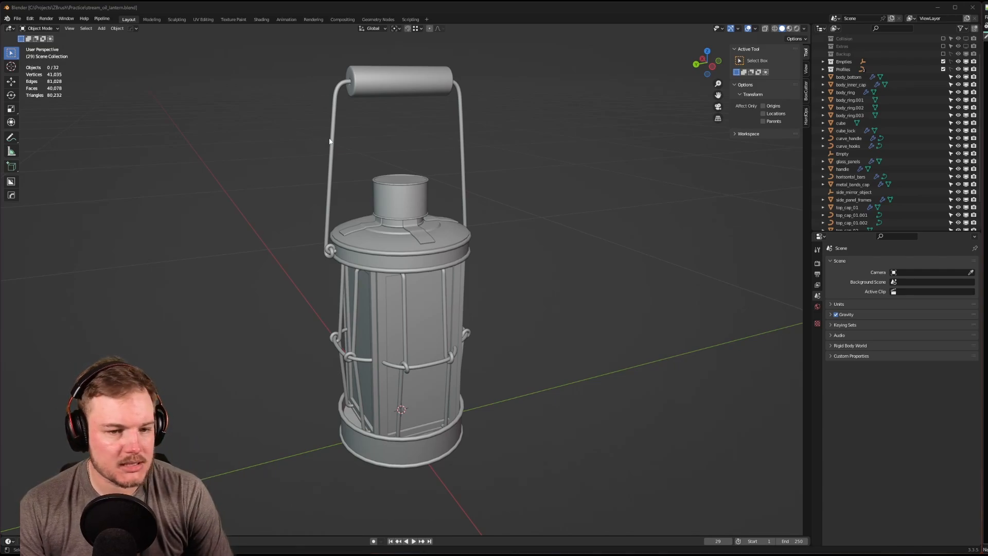
Open the reference board lantern_references.pur from the Oil Lantern folder beside the lantern model.
{"action": "middle_click_drag", "start_coordinate": [336, 141], "coordinate": [346, 145]}
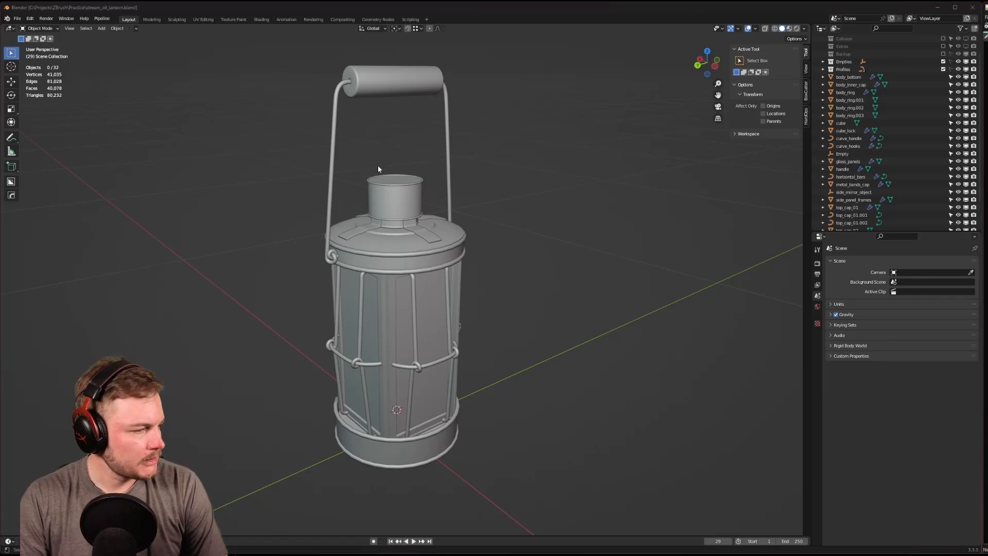
{"action": "right_click_drag", "start_coordinate": [418, 190], "coordinate": [805, 215]}
{"action": "left_click_drag", "start_coordinate": [951, 464], "coordinate": [771, 354]}
{"action": "left_click", "coordinate": [652, 271]}
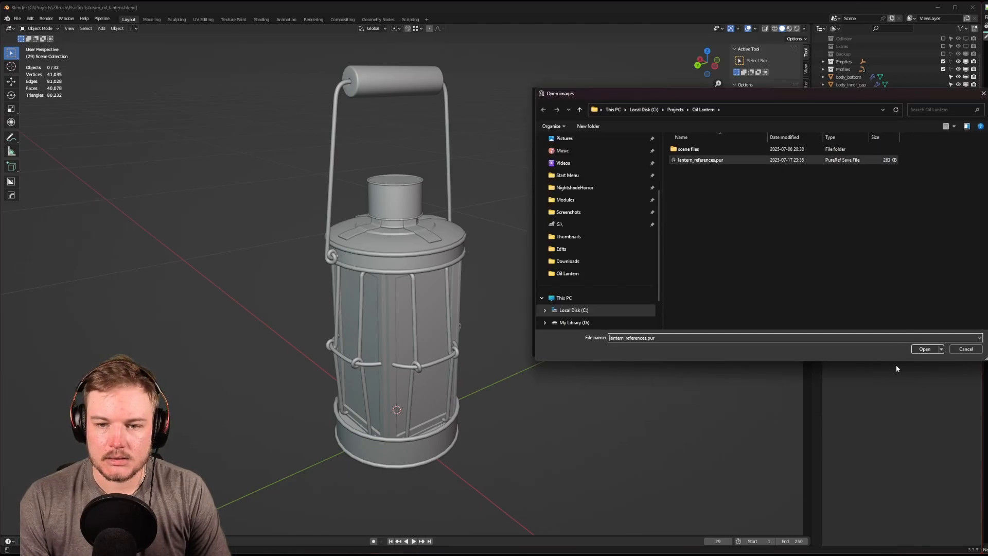
{"action": "left_click", "coordinate": [916, 349]}
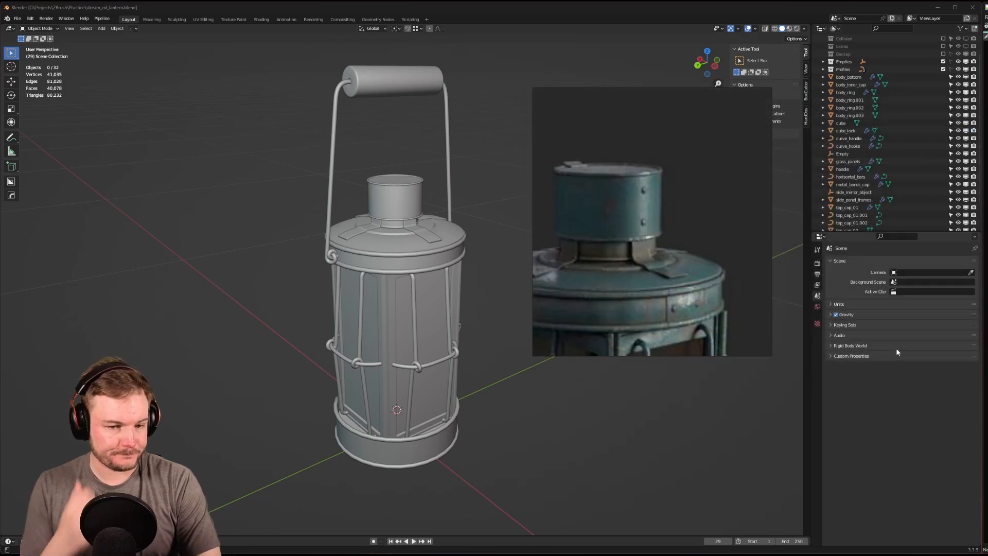
Frame the lantern's upper half in the reference board, move the board clear of the model and shrink its window.
{"action": "scroll", "coordinate": [706, 220], "scroll_direction": "down", "scroll_amount": 5}
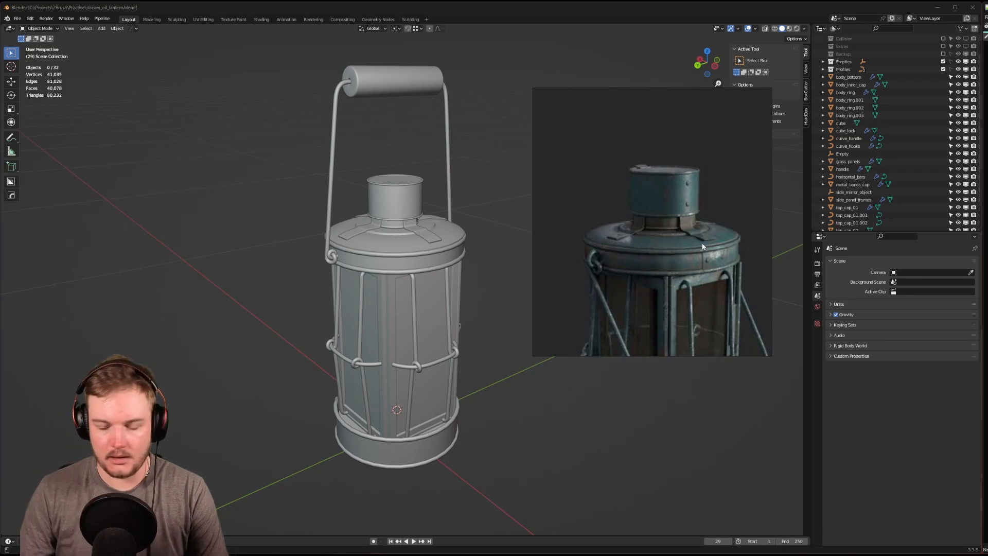
{"action": "middle_click_drag", "start_coordinate": [538, 267], "coordinate": [545, 266]}
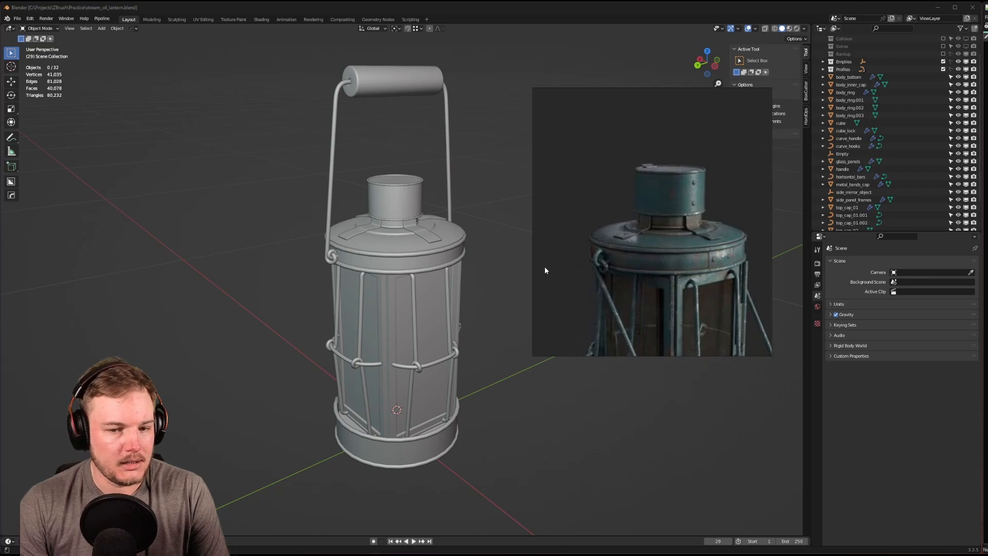
{"action": "scroll", "coordinate": [604, 262], "scroll_direction": "down", "scroll_amount": 2}
{"action": "right_click_drag", "start_coordinate": [609, 263], "coordinate": [623, 412]}
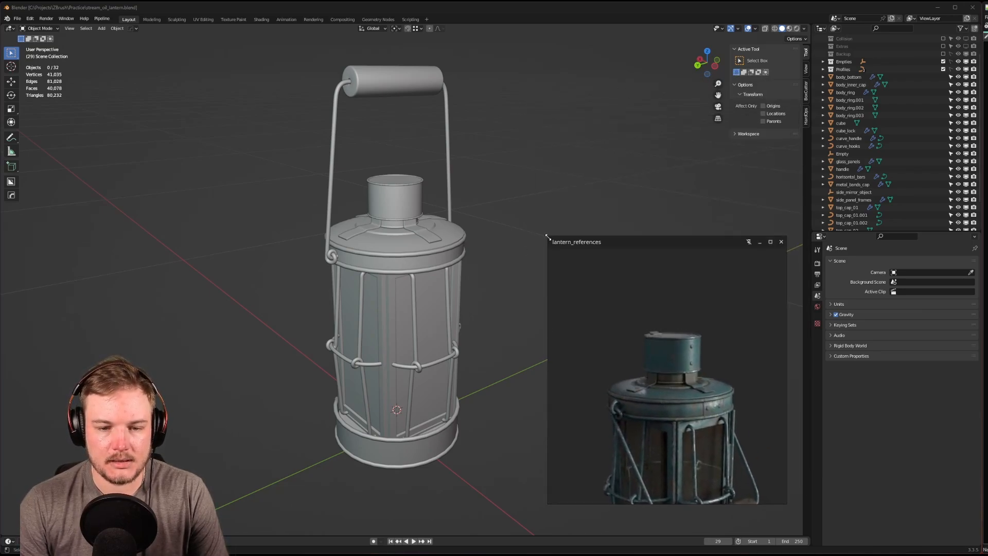
{"action": "left_click_drag", "start_coordinate": [547, 237], "coordinate": [577, 286]}
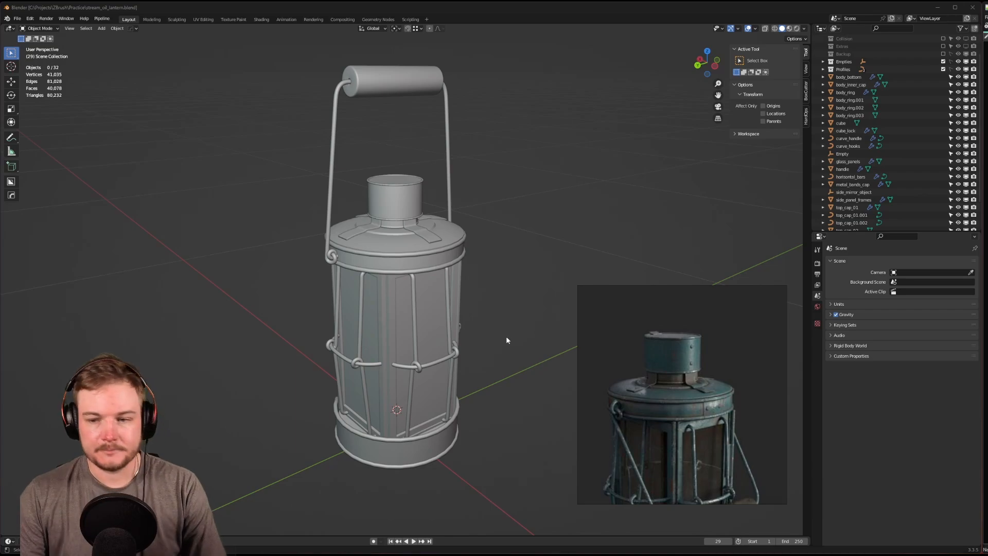
Examine the chimney's lid, rim and rivets in the reference image and compare them with the modelled chimney.
{"action": "middle_click_drag", "start_coordinate": [505, 335], "coordinate": [348, 320]}
{"action": "scroll", "coordinate": [665, 372], "scroll_direction": "up", "scroll_amount": 3}
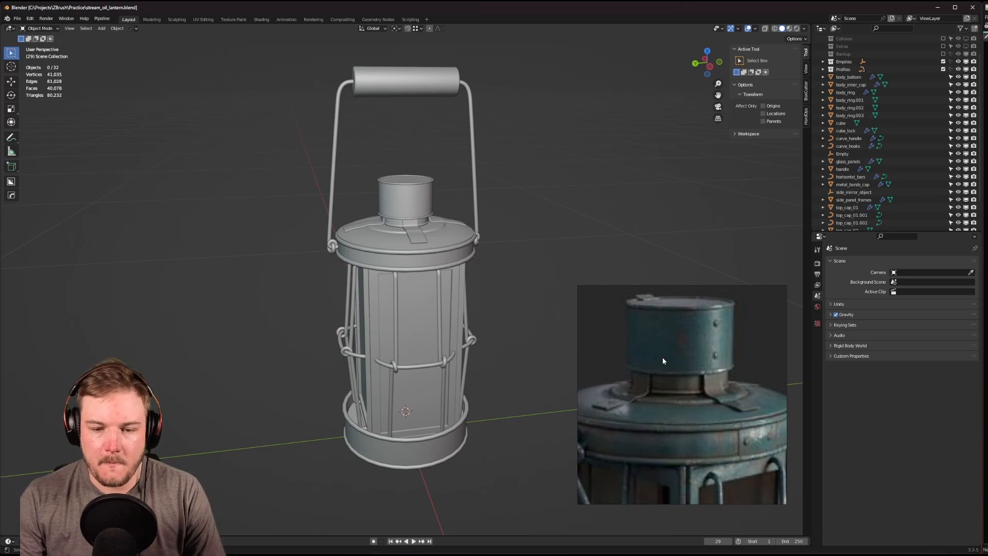
{"action": "middle_click_drag", "start_coordinate": [656, 345], "coordinate": [681, 372]}
{"action": "scroll", "coordinate": [669, 337], "scroll_direction": "up", "scroll_amount": 5}
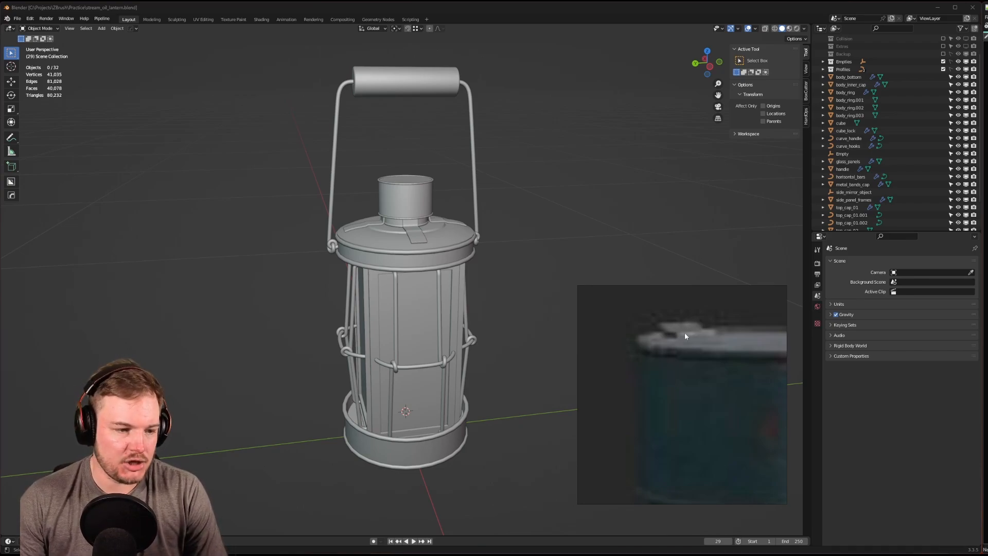
{"action": "scroll", "coordinate": [695, 347], "scroll_direction": "down", "scroll_amount": 4}
{"action": "scroll", "coordinate": [719, 360], "scroll_direction": "up", "scroll_amount": 4}
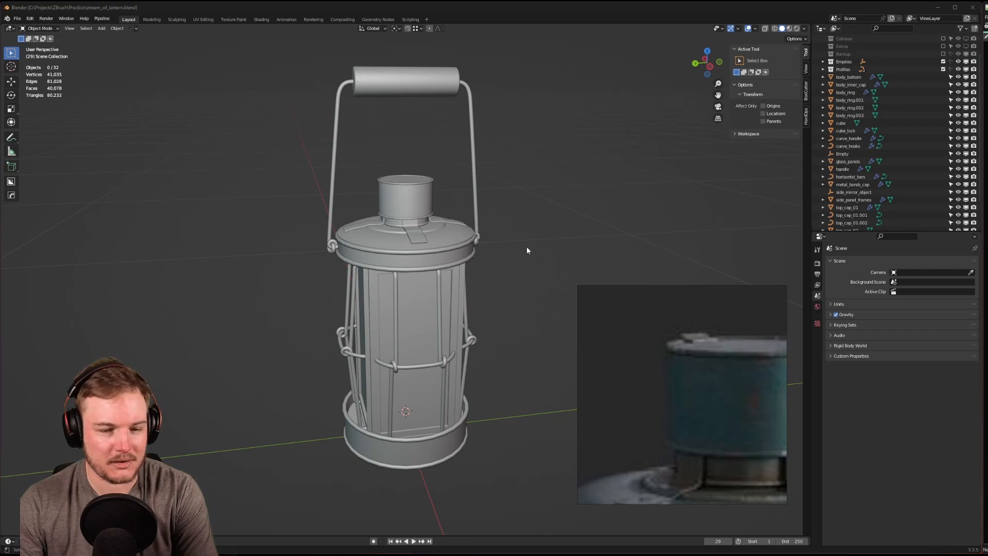
{"action": "mouse_move", "coordinate": [527, 248]}
{"action": "middle_mouse_down"}
{"action": "mouse_move", "coordinate": [544, 244]}
{"action": "mouse_move", "coordinate": [534, 247]}
{"action": "middle_mouse_up"}
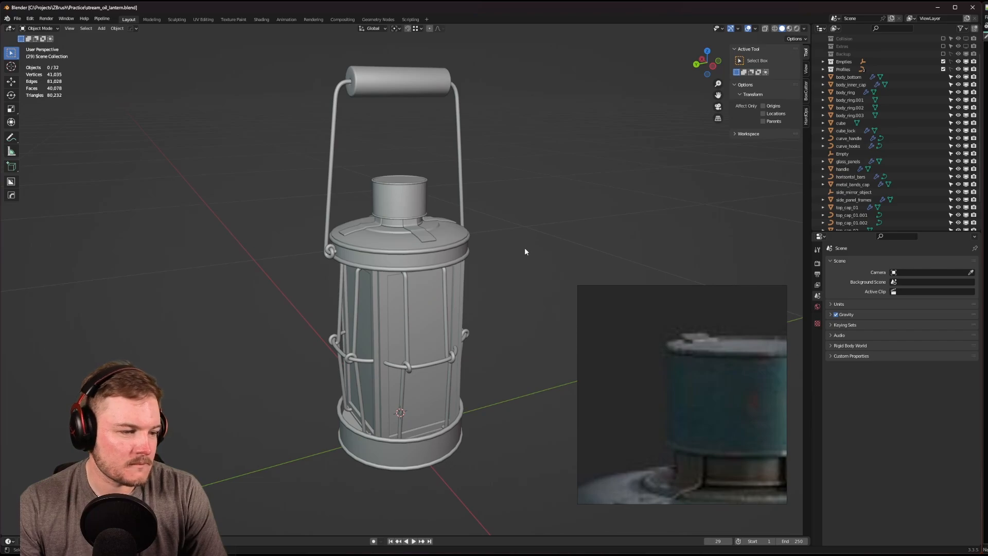
{"action": "middle_click_drag", "start_coordinate": [484, 246], "coordinate": [493, 248]}
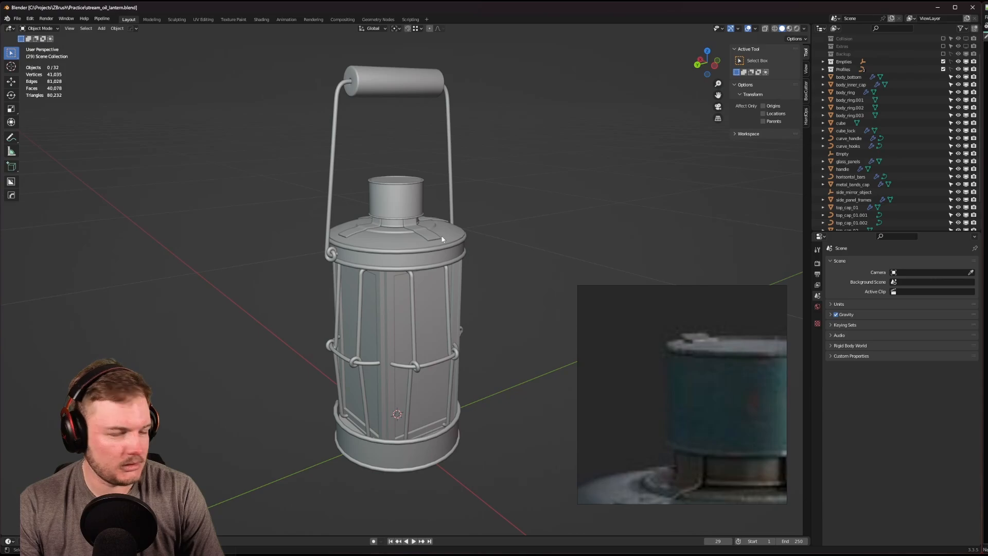
{"action": "middle_click_drag", "start_coordinate": [470, 252], "coordinate": [358, 251]}
{"action": "scroll", "coordinate": [371, 252], "scroll_direction": "up", "scroll_amount": 2}
{"action": "middle_click_drag", "start_coordinate": [724, 361], "coordinate": [643, 326]}
{"action": "scroll", "coordinate": [644, 325], "scroll_direction": "down", "scroll_amount": 2}
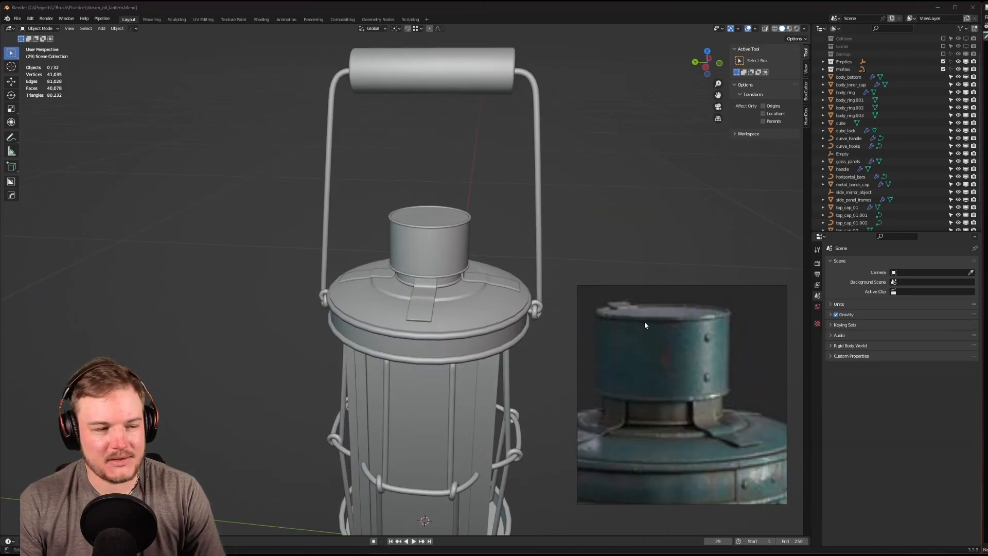
Examine the modelled chimney, metal bands and top cap from several angles against the reference image.
{"action": "middle_click_drag", "start_coordinate": [566, 304], "coordinate": [486, 293]}
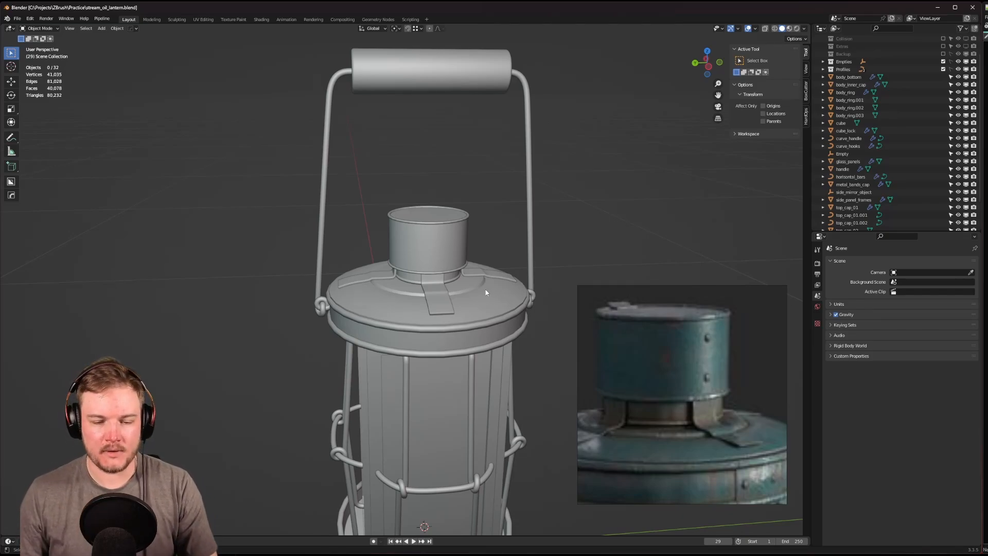
{"action": "middle_click_drag", "start_coordinate": [479, 291], "coordinate": [477, 236]}
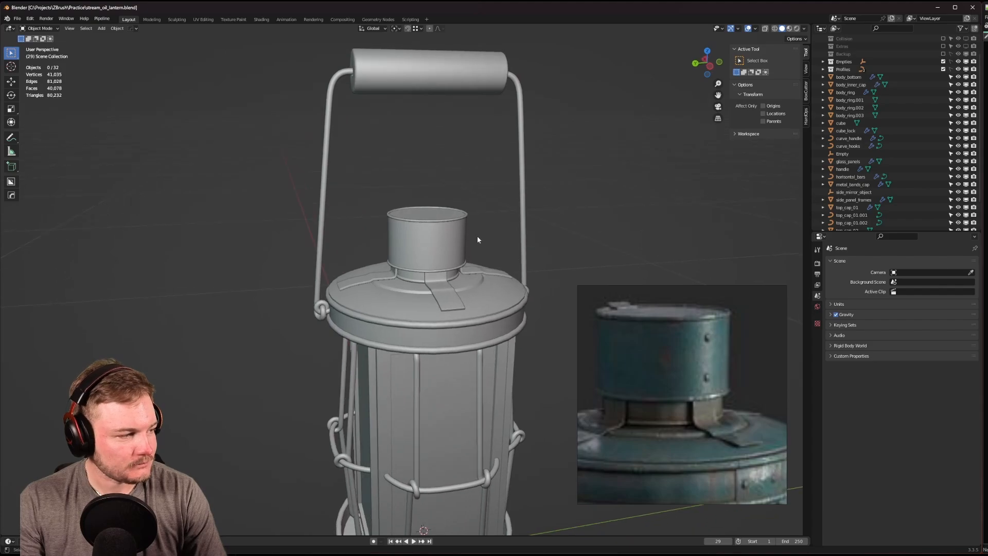
{"action": "scroll", "coordinate": [478, 236], "scroll_direction": "up", "scroll_amount": 4}
{"action": "scroll", "coordinate": [470, 267], "scroll_direction": "up", "scroll_amount": 2}
{"action": "scroll", "coordinate": [465, 270], "scroll_direction": "down", "scroll_amount": 3}
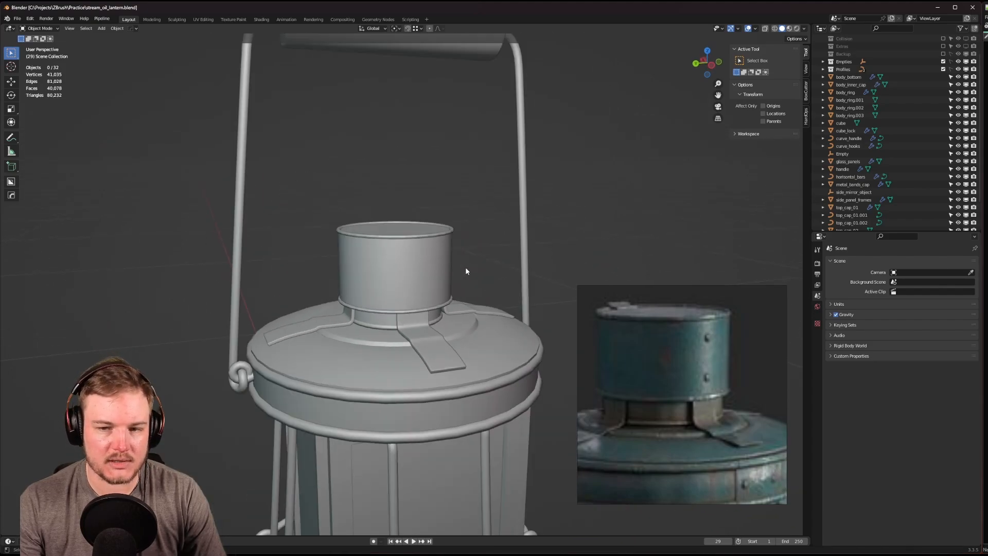
{"action": "middle_click_drag", "start_coordinate": [465, 269], "coordinate": [472, 267]}
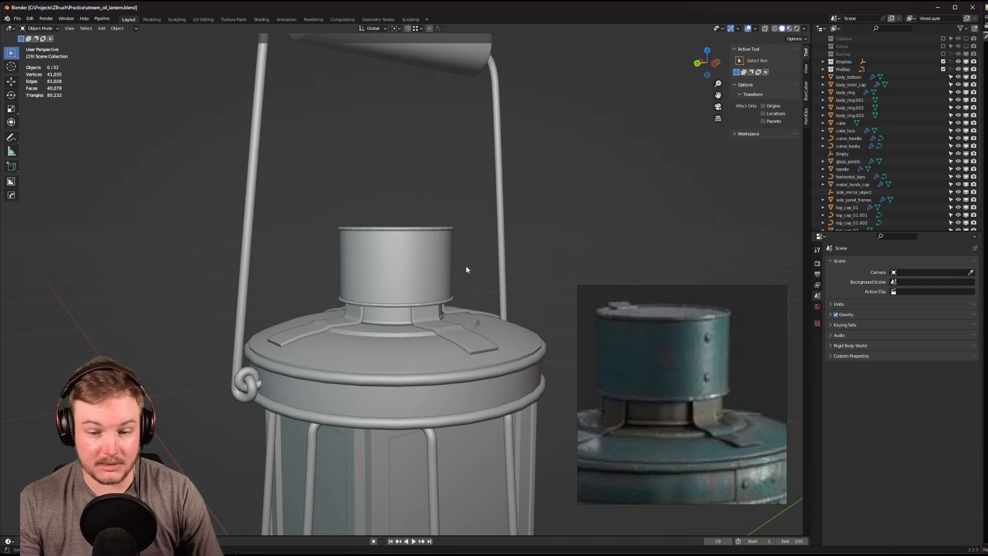
{"action": "middle_click_drag", "start_coordinate": [620, 196], "coordinate": [551, 229]}
{"action": "scroll", "coordinate": [646, 341], "scroll_direction": "down", "scroll_amount": 3}
{"action": "middle_click_drag", "start_coordinate": [646, 342], "coordinate": [681, 323]}
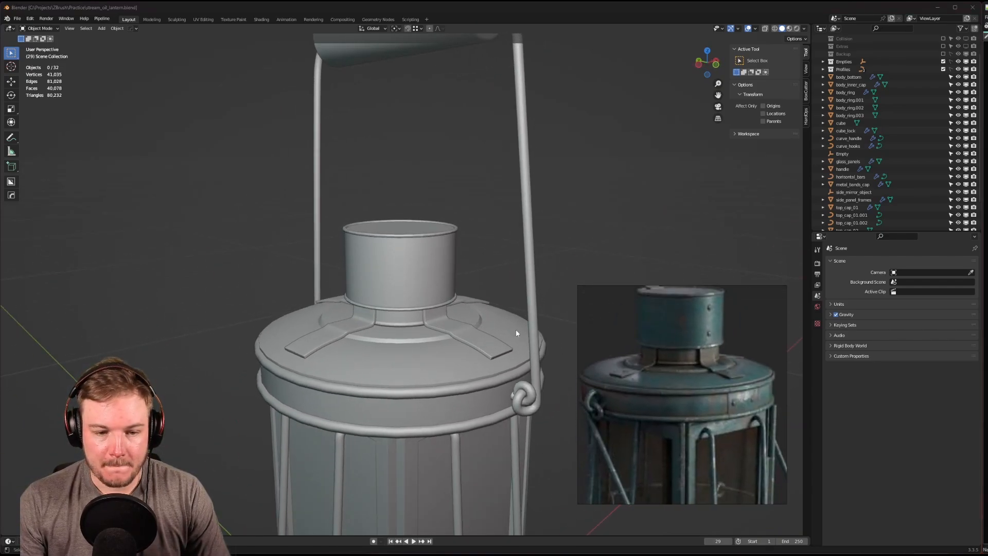
{"action": "middle_click_drag", "start_coordinate": [516, 330], "coordinate": [456, 320]}
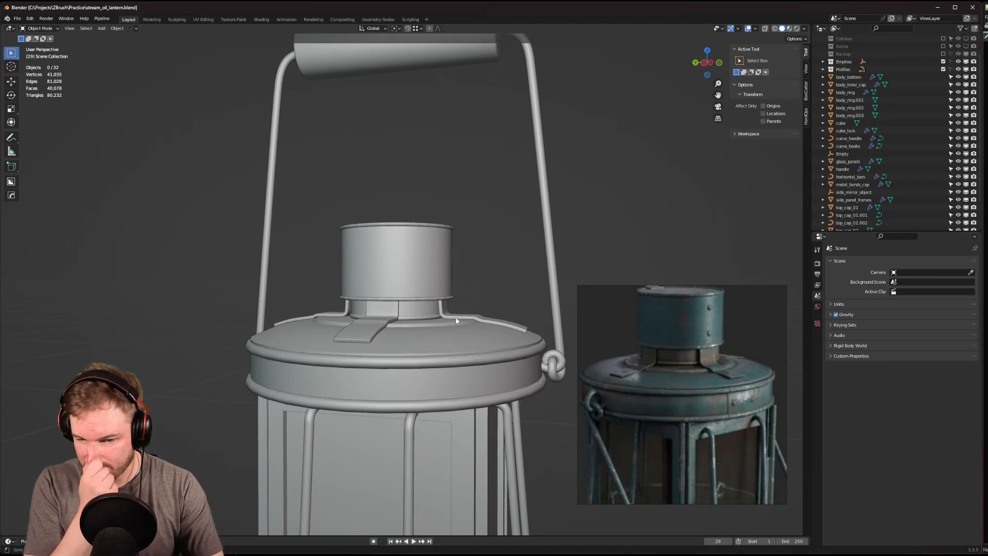
{"action": "scroll", "coordinate": [448, 314], "scroll_direction": "down", "scroll_amount": 4}
{"action": "middle_click_drag", "start_coordinate": [448, 314], "coordinate": [313, 350]}
{"action": "scroll", "coordinate": [314, 350], "scroll_direction": "up", "scroll_amount": 5}
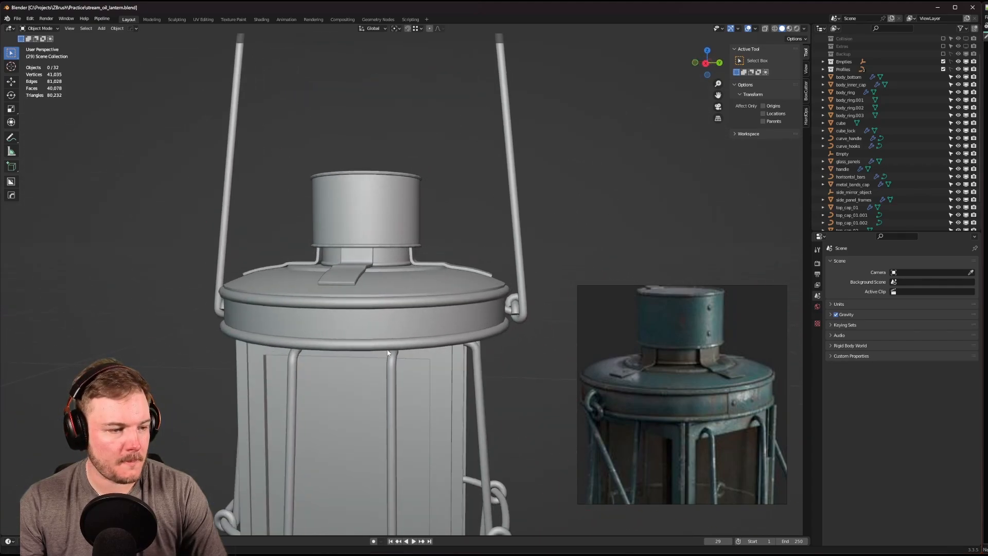
{"action": "scroll", "coordinate": [387, 352], "scroll_direction": "up", "scroll_amount": 2}
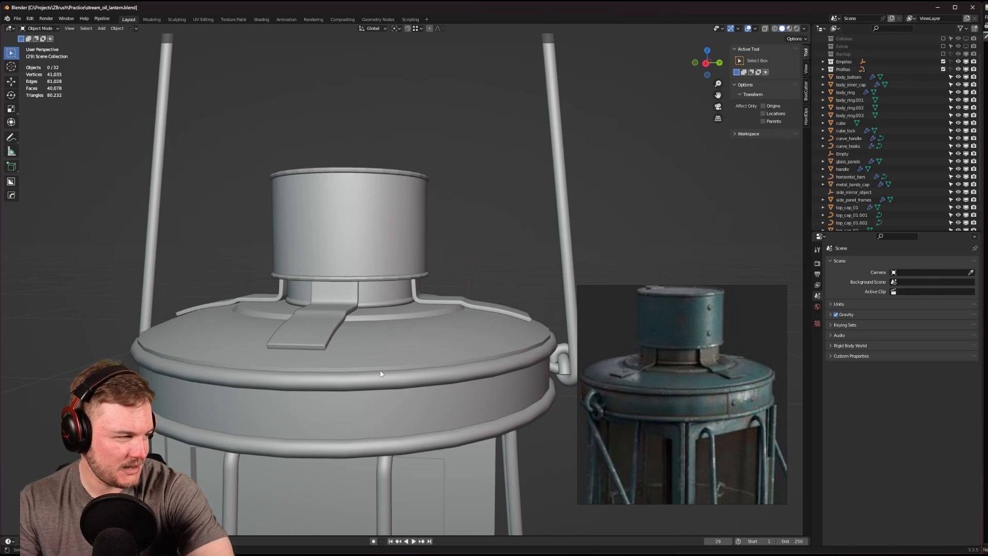
{"action": "middle_click_drag", "start_coordinate": [380, 372], "coordinate": [413, 348]}
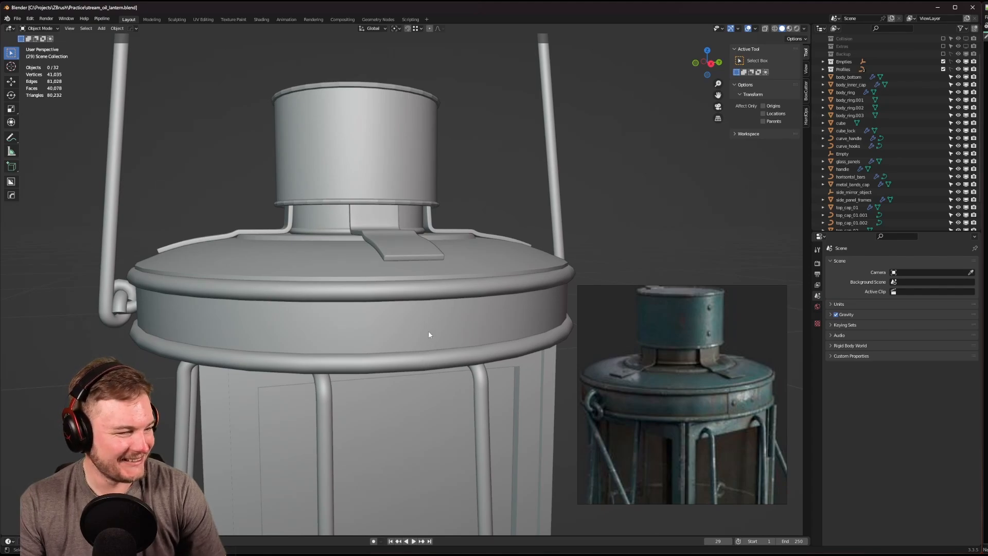
Select the flat ring around the lantern's top cap and open its mesh for editing.
{"action": "scroll", "coordinate": [417, 328], "scroll_direction": "up", "scroll_amount": 1}
{"action": "middle_click_drag", "start_coordinate": [420, 332], "coordinate": [396, 294], "text": "shift"}
{"action": "left_click", "coordinate": [395, 293]}
{"action": "key", "text": "Tab"}
{"action": "left_click", "coordinate": [399, 335]}
{"action": "scroll", "coordinate": [386, 298], "scroll_direction": "up", "scroll_amount": 5}
{"action": "scroll", "coordinate": [396, 294], "scroll_direction": "down", "scroll_amount": 2}
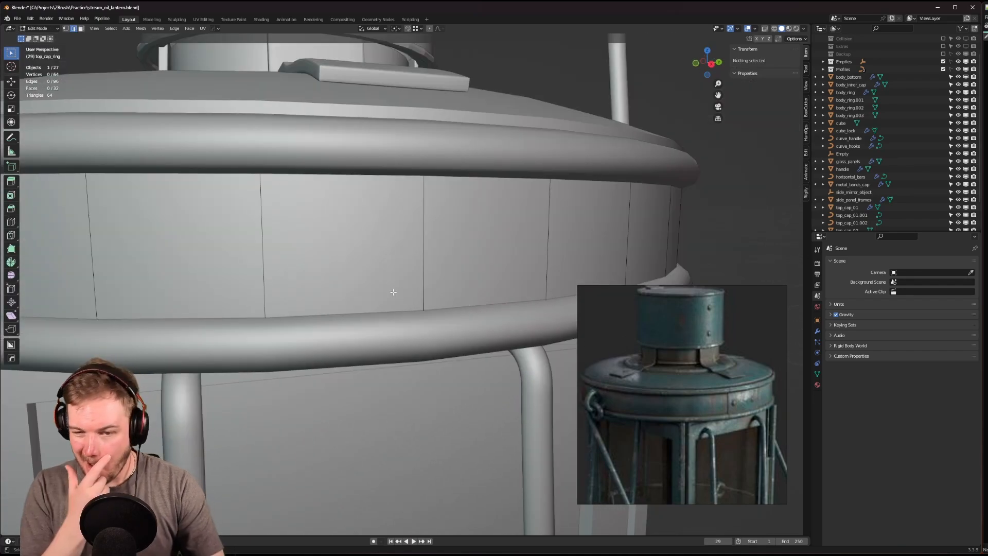
Examine the vertical edge layout of the top cap's ring against the seam and rivets in the reference.
{"action": "middle_click_drag", "start_coordinate": [410, 297], "coordinate": [467, 289]}
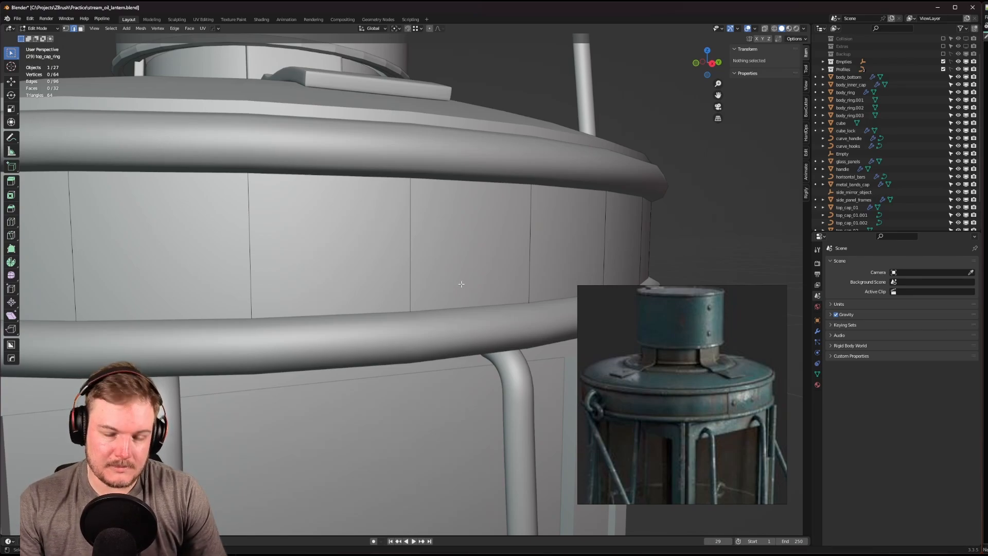
{"action": "scroll", "coordinate": [460, 284], "scroll_direction": "down", "scroll_amount": 6}
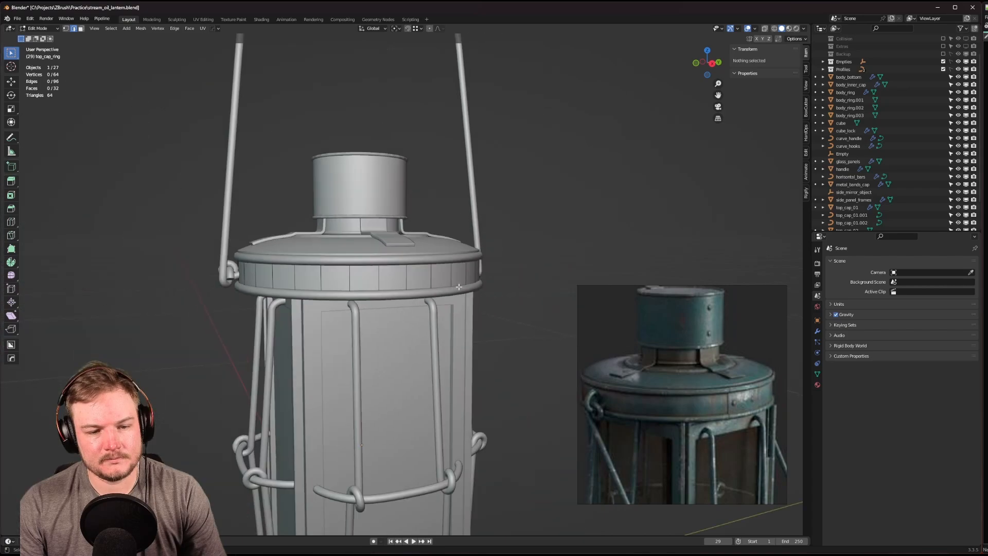
{"action": "scroll", "coordinate": [459, 287], "scroll_direction": "up", "scroll_amount": 5}
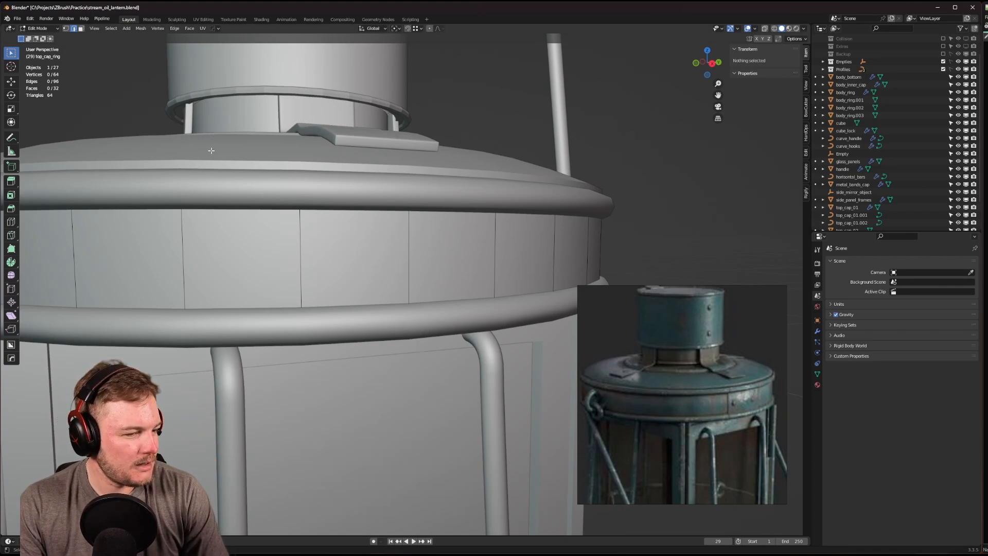
{"action": "middle_click_drag", "start_coordinate": [211, 150], "coordinate": [222, 156]}
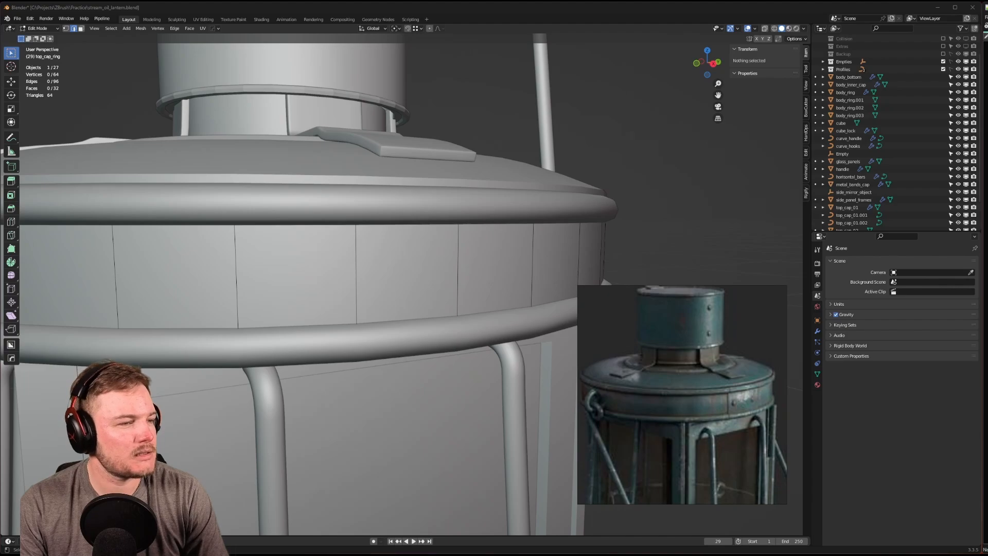
{"action": "middle_click_drag", "start_coordinate": [354, 166], "coordinate": [360, 222]}
{"action": "key", "text": "Caps_Lock"}
{"action": "key", "text": "Caps_Lock"}
{"action": "middle_click_drag", "start_coordinate": [406, 300], "coordinate": [413, 199], "text": "shift"}
{"action": "scroll", "coordinate": [414, 198], "scroll_direction": "down", "scroll_amount": 8}
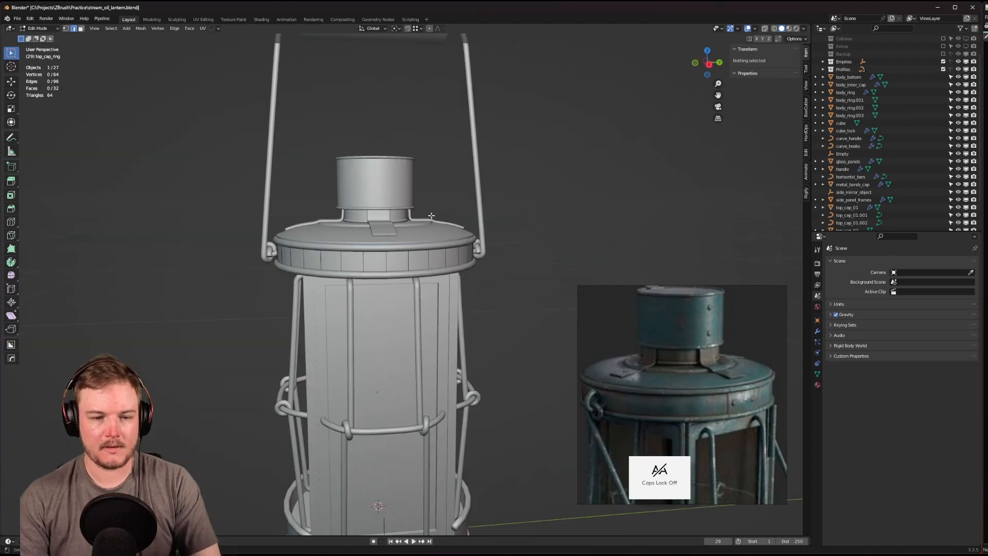
{"action": "scroll", "coordinate": [428, 206], "scroll_direction": "down", "scroll_amount": 3}
{"action": "scroll", "coordinate": [415, 205], "scroll_direction": "up", "scroll_amount": 10}
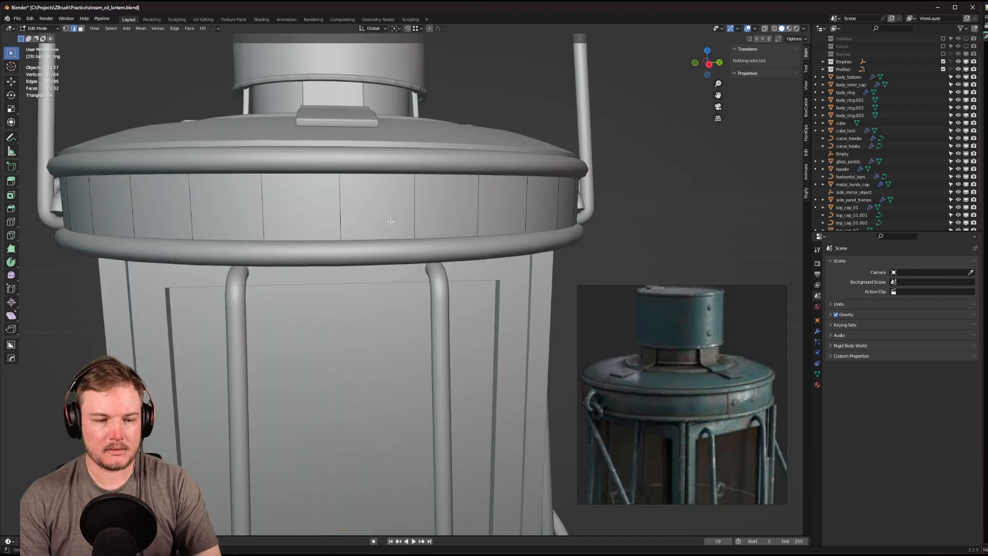
{"action": "key", "text": "Caps_Lock"}
{"action": "scroll", "coordinate": [396, 206], "scroll_direction": "up", "scroll_amount": 2}
{"action": "middle_click_drag", "start_coordinate": [399, 202], "coordinate": [421, 218]}
{"action": "scroll", "coordinate": [406, 218], "scroll_direction": "up", "scroll_amount": 2}
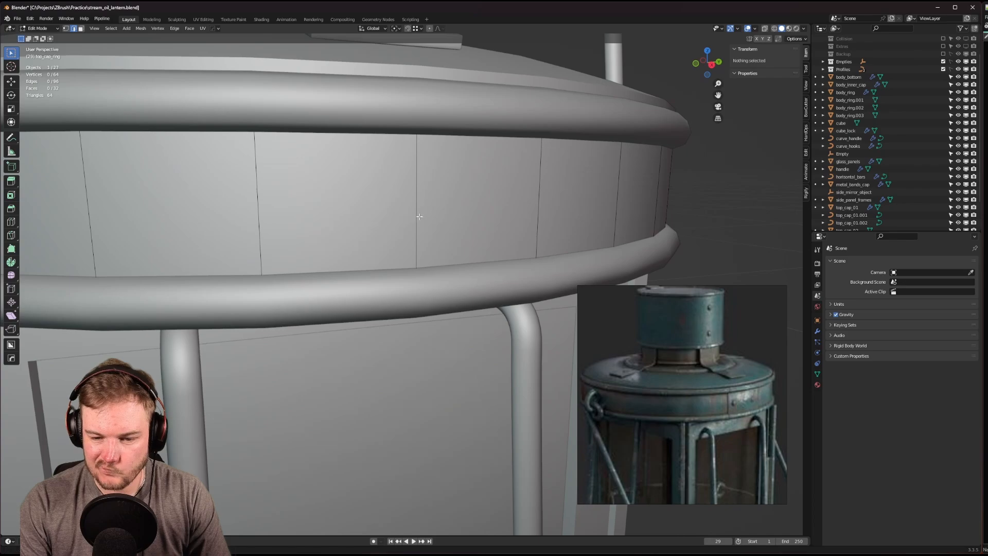
{"action": "middle_click_drag", "start_coordinate": [419, 217], "coordinate": [424, 224]}
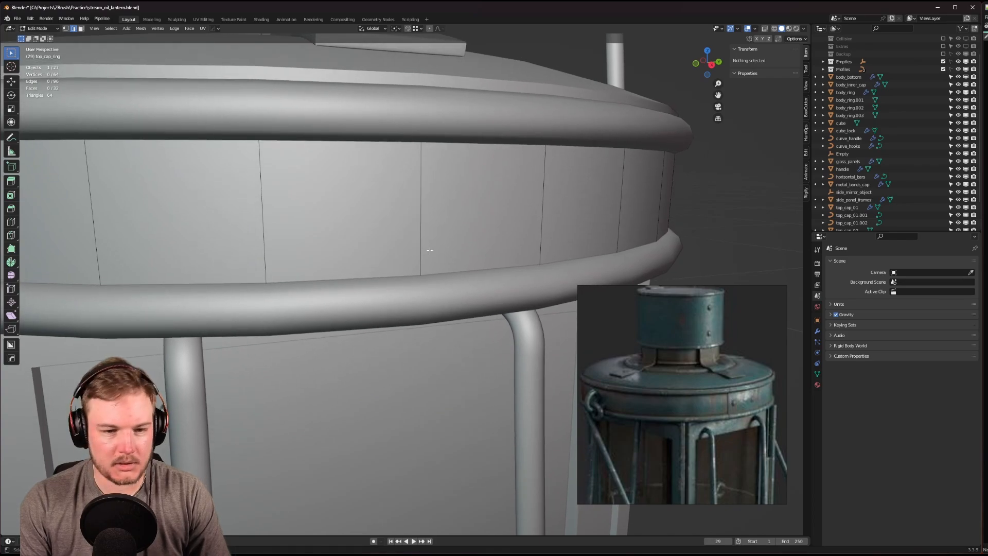
Return to Object Mode and isolate the top cap's ring in local view.
{"action": "key", "text": "Tab"}
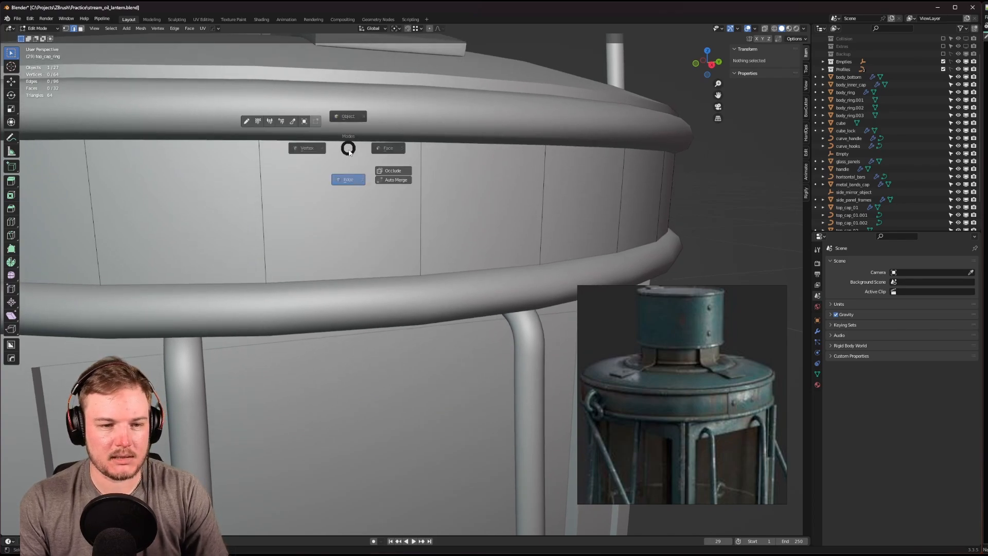
{"action": "left_click", "coordinate": [349, 119]}
{"action": "key", "text": "Tab"}
{"action": "left_click", "coordinate": [353, 90]}
{"action": "key", "text": "KP_Divide"}
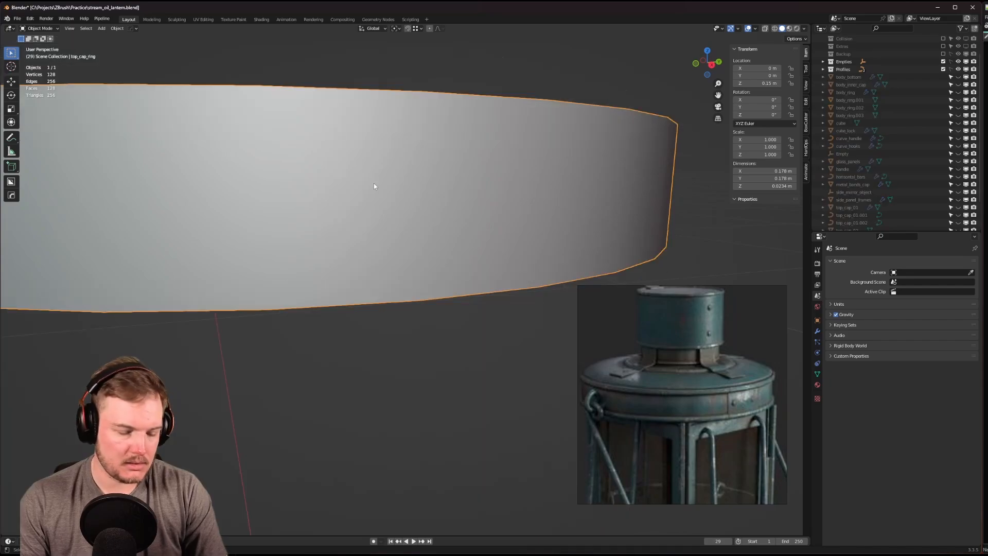
Add a vertical edge loop to the top cap's ring and slide it close beside the neighbouring vertical edge.
{"action": "key", "text": "Tab"}
{"action": "left_click", "coordinate": [381, 234]}
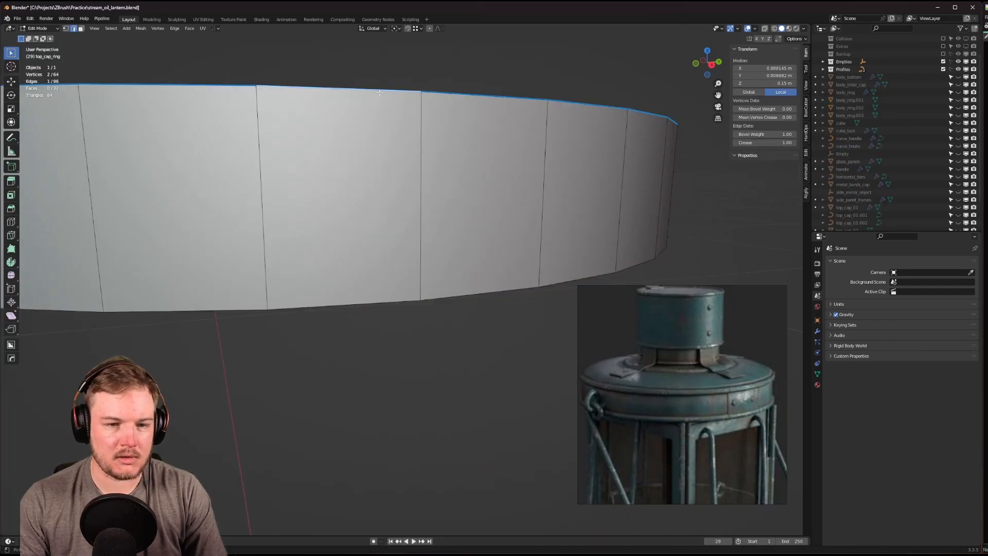
{"action": "key", "text": "ctrl+r"}
{"action": "left_click", "coordinate": [384, 102]}
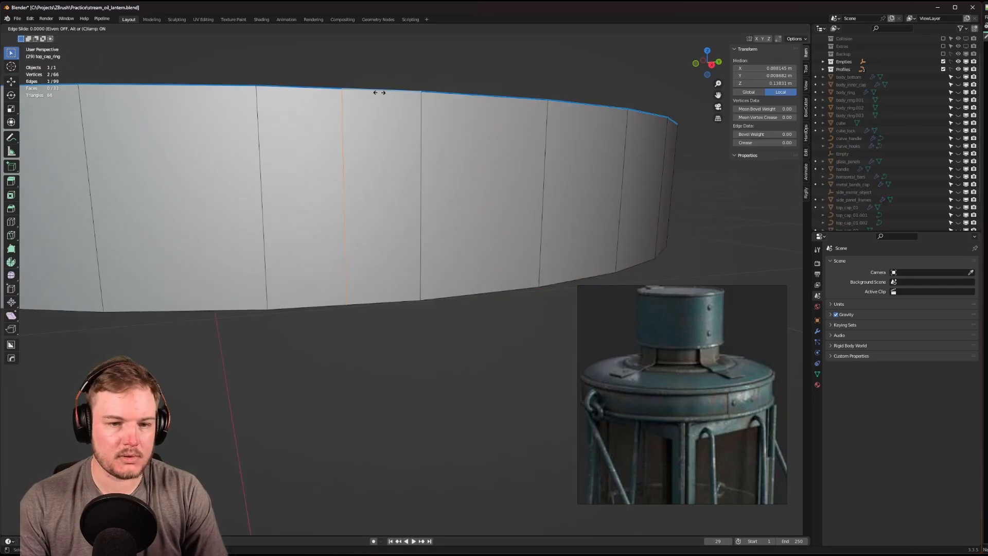
{"action": "left_click", "coordinate": [453, 112]}
{"action": "middle_click_drag", "start_coordinate": [453, 117], "coordinate": [644, 290]}
{"action": "scroll", "coordinate": [431, 134], "scroll_direction": "down", "scroll_amount": 5}
{"action": "scroll", "coordinate": [432, 137], "scroll_direction": "up", "scroll_amount": 7}
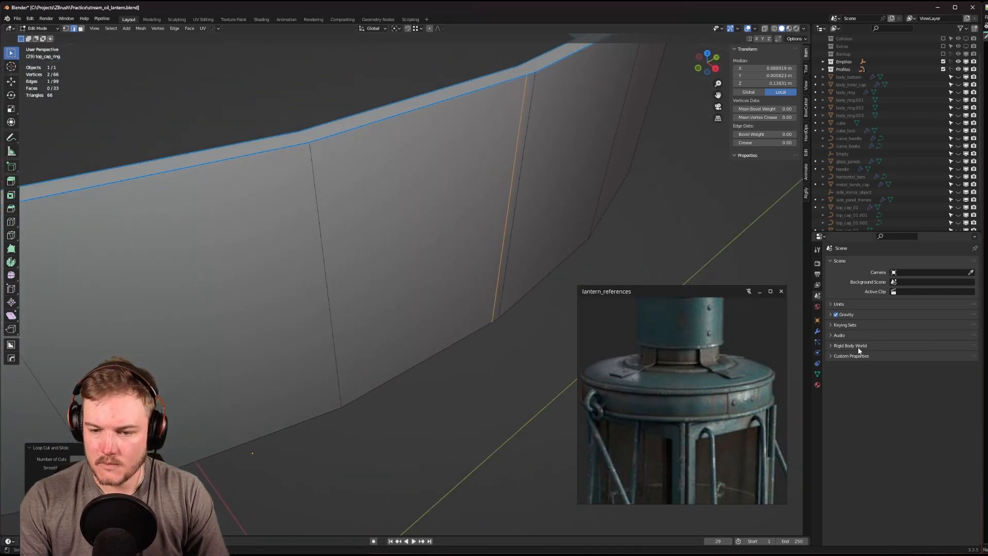
Turn off the rim fill in the ring's Solidify modifier.
{"action": "left_click", "coordinate": [817, 331]}
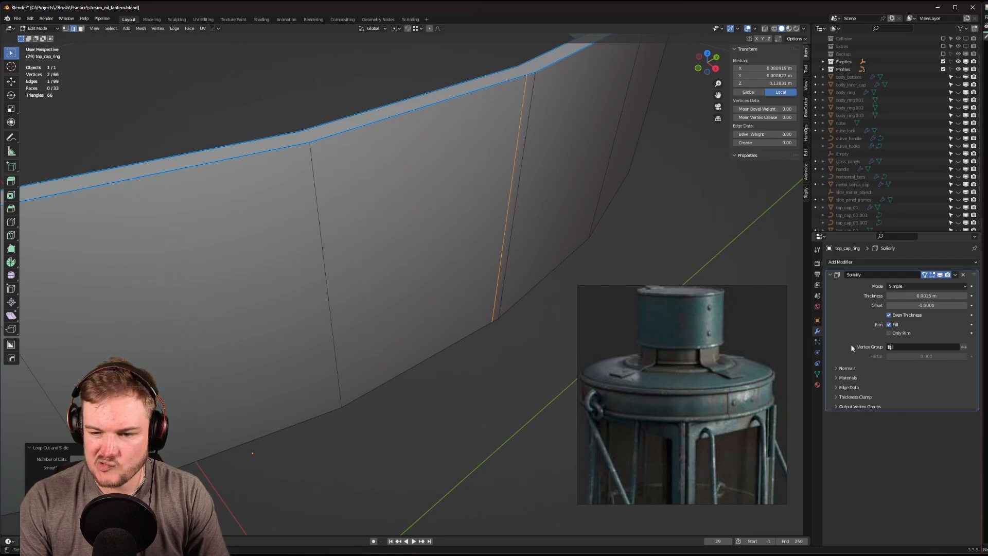
{"action": "left_click", "coordinate": [890, 334]}
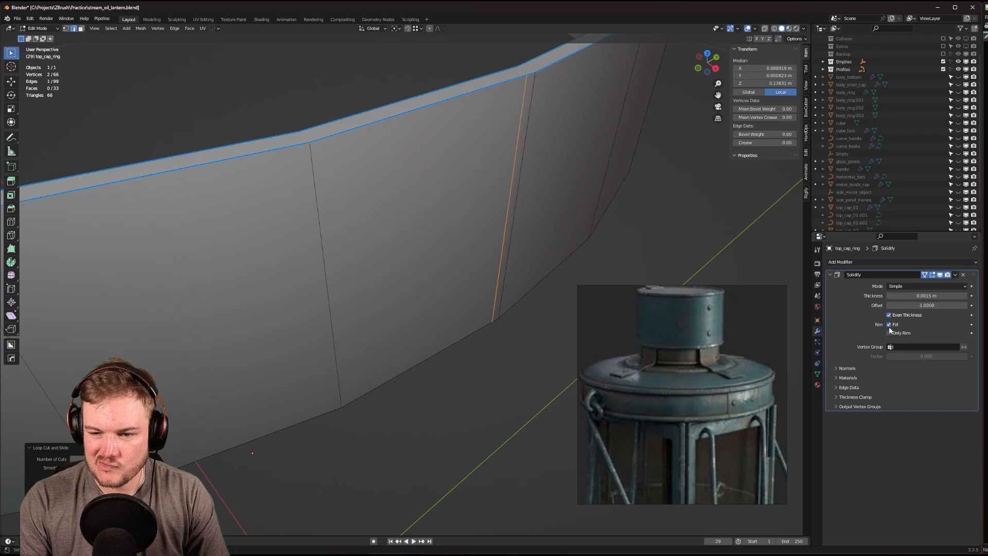
{"action": "left_click", "coordinate": [889, 326]}
{"action": "middle_click_drag", "start_coordinate": [573, 243], "coordinate": [609, 243]}
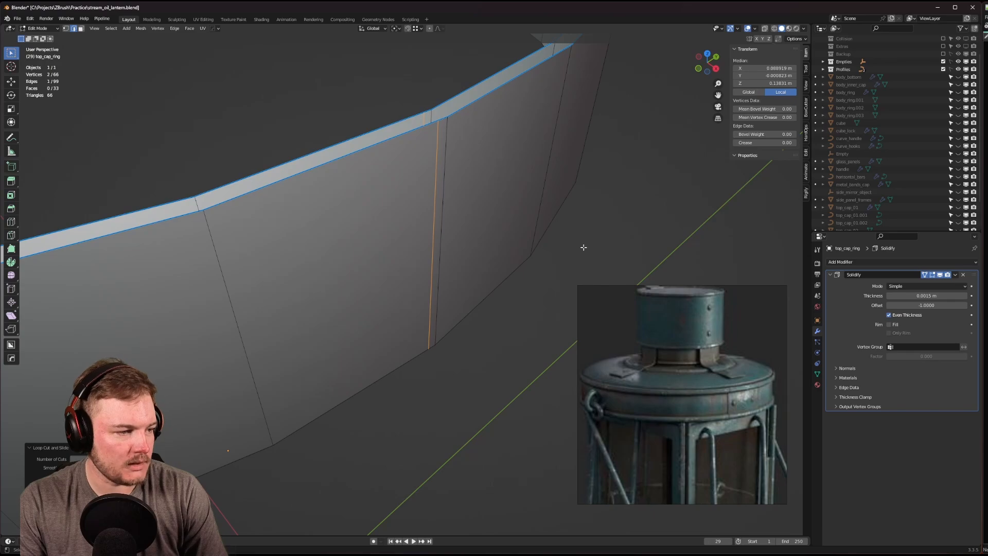
{"action": "middle_click_drag", "start_coordinate": [583, 247], "coordinate": [587, 241]}
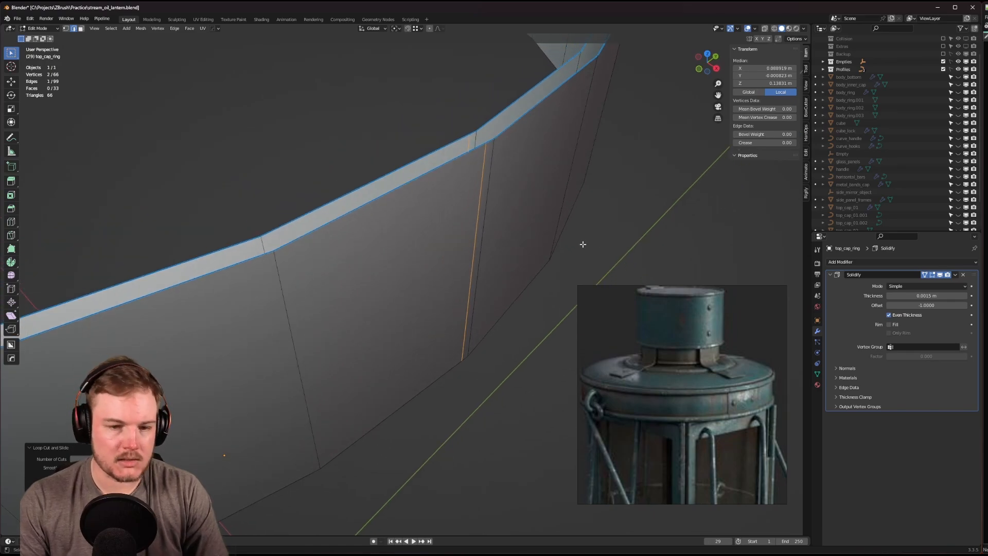
Move the new vertical edge inward along X and the adjacent vertical edge slightly outward along X to form a seam step.
{"action": "key", "text": "g"}
{"action": "key", "text": "x"}
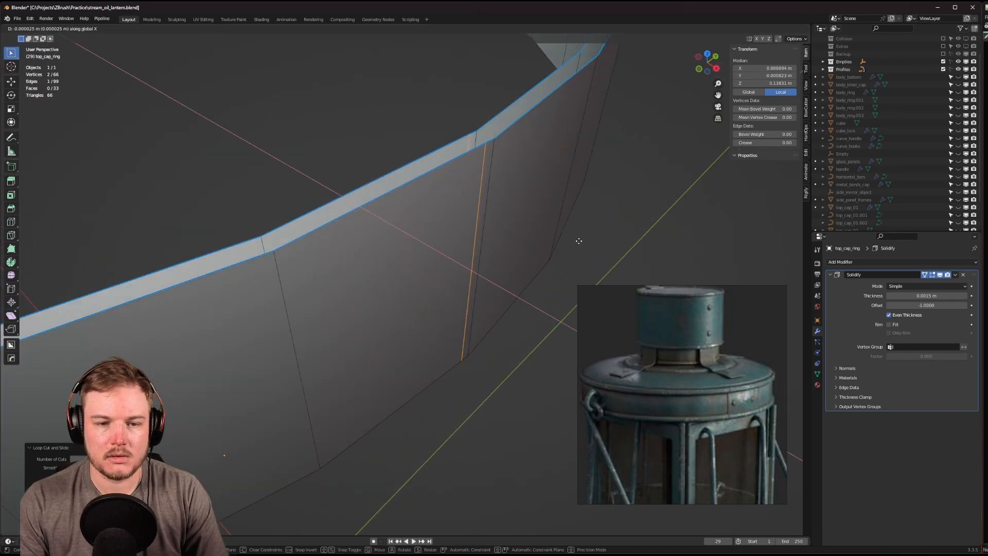
{"action": "left_click", "coordinate": [525, 215]}
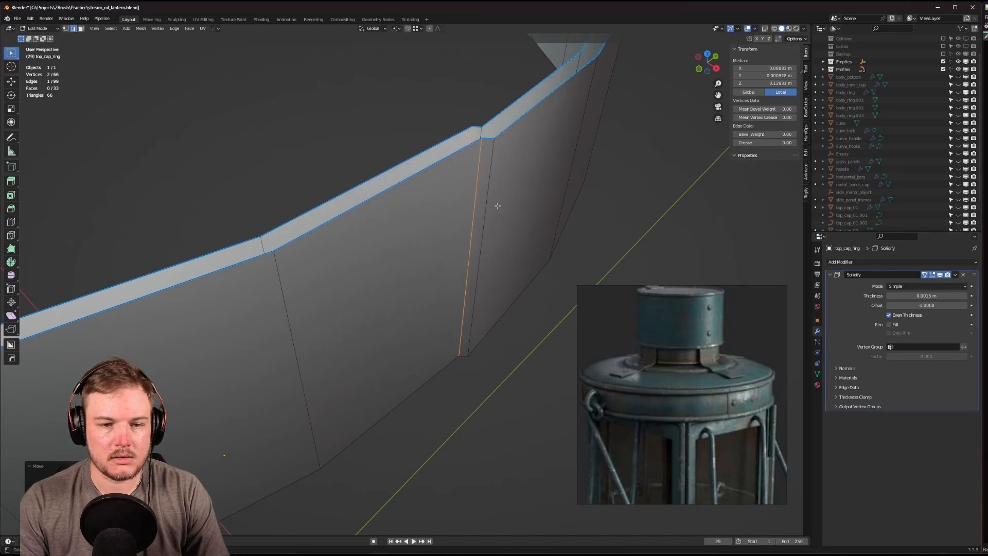
{"action": "key", "text": "g"}
{"action": "key", "text": "x"}
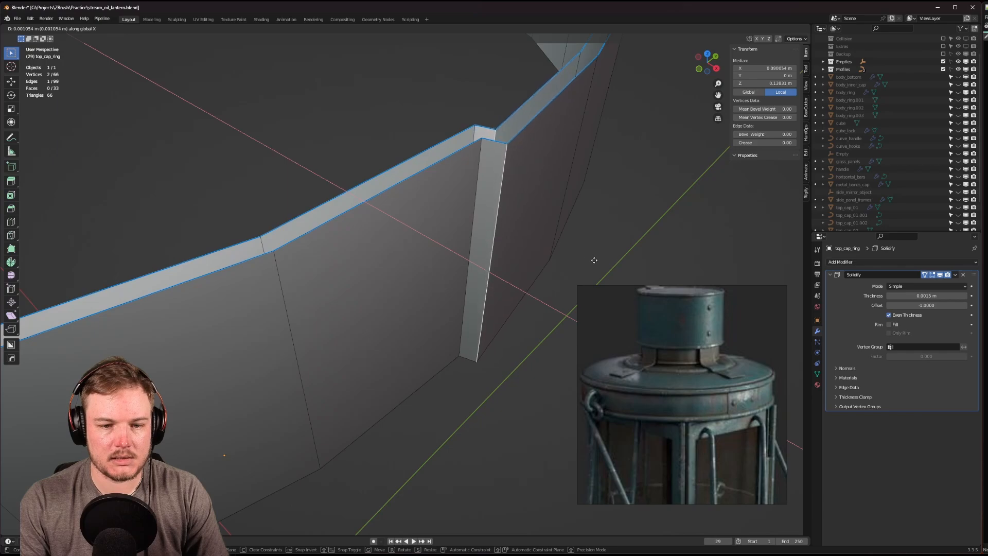
{"action": "left_click", "coordinate": [554, 248]}
Move the seam's inner vertical edge further inward along X to deepen the step, and return to Object Mode.
{"action": "key", "text": "g"}
{"action": "key", "text": "x"}
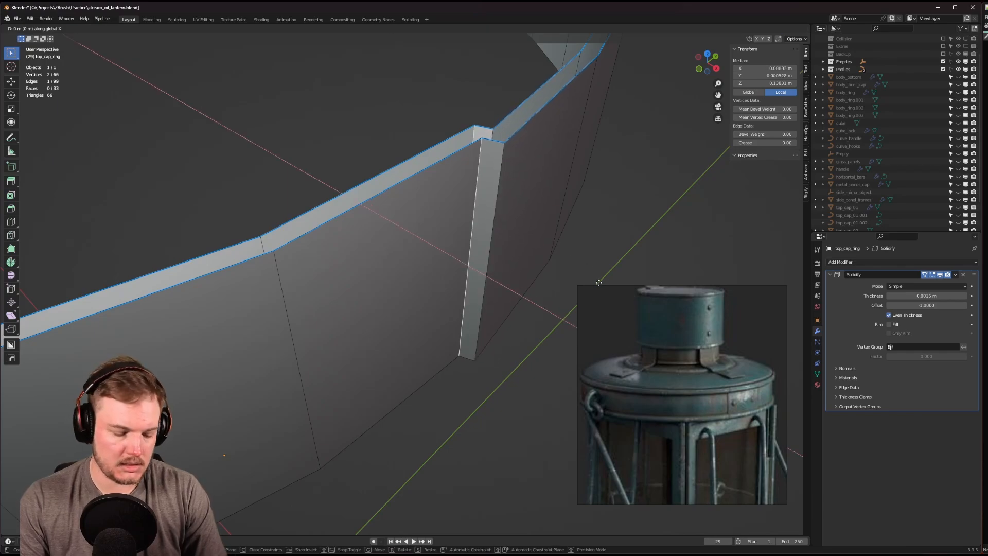
{"action": "left_click", "coordinate": [538, 262]}
{"action": "scroll", "coordinate": [525, 263], "scroll_direction": "down", "scroll_amount": 6}
{"action": "key", "text": "Tab"}
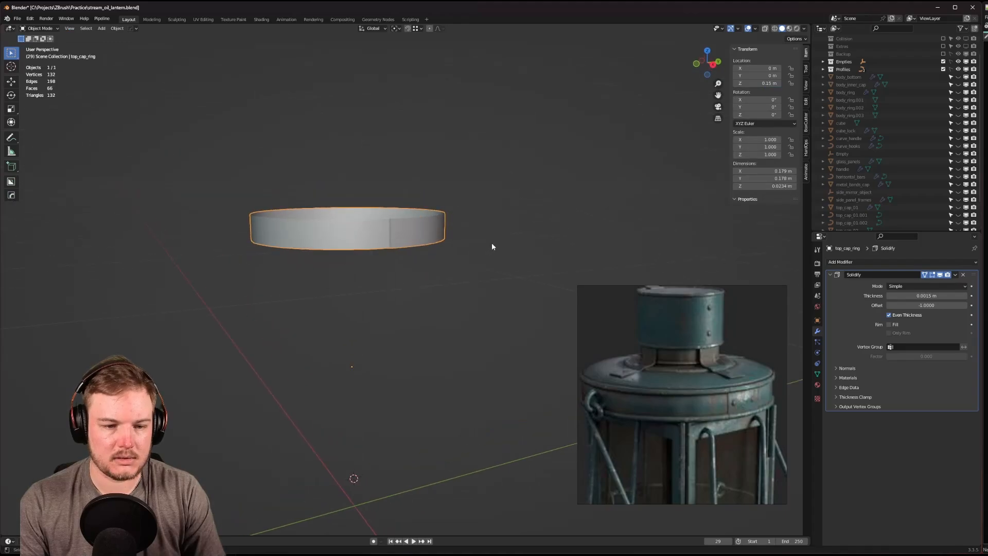
{"action": "left_click", "coordinate": [492, 246]}
{"action": "mouse_move", "coordinate": [492, 247]}
{"action": "middle_mouse_down"}
{"action": "mouse_move", "coordinate": [449, 236]}
{"action": "mouse_move", "coordinate": [480, 214]}
{"action": "mouse_move", "coordinate": [483, 254]}
{"action": "middle_mouse_up"}
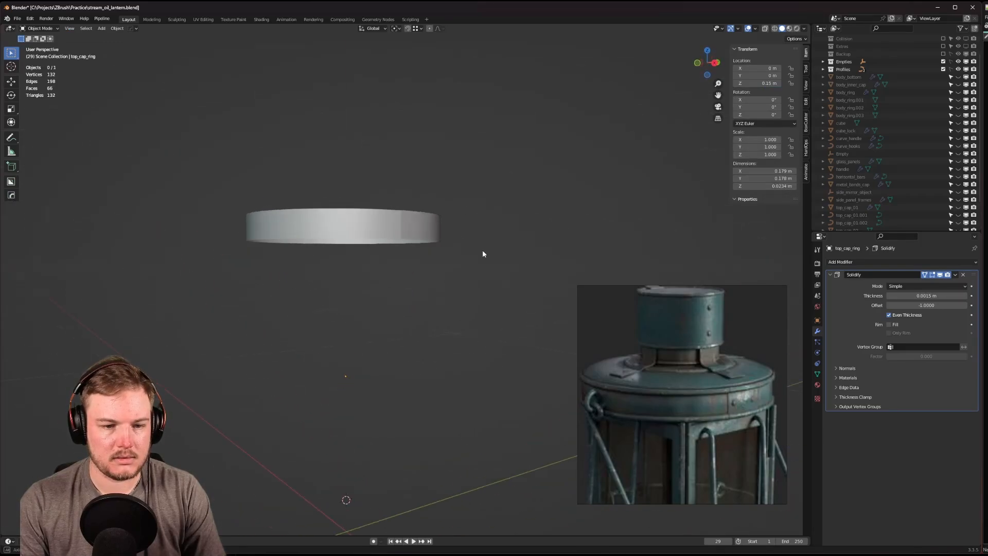
{"action": "scroll", "coordinate": [483, 254], "scroll_direction": "up", "scroll_amount": 8}
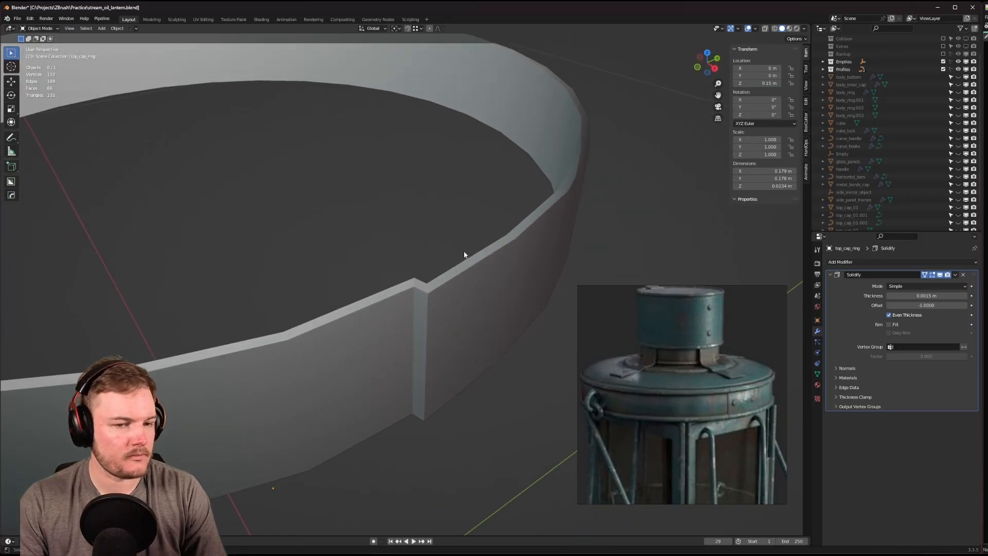
Give both vertical edges of the ring's seam step a mean bevel weight of 1, and return to Object Mode.
{"action": "key", "text": "Tab"}
{"action": "left_click", "coordinate": [441, 302]}
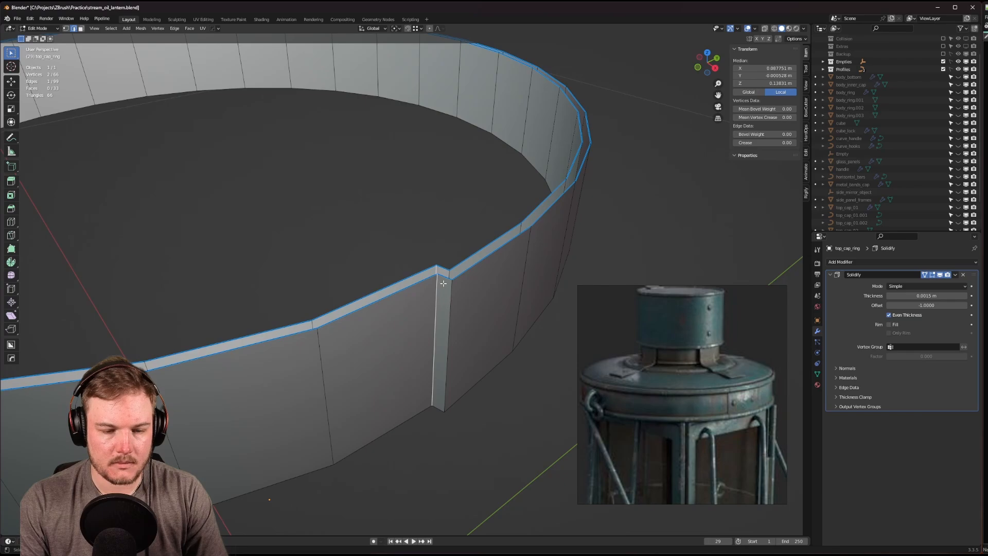
{"action": "scroll", "coordinate": [443, 283], "scroll_direction": "up", "scroll_amount": 4}
{"action": "left_click", "coordinate": [437, 289], "text": "shift"}
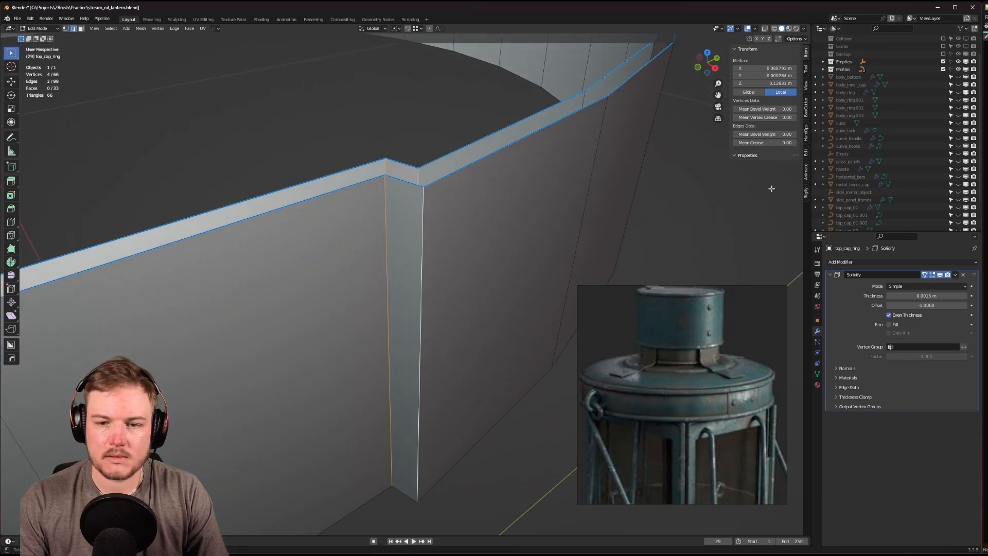
{"action": "left_click", "coordinate": [761, 134]}
{"action": "type", "text": "1"}
{"action": "key", "text": "Return"}
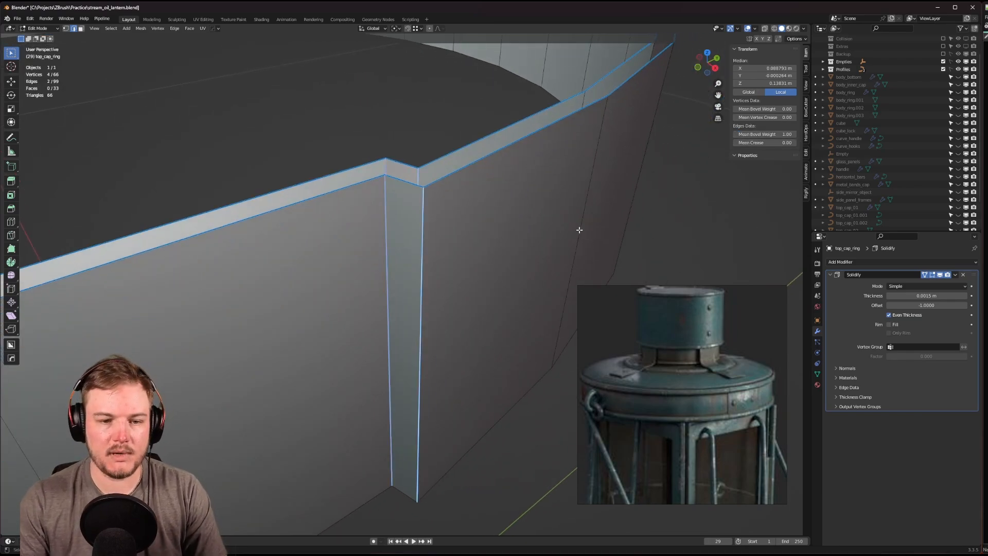
{"action": "key", "text": "Tab"}
Add a Bevel modifier to the ring, limited by weight, with an amount of 0.0001 m.
{"action": "left_click", "coordinate": [887, 262]}
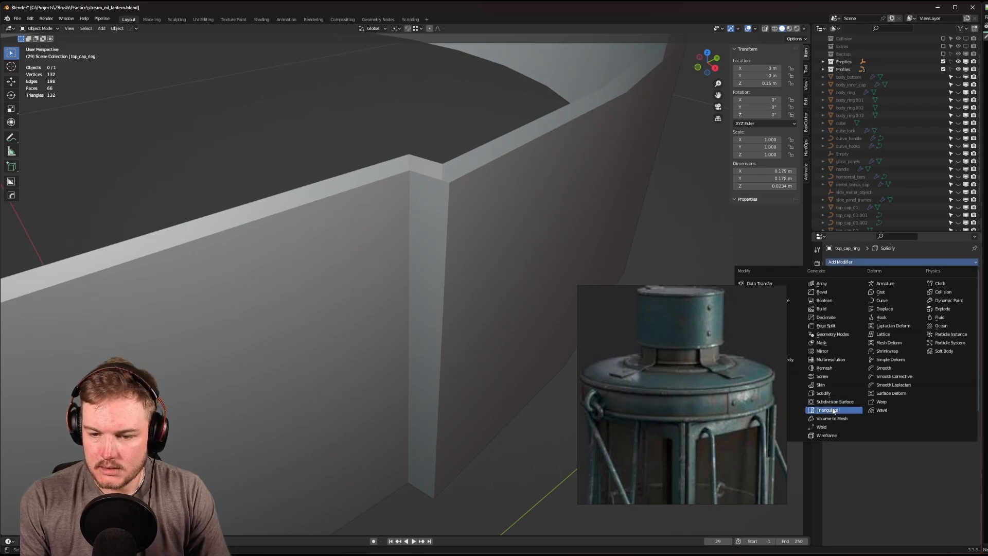
{"action": "left_click", "coordinate": [831, 291]}
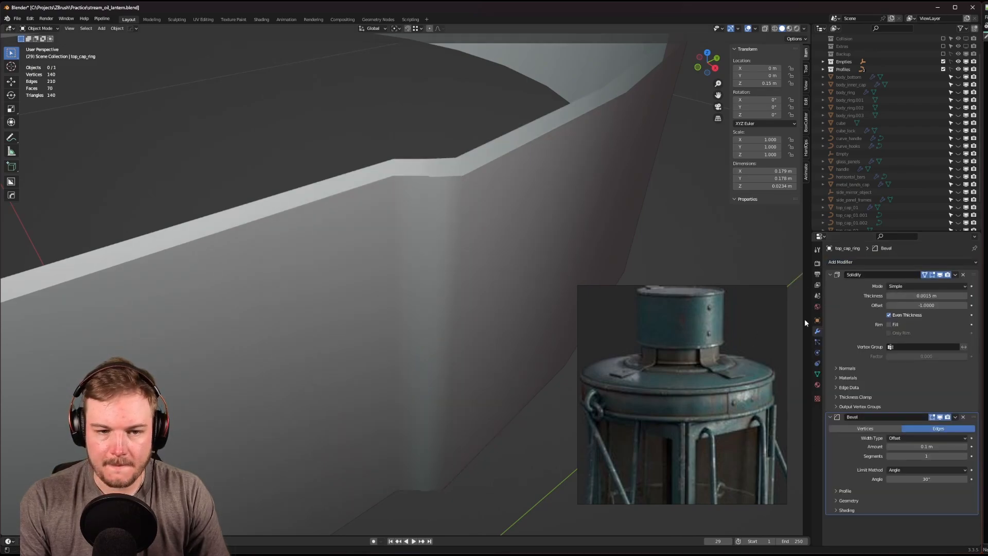
{"action": "left_click", "coordinate": [914, 467]}
{"action": "left_click", "coordinate": [915, 492]}
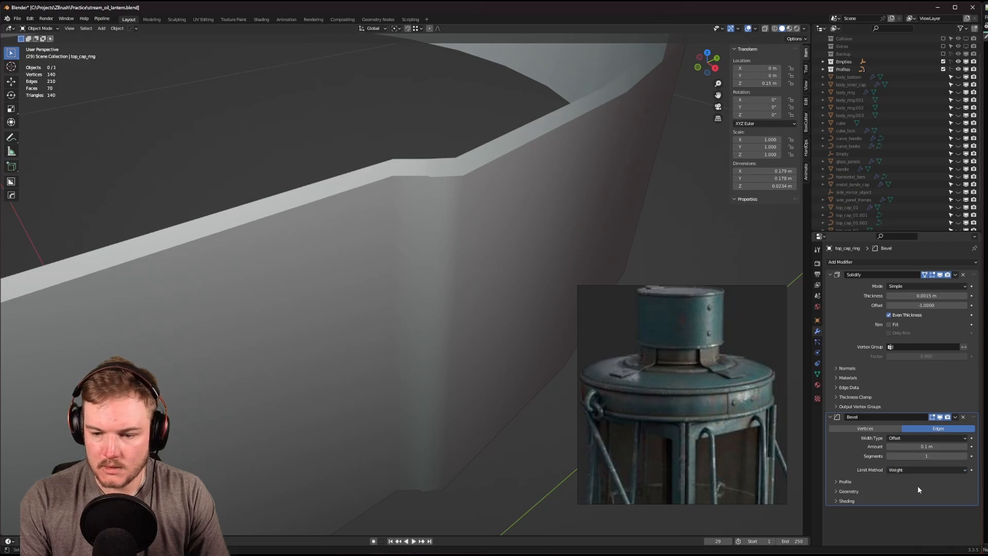
{"action": "left_click_drag", "start_coordinate": [927, 446], "coordinate": [879, 447]}
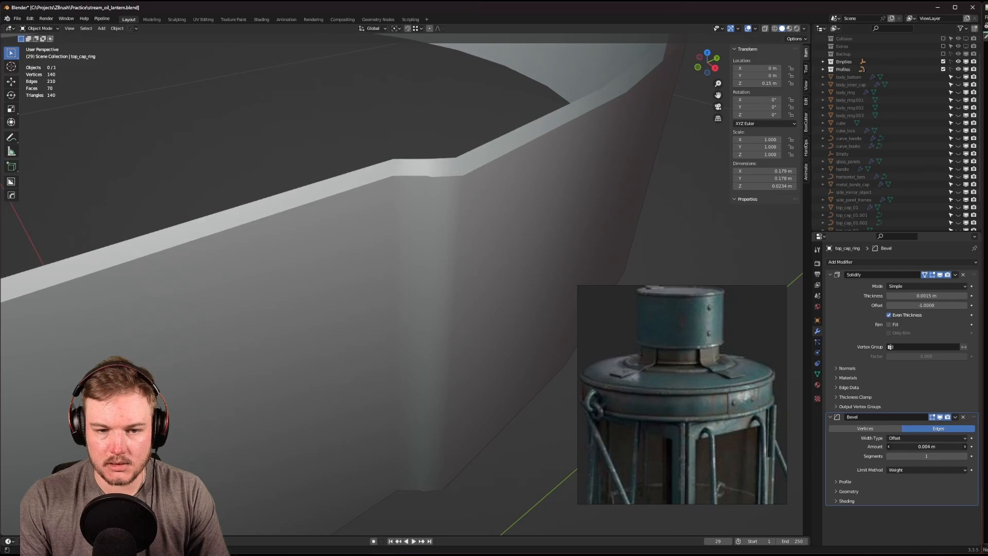
{"action": "left_click", "coordinate": [926, 446]}
{"action": "left_click", "coordinate": [899, 446]}
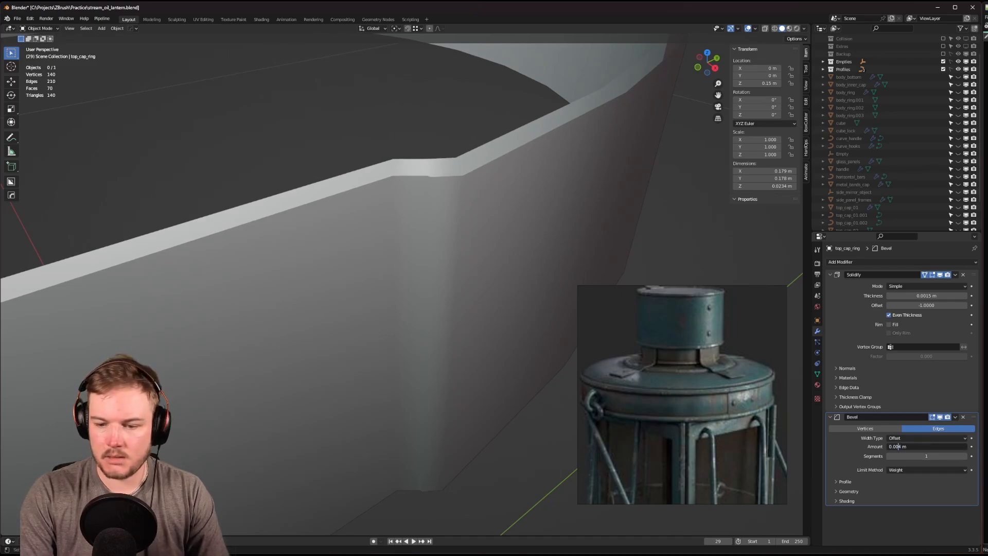
{"action": "type", "text": "01"}
{"action": "key", "text": "Return"}
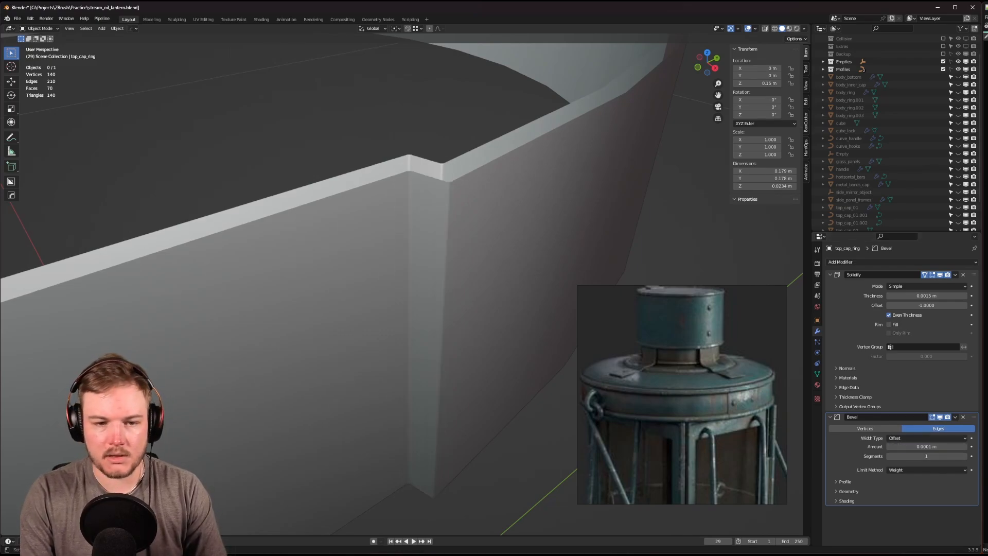
Show the wireframe overlay and set the ring's bevel to 2 segments with an amount of 0.0003 m.
{"action": "middle_click_drag", "start_coordinate": [553, 280], "coordinate": [564, 273], "text": "shift"}
{"action": "key", "text": "alt+v"}
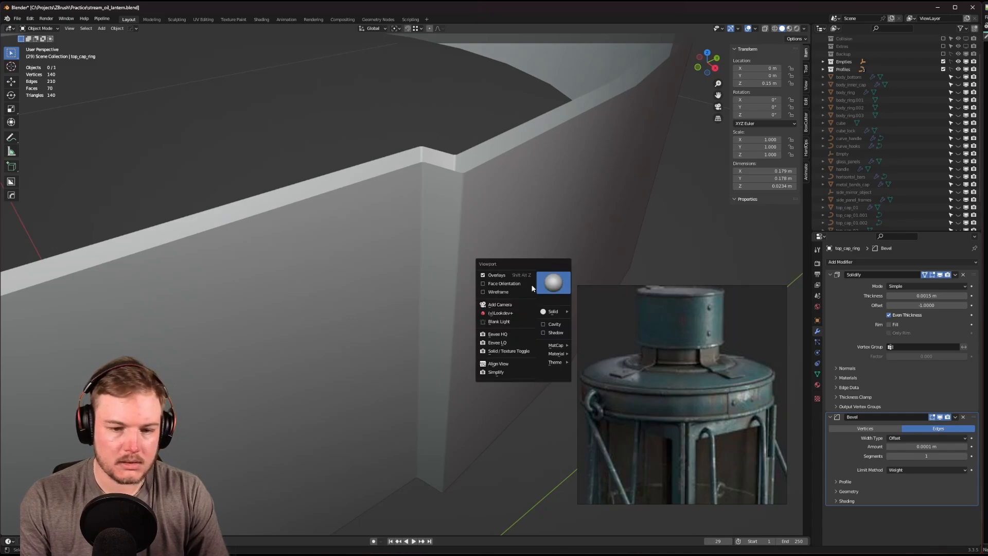
{"action": "left_click", "coordinate": [516, 292]}
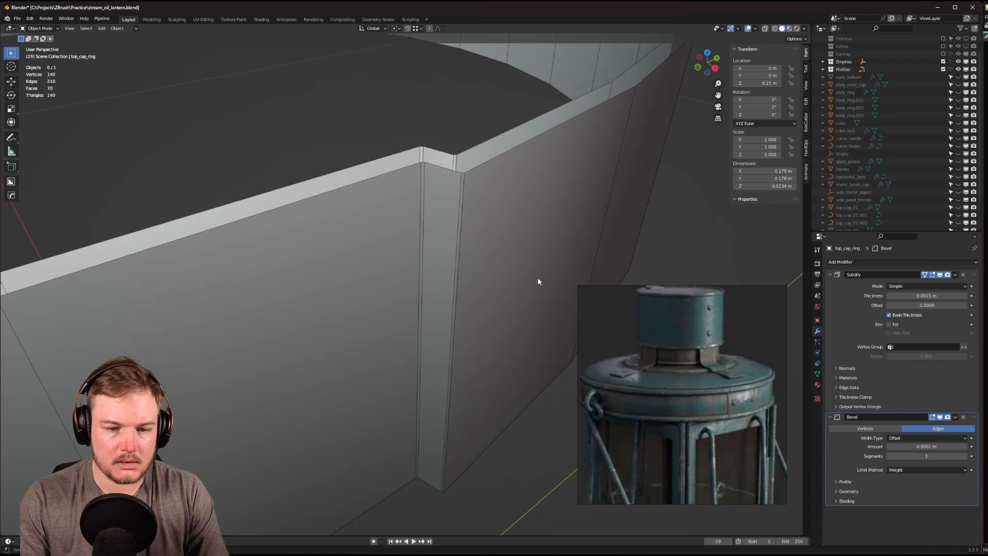
{"action": "left_click", "coordinate": [969, 456]}
{"action": "left_click", "coordinate": [940, 446]}
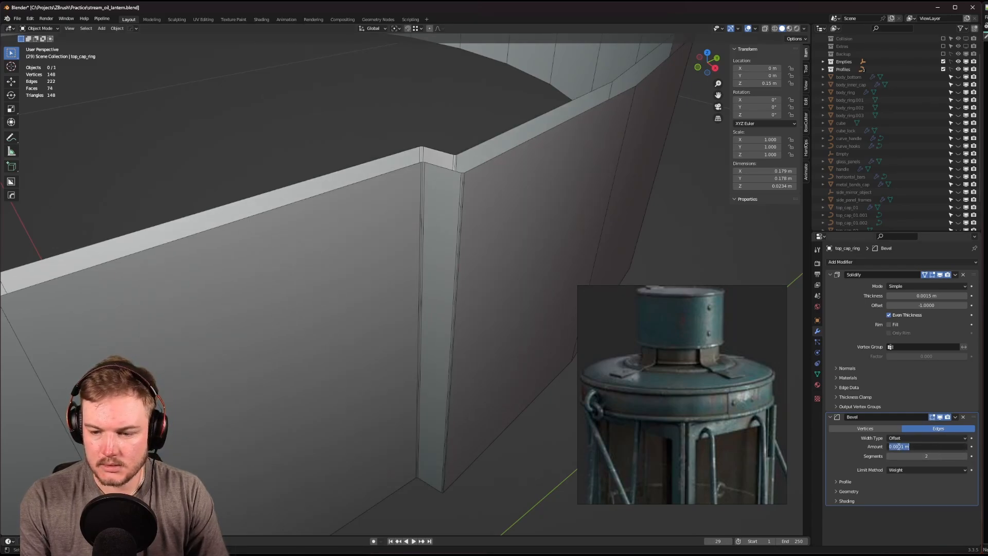
{"action": "left_click", "coordinate": [903, 446]}
{"action": "key", "text": "BackSpace"}
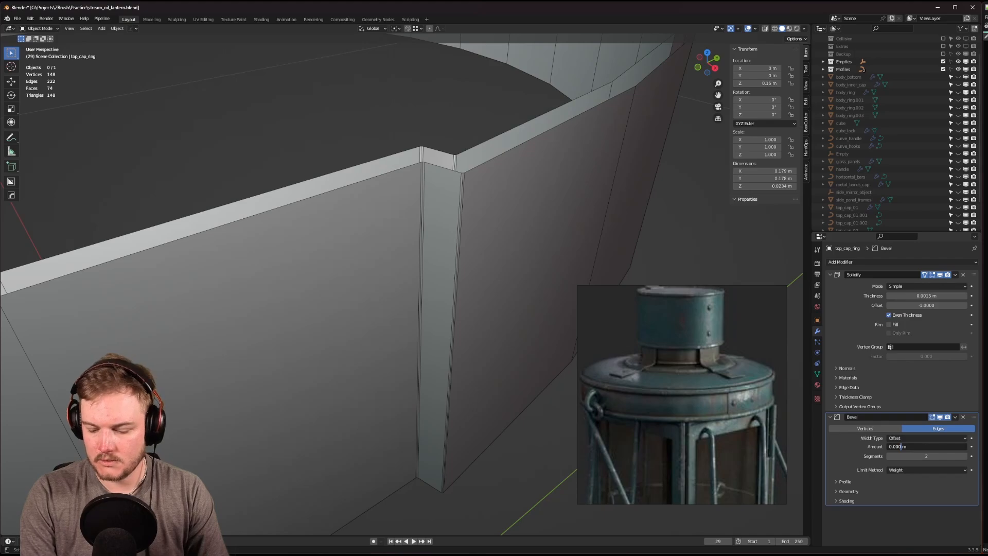
{"action": "type", "text": "3"}
{"action": "key", "text": "Return"}
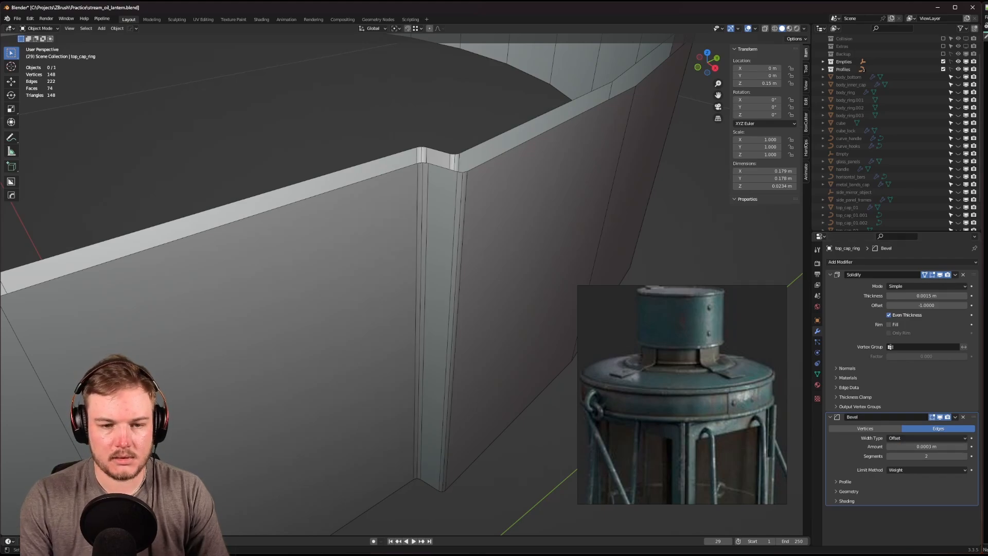
Add a Subdivision Surface modifier to the ring below the collapsed Solidify and Bevel modifiers, with 3 viewport levels.
{"action": "scroll", "coordinate": [468, 339], "scroll_direction": "down", "scroll_amount": 10}
{"action": "left_click", "coordinate": [829, 274]}
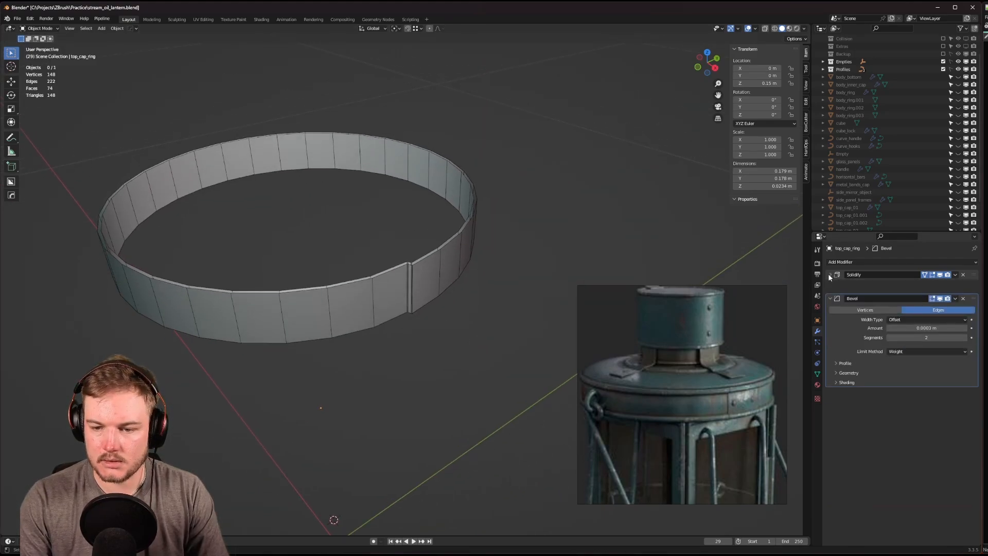
{"action": "left_click", "coordinate": [829, 285]}
{"action": "left_click", "coordinate": [850, 264]}
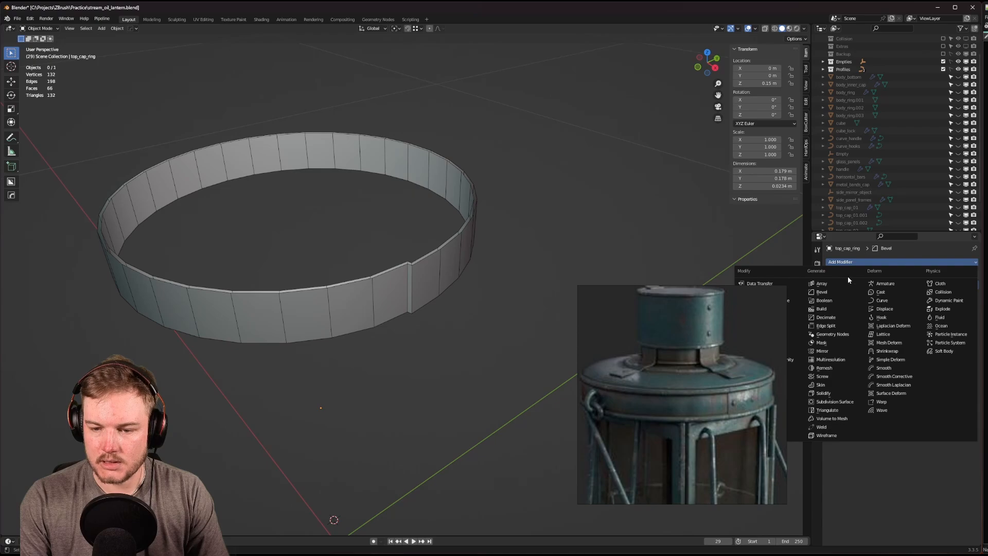
{"action": "left_click", "coordinate": [840, 402]}
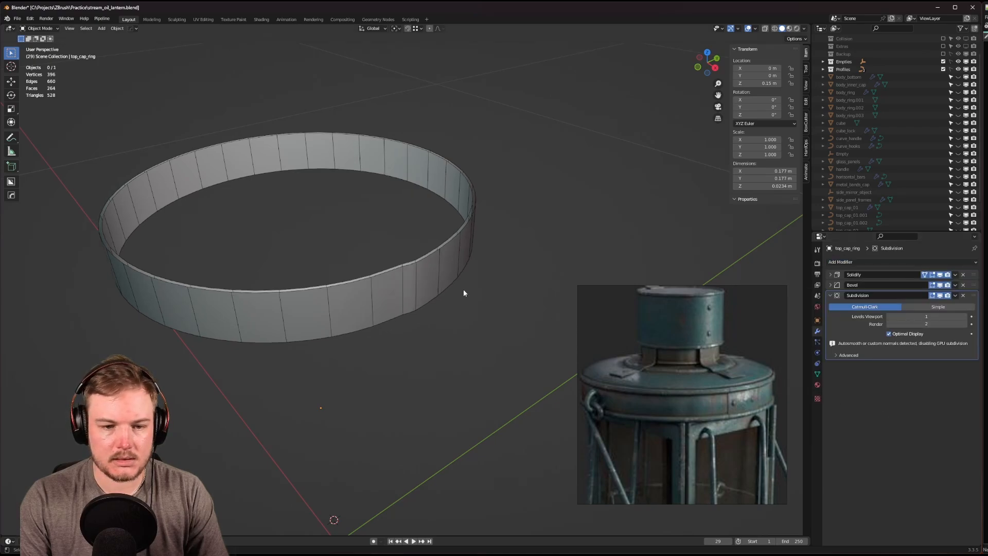
{"action": "scroll", "coordinate": [453, 289], "scroll_direction": "up", "scroll_amount": 3}
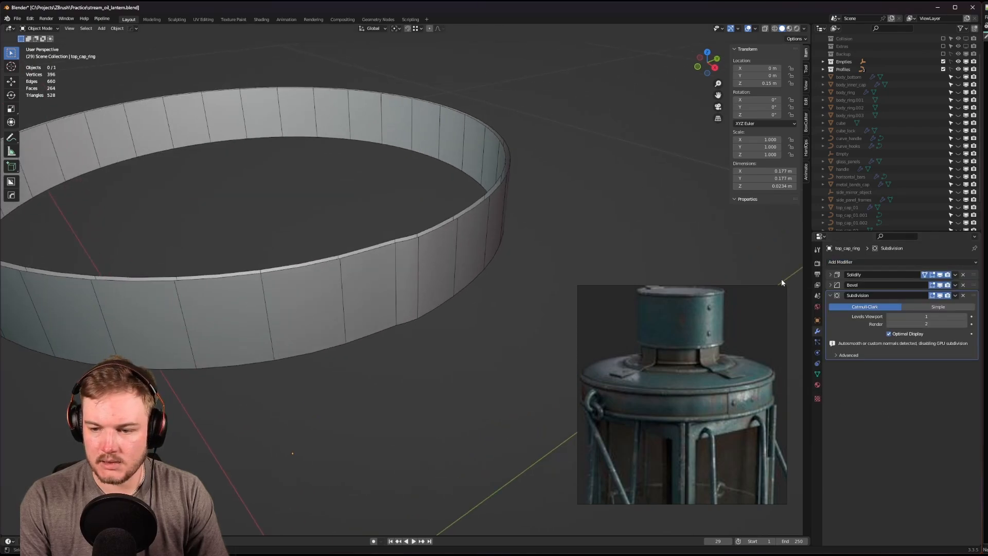
{"action": "scroll", "coordinate": [471, 277], "scroll_direction": "up", "scroll_amount": 2}
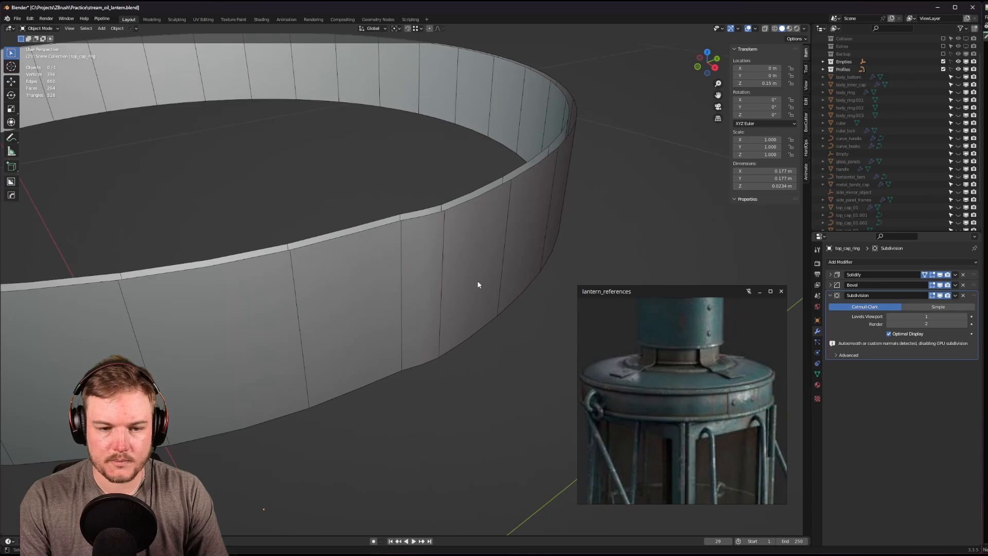
{"action": "left_click", "coordinate": [964, 317]}
{"action": "left_click", "coordinate": [964, 317]}
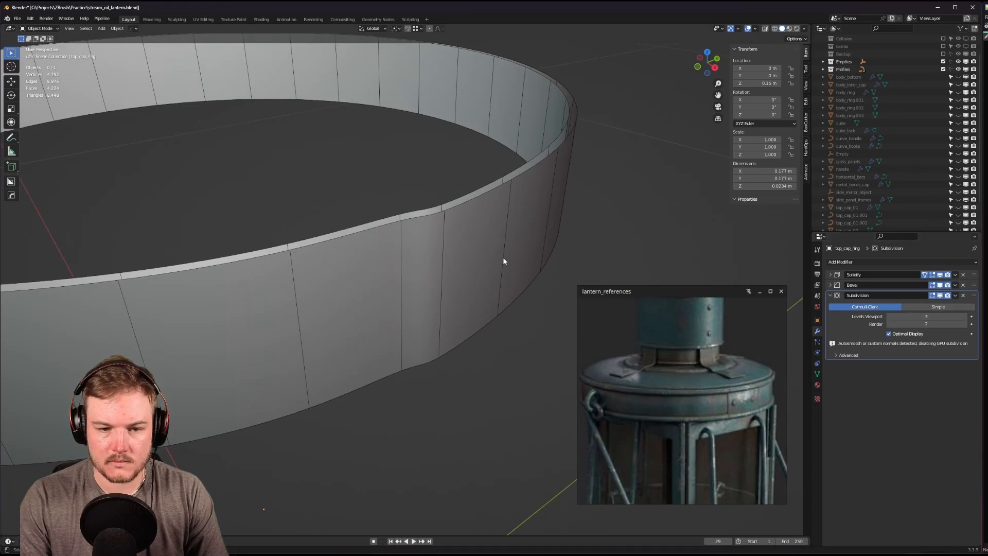
Set the ring's Bevel modifier to affect edges instead of vertices, and return to Object Mode.
{"action": "middle_click_drag", "start_coordinate": [502, 257], "coordinate": [504, 258]}
{"action": "key", "text": "Tab"}
{"action": "scroll", "coordinate": [479, 282], "scroll_direction": "up", "scroll_amount": 1}
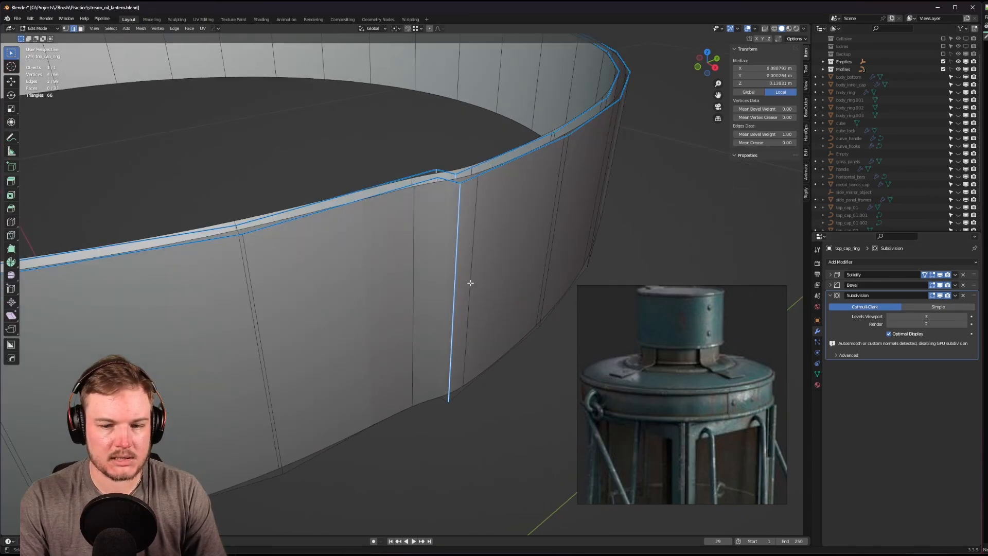
{"action": "left_click", "coordinate": [831, 285]}
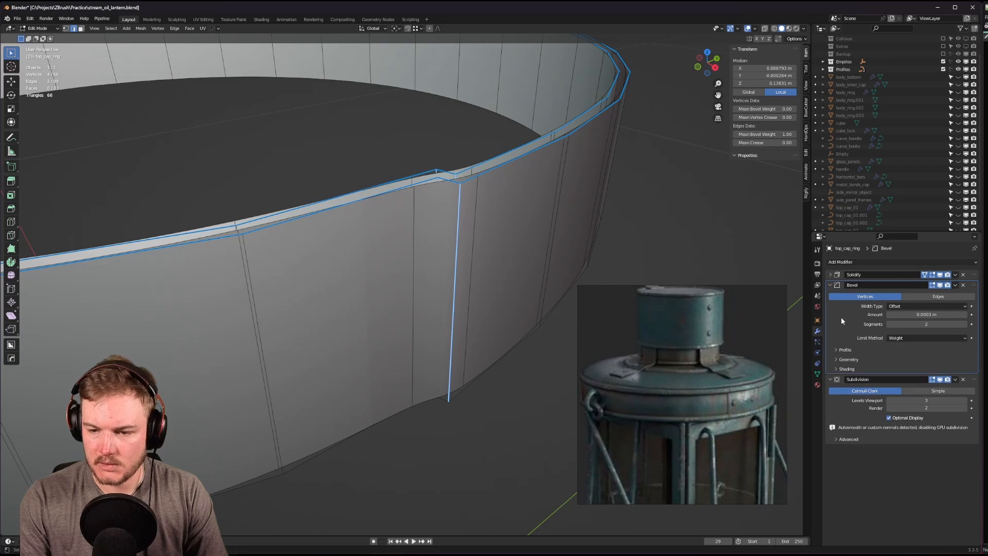
{"action": "left_click", "coordinate": [936, 297]}
{"action": "scroll", "coordinate": [450, 251], "scroll_direction": "down", "scroll_amount": 2}
{"action": "key", "text": "Tab"}
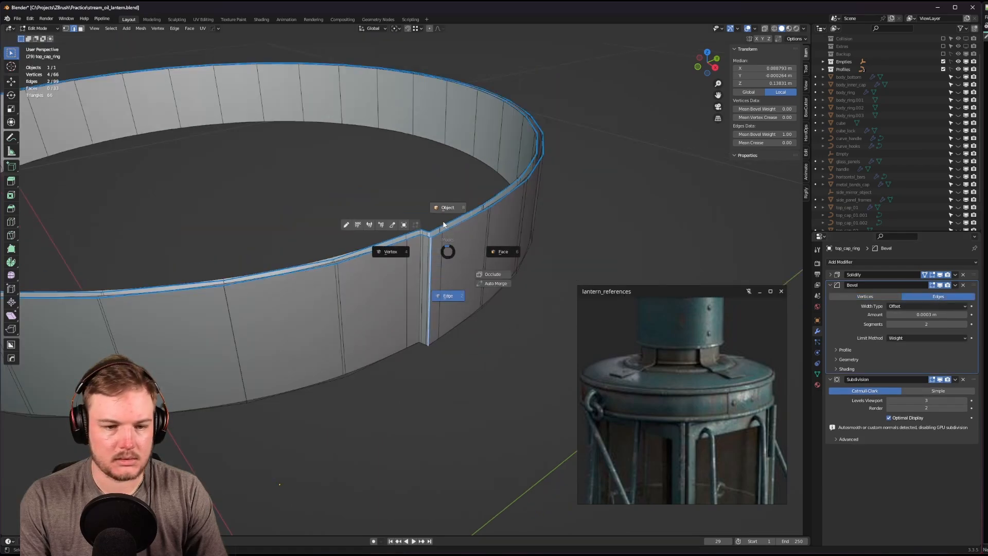
Turn off the wireframe overlay and view the whole ring from the side.
{"action": "key", "text": "q"}
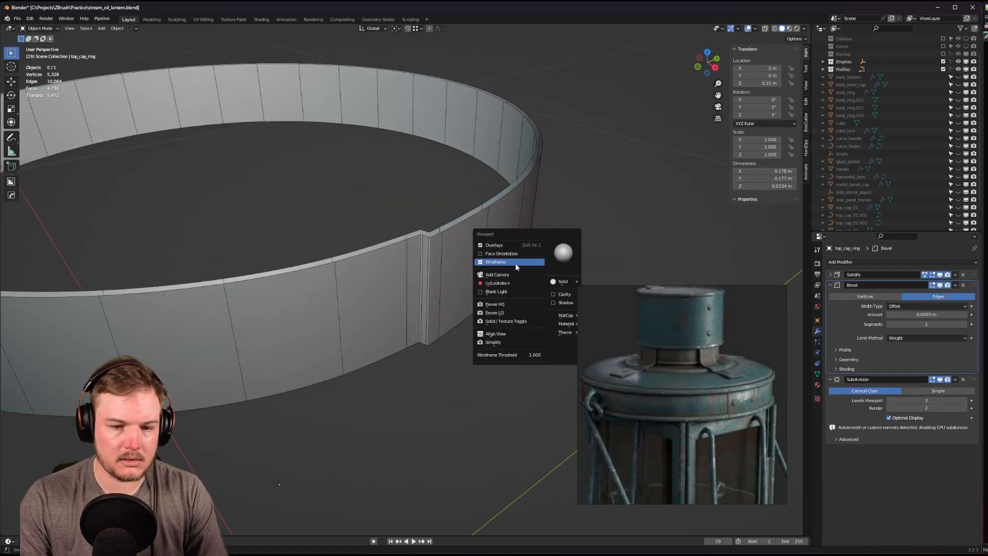
{"action": "left_click", "coordinate": [515, 264]}
{"action": "scroll", "coordinate": [515, 265], "scroll_direction": "down", "scroll_amount": 4}
{"action": "middle_click_drag", "start_coordinate": [514, 264], "coordinate": [463, 242]}
Change the viewport's MatCap to the glossy red one to judge the shading around the ring's seam.
{"action": "left_click", "coordinate": [803, 39]}
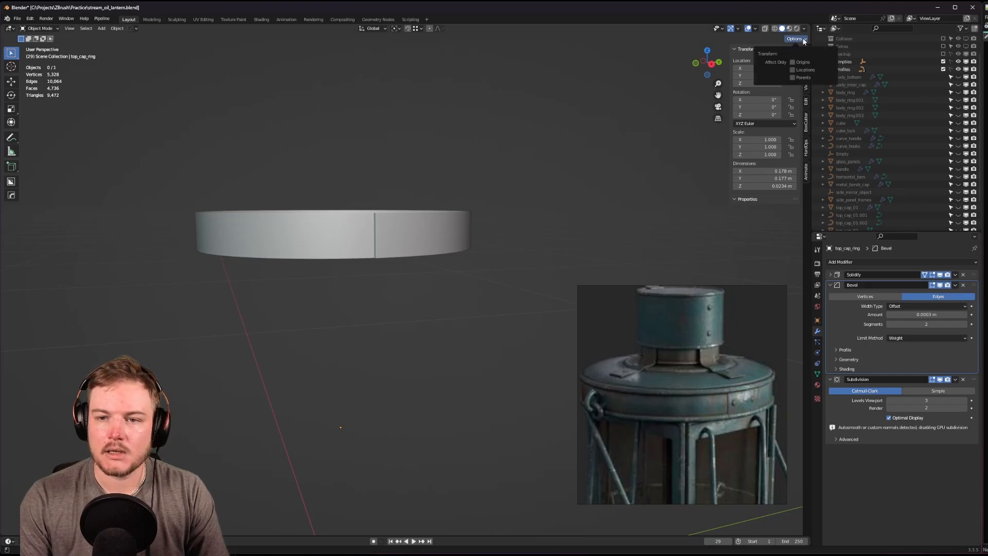
{"action": "left_click", "coordinate": [803, 28]}
{"action": "left_click", "coordinate": [798, 83]}
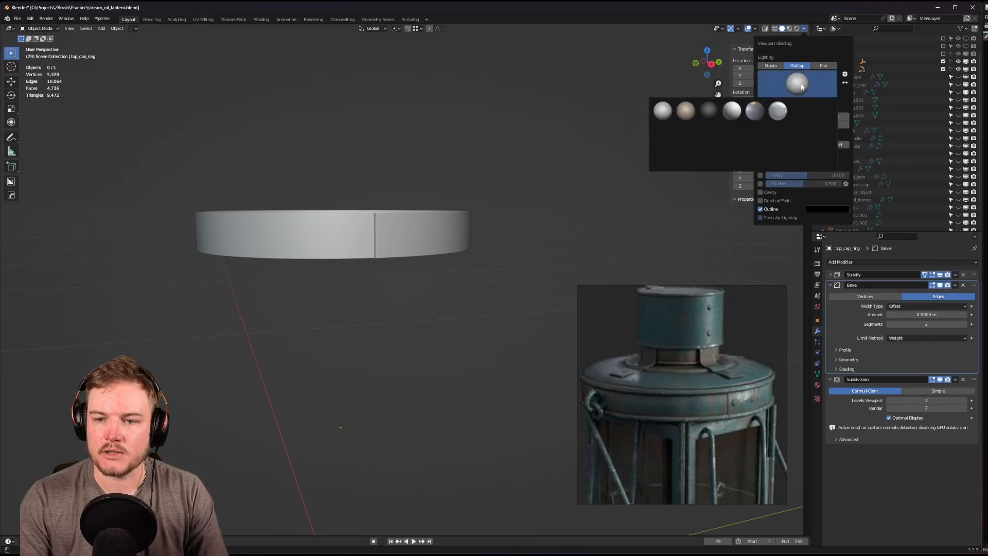
{"action": "left_click", "coordinate": [801, 133]}
{"action": "scroll", "coordinate": [399, 171], "scroll_direction": "up", "scroll_amount": 5}
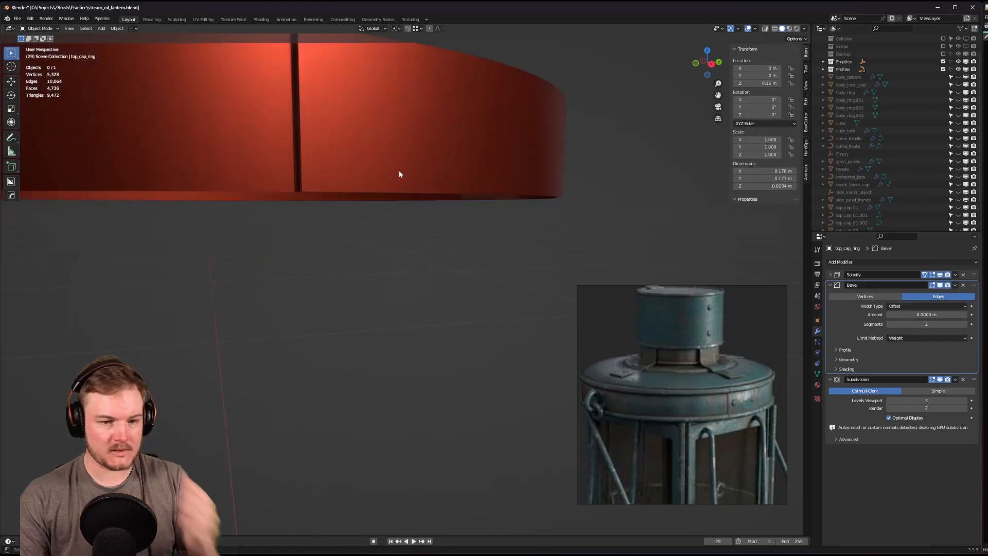
{"action": "scroll", "coordinate": [407, 177], "scroll_direction": "down", "scroll_amount": 1}
{"action": "middle_click_drag", "start_coordinate": [408, 181], "coordinate": [410, 161]}
{"action": "middle_click_drag", "start_coordinate": [410, 161], "coordinate": [467, 255], "text": "shift"}
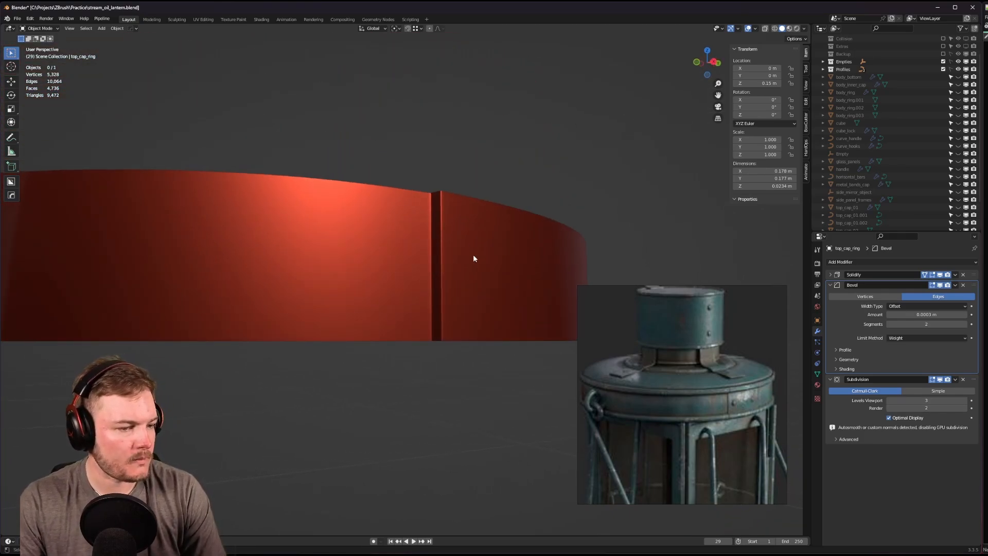
Set the ring's bevel amount to 0.0005 m.
{"action": "double_click", "coordinate": [927, 315]}
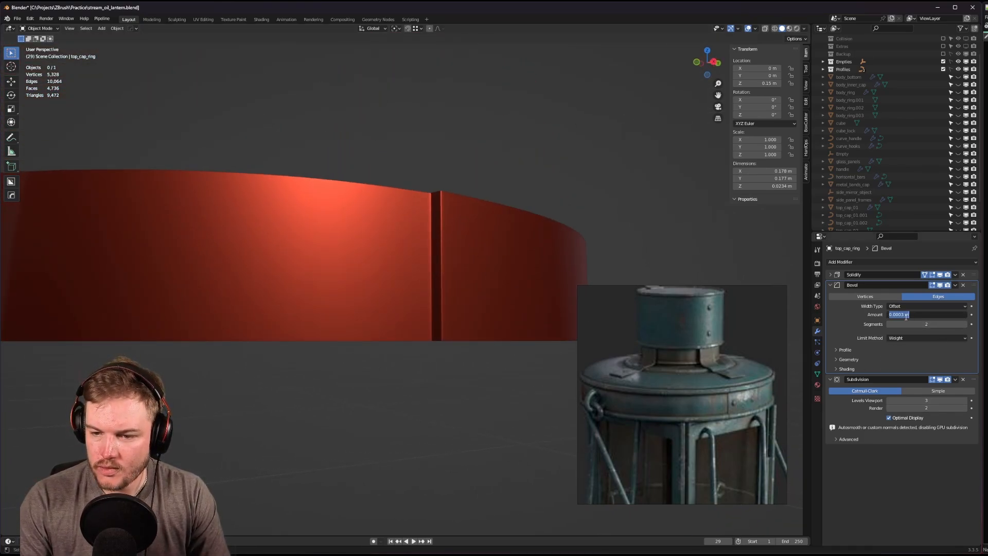
{"action": "left_click", "coordinate": [906, 314]}
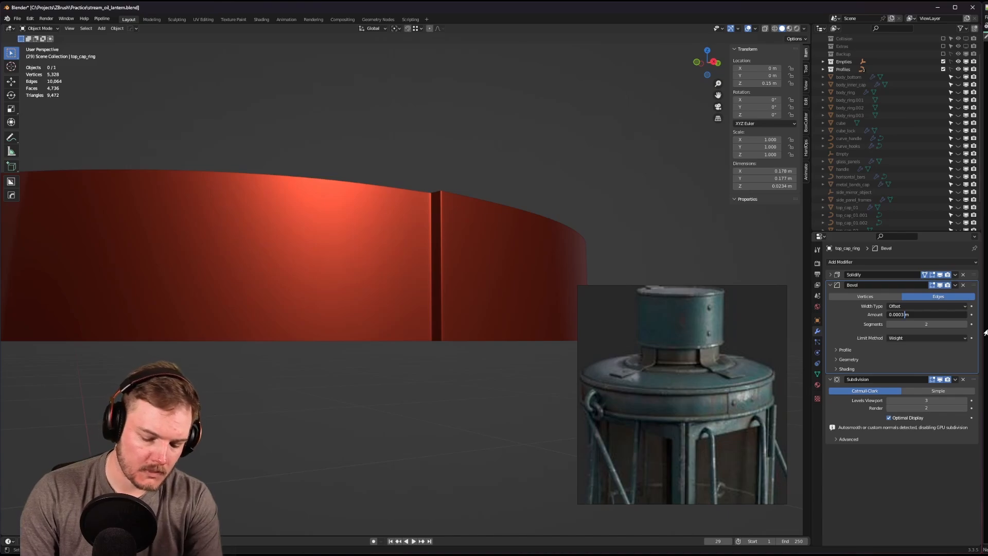
{"action": "key", "text": "BackSpace"}
{"action": "type", "text": "5"}
{"action": "key", "text": "Return"}
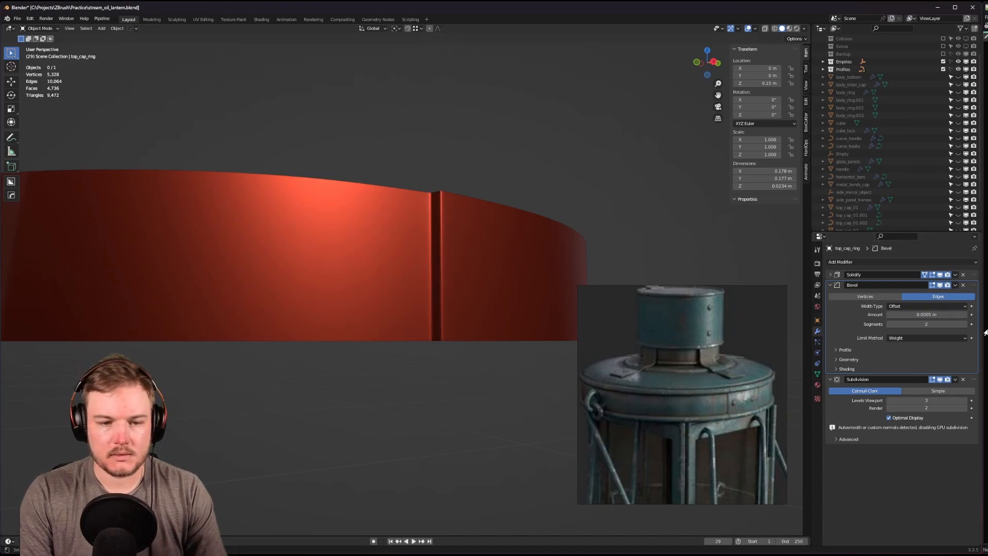
Set the ring's bevel amount to 0.001 m.
{"action": "left_click", "coordinate": [902, 315]}
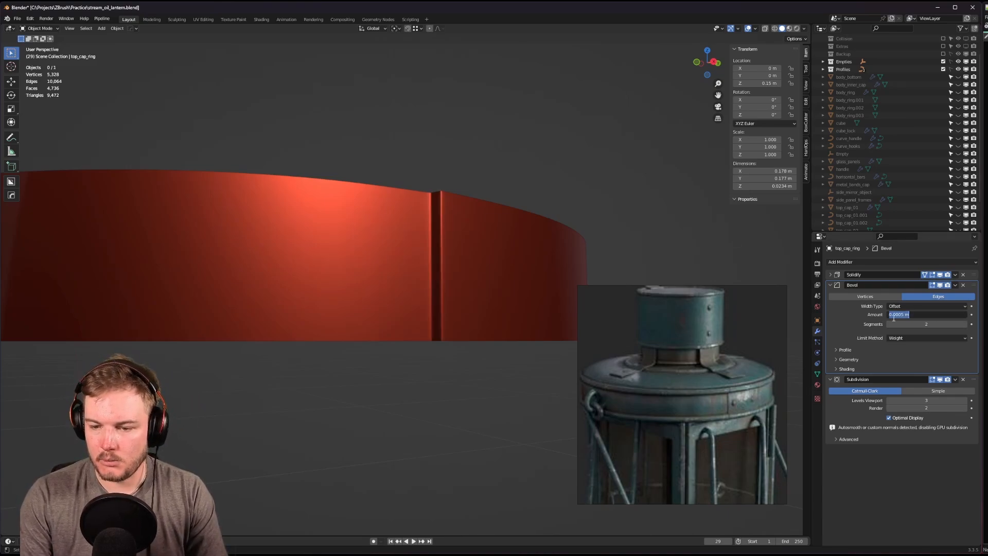
{"action": "left_click", "coordinate": [902, 315]}
{"action": "key", "text": "BackSpace"}
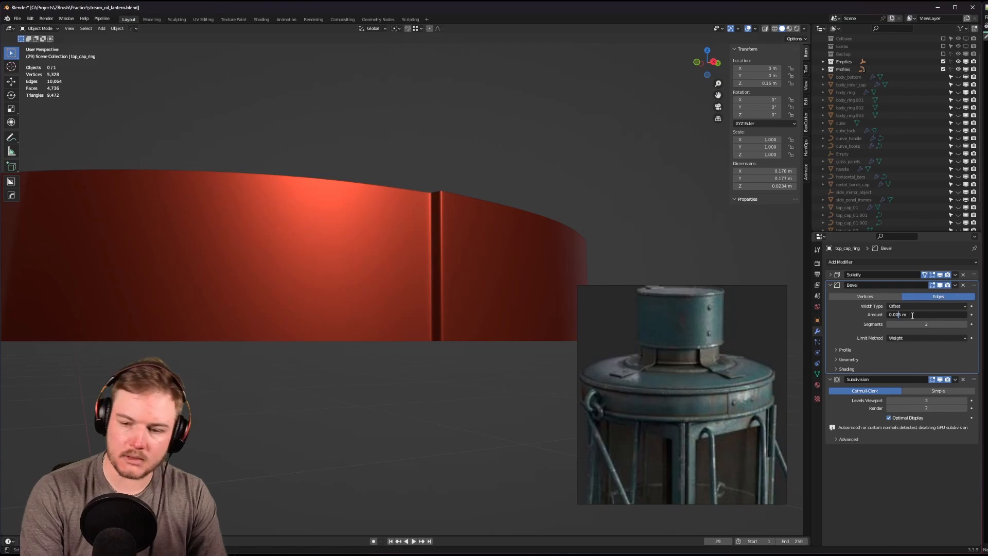
{"action": "type", "text": "1"}
{"action": "key", "text": "Return"}
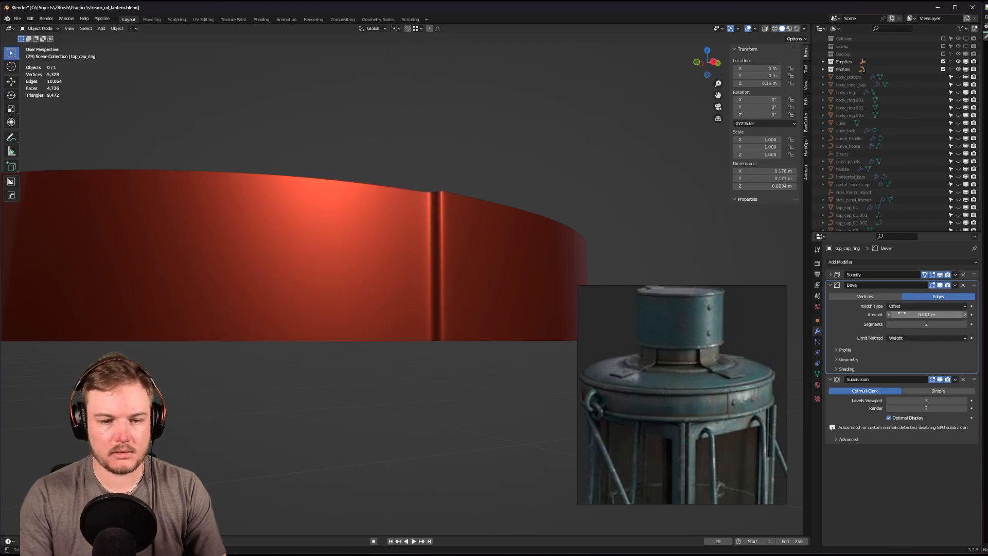
Leave local view to show the whole lantern, and zoom the reference image out to show more of the lantern.
{"action": "scroll", "coordinate": [486, 252], "scroll_direction": "down", "scroll_amount": 3}
{"action": "key", "text": "slash"}
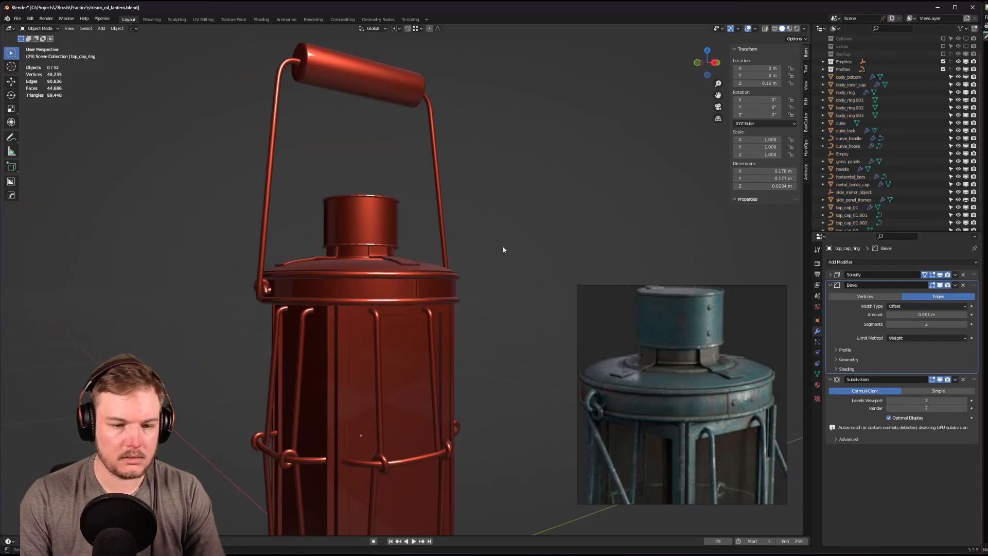
{"action": "mouse_move", "coordinate": [502, 245]}
{"action": "middle_mouse_down"}
{"action": "mouse_move", "coordinate": [490, 226]}
{"action": "mouse_move", "coordinate": [432, 243]}
{"action": "mouse_move", "coordinate": [479, 236]}
{"action": "mouse_move", "coordinate": [484, 248]}
{"action": "middle_mouse_up"}
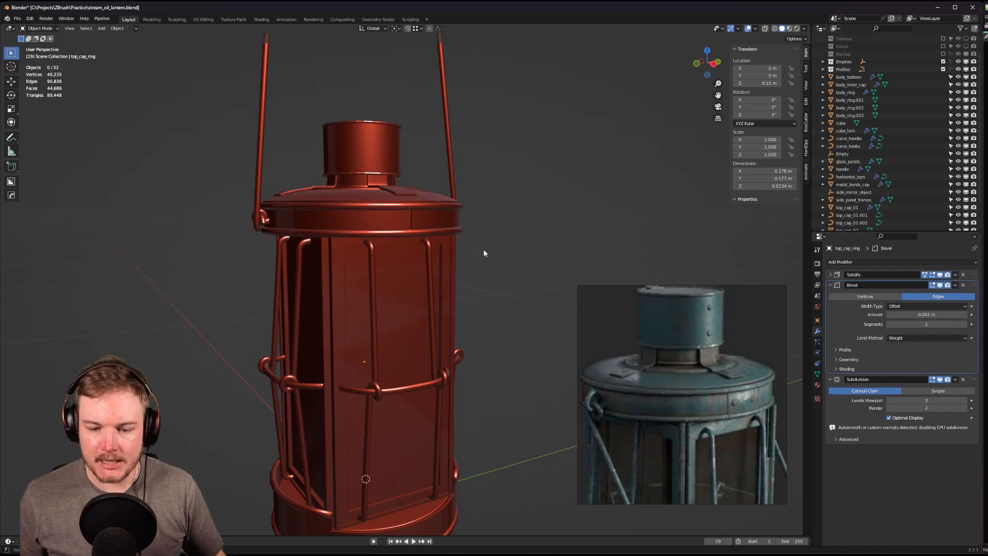
{"action": "key", "text": "Caps_Lock"}
{"action": "middle_click_drag", "start_coordinate": [708, 314], "coordinate": [715, 344]}
{"action": "scroll", "coordinate": [693, 347], "scroll_direction": "down", "scroll_amount": 3}
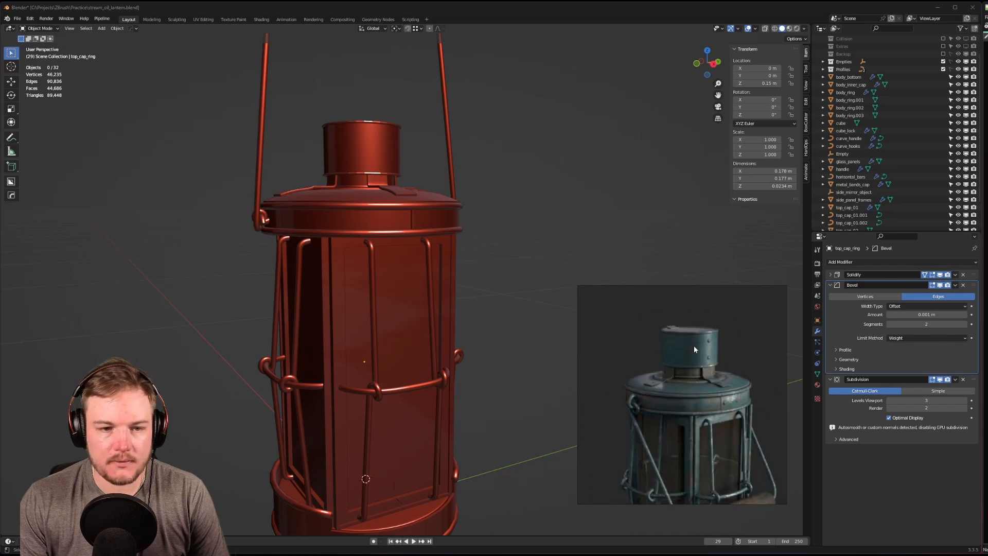
Select the rim curve around the top of the lantern's chimney.
{"action": "middle_click_drag", "start_coordinate": [383, 190], "coordinate": [412, 269]}
{"action": "scroll", "coordinate": [414, 233], "scroll_direction": "up", "scroll_amount": 4}
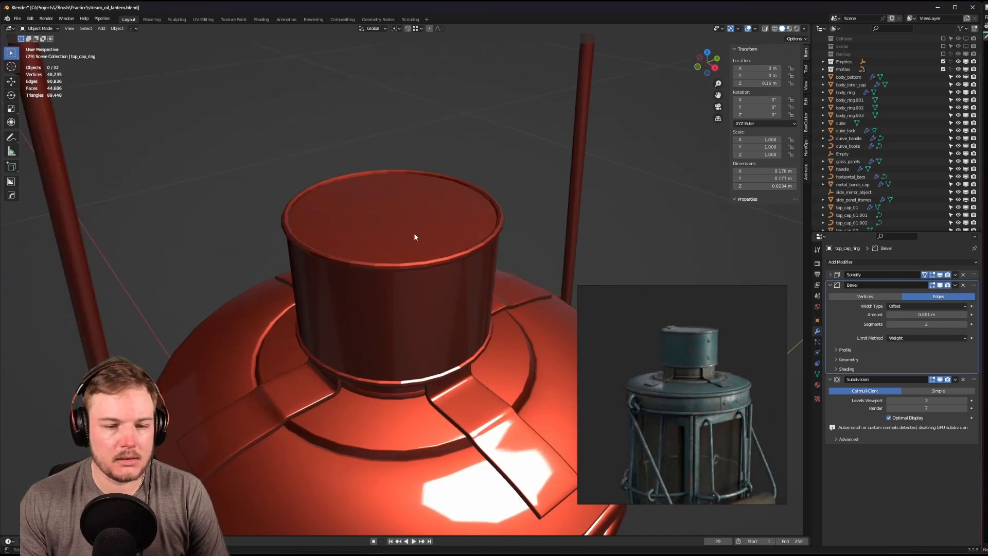
{"action": "left_click", "coordinate": [423, 261]}
{"action": "scroll", "coordinate": [423, 261], "scroll_direction": "up", "scroll_amount": 2}
{"action": "key", "text": "q"}
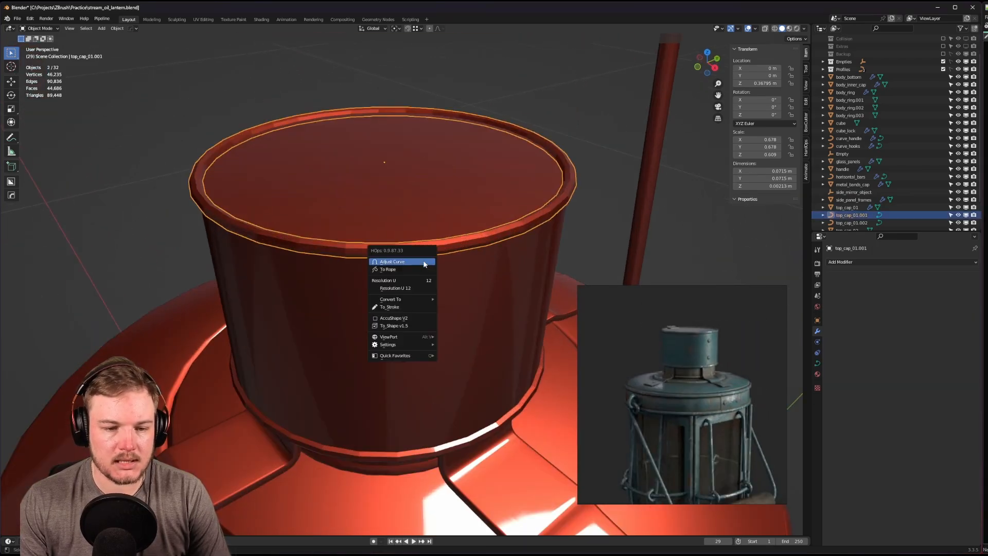
{"action": "key", "text": "q"}
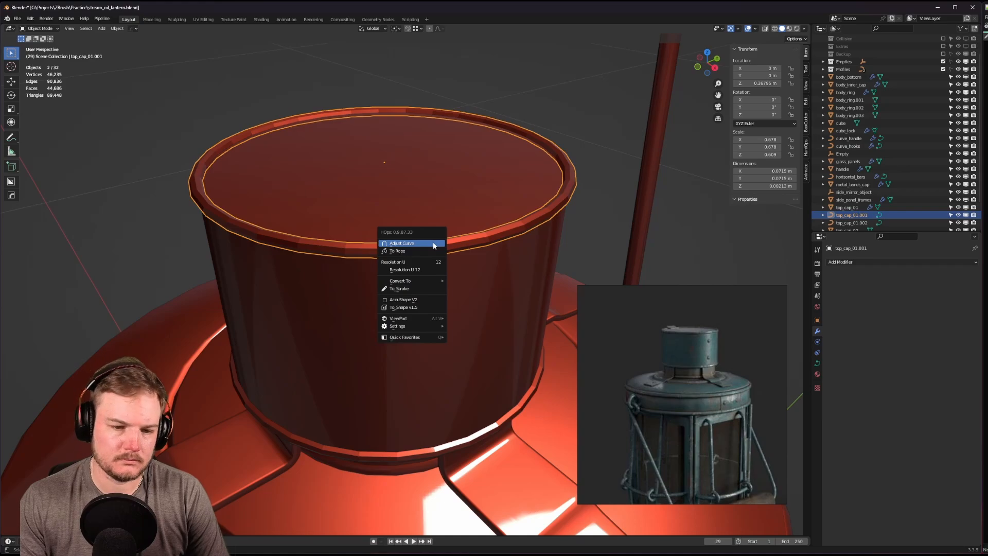
{"action": "key", "text": "ctrl+Tab"}
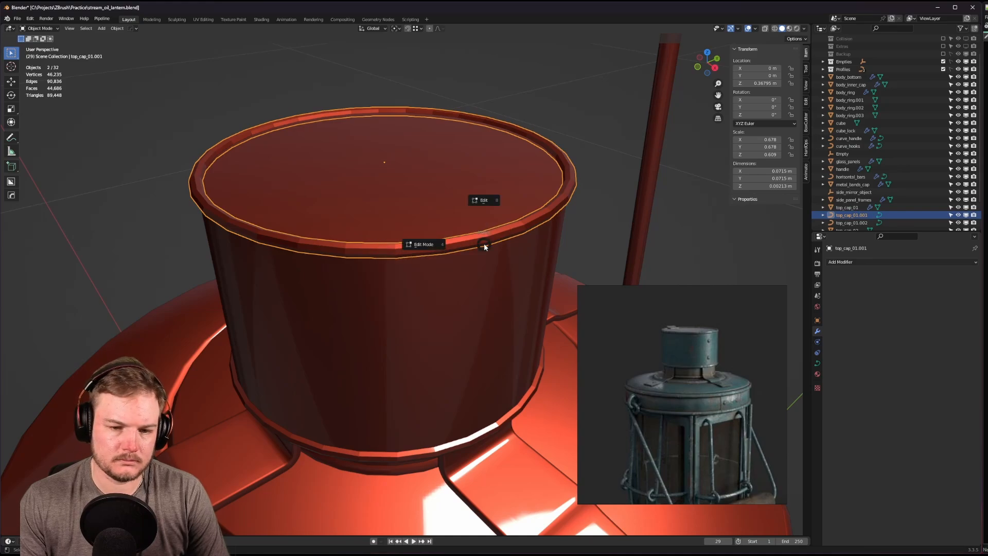
{"action": "left_click", "coordinate": [496, 199]}
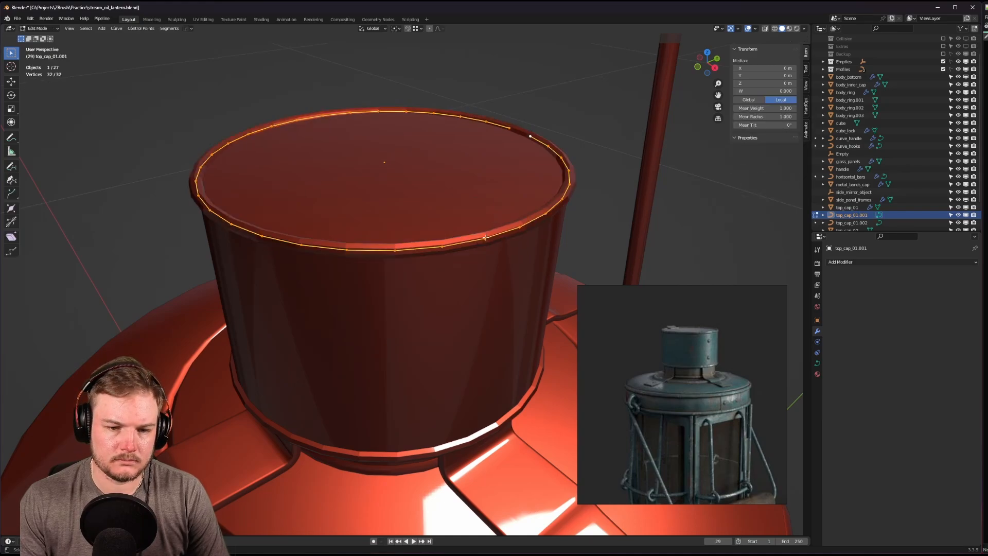
{"action": "left_click", "coordinate": [486, 238]}
{"action": "key", "text": "Tab"}
{"action": "left_click", "coordinate": [486, 195]}
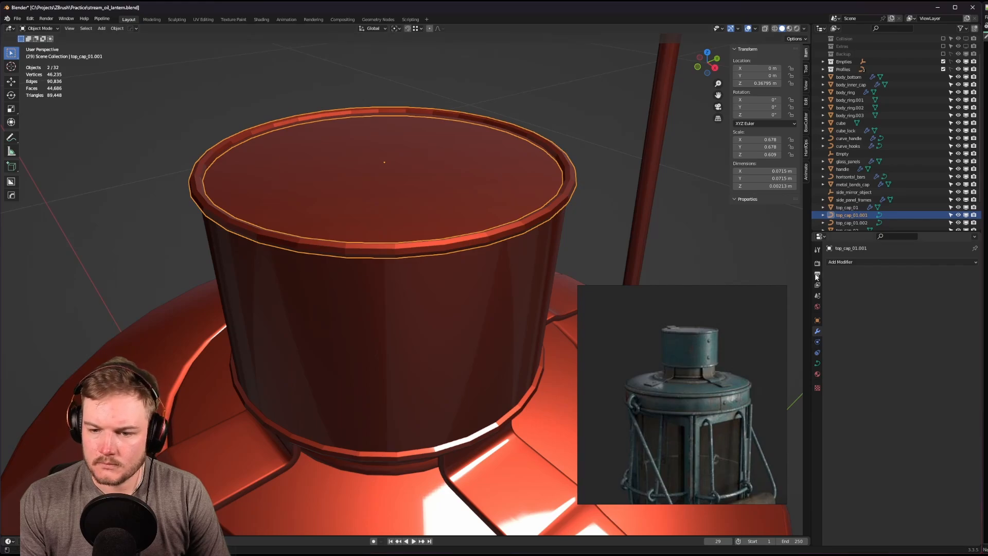
Apply Shade Smooth to the chimney's upper rim curve and deselect it.
{"action": "scroll", "coordinate": [440, 231], "scroll_direction": "down", "scroll_amount": 4}
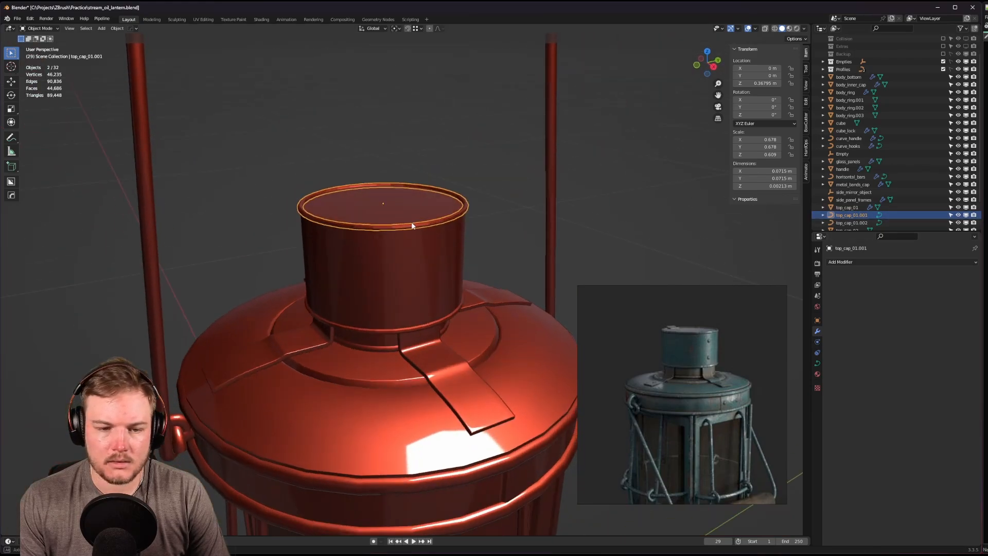
{"action": "right_click", "coordinate": [409, 227]}
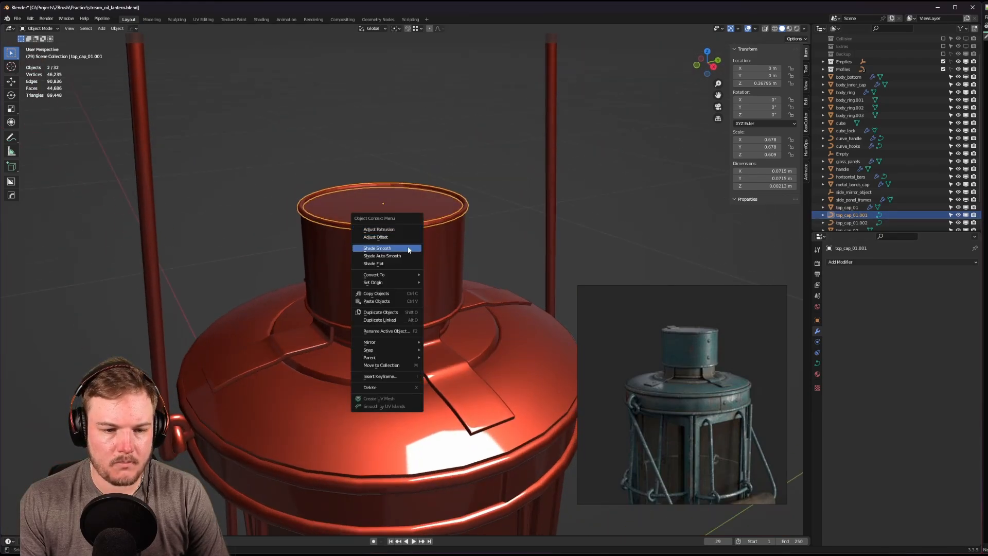
{"action": "left_click", "coordinate": [407, 248]}
{"action": "scroll", "coordinate": [435, 211], "scroll_direction": "up", "scroll_amount": 4}
{"action": "scroll", "coordinate": [447, 263], "scroll_direction": "up", "scroll_amount": 2}
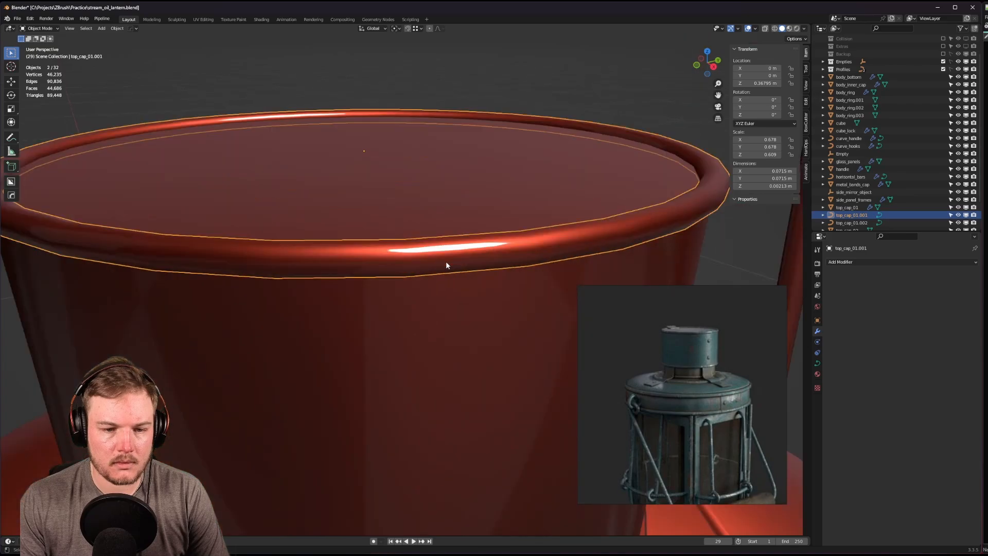
{"action": "scroll", "coordinate": [446, 261], "scroll_direction": "down", "scroll_amount": 8}
{"action": "left_click", "coordinate": [506, 252]}
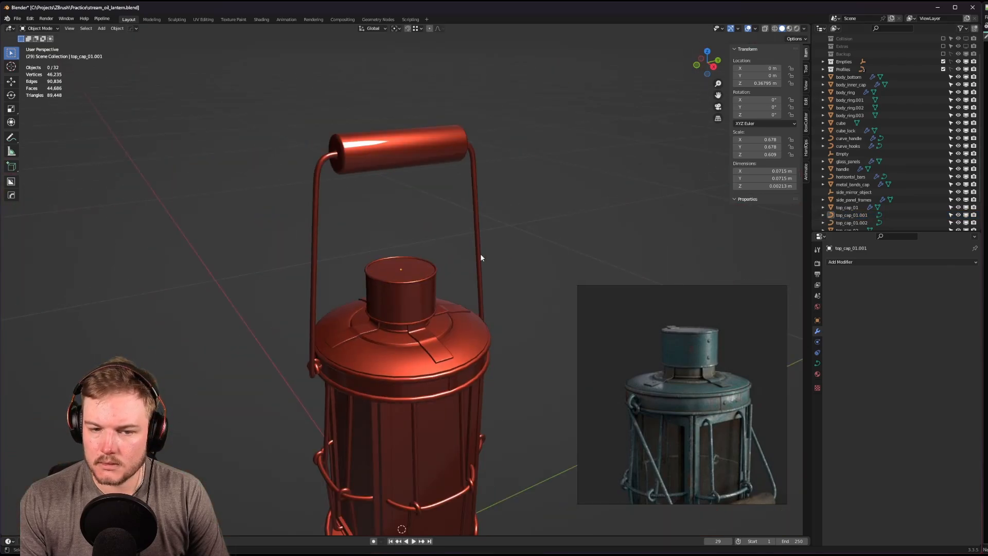
Apply Shade Smooth to the rim curve at the base of the chimney and deselect it.
{"action": "scroll", "coordinate": [477, 161], "scroll_direction": "down", "scroll_amount": 5}
{"action": "scroll", "coordinate": [469, 152], "scroll_direction": "up", "scroll_amount": 6}
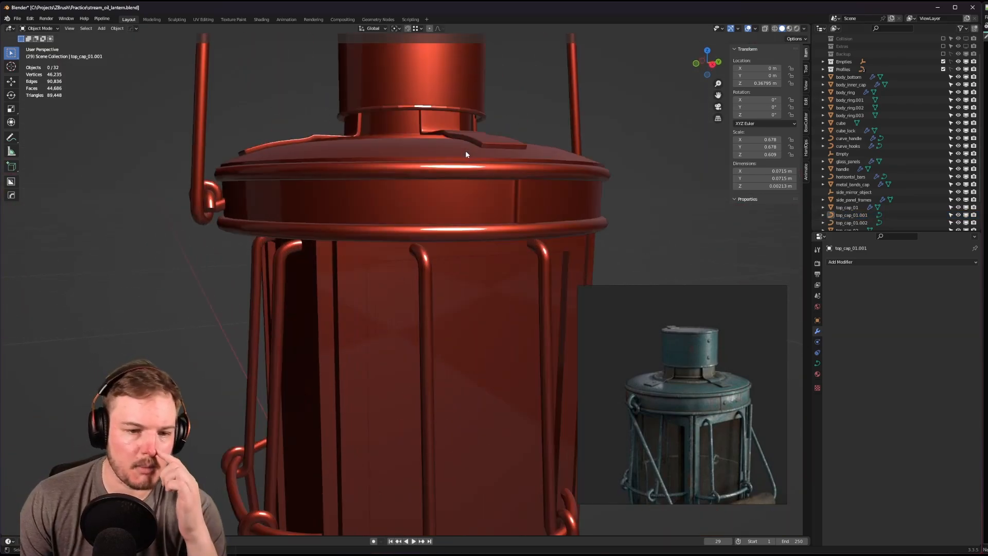
{"action": "left_click", "coordinate": [423, 73]}
{"action": "right_click", "coordinate": [425, 65]}
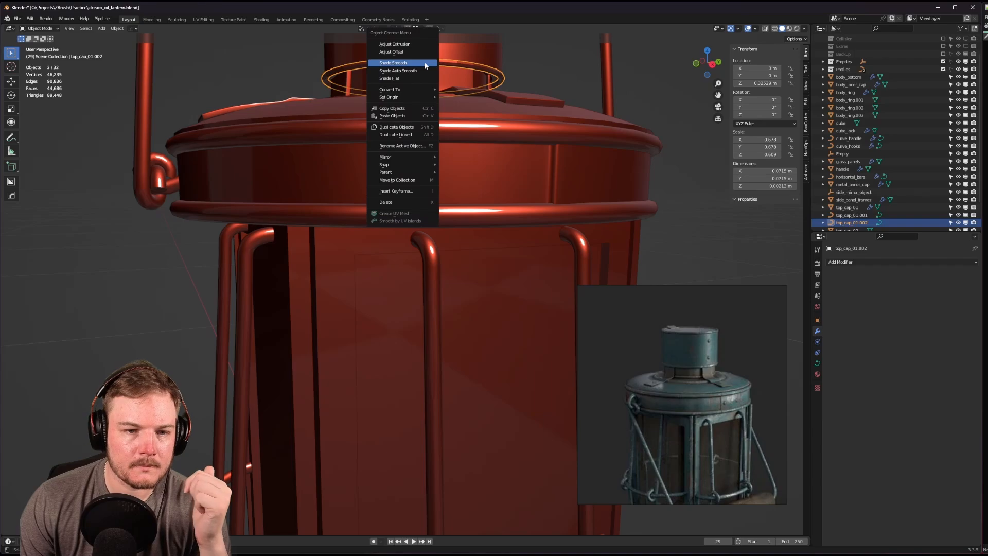
{"action": "left_click", "coordinate": [425, 65]}
{"action": "scroll", "coordinate": [450, 76], "scroll_direction": "down", "scroll_amount": 6}
{"action": "left_click", "coordinate": [539, 159]}
Select the domed top cap, check its mesh in Edit Mode, and isolate it in local view.
{"action": "scroll", "coordinate": [529, 173], "scroll_direction": "up", "scroll_amount": 1}
{"action": "scroll", "coordinate": [530, 185], "scroll_direction": "up", "scroll_amount": 7}
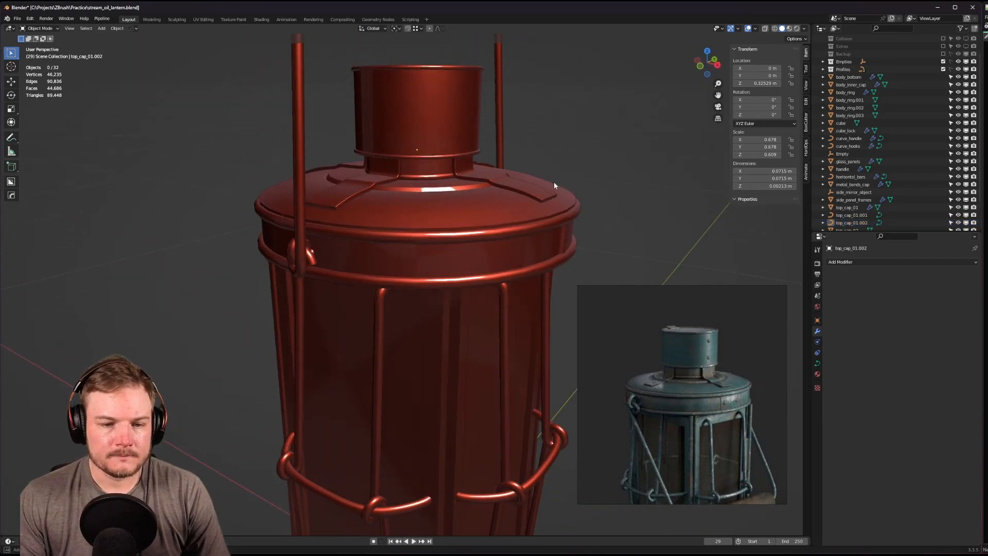
{"action": "left_click", "coordinate": [510, 265]}
{"action": "key", "text": "Tab"}
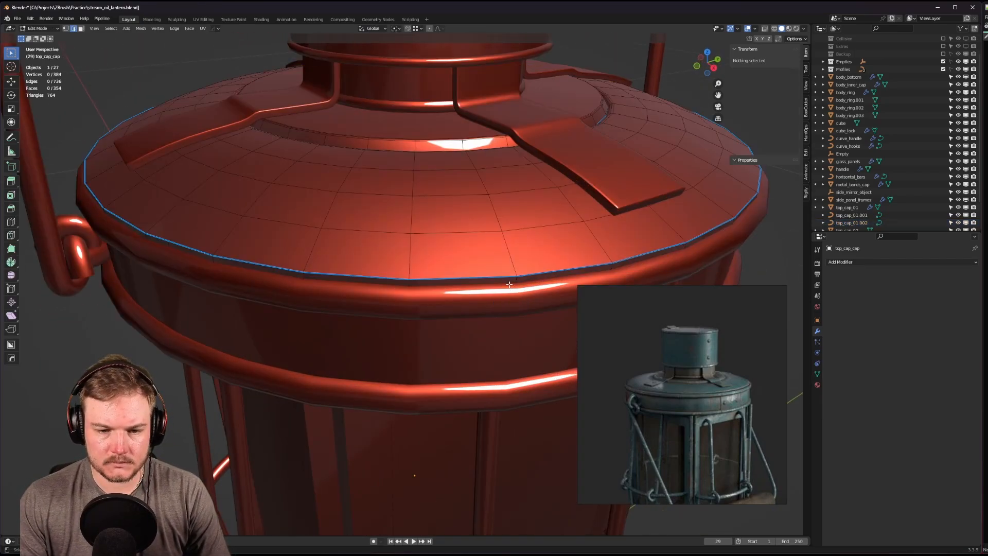
{"action": "middle_click_drag", "start_coordinate": [515, 278], "coordinate": [489, 270], "text": "shift"}
{"action": "key", "text": "Tab"}
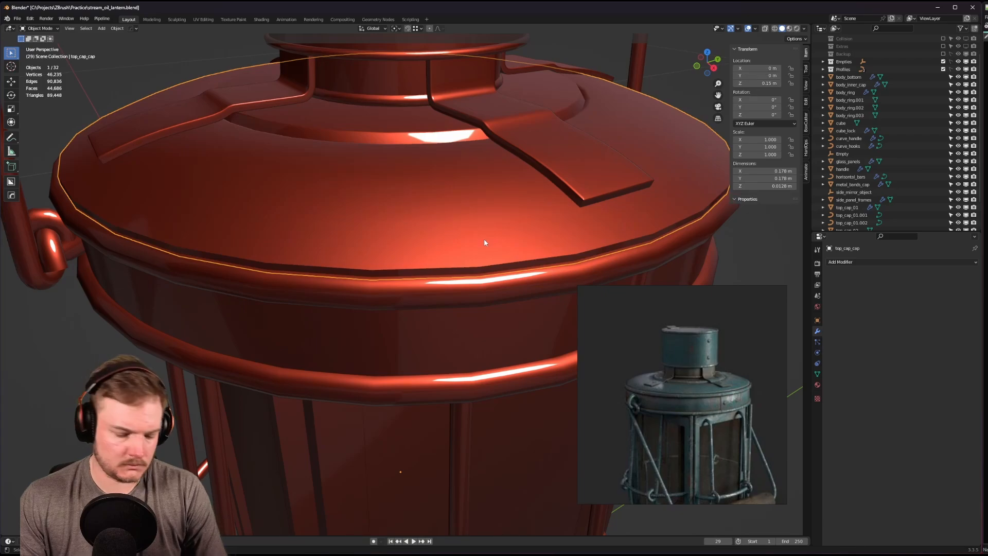
{"action": "key", "text": "KP_Divide"}
{"action": "scroll", "coordinate": [575, 254], "scroll_direction": "up", "scroll_amount": 4}
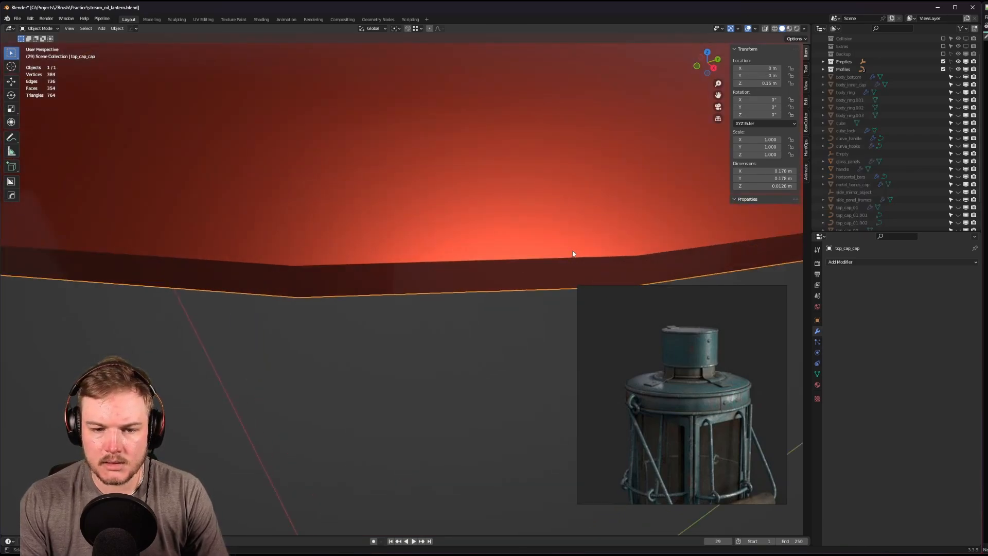
Try a Bevel modifier on the isolated domed top cap and undo it.
{"action": "key", "text": "q"}
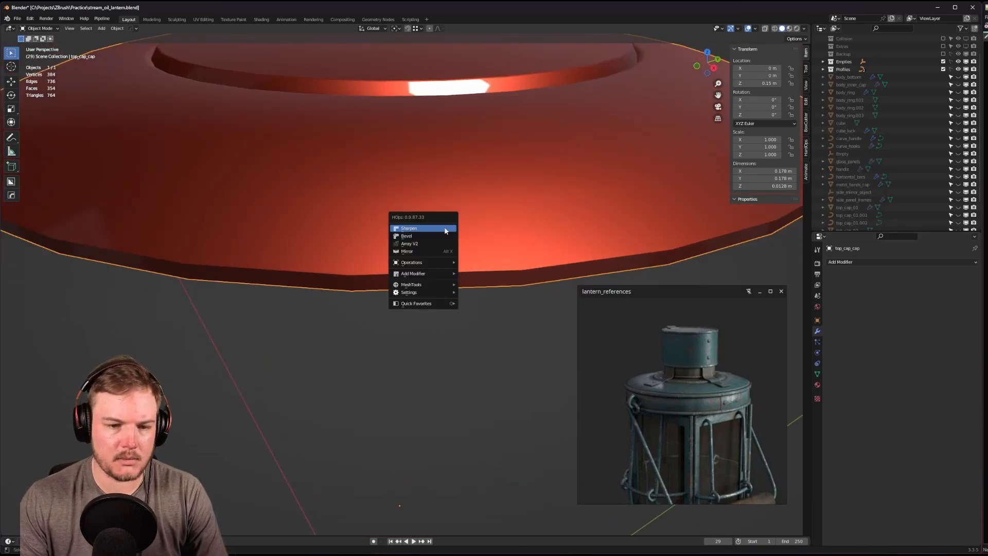
{"action": "left_click", "coordinate": [868, 262]}
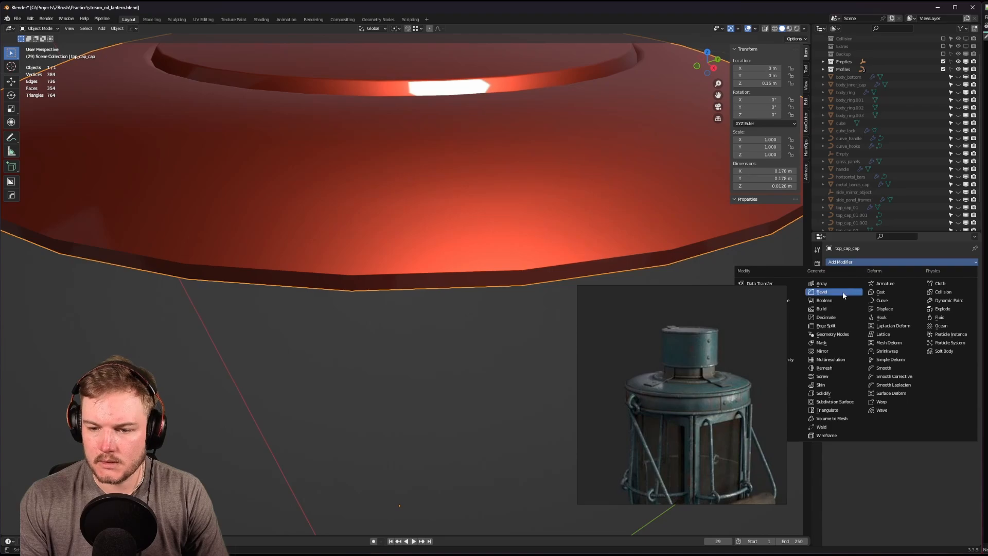
{"action": "left_click", "coordinate": [869, 282]}
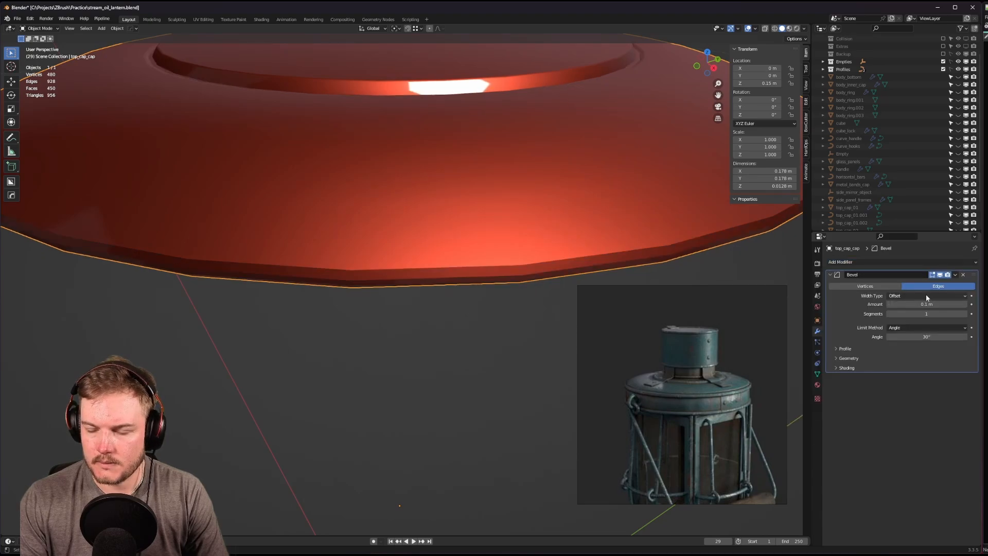
{"action": "scroll", "coordinate": [597, 270], "scroll_direction": "down", "scroll_amount": 2}
{"action": "key", "text": "q"}
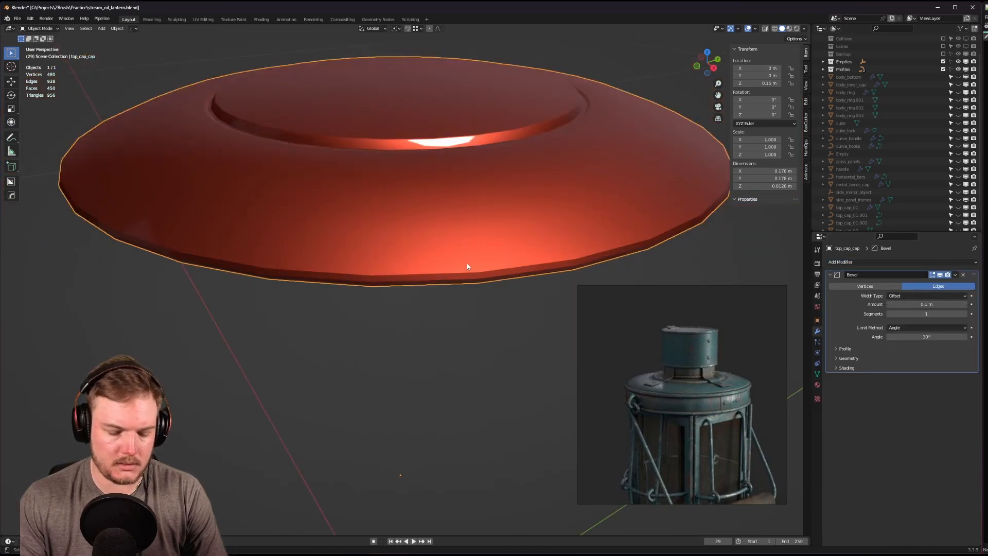
{"action": "key", "text": "ctrl+z"}
Leave local view and copy the Bevel and Subdivision modifiers from top_cap_ring to top_cap_cap.
{"action": "key", "text": "slash"}
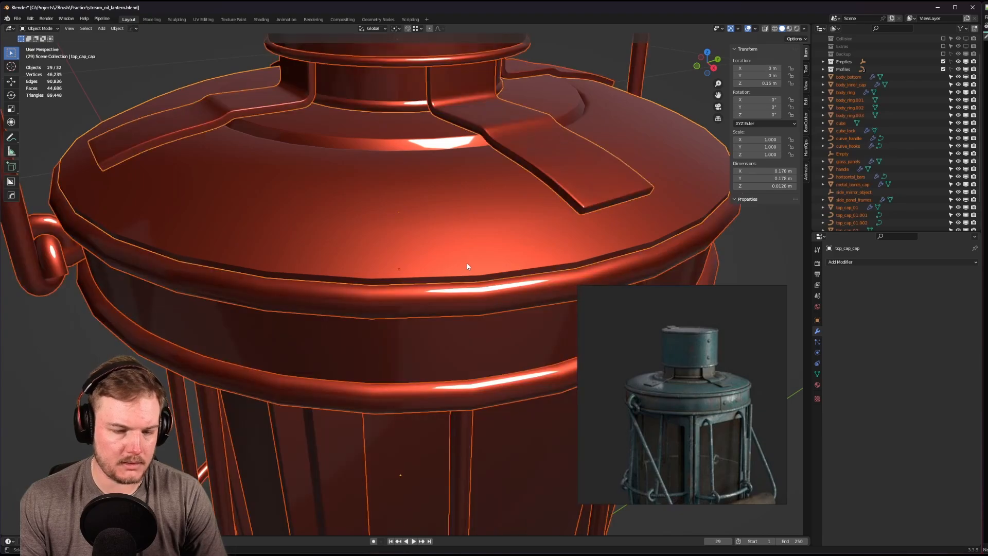
{"action": "left_click", "coordinate": [496, 253]}
{"action": "left_click", "coordinate": [515, 325], "text": "shift"}
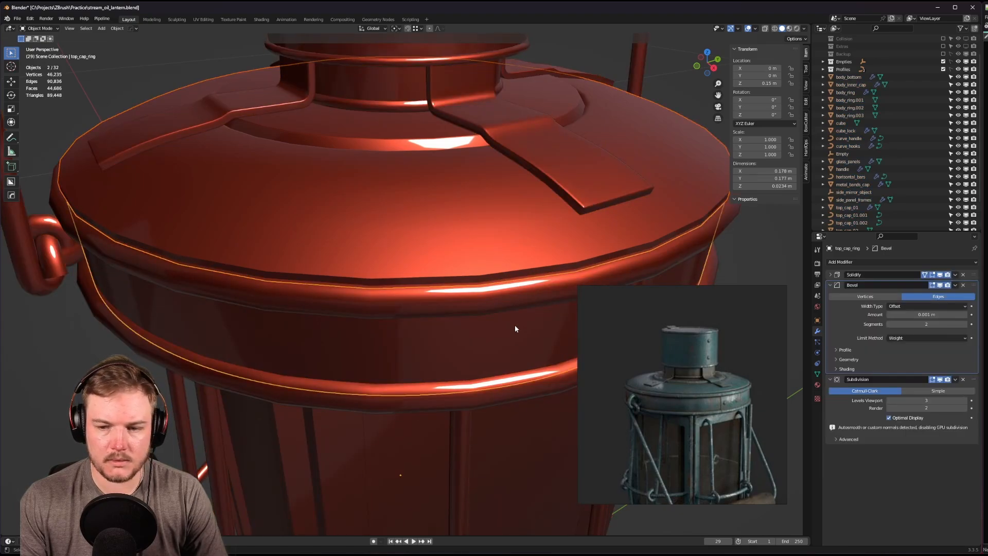
{"action": "scroll", "coordinate": [904, 176], "scroll_direction": "down", "scroll_amount": 2}
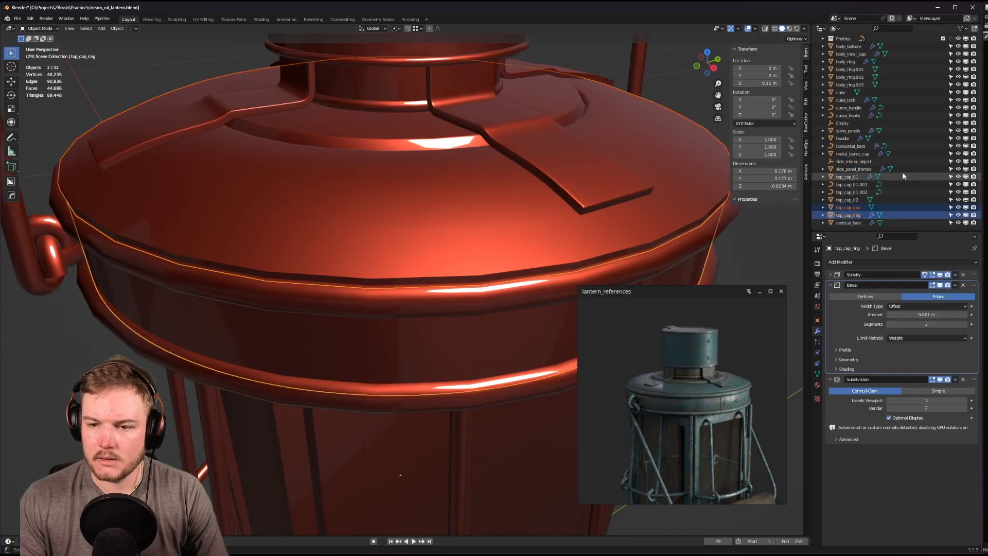
{"action": "left_click", "coordinate": [571, 223], "text": "shift"}
{"action": "left_click", "coordinate": [539, 322], "text": "shift"}
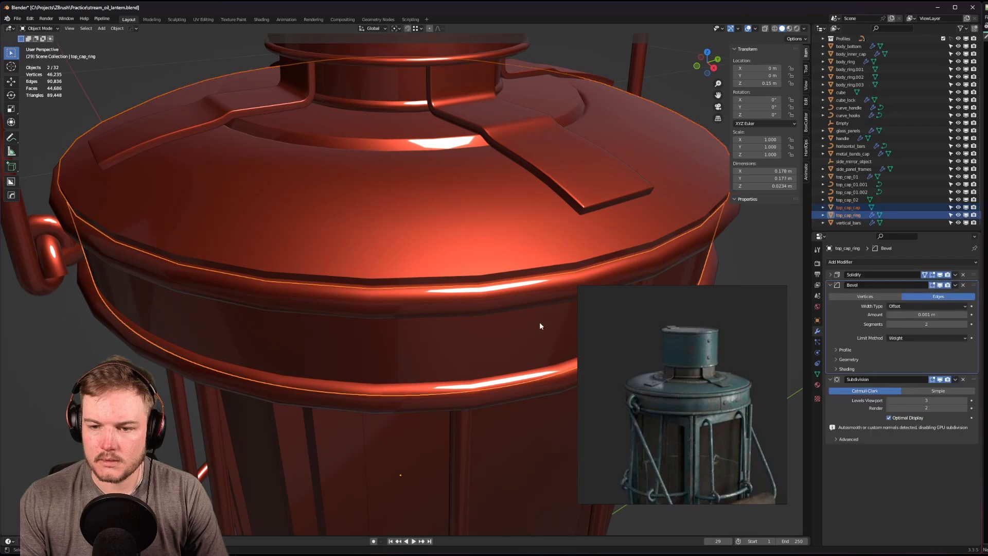
{"action": "key", "text": "ctrl+c"}
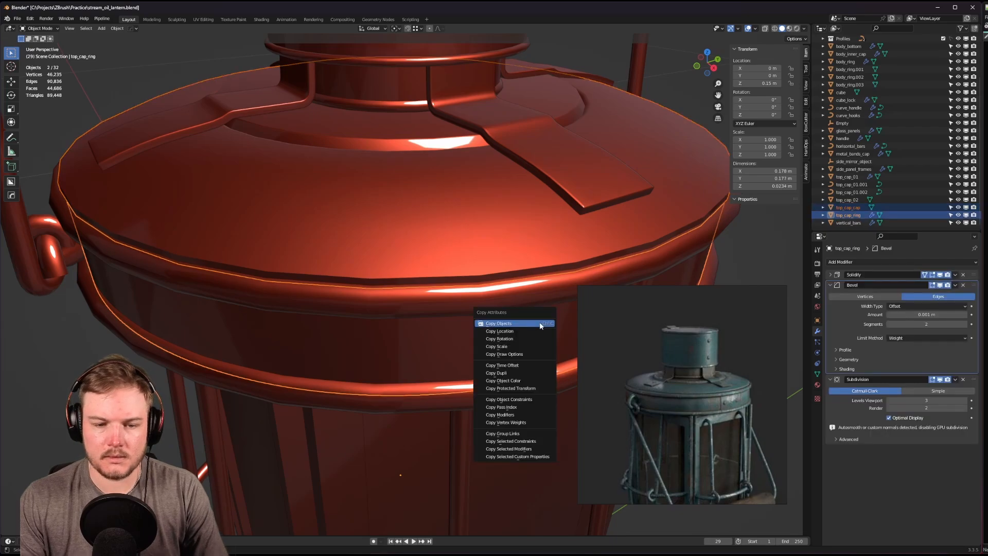
{"action": "left_click", "coordinate": [539, 448]}
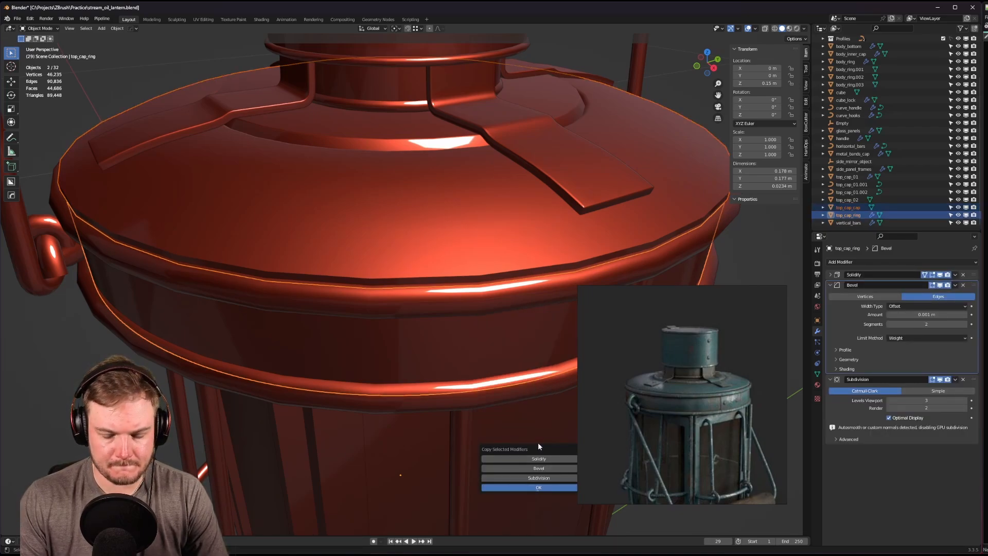
{"action": "left_click", "coordinate": [539, 468]}
{"action": "left_click", "coordinate": [539, 477]}
{"action": "left_click", "coordinate": [540, 487]}
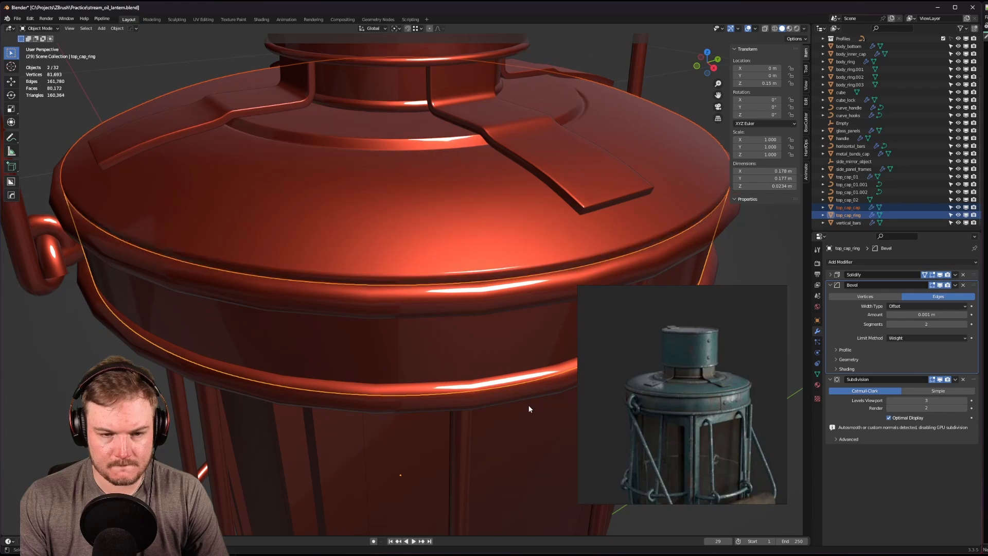
Isolate the domed top cap to inspect its smoothed shape, return to the full lantern and deselect it.
{"action": "left_click", "coordinate": [490, 246]}
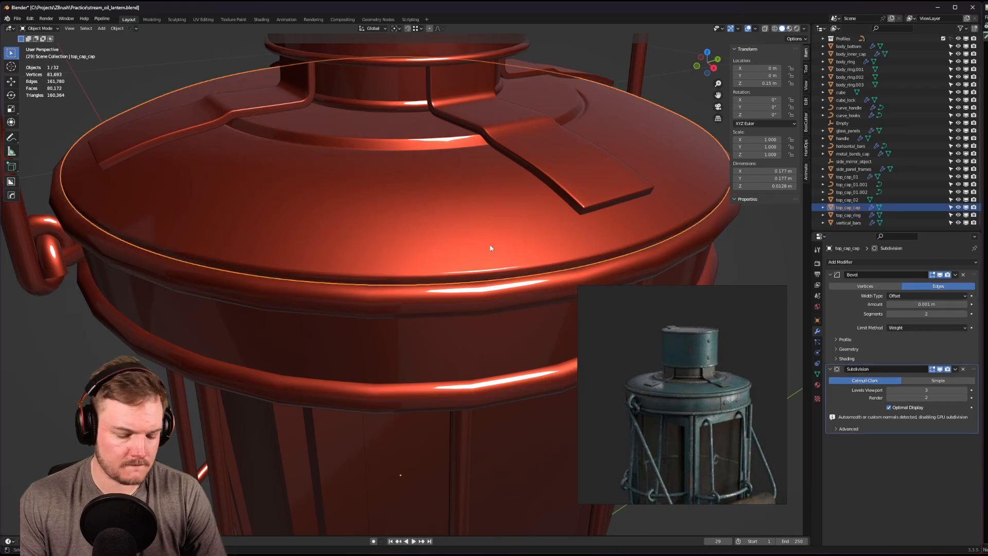
{"action": "key", "text": "KP_Divide"}
{"action": "middle_click_drag", "start_coordinate": [493, 249], "coordinate": [550, 254]}
{"action": "key", "text": "KP_Divide"}
{"action": "left_click", "coordinate": [597, 250]}
Examine the rivets on the chimney and the details around the top ring in the lantern reference image.
{"action": "scroll", "coordinate": [781, 350], "scroll_direction": "up", "scroll_amount": 3}
{"action": "scroll", "coordinate": [671, 342], "scroll_direction": "up", "scroll_amount": 5}
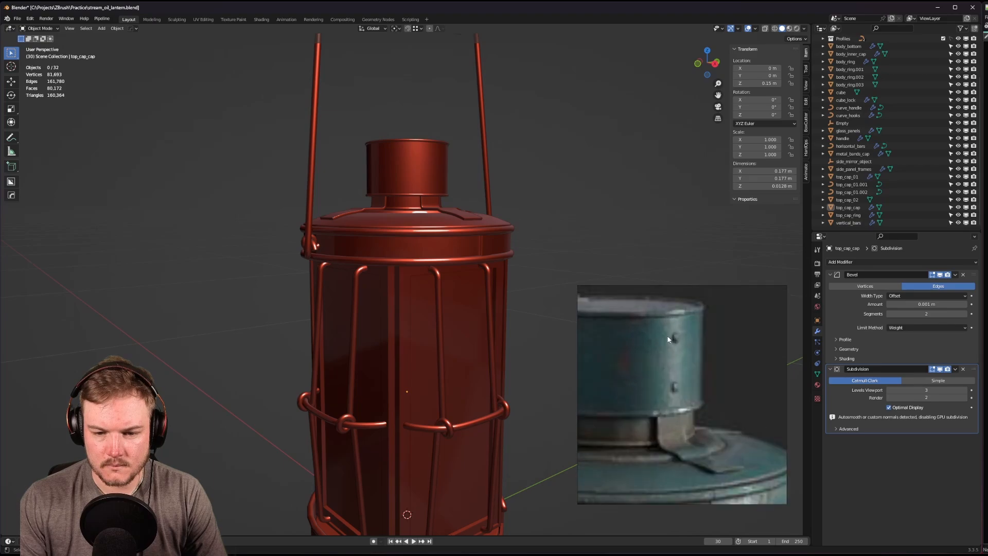
{"action": "scroll", "coordinate": [672, 341], "scroll_direction": "down", "scroll_amount": 1}
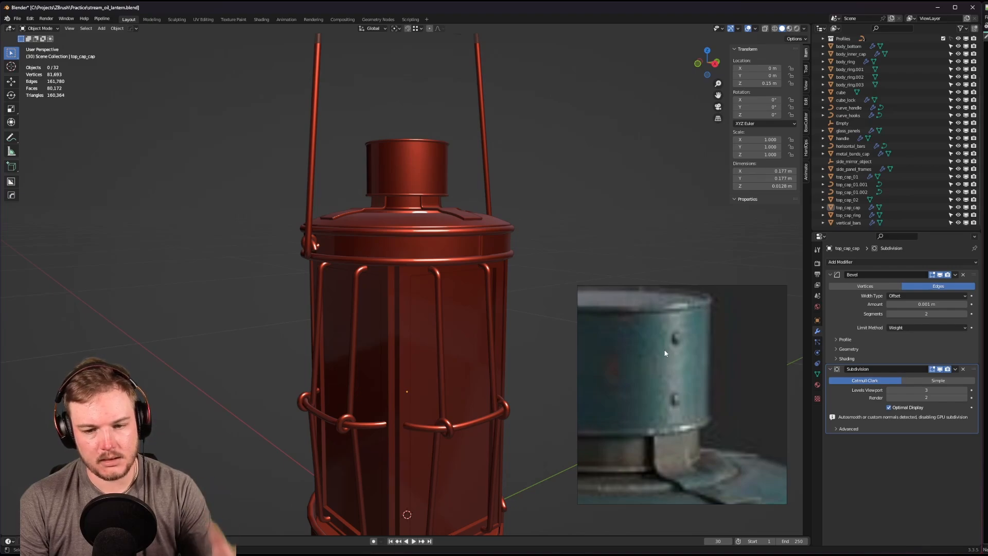
{"action": "scroll", "coordinate": [684, 339], "scroll_direction": "up", "scroll_amount": 2}
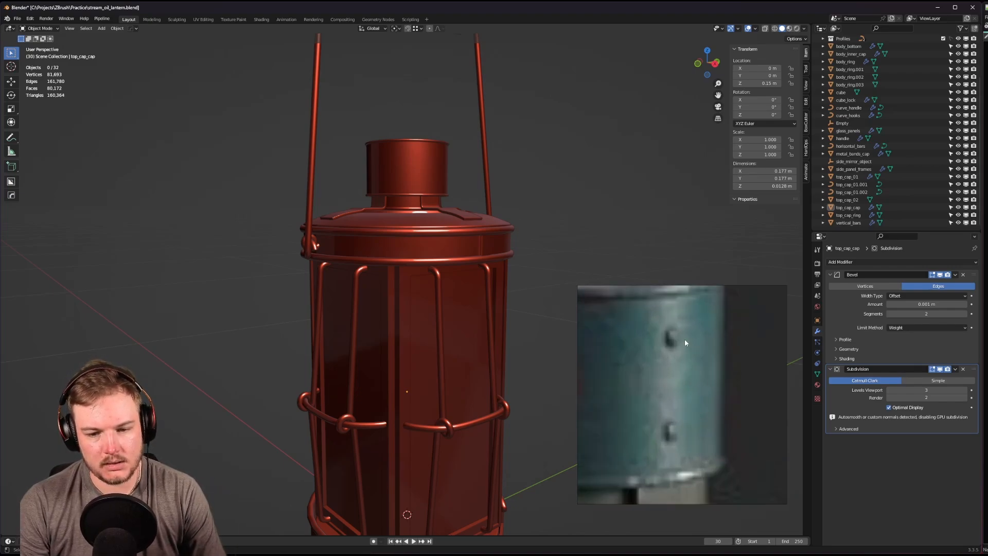
{"action": "scroll", "coordinate": [684, 338], "scroll_direction": "down", "scroll_amount": 8}
{"action": "scroll", "coordinate": [693, 394], "scroll_direction": "up", "scroll_amount": 5}
{"action": "scroll", "coordinate": [684, 398], "scroll_direction": "down", "scroll_amount": 2}
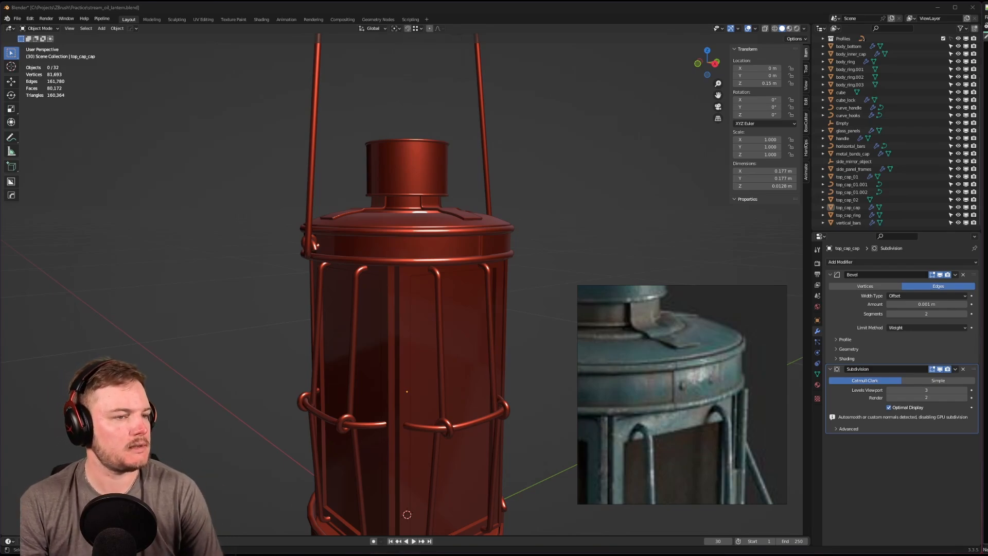
Add a cylinder at the chimney wall, scale it down to about 0.016 m and rotate it 90° about Y.
{"action": "middle_click_drag", "start_coordinate": [498, 267], "coordinate": [431, 286]}
{"action": "key", "text": "shift+a"}
{"action": "mouse_move", "coordinate": [519, 252]}
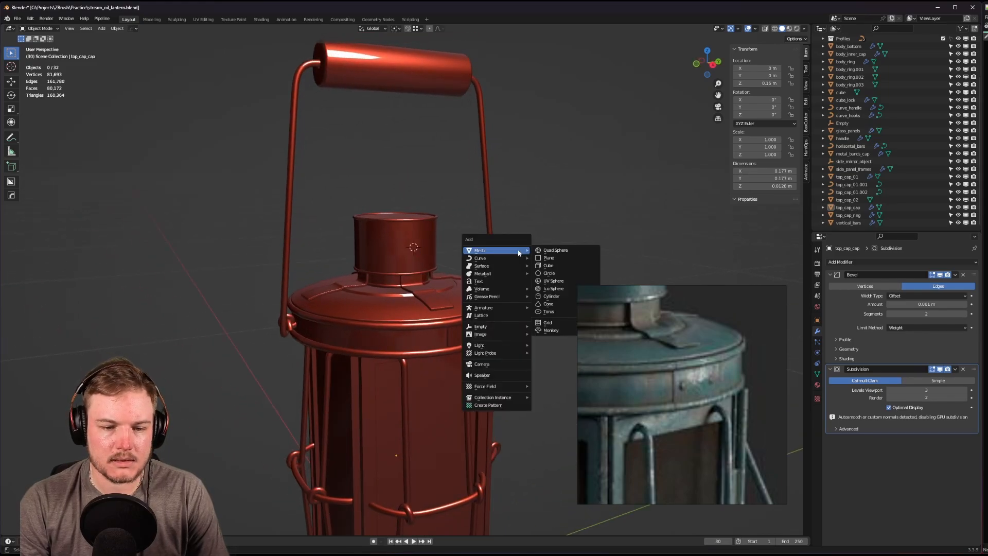
{"action": "left_click", "coordinate": [561, 297]}
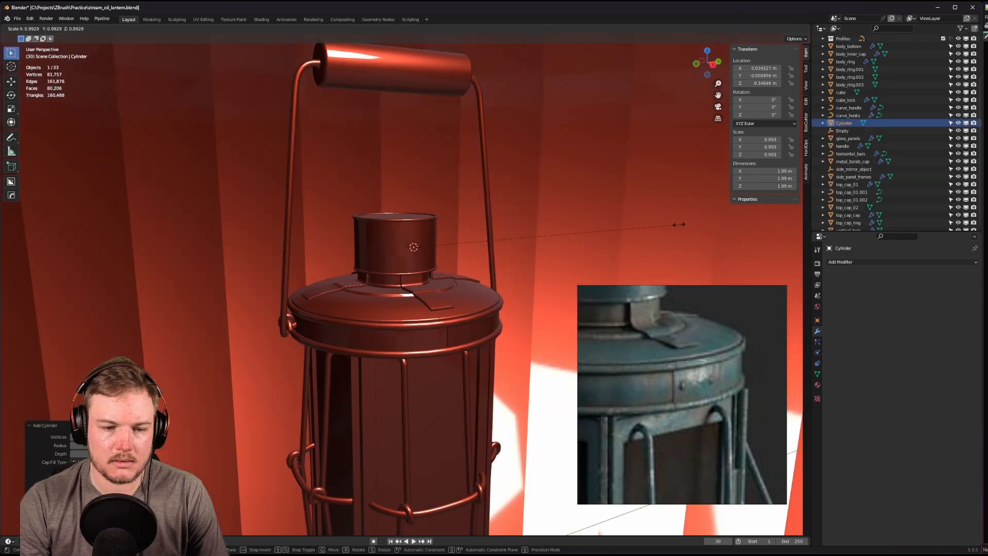
{"action": "key", "text": "s"}
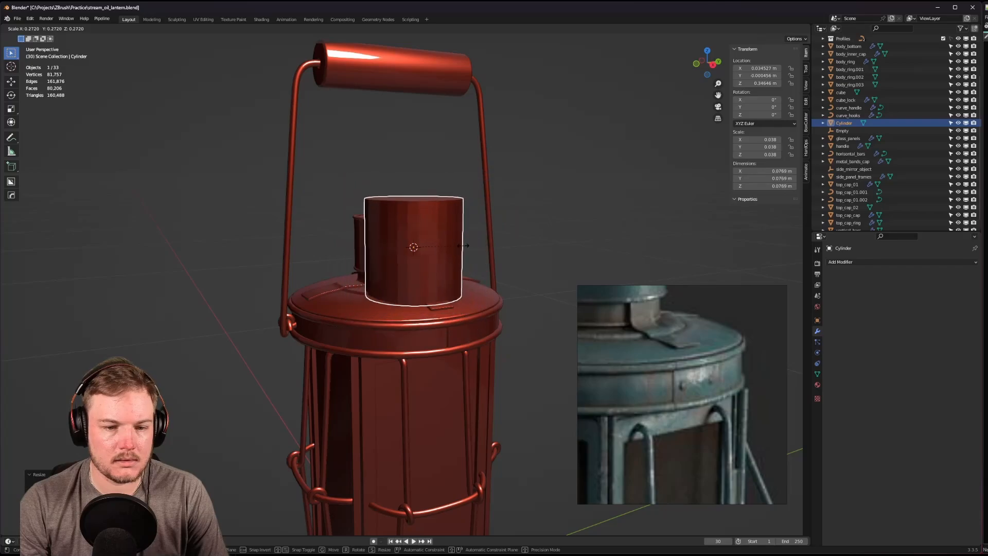
{"action": "left_click", "coordinate": [427, 245]}
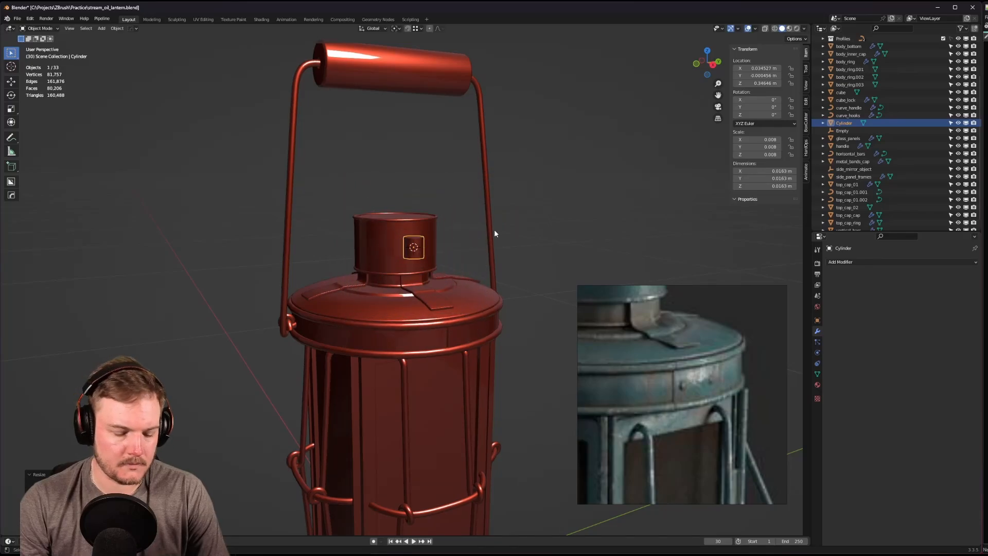
{"action": "type", "text": "ry90"}
{"action": "key", "text": "Return"}
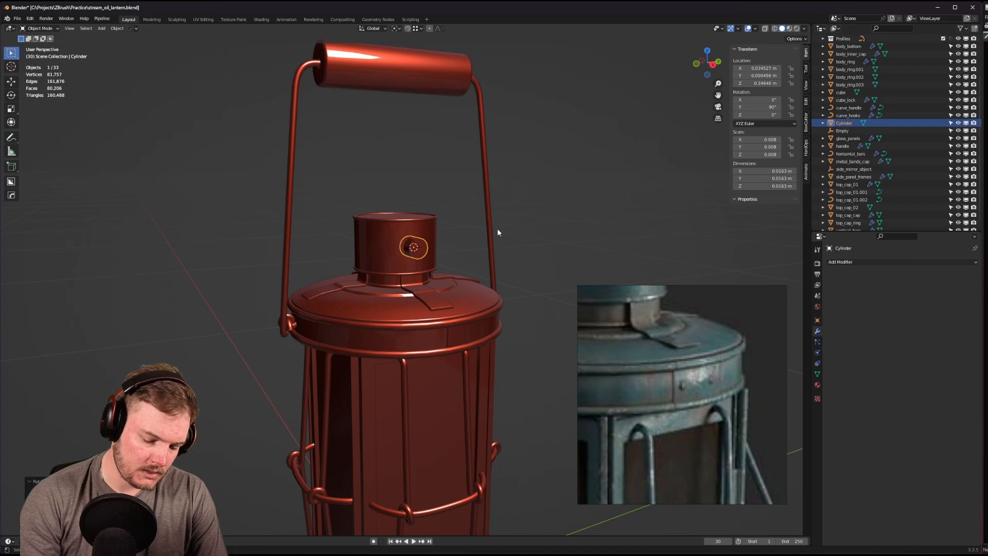
{"action": "key", "text": "Up"}
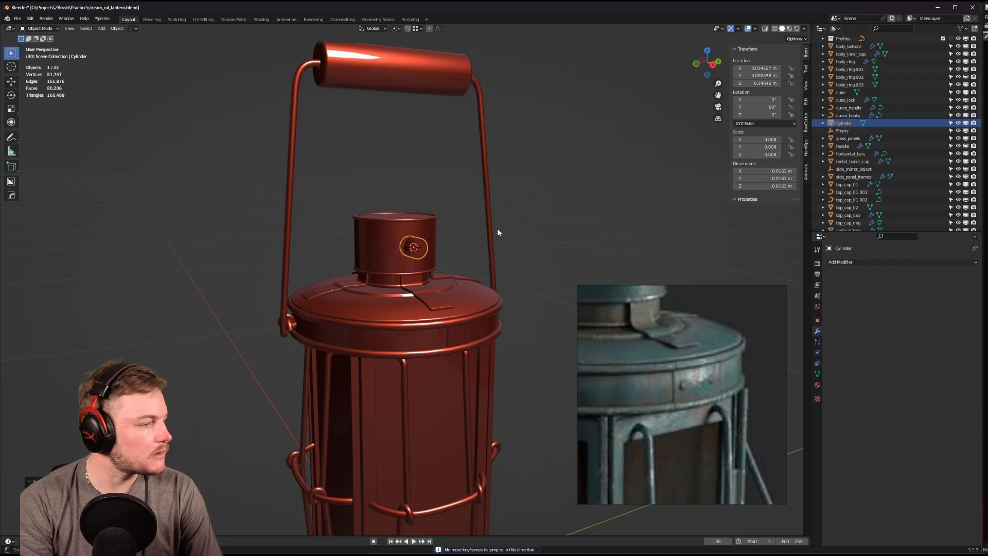
{"action": "scroll", "coordinate": [475, 206], "scroll_direction": "up", "scroll_amount": 3}
{"action": "scroll", "coordinate": [496, 214], "scroll_direction": "up", "scroll_amount": 4}
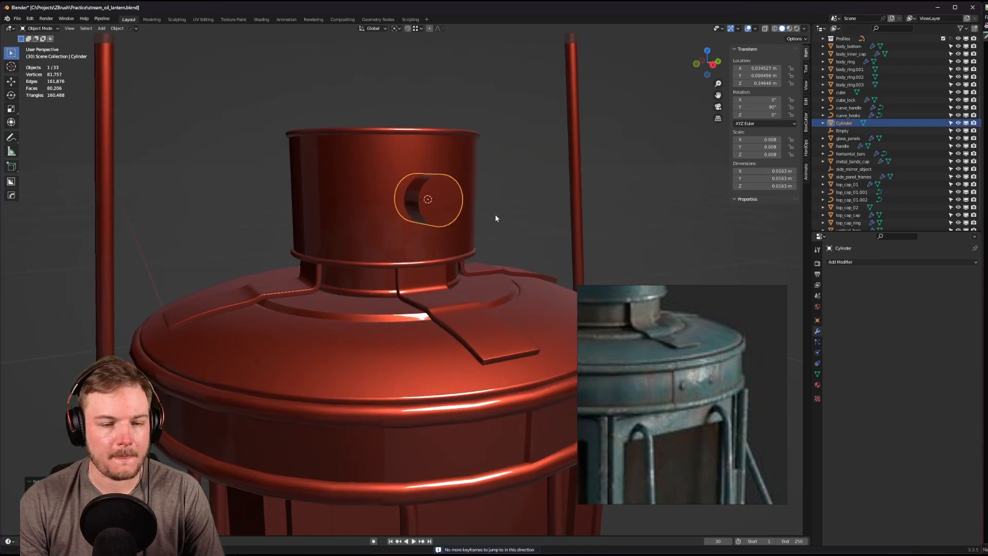
{"action": "key", "text": "s"}
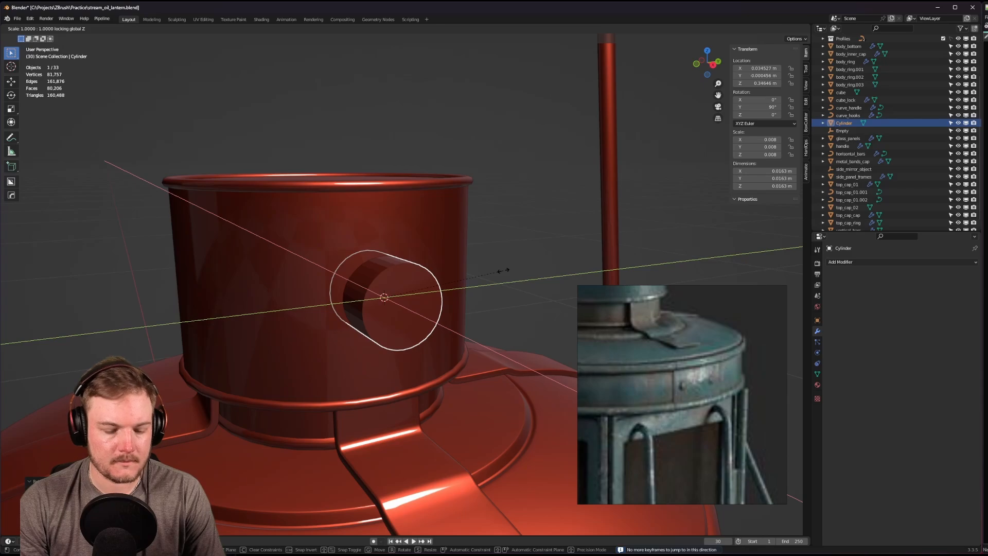
{"action": "key", "text": "shift+y"}
{"action": "right_click", "coordinate": [525, 248]}
Scale the cylinder along Y and Z only, narrowing its diameter to about 0.0047 m.
{"action": "key", "text": "s"}
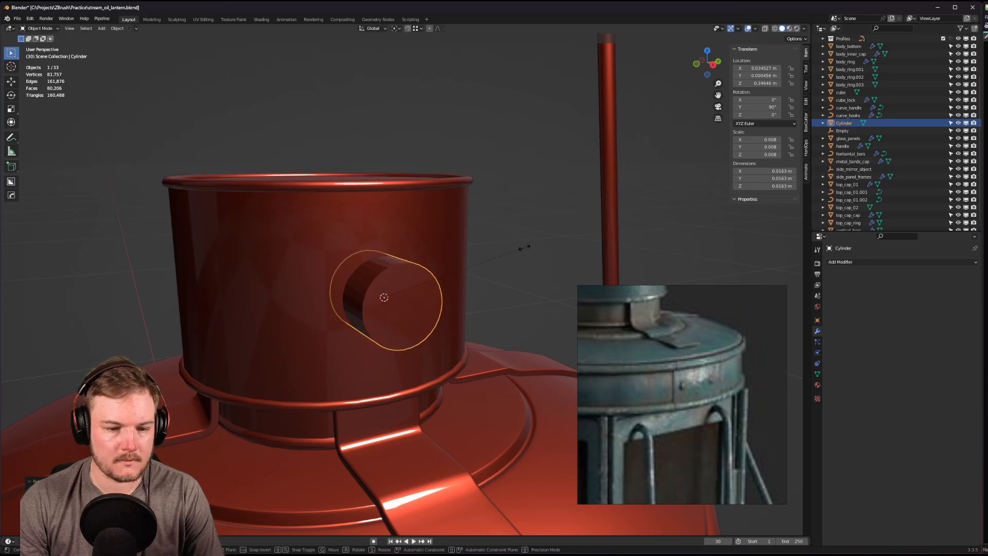
{"action": "key", "text": "shift+z"}
{"action": "key", "text": "shift+y"}
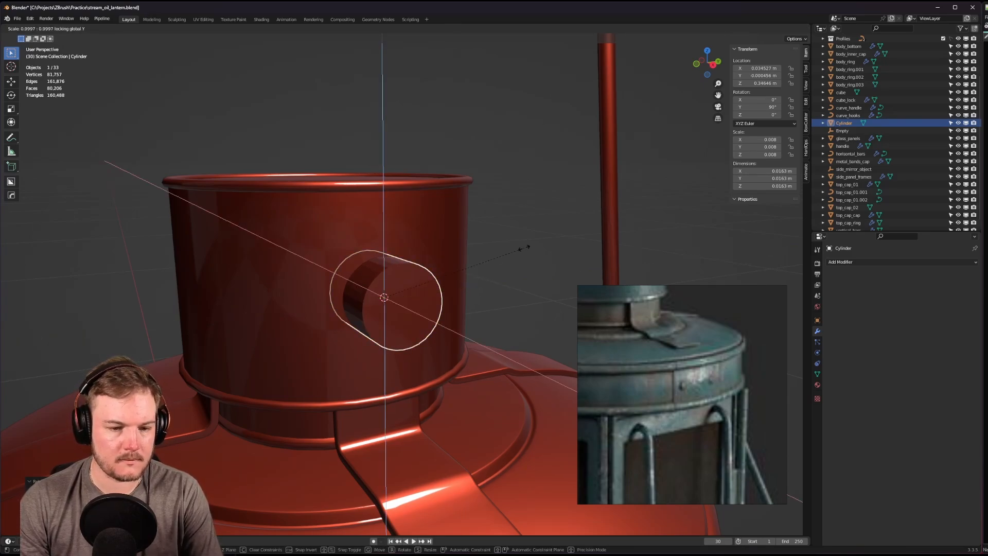
{"action": "key", "text": "shift+z"}
{"action": "key", "text": "shift+x"}
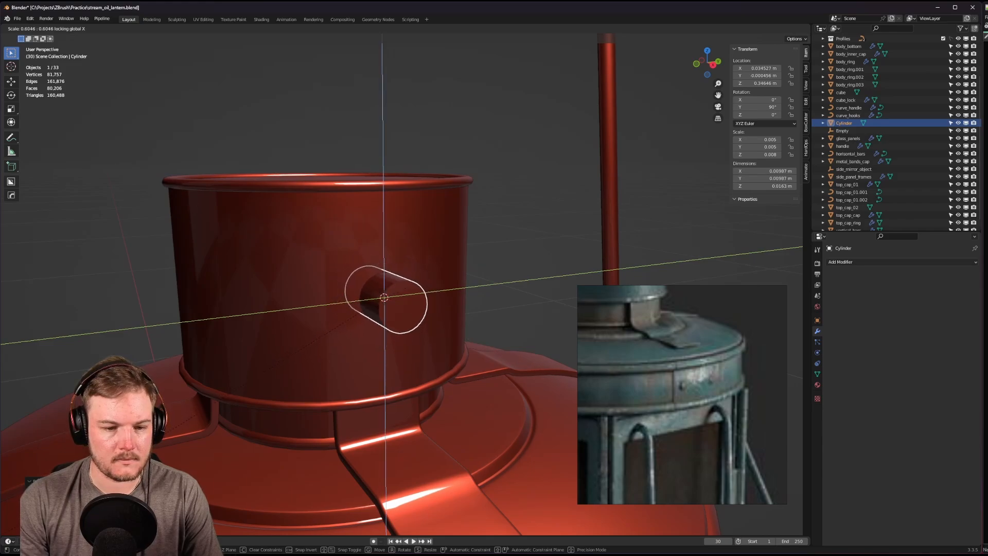
{"action": "left_click", "coordinate": [265, 474]}
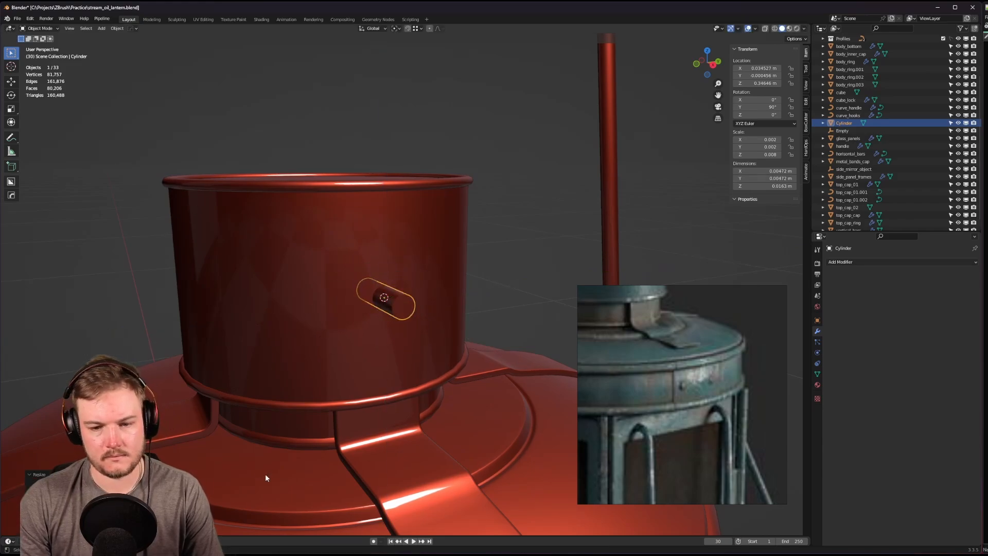
Move the cylinder outward along X through the chimney wall to about X 0.05 m.
{"action": "middle_click_drag", "start_coordinate": [541, 270], "coordinate": [519, 248]}
{"action": "key", "text": "g"}
{"action": "key", "text": "x"}
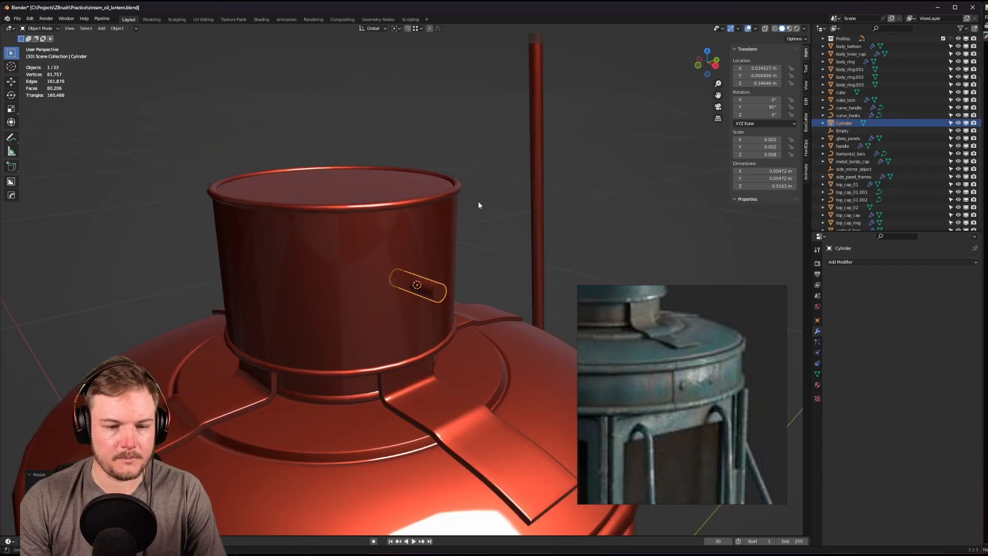
{"action": "left_click", "coordinate": [510, 232]}
Scale the cylinder along the global X axis to a thickness of about 0.0015 m.
{"action": "middle_click_drag", "start_coordinate": [511, 237], "coordinate": [625, 165]}
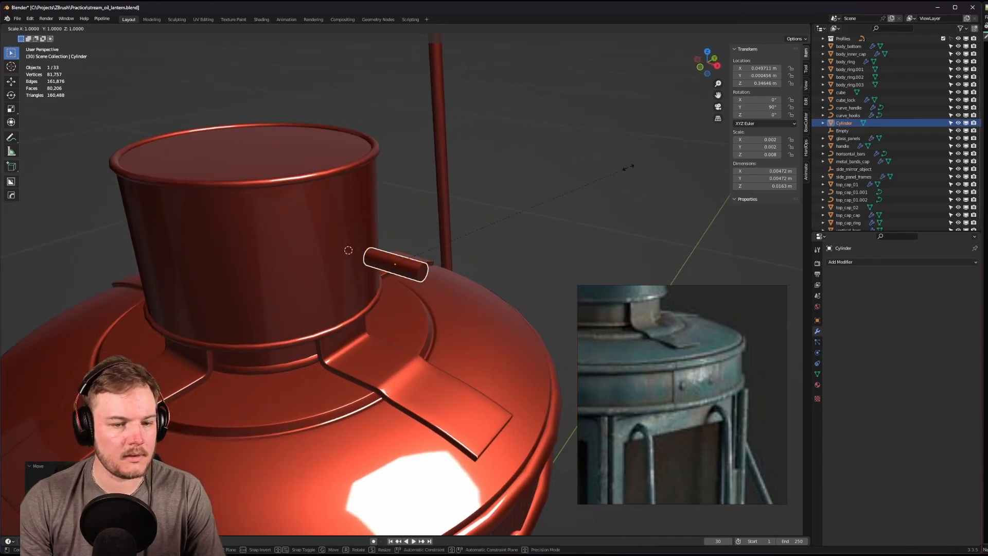
{"action": "key", "text": "s"}
{"action": "key", "text": "z"}
{"action": "key", "text": "x"}
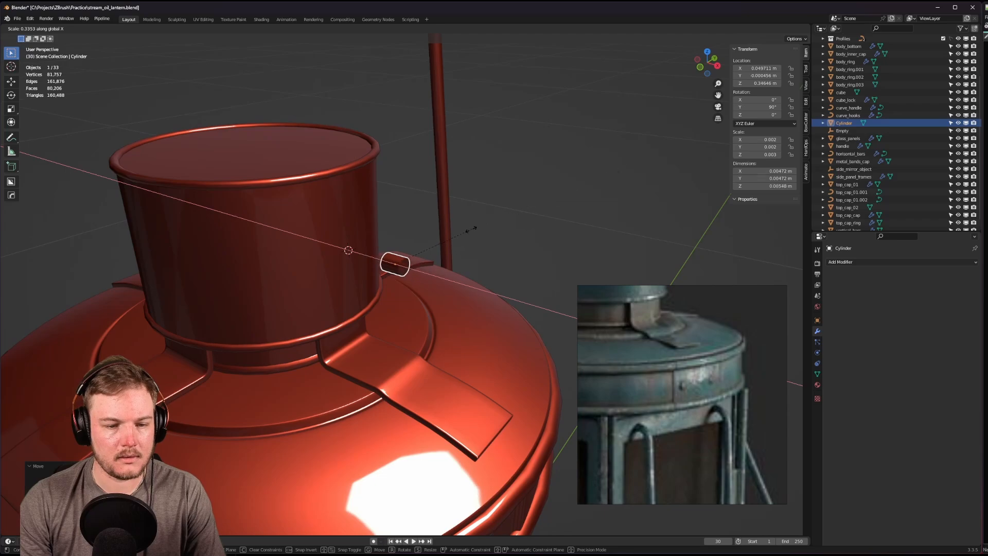
{"action": "left_click", "coordinate": [418, 256]}
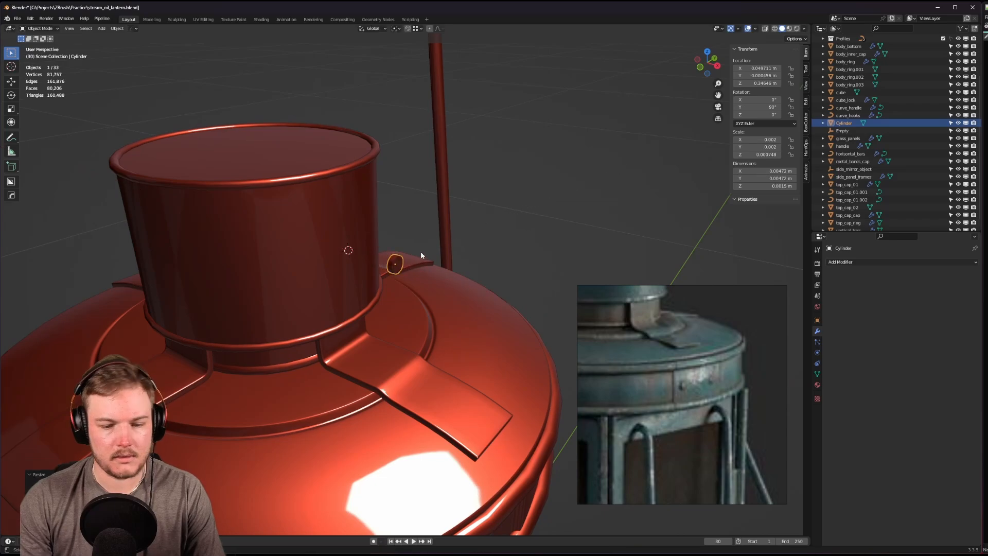
Inset the cylinder's outward-facing cap repeatedly, forming concentric rings that shrink to a small face at the centre.
{"action": "scroll", "coordinate": [421, 251], "scroll_direction": "up", "scroll_amount": 8}
{"action": "middle_click_drag", "start_coordinate": [475, 221], "coordinate": [485, 199]}
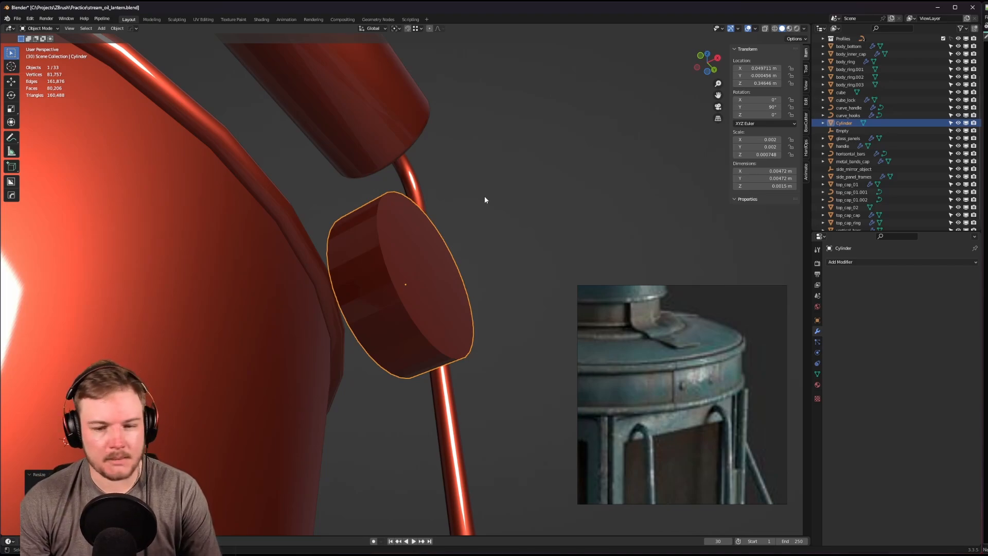
{"action": "middle_click_drag", "start_coordinate": [485, 199], "coordinate": [472, 223]}
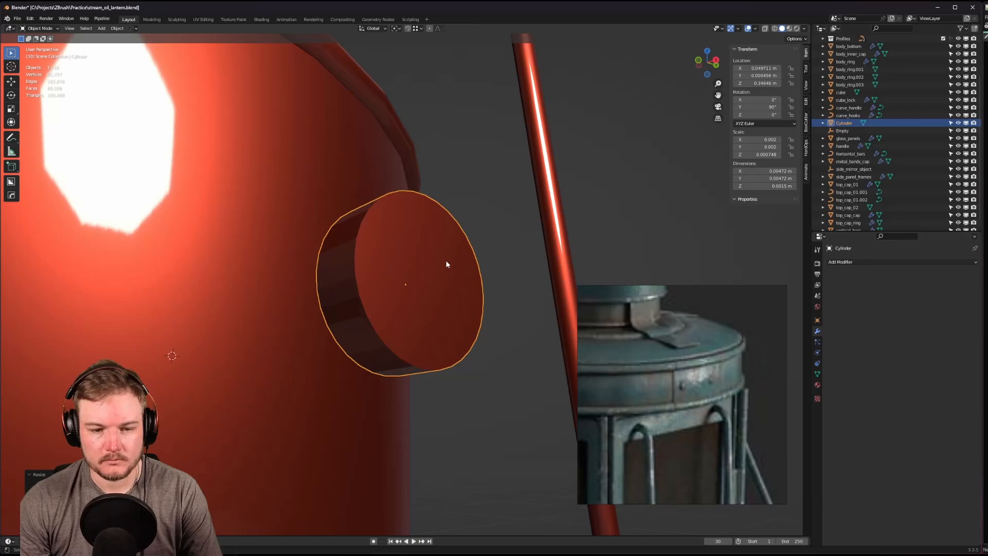
{"action": "middle_click_drag", "start_coordinate": [446, 260], "coordinate": [594, 229]}
{"action": "key", "text": "Tab"}
{"action": "left_click", "coordinate": [474, 260]}
{"action": "key", "text": "i"}
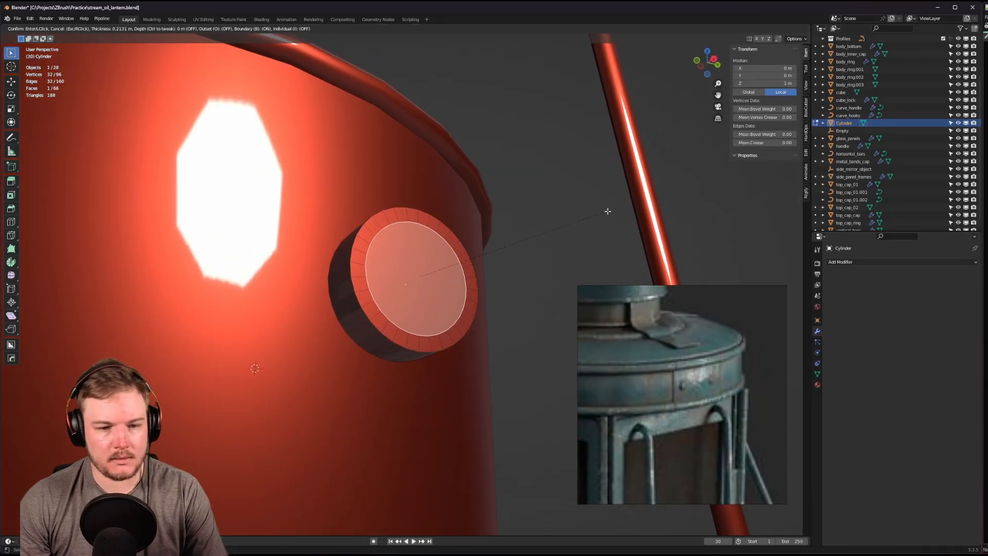
{"action": "left_click", "coordinate": [605, 211]}
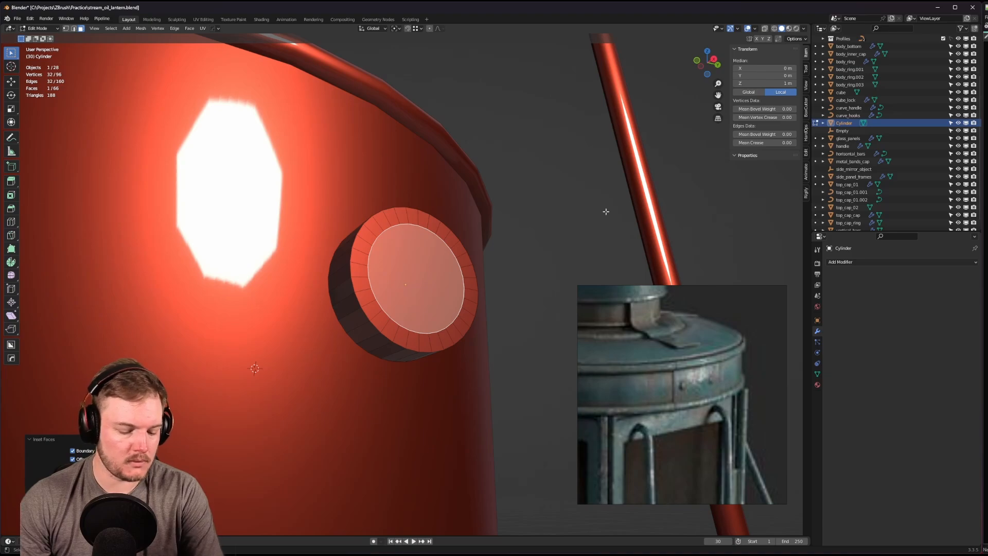
{"action": "key", "text": "i"}
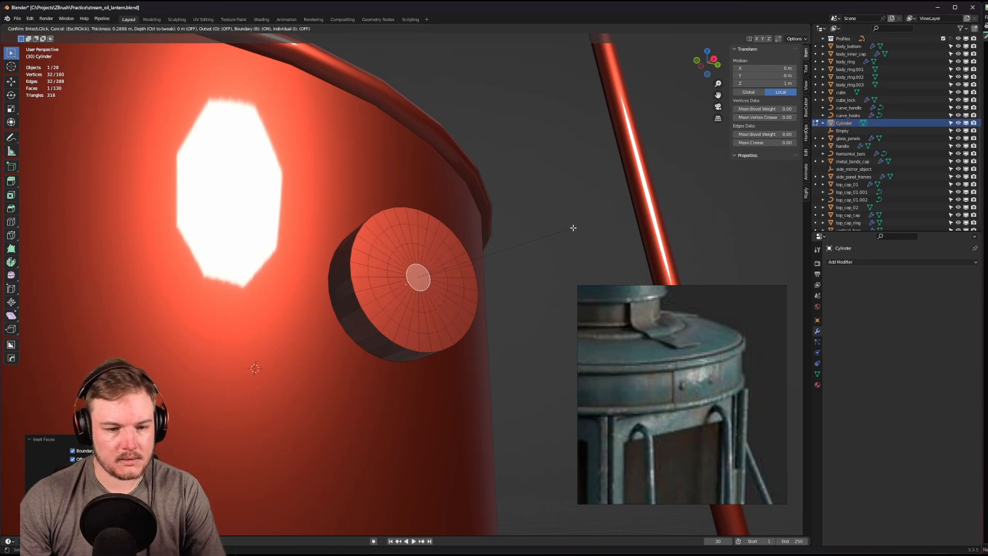
{"action": "left_click", "coordinate": [572, 228]}
{"action": "key", "text": "i"}
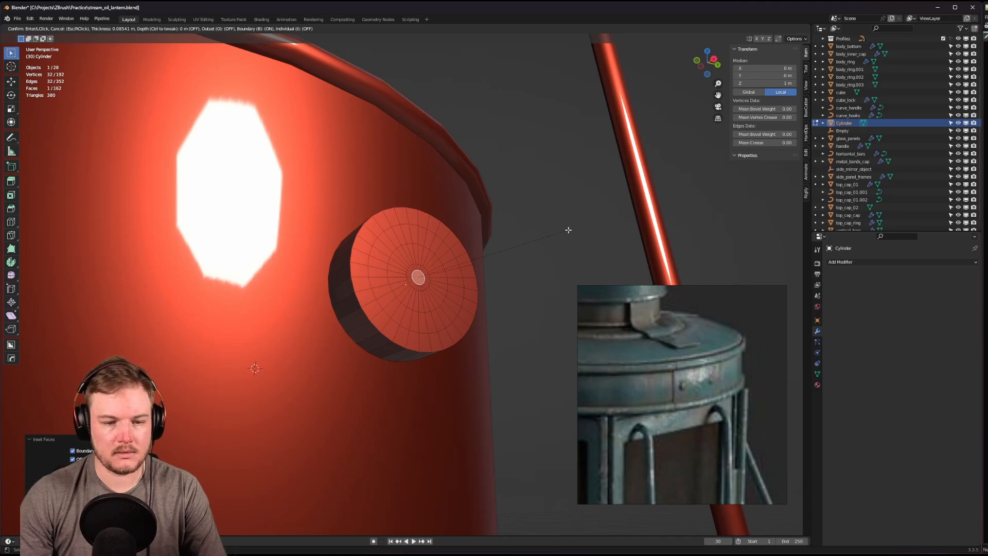
{"action": "left_click", "coordinate": [568, 230]}
Scale the small centre face of the cap to 0, collapsing its vertices onto one point.
{"action": "key", "text": "s"}
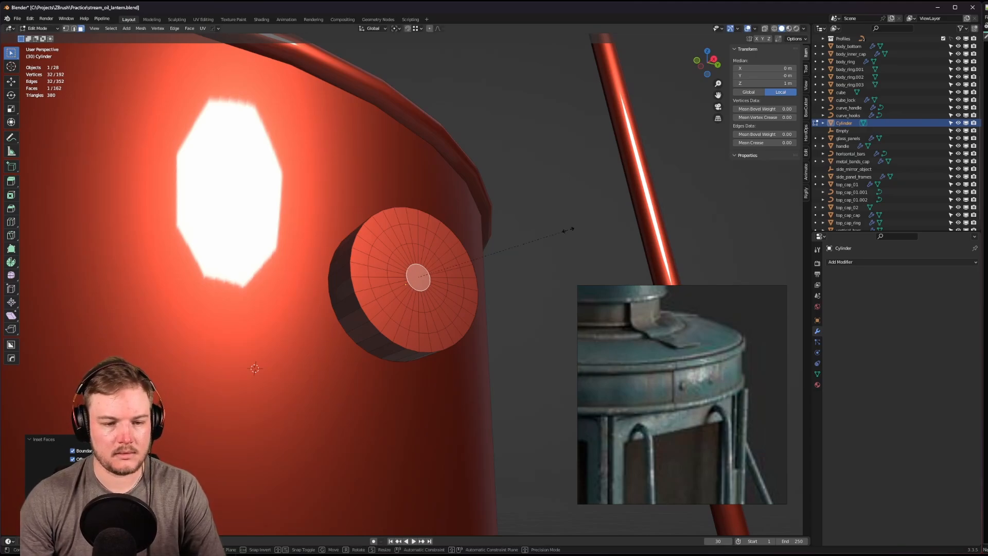
{"action": "key", "text": "x"}
{"action": "right_click", "coordinate": [564, 232]}
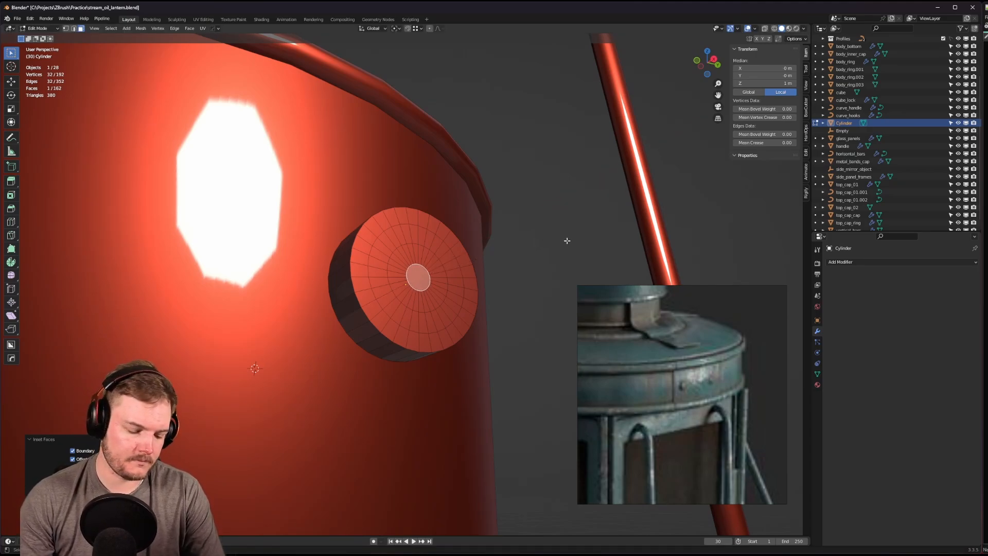
{"action": "key", "text": "s"}
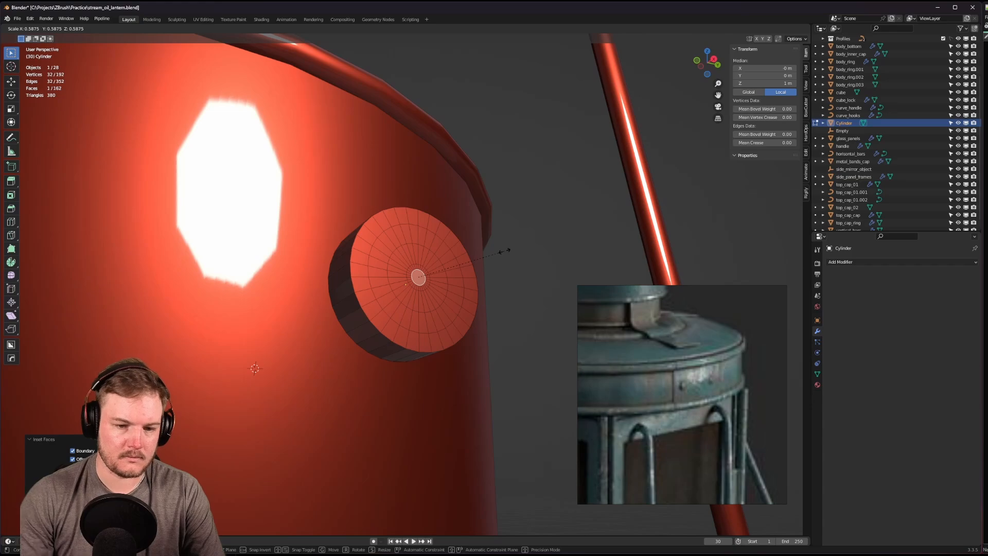
{"action": "key", "text": "0"}
{"action": "key", "text": "Return"}
Select the whole cylinder mesh and merge its overlapping vertices by distance.
{"action": "scroll", "coordinate": [492, 246], "scroll_direction": "up", "scroll_amount": 2}
{"action": "key", "text": "Tab"}
{"action": "left_click", "coordinate": [455, 249]}
{"action": "key", "text": "a"}
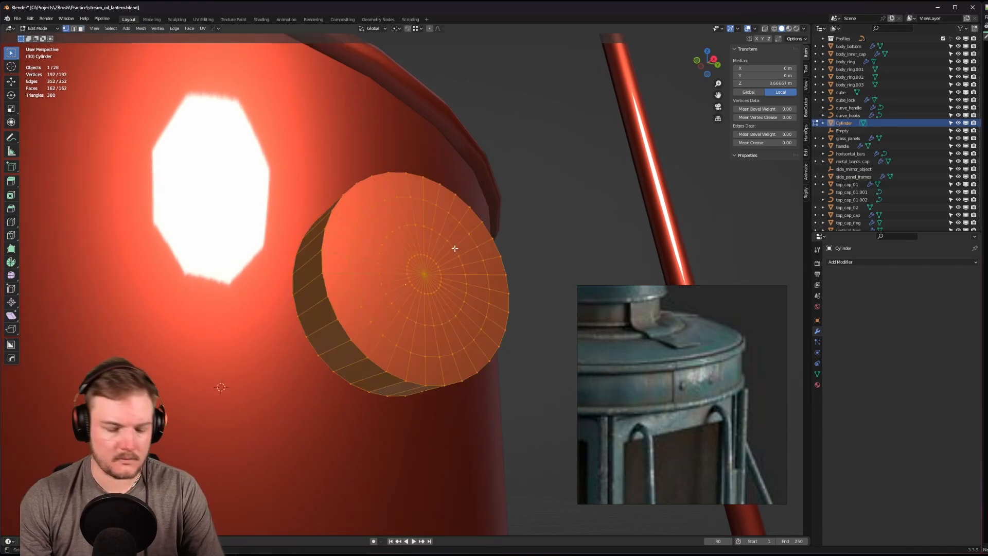
{"action": "key", "text": "m"}
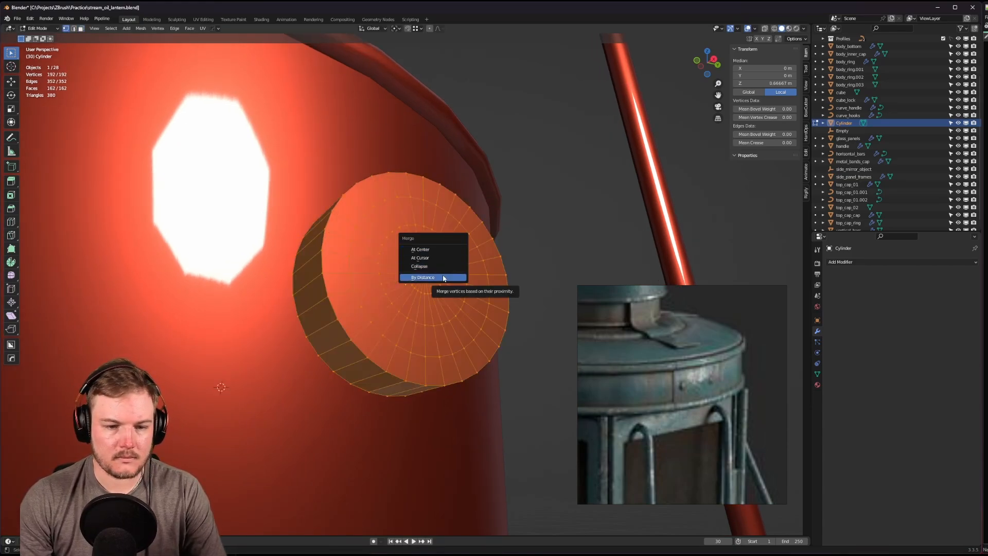
{"action": "left_click", "coordinate": [444, 278]}
Delete the cylinder's back cap face on the side facing the chimney wall.
{"action": "middle_click_drag", "start_coordinate": [443, 278], "coordinate": [458, 277]}
{"action": "key", "text": "Tab"}
{"action": "left_click", "coordinate": [481, 273]}
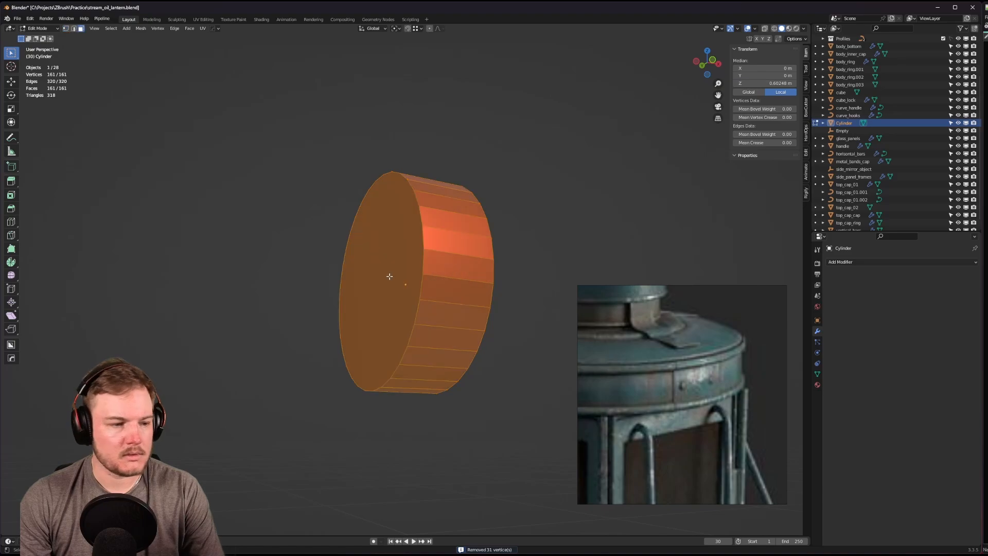
{"action": "left_click", "coordinate": [385, 281]}
{"action": "key", "text": "x"}
{"action": "left_click", "coordinate": [381, 290]}
{"action": "key", "text": "KP_Divide"}
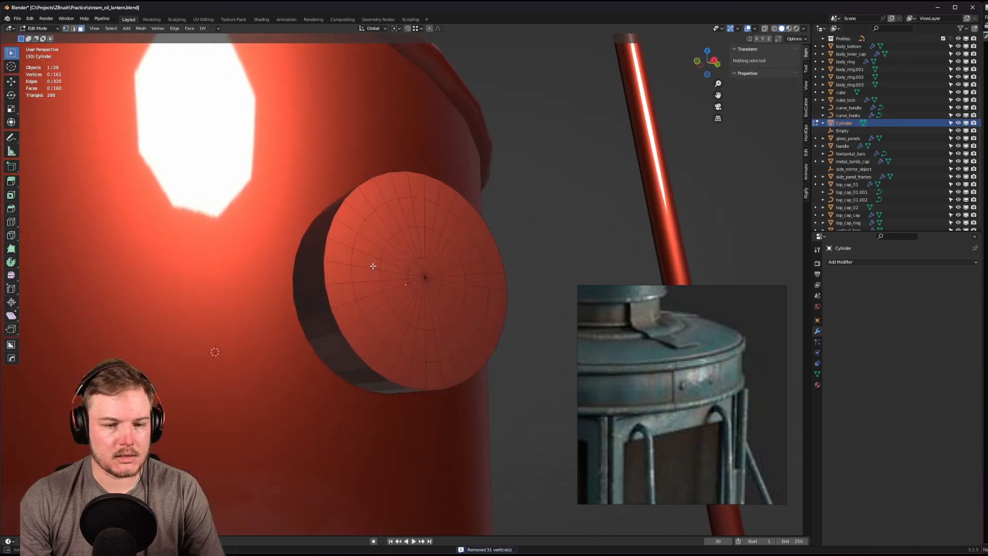
Pull the cap's centre vertex outward along X by about 0.001 m, using smooth proportional editing with a size of about 0.0048 m.
{"action": "middle_click_drag", "start_coordinate": [372, 265], "coordinate": [422, 287]}
{"action": "key", "text": "Tab"}
{"action": "left_click", "coordinate": [482, 279]}
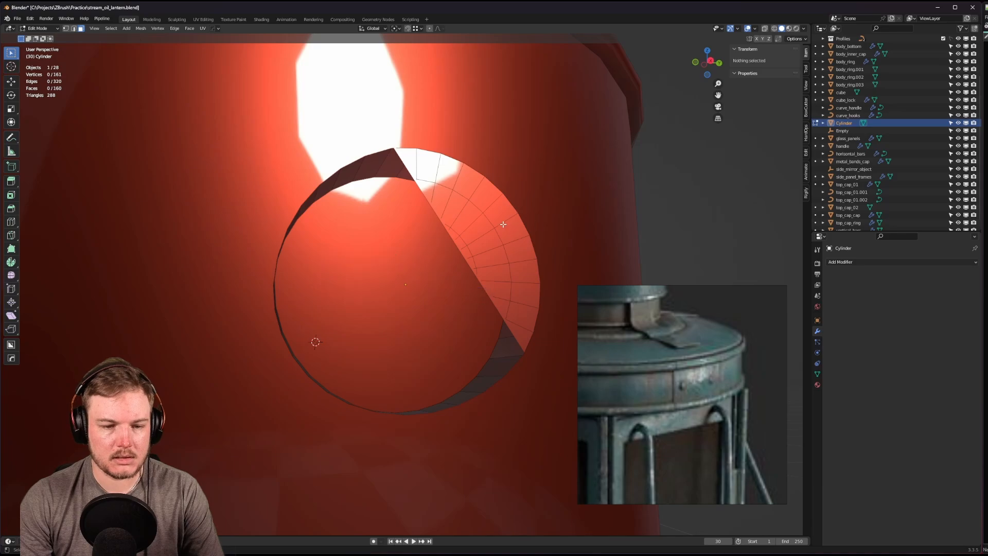
{"action": "scroll", "coordinate": [443, 263], "scroll_direction": "down", "scroll_amount": 2}
{"action": "scroll", "coordinate": [435, 268], "scroll_direction": "up", "scroll_amount": 1}
{"action": "key", "text": "Tab"}
{"action": "left_click", "coordinate": [392, 272]}
{"action": "left_click", "coordinate": [414, 279]}
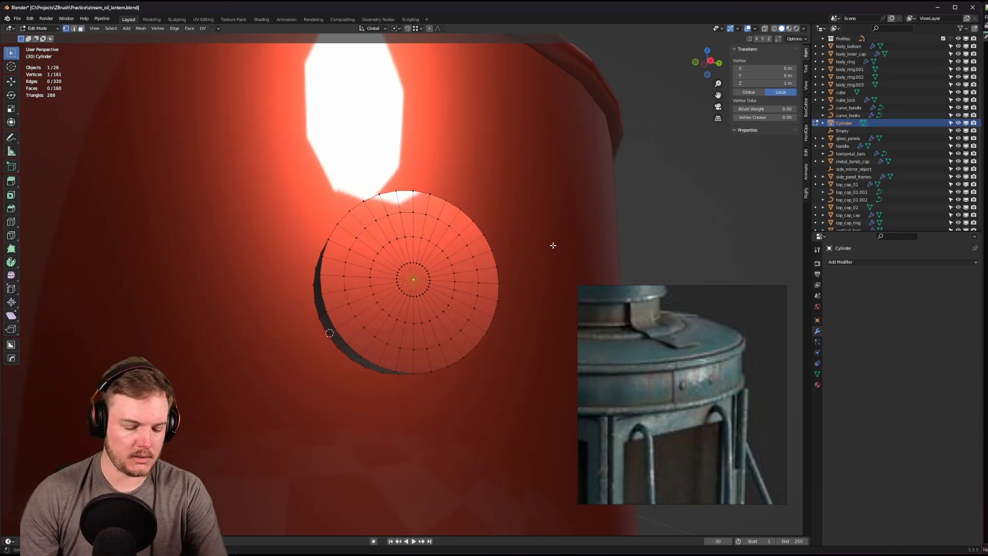
{"action": "middle_click_drag", "start_coordinate": [543, 236], "coordinate": [568, 253]}
{"action": "key", "text": "o"}
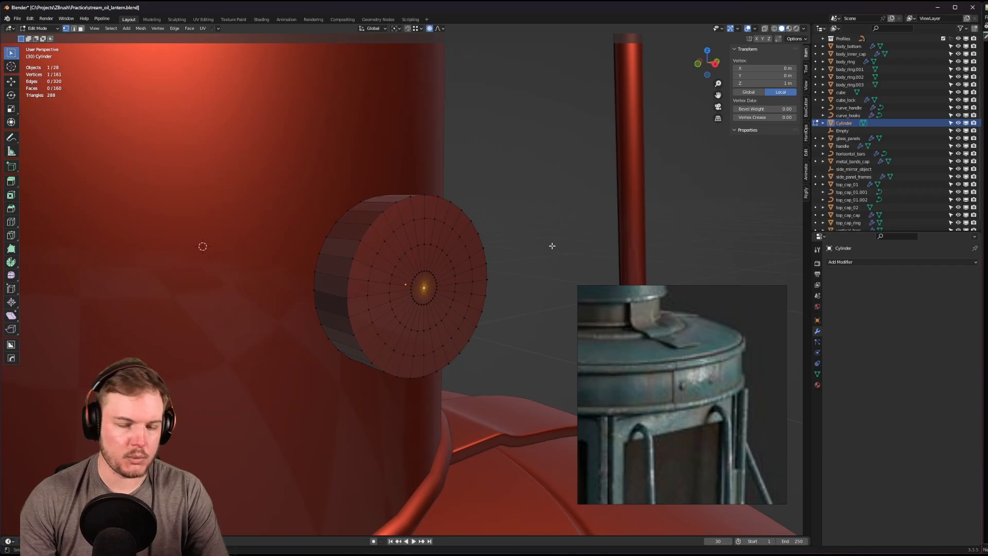
{"action": "key", "text": "g"}
{"action": "key", "text": "x"}
{"action": "scroll", "coordinate": [558, 249], "scroll_direction": "up", "scroll_amount": 10}
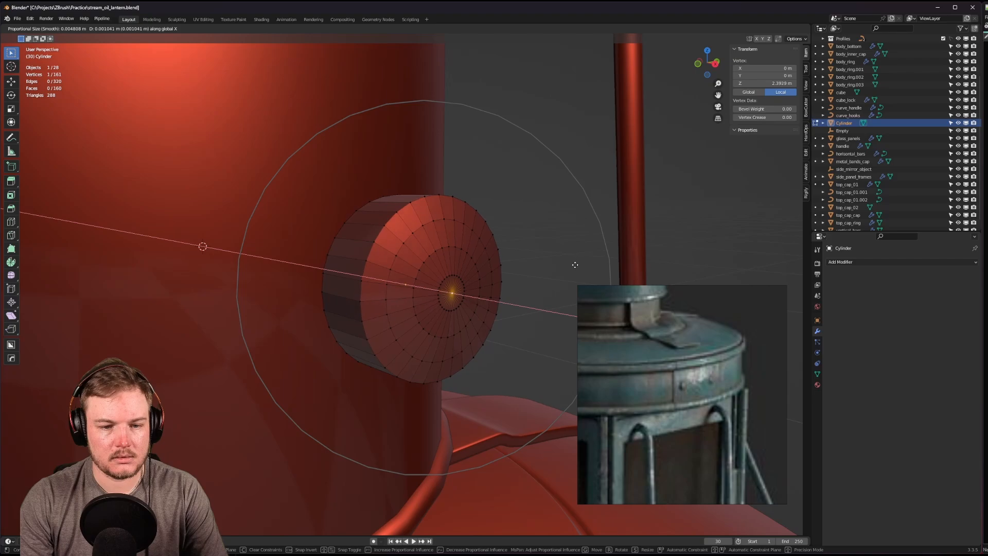
{"action": "left_click", "coordinate": [575, 265]}
Move the centre vertex about 0.0012 m further along X, widening the proportional size to about 0.0085 m to dome the rivet head.
{"action": "middle_click_drag", "start_coordinate": [574, 265], "coordinate": [433, 243]}
{"action": "key", "text": "g"}
{"action": "key", "text": "x"}
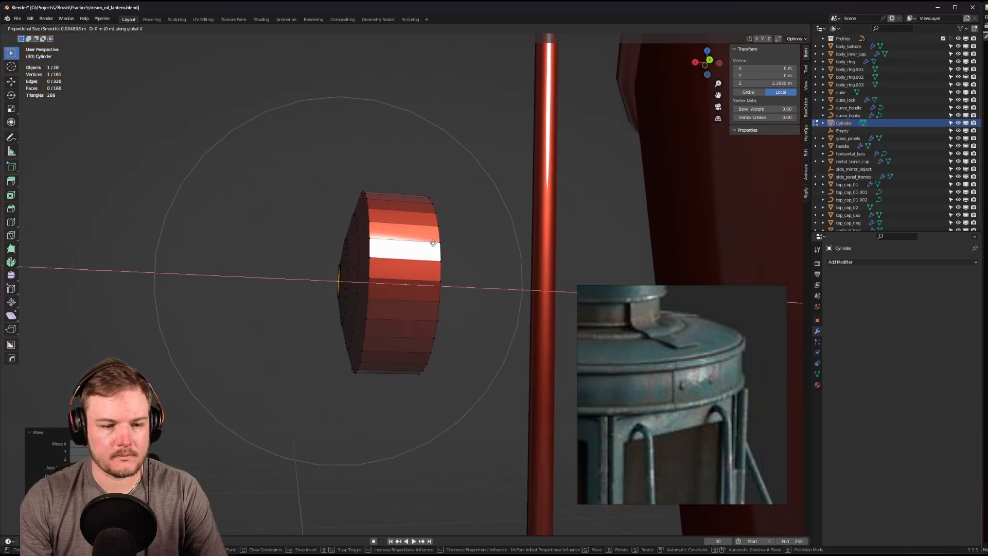
{"action": "scroll", "coordinate": [416, 245], "scroll_direction": "down", "scroll_amount": 2}
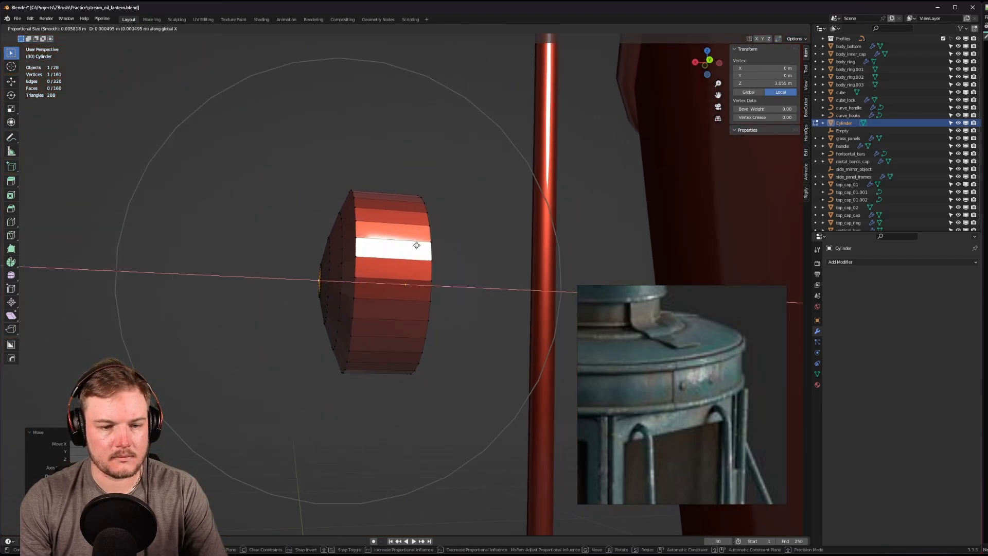
{"action": "scroll", "coordinate": [416, 245], "scroll_direction": "up", "scroll_amount": 6}
{"action": "scroll", "coordinate": [415, 245], "scroll_direction": "down", "scroll_amount": 7}
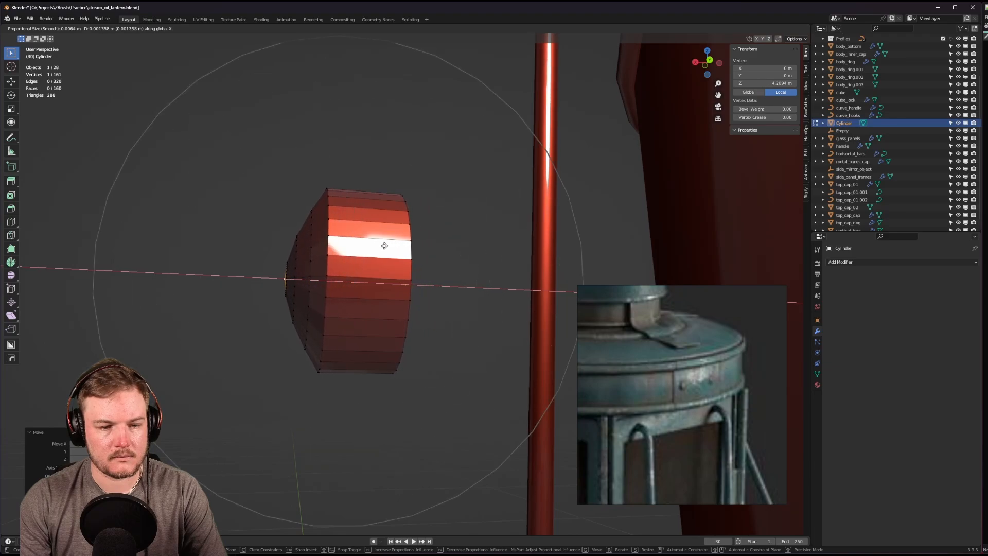
{"action": "scroll", "coordinate": [388, 245], "scroll_direction": "down", "scroll_amount": 3}
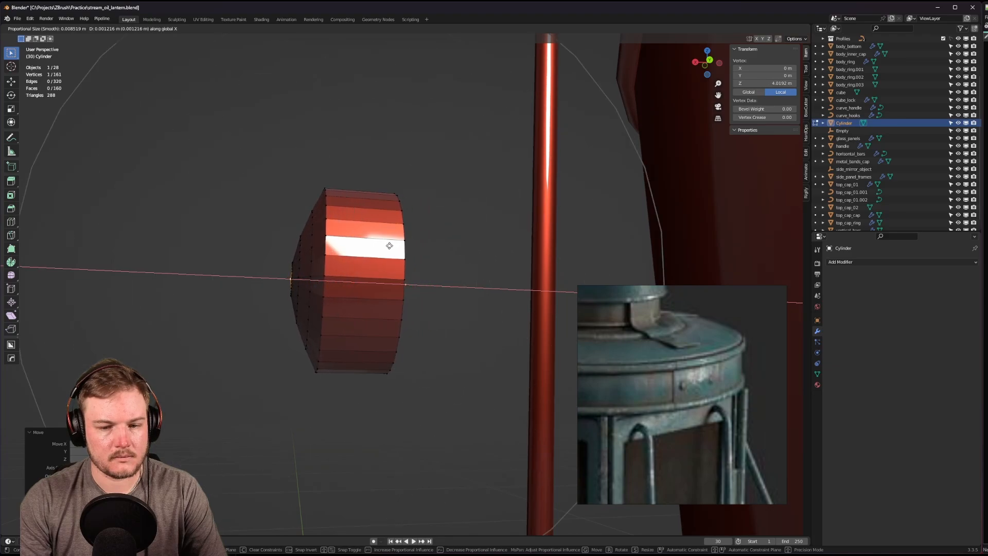
{"action": "left_click", "coordinate": [389, 246]}
{"action": "scroll", "coordinate": [389, 245], "scroll_direction": "down", "scroll_amount": 4}
{"action": "middle_click_drag", "start_coordinate": [391, 246], "coordinate": [471, 259]}
{"action": "key", "text": "Tab"}
Apply the rivet's scale in Object Mode.
{"action": "scroll", "coordinate": [478, 242], "scroll_direction": "down", "scroll_amount": 8}
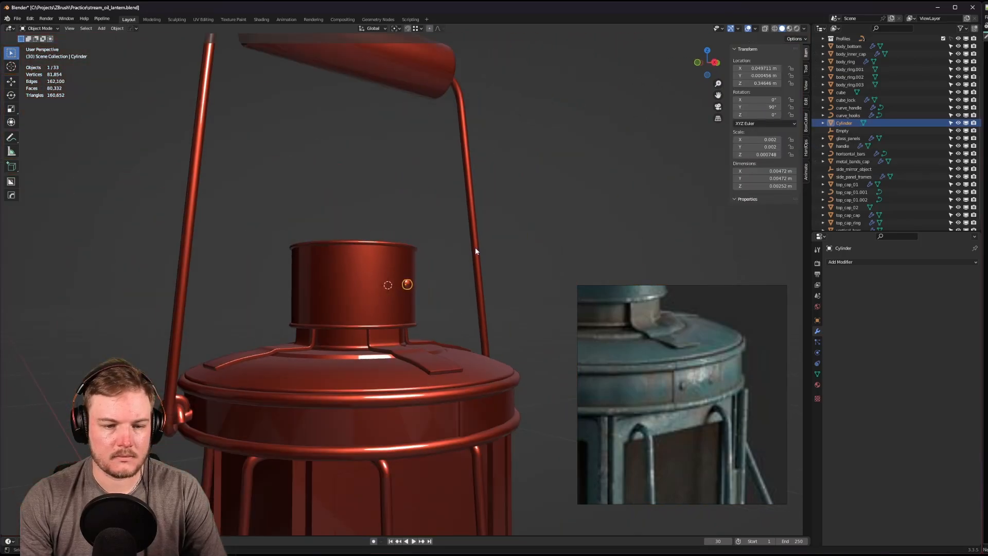
{"action": "scroll", "coordinate": [468, 245], "scroll_direction": "up", "scroll_amount": 10}
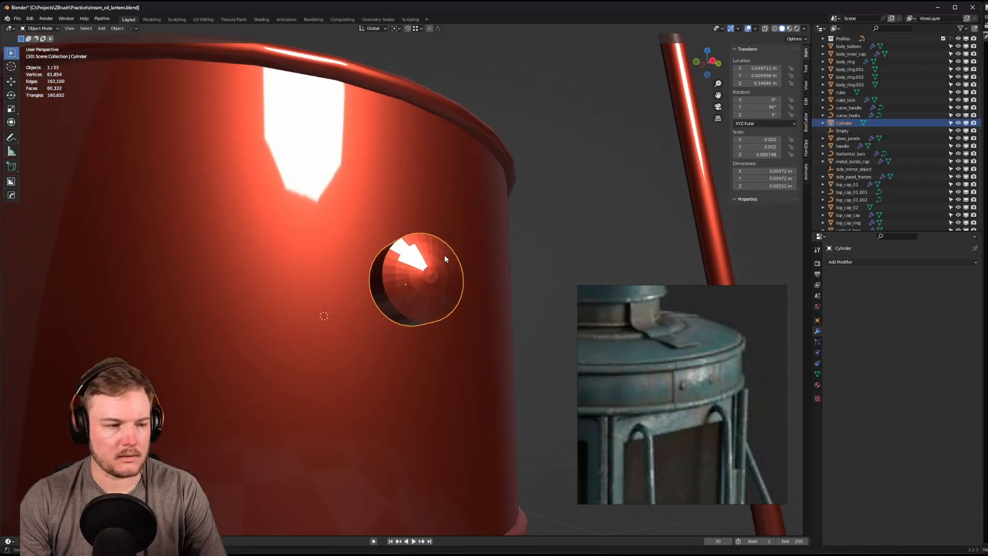
{"action": "middle_click_drag", "start_coordinate": [426, 255], "coordinate": [402, 265]}
{"action": "key", "text": "Tab"}
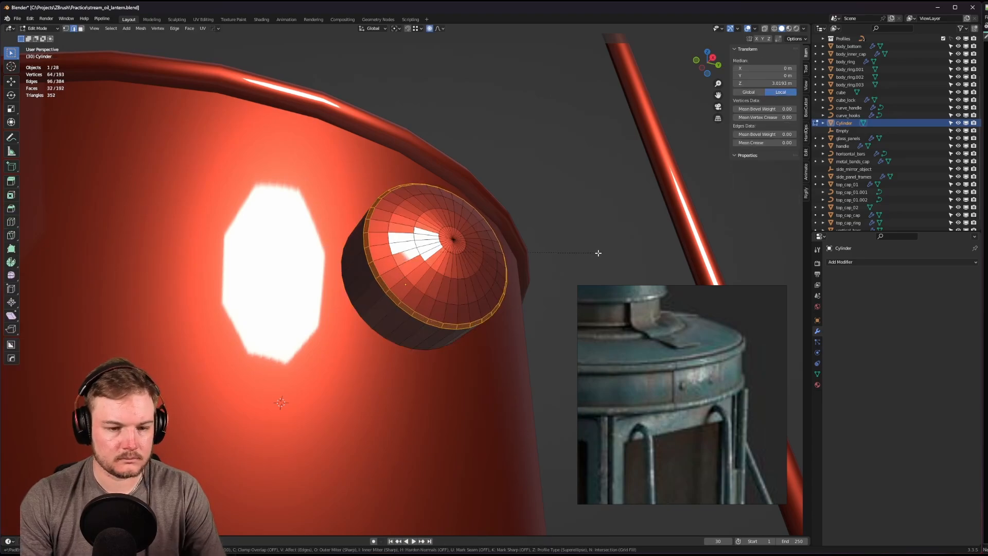
{"action": "key", "text": "Tab"}
{"action": "key", "text": "ctrl+a"}
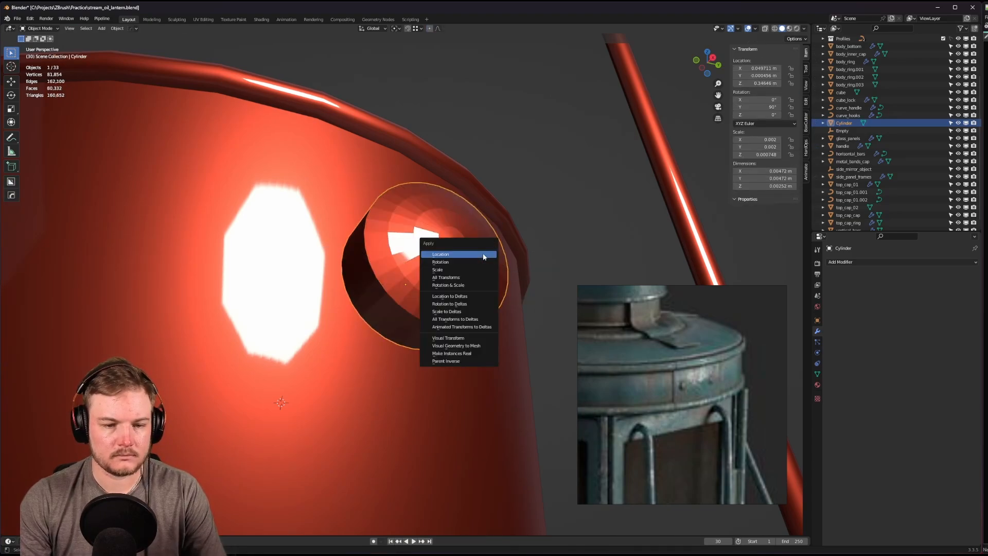
{"action": "left_click", "coordinate": [480, 269]}
Bevel the edge loop around the rivet head's rim with two segments.
{"action": "key", "text": "Tab"}
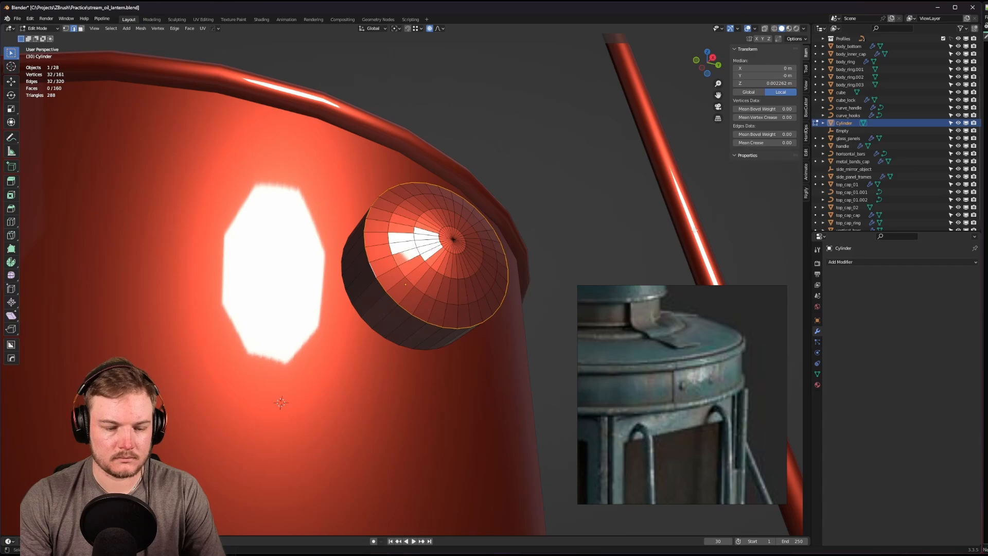
{"action": "key", "text": "ctrl+b"}
{"action": "scroll", "coordinate": [703, 227], "scroll_direction": "up", "scroll_amount": 2}
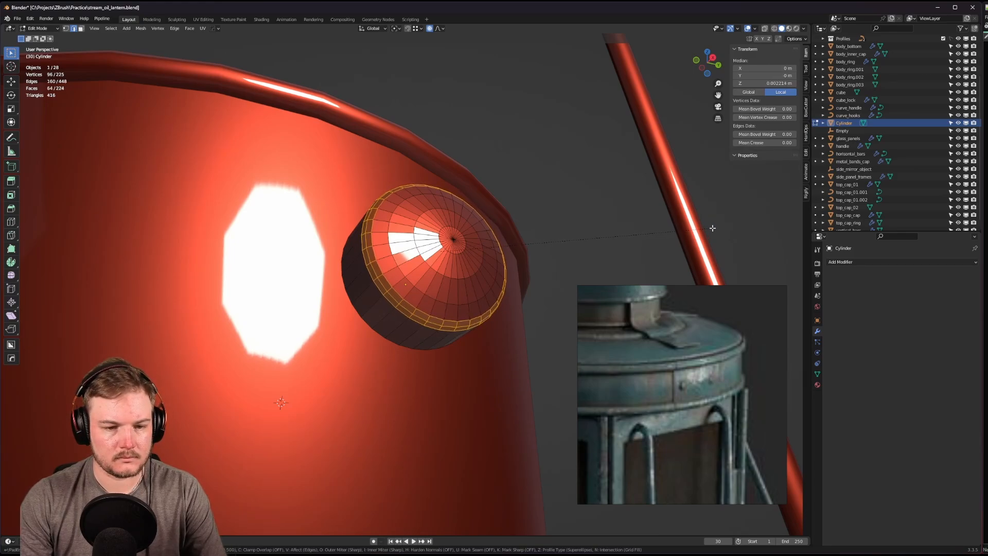
{"action": "left_click", "coordinate": [715, 227]}
Turn off proportional editing and move the rivet's open back edge loop about 0.0004 m along X toward the dome.
{"action": "middle_click_drag", "start_coordinate": [452, 248], "coordinate": [487, 249]}
{"action": "key", "text": "Tab"}
{"action": "left_click", "coordinate": [481, 275]}
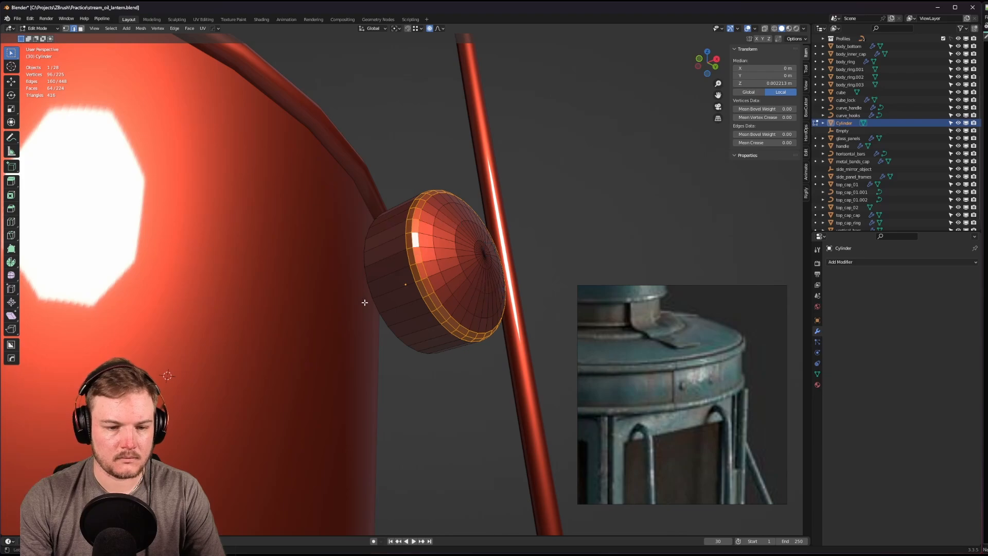
{"action": "left_click", "coordinate": [374, 304], "text": "alt"}
{"action": "key", "text": "g"}
{"action": "key", "text": "z"}
{"action": "key", "text": "z"}
{"action": "right_click", "coordinate": [587, 230]}
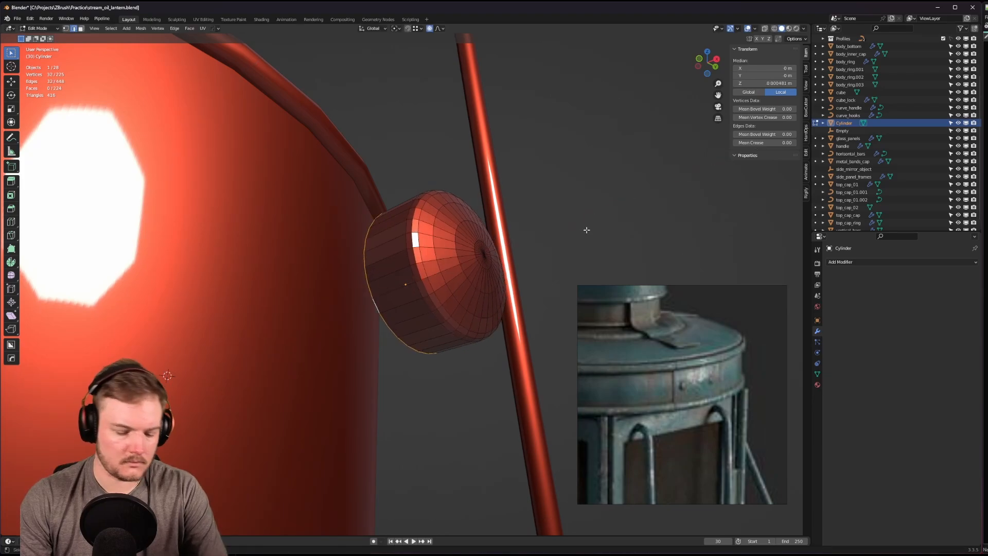
{"action": "key", "text": "o"}
{"action": "key", "text": "g"}
{"action": "key", "text": "z"}
{"action": "key", "text": "z"}
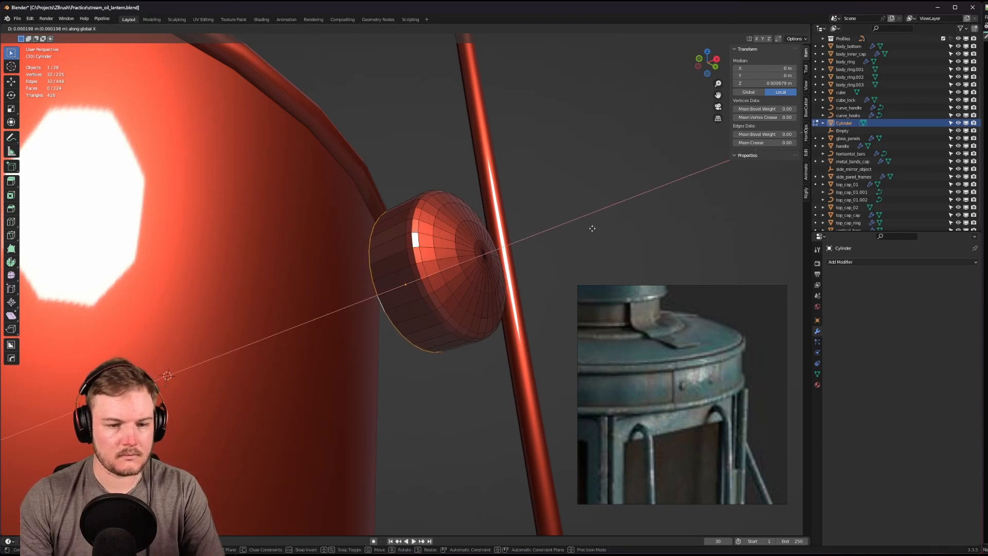
{"action": "left_click", "coordinate": [596, 227]}
Select all of the rivet's geometry and return to Object Mode.
{"action": "key", "text": "a"}
{"action": "scroll", "coordinate": [595, 226], "scroll_direction": "down", "scroll_amount": 7}
{"action": "middle_click_drag", "start_coordinate": [593, 225], "coordinate": [570, 268]}
{"action": "key", "text": "Tab"}
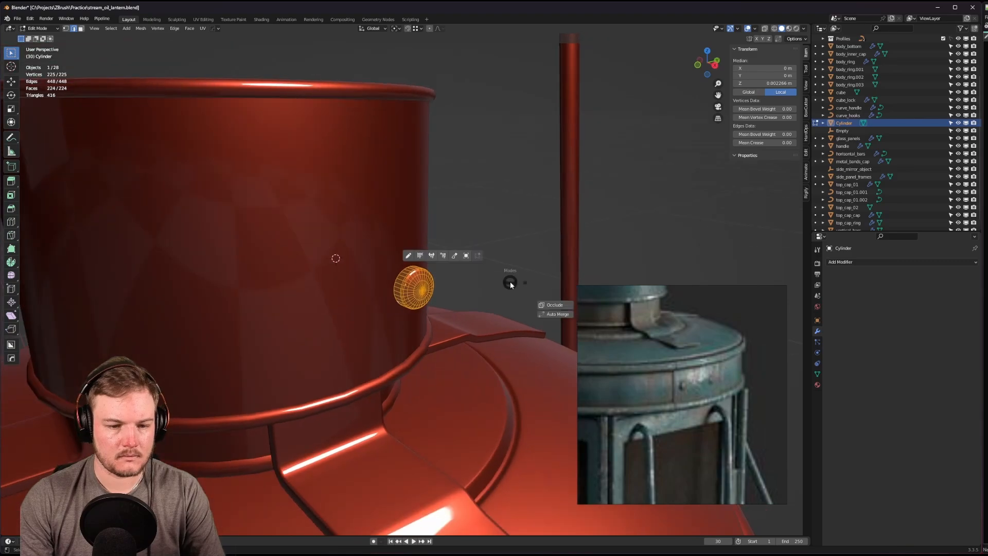
{"action": "left_click", "coordinate": [514, 250]}
Select the rivet's open back edge loop in Edit Mode and snap the 3D cursor to its centre.
{"action": "middle_click_drag", "start_coordinate": [509, 257], "coordinate": [551, 253]}
{"action": "scroll", "coordinate": [551, 253], "scroll_direction": "up", "scroll_amount": 3}
{"action": "key", "text": "Tab"}
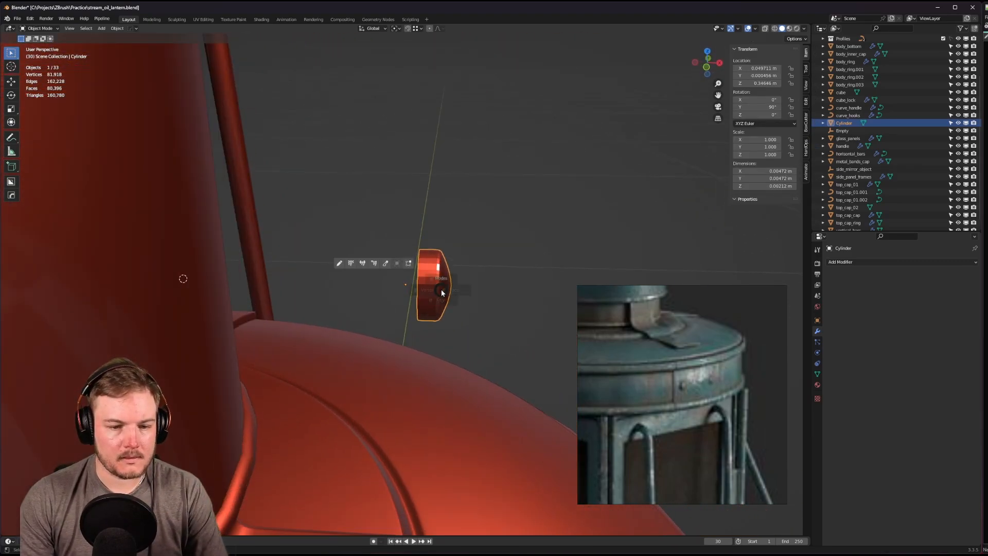
{"action": "left_click", "coordinate": [435, 296]}
{"action": "scroll", "coordinate": [433, 291], "scroll_direction": "up", "scroll_amount": 2}
{"action": "left_click", "coordinate": [428, 279], "text": "alt"}
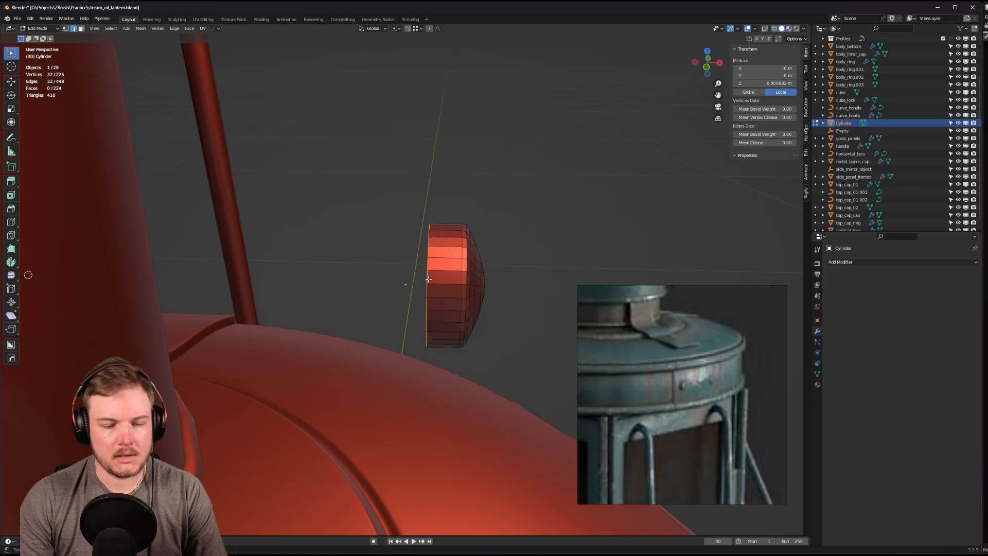
{"action": "right_click", "coordinate": [428, 279]}
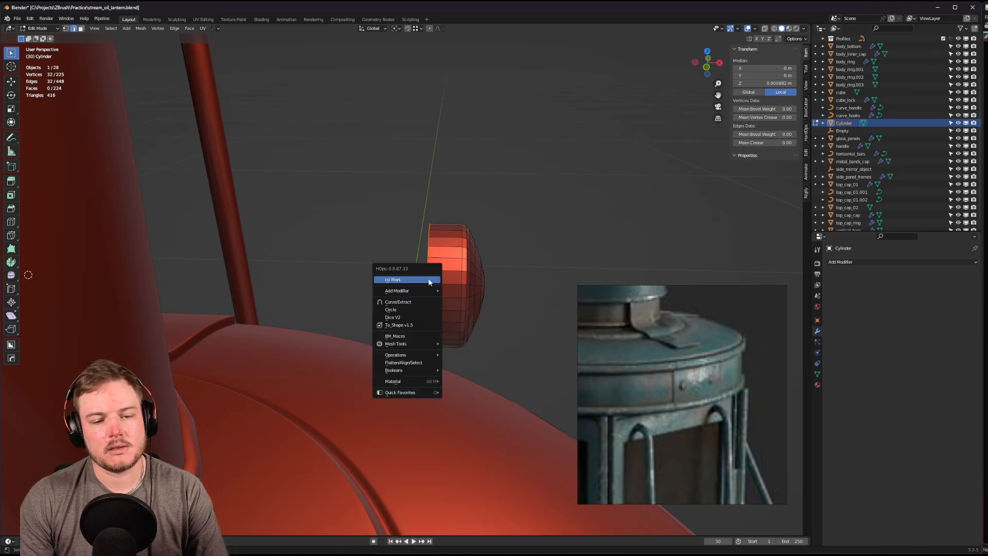
{"action": "key", "text": "shift+s"}
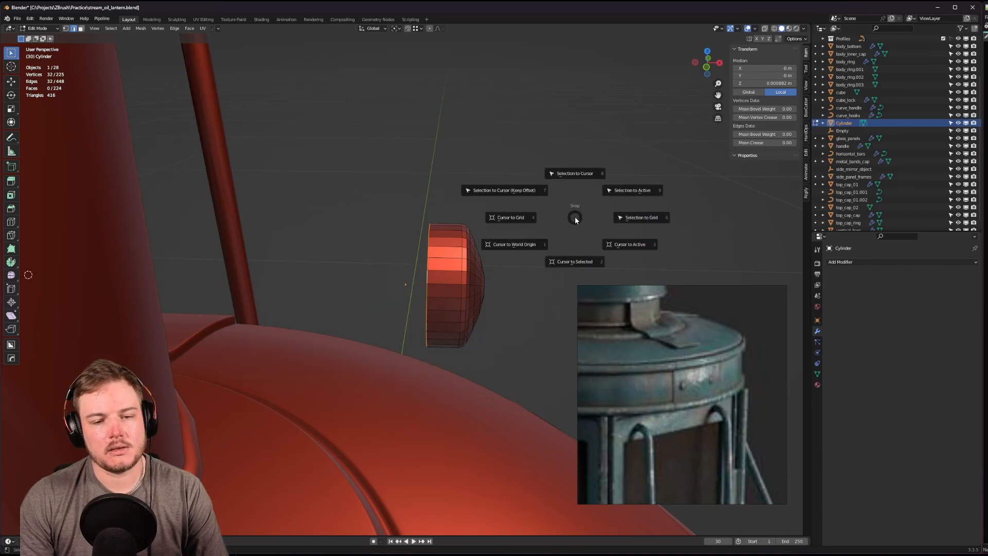
{"action": "left_click", "coordinate": [578, 268]}
Return to Object Mode and set the rivet's origin to the 3D cursor.
{"action": "key", "text": "q"}
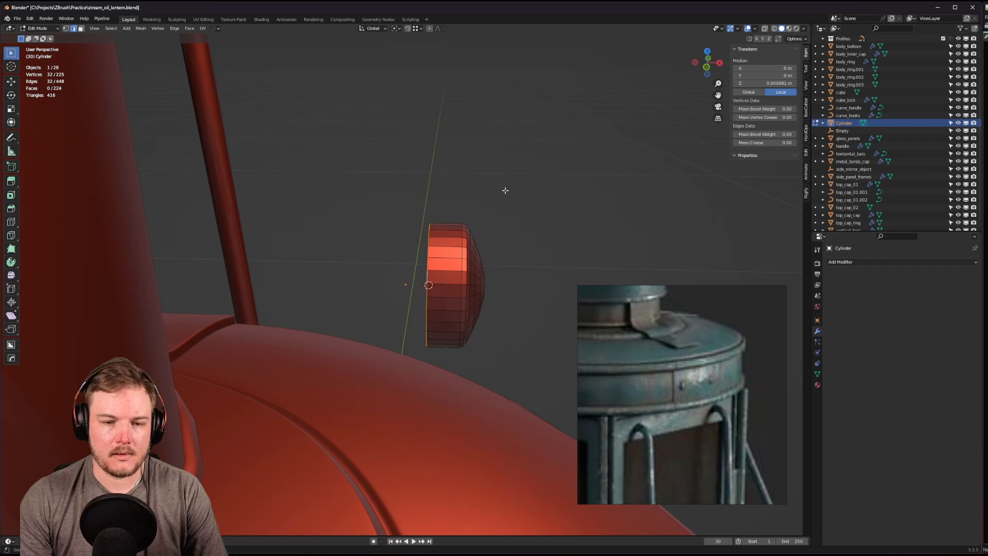
{"action": "left_click", "coordinate": [505, 191]}
{"action": "key", "text": "Tab"}
{"action": "left_click", "coordinate": [502, 148]}
{"action": "key", "text": "q"}
{"action": "mouse_move", "coordinate": [490, 226]}
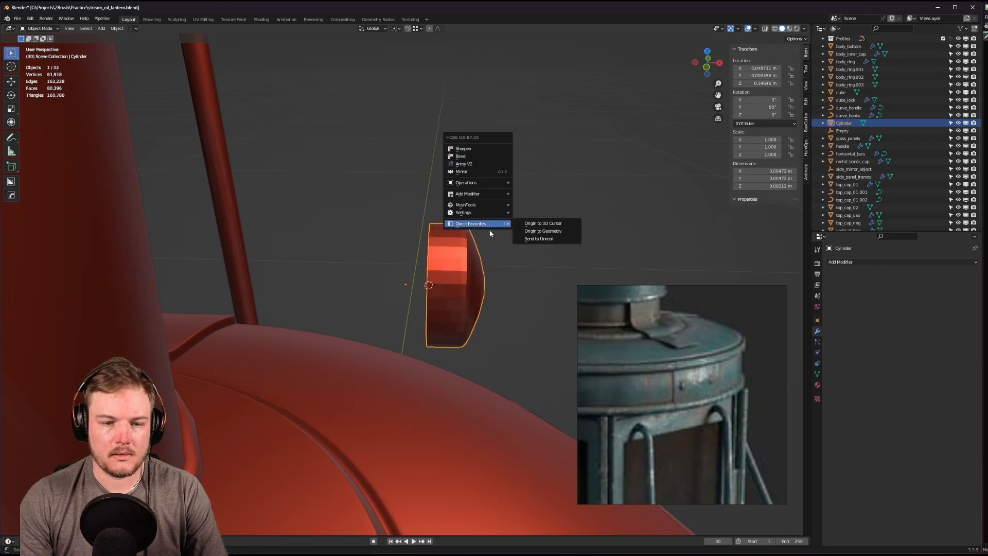
{"action": "left_click", "coordinate": [530, 225]}
Change the snapping target to Face Project and set the rivet's Y location to 0 m.
{"action": "middle_click_drag", "start_coordinate": [527, 231], "coordinate": [485, 238]}
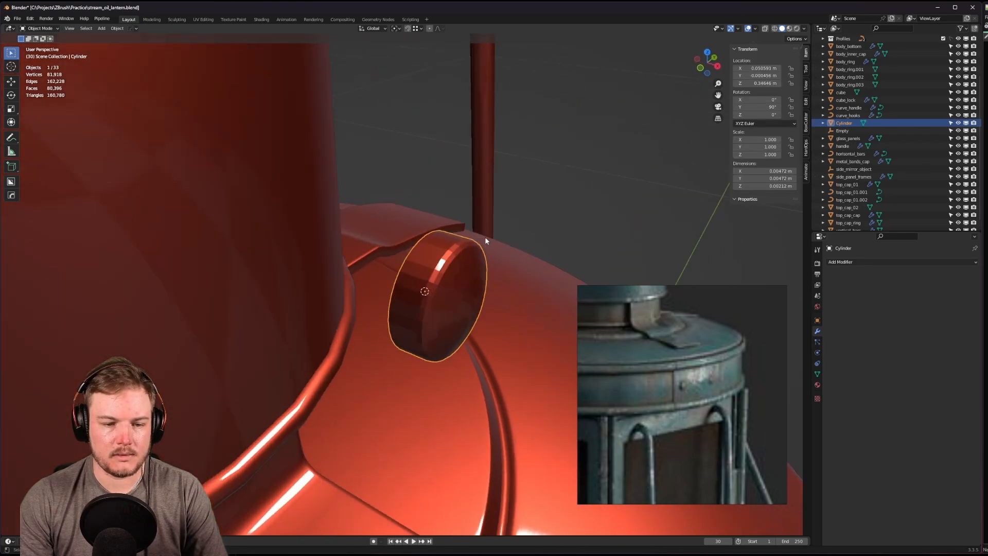
{"action": "scroll", "coordinate": [478, 238], "scroll_direction": "down", "scroll_amount": 10}
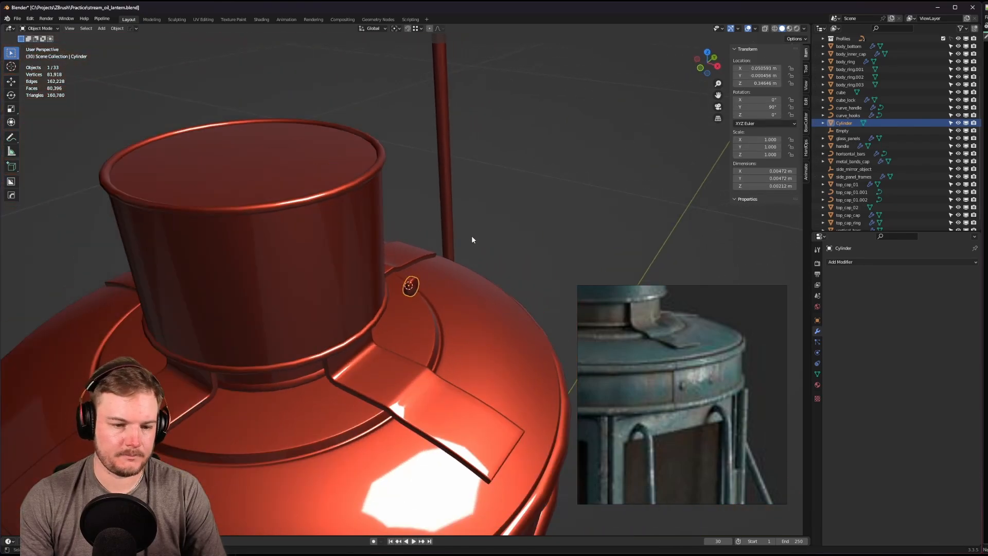
{"action": "left_click", "coordinate": [418, 30]}
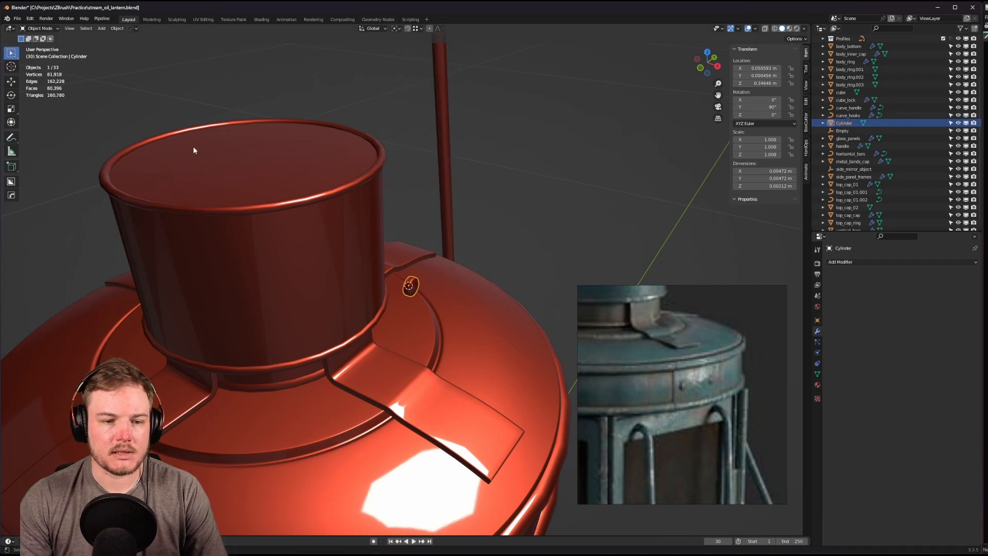
{"action": "left_click", "coordinate": [421, 29]}
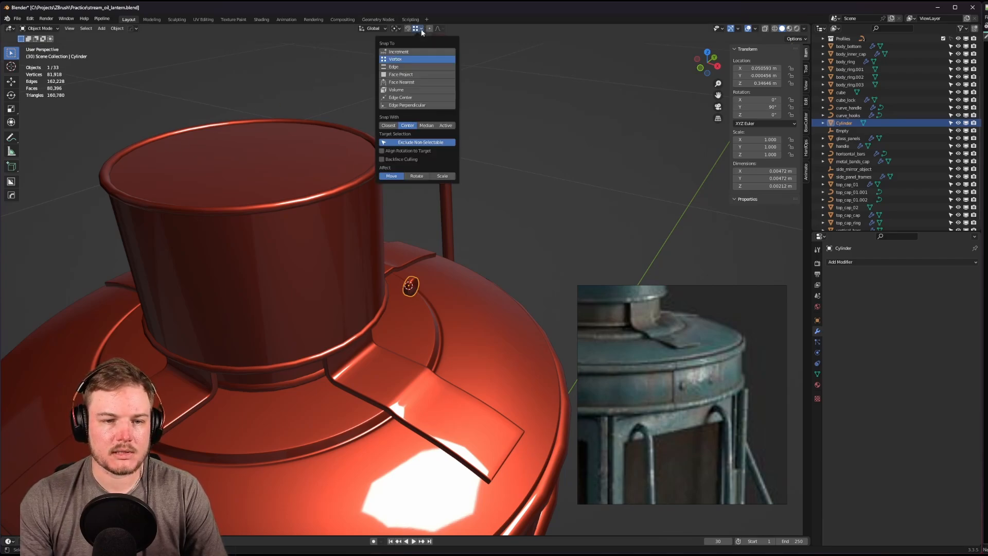
{"action": "left_click", "coordinate": [404, 75]}
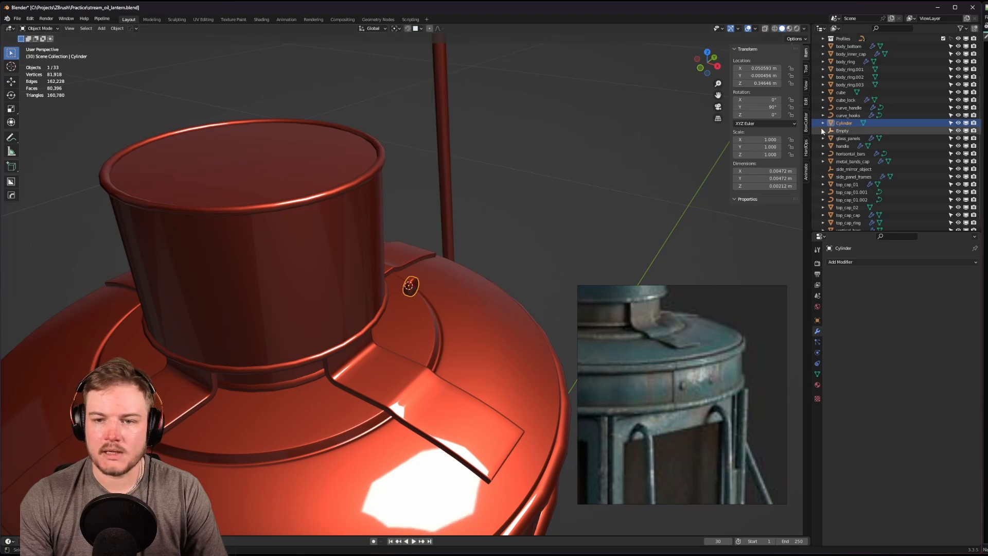
{"action": "left_click", "coordinate": [762, 75]}
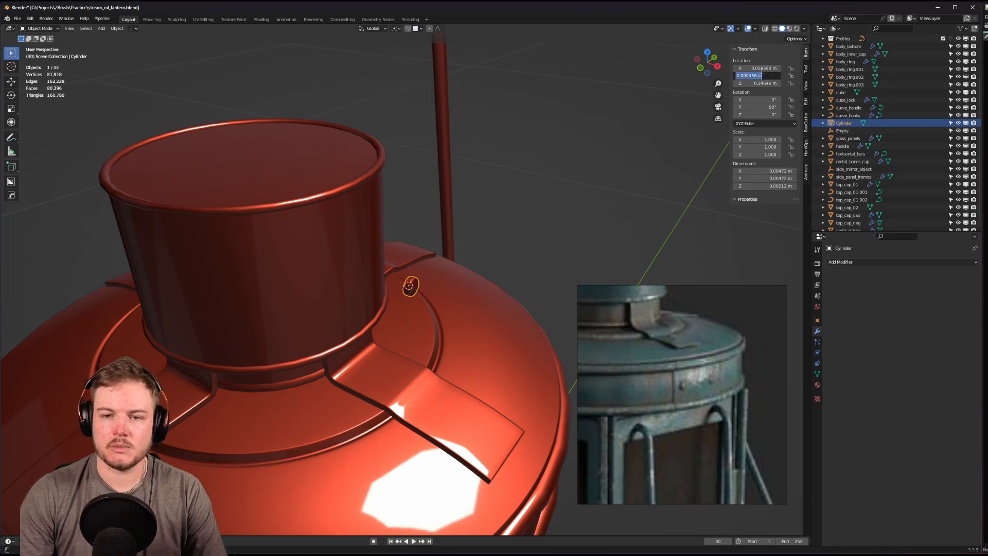
{"action": "type", "text": "0"}
{"action": "key", "text": "Return"}
Move the rivet along X onto the chimney wall, to an X location of about 0.0346 m.
{"action": "mouse_move", "coordinate": [431, 166]}
{"action": "middle_mouse_down"}
{"action": "mouse_move", "coordinate": [382, 170]}
{"action": "mouse_move", "coordinate": [374, 159]}
{"action": "mouse_move", "coordinate": [388, 134]}
{"action": "mouse_move", "coordinate": [419, 166]}
{"action": "middle_mouse_up"}
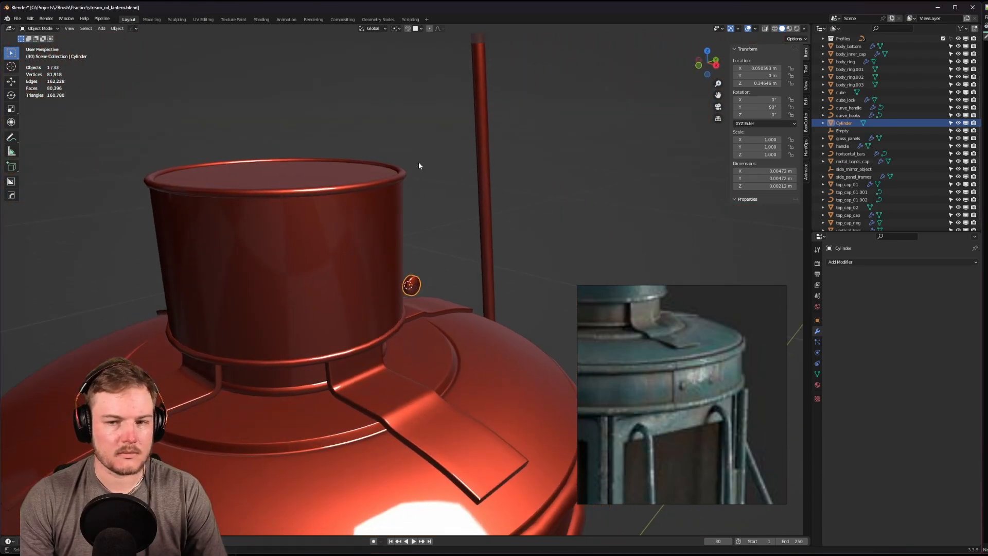
{"action": "key", "text": "g"}
{"action": "key", "text": "x"}
{"action": "left_click", "coordinate": [345, 259]}
{"action": "scroll", "coordinate": [495, 260], "scroll_direction": "down", "scroll_amount": 2}
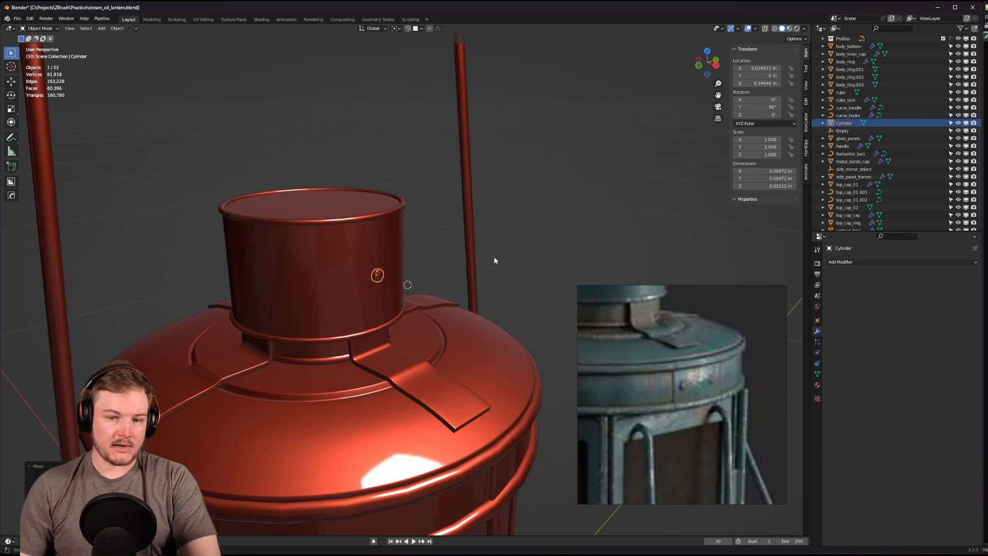
Raise the rivet along Z toward the chimney's upper rim, to a Z location of about 0.3562 m.
{"action": "scroll", "coordinate": [720, 355], "scroll_direction": "down", "scroll_amount": 2}
{"action": "middle_click_drag", "start_coordinate": [687, 324], "coordinate": [742, 440]}
{"action": "scroll", "coordinate": [472, 233], "scroll_direction": "up", "scroll_amount": 3}
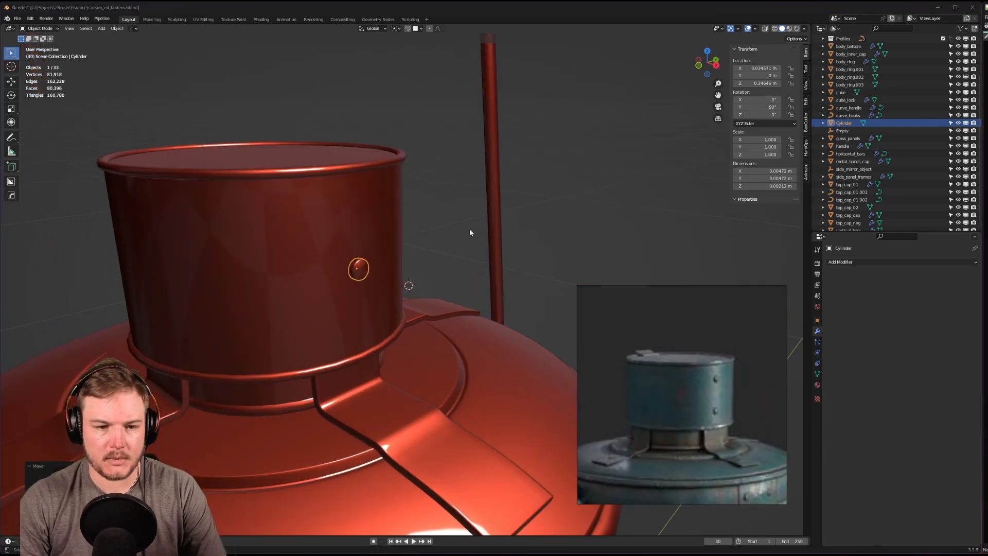
{"action": "scroll", "coordinate": [474, 195], "scroll_direction": "up", "scroll_amount": 1}
{"action": "left_click", "coordinate": [355, 268]}
{"action": "left_click", "coordinate": [355, 268]}
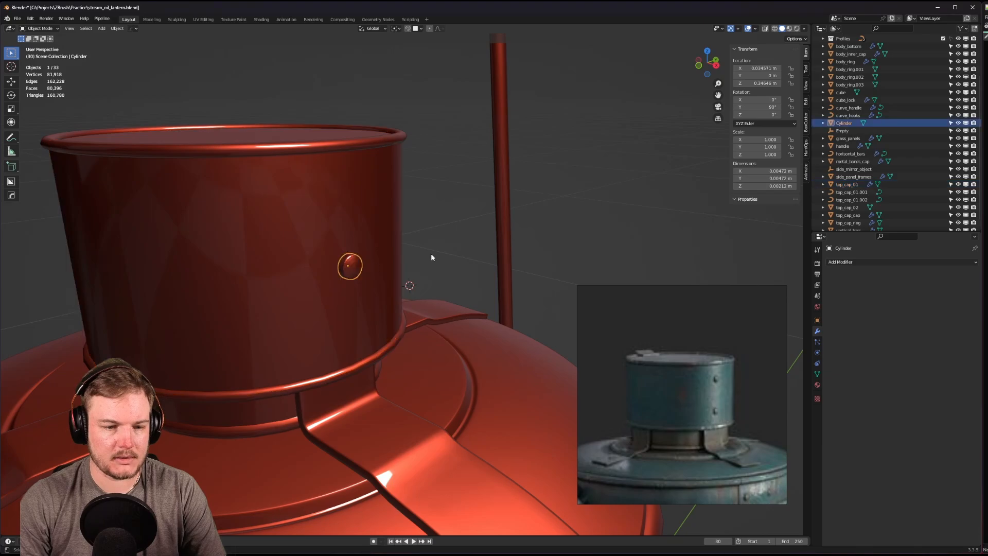
{"action": "key", "text": "g"}
{"action": "key", "text": "z"}
{"action": "left_click", "coordinate": [433, 206]}
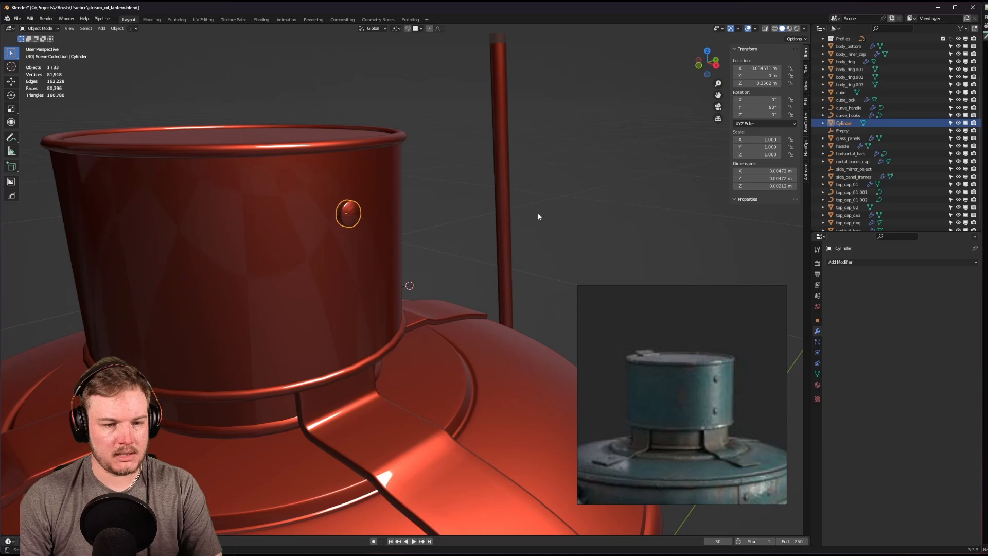
Apply smooth shading to the rivet.
{"action": "scroll", "coordinate": [433, 218], "scroll_direction": "up", "scroll_amount": 1}
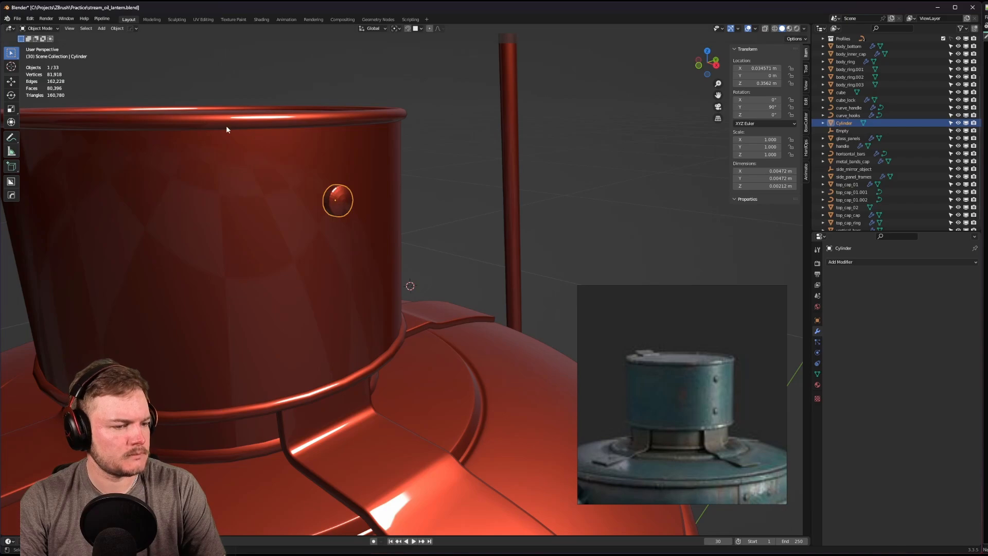
{"action": "scroll", "coordinate": [360, 202], "scroll_direction": "up", "scroll_amount": 4}
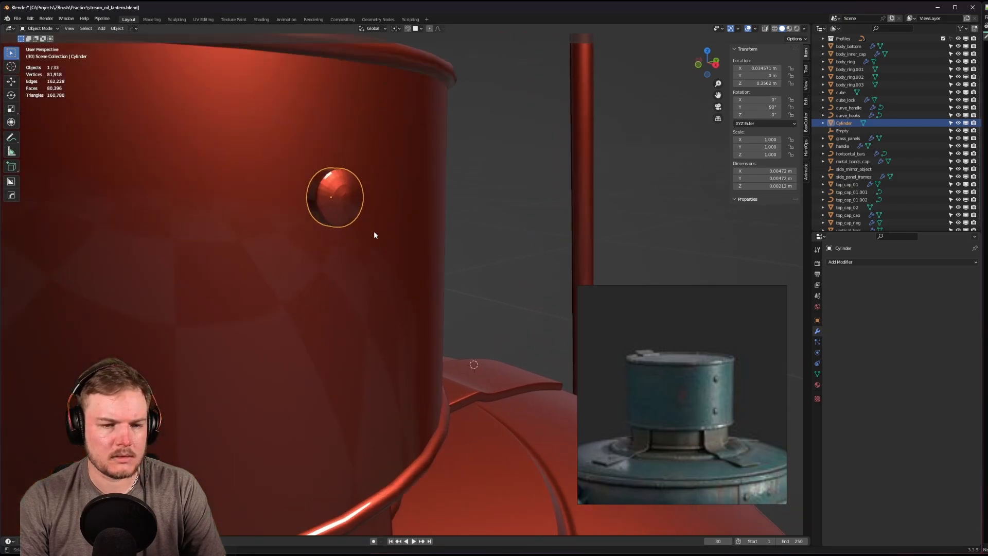
{"action": "right_click", "coordinate": [356, 197]}
{"action": "left_click", "coordinate": [356, 198]}
{"action": "scroll", "coordinate": [388, 211], "scroll_direction": "down", "scroll_amount": 7}
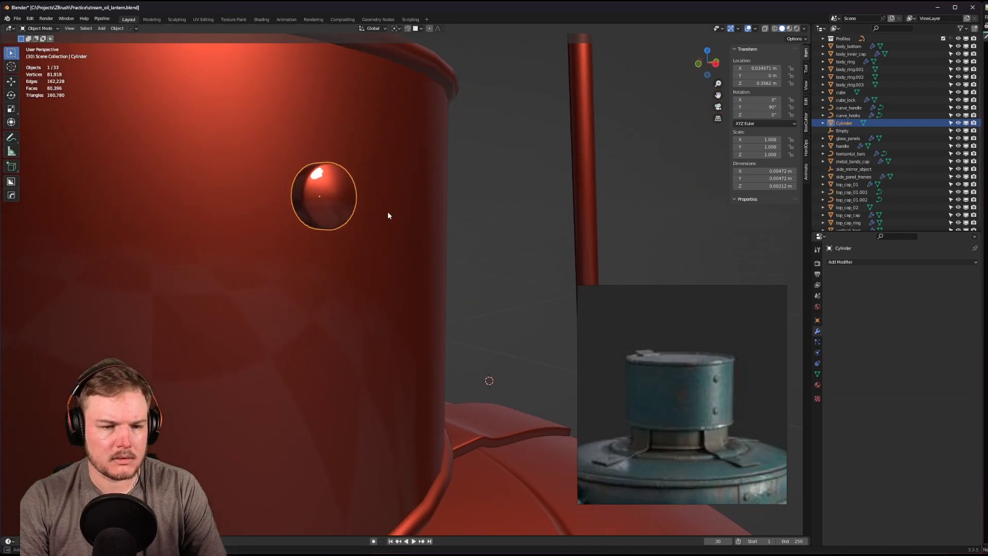
Move the rivet slightly inward along X into the chimney wall, to an X location of about 0.0337 m.
{"action": "scroll", "coordinate": [407, 227], "scroll_direction": "up", "scroll_amount": 3}
{"action": "middle_click_drag", "start_coordinate": [408, 228], "coordinate": [453, 238]}
{"action": "key", "text": "g"}
{"action": "key", "text": "x"}
{"action": "key", "text": "x"}
{"action": "key", "text": "x"}
{"action": "key", "text": "x"}
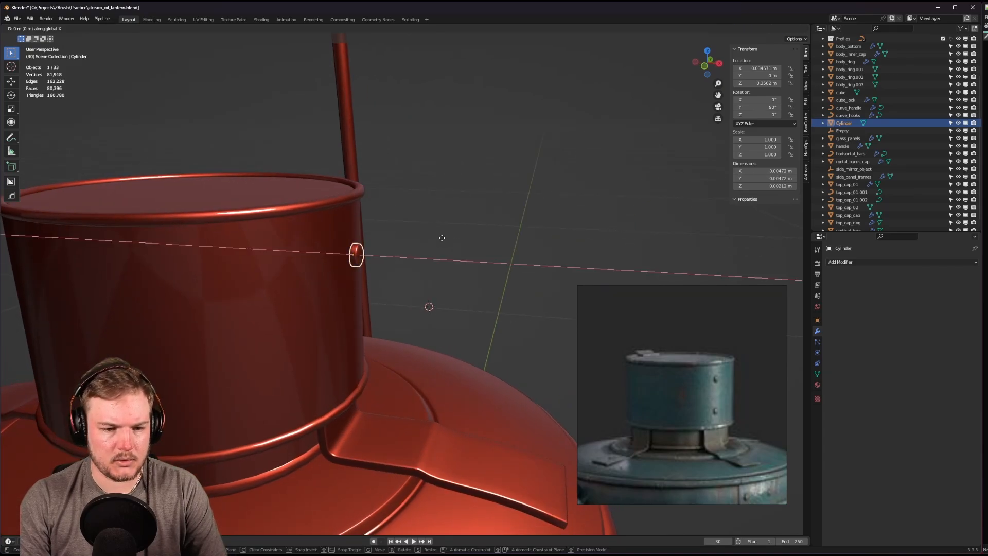
{"action": "left_click", "coordinate": [433, 238]}
{"action": "middle_click_drag", "start_coordinate": [432, 238], "coordinate": [389, 225]}
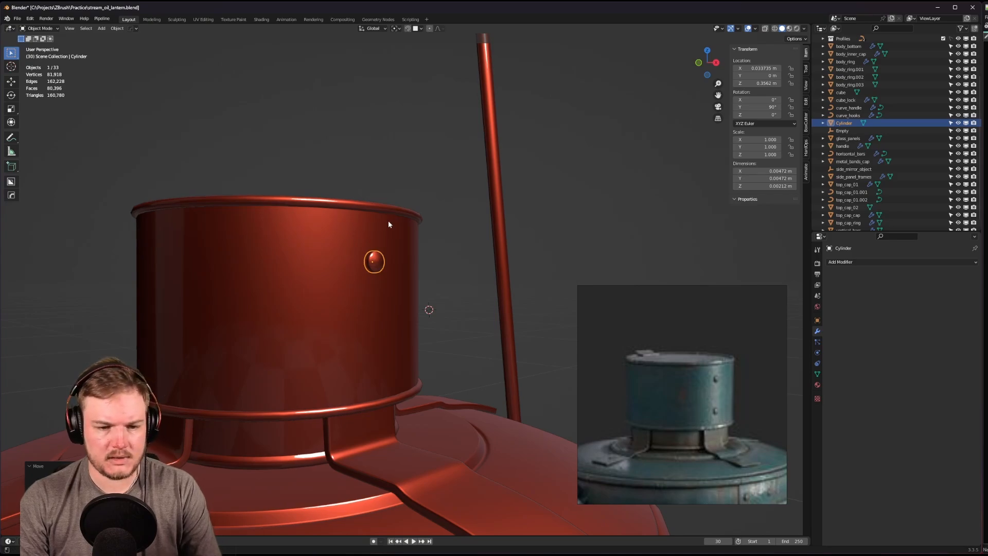
{"action": "key", "text": "super+shift+s"}
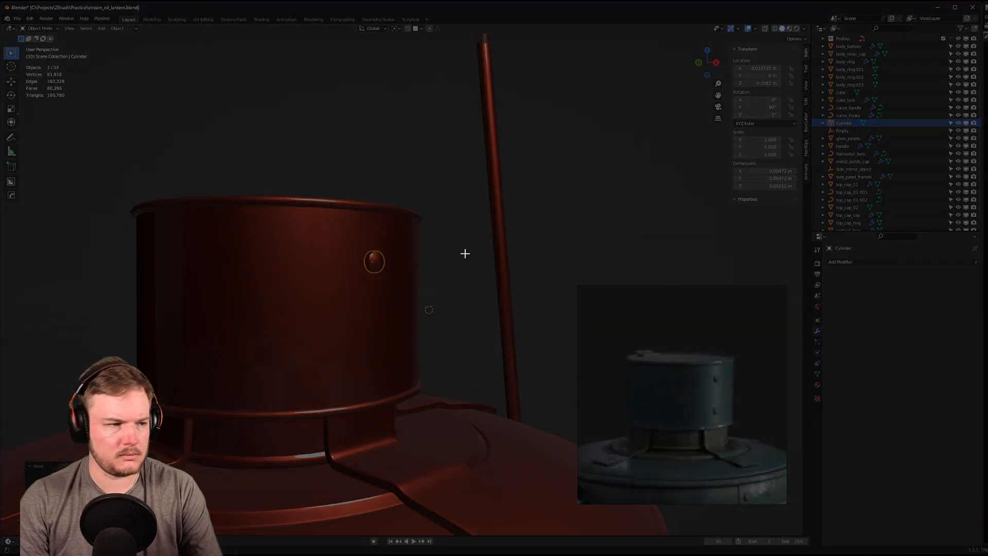
{"action": "key", "text": "Escape"}
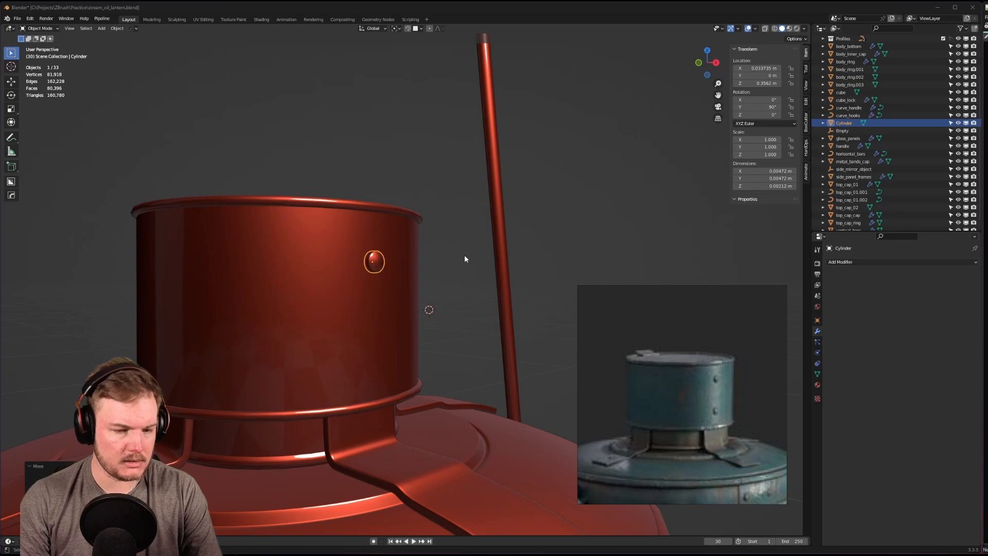
Duplicate the rivet and place the copy about 0.021 m lower along Z, near the chimney's lower rim.
{"action": "middle_click_drag", "start_coordinate": [459, 259], "coordinate": [474, 272]}
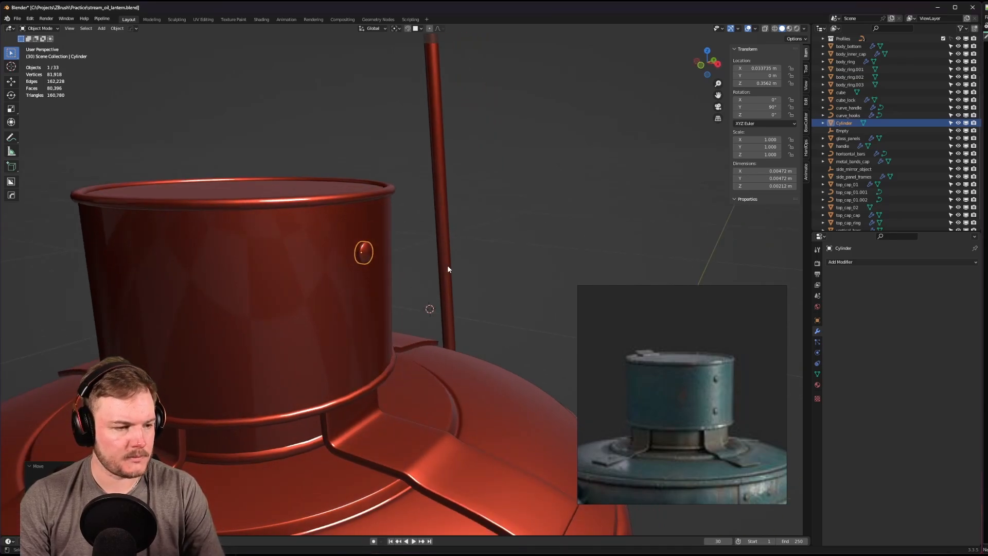
{"action": "key", "text": "shift+d"}
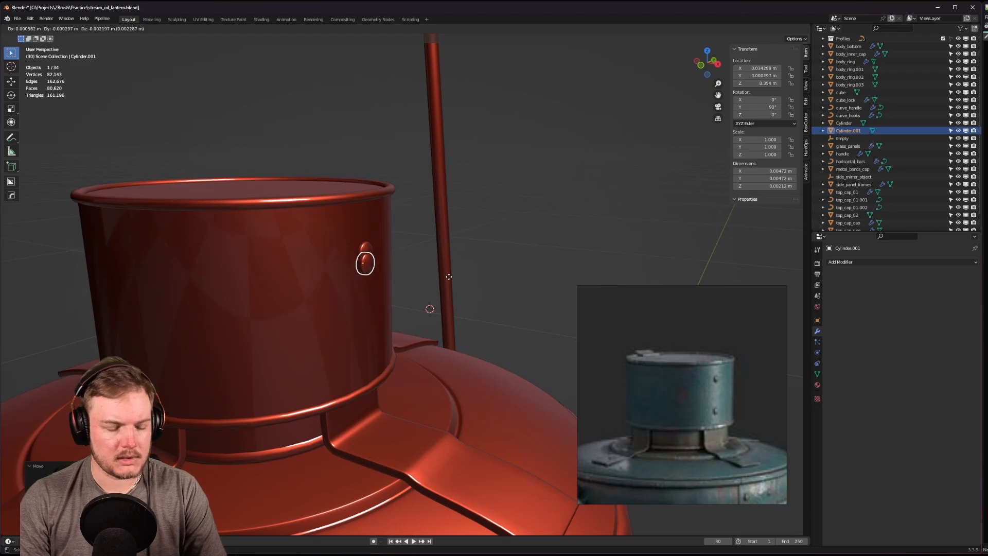
{"action": "key", "text": "z"}
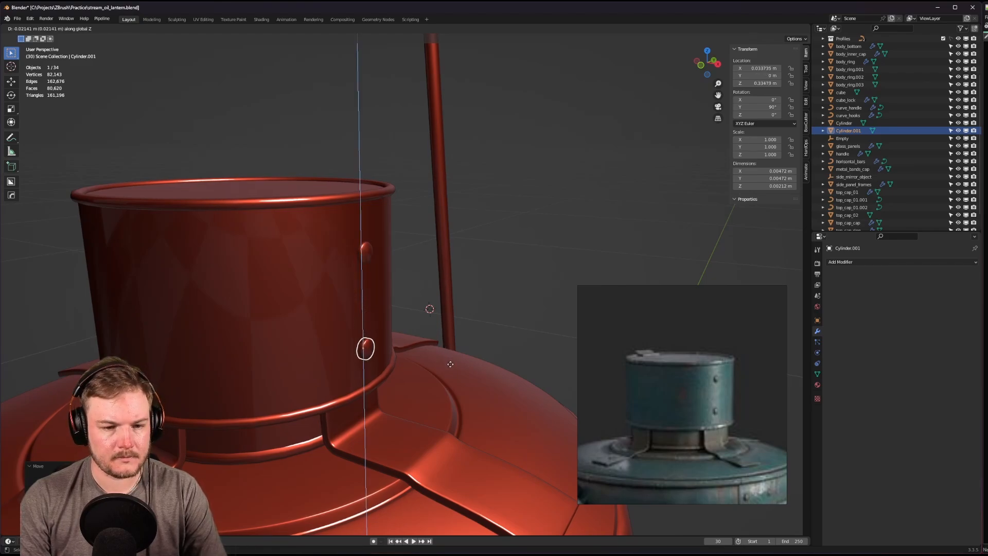
{"action": "left_click", "coordinate": [452, 360]}
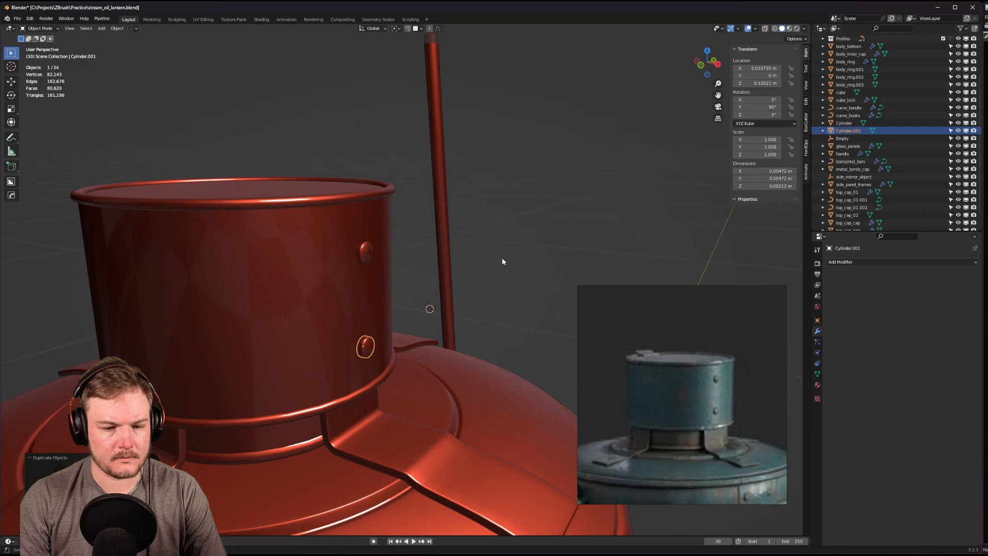
Select both chimney rivets with the upper one active and link their object data.
{"action": "left_click", "coordinate": [366, 252], "text": "shift"}
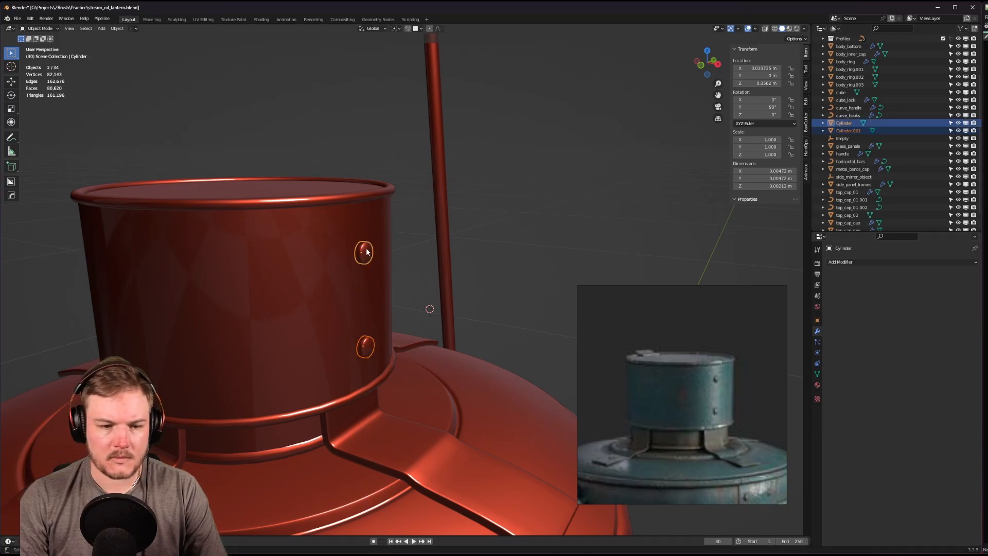
{"action": "key", "text": "ctrl+l"}
{"action": "key", "text": "Down"}
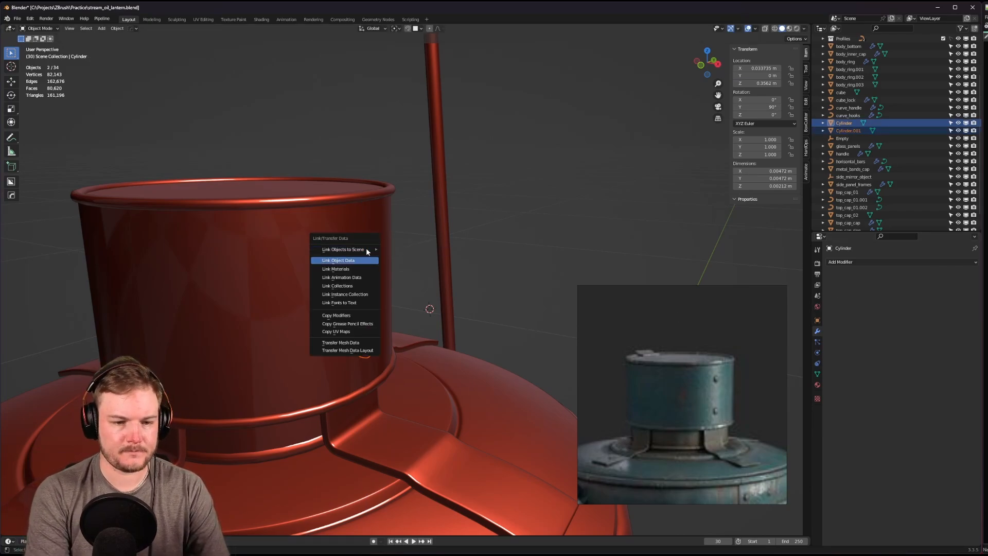
{"action": "key", "text": "Return"}
Test the linked rivet mesh by trying to move a few vertices of the upper chimney rivet in Edit Mode, cancelling the move.
{"action": "left_click", "coordinate": [365, 252]}
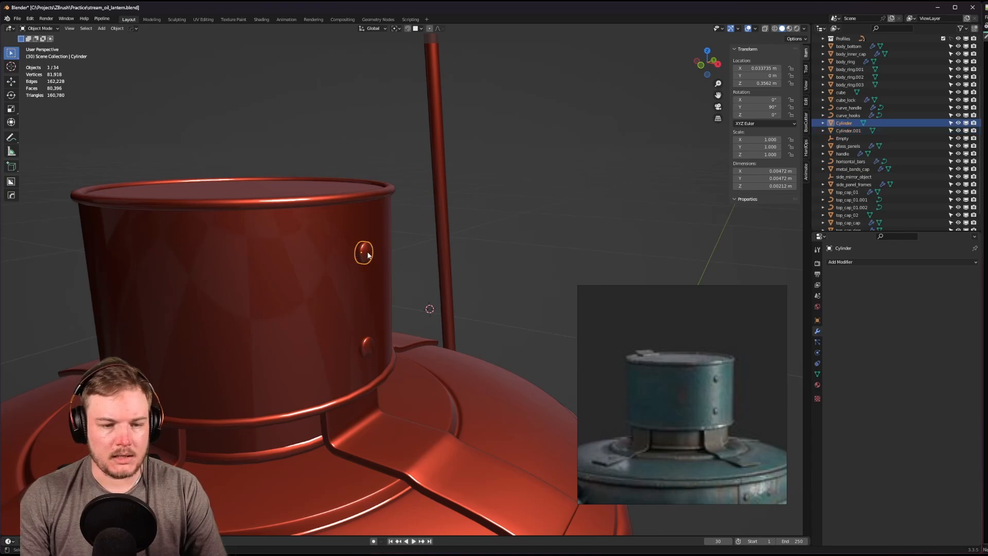
{"action": "scroll", "coordinate": [355, 245], "scroll_direction": "up", "scroll_amount": 4}
{"action": "key", "text": "Tab"}
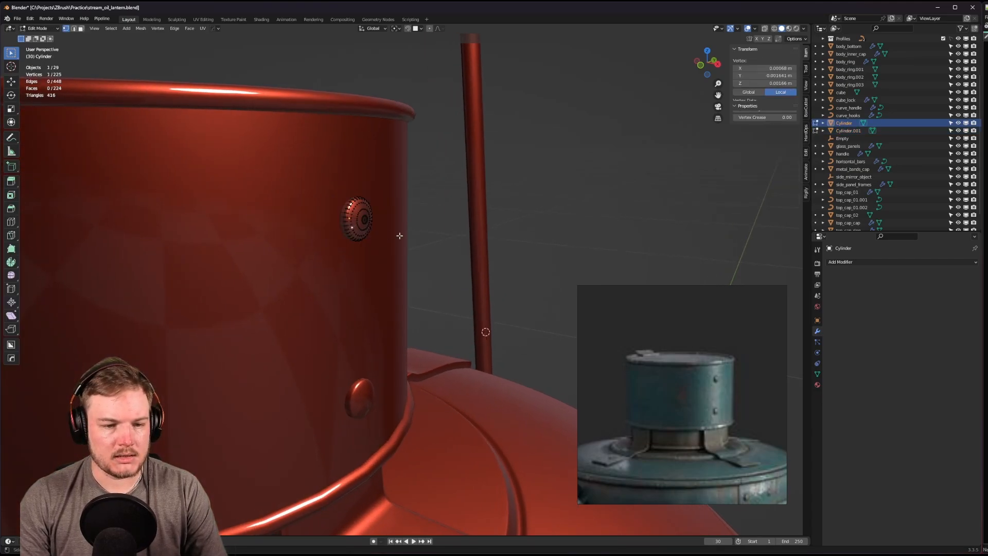
{"action": "right_click", "coordinate": [375, 245]}
{"action": "key", "text": "s"}
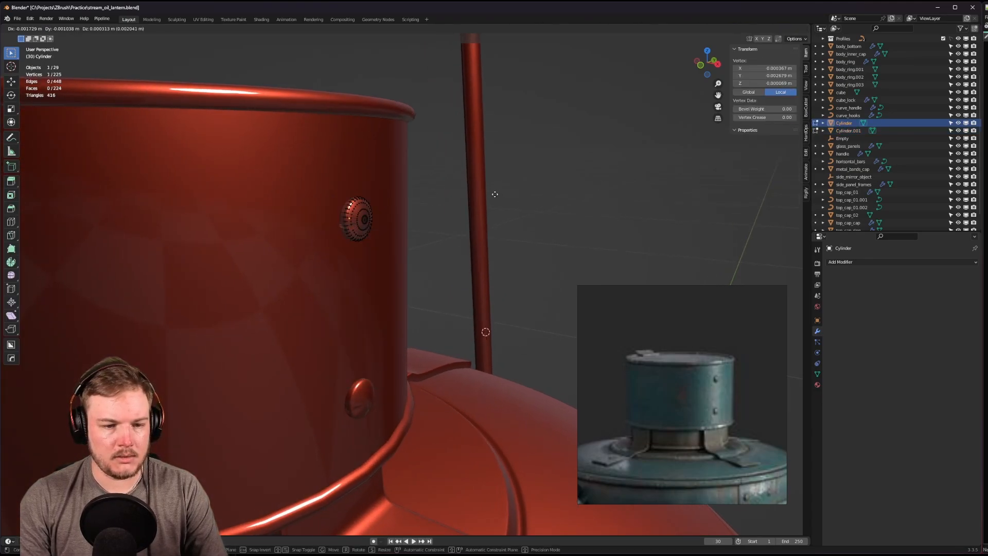
{"action": "right_click", "coordinate": [495, 194]}
{"action": "key", "text": "Tab"}
{"action": "left_click", "coordinate": [427, 215]}
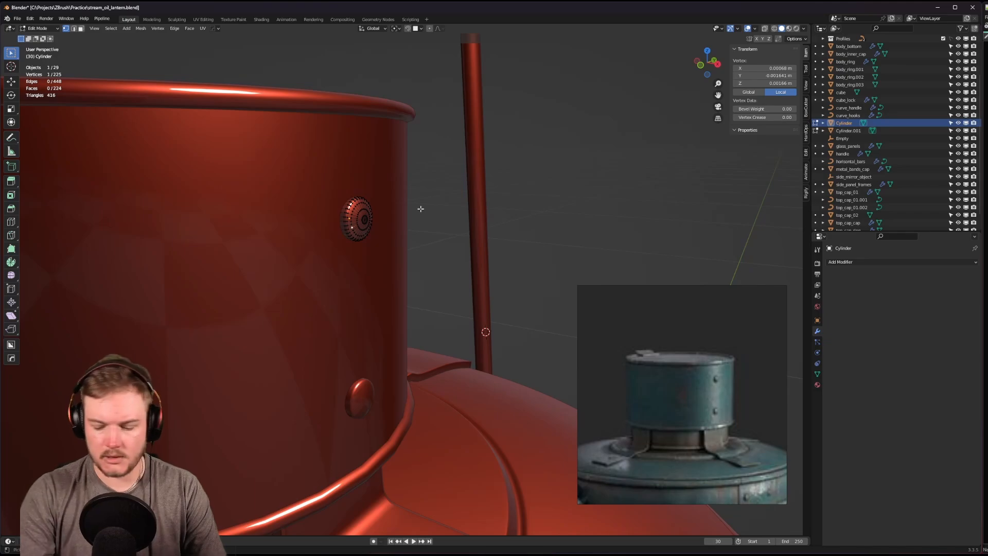
{"action": "key", "text": "ctrl+KP_Add"}
{"action": "key", "text": "g"}
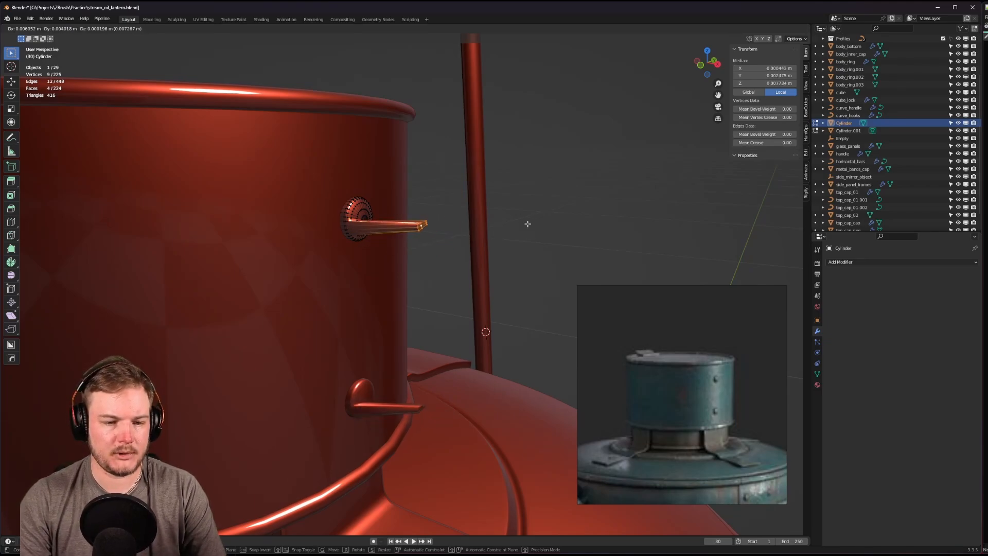
{"action": "right_click", "coordinate": [527, 223]}
{"action": "scroll", "coordinate": [515, 234], "scroll_direction": "down", "scroll_amount": 6}
{"action": "middle_click_drag", "start_coordinate": [492, 254], "coordinate": [462, 272]}
{"action": "key", "text": "Tab"}
{"action": "left_click", "coordinate": [466, 229]}
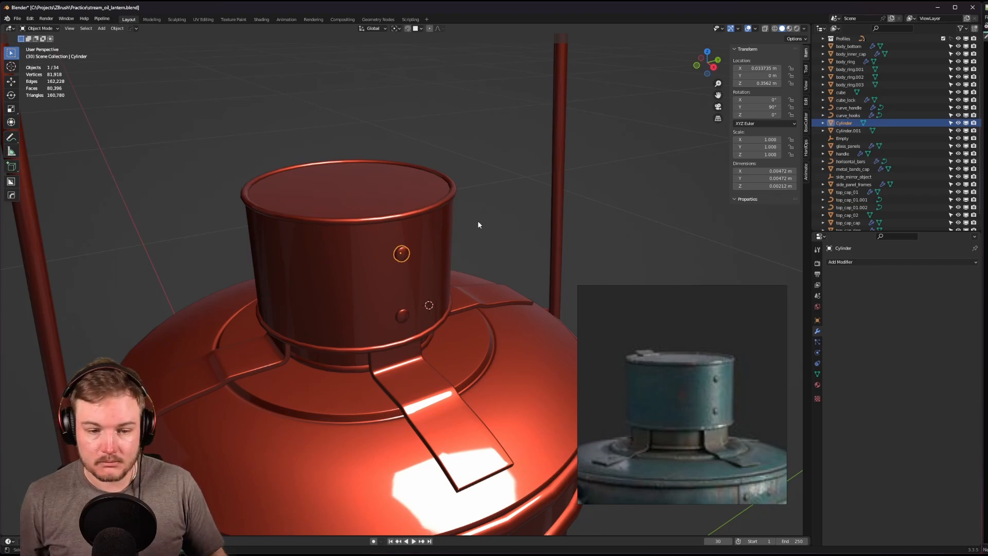
Move the upper chimney rivet with snapping onto the band below the domed lid, just beside its vertical seam.
{"action": "scroll", "coordinate": [472, 249], "scroll_direction": "down", "scroll_amount": 8}
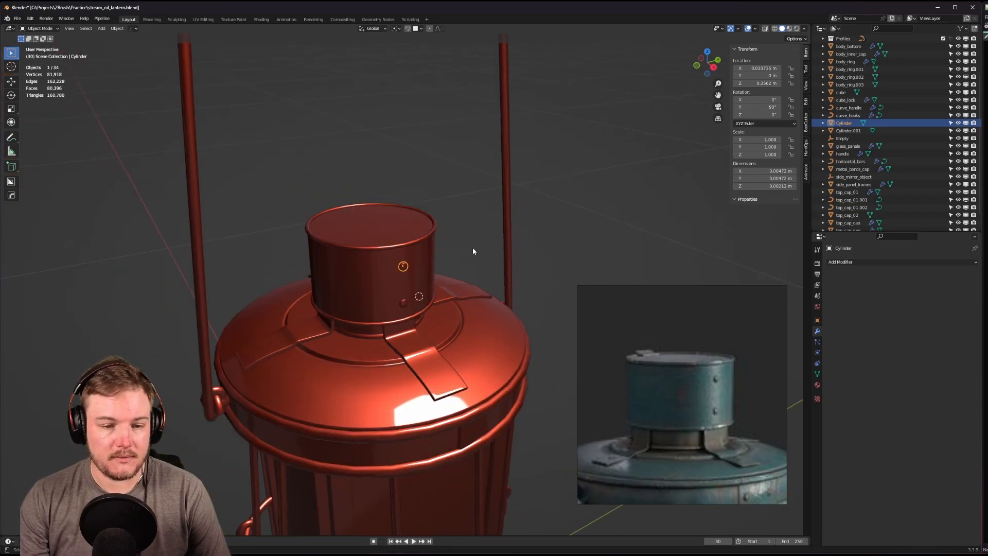
{"action": "left_click", "coordinate": [525, 233]}
{"action": "middle_click_drag", "start_coordinate": [525, 233], "coordinate": [593, 176]}
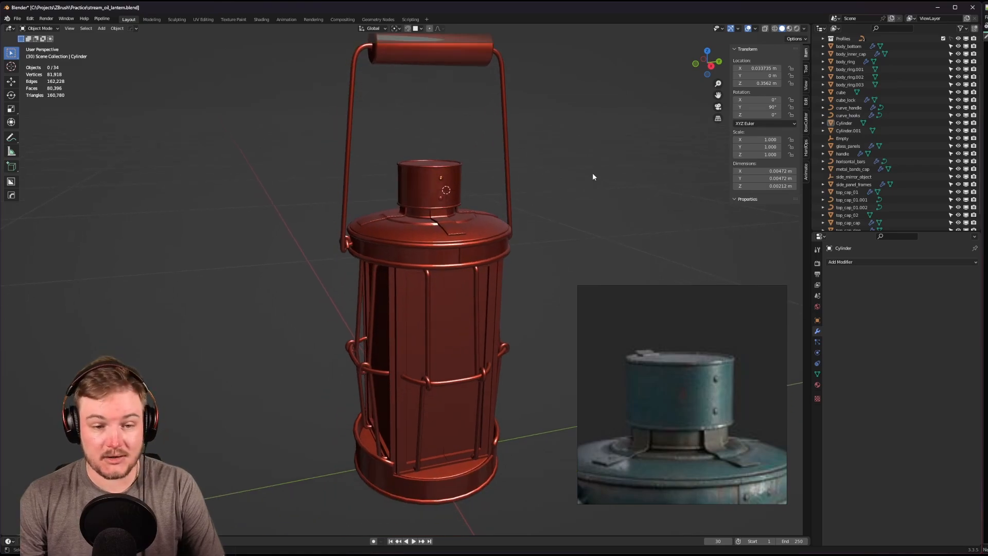
{"action": "scroll", "coordinate": [525, 196], "scroll_direction": "up", "scroll_amount": 3}
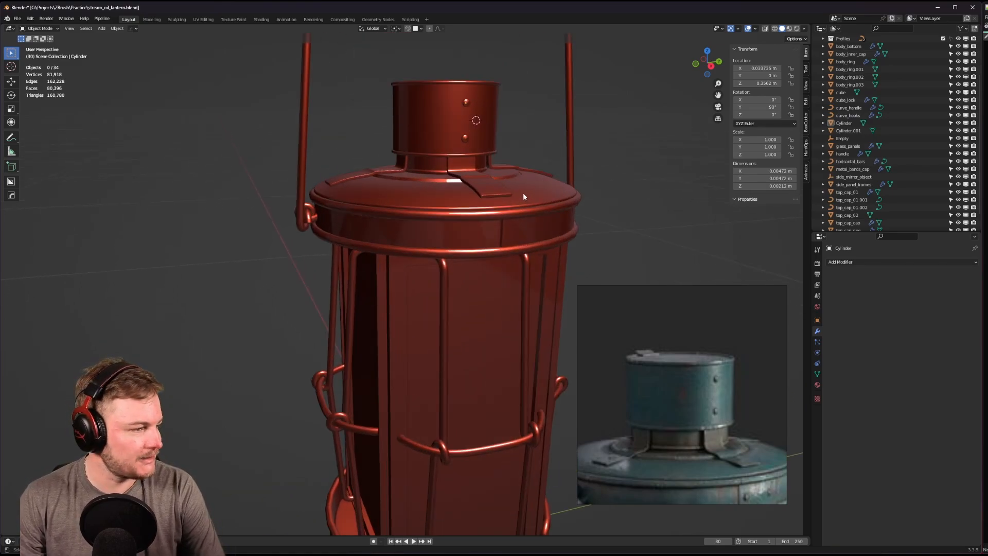
{"action": "middle_click_drag", "start_coordinate": [667, 378], "coordinate": [645, 318]}
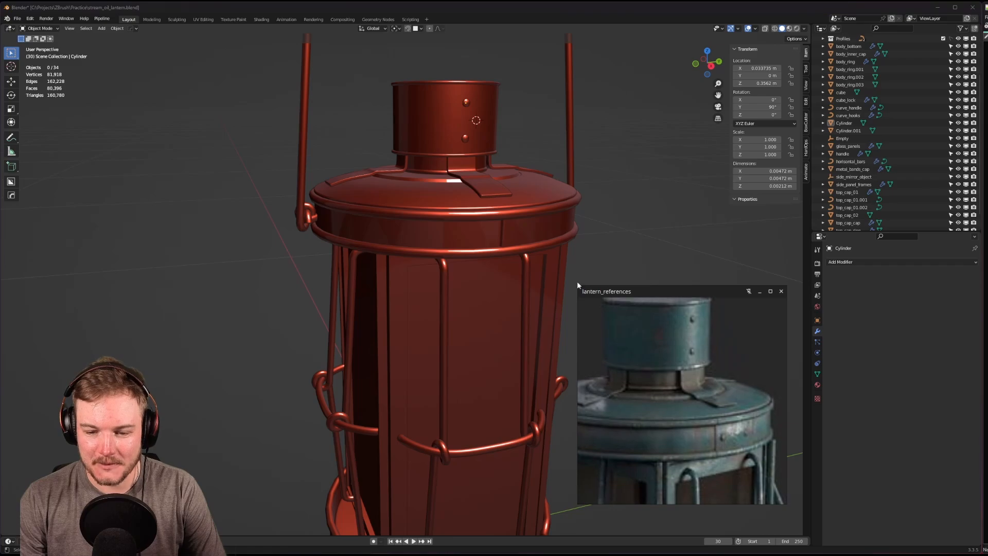
{"action": "middle_click_drag", "start_coordinate": [576, 281], "coordinate": [450, 166]}
{"action": "left_click", "coordinate": [428, 72]}
{"action": "key", "text": "g"}
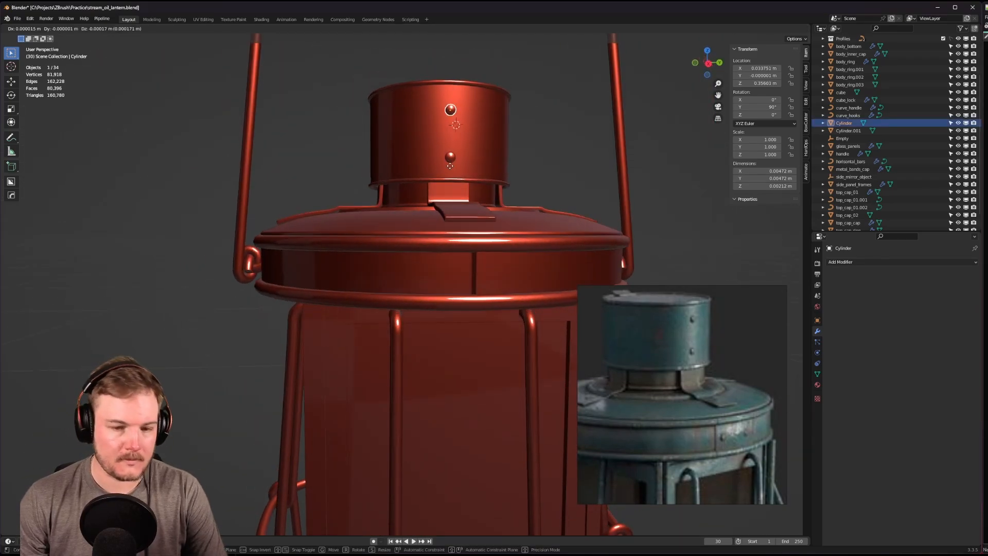
{"action": "key", "text": "ctrl"}
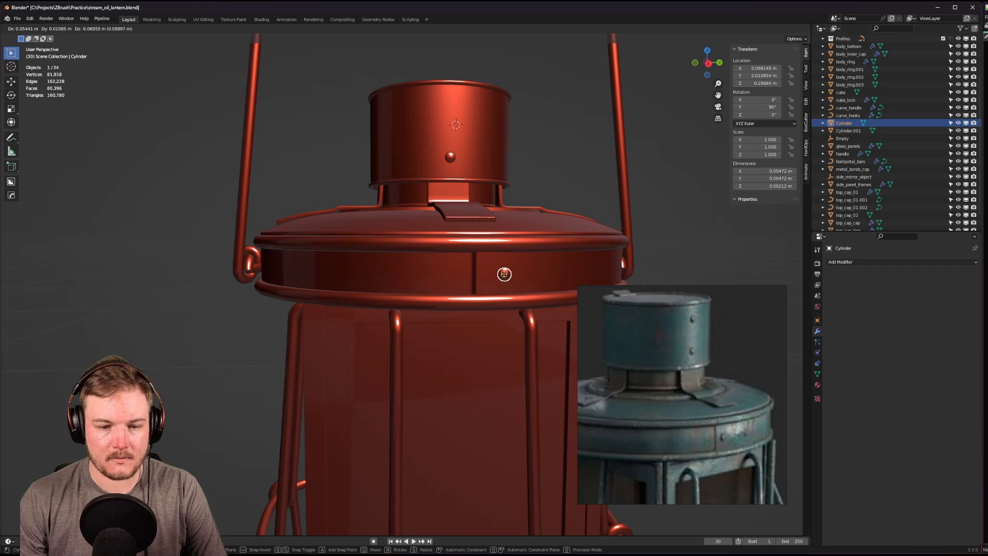
{"action": "left_click", "coordinate": [504, 273]}
Shift the rivet slightly inward along X into the band, to about 0.0680 m, and open the snapping settings.
{"action": "middle_click_drag", "start_coordinate": [505, 274], "coordinate": [512, 254]}
{"action": "scroll", "coordinate": [511, 254], "scroll_direction": "up", "scroll_amount": 5}
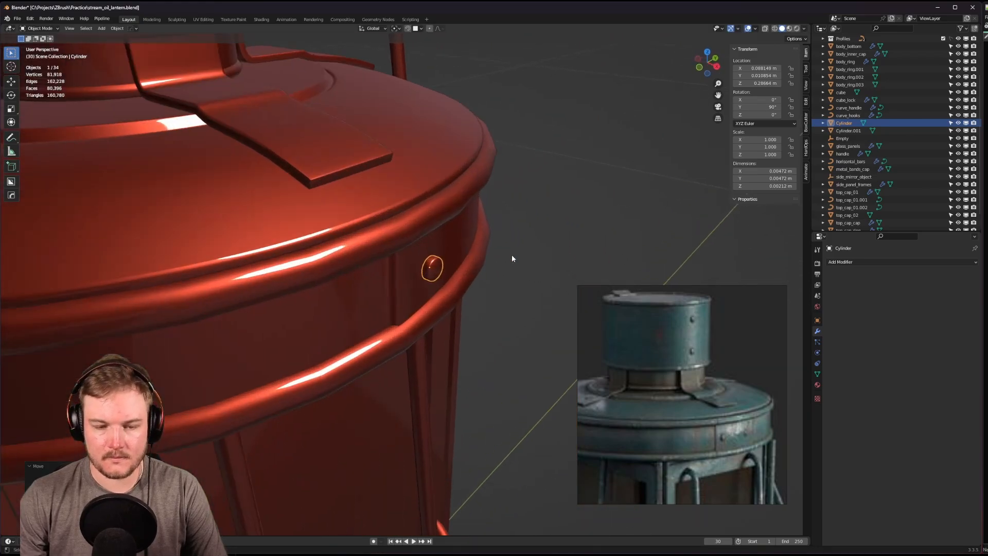
{"action": "scroll", "coordinate": [512, 256], "scroll_direction": "up", "scroll_amount": 4}
{"action": "key", "text": "g"}
{"action": "key", "text": "x"}
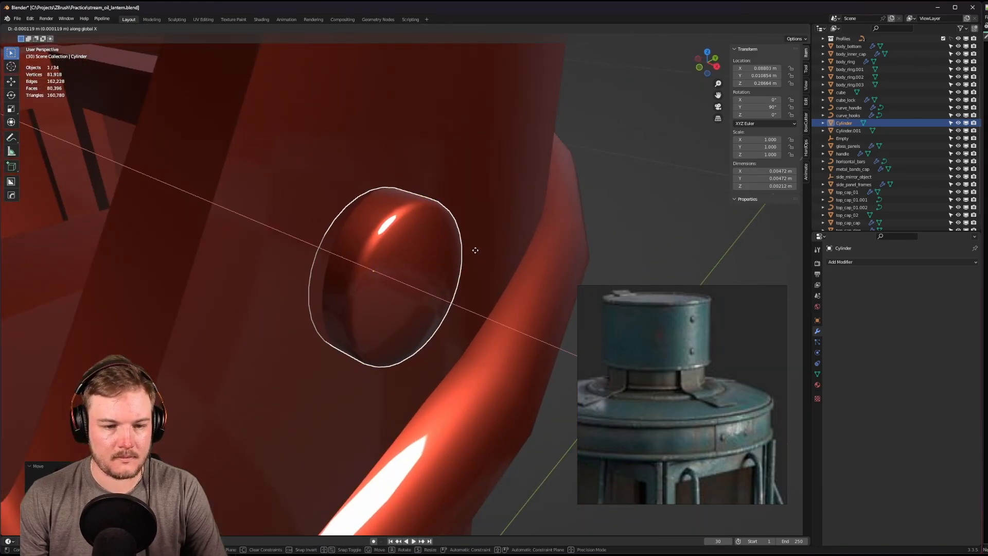
{"action": "key", "text": "Escape"}
{"action": "left_click", "coordinate": [421, 28]}
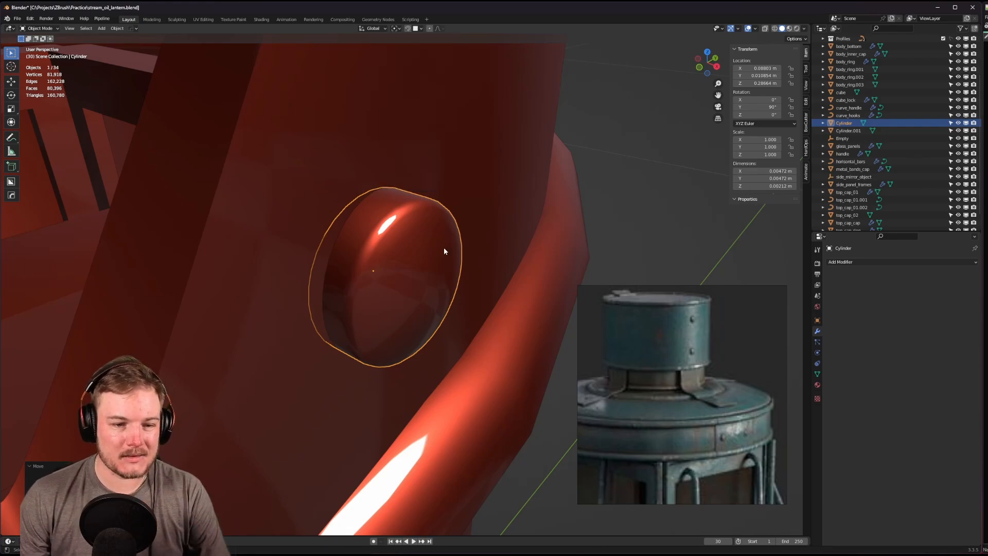
Select the face loop around the rivet's side in Edit Mode and snap the 3D cursor to the selection.
{"action": "middle_click_drag", "start_coordinate": [443, 256], "coordinate": [472, 249]}
{"action": "key", "text": "Tab"}
{"action": "left_click", "coordinate": [360, 251]}
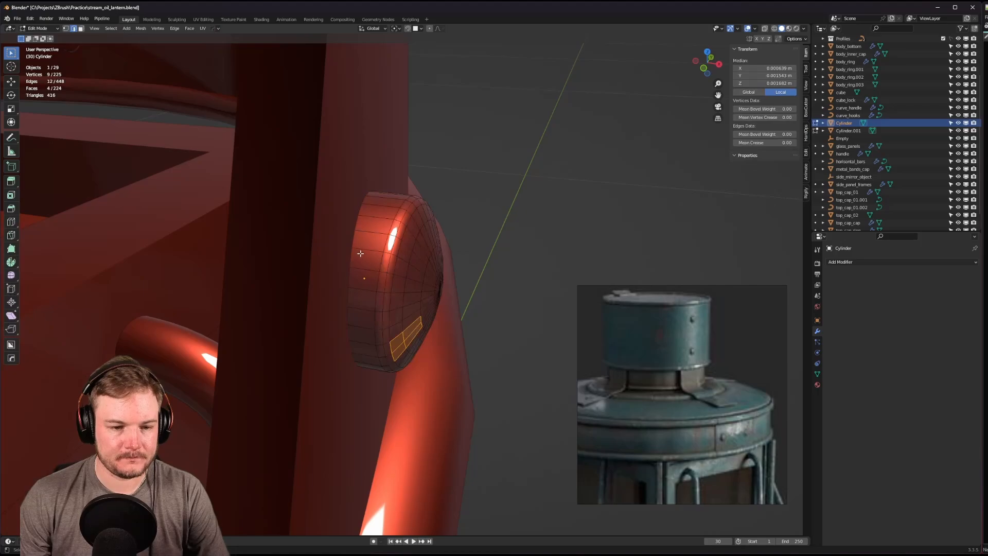
{"action": "key", "text": "Tab"}
{"action": "left_click", "coordinate": [378, 250]}
{"action": "left_click", "coordinate": [367, 235], "text": "alt"}
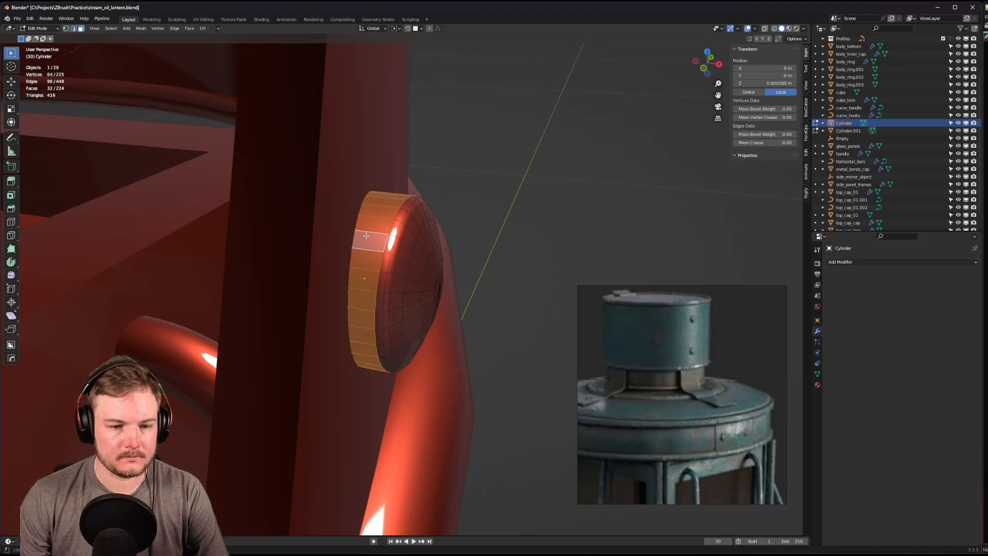
{"action": "key", "text": "shift+s"}
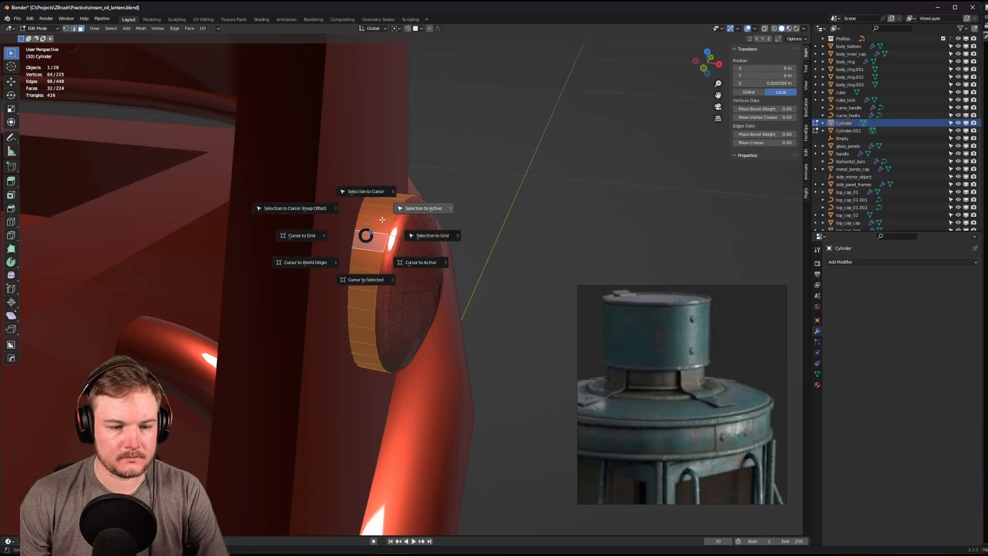
{"action": "key", "text": "Escape"}
{"action": "key", "text": "shift+s"}
{"action": "left_click", "coordinate": [380, 260]}
{"action": "left_click", "coordinate": [375, 257]}
Return the rivet to Object Mode and set its origin to the 3D cursor.
{"action": "key", "text": "Tab"}
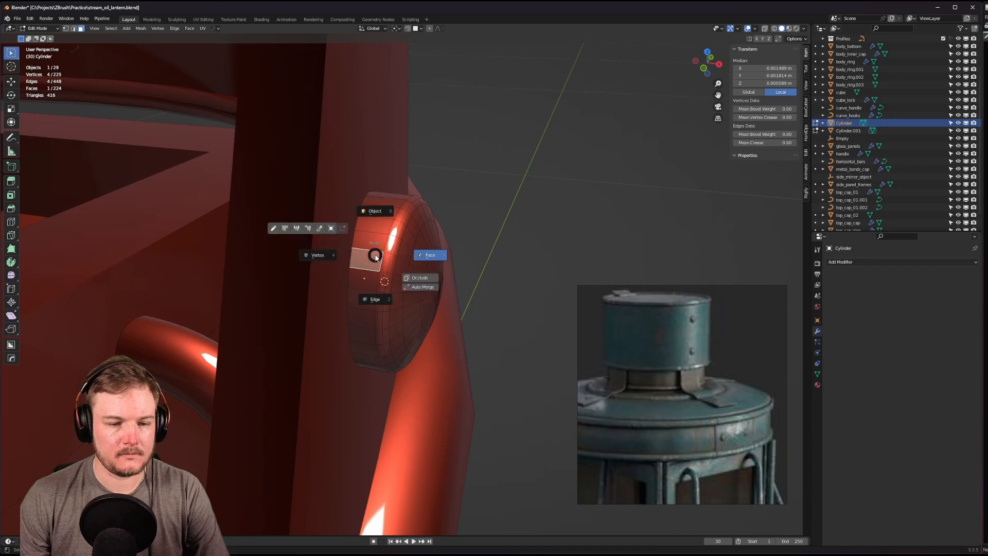
{"action": "left_click", "coordinate": [411, 250]}
{"action": "mouse_move", "coordinate": [442, 225]}
{"action": "middle_mouse_down"}
{"action": "mouse_move", "coordinate": [461, 221]}
{"action": "mouse_move", "coordinate": [441, 230]}
{"action": "middle_mouse_up"}
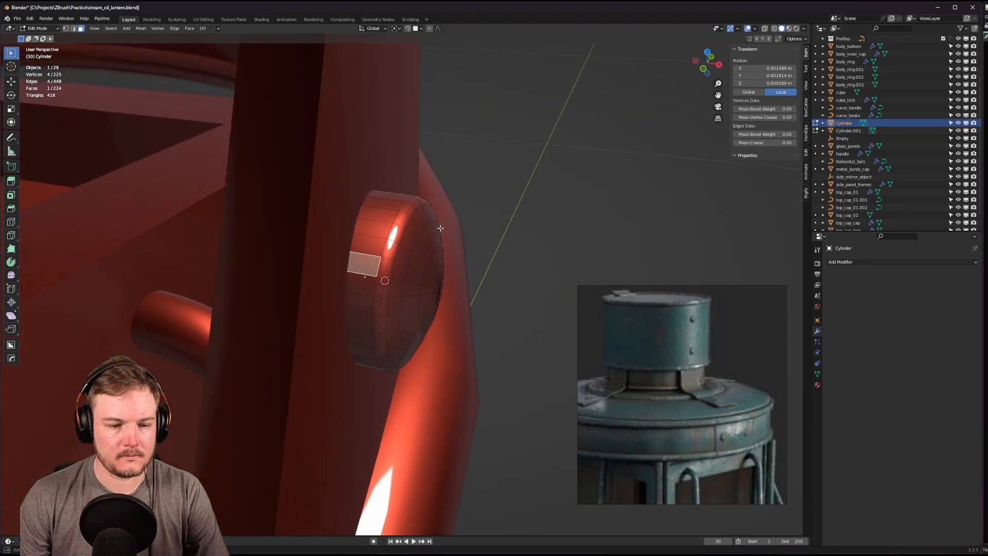
{"action": "key", "text": "Tab"}
{"action": "left_click", "coordinate": [438, 196]}
{"action": "key", "text": "q"}
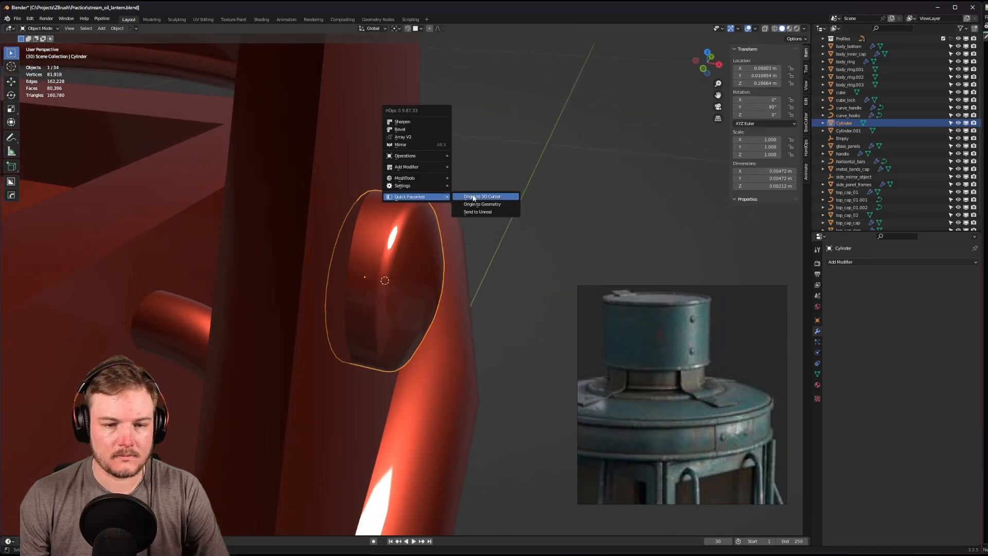
{"action": "left_click", "coordinate": [491, 206]}
Snap the rivet back onto the band beside the seam, aligned to the curved surface, at about Y 0.0113 m and Z 0.2878 m.
{"action": "scroll", "coordinate": [418, 207], "scroll_direction": "down", "scroll_amount": 7}
{"action": "middle_click_drag", "start_coordinate": [491, 210], "coordinate": [417, 236]}
{"action": "key", "text": "g"}
{"action": "left_click", "coordinate": [409, 273]}
Duplicate the band rivet and snap the copy farther around the band, at about Y 0.034 m and Z 0.288 m.
{"action": "scroll", "coordinate": [412, 240], "scroll_direction": "down", "scroll_amount": 6}
{"action": "key", "text": "shift+d"}
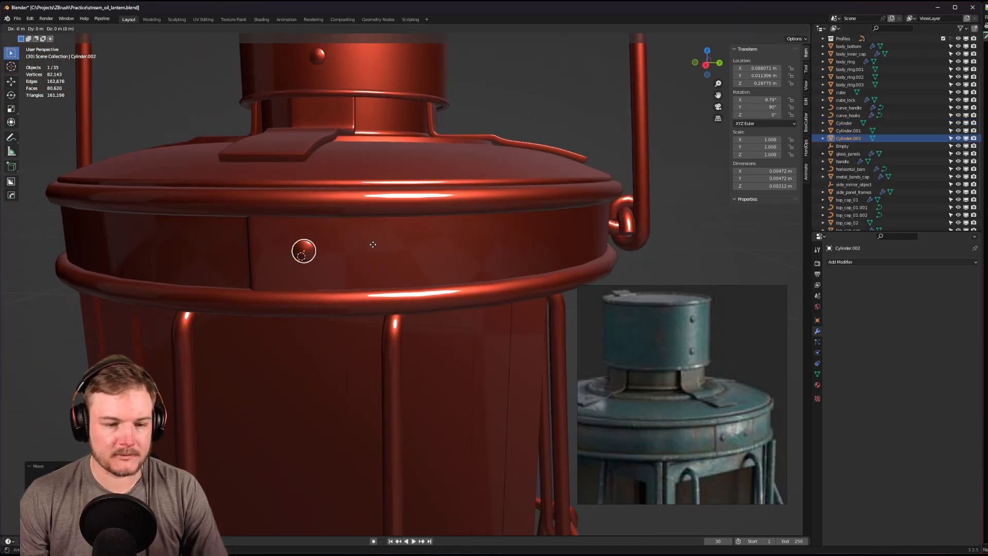
{"action": "left_click", "coordinate": [418, 248]}
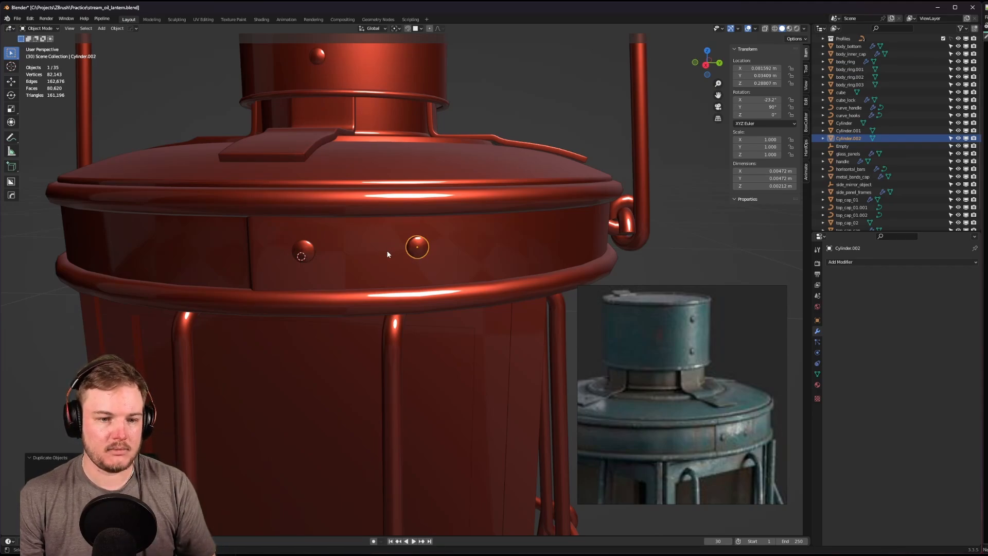
{"action": "middle_click_drag", "start_coordinate": [384, 248], "coordinate": [403, 237]}
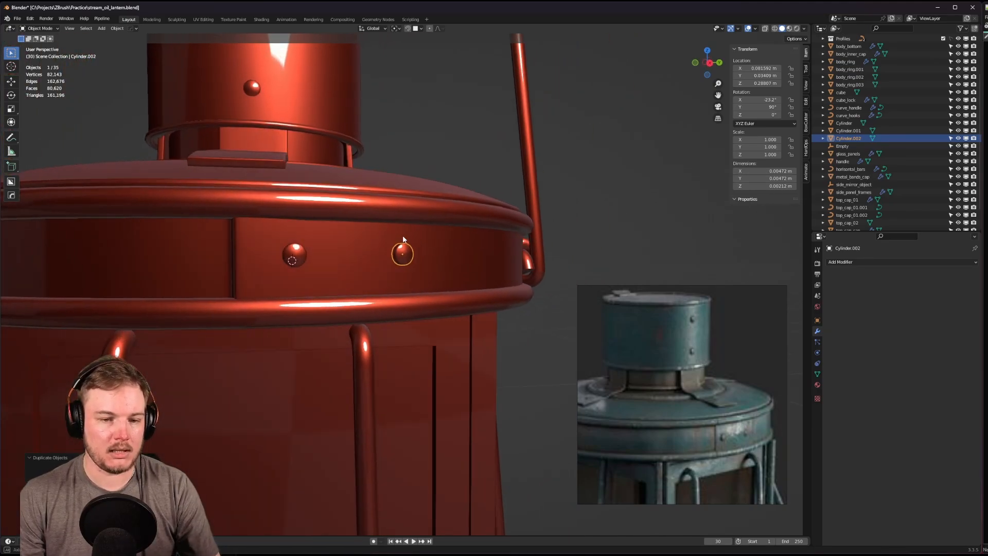
Select both band rivets and lower them along Z by about 0.0005 m.
{"action": "left_click", "coordinate": [289, 260], "text": "shift"}
{"action": "key", "text": "z"}
{"action": "key", "text": "Escape"}
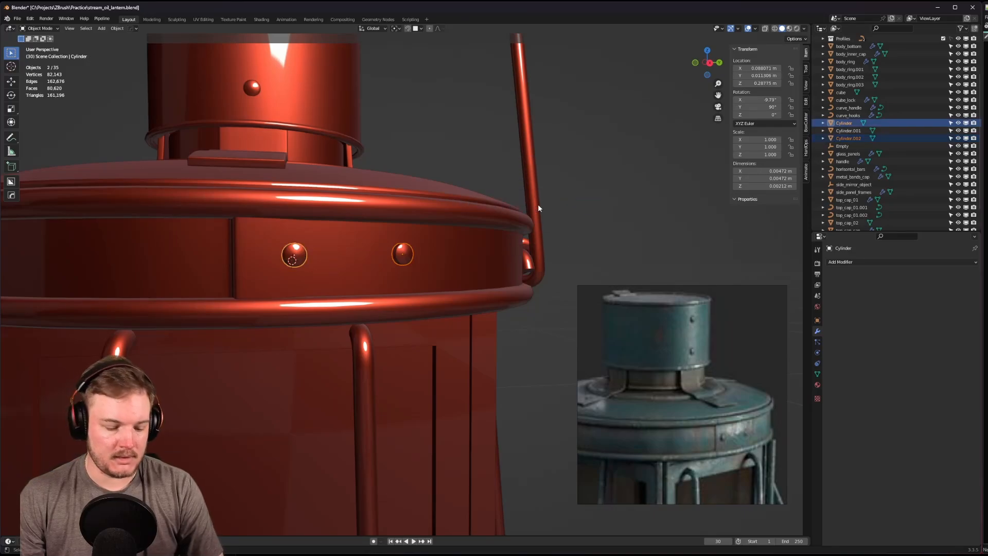
{"action": "key", "text": "g"}
{"action": "key", "text": "z"}
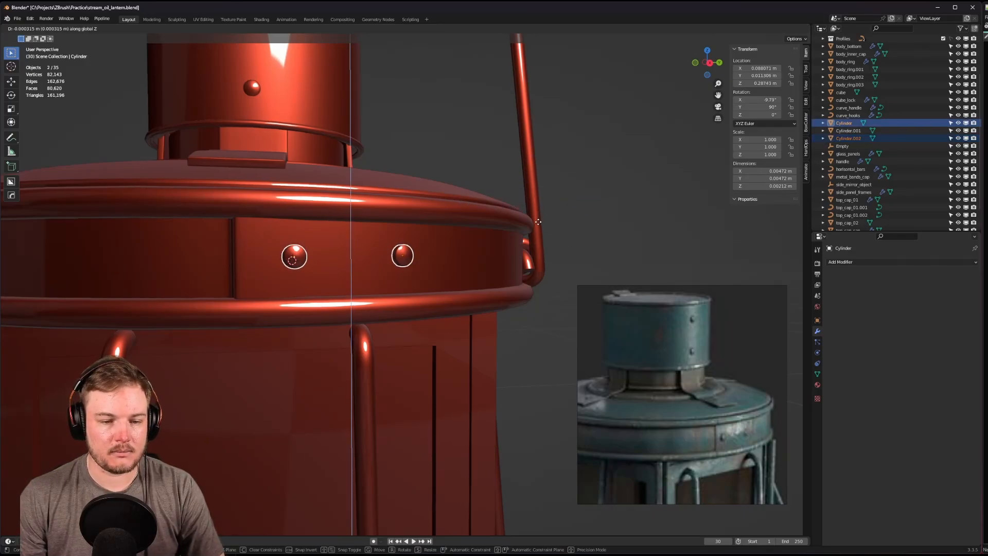
{"action": "left_click", "coordinate": [536, 229]}
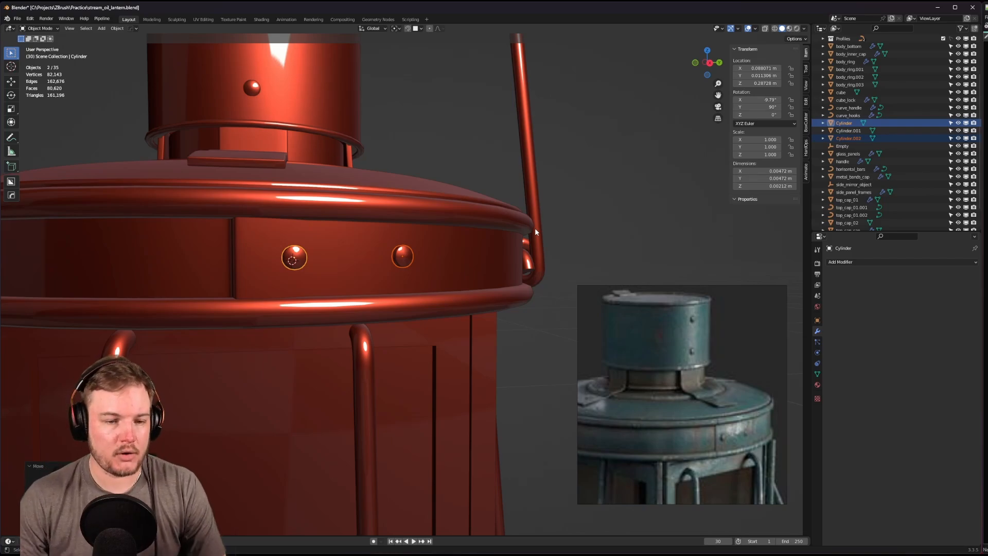
Deselect the rivets and reset the 3D cursor to the world origin.
{"action": "scroll", "coordinate": [535, 227], "scroll_direction": "down", "scroll_amount": 4}
{"action": "middle_click_drag", "start_coordinate": [518, 235], "coordinate": [441, 216]}
{"action": "left_click", "coordinate": [701, 224]}
{"action": "scroll", "coordinate": [669, 225], "scroll_direction": "down", "scroll_amount": 5}
{"action": "middle_click_drag", "start_coordinate": [510, 226], "coordinate": [573, 231]}
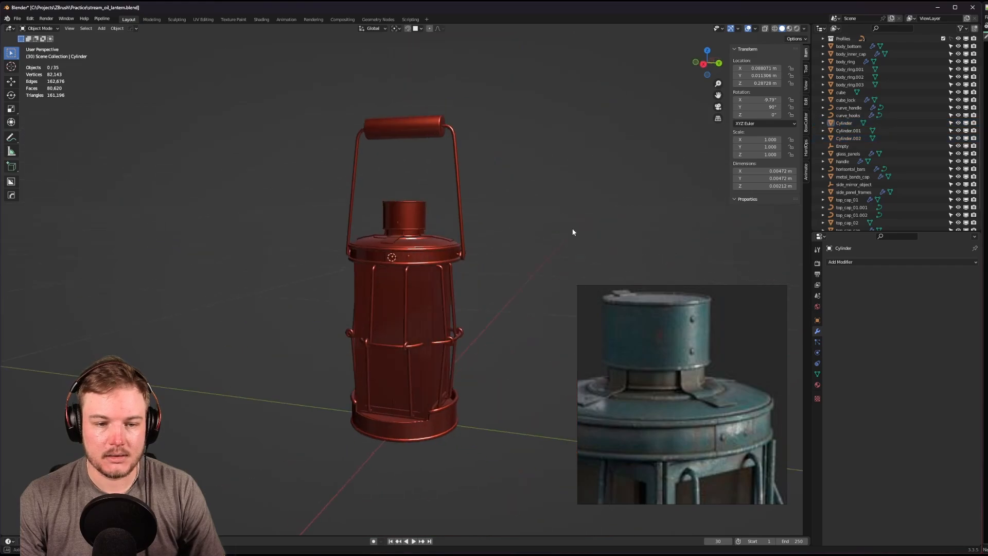
{"action": "scroll", "coordinate": [561, 235], "scroll_direction": "up", "scroll_amount": 1}
{"action": "middle_click_drag", "start_coordinate": [479, 238], "coordinate": [520, 249]}
{"action": "scroll", "coordinate": [520, 250], "scroll_direction": "down", "scroll_amount": 1}
{"action": "key", "text": "shift+s"}
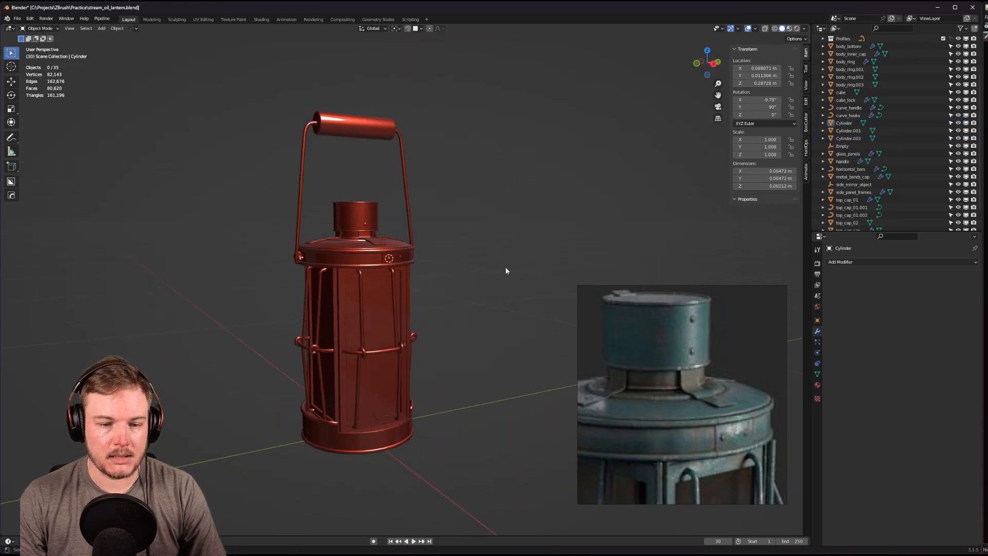
{"action": "key", "text": "shift+s"}
{"action": "left_click", "coordinate": [486, 289]}
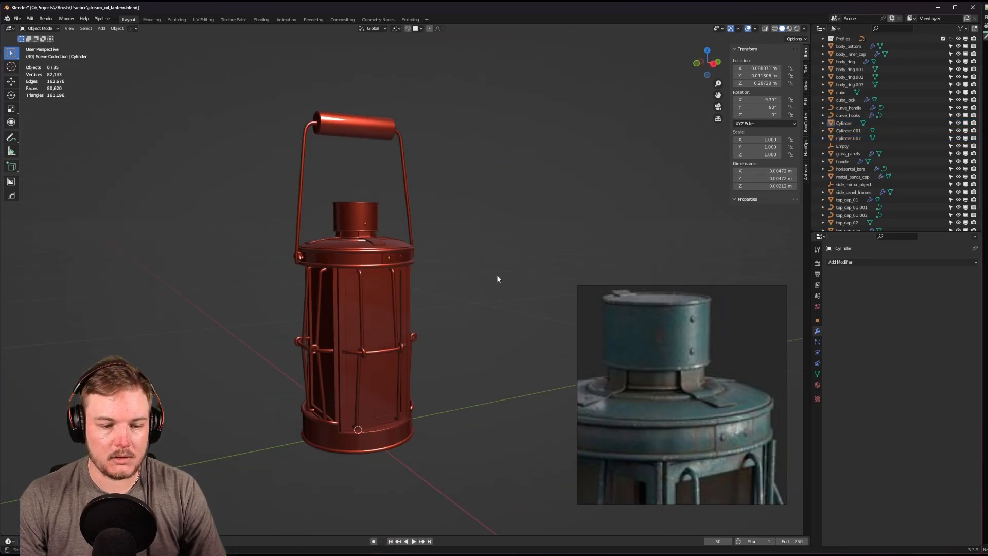
Examine the base ring and chimney details in the reference images and compare them with the lantern model.
{"action": "middle_click_drag", "start_coordinate": [496, 275], "coordinate": [533, 286]}
{"action": "scroll", "coordinate": [438, 273], "scroll_direction": "up", "scroll_amount": 3}
{"action": "scroll", "coordinate": [646, 350], "scroll_direction": "down", "scroll_amount": 2}
{"action": "scroll", "coordinate": [647, 355], "scroll_direction": "down", "scroll_amount": 4}
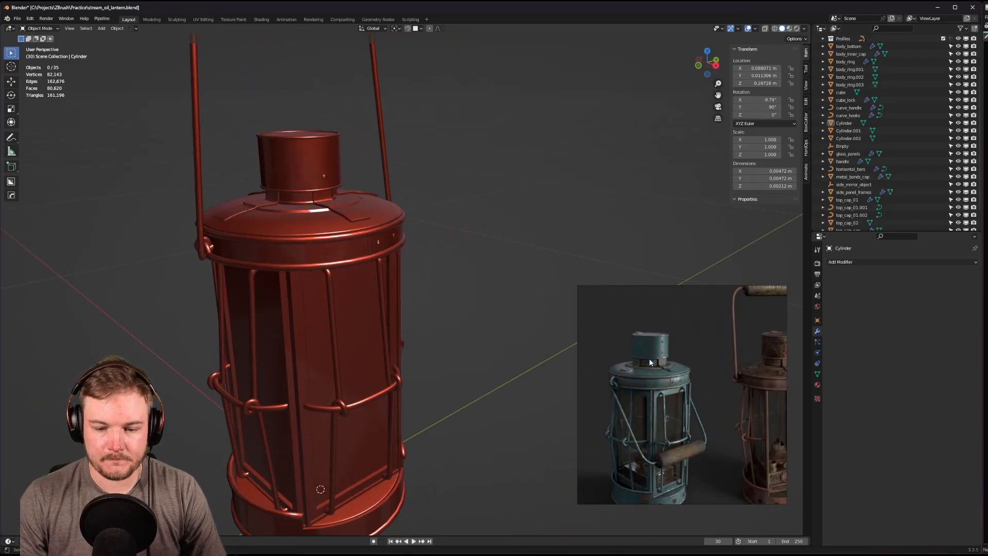
{"action": "middle_click_drag", "start_coordinate": [650, 416], "coordinate": [658, 361]}
{"action": "scroll", "coordinate": [671, 358], "scroll_direction": "up", "scroll_amount": 4}
{"action": "middle_click_drag", "start_coordinate": [684, 422], "coordinate": [685, 352]}
{"action": "scroll", "coordinate": [683, 357], "scroll_direction": "up", "scroll_amount": 2}
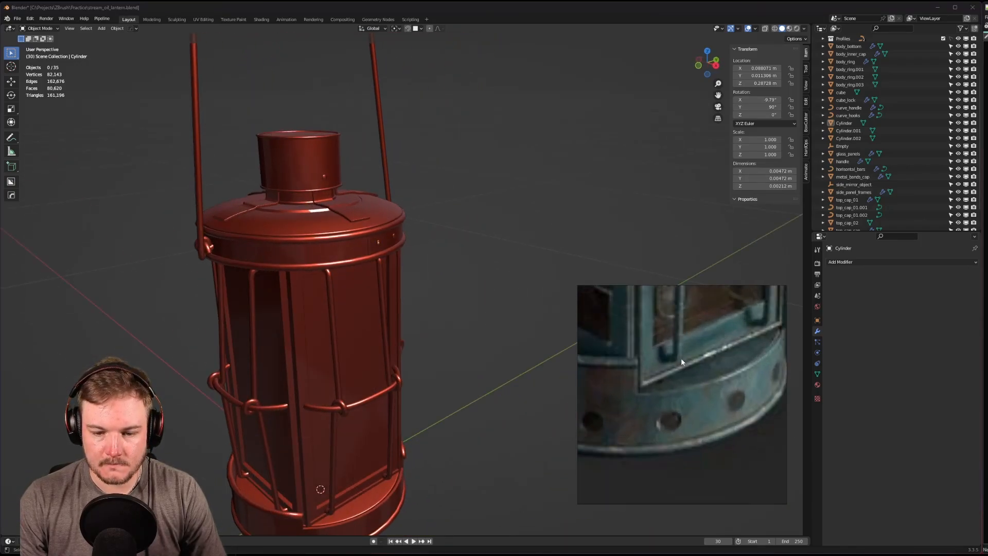
{"action": "middle_click_drag", "start_coordinate": [362, 215], "coordinate": [431, 181]}
{"action": "scroll", "coordinate": [463, 206], "scroll_direction": "down", "scroll_amount": 3}
{"action": "scroll", "coordinate": [669, 381], "scroll_direction": "down", "scroll_amount": 3}
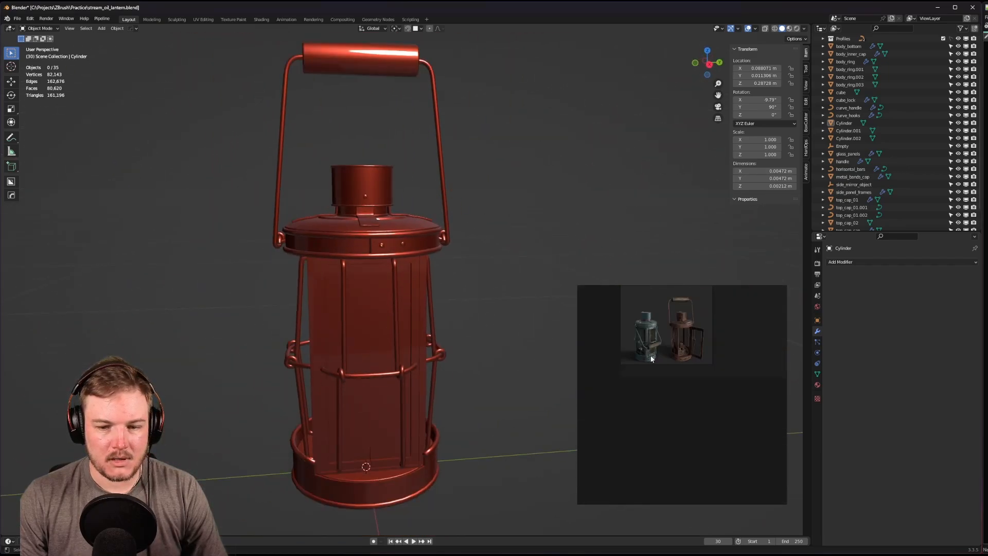
{"action": "scroll", "coordinate": [648, 340], "scroll_direction": "up", "scroll_amount": 5}
{"action": "scroll", "coordinate": [648, 340], "scroll_direction": "up", "scroll_amount": 4}
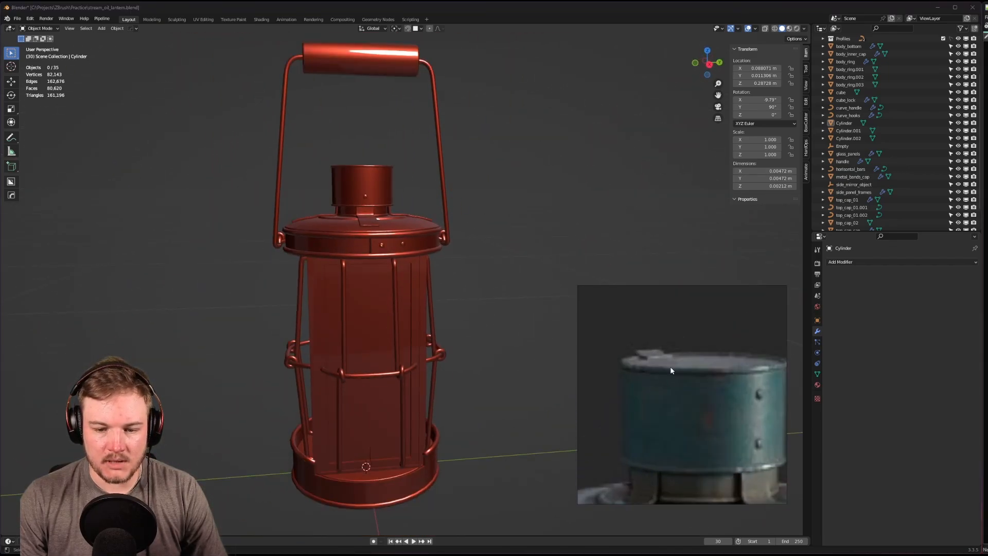
{"action": "middle_click_drag", "start_coordinate": [572, 281], "coordinate": [496, 223]}
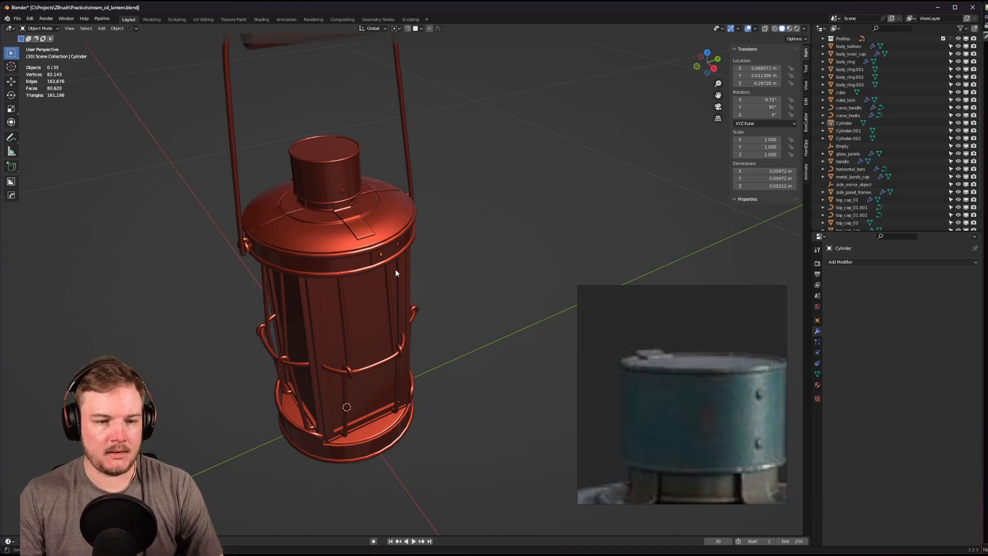
Examine the lantern model from several sides and compare its chimney and overall shape with the reference images.
{"action": "middle_click_drag", "start_coordinate": [376, 290], "coordinate": [542, 284]}
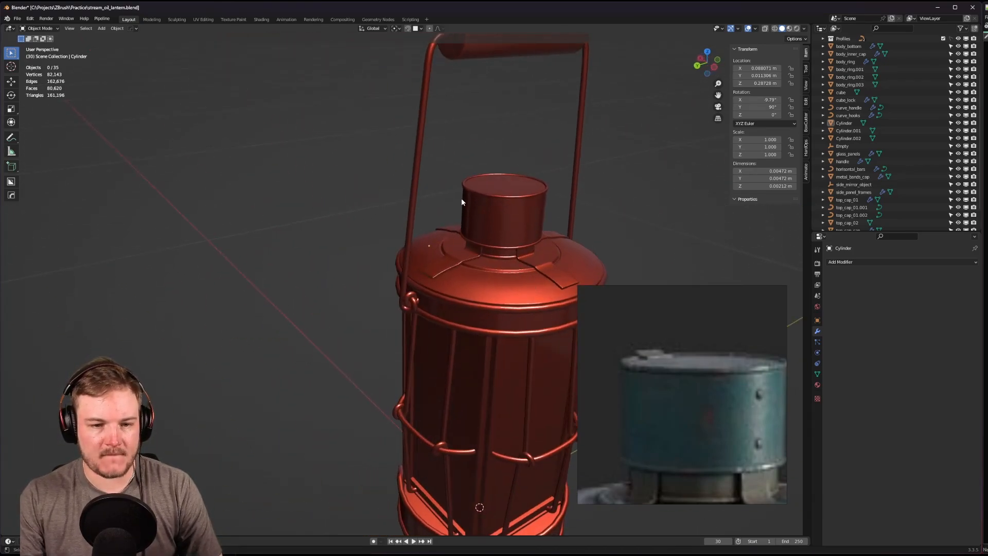
{"action": "scroll", "coordinate": [452, 199], "scroll_direction": "down", "scroll_amount": 1}
{"action": "scroll", "coordinate": [431, 167], "scroll_direction": "down", "scroll_amount": 4}
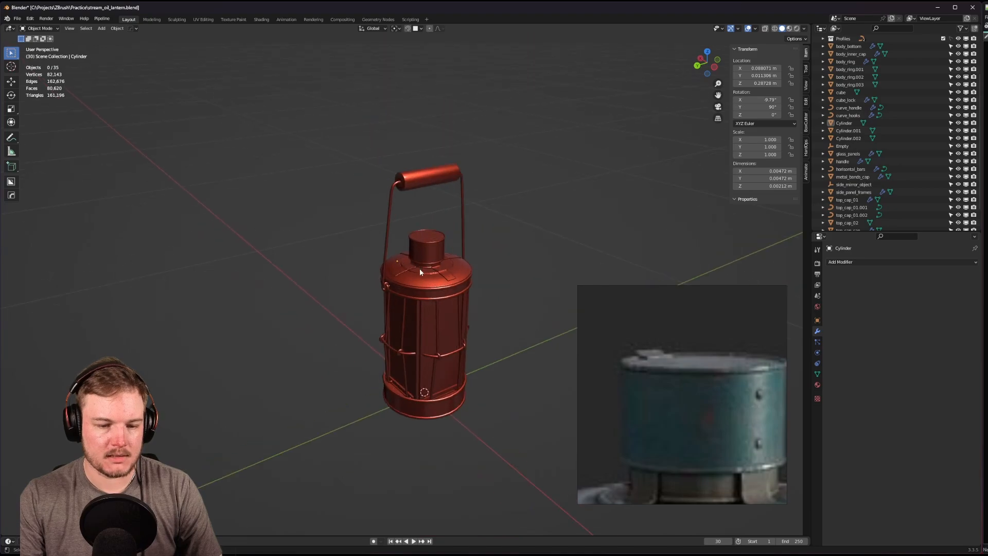
{"action": "middle_click_drag", "start_coordinate": [420, 271], "coordinate": [441, 284]}
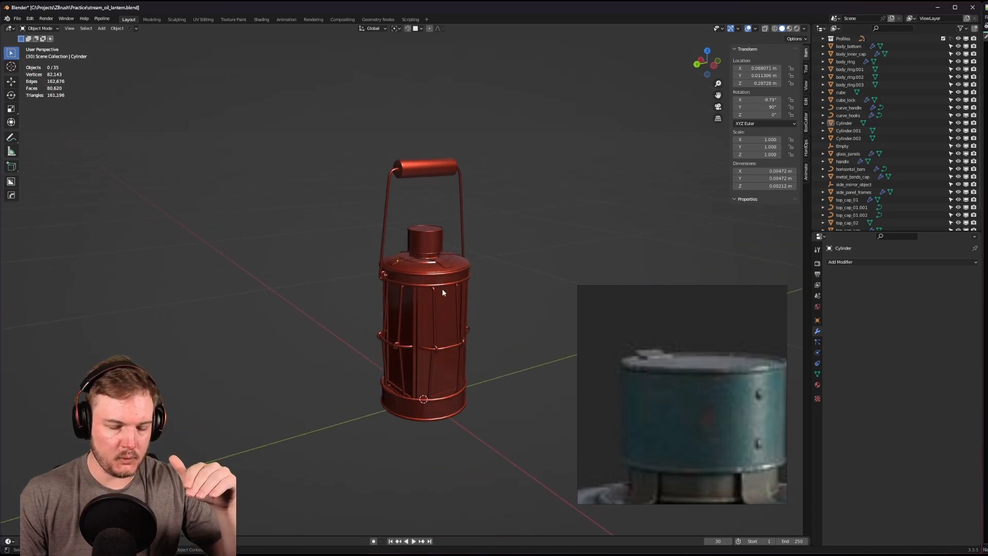
{"action": "middle_click_drag", "start_coordinate": [443, 292], "coordinate": [524, 295]}
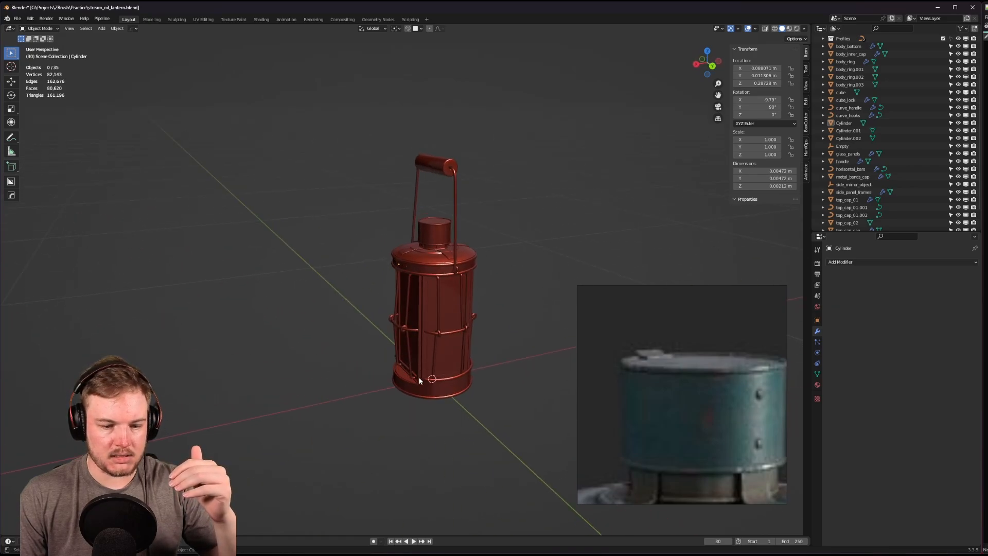
{"action": "middle_click_drag", "start_coordinate": [385, 356], "coordinate": [406, 319]}
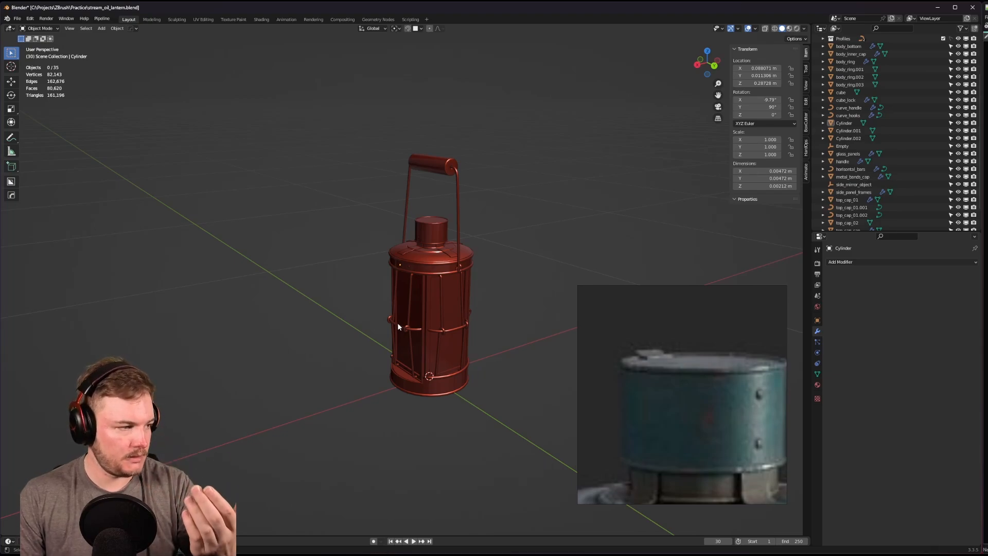
{"action": "middle_click_drag", "start_coordinate": [397, 328], "coordinate": [394, 326]}
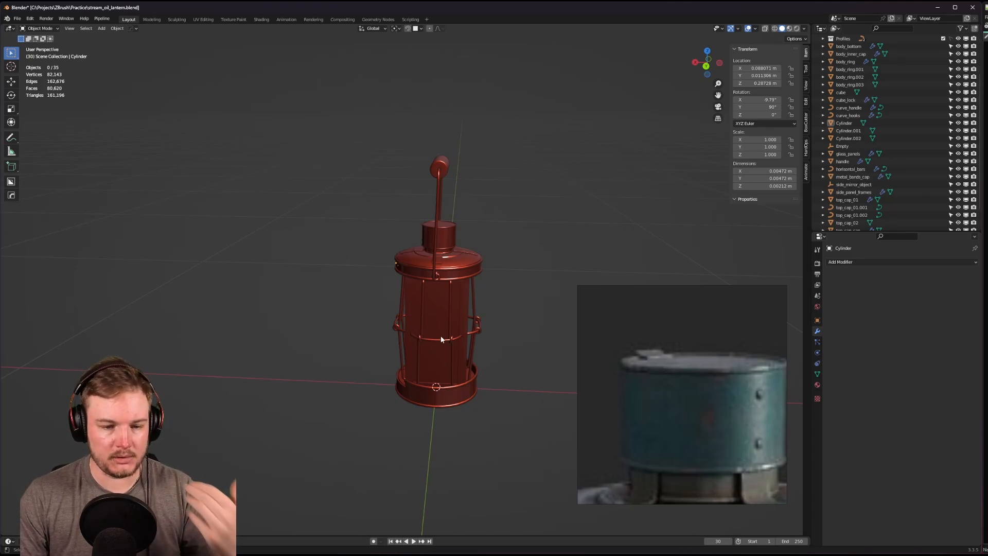
{"action": "middle_click_drag", "start_coordinate": [440, 336], "coordinate": [389, 333]}
{"action": "scroll", "coordinate": [411, 294], "scroll_direction": "up", "scroll_amount": 1}
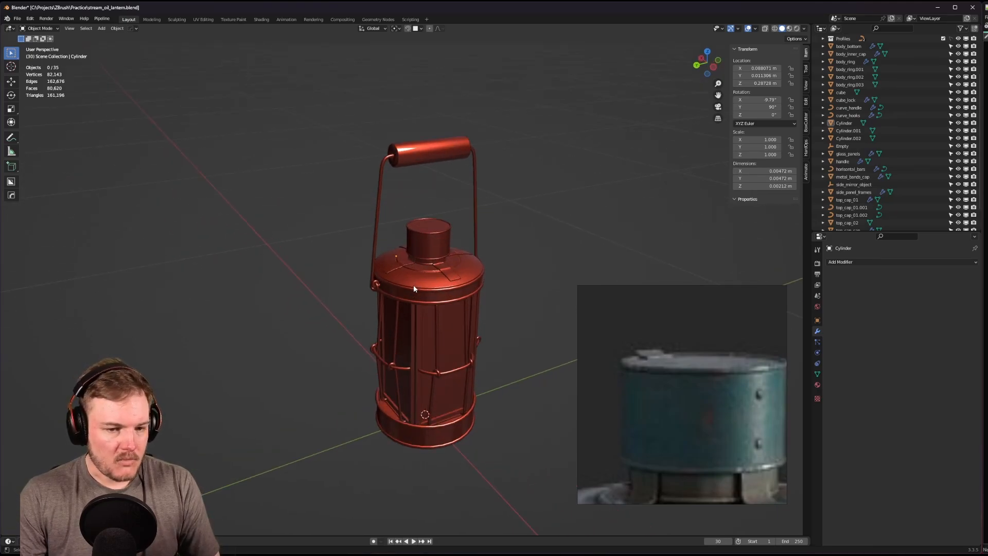
{"action": "scroll", "coordinate": [642, 365], "scroll_direction": "up", "scroll_amount": 1}
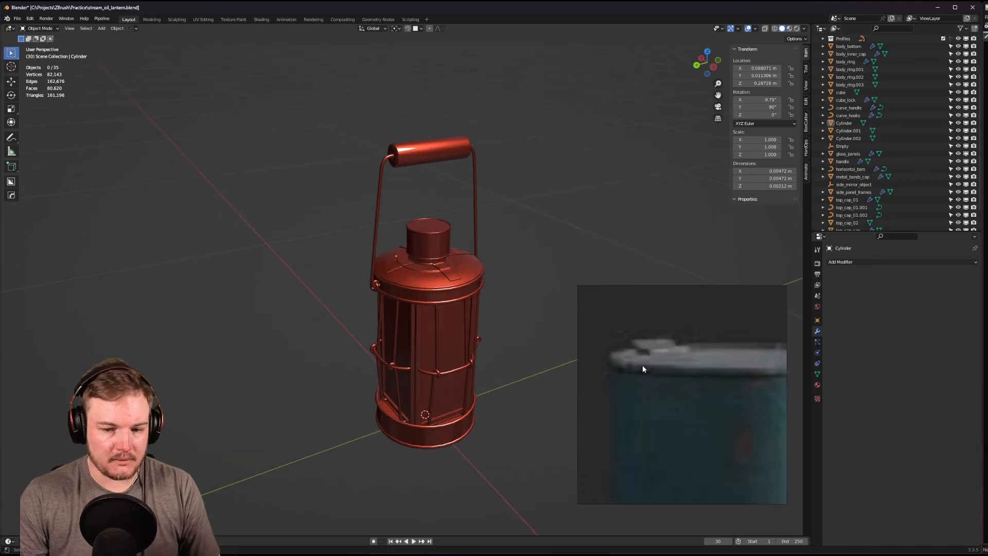
{"action": "scroll", "coordinate": [663, 354], "scroll_direction": "down", "scroll_amount": 2}
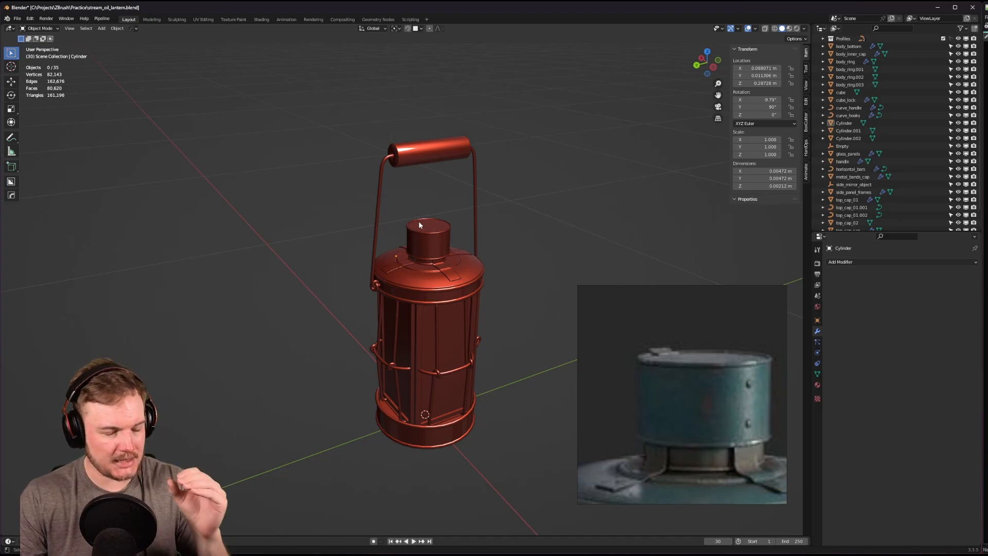
{"action": "middle_click_drag", "start_coordinate": [420, 222], "coordinate": [426, 226]}
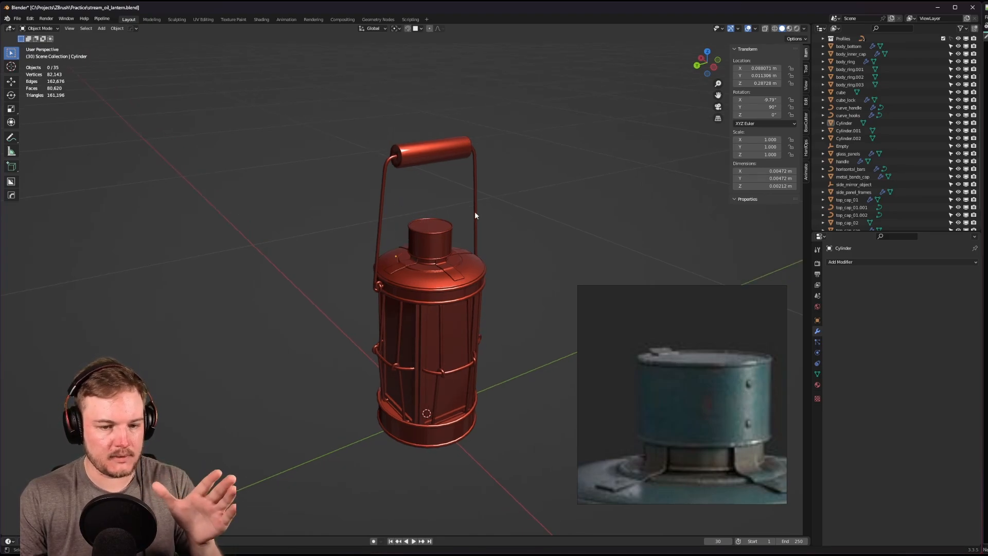
{"action": "scroll", "coordinate": [455, 254], "scroll_direction": "up", "scroll_amount": 3}
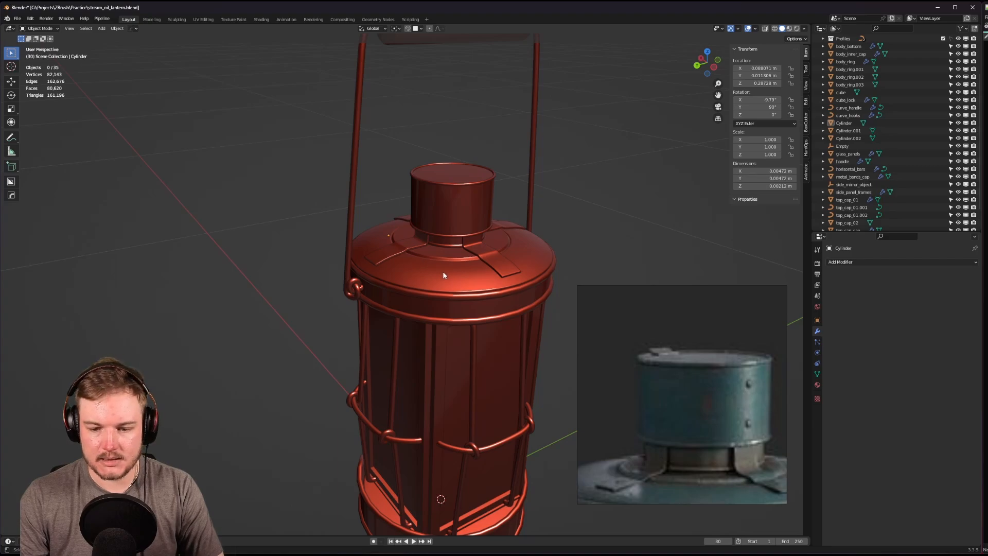
{"action": "scroll", "coordinate": [650, 348], "scroll_direction": "down", "scroll_amount": 3}
{"action": "scroll", "coordinate": [650, 350], "scroll_direction": "down", "scroll_amount": 3}
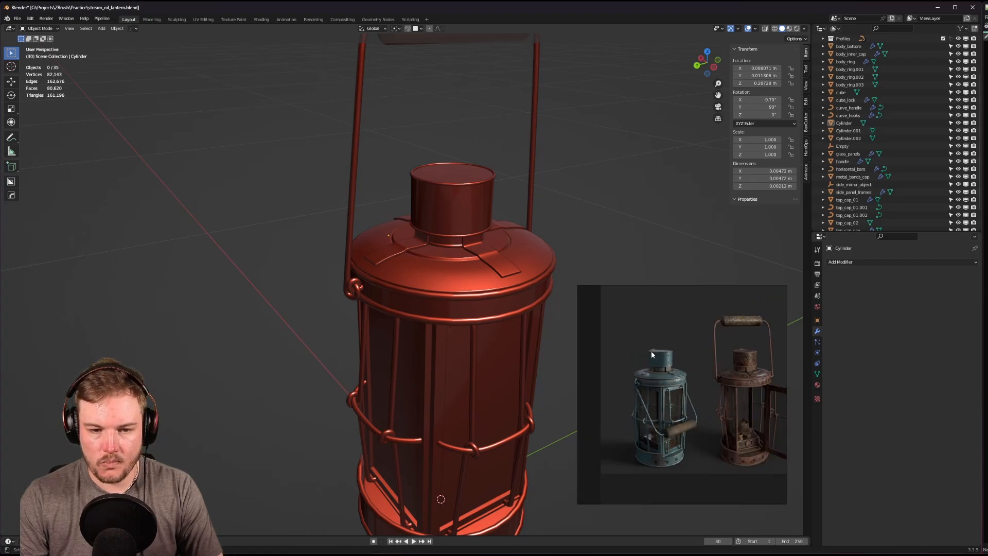
Duplicate the lower chimney rivet and move the copy straight up along Z by about 0.022 m, near the chimney's upper rim.
{"action": "middle_click_drag", "start_coordinate": [407, 265], "coordinate": [545, 268]}
{"action": "middle_click_drag", "start_coordinate": [489, 237], "coordinate": [402, 300], "text": "shift"}
{"action": "scroll", "coordinate": [462, 332], "scroll_direction": "up", "scroll_amount": 4}
{"action": "left_click", "coordinate": [451, 425]}
{"action": "left_click", "coordinate": [395, 299]}
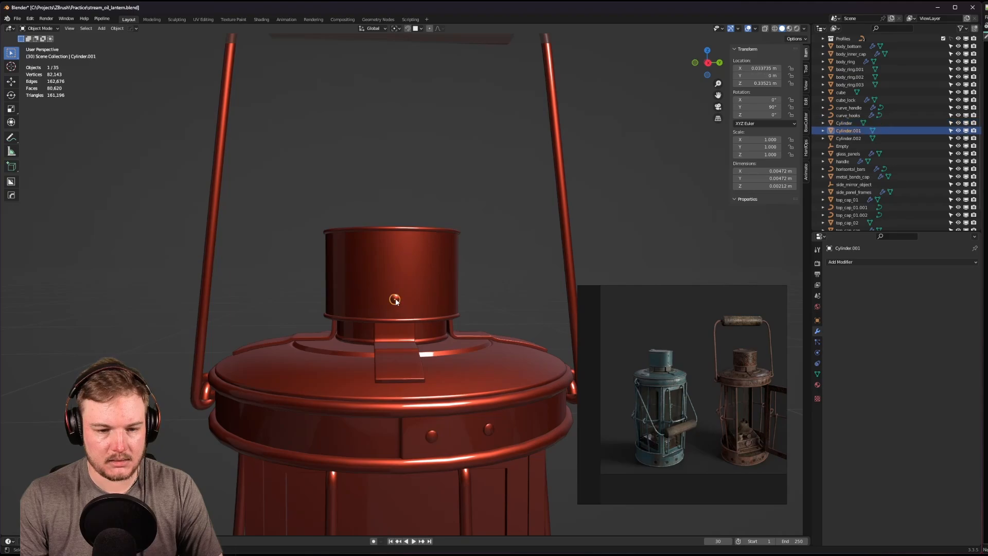
{"action": "key", "text": "shift+d"}
{"action": "right_click", "coordinate": [399, 276]}
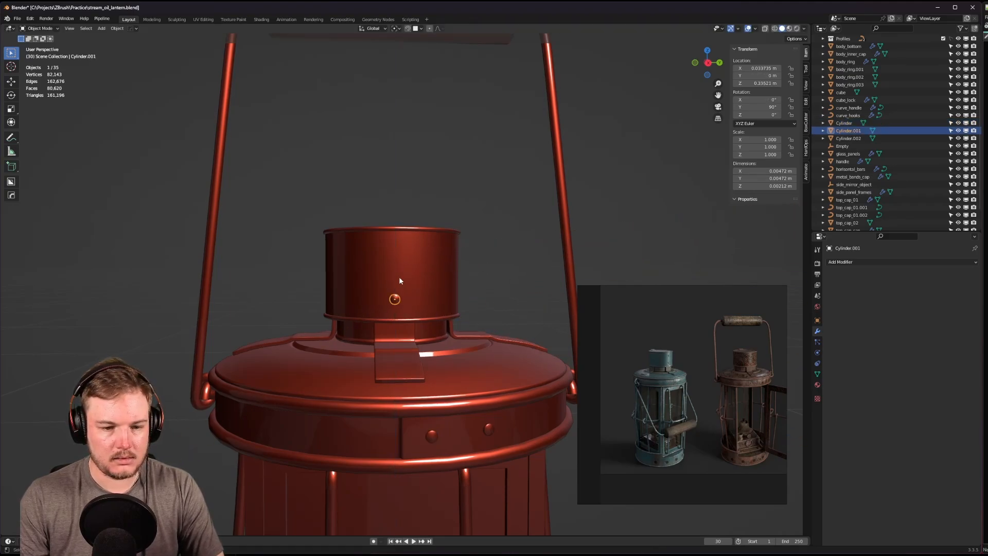
{"action": "key", "text": "g"}
{"action": "key", "text": "z"}
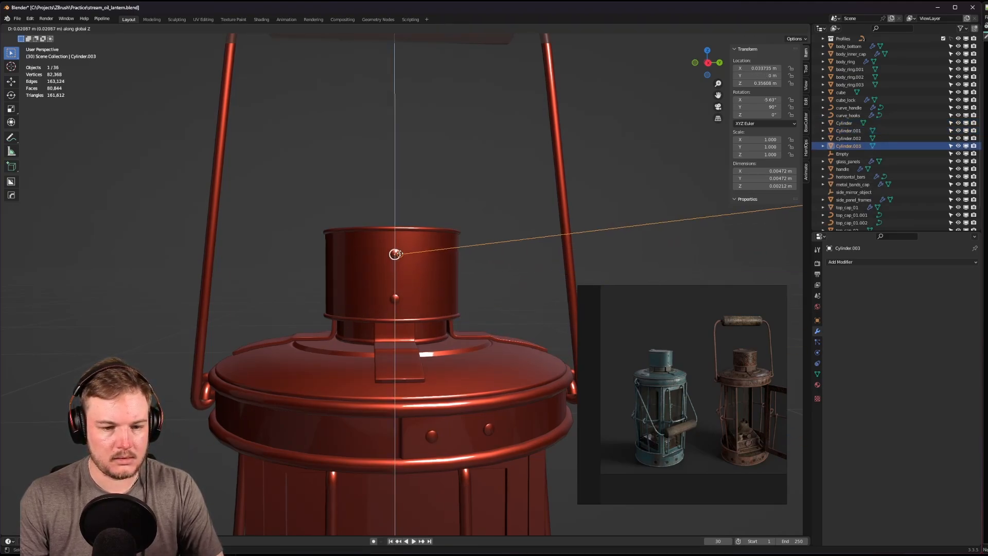
{"action": "left_click", "coordinate": [396, 251]}
{"action": "middle_click_drag", "start_coordinate": [415, 257], "coordinate": [311, 301]}
{"action": "left_click", "coordinate": [372, 300], "text": "shift"}
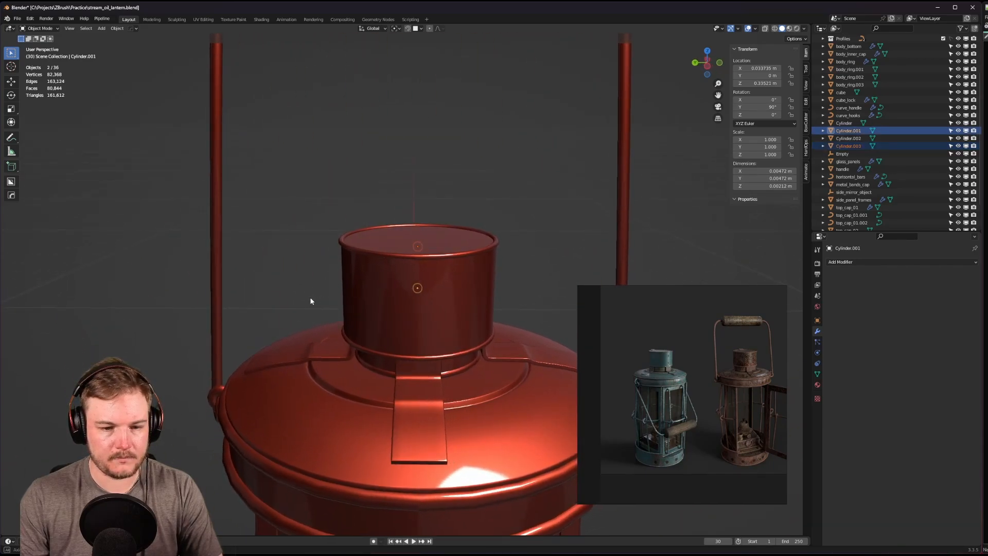
{"action": "key", "text": "shift+d"}
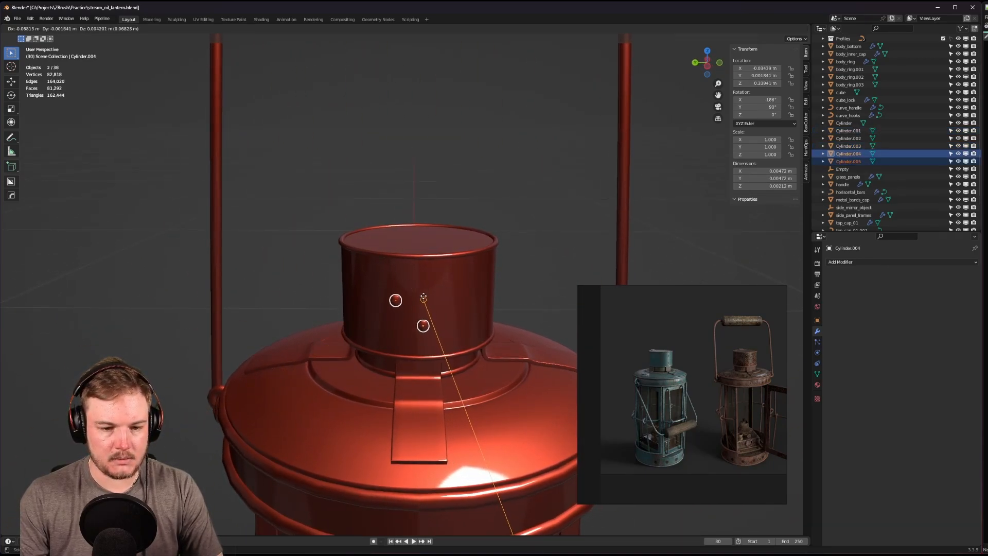
{"action": "right_click", "coordinate": [423, 296]}
{"action": "mouse_move", "coordinate": [420, 258]}
{"action": "middle_mouse_down"}
{"action": "mouse_move", "coordinate": [563, 283]}
{"action": "mouse_move", "coordinate": [396, 259]}
{"action": "mouse_move", "coordinate": [420, 264]}
{"action": "middle_mouse_up"}
{"action": "key", "text": "ctrl+z"}
{"action": "key", "text": "ctrl+z"}
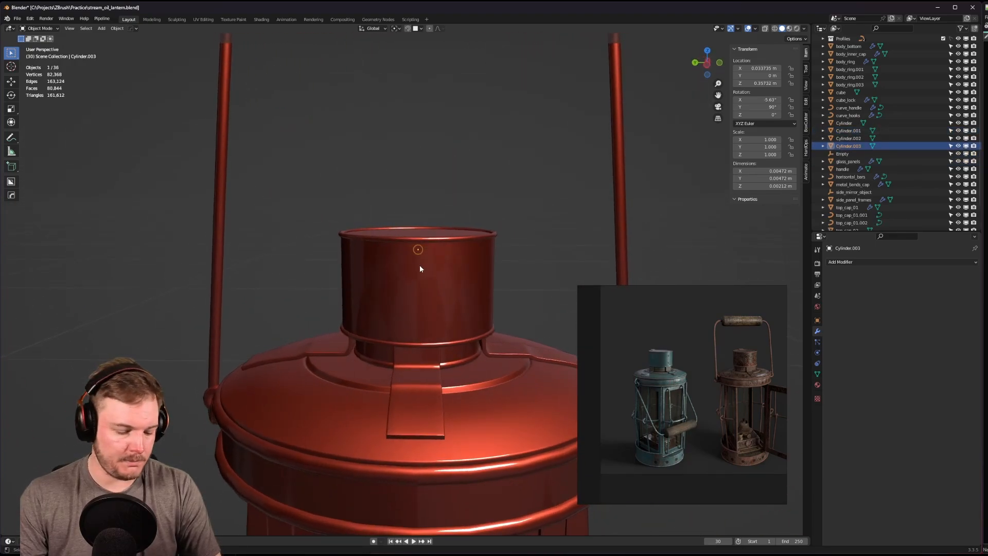
Duplicate the upper chimney rivet onto the chimney's opposite side at about Z 0.358 m, and copy it about 0.022 m down along Z.
{"action": "key", "text": "shift+d"}
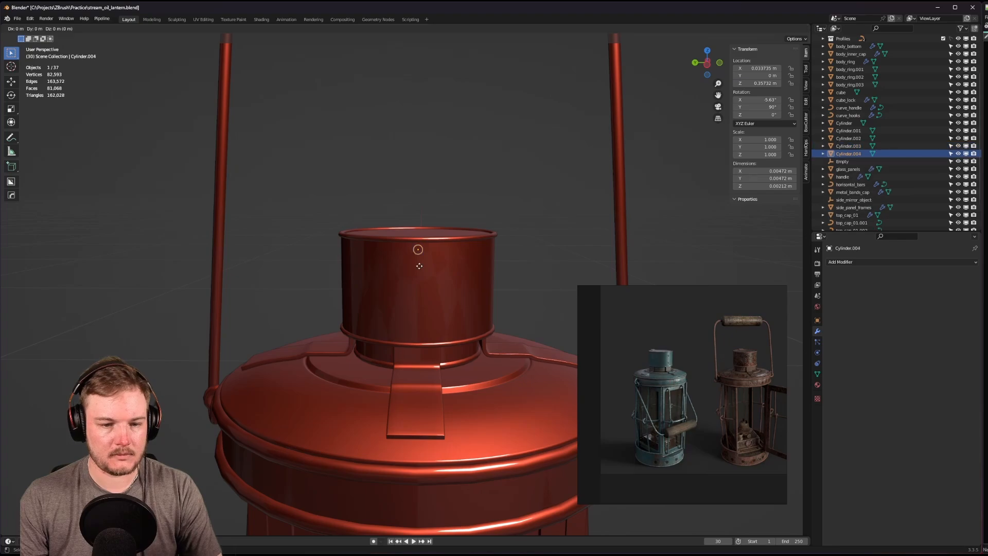
{"action": "key", "text": "r"}
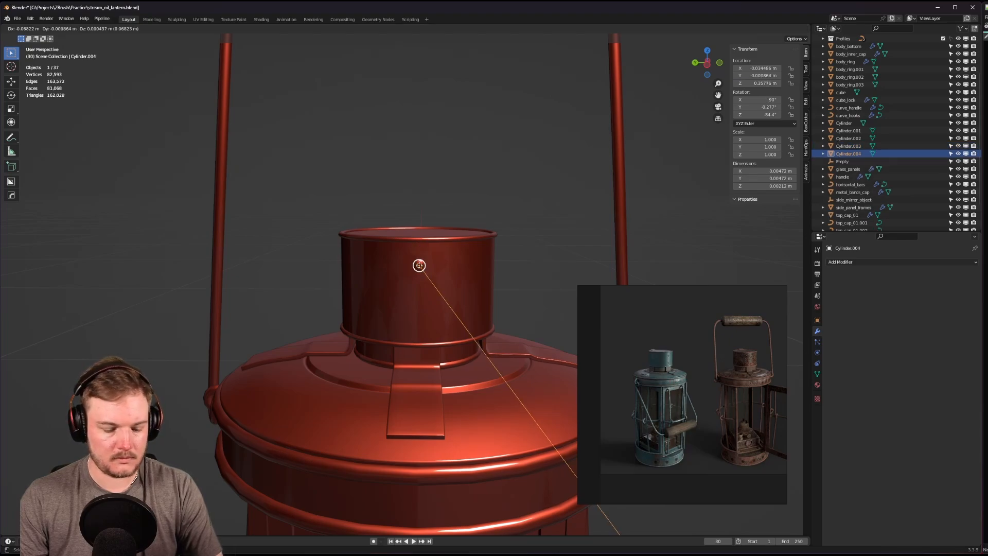
{"action": "left_click", "coordinate": [420, 266]}
{"action": "key", "text": "shift+d"}
{"action": "key", "text": "z"}
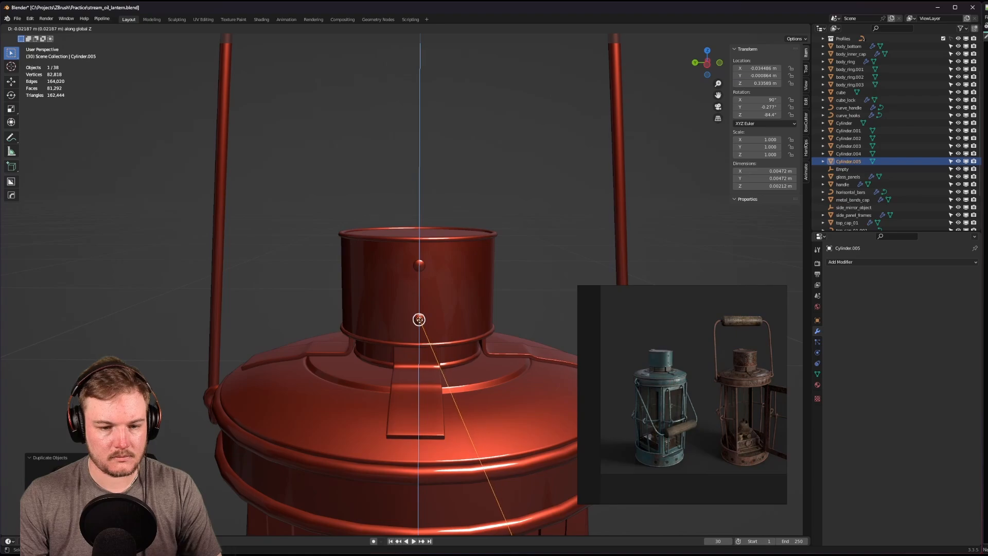
{"action": "left_click", "coordinate": [419, 316]}
Examine the rivets on both sides of the chimney and the lantern as a whole.
{"action": "scroll", "coordinate": [421, 324], "scroll_direction": "down", "scroll_amount": 5}
{"action": "middle_click_drag", "start_coordinate": [422, 324], "coordinate": [437, 327]}
{"action": "key", "text": "Tab"}
{"action": "left_click", "coordinate": [476, 324]}
{"action": "left_click", "coordinate": [504, 276]}
{"action": "mouse_move", "coordinate": [503, 276]}
{"action": "middle_mouse_down"}
{"action": "mouse_move", "coordinate": [507, 286]}
{"action": "mouse_move", "coordinate": [615, 290]}
{"action": "mouse_move", "coordinate": [665, 280]}
{"action": "mouse_move", "coordinate": [581, 258]}
{"action": "mouse_move", "coordinate": [690, 269]}
{"action": "mouse_move", "coordinate": [485, 276]}
{"action": "mouse_move", "coordinate": [416, 324]}
{"action": "middle_mouse_up"}
{"action": "key", "text": "Tab"}
{"action": "left_click", "coordinate": [510, 260]}
{"action": "scroll", "coordinate": [417, 324], "scroll_direction": "up", "scroll_amount": 3}
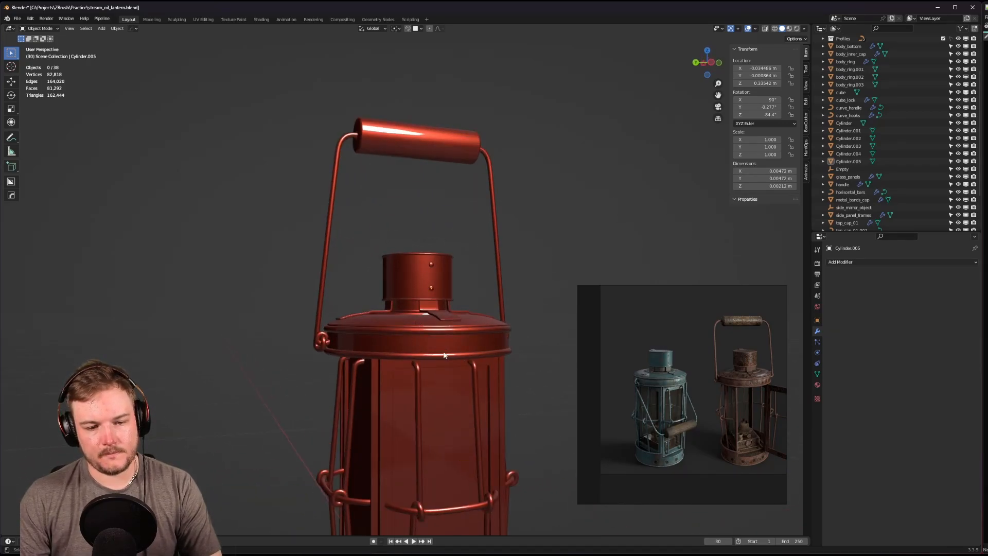
{"action": "scroll", "coordinate": [443, 340], "scroll_direction": "up", "scroll_amount": 2}
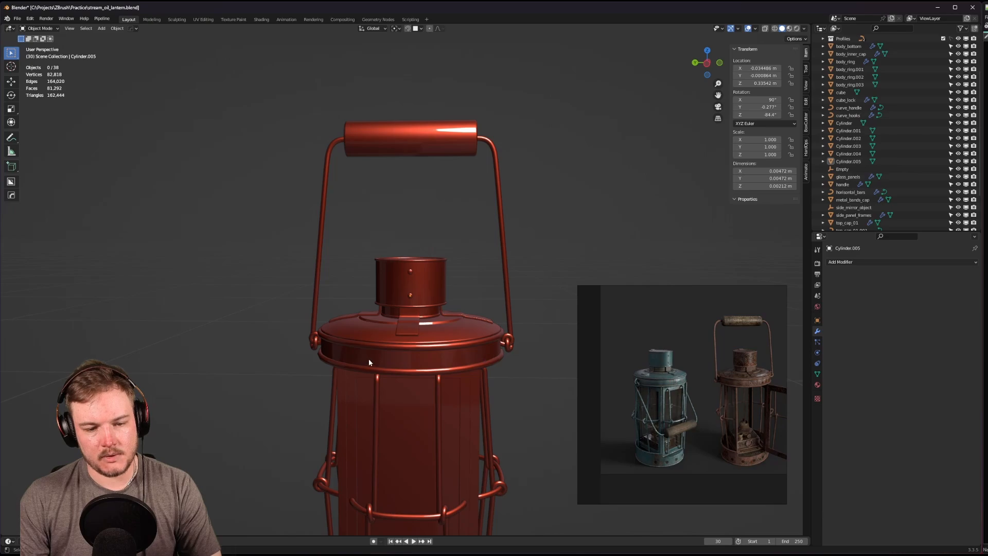
{"action": "middle_click_drag", "start_coordinate": [369, 359], "coordinate": [370, 337]}
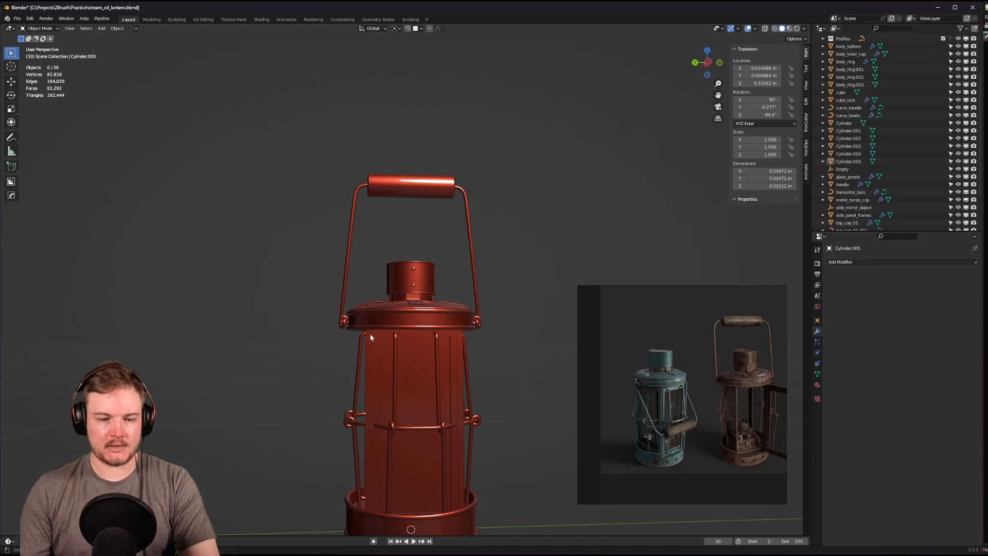
{"action": "middle_click_drag", "start_coordinate": [370, 333], "coordinate": [418, 381]}
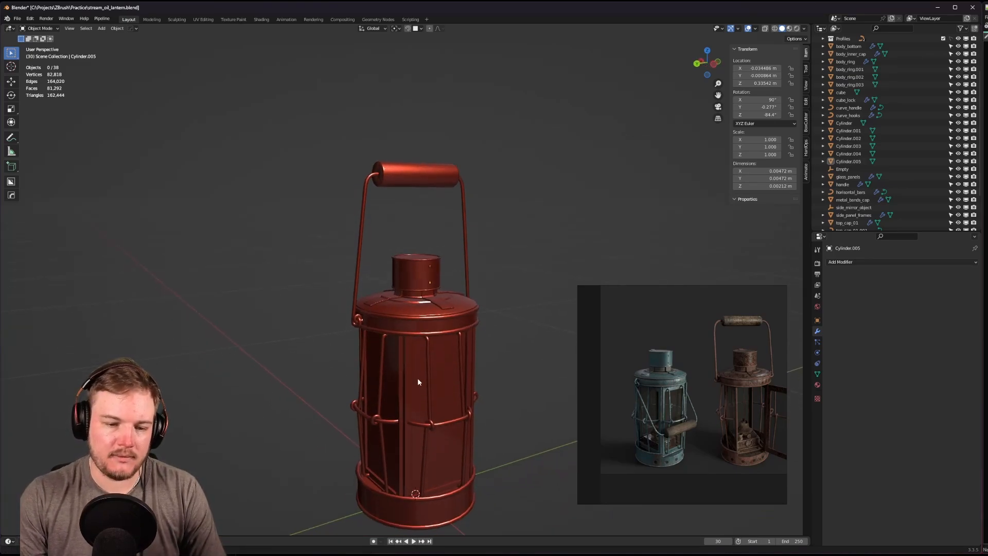
{"action": "scroll", "coordinate": [419, 381], "scroll_direction": "down", "scroll_amount": 2}
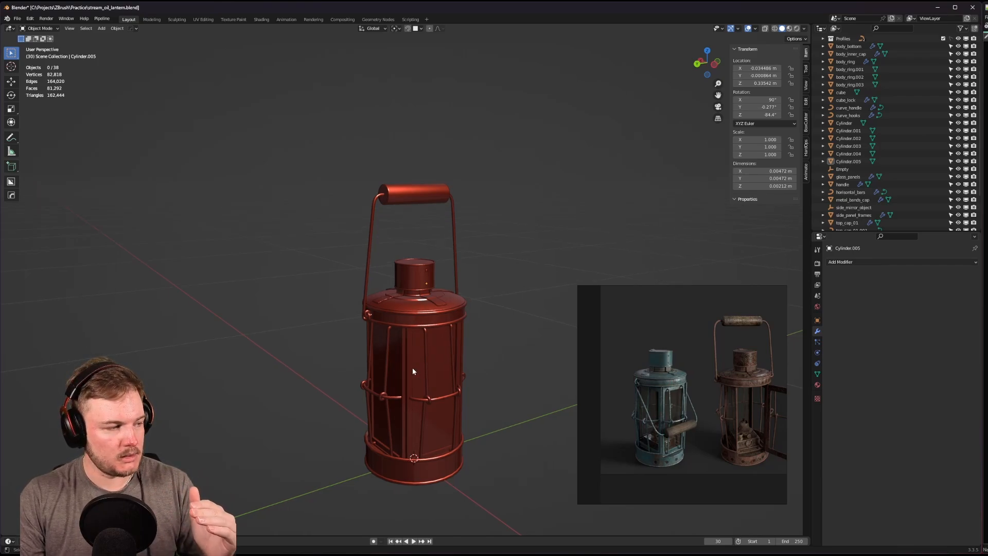
Duplicate the lower rivet on the chimney's far side and snap the copy onto the upper body band at about Z 0.288 m.
{"action": "middle_click_drag", "start_coordinate": [427, 360], "coordinate": [441, 300]}
{"action": "scroll", "coordinate": [389, 364], "scroll_direction": "up", "scroll_amount": 5}
{"action": "left_click", "coordinate": [440, 283]}
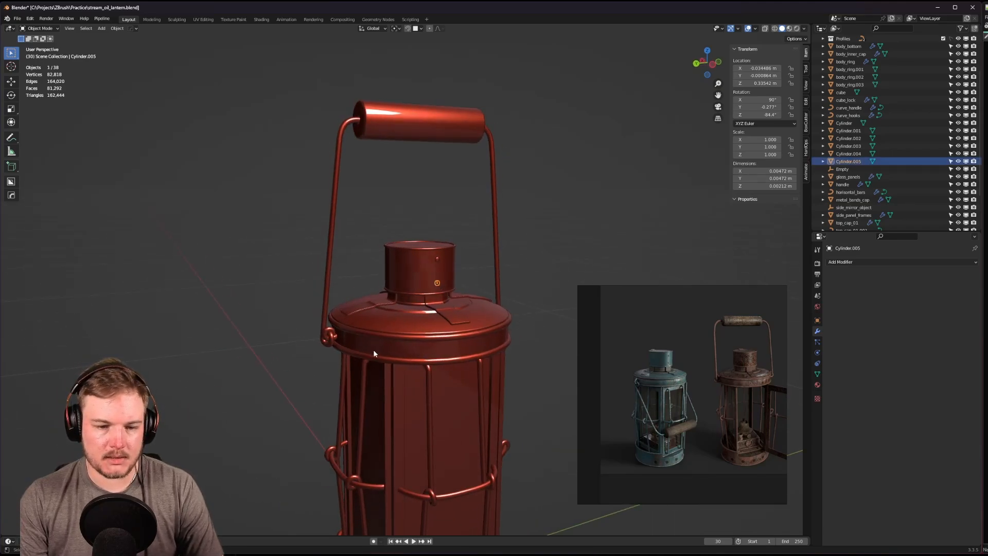
{"action": "middle_click_drag", "start_coordinate": [373, 350], "coordinate": [426, 345]}
{"action": "key", "text": "shift+d"}
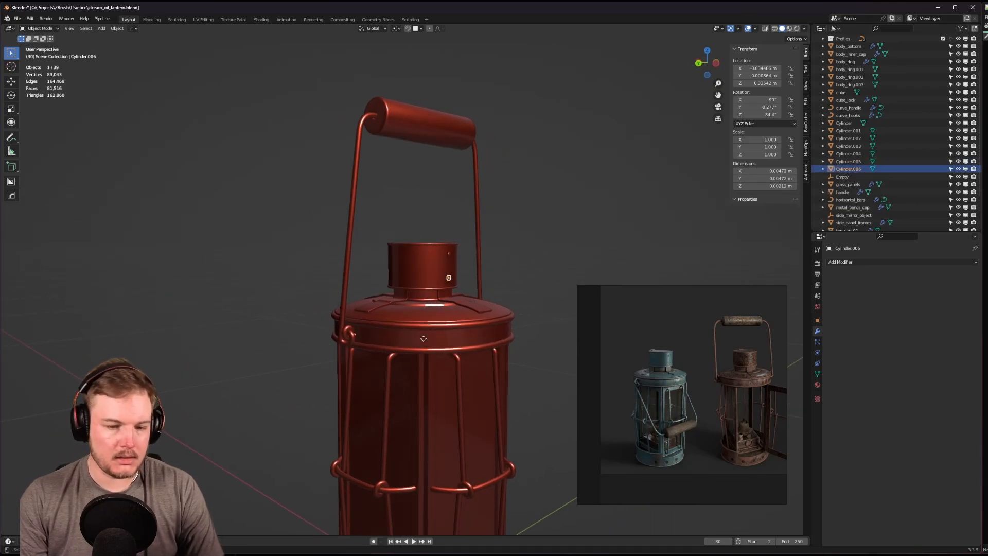
{"action": "left_click", "coordinate": [424, 338]}
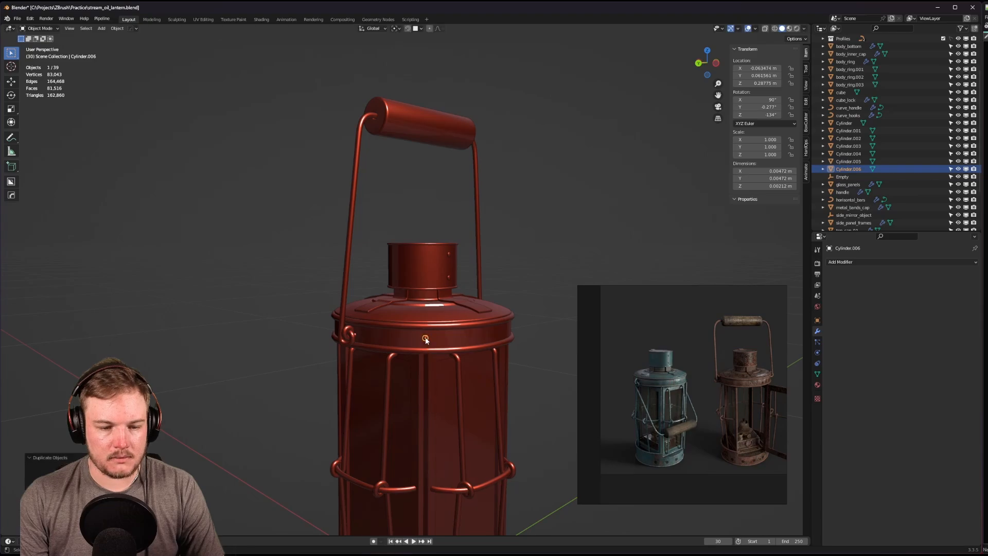
Duplicate the new band rivet, snap the copy about a quarter turn farther around the upper band, and deselect everything.
{"action": "middle_click_drag", "start_coordinate": [425, 338], "coordinate": [353, 341]}
{"action": "key", "text": "shift+d"}
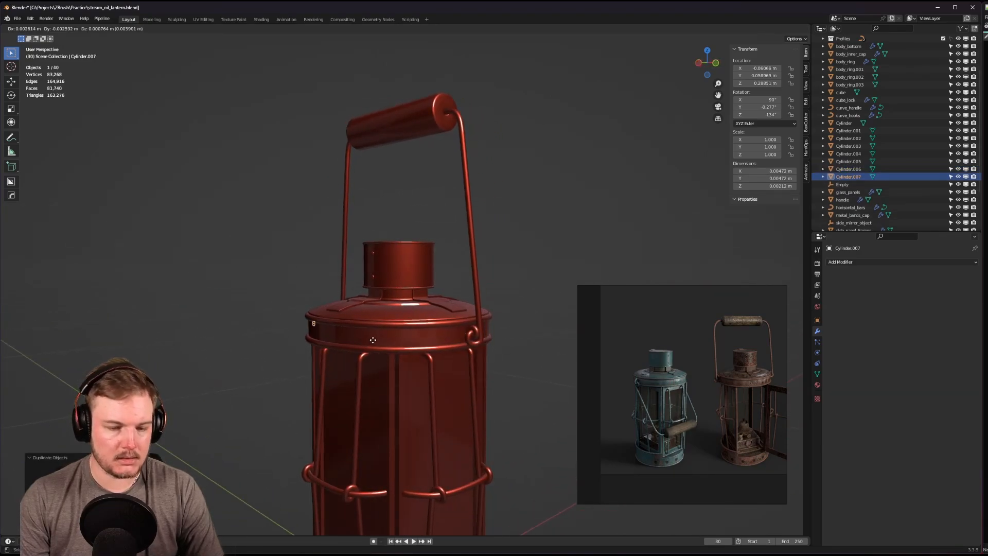
{"action": "left_click", "coordinate": [397, 337]}
{"action": "middle_click_drag", "start_coordinate": [396, 337], "coordinate": [495, 339]}
{"action": "key", "text": "alt+a"}
Examine the base ring, side frames and upper band in the reference images and compare them with the lantern model.
{"action": "scroll", "coordinate": [479, 325], "scroll_direction": "down", "scroll_amount": 3}
{"action": "scroll", "coordinate": [677, 429], "scroll_direction": "up", "scroll_amount": 3}
{"action": "scroll", "coordinate": [677, 427], "scroll_direction": "up", "scroll_amount": 2}
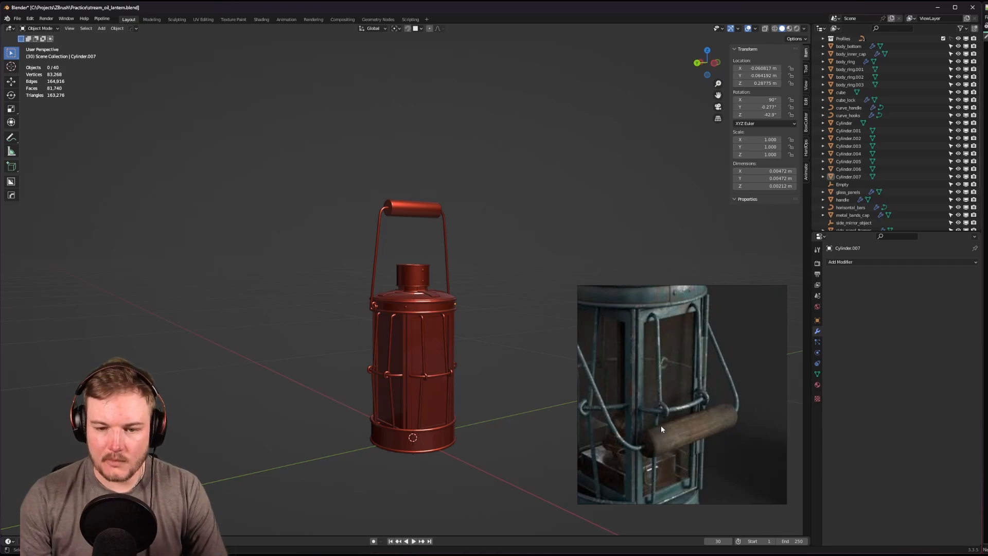
{"action": "scroll", "coordinate": [661, 426], "scroll_direction": "down", "scroll_amount": 4}
{"action": "middle_click_drag", "start_coordinate": [657, 415], "coordinate": [676, 411]}
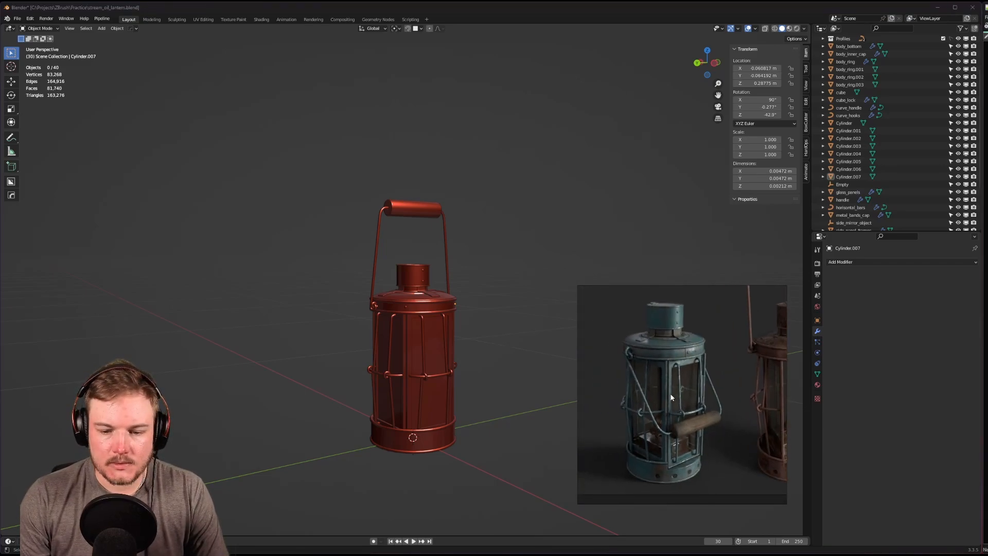
{"action": "scroll", "coordinate": [664, 380], "scroll_direction": "up", "scroll_amount": 3}
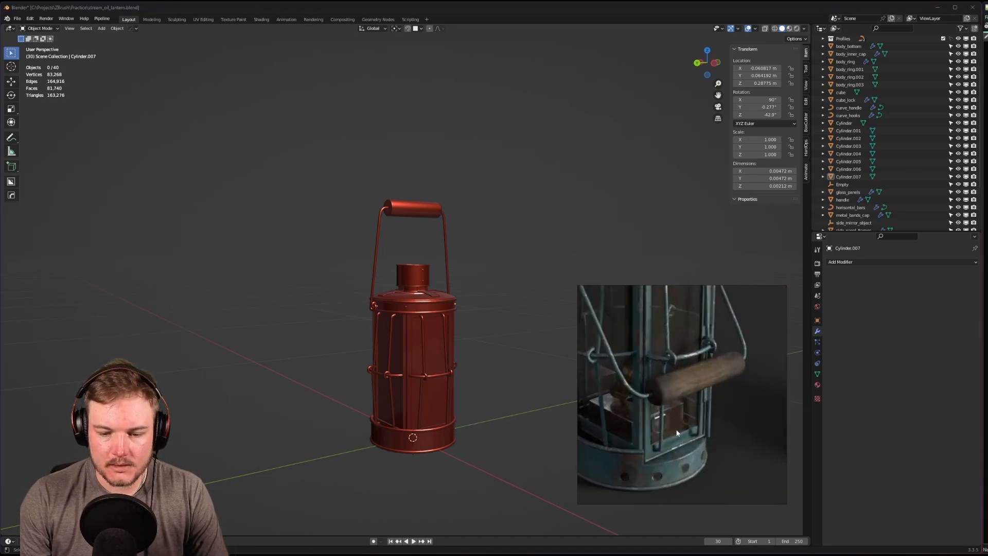
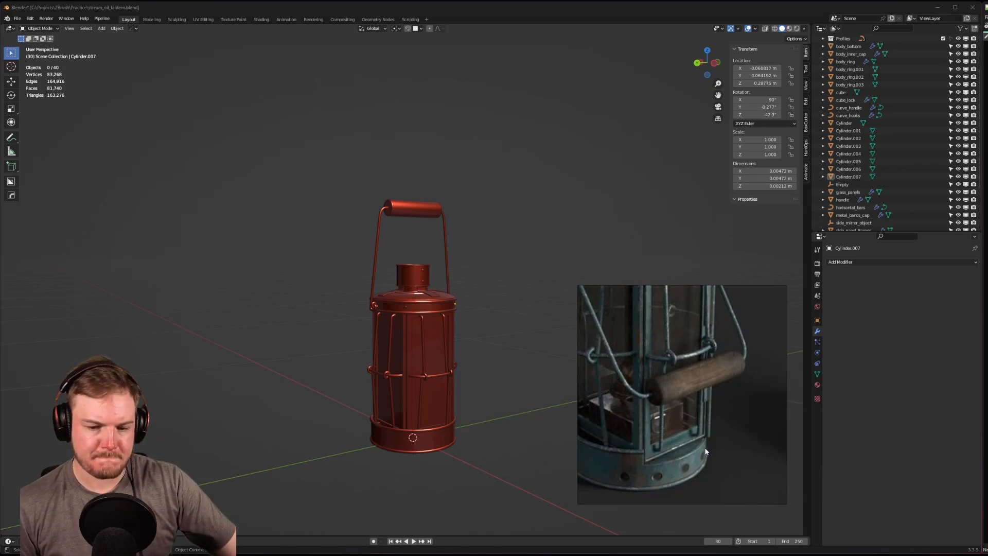
{"action": "middle_click_drag", "start_coordinate": [468, 409], "coordinate": [329, 459]}
{"action": "scroll", "coordinate": [653, 394], "scroll_direction": "down", "scroll_amount": 3}
{"action": "scroll", "coordinate": [662, 397], "scroll_direction": "up", "scroll_amount": 5}
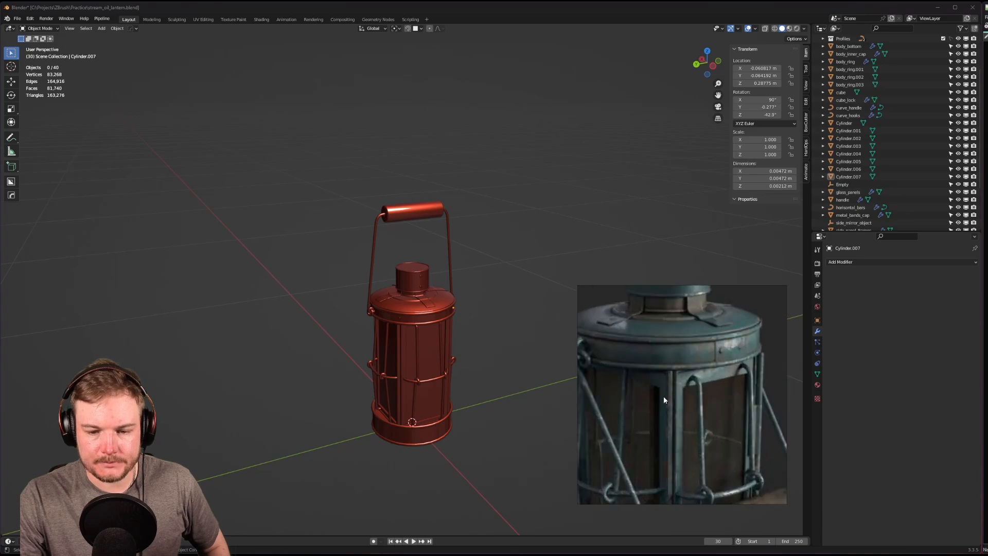
Duplicate the lower rivet on the chimney and snap the copy onto the cap strap directly below it.
{"action": "scroll", "coordinate": [649, 363], "scroll_direction": "up", "scroll_amount": 2}
{"action": "scroll", "coordinate": [666, 354], "scroll_direction": "up", "scroll_amount": 3}
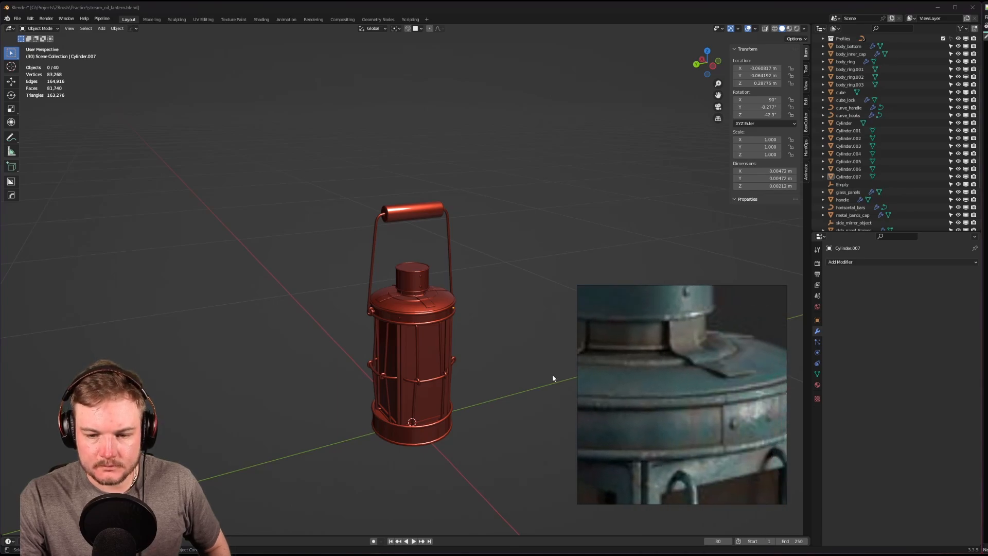
{"action": "middle_click_drag", "start_coordinate": [551, 374], "coordinate": [699, 386]}
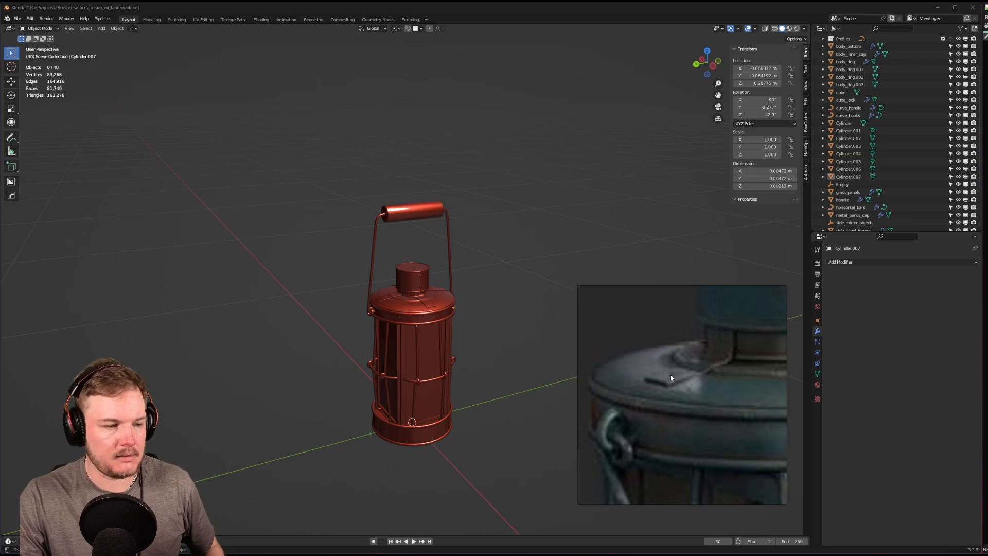
{"action": "scroll", "coordinate": [462, 297], "scroll_direction": "up", "scroll_amount": 8}
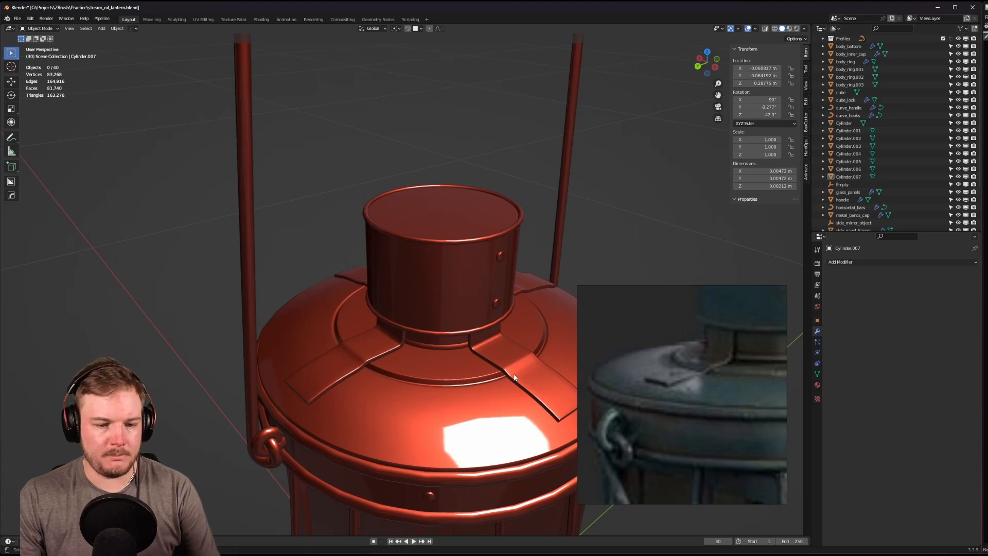
{"action": "middle_click_drag", "start_coordinate": [504, 371], "coordinate": [482, 354], "text": "shift"}
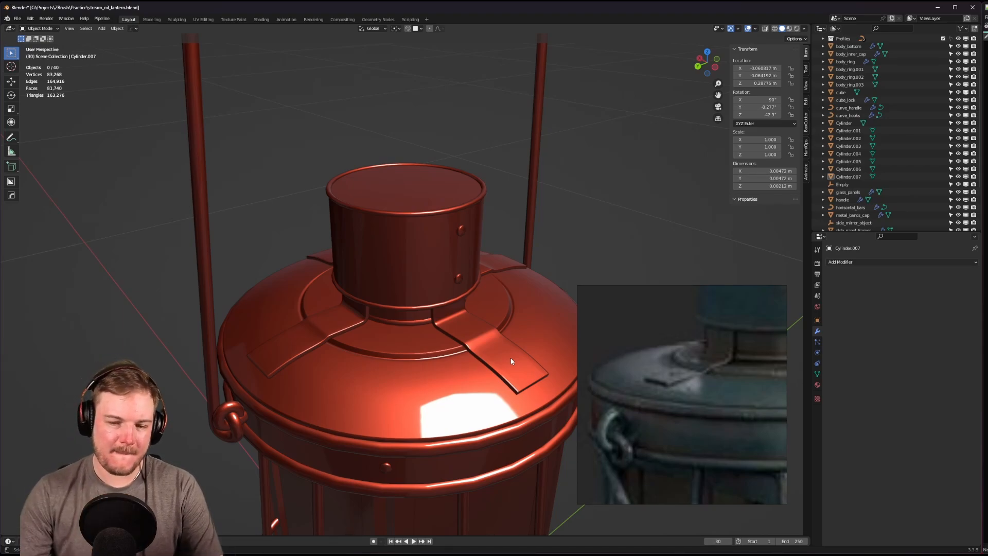
{"action": "middle_click_drag", "start_coordinate": [496, 374], "coordinate": [438, 340]}
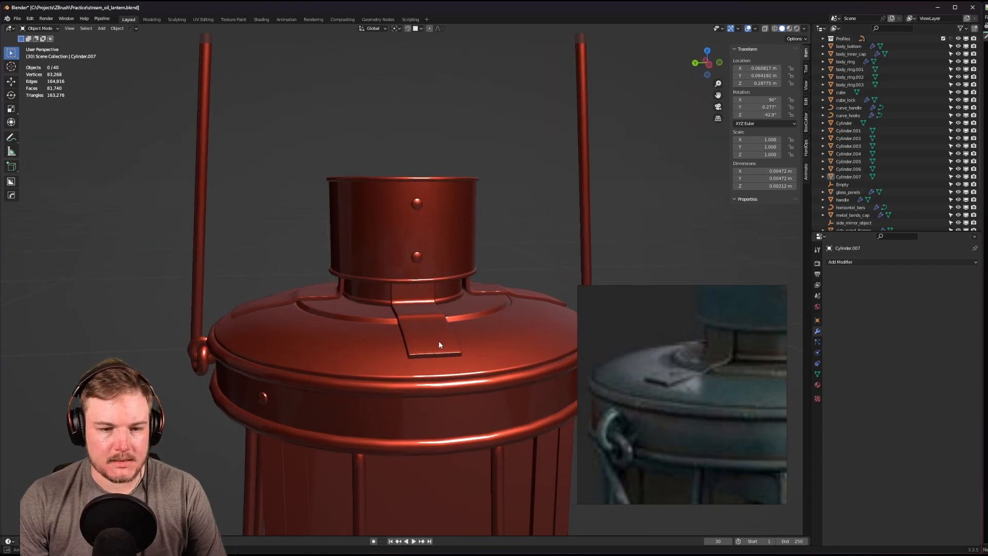
{"action": "left_click", "coordinate": [416, 257]}
{"action": "middle_click_drag", "start_coordinate": [416, 258], "coordinate": [458, 311]}
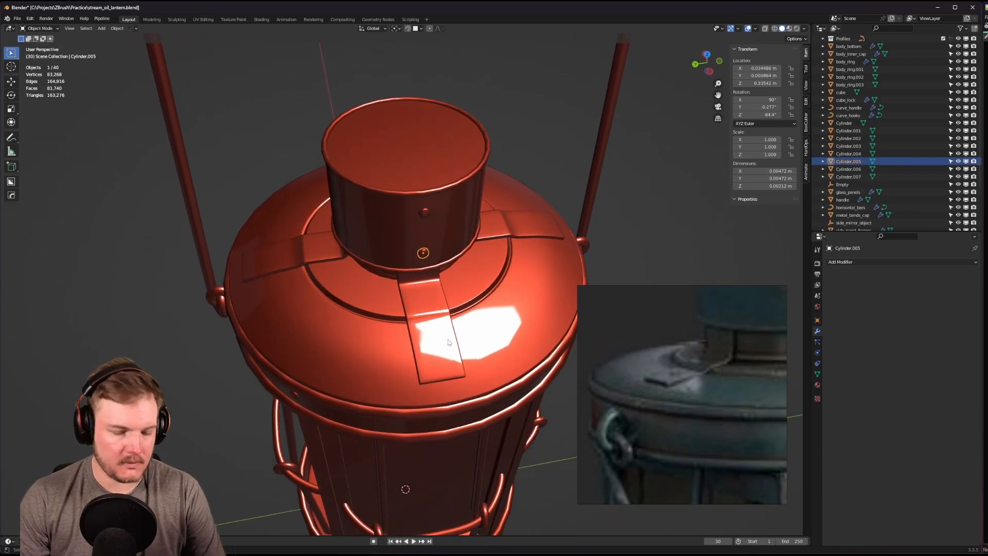
{"action": "key", "text": "shift+d"}
{"action": "left_click", "coordinate": [438, 354], "text": "ctrl"}
Duplicate the strap rivet onto each of the three remaining cap straps and deselect everything.
{"action": "middle_click_drag", "start_coordinate": [355, 357], "coordinate": [386, 391]}
{"action": "key", "text": "shift+d"}
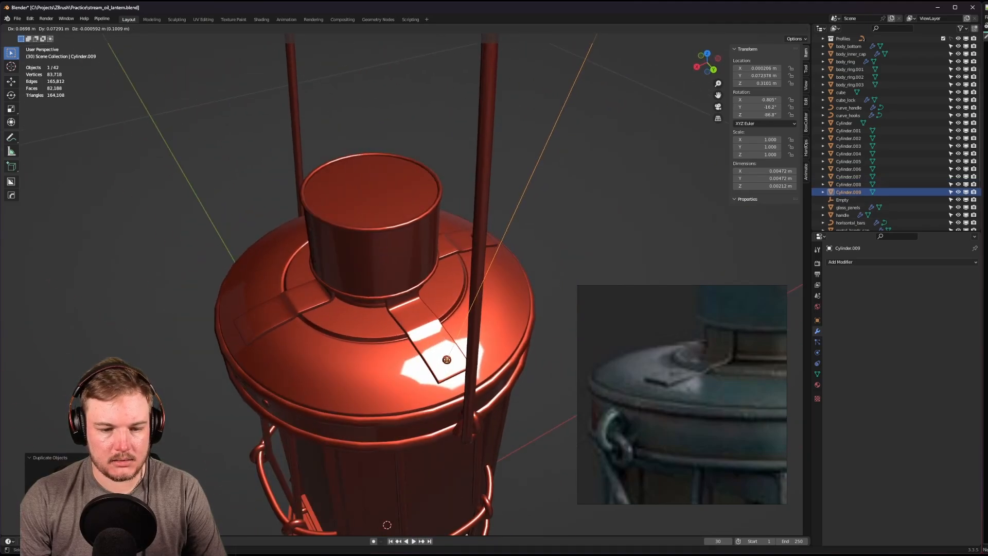
{"action": "left_click", "coordinate": [447, 359]}
{"action": "middle_click_drag", "start_coordinate": [446, 360], "coordinate": [561, 326]}
{"action": "key", "text": "shift+d"}
{"action": "left_click", "coordinate": [389, 382]}
{"action": "key", "text": "shift+d"}
{"action": "left_click", "coordinate": [510, 337]}
{"action": "scroll", "coordinate": [510, 337], "scroll_direction": "down", "scroll_amount": 6}
{"action": "left_click", "coordinate": [514, 313]}
Examine the cap, upper band and side frame corners in the reference image and compare them with the lantern model.
{"action": "scroll", "coordinate": [483, 327], "scroll_direction": "up", "scroll_amount": 2}
{"action": "middle_click_drag", "start_coordinate": [483, 327], "coordinate": [512, 327]}
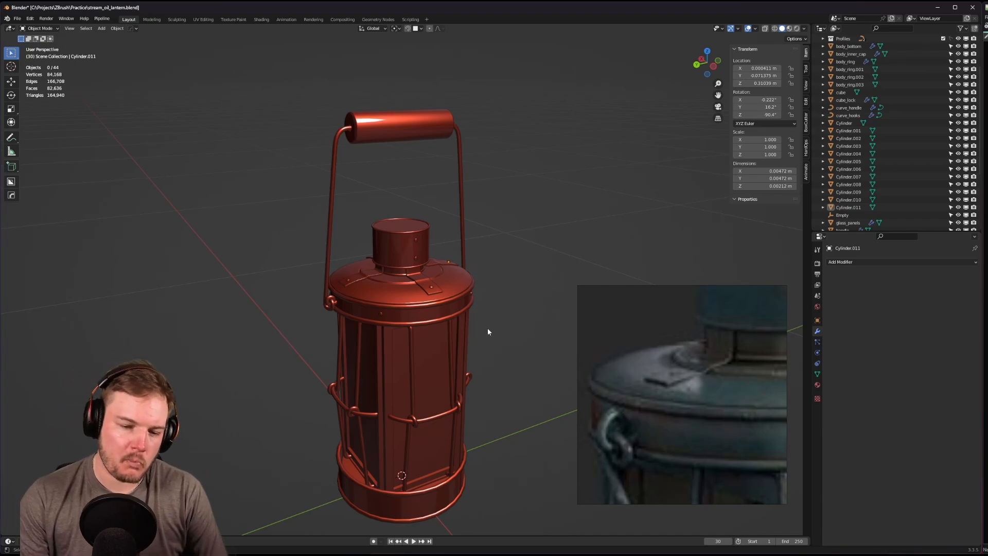
{"action": "middle_click_drag", "start_coordinate": [486, 328], "coordinate": [506, 303]}
{"action": "scroll", "coordinate": [683, 358], "scroll_direction": "down", "scroll_amount": 5}
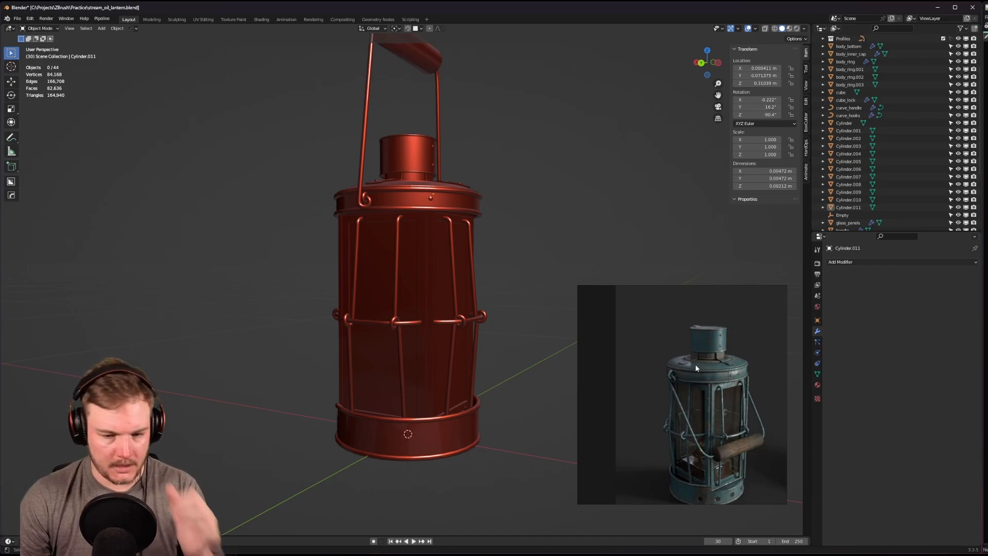
{"action": "scroll", "coordinate": [694, 364], "scroll_direction": "up", "scroll_amount": 6}
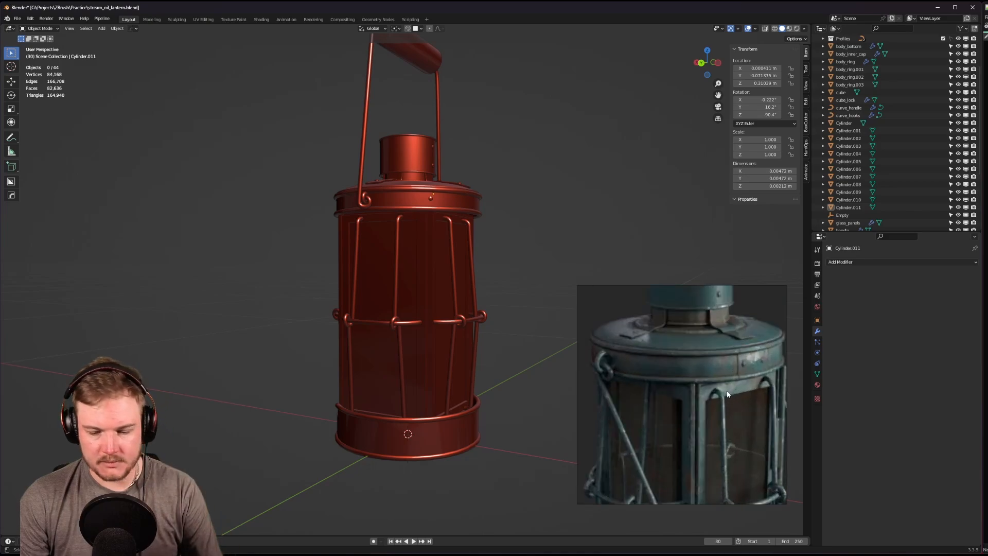
{"action": "scroll", "coordinate": [702, 385], "scroll_direction": "down", "scroll_amount": 6}
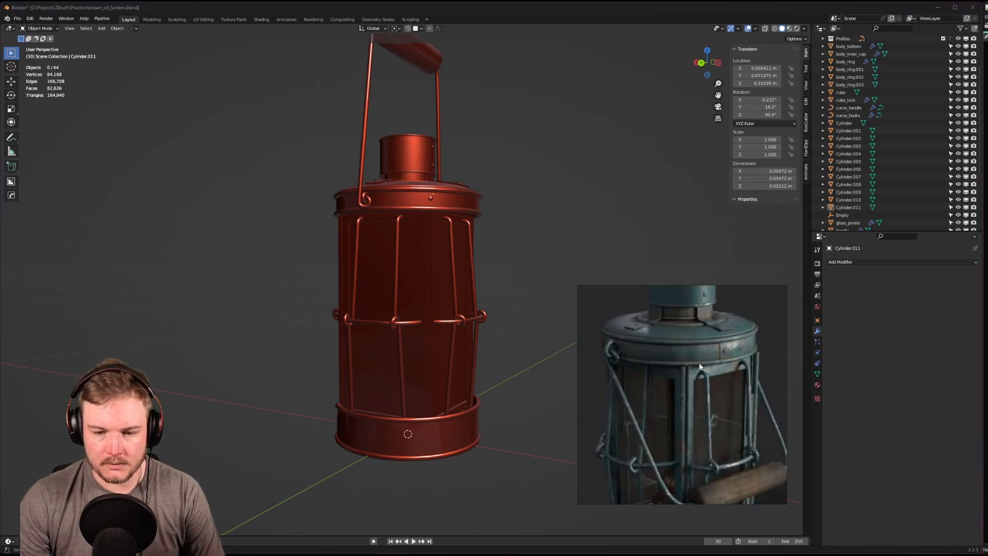
{"action": "scroll", "coordinate": [694, 360], "scroll_direction": "up", "scroll_amount": 7}
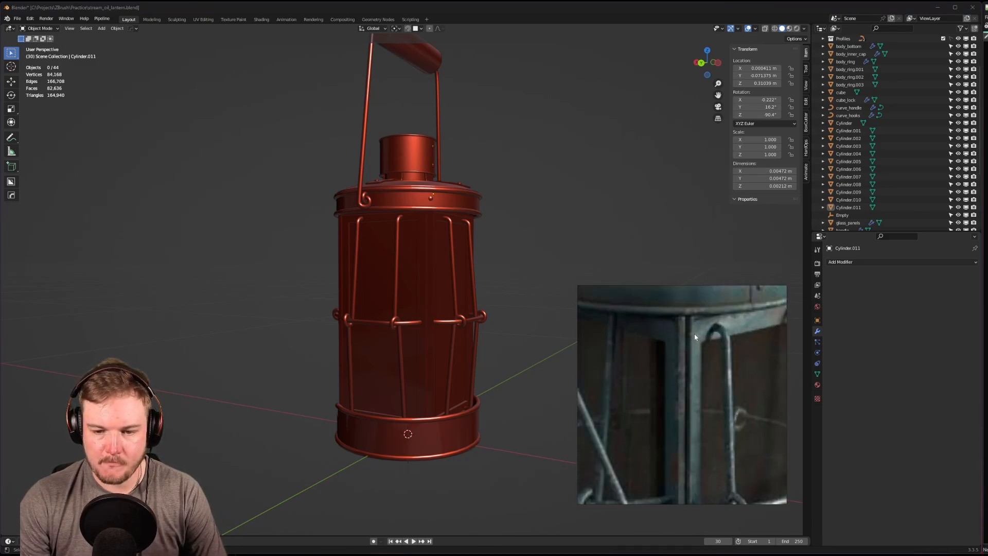
{"action": "middle_click_drag", "start_coordinate": [465, 307], "coordinate": [638, 291]}
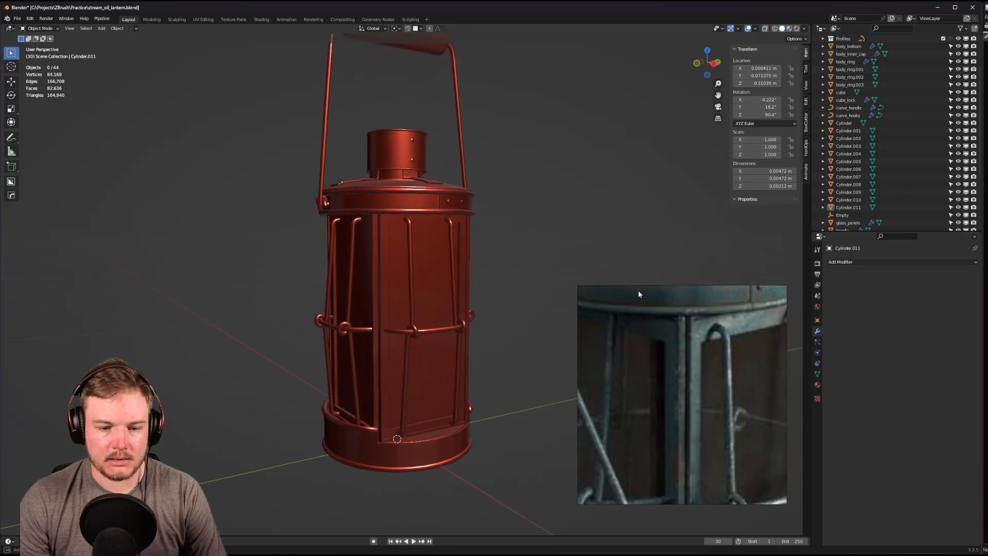
Isolate the side panel frames and open their mesh for editing with the mirror and array modifiers hidden in edit mode.
{"action": "left_click", "coordinate": [394, 289]}
{"action": "left_click", "coordinate": [390, 284]}
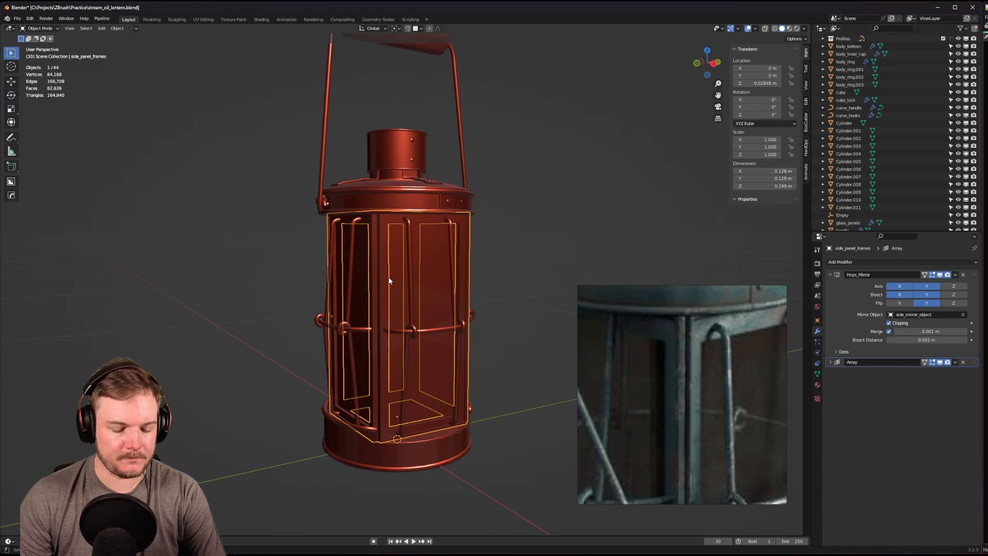
{"action": "key", "text": "shift+h"}
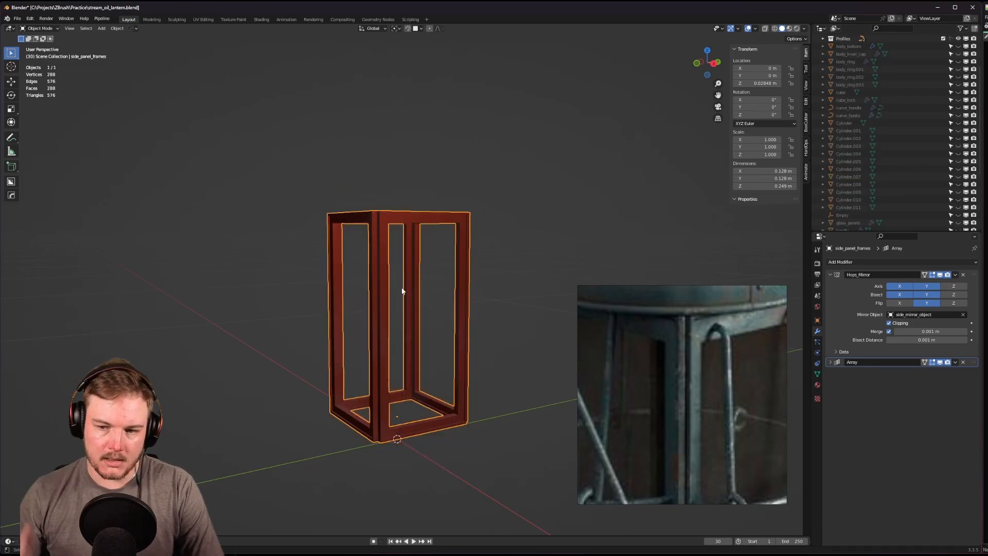
{"action": "left_click", "coordinate": [830, 274]}
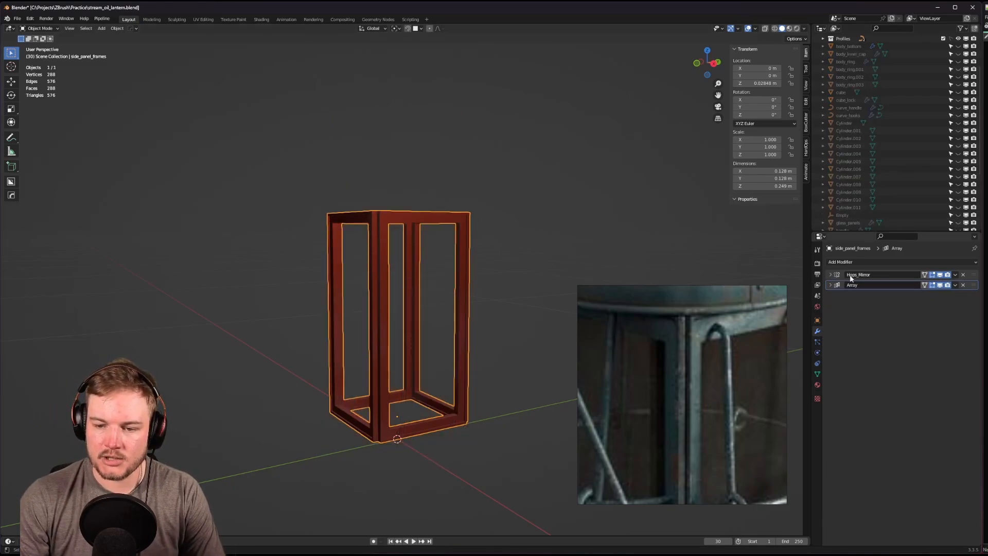
{"action": "scroll", "coordinate": [491, 240], "scroll_direction": "up", "scroll_amount": 8}
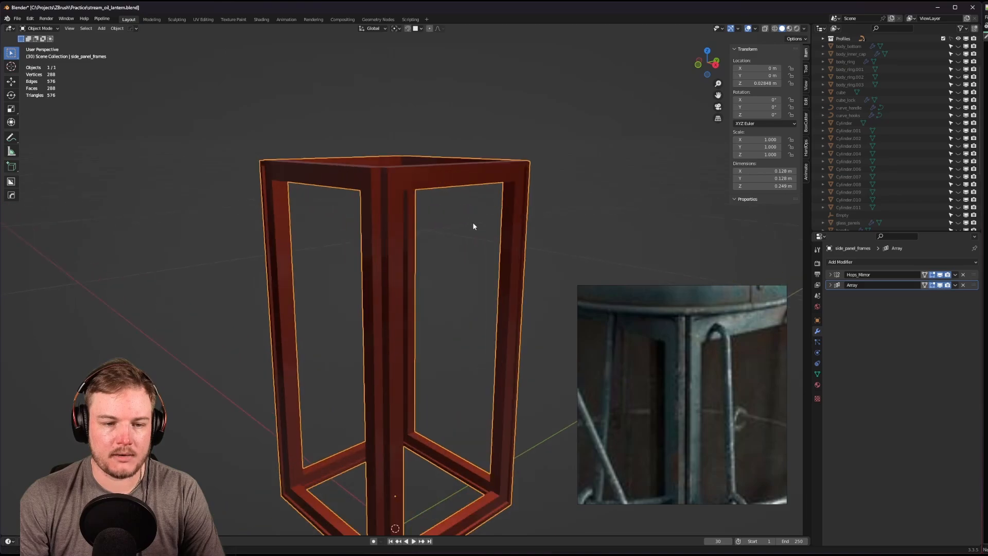
{"action": "middle_click_drag", "start_coordinate": [479, 264], "coordinate": [473, 264], "text": "shift"}
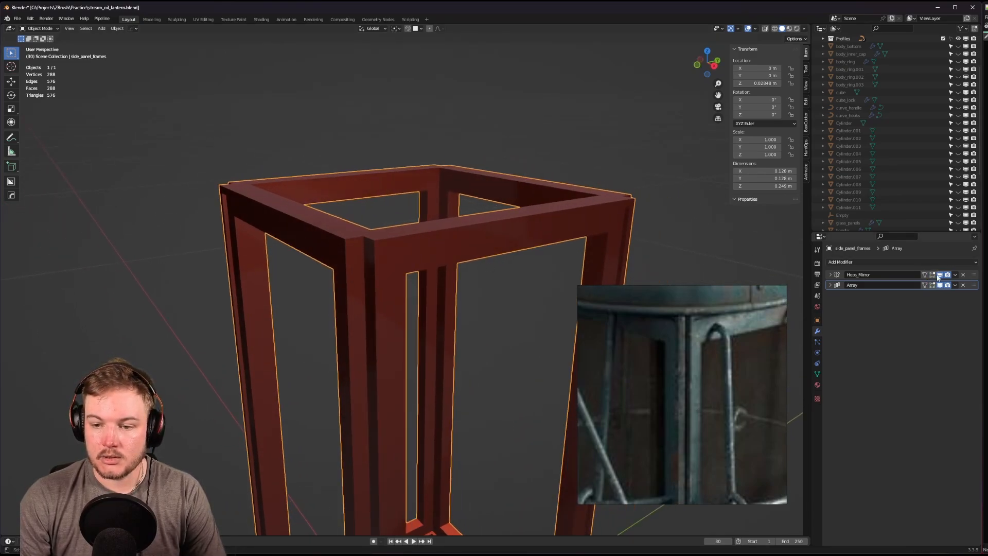
{"action": "key", "text": "Tab"}
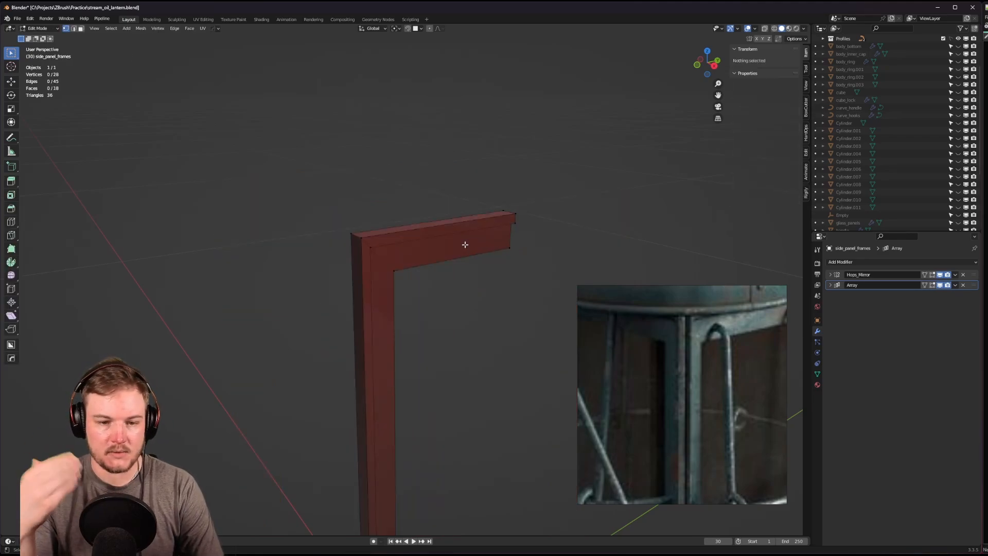
Examine the quarter frame mesh from several angles, checking its stepped profile and its upper and lower corners.
{"action": "scroll", "coordinate": [461, 254], "scroll_direction": "down", "scroll_amount": 4}
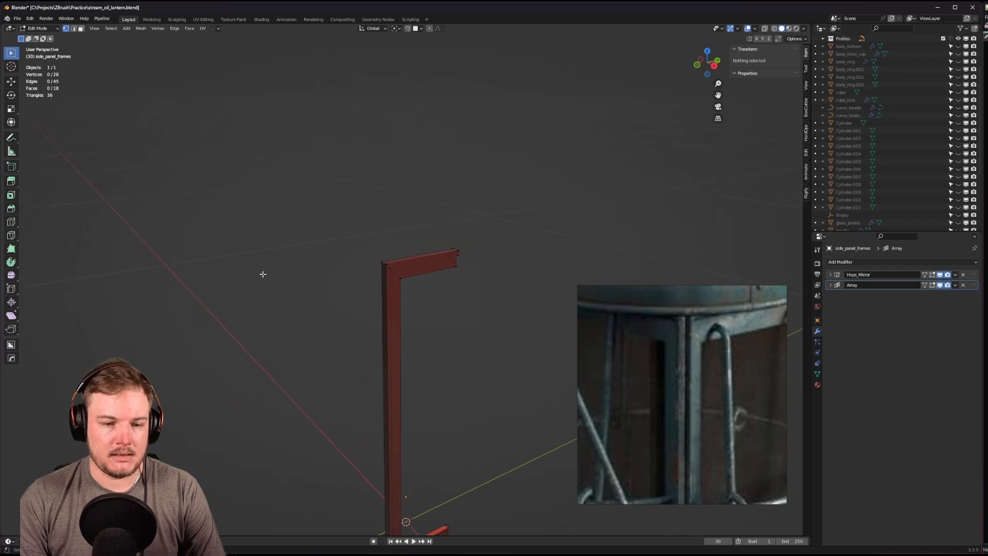
{"action": "scroll", "coordinate": [414, 235], "scroll_direction": "up", "scroll_amount": 8}
{"action": "middle_click_drag", "start_coordinate": [415, 233], "coordinate": [415, 288]}
{"action": "middle_click_drag", "start_coordinate": [414, 288], "coordinate": [427, 264]}
{"action": "scroll", "coordinate": [427, 265], "scroll_direction": "down", "scroll_amount": 3}
{"action": "middle_click_drag", "start_coordinate": [477, 307], "coordinate": [447, 238]}
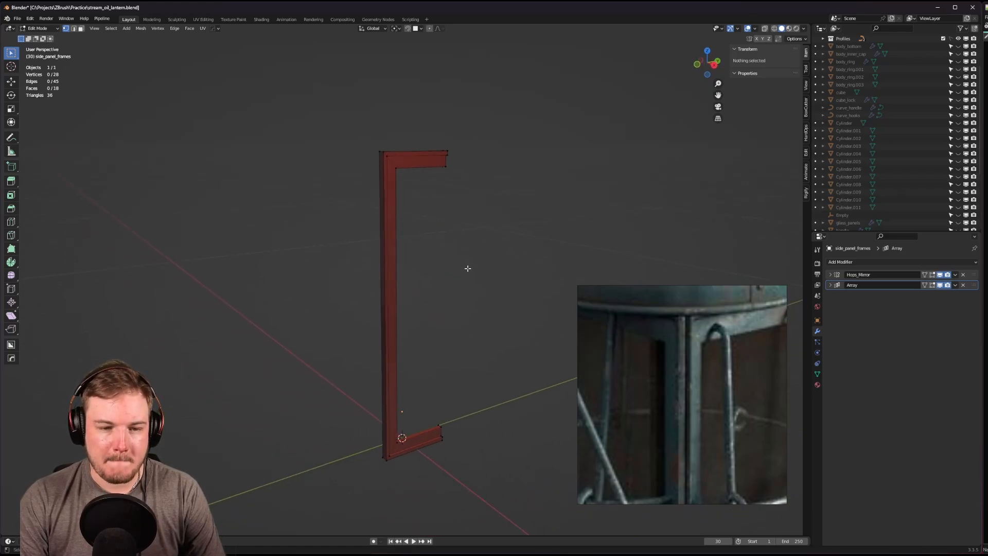
{"action": "scroll", "coordinate": [463, 269], "scroll_direction": "up", "scroll_amount": 1}
{"action": "middle_click_drag", "start_coordinate": [458, 273], "coordinate": [402, 246]}
{"action": "scroll", "coordinate": [404, 259], "scroll_direction": "up", "scroll_amount": 1}
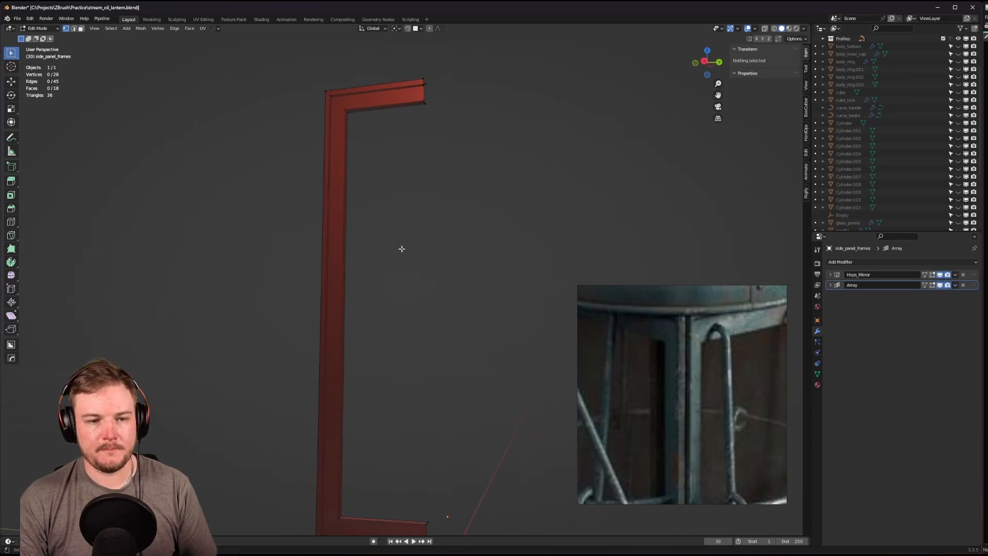
{"action": "middle_click_drag", "start_coordinate": [402, 249], "coordinate": [431, 257]}
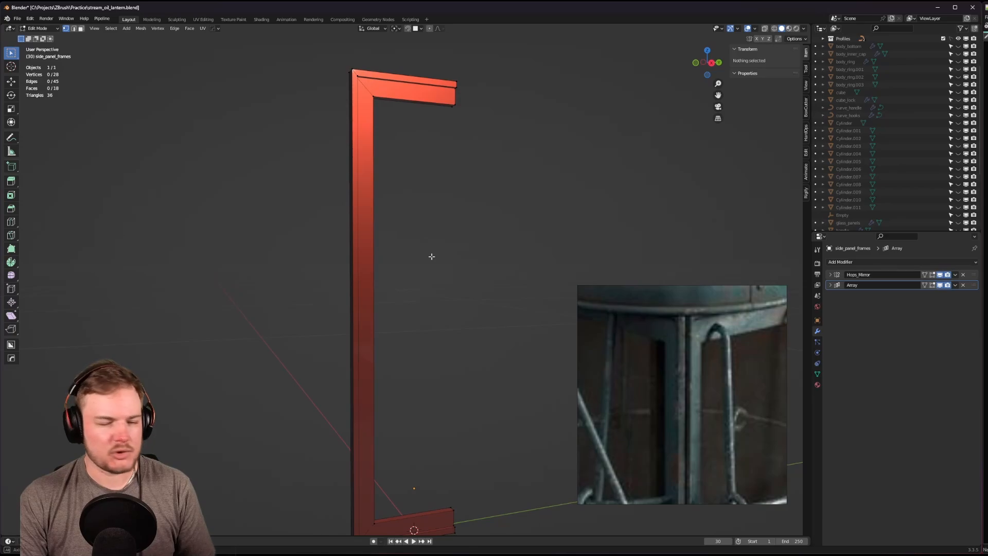
{"action": "scroll", "coordinate": [422, 257], "scroll_direction": "down", "scroll_amount": 2}
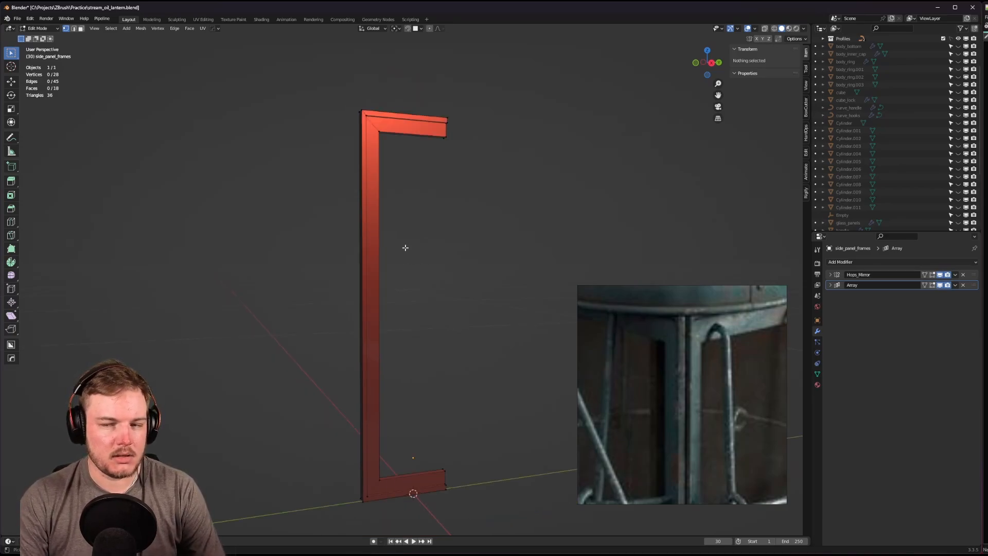
{"action": "middle_click_drag", "start_coordinate": [405, 246], "coordinate": [408, 237]}
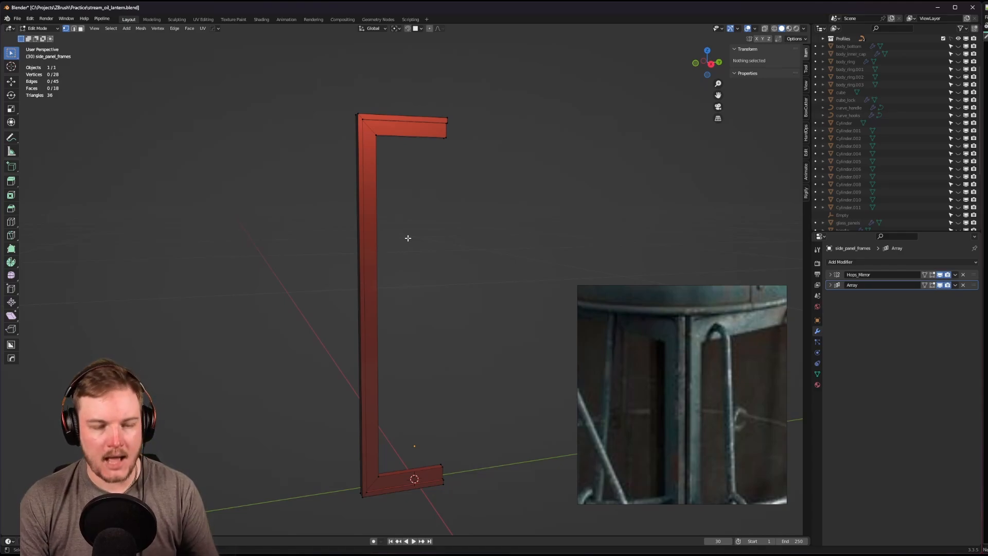
{"action": "middle_click_drag", "start_coordinate": [408, 238], "coordinate": [404, 276]}
{"action": "scroll", "coordinate": [410, 249], "scroll_direction": "up", "scroll_amount": 3}
{"action": "scroll", "coordinate": [445, 253], "scroll_direction": "down", "scroll_amount": 2}
{"action": "scroll", "coordinate": [404, 276], "scroll_direction": "up", "scroll_amount": 1}
Switch to edge selection and select all sharp edges of the side panel frame.
{"action": "key", "text": "Tab"}
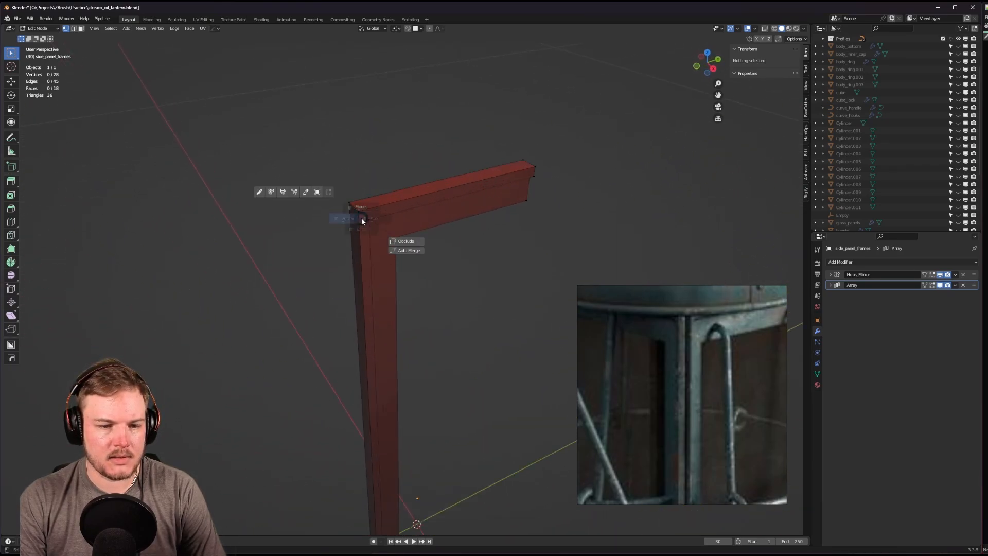
{"action": "left_click", "coordinate": [360, 235]}
{"action": "mouse_move", "coordinate": [367, 238]}
{"action": "middle_mouse_down"}
{"action": "mouse_move", "coordinate": [360, 229]}
{"action": "mouse_move", "coordinate": [374, 222]}
{"action": "middle_mouse_up"}
{"action": "left_click", "coordinate": [373, 166]}
{"action": "left_click", "coordinate": [392, 167]}
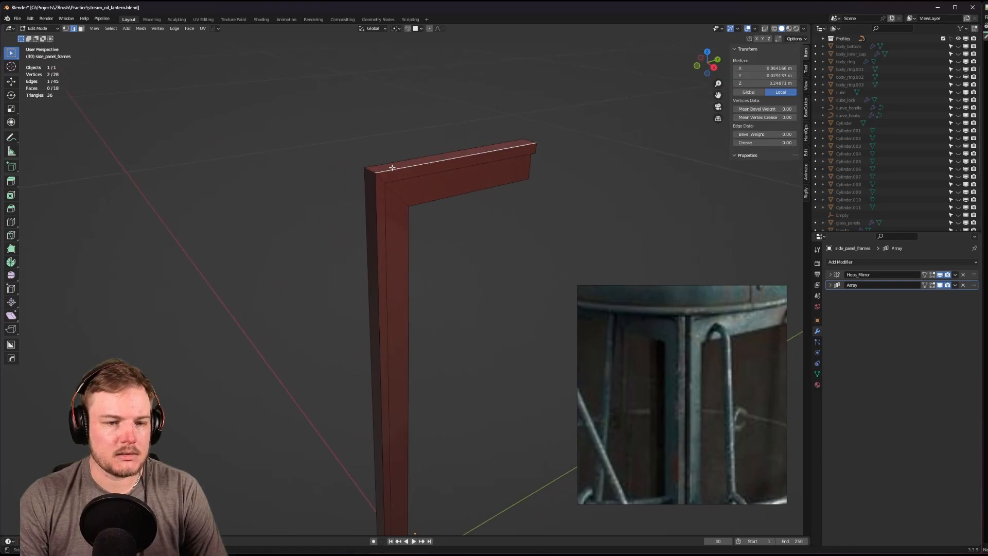
{"action": "left_click", "coordinate": [116, 31]}
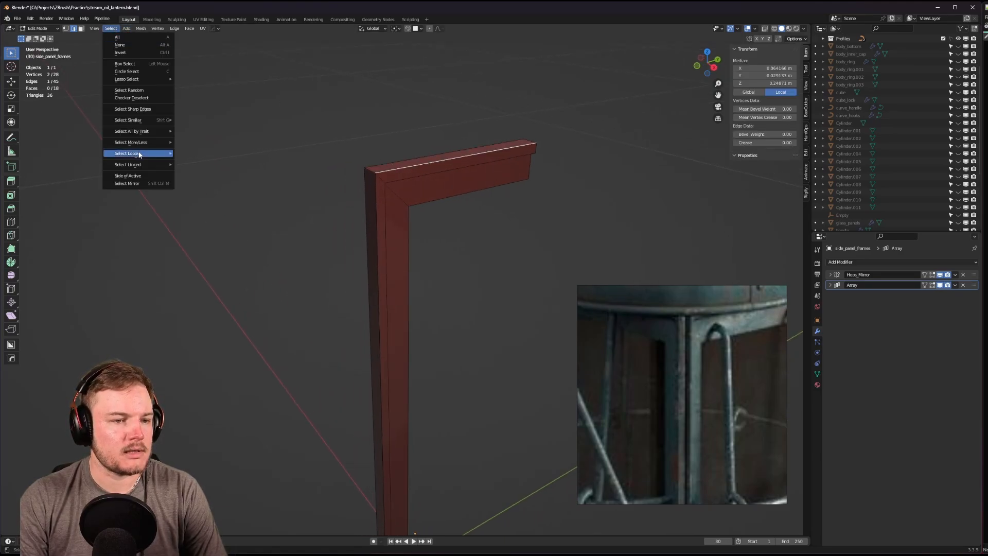
{"action": "left_click", "coordinate": [146, 109]}
Check which edges are selected along the frame's upright and around its upper and lower corners.
{"action": "middle_click_drag", "start_coordinate": [340, 175], "coordinate": [393, 246]}
{"action": "scroll", "coordinate": [388, 227], "scroll_direction": "up", "scroll_amount": 4}
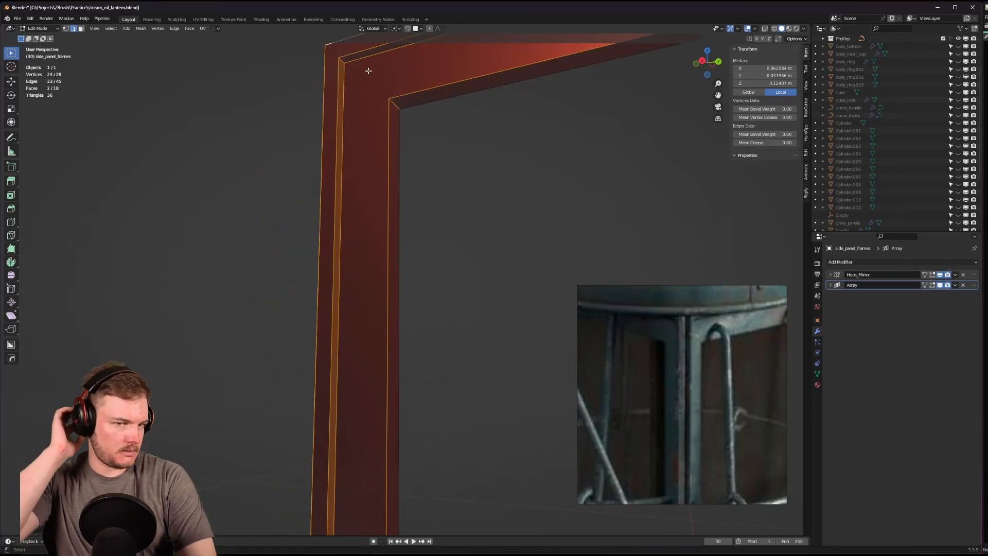
{"action": "middle_click_drag", "start_coordinate": [369, 70], "coordinate": [354, 64]}
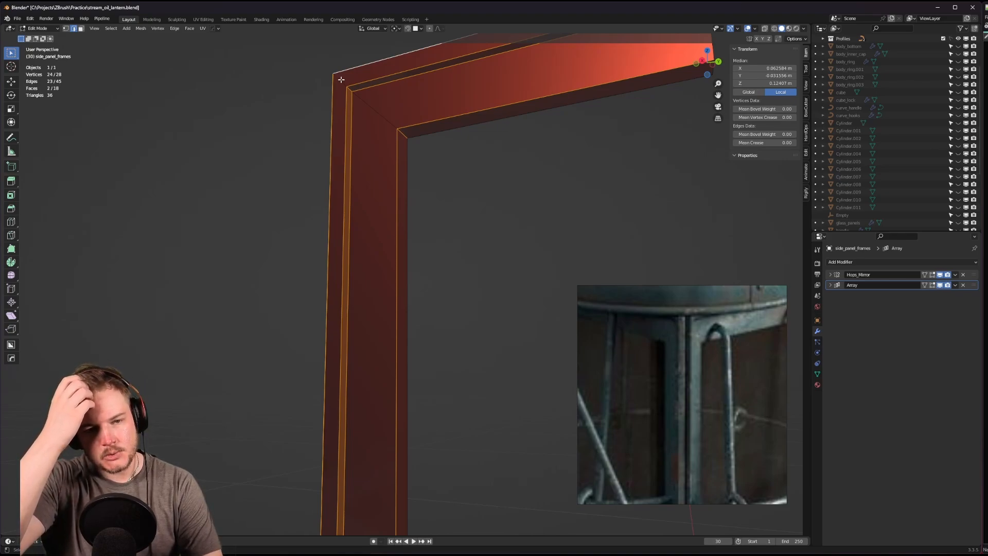
{"action": "scroll", "coordinate": [342, 72], "scroll_direction": "down", "scroll_amount": 2}
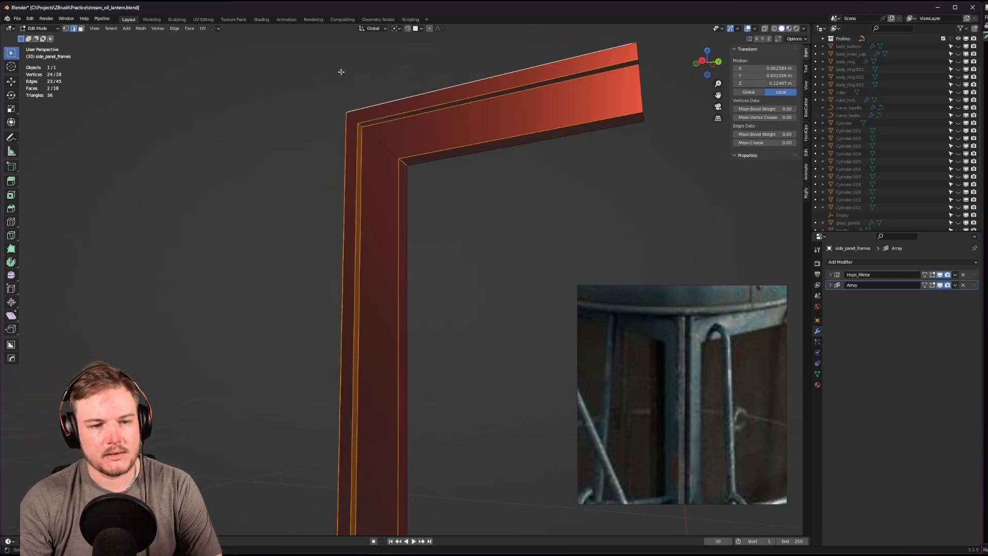
{"action": "middle_click_drag", "start_coordinate": [342, 70], "coordinate": [353, 97]}
{"action": "scroll", "coordinate": [389, 170], "scroll_direction": "down", "scroll_amount": 6}
{"action": "middle_click_drag", "start_coordinate": [425, 245], "coordinate": [373, 87], "text": "shift"}
{"action": "middle_click_drag", "start_coordinate": [390, 234], "coordinate": [396, 150], "text": "shift"}
{"action": "scroll", "coordinate": [397, 247], "scroll_direction": "up", "scroll_amount": 5}
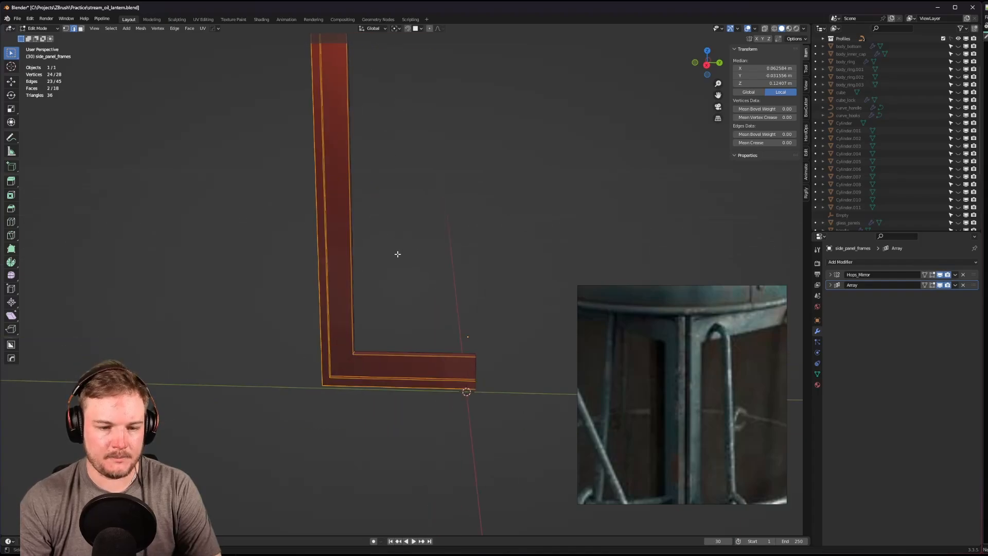
{"action": "middle_click_drag", "start_coordinate": [396, 254], "coordinate": [414, 183], "text": "shift"}
{"action": "middle_click_drag", "start_coordinate": [411, 226], "coordinate": [380, 278], "text": "shift"}
{"action": "scroll", "coordinate": [412, 282], "scroll_direction": "up", "scroll_amount": 1}
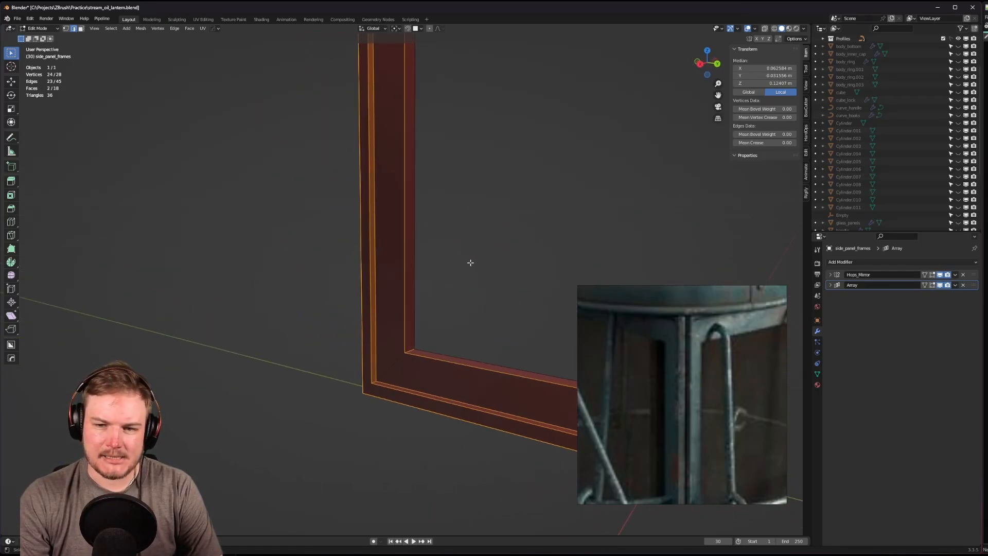
Set the mean crease of the selected sharp frame edges to 1.
{"action": "left_click", "coordinate": [762, 143]}
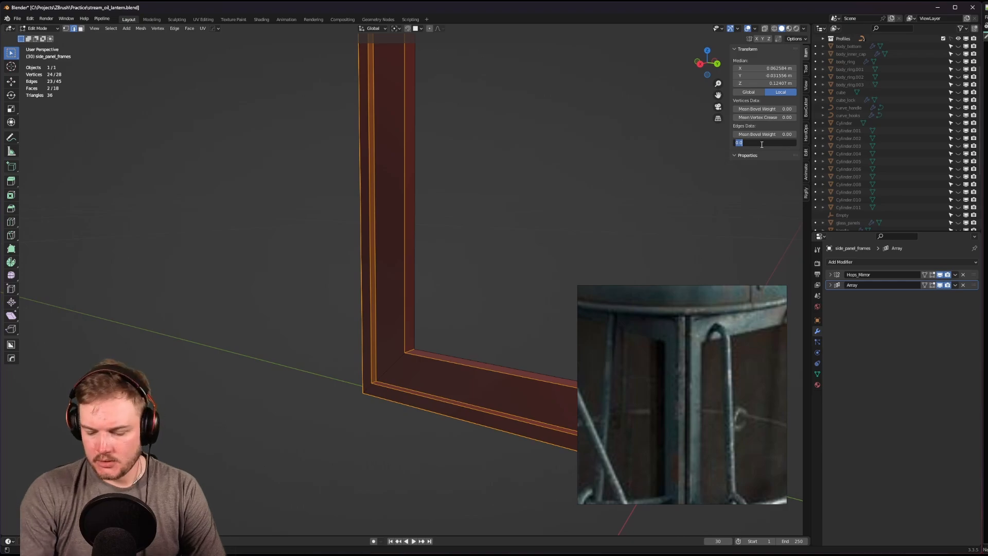
{"action": "type", "text": "1"}
{"action": "key", "text": "Return"}
{"action": "middle_click_drag", "start_coordinate": [517, 155], "coordinate": [434, 372], "text": "shift"}
{"action": "scroll", "coordinate": [378, 329], "scroll_direction": "down", "scroll_amount": 10}
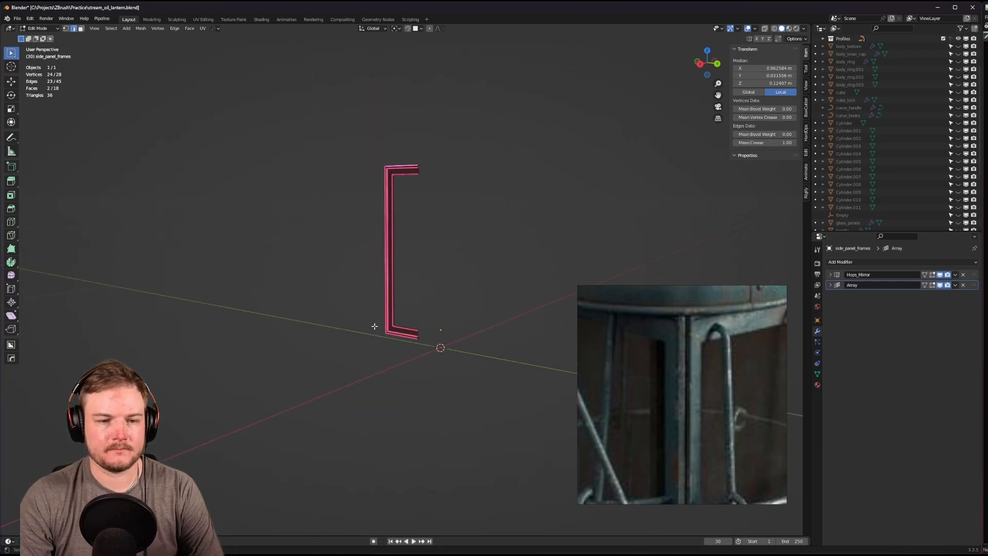
Return to Object Mode, add a Subdivision Surface modifier to the side panel frames and expand its advanced options.
{"action": "middle_click_drag", "start_coordinate": [375, 326], "coordinate": [453, 360]}
{"action": "scroll", "coordinate": [449, 329], "scroll_direction": "up", "scroll_amount": 3}
{"action": "key", "text": "Tab"}
{"action": "left_click", "coordinate": [441, 263]}
{"action": "scroll", "coordinate": [446, 266], "scroll_direction": "up", "scroll_amount": 1}
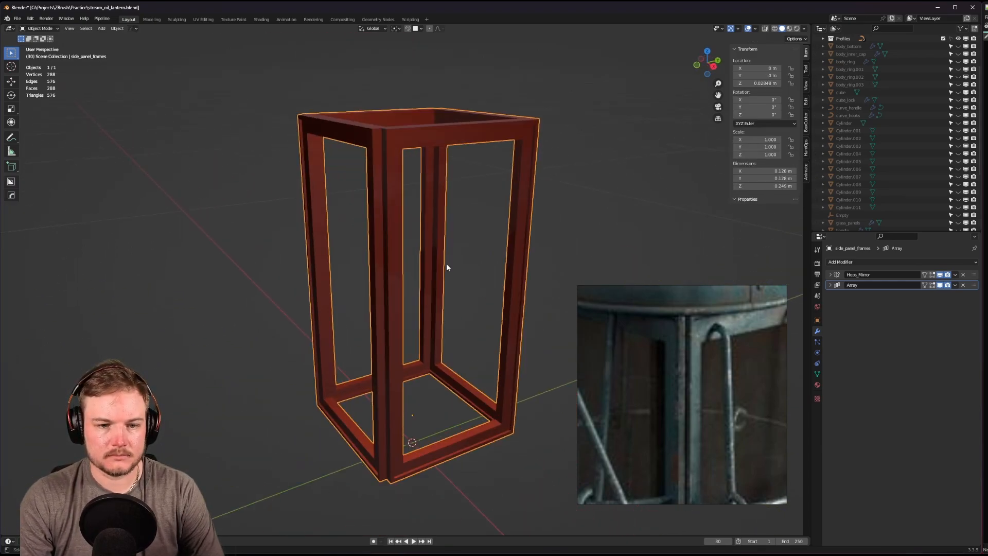
{"action": "scroll", "coordinate": [446, 263], "scroll_direction": "up", "scroll_amount": 1}
{"action": "left_click", "coordinate": [875, 262]}
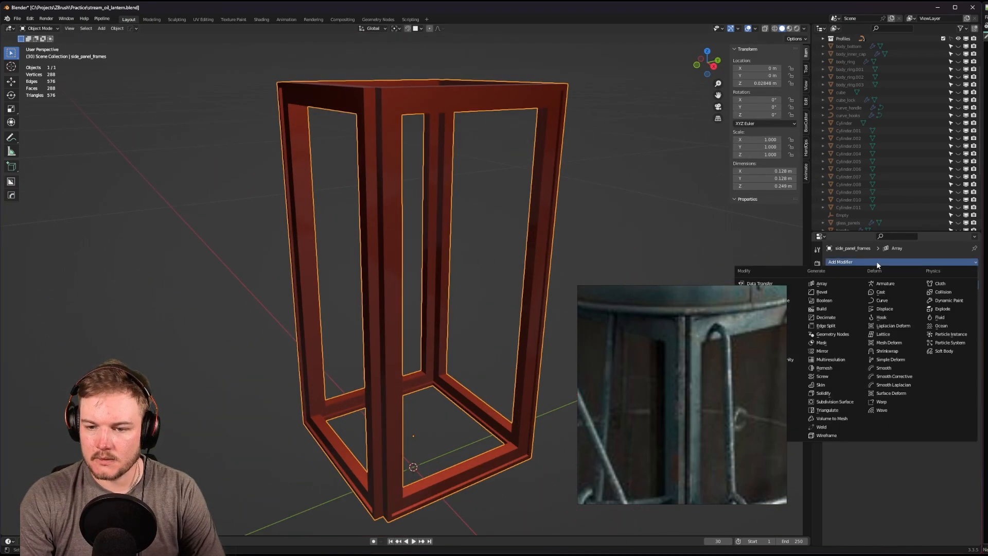
{"action": "left_click", "coordinate": [848, 405]}
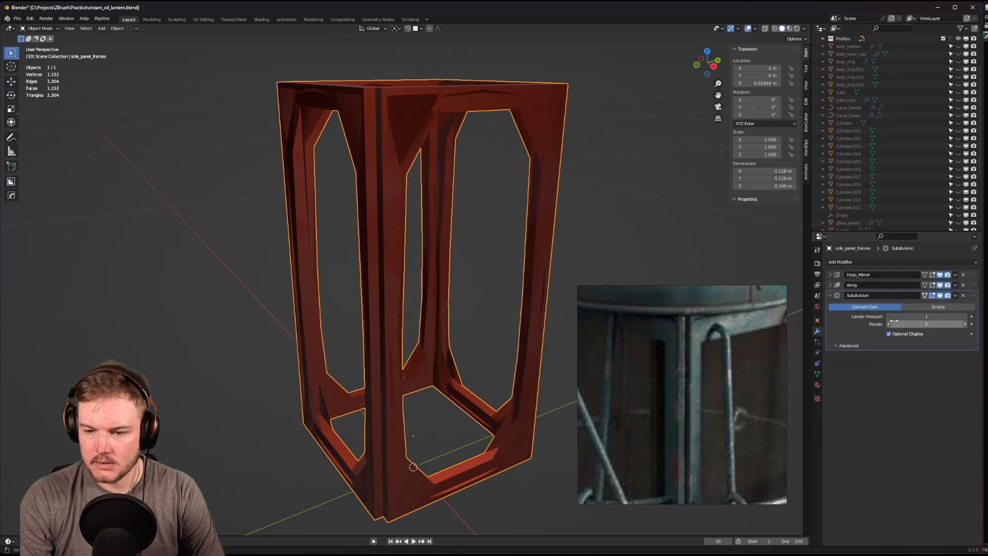
{"action": "left_click", "coordinate": [836, 347]}
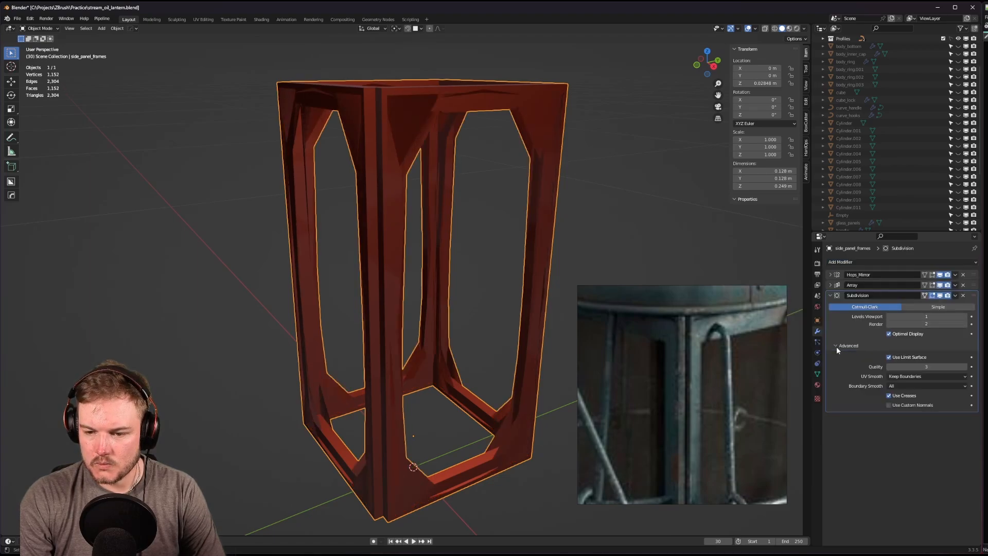
Compare the subdivided frames using the Simple and Catmull-Clark types, and with Use Creases off and on.
{"action": "middle_click_drag", "start_coordinate": [494, 260], "coordinate": [443, 274]}
{"action": "scroll", "coordinate": [503, 286], "scroll_direction": "up", "scroll_amount": 2}
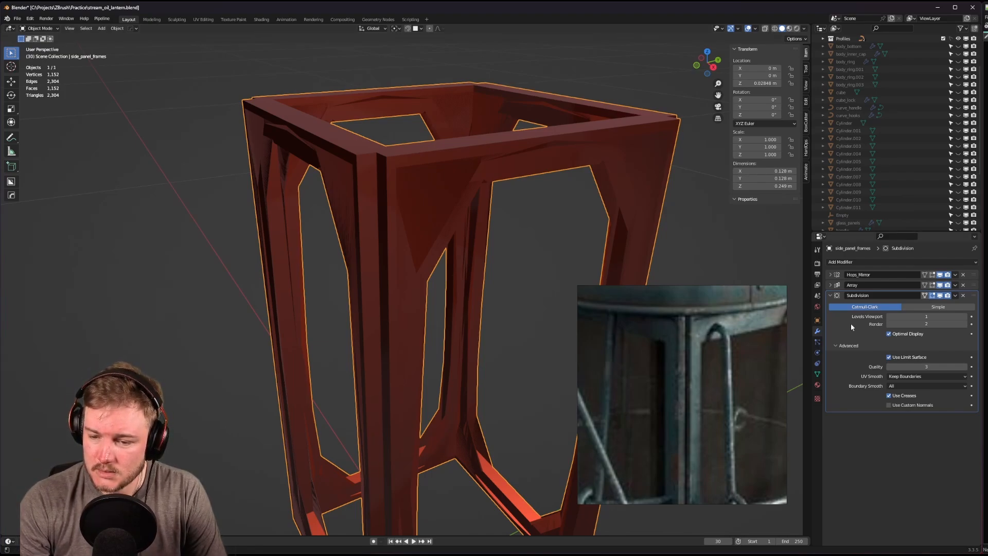
{"action": "left_click", "coordinate": [911, 306]}
{"action": "left_click", "coordinate": [883, 309]}
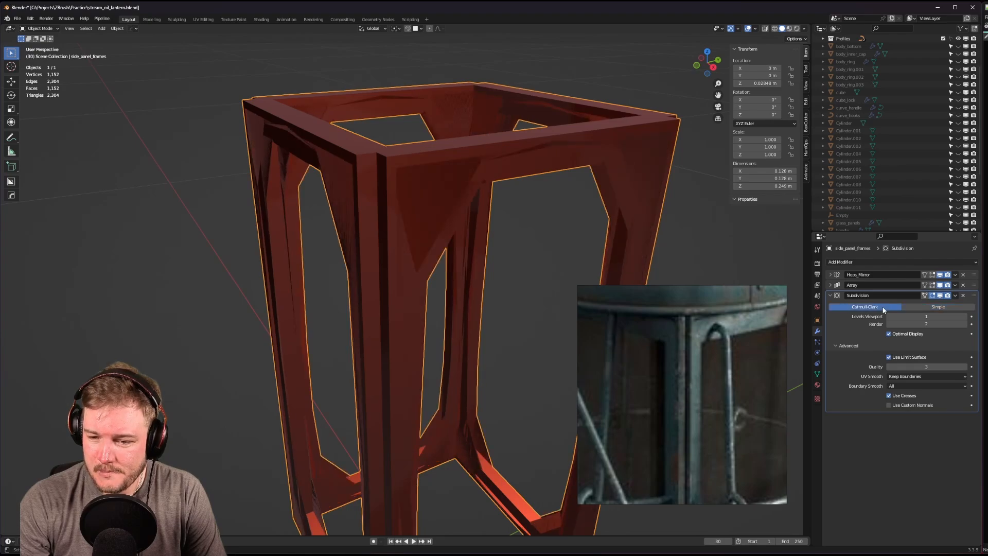
{"action": "left_click", "coordinate": [888, 395]}
{"action": "left_click", "coordinate": [889, 397]}
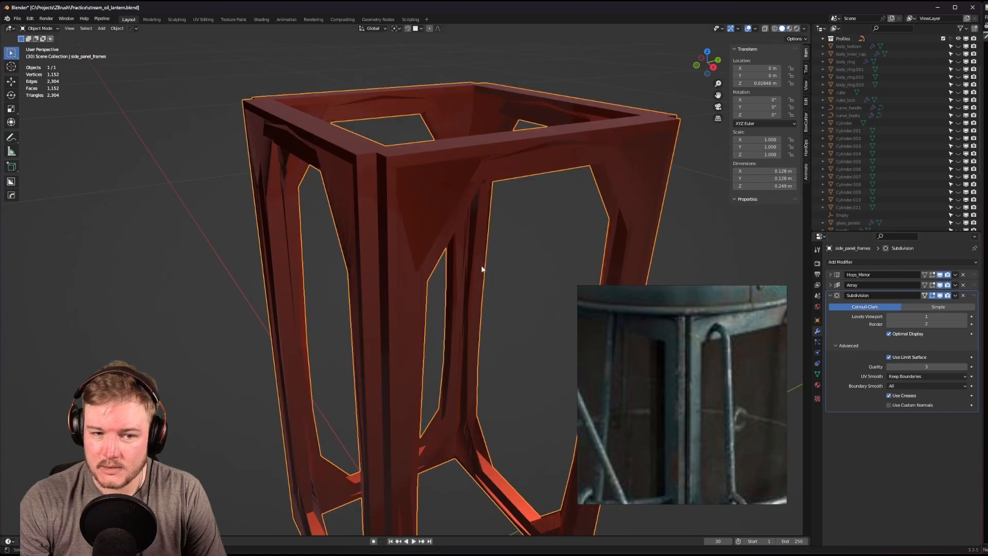
Select the diagonal edge loop at the frame's upper corner, set its mean crease to 1 and return to Object Mode.
{"action": "middle_click_drag", "start_coordinate": [483, 270], "coordinate": [443, 252]}
{"action": "scroll", "coordinate": [442, 251], "scroll_direction": "down", "scroll_amount": 1}
{"action": "scroll", "coordinate": [433, 222], "scroll_direction": "up", "scroll_amount": 3}
{"action": "key", "text": "Tab"}
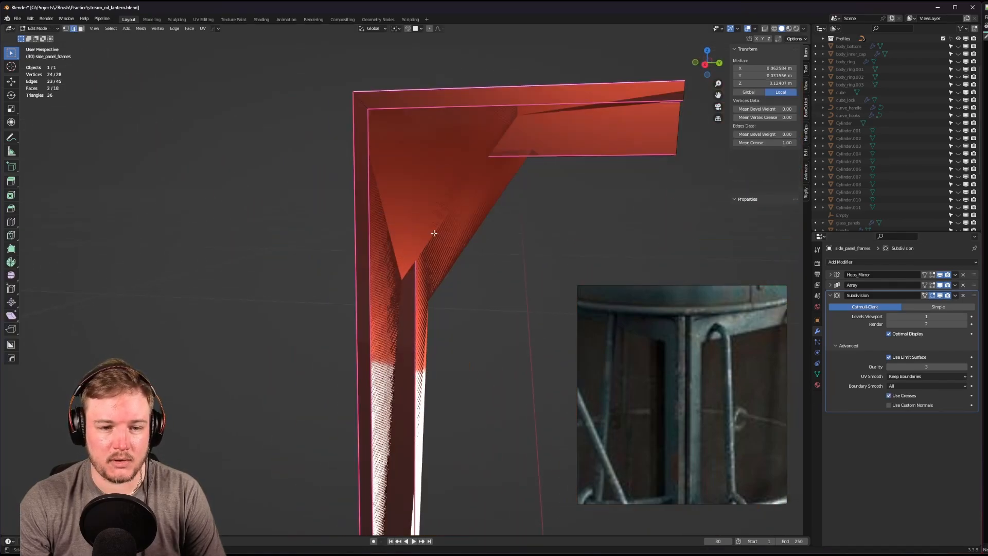
{"action": "key", "text": "l"}
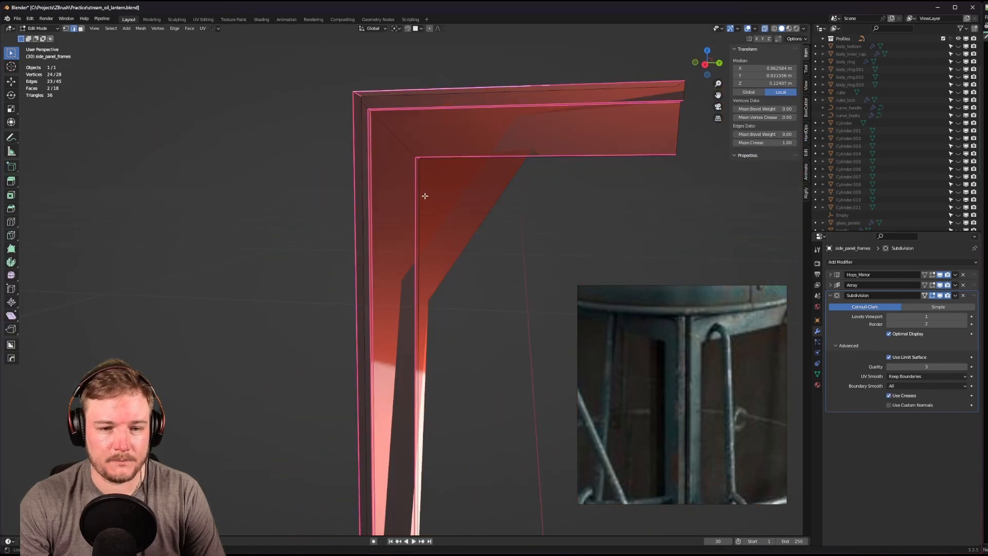
{"action": "left_click", "coordinate": [401, 144], "text": "alt"}
{"action": "middle_click_drag", "start_coordinate": [401, 146], "coordinate": [441, 165]}
{"action": "key", "text": "ctrl+e"}
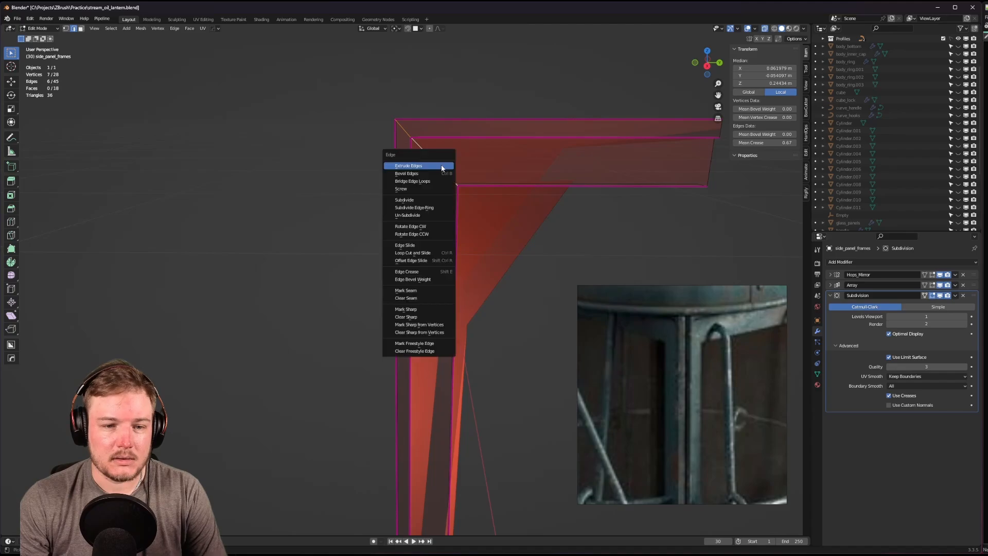
{"action": "left_click", "coordinate": [755, 143]}
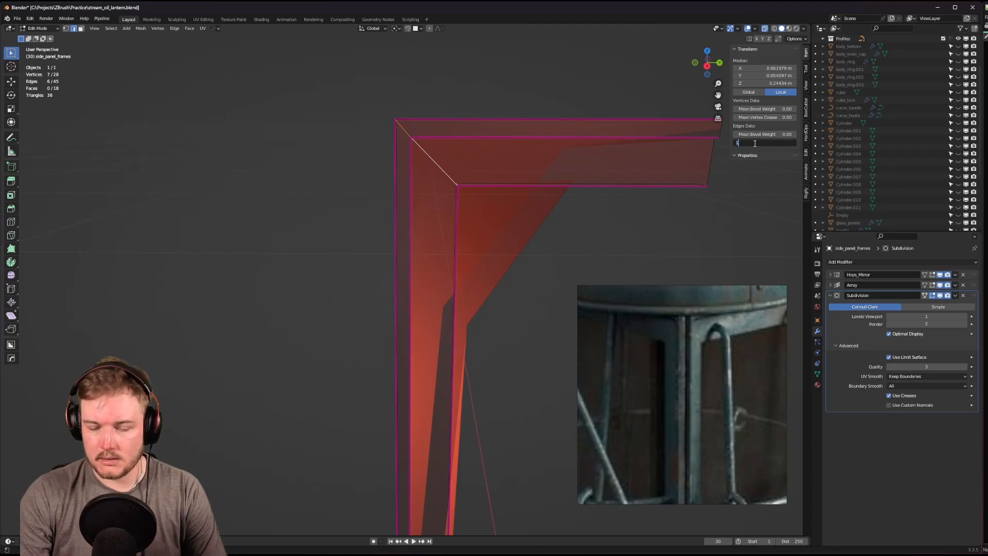
{"action": "key", "text": "Return"}
{"action": "middle_click_drag", "start_coordinate": [421, 229], "coordinate": [434, 232]}
{"action": "key", "text": "Tab"}
{"action": "left_click", "coordinate": [434, 208]}
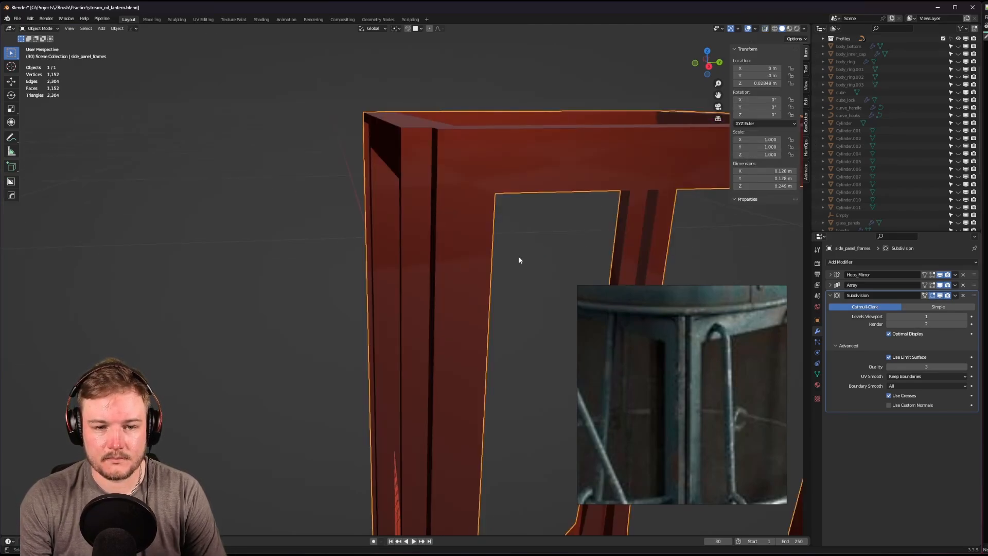
Select the diagonal edge loop at the frame's lower corner, set its mean crease to 1 and return to Object Mode.
{"action": "left_click", "coordinate": [518, 257]}
{"action": "scroll", "coordinate": [519, 257], "scroll_direction": "down", "scroll_amount": 2}
{"action": "middle_click_drag", "start_coordinate": [520, 257], "coordinate": [557, 293]}
{"action": "middle_click_drag", "start_coordinate": [555, 288], "coordinate": [380, 255], "text": "shift"}
{"action": "scroll", "coordinate": [474, 267], "scroll_direction": "up", "scroll_amount": 3}
{"action": "scroll", "coordinate": [474, 270], "scroll_direction": "down", "scroll_amount": 3}
{"action": "scroll", "coordinate": [392, 169], "scroll_direction": "up", "scroll_amount": 3}
{"action": "scroll", "coordinate": [390, 248], "scroll_direction": "up", "scroll_amount": 2}
{"action": "key", "text": "Tab"}
{"action": "left_click", "coordinate": [385, 282]}
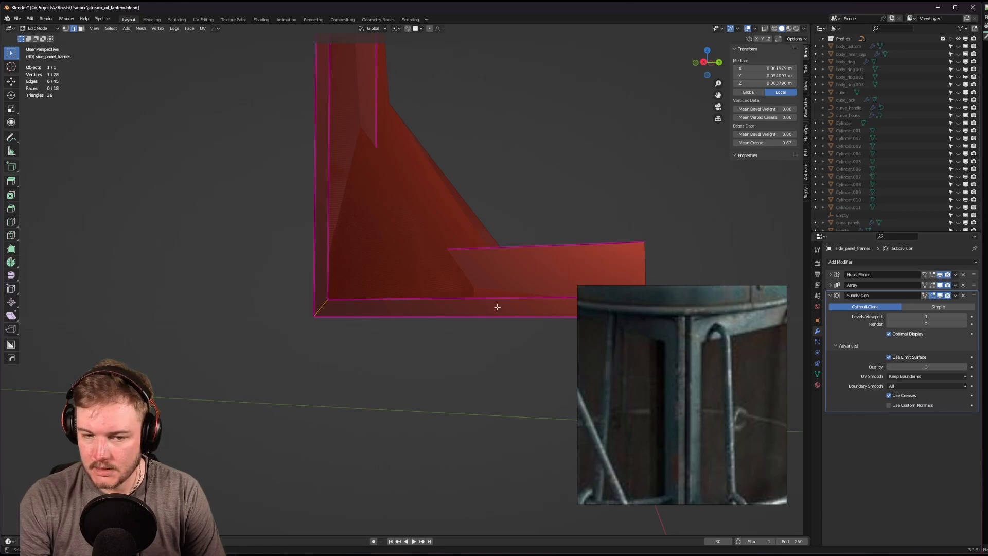
{"action": "left_click", "coordinate": [746, 141]}
{"action": "type", "text": "1"}
{"action": "key", "text": "Return"}
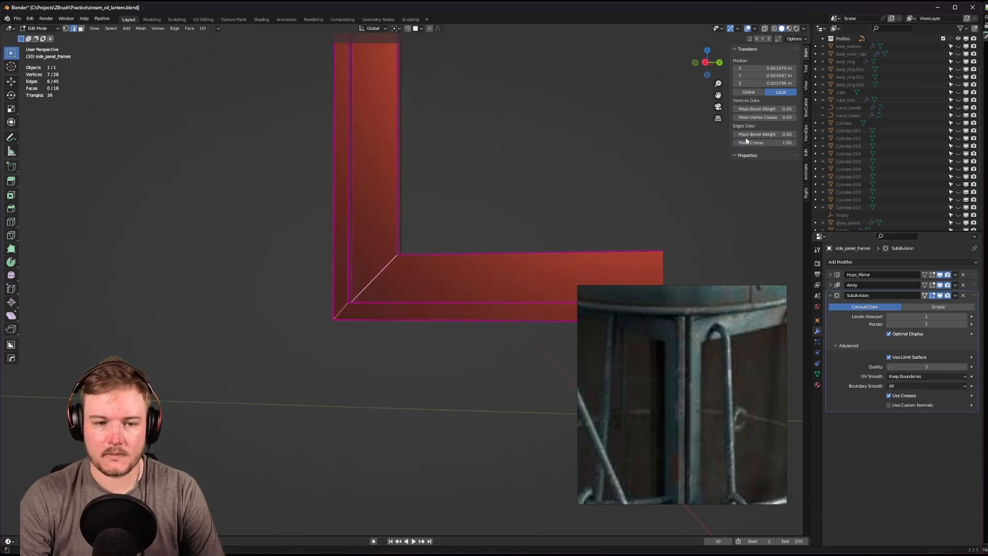
{"action": "middle_click_drag", "start_coordinate": [463, 195], "coordinate": [463, 169]}
{"action": "key", "text": "Tab"}
{"action": "left_click", "coordinate": [447, 203]}
Raise the Subdivision modifier's viewport level to 6 to test the creased frame corners.
{"action": "scroll", "coordinate": [423, 377], "scroll_direction": "down", "scroll_amount": 8}
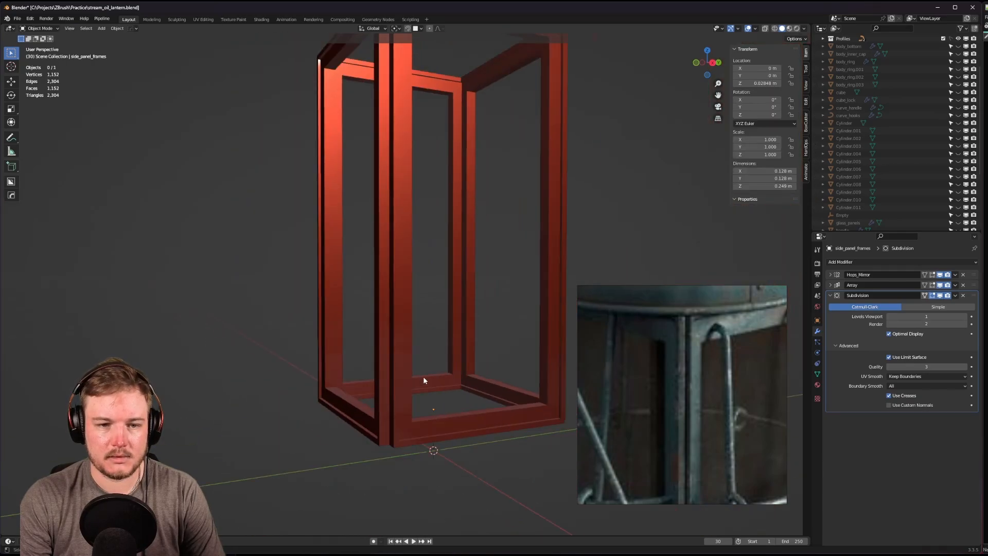
{"action": "middle_click_drag", "start_coordinate": [432, 265], "coordinate": [434, 293]}
{"action": "scroll", "coordinate": [452, 335], "scroll_direction": "up", "scroll_amount": 6}
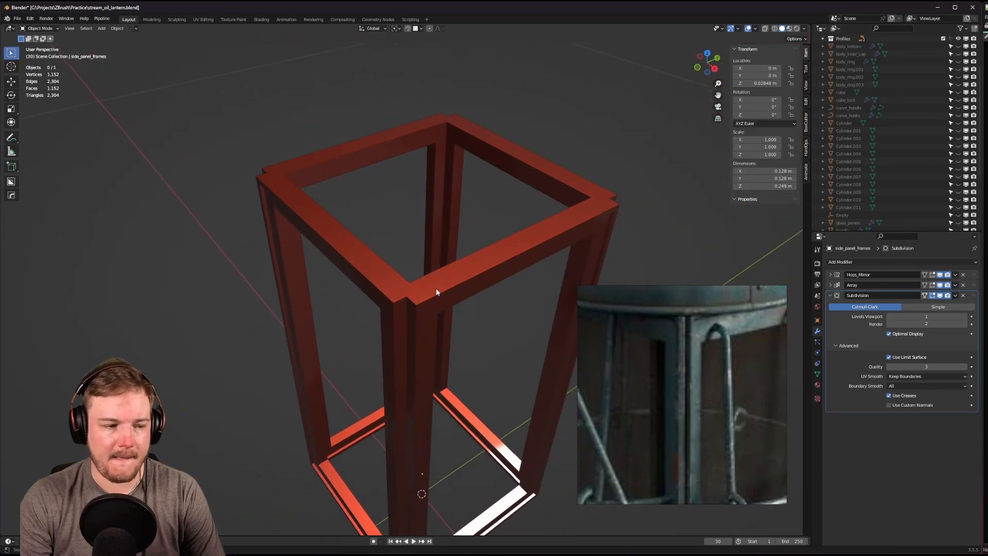
{"action": "scroll", "coordinate": [448, 294], "scroll_direction": "up", "scroll_amount": 10}
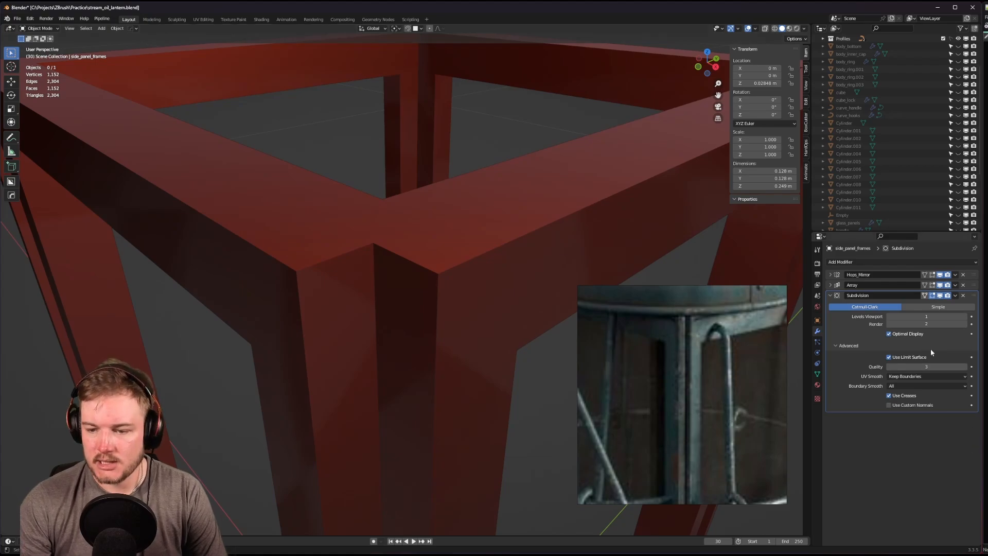
{"action": "left_click", "coordinate": [965, 316]}
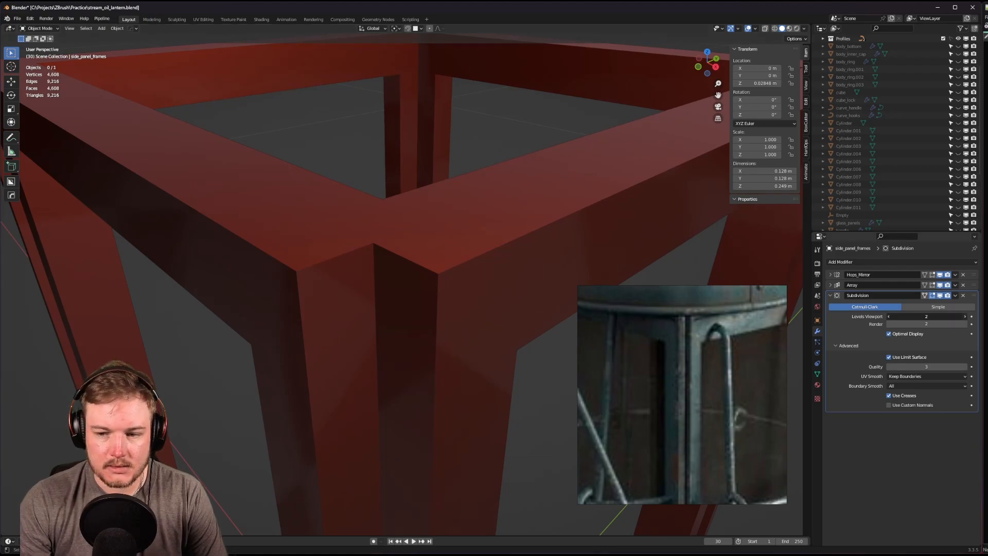
{"action": "left_click", "coordinate": [965, 317]}
{"action": "left_click", "coordinate": [964, 316]}
{"action": "left_click", "coordinate": [965, 316]}
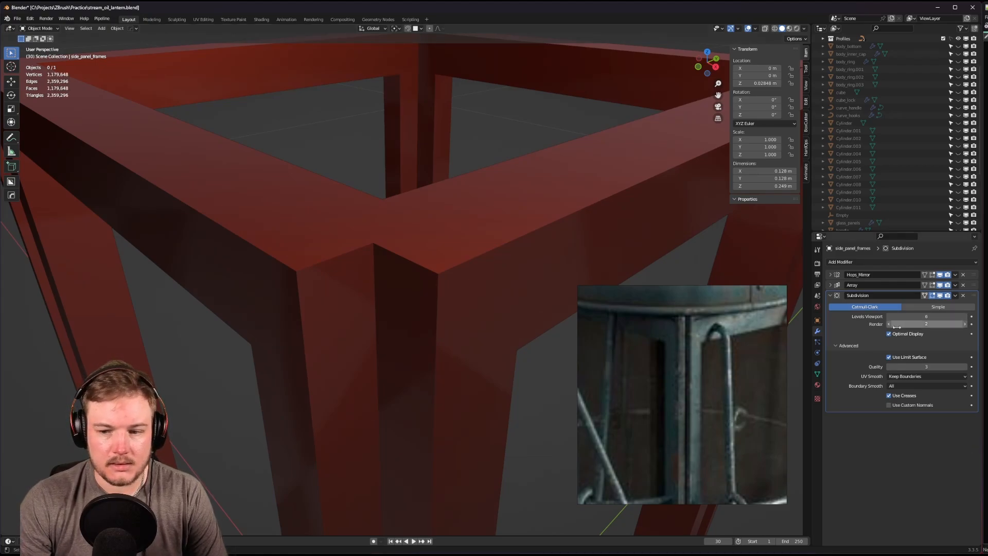
Disable Optimal Display on the Subdivision modifier and show the wireframe over the side panel frames.
{"action": "scroll", "coordinate": [368, 271], "scroll_direction": "down", "scroll_amount": 3}
{"action": "scroll", "coordinate": [405, 280], "scroll_direction": "up", "scroll_amount": 3}
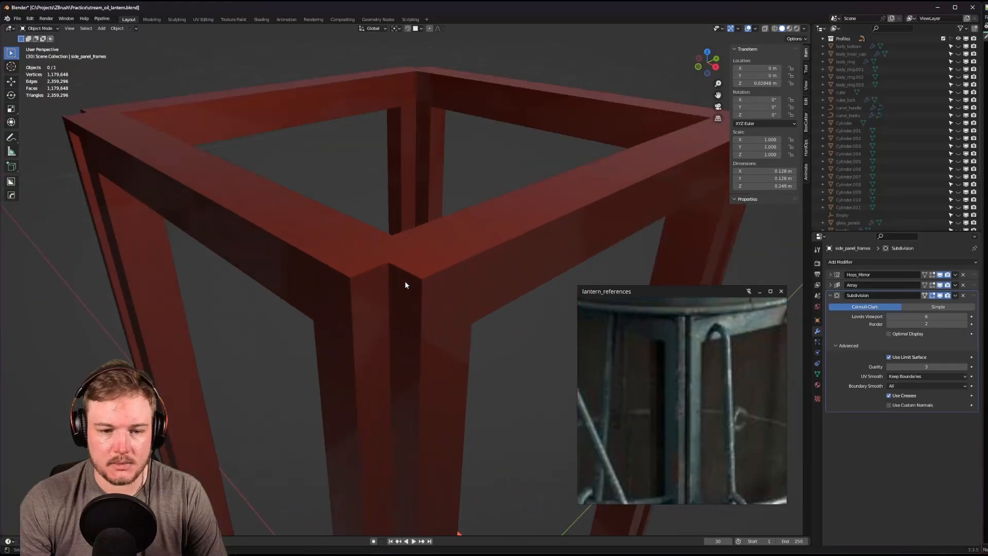
{"action": "key", "text": "q"}
{"action": "left_click", "coordinate": [415, 282]}
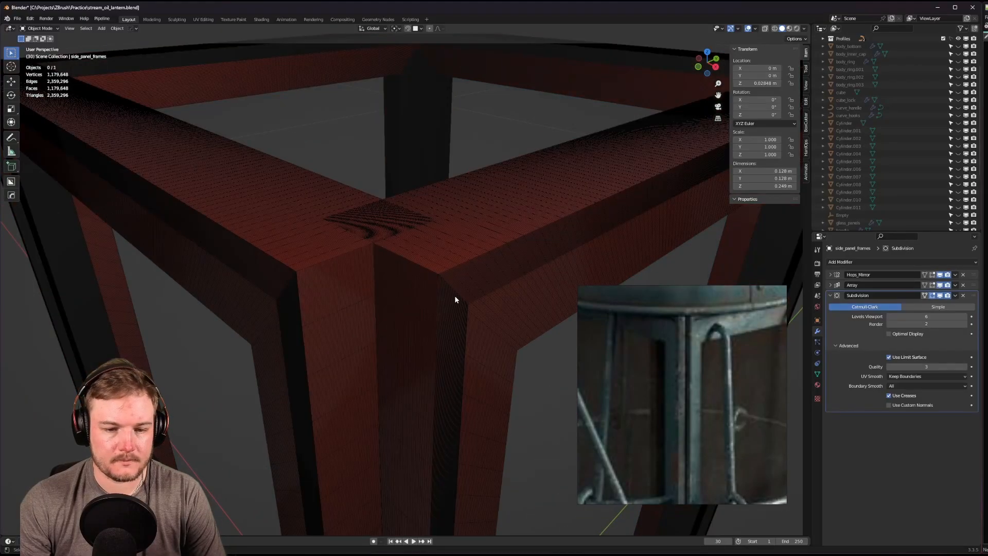
{"action": "middle_click_drag", "start_coordinate": [454, 295], "coordinate": [454, 293]}
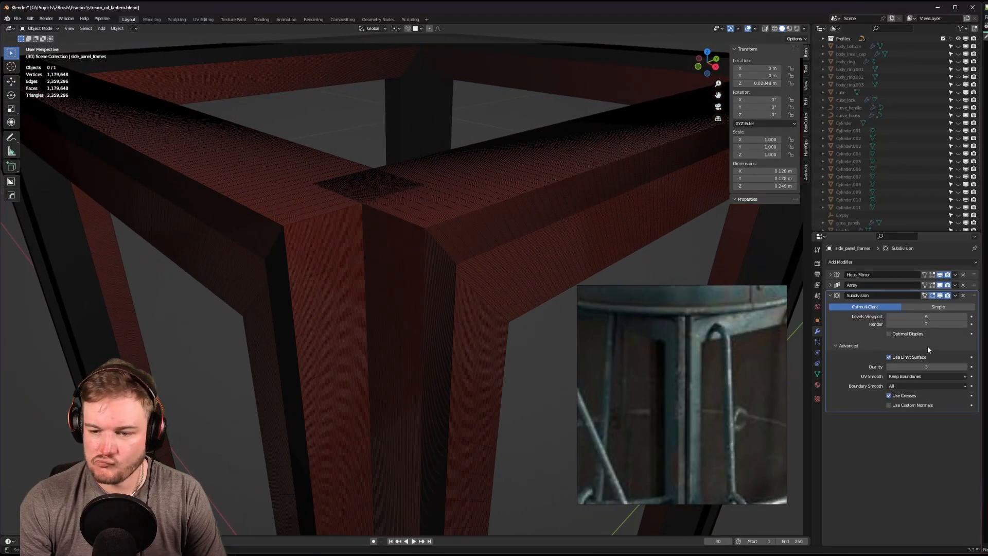
Set the Subdivision modifier's viewport level to 3.
{"action": "left_click_drag", "start_coordinate": [926, 317], "coordinate": [906, 317]}
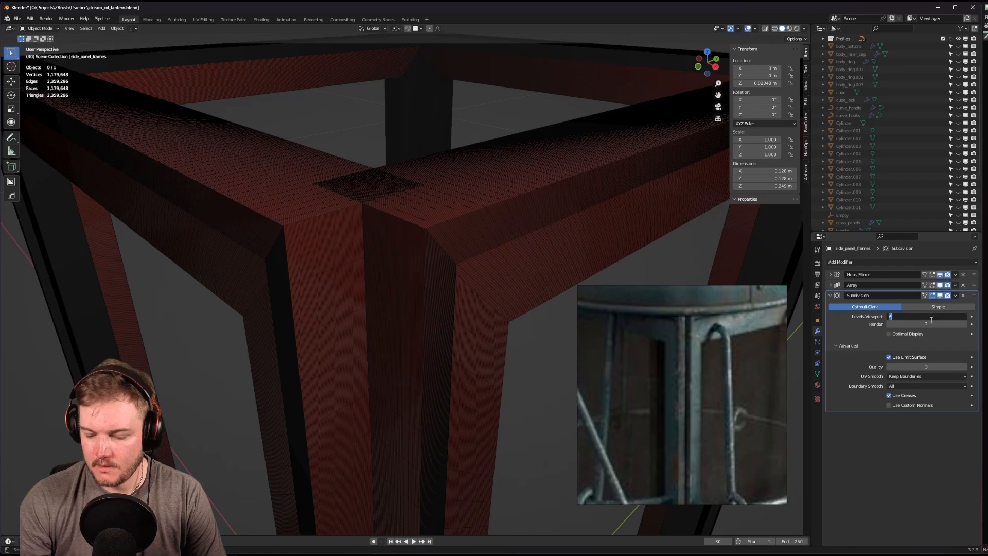
{"action": "scroll", "coordinate": [474, 229], "scroll_direction": "down", "scroll_amount": 3}
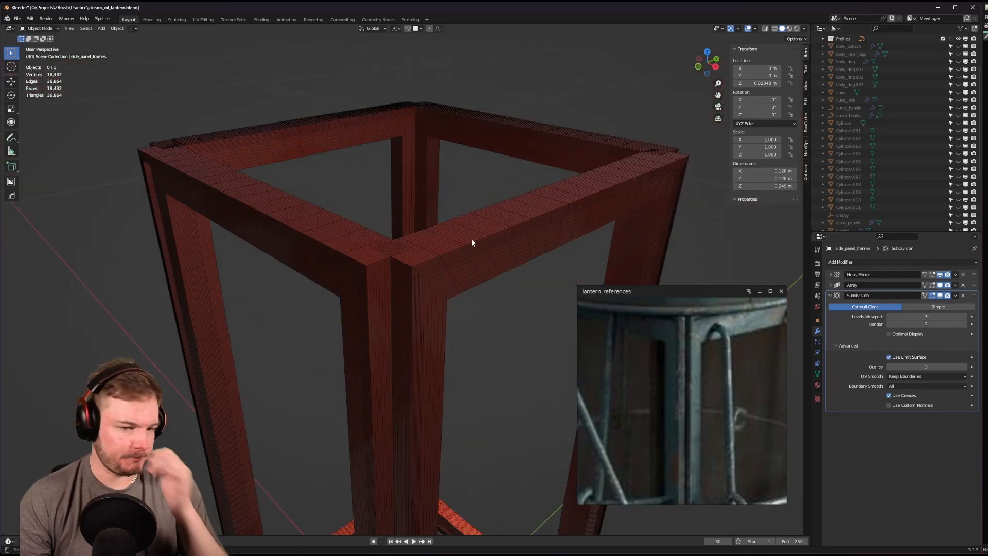
{"action": "middle_click_drag", "start_coordinate": [472, 239], "coordinate": [546, 242]}
{"action": "scroll", "coordinate": [454, 293], "scroll_direction": "up", "scroll_amount": 2}
Open the side panel frames in Edit Mode with edge selection.
{"action": "left_click", "coordinate": [385, 231]}
{"action": "key", "text": "ctrl+Tab"}
{"action": "left_click", "coordinate": [422, 226]}
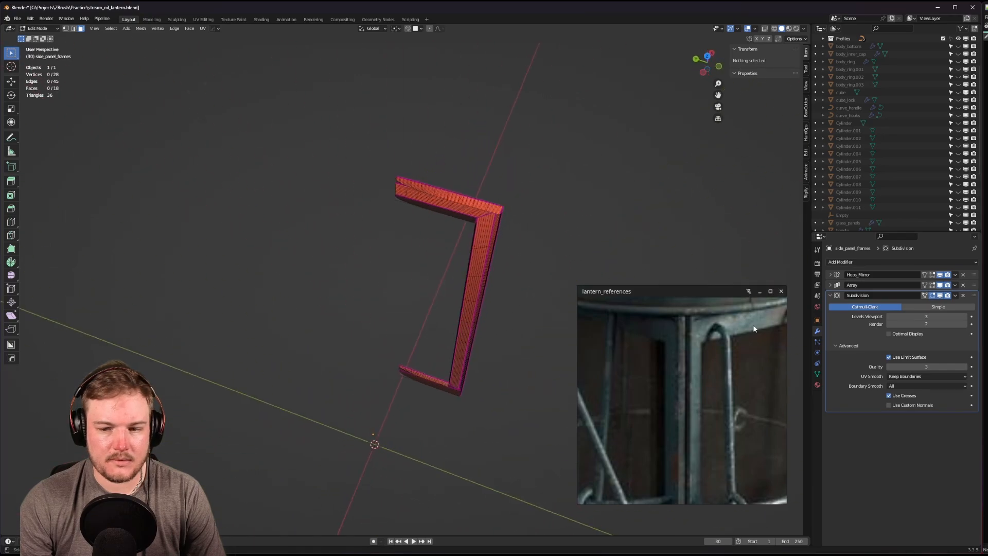
{"action": "key", "text": "Tab"}
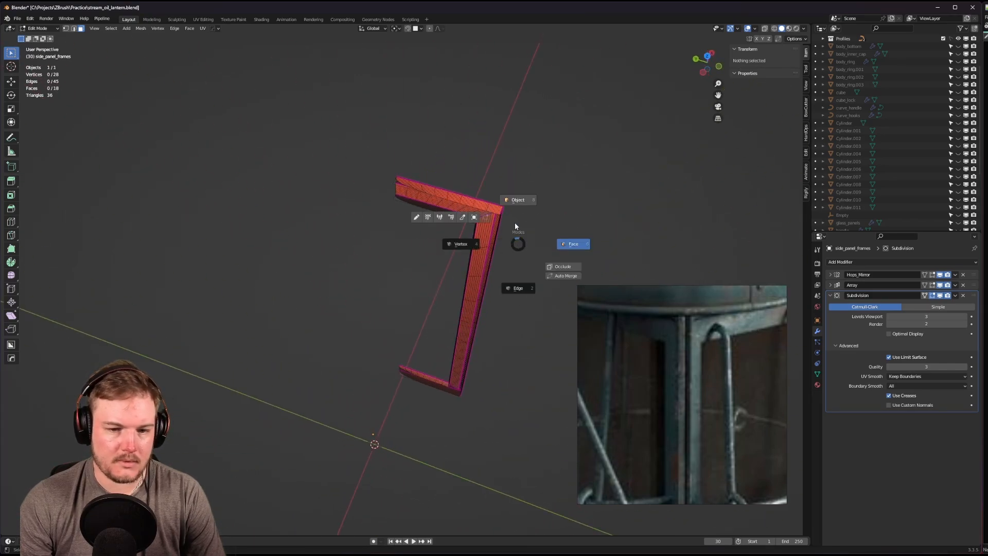
{"action": "left_click", "coordinate": [515, 221]}
{"action": "middle_click_drag", "start_coordinate": [486, 215], "coordinate": [435, 239]}
{"action": "key", "text": "Tab"}
{"action": "left_click", "coordinate": [439, 268]}
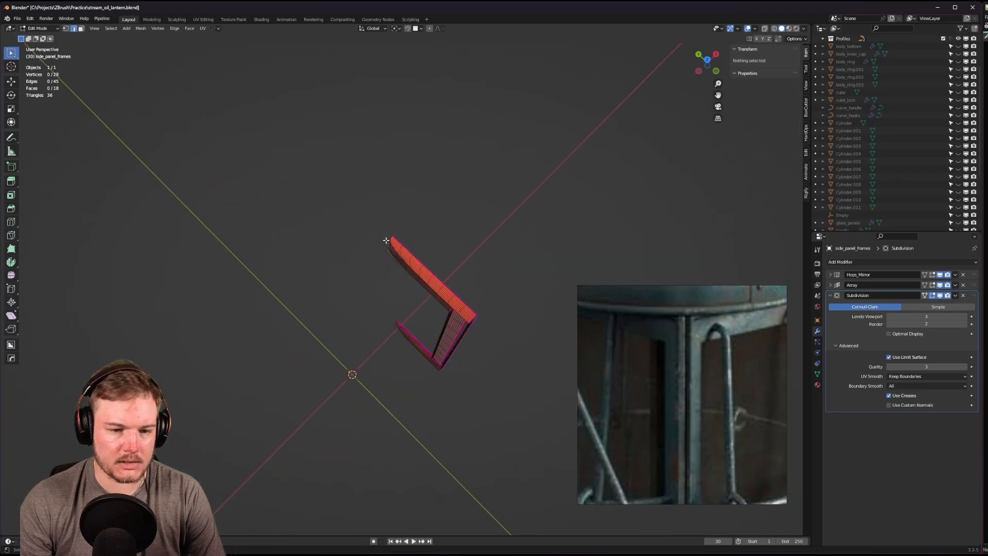
Select a creased edge along the frame's upright and extend the selection to all edges with a similar crease.
{"action": "scroll", "coordinate": [386, 231], "scroll_direction": "up", "scroll_amount": 4}
{"action": "middle_click_drag", "start_coordinate": [332, 159], "coordinate": [320, 243]}
{"action": "scroll", "coordinate": [271, 218], "scroll_direction": "down", "scroll_amount": 2}
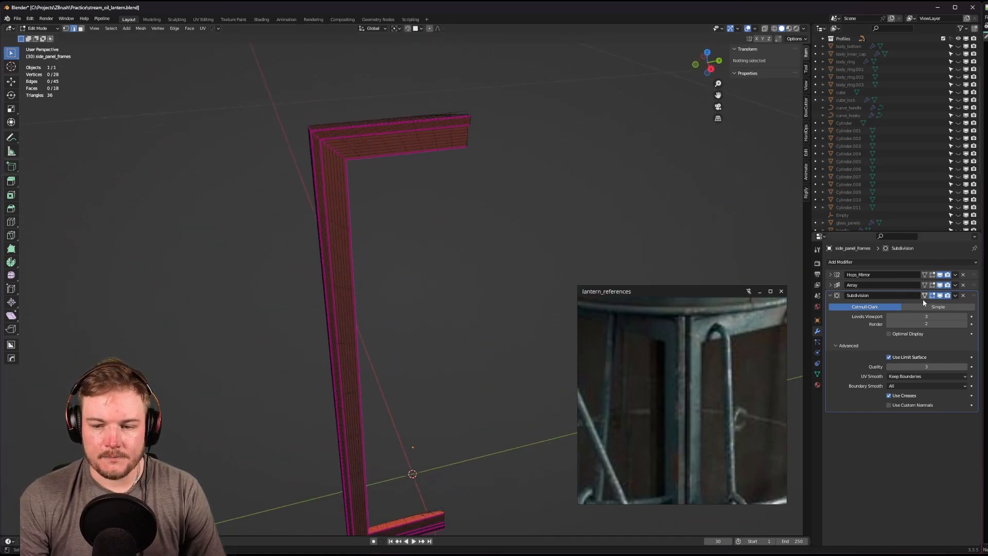
{"action": "middle_click_drag", "start_coordinate": [465, 220], "coordinate": [473, 202]}
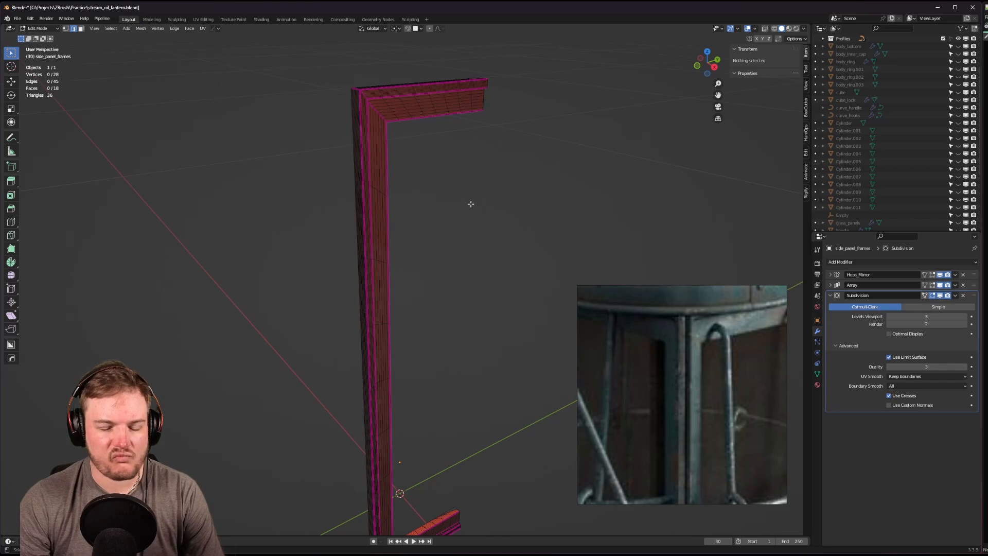
{"action": "middle_click_drag", "start_coordinate": [461, 270], "coordinate": [475, 507]}
{"action": "middle_click_drag", "start_coordinate": [437, 532], "coordinate": [460, 436]}
{"action": "scroll", "coordinate": [435, 372], "scroll_direction": "up", "scroll_amount": 4}
{"action": "key", "text": "z"}
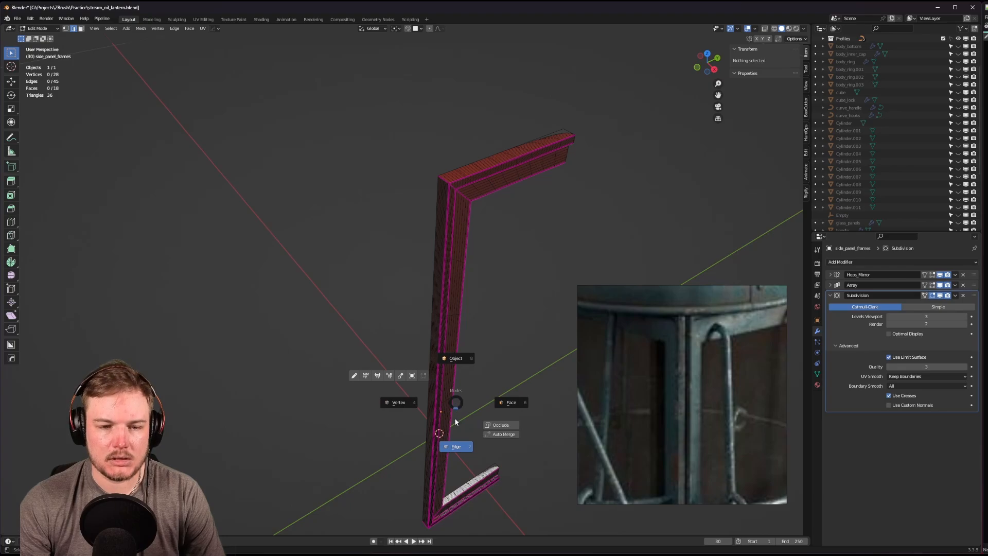
{"action": "left_click", "coordinate": [112, 28]}
{"action": "mouse_move", "coordinate": [137, 125]}
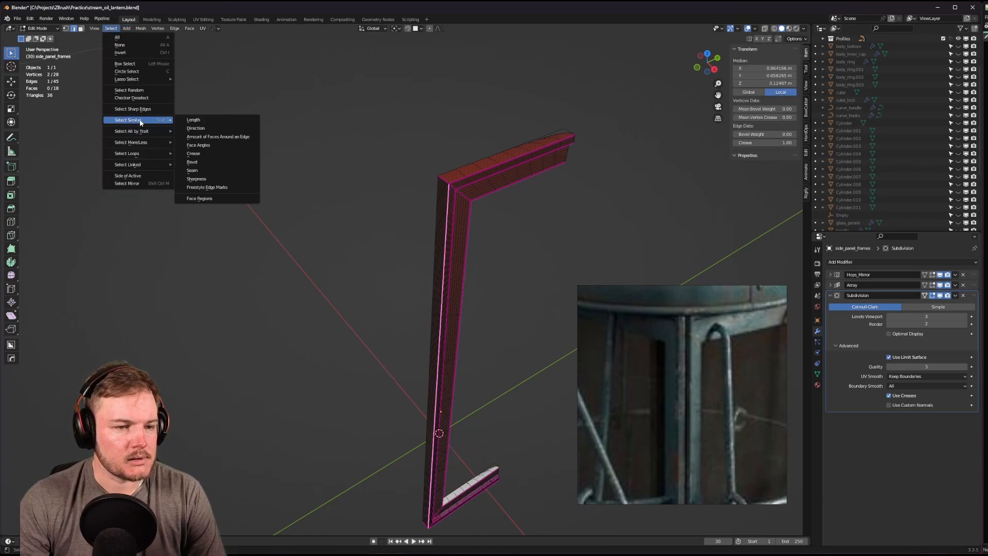
{"action": "left_click", "coordinate": [213, 154]}
{"action": "scroll", "coordinate": [485, 187], "scroll_direction": "up", "scroll_amount": 6}
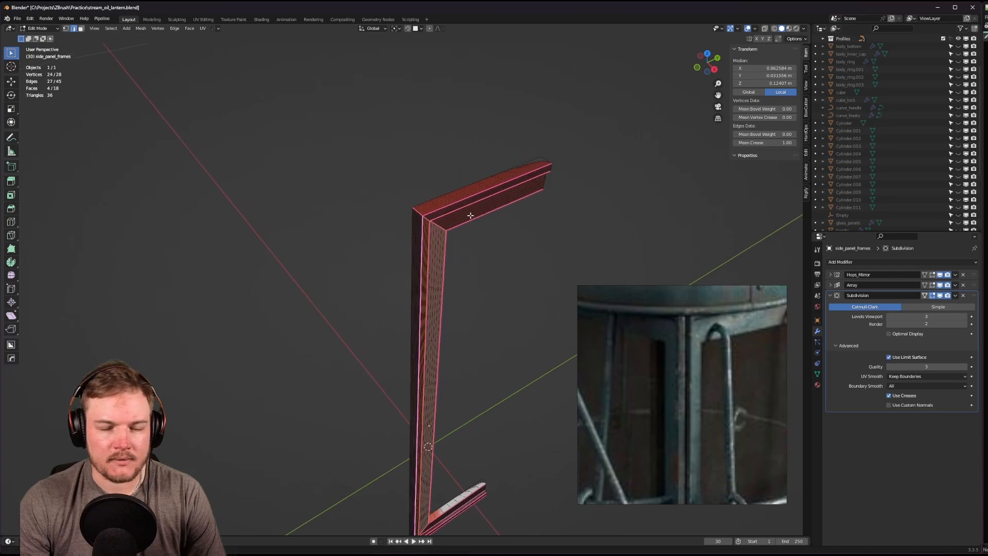
{"action": "scroll", "coordinate": [407, 238], "scroll_direction": "up", "scroll_amount": 3}
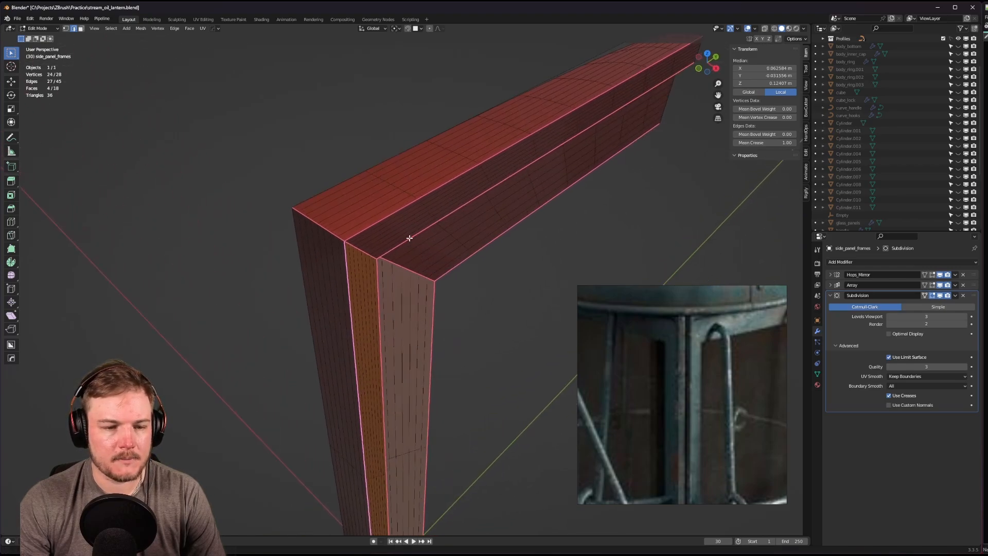
Set the mean crease of the selected frame edges to 0.9.
{"action": "left_click", "coordinate": [770, 143]}
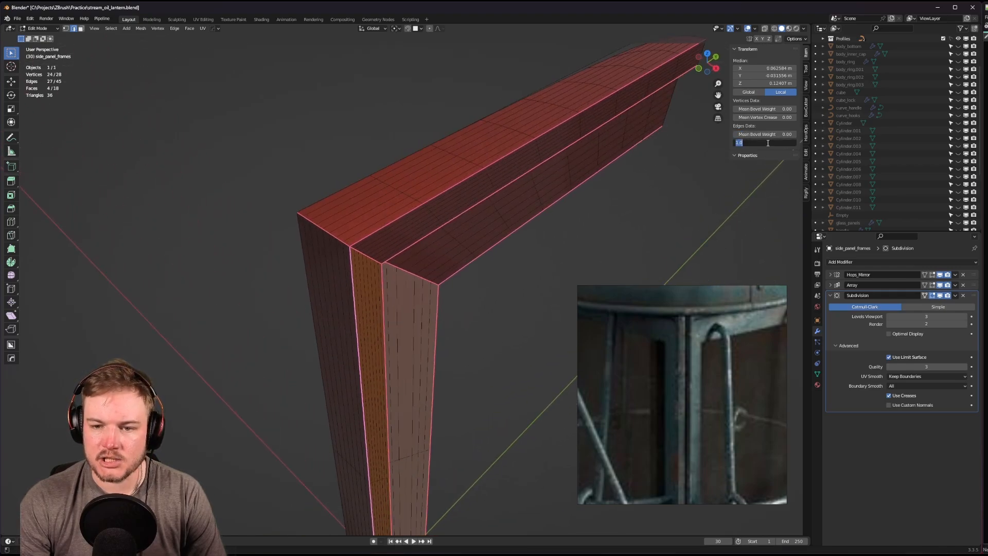
{"action": "type", "text": "0.9"}
{"action": "key", "text": "Return"}
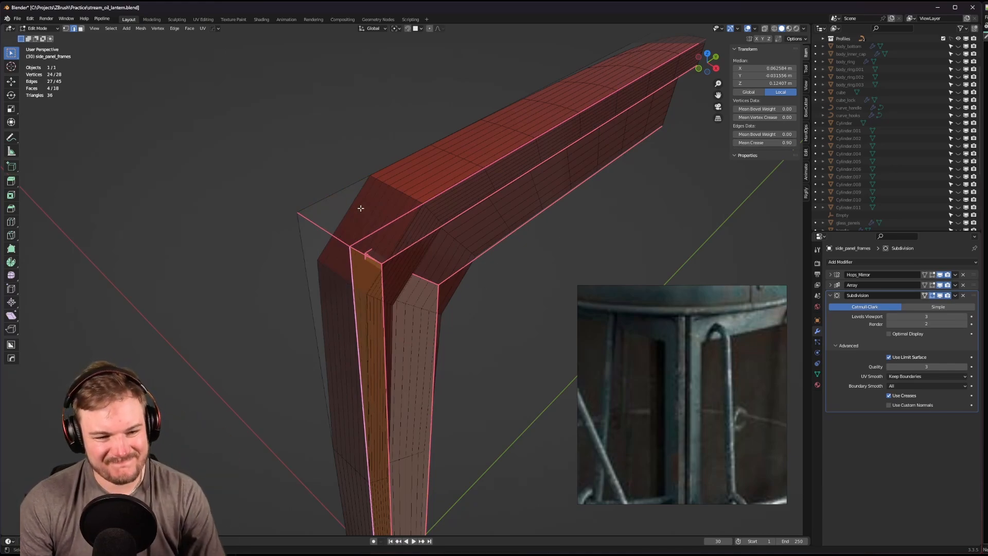
Select the edge loop running across the frame's upper corner and set its mean crease to 1.
{"action": "left_click", "coordinate": [335, 229], "text": "alt"}
{"action": "middle_click_drag", "start_coordinate": [335, 229], "coordinate": [463, 226]}
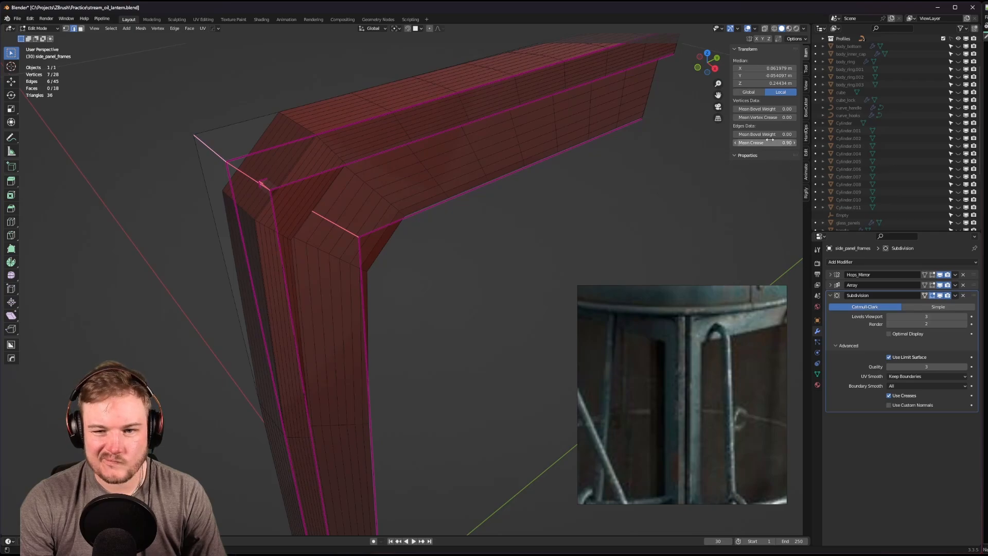
{"action": "left_click_drag", "start_coordinate": [770, 139], "coordinate": [795, 140]}
{"action": "middle_click_drag", "start_coordinate": [657, 155], "coordinate": [347, 206]}
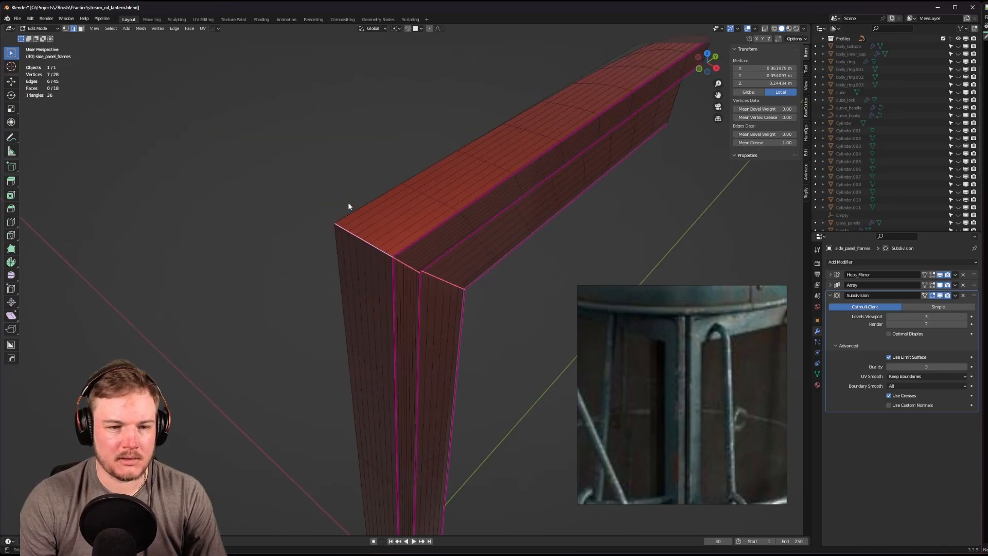
Select the two long edge loops bordering the frame's stepped outer face and set their mean crease to 0.5.
{"action": "middle_click_drag", "start_coordinate": [409, 247], "coordinate": [400, 229]}
{"action": "left_click", "coordinate": [394, 208], "text": "alt"}
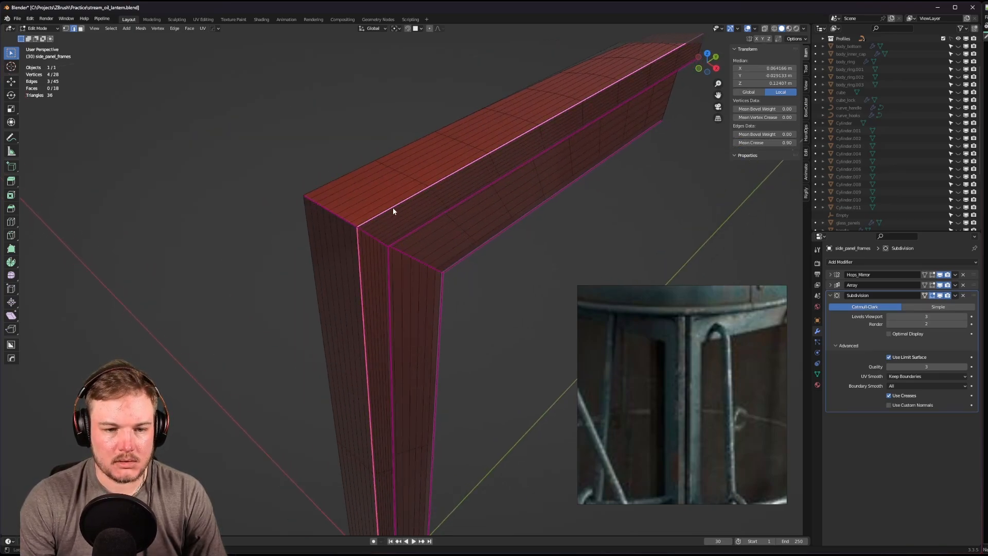
{"action": "left_click", "coordinate": [406, 236], "text": "alt"}
{"action": "left_click", "coordinate": [776, 141]}
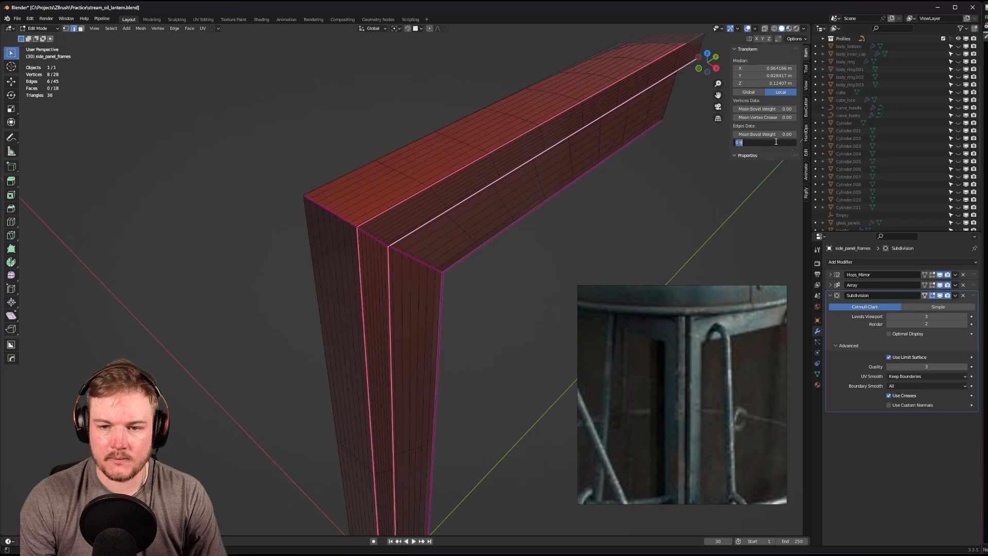
{"action": "type", "text": "0.5"}
{"action": "key", "text": "Return"}
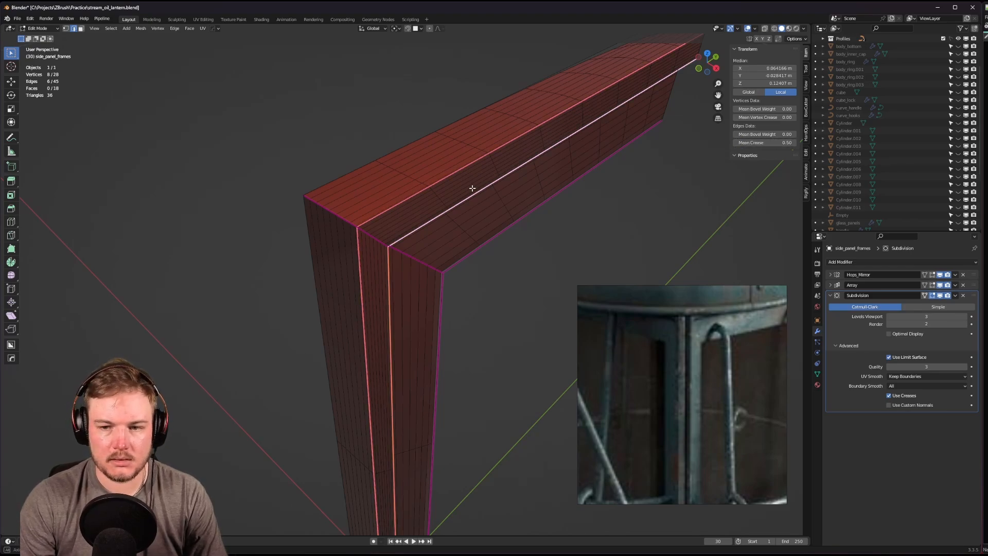
Return the side panel frames to Object Mode, turn off the wireframe display and inspect the shading at the creased corners.
{"action": "key", "text": "ctrl+Tab"}
{"action": "left_click", "coordinate": [454, 210]}
{"action": "middle_click_drag", "start_coordinate": [452, 212], "coordinate": [443, 227]}
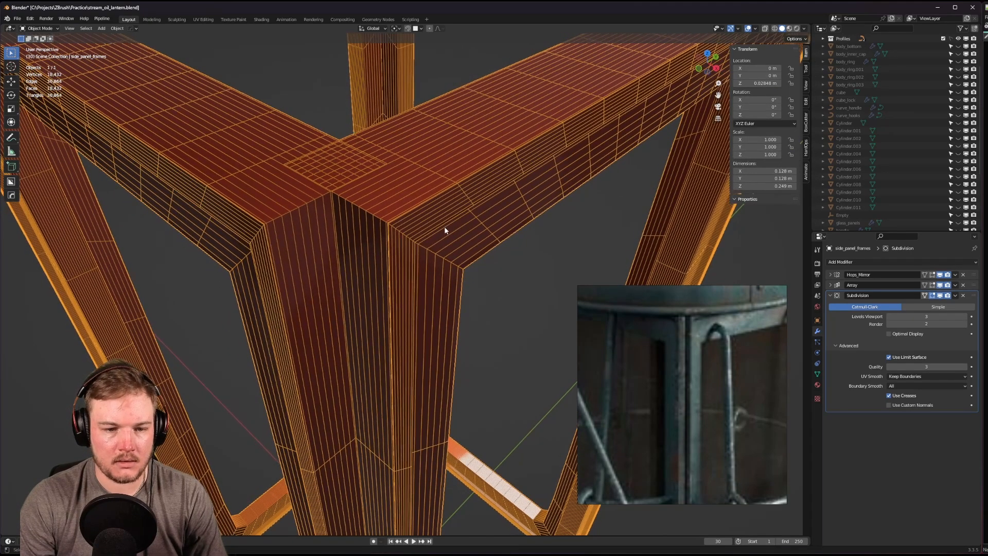
{"action": "key", "text": "alt+v"}
{"action": "left_click", "coordinate": [444, 228]}
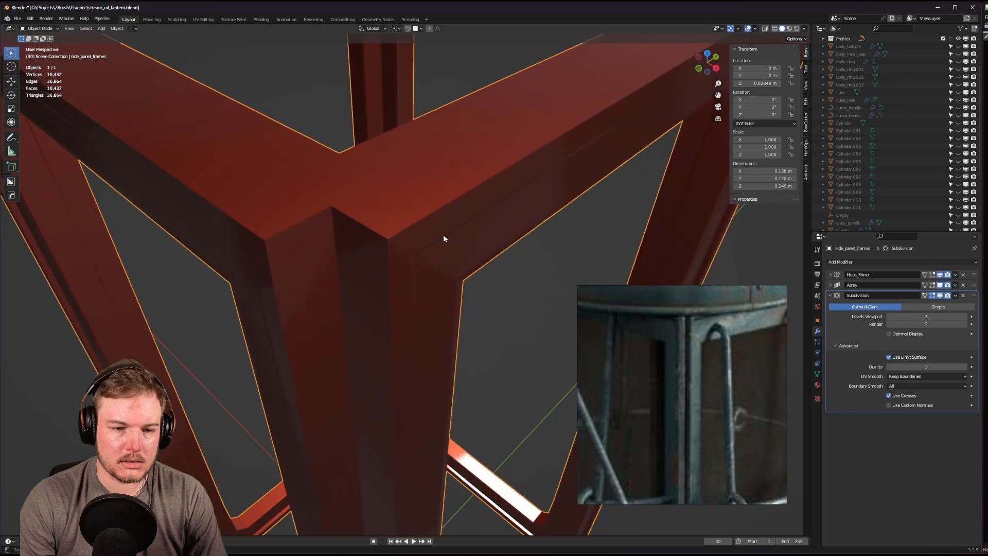
{"action": "scroll", "coordinate": [443, 234], "scroll_direction": "up", "scroll_amount": 4}
{"action": "scroll", "coordinate": [444, 238], "scroll_direction": "down", "scroll_amount": 6}
{"action": "mouse_move", "coordinate": [474, 245]}
{"action": "middle_mouse_down"}
{"action": "mouse_move", "coordinate": [478, 146]}
{"action": "mouse_move", "coordinate": [471, 264]}
{"action": "middle_mouse_up"}
{"action": "scroll", "coordinate": [471, 260], "scroll_direction": "up", "scroll_amount": 4}
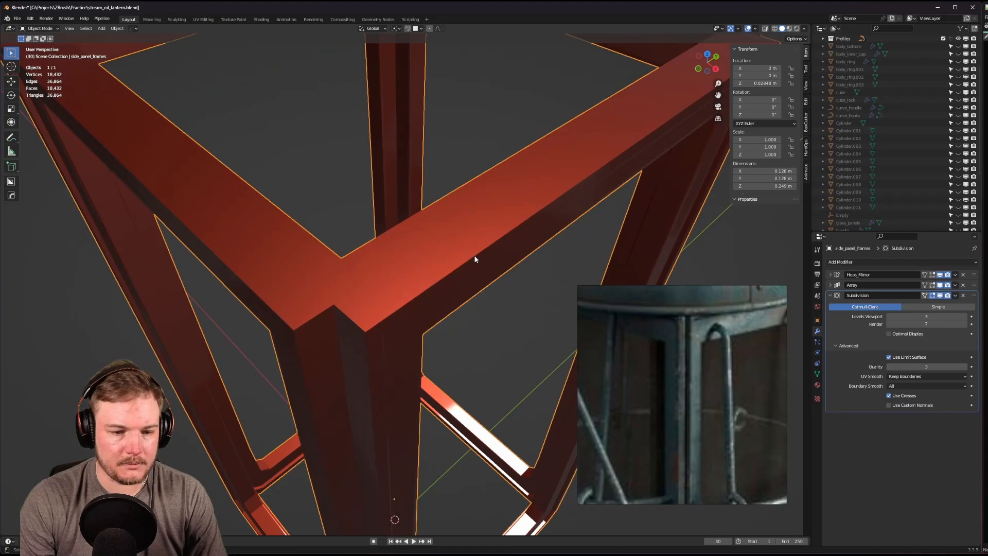
{"action": "scroll", "coordinate": [474, 254], "scroll_direction": "down", "scroll_amount": 4}
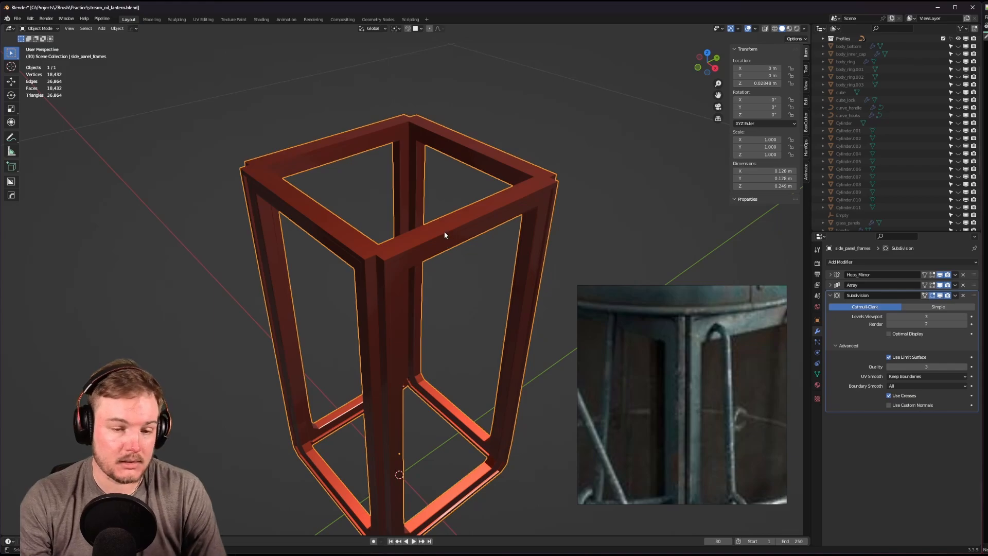
{"action": "scroll", "coordinate": [447, 241], "scroll_direction": "up", "scroll_amount": 5}
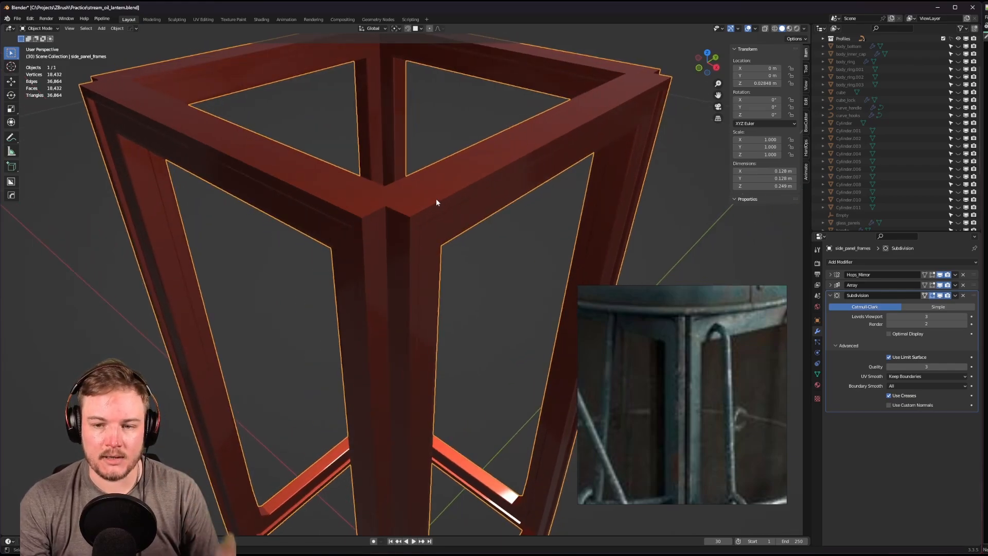
Reopen the frames in Edit Mode and set the mean crease of all edges to 0.
{"action": "key", "text": "Tab"}
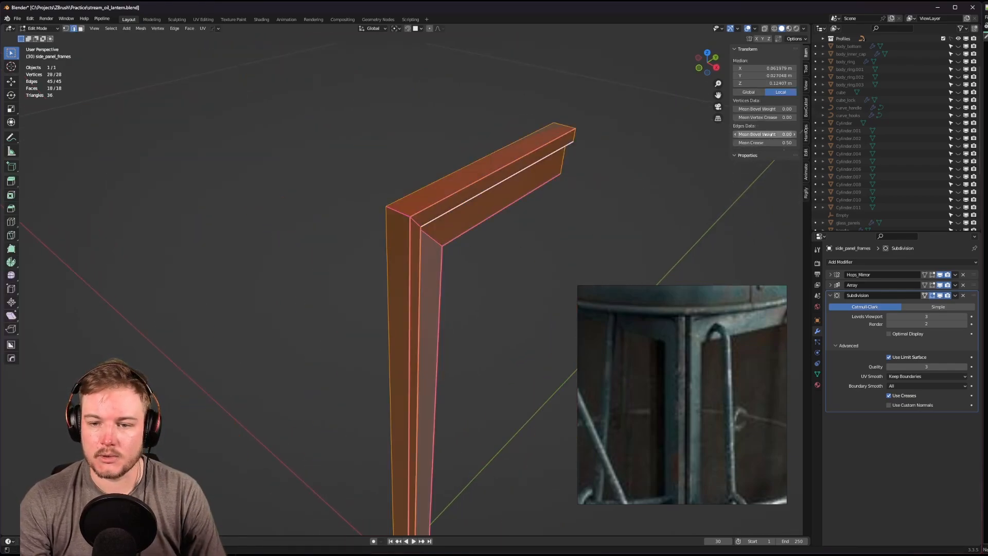
{"action": "left_click", "coordinate": [765, 142]}
{"action": "type", "text": "0"}
{"action": "key", "text": "Return"}
{"action": "middle_click_drag", "start_coordinate": [573, 223], "coordinate": [559, 225]}
{"action": "key", "text": "ctrl+z"}
{"action": "middle_click_drag", "start_coordinate": [438, 217], "coordinate": [461, 231], "text": "shift"}
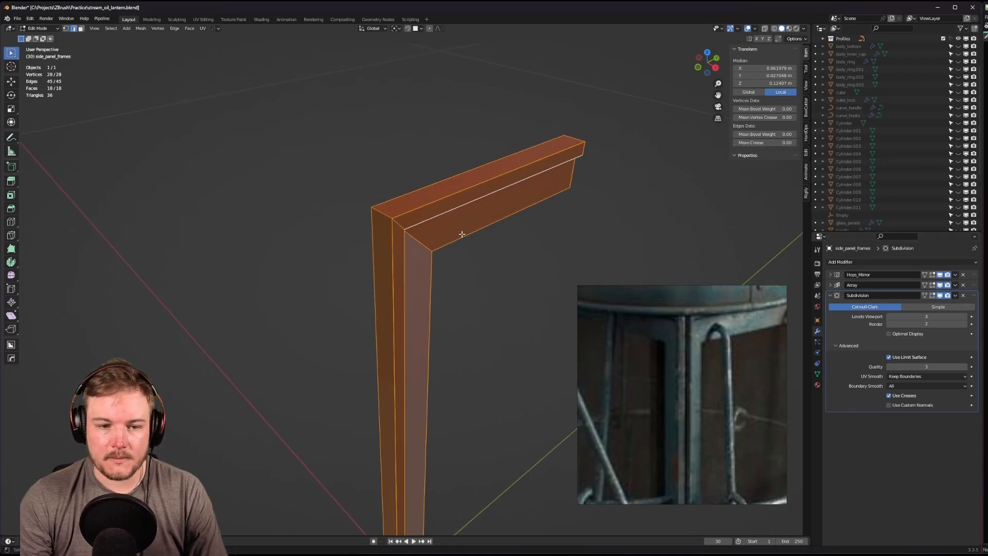
Clear the selection, pick the frame's long outer top edge and select all sharp edges.
{"action": "key", "text": "Tab"}
{"action": "left_click", "coordinate": [462, 264]}
{"action": "left_click", "coordinate": [422, 206]}
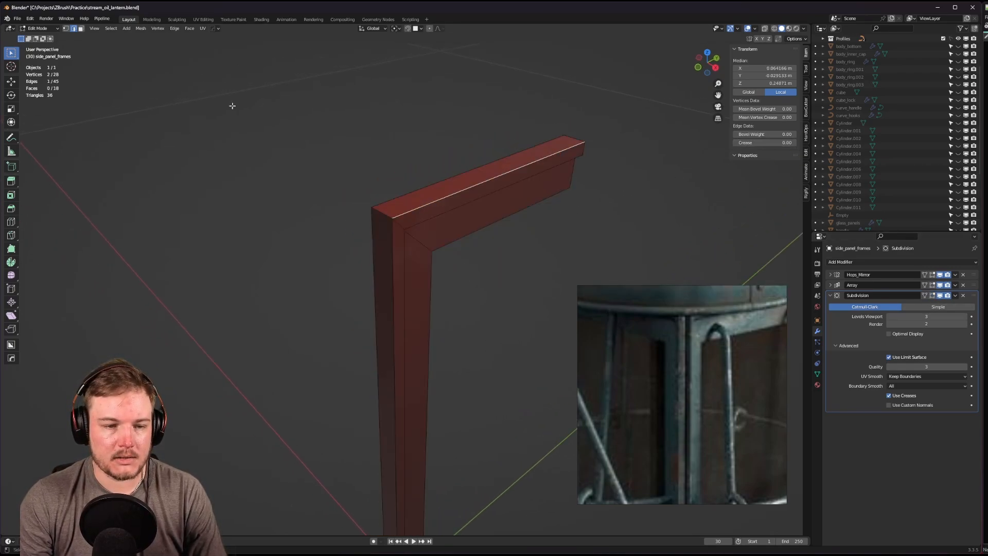
{"action": "left_click", "coordinate": [119, 29]}
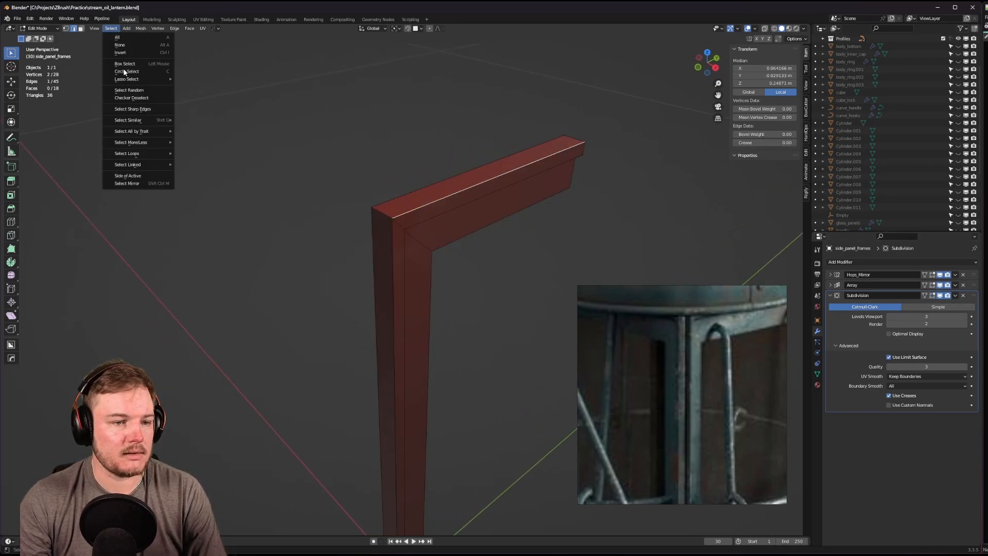
{"action": "left_click", "coordinate": [136, 112]}
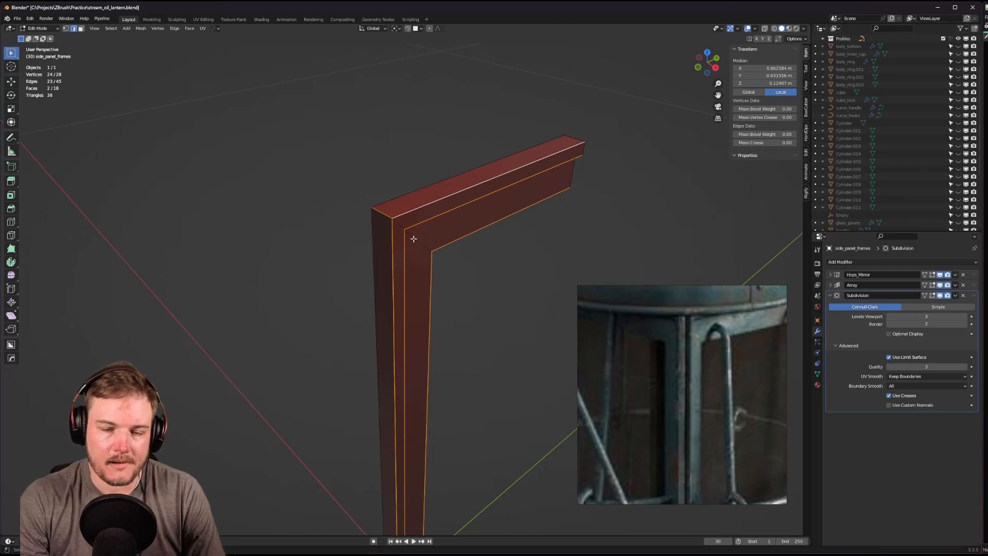
Add the diagonal mitre edges at the frame's upper and lower corners to the selection.
{"action": "left_click", "coordinate": [399, 226], "text": "alt+shift"}
{"action": "scroll", "coordinate": [407, 227], "scroll_direction": "down", "scroll_amount": 4}
{"action": "middle_click_drag", "start_coordinate": [416, 229], "coordinate": [417, 115], "text": "shift"}
{"action": "middle_click_drag", "start_coordinate": [437, 208], "coordinate": [408, 290]}
{"action": "scroll", "coordinate": [409, 217], "scroll_direction": "up", "scroll_amount": 2}
{"action": "scroll", "coordinate": [409, 290], "scroll_direction": "up", "scroll_amount": 2}
{"action": "left_click", "coordinate": [403, 282], "text": "alt+shift"}
{"action": "mouse_move", "coordinate": [443, 238]}
{"action": "middle_mouse_down"}
{"action": "mouse_move", "coordinate": [377, 277]}
{"action": "mouse_move", "coordinate": [491, 245]}
{"action": "mouse_move", "coordinate": [438, 252]}
{"action": "middle_mouse_up"}
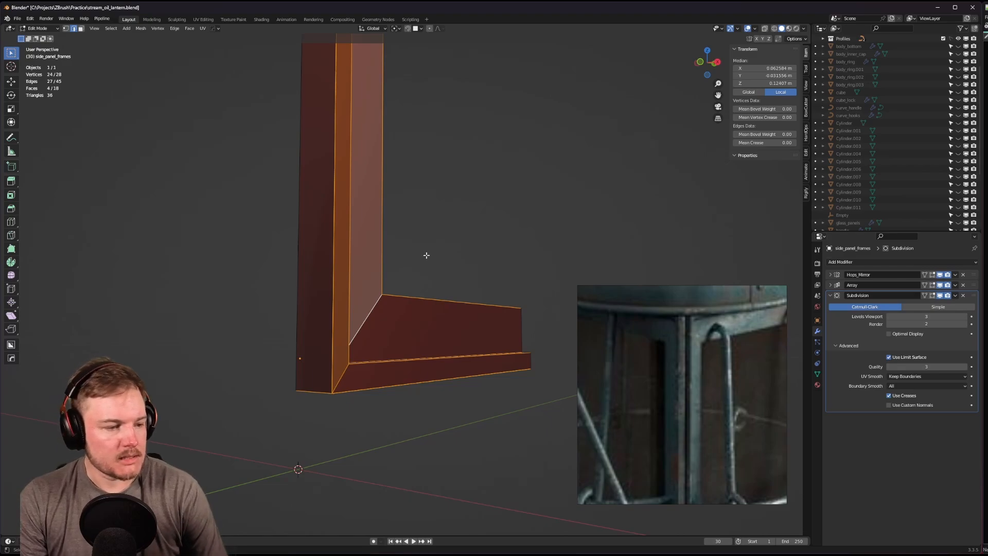
{"action": "middle_click_drag", "start_coordinate": [423, 252], "coordinate": [436, 337]}
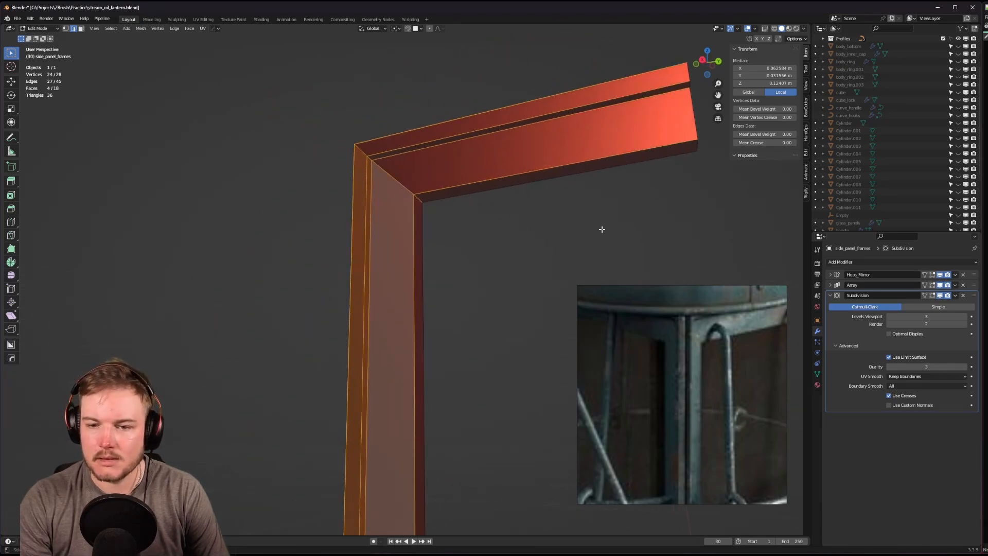
Set the mean bevel weight of the selected edges to 1.
{"action": "left_click", "coordinate": [765, 133]}
{"action": "type", "text": "1"}
{"action": "key", "text": "Return"}
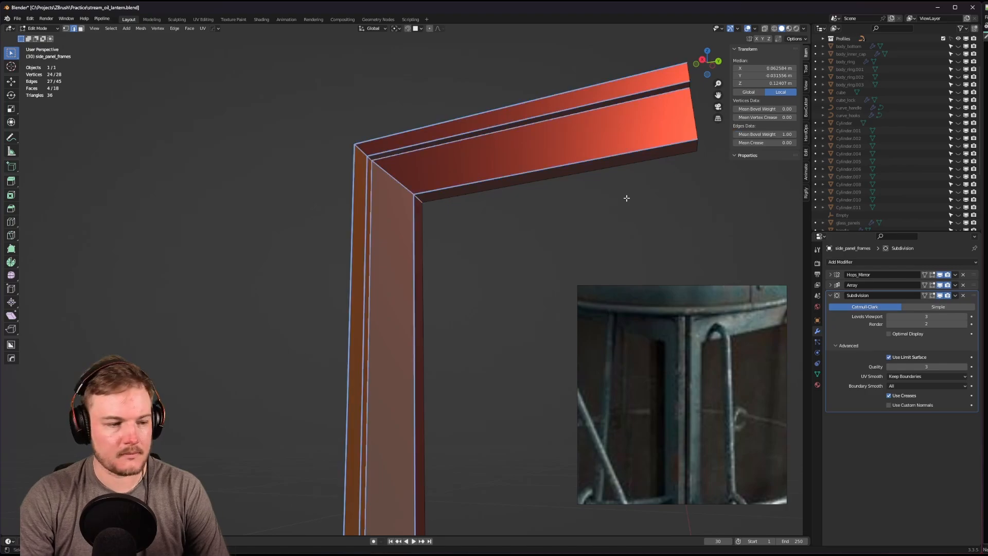
{"action": "middle_click_drag", "start_coordinate": [577, 225], "coordinate": [586, 226]}
Add a Bevel modifier to the side panel frames and place it above the Subdivision modifier in the stack.
{"action": "left_click", "coordinate": [906, 262]}
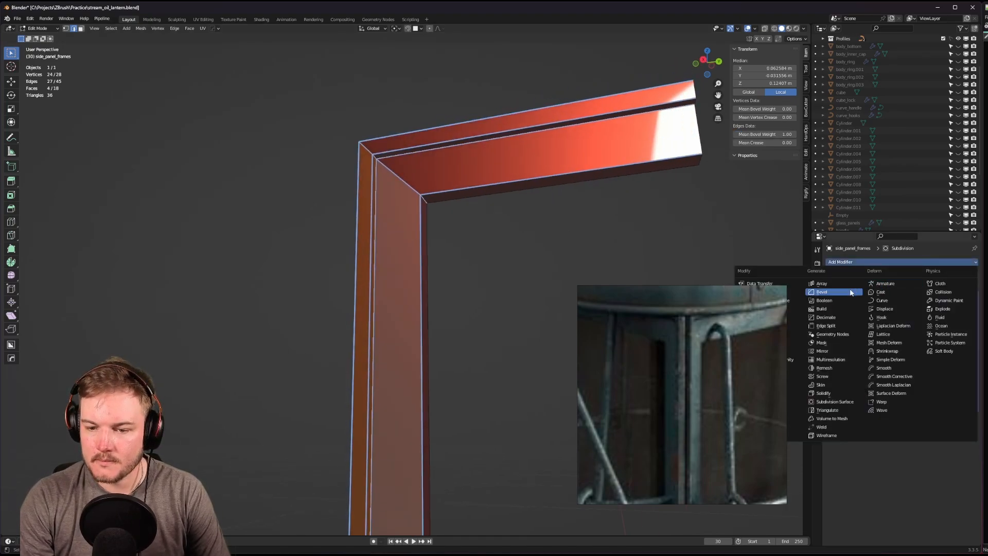
{"action": "left_click", "coordinate": [822, 292]}
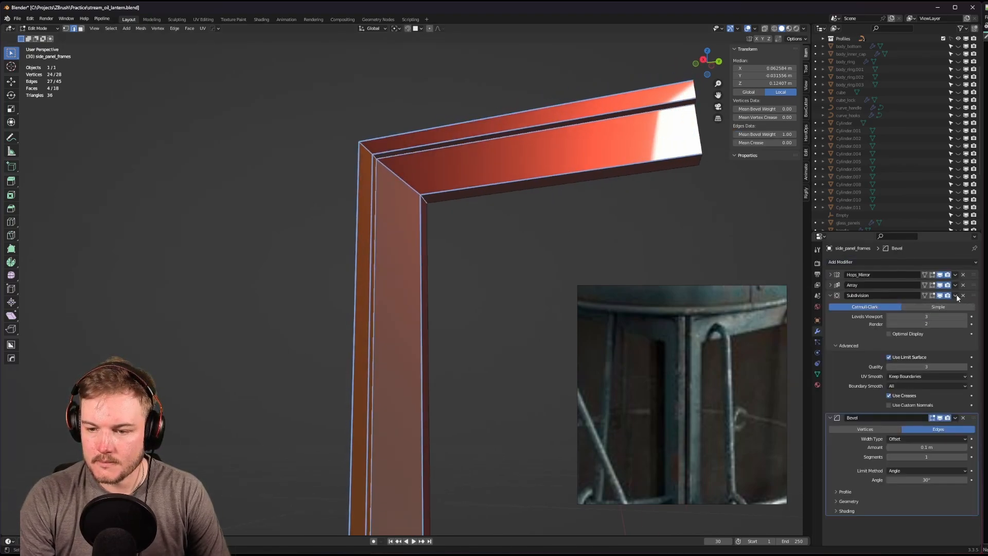
{"action": "left_click", "coordinate": [831, 295]}
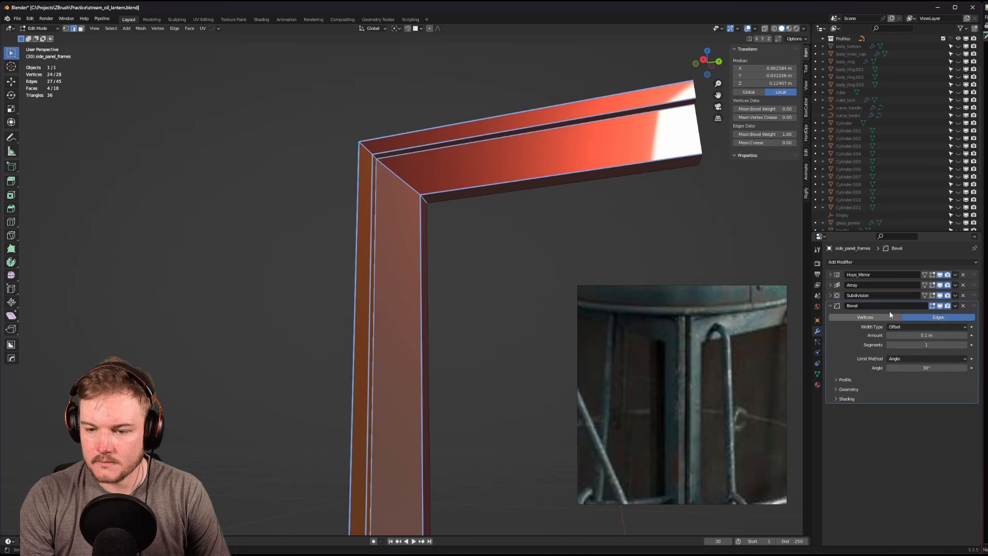
{"action": "left_click_drag", "start_coordinate": [973, 307], "coordinate": [972, 296]}
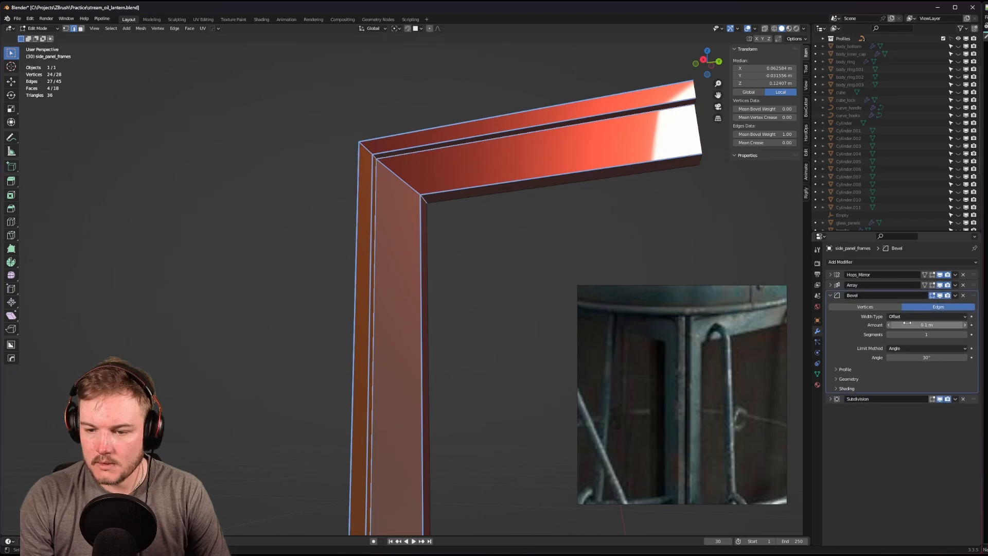
Limit the Bevel modifier by Weight, with an amount of 0.001 m and 2 segments.
{"action": "left_click", "coordinate": [921, 348]}
{"action": "left_click", "coordinate": [904, 375]}
{"action": "middle_click_drag", "start_coordinate": [435, 253], "coordinate": [458, 315]}
{"action": "left_click", "coordinate": [924, 324]}
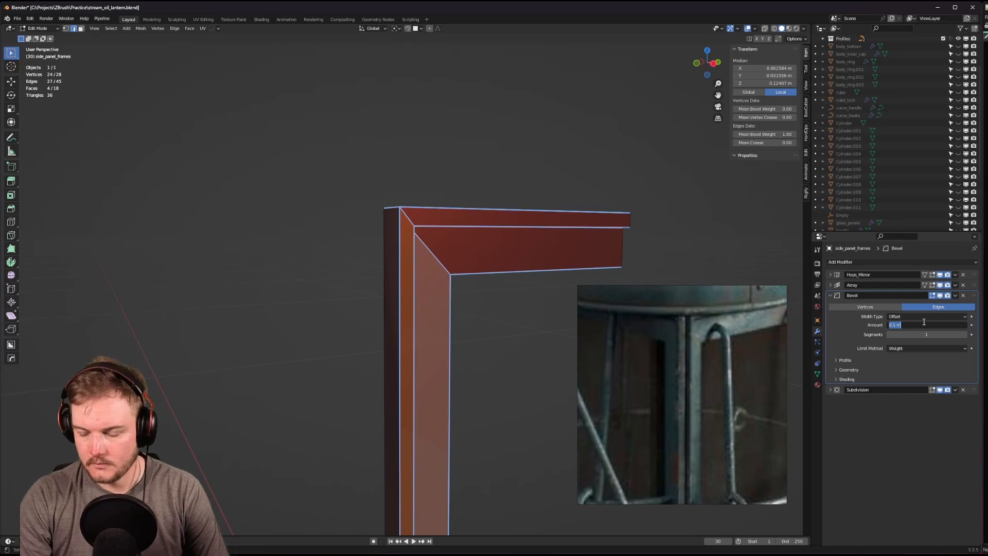
{"action": "type", "text": "0.001"}
{"action": "key", "text": "Return"}
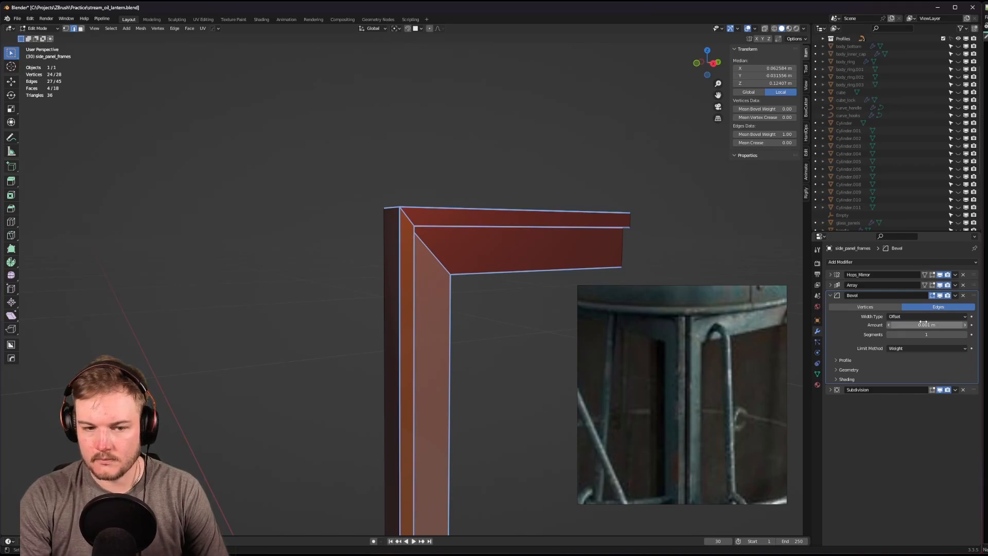
{"action": "left_click", "coordinate": [965, 334]}
{"action": "scroll", "coordinate": [497, 265], "scroll_direction": "up", "scroll_amount": 1}
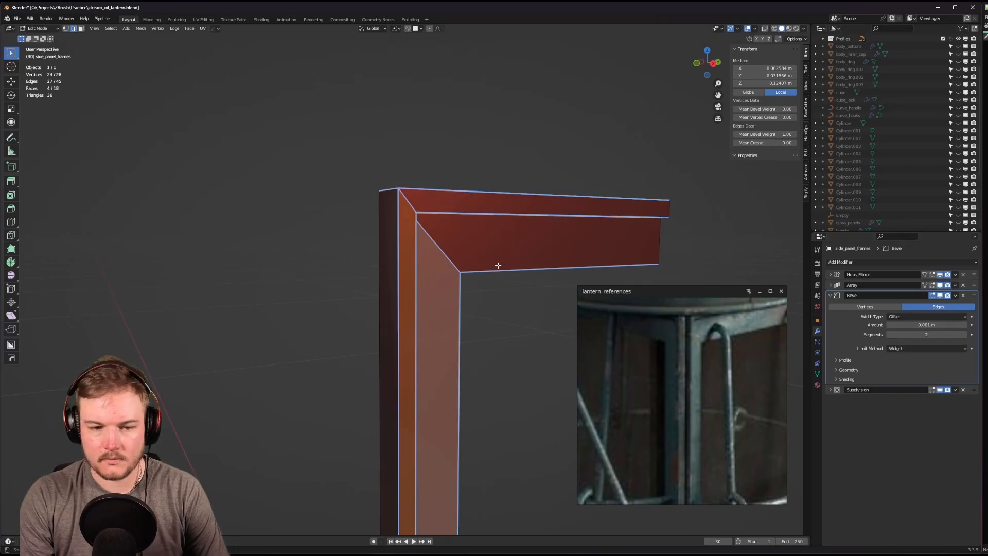
Inspect the frame's upper corner, then reduce the Bevel modifier's amount to 0.0001 m and raise its segments to 4.
{"action": "middle_click_drag", "start_coordinate": [483, 256], "coordinate": [457, 273]}
{"action": "scroll", "coordinate": [492, 253], "scroll_direction": "up", "scroll_amount": 4}
{"action": "scroll", "coordinate": [481, 291], "scroll_direction": "up", "scroll_amount": 1}
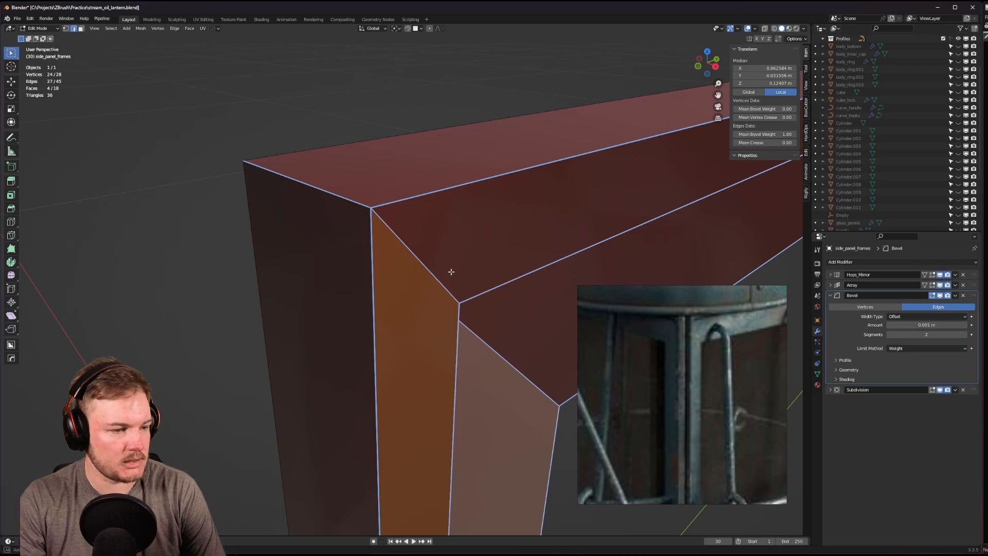
{"action": "middle_click_drag", "start_coordinate": [451, 272], "coordinate": [450, 270]}
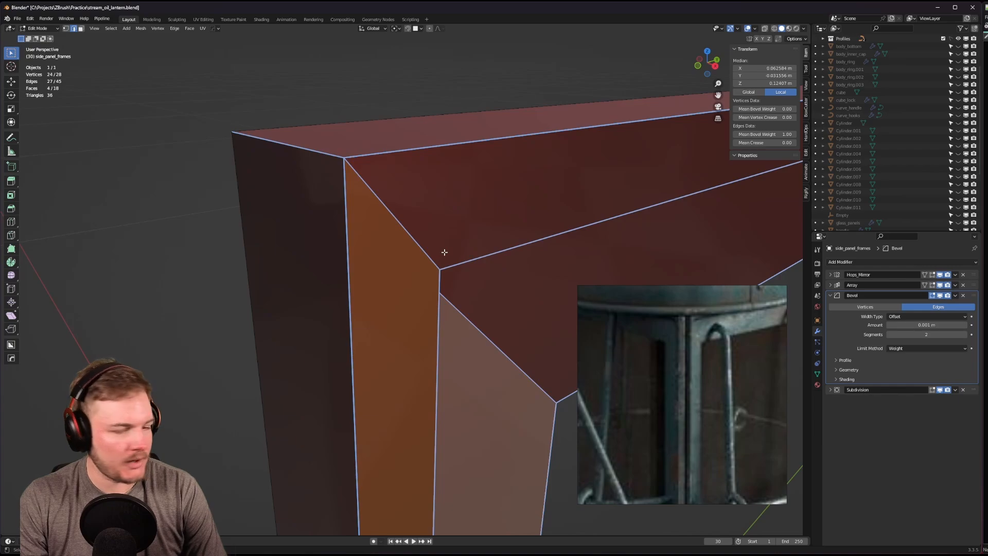
{"action": "middle_click_drag", "start_coordinate": [439, 250], "coordinate": [438, 250]}
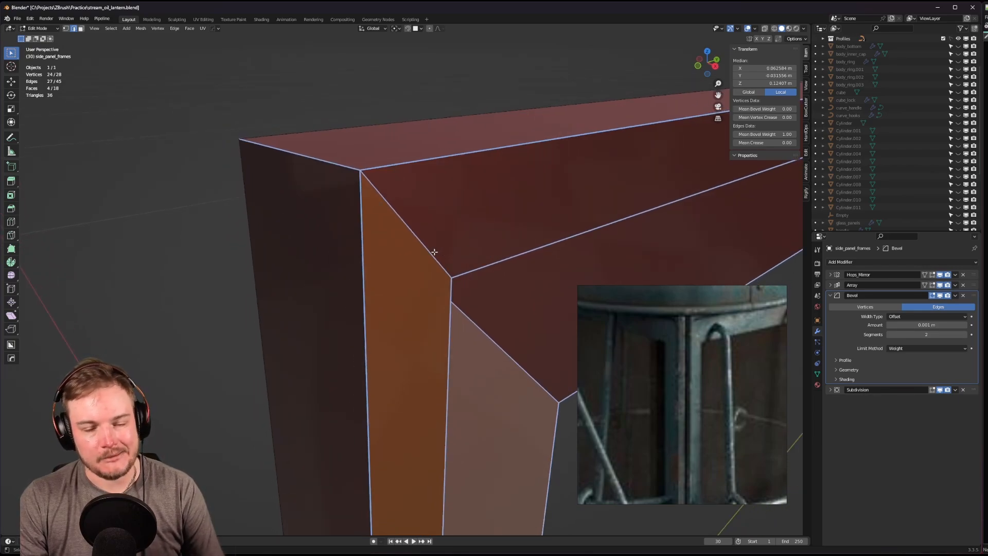
{"action": "mouse_move", "coordinate": [430, 249]}
{"action": "middle_mouse_down"}
{"action": "mouse_move", "coordinate": [422, 256]}
{"action": "mouse_move", "coordinate": [437, 243]}
{"action": "middle_mouse_up"}
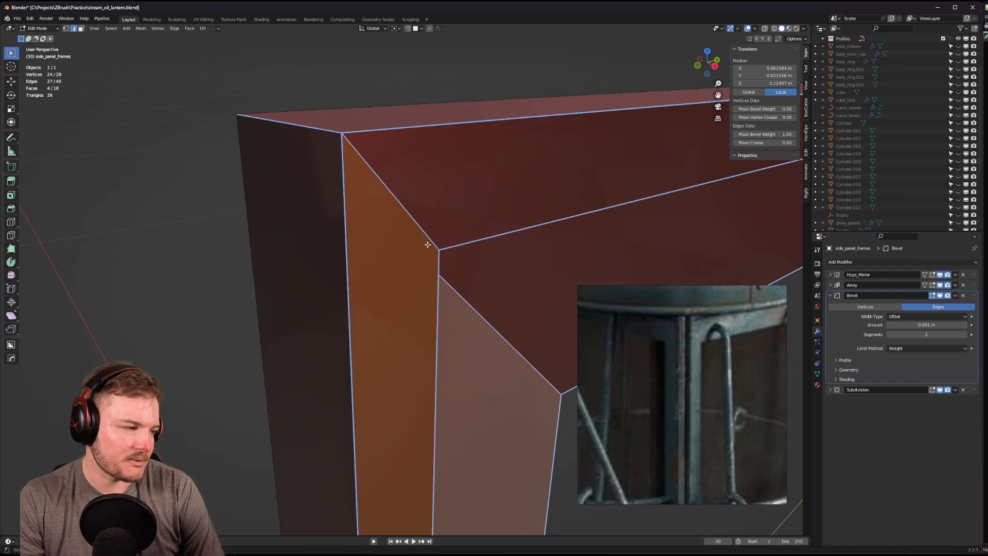
{"action": "middle_click_drag", "start_coordinate": [427, 244], "coordinate": [470, 250]}
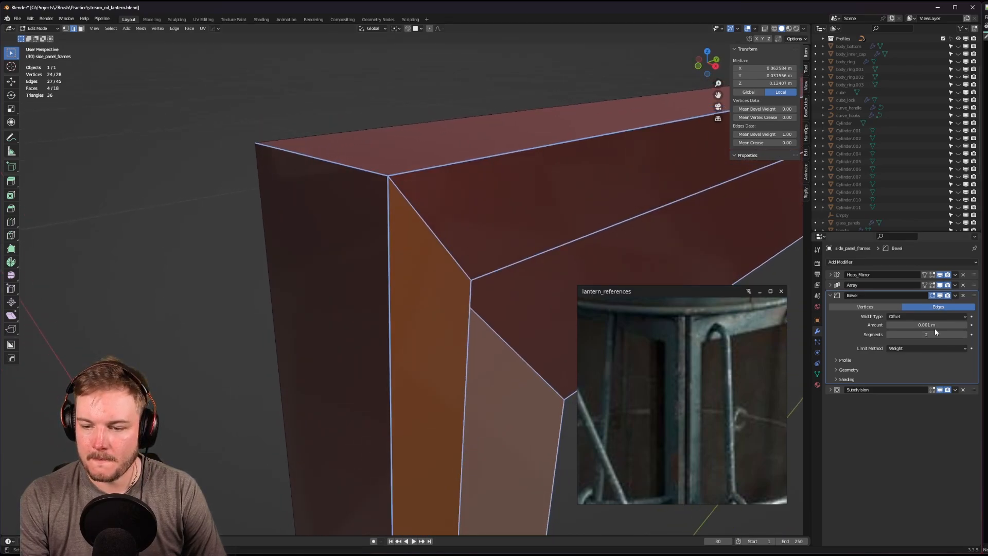
{"action": "left_click", "coordinate": [898, 325]}
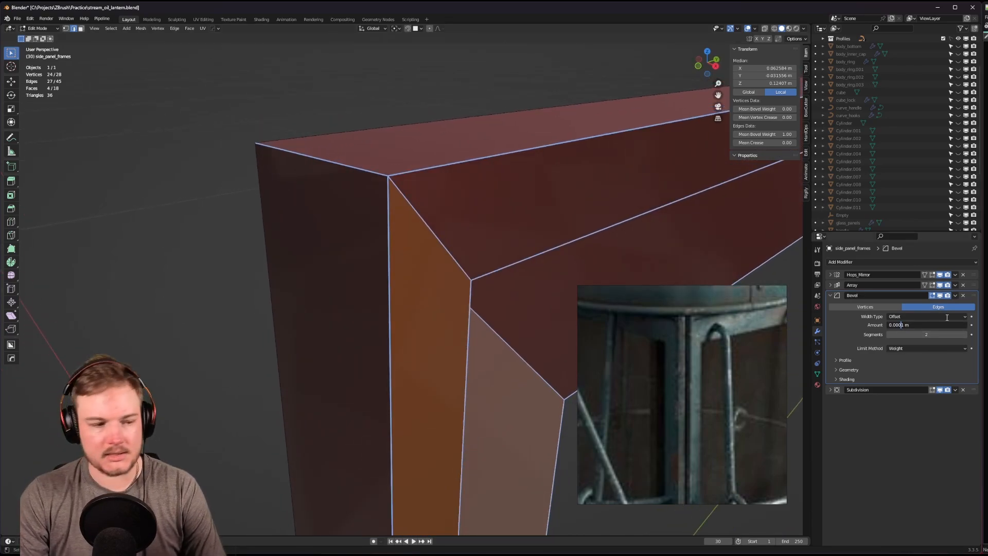
{"action": "type", "text": "0"}
{"action": "key", "text": "Return"}
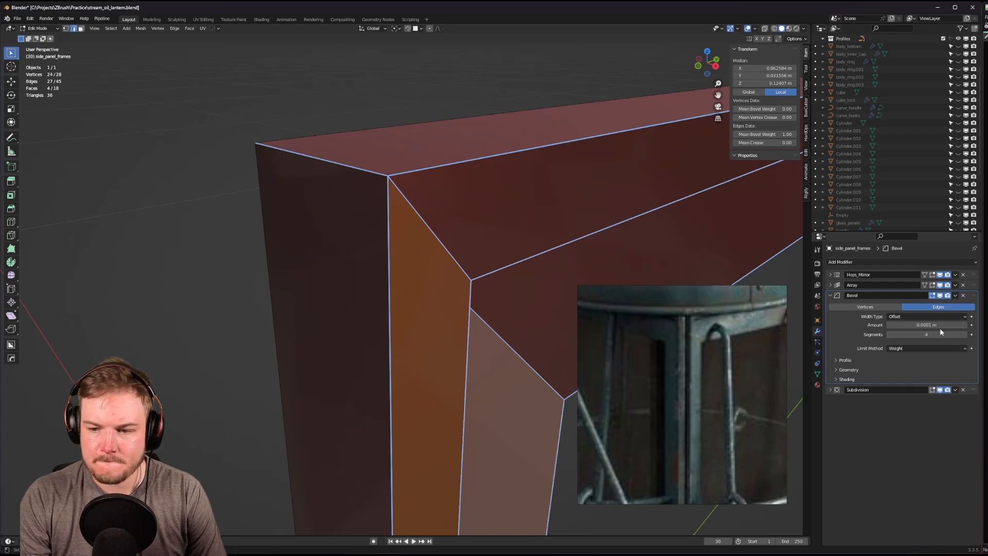
Set the Bevel modifier's amount to 0.01 m.
{"action": "left_click", "coordinate": [898, 324]}
{"action": "left_click", "coordinate": [895, 325]}
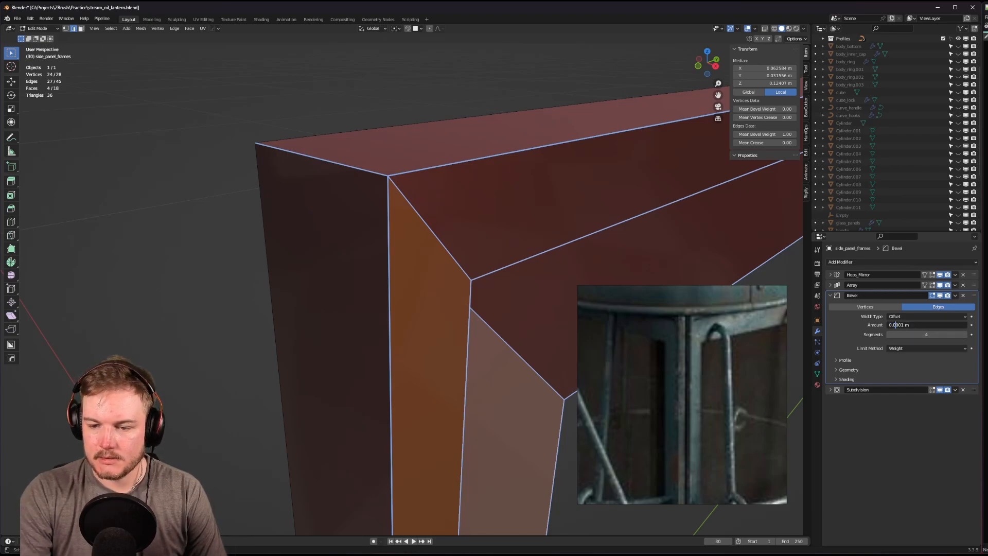
{"action": "key", "text": "Delete"}
{"action": "key", "text": "Delete"}
{"action": "key", "text": "Delete"}
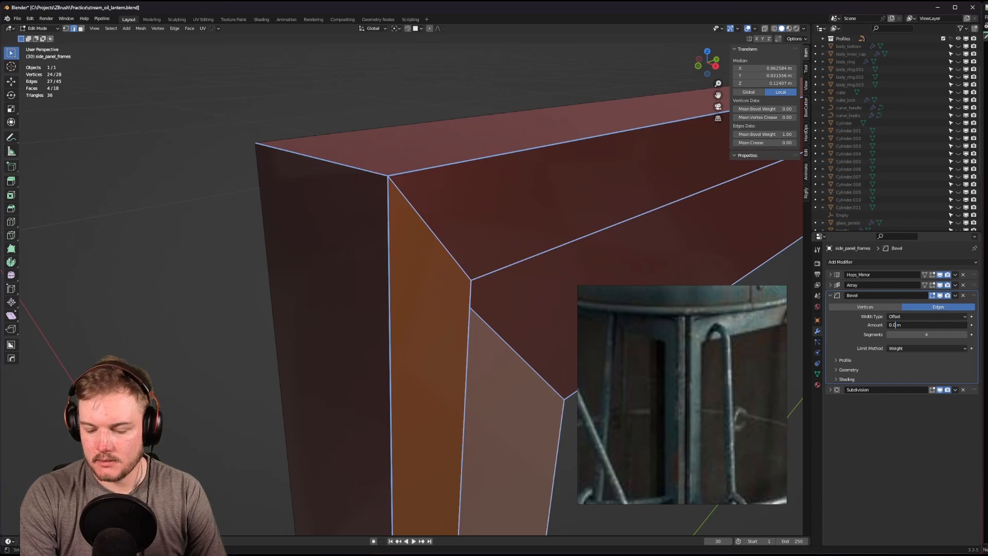
{"action": "type", "text": "1"}
{"action": "key", "text": "Return"}
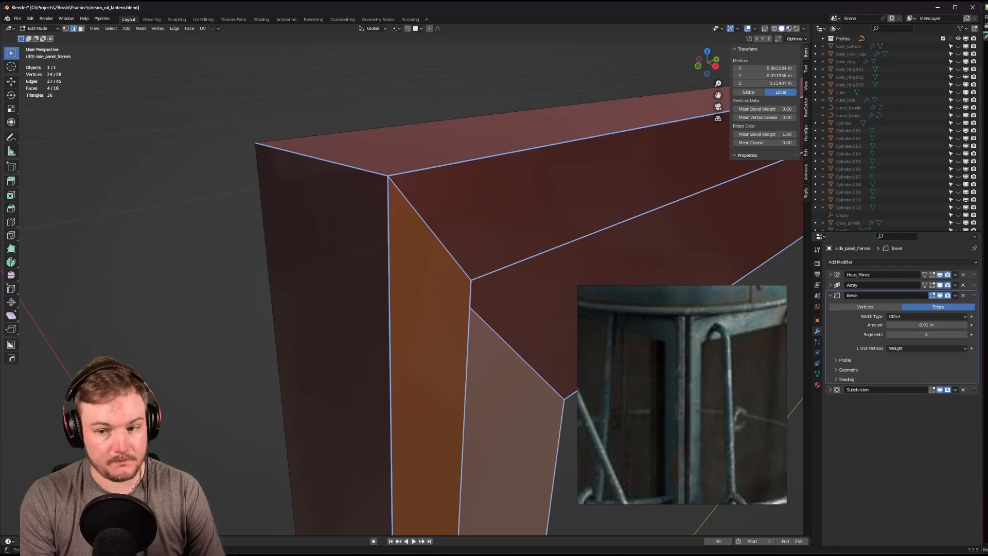
Show the mirror and Array modifiers in Edit Mode and check the Bevel modifier's limit method options, keeping Weight.
{"action": "left_click", "coordinate": [931, 284]}
{"action": "left_click", "coordinate": [932, 274]}
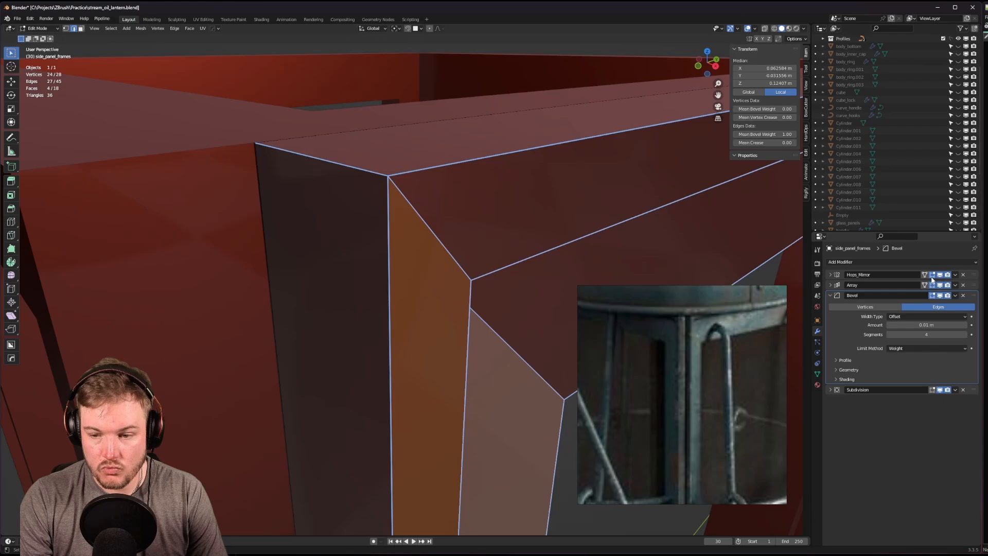
{"action": "left_click", "coordinate": [919, 317]}
{"action": "left_click", "coordinate": [915, 320]}
{"action": "left_click", "coordinate": [916, 347]}
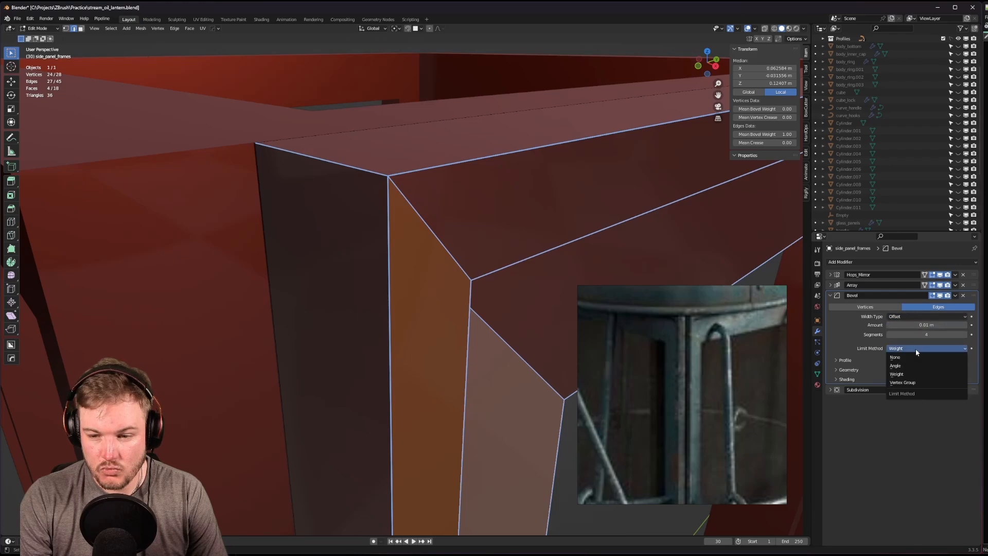
{"action": "left_click", "coordinate": [916, 348]}
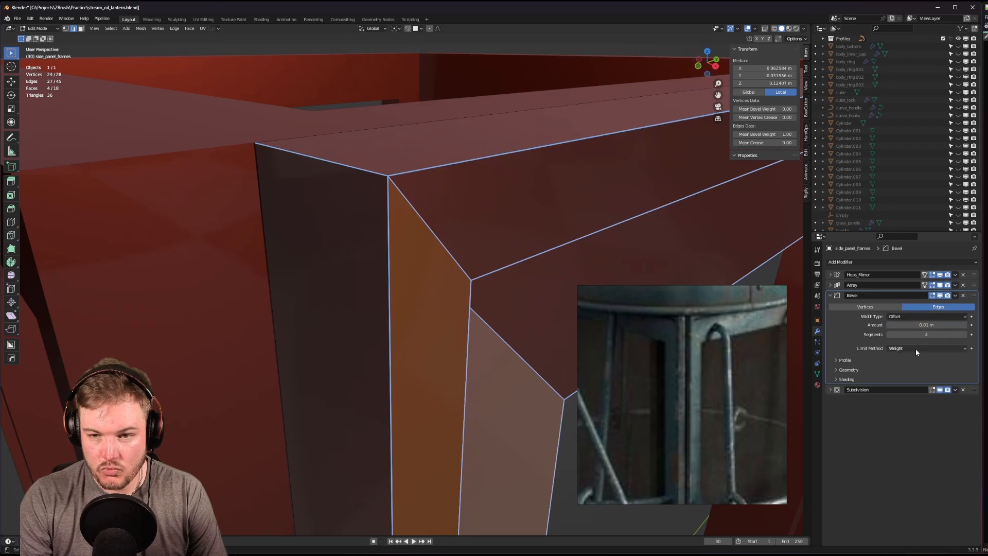
Set the Bevel modifier's amount to 0.03 m with 2 segments, and hide the mirror and Array modifiers in Edit Mode.
{"action": "left_click_drag", "start_coordinate": [921, 324], "coordinate": [934, 325]}
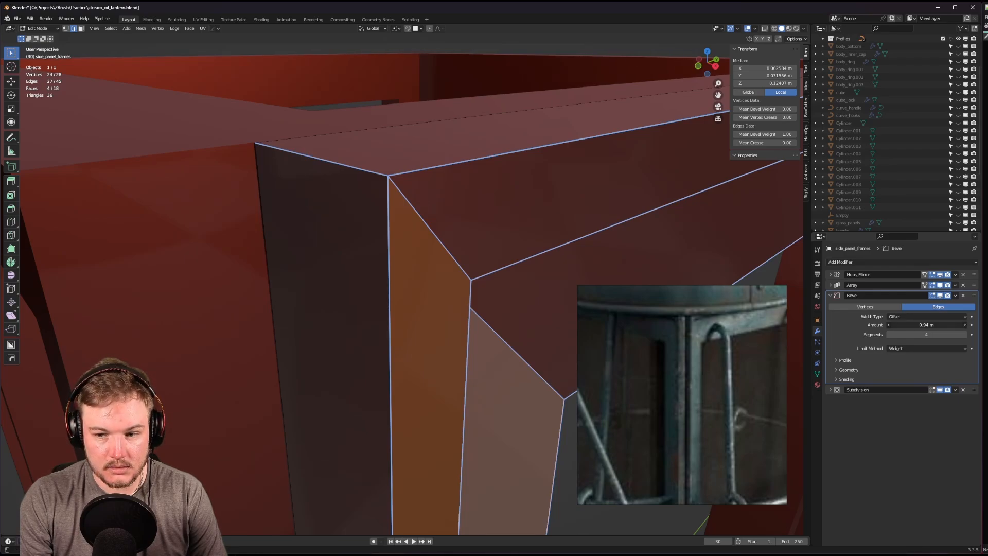
{"action": "key", "text": "ctrl+z"}
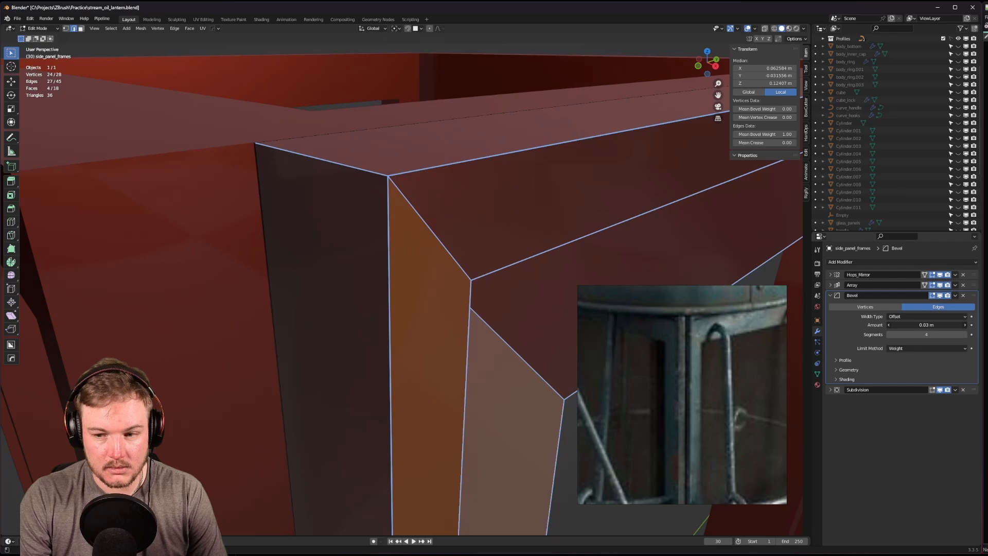
{"action": "left_click", "coordinate": [890, 335]}
{"action": "left_click", "coordinate": [890, 335]}
{"action": "middle_click_drag", "start_coordinate": [337, 235], "coordinate": [376, 227]}
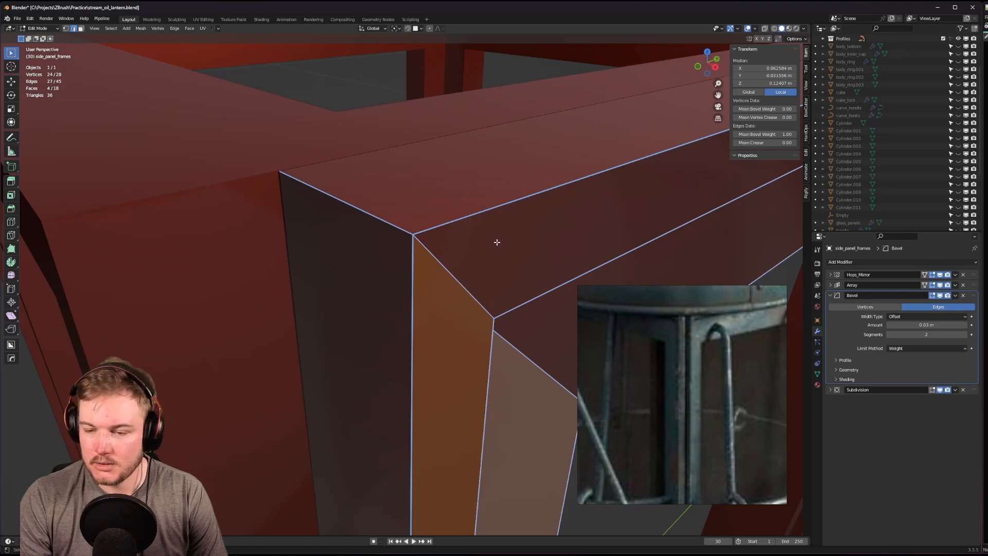
{"action": "left_click", "coordinate": [933, 284]}
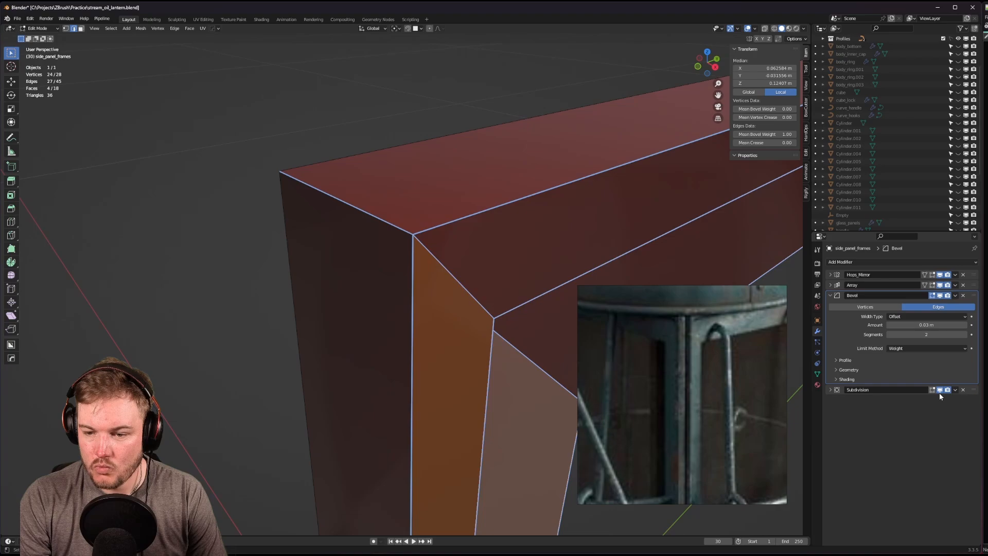
Turn off Clamp Overlap in the Bevel modifier's geometry options and set the bevel amount to 0.0001 m.
{"action": "left_click", "coordinate": [835, 370]}
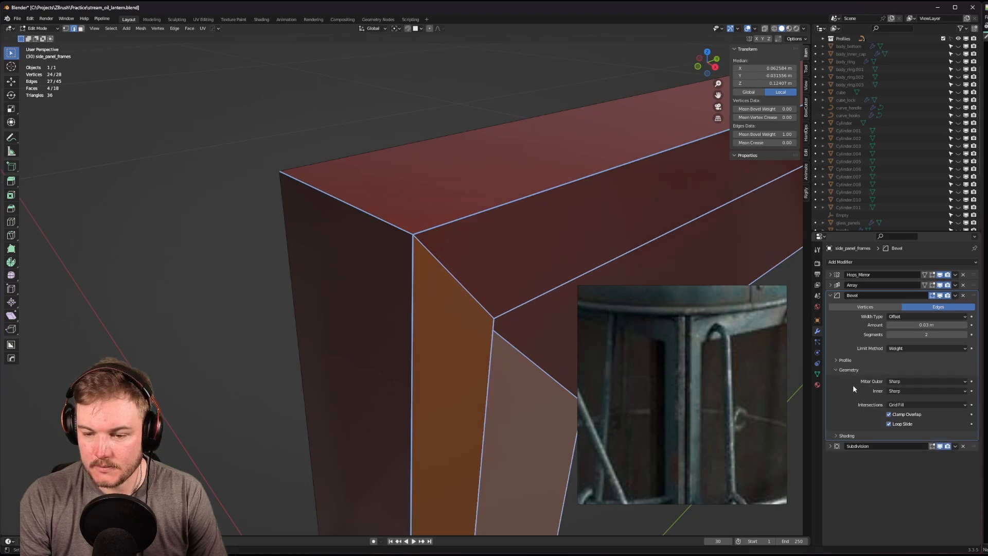
{"action": "left_click", "coordinate": [890, 415]}
{"action": "left_click", "coordinate": [923, 325]}
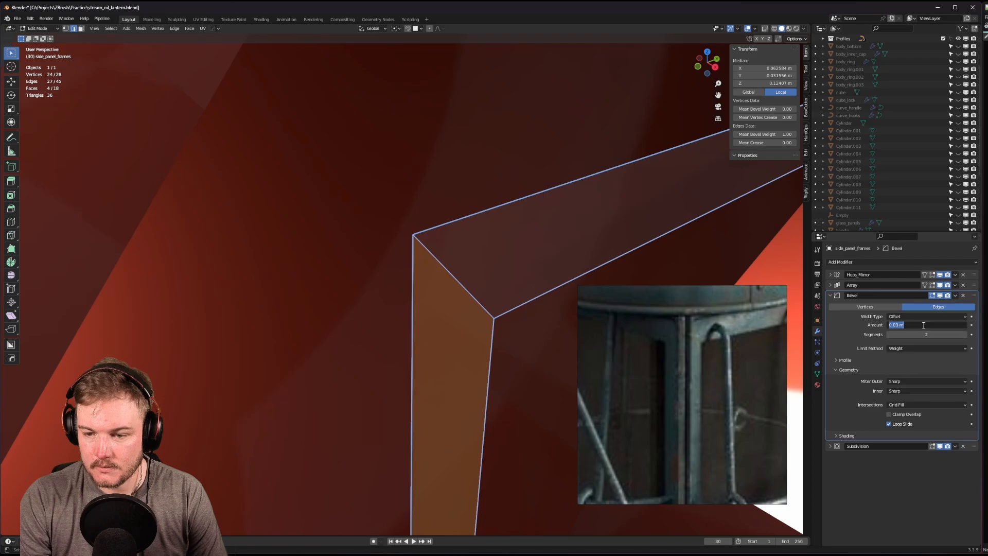
{"action": "type", "text": "0.00"}
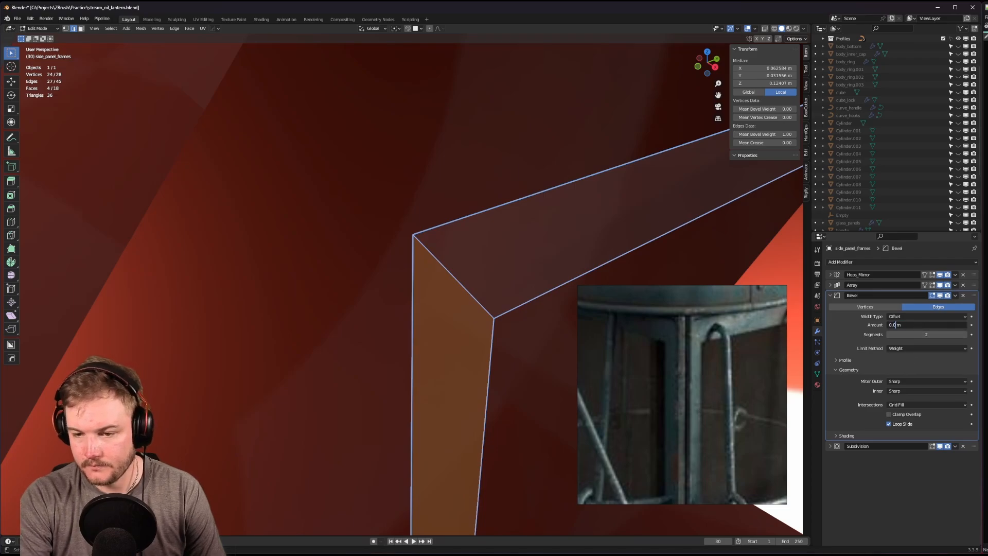
{"action": "type", "text": "01"}
{"action": "key", "text": "Return"}
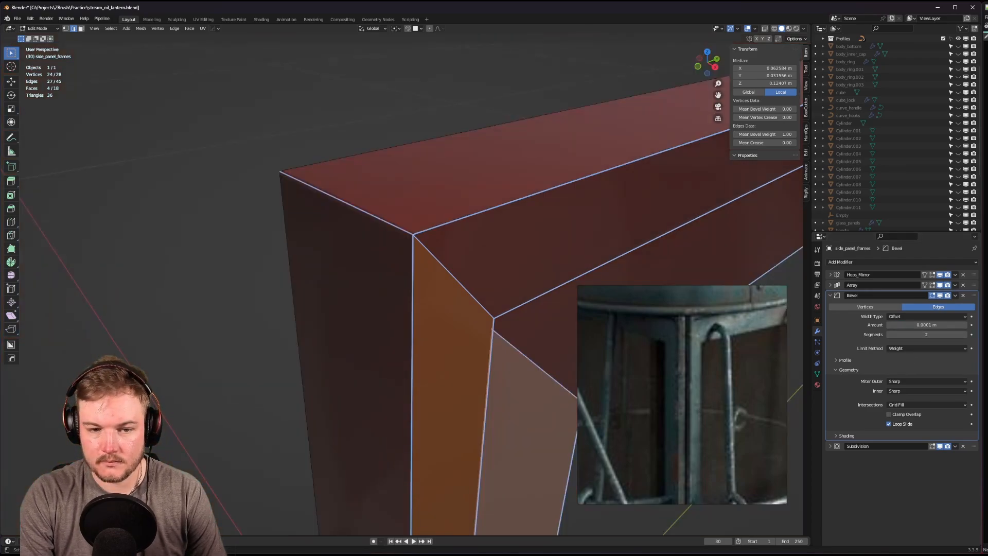
Set the Bevel modifier's amount to 0.001 m.
{"action": "left_click", "coordinate": [897, 324]}
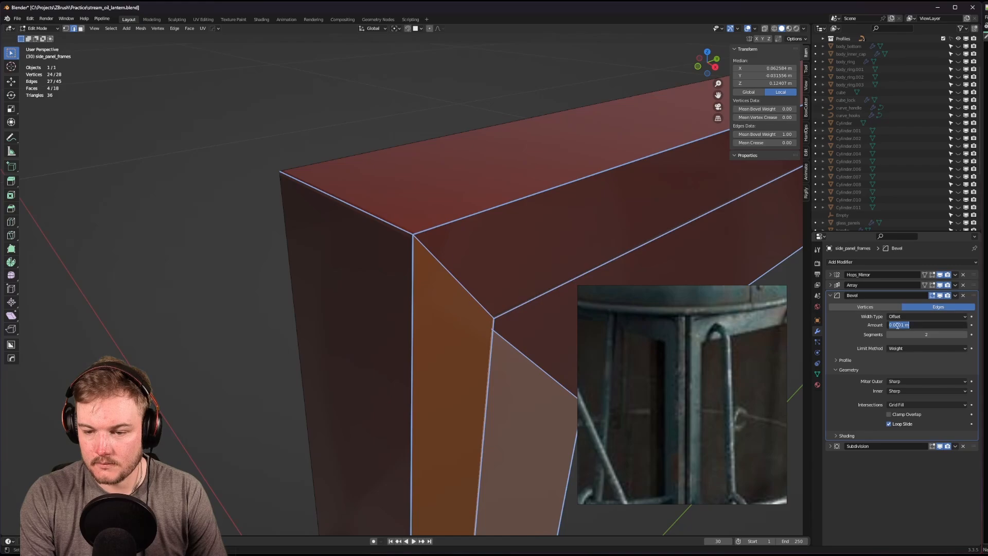
{"action": "type", "text": "0.001"}
{"action": "key", "text": "Return"}
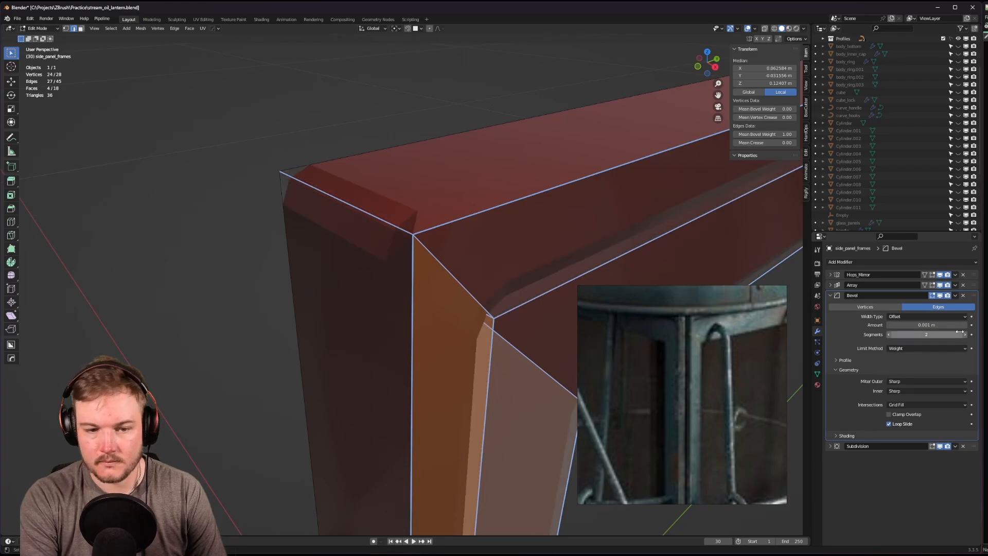
{"action": "middle_click_drag", "start_coordinate": [552, 244], "coordinate": [533, 247]}
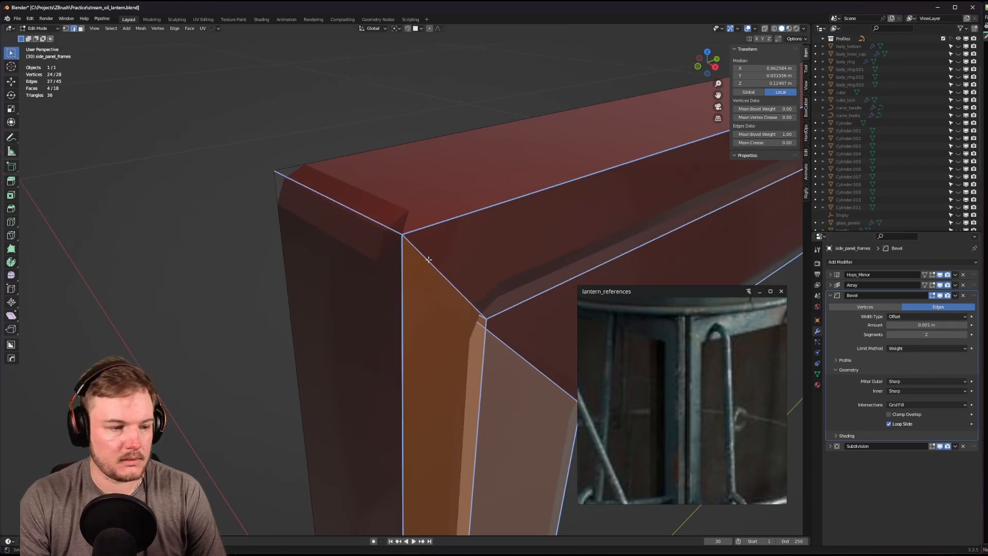
Examine the beveled frame corner in Object Mode, switching the viewport display of the array and mirror modifiers off and on.
{"action": "key", "text": "Tab"}
{"action": "left_click", "coordinate": [427, 216]}
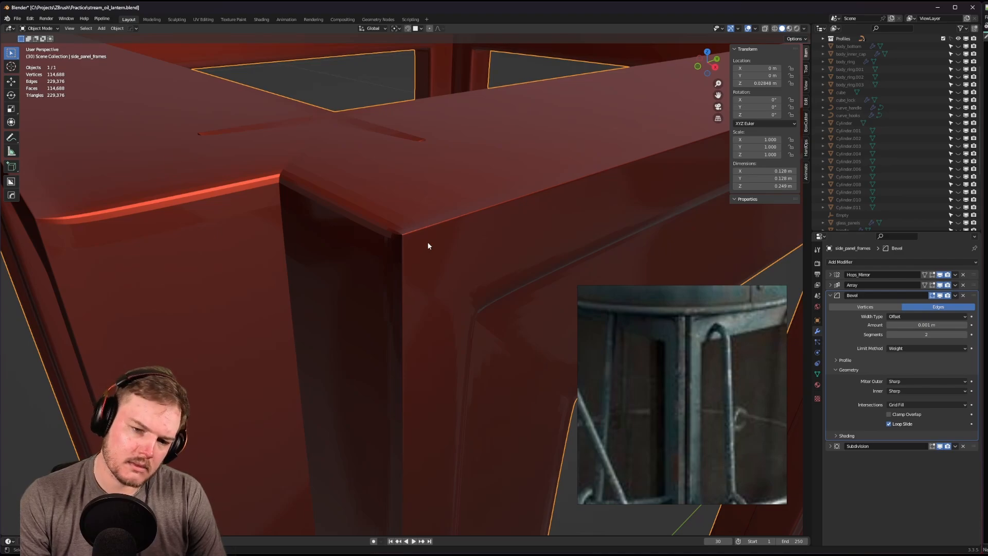
{"action": "key", "text": "Tab"}
{"action": "key", "text": "Tab"}
{"action": "left_click", "coordinate": [433, 239]}
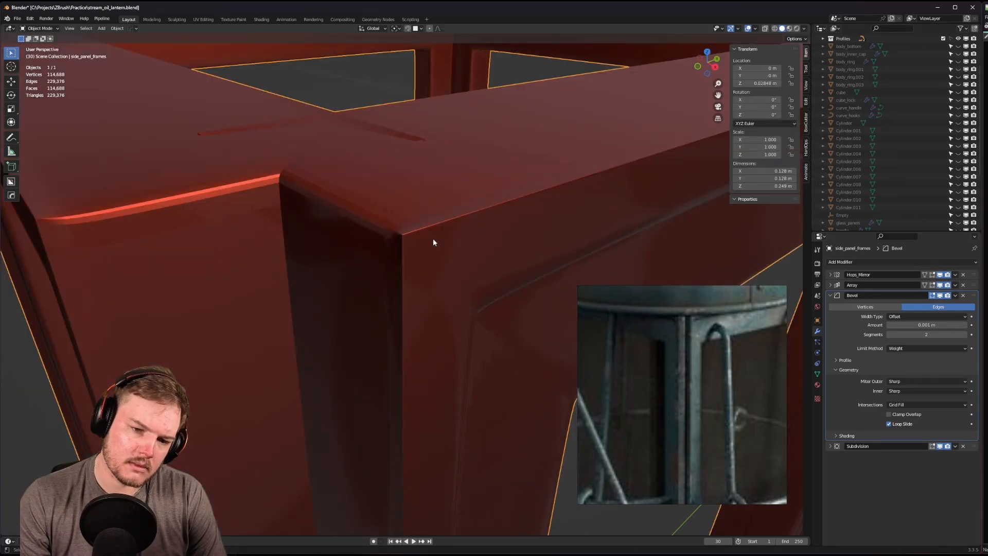
{"action": "left_click", "coordinate": [940, 285]}
{"action": "left_click", "coordinate": [940, 276]}
{"action": "left_click", "coordinate": [940, 284]}
{"action": "left_click", "coordinate": [941, 278]}
{"action": "scroll", "coordinate": [382, 296], "scroll_direction": "up", "scroll_amount": 2}
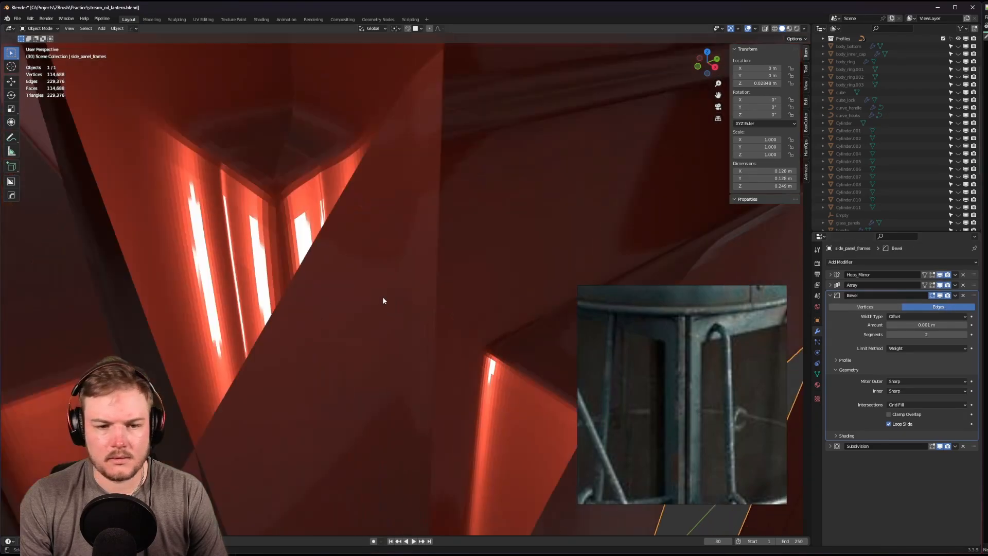
{"action": "middle_click_drag", "start_coordinate": [382, 297], "coordinate": [456, 269]}
{"action": "scroll", "coordinate": [434, 301], "scroll_direction": "down", "scroll_amount": 3}
{"action": "scroll", "coordinate": [437, 298], "scroll_direction": "down", "scroll_amount": 3}
{"action": "scroll", "coordinate": [425, 237], "scroll_direction": "up", "scroll_amount": 4}
{"action": "scroll", "coordinate": [425, 238], "scroll_direction": "down", "scroll_amount": 3}
{"action": "scroll", "coordinate": [443, 233], "scroll_direction": "up", "scroll_amount": 3}
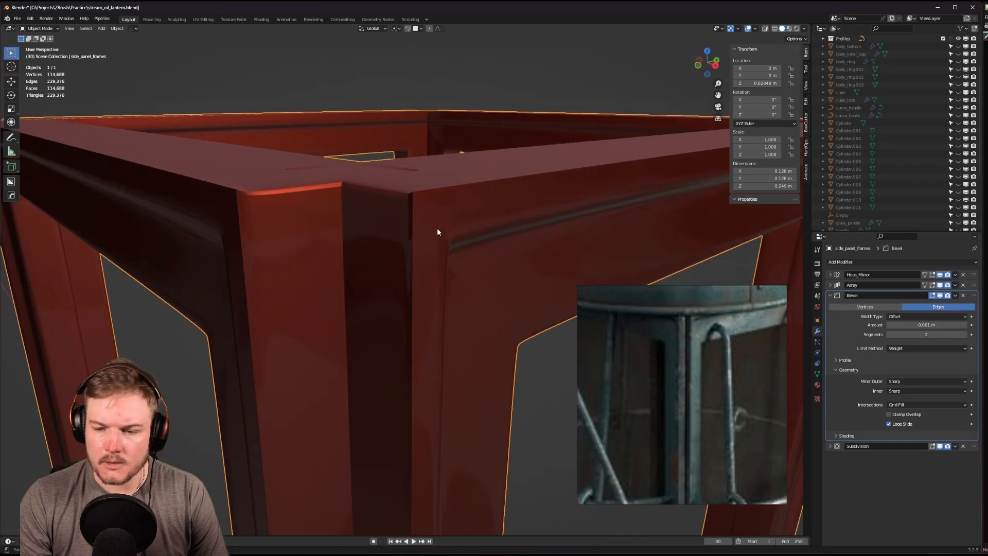
Try setting the mean bevel weight of the diagonal edge loop at the frame's upper corner to 0, and undo it.
{"action": "key", "text": "Tab"}
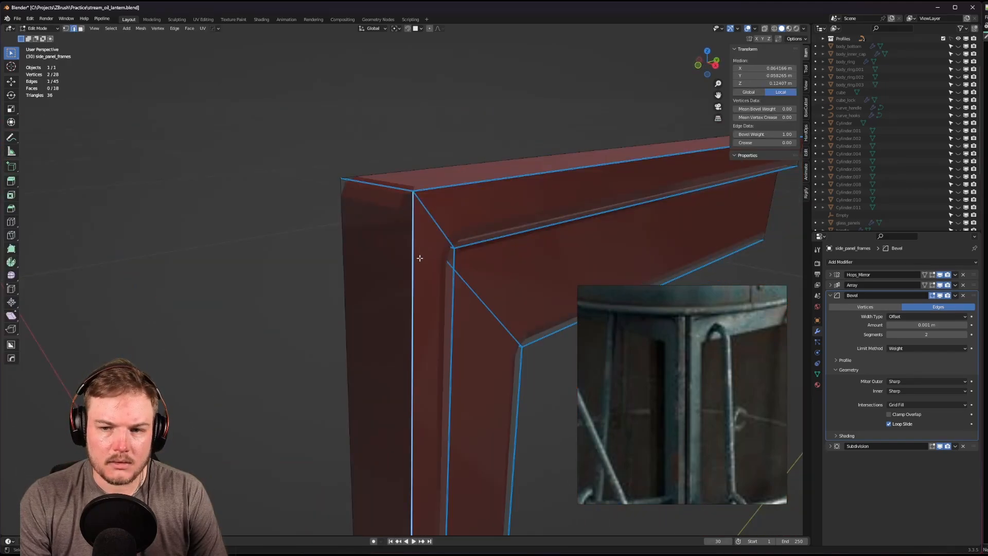
{"action": "left_click", "coordinate": [428, 210]}
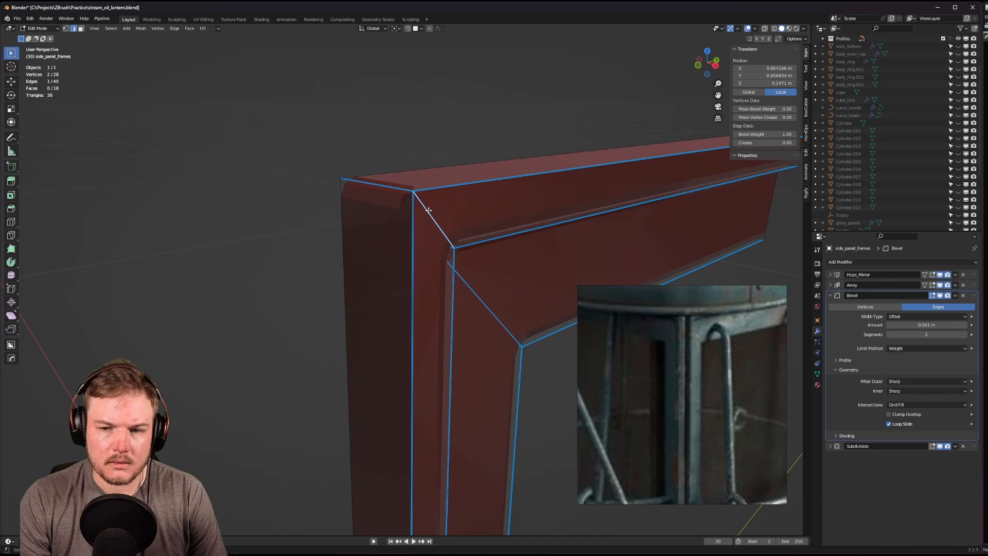
{"action": "middle_click_drag", "start_coordinate": [428, 209], "coordinate": [383, 195]}
{"action": "left_click", "coordinate": [355, 227], "text": "alt"}
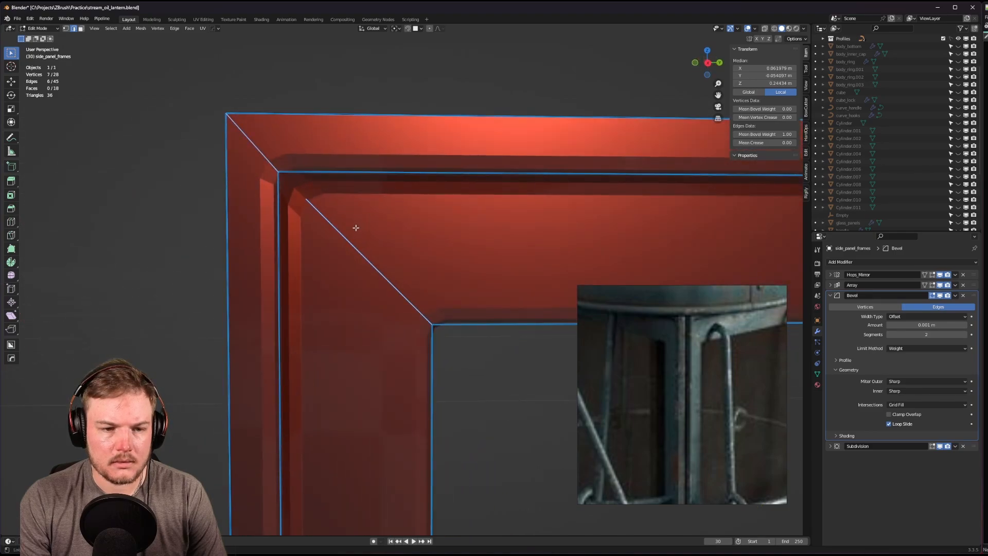
{"action": "double_click", "coordinate": [778, 135]}
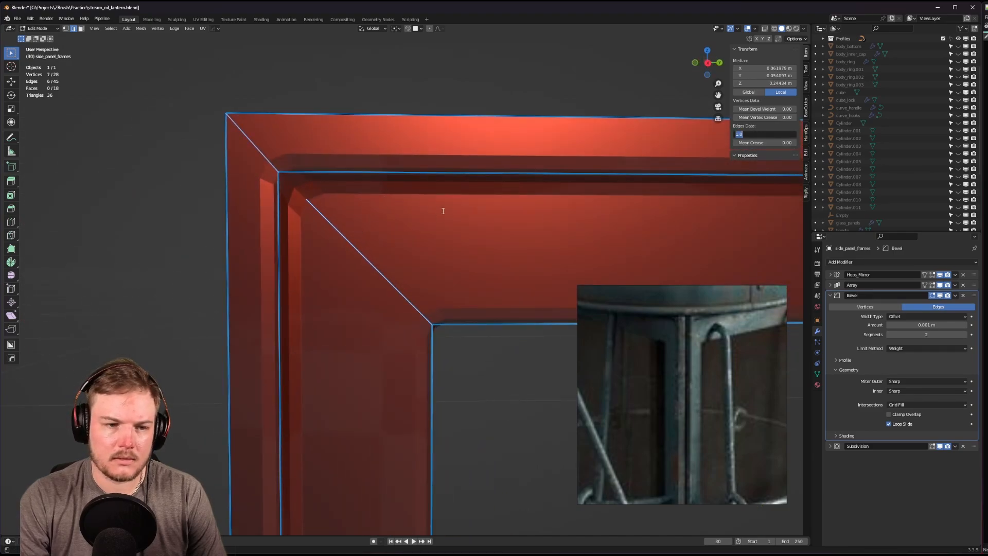
{"action": "type", "text": "0"}
{"action": "key", "text": "Return"}
{"action": "middle_click_drag", "start_coordinate": [443, 210], "coordinate": [450, 231]}
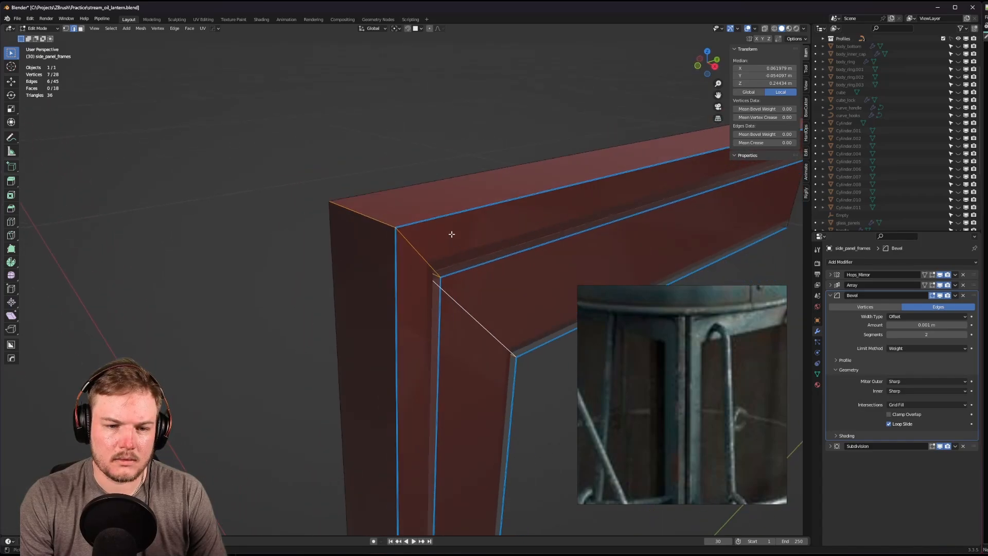
{"action": "key", "text": "ctrl+z"}
{"action": "scroll", "coordinate": [438, 237], "scroll_direction": "up", "scroll_amount": 4}
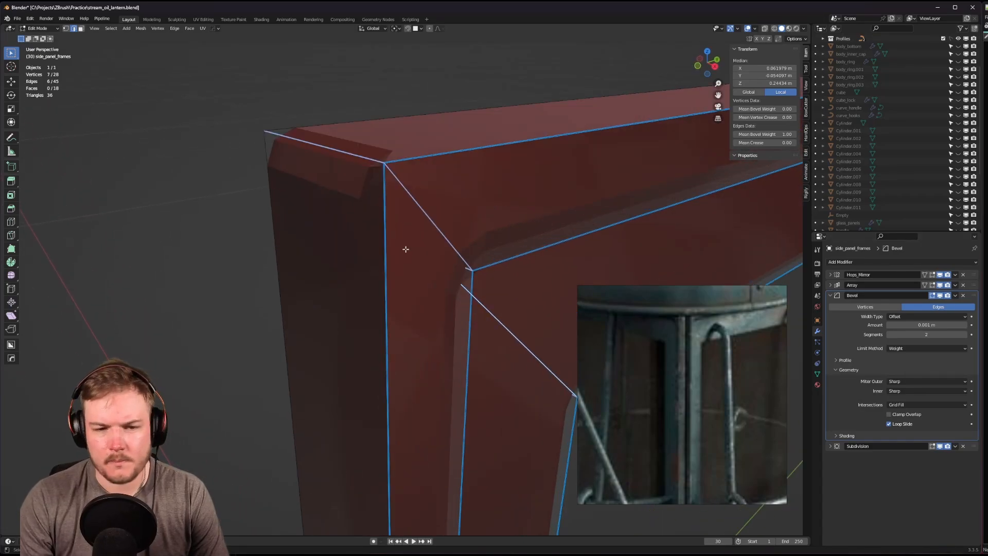
Merge all overlapping vertices of the side panel frame mesh by distance.
{"action": "key", "text": "Tab"}
{"action": "left_click", "coordinate": [410, 199]}
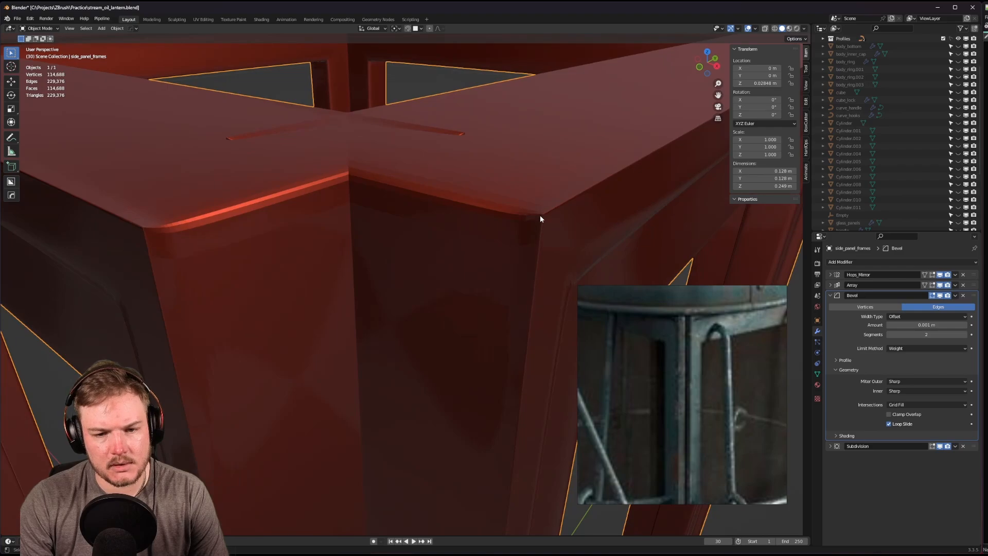
{"action": "key", "text": "Tab"}
{"action": "key", "text": "a"}
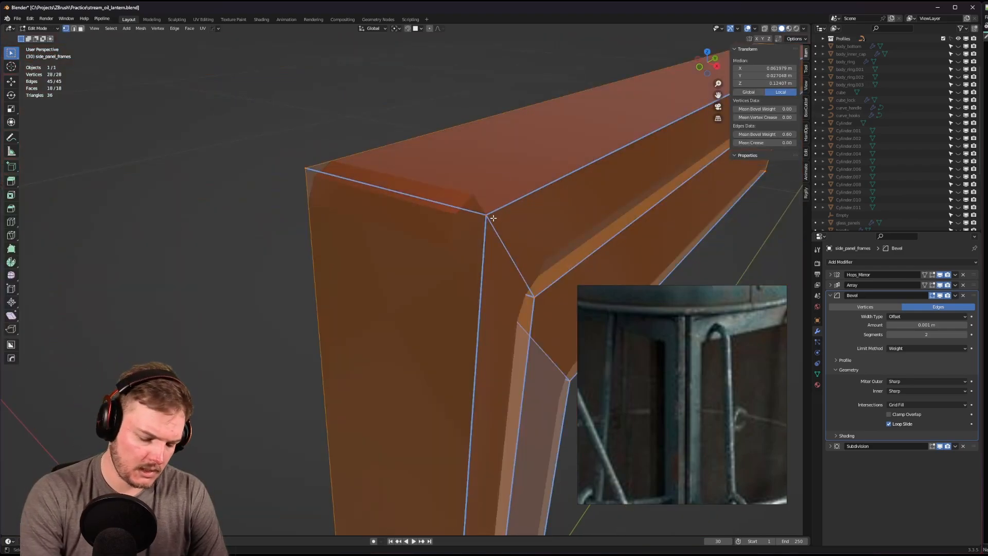
{"action": "key", "text": "m"}
{"action": "left_click", "coordinate": [493, 218]}
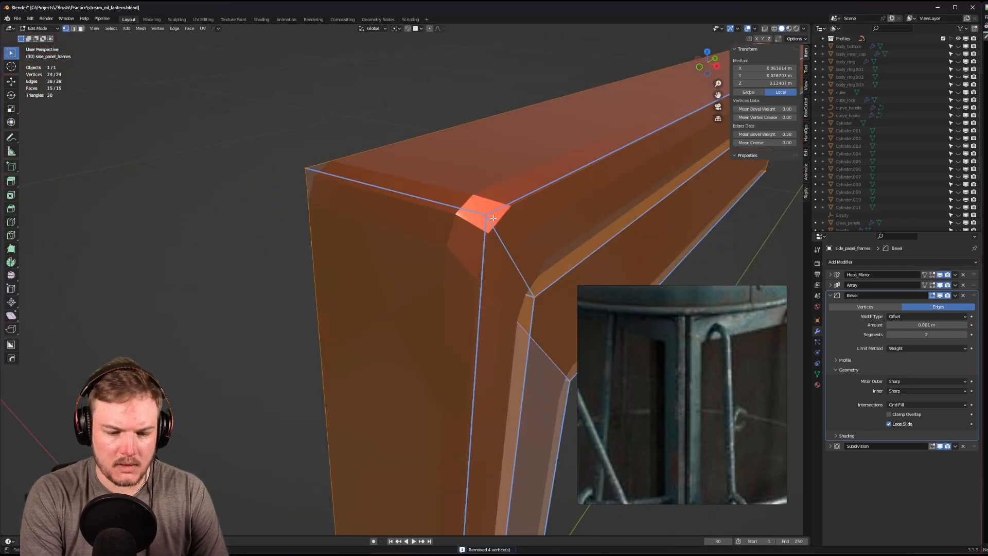
{"action": "middle_click_drag", "start_coordinate": [493, 218], "coordinate": [497, 186]}
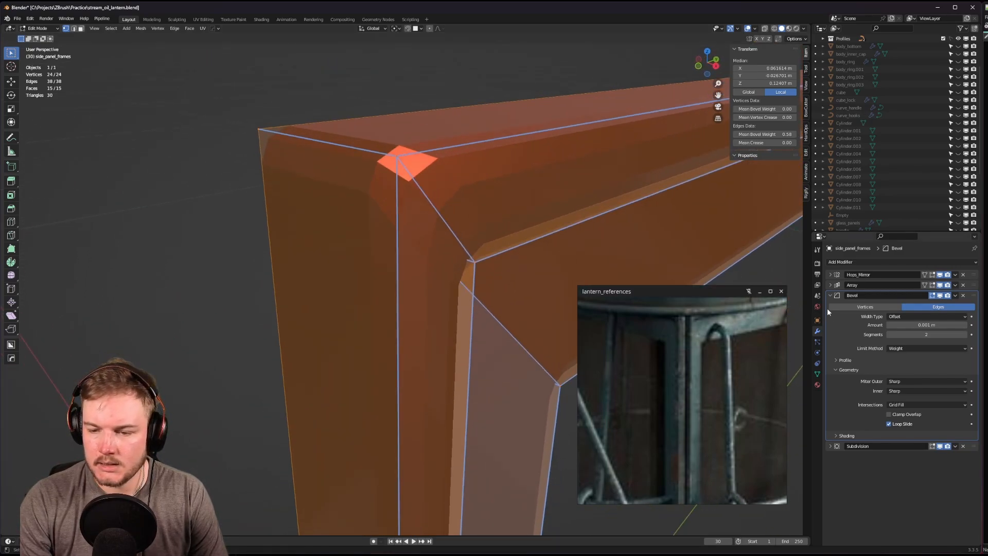
Set the Bevel modifier's amount to 0.0005 m.
{"action": "left_click", "coordinate": [916, 325]}
{"action": "left_click", "coordinate": [902, 325]}
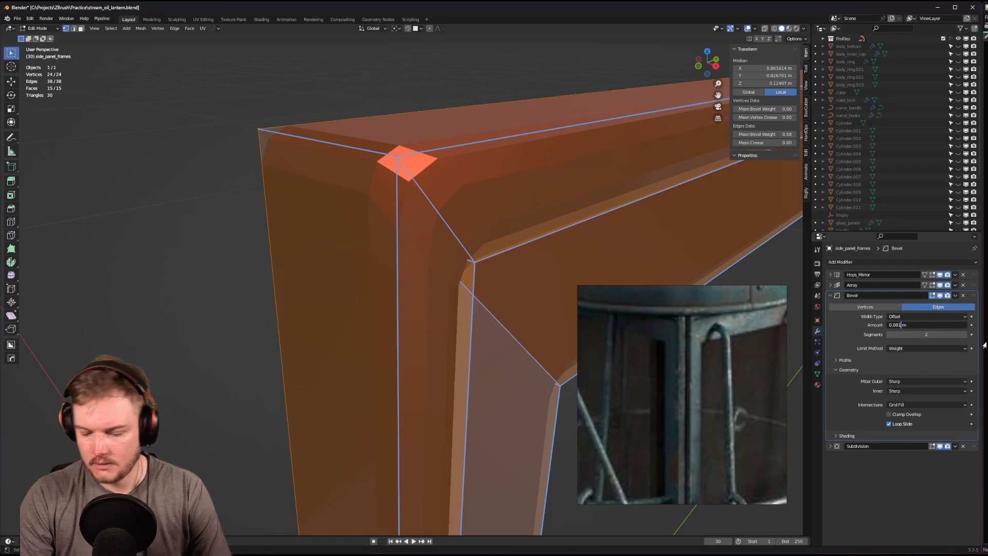
{"action": "key", "text": "Escape"}
{"action": "left_click", "coordinate": [899, 324]}
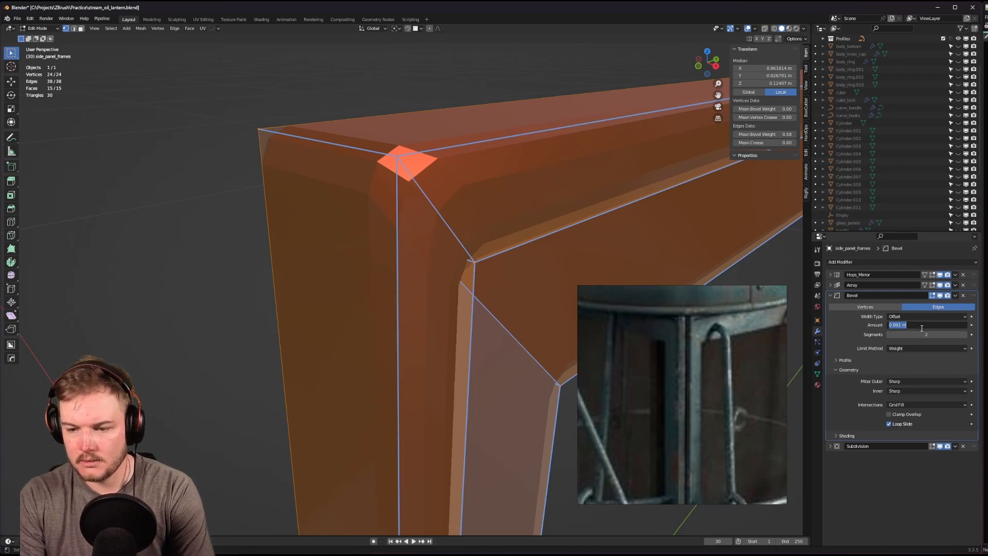
{"action": "left_click", "coordinate": [899, 325]}
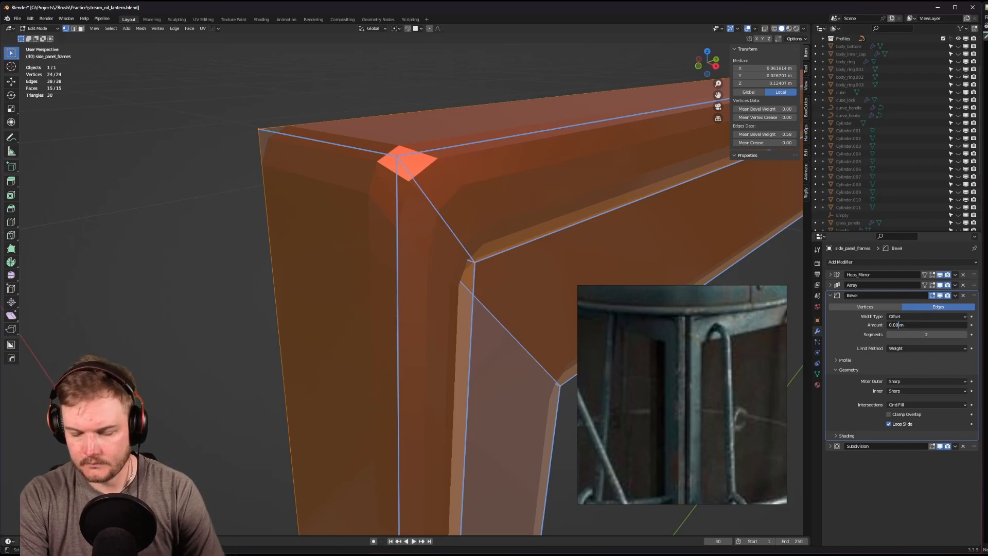
{"action": "type", "text": "05"}
{"action": "key", "text": "Return"}
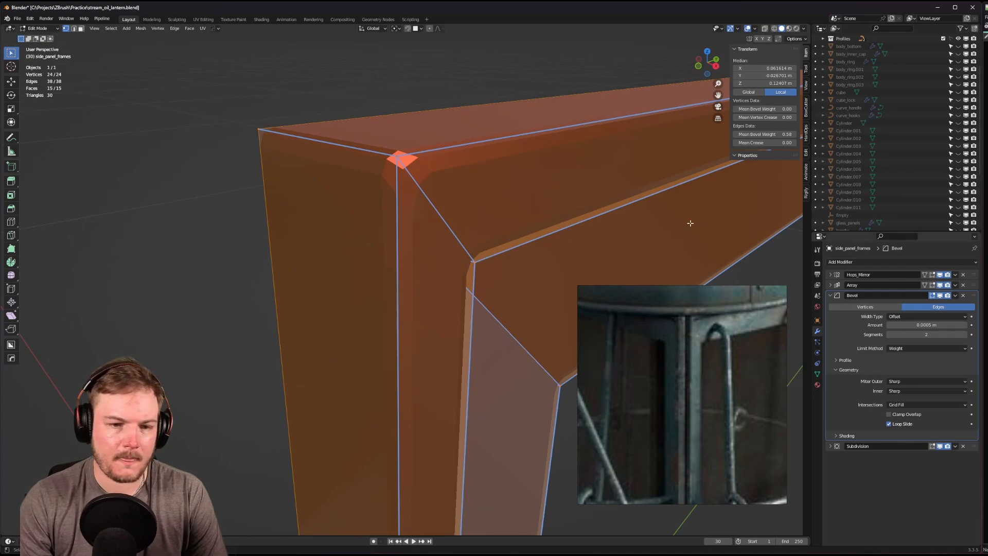
Reduce the Bevel modifier's amount to 0.0003 m and raise its segments to 4.
{"action": "left_click", "coordinate": [907, 325]}
{"action": "left_click", "coordinate": [899, 325]}
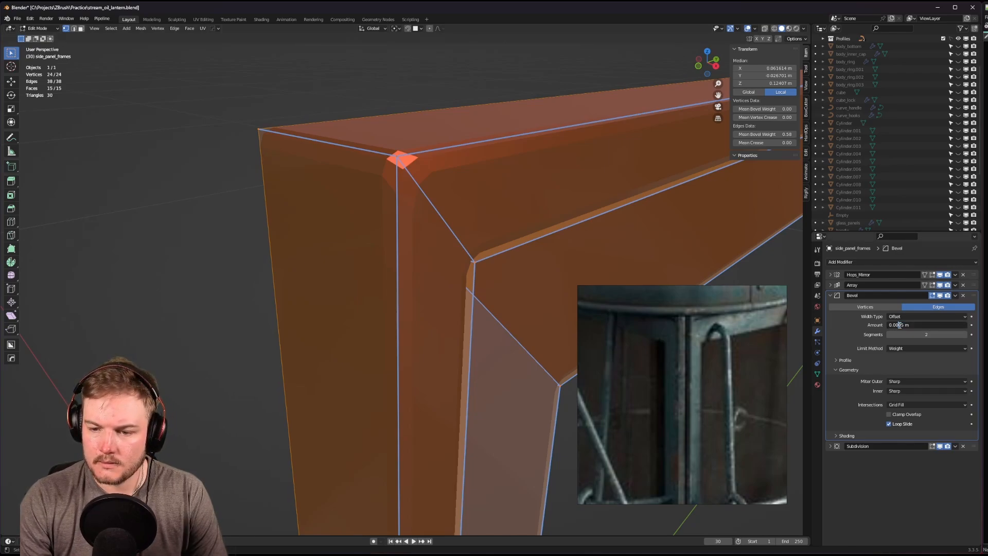
{"action": "key", "text": "Right"}
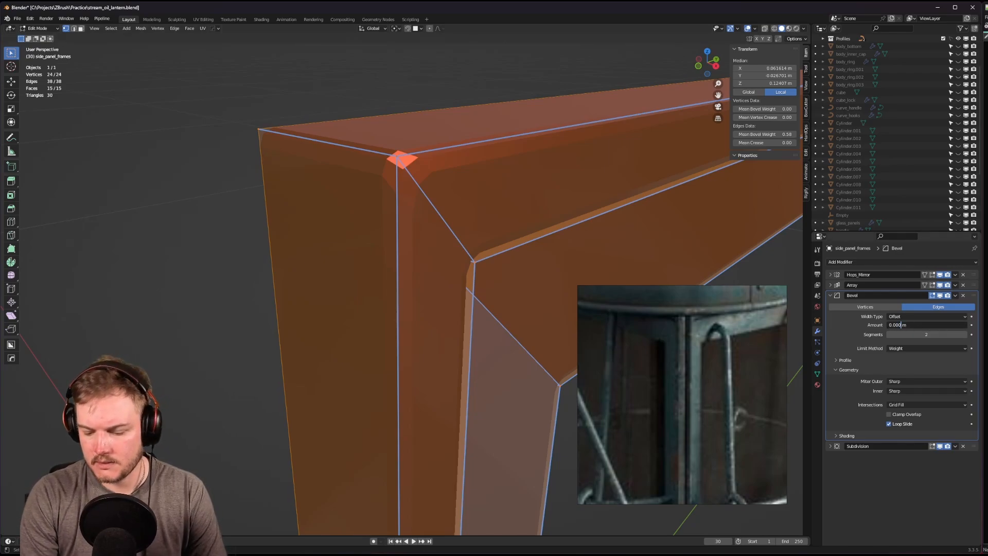
{"action": "key", "text": "Return"}
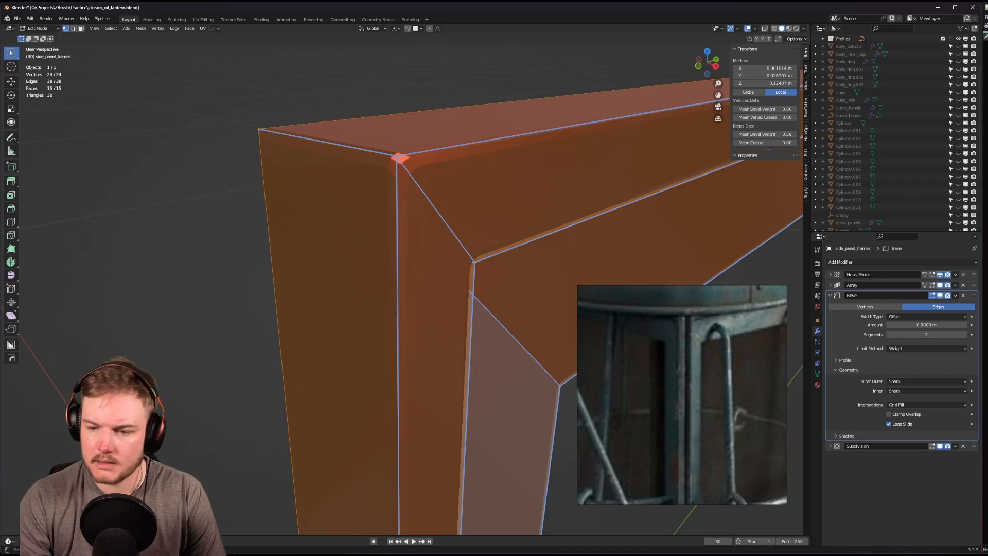
{"action": "left_click", "coordinate": [965, 334]}
{"action": "left_click", "coordinate": [965, 335]}
Examine the bevels on the whole side panel frame in Object Mode, from the upper corners to the full frame.
{"action": "scroll", "coordinate": [467, 192], "scroll_direction": "down", "scroll_amount": 2}
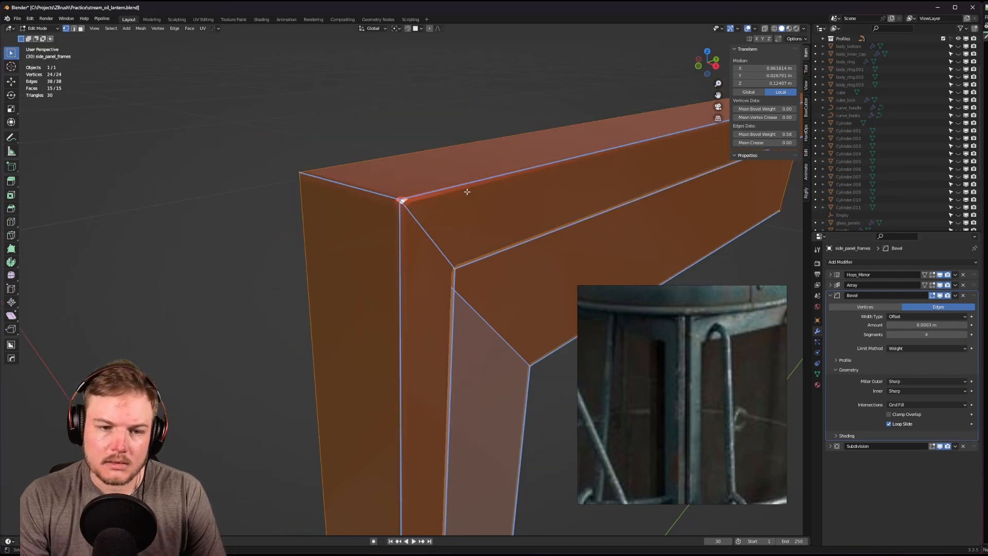
{"action": "scroll", "coordinate": [453, 214], "scroll_direction": "up", "scroll_amount": 2}
{"action": "key", "text": "Tab"}
{"action": "left_click", "coordinate": [452, 200]}
{"action": "scroll", "coordinate": [447, 222], "scroll_direction": "down", "scroll_amount": 7}
{"action": "middle_click_drag", "start_coordinate": [448, 240], "coordinate": [481, 200]}
{"action": "scroll", "coordinate": [431, 221], "scroll_direction": "down", "scroll_amount": 3}
{"action": "scroll", "coordinate": [488, 202], "scroll_direction": "up", "scroll_amount": 2}
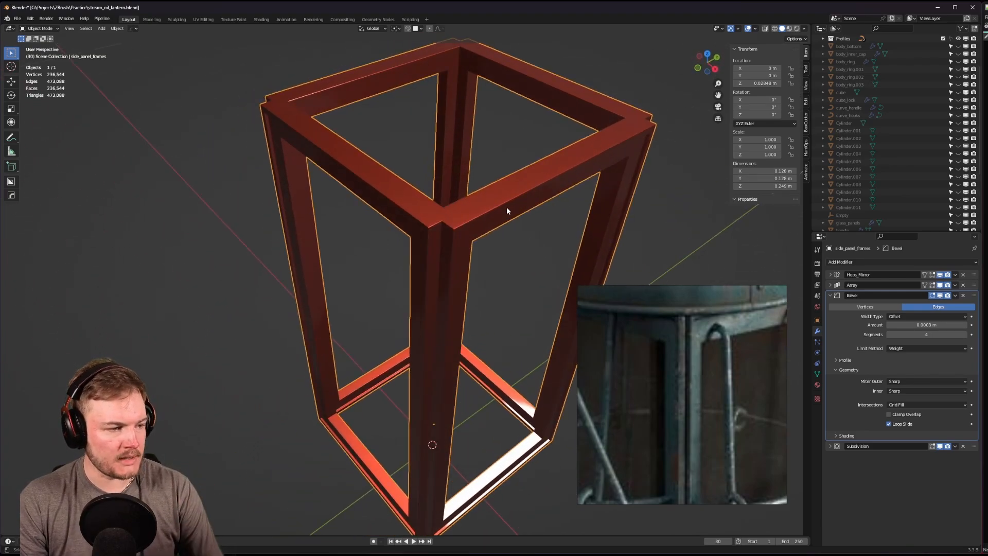
{"action": "scroll", "coordinate": [523, 218], "scroll_direction": "up", "scroll_amount": 5}
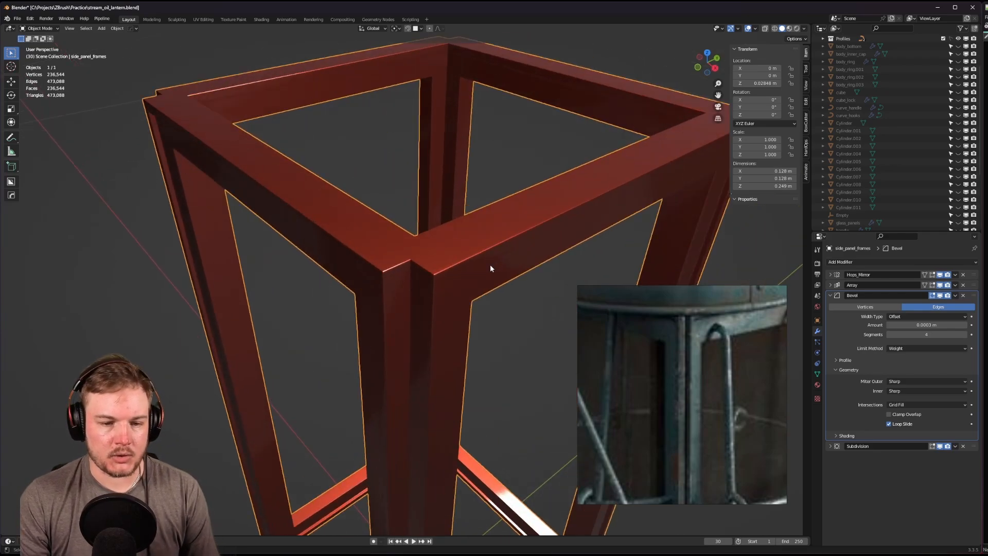
{"action": "scroll", "coordinate": [489, 255], "scroll_direction": "up", "scroll_amount": 4}
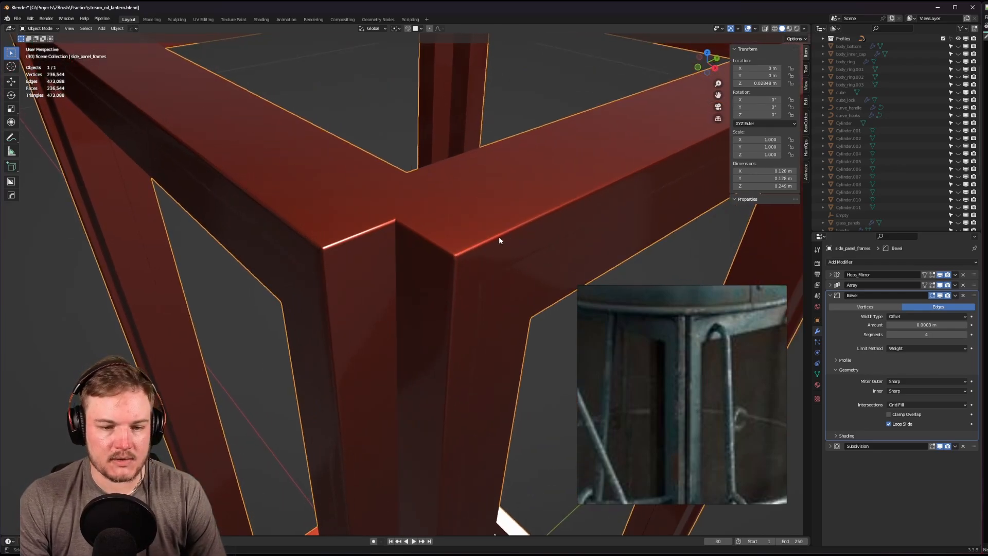
{"action": "middle_click_drag", "start_coordinate": [464, 278], "coordinate": [470, 265]}
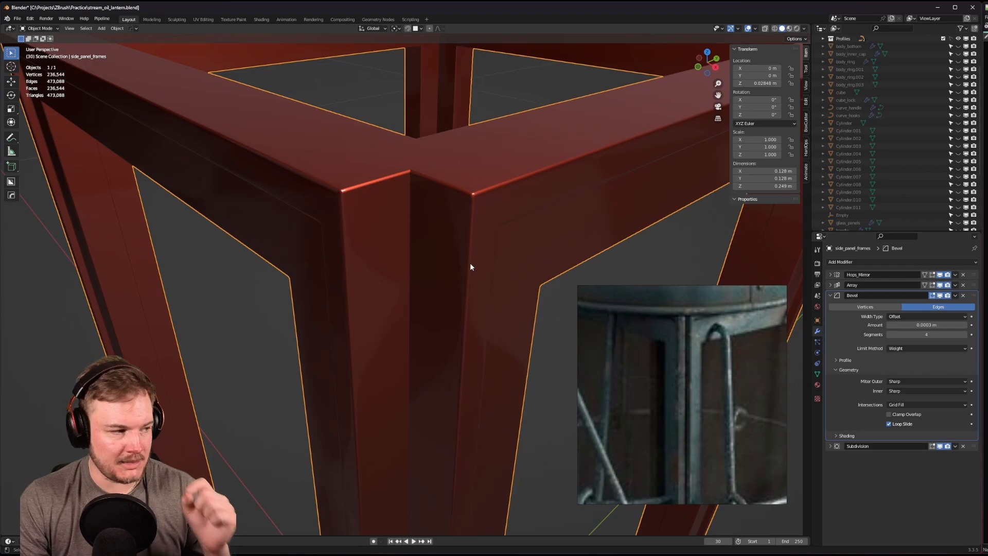
{"action": "scroll", "coordinate": [470, 263], "scroll_direction": "down", "scroll_amount": 8}
{"action": "middle_click_drag", "start_coordinate": [461, 262], "coordinate": [468, 220]}
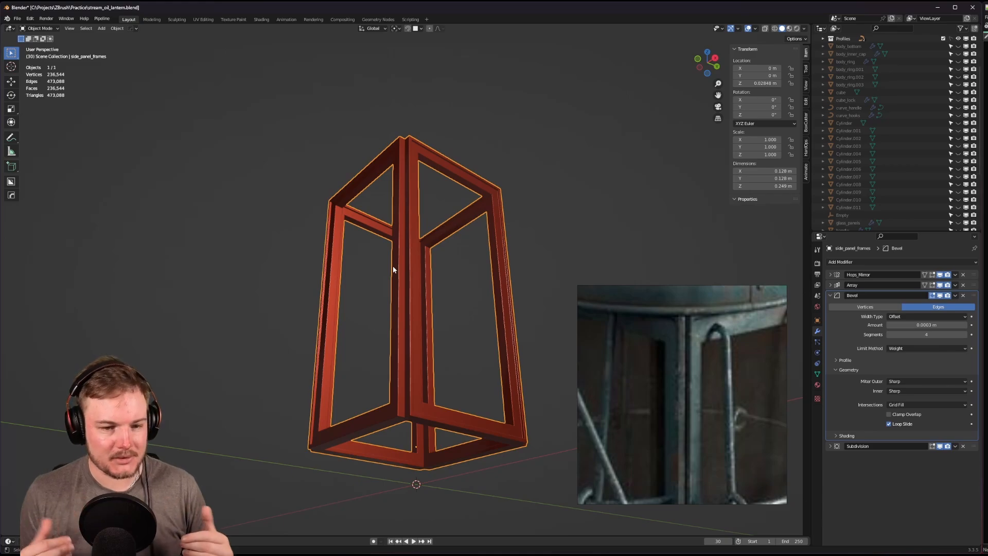
Set the Bevel modifier's amount on the side panel frames to 0.0005 m.
{"action": "left_click", "coordinate": [910, 325]}
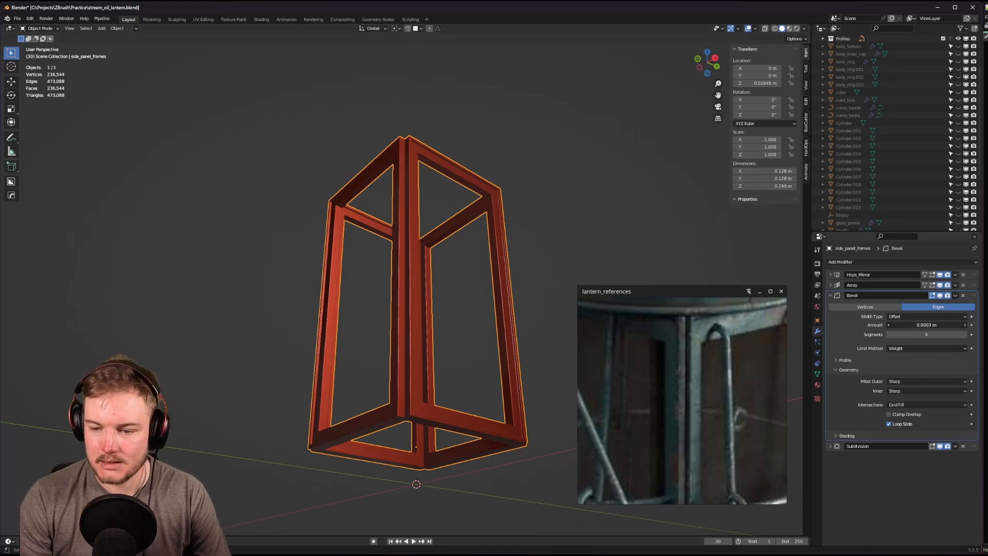
{"action": "left_click", "coordinate": [901, 325]}
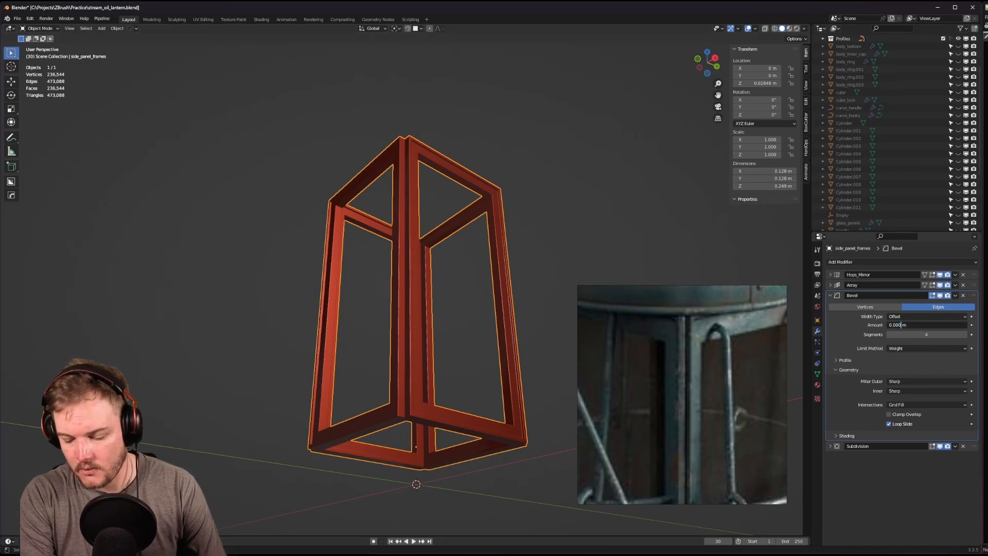
{"action": "type", "text": "5"}
{"action": "key", "text": "Return"}
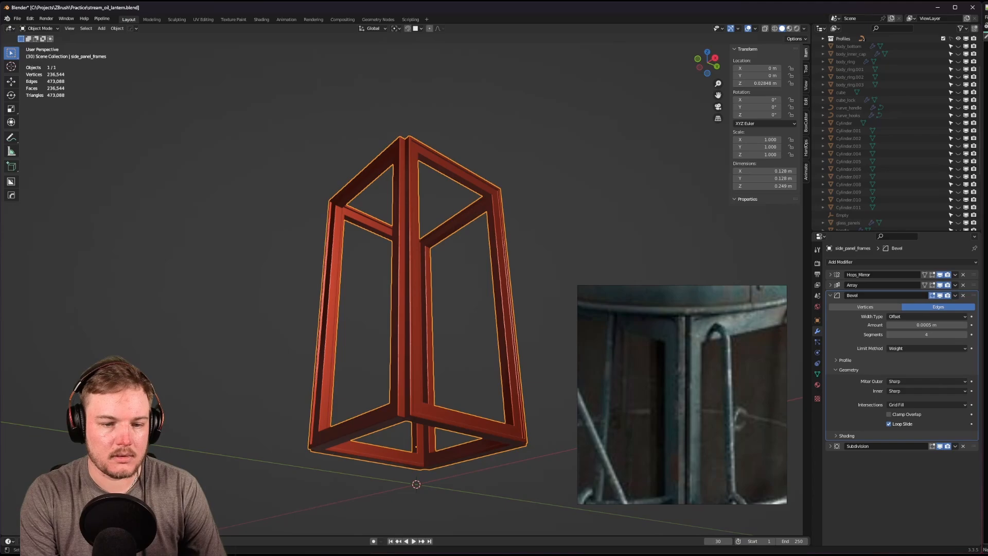
Unhide all the lantern parts around the side panel frames and clear the selection.
{"action": "middle_click_drag", "start_coordinate": [543, 140], "coordinate": [489, 189]}
{"action": "scroll", "coordinate": [456, 212], "scroll_direction": "up", "scroll_amount": 5}
{"action": "scroll", "coordinate": [480, 215], "scroll_direction": "down", "scroll_amount": 4}
{"action": "key", "text": "alt+h"}
{"action": "left_click", "coordinate": [568, 183]}
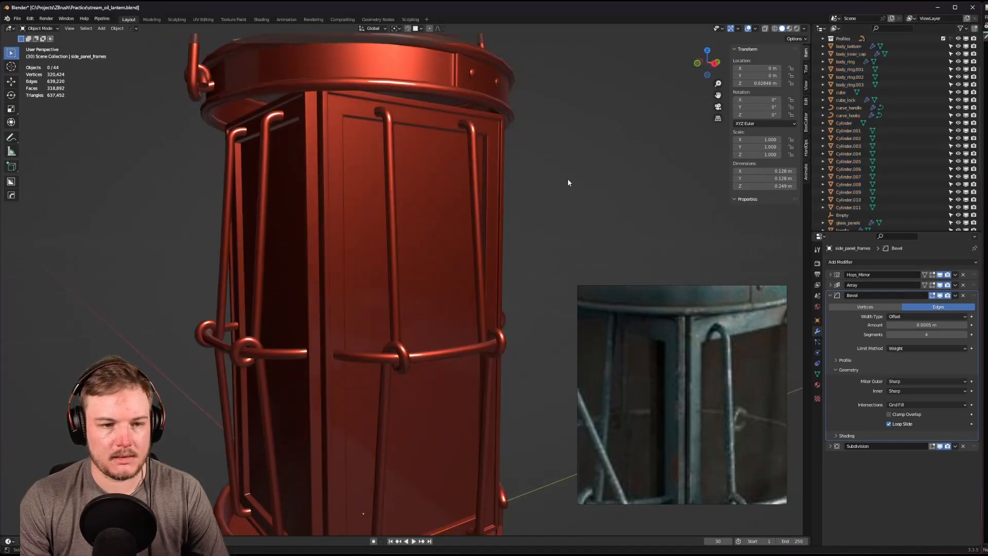
Examine the whole lantern from several angles, comparing the side panel corners with the cap, base and reference.
{"action": "scroll", "coordinate": [568, 182], "scroll_direction": "down", "scroll_amount": 3}
{"action": "mouse_move", "coordinate": [568, 180]}
{"action": "middle_mouse_down"}
{"action": "mouse_move", "coordinate": [542, 186]}
{"action": "mouse_move", "coordinate": [555, 170]}
{"action": "middle_mouse_up"}
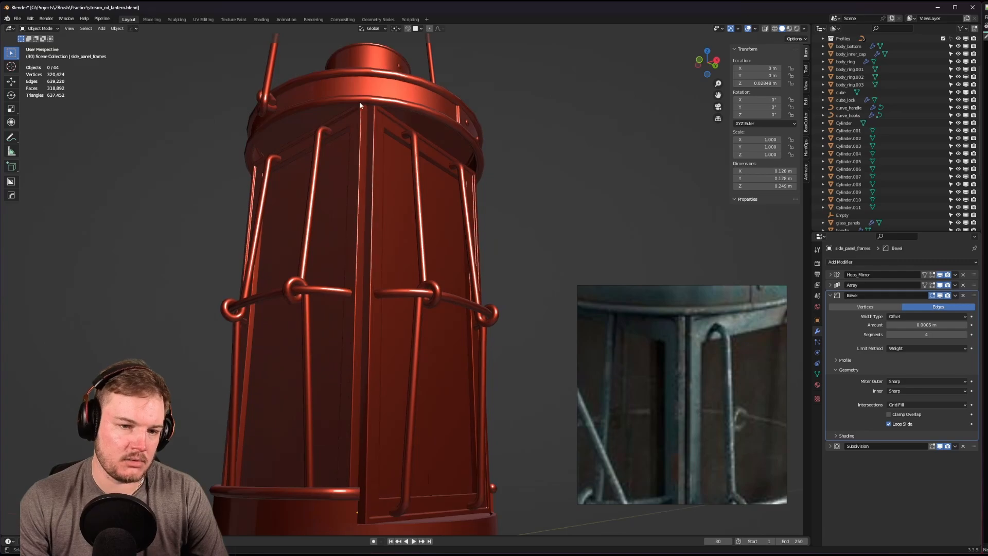
{"action": "scroll", "coordinate": [388, 200], "scroll_direction": "down", "scroll_amount": 3}
{"action": "middle_click_drag", "start_coordinate": [388, 199], "coordinate": [316, 211]}
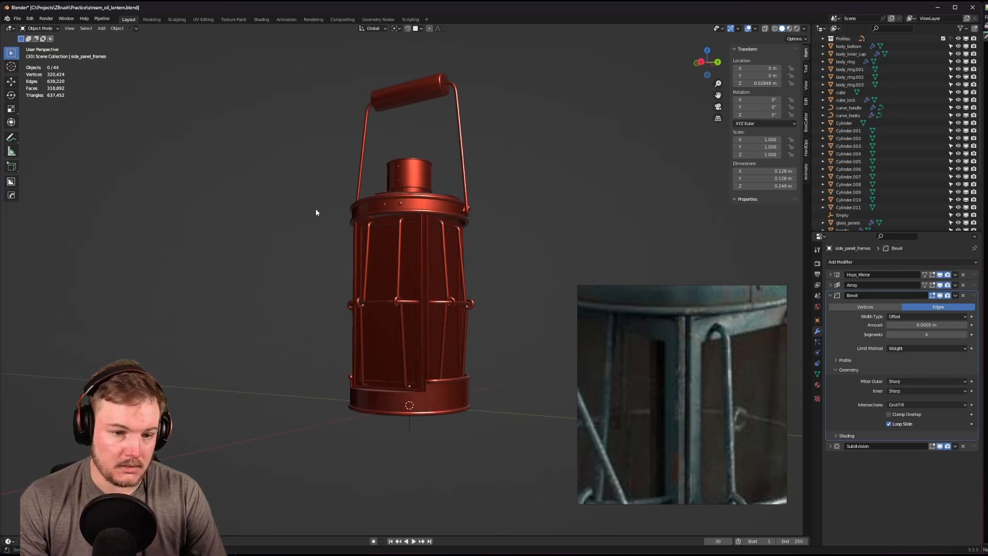
{"action": "scroll", "coordinate": [316, 211], "scroll_direction": "up", "scroll_amount": 3}
{"action": "middle_click_drag", "start_coordinate": [385, 222], "coordinate": [401, 279]}
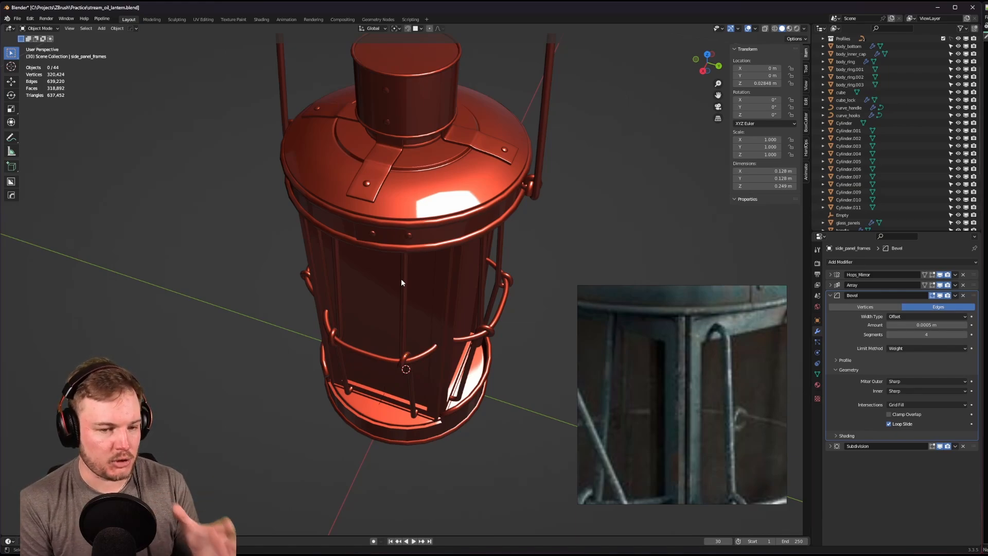
{"action": "middle_click_drag", "start_coordinate": [428, 285], "coordinate": [482, 270]}
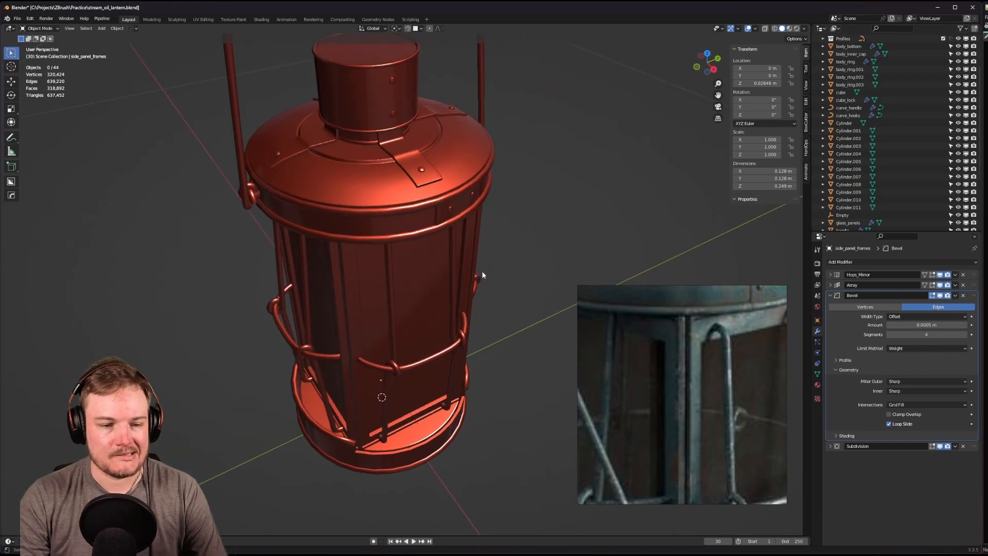
Isolate the side panel frames, examine their corner junctions, and bring the other lantern parts back.
{"action": "left_click", "coordinate": [430, 270]}
{"action": "left_click", "coordinate": [352, 266]}
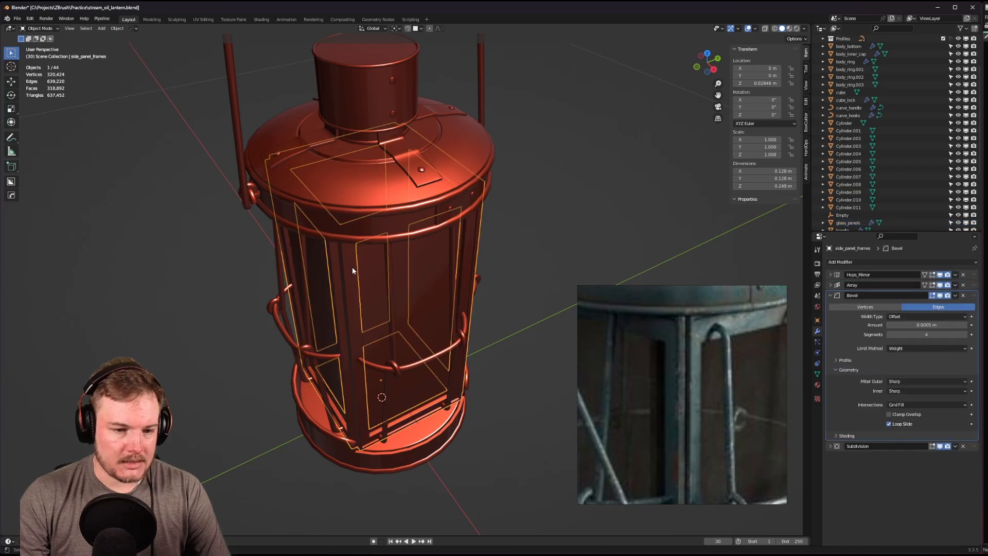
{"action": "key", "text": "KP_Divide"}
{"action": "scroll", "coordinate": [542, 288], "scroll_direction": "up", "scroll_amount": 5}
{"action": "scroll", "coordinate": [542, 286], "scroll_direction": "down", "scroll_amount": 5}
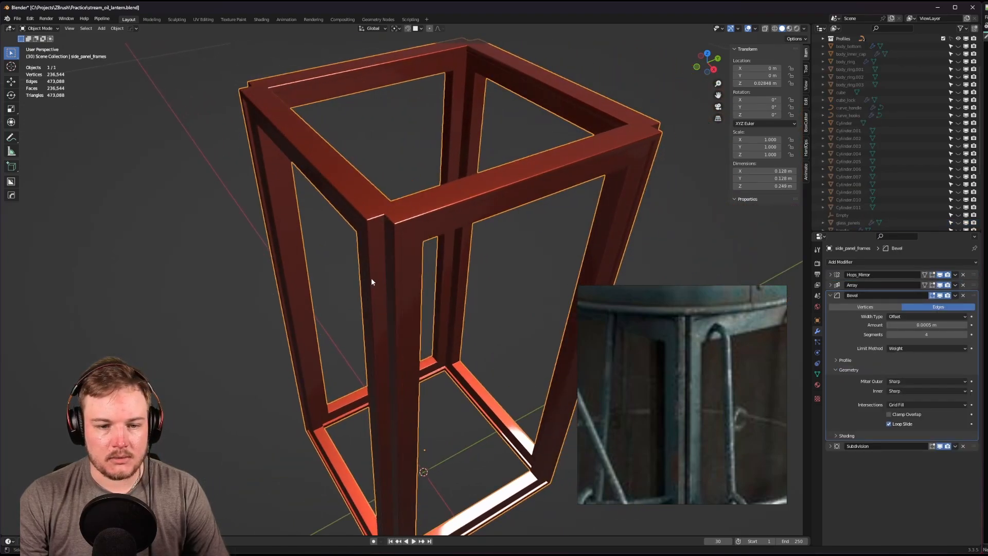
{"action": "middle_click_drag", "start_coordinate": [371, 276], "coordinate": [425, 297]}
{"action": "scroll", "coordinate": [412, 286], "scroll_direction": "down", "scroll_amount": 3}
{"action": "key", "text": "KP_Divide"}
{"action": "middle_click_drag", "start_coordinate": [419, 209], "coordinate": [425, 232]}
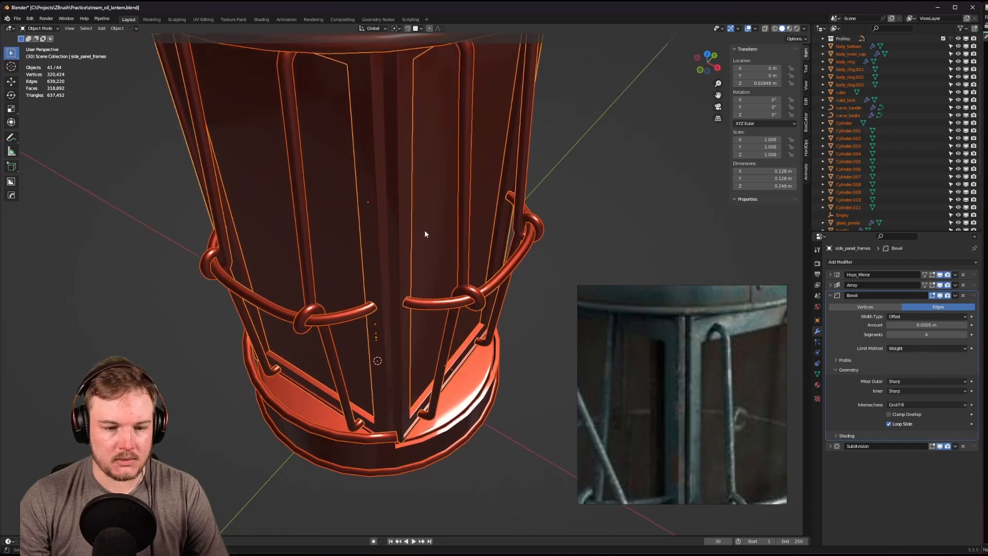
Select the side panel frames and examine how their corners sit between the base and the upper ring.
{"action": "left_click", "coordinate": [406, 182]}
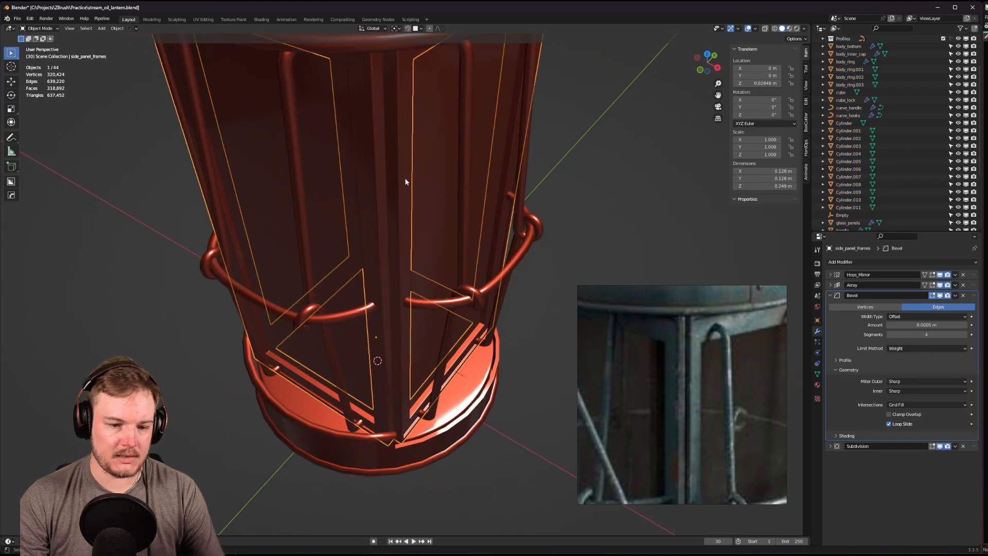
{"action": "middle_click_drag", "start_coordinate": [405, 182], "coordinate": [396, 297]}
{"action": "middle_click_drag", "start_coordinate": [363, 295], "coordinate": [411, 446]}
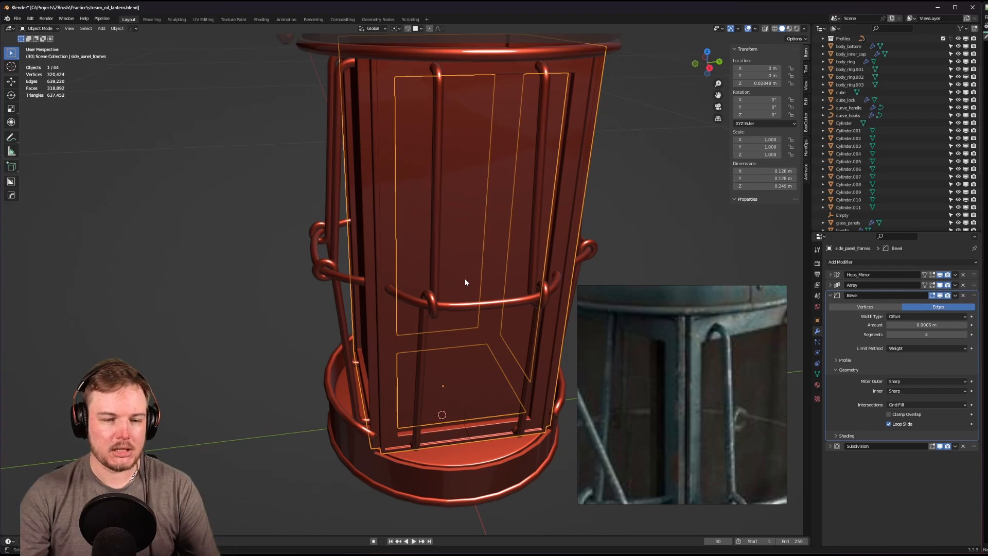
{"action": "mouse_move", "coordinate": [461, 254]}
{"action": "middle_mouse_down"}
{"action": "mouse_move", "coordinate": [499, 256]}
{"action": "mouse_move", "coordinate": [464, 264]}
{"action": "middle_mouse_up"}
{"action": "middle_click_drag", "start_coordinate": [425, 219], "coordinate": [416, 172]}
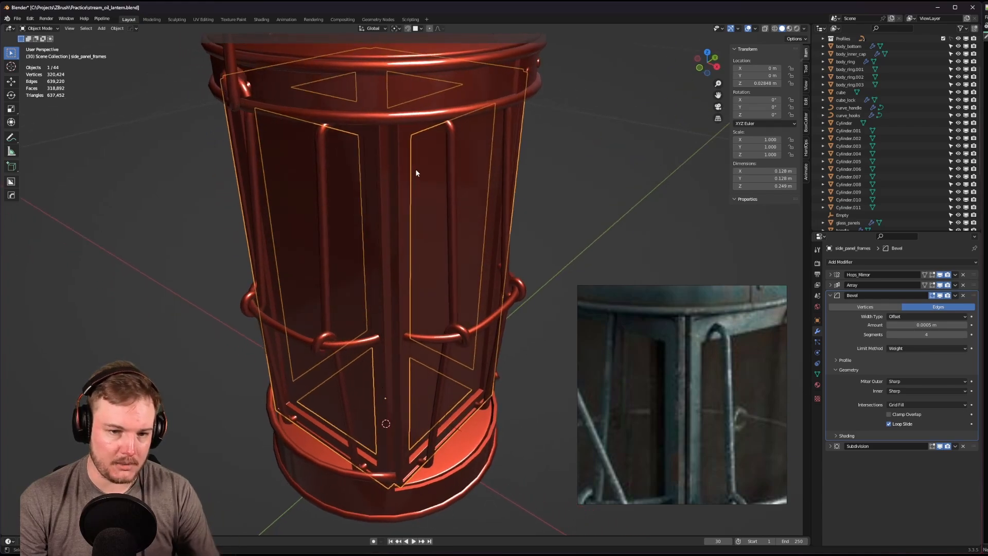
{"action": "right_click", "coordinate": [421, 170]}
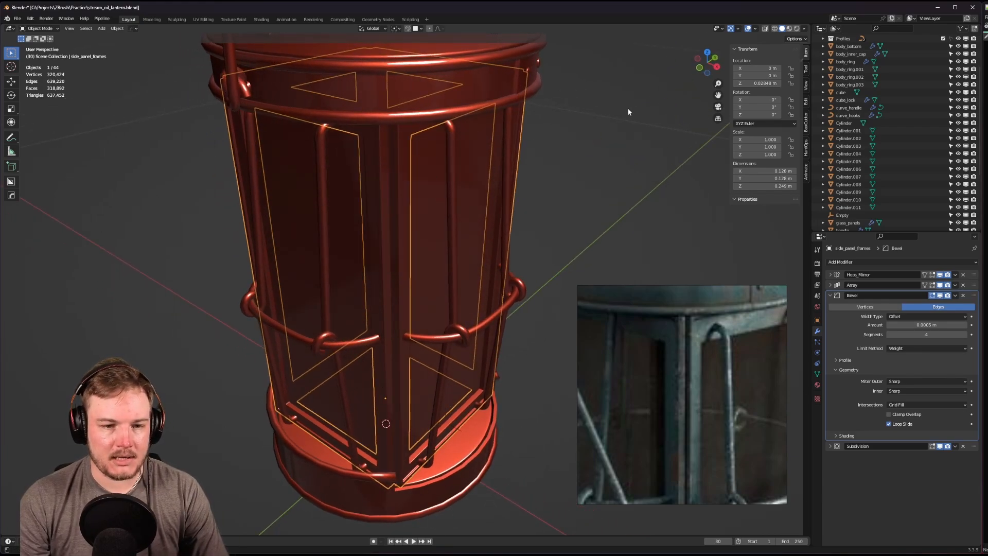
Isolate the side panel frames and select the 12 corner-side vertices of the half frame in Edit Mode.
{"action": "key", "text": "shift+h"}
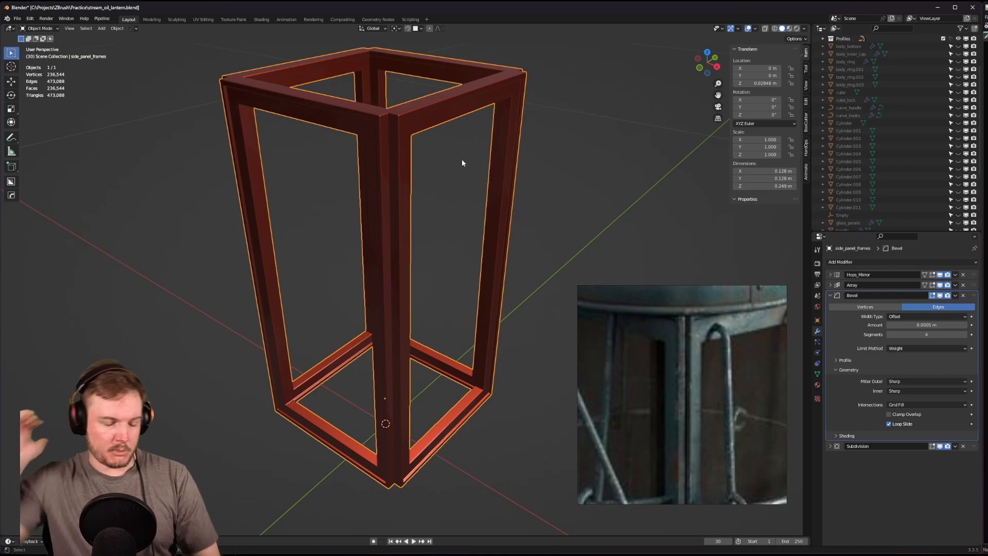
{"action": "middle_click_drag", "start_coordinate": [463, 158], "coordinate": [357, 186]}
{"action": "key", "text": "Tab"}
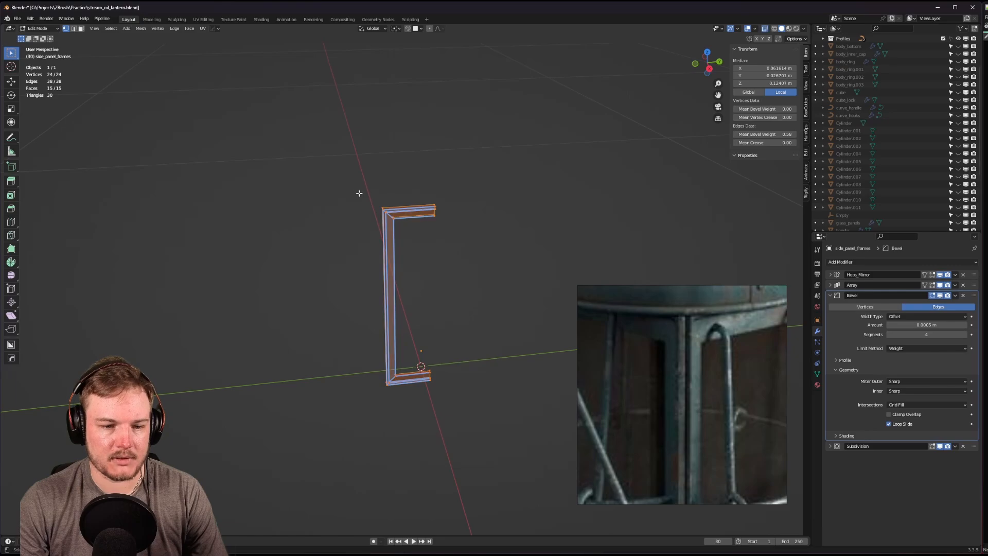
{"action": "left_click_drag", "start_coordinate": [359, 192], "coordinate": [399, 412]}
{"action": "middle_click_drag", "start_coordinate": [448, 307], "coordinate": [473, 304]}
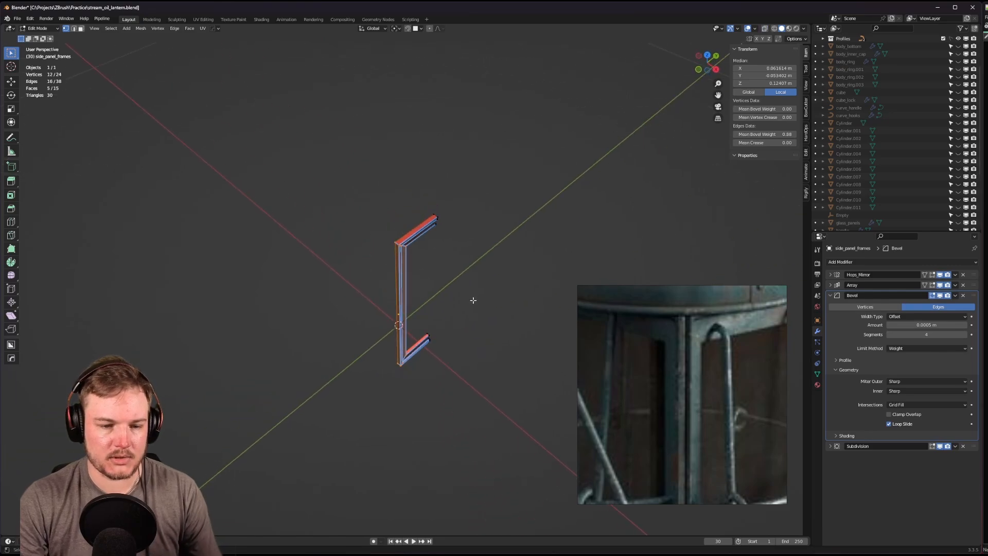
{"action": "scroll", "coordinate": [466, 294], "scroll_direction": "up", "scroll_amount": 5}
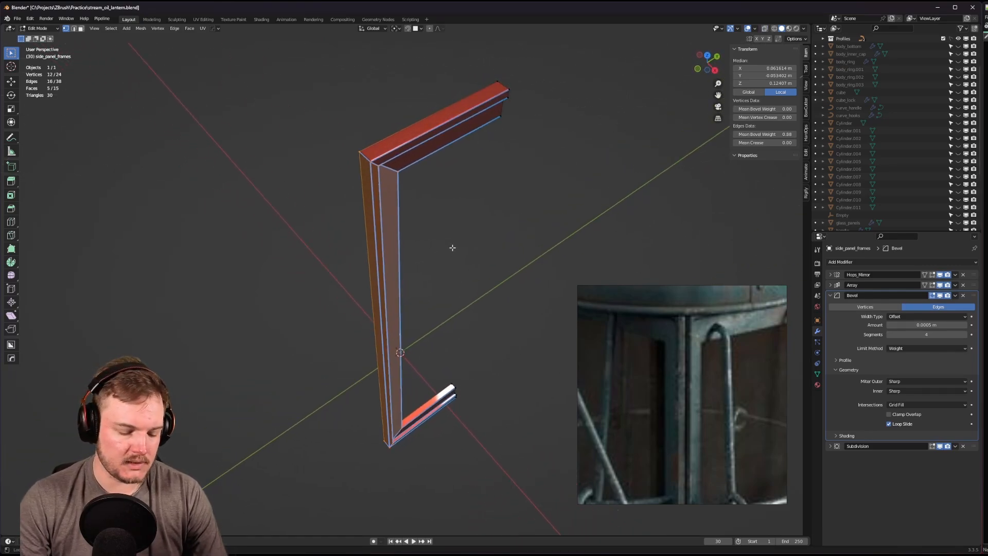
Display the Hops_Mirror and Array modifiers in Edit Mode and move the selected vertices inward along Y to a median of about -0.0505 m.
{"action": "left_click", "coordinate": [932, 275]}
{"action": "left_click", "coordinate": [932, 286]}
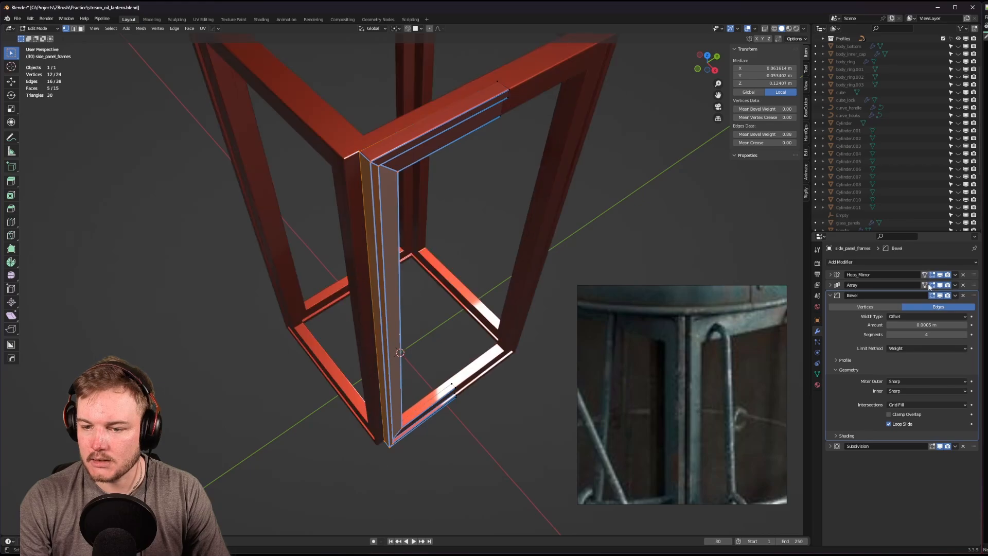
{"action": "middle_click_drag", "start_coordinate": [329, 245], "coordinate": [395, 262]}
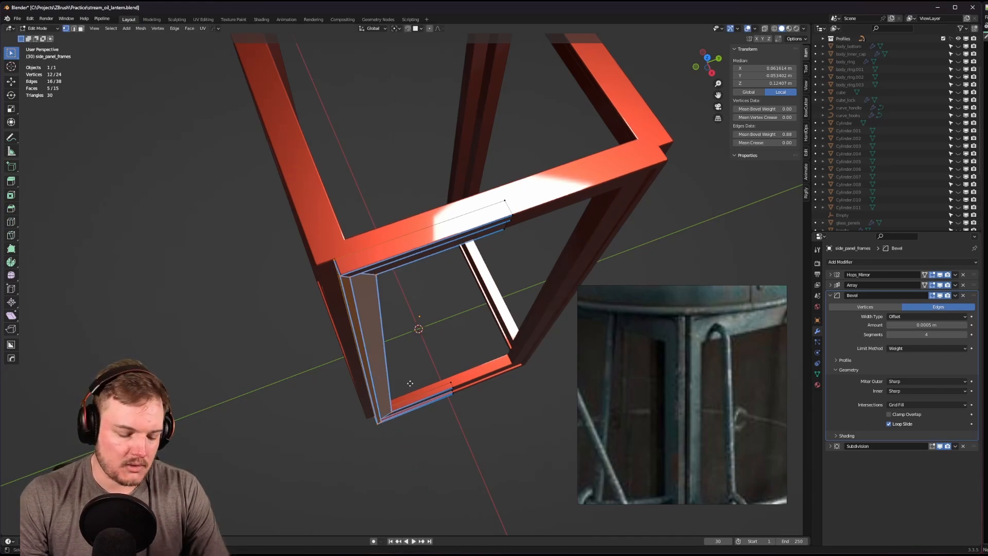
{"action": "key", "text": "g"}
{"action": "key", "text": "y"}
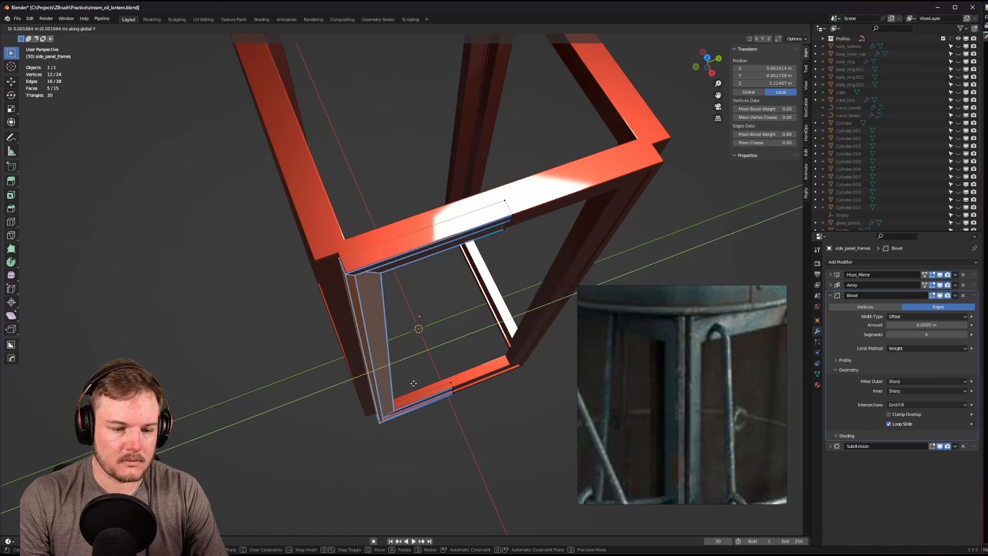
{"action": "left_click", "coordinate": [413, 383]}
{"action": "middle_click_drag", "start_coordinate": [414, 383], "coordinate": [428, 381]}
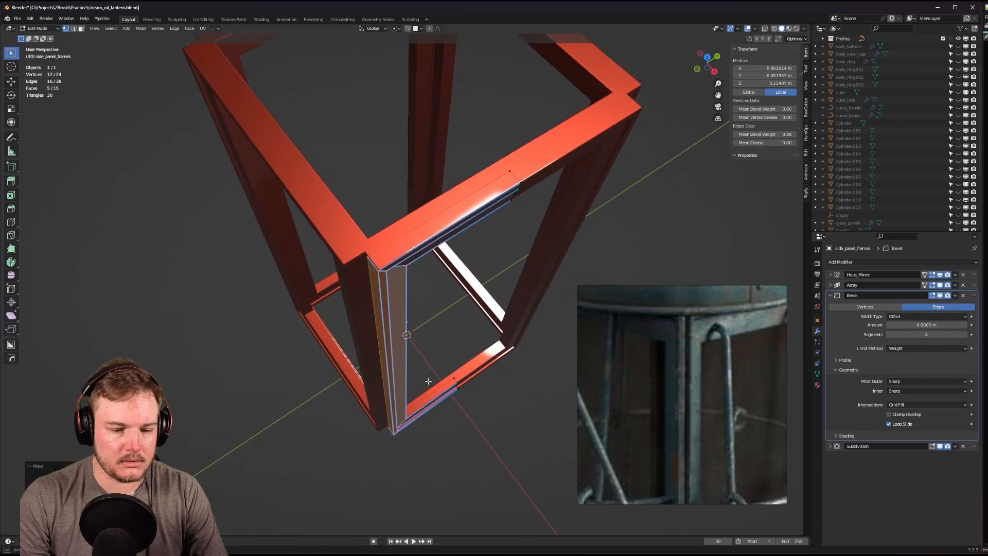
{"action": "key", "text": "g"}
{"action": "key", "text": "y"}
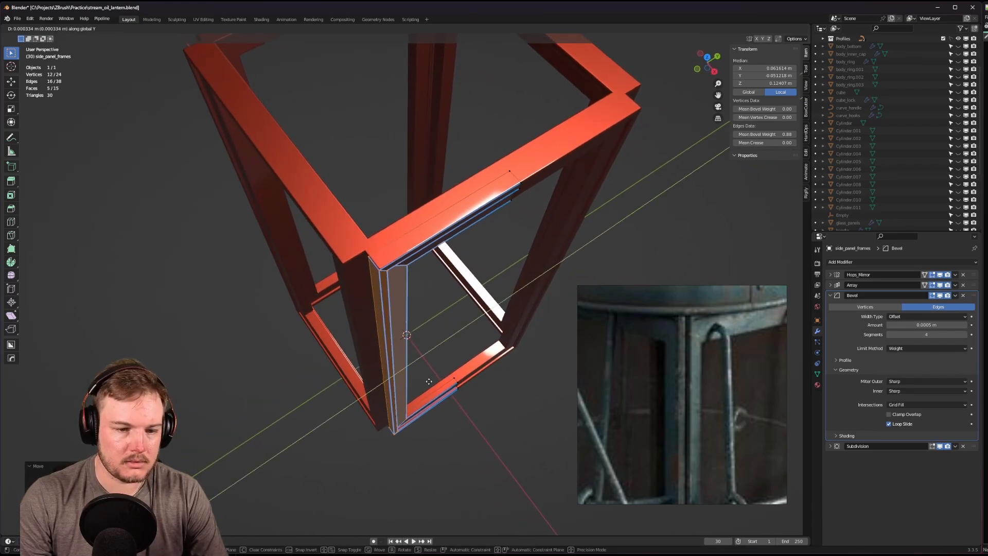
{"action": "left_click", "coordinate": [430, 381]}
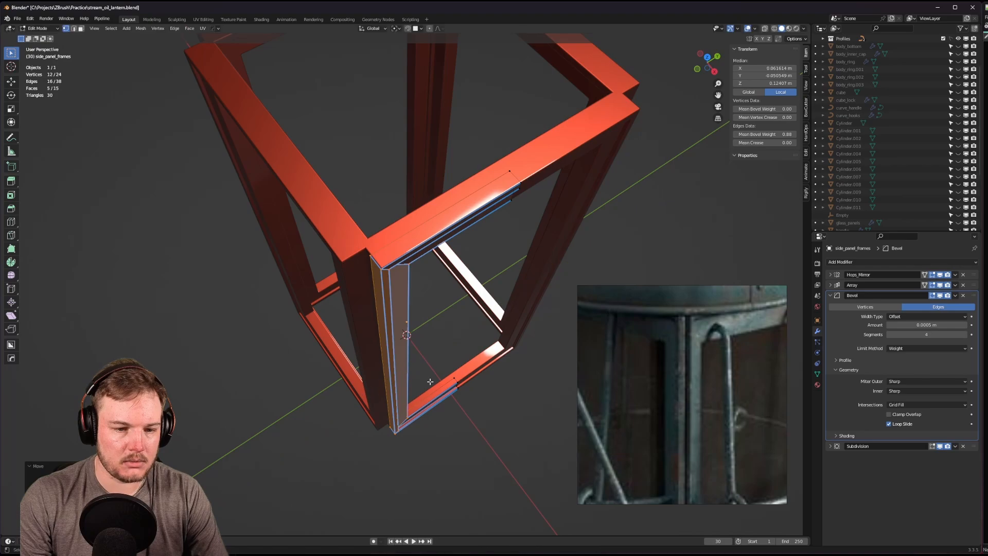
In the top view, select the half frame's outer vertices and move them slightly inward along X.
{"action": "middle_click_drag", "start_coordinate": [430, 382], "coordinate": [449, 366]}
{"action": "scroll", "coordinate": [478, 383], "scroll_direction": "down", "scroll_amount": 5}
{"action": "scroll", "coordinate": [477, 371], "scroll_direction": "up", "scroll_amount": 2}
{"action": "scroll", "coordinate": [467, 370], "scroll_direction": "up", "scroll_amount": 2}
{"action": "key", "text": "KP_7"}
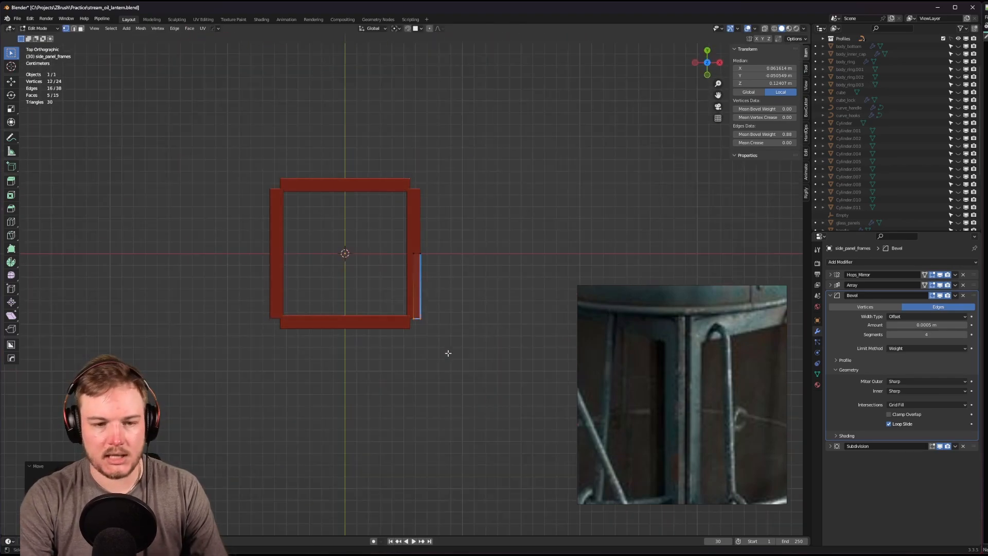
{"action": "scroll", "coordinate": [452, 233], "scroll_direction": "up", "scroll_amount": 4}
{"action": "left_click_drag", "start_coordinate": [428, 215], "coordinate": [452, 397]}
{"action": "key", "text": "alt+z"}
{"action": "middle_click_drag", "start_coordinate": [491, 388], "coordinate": [459, 359], "text": "shift"}
{"action": "scroll", "coordinate": [478, 324], "scroll_direction": "up", "scroll_amount": 2}
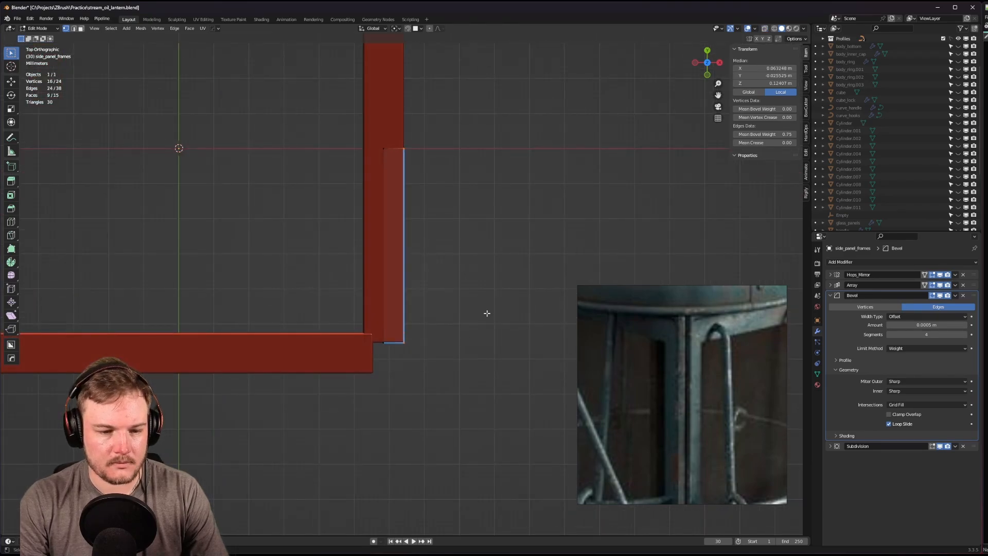
{"action": "key", "text": "g"}
{"action": "key", "text": "x"}
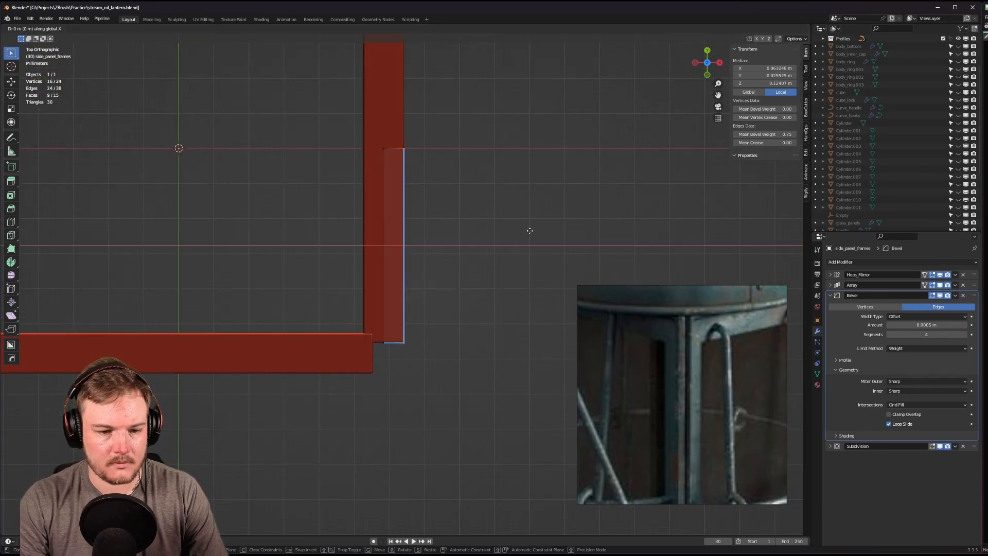
{"action": "right_click", "coordinate": [526, 232]}
{"action": "right_click", "coordinate": [520, 235]}
{"action": "key", "text": "g"}
{"action": "key", "text": "x"}
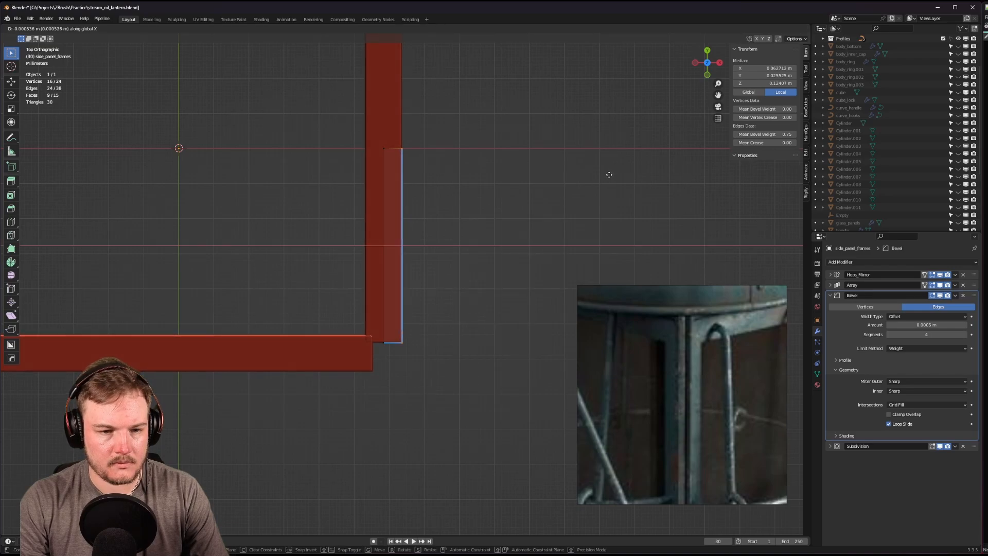
{"action": "left_click", "coordinate": [596, 176]}
Reselect the half frame's 12 corner-side vertices and move them about 0.0004 m further inward along Y.
{"action": "middle_click_drag", "start_coordinate": [596, 176], "coordinate": [373, 212]}
{"action": "scroll", "coordinate": [423, 272], "scroll_direction": "down", "scroll_amount": 4}
{"action": "key", "text": "alt+z"}
{"action": "left_click_drag", "start_coordinate": [351, 100], "coordinate": [431, 449]}
{"action": "key", "text": "alt+z"}
{"action": "middle_click_drag", "start_coordinate": [431, 449], "coordinate": [470, 339]}
{"action": "key", "text": "alt+z"}
{"action": "key", "text": "alt+z"}
{"action": "scroll", "coordinate": [513, 347], "scroll_direction": "up", "scroll_amount": 2}
{"action": "scroll", "coordinate": [469, 338], "scroll_direction": "up", "scroll_amount": 3}
{"action": "key", "text": "ctrl+z"}
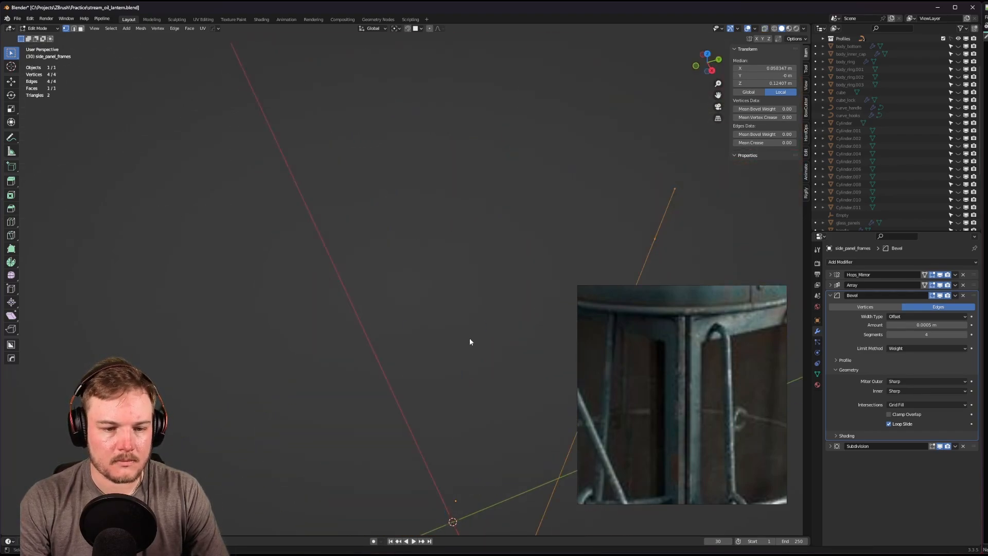
{"action": "right_click", "coordinate": [470, 338]}
{"action": "key", "text": "ctrl+z"}
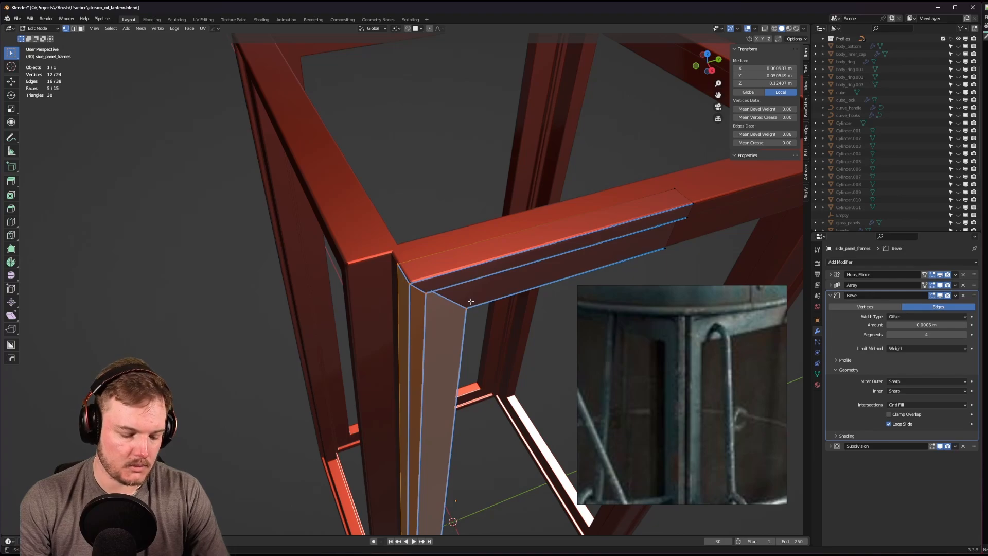
{"action": "key", "text": "g"}
{"action": "key", "text": "y"}
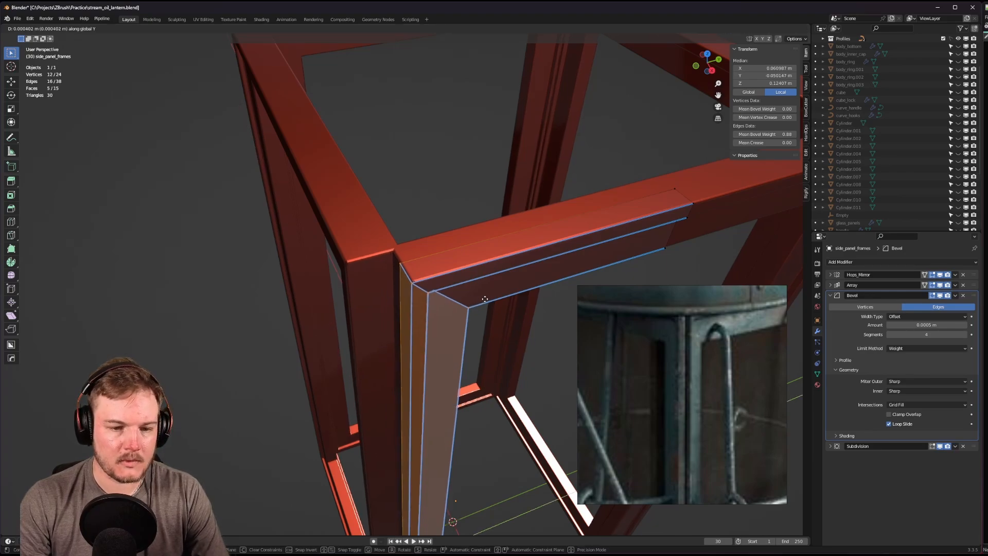
{"action": "left_click", "coordinate": [486, 300]}
Return the side panel frames to Object Mode and bring back the rest of the lantern.
{"action": "mouse_move", "coordinate": [486, 301]}
{"action": "middle_mouse_down"}
{"action": "mouse_move", "coordinate": [505, 314]}
{"action": "mouse_move", "coordinate": [477, 288]}
{"action": "middle_mouse_up"}
{"action": "scroll", "coordinate": [478, 301], "scroll_direction": "down", "scroll_amount": 5}
{"action": "key", "text": "Tab"}
{"action": "left_click", "coordinate": [462, 283]}
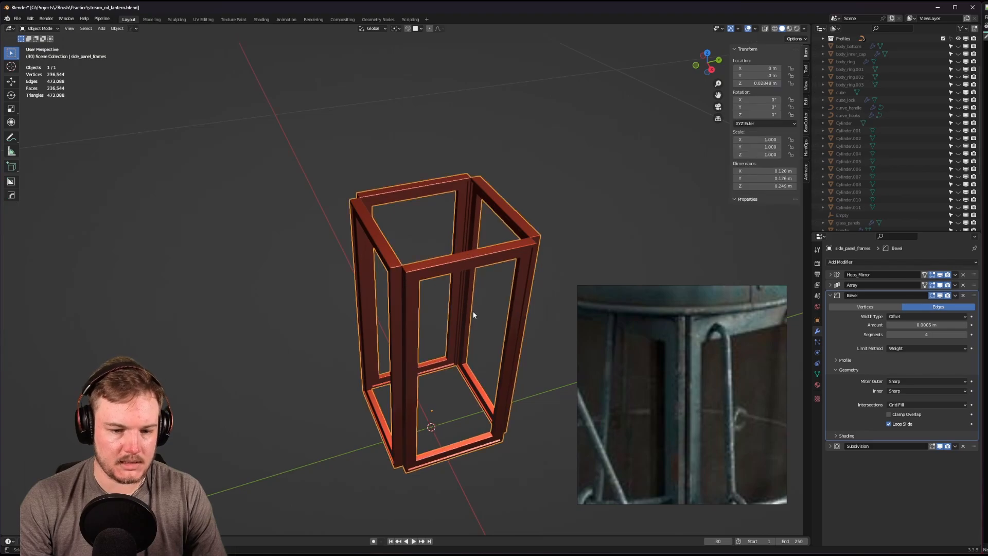
{"action": "key", "text": "slash"}
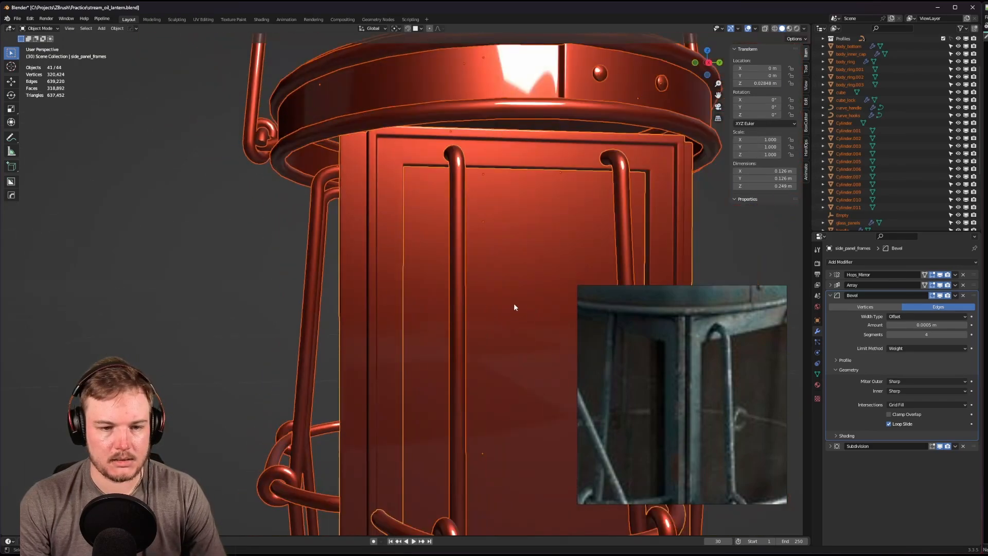
{"action": "scroll", "coordinate": [461, 267], "scroll_direction": "down", "scroll_amount": 8}
Edit the glass panel's vertices with X-ray enabled and narrow the panel along Y to about 0.94 of its width.
{"action": "left_click", "coordinate": [440, 251]}
{"action": "key", "text": "Tab"}
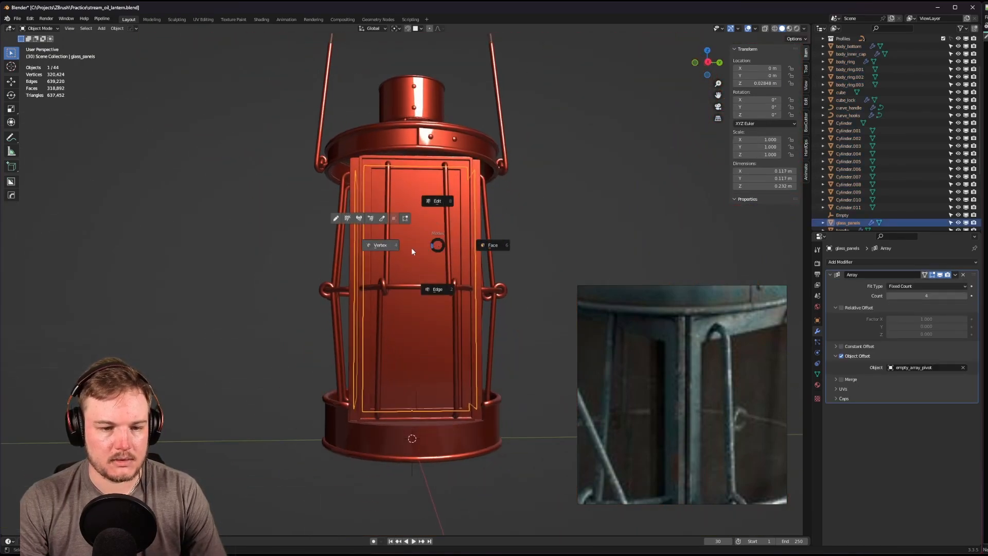
{"action": "left_click", "coordinate": [412, 251]}
{"action": "key", "text": "s"}
{"action": "key", "text": "x"}
{"action": "key", "text": "y"}
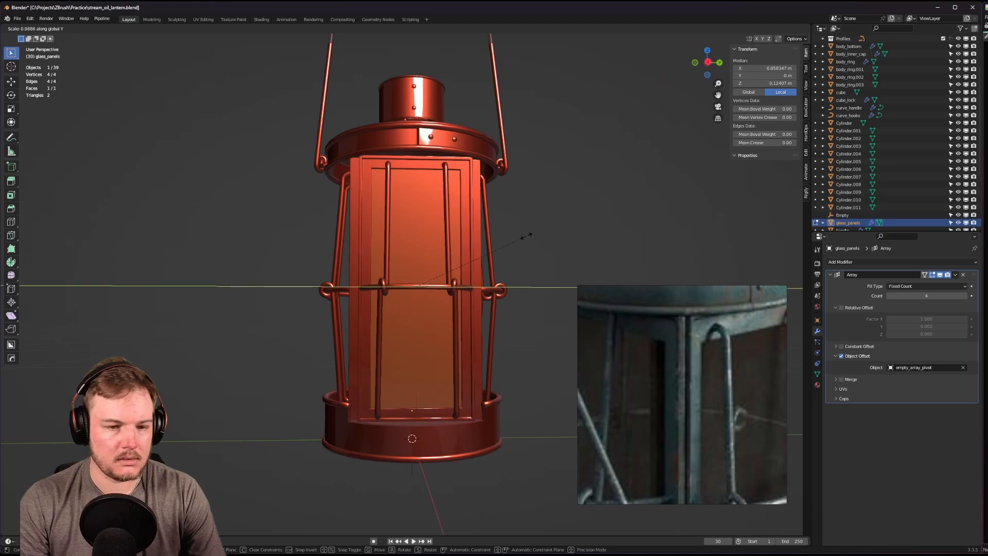
{"action": "left_click", "coordinate": [500, 237]}
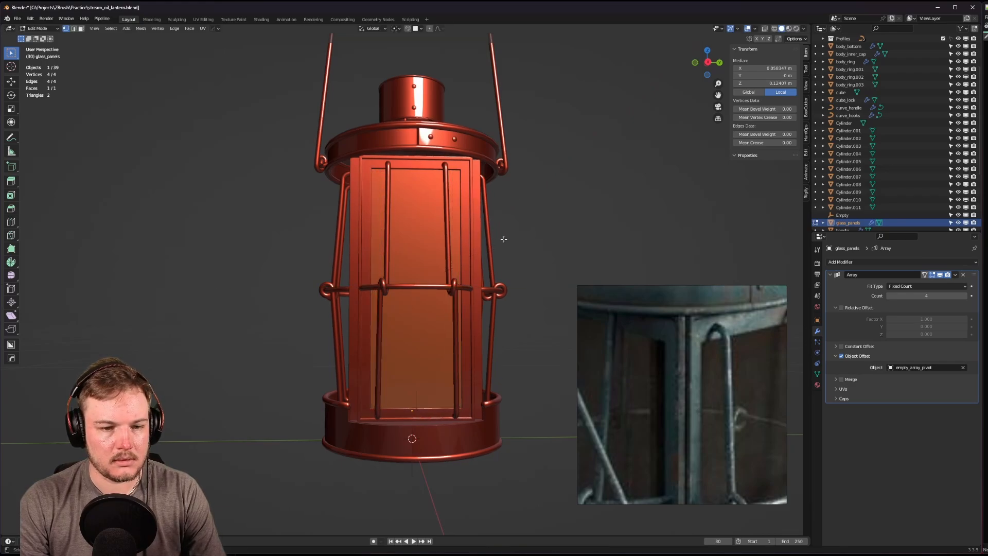
{"action": "key", "text": "alt+z"}
{"action": "key", "text": "s"}
{"action": "key", "text": "y"}
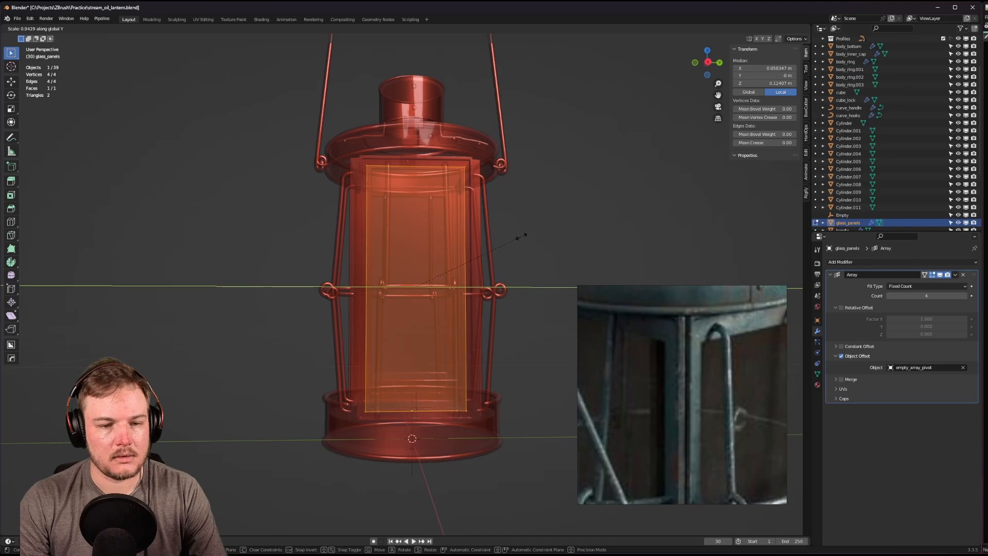
{"action": "left_click", "coordinate": [521, 236]}
Return the glass panels to Object Mode, clear the selection and save the file.
{"action": "key", "text": "Tab"}
{"action": "left_click", "coordinate": [523, 215]}
{"action": "middle_click_drag", "start_coordinate": [524, 215], "coordinate": [555, 226]}
{"action": "key", "text": "ctrl+s"}
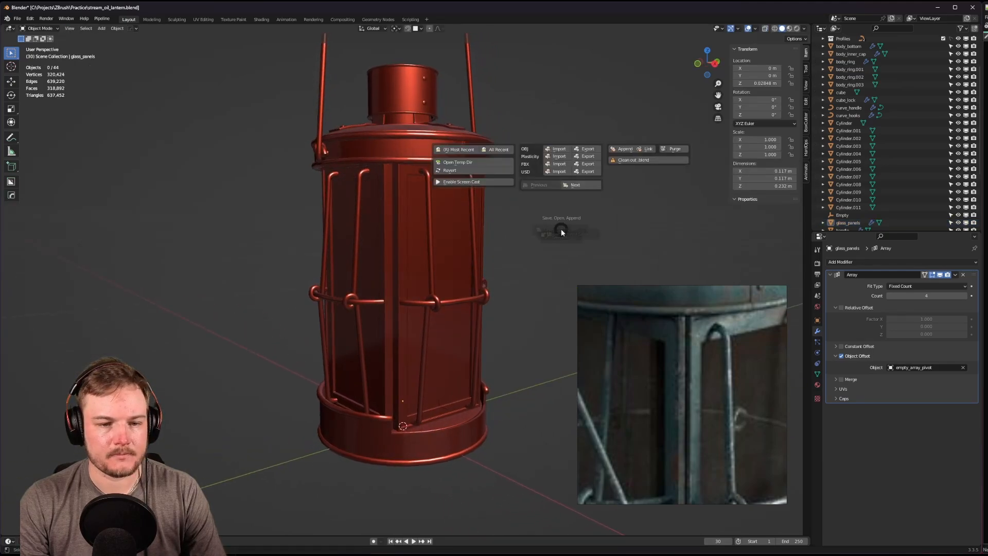
Open the side panel frames in vertex editing and examine the grooves and shading at the frame's upper corner.
{"action": "scroll", "coordinate": [566, 233], "scroll_direction": "up", "scroll_amount": 8}
{"action": "scroll", "coordinate": [510, 217], "scroll_direction": "down", "scroll_amount": 2}
{"action": "middle_click_drag", "start_coordinate": [478, 221], "coordinate": [474, 331], "text": "shift"}
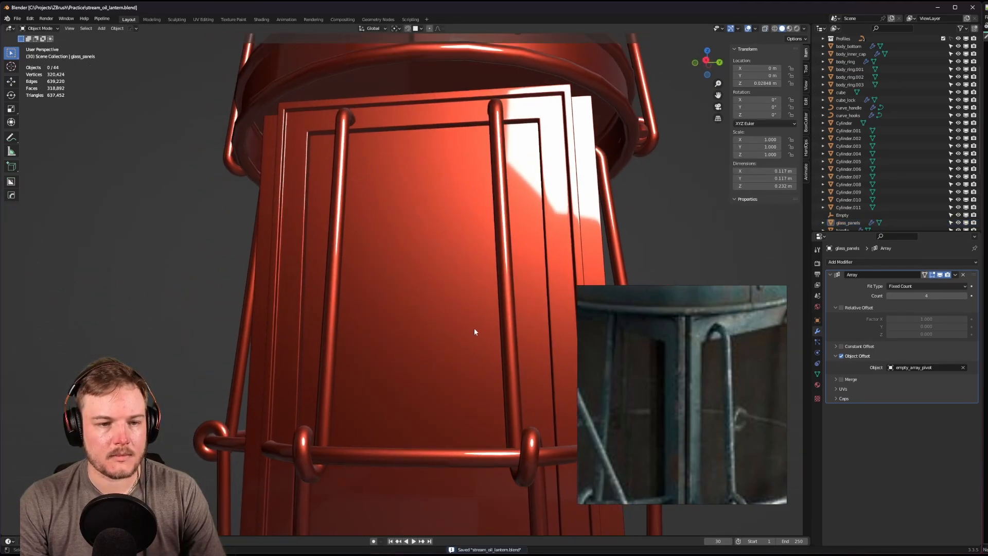
{"action": "middle_click_drag", "start_coordinate": [378, 232], "coordinate": [455, 328], "text": "shift"}
{"action": "scroll", "coordinate": [414, 295], "scroll_direction": "up", "scroll_amount": 4}
{"action": "scroll", "coordinate": [425, 293], "scroll_direction": "up", "scroll_amount": 1}
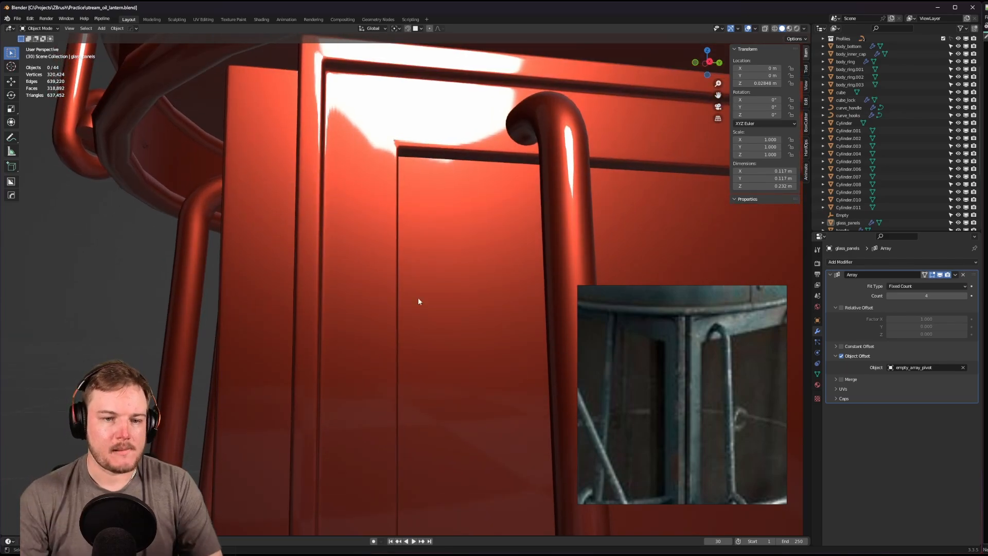
{"action": "middle_click_drag", "start_coordinate": [419, 302], "coordinate": [420, 277]}
{"action": "left_click", "coordinate": [421, 276]}
{"action": "key", "text": "Tab"}
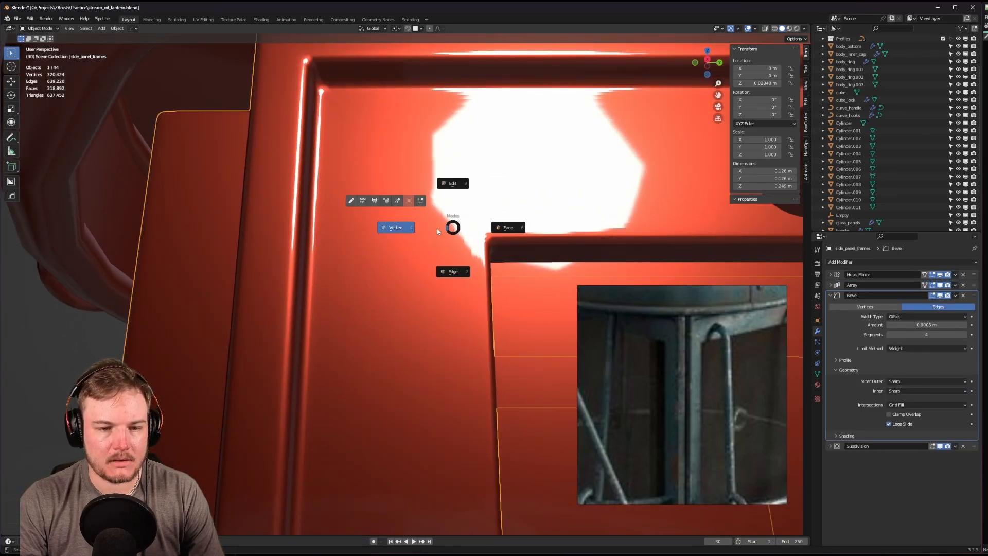
{"action": "left_click", "coordinate": [437, 231]}
{"action": "middle_click_drag", "start_coordinate": [439, 227], "coordinate": [423, 229]}
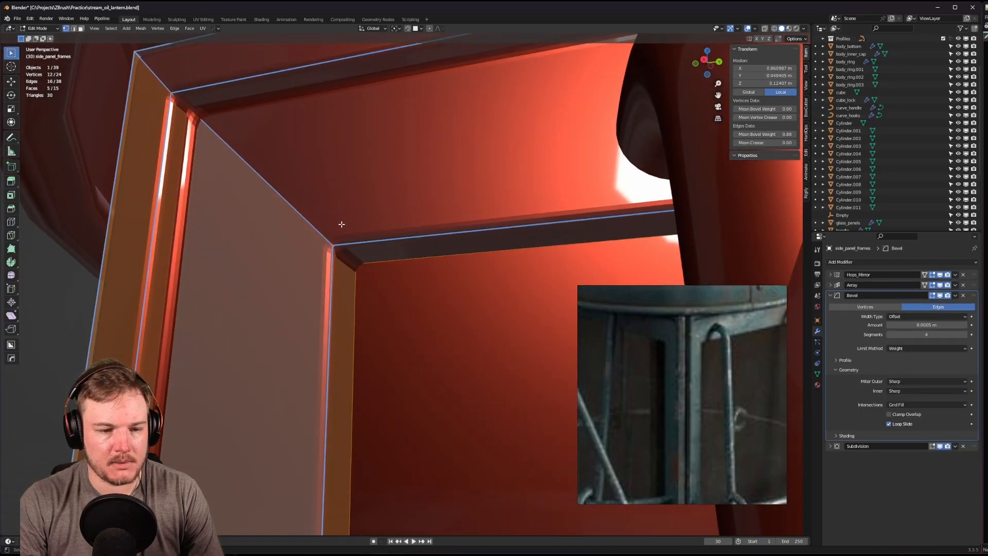
Select the diagonal corner edge loop of the side panel frame in edge mode, and return to Object Mode.
{"action": "middle_click_drag", "start_coordinate": [341, 224], "coordinate": [366, 204], "text": "shift"}
{"action": "key", "text": "Tab"}
{"action": "left_click", "coordinate": [357, 226]}
{"action": "left_click", "coordinate": [358, 206], "text": "alt"}
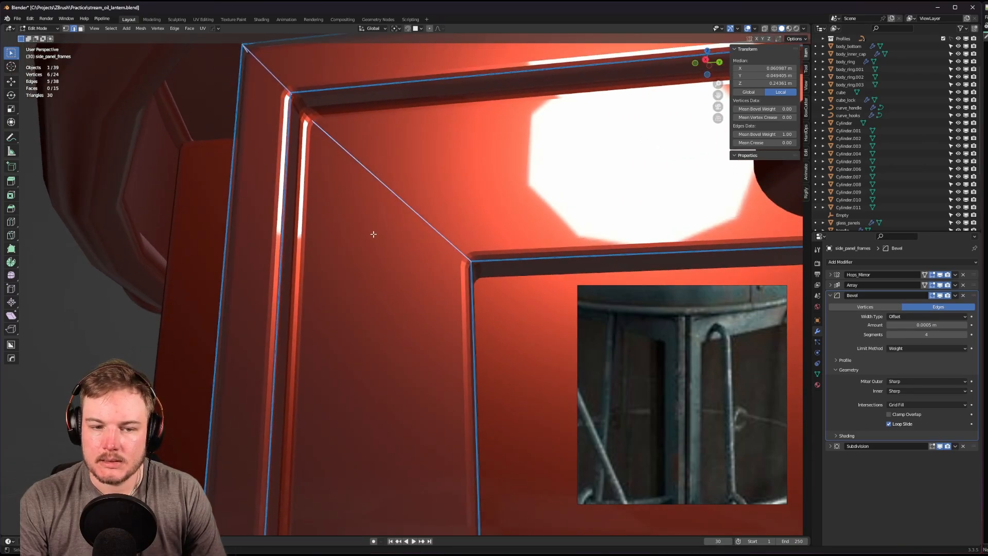
{"action": "key", "text": "Tab"}
Display the wireframe overlay to check the side panel frames' corner topology, and switch it off again.
{"action": "left_click", "coordinate": [376, 198]}
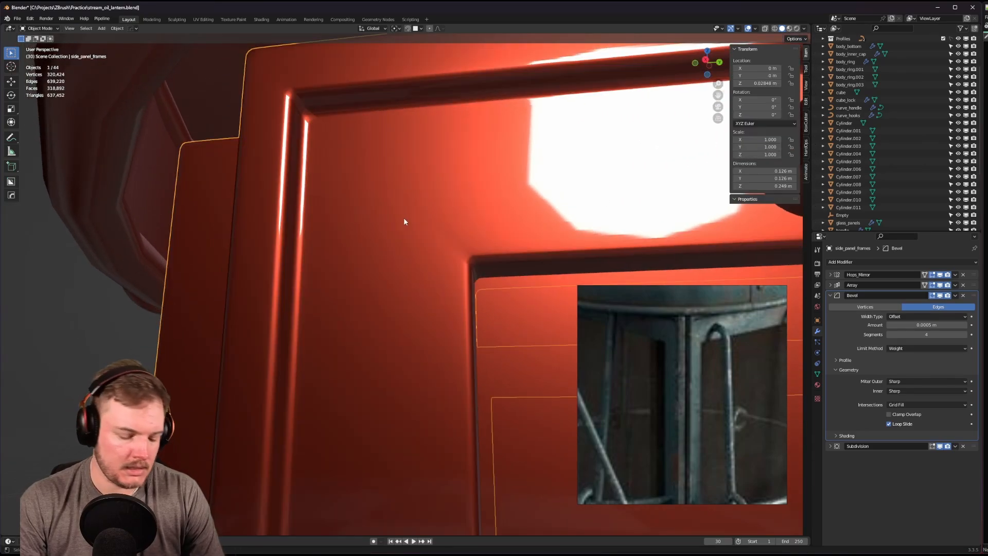
{"action": "key", "text": "alt+v"}
{"action": "left_click", "coordinate": [404, 220]}
{"action": "key", "text": "alt+v"}
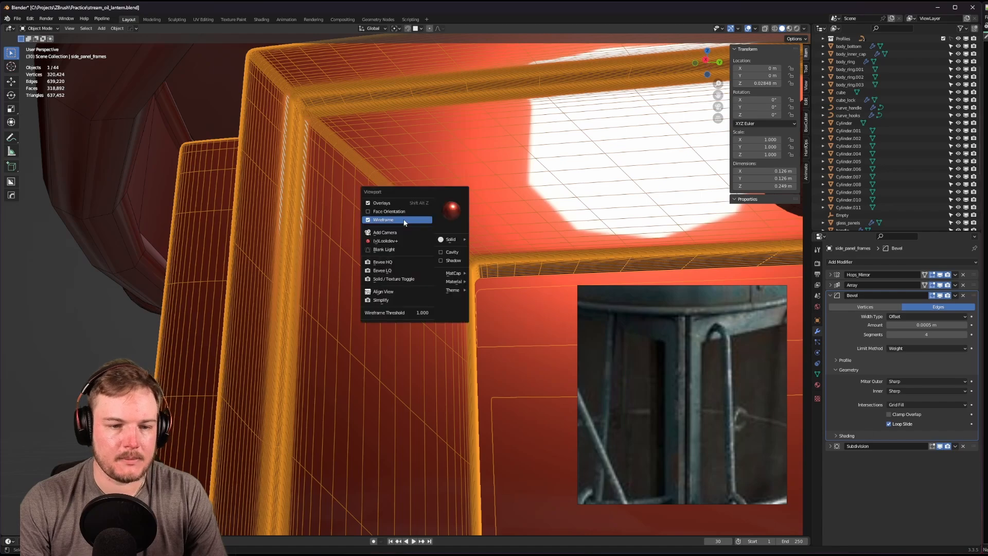
{"action": "left_click", "coordinate": [404, 219]}
{"action": "middle_click_drag", "start_coordinate": [429, 235], "coordinate": [453, 270]}
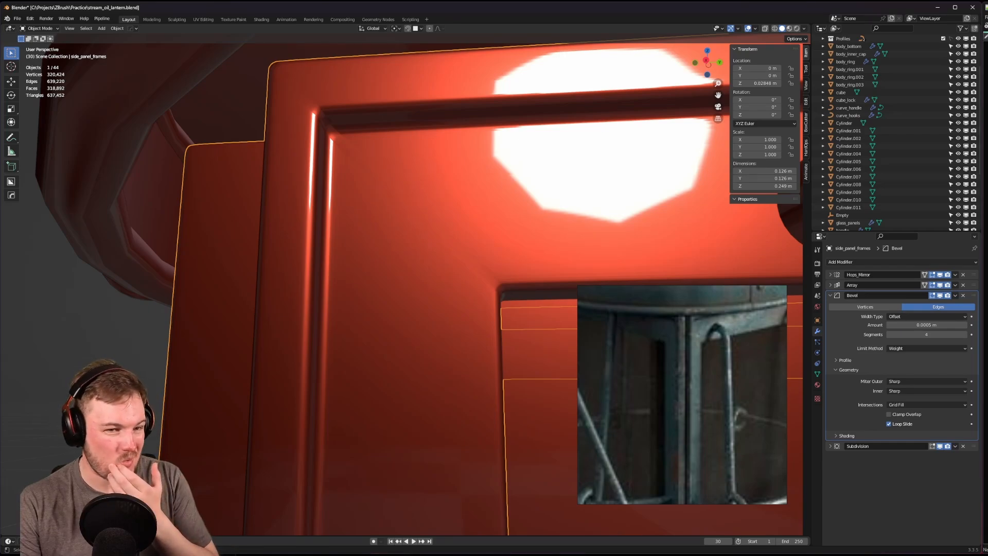
Raise the side panel frames' Subdivision viewport level to 4 and check the corner shading.
{"action": "left_click", "coordinate": [830, 294]}
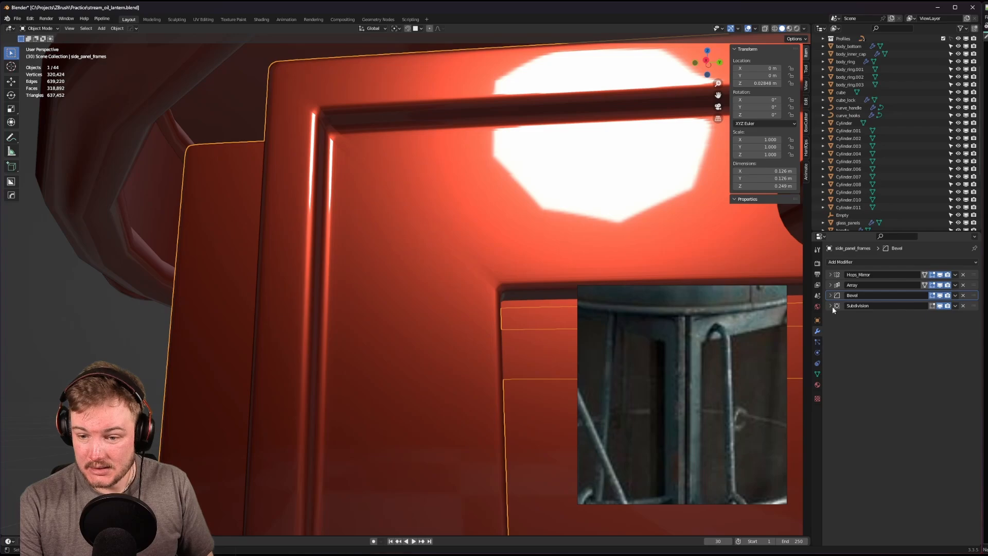
{"action": "left_click", "coordinate": [831, 306]}
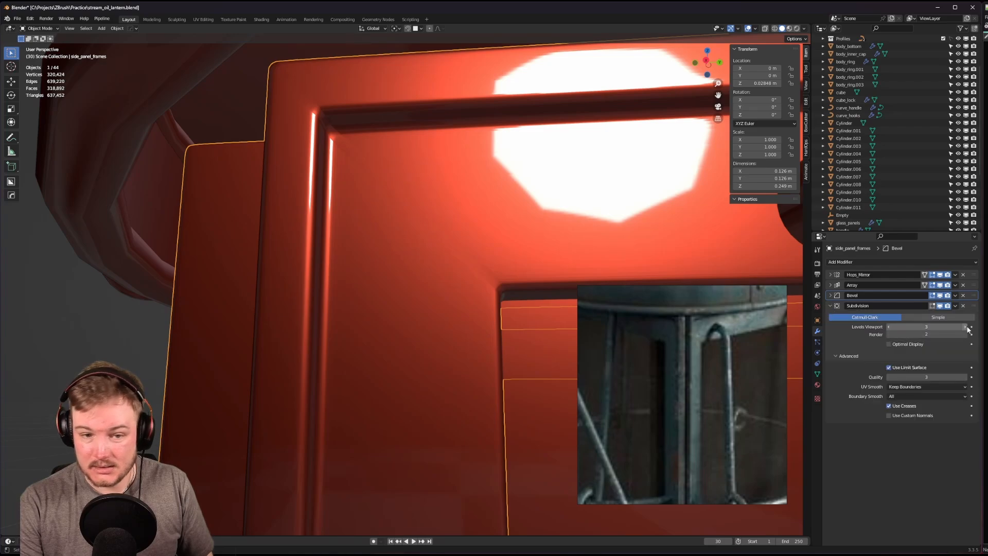
{"action": "left_click", "coordinate": [966, 327]}
{"action": "middle_click_drag", "start_coordinate": [486, 261], "coordinate": [489, 256]}
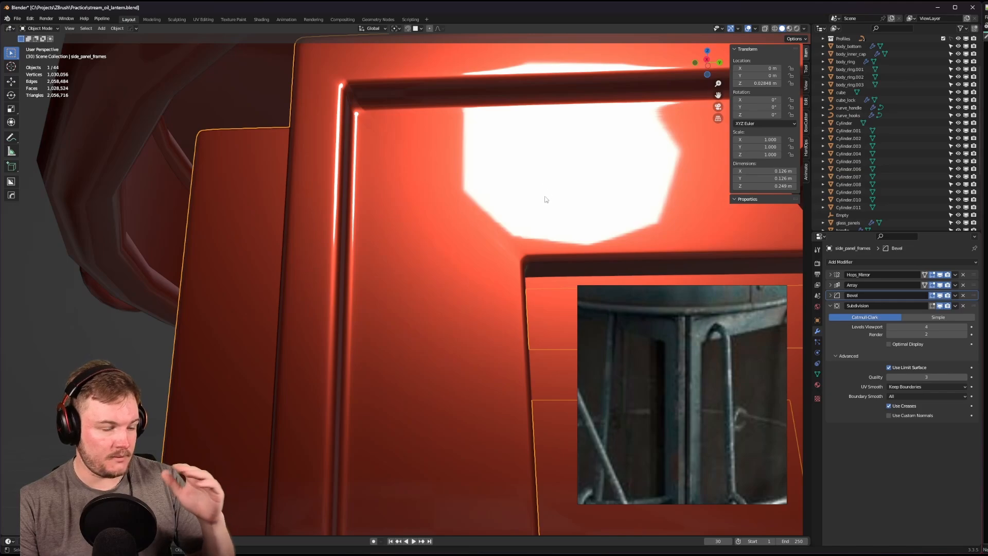
{"action": "middle_click_drag", "start_coordinate": [515, 248], "coordinate": [518, 250]}
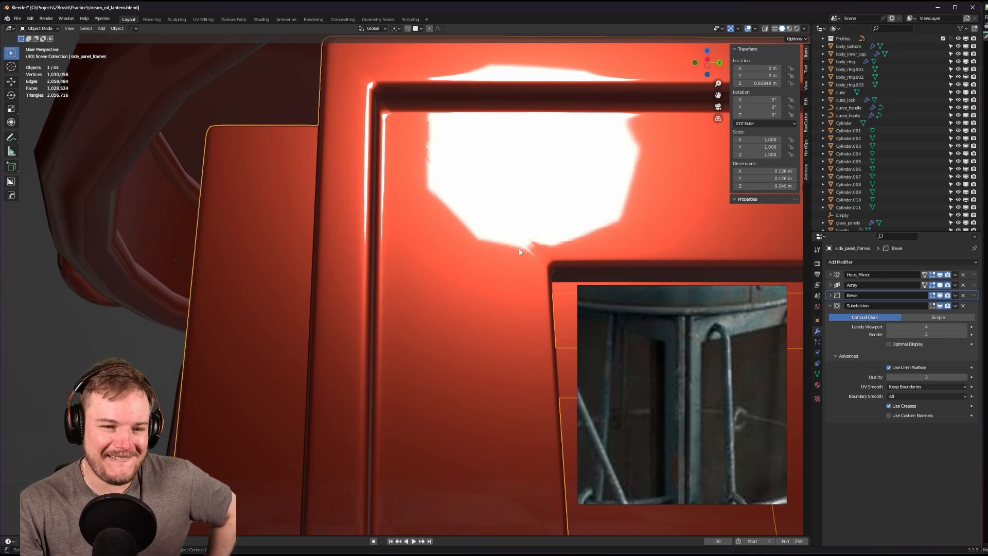
Deselect the side panel frames and examine the whole lantern from several sides.
{"action": "scroll", "coordinate": [519, 248], "scroll_direction": "down", "scroll_amount": 6}
{"action": "scroll", "coordinate": [571, 284], "scroll_direction": "down", "scroll_amount": 10}
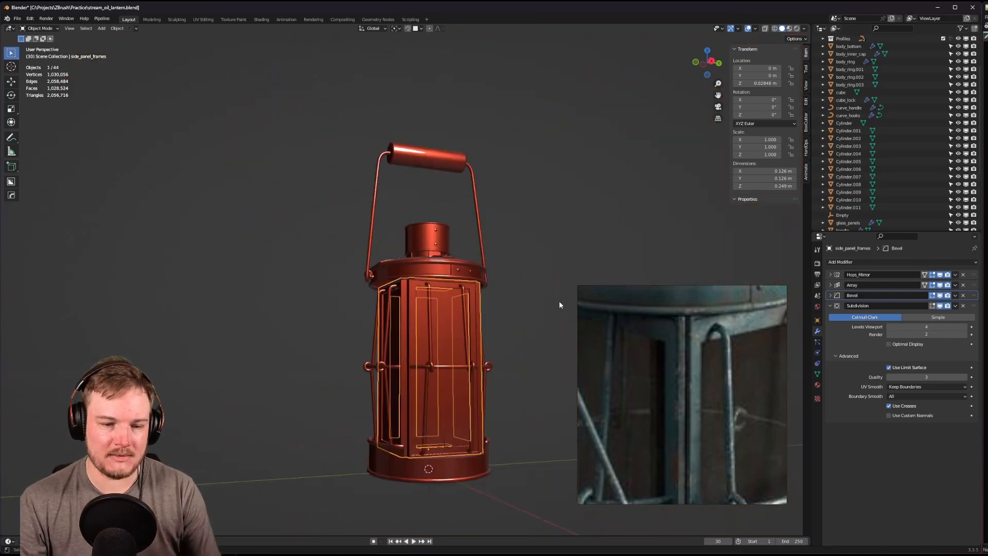
{"action": "left_click", "coordinate": [500, 274]}
{"action": "scroll", "coordinate": [502, 274], "scroll_direction": "up", "scroll_amount": 3}
{"action": "middle_click_drag", "start_coordinate": [502, 274], "coordinate": [294, 279]}
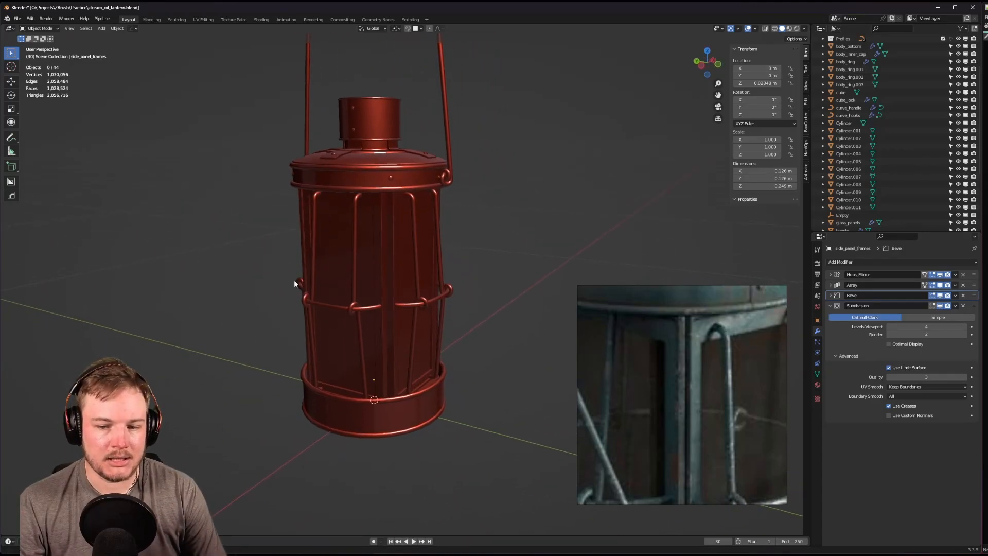
{"action": "scroll", "coordinate": [295, 279], "scroll_direction": "down", "scroll_amount": 1}
{"action": "scroll", "coordinate": [627, 347], "scroll_direction": "down", "scroll_amount": 5}
{"action": "middle_click_drag", "start_coordinate": [566, 344], "coordinate": [484, 309]}
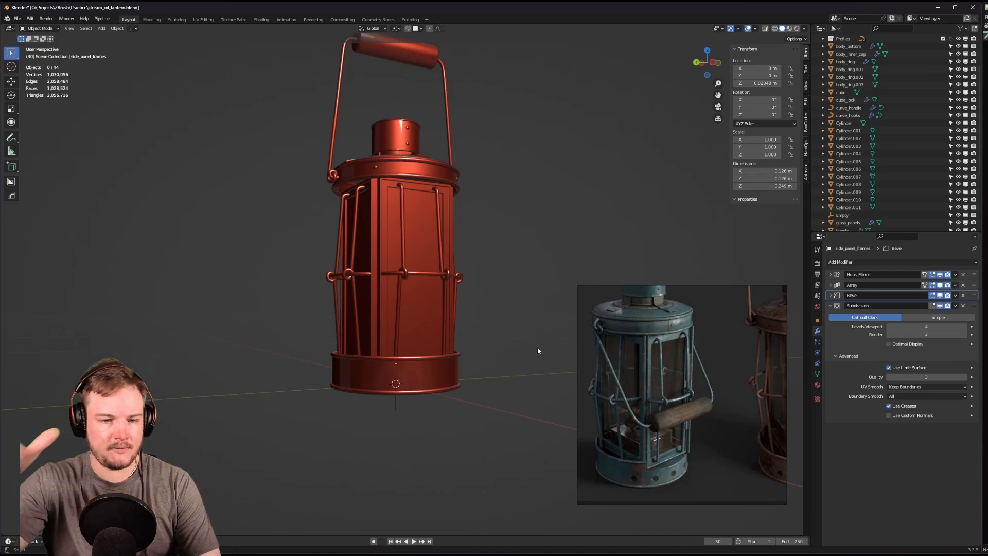
Compare the lantern's frame corners, hooks and horizontal bars up close with the reference image.
{"action": "scroll", "coordinate": [521, 348], "scroll_direction": "up", "scroll_amount": 5}
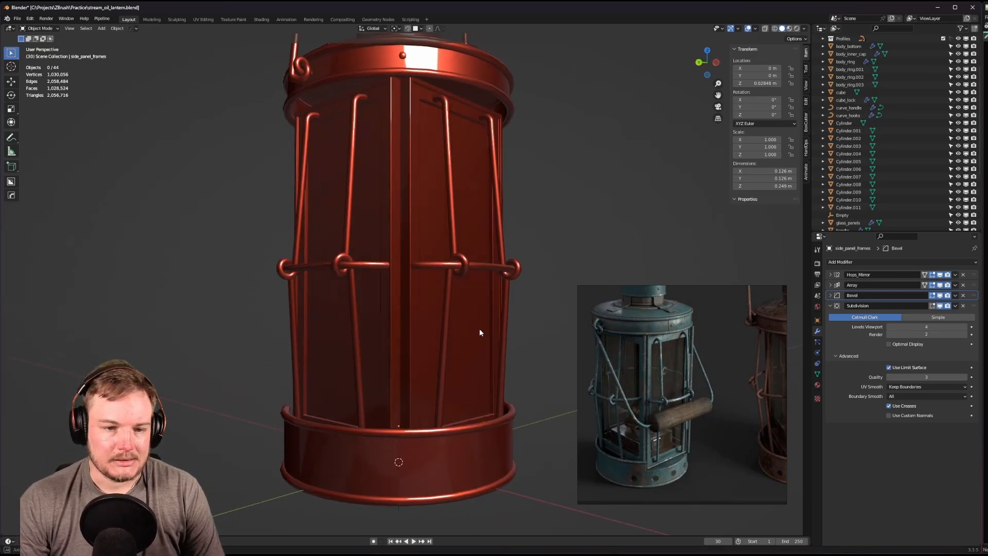
{"action": "mouse_move", "coordinate": [417, 328]}
{"action": "middle_mouse_down"}
{"action": "mouse_move", "coordinate": [464, 317]}
{"action": "mouse_move", "coordinate": [391, 336]}
{"action": "mouse_move", "coordinate": [321, 317]}
{"action": "mouse_move", "coordinate": [369, 310]}
{"action": "middle_mouse_up"}
{"action": "scroll", "coordinate": [369, 311], "scroll_direction": "up", "scroll_amount": 6}
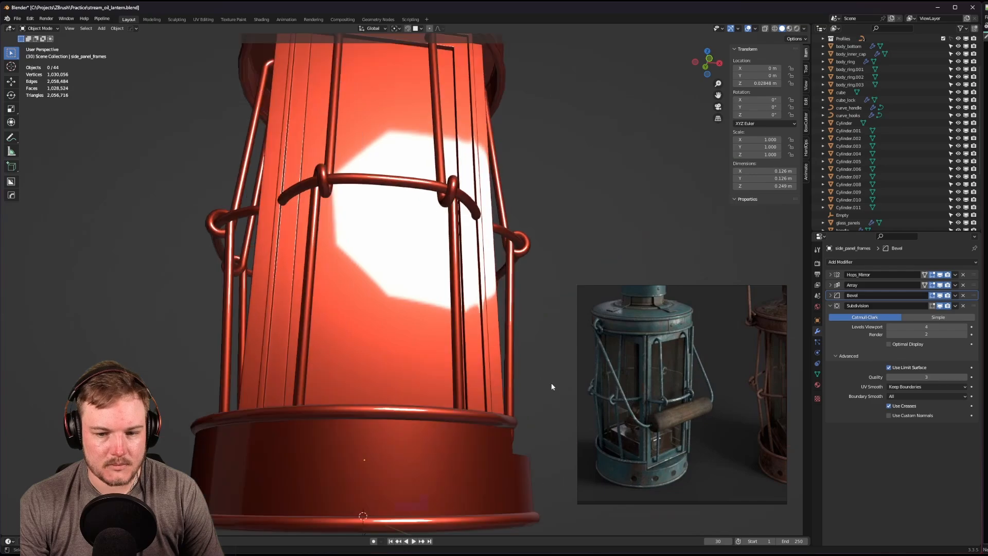
{"action": "scroll", "coordinate": [656, 341], "scroll_direction": "up", "scroll_amount": 3}
{"action": "scroll", "coordinate": [709, 334], "scroll_direction": "up", "scroll_amount": 2}
{"action": "scroll", "coordinate": [750, 329], "scroll_direction": "up", "scroll_amount": 2}
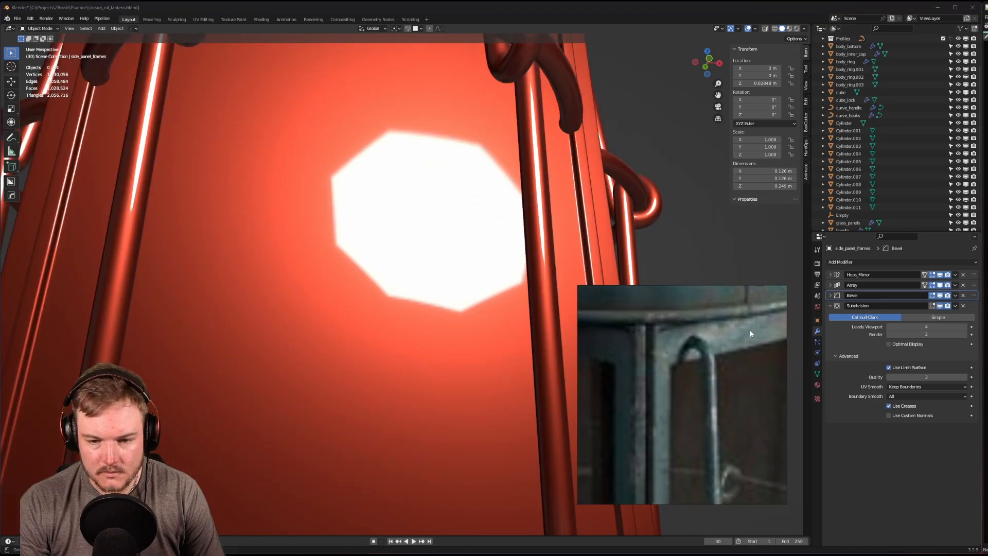
{"action": "scroll", "coordinate": [320, 324], "scroll_direction": "down", "scroll_amount": 8}
{"action": "scroll", "coordinate": [320, 324], "scroll_direction": "down", "scroll_amount": 4}
{"action": "middle_click_drag", "start_coordinate": [320, 324], "coordinate": [397, 323]}
{"action": "scroll", "coordinate": [397, 302], "scroll_direction": "up", "scroll_amount": 5}
{"action": "scroll", "coordinate": [398, 302], "scroll_direction": "down", "scroll_amount": 1}
{"action": "scroll", "coordinate": [407, 343], "scroll_direction": "up", "scroll_amount": 4}
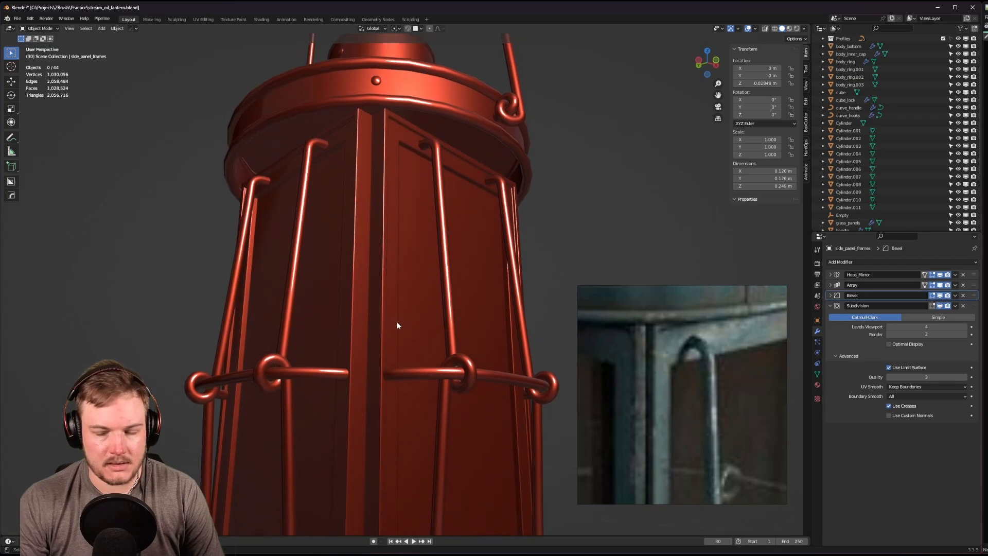
Try a Bevel amount of 0.00075 m on the side panel frames, and settle on 0.001 m.
{"action": "left_click", "coordinate": [830, 295]}
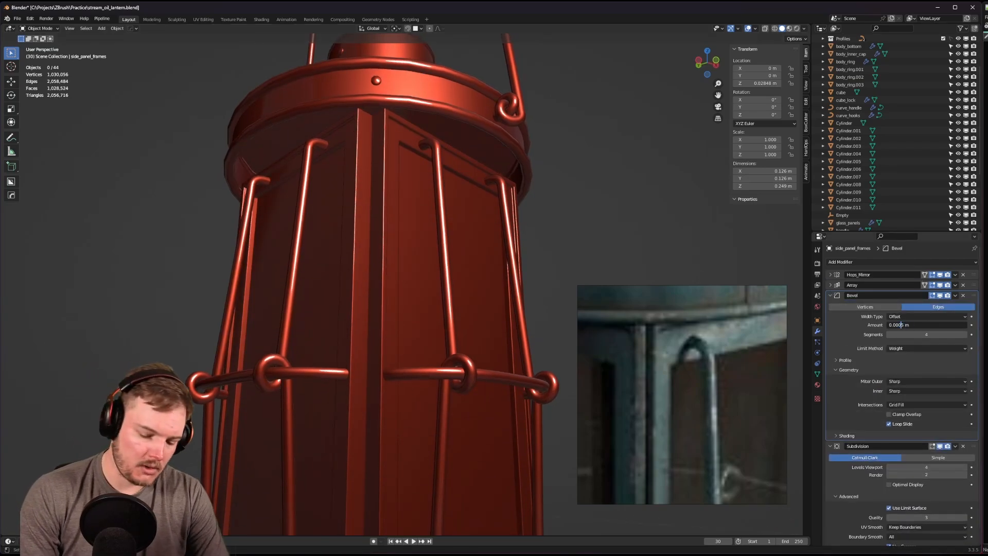
{"action": "type", "text": "7"}
{"action": "key", "text": "Return"}
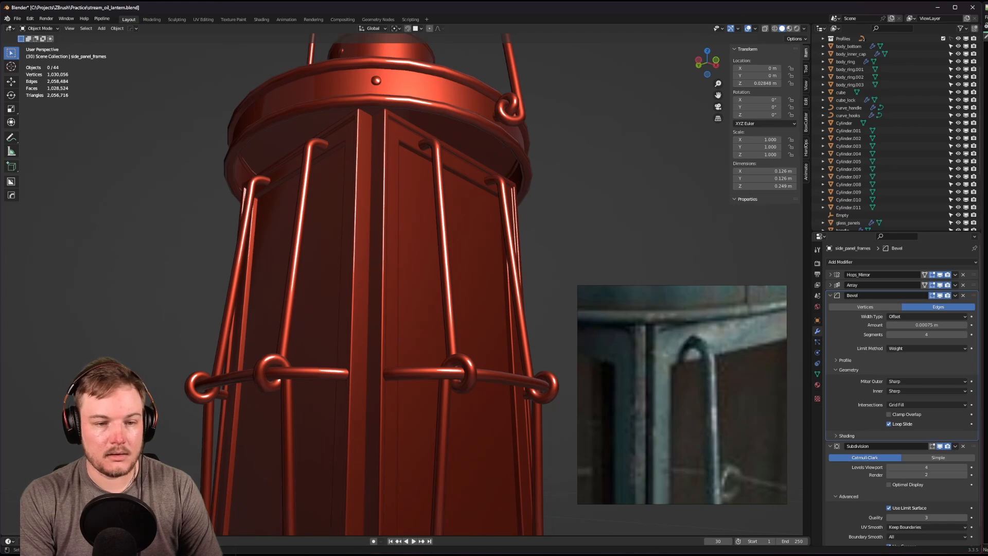
{"action": "left_click", "coordinate": [934, 325]}
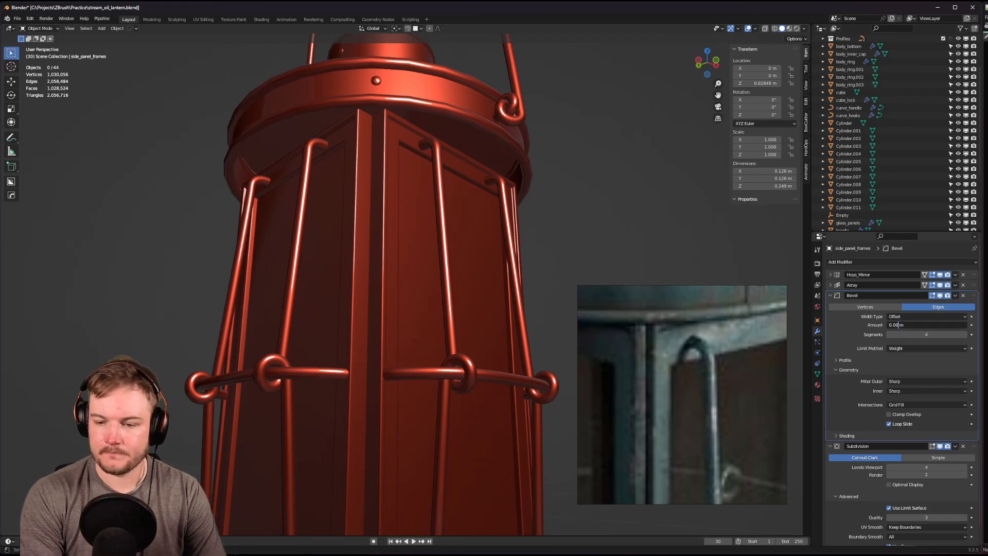
{"action": "type", "text": "1"}
{"action": "key", "text": "Return"}
Edit the horizontal bars curve, select the control point at one end of the bar and move it inward along Y.
{"action": "scroll", "coordinate": [555, 235], "scroll_direction": "down", "scroll_amount": 5}
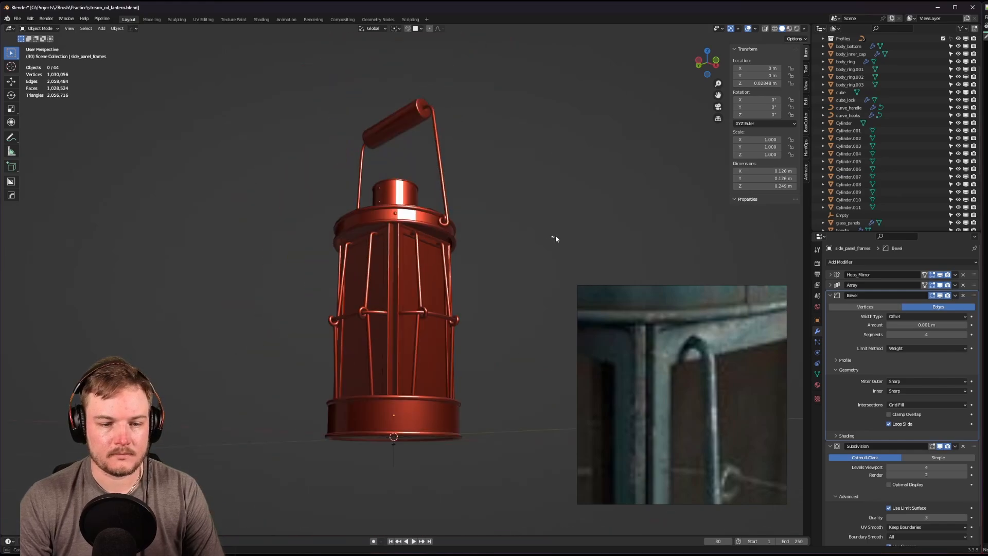
{"action": "middle_click_drag", "start_coordinate": [555, 236], "coordinate": [378, 310]}
{"action": "scroll", "coordinate": [423, 242], "scroll_direction": "up", "scroll_amount": 5}
{"action": "scroll", "coordinate": [409, 268], "scroll_direction": "up", "scroll_amount": 3}
{"action": "left_click", "coordinate": [348, 309]}
{"action": "key", "text": "Tab"}
{"action": "left_click", "coordinate": [320, 307]}
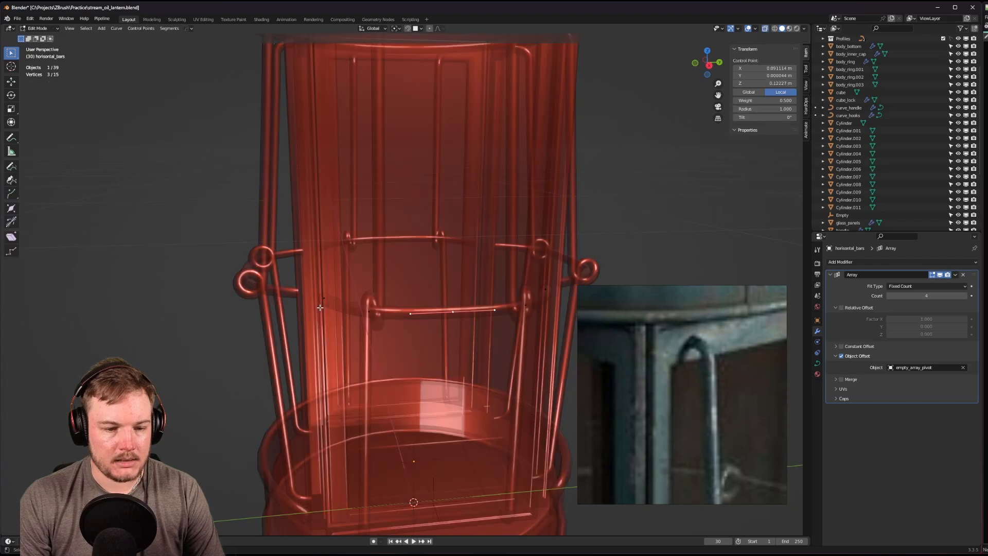
{"action": "left_click", "coordinate": [318, 298]}
{"action": "key", "text": "alt+z"}
{"action": "scroll", "coordinate": [344, 306], "scroll_direction": "up", "scroll_amount": 3}
{"action": "middle_click_drag", "start_coordinate": [341, 302], "coordinate": [362, 230], "text": "shift"}
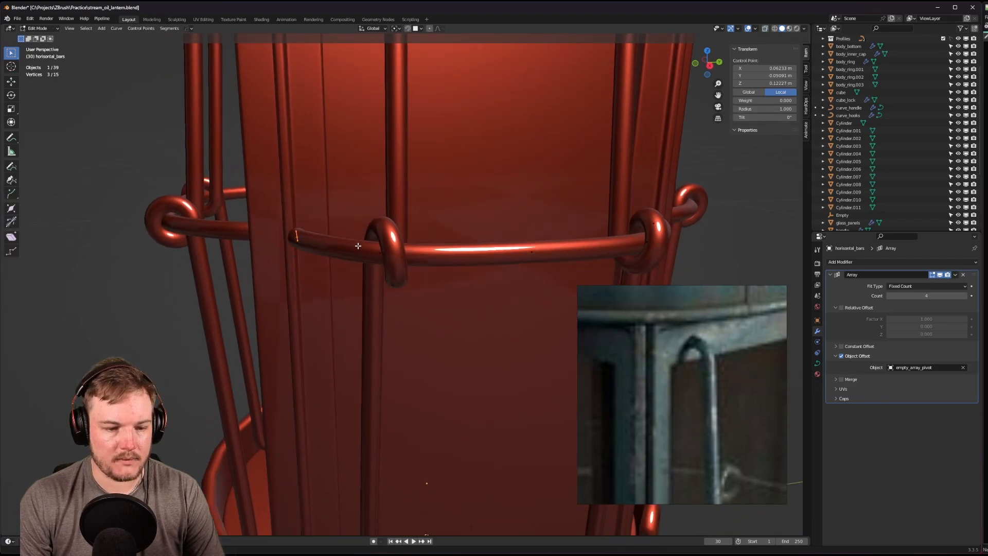
{"action": "scroll", "coordinate": [362, 227], "scroll_direction": "down", "scroll_amount": 3}
{"action": "key", "text": "g"}
{"action": "key", "text": "y"}
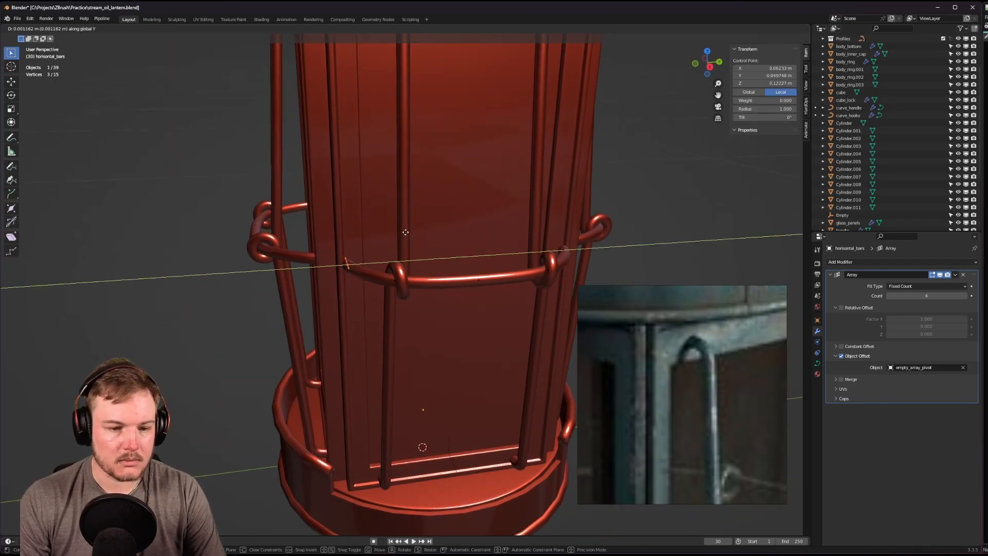
{"action": "left_click", "coordinate": [411, 232]}
Move the control point at the bar's opposite end inward along Y to about 0.0475 m.
{"action": "middle_click_drag", "start_coordinate": [411, 232], "coordinate": [523, 286]}
{"action": "key", "text": "g"}
{"action": "key", "text": "y"}
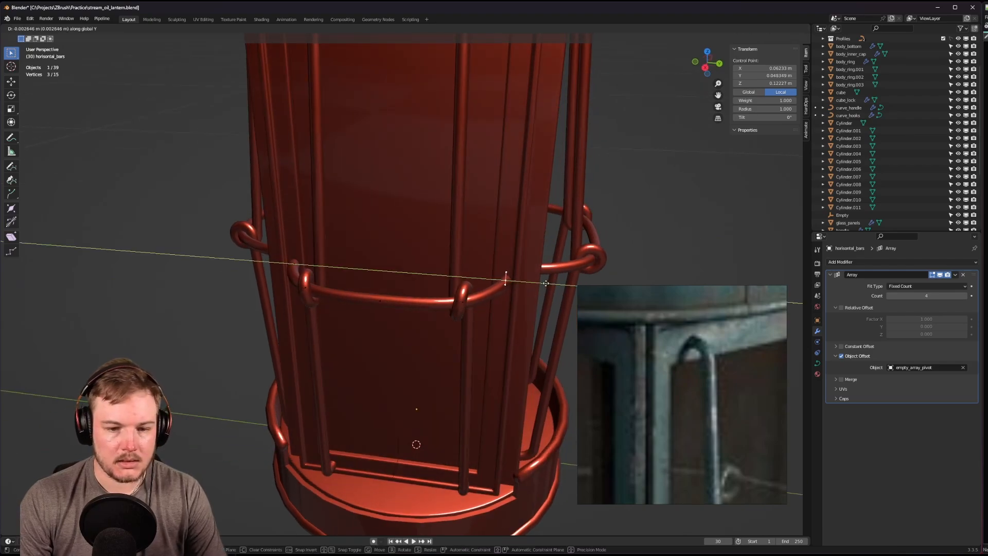
{"action": "left_click", "coordinate": [544, 282]}
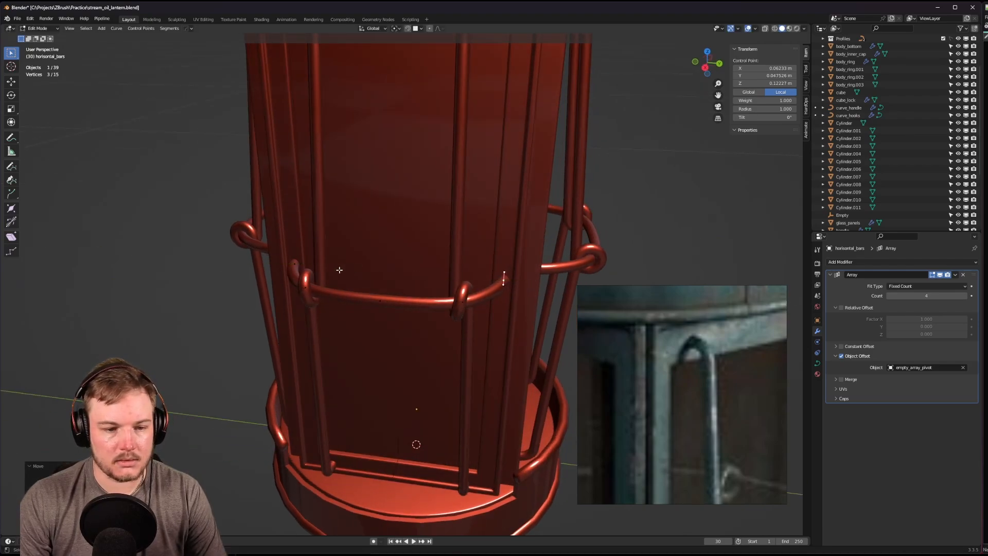
Move both end points of the horizontal bar slightly inward along X toward the frame, and return to Object Mode.
{"action": "middle_click_drag", "start_coordinate": [289, 265], "coordinate": [439, 285]}
{"action": "scroll", "coordinate": [389, 284], "scroll_direction": "up", "scroll_amount": 4}
{"action": "key", "text": "g"}
{"action": "key", "text": "x"}
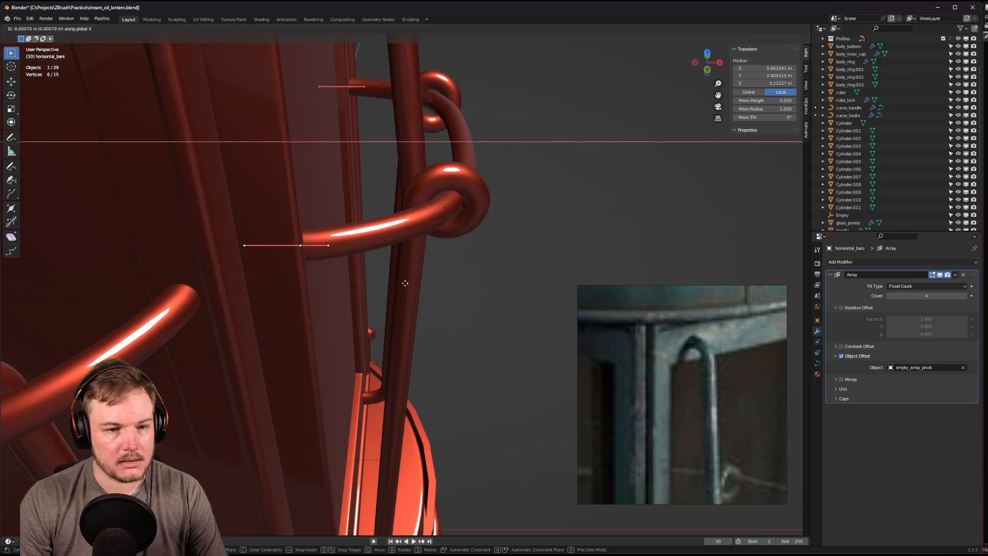
{"action": "left_click", "coordinate": [356, 279]}
{"action": "key", "text": "Tab"}
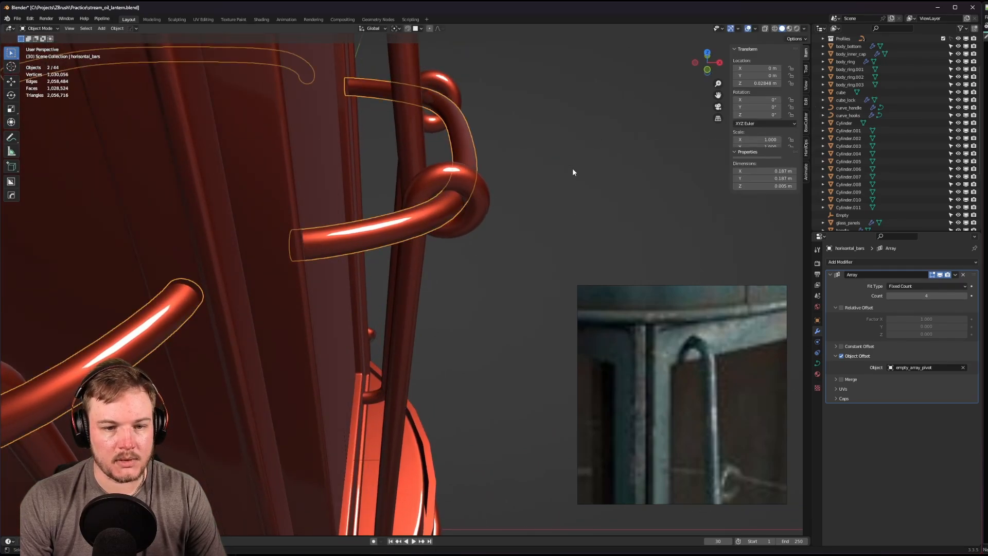
Examine the horizontal bars, side frames and bottom section of the lantern from several angles and compare them with the reference photo.
{"action": "scroll", "coordinate": [572, 169], "scroll_direction": "down", "scroll_amount": 8}
{"action": "left_click", "coordinate": [556, 203]}
{"action": "middle_click_drag", "start_coordinate": [555, 204], "coordinate": [486, 190]}
{"action": "scroll", "coordinate": [355, 144], "scroll_direction": "up", "scroll_amount": 4}
{"action": "middle_click_drag", "start_coordinate": [355, 134], "coordinate": [315, 172], "text": "shift"}
{"action": "middle_click_drag", "start_coordinate": [364, 286], "coordinate": [452, 199], "text": "shift"}
{"action": "scroll", "coordinate": [660, 360], "scroll_direction": "down", "scroll_amount": 9}
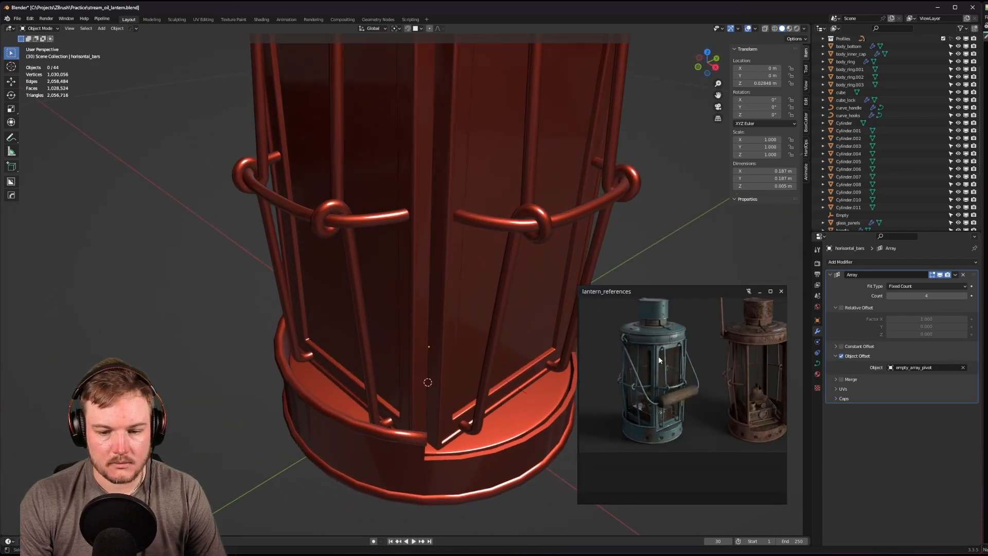
{"action": "middle_click_drag", "start_coordinate": [461, 241], "coordinate": [408, 259]}
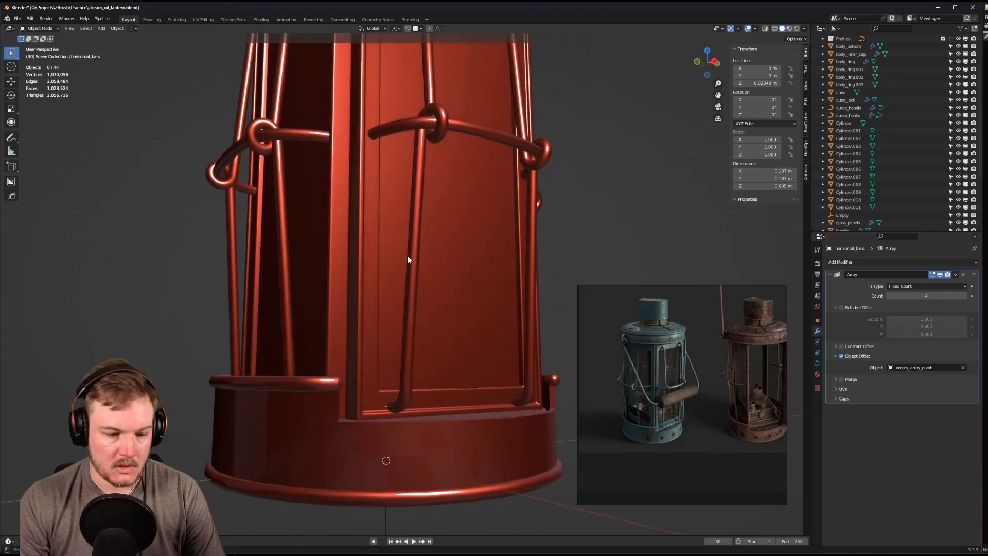
{"action": "scroll", "coordinate": [412, 317], "scroll_direction": "down", "scroll_amount": 8}
{"action": "middle_click_drag", "start_coordinate": [412, 317], "coordinate": [488, 346]}
{"action": "scroll", "coordinate": [447, 293], "scroll_direction": "up", "scroll_amount": 6}
{"action": "scroll", "coordinate": [663, 363], "scroll_direction": "up", "scroll_amount": 3}
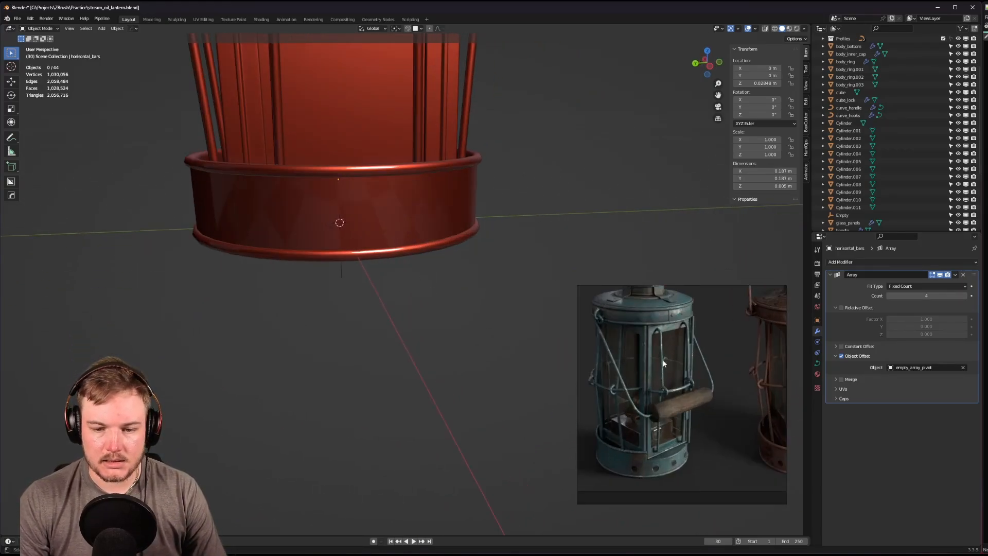
{"action": "middle_click_drag", "start_coordinate": [479, 291], "coordinate": [399, 321], "text": "shift"}
{"action": "scroll", "coordinate": [673, 335], "scroll_direction": "up", "scroll_amount": 6}
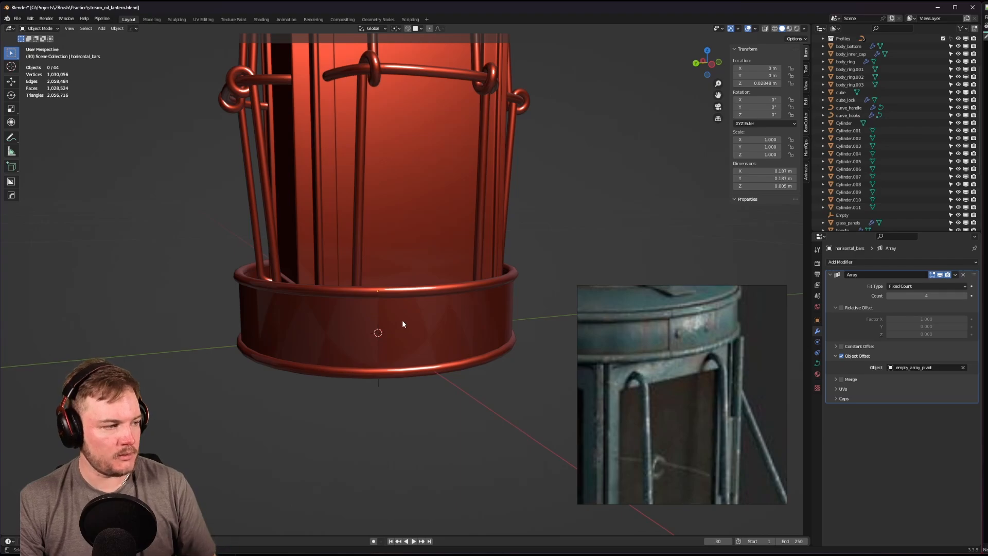
Isolate the body_bottom object and inspect its interior and underside against the reference lantern.
{"action": "left_click", "coordinate": [402, 323]}
{"action": "key", "text": "KP_Divide"}
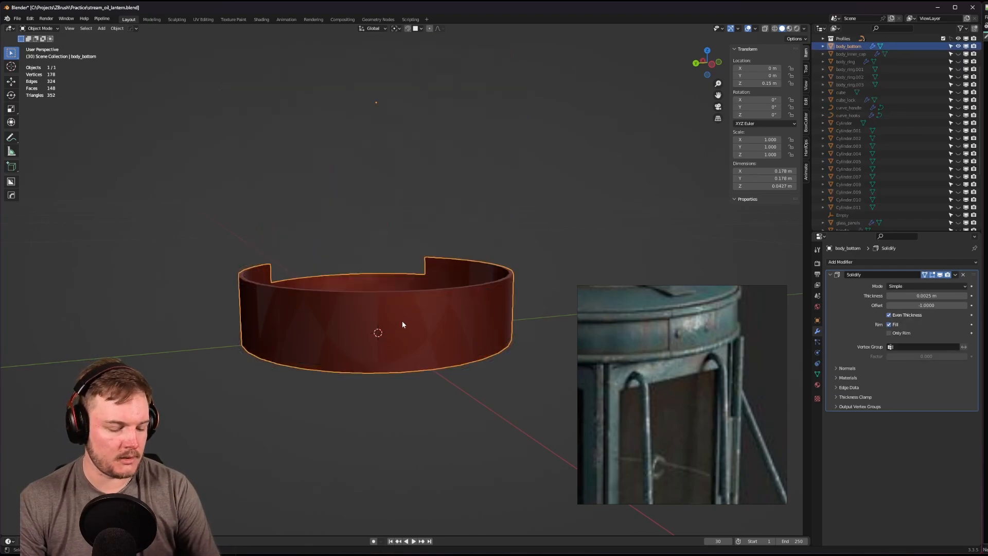
{"action": "middle_click_drag", "start_coordinate": [402, 324], "coordinate": [401, 351]}
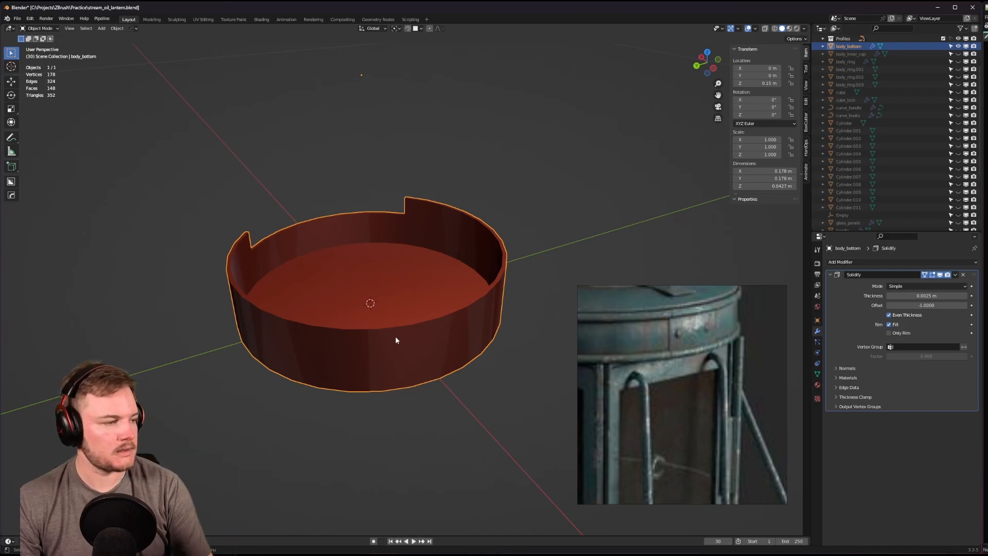
{"action": "scroll", "coordinate": [708, 380], "scroll_direction": "down", "scroll_amount": 6}
{"action": "middle_click_drag", "start_coordinate": [708, 382], "coordinate": [700, 325]}
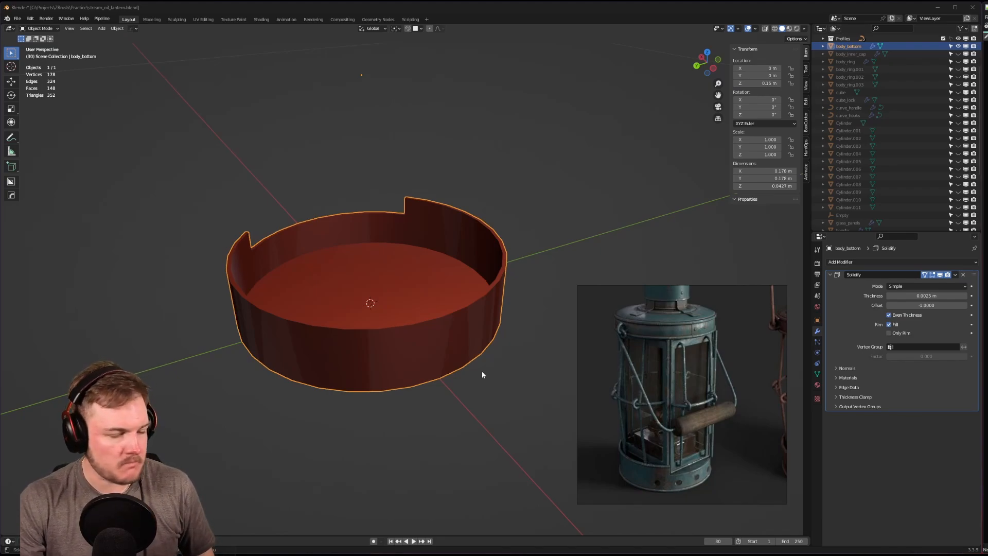
{"action": "middle_click_drag", "start_coordinate": [434, 369], "coordinate": [379, 340]}
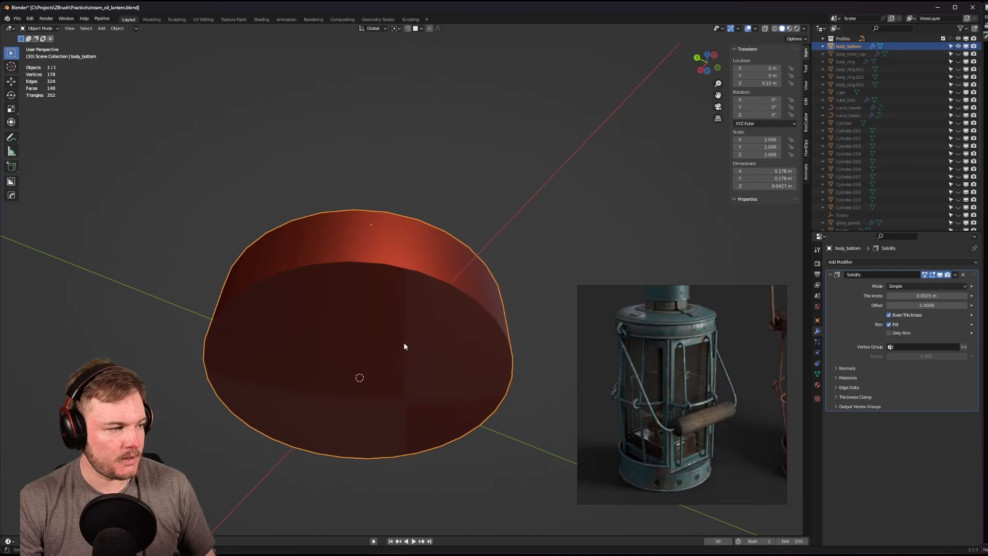
{"action": "middle_click_drag", "start_coordinate": [409, 349], "coordinate": [403, 304]}
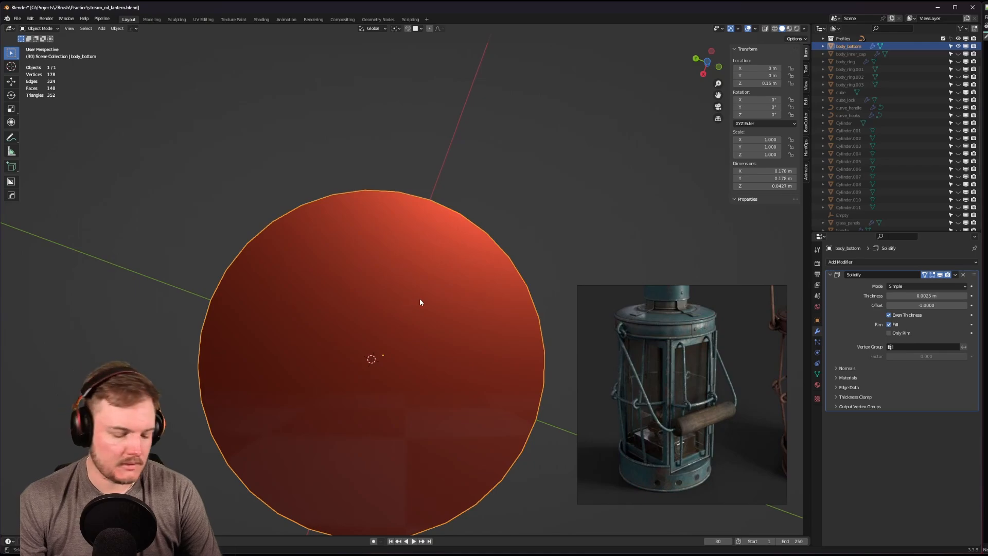
Hide everything except body_bottom and separate its large round base face into its own object.
{"action": "key", "text": "KP_Divide"}
{"action": "middle_click_drag", "start_coordinate": [416, 298], "coordinate": [390, 337]}
{"action": "left_click", "coordinate": [403, 336]}
{"action": "key", "text": "shift+h"}
{"action": "key", "text": "Tab"}
{"action": "left_click", "coordinate": [407, 340]}
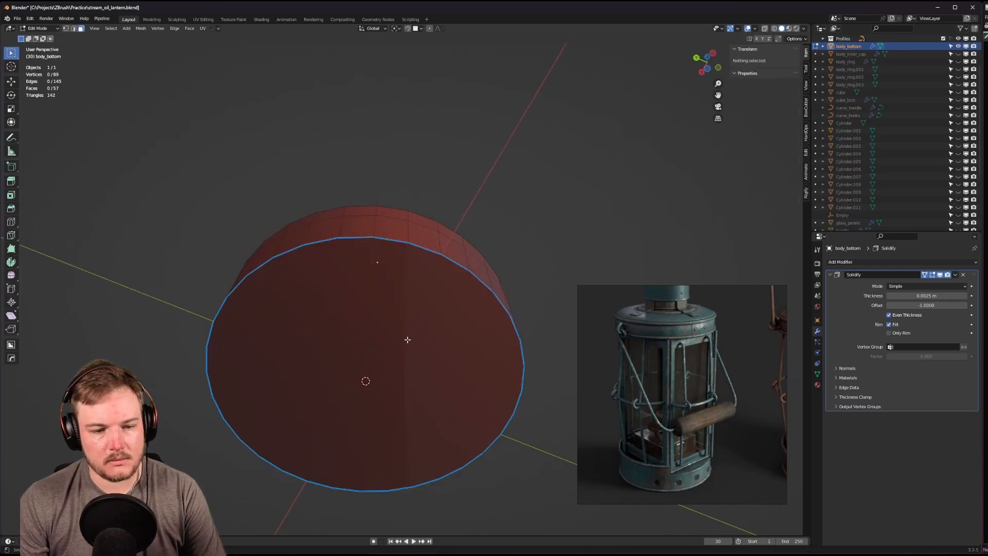
{"action": "left_click", "coordinate": [407, 340]}
{"action": "key", "text": "p"}
{"action": "left_click", "coordinate": [541, 280]}
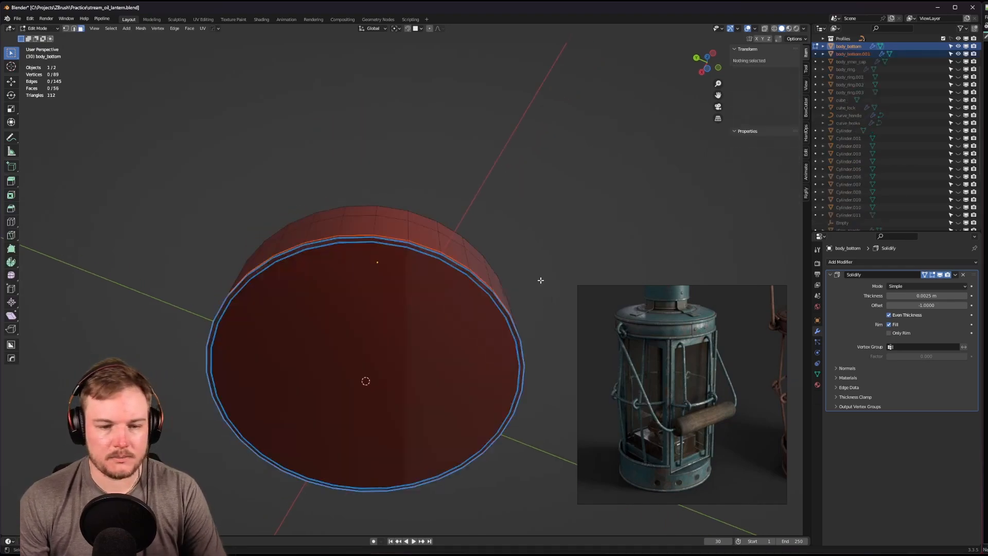
Return to Object Mode, select the separated base disc and remove its Solidify modifier.
{"action": "key", "text": "Tab"}
{"action": "left_click", "coordinate": [429, 301]}
{"action": "left_click", "coordinate": [444, 304]}
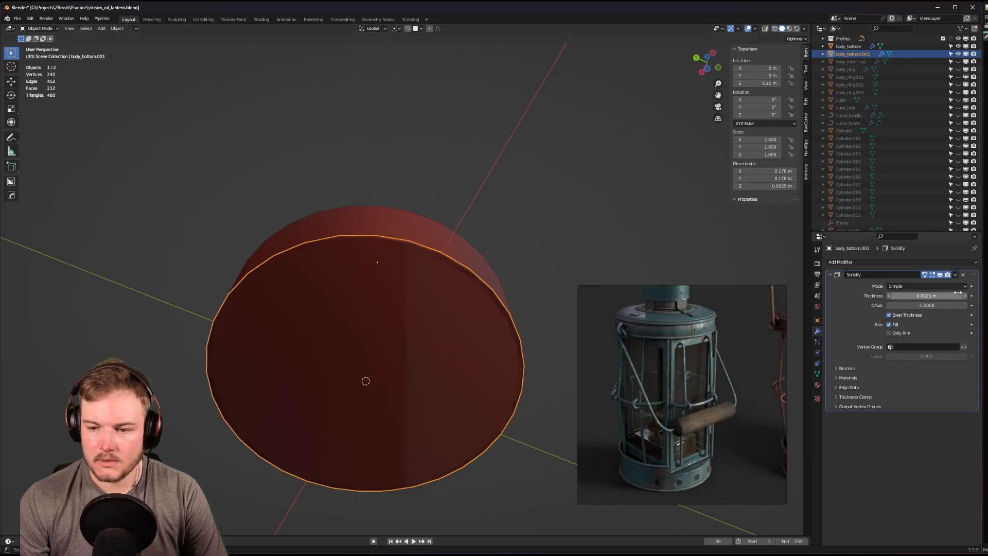
{"action": "left_click", "coordinate": [963, 277]}
Select the body_bottom wall ring, hide all other objects and enter Edit Mode on it.
{"action": "middle_click_drag", "start_coordinate": [545, 303], "coordinate": [483, 294]}
{"action": "scroll", "coordinate": [482, 294], "scroll_direction": "up", "scroll_amount": 3}
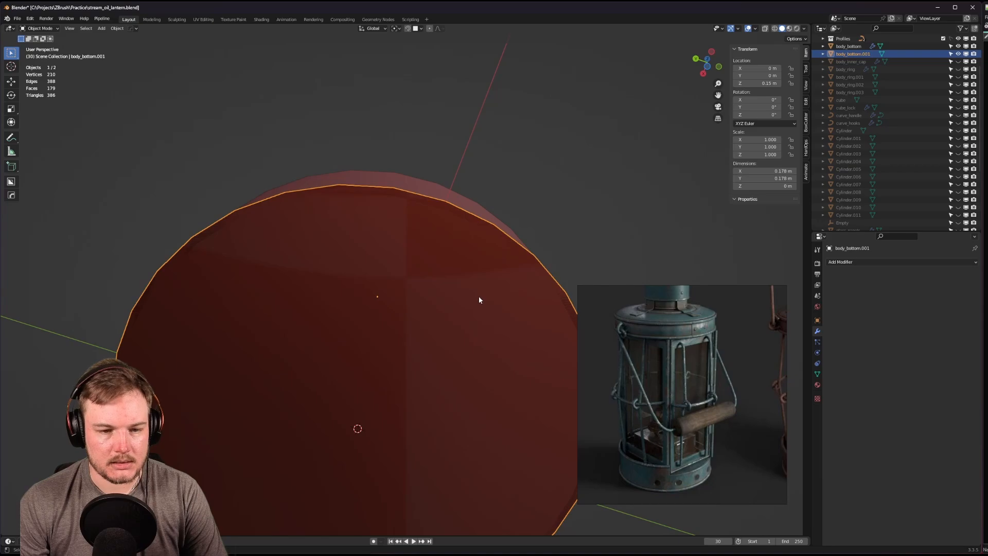
{"action": "middle_click_drag", "start_coordinate": [480, 296], "coordinate": [452, 316]}
{"action": "left_click", "coordinate": [507, 291]}
{"action": "key", "text": "shift+h"}
{"action": "key", "text": "Tab"}
{"action": "left_click", "coordinate": [424, 357]}
Add a vertical loop cut to the ring wall and slide it against the existing edge on the X axis.
{"action": "scroll", "coordinate": [423, 358], "scroll_direction": "up", "scroll_amount": 3}
{"action": "scroll", "coordinate": [456, 351], "scroll_direction": "up", "scroll_amount": 2}
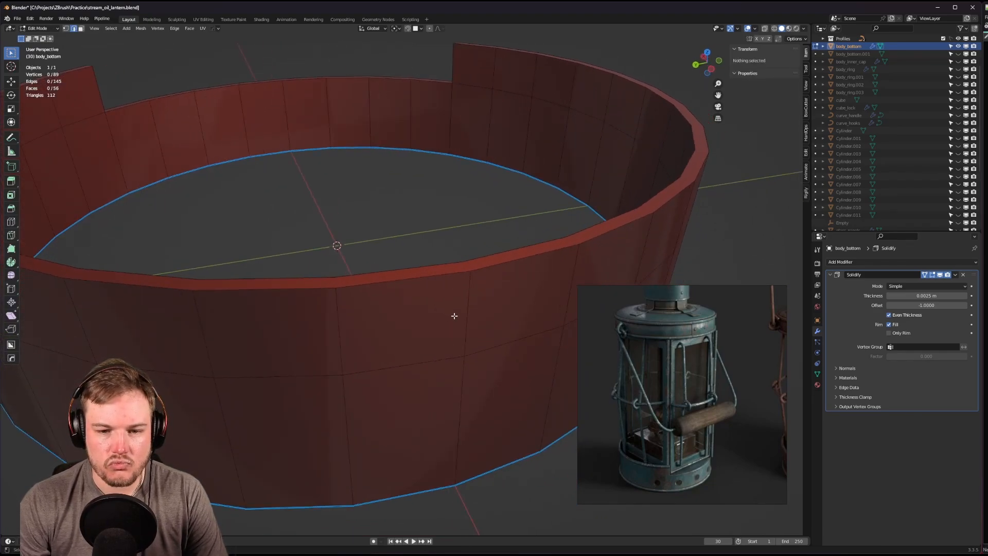
{"action": "scroll", "coordinate": [454, 315], "scroll_direction": "down", "scroll_amount": 3}
{"action": "scroll", "coordinate": [452, 318], "scroll_direction": "up", "scroll_amount": 4}
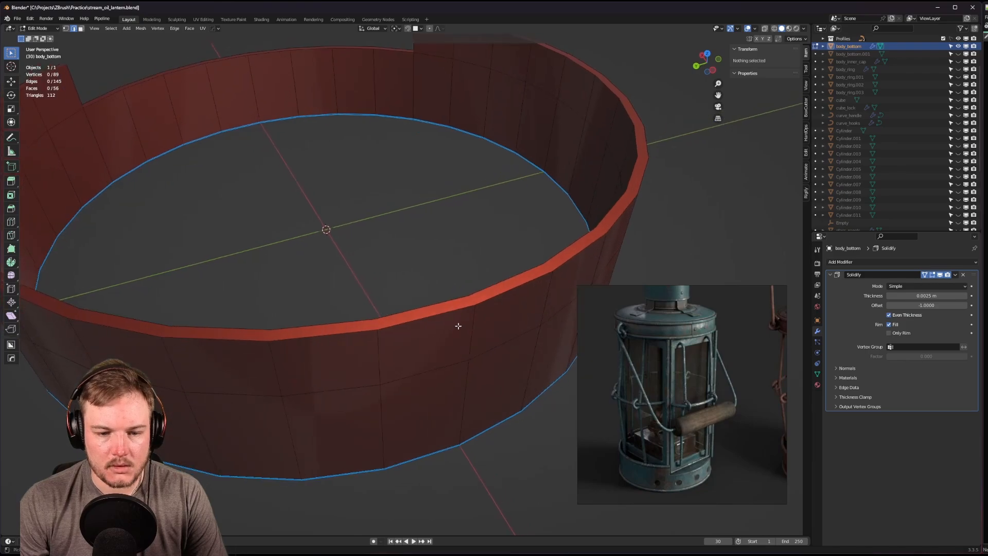
{"action": "left_click", "coordinate": [457, 320]}
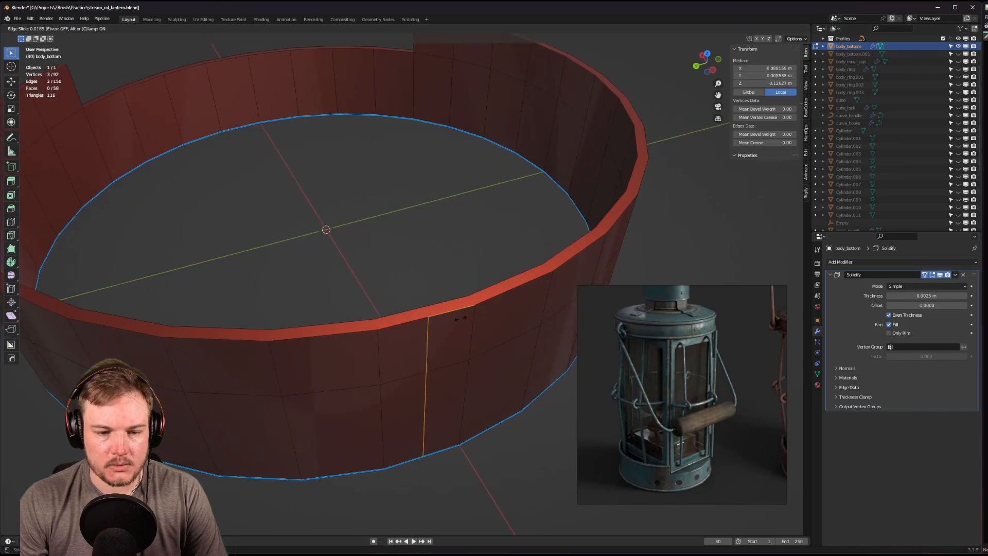
{"action": "left_click", "coordinate": [502, 312]}
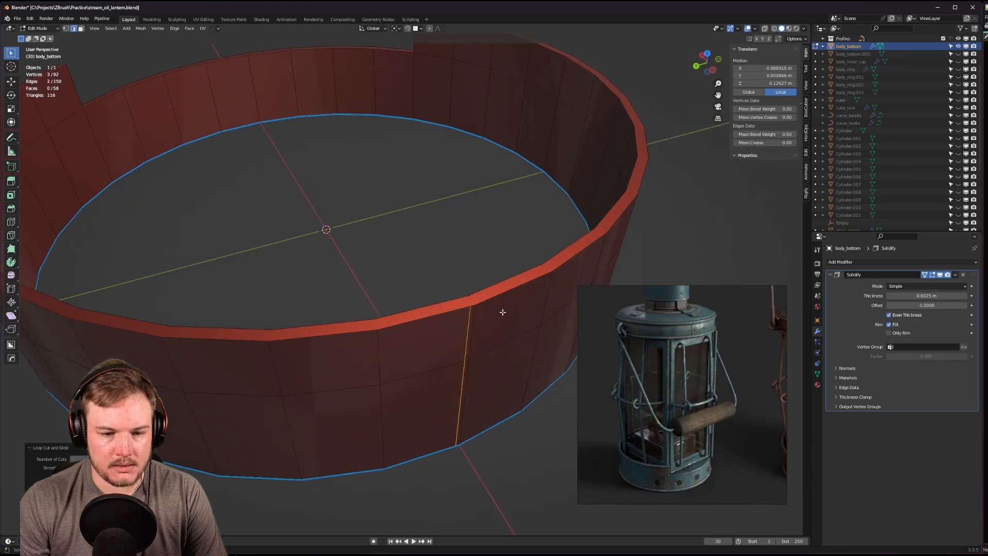
Move the new vertical edge outward along X and nudge it in the horizontal plane to form a stepped seam in the wall.
{"action": "key", "text": "g"}
{"action": "key", "text": "x"}
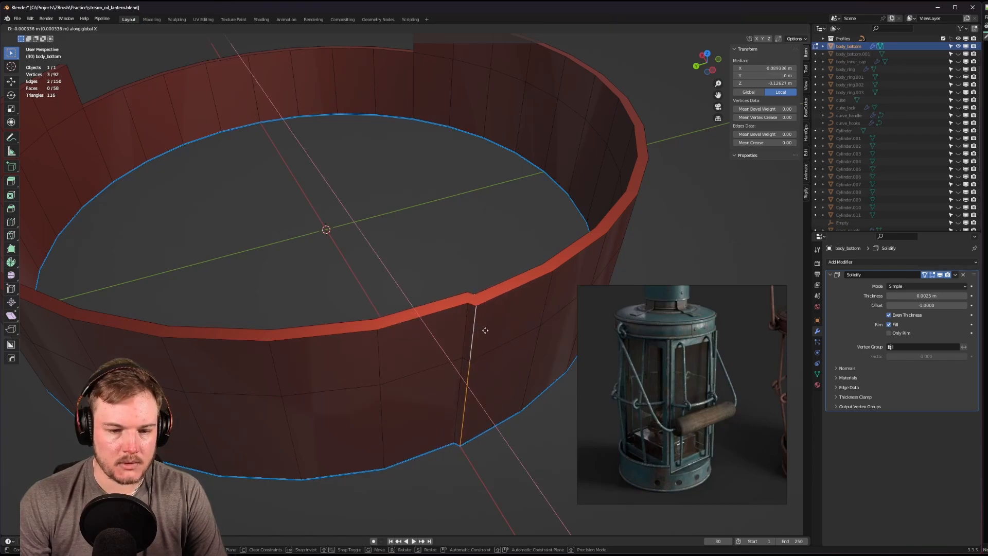
{"action": "left_click", "coordinate": [491, 335]}
{"action": "middle_click_drag", "start_coordinate": [491, 336], "coordinate": [435, 312]}
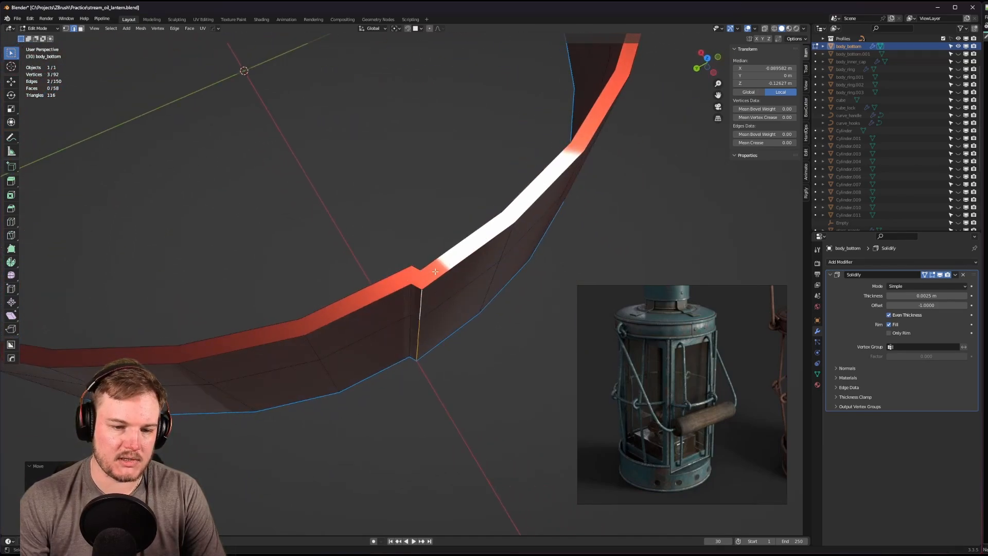
{"action": "key", "text": "g"}
{"action": "key", "text": "shift+z"}
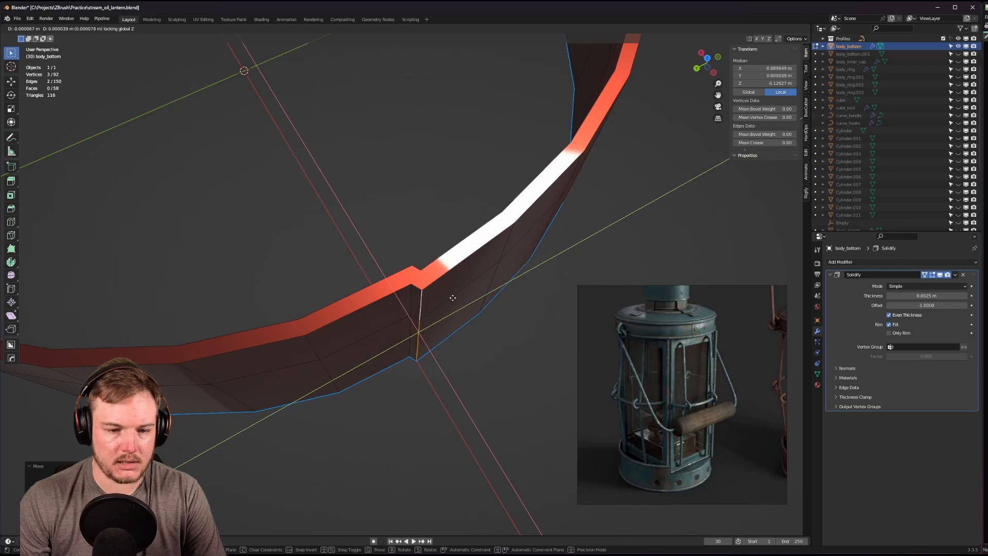
{"action": "left_click", "coordinate": [453, 315]}
{"action": "middle_click_drag", "start_coordinate": [453, 315], "coordinate": [425, 212]}
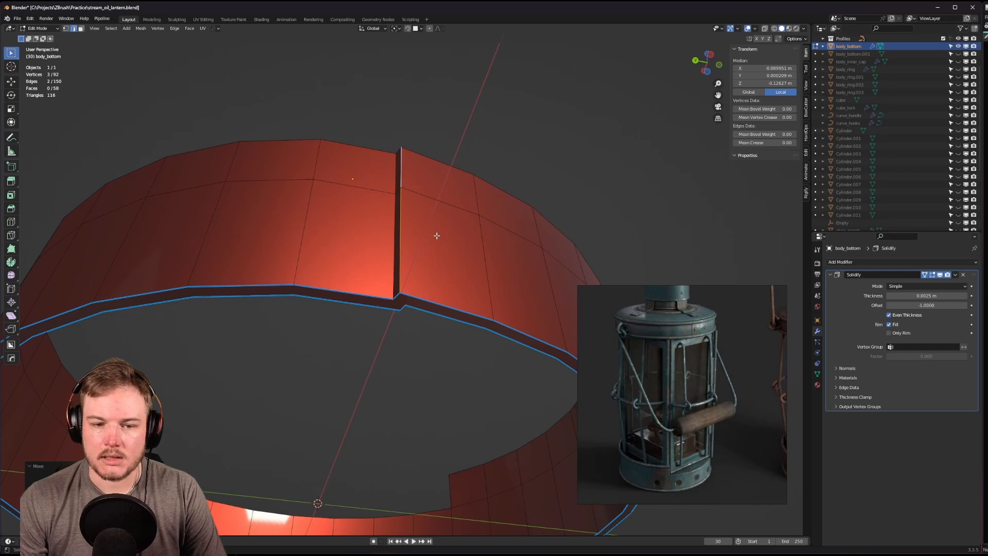
Select the whole ring mesh and set the edges' Mean Bevel Weight and Mean Crease to 0.
{"action": "key", "text": "a"}
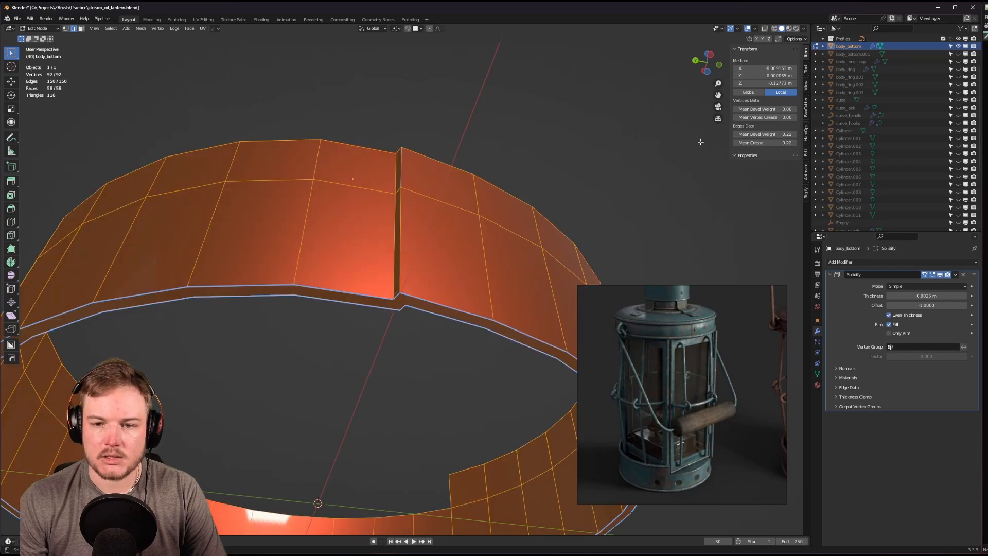
{"action": "left_click", "coordinate": [762, 133]}
{"action": "type", "text": "0"}
{"action": "key", "text": "Return"}
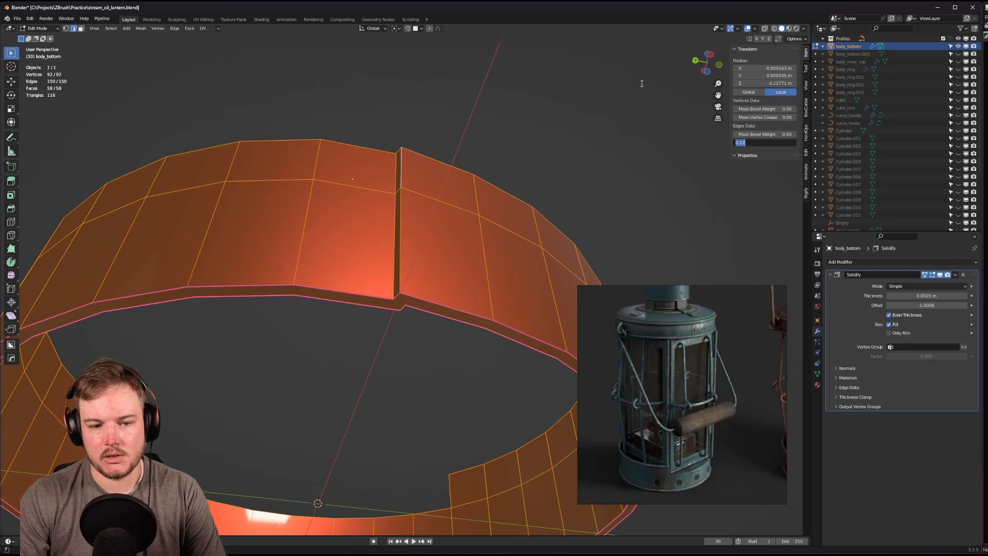
{"action": "type", "text": "0"}
{"action": "key", "text": "Return"}
Clear the sharp marks from all the ring's edges and return to Object Mode.
{"action": "key", "text": "ctrl+e"}
{"action": "right_click", "coordinate": [589, 248]}
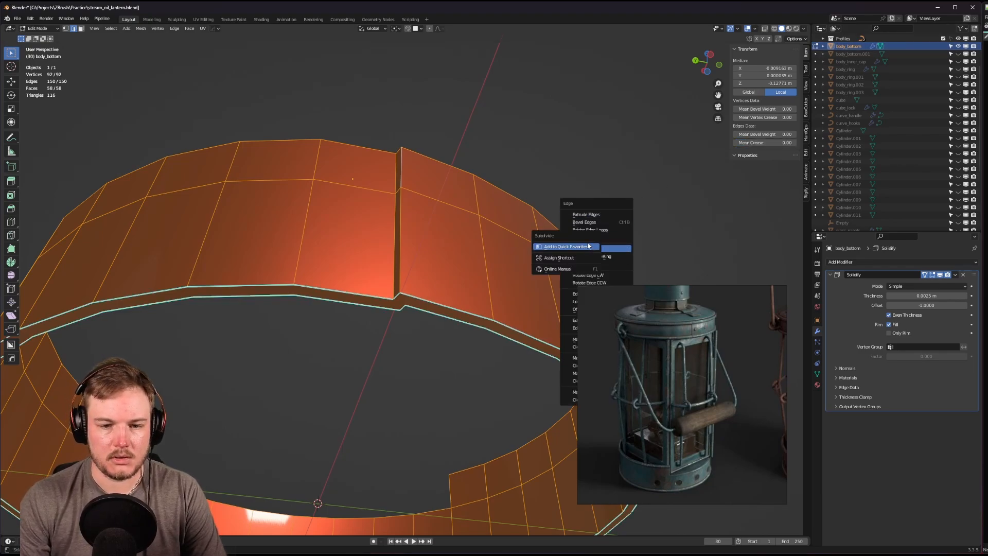
{"action": "key", "text": "ctrl+e"}
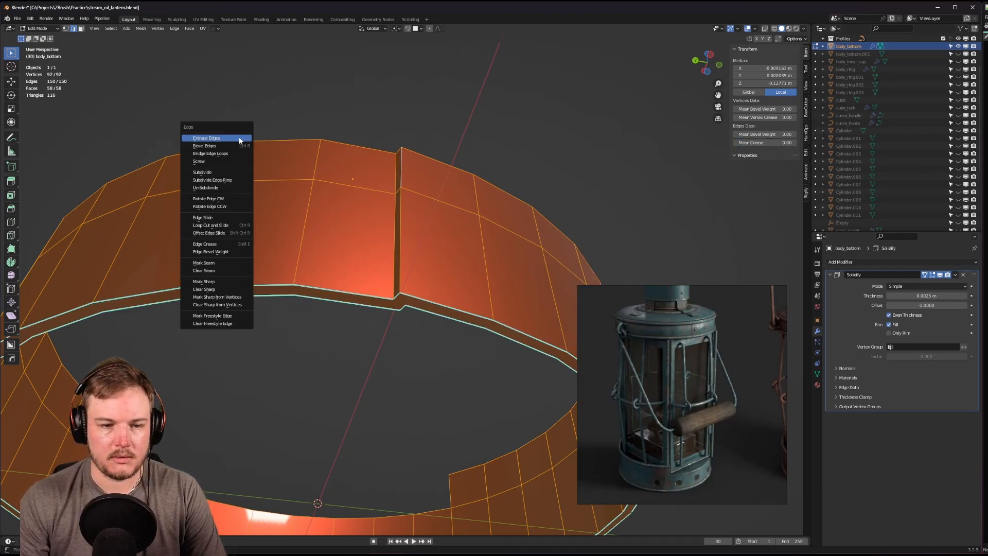
{"action": "left_click", "coordinate": [218, 289]}
{"action": "scroll", "coordinate": [309, 278], "scroll_direction": "down", "scroll_amount": 5}
{"action": "middle_click_drag", "start_coordinate": [368, 265], "coordinate": [419, 314]}
{"action": "key", "text": "Tab"}
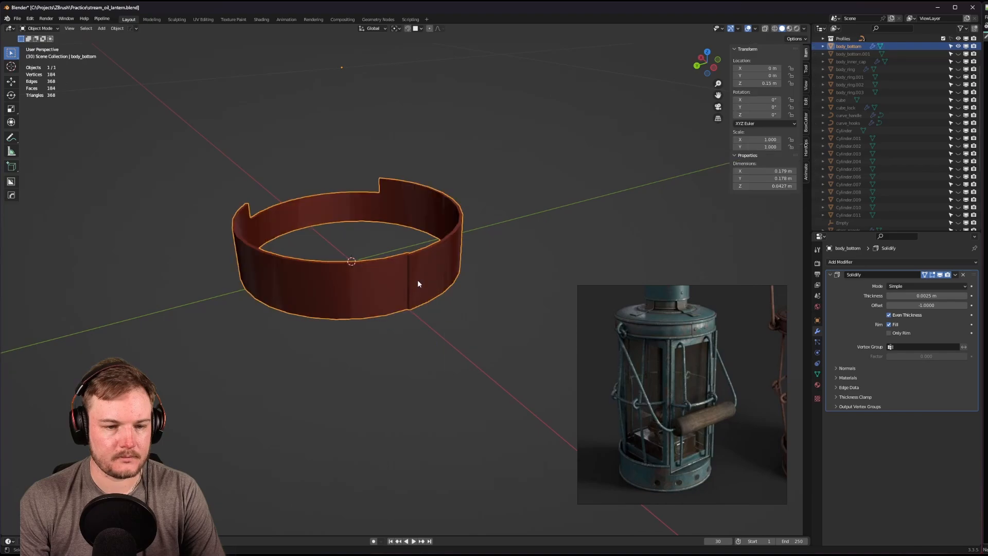
Examine the bottom ring's vertical seam, stepped cutout corners and wall shading from several angles.
{"action": "scroll", "coordinate": [407, 267], "scroll_direction": "up", "scroll_amount": 3}
{"action": "middle_click_drag", "start_coordinate": [407, 266], "coordinate": [522, 298]}
{"action": "scroll", "coordinate": [392, 299], "scroll_direction": "down", "scroll_amount": 4}
{"action": "middle_click_drag", "start_coordinate": [392, 298], "coordinate": [417, 211], "text": "shift"}
{"action": "scroll", "coordinate": [384, 233], "scroll_direction": "up", "scroll_amount": 5}
{"action": "middle_click_drag", "start_coordinate": [273, 332], "coordinate": [345, 254], "text": "shift"}
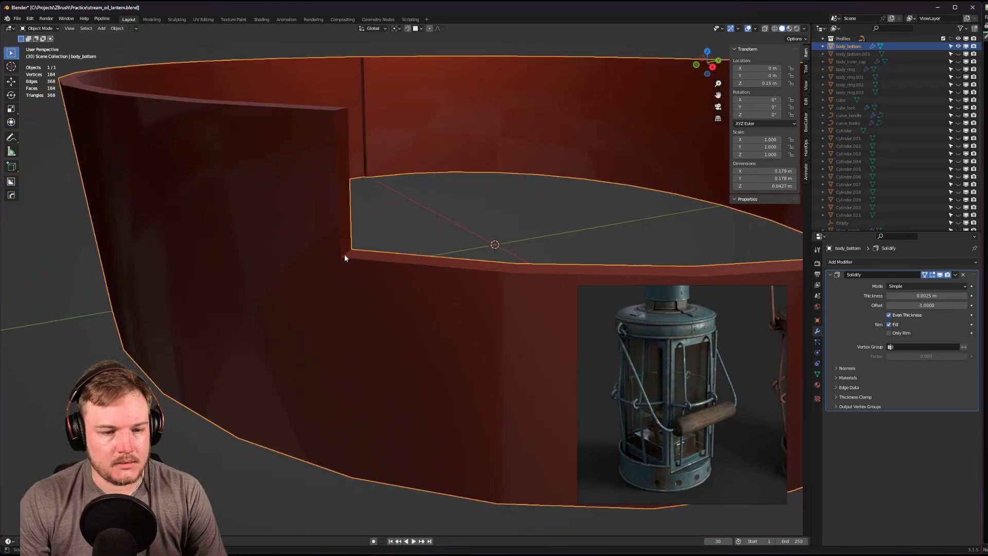
{"action": "middle_click_drag", "start_coordinate": [452, 256], "coordinate": [201, 256], "text": "shift"}
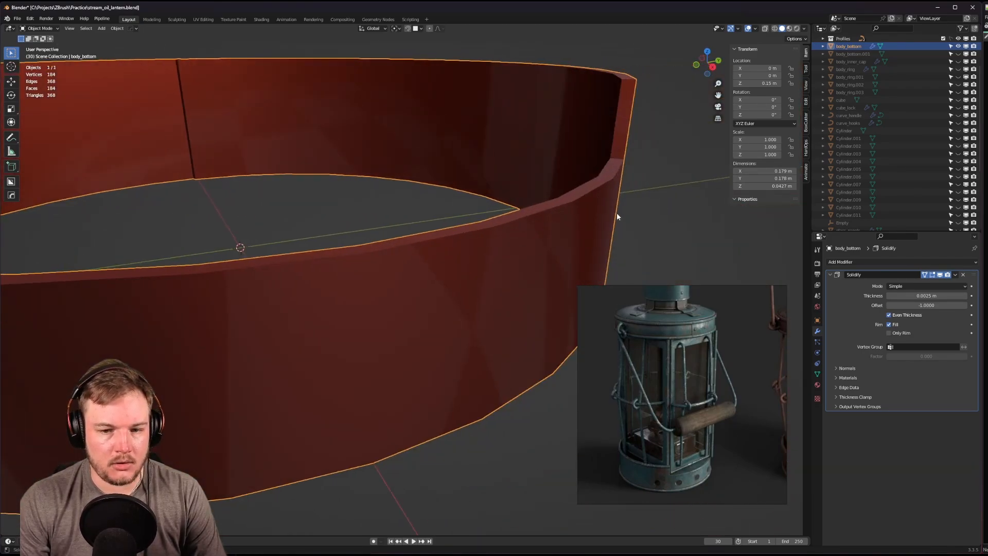
{"action": "middle_click_drag", "start_coordinate": [396, 229], "coordinate": [419, 244], "text": "shift"}
{"action": "scroll", "coordinate": [394, 241], "scroll_direction": "down", "scroll_amount": 3}
{"action": "middle_click_drag", "start_coordinate": [390, 242], "coordinate": [395, 245]}
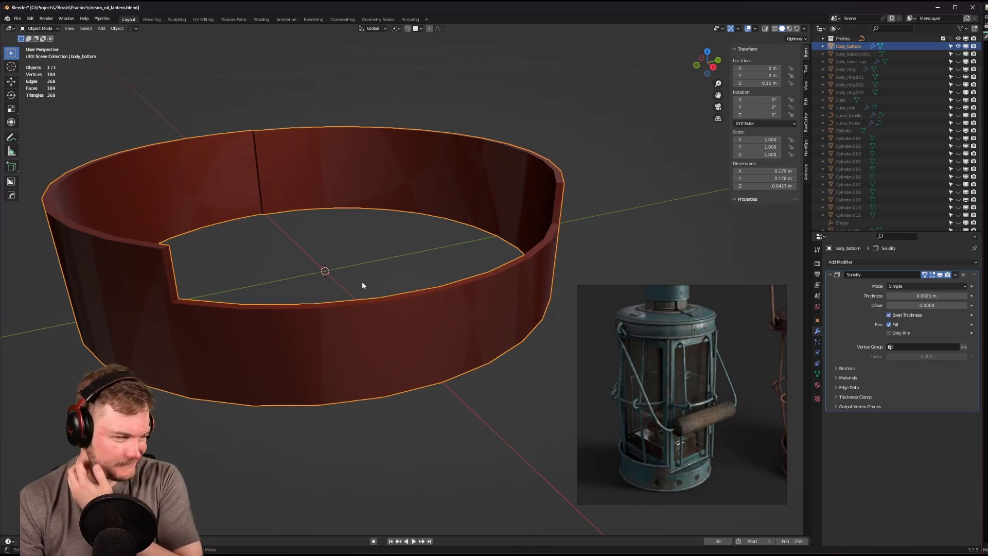
{"action": "middle_click_drag", "start_coordinate": [363, 286], "coordinate": [380, 284]}
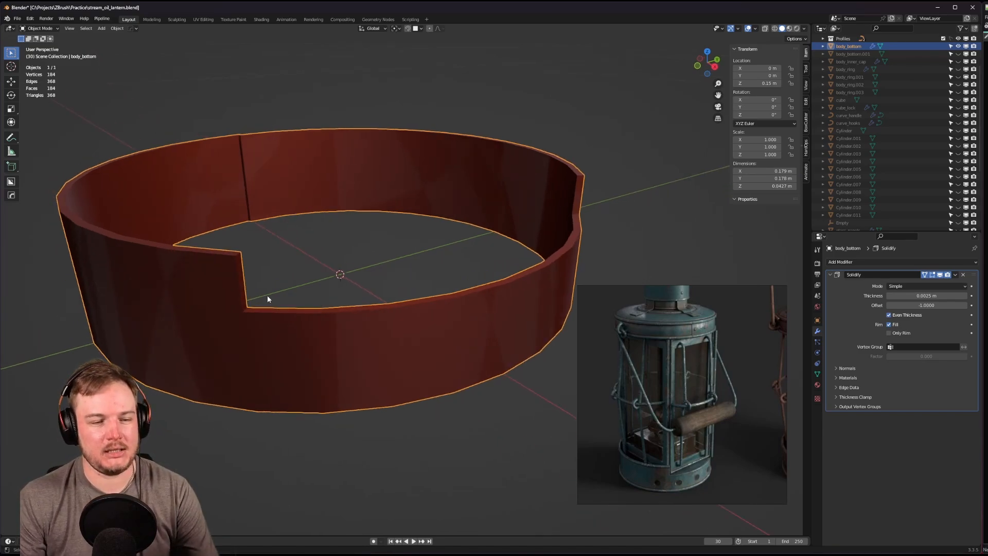
{"action": "middle_click_drag", "start_coordinate": [267, 298], "coordinate": [295, 273]}
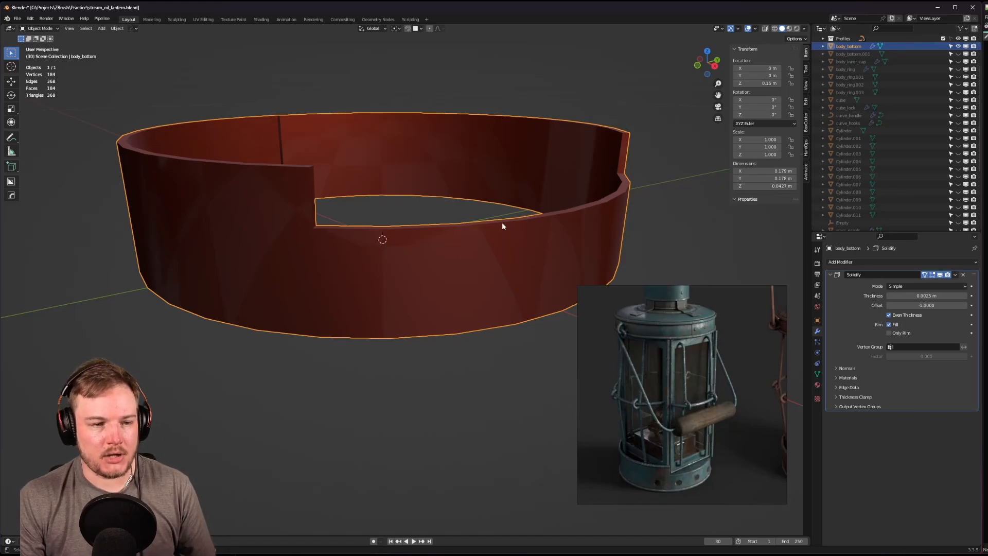
{"action": "middle_click_drag", "start_coordinate": [495, 222], "coordinate": [454, 305]}
{"action": "scroll", "coordinate": [476, 248], "scroll_direction": "up", "scroll_amount": 4}
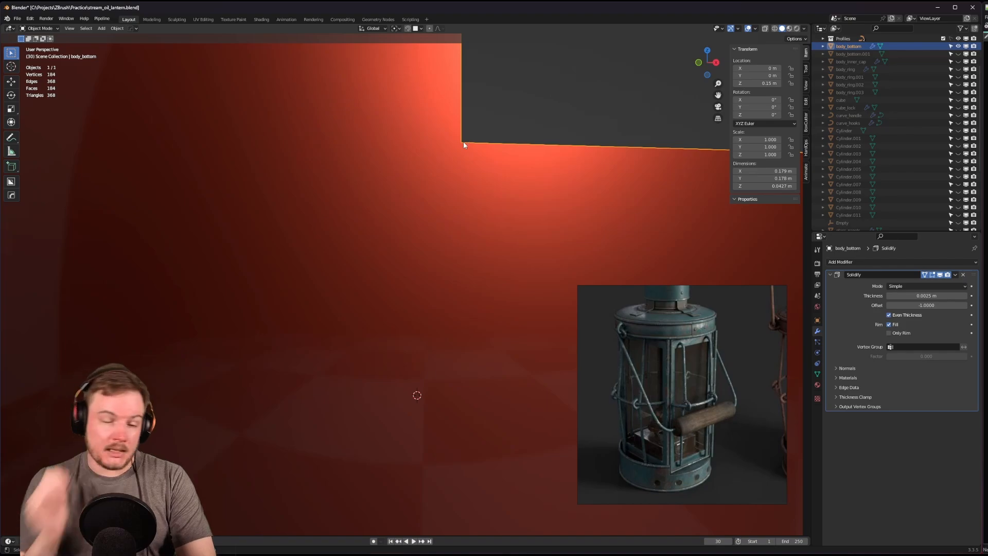
{"action": "scroll", "coordinate": [463, 142], "scroll_direction": "down", "scroll_amount": 8}
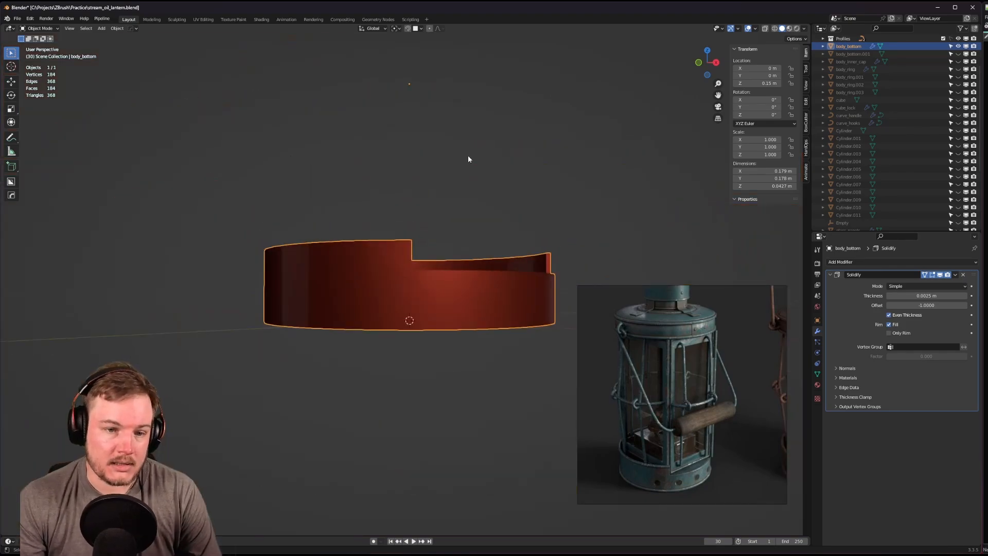
{"action": "middle_click_drag", "start_coordinate": [468, 155], "coordinate": [464, 249]}
{"action": "scroll", "coordinate": [394, 322], "scroll_direction": "up", "scroll_amount": 3}
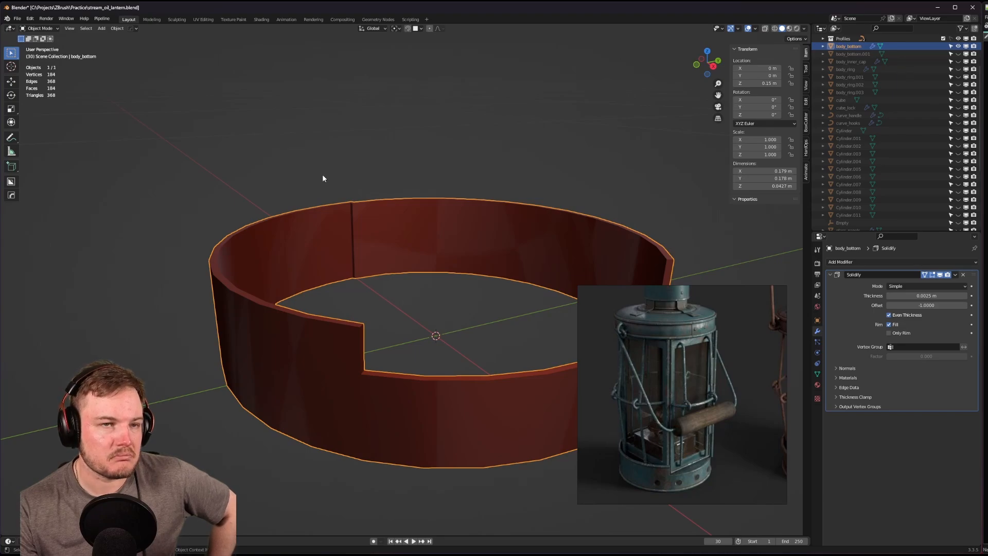
{"action": "scroll", "coordinate": [321, 178], "scroll_direction": "down", "scroll_amount": 2}
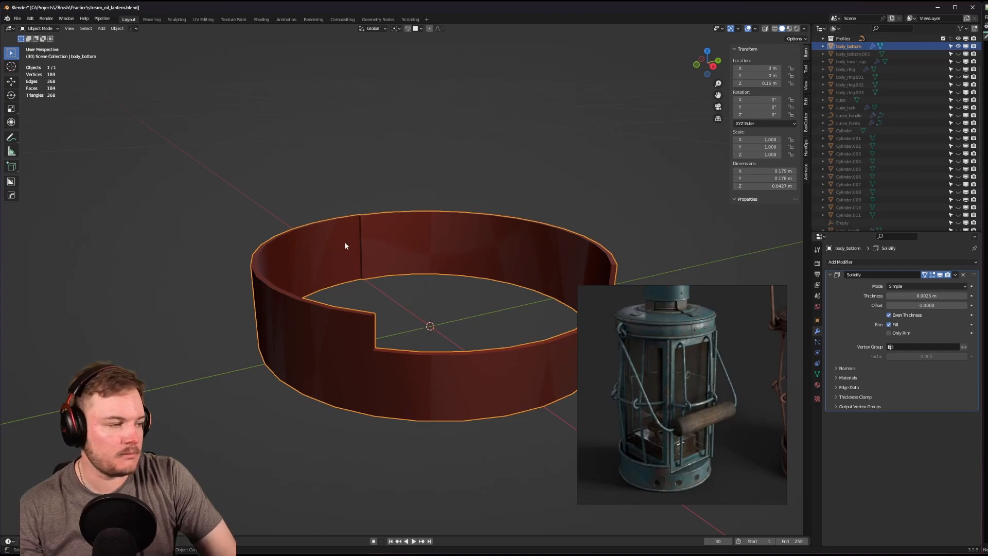
{"action": "middle_click_drag", "start_coordinate": [347, 258], "coordinate": [358, 264]}
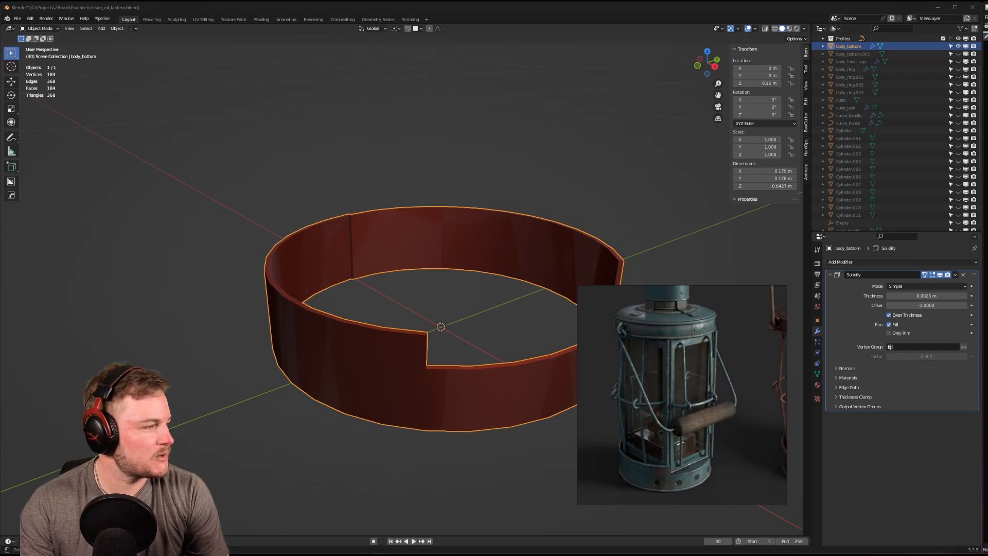
{"action": "key", "text": "ctrl+s"}
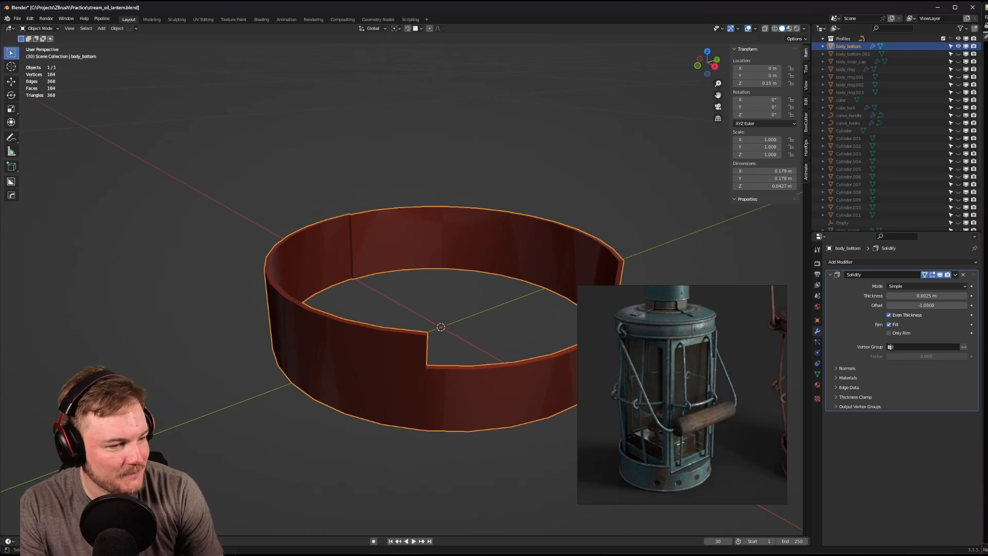
{"action": "key", "text": "ctrl+s"}
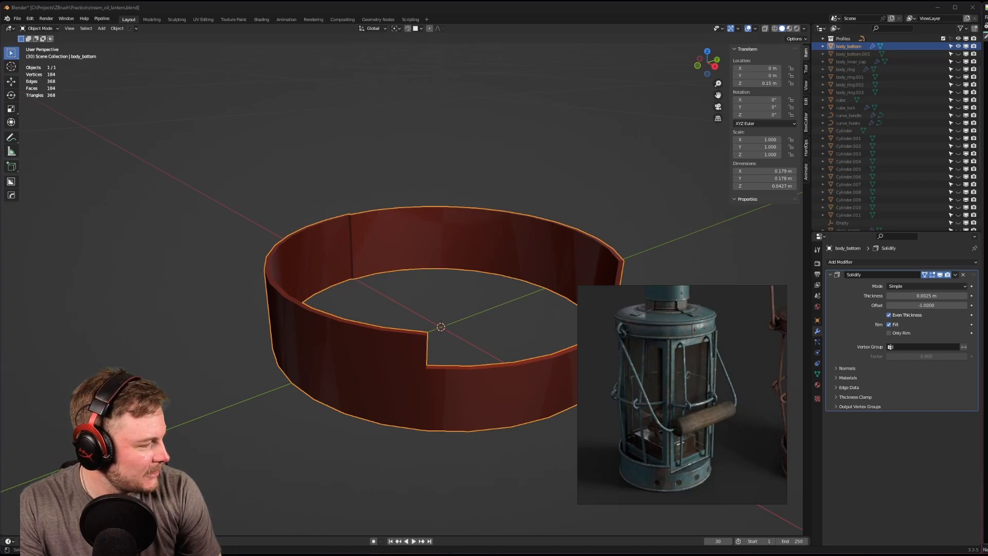
{"action": "key", "text": "ctrl+s"}
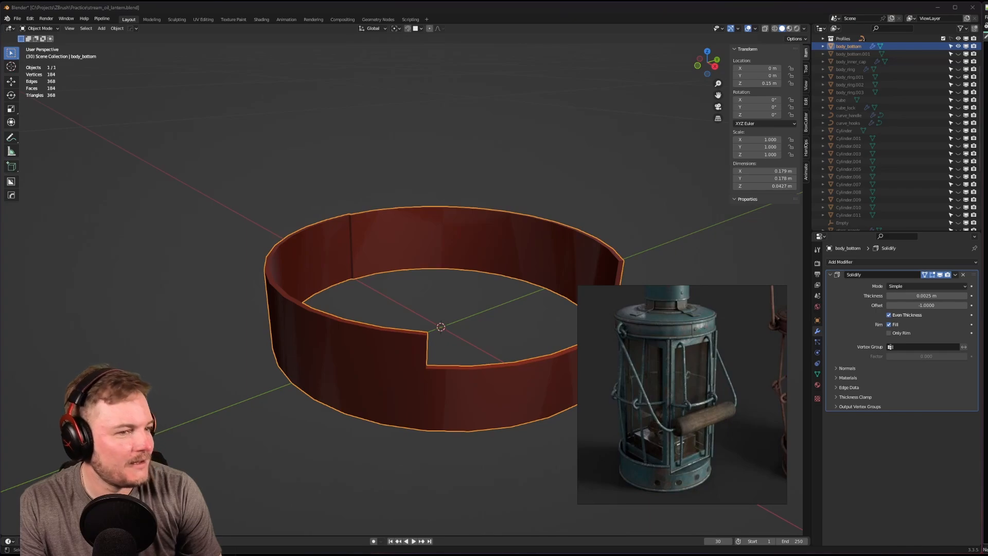
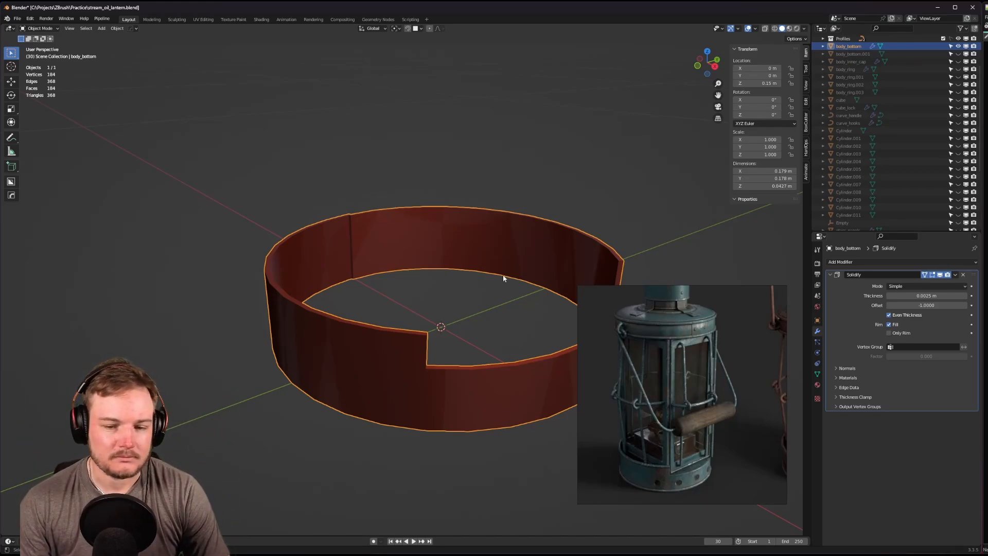
Move the reference image clear of the ring and examine the ring's vertical seam, stepped cutout and rim from several angles.
{"action": "left_click_drag", "start_coordinate": [700, 350], "coordinate": [135, 373]}
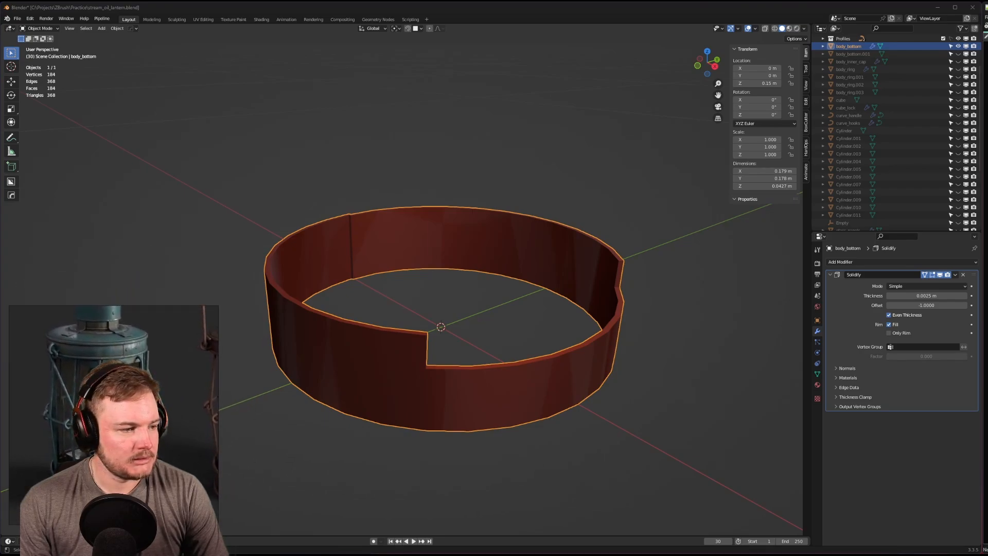
{"action": "scroll", "coordinate": [591, 340], "scroll_direction": "down", "scroll_amount": 4}
{"action": "middle_click_drag", "start_coordinate": [592, 340], "coordinate": [482, 254]}
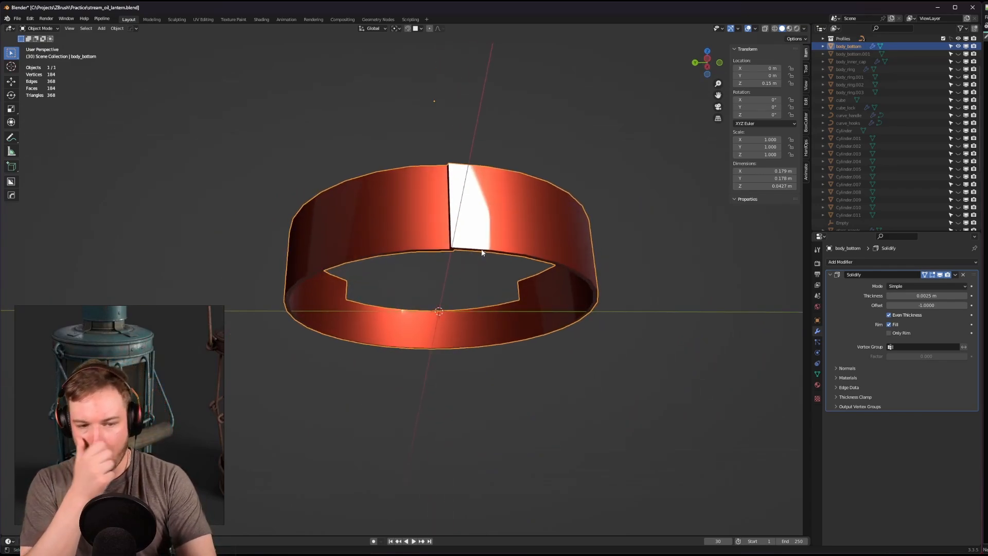
{"action": "middle_click_drag", "start_coordinate": [482, 252], "coordinate": [539, 267]}
{"action": "scroll", "coordinate": [539, 267], "scroll_direction": "down", "scroll_amount": 1}
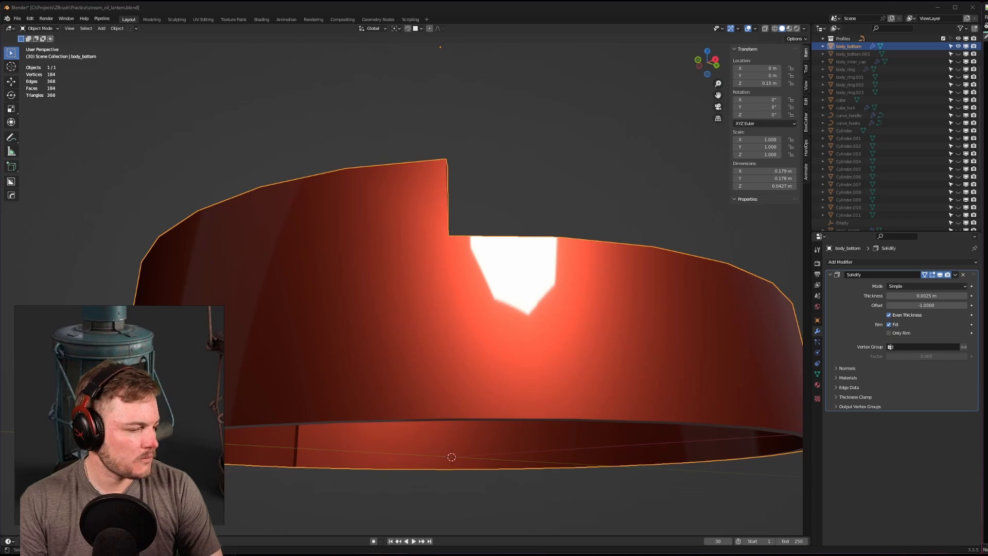
{"action": "middle_click_drag", "start_coordinate": [397, 225], "coordinate": [418, 304]}
{"action": "scroll", "coordinate": [418, 307], "scroll_direction": "up", "scroll_amount": 1}
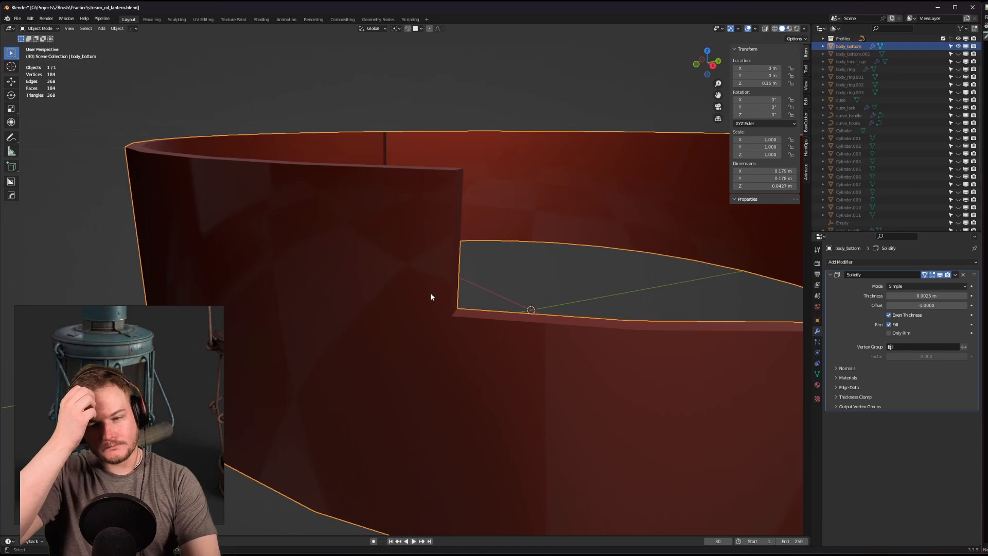
{"action": "middle_click_drag", "start_coordinate": [510, 319], "coordinate": [492, 327]}
In edge editing of the bottom ring, select the cutout's vertical edge and all edges with a similar bevel.
{"action": "key", "text": "Tab"}
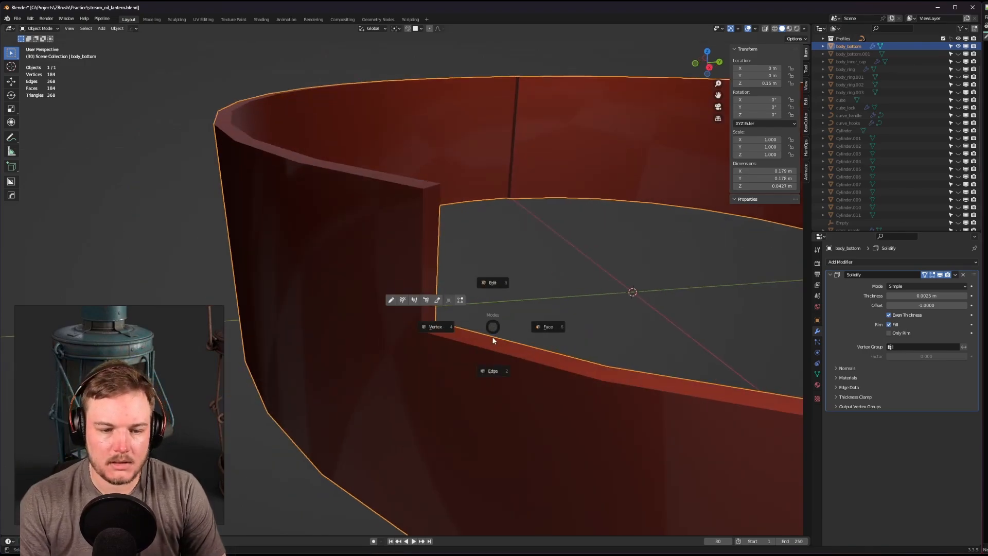
{"action": "left_click", "coordinate": [493, 342]}
{"action": "left_click", "coordinate": [453, 339]}
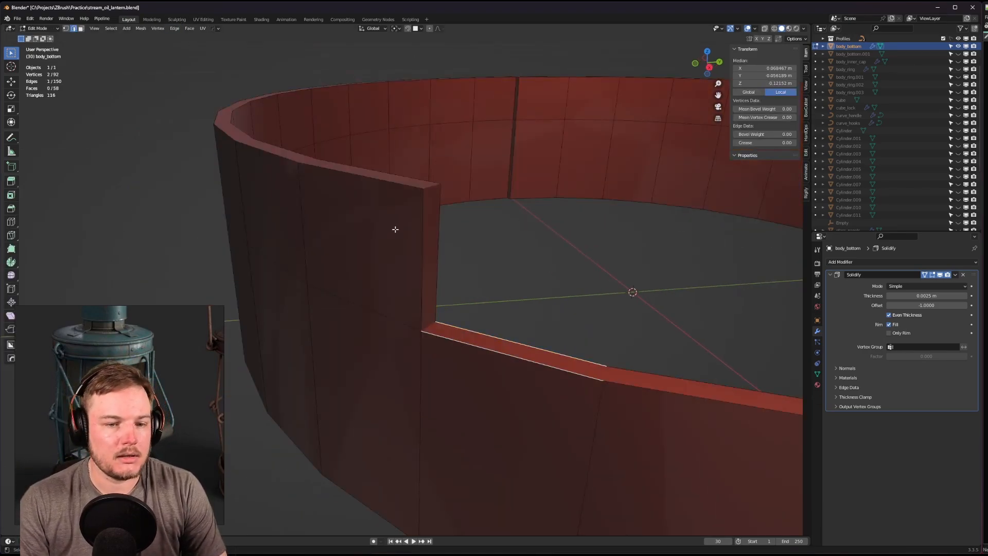
{"action": "left_click", "coordinate": [395, 229]}
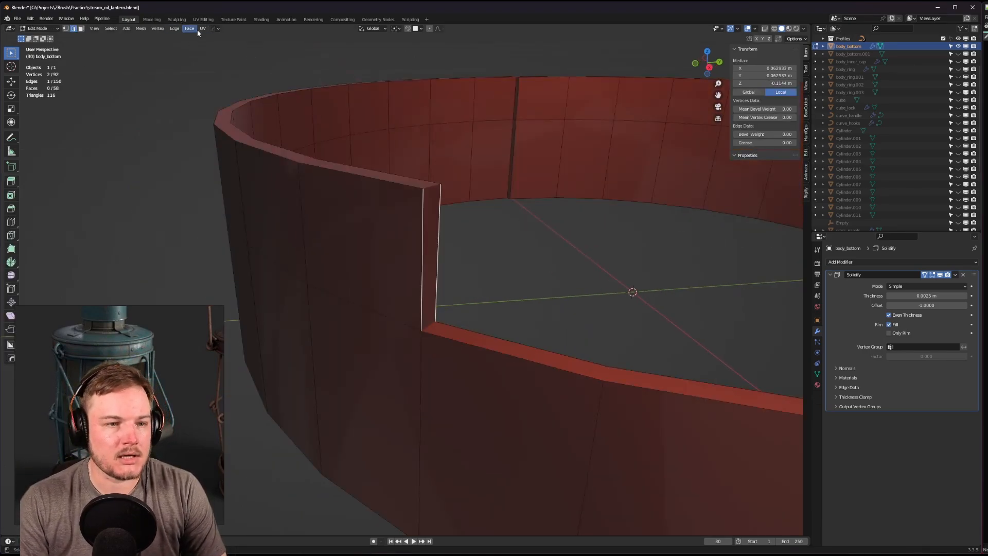
{"action": "left_click", "coordinate": [112, 29]}
{"action": "mouse_move", "coordinate": [135, 120]}
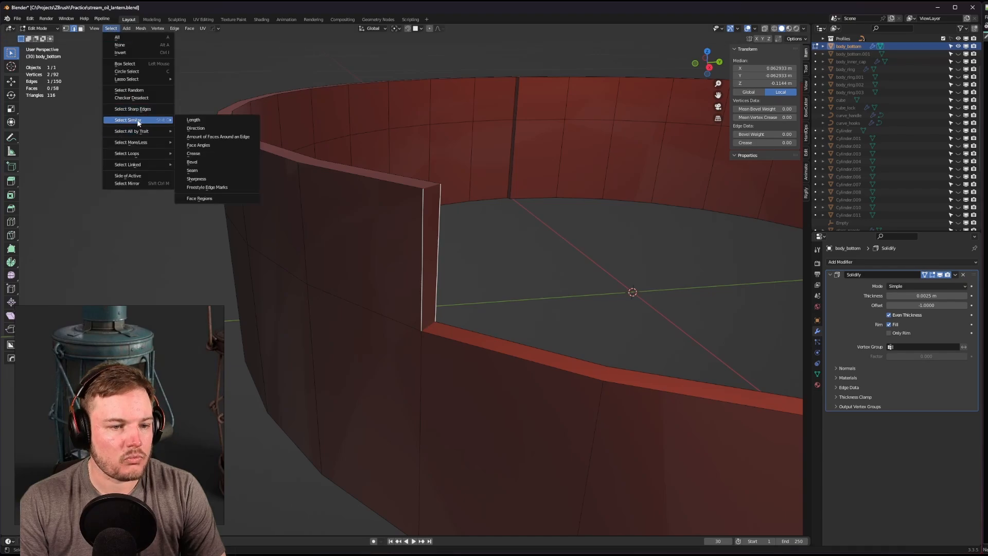
{"action": "left_click", "coordinate": [194, 162]}
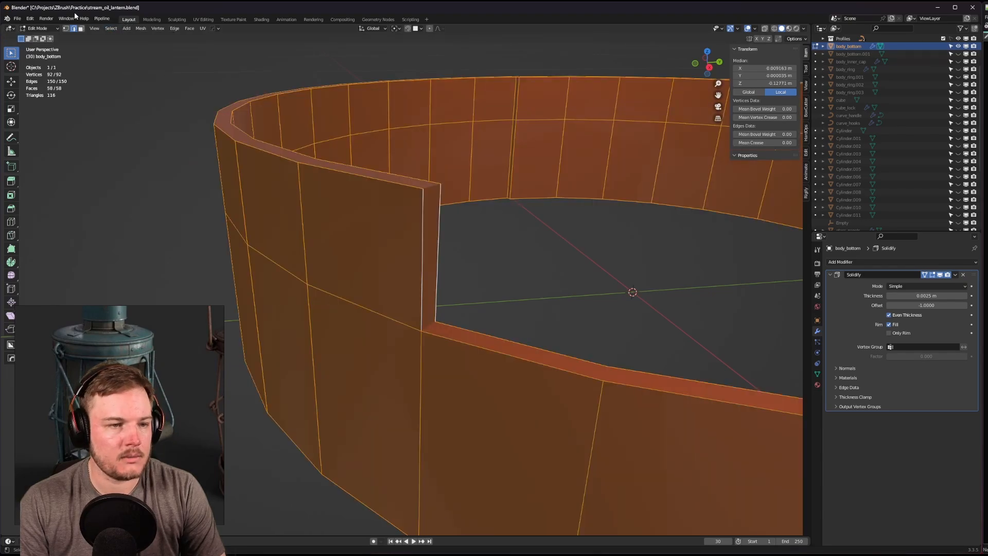
Replace the selection with the upper rim edge beside the cutout and add the ring's sharp edges to it.
{"action": "left_click", "coordinate": [127, 29]}
{"action": "mouse_move", "coordinate": [118, 31]}
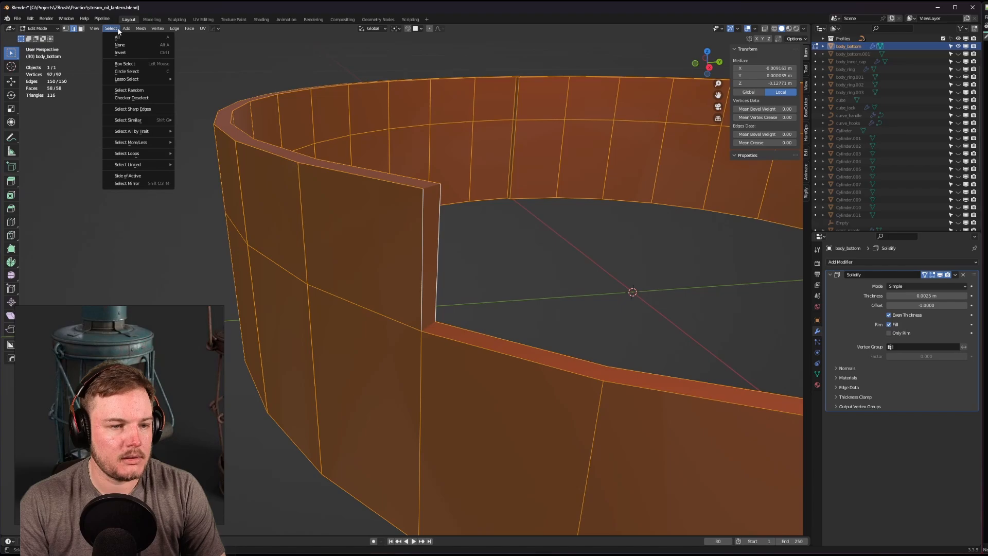
{"action": "left_click", "coordinate": [292, 178]}
{"action": "left_click", "coordinate": [322, 169]}
{"action": "left_click", "coordinate": [109, 28]}
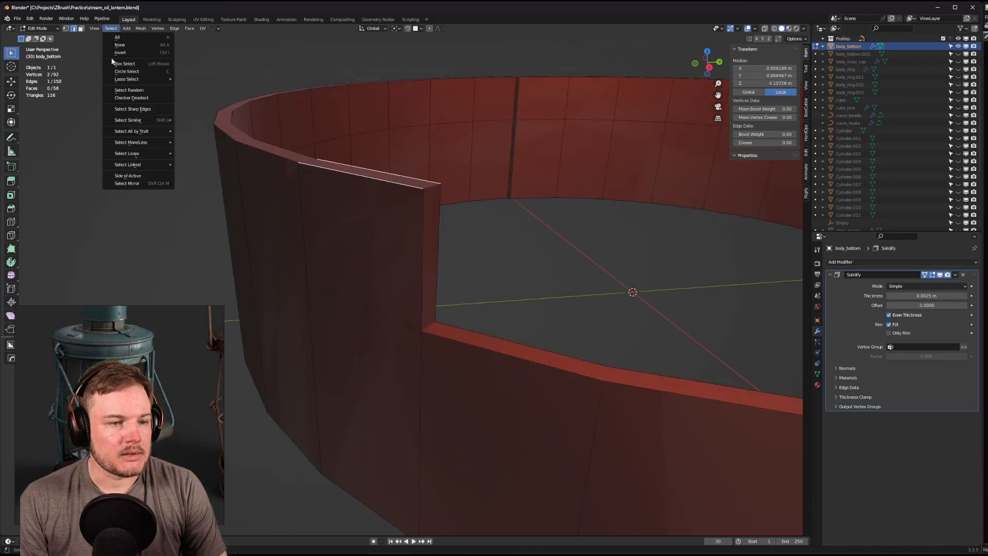
{"action": "left_click", "coordinate": [132, 108]}
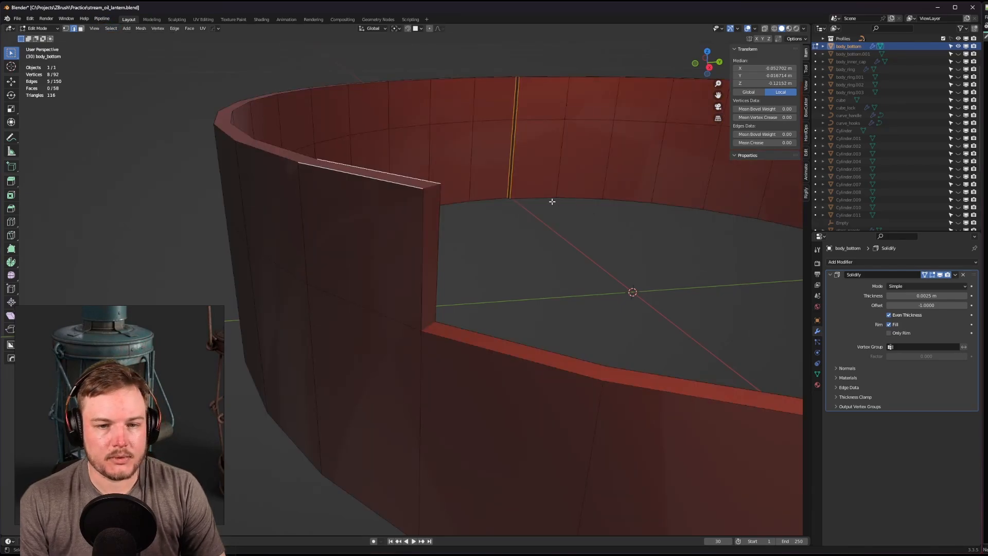
{"action": "key", "text": "Home"}
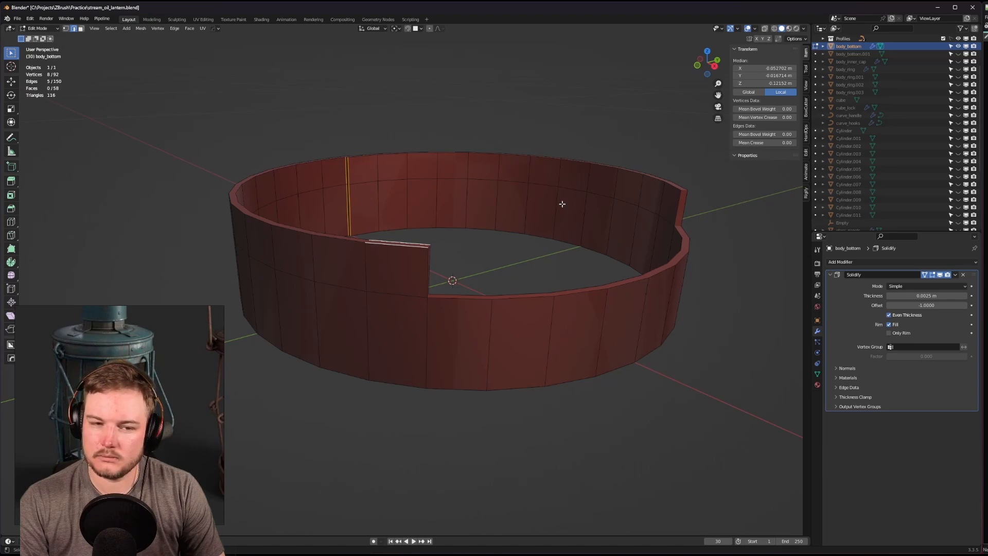
{"action": "middle_click_drag", "start_coordinate": [562, 204], "coordinate": [543, 214]}
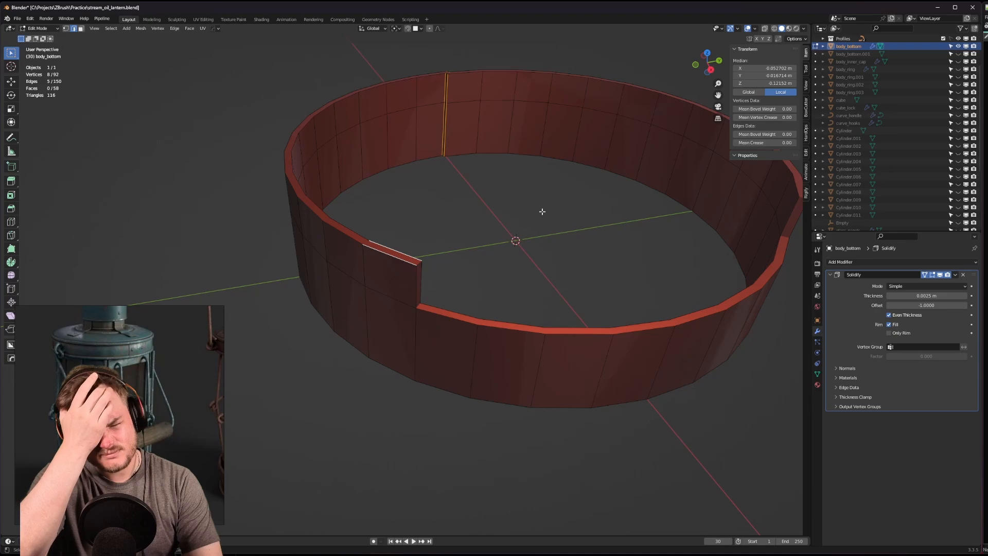
{"action": "scroll", "coordinate": [485, 227], "scroll_direction": "up", "scroll_amount": 3}
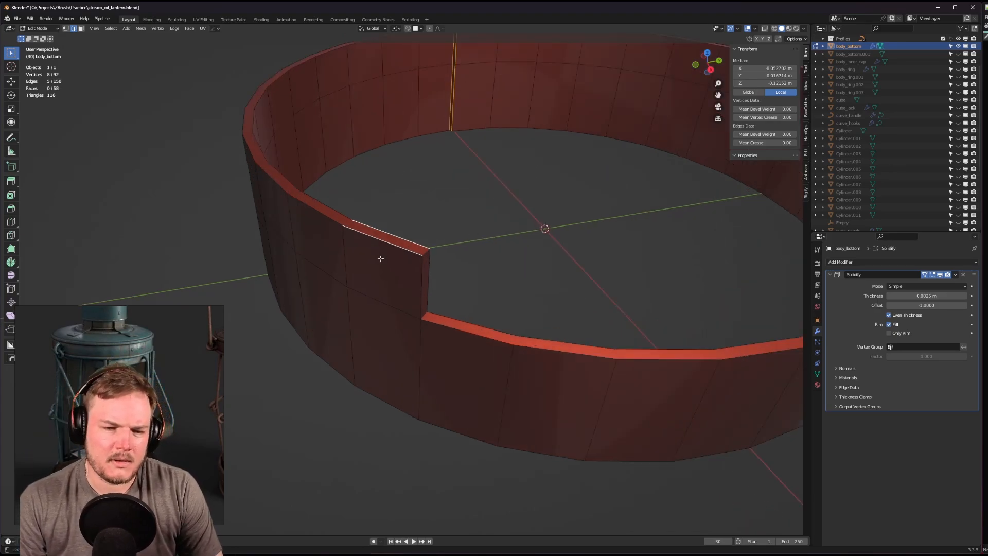
Select the ring's upper boundary edge loop including the cutout's vertical side, and return to Object Mode.
{"action": "left_click", "coordinate": [390, 249], "text": "alt"}
{"action": "left_click", "coordinate": [417, 303], "text": "alt+shift"}
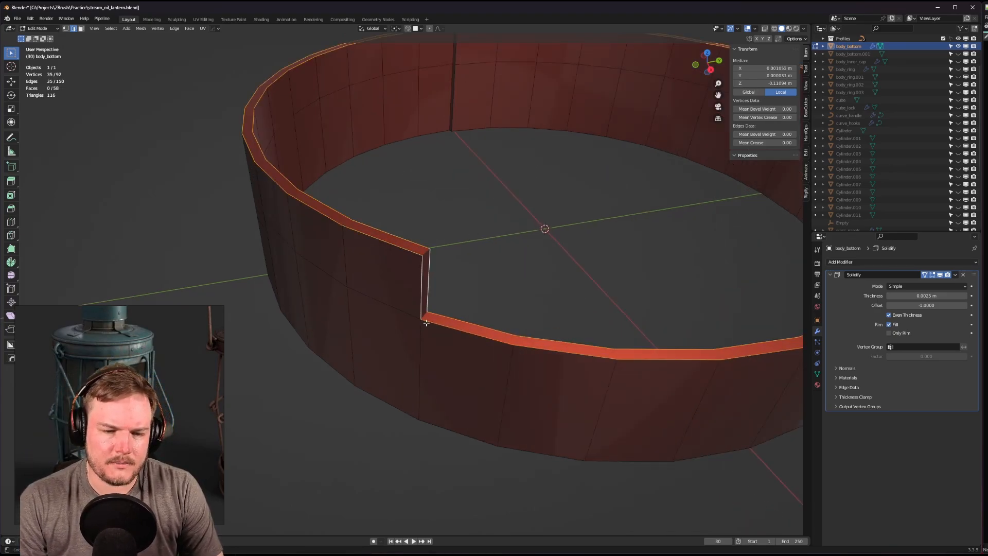
{"action": "middle_click_drag", "start_coordinate": [416, 307], "coordinate": [411, 335]}
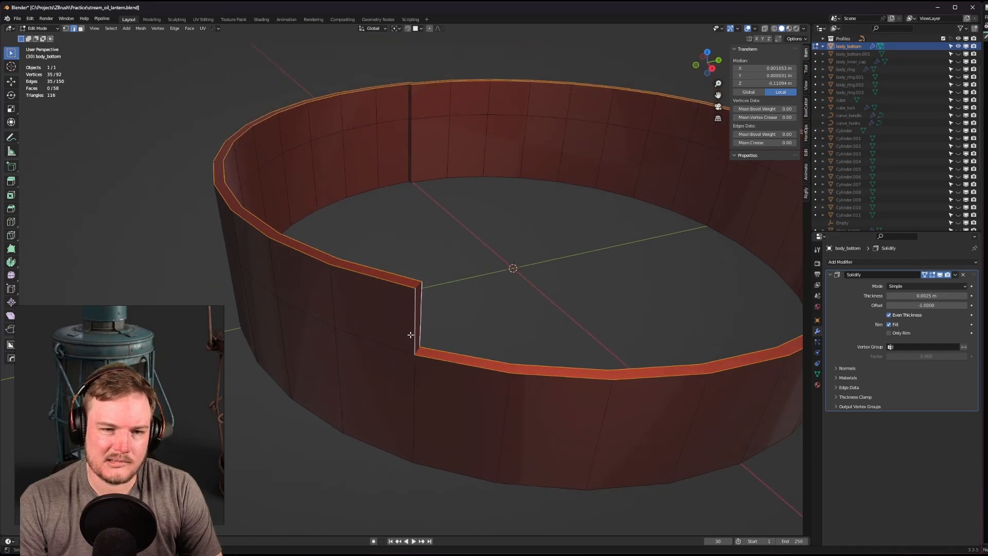
{"action": "key", "text": "Tab"}
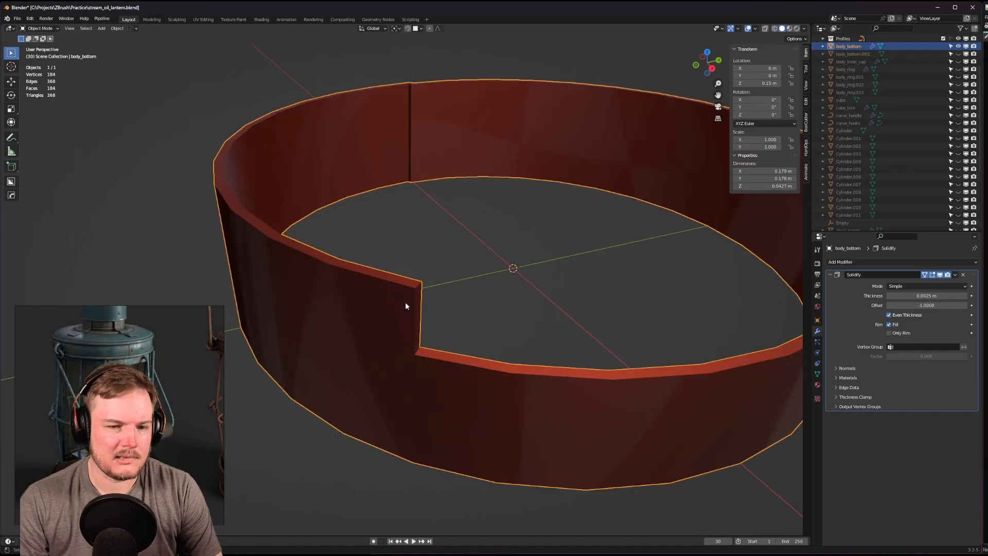
Reveal all lantern parts, then isolate body_bottom together with body_inner_cap to compare the cutout with the cap's edge.
{"action": "key", "text": "alt+h"}
{"action": "middle_click_drag", "start_coordinate": [409, 298], "coordinate": [360, 285]}
{"action": "left_click", "coordinate": [373, 323]}
{"action": "left_click", "coordinate": [363, 325], "text": "shift"}
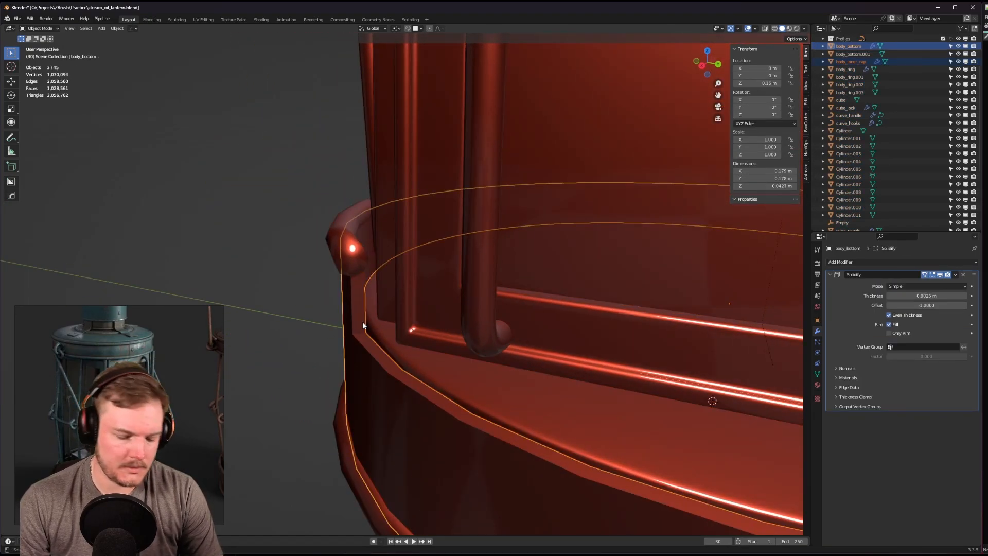
{"action": "key", "text": "shift+h"}
{"action": "middle_click_drag", "start_coordinate": [375, 322], "coordinate": [427, 342]}
{"action": "scroll", "coordinate": [404, 326], "scroll_direction": "down", "scroll_amount": 4}
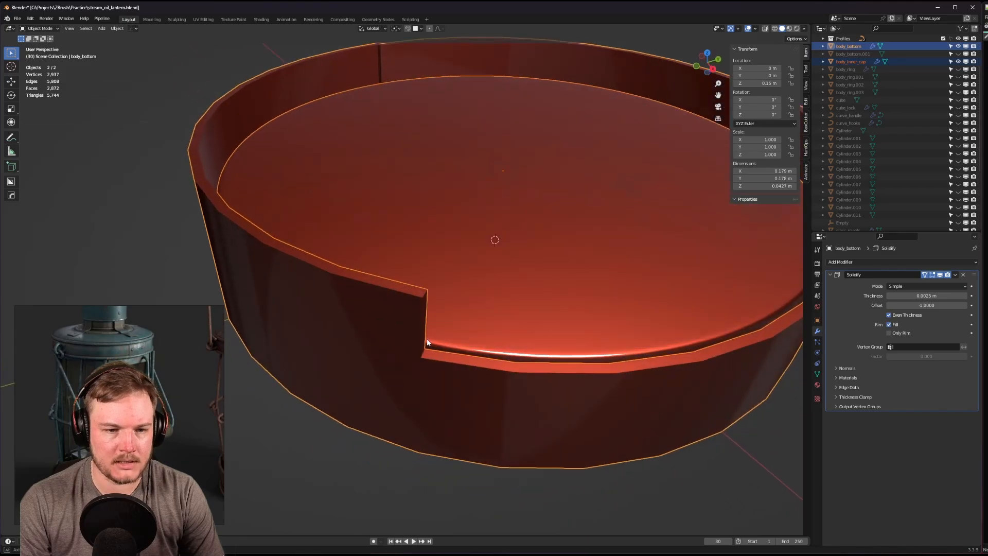
{"action": "scroll", "coordinate": [427, 342], "scroll_direction": "down", "scroll_amount": 2}
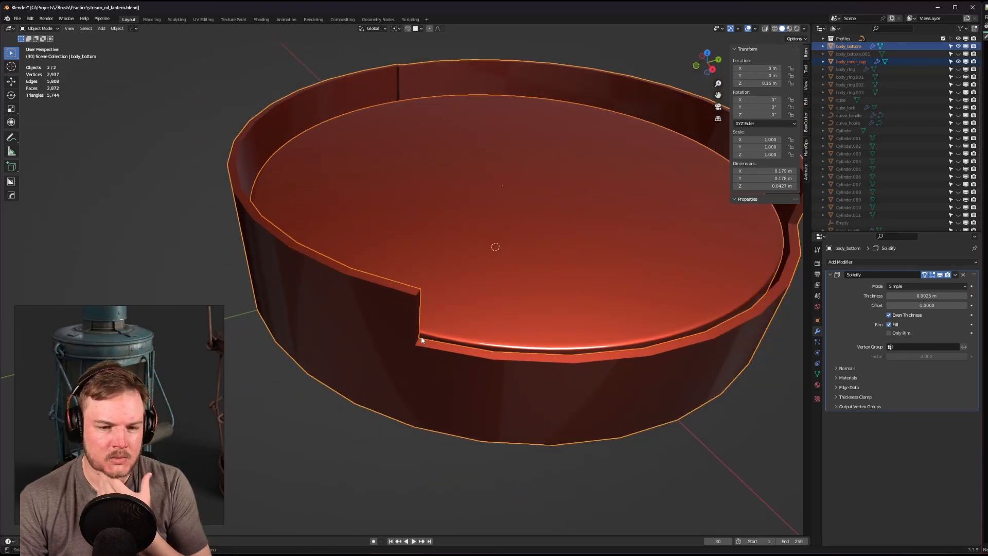
{"action": "middle_click_drag", "start_coordinate": [421, 338], "coordinate": [412, 327]}
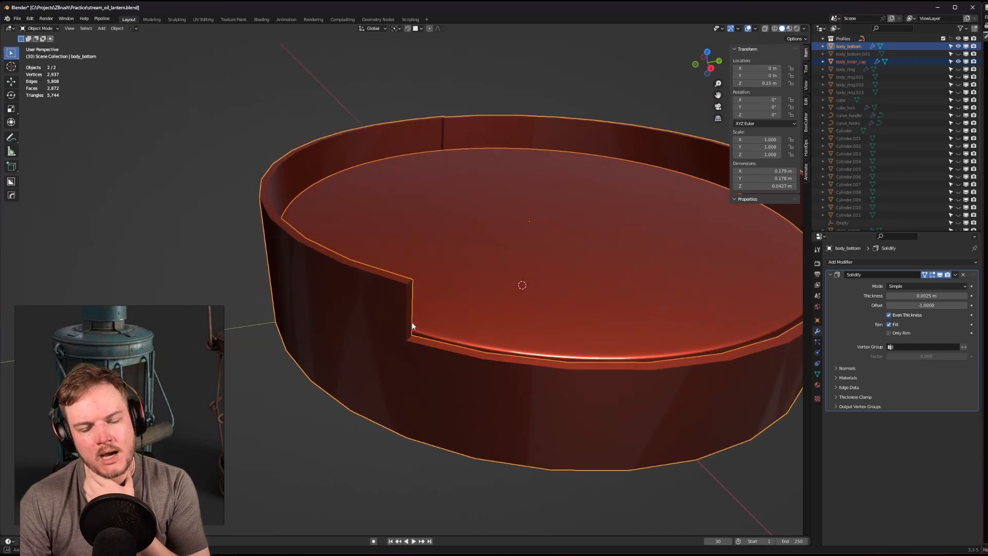
Add a Bevel modifier to body_bottom after the Solidify and set its amount to 0.001 m.
{"action": "left_click", "coordinate": [844, 262]}
{"action": "left_click", "coordinate": [825, 296]}
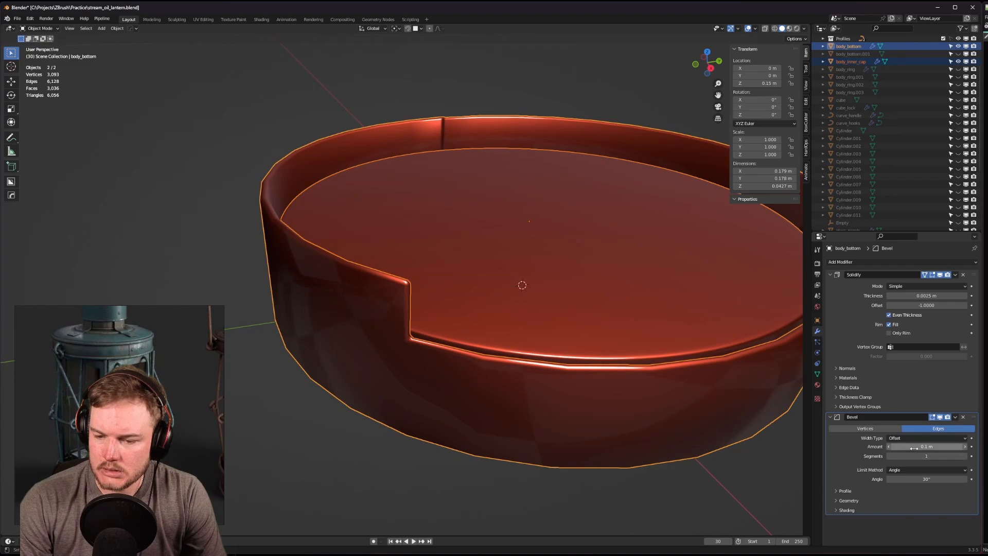
{"action": "left_click", "coordinate": [952, 447]}
{"action": "type", "text": "0"}
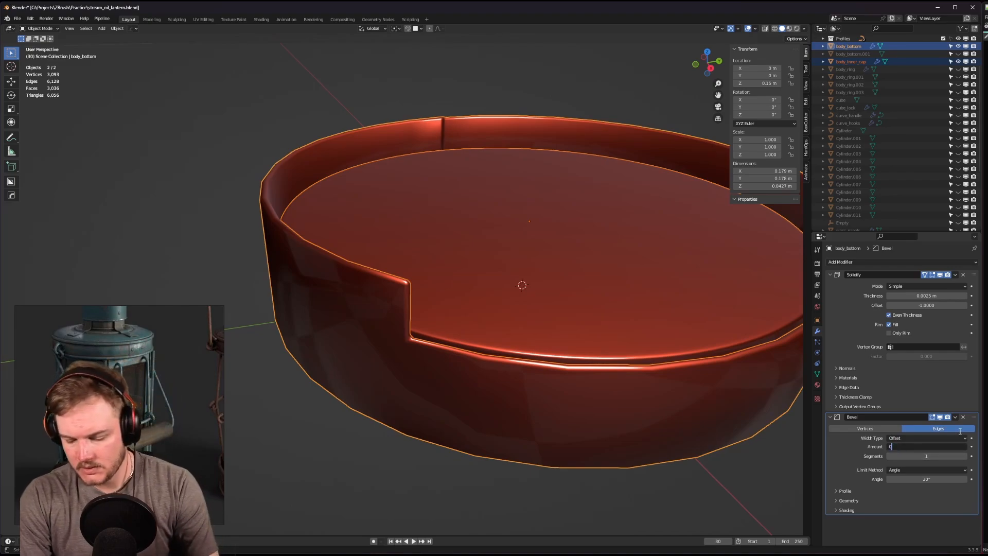
{"action": "type", "text": ".001"}
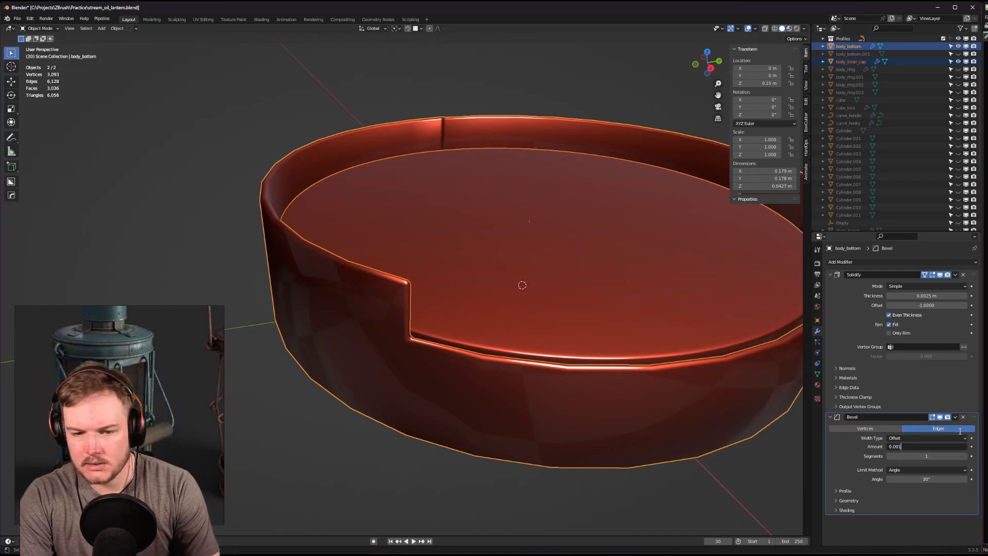
{"action": "key", "text": "Return"}
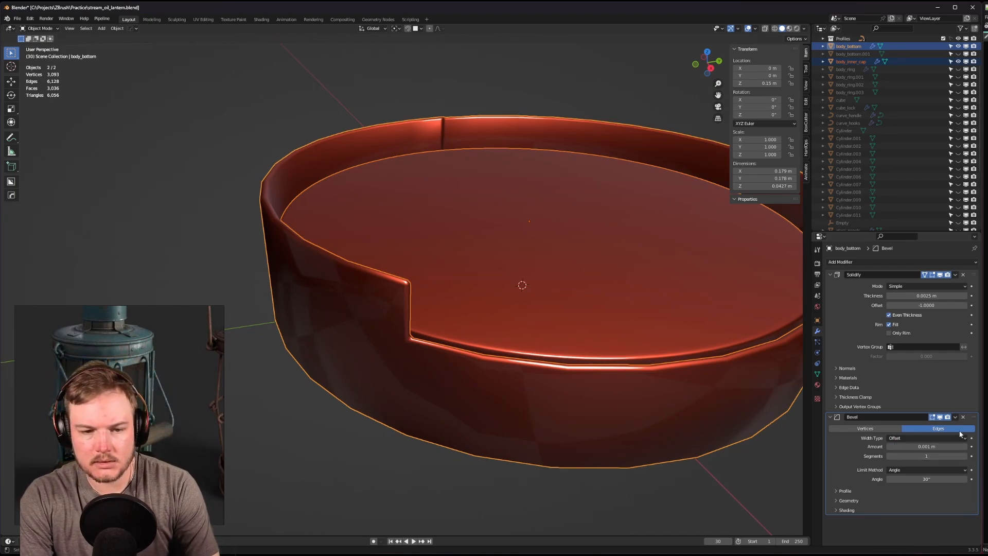
Set the Bevel modifier's limit angle to 60° and turn off Clamp Overlap in its geometry options.
{"action": "left_click", "coordinate": [919, 479]}
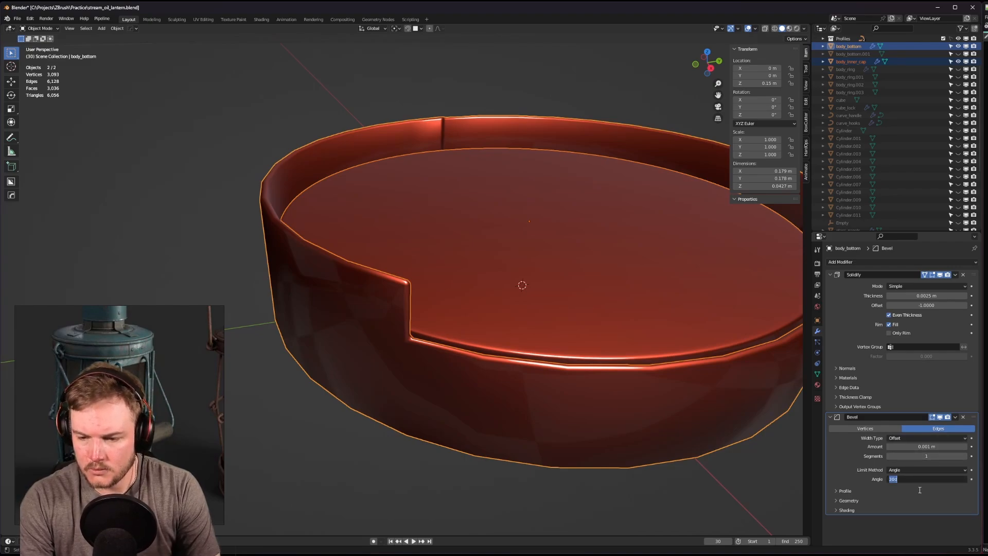
{"action": "type", "text": "60"}
{"action": "key", "text": "Return"}
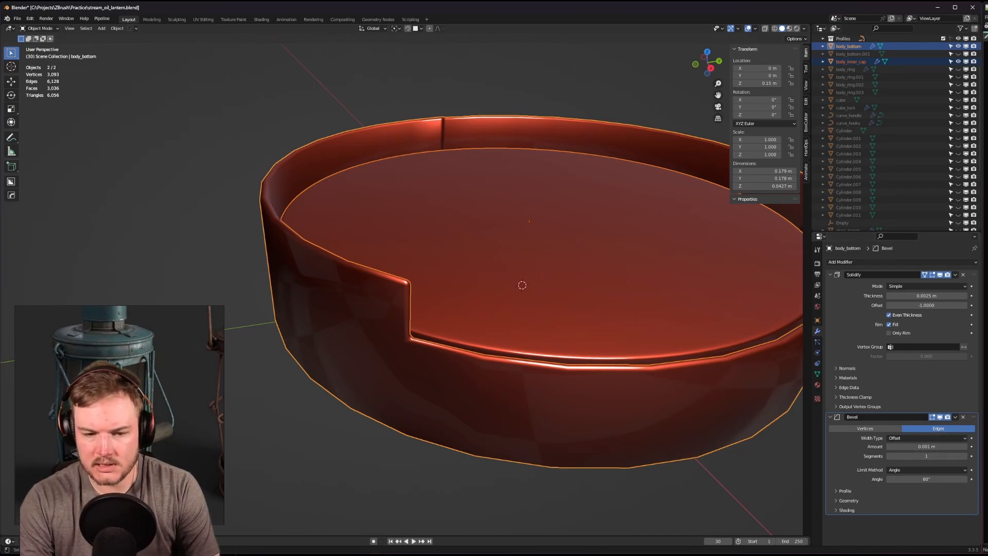
{"action": "left_click", "coordinate": [848, 500]}
{"action": "scroll", "coordinate": [890, 512], "scroll_direction": "down", "scroll_amount": 2}
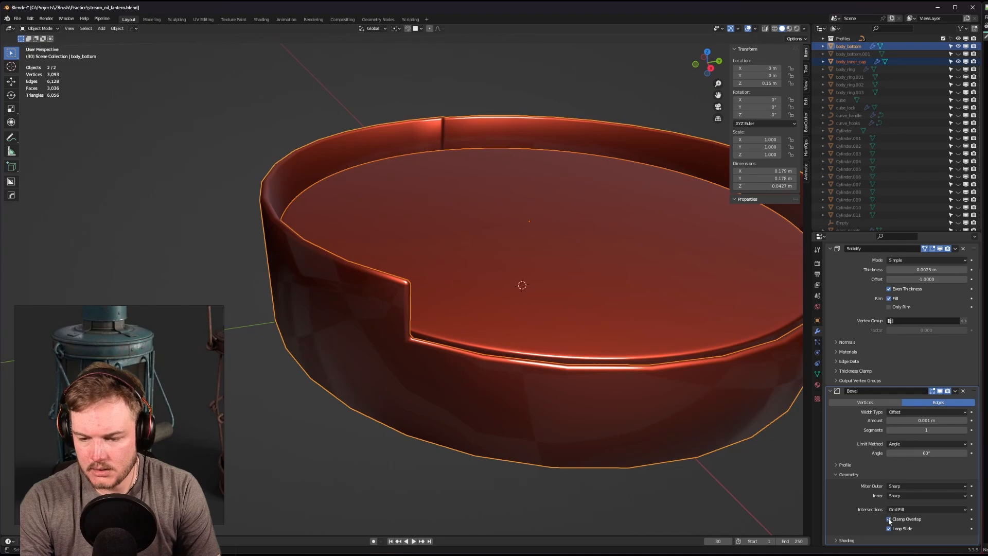
{"action": "left_click", "coordinate": [890, 519]}
{"action": "scroll", "coordinate": [476, 429], "scroll_direction": "up", "scroll_amount": 3}
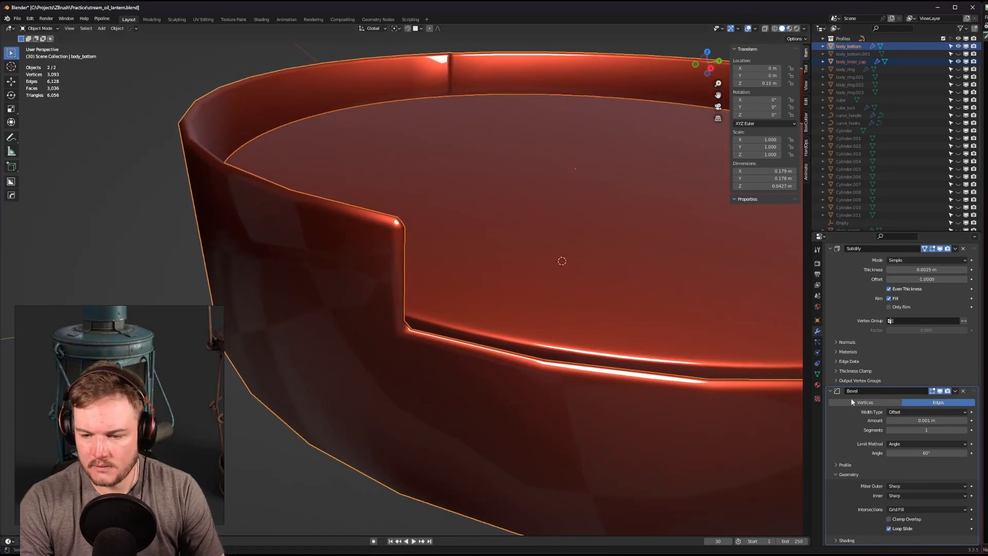
Set body_bottom's Bevel modifier amount to 0.0001 m.
{"action": "left_click", "coordinate": [918, 422]}
{"action": "type", "text": "0.0001"}
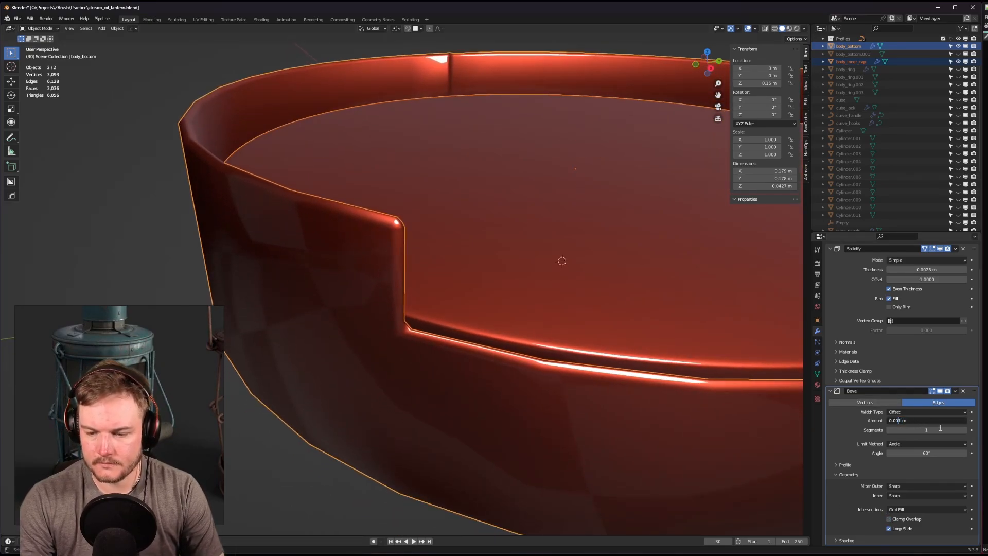
{"action": "key", "text": "Return"}
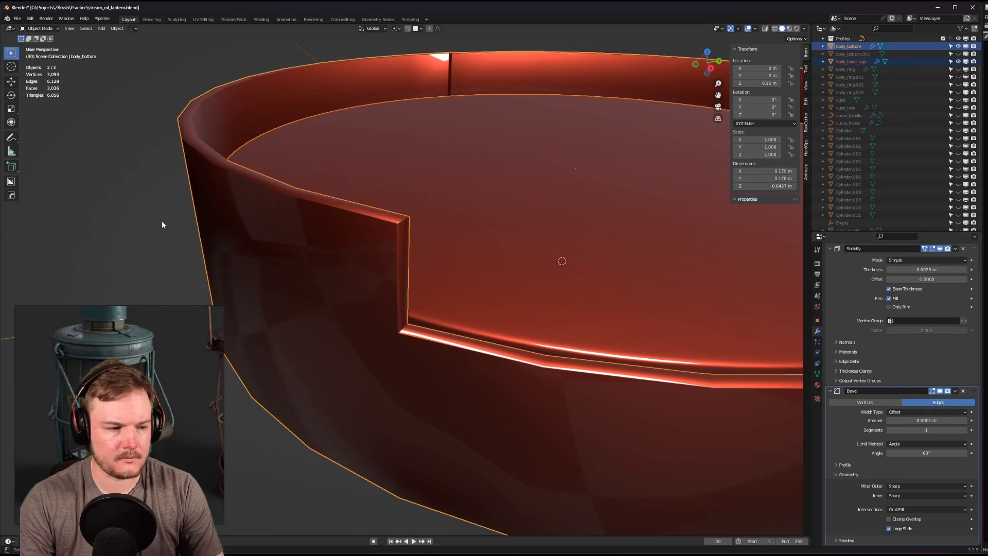
{"action": "middle_click_drag", "start_coordinate": [161, 220], "coordinate": [373, 254]}
{"action": "mouse_move", "coordinate": [455, 287]}
{"action": "middle_mouse_down"}
{"action": "mouse_move", "coordinate": [449, 264]}
{"action": "mouse_move", "coordinate": [446, 293]}
{"action": "middle_mouse_up"}
{"action": "scroll", "coordinate": [865, 342], "scroll_direction": "up", "scroll_amount": 2}
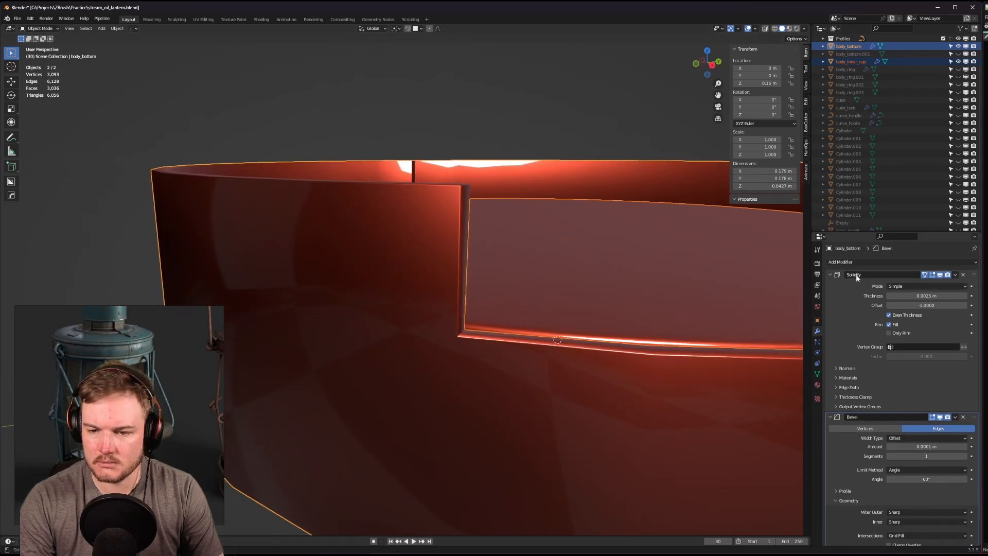
Add a Subdivision Surface modifier to body_bottom after the Bevel and set its viewport level to 3.
{"action": "left_click", "coordinate": [830, 275]}
{"action": "left_click", "coordinate": [834, 262]}
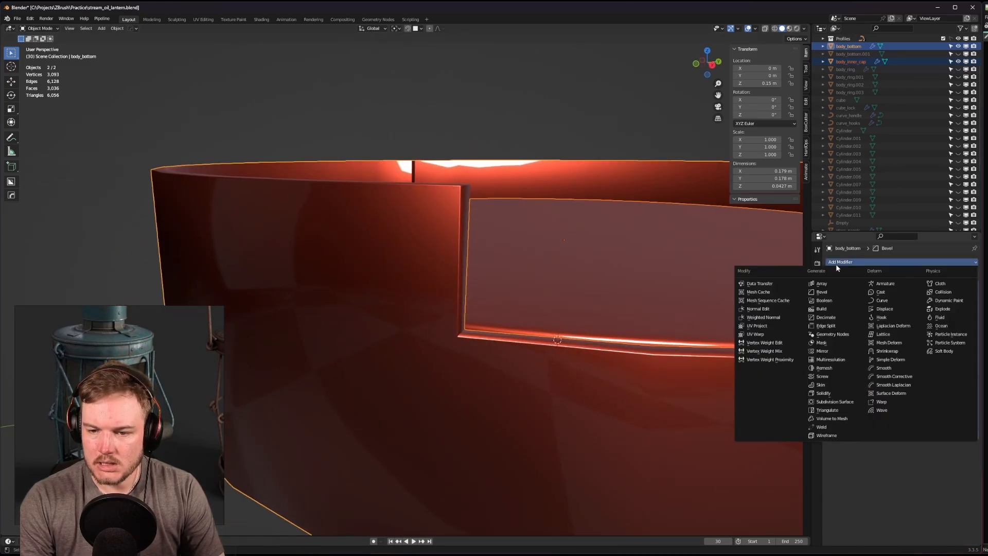
{"action": "left_click", "coordinate": [835, 401]}
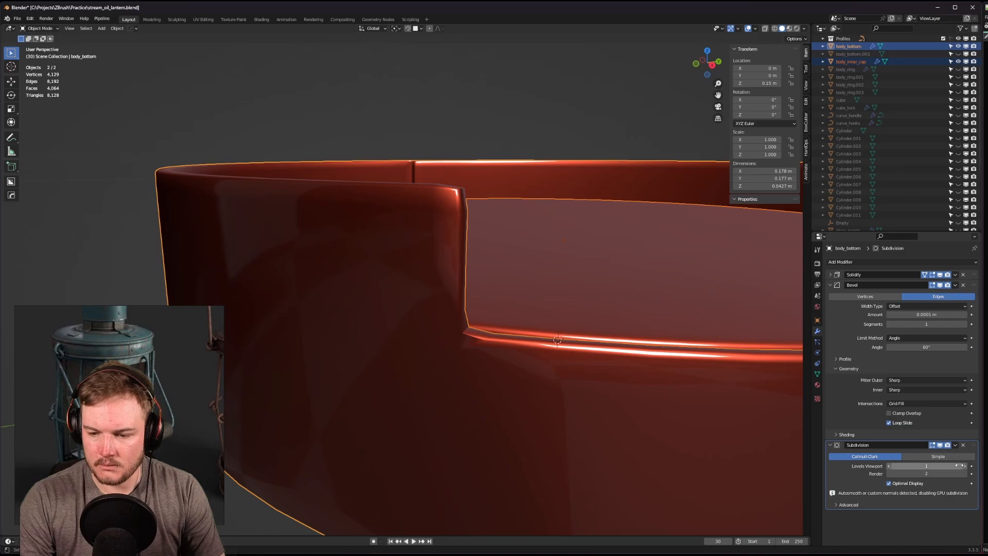
{"action": "left_click_drag", "start_coordinate": [921, 466], "coordinate": [936, 465]}
{"action": "middle_click_drag", "start_coordinate": [492, 348], "coordinate": [437, 257]}
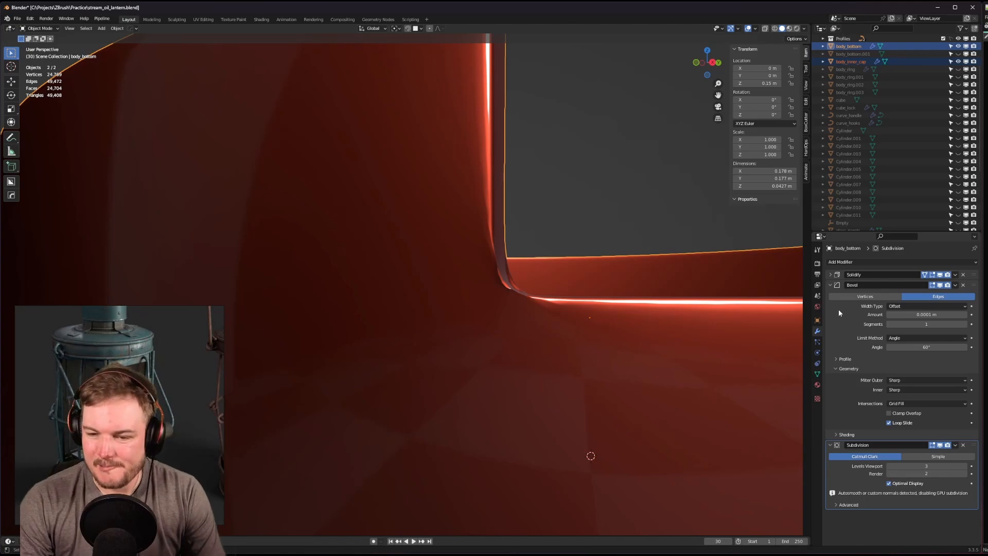
Set the Bevel modifier's outer miter to Patch and check the cutout corners from inside and outside the ring.
{"action": "left_click", "coordinate": [900, 380]}
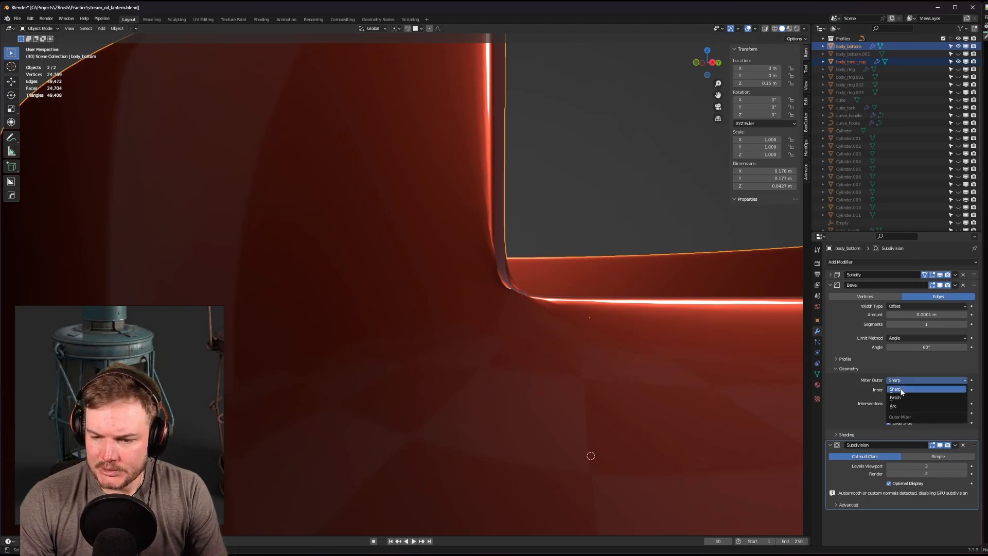
{"action": "left_click", "coordinate": [901, 398]}
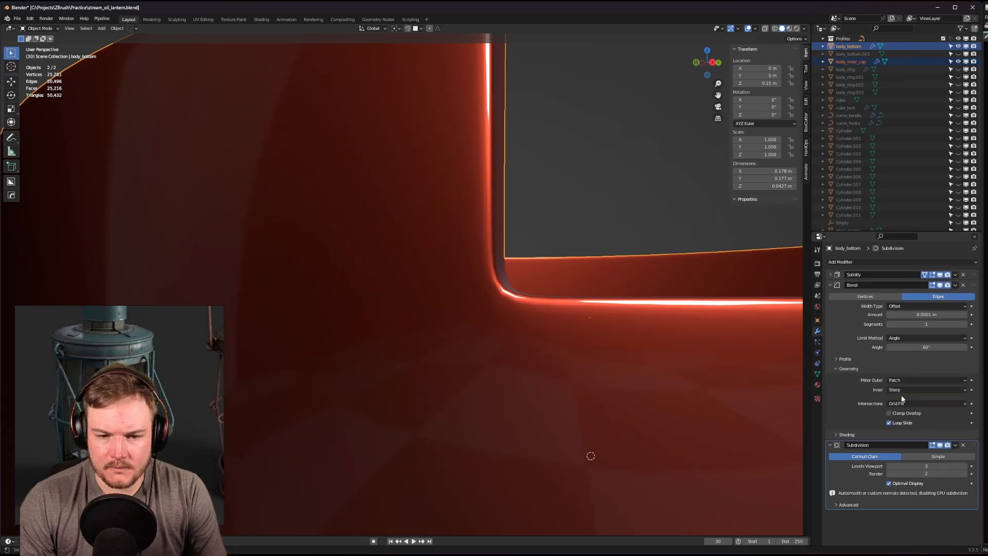
{"action": "middle_click_drag", "start_coordinate": [598, 347], "coordinate": [454, 360]}
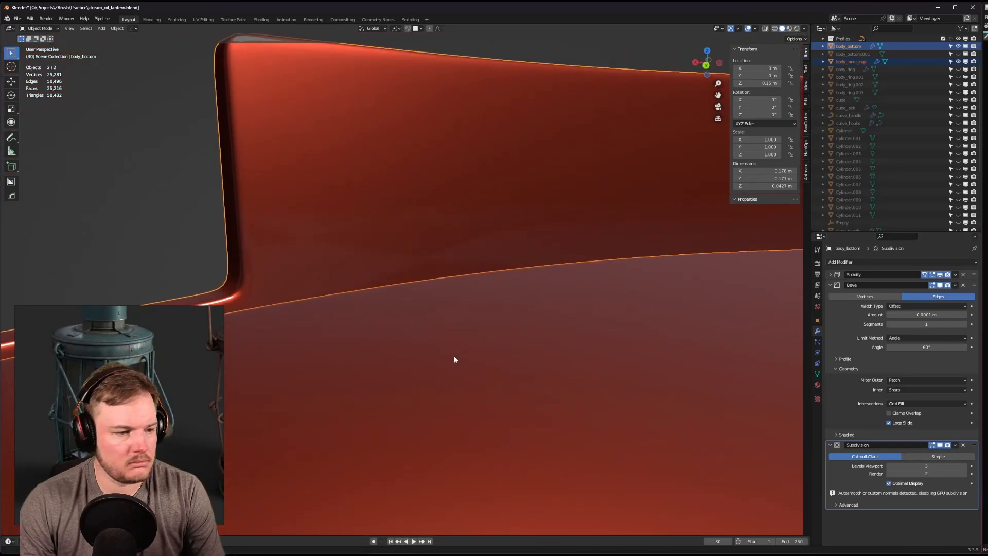
{"action": "scroll", "coordinate": [517, 391], "scroll_direction": "down", "scroll_amount": 2}
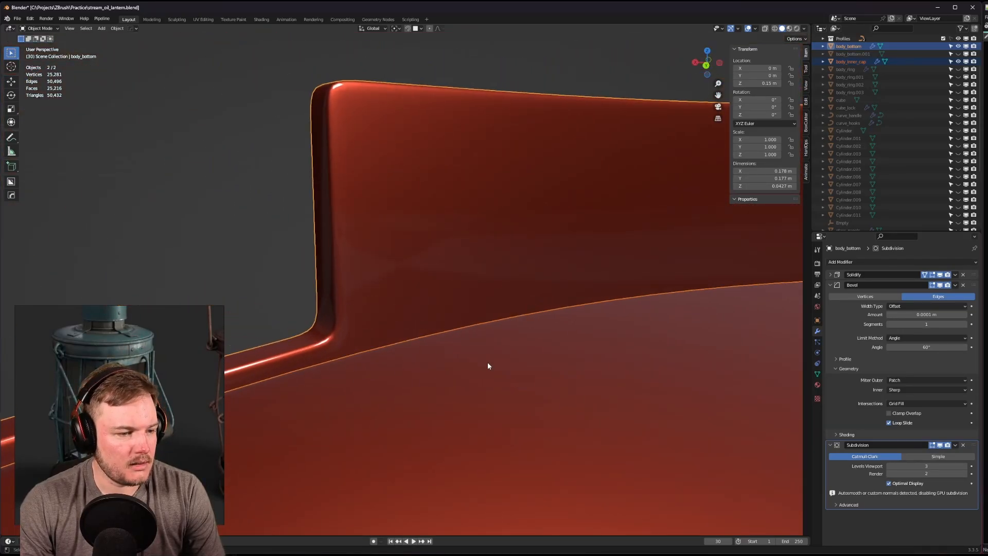
{"action": "middle_click_drag", "start_coordinate": [467, 360], "coordinate": [513, 362]}
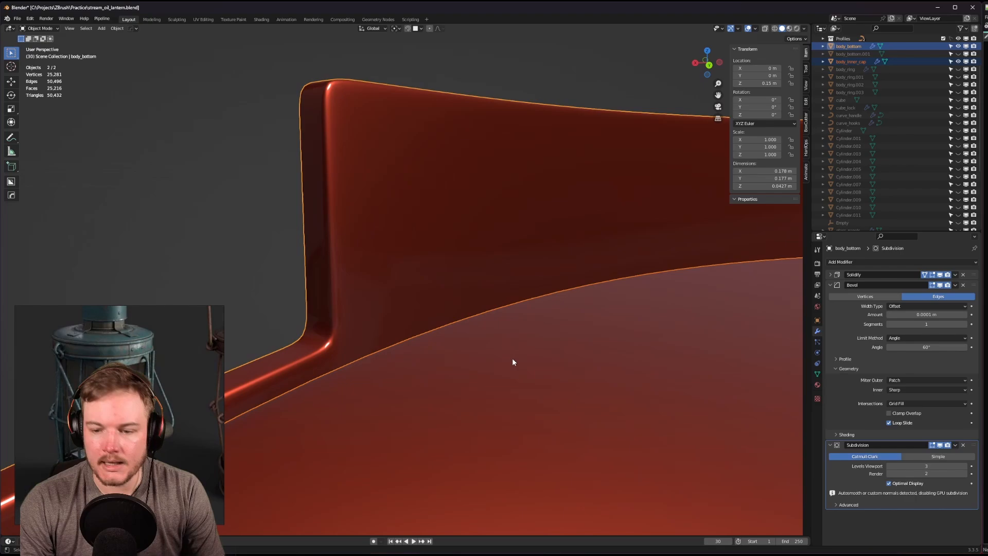
{"action": "left_click", "coordinate": [829, 285]}
{"action": "left_click", "coordinate": [831, 293]}
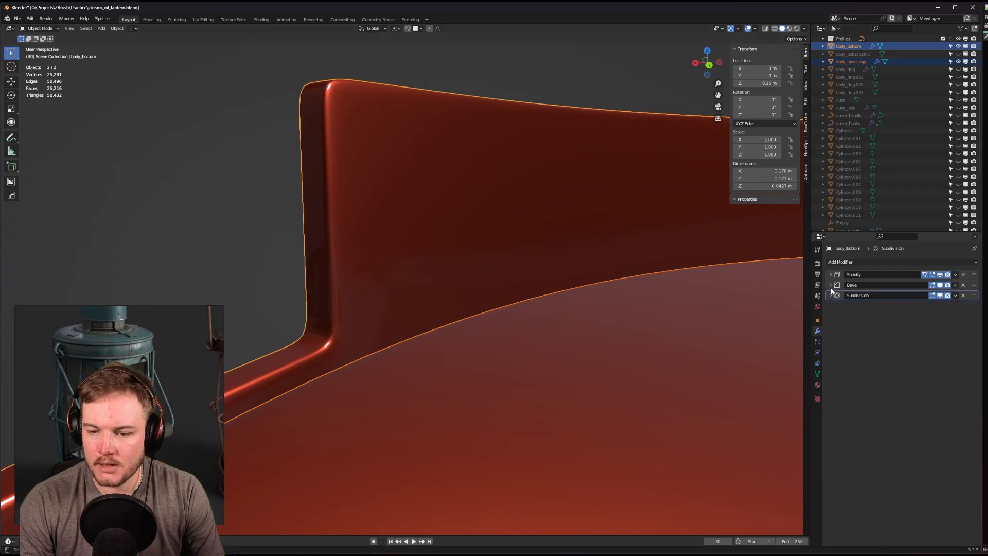
{"action": "middle_click_drag", "start_coordinate": [433, 319], "coordinate": [494, 343]}
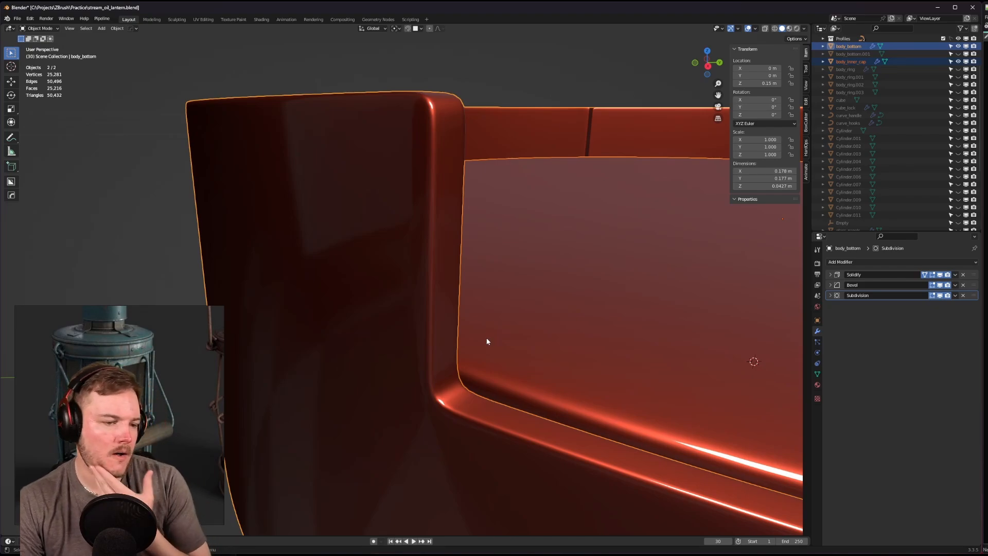
{"action": "middle_click_drag", "start_coordinate": [417, 357], "coordinate": [448, 320]}
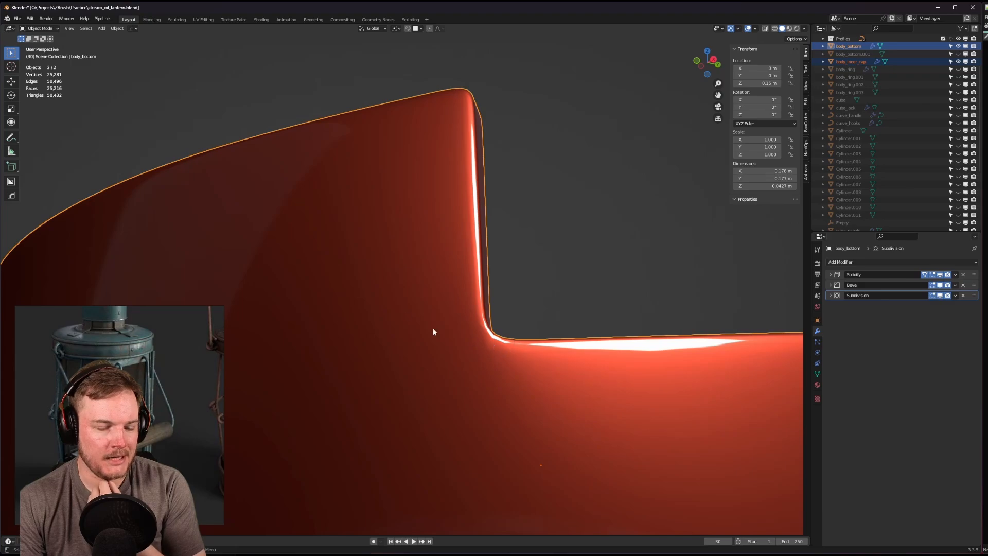
{"action": "middle_click_drag", "start_coordinate": [503, 354], "coordinate": [411, 335]}
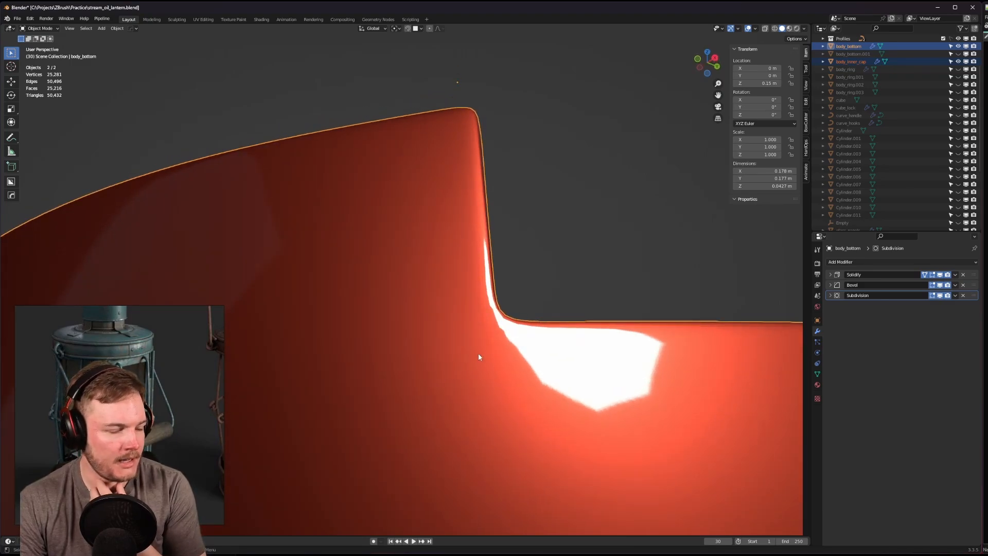
{"action": "middle_click_drag", "start_coordinate": [480, 348], "coordinate": [502, 337]}
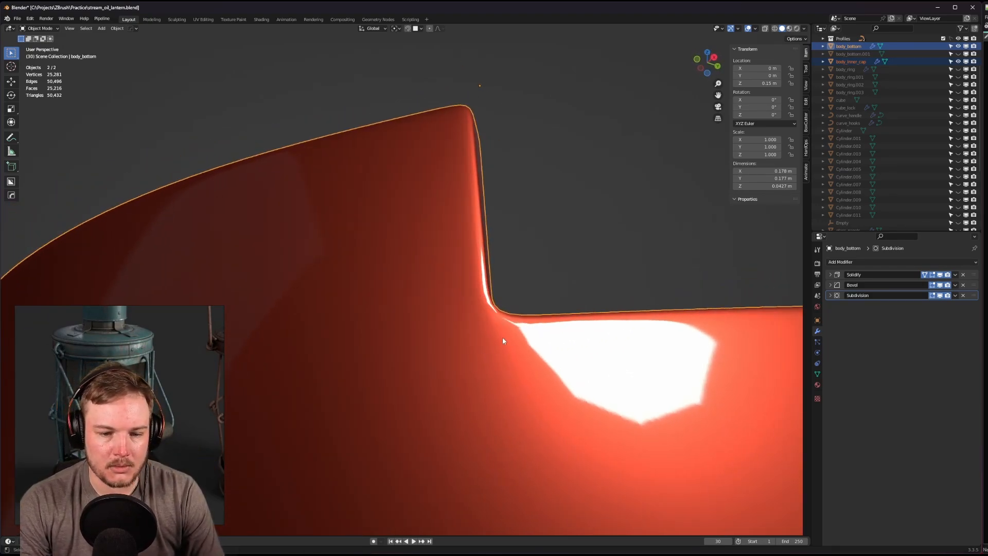
Expand the Bevel settings again, reveal all hidden lantern parts and clear the selection.
{"action": "left_click", "coordinate": [830, 285]}
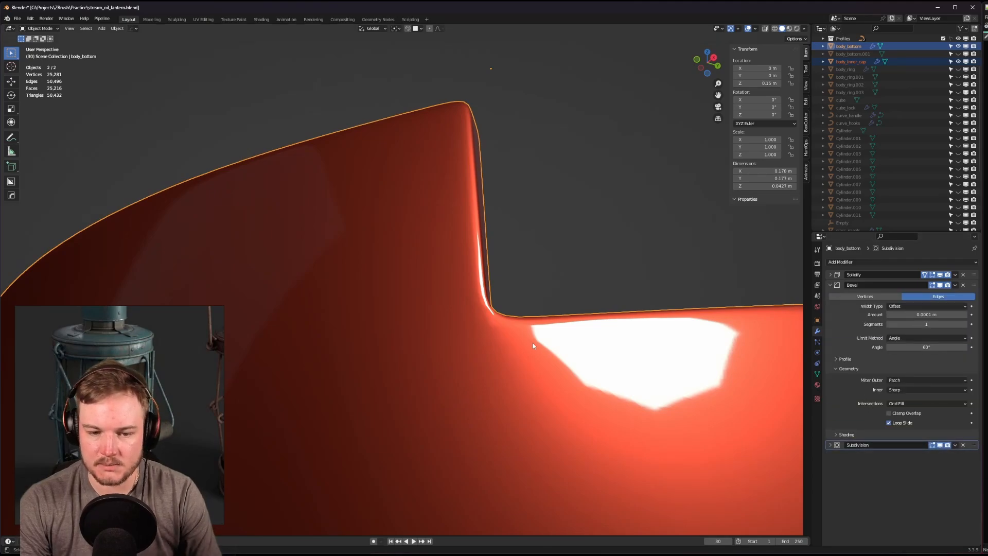
{"action": "middle_click_drag", "start_coordinate": [532, 342], "coordinate": [525, 393]}
{"action": "scroll", "coordinate": [516, 373], "scroll_direction": "down", "scroll_amount": 10}
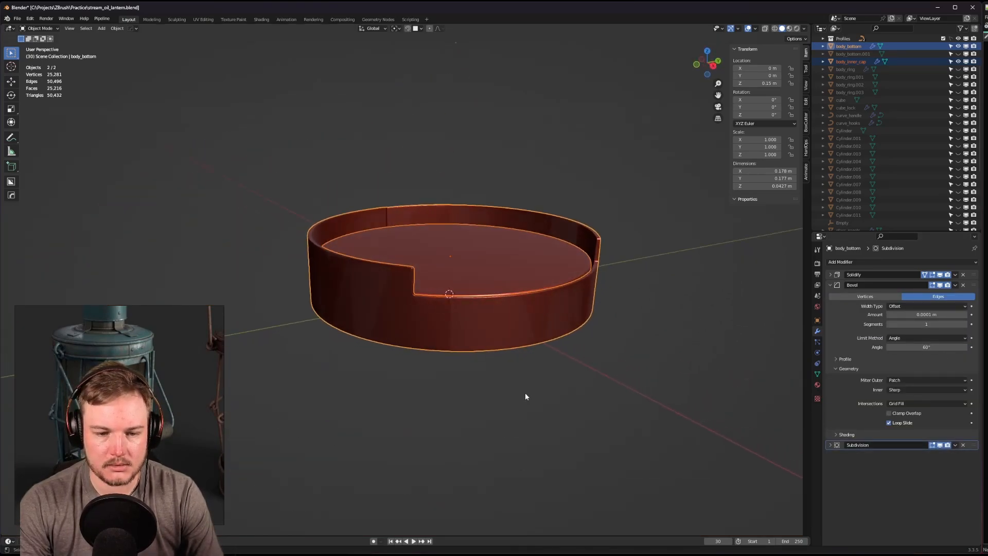
{"action": "left_click", "coordinate": [525, 393]}
{"action": "key", "text": "alt+h"}
{"action": "scroll", "coordinate": [475, 411], "scroll_direction": "up", "scroll_amount": 6}
{"action": "scroll", "coordinate": [401, 444], "scroll_direction": "down", "scroll_amount": 5}
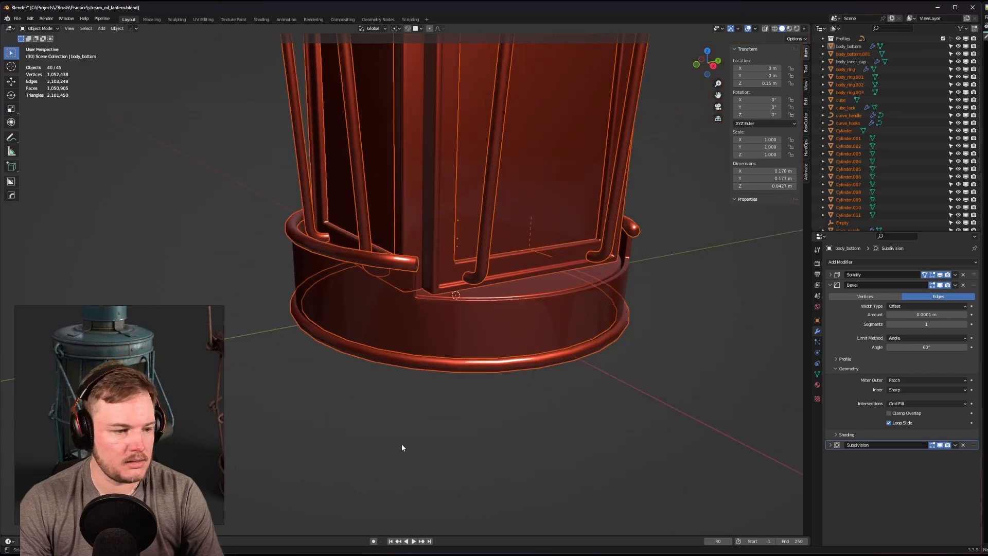
{"action": "left_click", "coordinate": [402, 418]}
{"action": "middle_click_drag", "start_coordinate": [403, 418], "coordinate": [354, 408]}
Increase body_bottom's Bevel amount to 0.0005 m and compare the cutout edge with the surrounding rings.
{"action": "scroll", "coordinate": [354, 408], "scroll_direction": "up", "scroll_amount": 6}
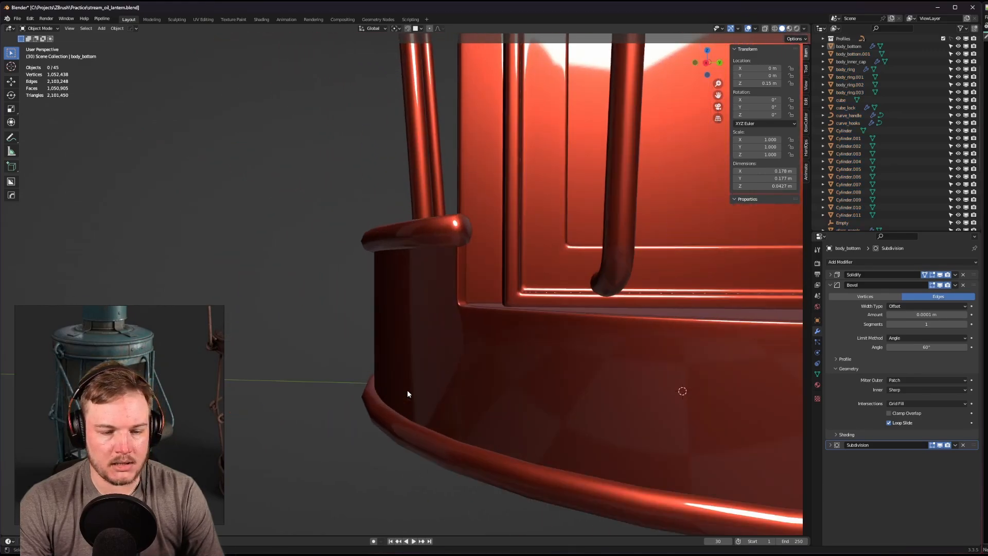
{"action": "mouse_move", "coordinate": [408, 393]}
{"action": "middle_mouse_down"}
{"action": "mouse_move", "coordinate": [459, 391]}
{"action": "mouse_move", "coordinate": [415, 398]}
{"action": "middle_mouse_up"}
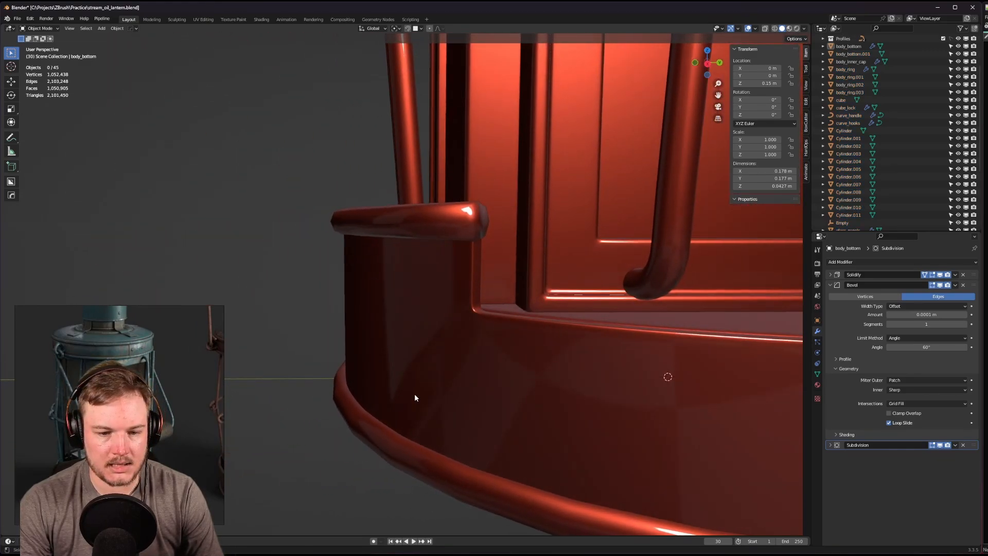
{"action": "scroll", "coordinate": [708, 392], "scroll_direction": "up", "scroll_amount": 2}
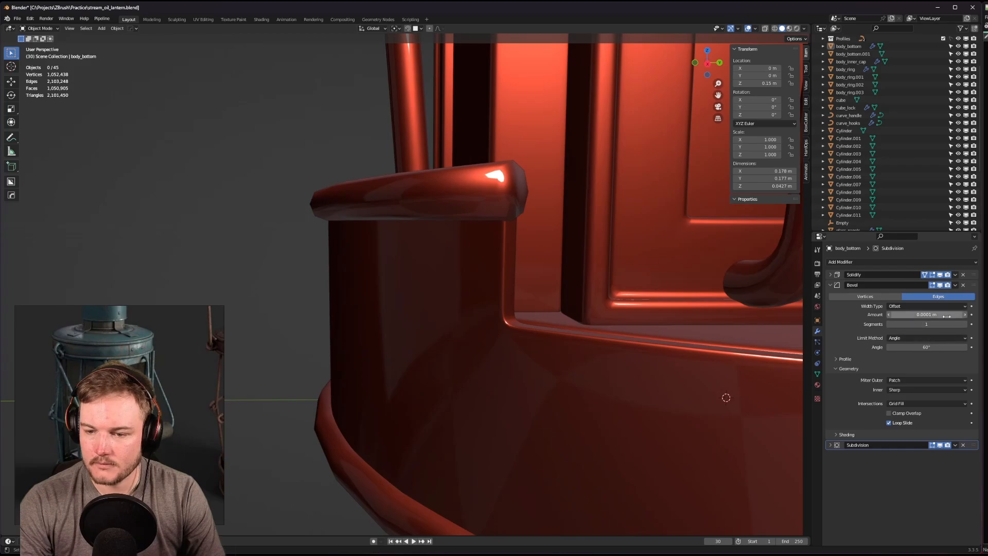
{"action": "left_click", "coordinate": [902, 316]}
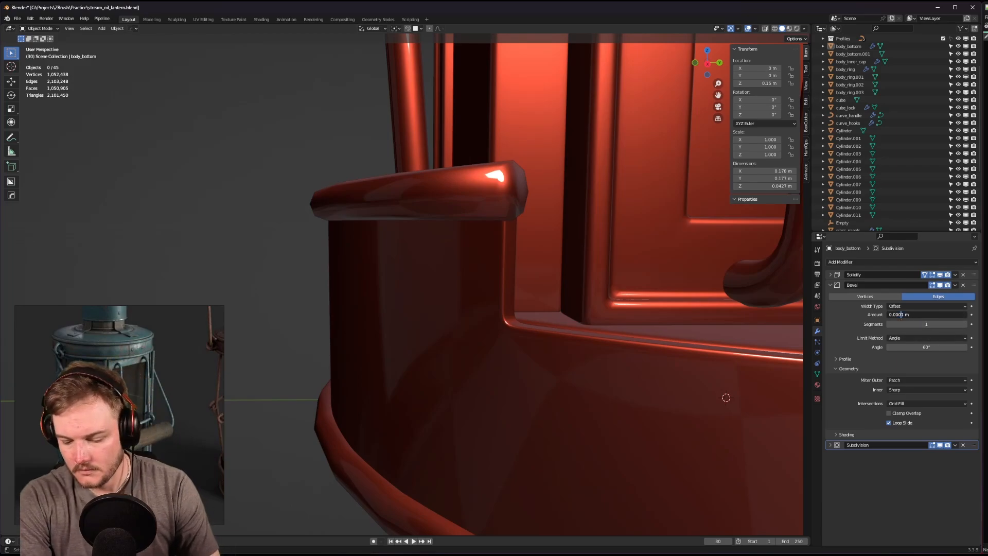
{"action": "key", "text": "BackSpace"}
{"action": "type", "text": "5"}
{"action": "key", "text": "Return"}
{"action": "middle_click_drag", "start_coordinate": [554, 344], "coordinate": [603, 341]}
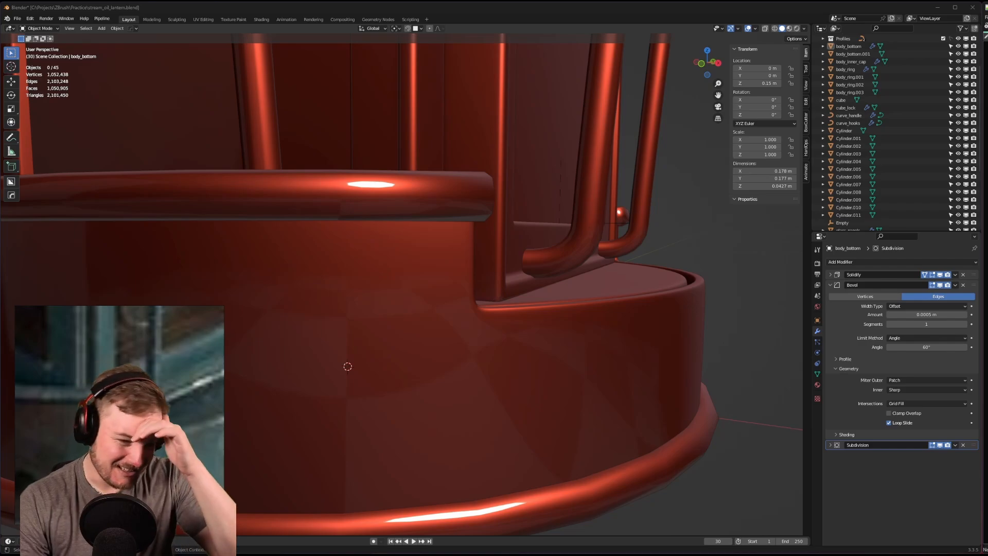
{"action": "middle_click_drag", "start_coordinate": [479, 402], "coordinate": [500, 382]}
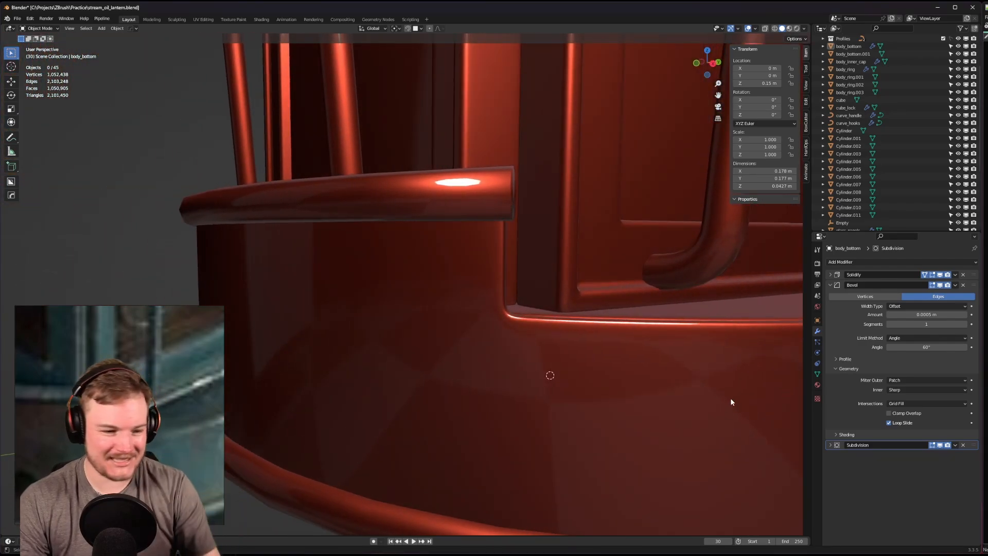
Set body_bottom's Bevel amount to 0.00025 m.
{"action": "left_click", "coordinate": [952, 315]}
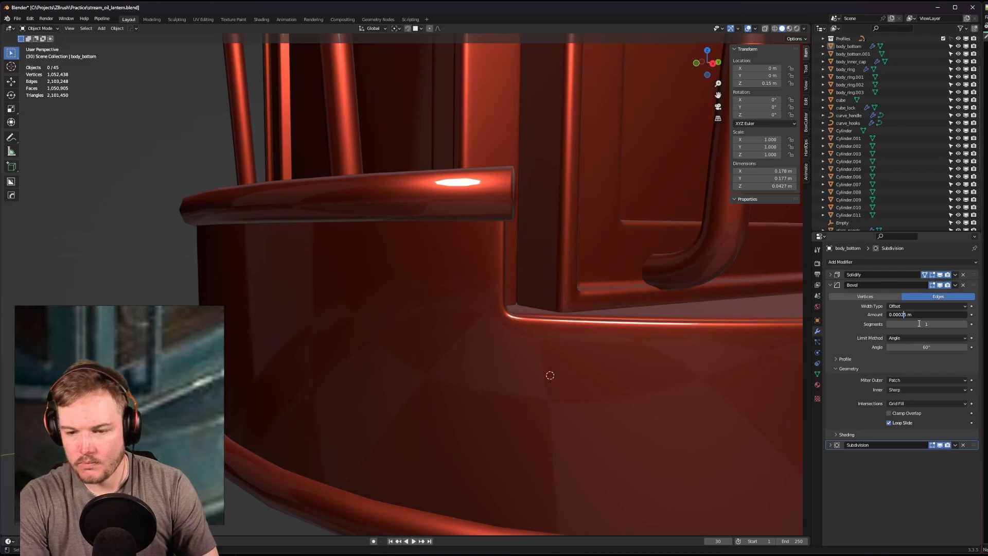
{"action": "type", "text": "2"}
{"action": "key", "text": "Return"}
Examine the bevelled cutout corner and the wall's shading on the lantern base from several low angles.
{"action": "scroll", "coordinate": [555, 287], "scroll_direction": "down", "scroll_amount": 8}
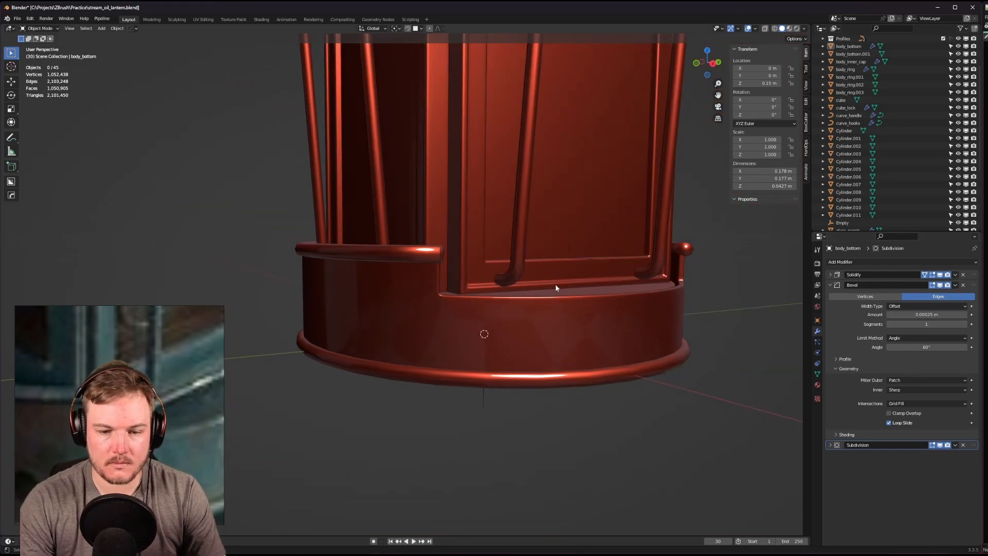
{"action": "middle_click_drag", "start_coordinate": [572, 311], "coordinate": [579, 289]}
{"action": "scroll", "coordinate": [518, 312], "scroll_direction": "up", "scroll_amount": 6}
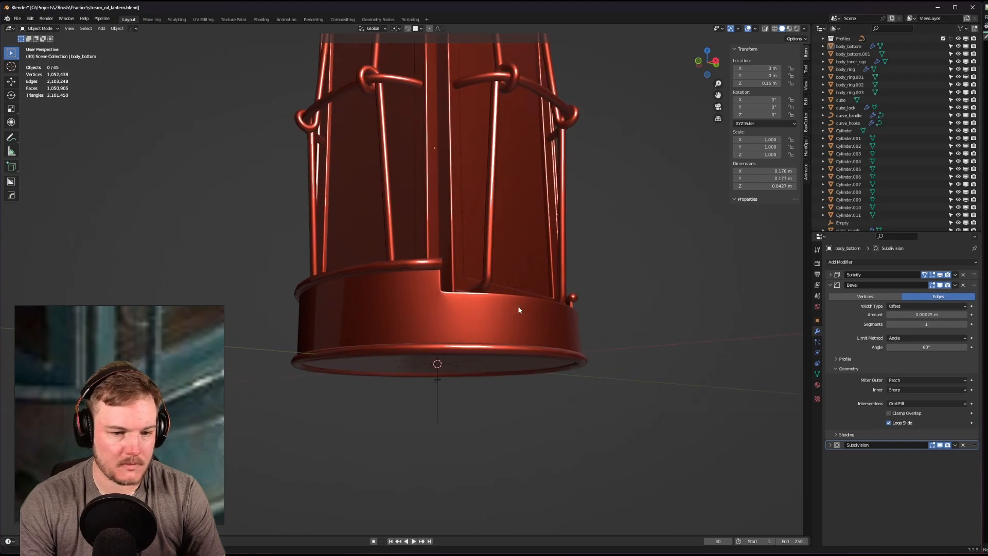
{"action": "middle_click_drag", "start_coordinate": [524, 314], "coordinate": [508, 316]}
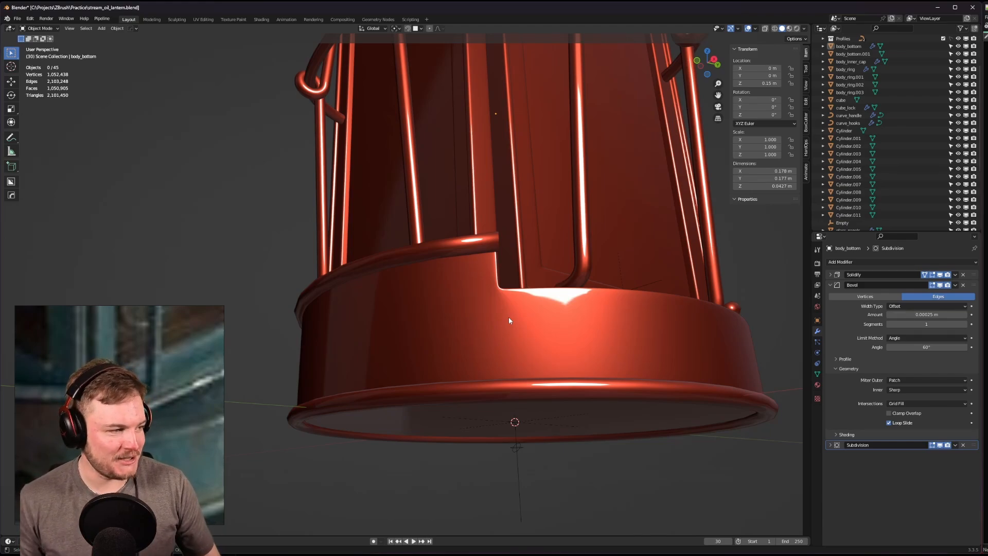
{"action": "middle_click_drag", "start_coordinate": [525, 312], "coordinate": [580, 311]}
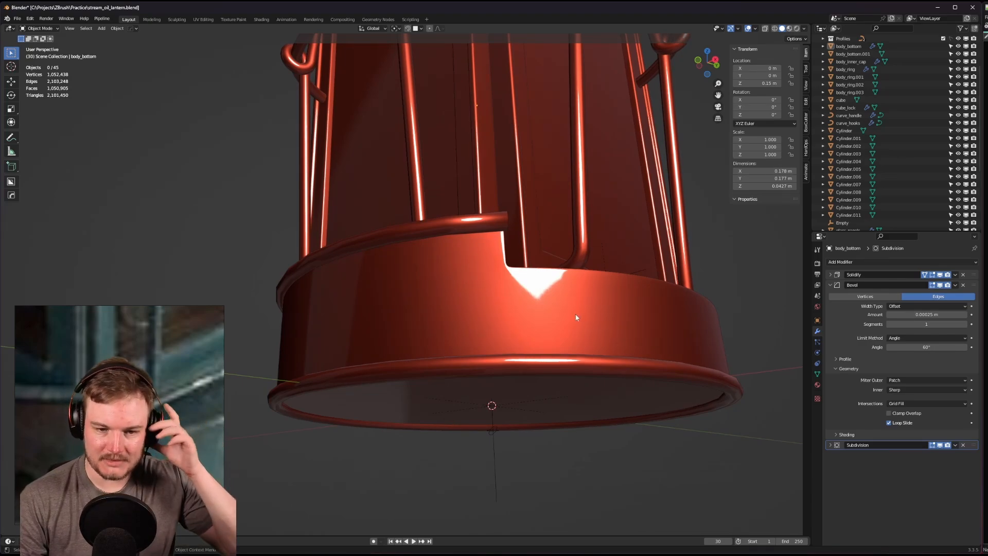
{"action": "middle_click_drag", "start_coordinate": [579, 317], "coordinate": [558, 319]}
{"action": "scroll", "coordinate": [573, 302], "scroll_direction": "up", "scroll_amount": 2}
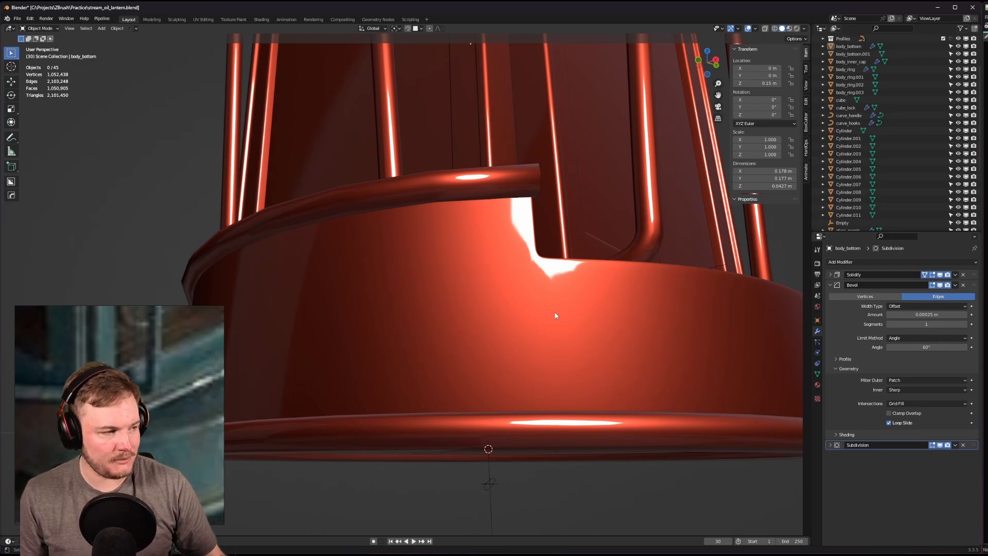
{"action": "mouse_move", "coordinate": [545, 311]}
{"action": "middle_mouse_down"}
{"action": "mouse_move", "coordinate": [536, 301]}
{"action": "mouse_move", "coordinate": [554, 299]}
{"action": "mouse_move", "coordinate": [514, 306]}
{"action": "middle_mouse_up"}
{"action": "scroll", "coordinate": [532, 307], "scroll_direction": "up", "scroll_amount": 6}
Change the viewport's MatCap from the red material to a grey one.
{"action": "left_click", "coordinate": [805, 30]}
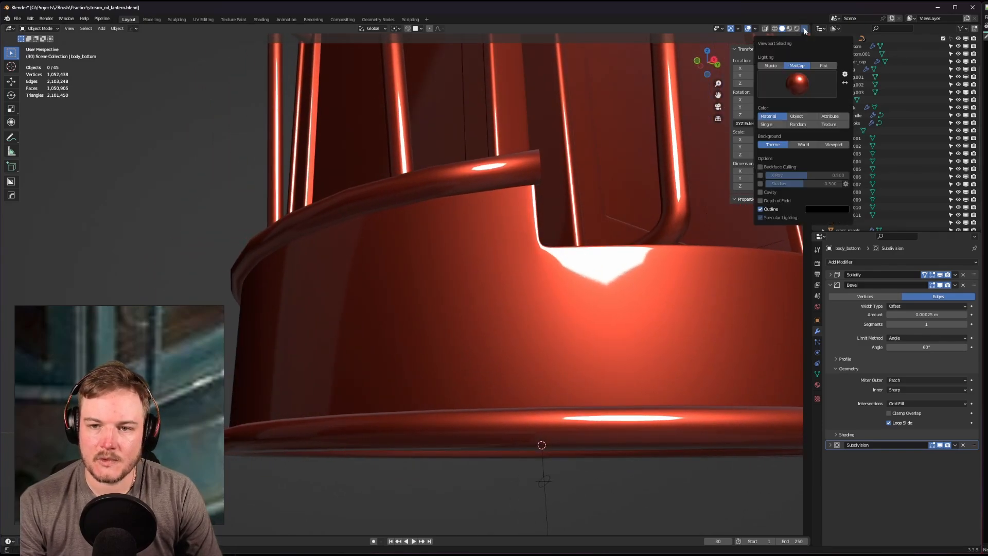
{"action": "left_click", "coordinate": [804, 78]}
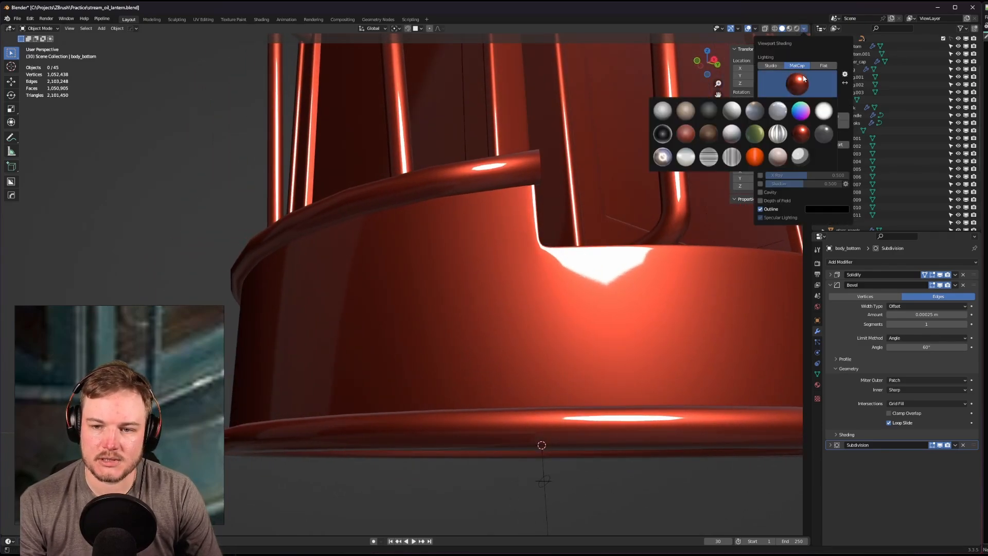
{"action": "left_click", "coordinate": [765, 116]}
{"action": "scroll", "coordinate": [569, 250], "scroll_direction": "down", "scroll_amount": 4}
{"action": "middle_click_drag", "start_coordinate": [569, 250], "coordinate": [511, 273]}
Isolate body_inner_cap by hiding the other lantern parts and start editing its edges.
{"action": "left_click", "coordinate": [447, 312]}
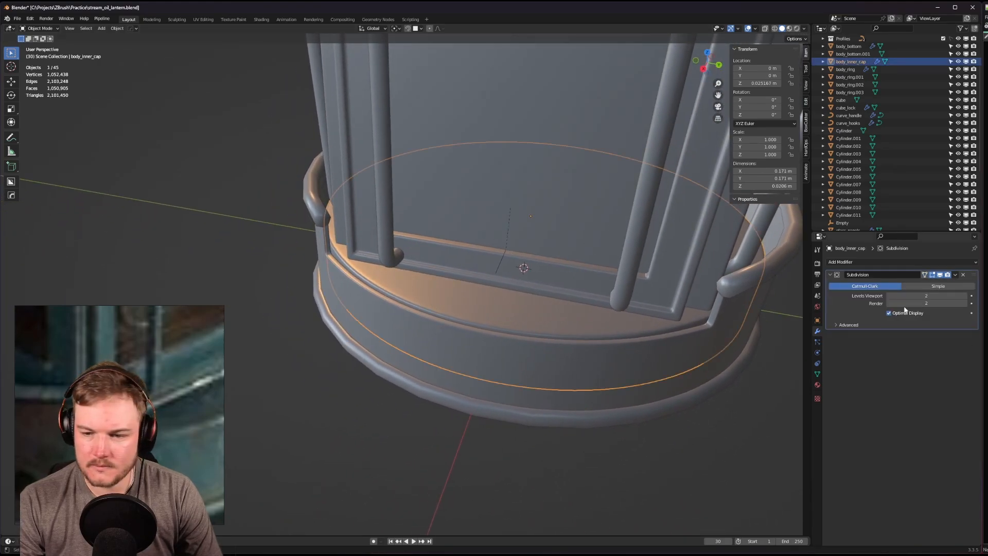
{"action": "middle_click_drag", "start_coordinate": [391, 289], "coordinate": [402, 285], "text": "shift"}
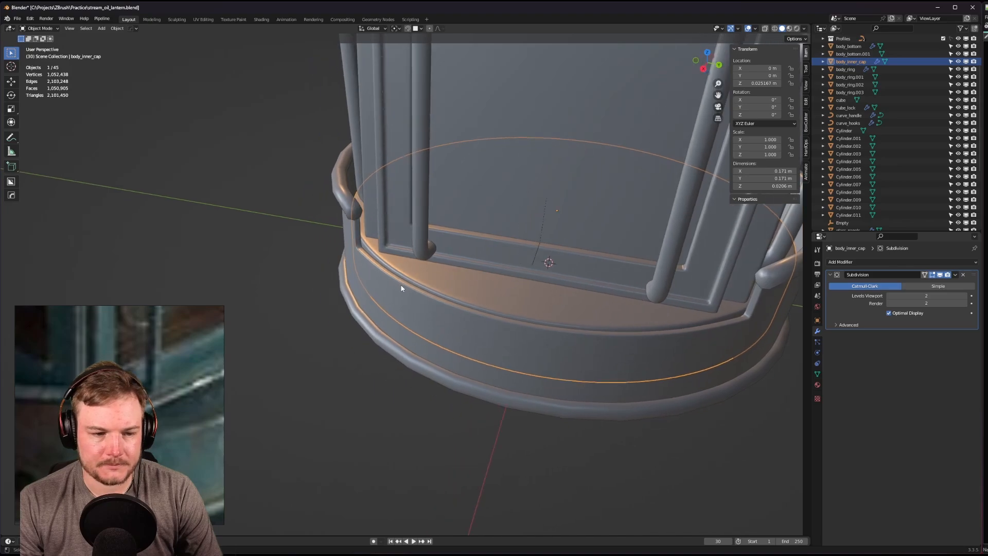
{"action": "scroll", "coordinate": [409, 282], "scroll_direction": "up", "scroll_amount": 3}
{"action": "key", "text": "shift+h"}
{"action": "scroll", "coordinate": [433, 284], "scroll_direction": "up", "scroll_amount": 5}
{"action": "key", "text": "Tab"}
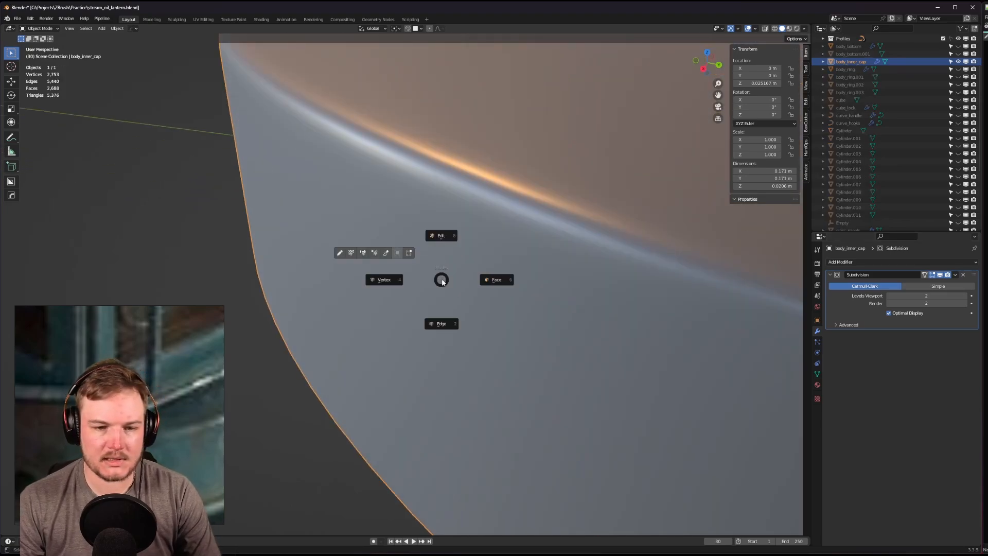
{"action": "left_click", "coordinate": [442, 322]}
{"action": "scroll", "coordinate": [457, 285], "scroll_direction": "down", "scroll_amount": 4}
{"action": "scroll", "coordinate": [439, 278], "scroll_direction": "down", "scroll_amount": 1}
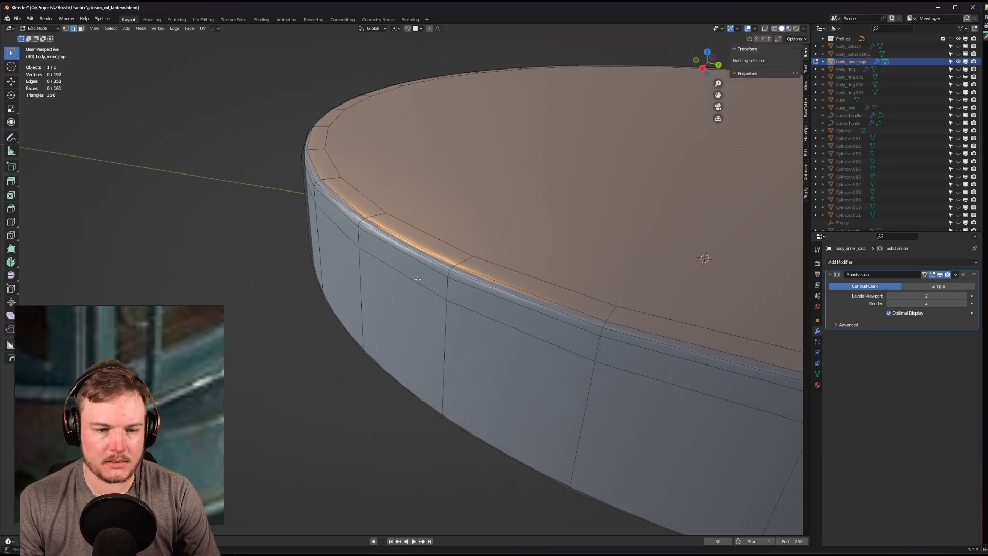
{"action": "left_click", "coordinate": [433, 282], "text": "alt"}
{"action": "key", "text": "g"}
{"action": "key", "text": "z"}
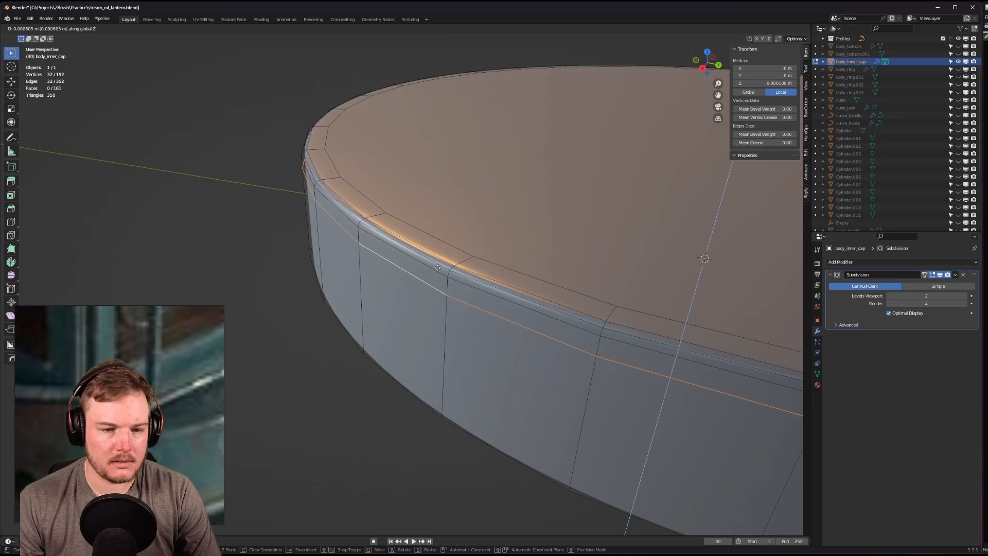
{"action": "right_click", "coordinate": [458, 239]}
Turn off the Edit Mode display of body_inner_cap's Subdivision modifier to expose the base mesh.
{"action": "scroll", "coordinate": [437, 246], "scroll_direction": "up", "scroll_amount": 2}
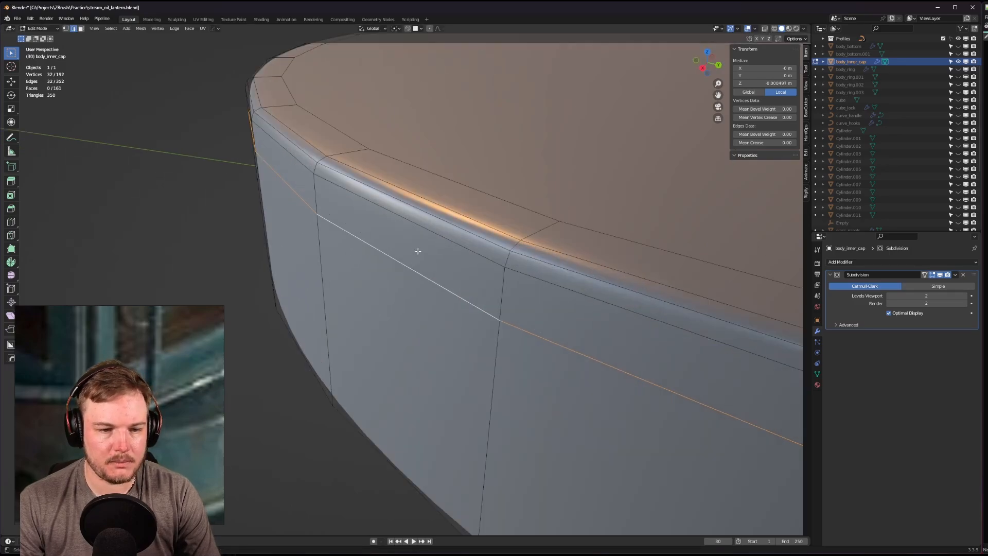
{"action": "key", "text": "Tab"}
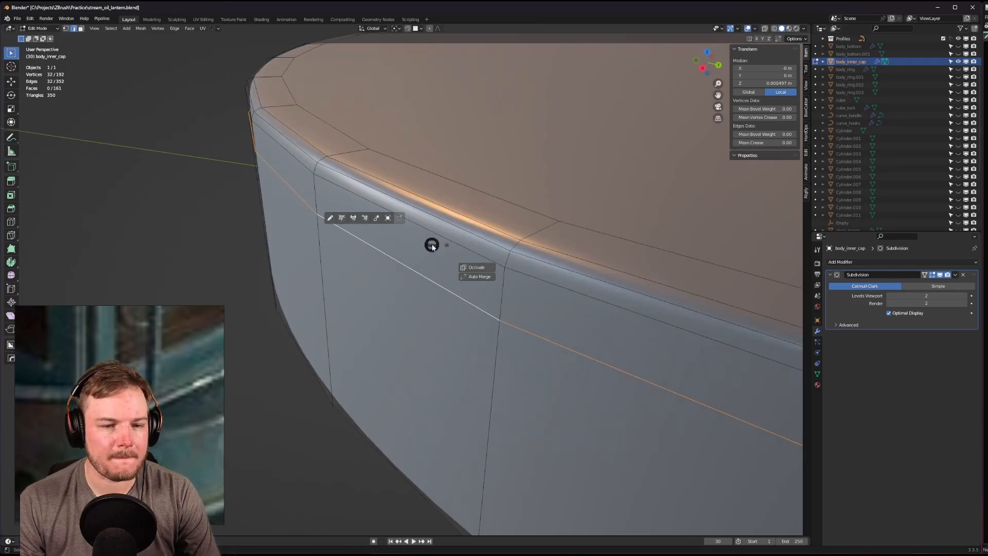
{"action": "right_click", "coordinate": [432, 244]}
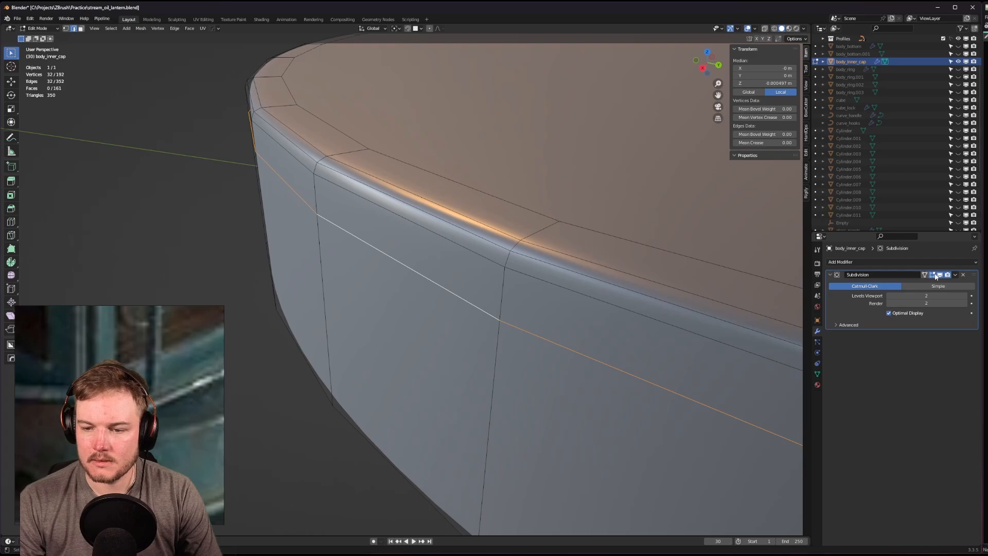
{"action": "middle_click_drag", "start_coordinate": [448, 247], "coordinate": [457, 253]}
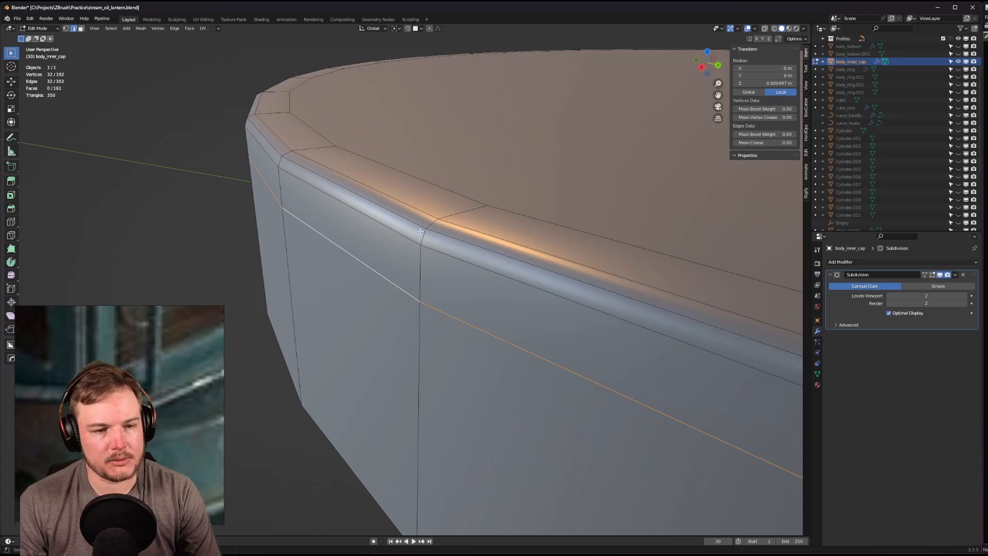
Dissolve the two extra edge loops along the inner cap's top rim, leaving a single corner loop.
{"action": "left_click", "coordinate": [405, 221]}
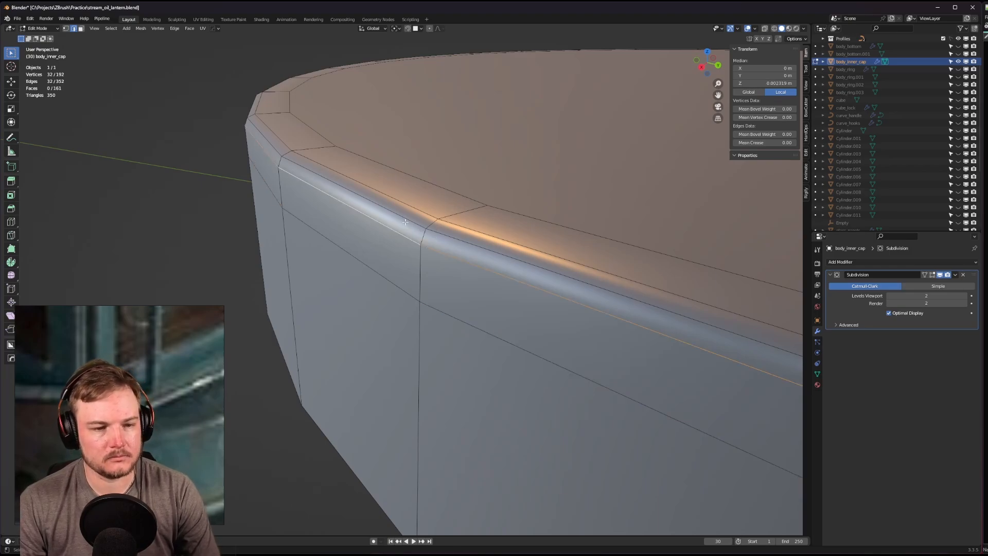
{"action": "left_click", "coordinate": [404, 219], "text": "alt"}
{"action": "key", "text": "ctrl+x"}
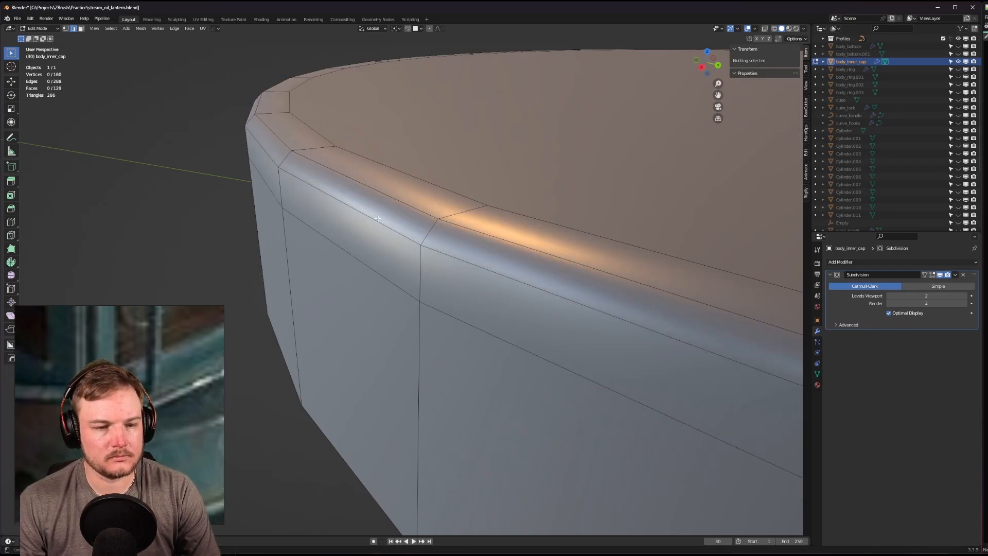
{"action": "left_click", "coordinate": [403, 231], "text": "alt"}
{"action": "key", "text": "ctrl+x"}
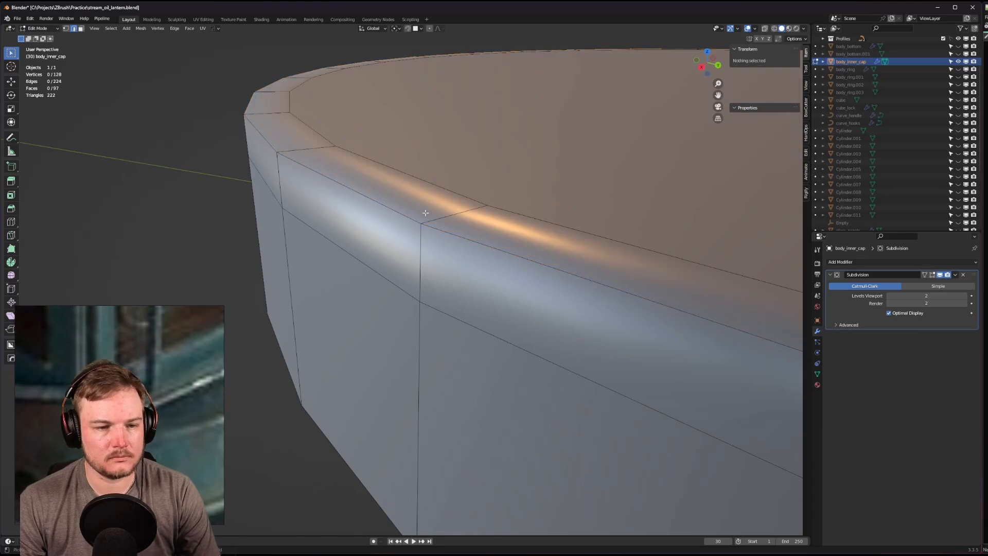
Bevel the inner cap's top rim loop with two segments and a profile of 1.000, and return to Object Mode.
{"action": "left_click", "coordinate": [426, 216], "text": "alt"}
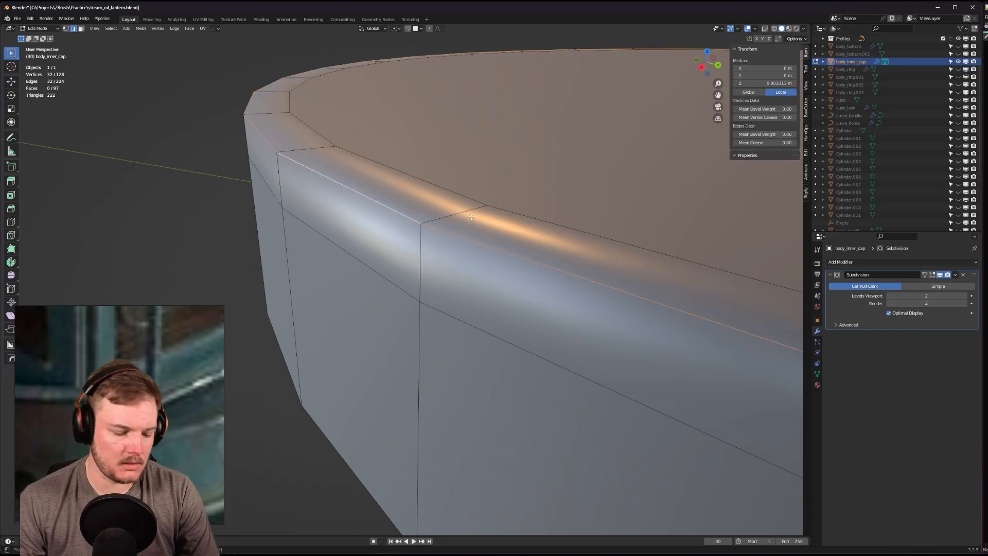
{"action": "key", "text": "ctrl+b"}
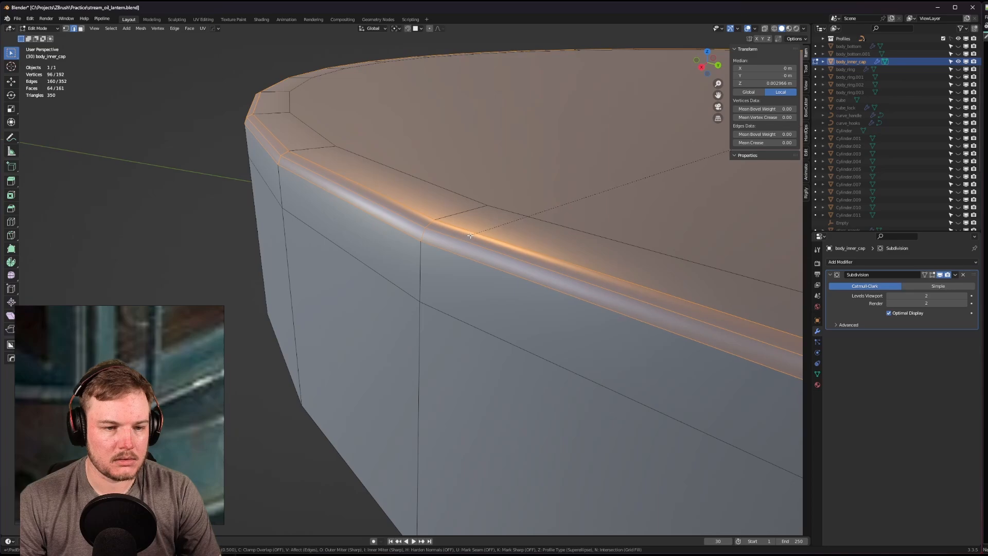
{"action": "left_click", "coordinate": [470, 235]}
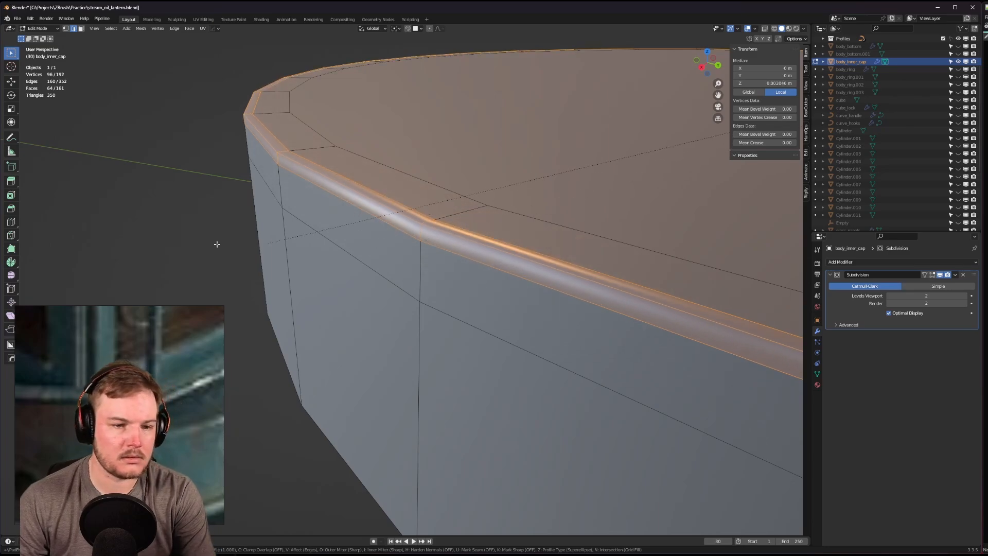
{"action": "key", "text": "Tab"}
{"action": "scroll", "coordinate": [701, 269], "scroll_direction": "down", "scroll_amount": 6}
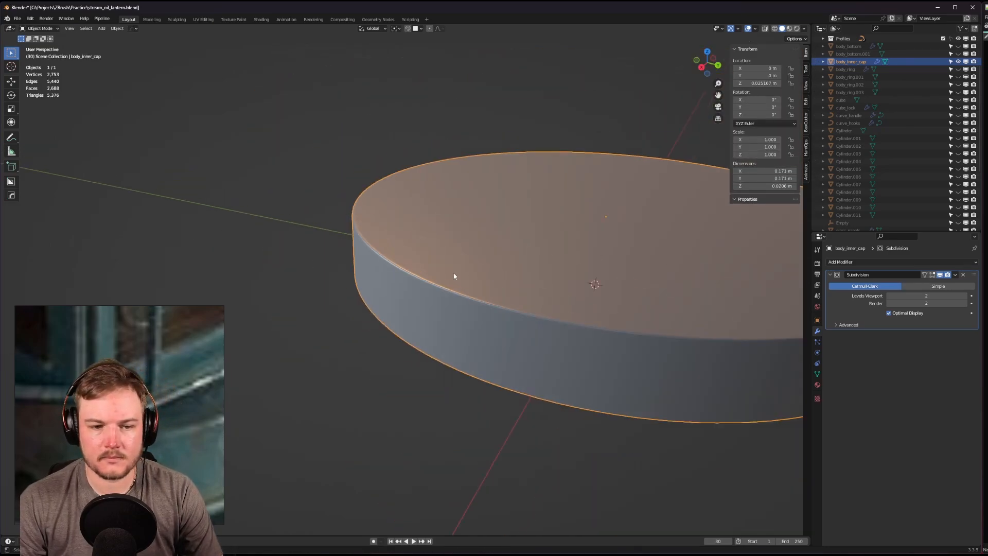
Unhide all lantern parts and examine the inner cap's rim against the base's cutout wall.
{"action": "middle_click_drag", "start_coordinate": [454, 276], "coordinate": [553, 312]}
{"action": "left_click", "coordinate": [459, 361]}
{"action": "key", "text": "alt+h"}
{"action": "left_click", "coordinate": [512, 357]}
{"action": "scroll", "coordinate": [453, 356], "scroll_direction": "up", "scroll_amount": 5}
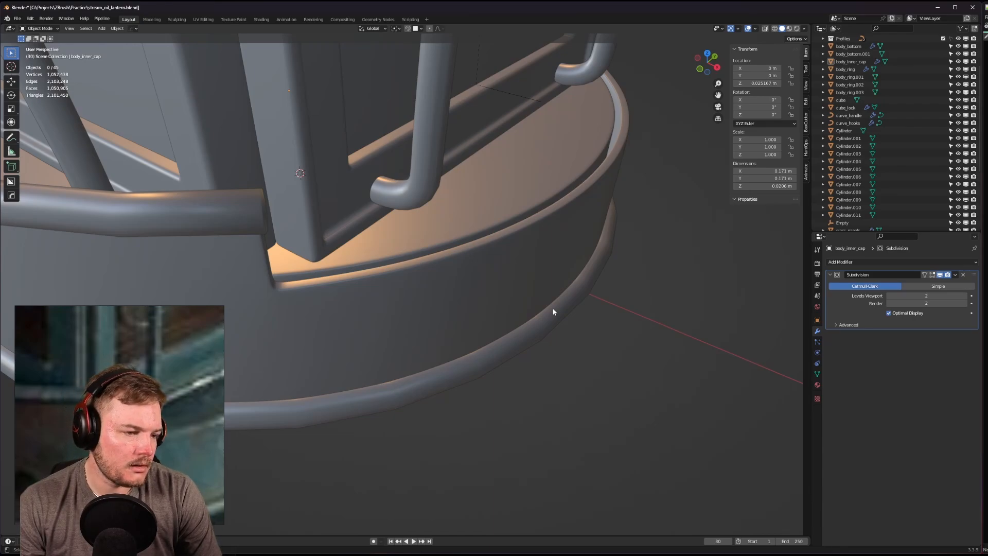
{"action": "scroll", "coordinate": [547, 272], "scroll_direction": "up", "scroll_amount": 1}
Isolate body_inner_cap to check its rim shading, and bring the other lantern parts back for comparison.
{"action": "left_click", "coordinate": [503, 206]}
{"action": "left_click", "coordinate": [502, 206]}
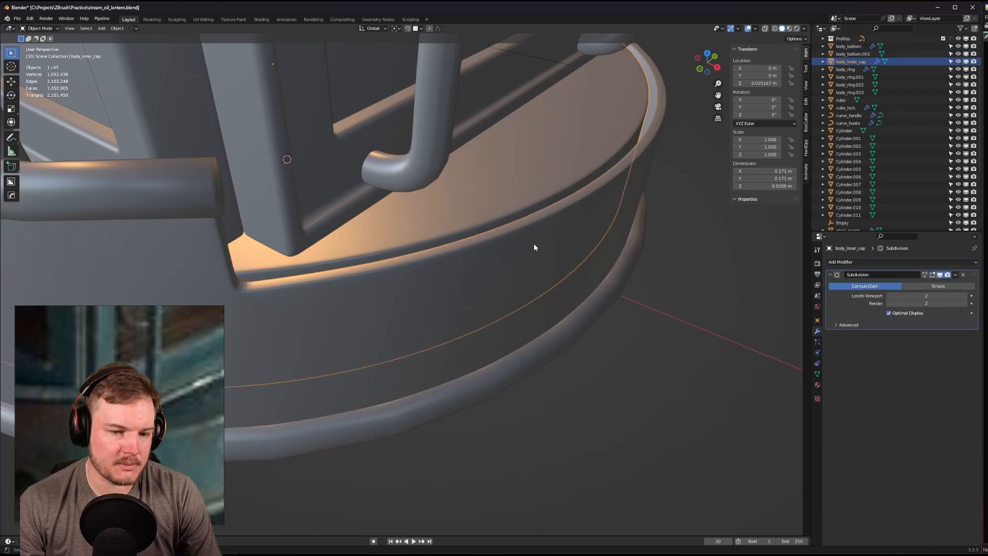
{"action": "key", "text": "shift+h"}
{"action": "scroll", "coordinate": [530, 324], "scroll_direction": "up", "scroll_amount": 1}
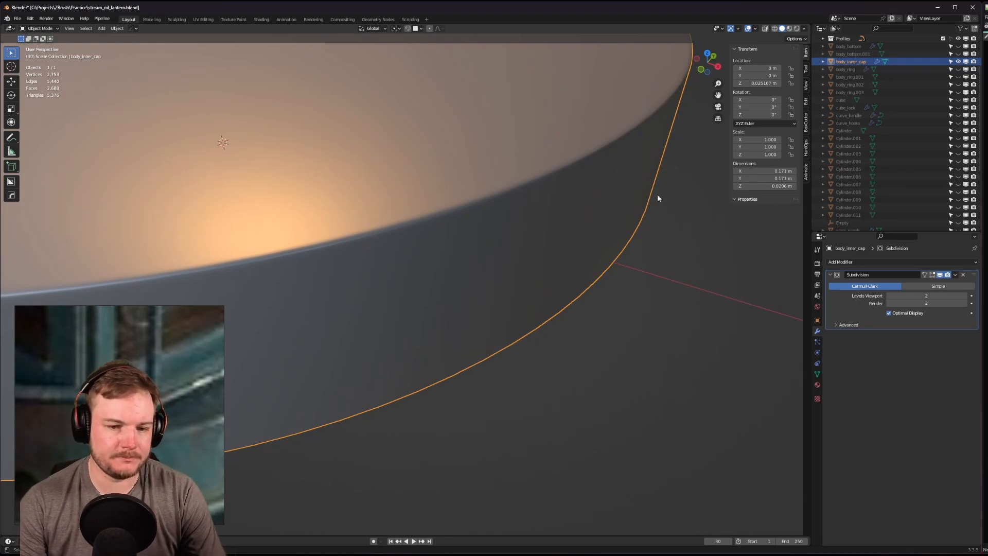
{"action": "key", "text": "slash"}
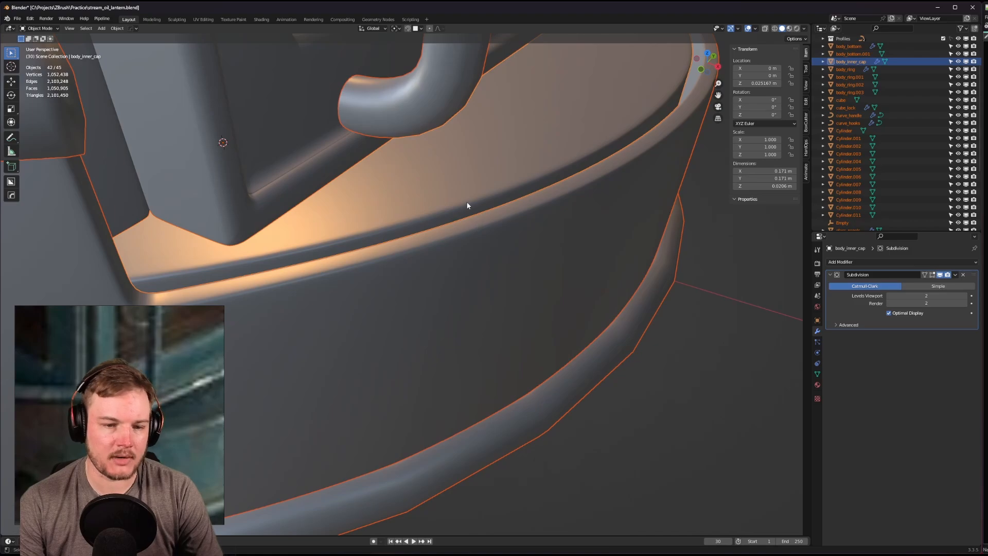
{"action": "key", "text": "shift+h"}
{"action": "left_click", "coordinate": [486, 206]}
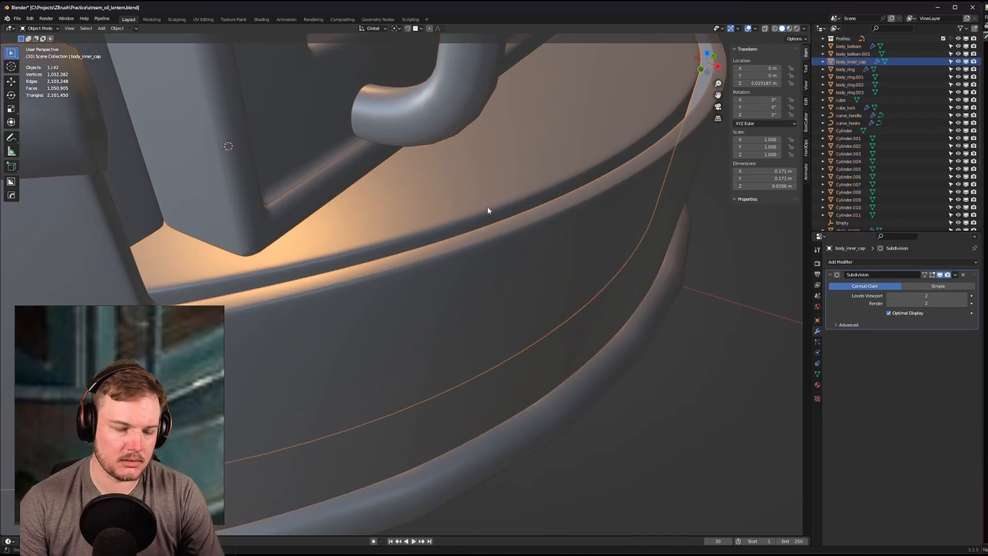
Isolate body_inner_cap again and dissolve the two outer loops of its rim bevel in Edit Mode.
{"action": "key", "text": "slash"}
{"action": "key", "text": "ctrl+Tab"}
{"action": "left_click", "coordinate": [496, 243]}
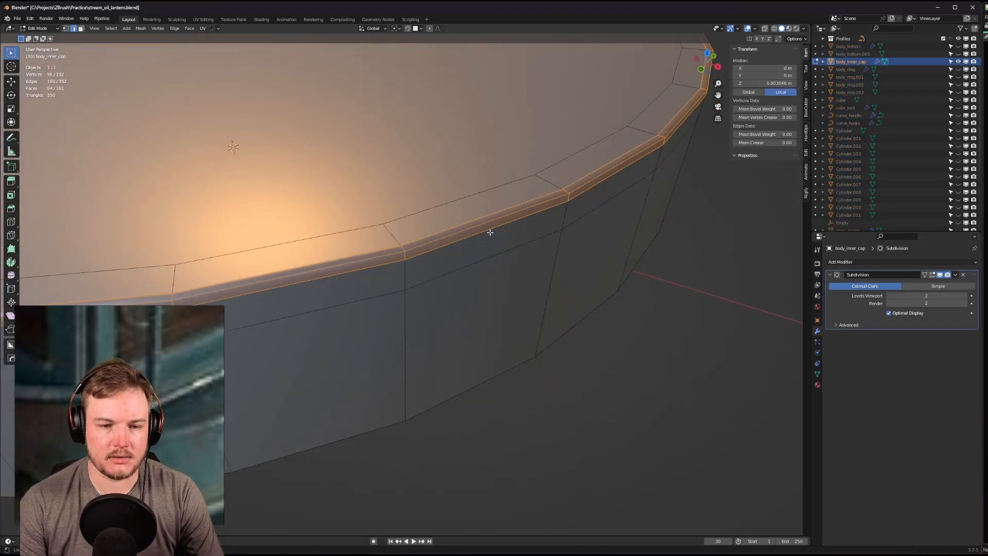
{"action": "left_click", "coordinate": [490, 232], "text": "alt"}
{"action": "left_click", "coordinate": [483, 213], "text": "alt+shift"}
{"action": "key", "text": "ctrl+x"}
Give the inner cap's top rim edge loop a mean bevel weight of 1.
{"action": "left_click", "coordinate": [487, 219], "text": "alt"}
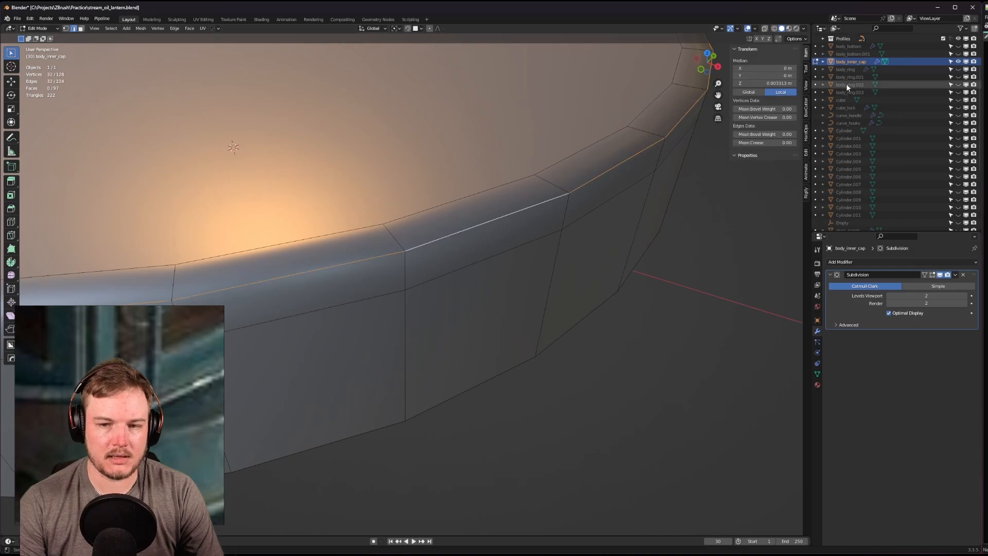
{"action": "left_click", "coordinate": [776, 133]}
{"action": "type", "text": "1"}
{"action": "key", "text": "Return"}
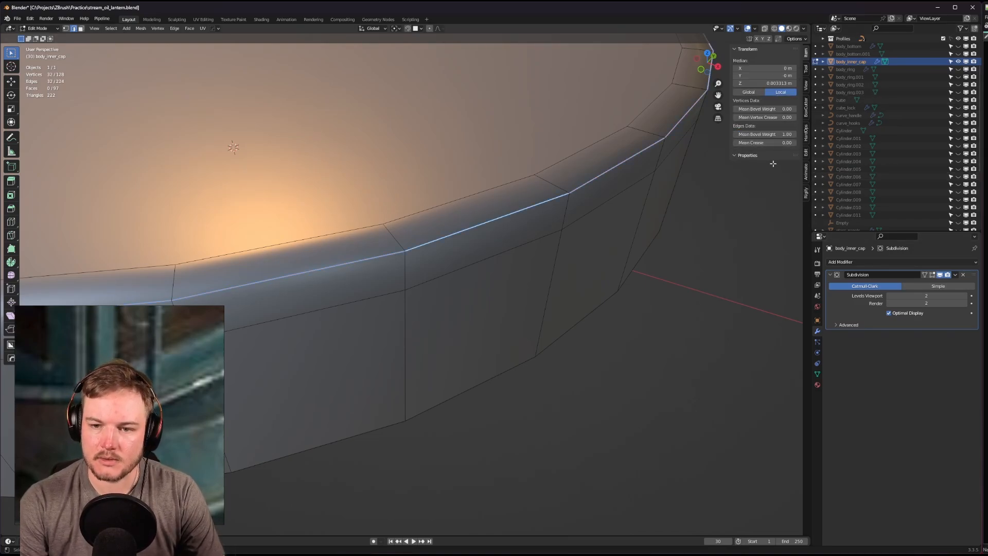
Add a Bevel modifier to body_inner_cap with the Weight limit method and an amount of 0.001 m.
{"action": "left_click", "coordinate": [867, 263]}
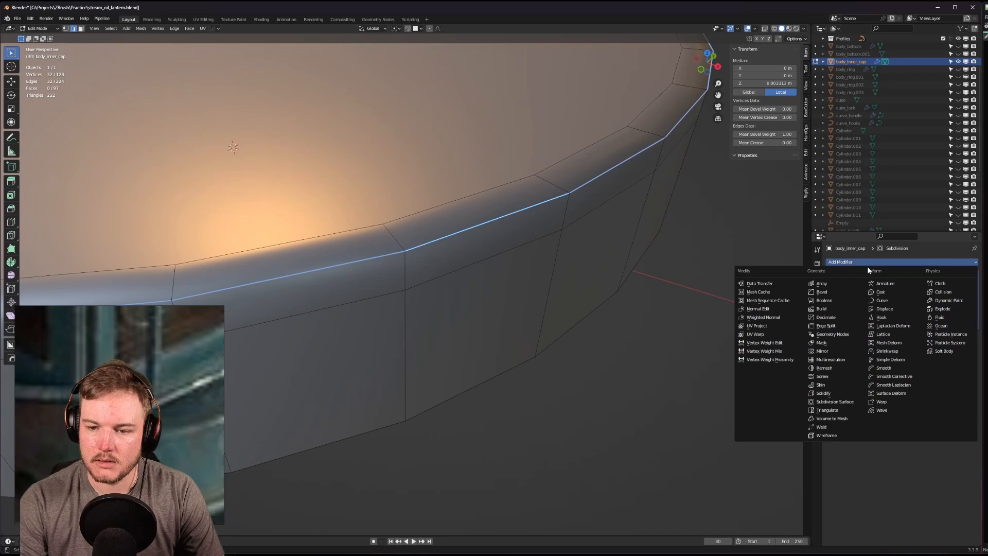
{"action": "left_click", "coordinate": [842, 291]}
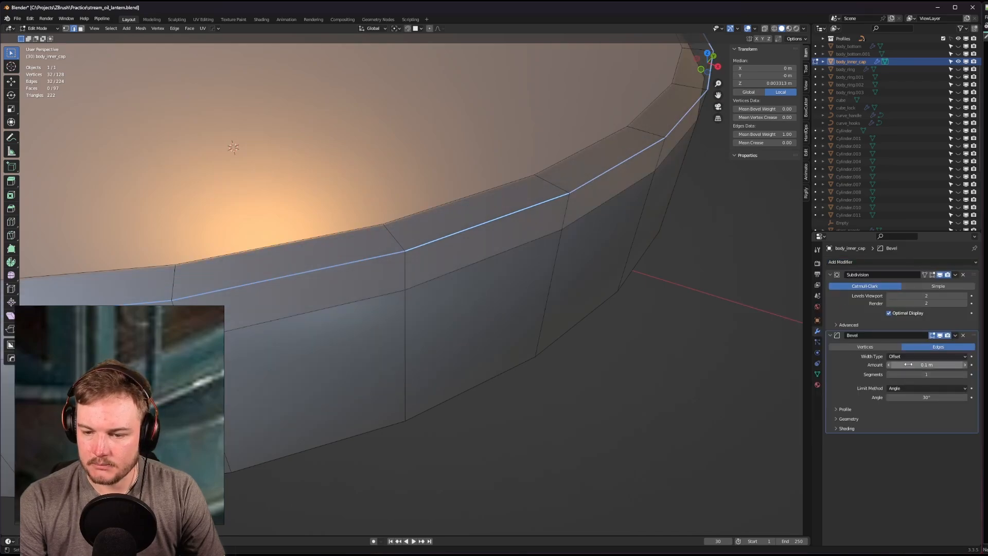
{"action": "left_click", "coordinate": [915, 390]}
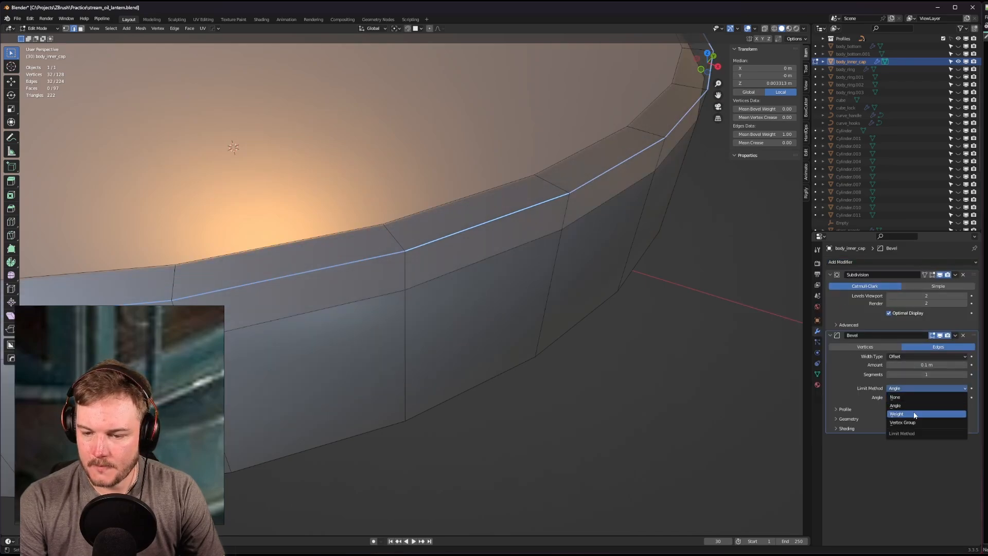
{"action": "left_click", "coordinate": [906, 409]}
{"action": "double_click", "coordinate": [932, 364]}
{"action": "type", "text": "0.001"}
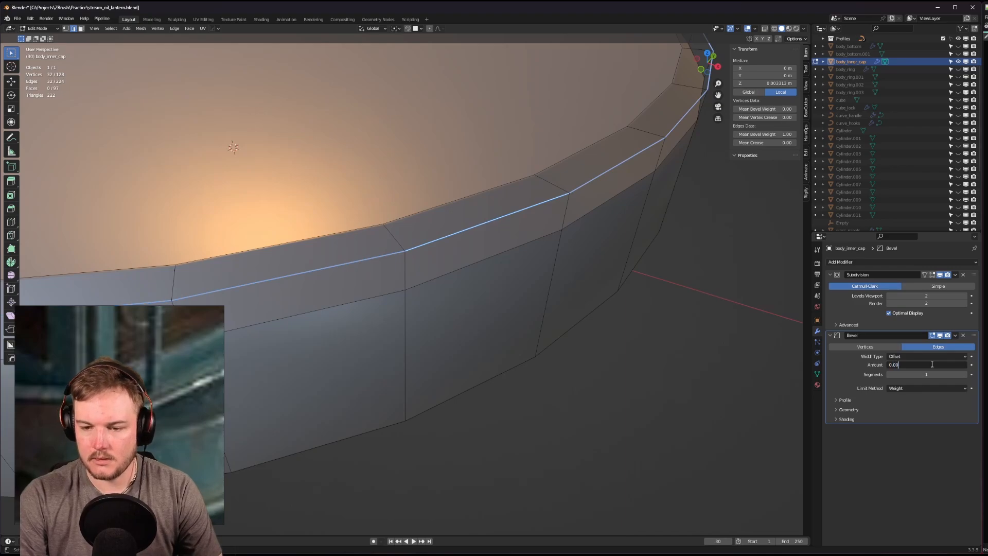
{"action": "key", "text": "Return"}
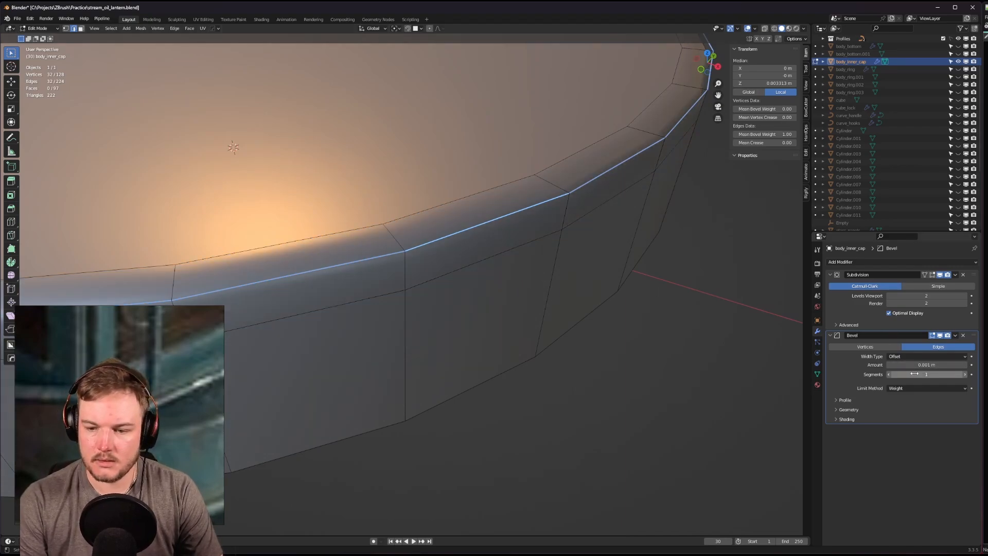
Return body_inner_cap to Object Mode and set its Bevel modifier to 2 segments.
{"action": "middle_click_drag", "start_coordinate": [473, 276], "coordinate": [466, 272]}
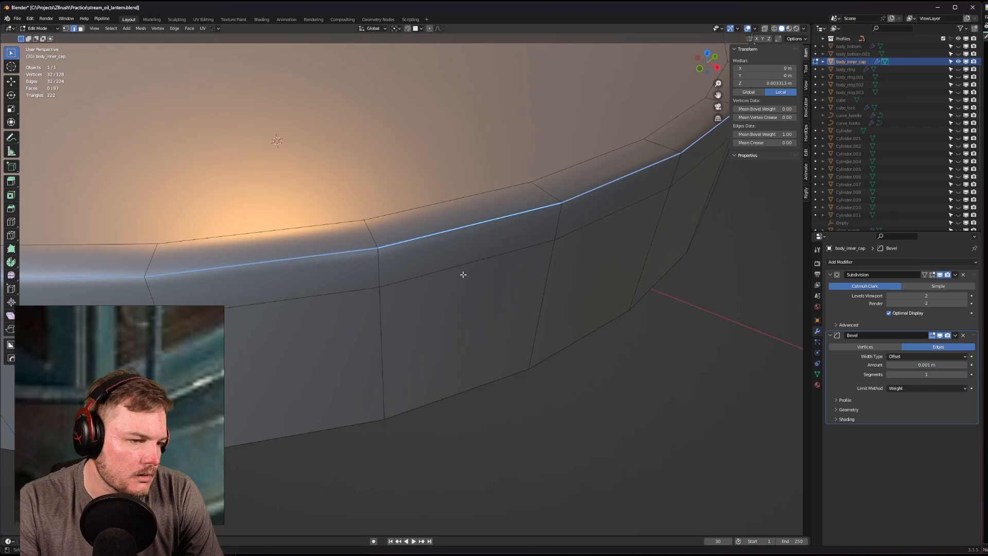
{"action": "middle_click_drag", "start_coordinate": [463, 274], "coordinate": [478, 264]}
{"action": "key", "text": "Tab"}
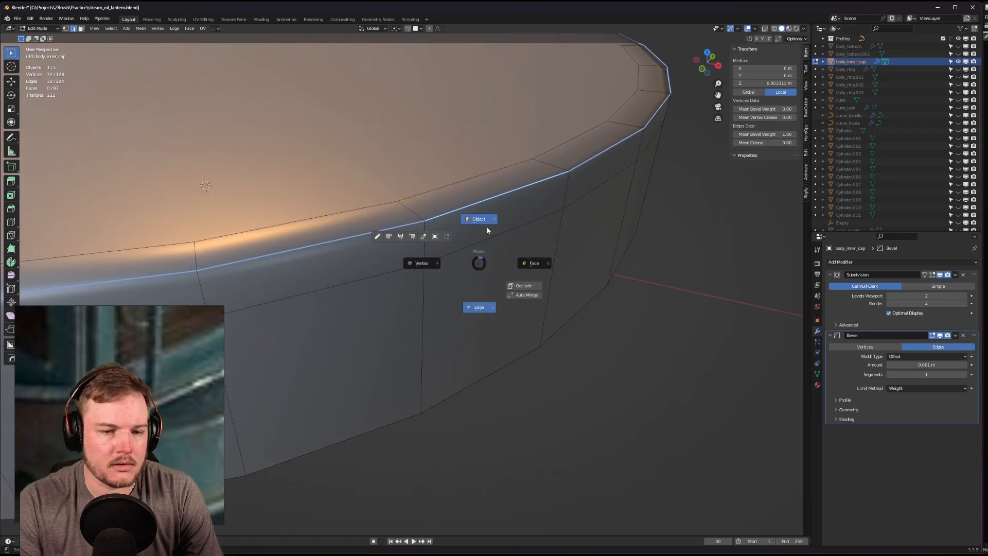
{"action": "left_click", "coordinate": [486, 228]}
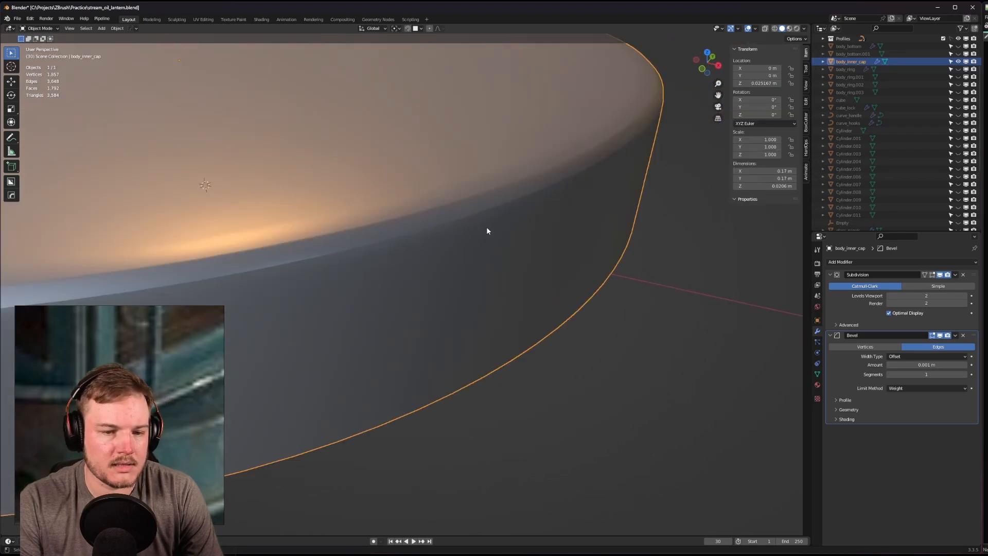
{"action": "left_click", "coordinate": [962, 374]}
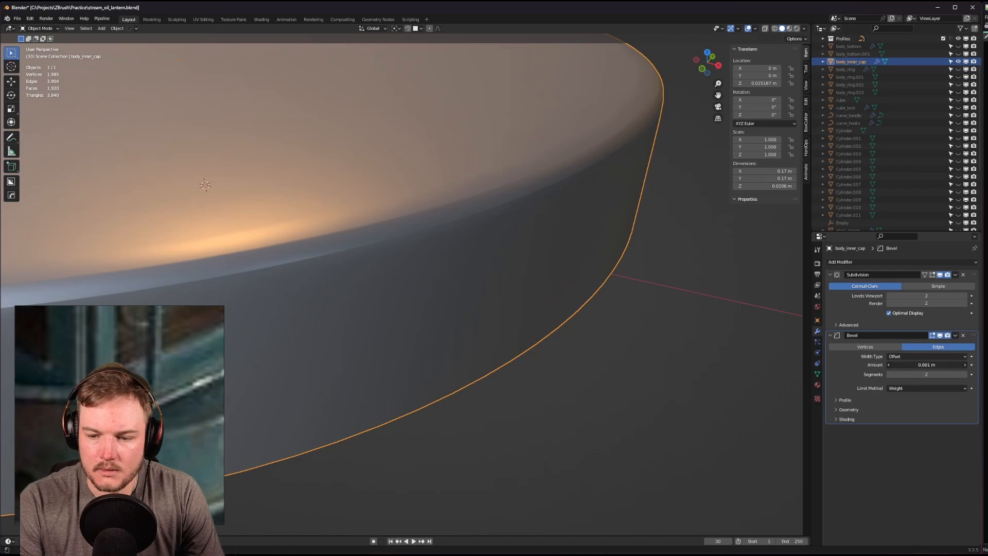
Show the inner cap's wireframe and readjust the Bevel amount to 0.001 m while checking the rim.
{"action": "left_click_drag", "start_coordinate": [926, 364], "coordinate": [906, 364]}
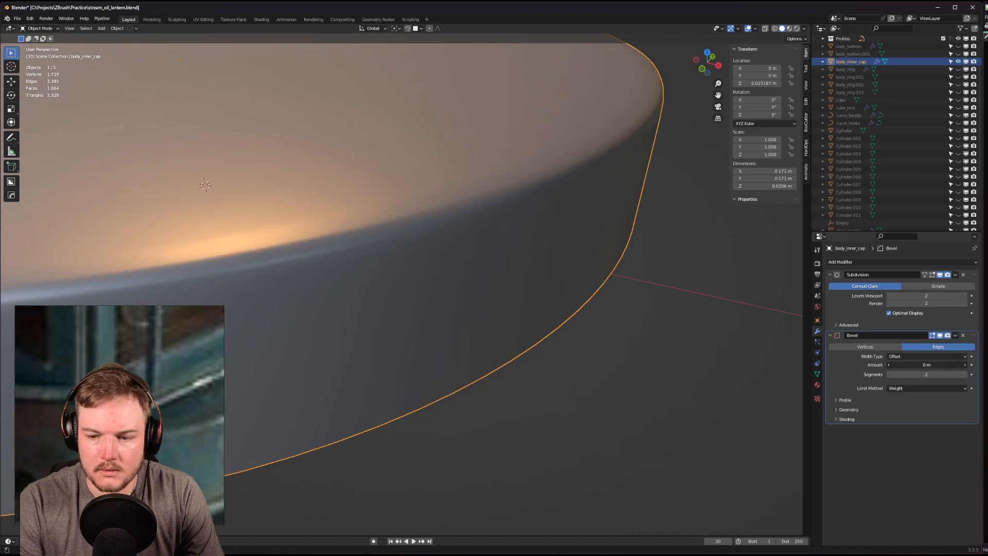
{"action": "key", "text": "alt+v"}
{"action": "left_click", "coordinate": [460, 287]}
{"action": "middle_click_drag", "start_coordinate": [453, 280], "coordinate": [391, 275]}
{"action": "left_click_drag", "start_coordinate": [907, 365], "coordinate": [913, 364]}
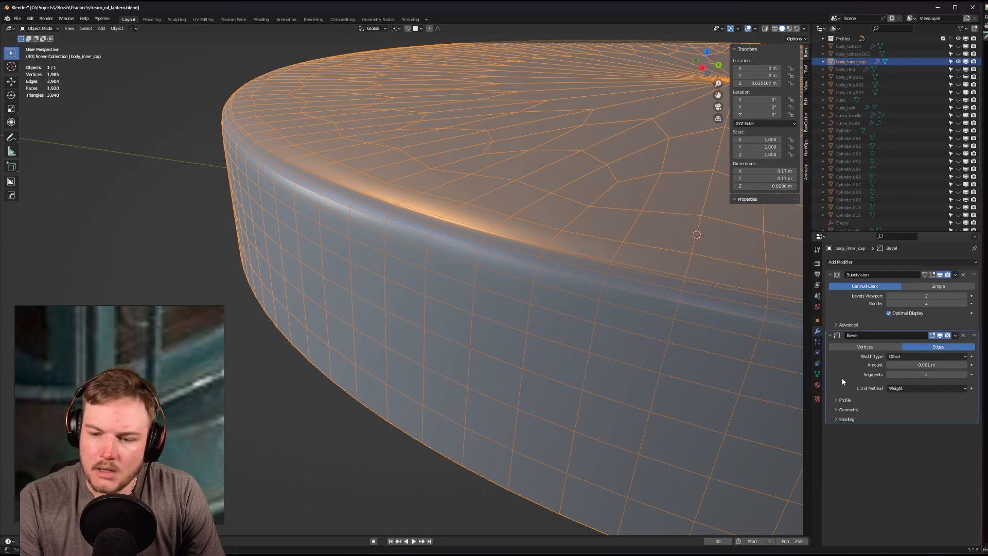
Set the superellipse profile shape of body_inner_cap's Bevel modifier to 1.00.
{"action": "left_click", "coordinate": [839, 400]}
{"action": "left_click", "coordinate": [948, 421]}
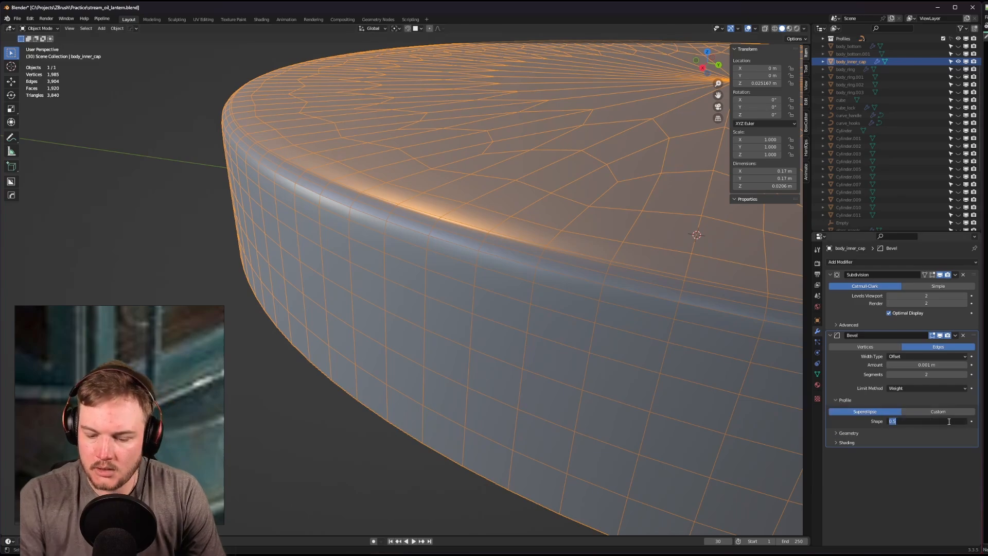
{"action": "type", "text": "1"}
{"action": "key", "text": "Return"}
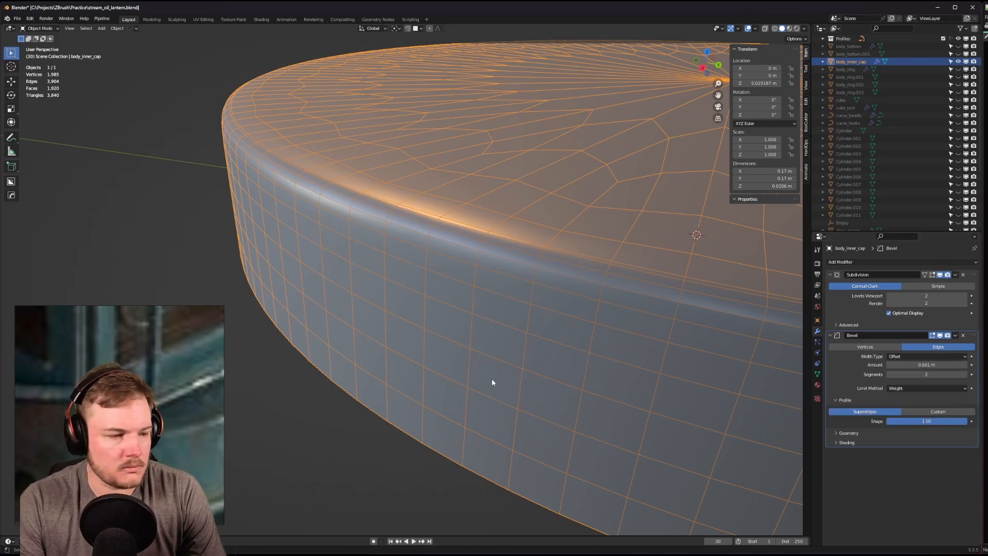
{"action": "middle_click_drag", "start_coordinate": [492, 378], "coordinate": [483, 374]}
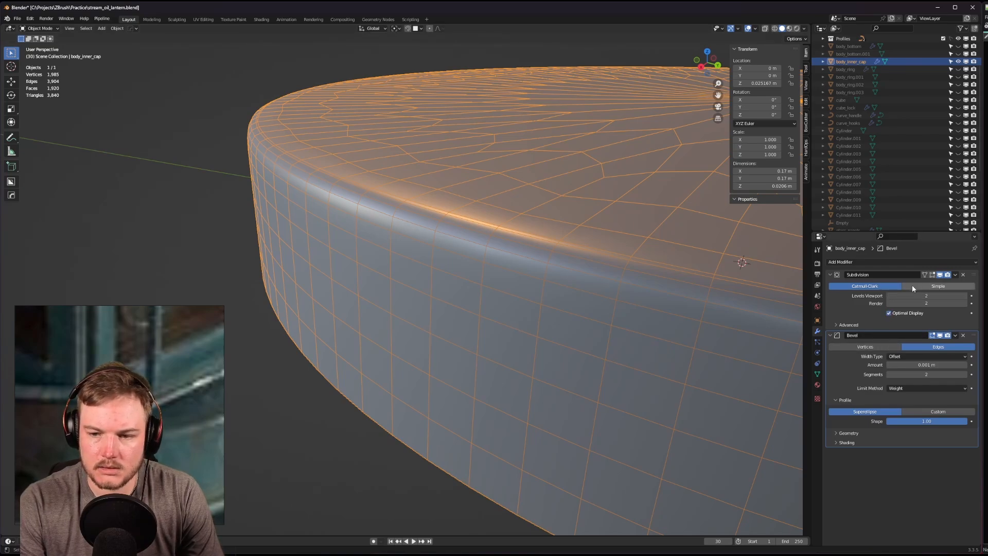
Hide the inner cap's Subdivision modifier in the viewport and inspect the bevelled rim on the base mesh.
{"action": "left_click", "coordinate": [940, 275]}
{"action": "middle_click_drag", "start_coordinate": [607, 291], "coordinate": [585, 322]}
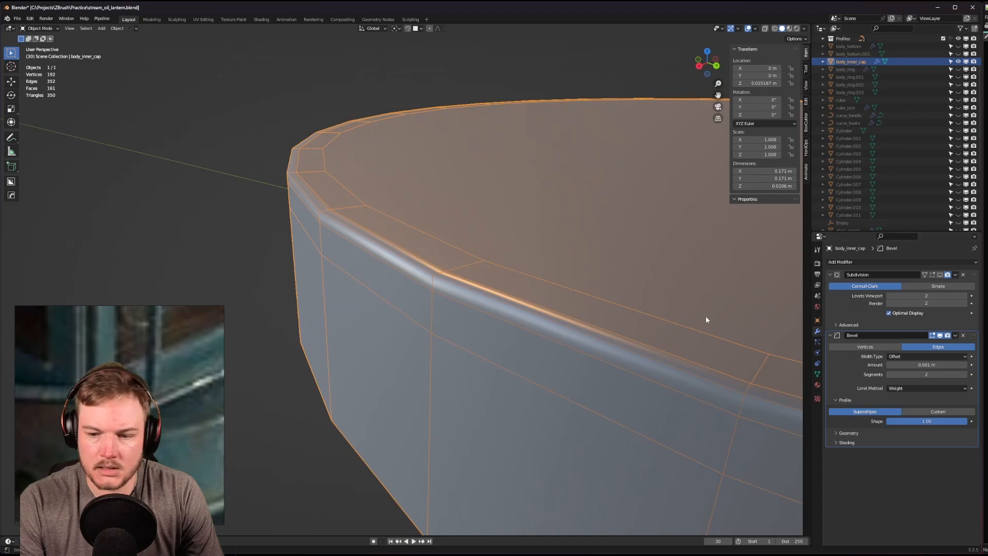
{"action": "middle_click_drag", "start_coordinate": [706, 319], "coordinate": [561, 290]}
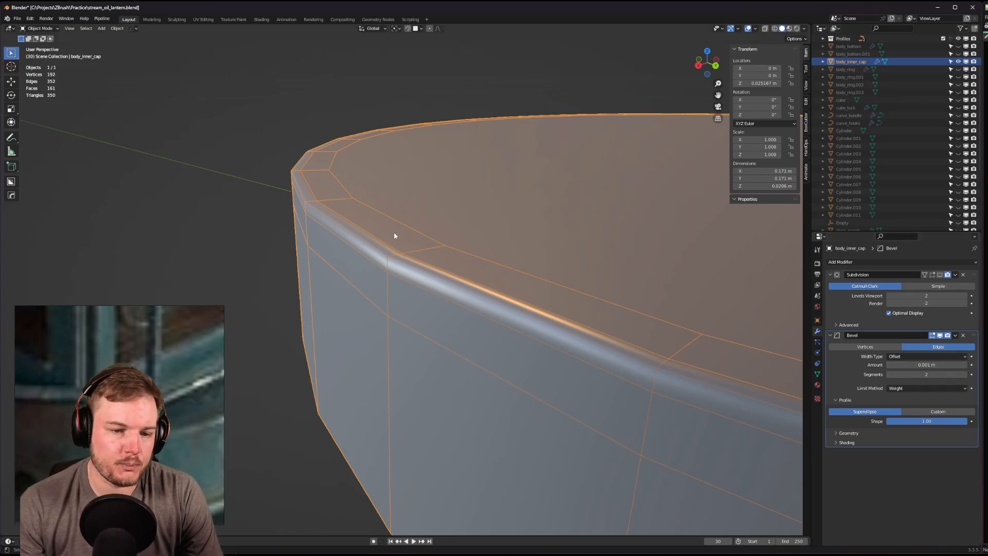
{"action": "middle_click_drag", "start_coordinate": [395, 236], "coordinate": [448, 228]}
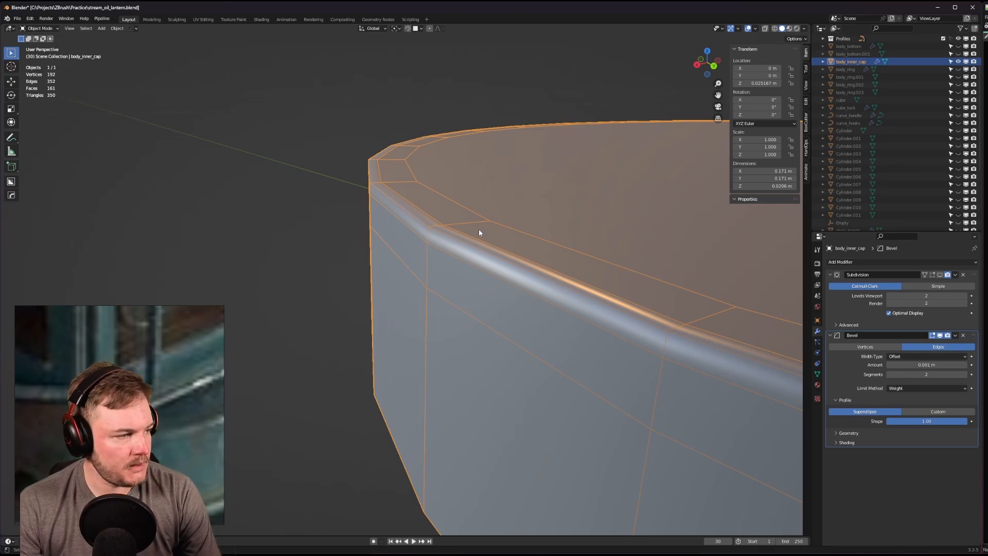
Set the inner cap's Bevel amount to 0.0005 m and check the rim up close.
{"action": "left_click", "coordinate": [921, 365]}
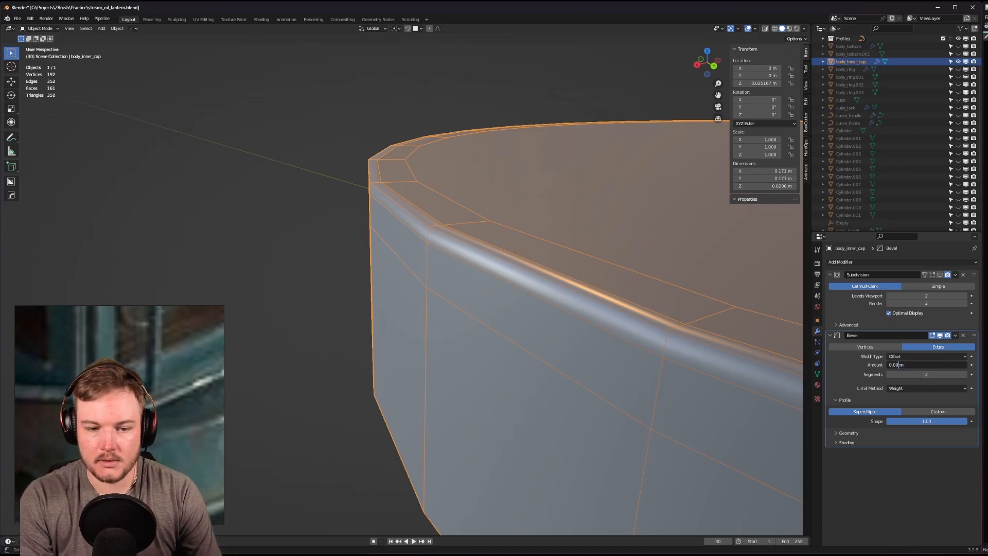
{"action": "type", "text": "01"}
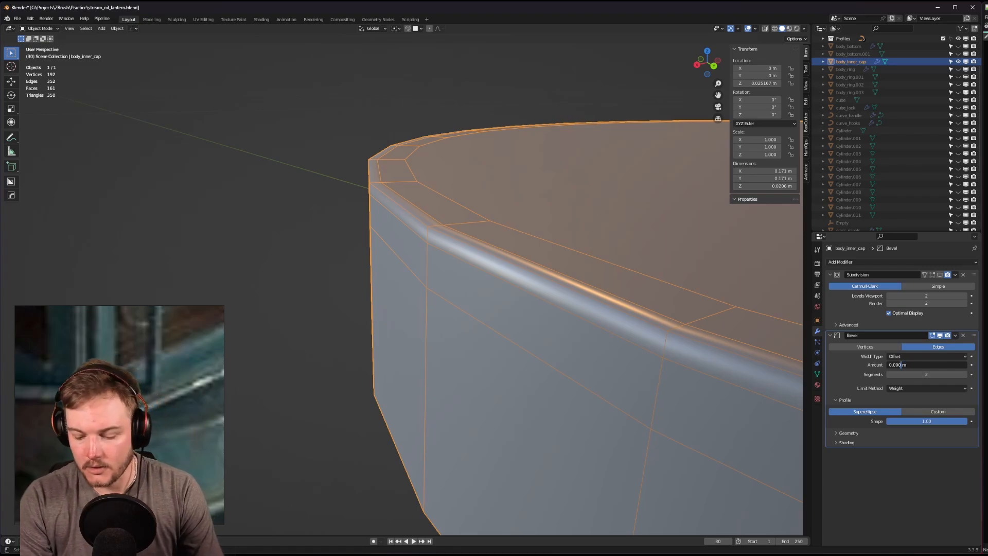
{"action": "key", "text": "Return"}
{"action": "middle_click_drag", "start_coordinate": [544, 240], "coordinate": [442, 273]}
{"action": "middle_click_drag", "start_coordinate": [576, 229], "coordinate": [403, 338]}
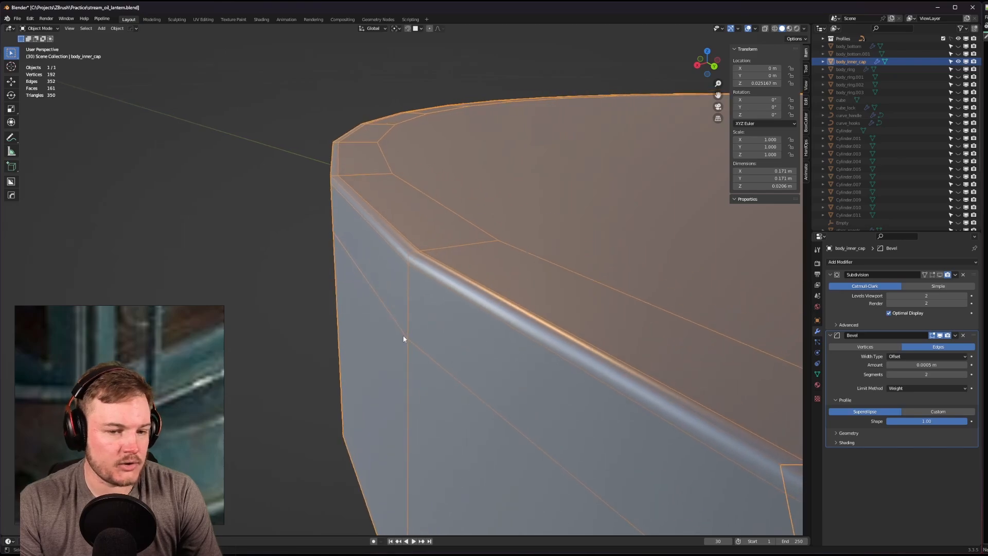
Show the Subdivision modifier in the viewport and reorder the stack so Bevel comes before Subdivision, with the cap deselected.
{"action": "left_click", "coordinate": [939, 274]}
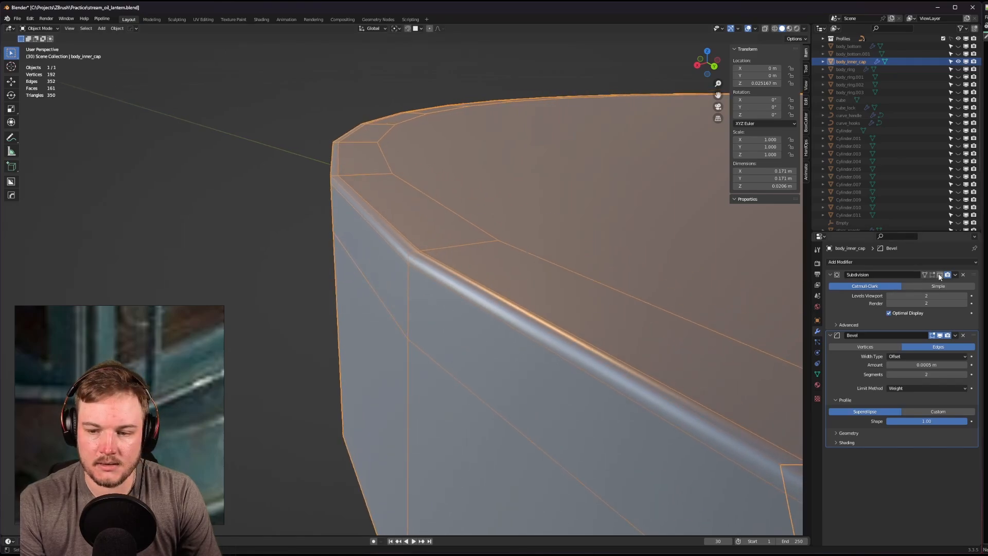
{"action": "left_click_drag", "start_coordinate": [973, 335], "coordinate": [973, 274]}
{"action": "scroll", "coordinate": [471, 295], "scroll_direction": "down", "scroll_amount": 4}
{"action": "left_click", "coordinate": [334, 337]}
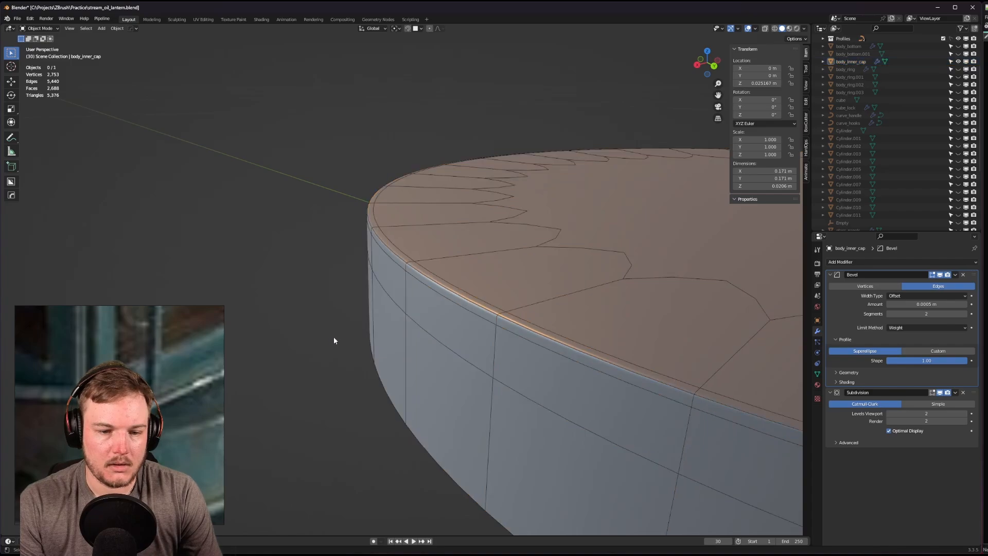
Hide the wireframe overlay and examine the inner cap's smoothed rim from close range.
{"action": "scroll", "coordinate": [353, 335], "scroll_direction": "up", "scroll_amount": 2}
{"action": "key", "text": "alt+v"}
{"action": "left_click", "coordinate": [394, 329]}
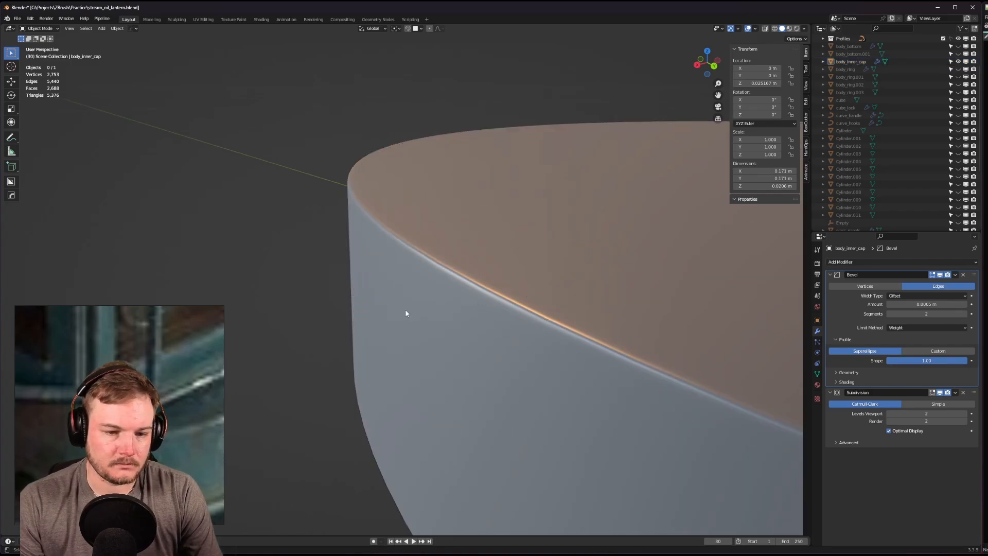
{"action": "scroll", "coordinate": [406, 314], "scroll_direction": "up", "scroll_amount": 2}
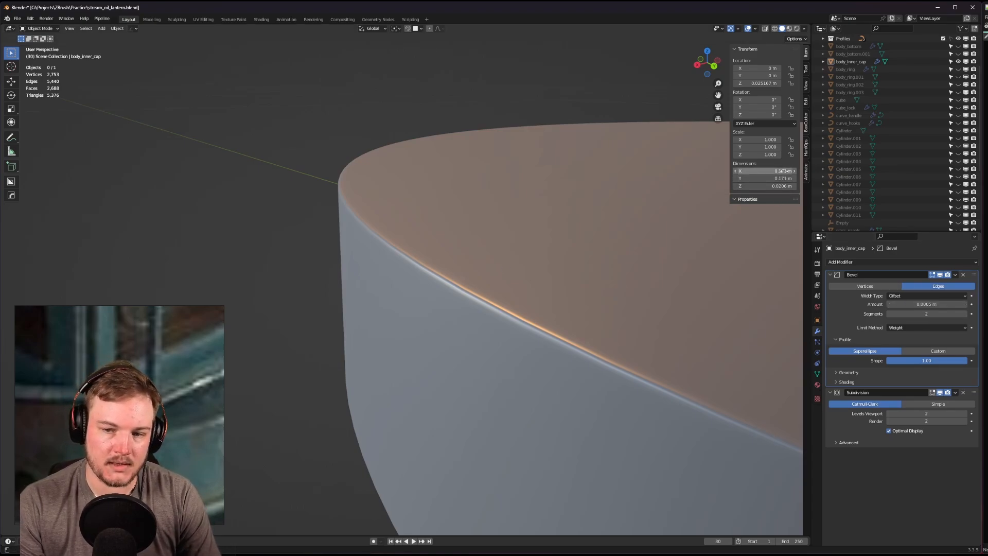
{"action": "middle_click_drag", "start_coordinate": [797, 213], "coordinate": [802, 207]}
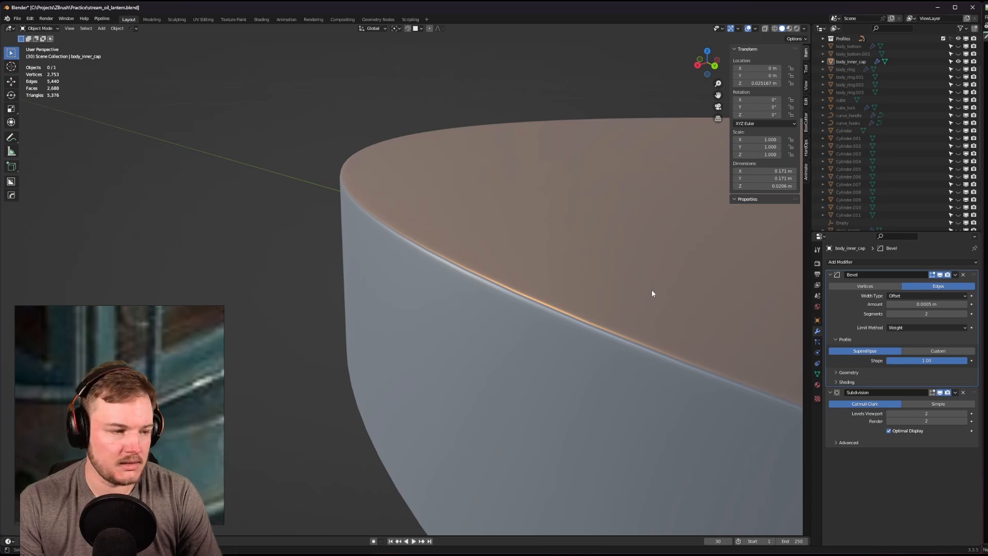
{"action": "middle_click_drag", "start_coordinate": [604, 294], "coordinate": [604, 284]}
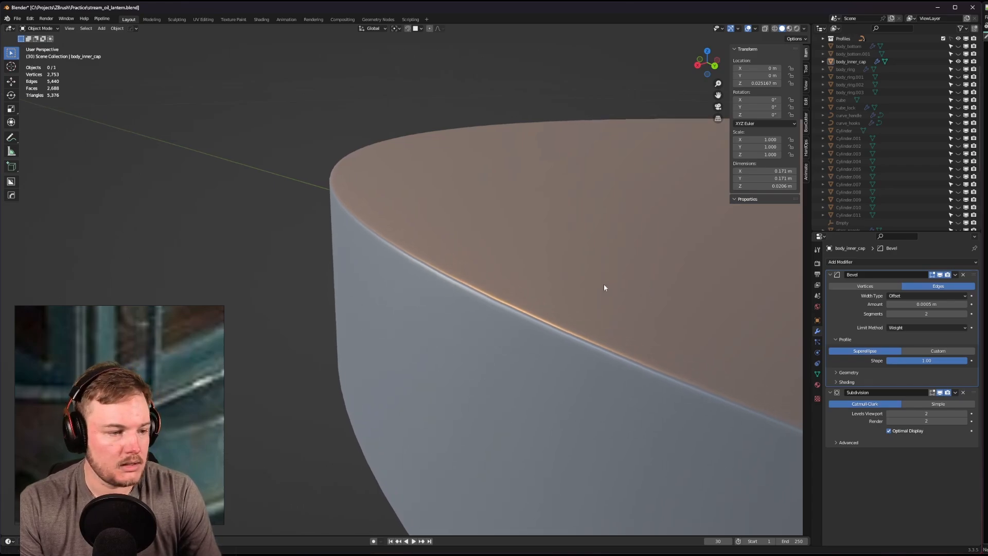
Set the inner cap's Bevel amount to 0.00075 m.
{"action": "left_click", "coordinate": [929, 305]}
{"action": "left_click", "coordinate": [902, 304]}
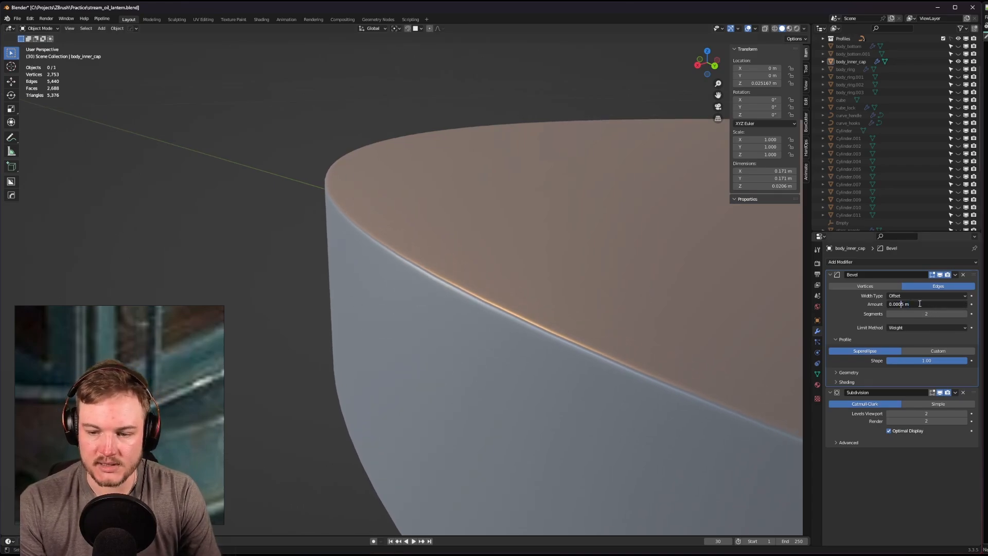
{"action": "type", "text": "7"}
{"action": "key", "text": "Return"}
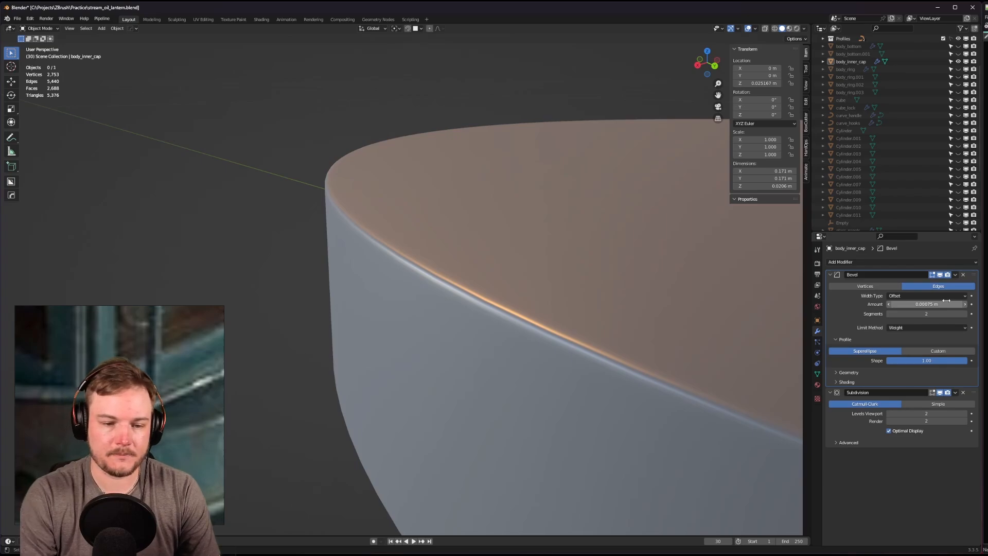
{"action": "scroll", "coordinate": [453, 318], "scroll_direction": "down", "scroll_amount": 4}
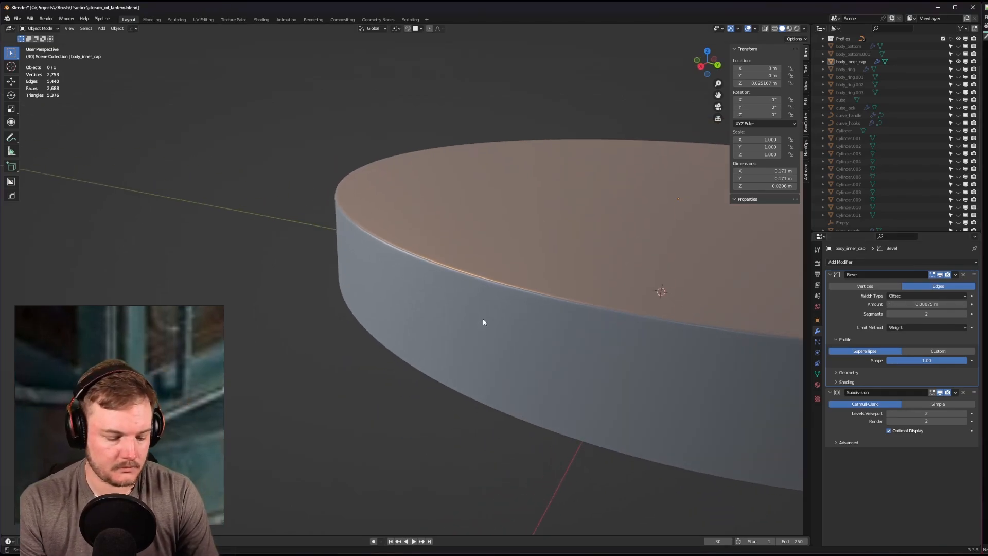
Leave local view to bring back the whole lantern and look at the inner cap's fit inside the base.
{"action": "key", "text": "slash"}
{"action": "left_click", "coordinate": [502, 401]}
{"action": "scroll", "coordinate": [430, 394], "scroll_direction": "up", "scroll_amount": 4}
{"action": "middle_click_drag", "start_coordinate": [502, 401], "coordinate": [496, 288]}
Scale the whole body_inner_cap mesh by about 1.007 with Z locked, and return to Object Mode with nothing selected.
{"action": "left_click", "coordinate": [496, 291]}
{"action": "key", "text": "ctrl+Tab"}
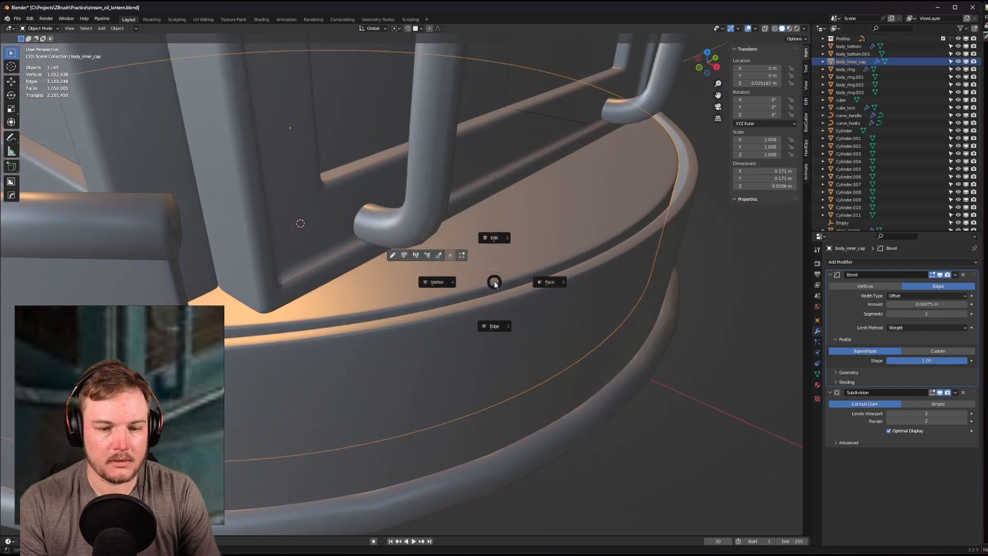
{"action": "left_click", "coordinate": [537, 280]}
{"action": "key", "text": "s"}
{"action": "key", "text": "shift+z"}
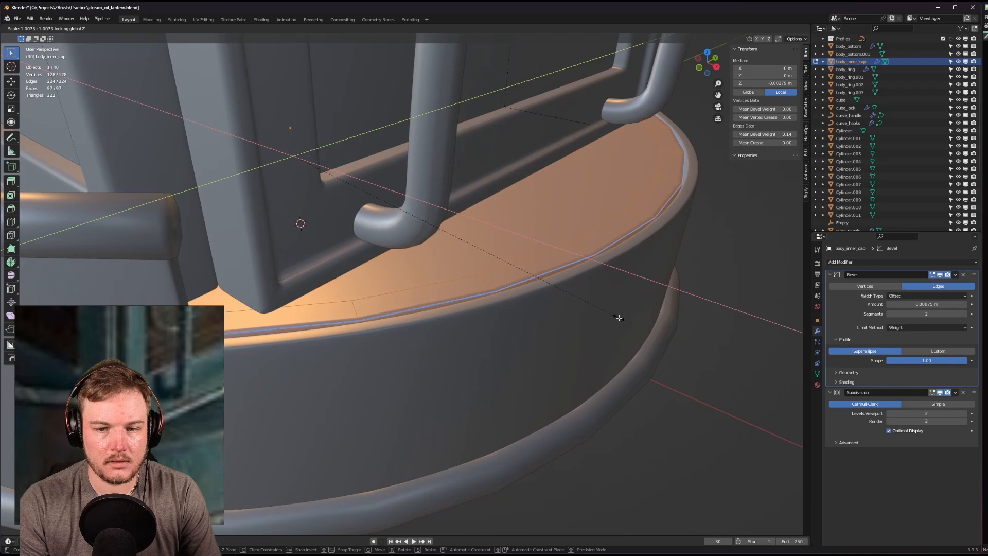
{"action": "left_click", "coordinate": [615, 316]}
{"action": "key", "text": "ctrl+Tab"}
{"action": "left_click", "coordinate": [707, 316]}
{"action": "scroll", "coordinate": [707, 316], "scroll_direction": "down", "scroll_amount": 6}
{"action": "left_click", "coordinate": [610, 390]}
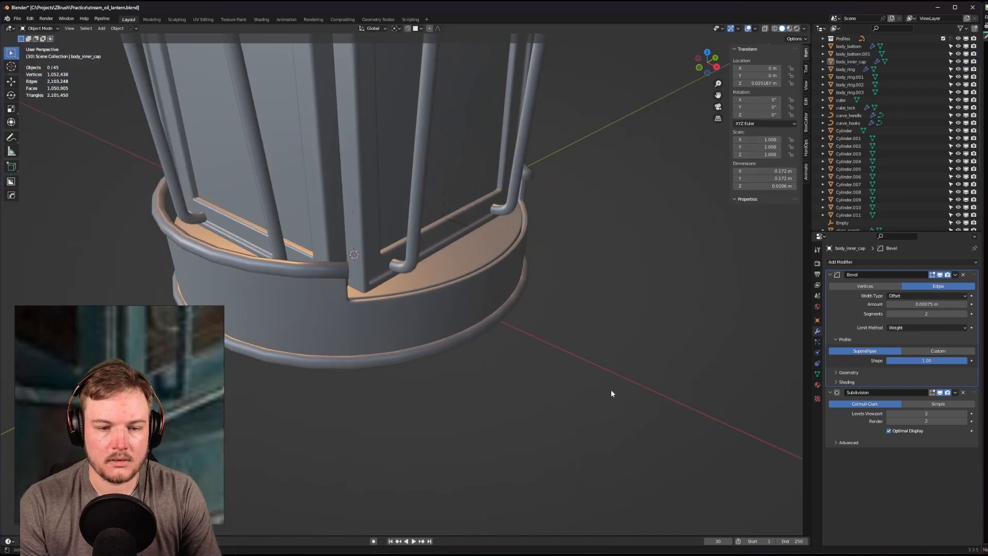
Duplicate the top cap's two ring curves, top_cap_01.001 and top_cap_01.002, in place and move the copies to the Backup collection.
{"action": "middle_click_drag", "start_coordinate": [610, 390], "coordinate": [498, 389]}
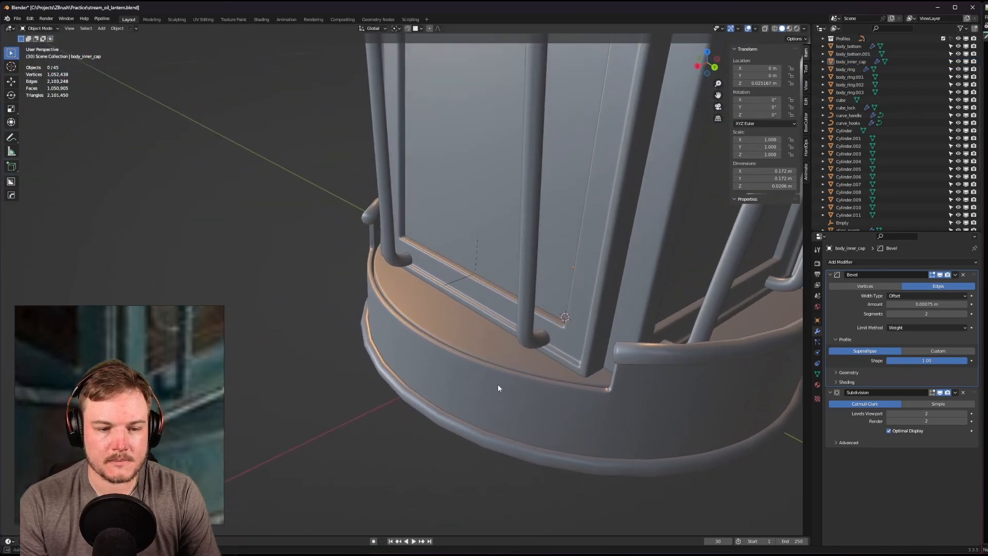
{"action": "scroll", "coordinate": [498, 388], "scroll_direction": "up", "scroll_amount": 3}
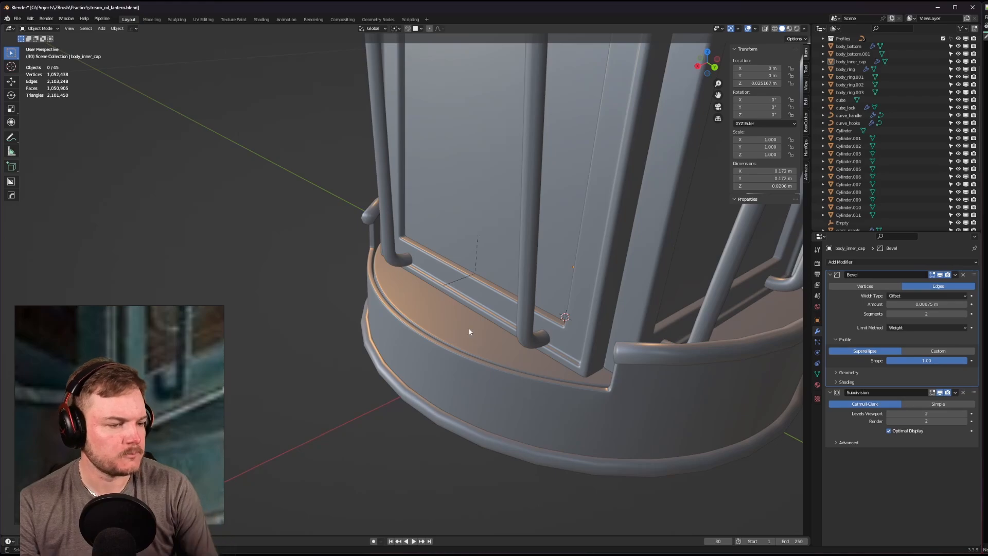
{"action": "middle_click_drag", "start_coordinate": [469, 331], "coordinate": [480, 350]}
{"action": "scroll", "coordinate": [546, 293], "scroll_direction": "down", "scroll_amount": 3}
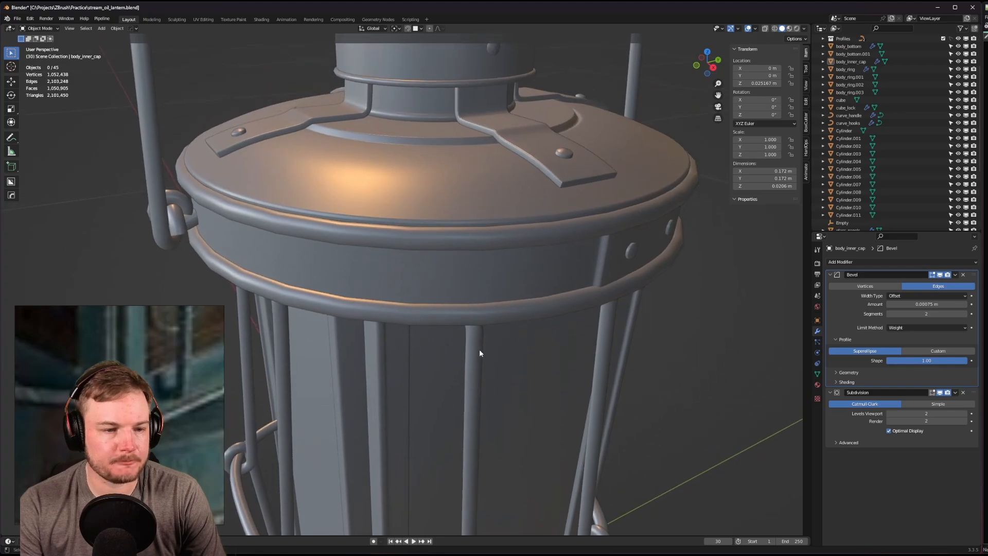
{"action": "middle_click_drag", "start_coordinate": [483, 240], "coordinate": [496, 318]}
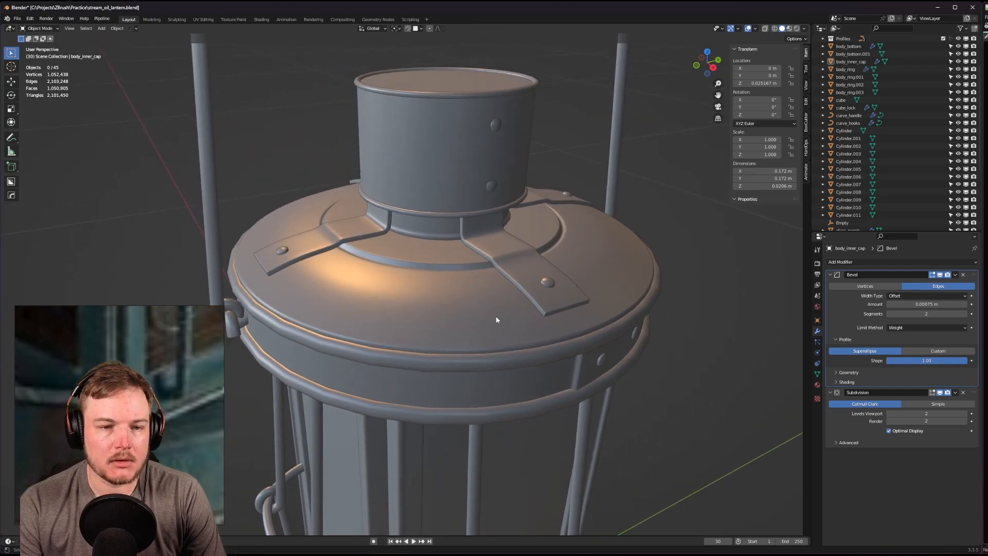
{"action": "left_click", "coordinate": [452, 97]}
{"action": "scroll", "coordinate": [864, 149], "scroll_direction": "down", "scroll_amount": 5}
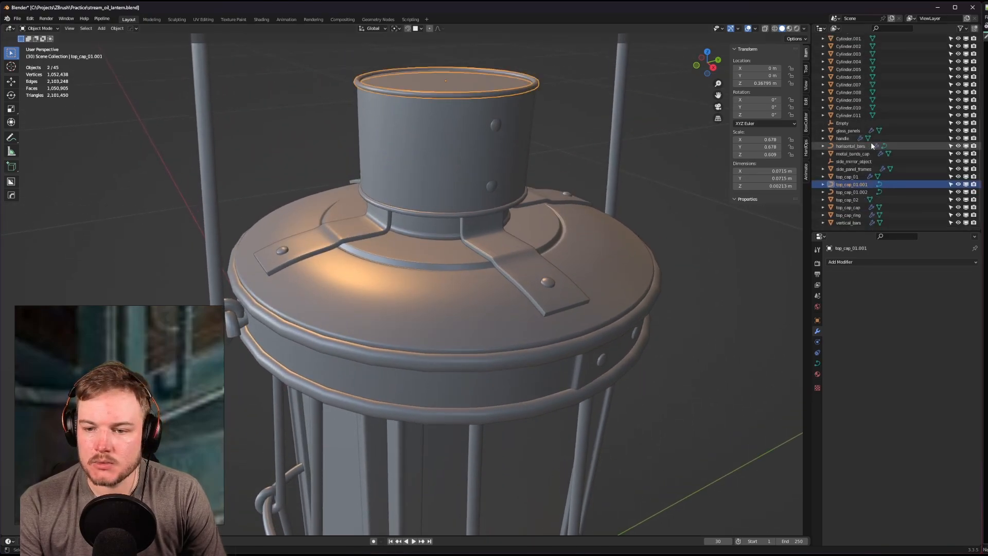
{"action": "left_click", "coordinate": [859, 191], "text": "shift"}
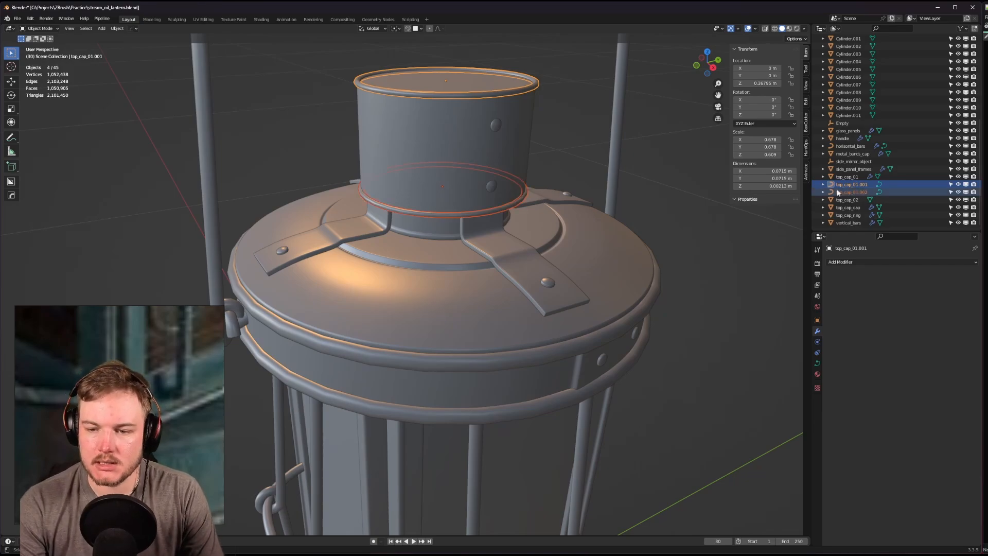
{"action": "key", "text": "shift+d"}
{"action": "right_click", "coordinate": [597, 199]}
{"action": "key", "text": "m"}
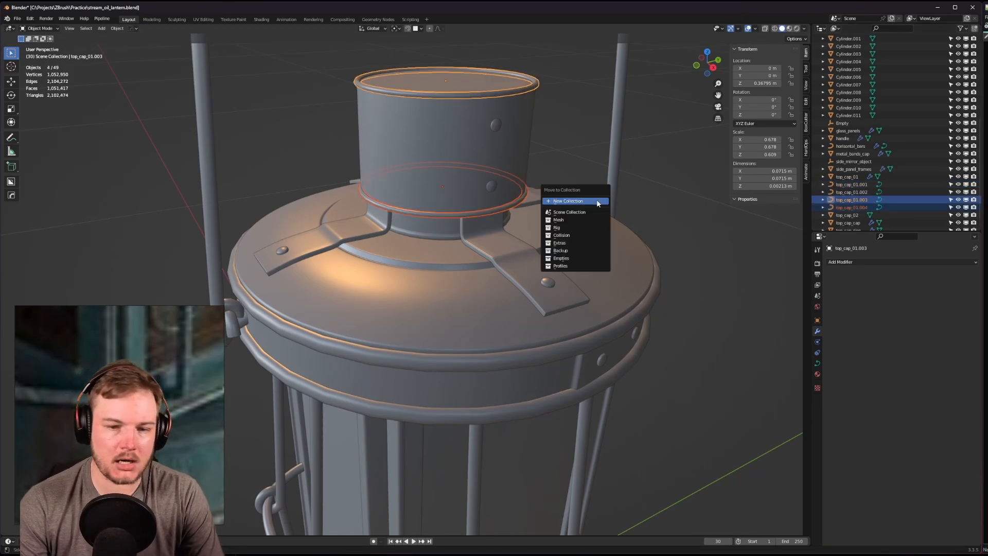
{"action": "left_click", "coordinate": [585, 250]}
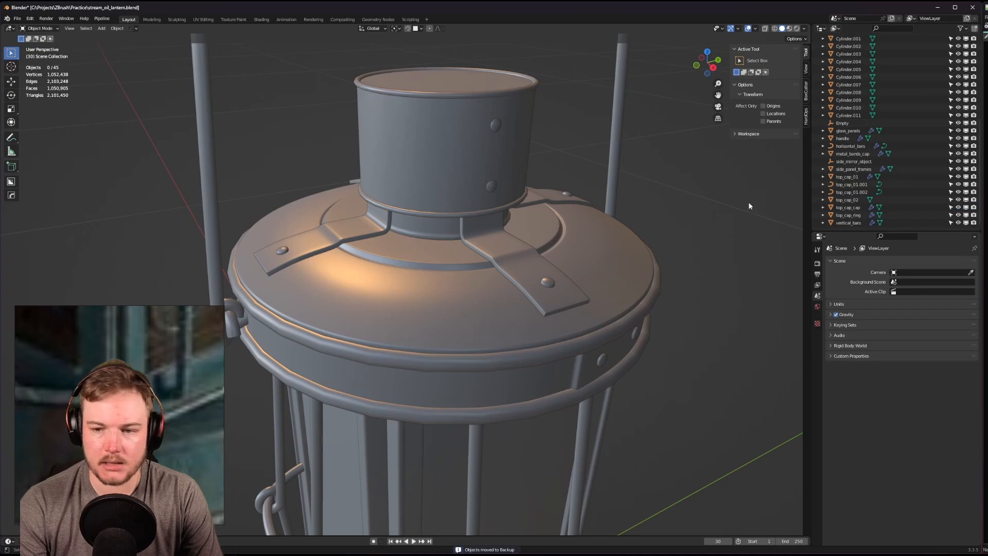
Convert the top cap's two ring curves, top_cap_01.001 and top_cap_01.002, to meshes.
{"action": "left_click", "coordinate": [521, 204]}
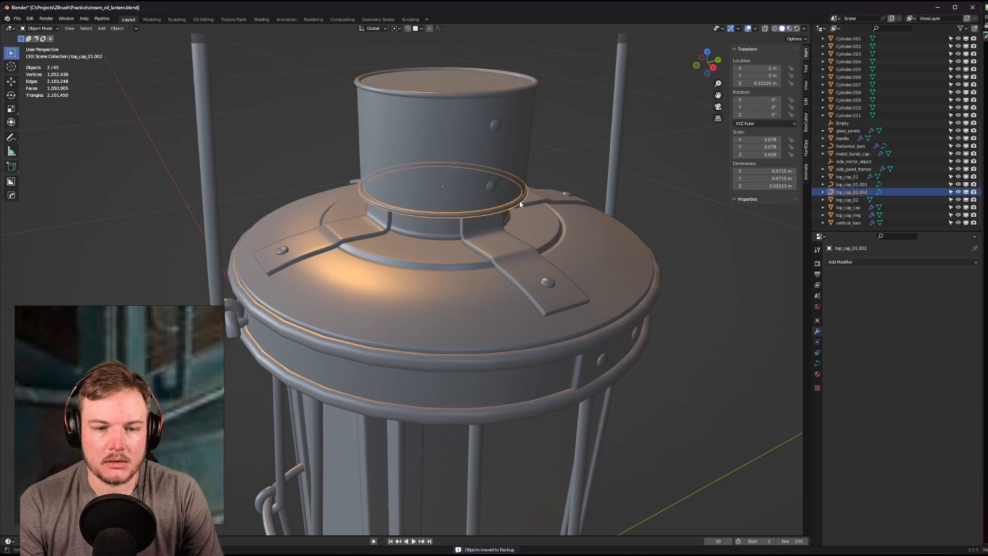
{"action": "left_click", "coordinate": [530, 91], "text": "shift"}
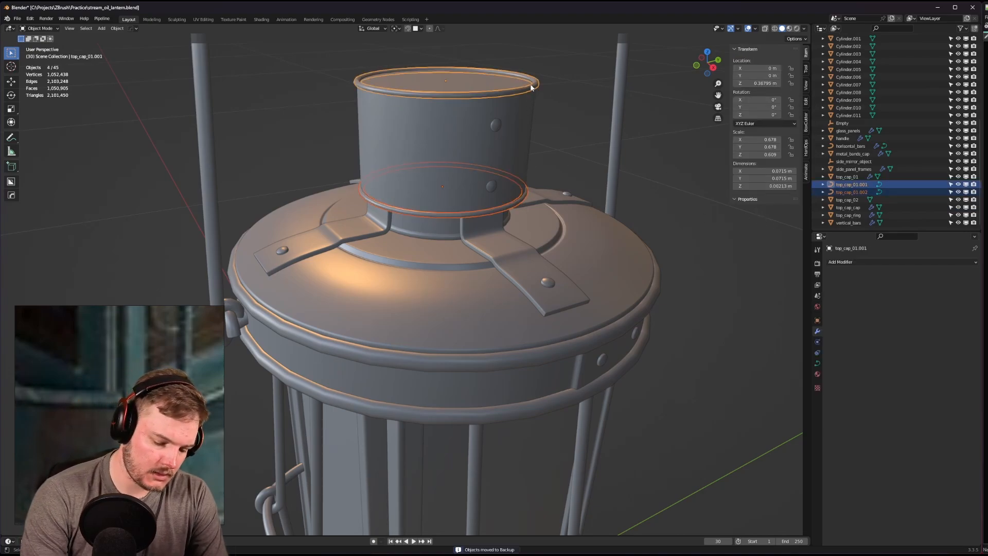
{"action": "key", "text": "Up"}
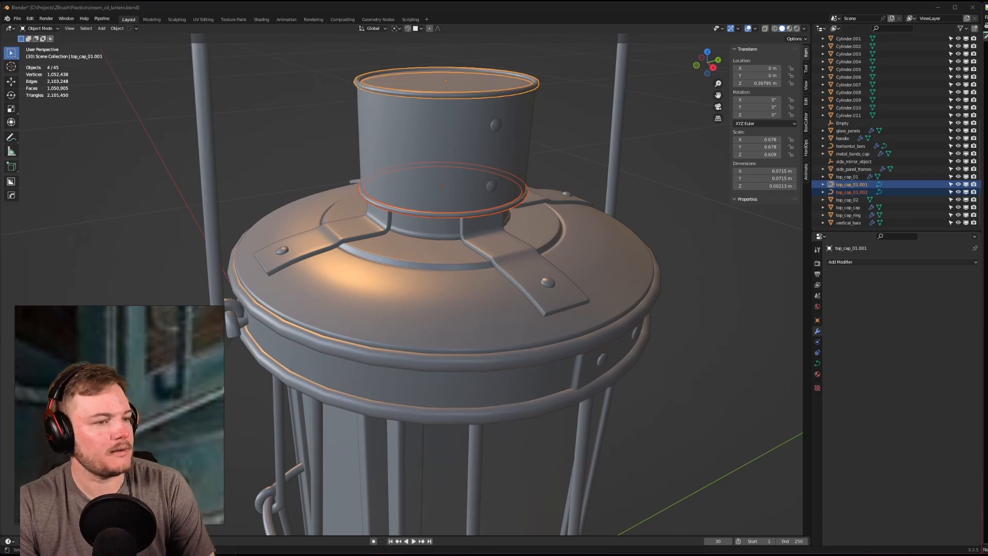
{"action": "scroll", "coordinate": [525, 101], "scroll_direction": "up", "scroll_amount": 5}
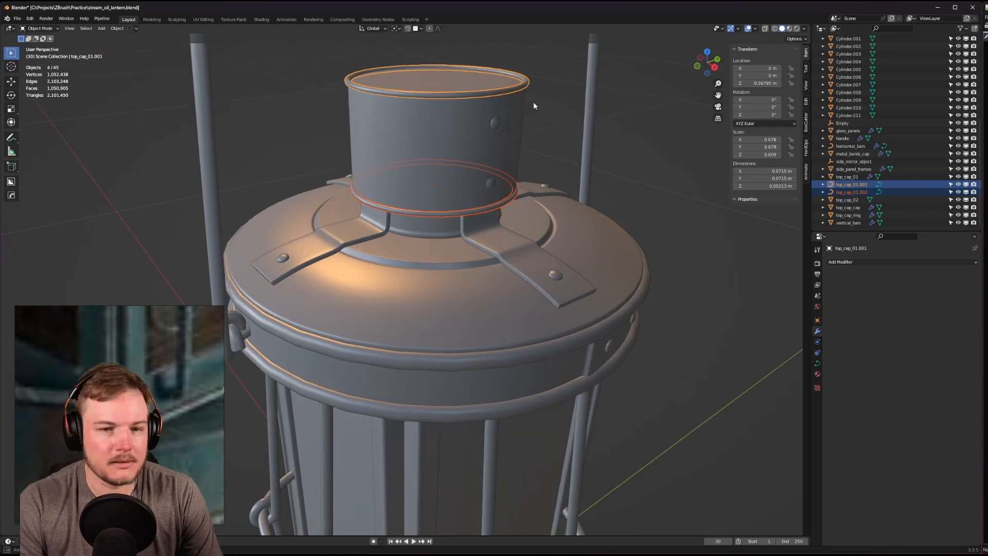
{"action": "right_click", "coordinate": [520, 149]}
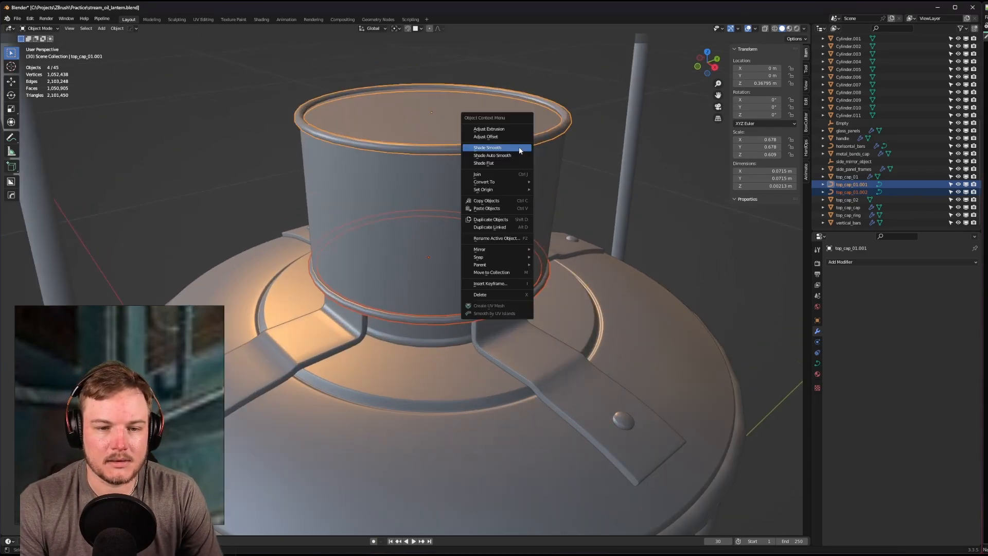
{"action": "mouse_move", "coordinate": [519, 183]}
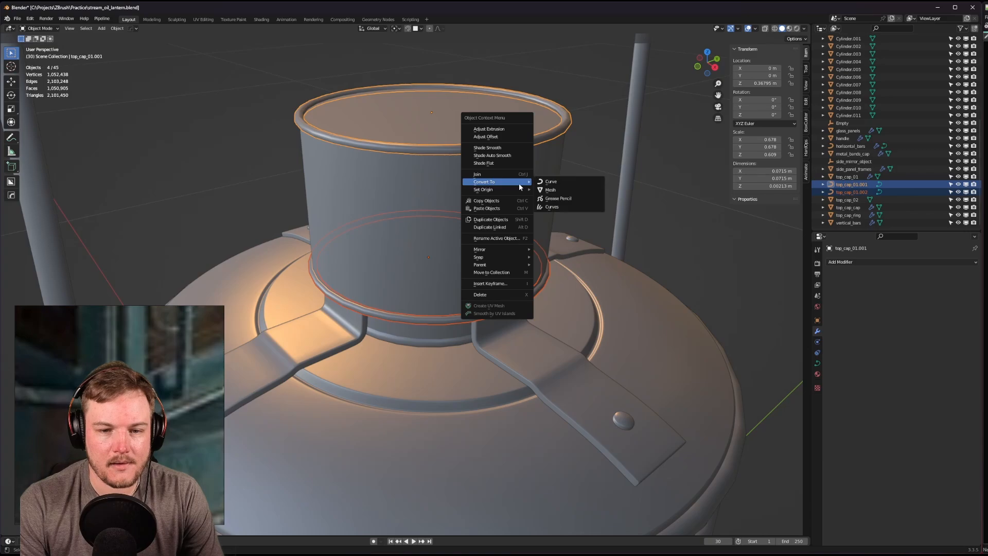
{"action": "left_click", "coordinate": [548, 190]}
Add a Subdivision modifier with viewport level 2 to the upper ring, top_cap_01.001, and deselect everything.
{"action": "middle_click_drag", "start_coordinate": [552, 192], "coordinate": [618, 169]}
{"action": "left_click", "coordinate": [838, 263]}
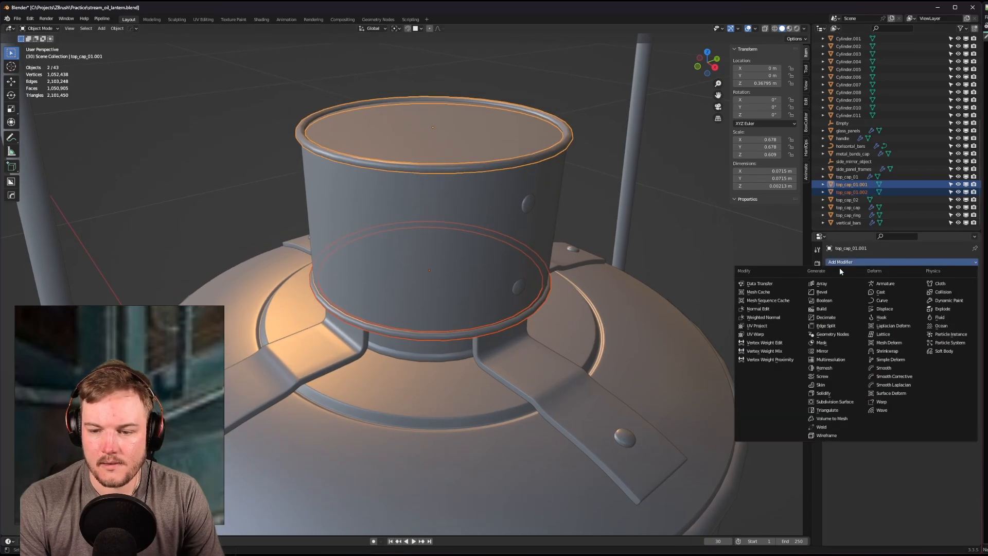
{"action": "left_click", "coordinate": [834, 401]}
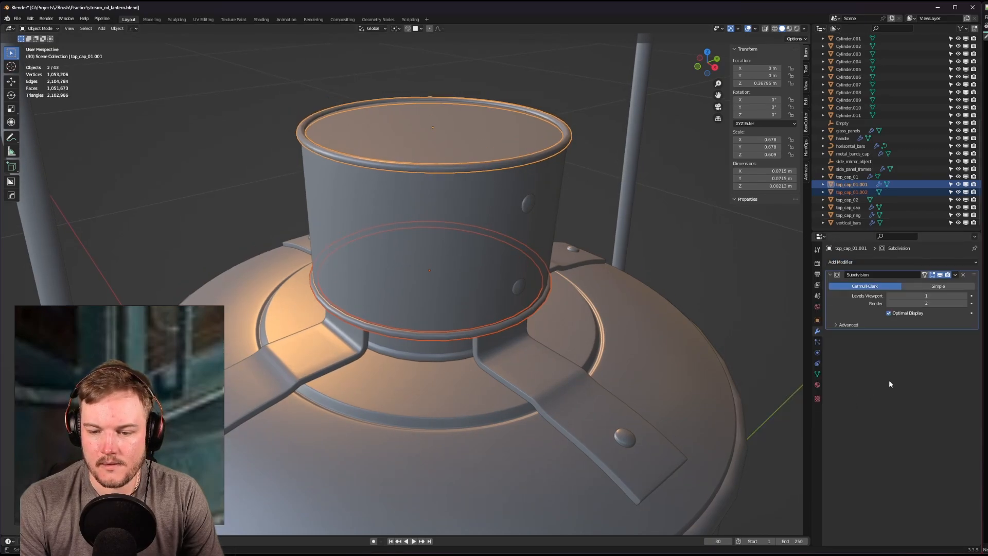
{"action": "left_click", "coordinate": [964, 296]}
{"action": "scroll", "coordinate": [669, 226], "scroll_direction": "down", "scroll_amount": 4}
{"action": "left_click", "coordinate": [622, 235]}
Copy the Subdivision modifier from the upper ring to the chimney's upper rivet, Cylinder.003, and deselect everything.
{"action": "scroll", "coordinate": [613, 226], "scroll_direction": "up", "scroll_amount": 7}
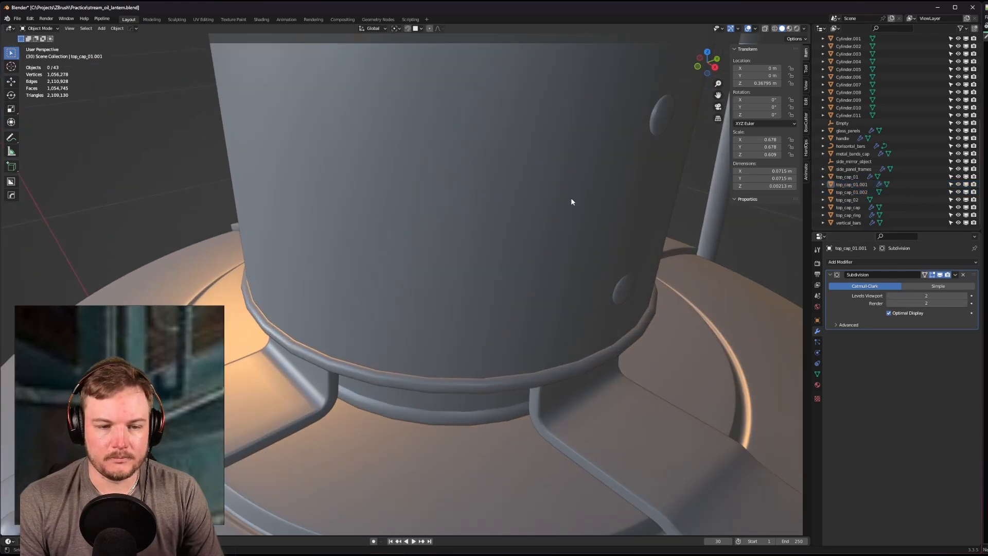
{"action": "middle_click_drag", "start_coordinate": [538, 199], "coordinate": [548, 286], "text": "shift"}
{"action": "middle_click_drag", "start_coordinate": [483, 262], "coordinate": [443, 254]}
{"action": "scroll", "coordinate": [451, 236], "scroll_direction": "down", "scroll_amount": 5}
{"action": "scroll", "coordinate": [443, 255], "scroll_direction": "up", "scroll_amount": 2}
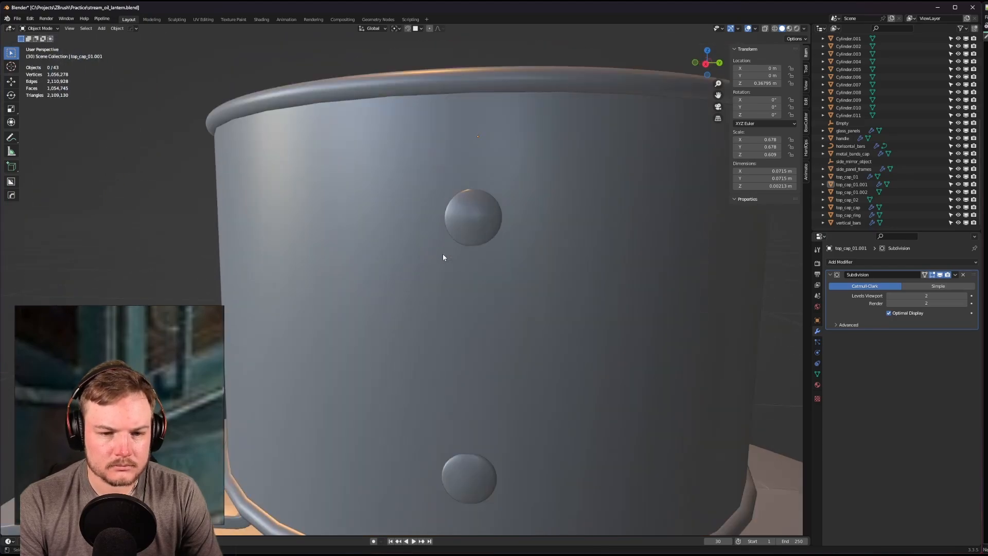
{"action": "scroll", "coordinate": [441, 253], "scroll_direction": "up", "scroll_amount": 3}
{"action": "left_click", "coordinate": [531, 182]}
{"action": "scroll", "coordinate": [531, 182], "scroll_direction": "down", "scroll_amount": 6}
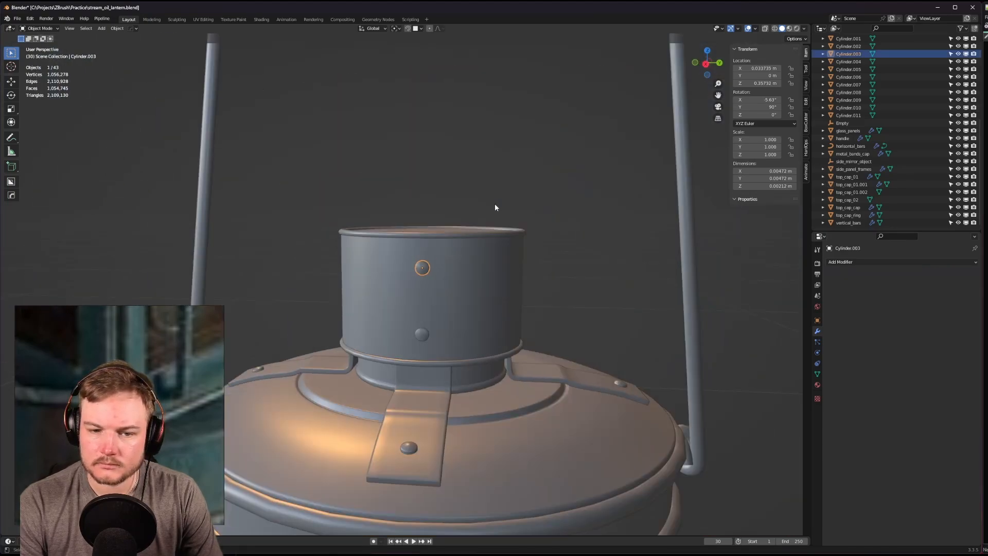
{"action": "left_click", "coordinate": [536, 240], "text": "shift"}
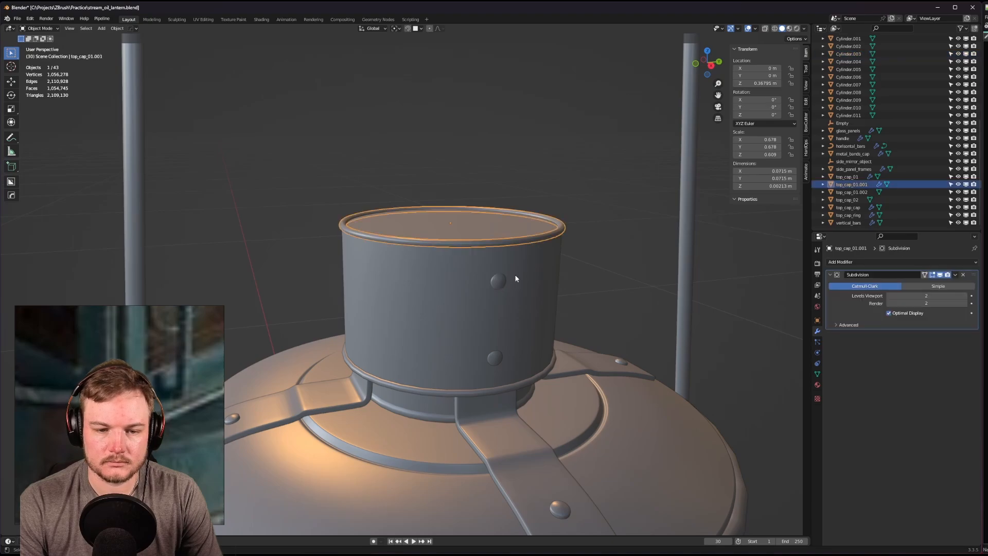
{"action": "left_click", "coordinate": [499, 282], "text": "shift"}
{"action": "left_click", "coordinate": [508, 244], "text": "shift"}
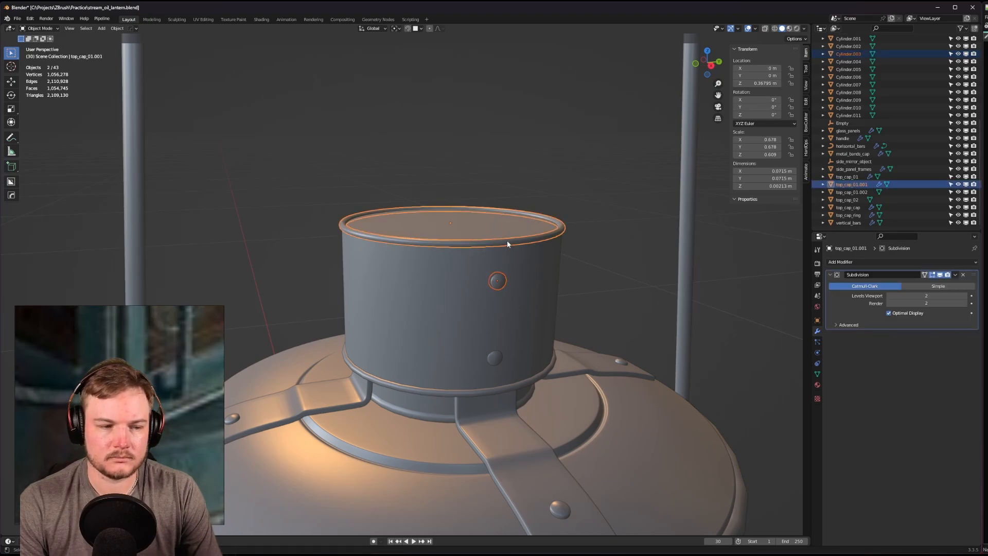
{"action": "key", "text": "ctrl+c"}
{"action": "left_click", "coordinate": [507, 244]}
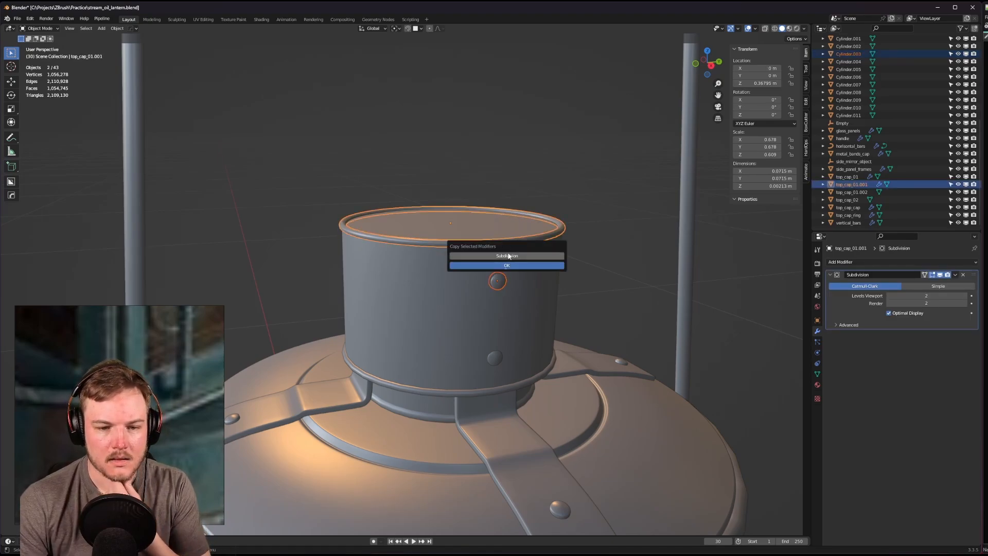
{"action": "left_click", "coordinate": [510, 264]}
{"action": "left_click", "coordinate": [594, 296]}
Snap the upper rivet, Cylinder.003, onto the chimney wall at about X 0.0346 m and Z 0.3572 m.
{"action": "scroll", "coordinate": [593, 294], "scroll_direction": "up", "scroll_amount": 3}
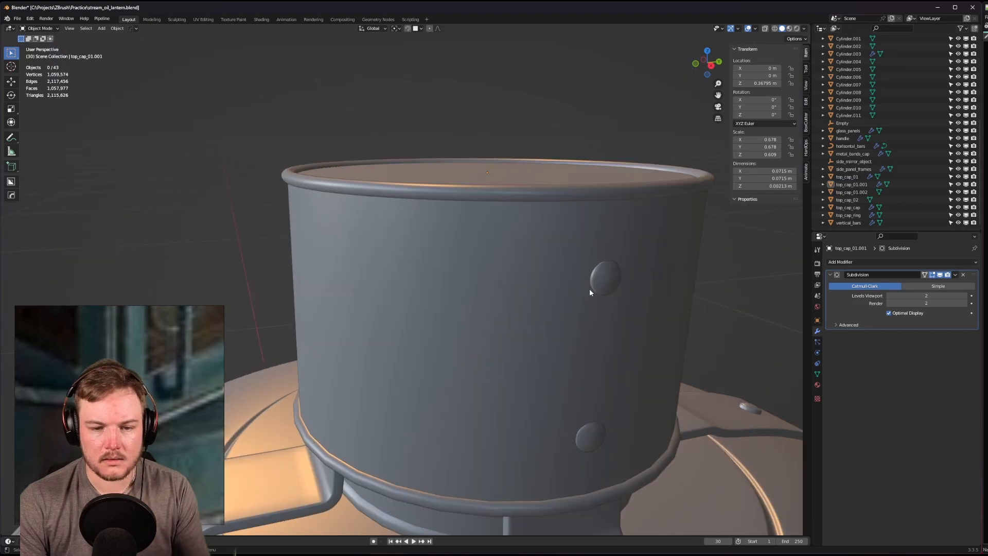
{"action": "left_click", "coordinate": [605, 289]}
{"action": "middle_click_drag", "start_coordinate": [637, 286], "coordinate": [563, 266], "text": "shift"}
{"action": "middle_click_drag", "start_coordinate": [563, 266], "coordinate": [609, 283]}
{"action": "middle_click_drag", "start_coordinate": [610, 284], "coordinate": [366, 207], "text": "shift"}
{"action": "scroll", "coordinate": [511, 267], "scroll_direction": "up", "scroll_amount": 2}
{"action": "key", "text": "g"}
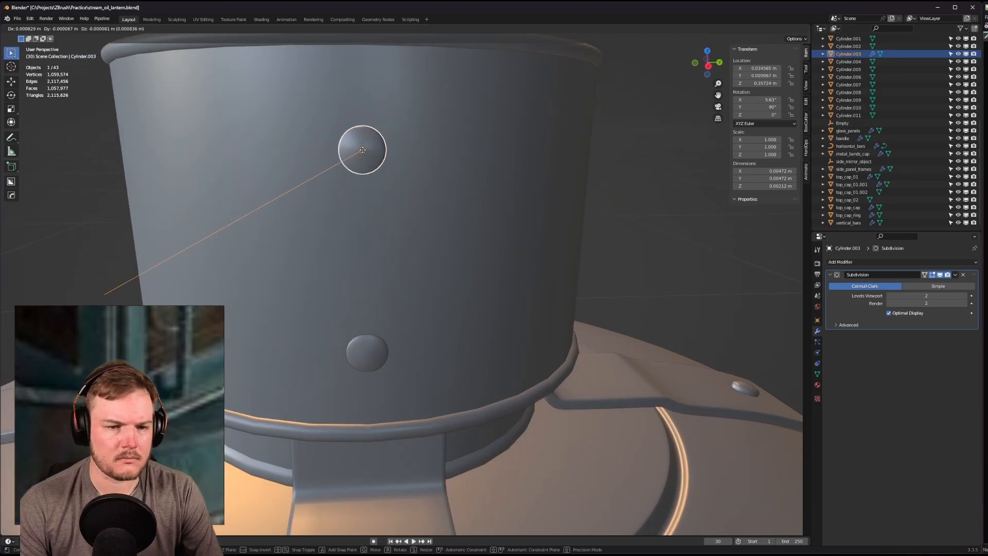
{"action": "left_click", "coordinate": [362, 150]}
Snap the lower rivet, Cylinder.001, onto the chimney wall below the upper one, and adjust its depth along X.
{"action": "left_click", "coordinate": [366, 351]}
{"action": "key", "text": "g"}
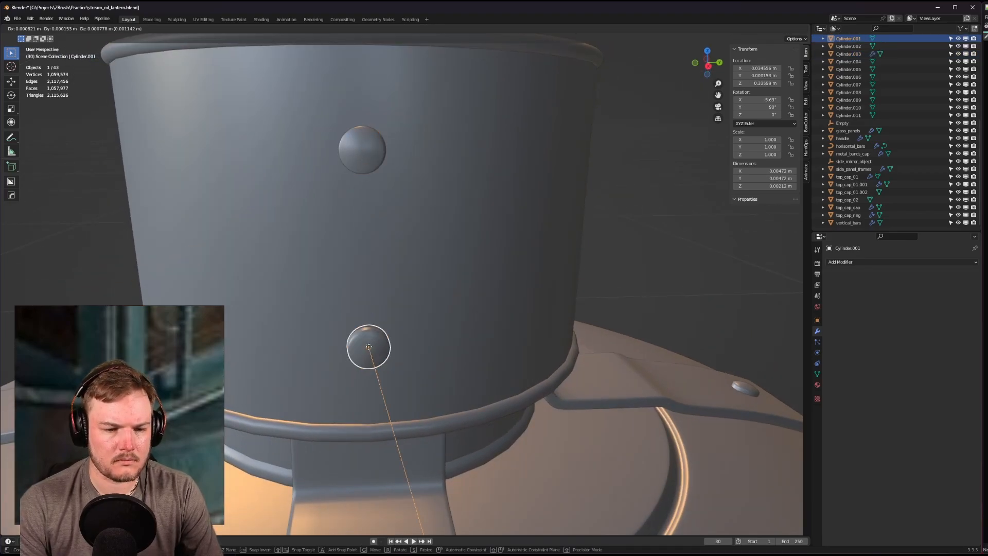
{"action": "left_click", "coordinate": [368, 351]}
{"action": "middle_click_drag", "start_coordinate": [368, 351], "coordinate": [390, 338]}
{"action": "scroll", "coordinate": [412, 324], "scroll_direction": "up", "scroll_amount": 7}
{"action": "key", "text": "g"}
{"action": "key", "text": "x"}
{"action": "left_click", "coordinate": [469, 361]}
Reposition the upper rivet on the chimney's opposite side, Cylinder.004, on the wall at about Z 0.3574 m.
{"action": "scroll", "coordinate": [471, 355], "scroll_direction": "down", "scroll_amount": 2}
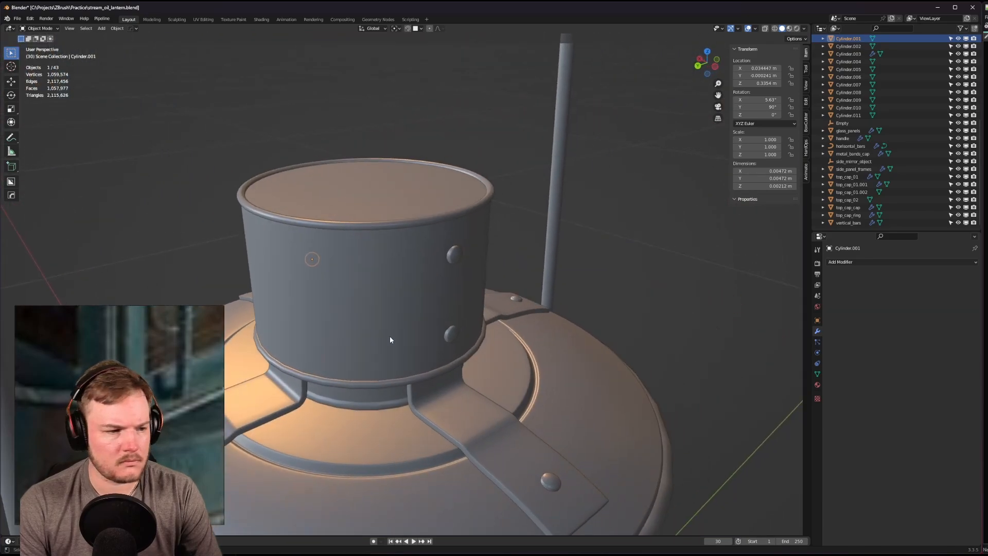
{"action": "scroll", "coordinate": [422, 336], "scroll_direction": "up", "scroll_amount": 4}
{"action": "middle_click_drag", "start_coordinate": [512, 249], "coordinate": [410, 263]}
{"action": "scroll", "coordinate": [435, 287], "scroll_direction": "down", "scroll_amount": 1}
{"action": "left_click", "coordinate": [428, 286]}
{"action": "key", "text": "g"}
{"action": "key", "text": "shift+z"}
{"action": "key", "text": "shift+z"}
{"action": "left_click", "coordinate": [390, 227]}
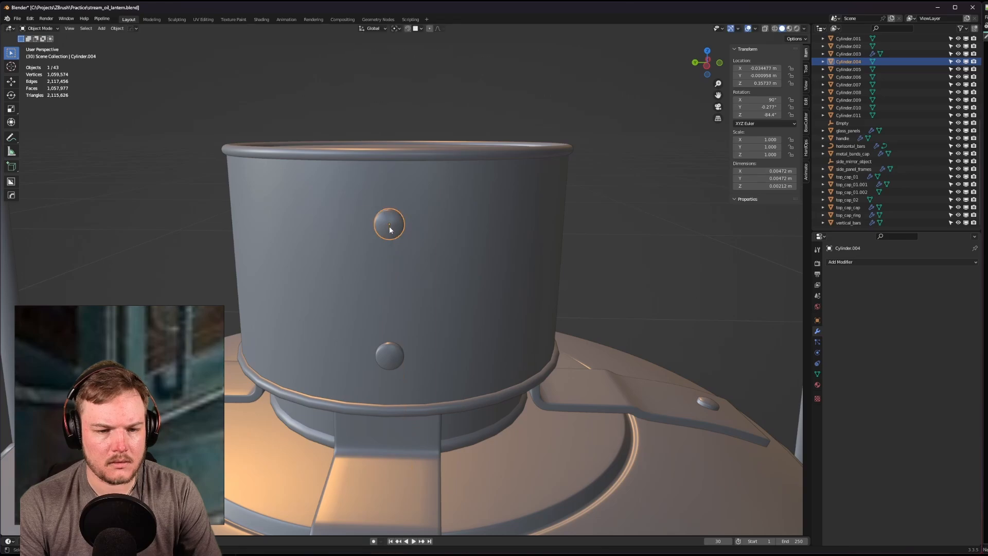
Snap the opposite side's lower rivet, Cylinder.005, beneath the upper one and push it along X into the chimney wall.
{"action": "left_click", "coordinate": [389, 360]}
{"action": "key", "text": "g"}
{"action": "key", "text": "z"}
{"action": "key", "text": "z"}
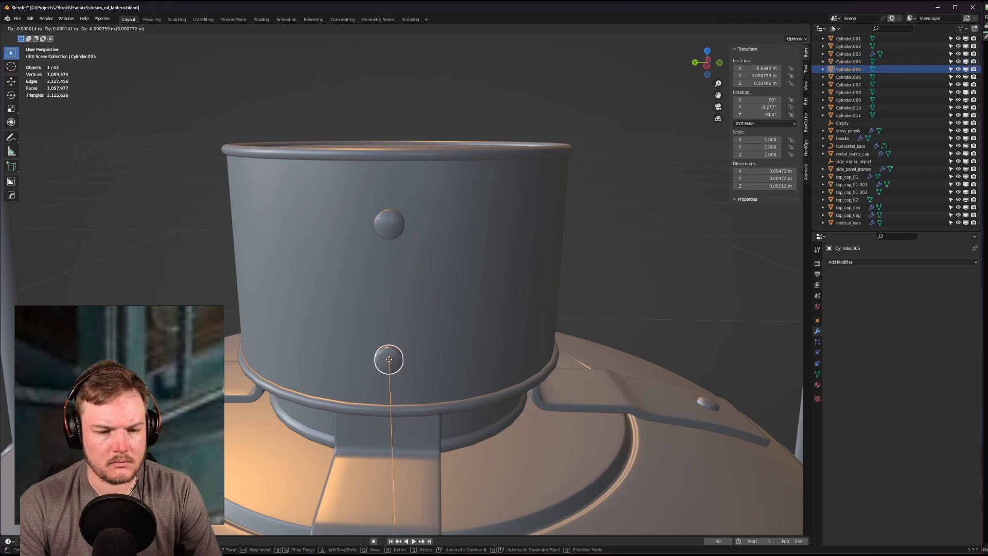
{"action": "left_click", "coordinate": [389, 358]}
{"action": "middle_click_drag", "start_coordinate": [389, 358], "coordinate": [476, 363]}
{"action": "key", "text": "g"}
{"action": "key", "text": "x"}
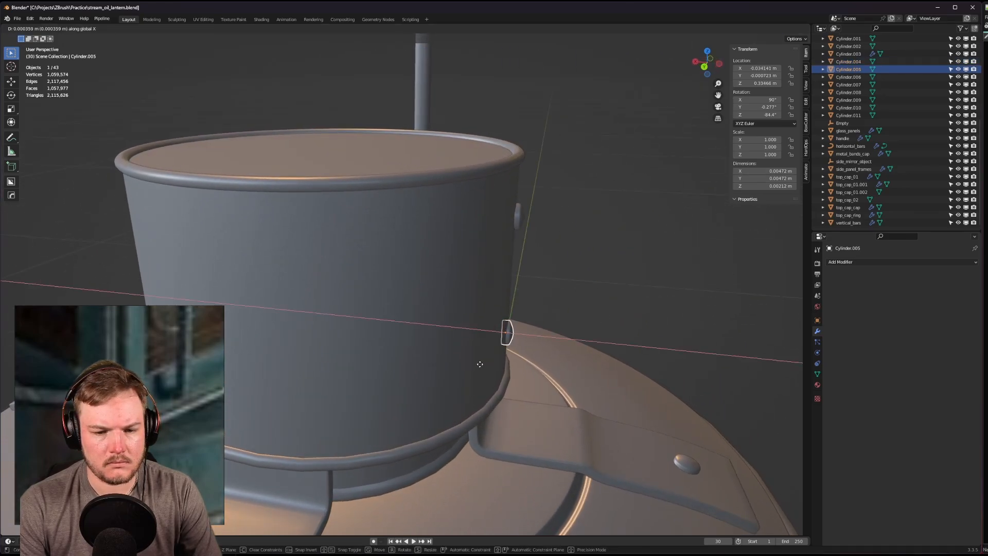
{"action": "left_click", "coordinate": [490, 354]}
Move the opposite side's upper rivet, Cylinder.004, along X to about -0.0342 m, and deselect it.
{"action": "left_click", "coordinate": [517, 216]}
{"action": "key", "text": "g"}
{"action": "key", "text": "x"}
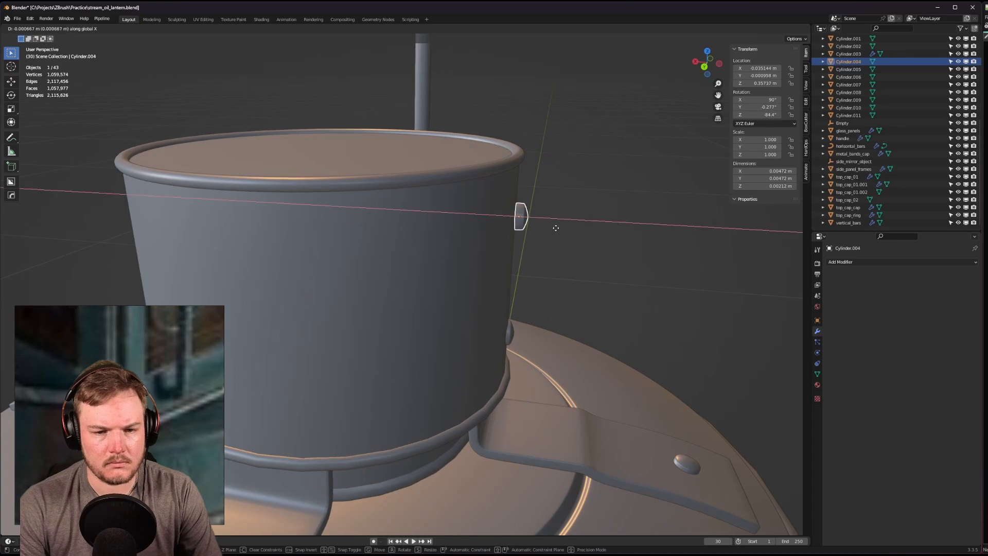
{"action": "left_click", "coordinate": [507, 226]}
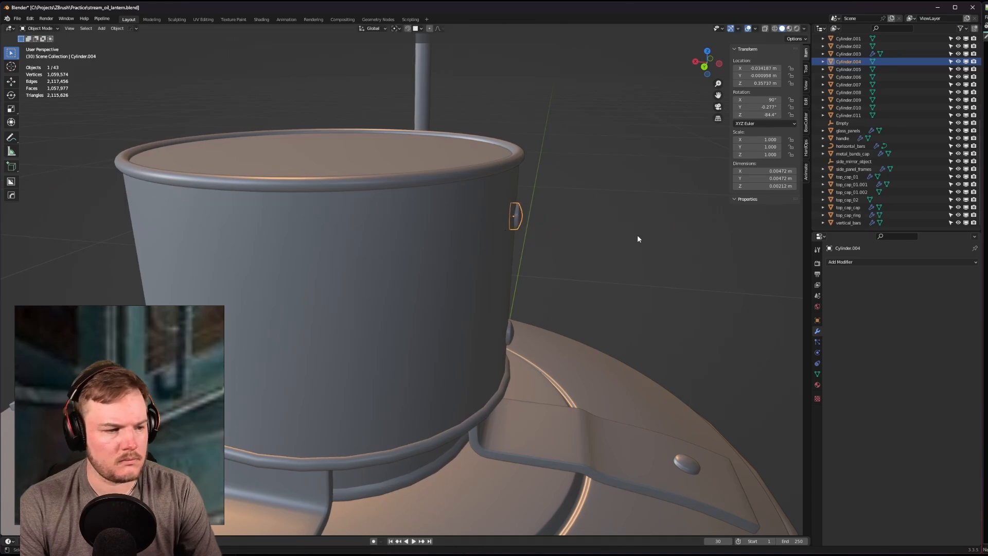
{"action": "left_click", "coordinate": [637, 235]}
Sink the strap rivet Cylinder.011 slightly into its metal band along its local Z axis.
{"action": "scroll", "coordinate": [555, 281], "scroll_direction": "down", "scroll_amount": 4}
{"action": "middle_click_drag", "start_coordinate": [456, 335], "coordinate": [325, 209]}
{"action": "left_click", "coordinate": [327, 208]}
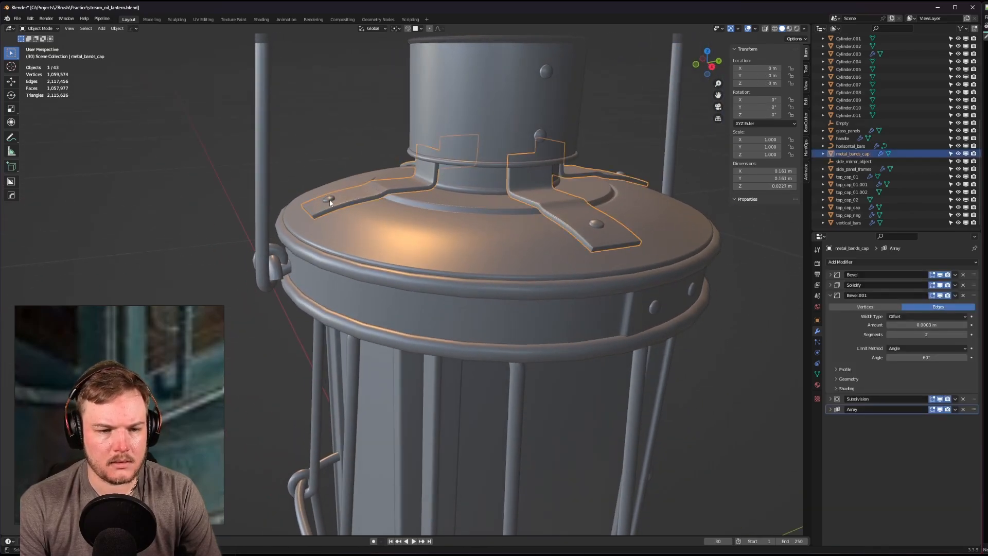
{"action": "left_click", "coordinate": [330, 200]}
{"action": "key", "text": "g"}
{"action": "key", "text": "z"}
{"action": "key", "text": "z"}
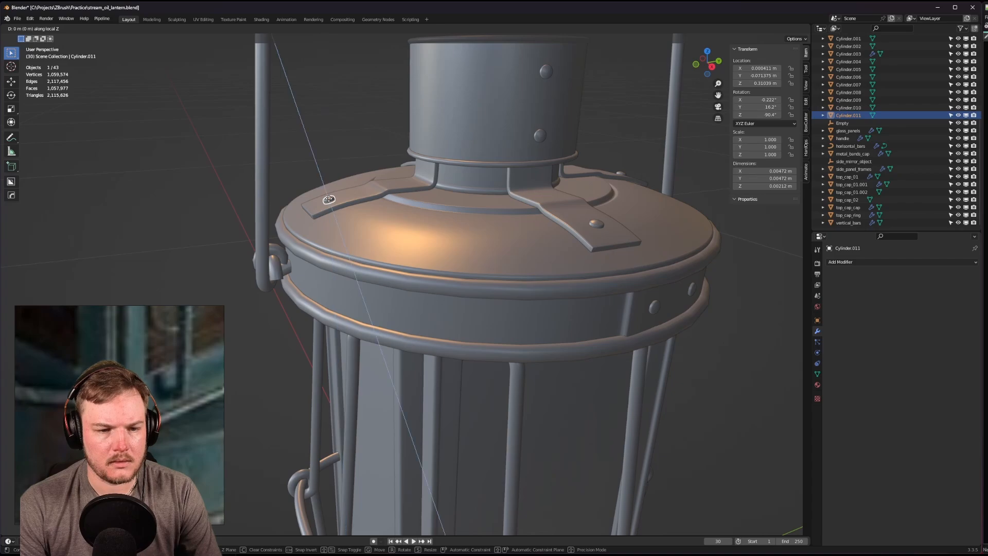
{"action": "left_click", "coordinate": [330, 201]}
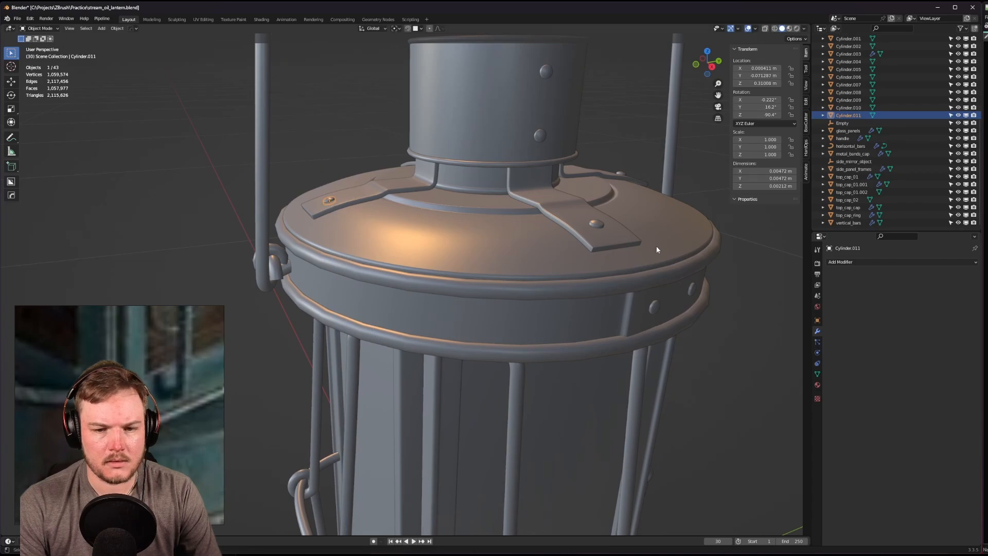
Sink the strap rivet Cylinder.010 slightly into its metal band along its local Z axis.
{"action": "left_click", "coordinate": [596, 224]}
{"action": "key", "text": "g"}
{"action": "key", "text": "z"}
{"action": "key", "text": "z"}
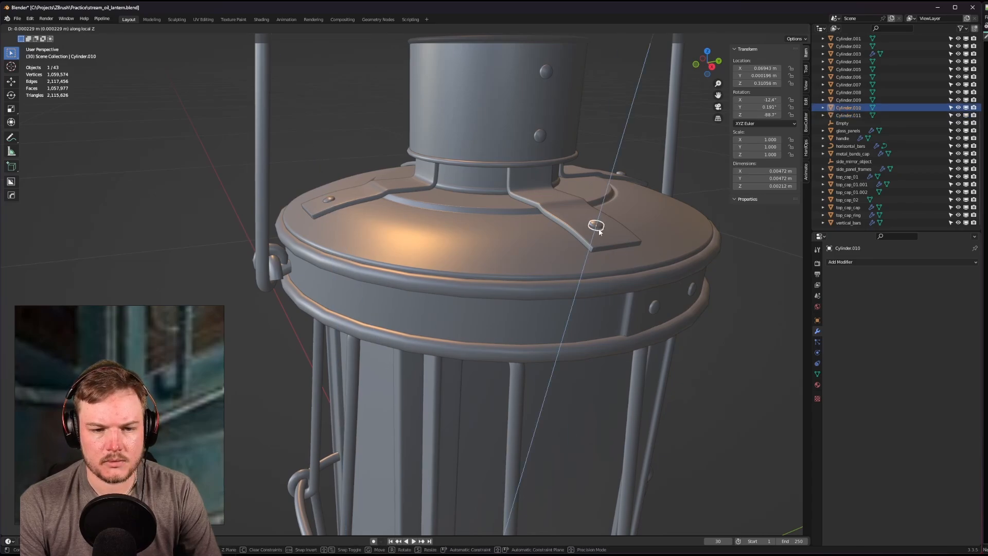
{"action": "left_click", "coordinate": [598, 230]}
Set the transform pivot to Individual Origins and move strap rivets Cylinder.008 and Cylinder.009 slightly along their local Z axes.
{"action": "middle_click_drag", "start_coordinate": [598, 230], "coordinate": [258, 228]}
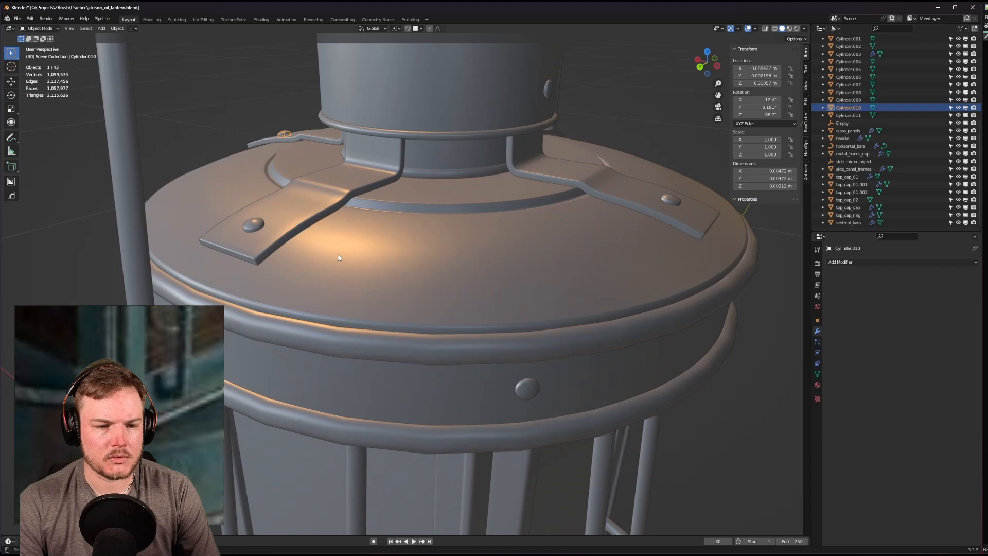
{"action": "left_click", "coordinate": [259, 228]}
{"action": "left_click", "coordinate": [676, 203], "text": "shift"}
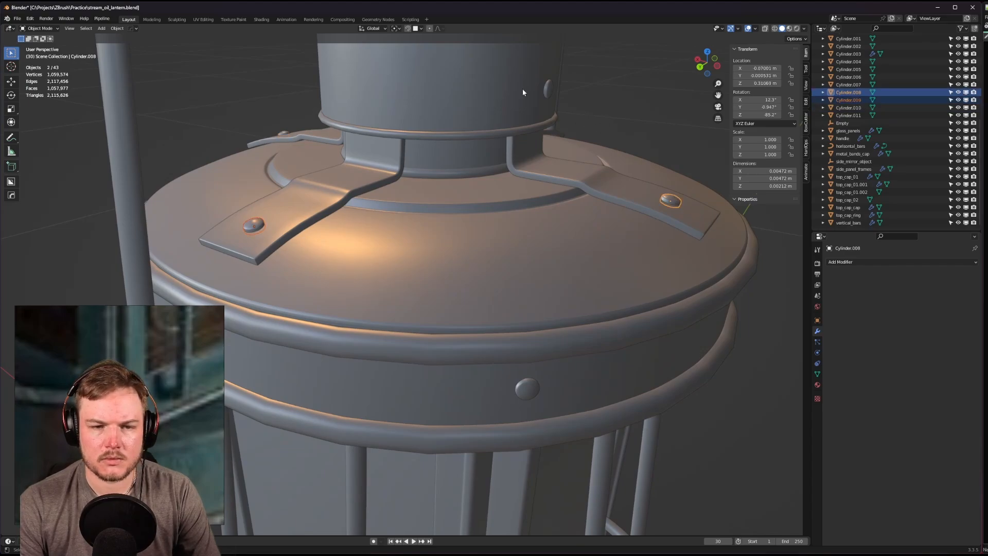
{"action": "left_click", "coordinate": [421, 29]}
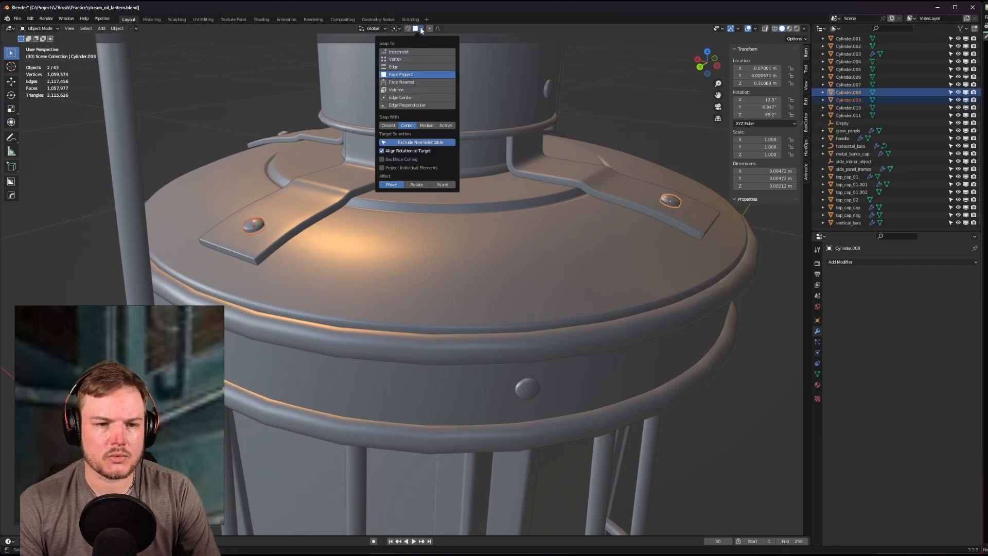
{"action": "left_click", "coordinate": [397, 29]}
{"action": "left_click", "coordinate": [418, 54]}
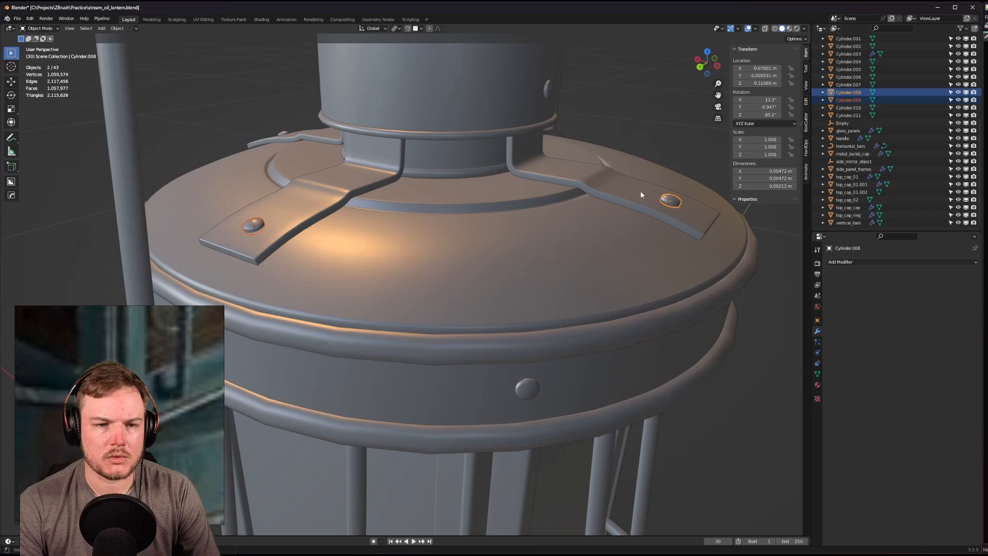
{"action": "key", "text": "g"}
{"action": "key", "text": "z"}
{"action": "key", "text": "z"}
{"action": "left_click", "coordinate": [639, 195]}
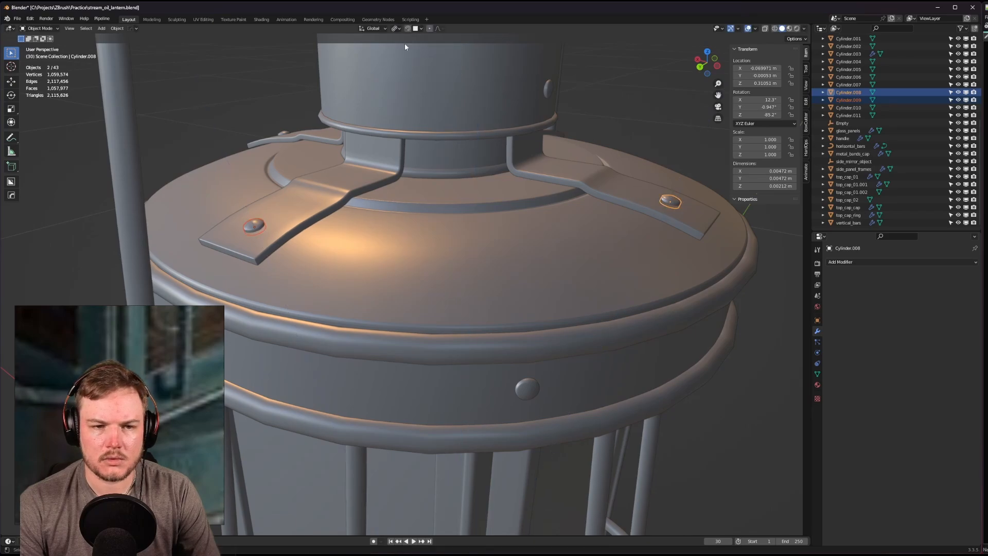
Switch the transform pivot away from Individual Origins, deselect everything and save stream_oil_lantern.blend.
{"action": "left_click", "coordinate": [399, 30]}
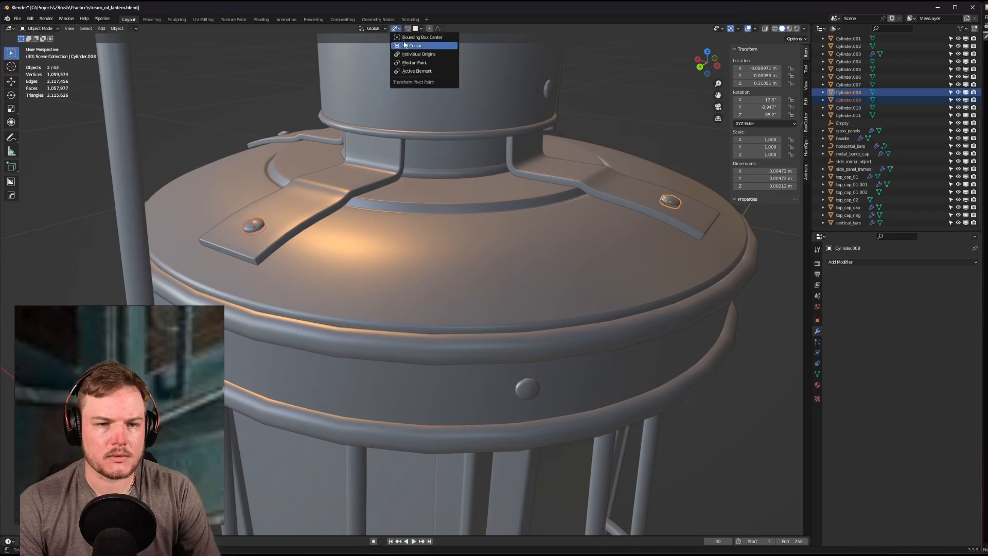
{"action": "left_click", "coordinate": [415, 37]}
{"action": "left_click", "coordinate": [400, 29]}
{"action": "scroll", "coordinate": [446, 128], "scroll_direction": "down", "scroll_amount": 10}
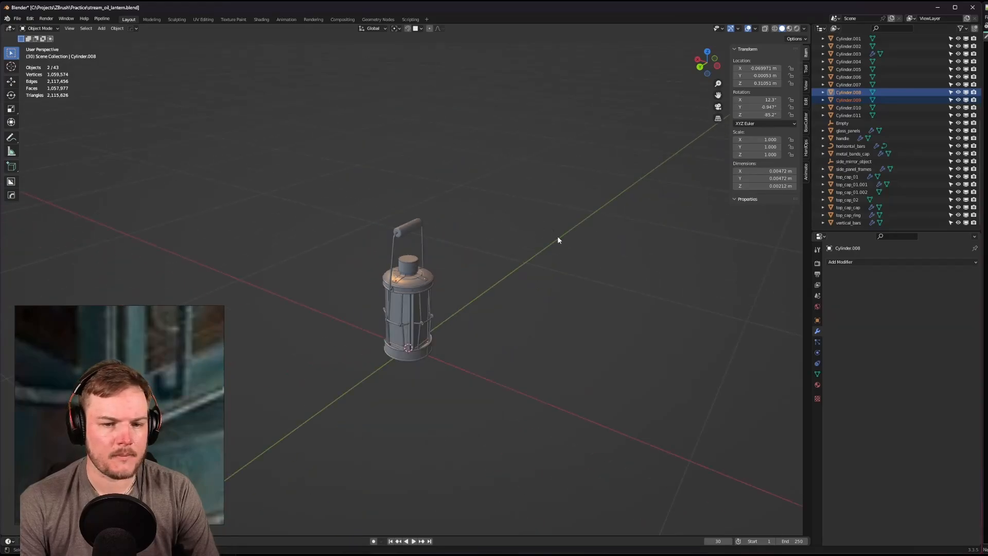
{"action": "left_click", "coordinate": [557, 235]}
{"action": "key", "text": "ctrl+s"}
{"action": "scroll", "coordinate": [502, 255], "scroll_direction": "up", "scroll_amount": 6}
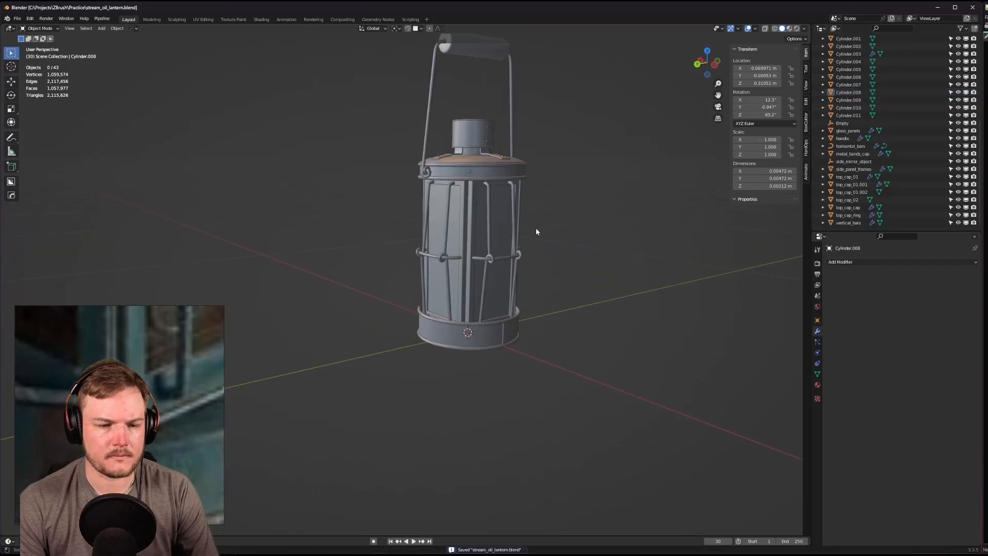
Copy the Subdivision modifier from top_cap_01.001 to the base's upper and lower rings, body_ring and body_ring.001.
{"action": "mouse_move", "coordinate": [615, 252]}
{"action": "middle_mouse_down"}
{"action": "mouse_move", "coordinate": [630, 242]}
{"action": "mouse_move", "coordinate": [547, 230]}
{"action": "mouse_move", "coordinate": [628, 247]}
{"action": "middle_mouse_up"}
{"action": "scroll", "coordinate": [551, 231], "scroll_direction": "up", "scroll_amount": 3}
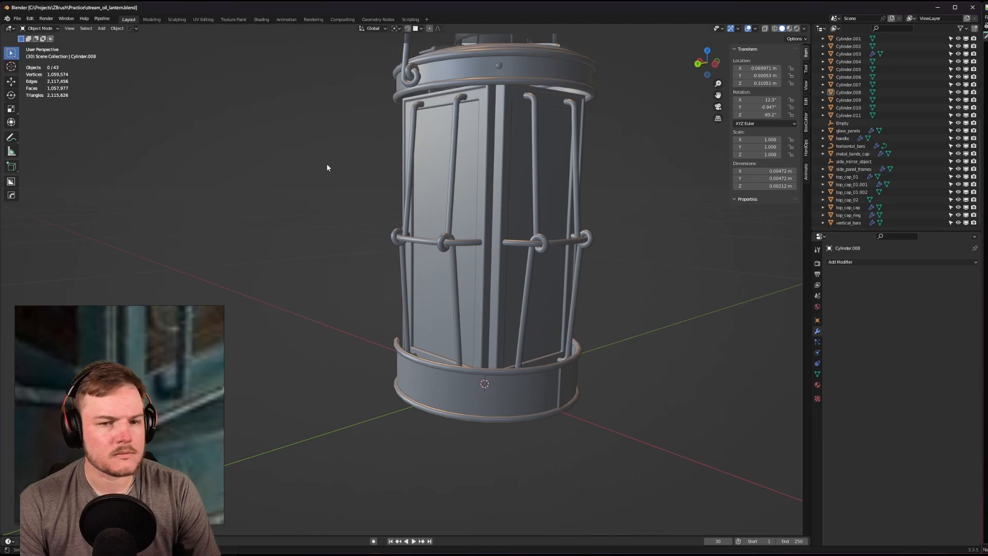
{"action": "middle_click_drag", "start_coordinate": [326, 163], "coordinate": [478, 242]}
{"action": "middle_click_drag", "start_coordinate": [437, 309], "coordinate": [520, 220], "text": "shift"}
{"action": "scroll", "coordinate": [521, 221], "scroll_direction": "up", "scroll_amount": 2}
{"action": "scroll", "coordinate": [486, 249], "scroll_direction": "up", "scroll_amount": 2}
{"action": "middle_click_drag", "start_coordinate": [485, 249], "coordinate": [415, 269]}
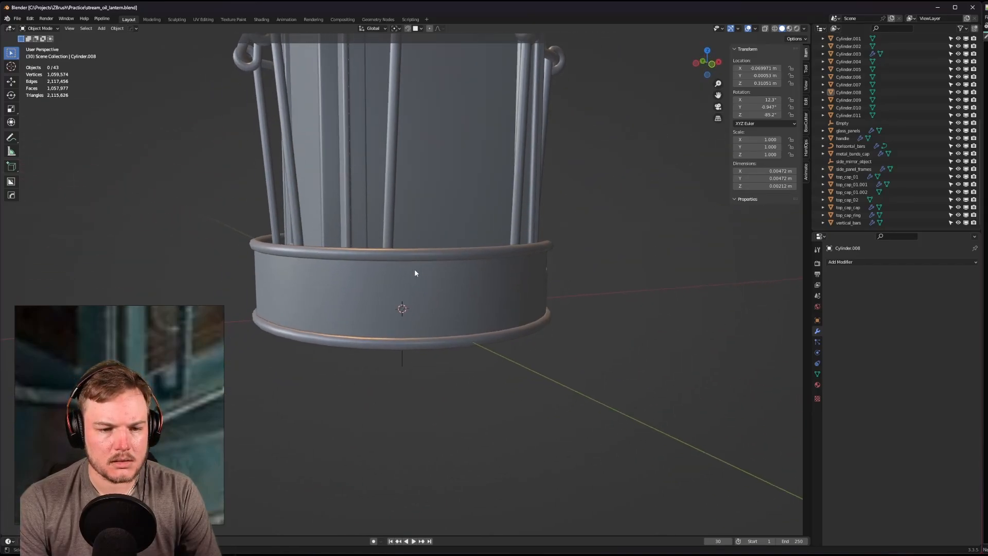
{"action": "left_click", "coordinate": [441, 258]}
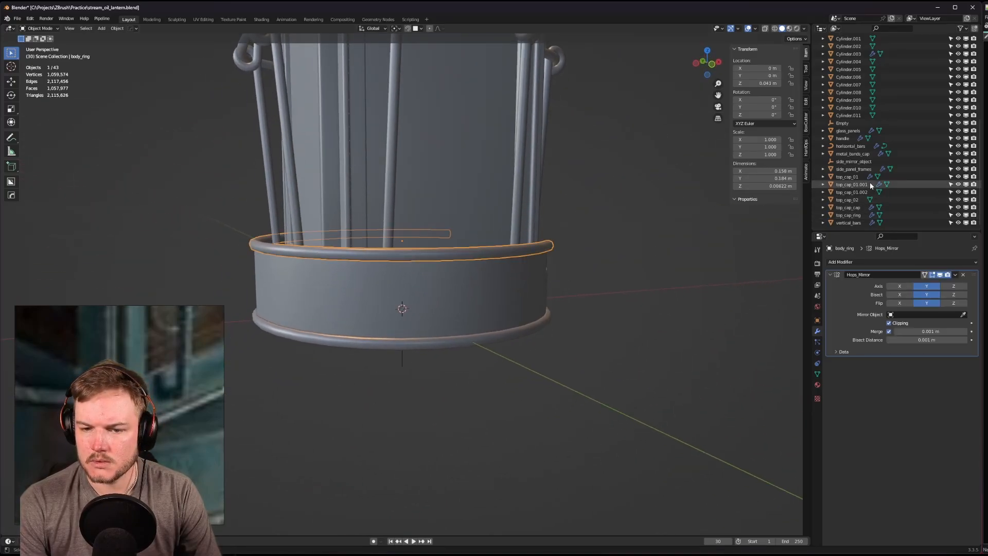
{"action": "left_click", "coordinate": [539, 322], "text": "shift"}
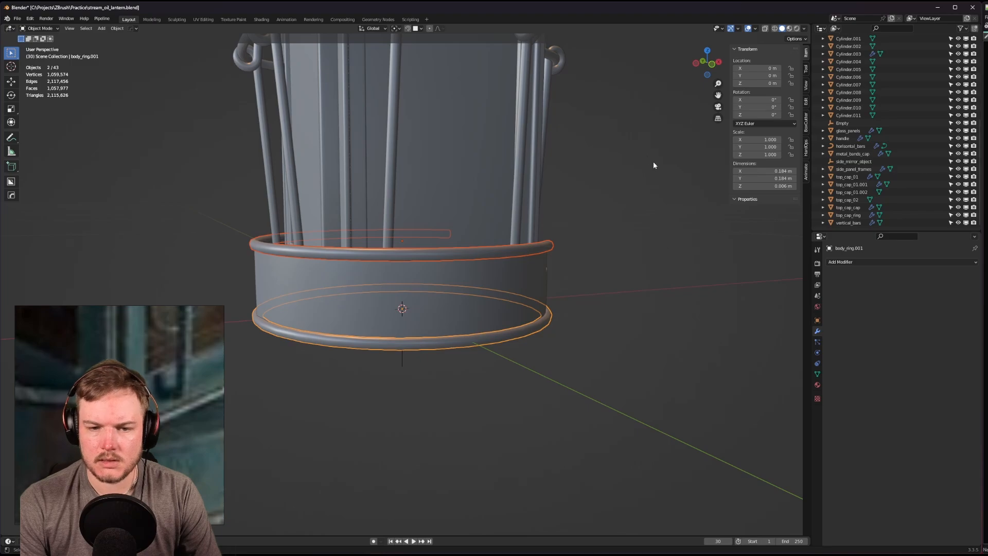
{"action": "middle_click_drag", "start_coordinate": [643, 93], "coordinate": [629, 317], "text": "shift"}
{"action": "scroll", "coordinate": [618, 303], "scroll_direction": "down", "scroll_amount": 7}
{"action": "middle_click_drag", "start_coordinate": [509, 229], "coordinate": [526, 331], "text": "shift"}
{"action": "scroll", "coordinate": [526, 332], "scroll_direction": "up", "scroll_amount": 4}
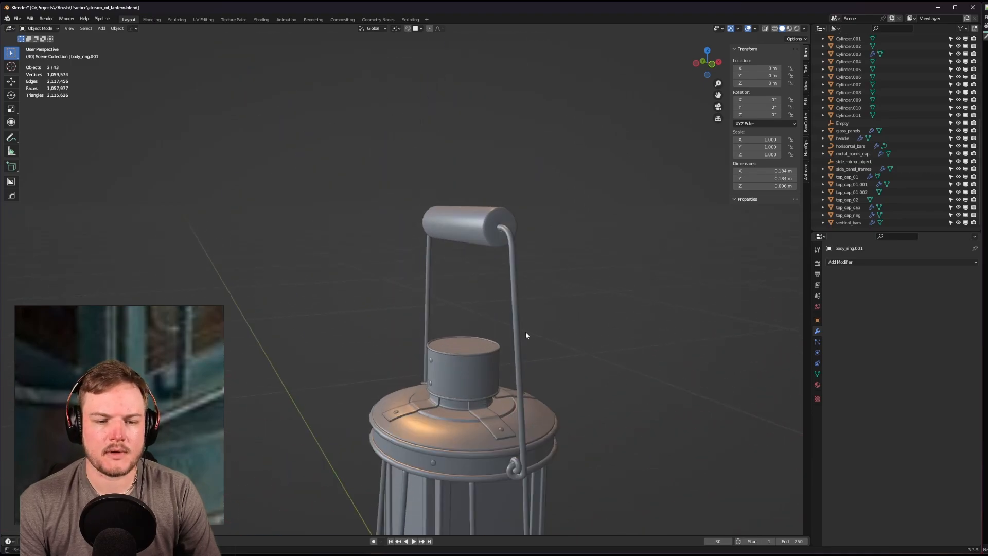
{"action": "left_click", "coordinate": [497, 355], "text": "shift"}
{"action": "key", "text": "ctrl+l"}
{"action": "left_click", "coordinate": [592, 329]}
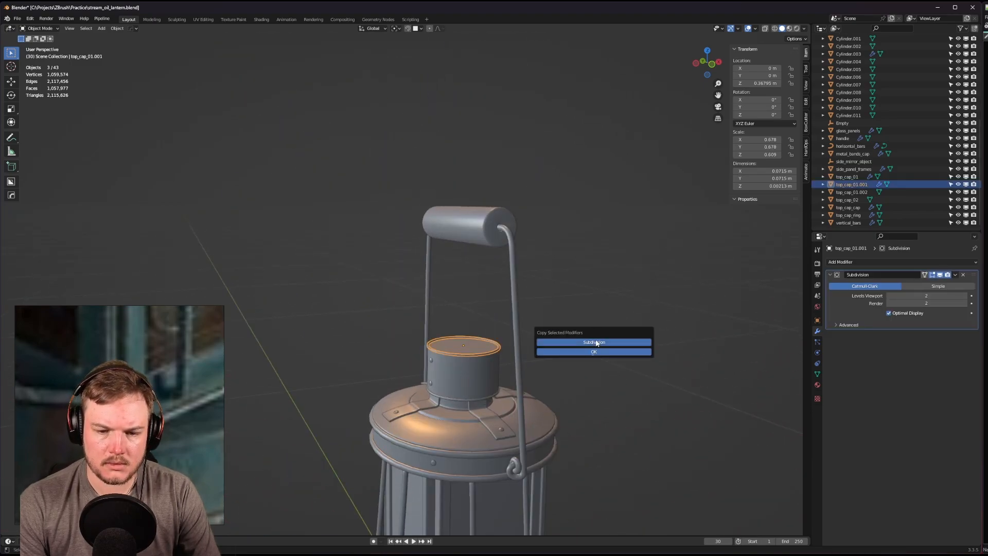
{"action": "left_click", "coordinate": [593, 352]}
Isolate body_ring in local view and add a Bevel modifier between its mirror and Subdivision modifiers.
{"action": "middle_click_drag", "start_coordinate": [602, 360], "coordinate": [618, 132], "text": "shift"}
{"action": "scroll", "coordinate": [618, 132], "scroll_direction": "down", "scroll_amount": 3}
{"action": "scroll", "coordinate": [639, 293], "scroll_direction": "up", "scroll_amount": 3}
{"action": "scroll", "coordinate": [621, 212], "scroll_direction": "up", "scroll_amount": 3}
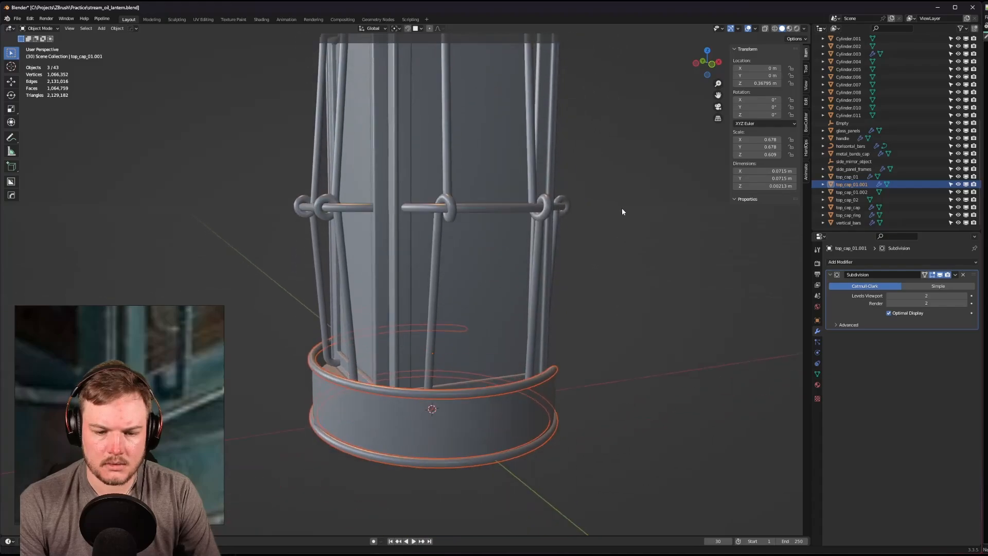
{"action": "middle_click_drag", "start_coordinate": [622, 212], "coordinate": [607, 172]}
{"action": "scroll", "coordinate": [572, 221], "scroll_direction": "up", "scroll_amount": 2}
{"action": "left_click", "coordinate": [475, 262]}
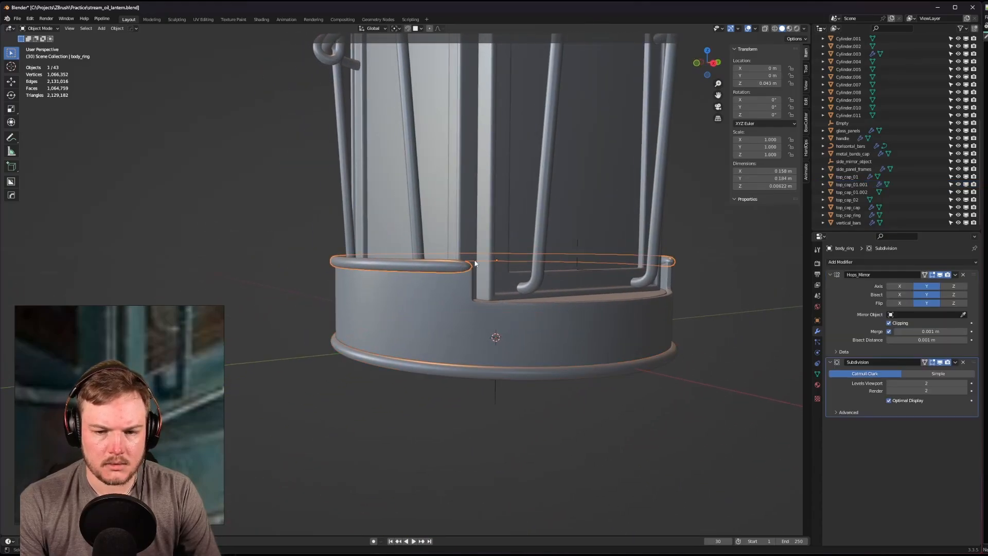
{"action": "key", "text": "KP_Divide"}
{"action": "middle_click_drag", "start_coordinate": [475, 262], "coordinate": [505, 255]}
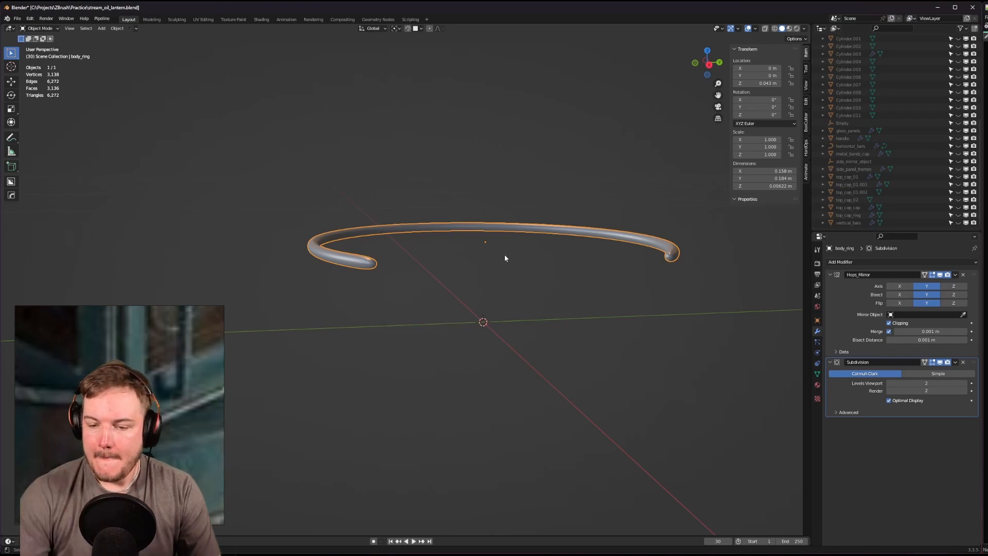
{"action": "left_click", "coordinate": [893, 262]}
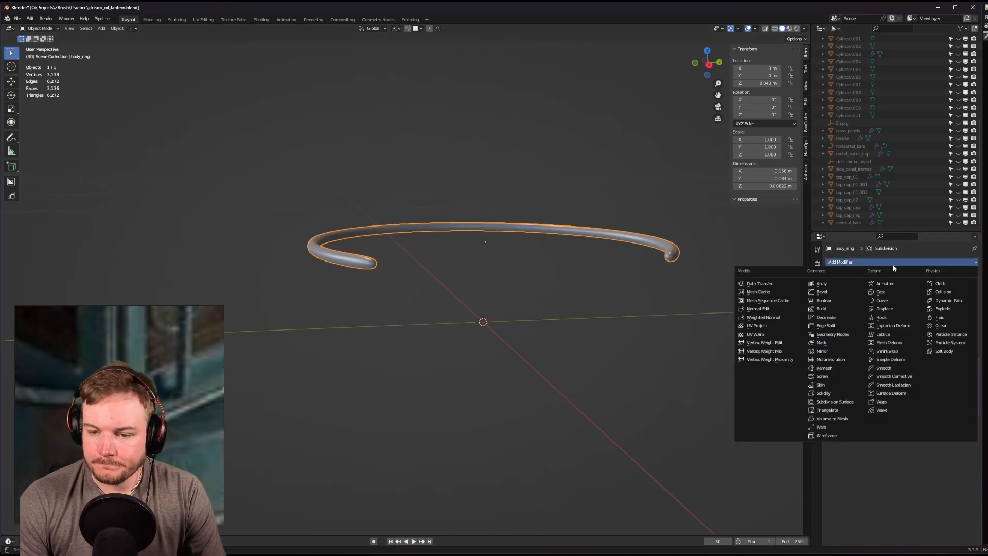
{"action": "left_click", "coordinate": [822, 292]}
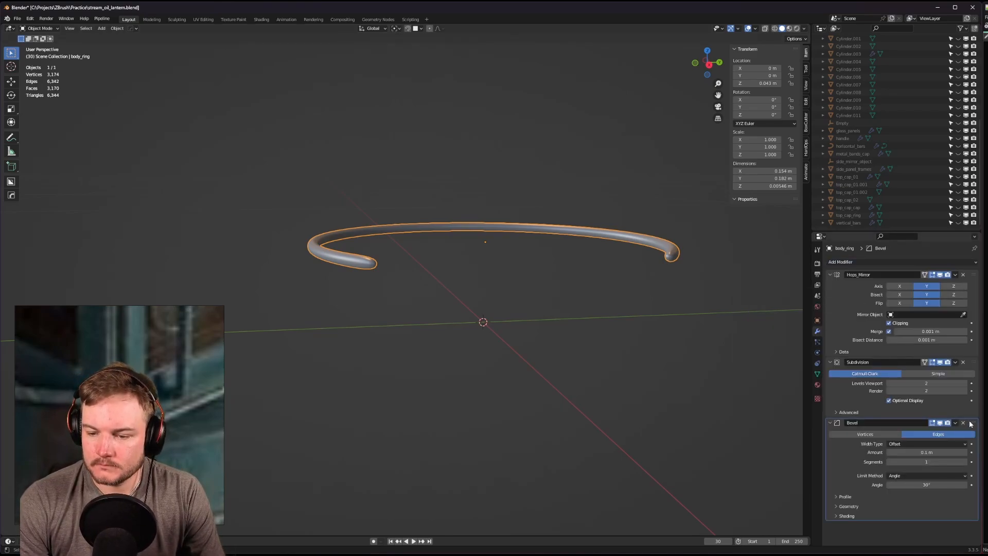
{"action": "left_click_drag", "start_coordinate": [971, 423], "coordinate": [953, 382]}
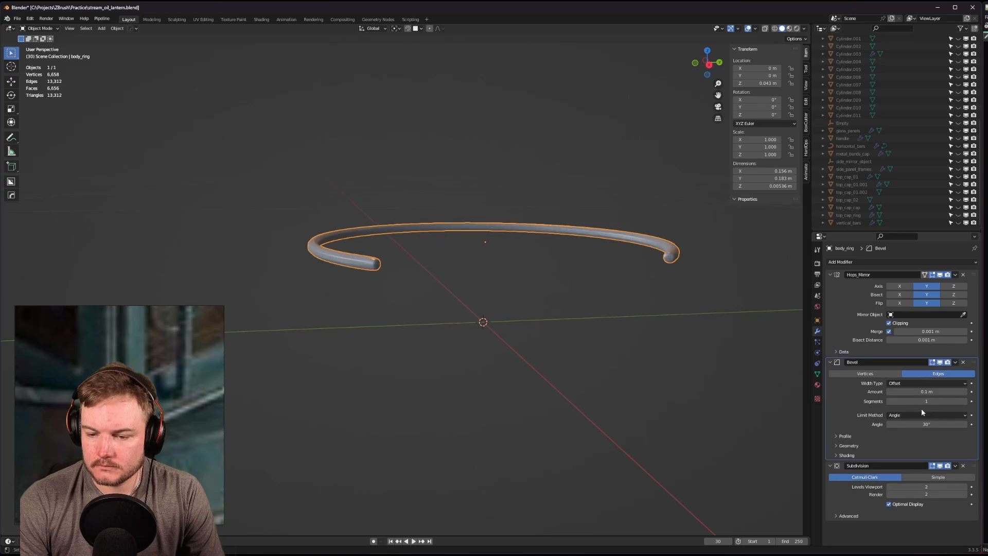
Set body_ring's Bevel modifier to 2 segments, an amount of 0.0001 m and a 60° angle limit.
{"action": "left_click", "coordinate": [965, 402]}
{"action": "double_click", "coordinate": [950, 392]}
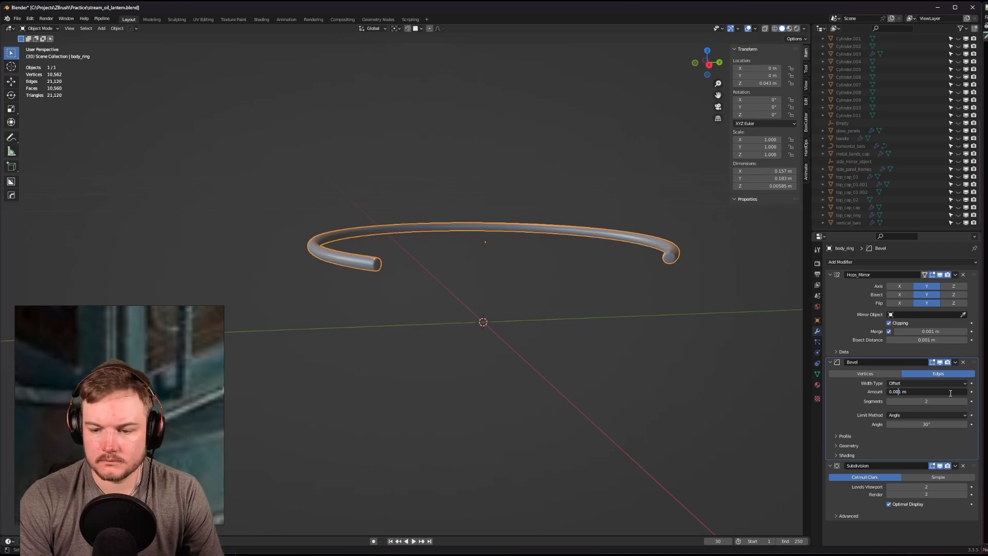
{"action": "key", "text": "Return"}
{"action": "scroll", "coordinate": [508, 243], "scroll_direction": "up", "scroll_amount": 4}
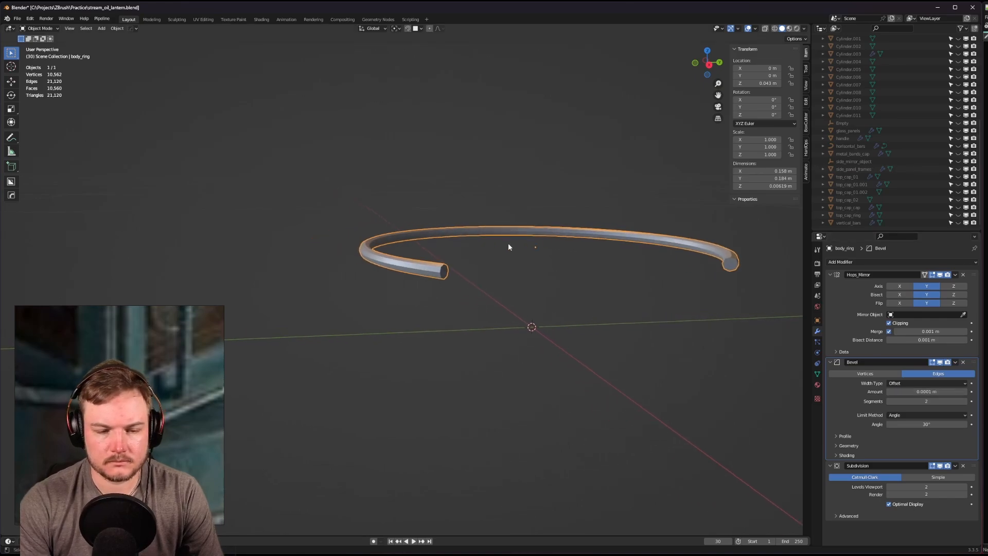
{"action": "middle_click_drag", "start_coordinate": [561, 266], "coordinate": [538, 270], "text": "shift"}
{"action": "double_click", "coordinate": [915, 423]}
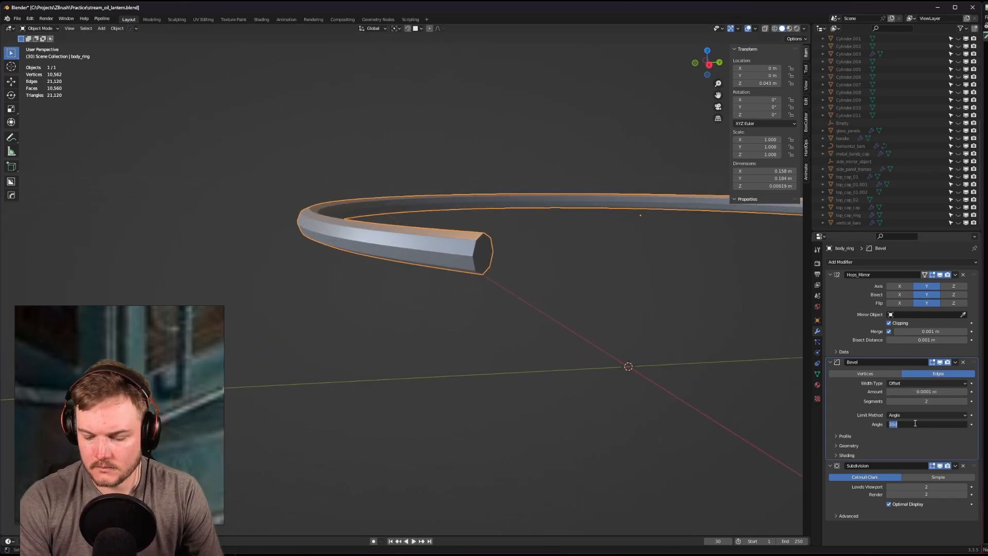
{"action": "type", "text": "60"}
{"action": "key", "text": "Return"}
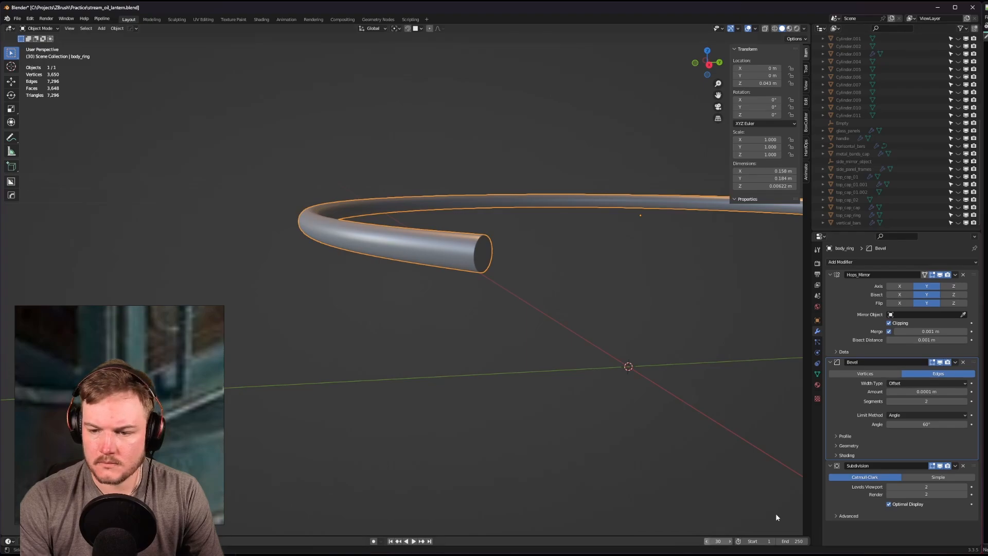
Try a merge distance of 0.005 m in body_ring's mirror modifier and undo it.
{"action": "double_click", "coordinate": [912, 332]}
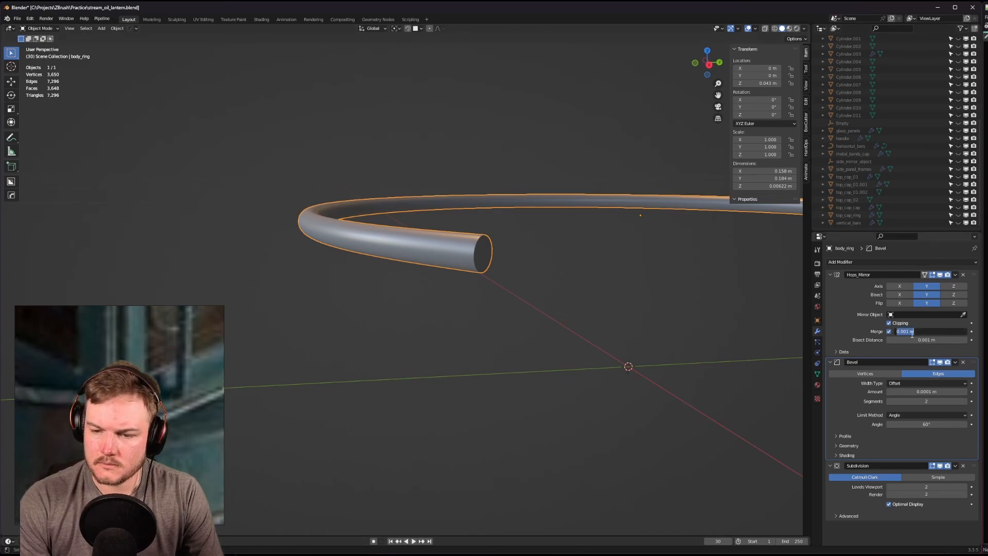
{"action": "left_click", "coordinate": [906, 332]}
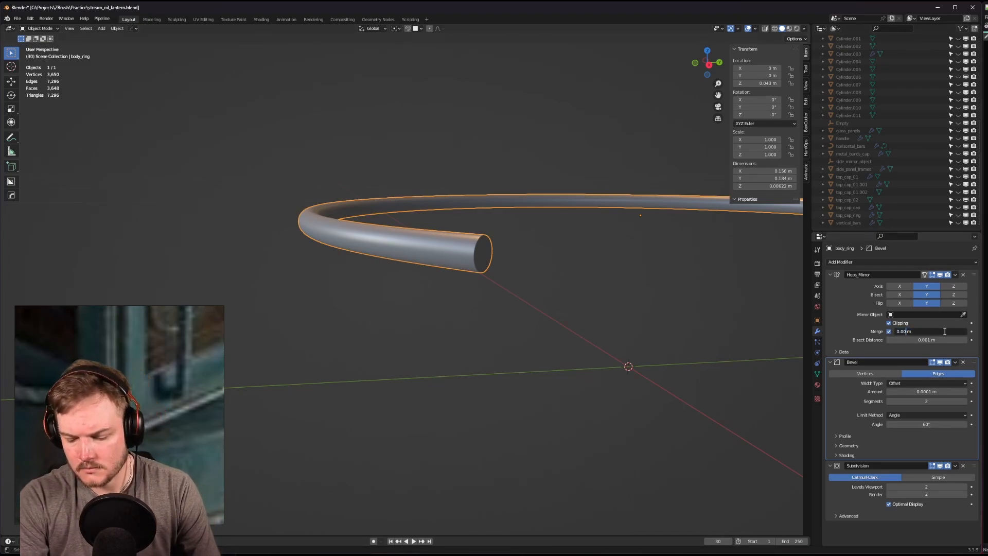
{"action": "key", "text": "Return"}
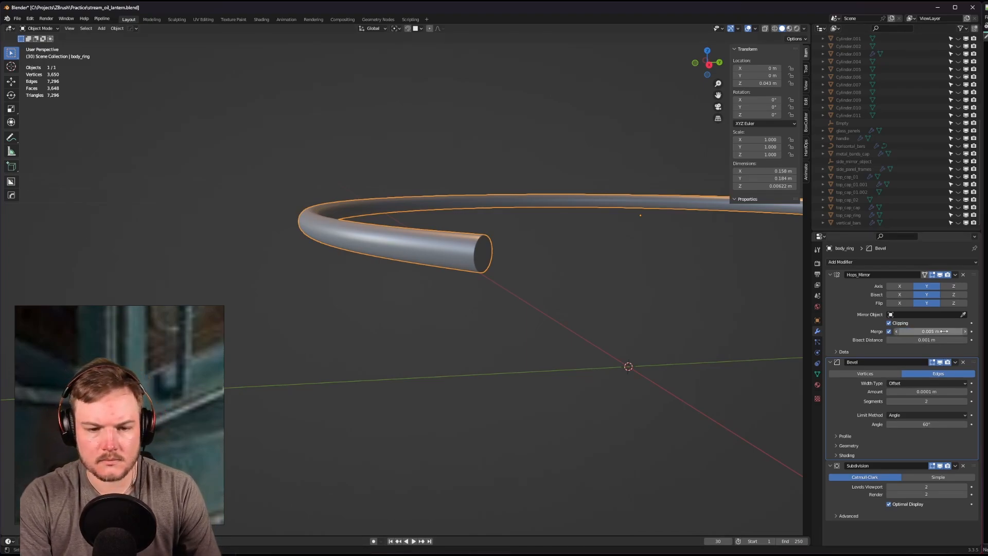
{"action": "double_click", "coordinate": [916, 331]}
{"action": "left_click", "coordinate": [907, 332]}
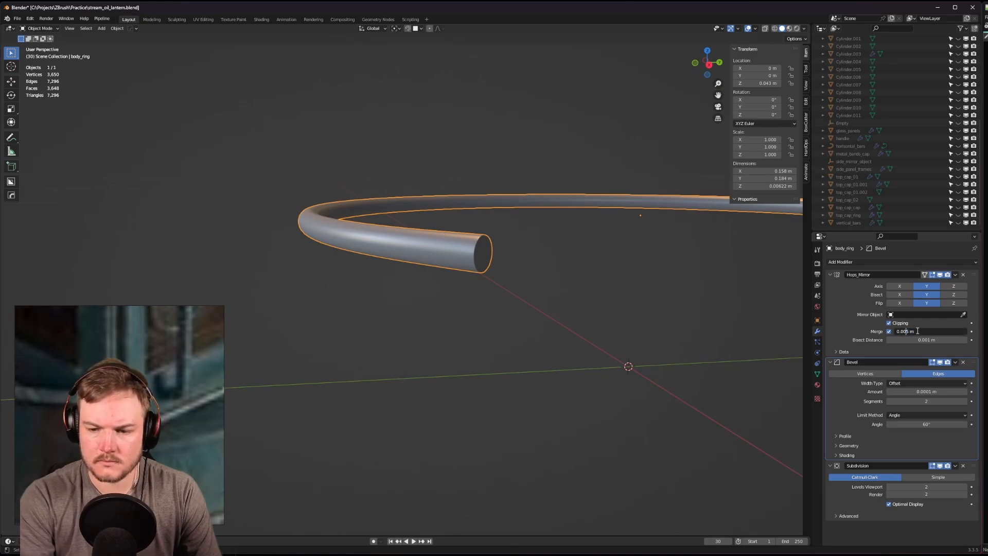
{"action": "key", "text": "BackSpace"}
{"action": "key", "text": "Return"}
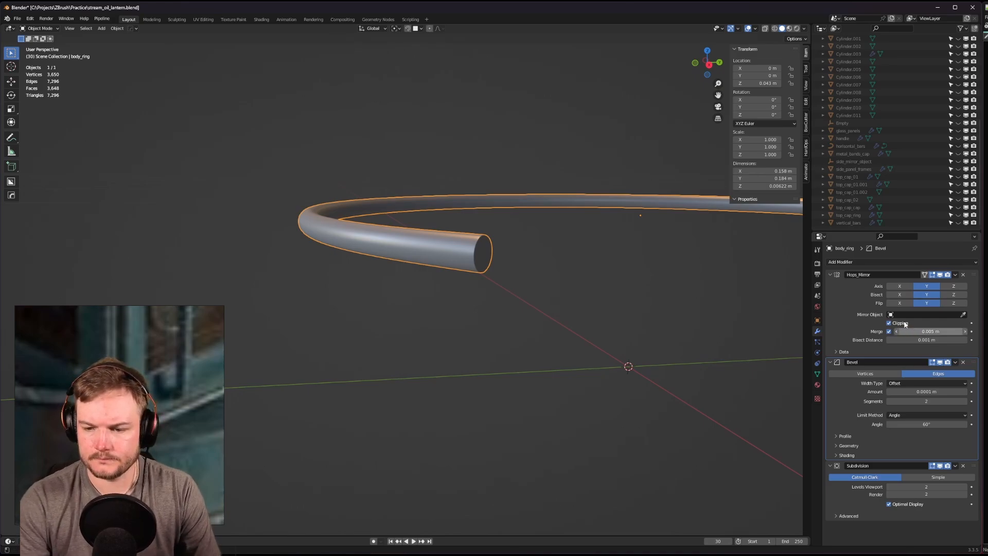
{"action": "key", "text": "ctrl+z"}
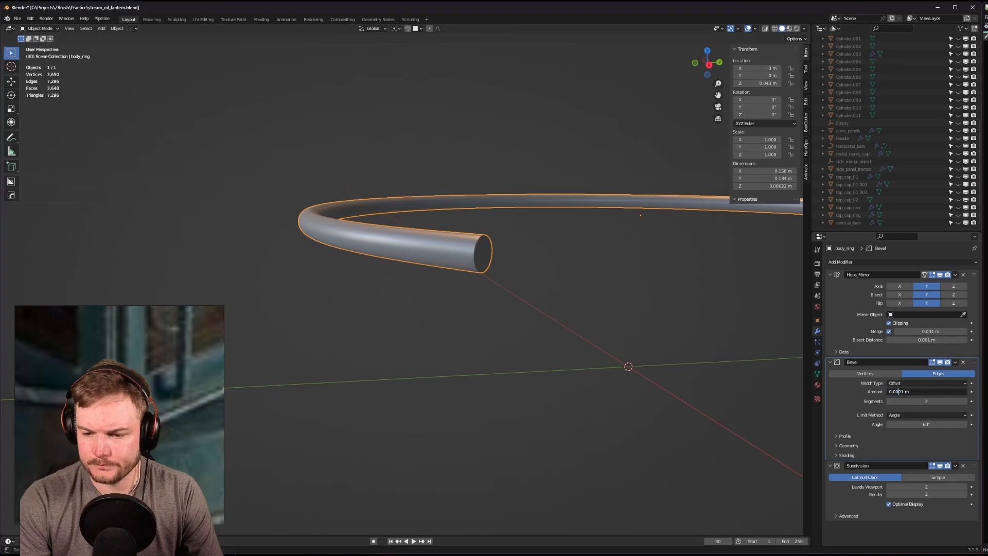
Set body_ring's Bevel amount to 0.0005 m with a profile shape of 1.00, and return to the full lantern.
{"action": "key", "text": "Return"}
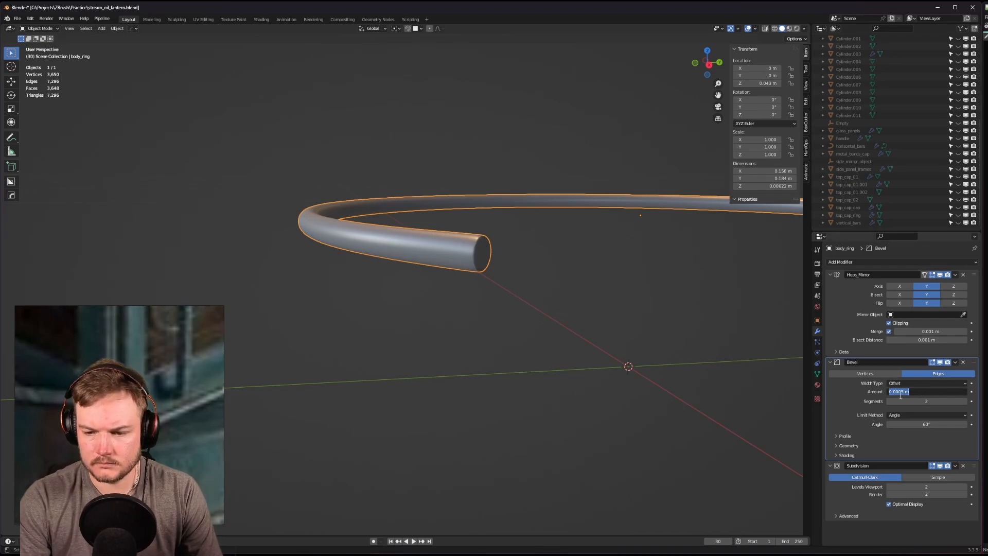
{"action": "left_click", "coordinate": [837, 436]}
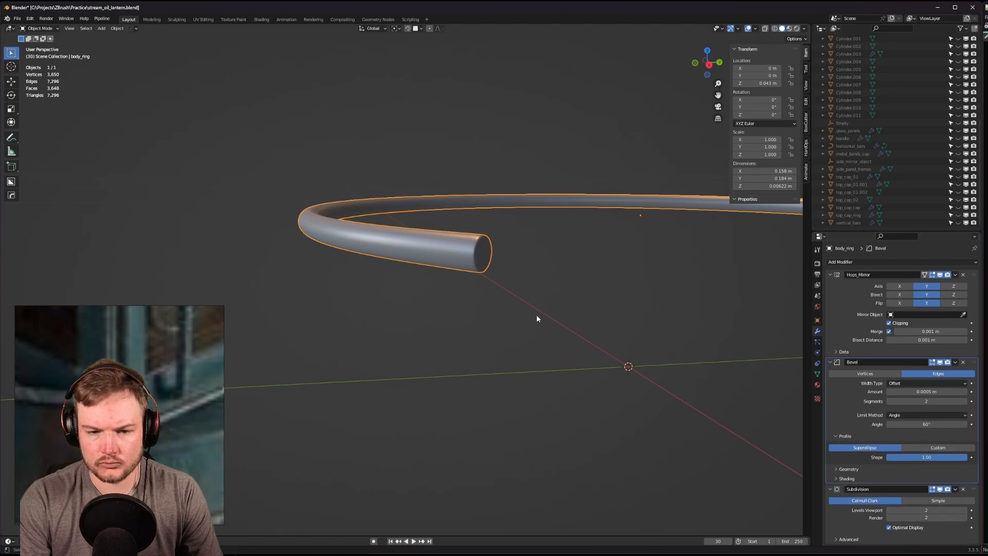
{"action": "middle_click_drag", "start_coordinate": [537, 319], "coordinate": [546, 329]}
{"action": "scroll", "coordinate": [612, 329], "scroll_direction": "down", "scroll_amount": 5}
{"action": "left_click", "coordinate": [578, 325]}
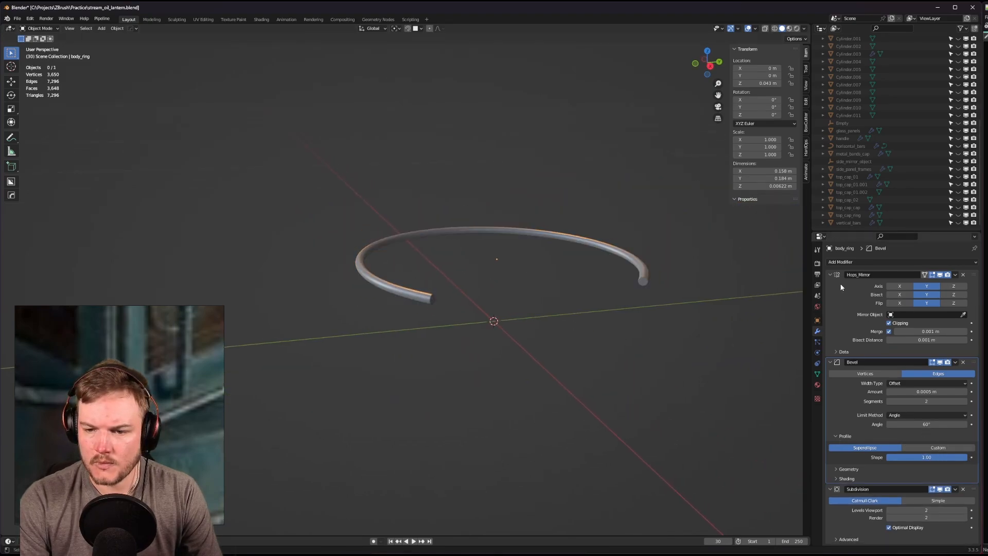
{"action": "left_click", "coordinate": [830, 275]}
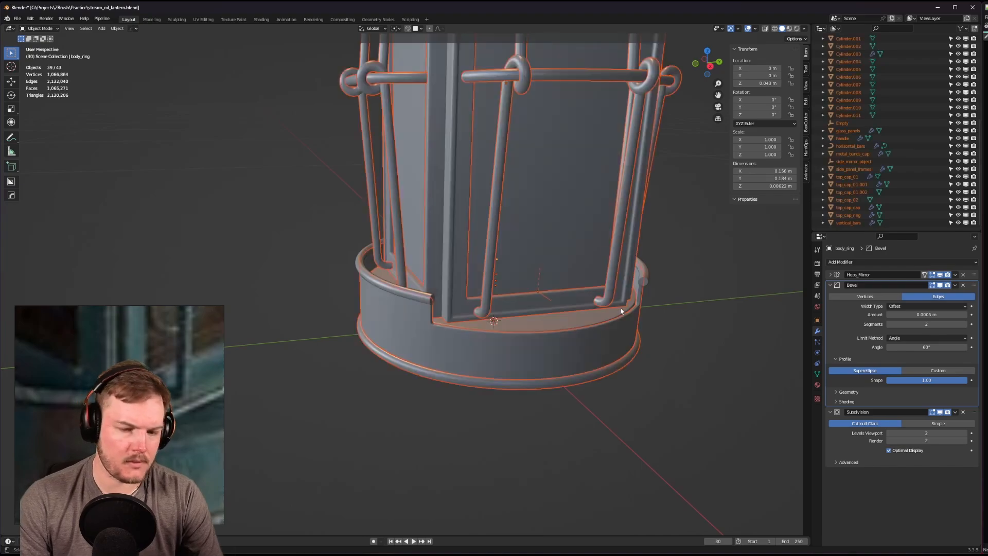
{"action": "key", "text": "KP_Divide"}
Duplicate the handle wire curve_handle in place and move the copy to the Backup collection.
{"action": "middle_click_drag", "start_coordinate": [669, 328], "coordinate": [545, 380]}
{"action": "middle_click_drag", "start_coordinate": [502, 205], "coordinate": [485, 361], "text": "shift"}
{"action": "scroll", "coordinate": [487, 286], "scroll_direction": "down", "scroll_amount": 5}
{"action": "middle_click_drag", "start_coordinate": [486, 282], "coordinate": [400, 310]}
{"action": "scroll", "coordinate": [477, 285], "scroll_direction": "up", "scroll_amount": 2}
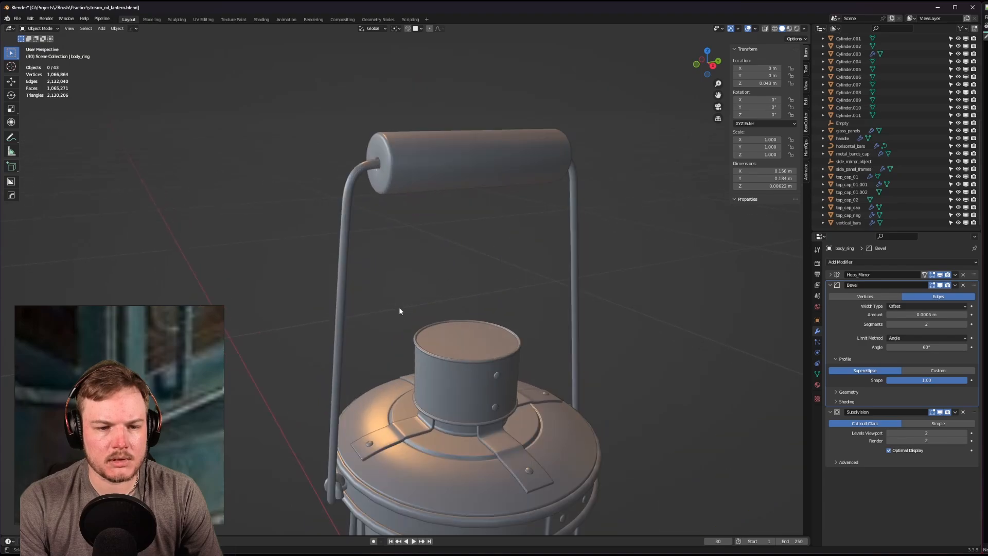
{"action": "left_click", "coordinate": [348, 222]}
{"action": "middle_click_drag", "start_coordinate": [348, 223], "coordinate": [434, 234]}
{"action": "scroll", "coordinate": [871, 199], "scroll_direction": "up", "scroll_amount": 5}
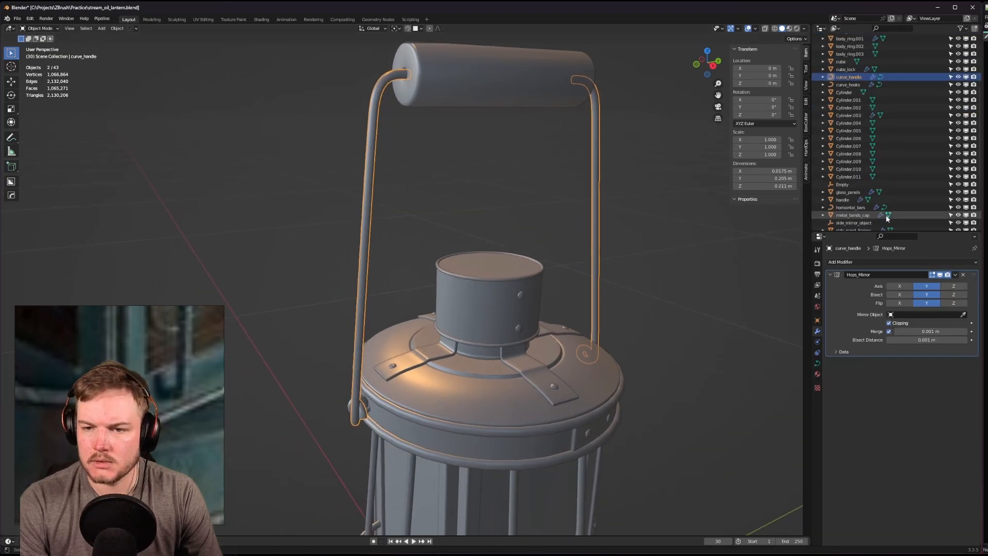
{"action": "middle_click_drag", "start_coordinate": [515, 244], "coordinate": [476, 246]}
{"action": "key", "text": "shift+d"}
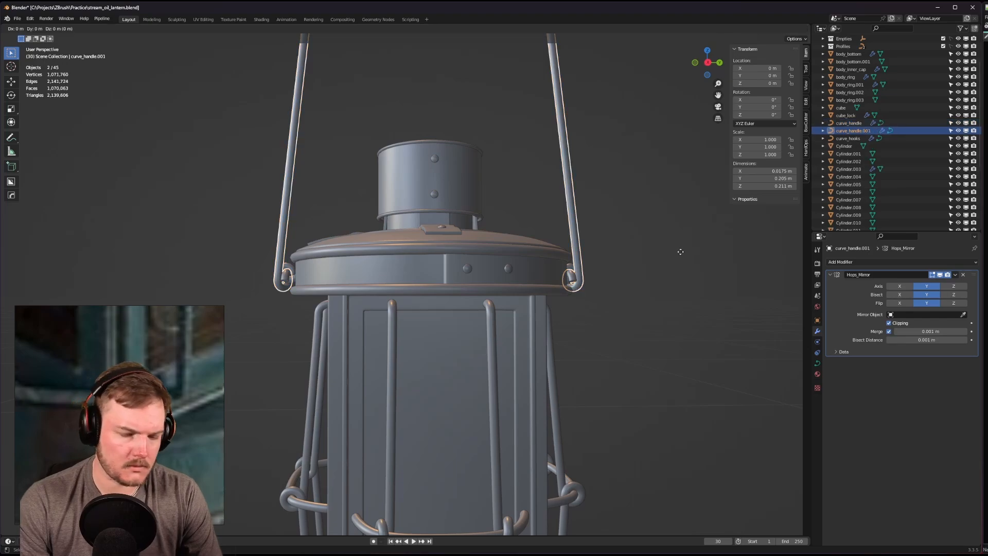
{"action": "right_click", "coordinate": [681, 251]}
{"action": "key", "text": "m"}
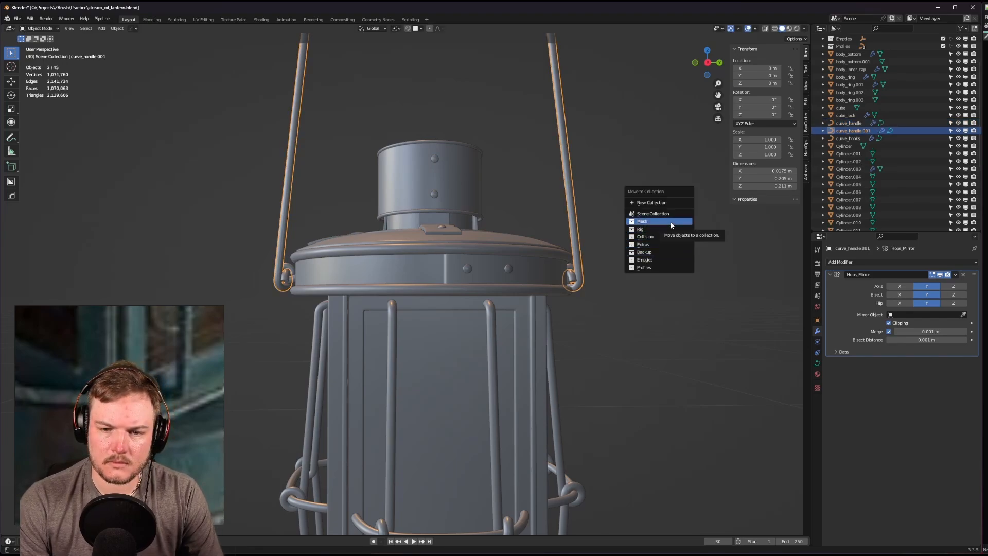
{"action": "left_click", "coordinate": [669, 252]}
Duplicate curve_hooks in place and move the copy to the Backup collection.
{"action": "middle_click_drag", "start_coordinate": [627, 291], "coordinate": [597, 301]}
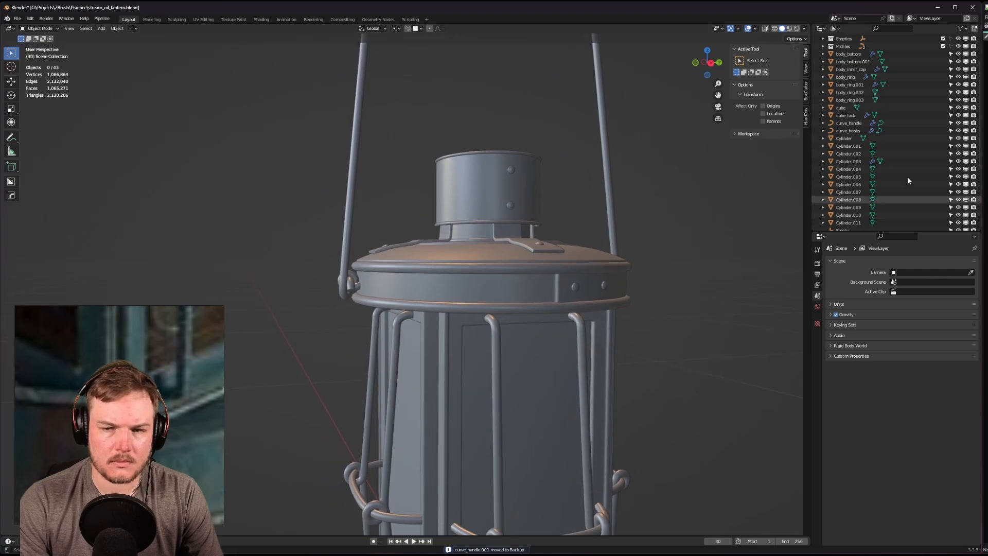
{"action": "scroll", "coordinate": [907, 177], "scroll_direction": "up", "scroll_amount": 5}
{"action": "scroll", "coordinate": [381, 335], "scroll_direction": "up", "scroll_amount": 3}
{"action": "middle_click_drag", "start_coordinate": [381, 336], "coordinate": [400, 329]}
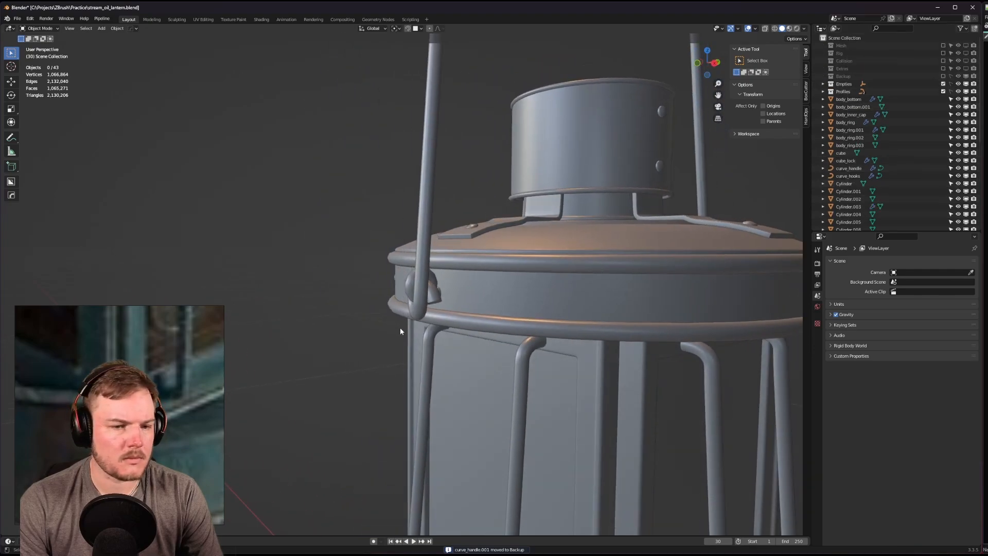
{"action": "left_click", "coordinate": [443, 300]}
{"action": "middle_click_drag", "start_coordinate": [443, 299], "coordinate": [592, 298]}
{"action": "scroll", "coordinate": [600, 322], "scroll_direction": "up", "scroll_amount": 8}
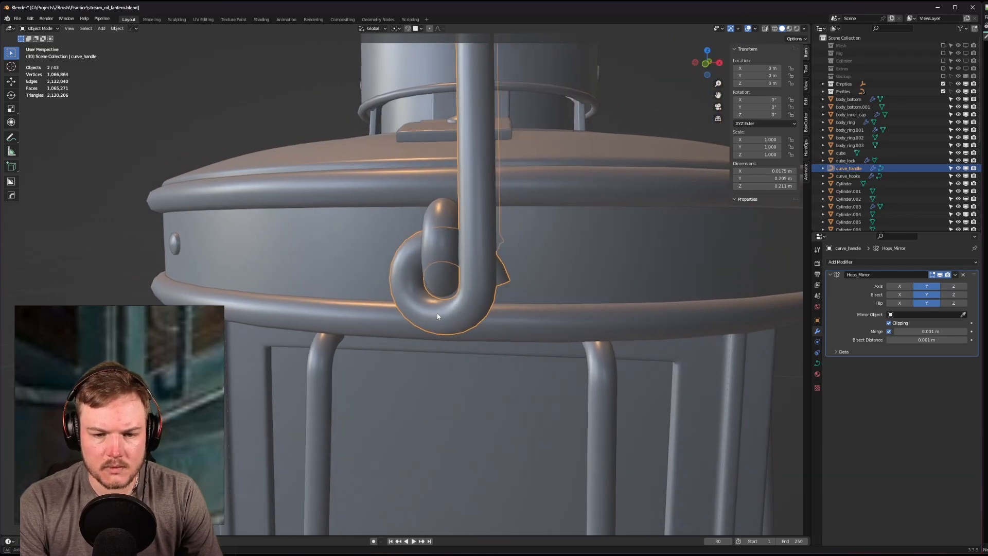
{"action": "middle_click_drag", "start_coordinate": [438, 316], "coordinate": [400, 294]}
{"action": "left_click", "coordinate": [170, 254]}
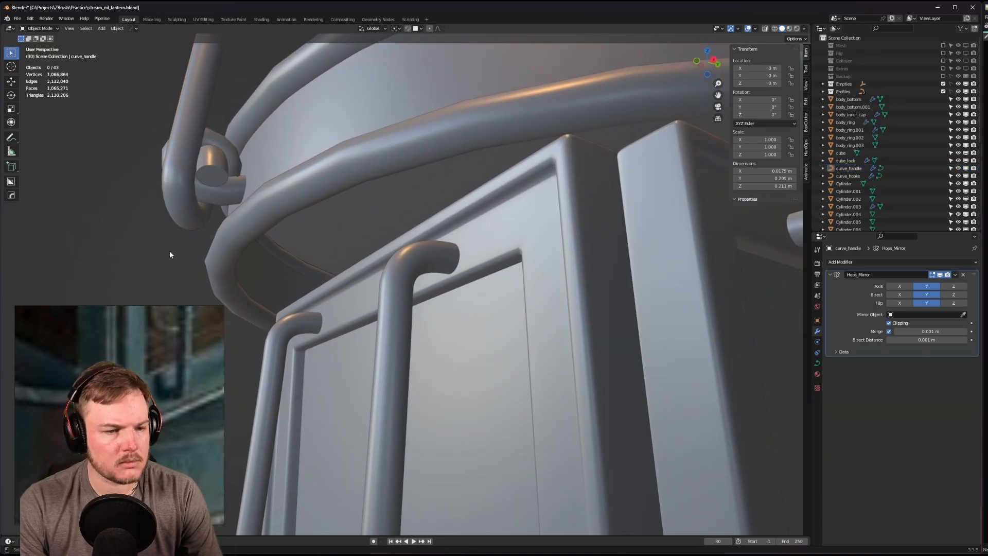
{"action": "left_click", "coordinate": [165, 154]}
{"action": "key", "text": "shift+d"}
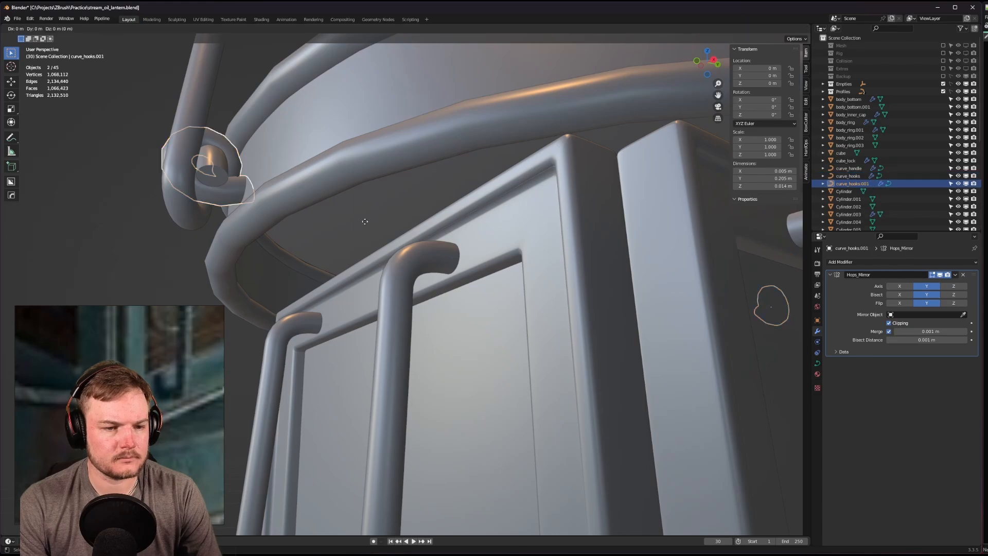
{"action": "right_click", "coordinate": [365, 221]}
{"action": "key", "text": "m"}
{"action": "left_click", "coordinate": [365, 222]}
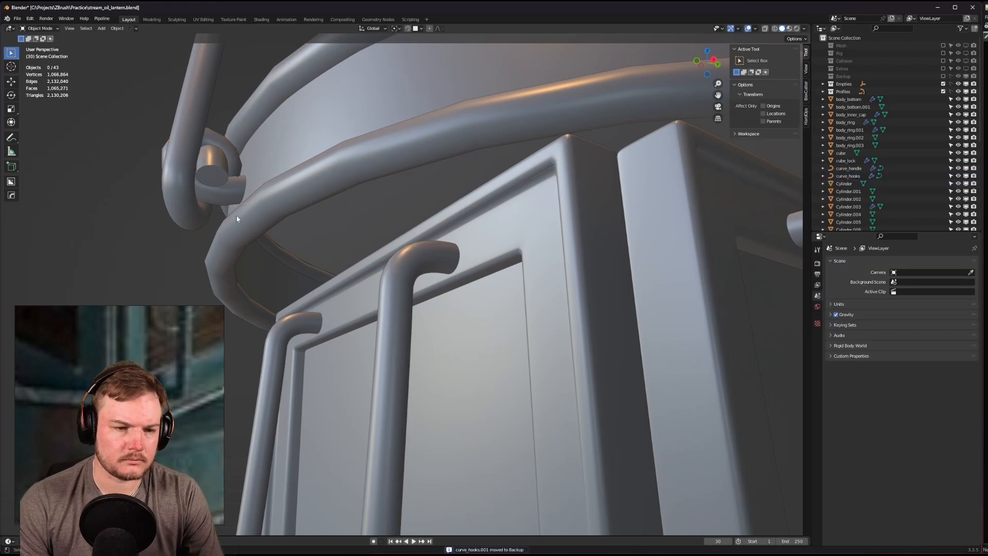
Isolate curve_hooks to examine its coiled shape, then return to the full lantern.
{"action": "middle_click_drag", "start_coordinate": [237, 215], "coordinate": [340, 248]}
{"action": "key", "text": "KP_Divide"}
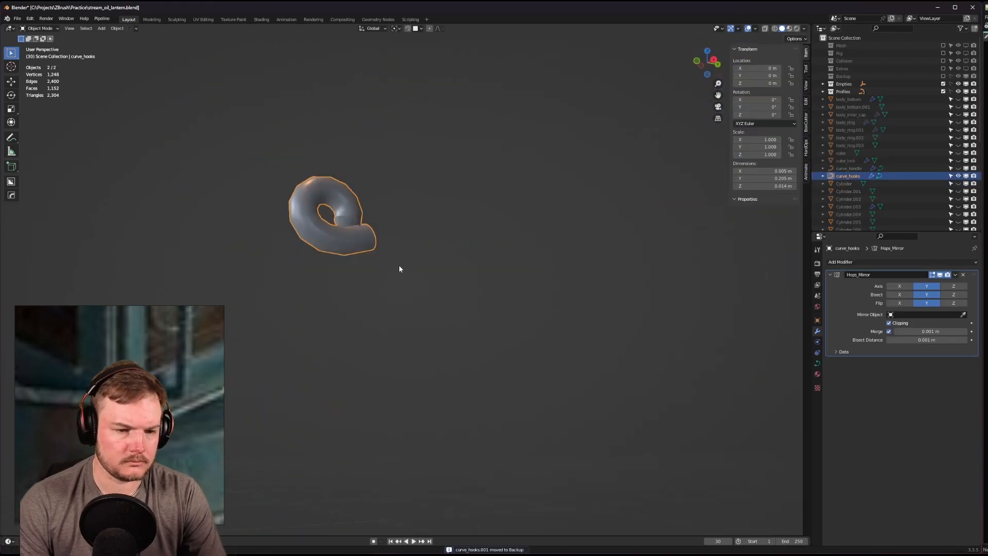
{"action": "middle_click_drag", "start_coordinate": [399, 269], "coordinate": [510, 305]}
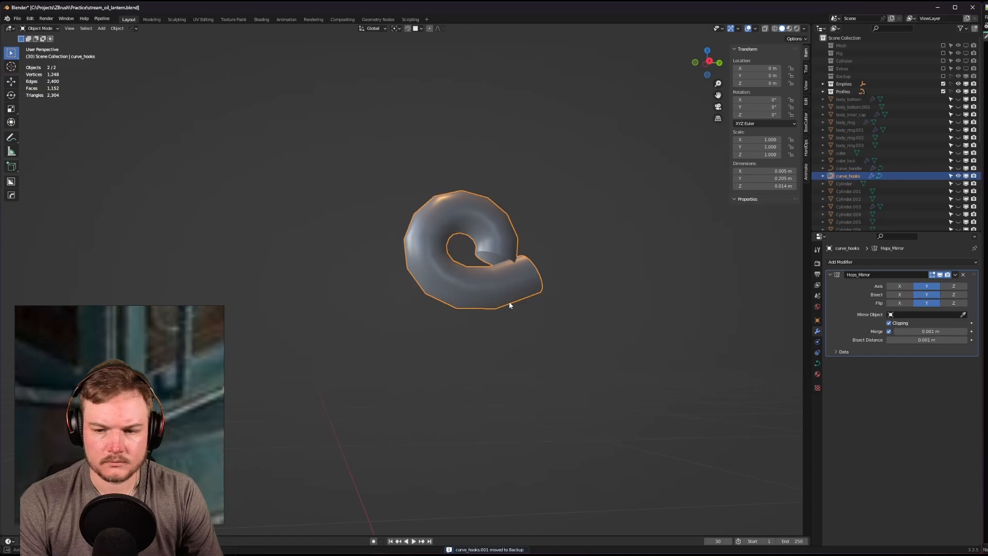
{"action": "left_click", "coordinate": [830, 275]}
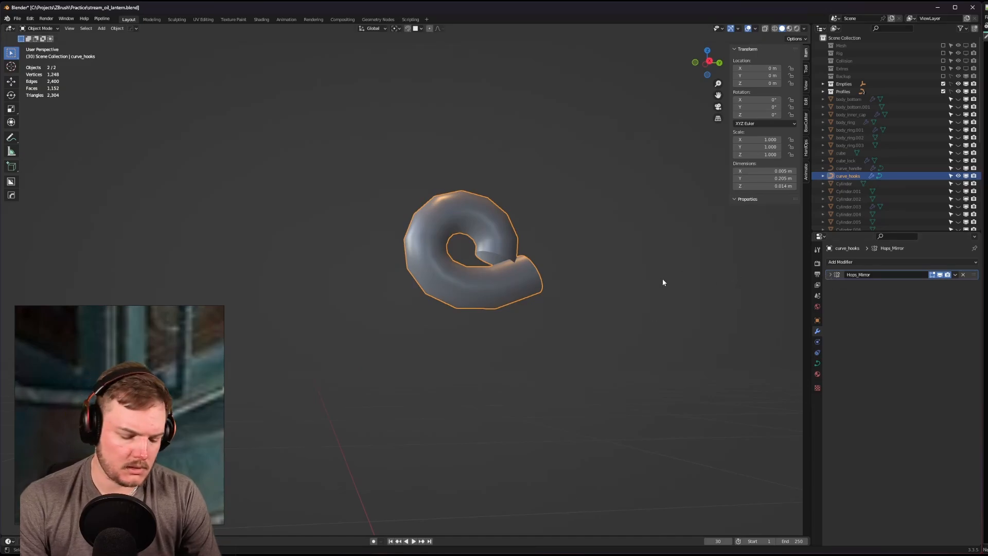
{"action": "key", "text": "KP_Divide"}
{"action": "key", "text": "ctrl+z"}
Copy the Bevel and Subdivision modifiers from body_ring to the curve_hooks curve.
{"action": "scroll", "coordinate": [407, 234], "scroll_direction": "down", "scroll_amount": 8}
{"action": "middle_click_drag", "start_coordinate": [483, 437], "coordinate": [492, 128], "text": "shift"}
{"action": "middle_click_drag", "start_coordinate": [490, 87], "coordinate": [491, 130], "text": "shift"}
{"action": "left_click", "coordinate": [496, 150], "text": "shift"}
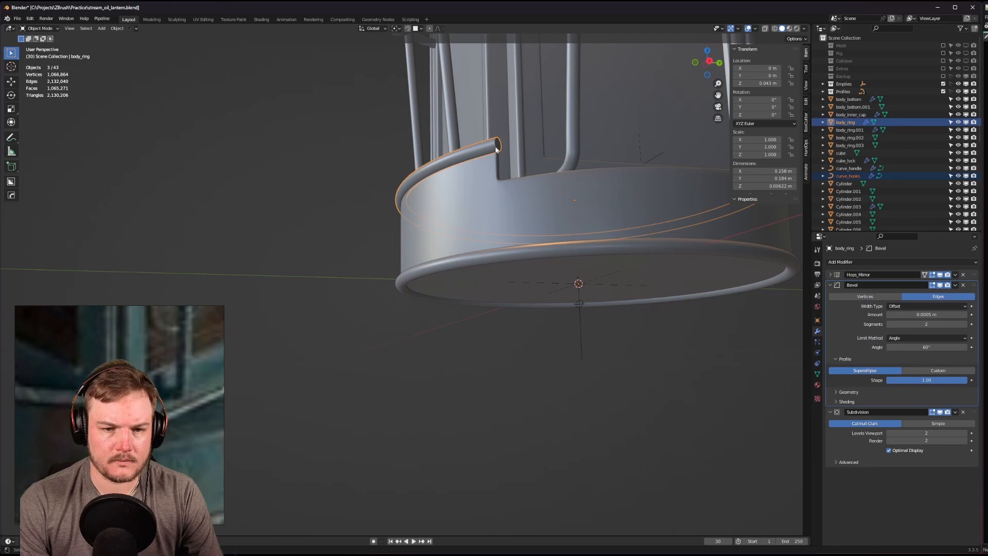
{"action": "key", "text": "ctrl+l"}
{"action": "left_click", "coordinate": [492, 160]}
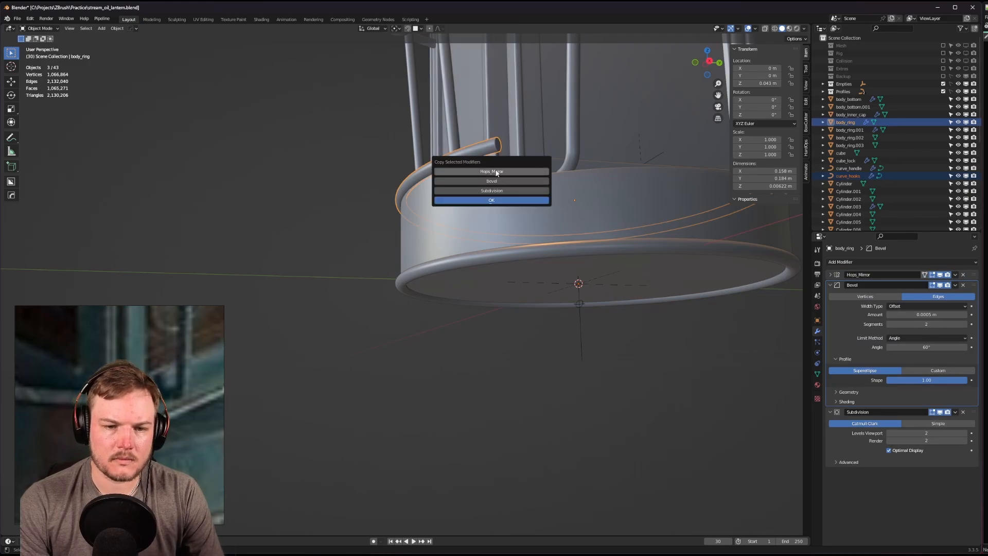
{"action": "left_click", "coordinate": [498, 192]}
{"action": "left_click", "coordinate": [491, 200]}
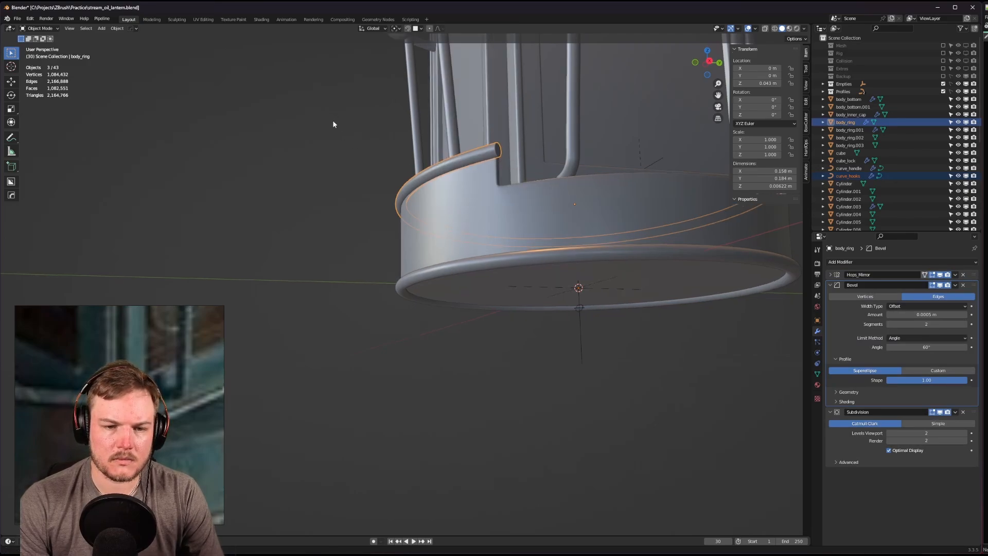
Isolate curve_hooks, examine its smoothed open ends and display its curve data settings.
{"action": "middle_click_drag", "start_coordinate": [332, 119], "coordinate": [442, 257]}
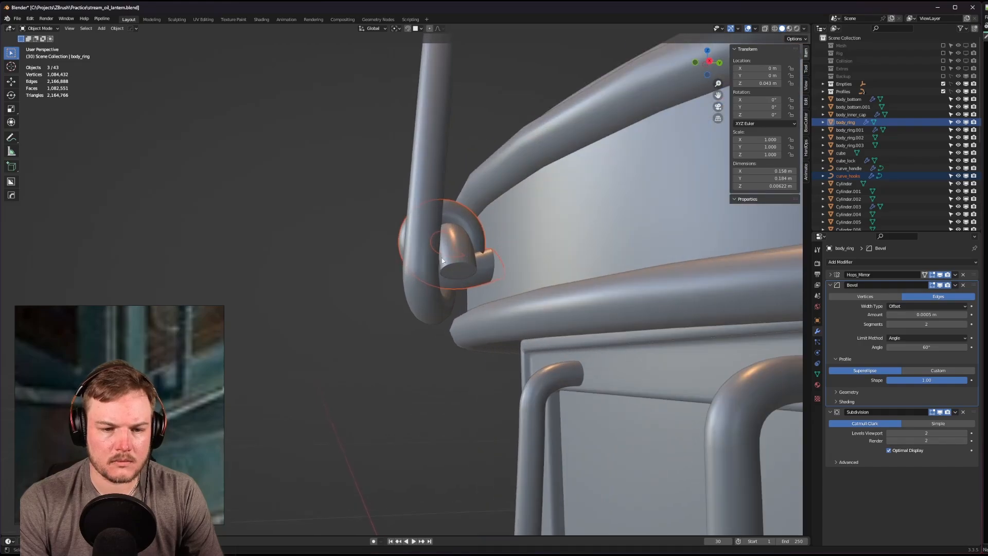
{"action": "left_click", "coordinate": [458, 213]}
{"action": "key", "text": "shift+h"}
{"action": "middle_click_drag", "start_coordinate": [460, 311], "coordinate": [399, 367], "text": "ctrl"}
{"action": "middle_click_drag", "start_coordinate": [399, 366], "coordinate": [403, 312], "text": "ctrl"}
{"action": "middle_click_drag", "start_coordinate": [304, 326], "coordinate": [569, 260], "text": "shift"}
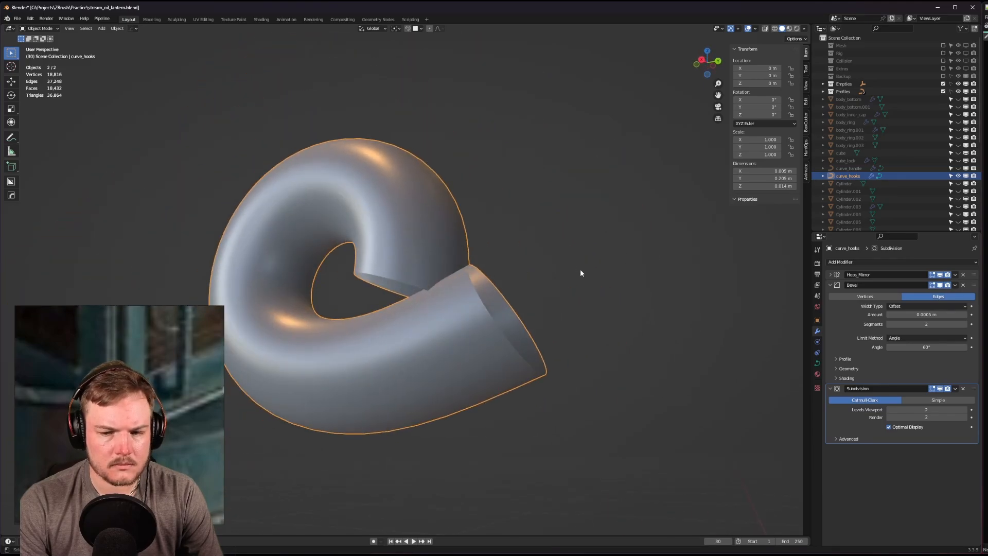
{"action": "left_click", "coordinate": [830, 284]}
{"action": "middle_click_drag", "start_coordinate": [438, 288], "coordinate": [468, 303]}
{"action": "left_click", "coordinate": [818, 364]}
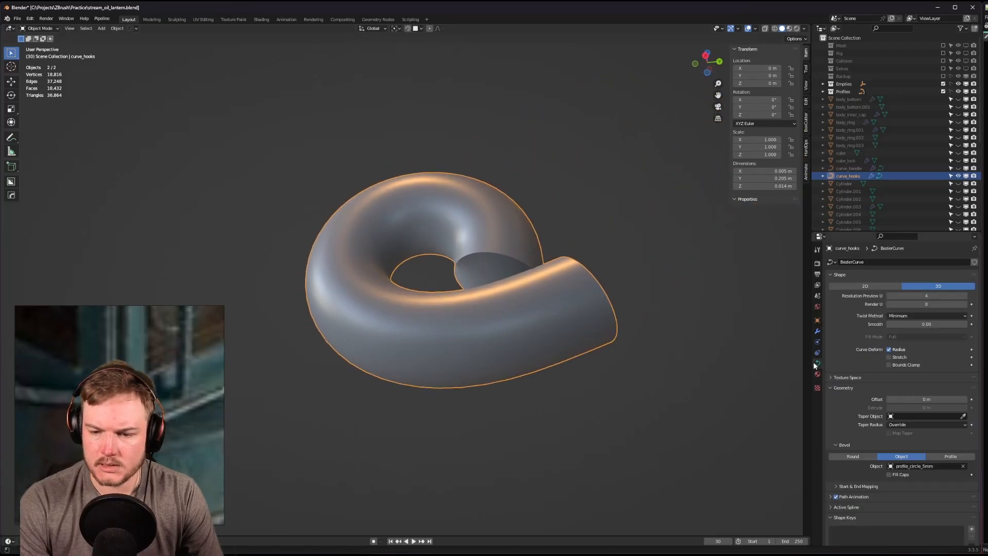
Convert curve_hooks to a mesh with all its modifiers and undo the conversion.
{"action": "right_click", "coordinate": [526, 211]}
{"action": "mouse_move", "coordinate": [528, 213]}
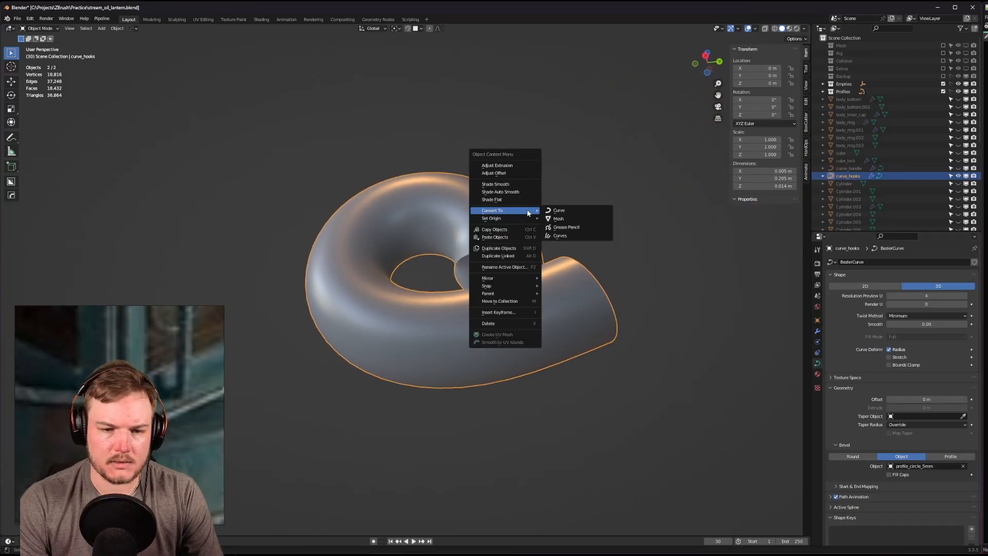
{"action": "left_click", "coordinate": [559, 219]}
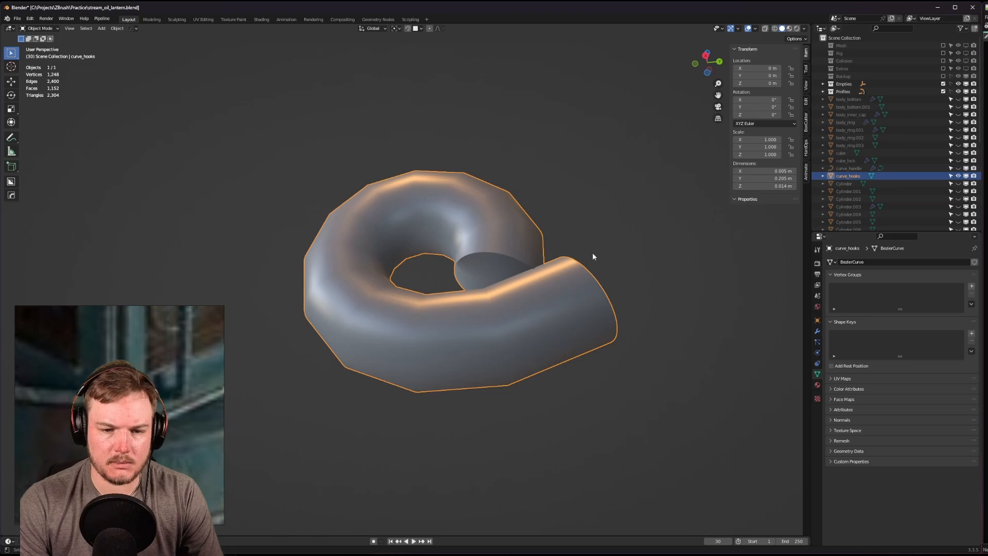
{"action": "left_click", "coordinate": [817, 331]}
{"action": "key", "text": "ctrl+z"}
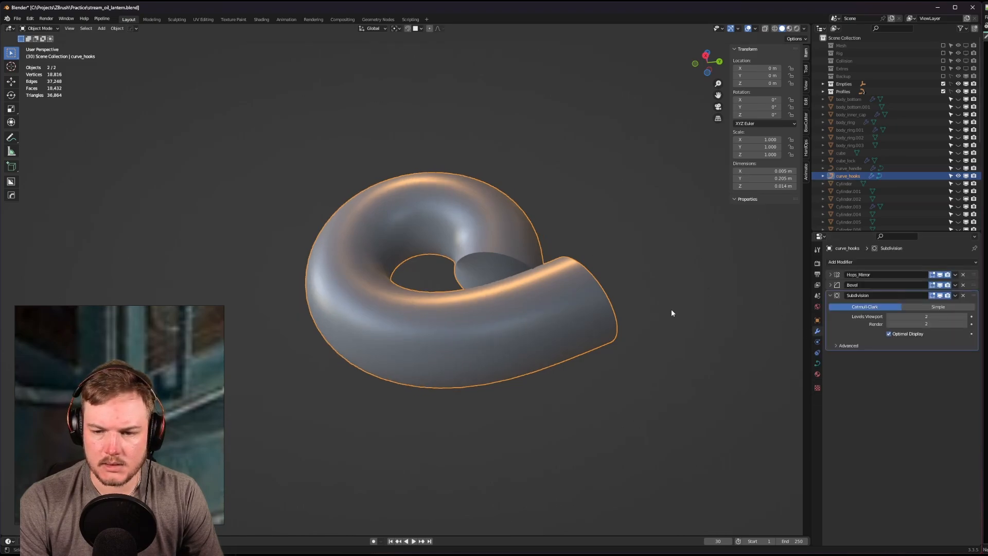
Remove the Subdivision and Bevel modifiers from curve_hooks and convert the mirrored curve to a mesh.
{"action": "left_click", "coordinate": [964, 296]}
{"action": "left_click", "coordinate": [963, 285]}
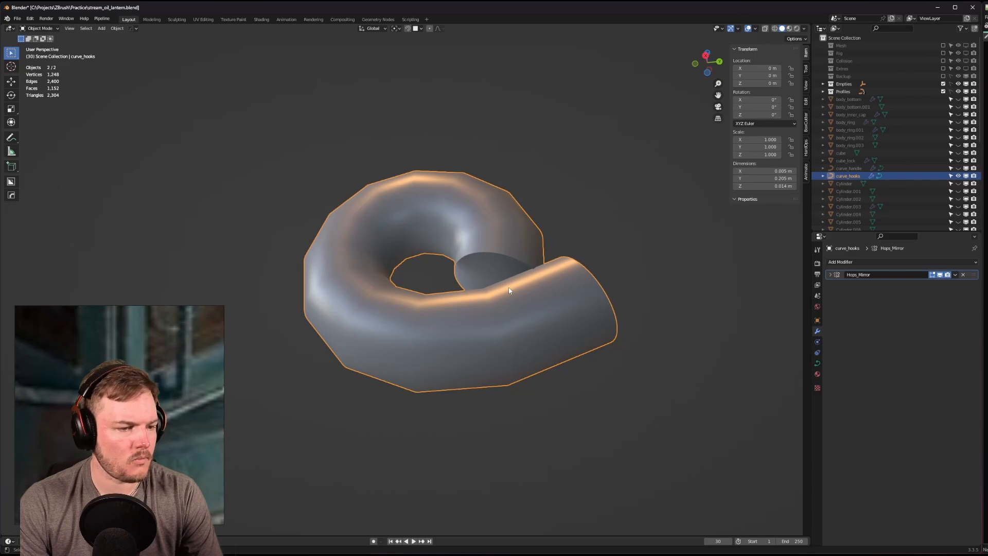
{"action": "key", "text": "q"}
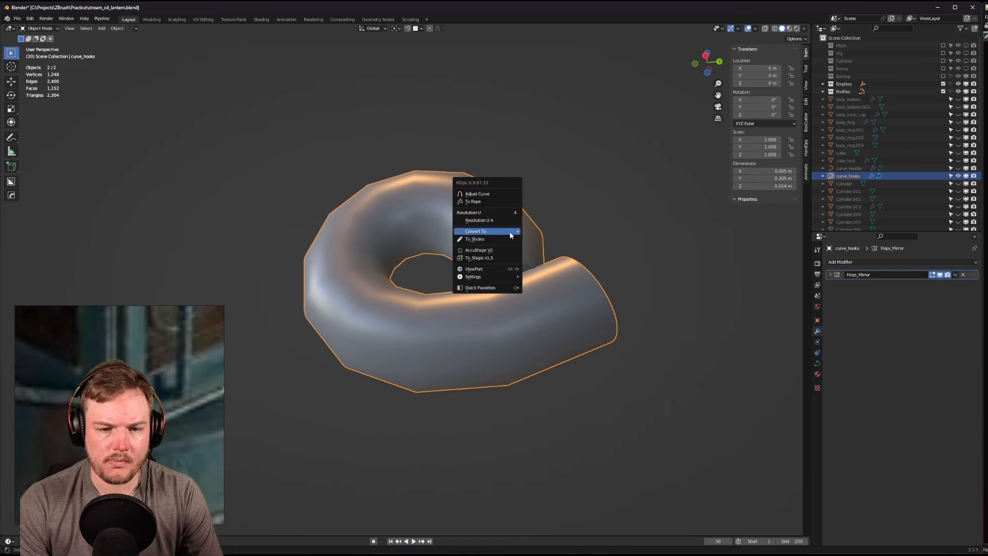
{"action": "left_click", "coordinate": [533, 242]}
Restore the full lantern and copy body_ring's Bevel and Subdivision modifiers, without the mirror, to the curve_hooks mesh.
{"action": "scroll", "coordinate": [458, 332], "scroll_direction": "down", "scroll_amount": 12}
{"action": "middle_click_drag", "start_coordinate": [458, 334], "coordinate": [473, 235]}
{"action": "key", "text": "alt+h"}
{"action": "scroll", "coordinate": [473, 234], "scroll_direction": "down", "scroll_amount": 3}
{"action": "left_click", "coordinate": [428, 173]}
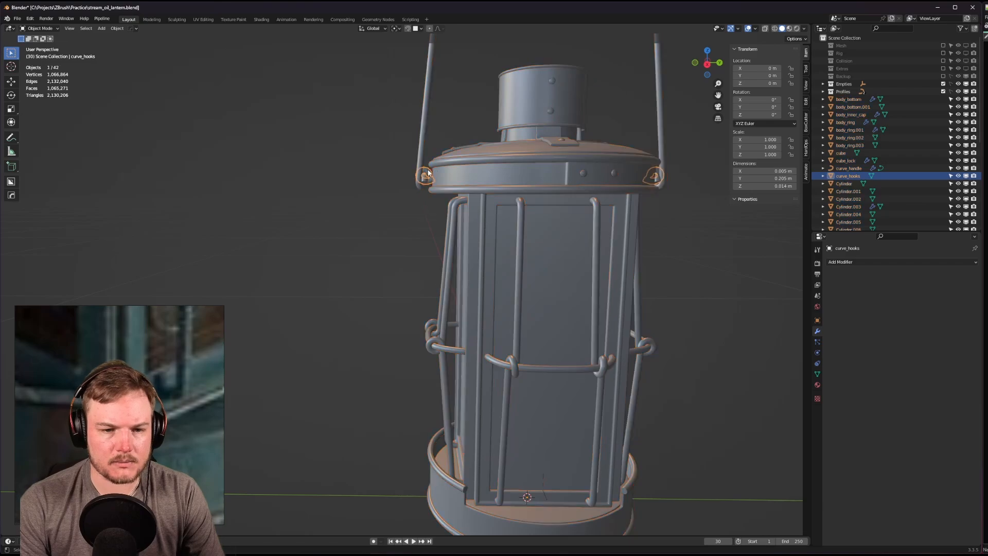
{"action": "left_click", "coordinate": [449, 463], "text": "shift"}
{"action": "key", "text": "ctrl+c"}
{"action": "left_click", "coordinate": [451, 472]}
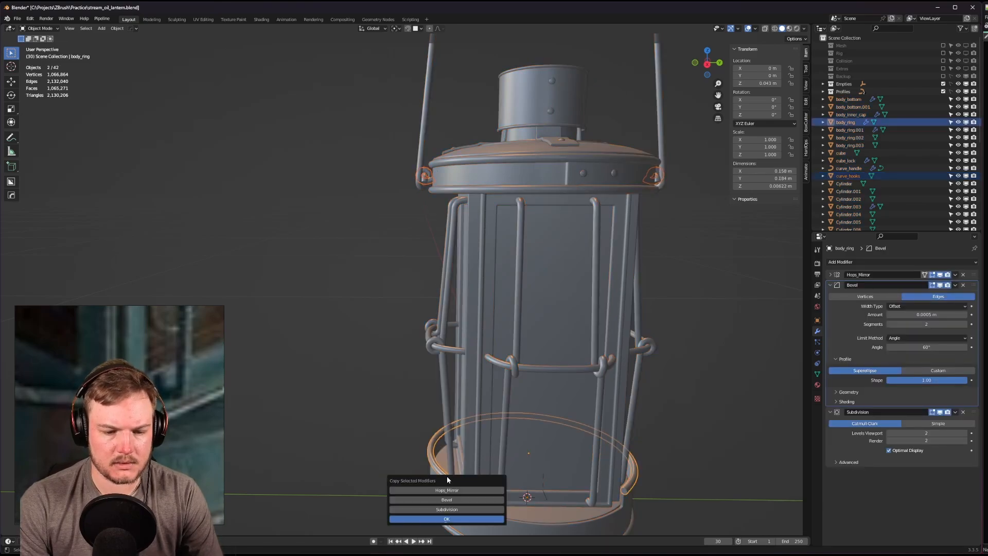
{"action": "left_click", "coordinate": [465, 519]}
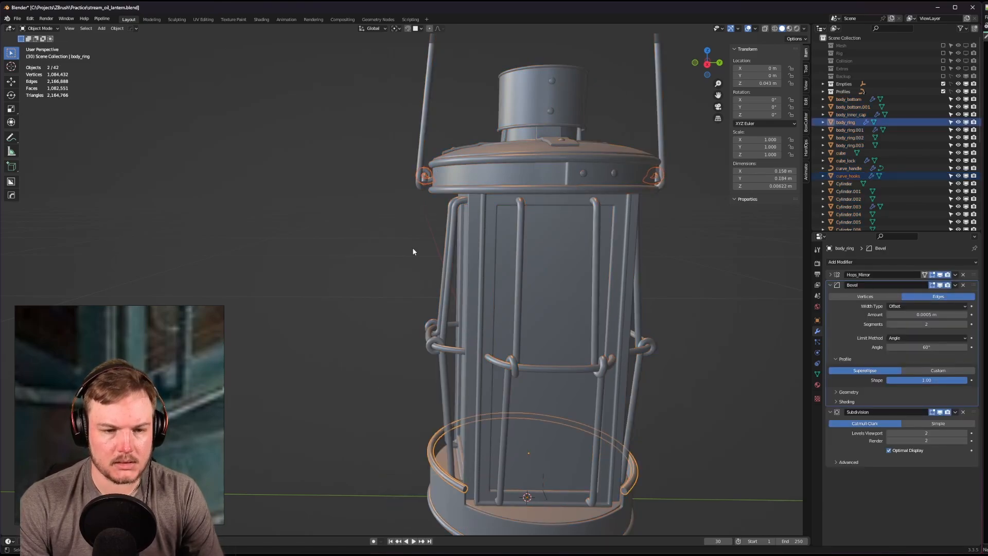
Isolate the curve_hooks mesh and fill the open edge loop at the hook's curled tip with a face.
{"action": "middle_click_drag", "start_coordinate": [422, 221], "coordinate": [441, 372], "text": "shift"}
{"action": "scroll", "coordinate": [441, 372], "scroll_direction": "up", "scroll_amount": 5}
{"action": "middle_click_drag", "start_coordinate": [451, 285], "coordinate": [378, 223], "text": "shift"}
{"action": "key", "text": "alt+a"}
{"action": "left_click", "coordinate": [426, 319]}
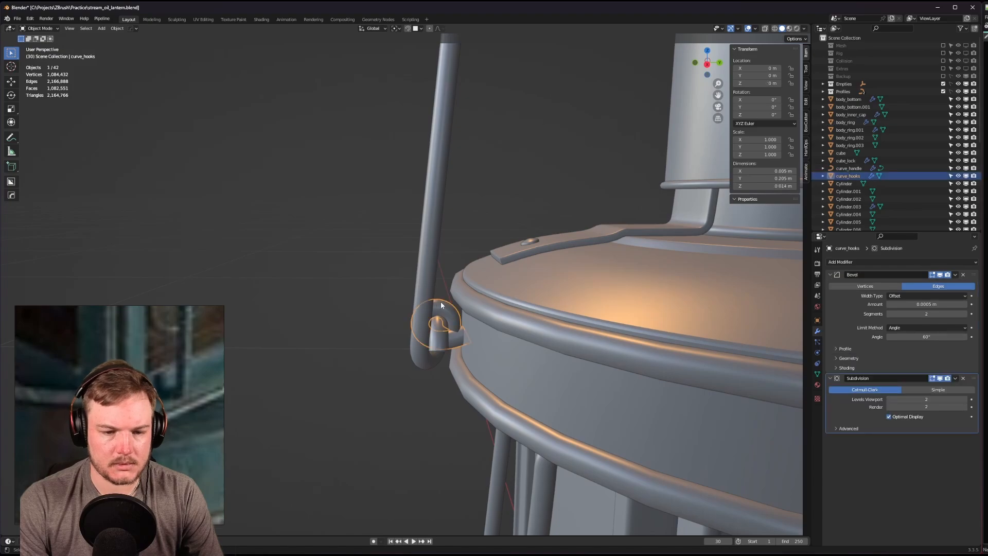
{"action": "key", "text": "slash"}
{"action": "scroll", "coordinate": [448, 309], "scroll_direction": "up", "scroll_amount": 4}
{"action": "middle_click_drag", "start_coordinate": [455, 272], "coordinate": [452, 275]}
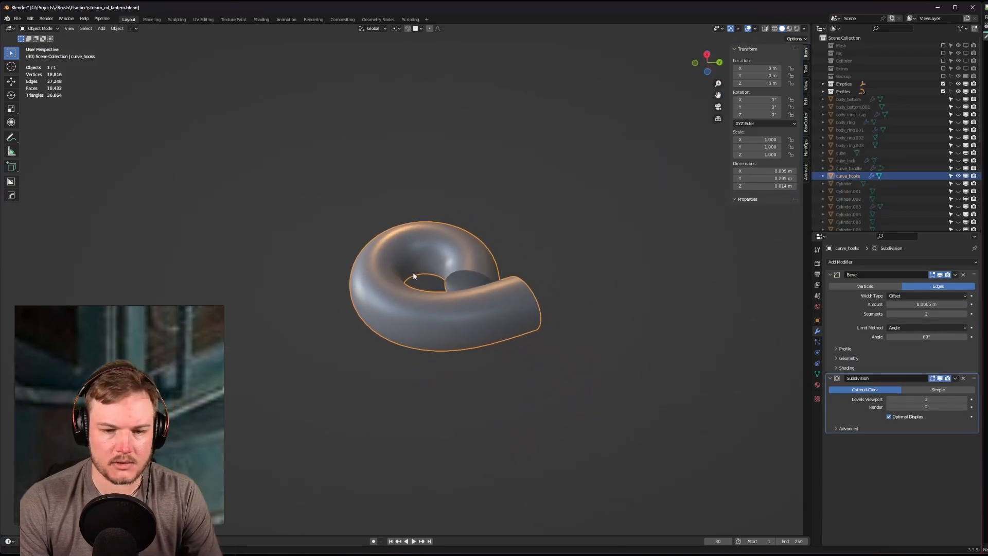
{"action": "scroll", "coordinate": [450, 276], "scroll_direction": "up", "scroll_amount": 6}
{"action": "left_click", "coordinate": [528, 302]}
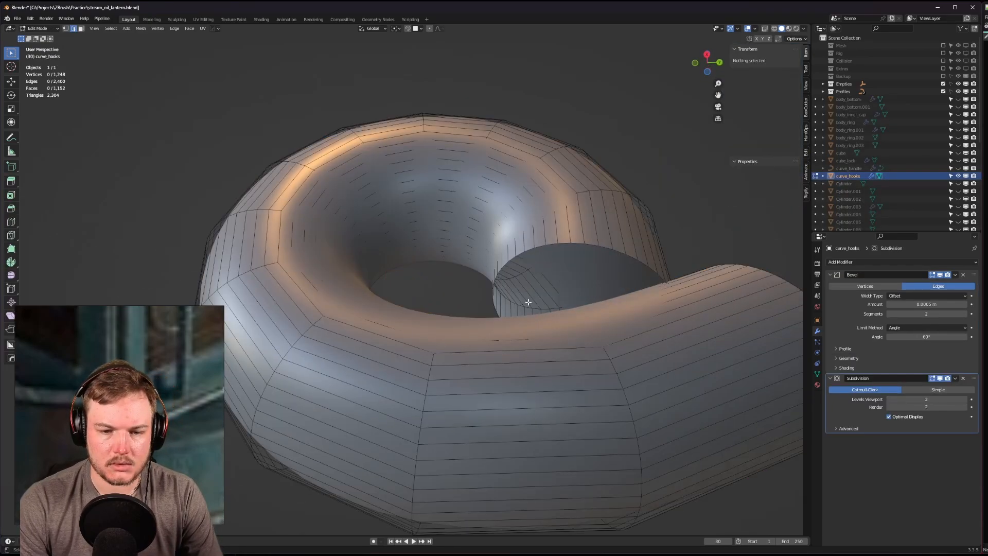
{"action": "left_click", "coordinate": [511, 264], "text": "alt"}
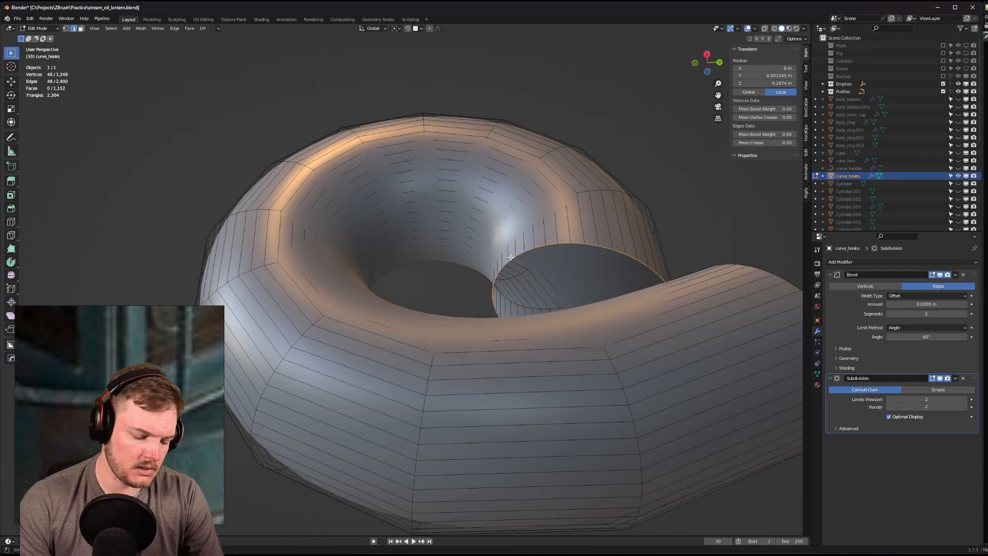
{"action": "key", "text": "f"}
{"action": "middle_click_drag", "start_coordinate": [510, 257], "coordinate": [536, 326]}
Show the full lantern again and select the open edge loop at the hook's body-side end in edit mode.
{"action": "key", "text": "Tab"}
{"action": "left_click", "coordinate": [547, 243]}
{"action": "key", "text": "alt+h"}
{"action": "left_click", "coordinate": [536, 325]}
{"action": "key", "text": "Tab"}
{"action": "left_click", "coordinate": [630, 306]}
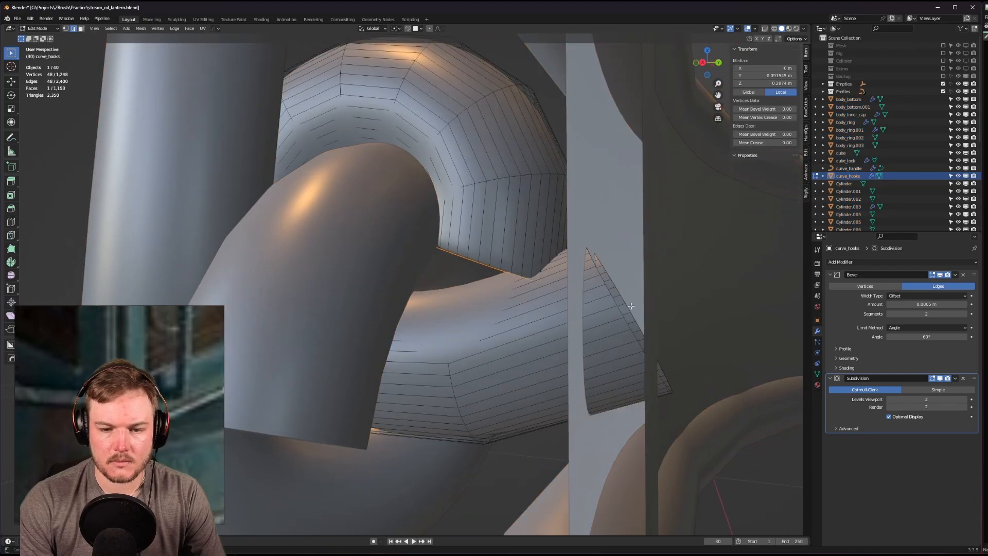
{"action": "middle_click_drag", "start_coordinate": [680, 317], "coordinate": [682, 320]}
{"action": "key", "text": "g"}
{"action": "key", "text": "x"}
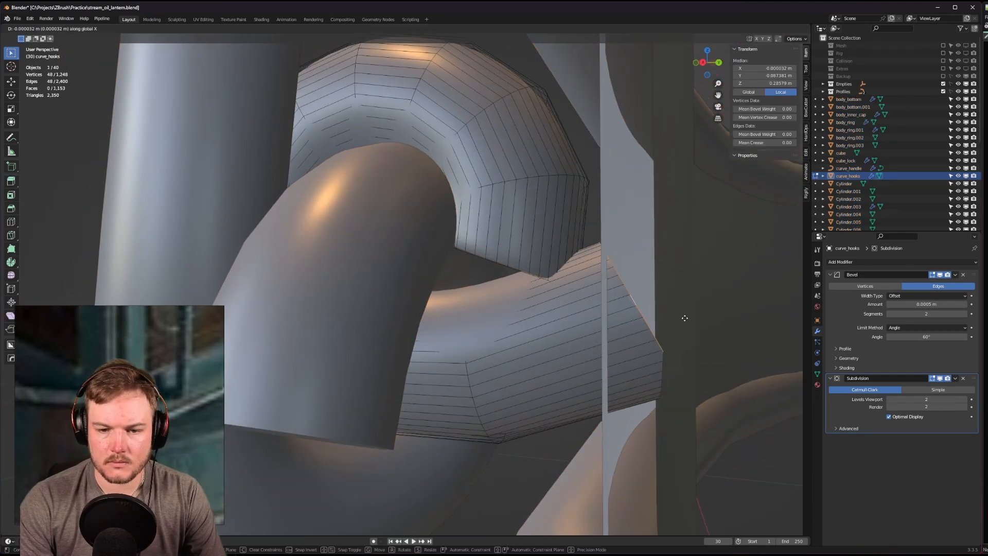
{"action": "key", "text": "x"}
{"action": "key", "text": "x"}
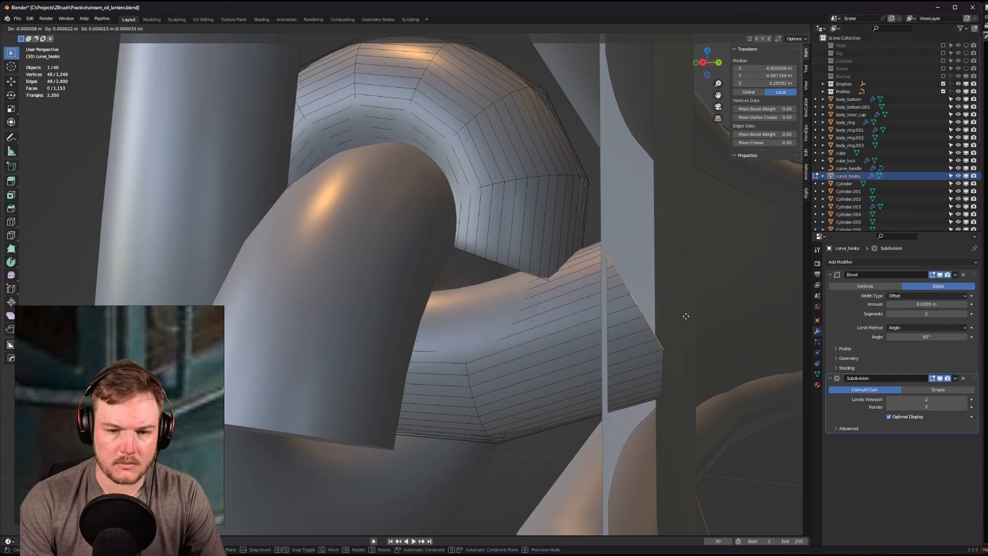
{"action": "right_click", "coordinate": [692, 307]}
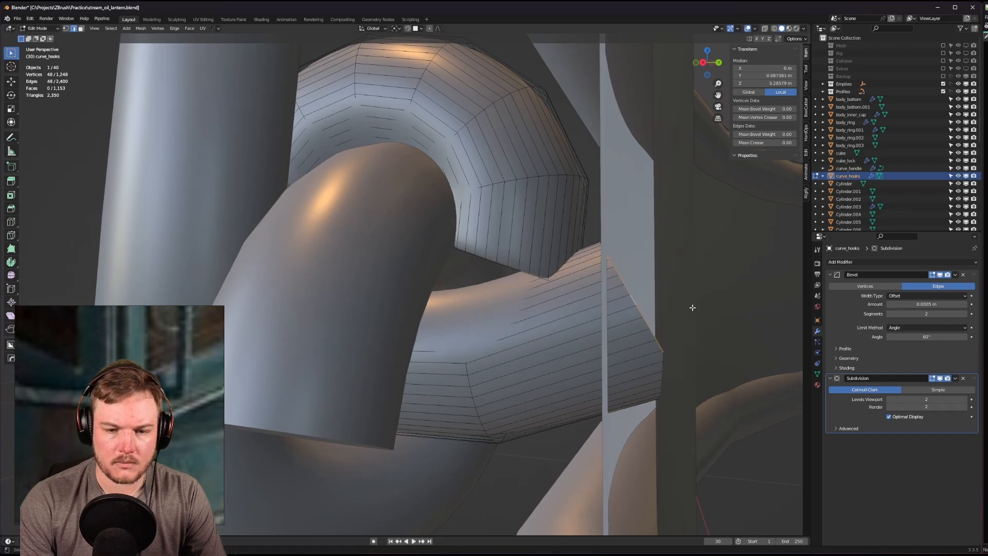
In the right orthographic view with X-ray, move the hook's body-side end loop to adjust how it meets the lantern band.
{"action": "key", "text": "KP_3"}
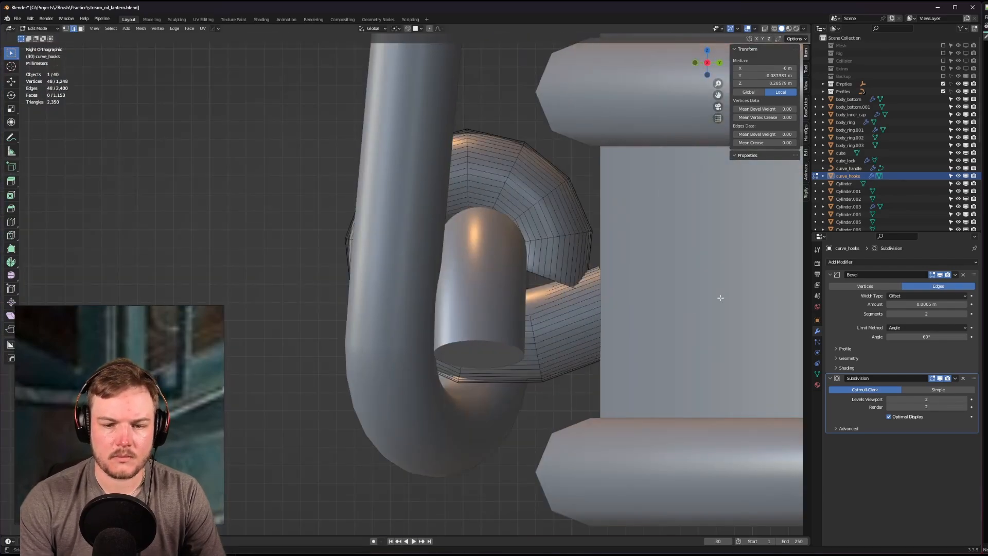
{"action": "key", "text": "alt+x"}
{"action": "key", "text": "Escape"}
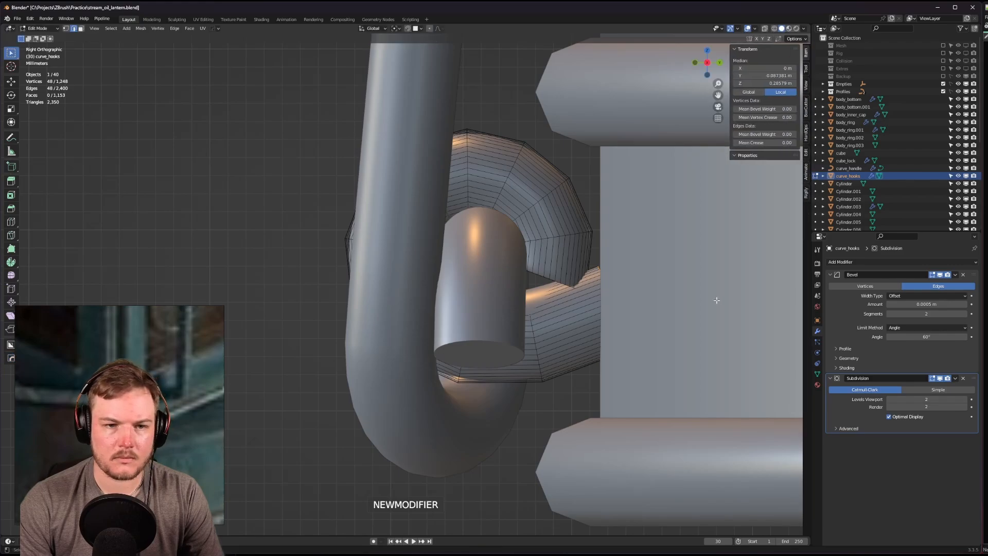
{"action": "key", "text": "alt+z"}
{"action": "key", "text": "g"}
{"action": "left_click", "coordinate": [723, 299]}
Delete all faces of the hook on the positive Y side, keeping only the edited hook on the opposite side.
{"action": "scroll", "coordinate": [689, 309], "scroll_direction": "down", "scroll_amount": 9}
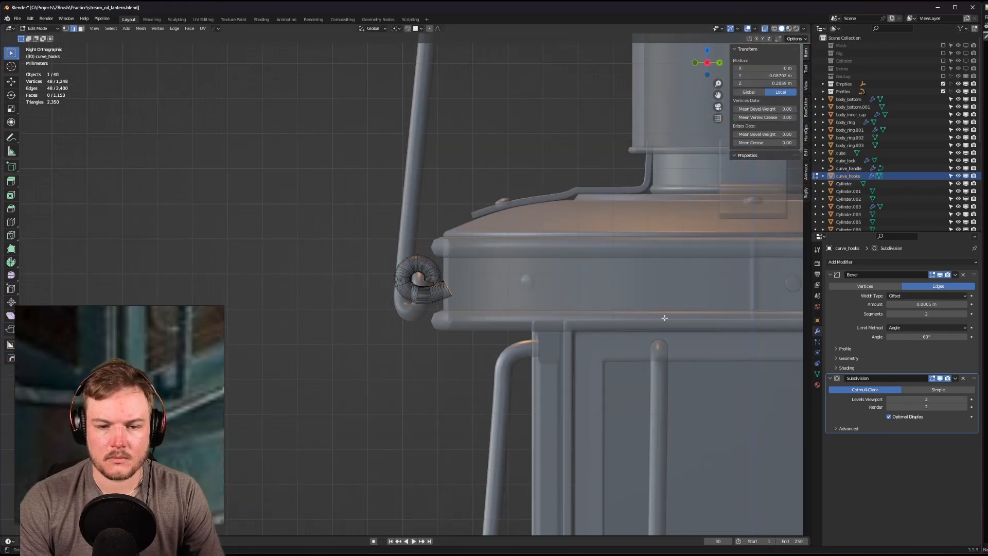
{"action": "middle_click_drag", "start_coordinate": [663, 315], "coordinate": [335, 313], "text": "shift"}
{"action": "scroll", "coordinate": [486, 316], "scroll_direction": "up", "scroll_amount": 4}
{"action": "middle_click_drag", "start_coordinate": [486, 315], "coordinate": [285, 289], "text": "shift"}
{"action": "scroll", "coordinate": [368, 301], "scroll_direction": "down", "scroll_amount": 10}
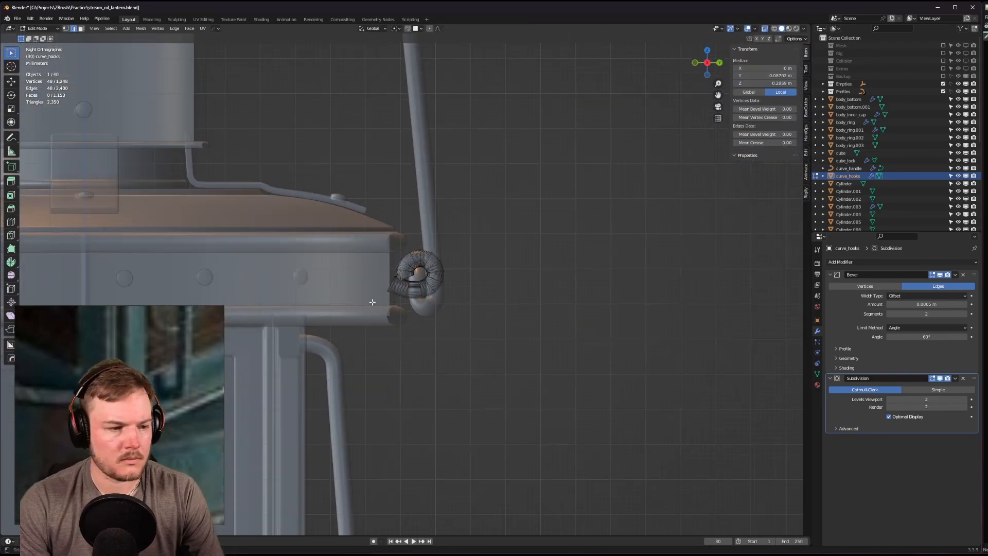
{"action": "middle_click_drag", "start_coordinate": [428, 297], "coordinate": [483, 275], "text": "shift"}
{"action": "scroll", "coordinate": [612, 286], "scroll_direction": "up", "scroll_amount": 3}
{"action": "key", "text": "Tab"}
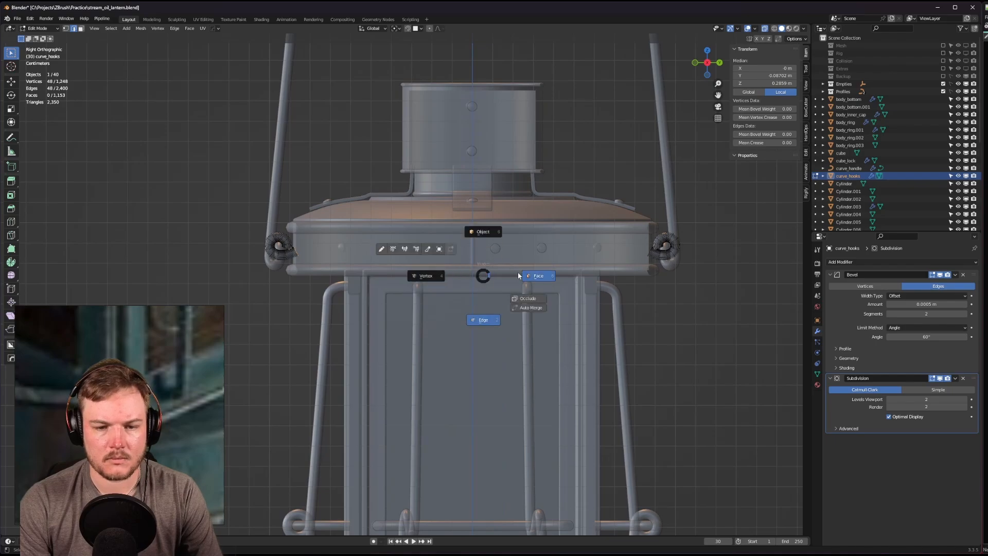
{"action": "left_click", "coordinate": [528, 276]}
{"action": "key", "text": "alt+z"}
{"action": "left_click_drag", "start_coordinate": [232, 186], "coordinate": [369, 308]}
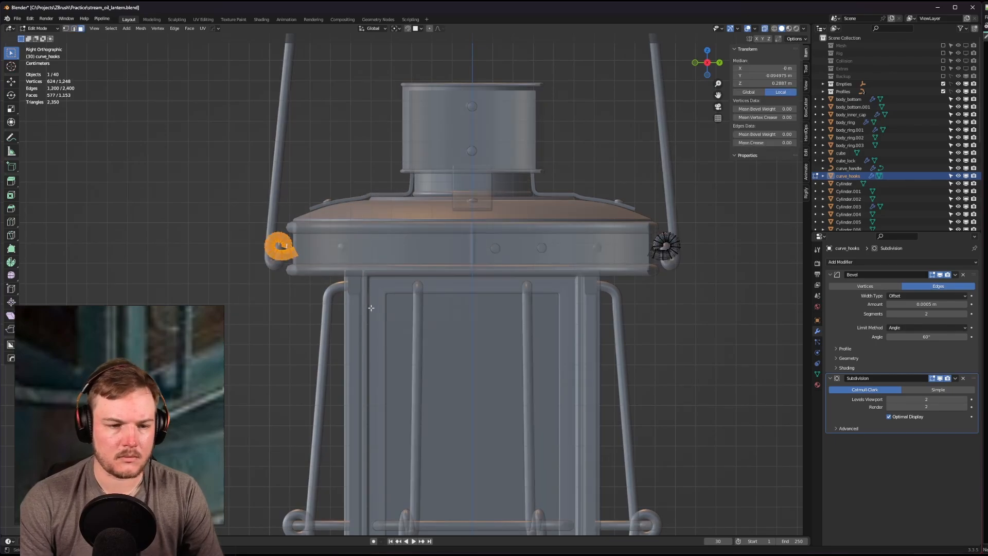
{"action": "key", "text": "ctrl+shift+m"}
{"action": "key", "text": "x"}
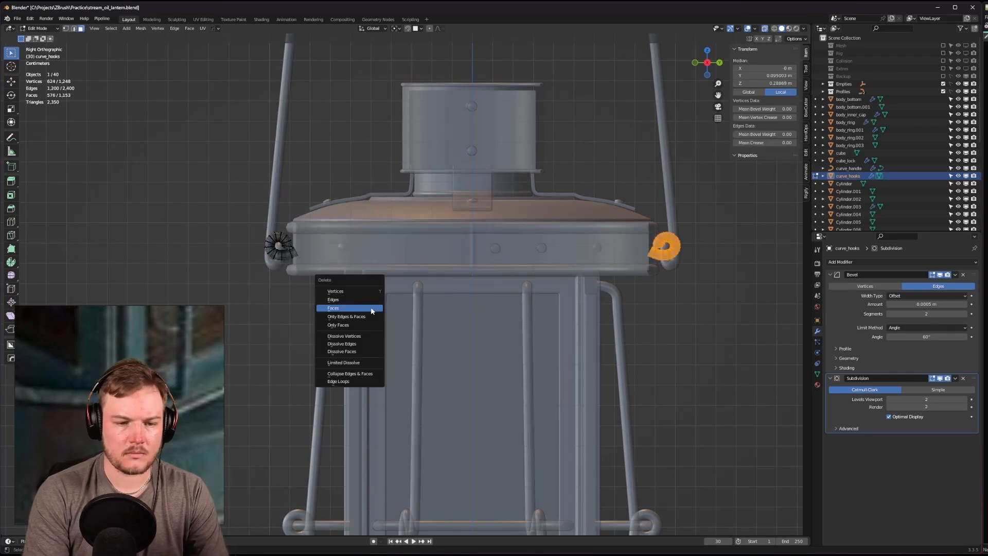
{"action": "left_click", "coordinate": [372, 309]}
Return to object mode and select the handle wire curve_handle.
{"action": "scroll", "coordinate": [375, 312], "scroll_direction": "down", "scroll_amount": 5}
{"action": "key", "text": "Tab"}
{"action": "left_click", "coordinate": [385, 272]}
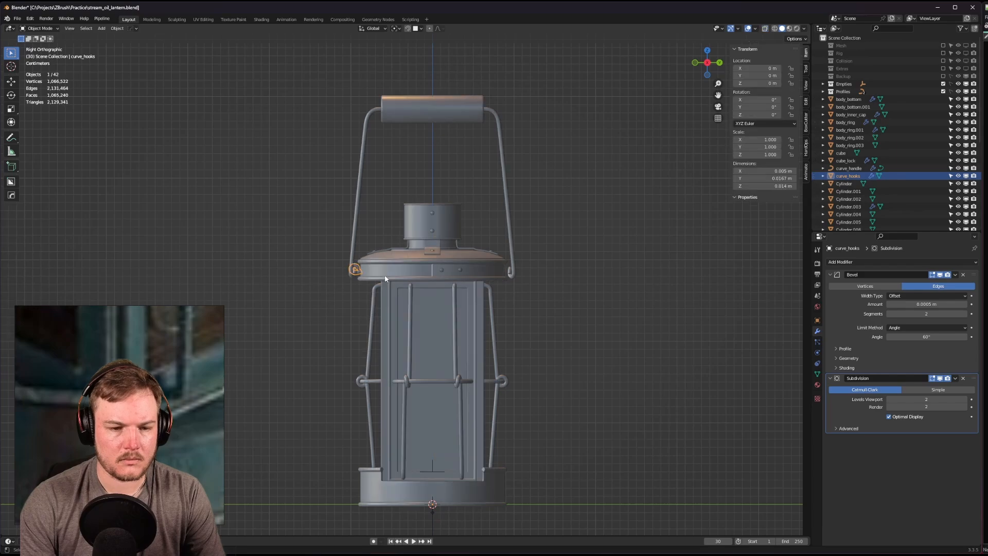
{"action": "left_click", "coordinate": [356, 268], "text": "shift"}
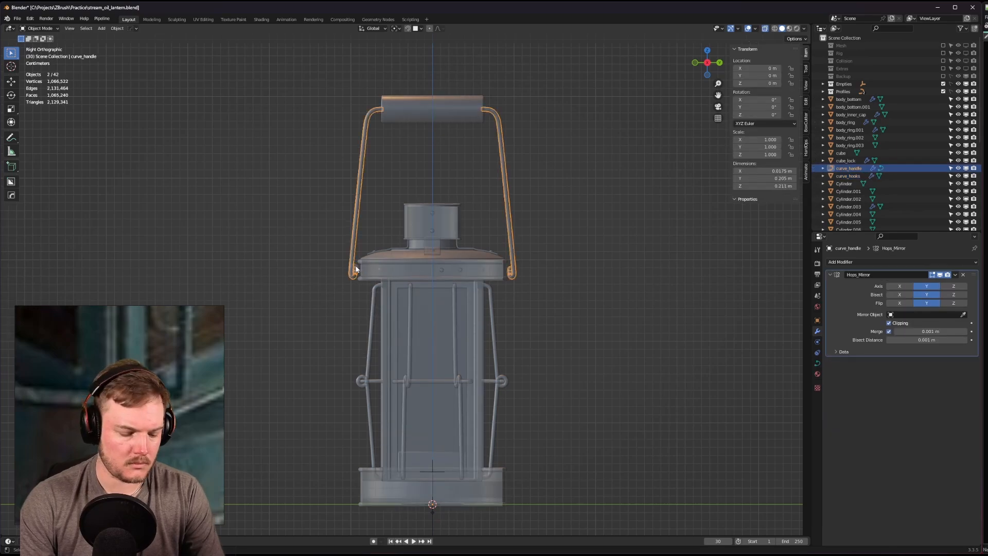
Mirror the curve_handle object across the Y axis with a new mirror modifier.
{"action": "key", "text": "alt+x"}
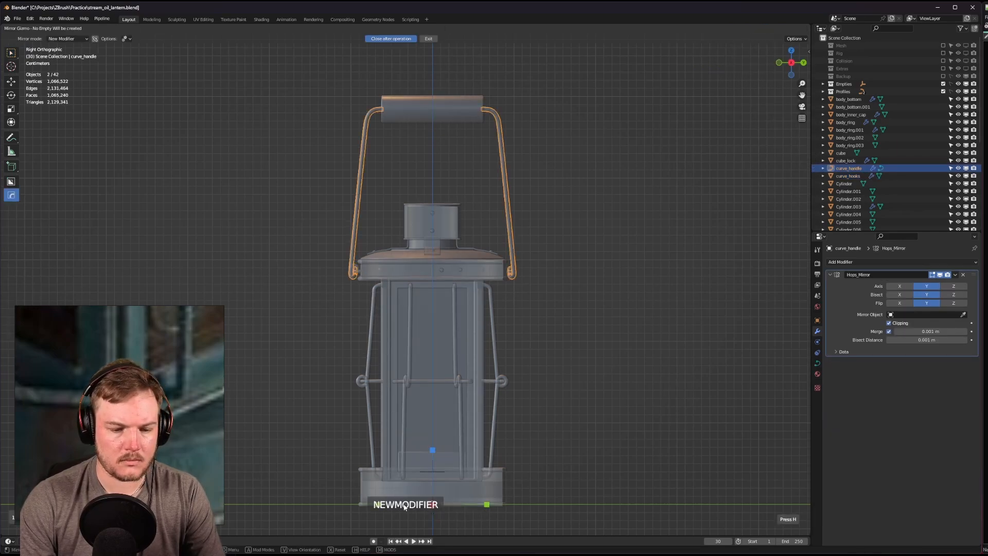
{"action": "left_click", "coordinate": [366, 506]}
{"action": "scroll", "coordinate": [638, 328], "scroll_direction": "up", "scroll_amount": 4}
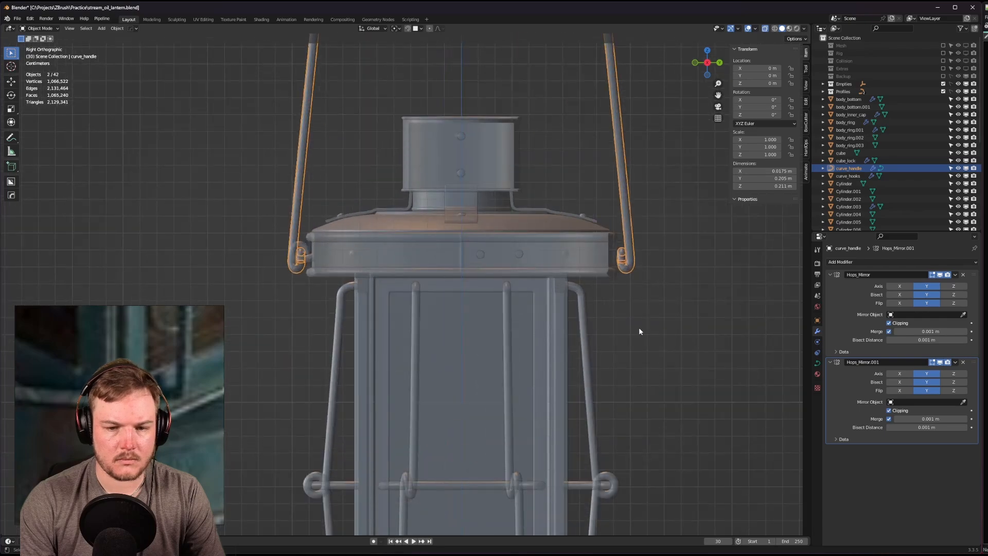
{"action": "left_click", "coordinate": [639, 331]}
Select the curve_hooks object at the handle's base and hide all other objects.
{"action": "left_click", "coordinate": [302, 251]}
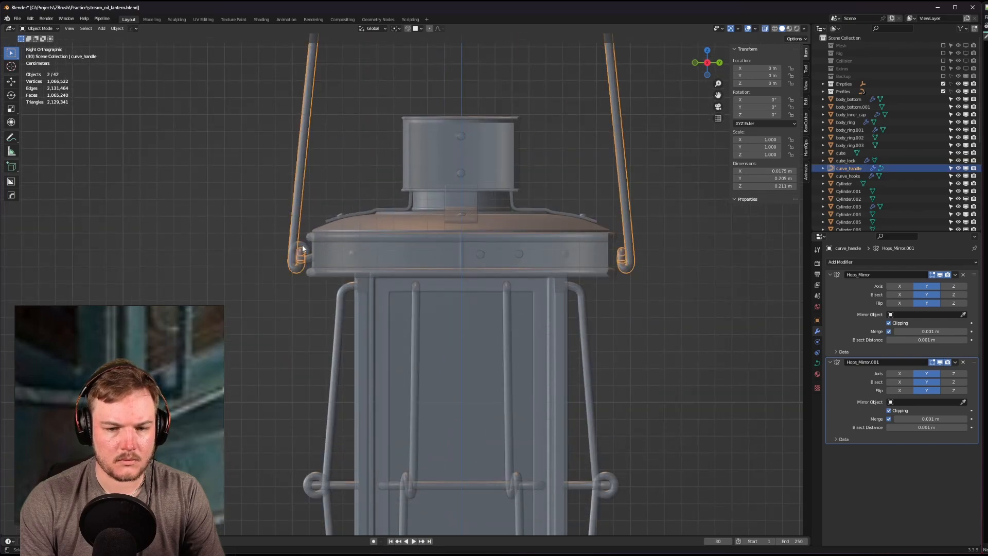
{"action": "left_click", "coordinate": [304, 247]}
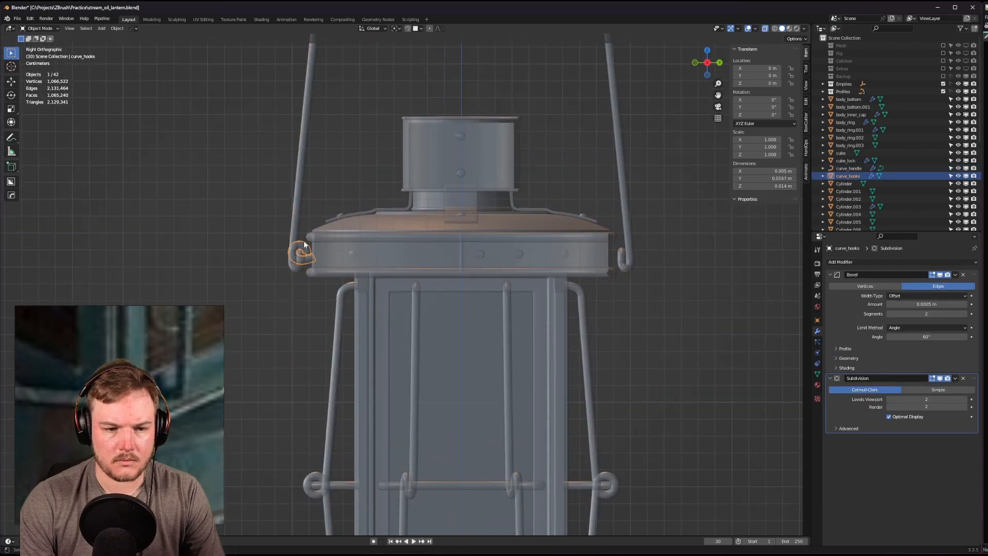
{"action": "left_click", "coordinate": [304, 246]}
{"action": "left_click", "coordinate": [304, 248]}
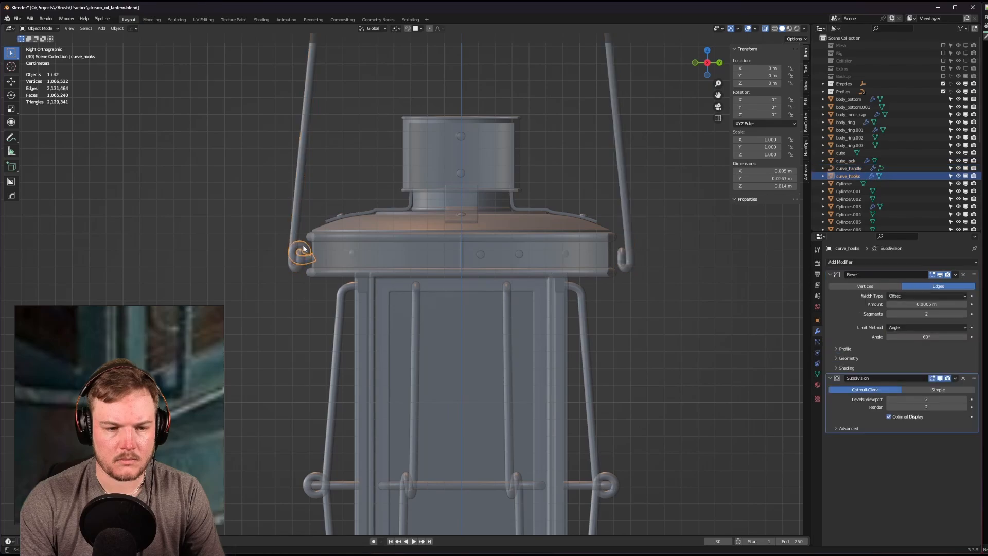
{"action": "key", "text": "shift+h"}
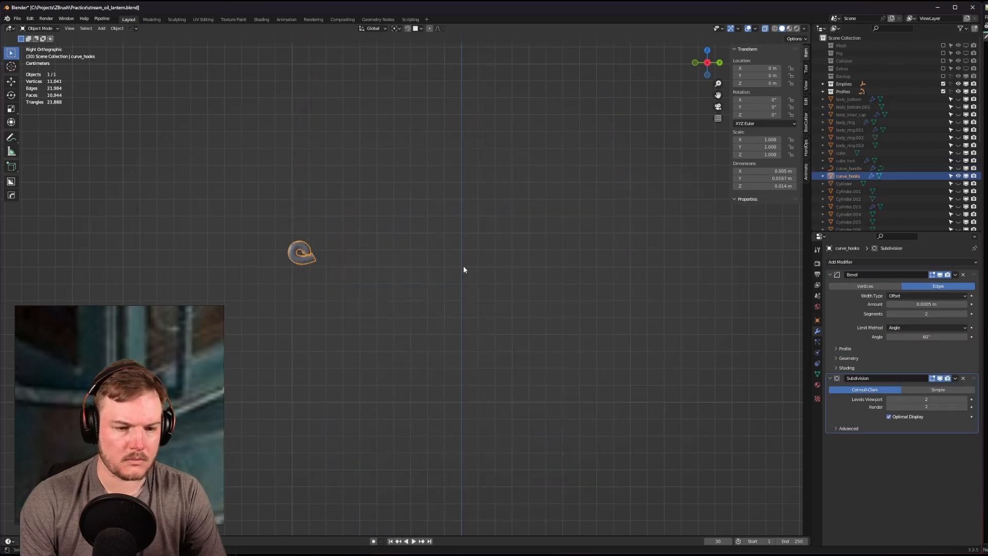
Mirror the isolated curve_hooks object across the Y axis with a new mirror modifier.
{"action": "middle_click_drag", "start_coordinate": [453, 247], "coordinate": [432, 231], "text": "shift"}
{"action": "scroll", "coordinate": [424, 236], "scroll_direction": "down", "scroll_amount": 6}
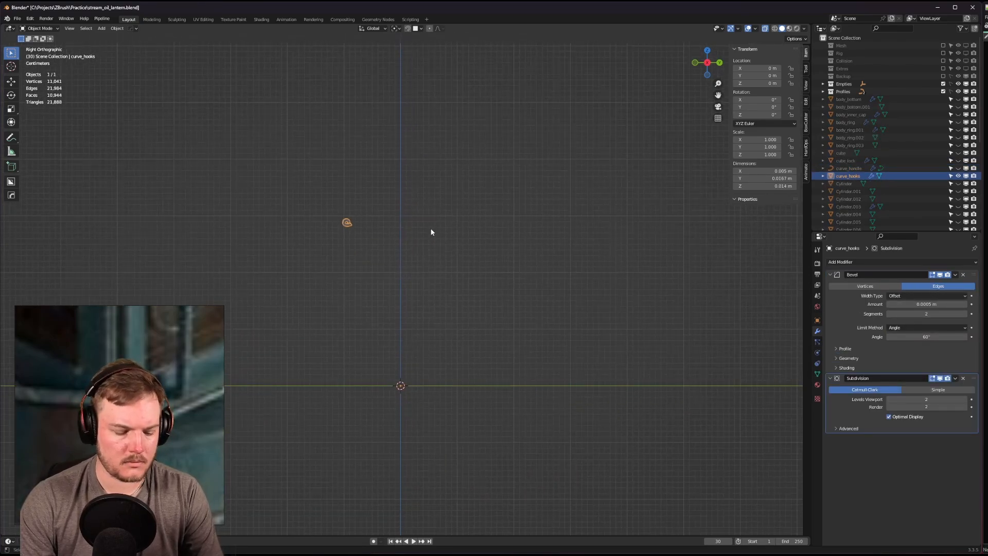
{"action": "key", "text": "alt+x"}
{"action": "left_click", "coordinate": [347, 387]}
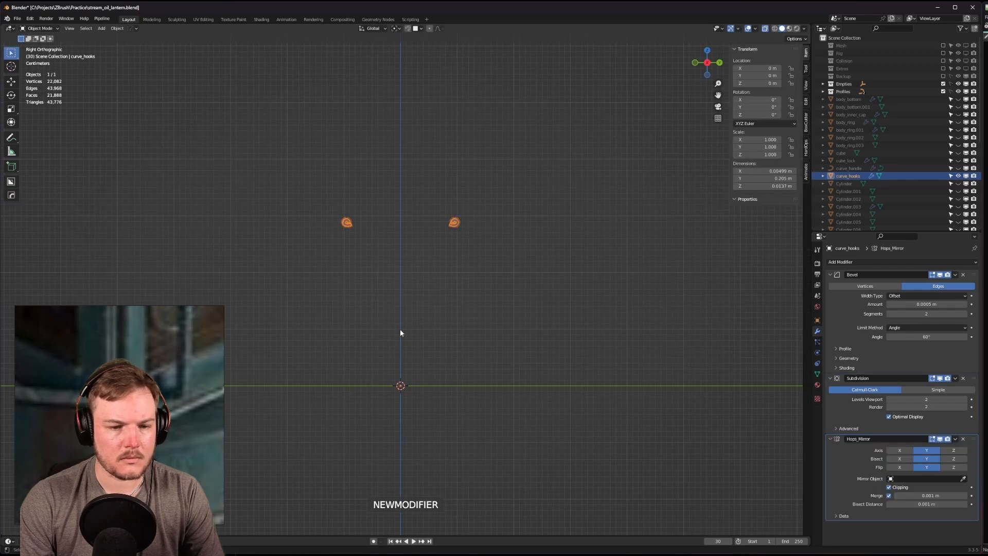
{"action": "left_click", "coordinate": [418, 286]}
{"action": "scroll", "coordinate": [438, 240], "scroll_direction": "up", "scroll_amount": 3}
{"action": "middle_click_drag", "start_coordinate": [438, 241], "coordinate": [448, 246]}
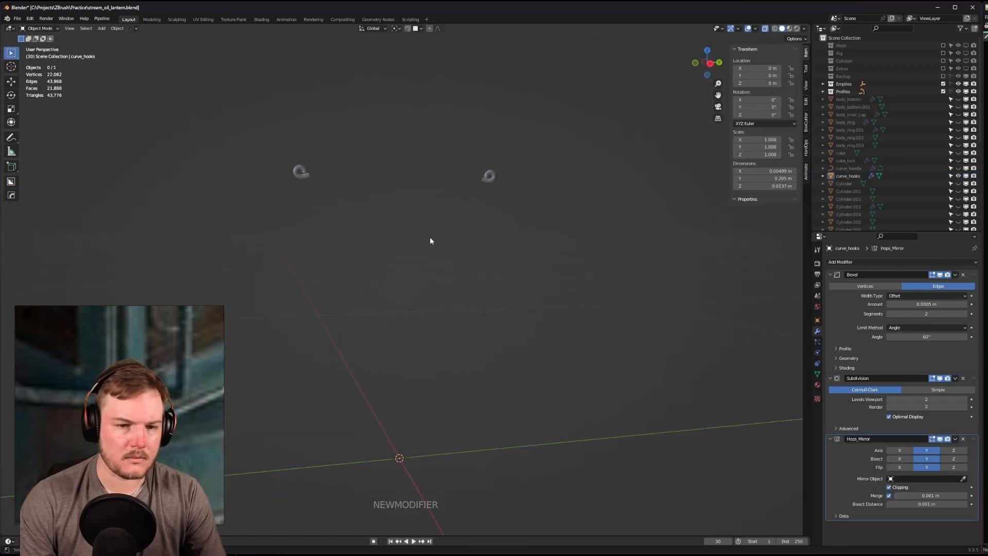
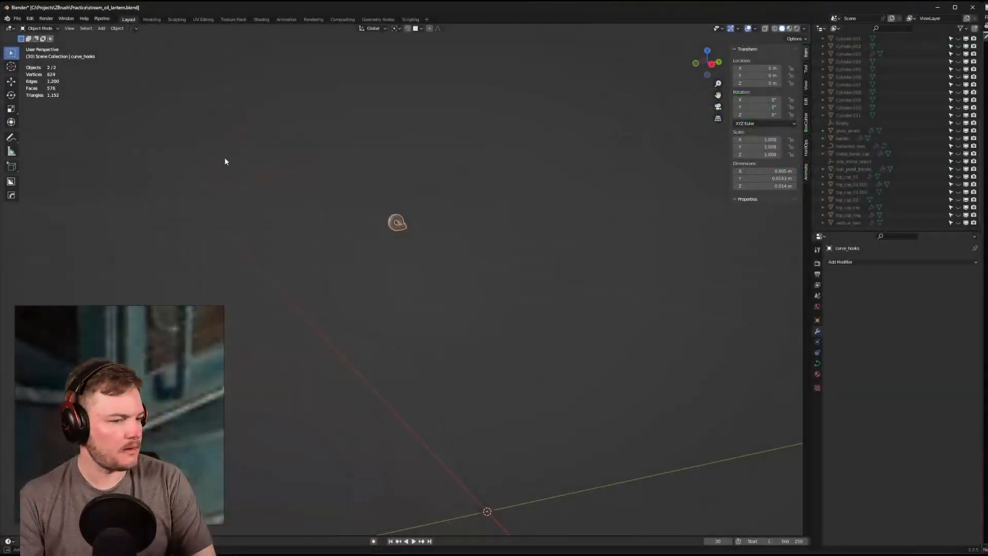
Save the lantern file.
{"action": "middle_click_drag", "start_coordinate": [224, 162], "coordinate": [274, 184]}
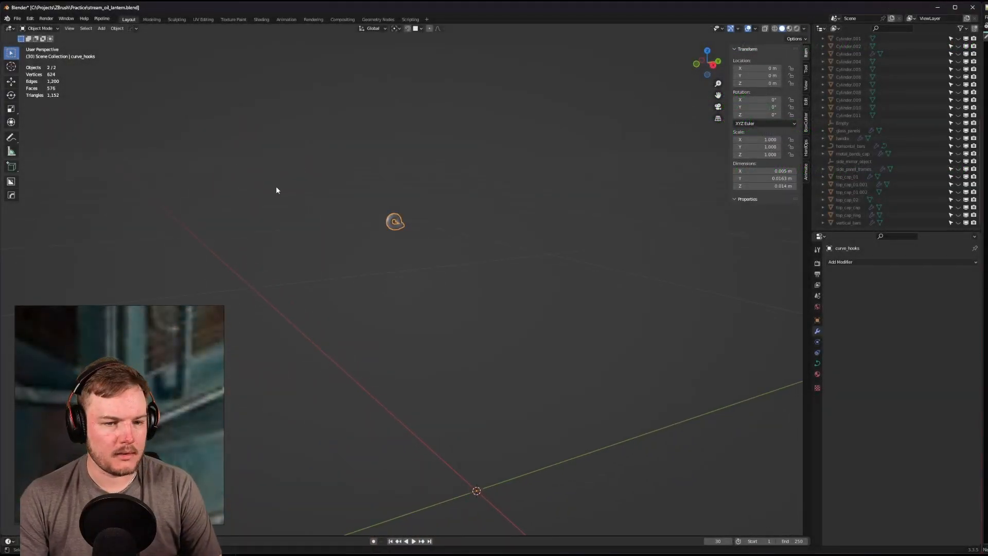
{"action": "key", "text": "ctrl+s"}
{"action": "left_click", "coordinate": [310, 190]}
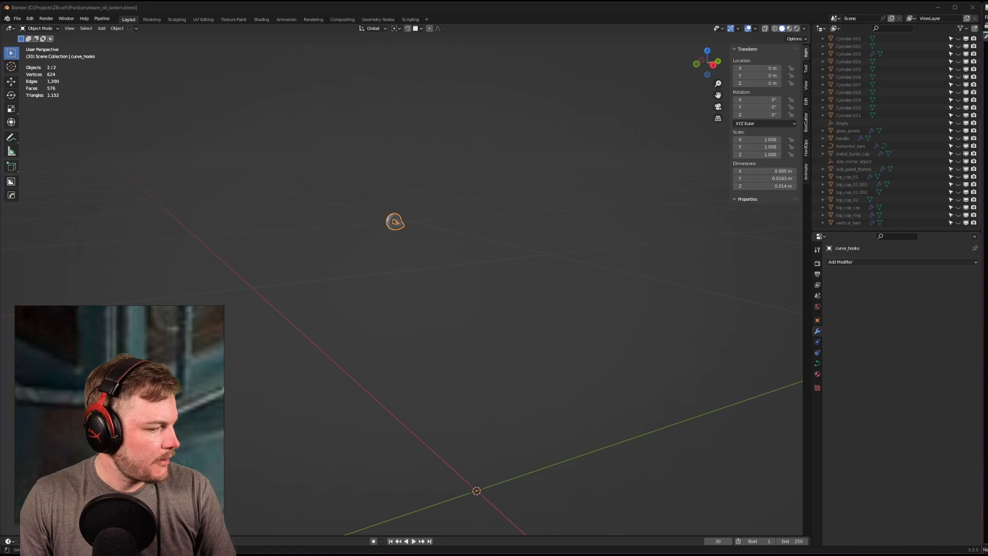
Convert the curve_hooks curve to a mesh.
{"action": "middle_click_drag", "start_coordinate": [357, 203], "coordinate": [411, 215]}
{"action": "scroll", "coordinate": [411, 203], "scroll_direction": "up", "scroll_amount": 3}
{"action": "scroll", "coordinate": [403, 257], "scroll_direction": "up", "scroll_amount": 7}
{"action": "right_click", "coordinate": [411, 217]}
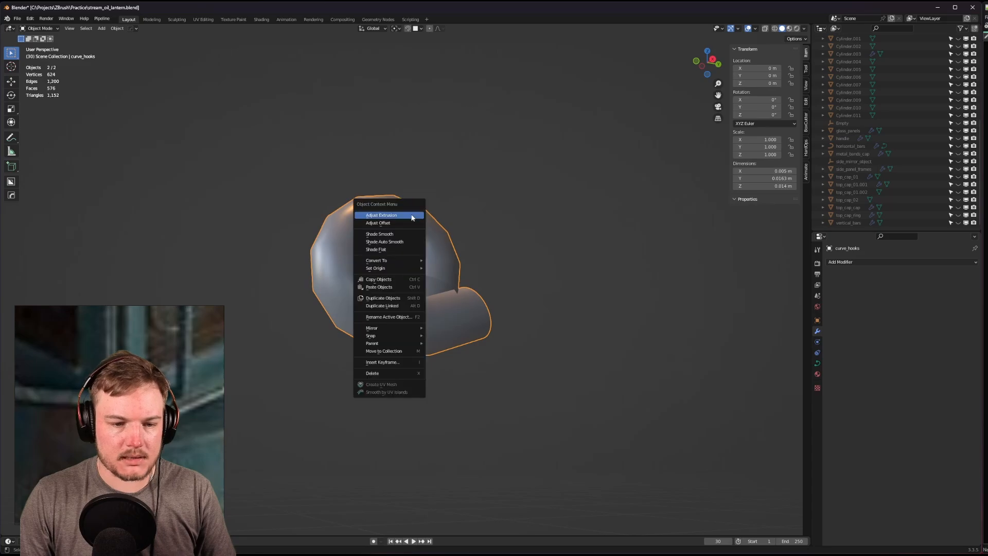
{"action": "mouse_move", "coordinate": [409, 261]}
{"action": "left_click", "coordinate": [446, 267]}
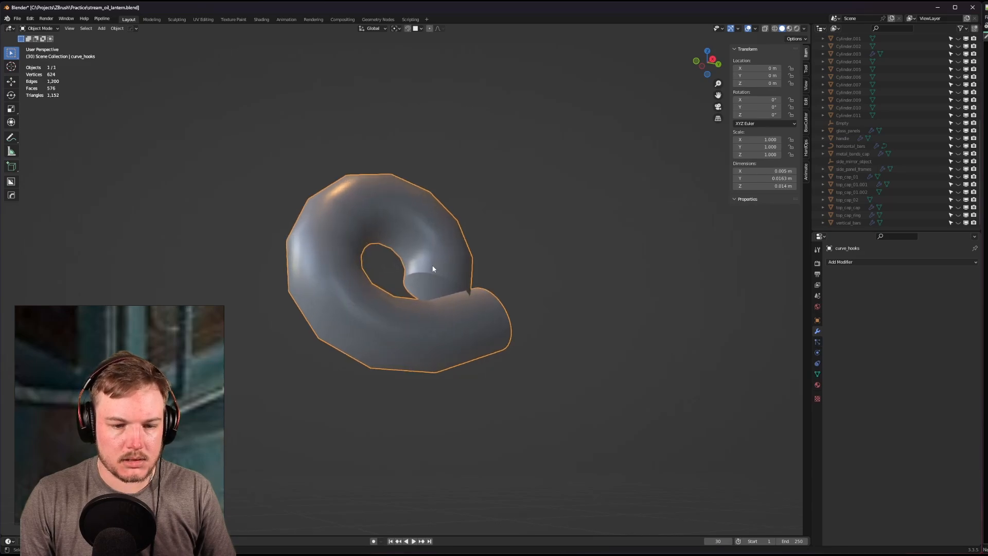
Fill the open edge loop at the hook's curled inner end with a face and return to Object Mode.
{"action": "key", "text": "Tab"}
{"action": "left_click", "coordinate": [428, 278]}
{"action": "left_click", "coordinate": [428, 269], "text": "alt"}
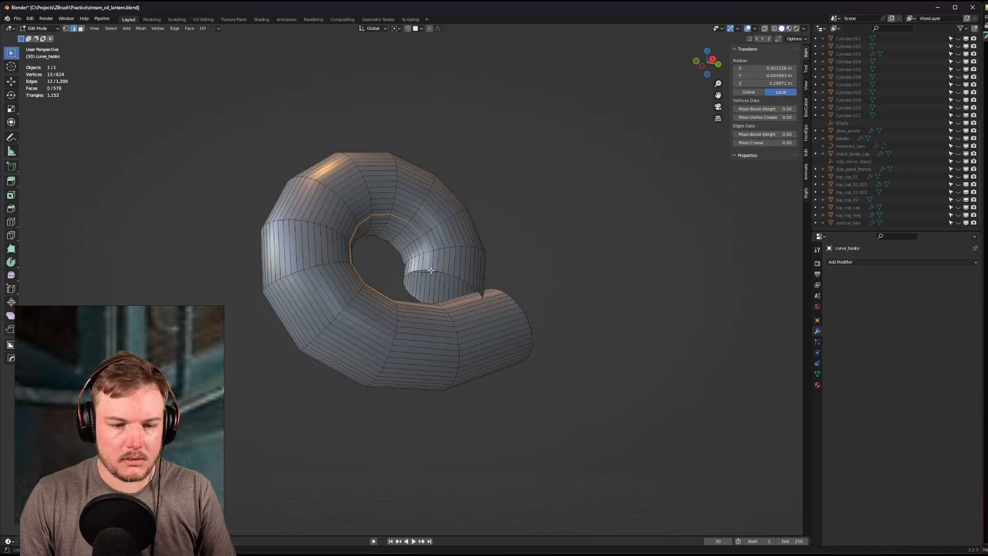
{"action": "key", "text": "f"}
{"action": "key", "text": "Tab"}
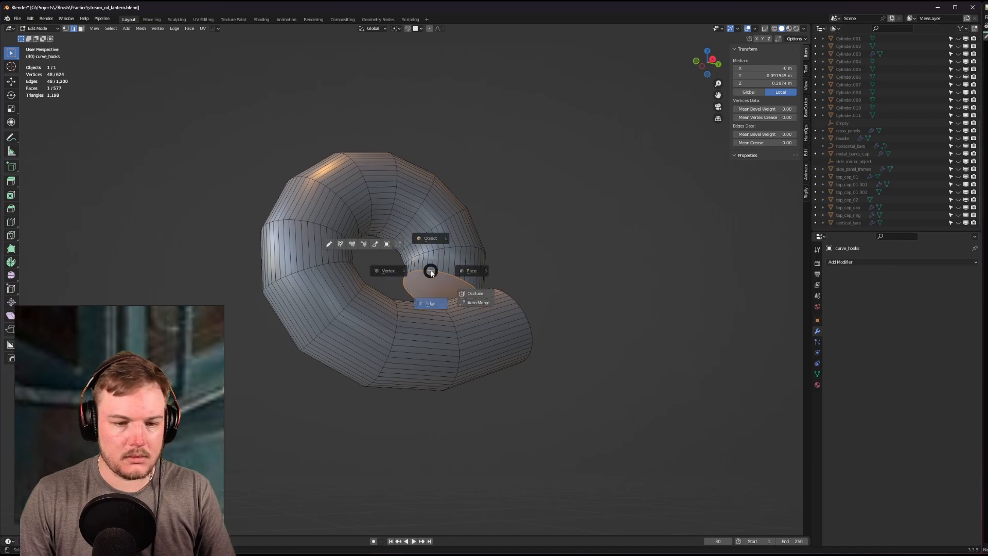
{"action": "left_click", "coordinate": [430, 241]}
{"action": "scroll", "coordinate": [438, 260], "scroll_direction": "up", "scroll_amount": 1}
{"action": "scroll", "coordinate": [451, 277], "scroll_direction": "down", "scroll_amount": 2}
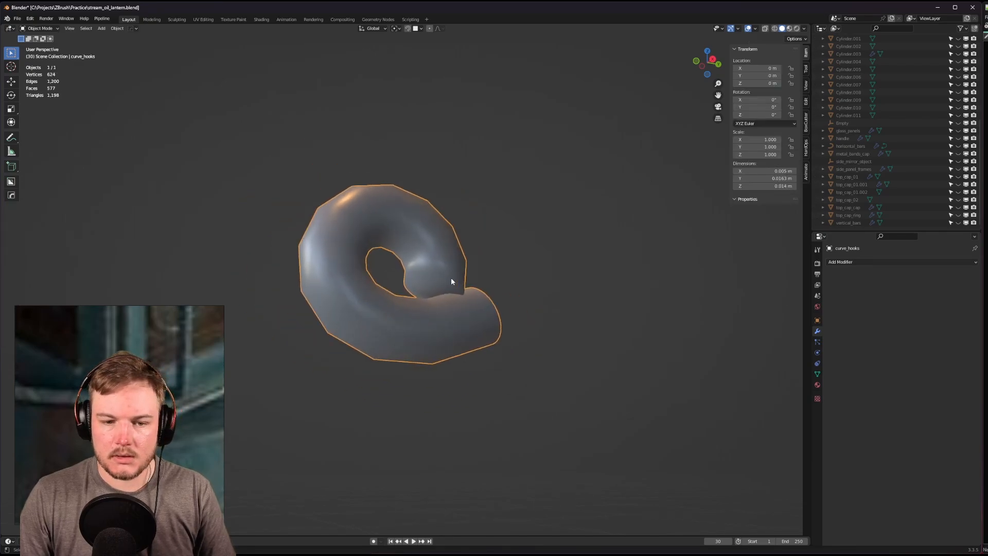
{"action": "scroll", "coordinate": [451, 277], "scroll_direction": "up", "scroll_amount": 2}
Add a Bevel modifier to curve_hooks with a 60° angle limit and an amount of 0.005 m.
{"action": "left_click", "coordinate": [839, 262]}
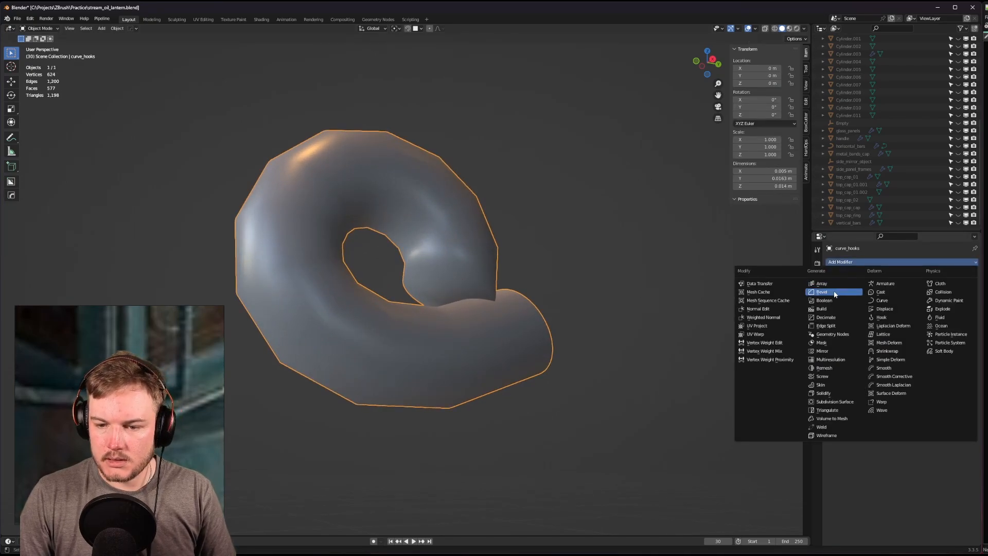
{"action": "left_click", "coordinate": [835, 294]}
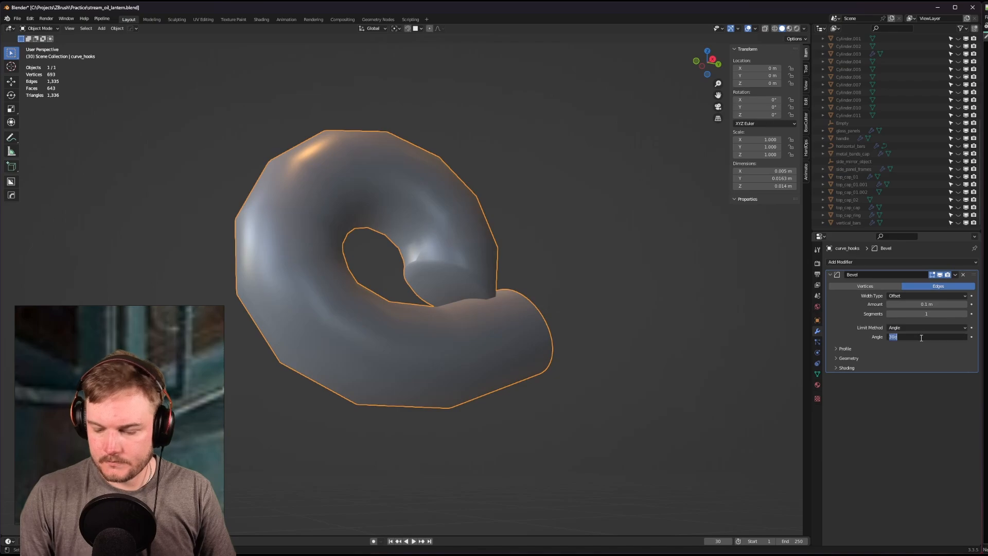
{"action": "left_click_drag", "start_coordinate": [914, 337], "coordinate": [932, 336]}
{"action": "left_click", "coordinate": [937, 303]}
{"action": "type", "text": "0"}
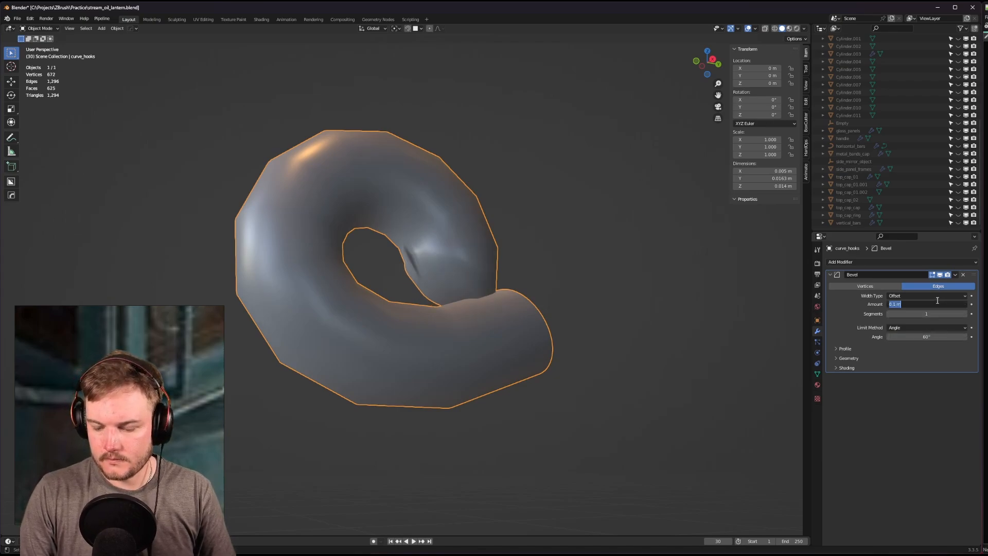
{"action": "type", "text": ".005"}
{"action": "key", "text": "Return"}
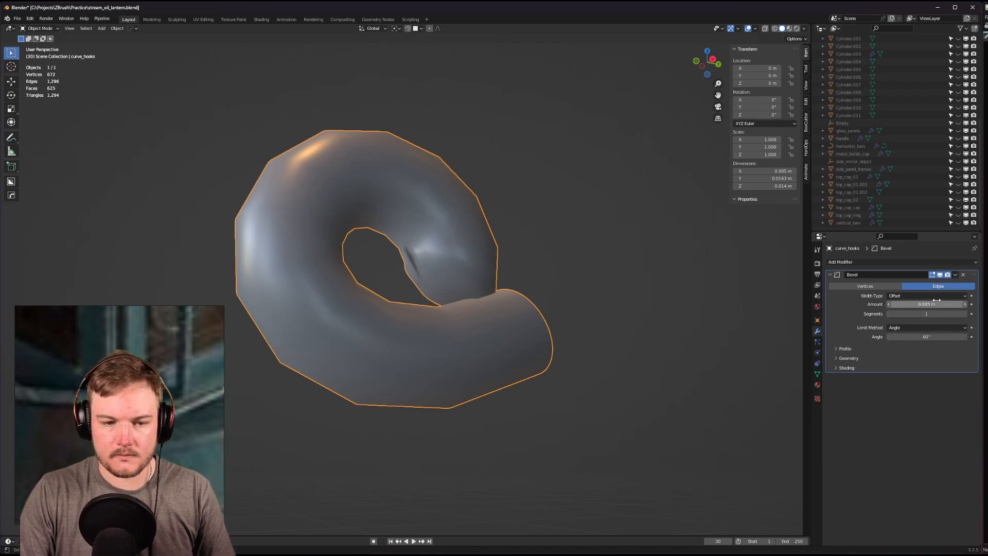
{"action": "scroll", "coordinate": [550, 298], "scroll_direction": "up", "scroll_amount": 2}
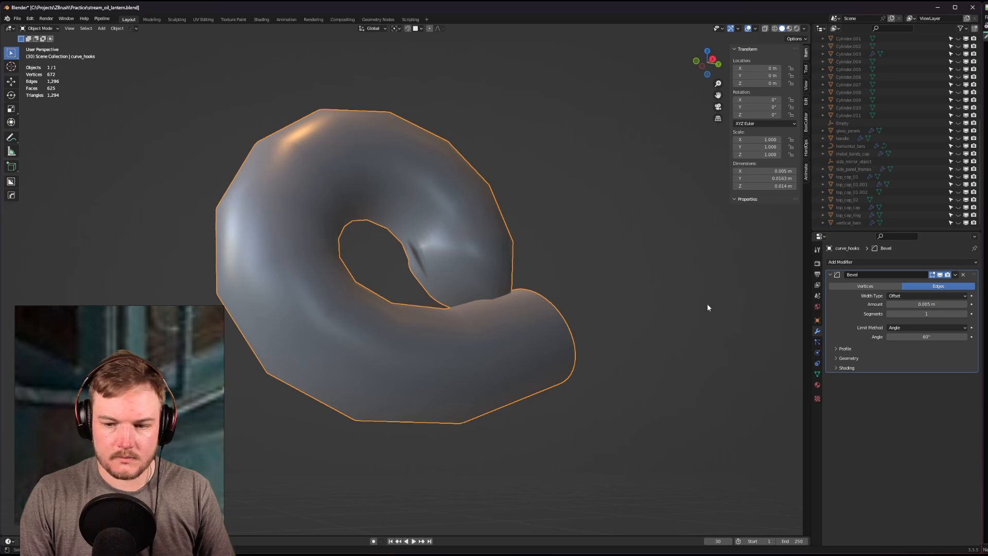
Set the bevel's profile shape to 1.00 and display the wireframe over the hook.
{"action": "left_click", "coordinate": [839, 349]}
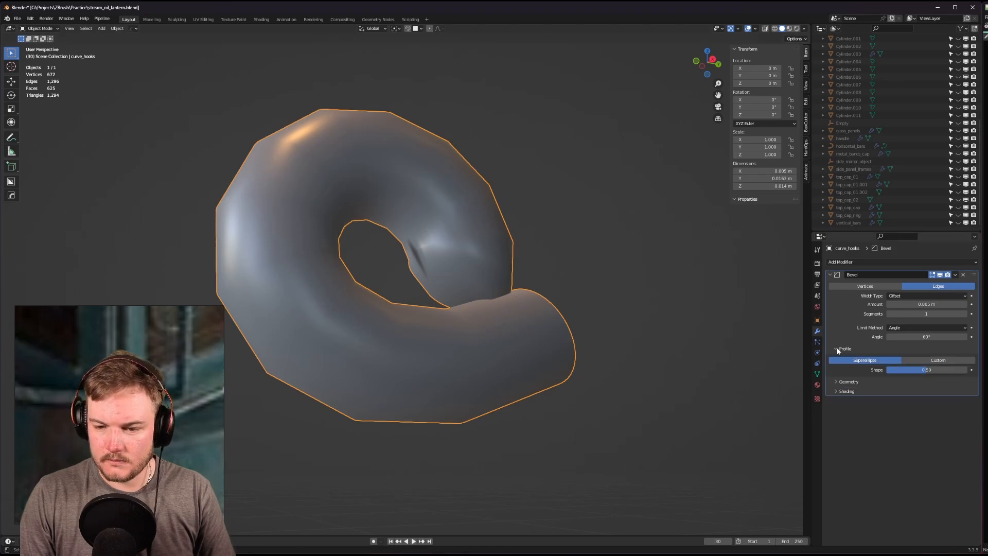
{"action": "left_click", "coordinate": [939, 368]}
{"action": "type", "text": "1"}
{"action": "key", "text": "Return"}
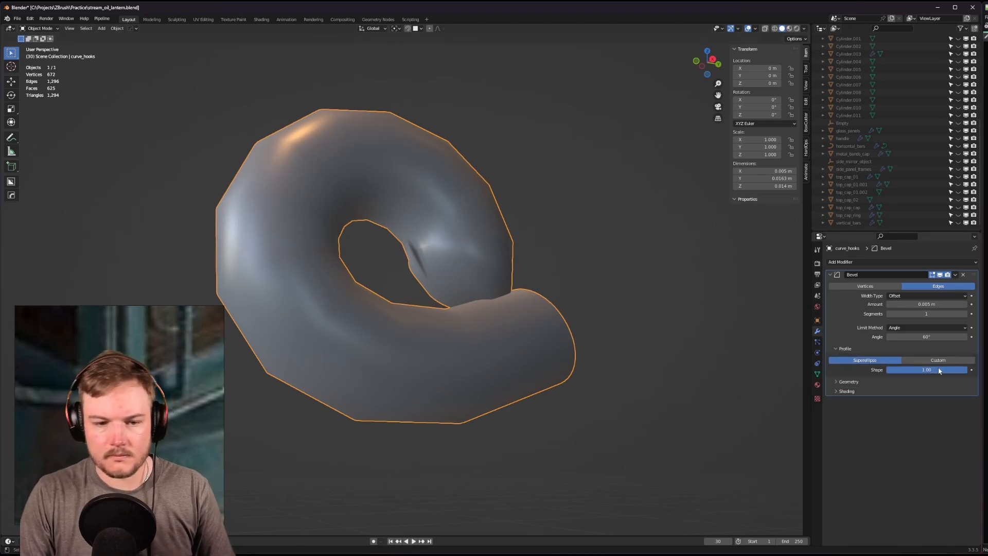
{"action": "middle_click_drag", "start_coordinate": [450, 255], "coordinate": [453, 253], "text": "shift"}
{"action": "key", "text": "alt+v"}
{"action": "left_click", "coordinate": [425, 273]}
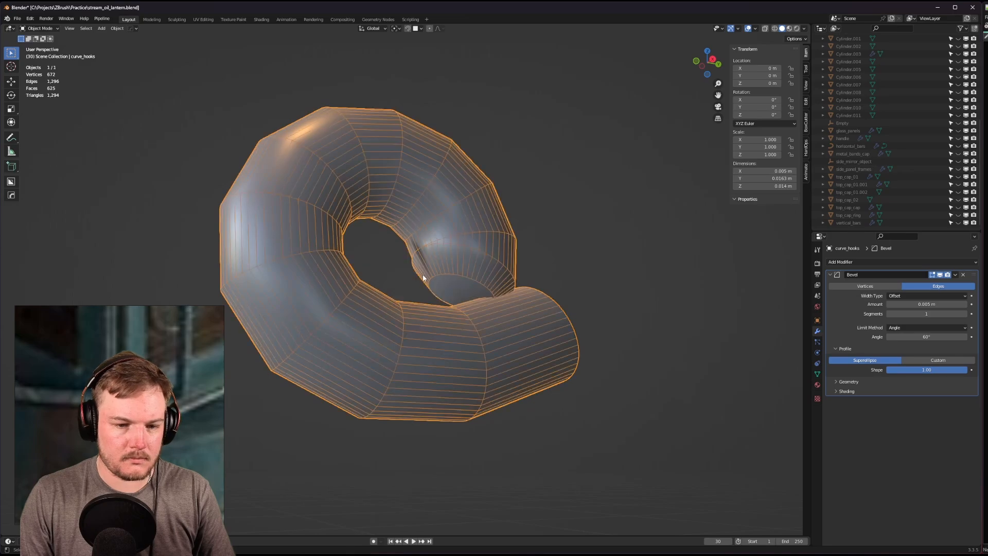
{"action": "scroll", "coordinate": [538, 305], "scroll_direction": "up", "scroll_amount": 1}
Set the hook's bevel to 2 segments and an amount of 0.0005 m.
{"action": "left_click", "coordinate": [916, 305]}
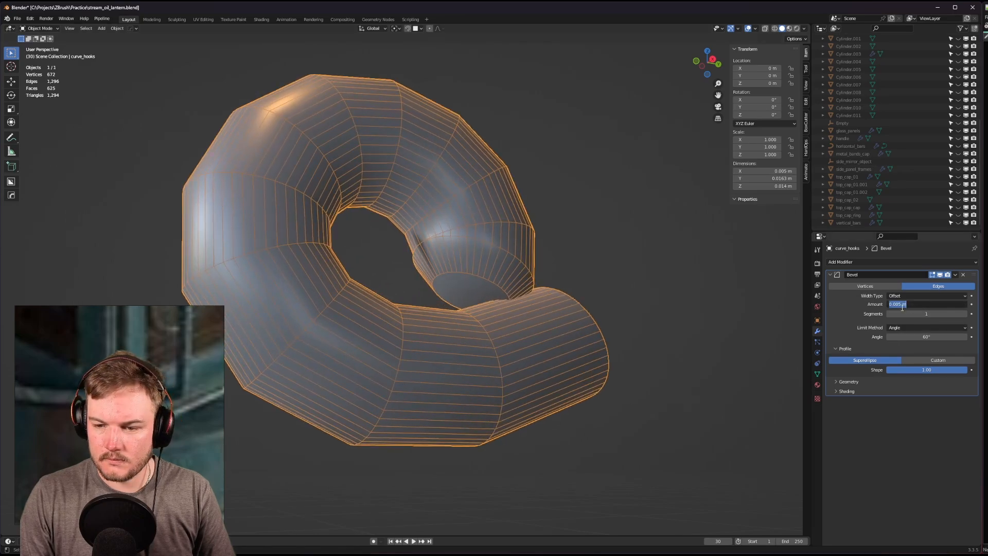
{"action": "left_click", "coordinate": [963, 313]}
{"action": "left_click", "coordinate": [964, 314]}
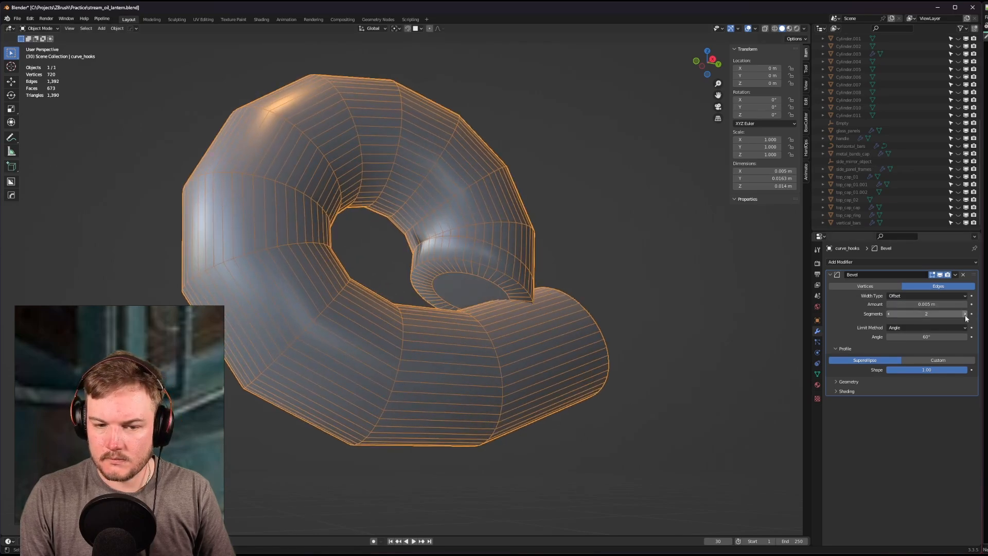
{"action": "left_click", "coordinate": [927, 304]}
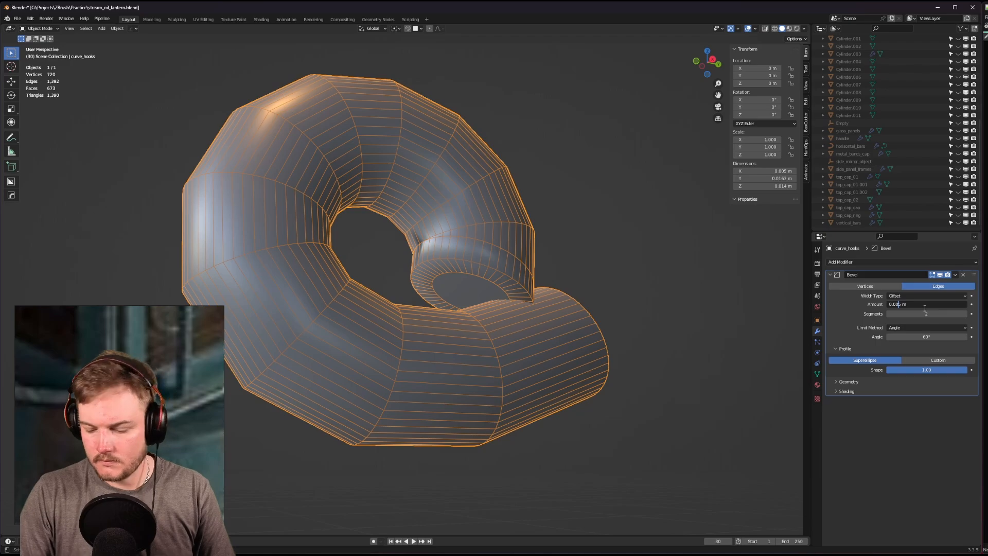
{"action": "type", "text": "0"}
{"action": "key", "text": "Return"}
{"action": "middle_click_drag", "start_coordinate": [542, 298], "coordinate": [509, 318]}
{"action": "scroll", "coordinate": [509, 319], "scroll_direction": "down", "scroll_amount": 8}
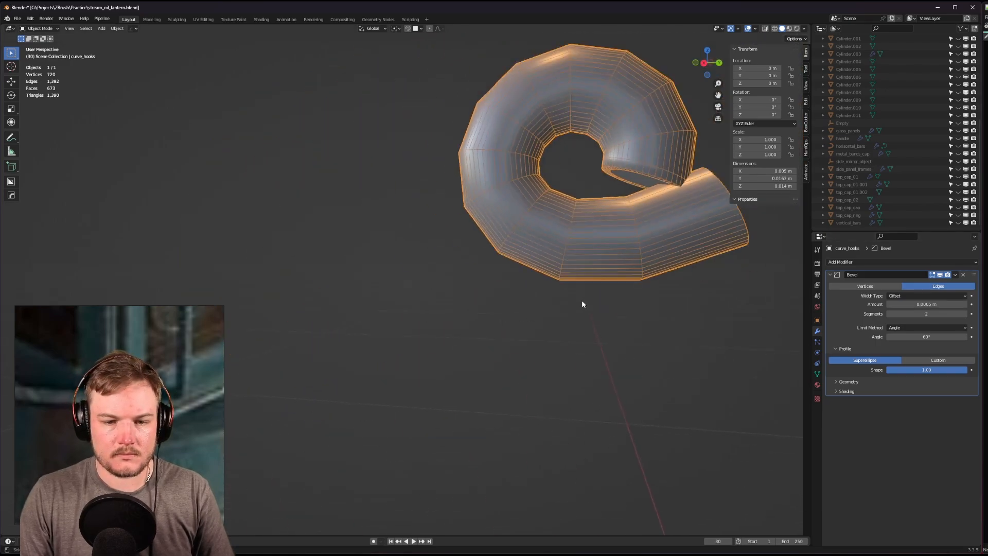
Reveal all hidden lantern objects in the right side view, turn on X-ray and clear the selection.
{"action": "key", "text": "KP_1"}
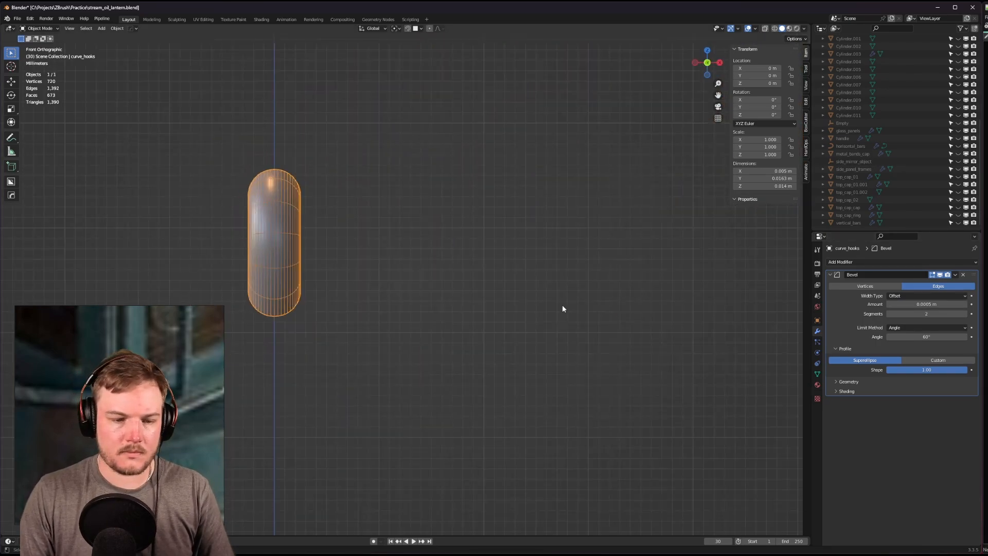
{"action": "key", "text": "KP_3"}
{"action": "key", "text": "alt+h"}
{"action": "scroll", "coordinate": [561, 304], "scroll_direction": "down", "scroll_amount": 5}
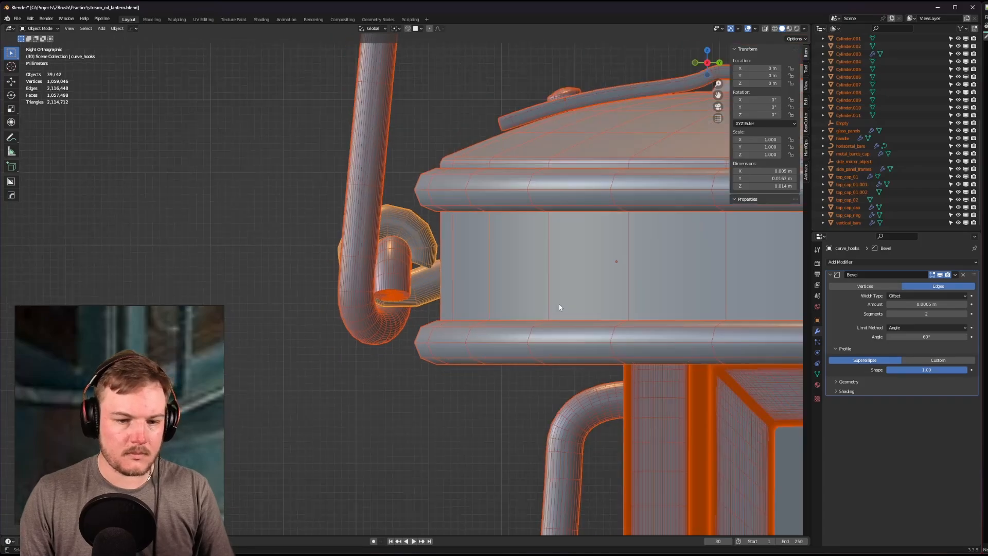
{"action": "key", "text": "alt+z"}
{"action": "left_click", "coordinate": [366, 386]}
Move the hook's open end edge loop deeper into the lantern cap, extending the hook to about 0.0167 m in Y.
{"action": "scroll", "coordinate": [445, 271], "scroll_direction": "up", "scroll_amount": 4}
{"action": "scroll", "coordinate": [420, 270], "scroll_direction": "up", "scroll_amount": 7}
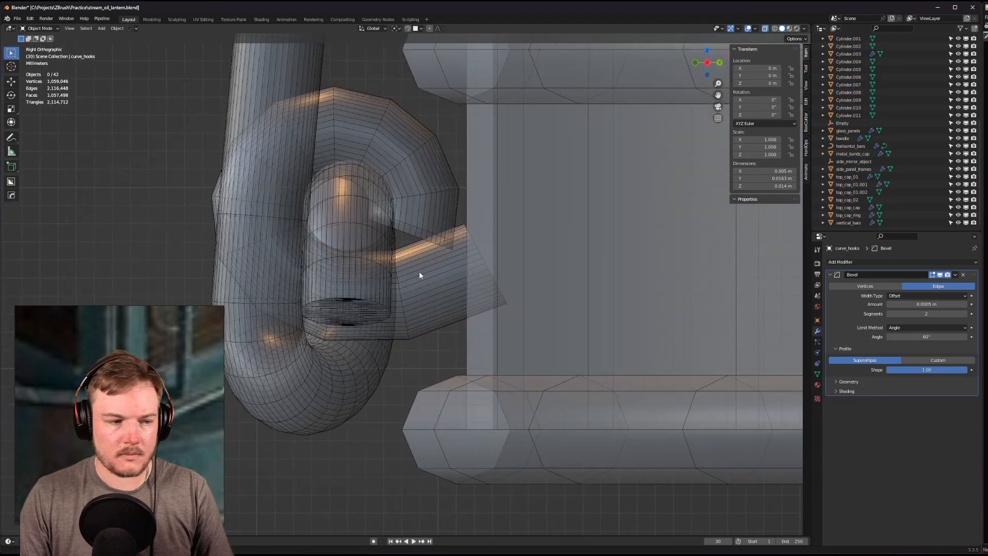
{"action": "left_click", "coordinate": [419, 267]}
{"action": "key", "text": "Tab"}
{"action": "left_click", "coordinate": [422, 306]}
{"action": "key", "text": "alt+z"}
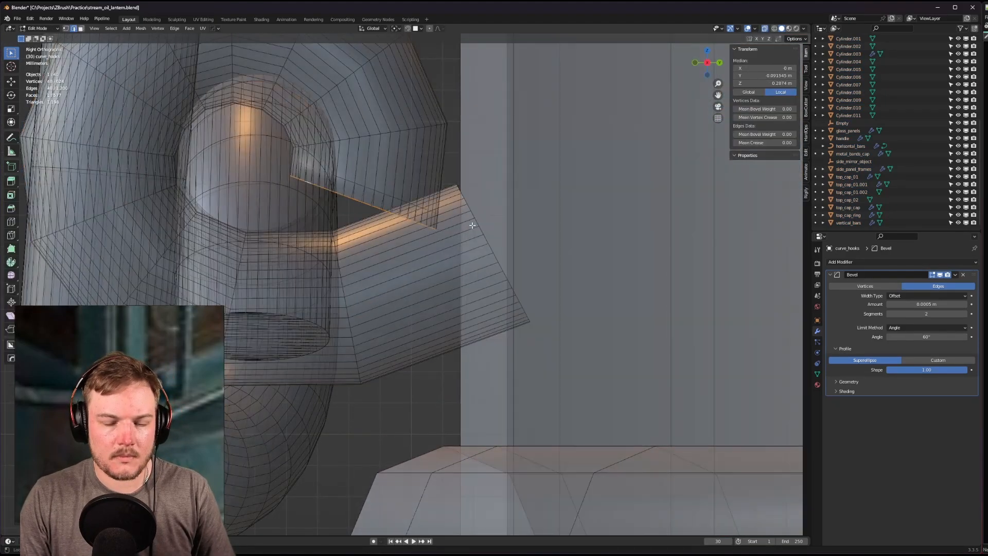
{"action": "left_click", "coordinate": [474, 215], "text": "alt"}
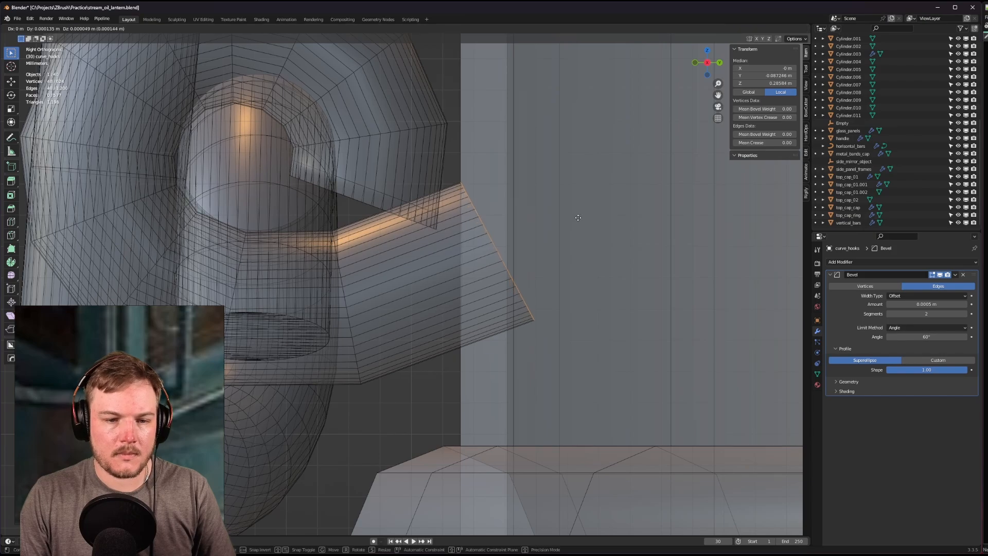
{"action": "key", "text": "Tab"}
{"action": "scroll", "coordinate": [580, 192], "scroll_direction": "down", "scroll_amount": 10}
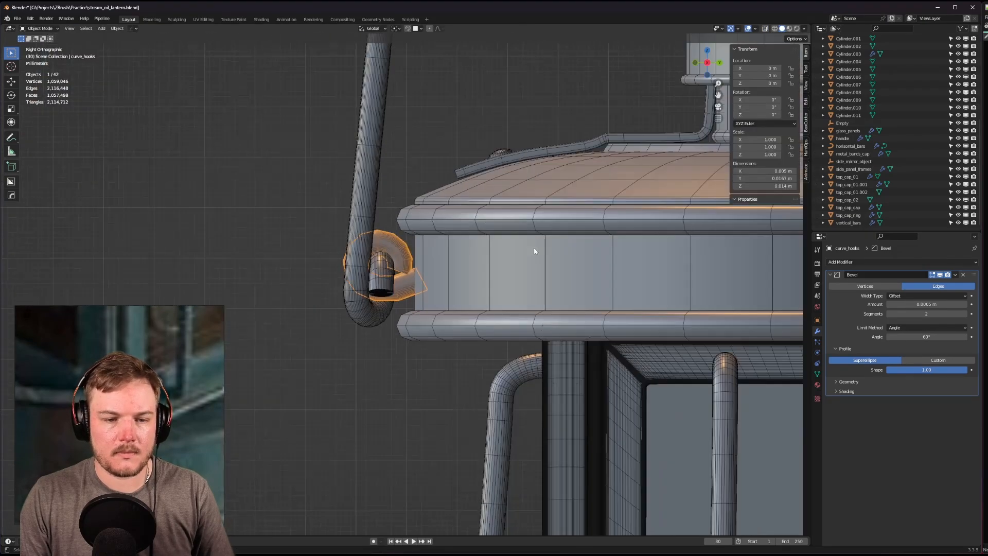
Collapse the hook's Bevel modifier settings and save the lantern file.
{"action": "left_click", "coordinate": [839, 276]}
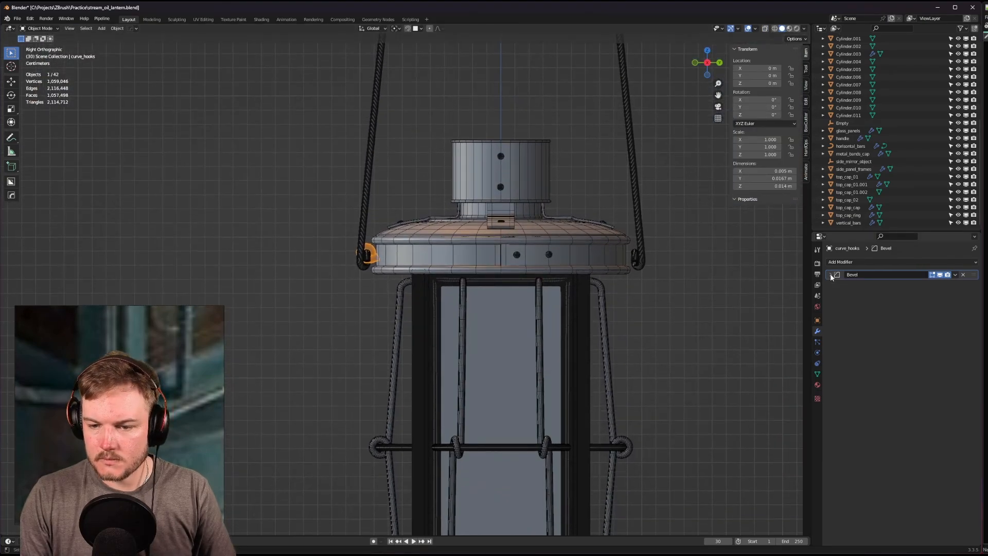
{"action": "middle_click_drag", "start_coordinate": [671, 324], "coordinate": [611, 265], "text": "shift"}
{"action": "middle_click_drag", "start_coordinate": [766, 274], "coordinate": [807, 268], "text": "shift"}
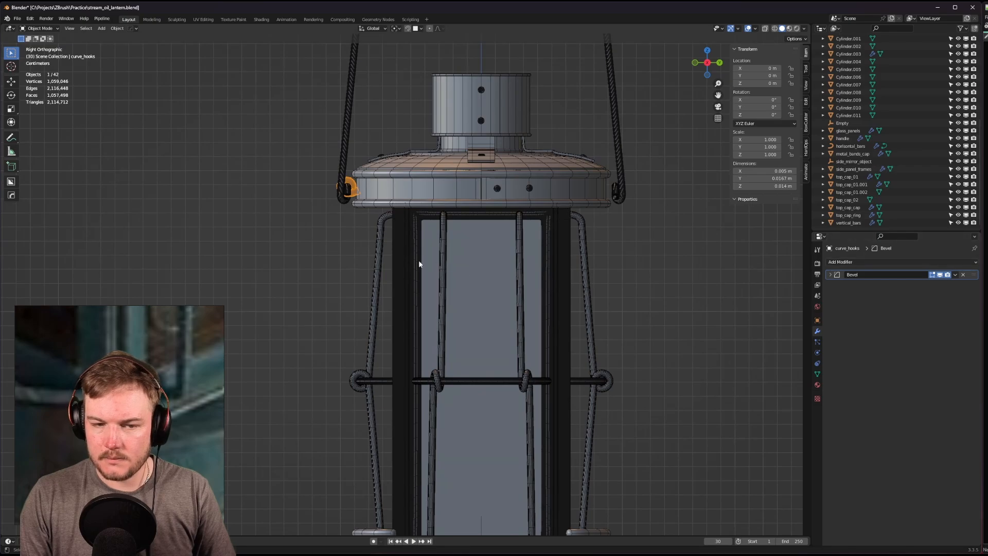
{"action": "scroll", "coordinate": [346, 278], "scroll_direction": "down", "scroll_amount": 6}
{"action": "key", "text": "ctrl+s"}
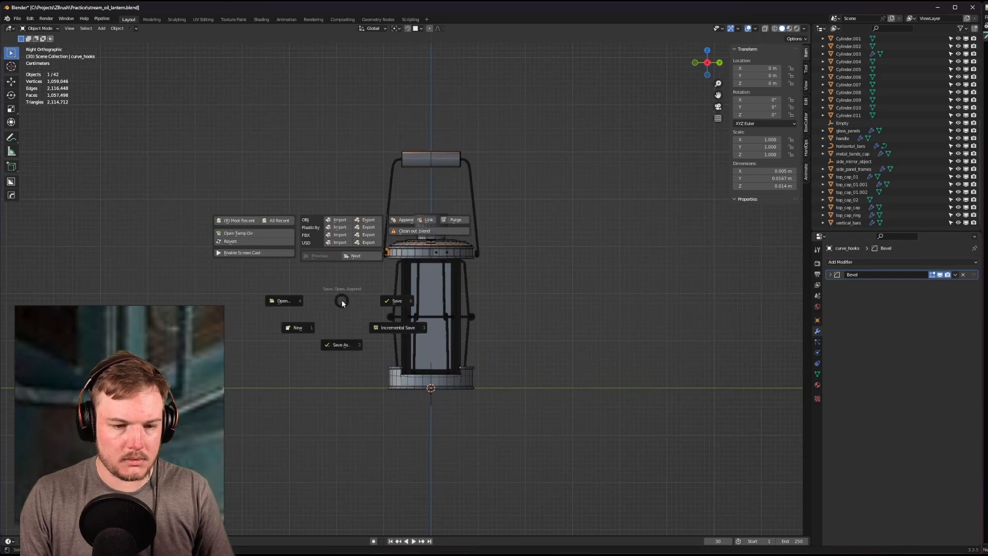
{"action": "left_click", "coordinate": [378, 306]}
Mirror the hook across the Y axis to the opposite side of the lantern cap and collapse the mirror settings.
{"action": "key", "text": "alt+x"}
{"action": "left_click", "coordinate": [375, 389]}
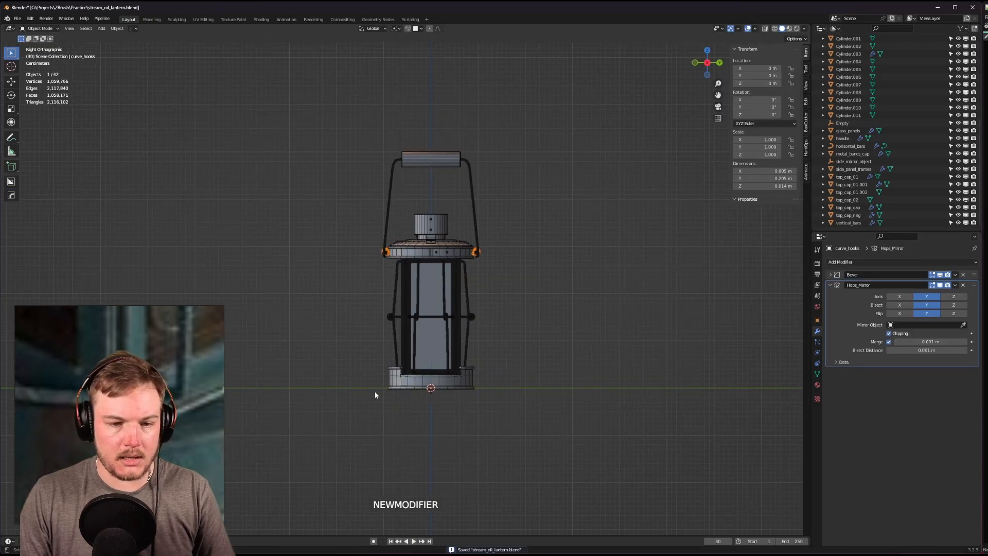
{"action": "scroll", "coordinate": [364, 264], "scroll_direction": "up", "scroll_amount": 7}
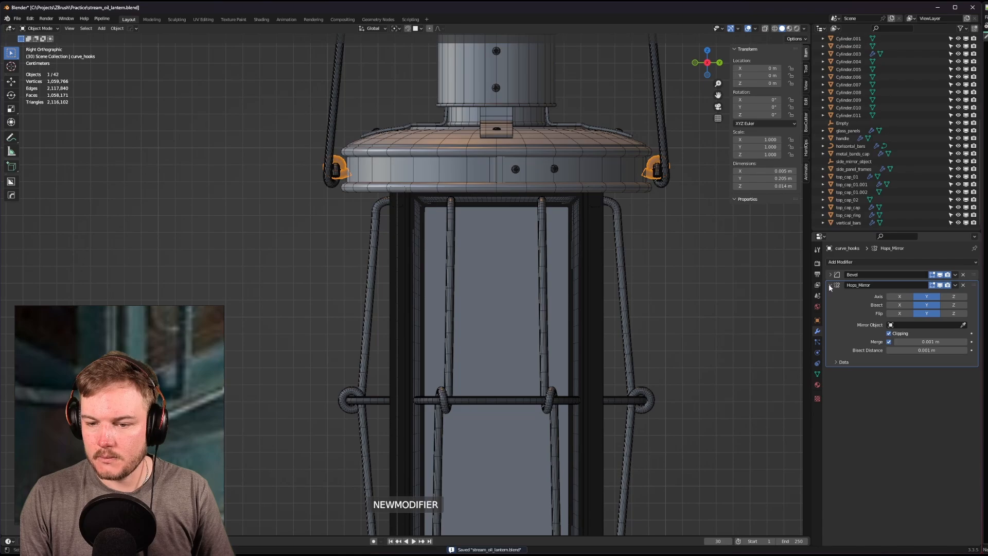
{"action": "left_click", "coordinate": [830, 285]}
Add a Subdivision Surface modifier to the hooks.
{"action": "scroll", "coordinate": [280, 237], "scroll_direction": "up", "scroll_amount": 3}
{"action": "middle_click_drag", "start_coordinate": [297, 241], "coordinate": [362, 335], "text": "shift"}
{"action": "scroll", "coordinate": [363, 324], "scroll_direction": "up", "scroll_amount": 4}
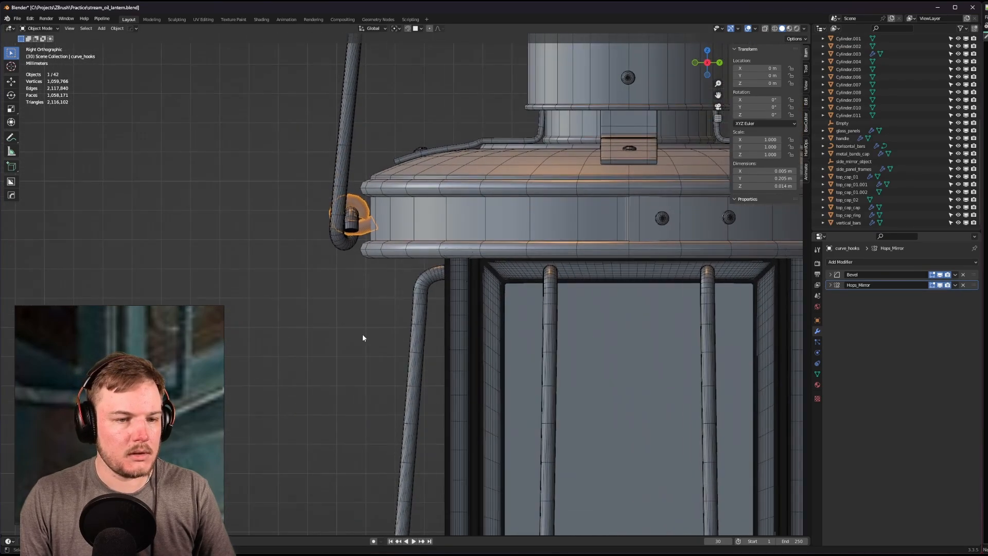
{"action": "middle_click_drag", "start_coordinate": [367, 283], "coordinate": [437, 315], "text": "shift"}
{"action": "left_click", "coordinate": [872, 262]}
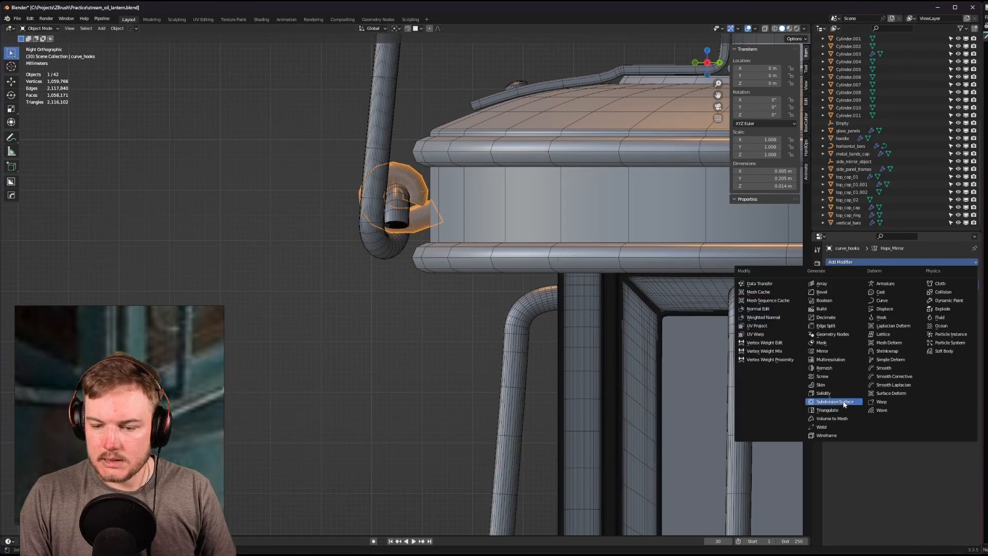
{"action": "left_click", "coordinate": [843, 405]}
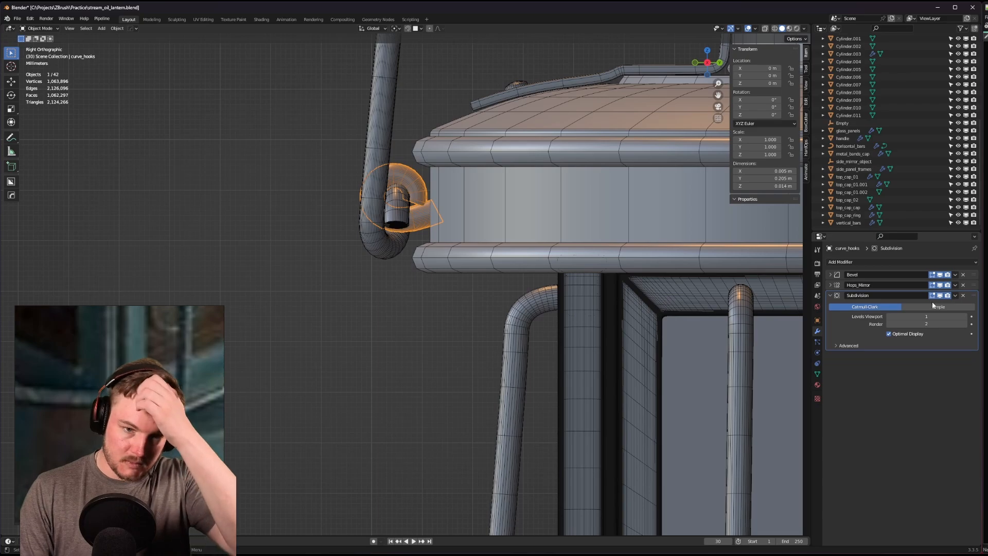
Isolate the hooks by hiding every other lantern object.
{"action": "scroll", "coordinate": [419, 127], "scroll_direction": "up", "scroll_amount": 6}
{"action": "middle_click_drag", "start_coordinate": [419, 127], "coordinate": [435, 261], "text": "shift"}
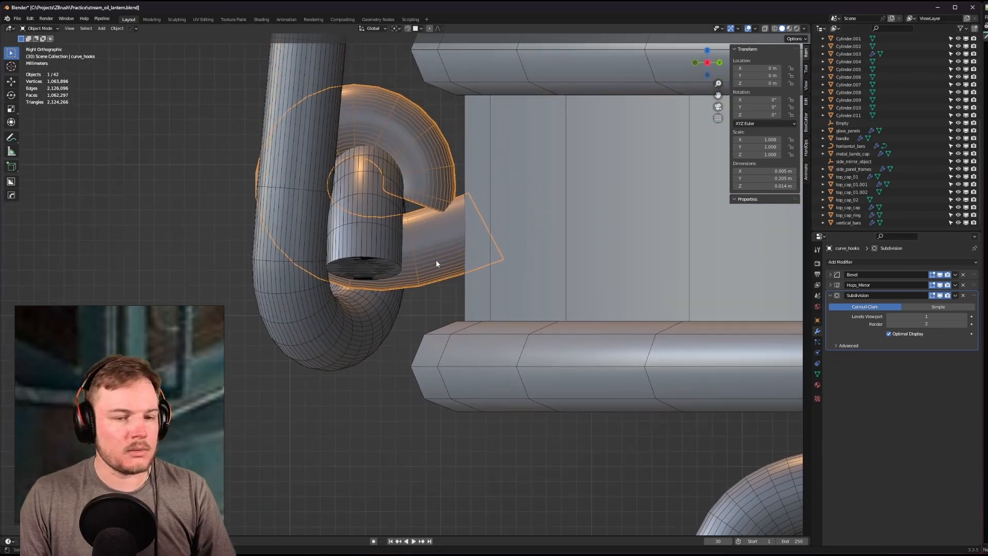
{"action": "scroll", "coordinate": [443, 247], "scroll_direction": "up", "scroll_amount": 5}
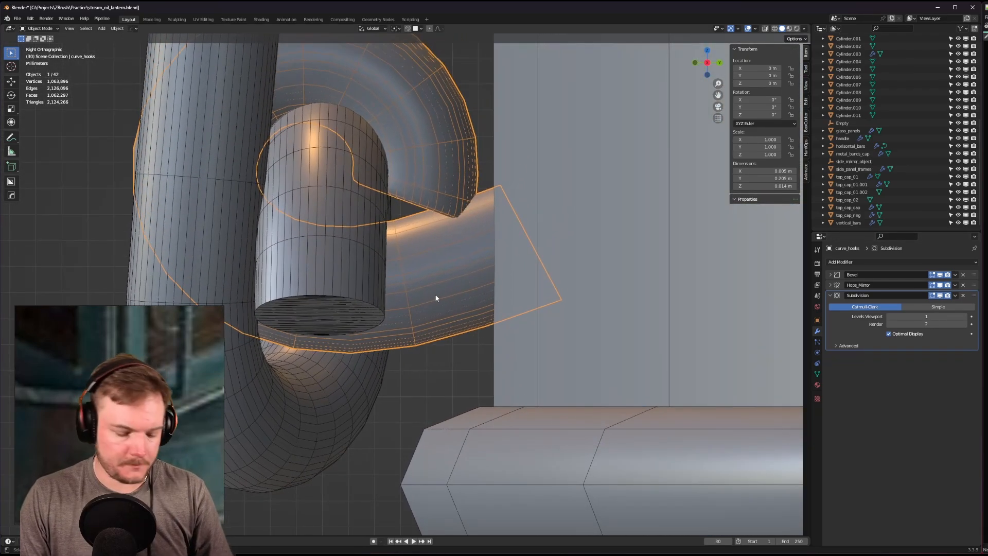
{"action": "scroll", "coordinate": [434, 298], "scroll_direction": "down", "scroll_amount": 4}
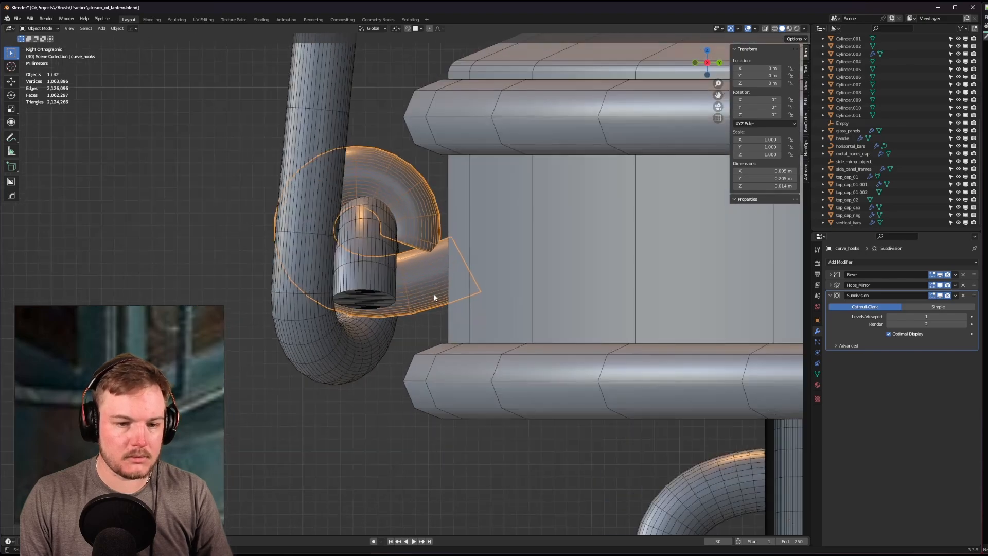
{"action": "scroll", "coordinate": [434, 296], "scroll_direction": "up", "scroll_amount": 4}
{"action": "key", "text": "h"}
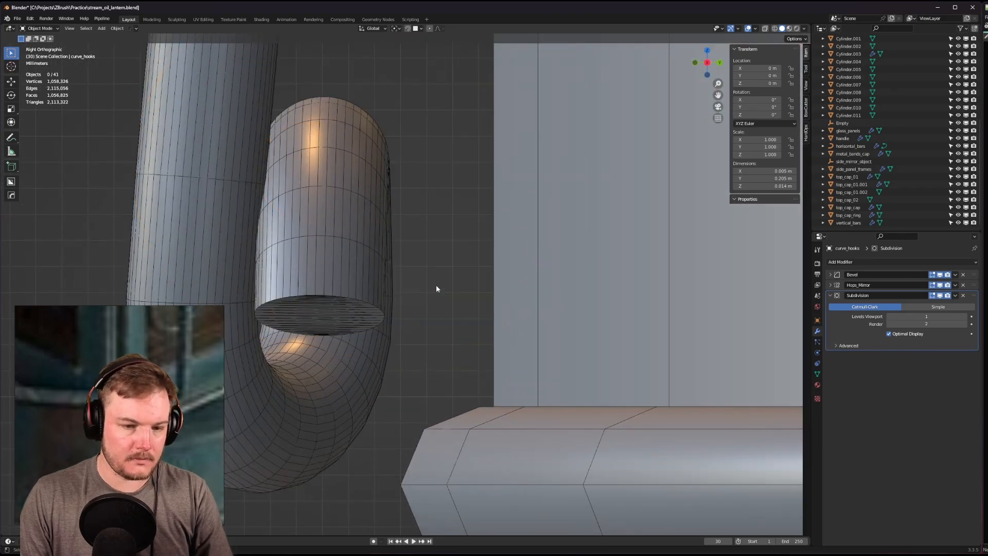
{"action": "key", "text": "alt+h"}
{"action": "key", "text": "shift+h"}
{"action": "scroll", "coordinate": [435, 291], "scroll_direction": "down", "scroll_amount": 3}
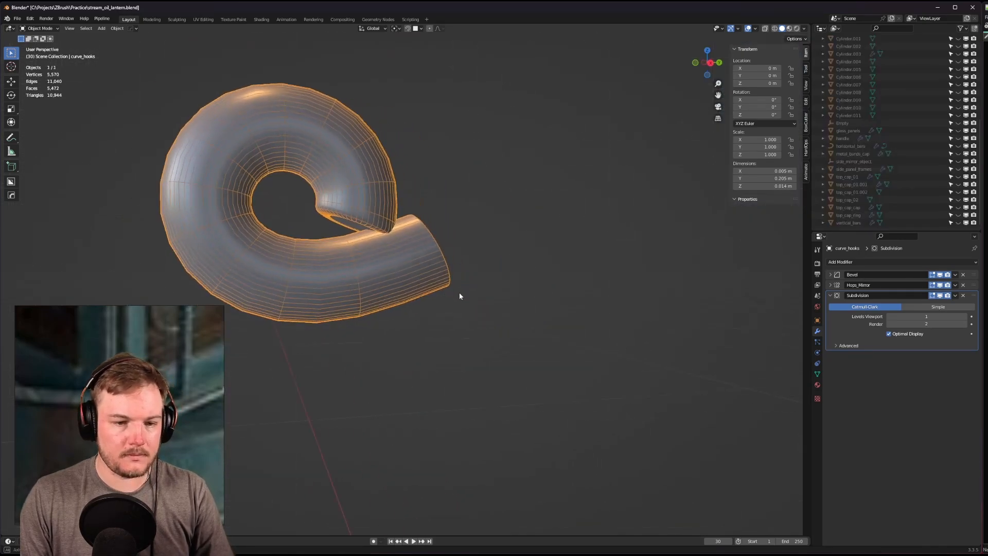
Turn off the edit-mode display of the hooks' Bevel, Mirror and Subdivision modifiers.
{"action": "middle_click_drag", "start_coordinate": [459, 292], "coordinate": [555, 288]}
{"action": "scroll", "coordinate": [552, 289], "scroll_direction": "down", "scroll_amount": 5}
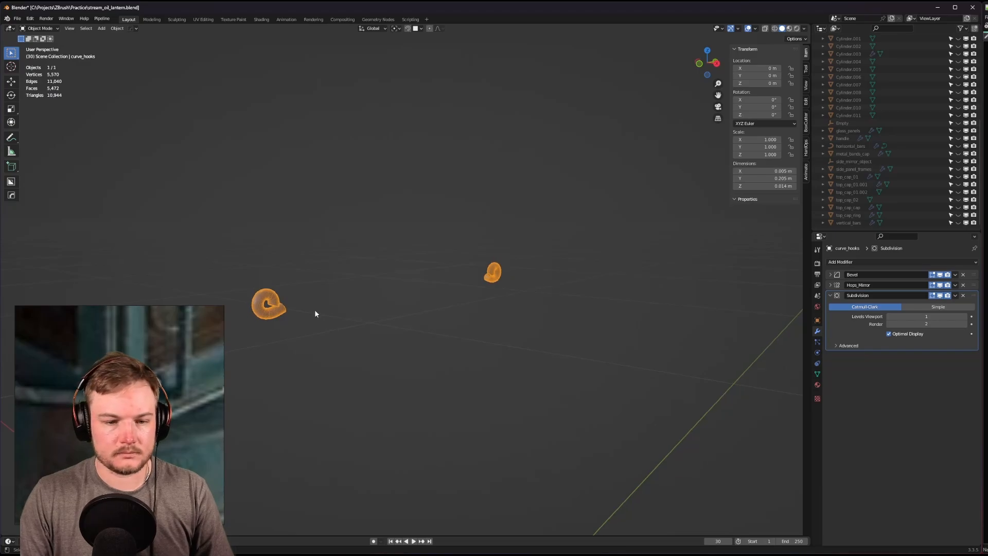
{"action": "scroll", "coordinate": [435, 298], "scroll_direction": "up", "scroll_amount": 5}
{"action": "middle_click_drag", "start_coordinate": [314, 310], "coordinate": [458, 294], "text": "shift"}
{"action": "scroll", "coordinate": [437, 318], "scroll_direction": "down", "scroll_amount": 4}
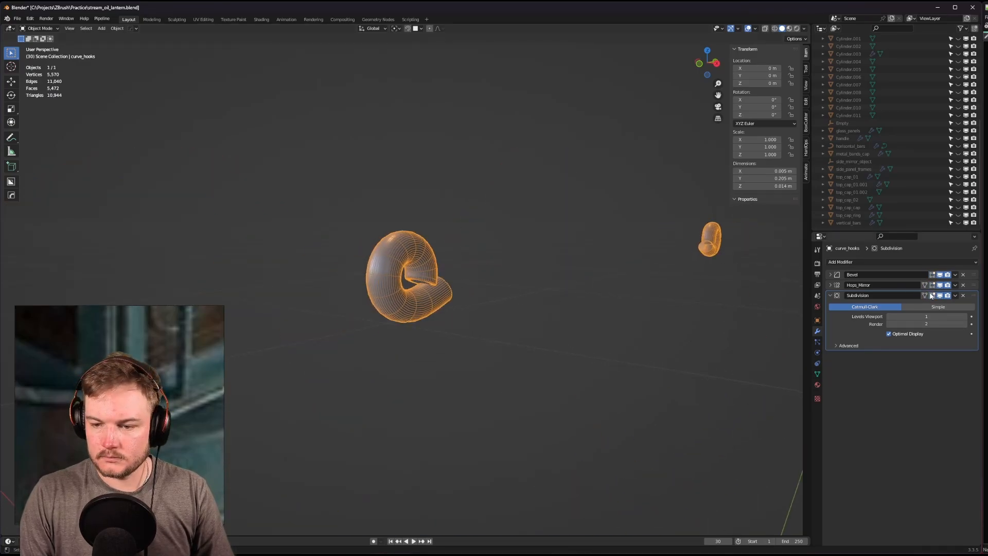
Examine the hook's base mesh in Edit Mode from several angles.
{"action": "key", "text": "Tab"}
{"action": "left_click", "coordinate": [440, 314]}
{"action": "scroll", "coordinate": [453, 315], "scroll_direction": "up", "scroll_amount": 2}
{"action": "middle_click_drag", "start_coordinate": [453, 315], "coordinate": [403, 309]}
{"action": "scroll", "coordinate": [404, 308], "scroll_direction": "down", "scroll_amount": 2}
{"action": "middle_click_drag", "start_coordinate": [324, 304], "coordinate": [520, 317], "text": "shift"}
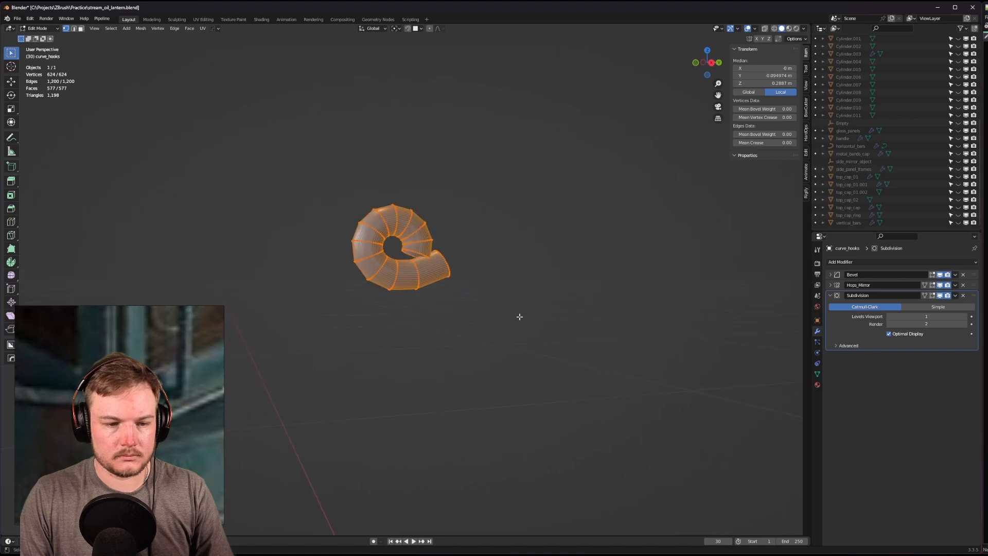
{"action": "scroll", "coordinate": [520, 317], "scroll_direction": "up", "scroll_amount": 7}
{"action": "middle_click_drag", "start_coordinate": [484, 271], "coordinate": [541, 359], "text": "shift"}
Return to Object Mode, clear the selection and hide the wireframe over the hook.
{"action": "key", "text": "Tab"}
{"action": "left_click", "coordinate": [526, 318]}
{"action": "left_click", "coordinate": [618, 304]}
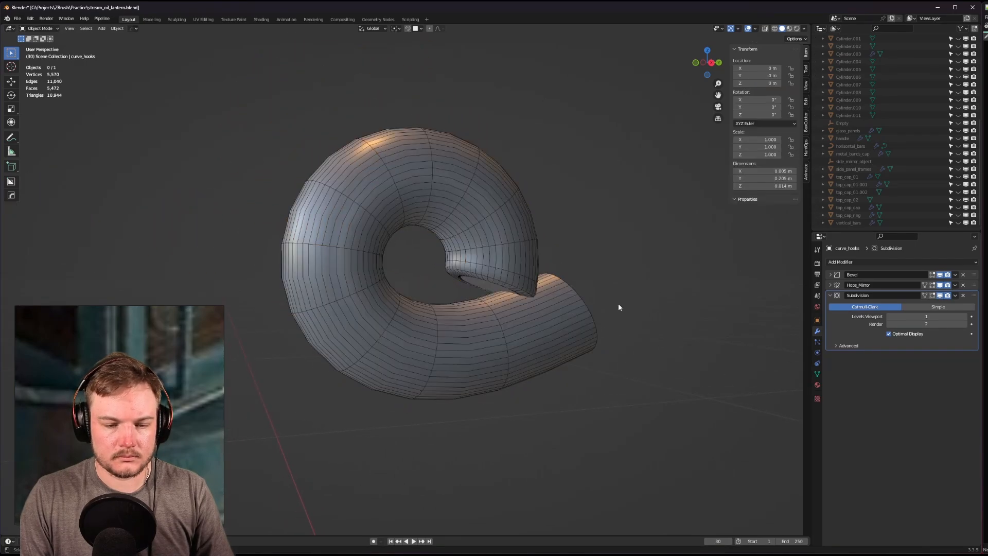
{"action": "key", "text": "alt+v"}
{"action": "left_click", "coordinate": [619, 306]}
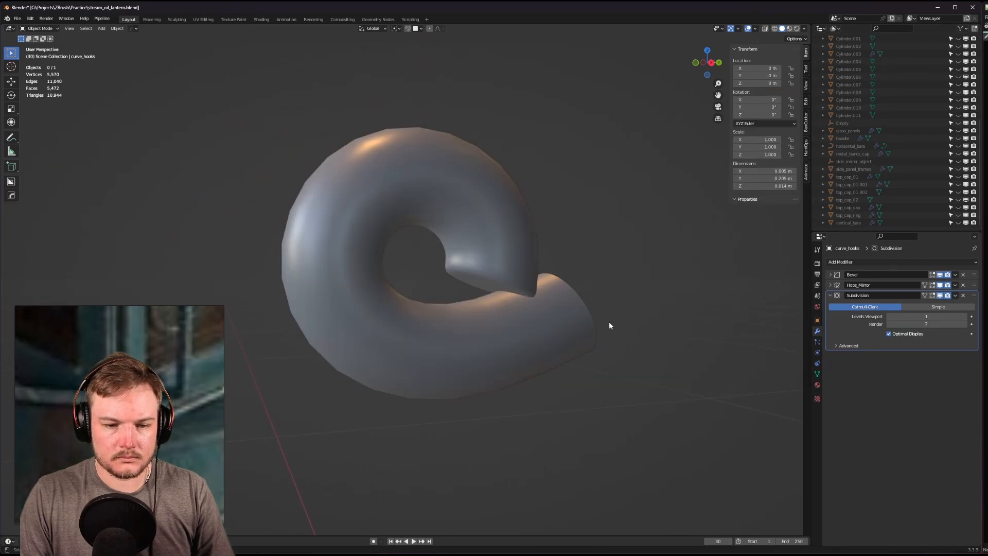
Set the hooks' Bevel amount to 0.0003 m.
{"action": "left_click", "coordinate": [830, 274]}
{"action": "double_click", "coordinate": [906, 305]}
{"action": "left_click", "coordinate": [901, 304]}
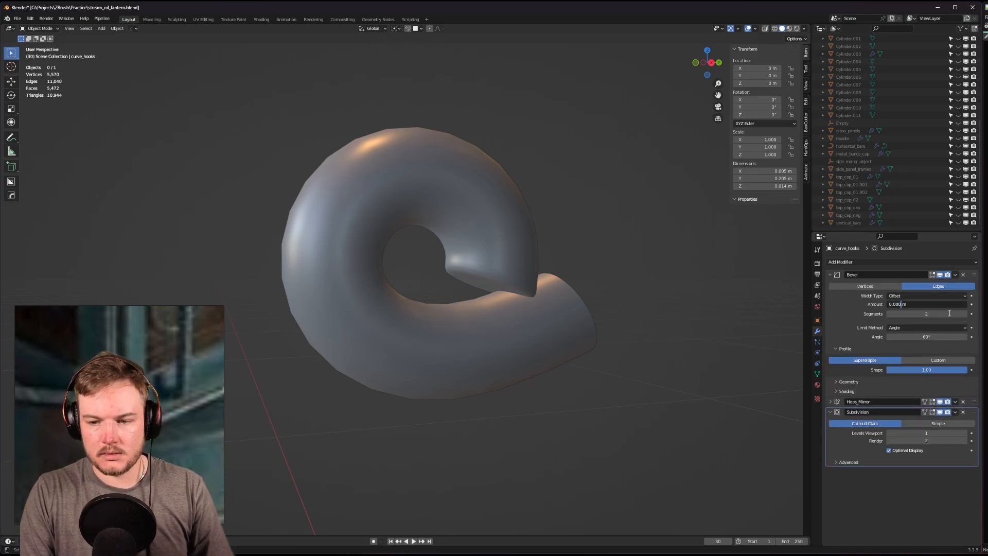
{"action": "key", "text": "Delete"}
{"action": "type", "text": "3"}
{"action": "key", "text": "Return"}
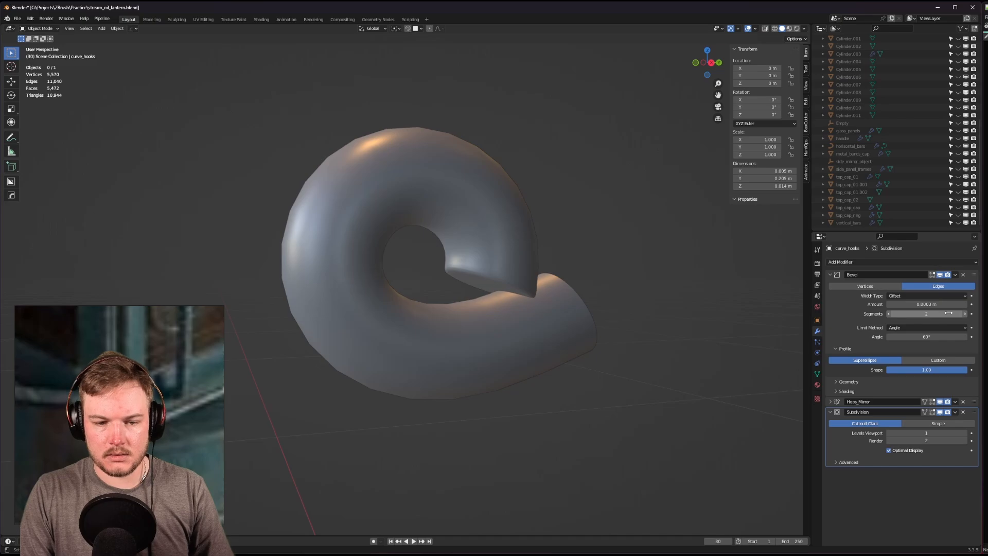
Apply Shade Smooth to the hooks and set their Subdivision viewport levels to 2.
{"action": "right_click", "coordinate": [498, 269]}
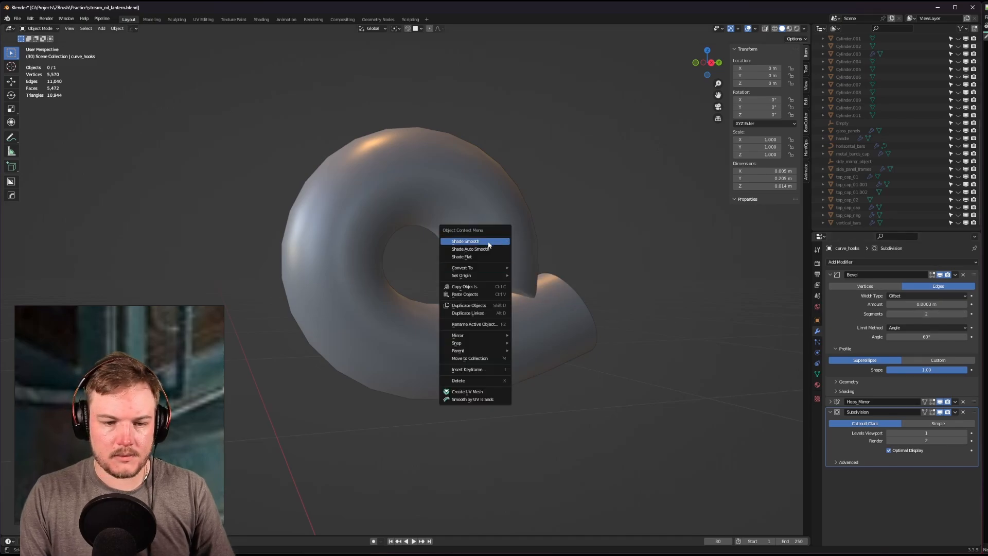
{"action": "left_click", "coordinate": [488, 245]}
{"action": "scroll", "coordinate": [591, 263], "scroll_direction": "down", "scroll_amount": 2}
{"action": "scroll", "coordinate": [589, 263], "scroll_direction": "up", "scroll_amount": 4}
{"action": "scroll", "coordinate": [589, 262], "scroll_direction": "down", "scroll_amount": 2}
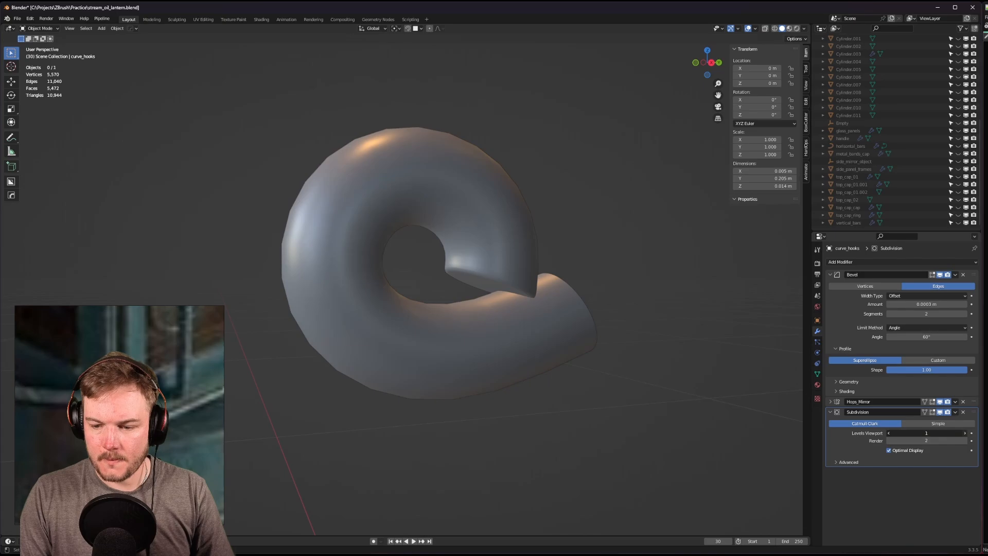
{"action": "left_click", "coordinate": [964, 433]}
{"action": "scroll", "coordinate": [613, 297], "scroll_direction": "down", "scroll_amount": 5}
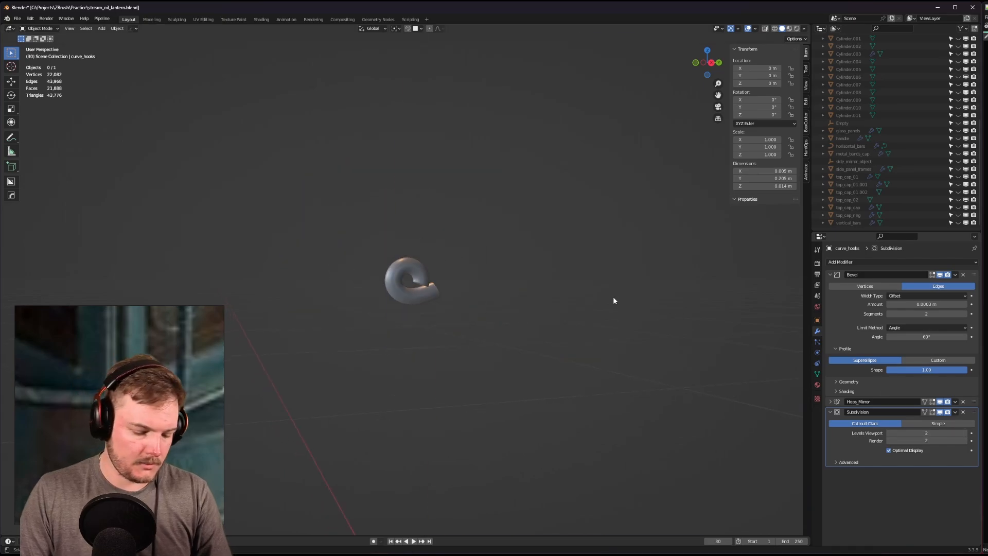
Bring the whole lantern back into view and save the file.
{"action": "key", "text": "KP_Divide"}
{"action": "key", "text": "ctrl+s"}
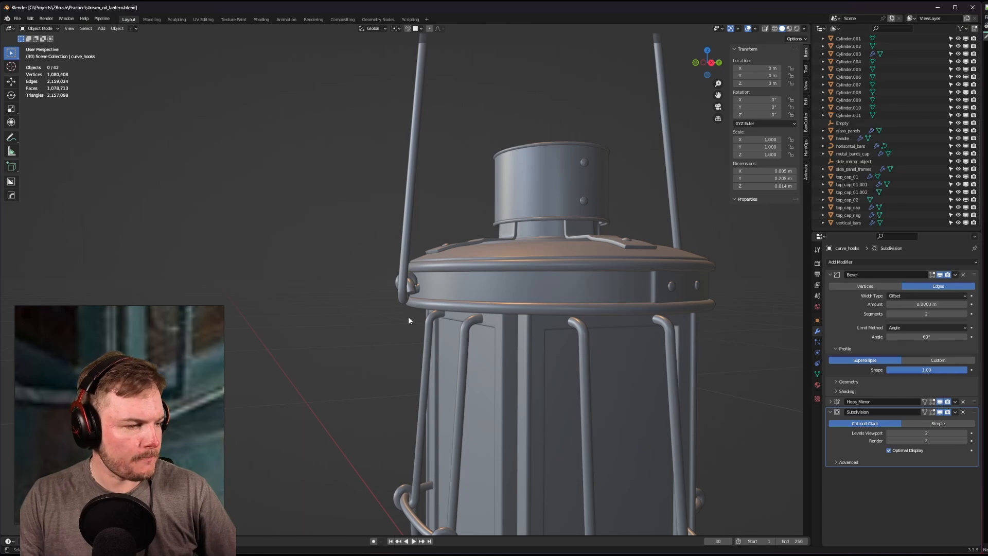
{"action": "scroll", "coordinate": [525, 252], "scroll_direction": "down", "scroll_amount": 4}
{"action": "mouse_move", "coordinate": [530, 249]}
{"action": "middle_mouse_down"}
{"action": "mouse_move", "coordinate": [547, 258]}
{"action": "mouse_move", "coordinate": [449, 250]}
{"action": "mouse_move", "coordinate": [406, 232]}
{"action": "mouse_move", "coordinate": [481, 254]}
{"action": "mouse_move", "coordinate": [474, 266]}
{"action": "mouse_move", "coordinate": [536, 245]}
{"action": "middle_mouse_up"}
{"action": "scroll", "coordinate": [404, 248], "scroll_direction": "up", "scroll_amount": 4}
{"action": "scroll", "coordinate": [493, 258], "scroll_direction": "up", "scroll_amount": 3}
{"action": "scroll", "coordinate": [475, 266], "scroll_direction": "up", "scroll_amount": 5}
{"action": "scroll", "coordinate": [474, 266], "scroll_direction": "down", "scroll_amount": 5}
{"action": "scroll", "coordinate": [536, 245], "scroll_direction": "down", "scroll_amount": 1}
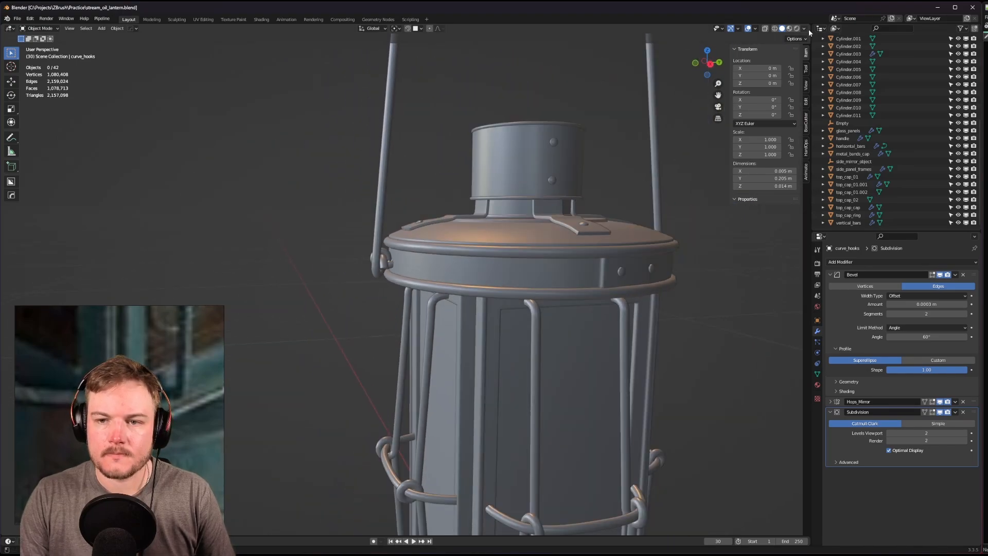
Switch the viewport shading to the glossy red MatCap.
{"action": "left_click", "coordinate": [805, 29]}
{"action": "left_click", "coordinate": [797, 83]}
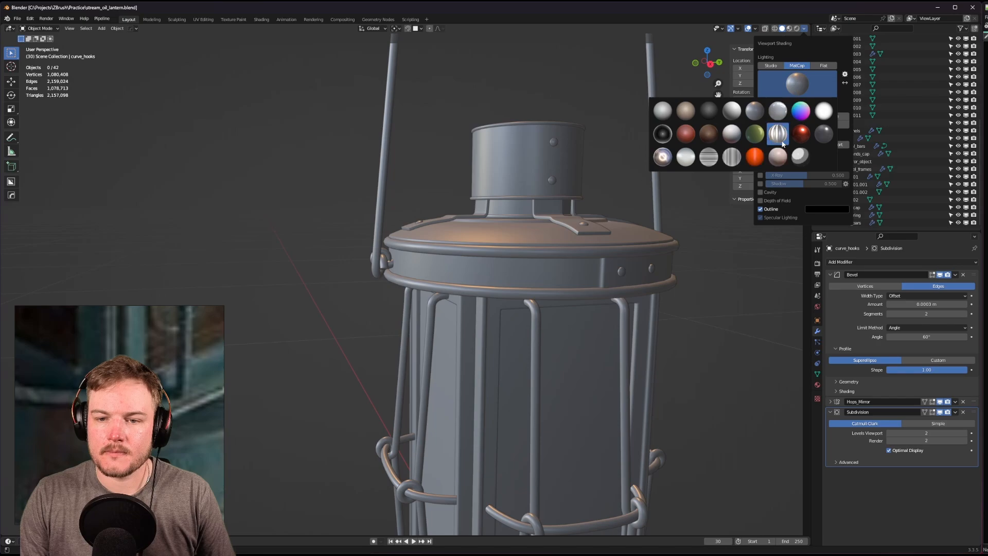
{"action": "left_click", "coordinate": [801, 135]}
{"action": "scroll", "coordinate": [503, 266], "scroll_direction": "down", "scroll_amount": 4}
{"action": "mouse_move", "coordinate": [503, 266]}
{"action": "middle_mouse_down"}
{"action": "mouse_move", "coordinate": [490, 216]}
{"action": "mouse_move", "coordinate": [516, 196]}
{"action": "mouse_move", "coordinate": [477, 194]}
{"action": "mouse_move", "coordinate": [504, 208]}
{"action": "middle_mouse_up"}
{"action": "middle_click_drag", "start_coordinate": [504, 208], "coordinate": [547, 308], "text": "shift"}
{"action": "scroll", "coordinate": [547, 308], "scroll_direction": "up", "scroll_amount": 3}
{"action": "middle_click_drag", "start_coordinate": [498, 272], "coordinate": [494, 325], "text": "shift"}
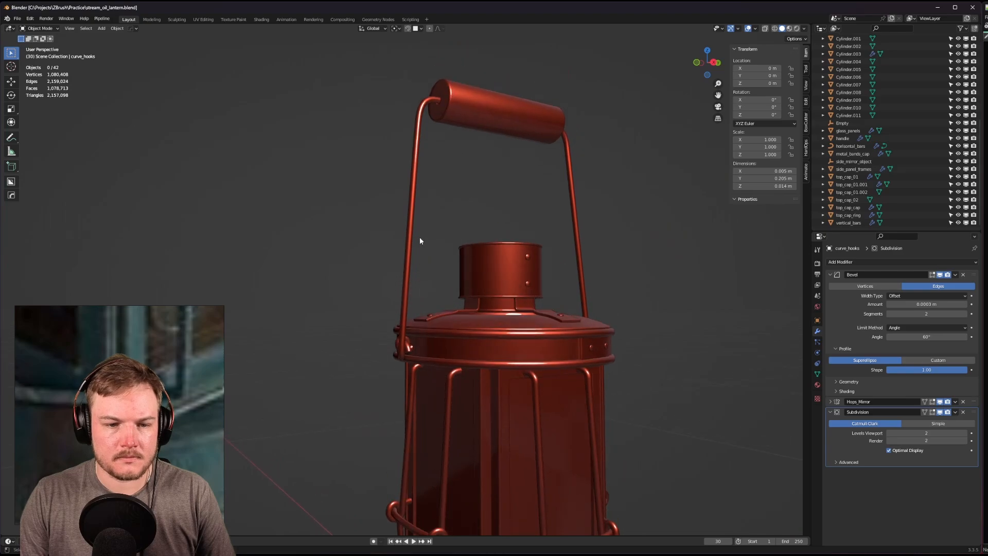
Remove the mirror modifier from the handle's wire curve.
{"action": "left_click", "coordinate": [410, 236]}
{"action": "scroll", "coordinate": [425, 241], "scroll_direction": "up", "scroll_amount": 3}
{"action": "scroll", "coordinate": [425, 242], "scroll_direction": "down", "scroll_amount": 2}
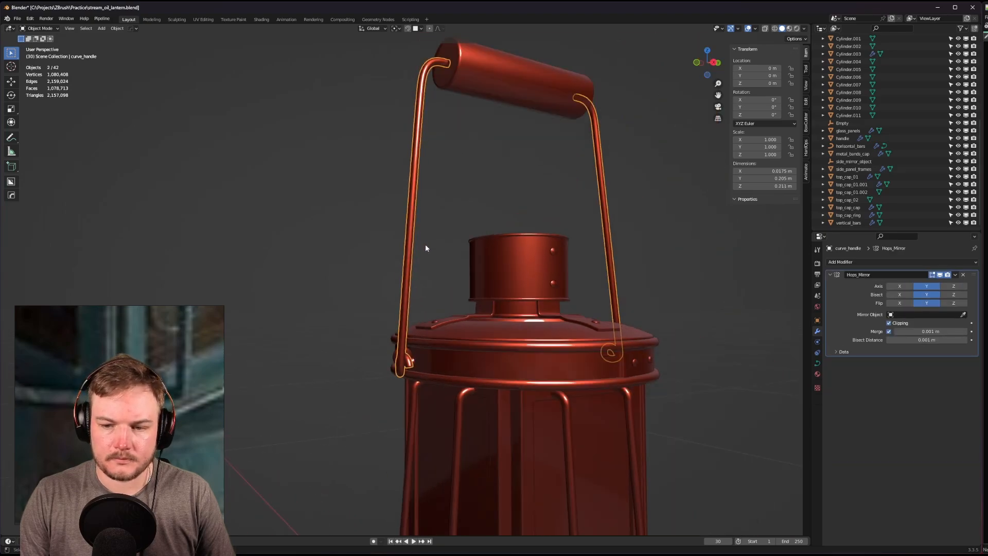
{"action": "left_click", "coordinate": [964, 275]}
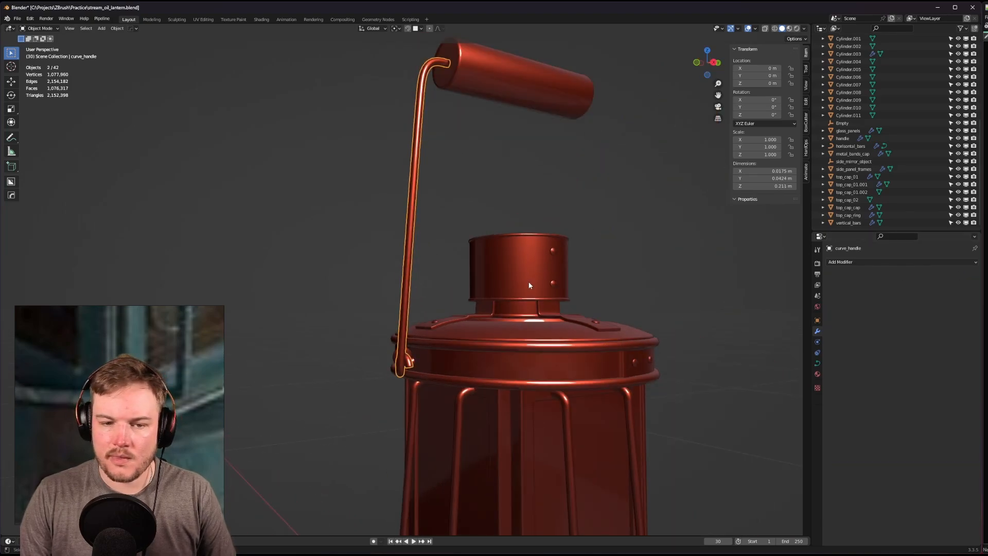
Isolate the handle's wire curve and convert it to a mesh.
{"action": "key", "text": "KP_Divide"}
{"action": "middle_click_drag", "start_coordinate": [523, 253], "coordinate": [492, 289]}
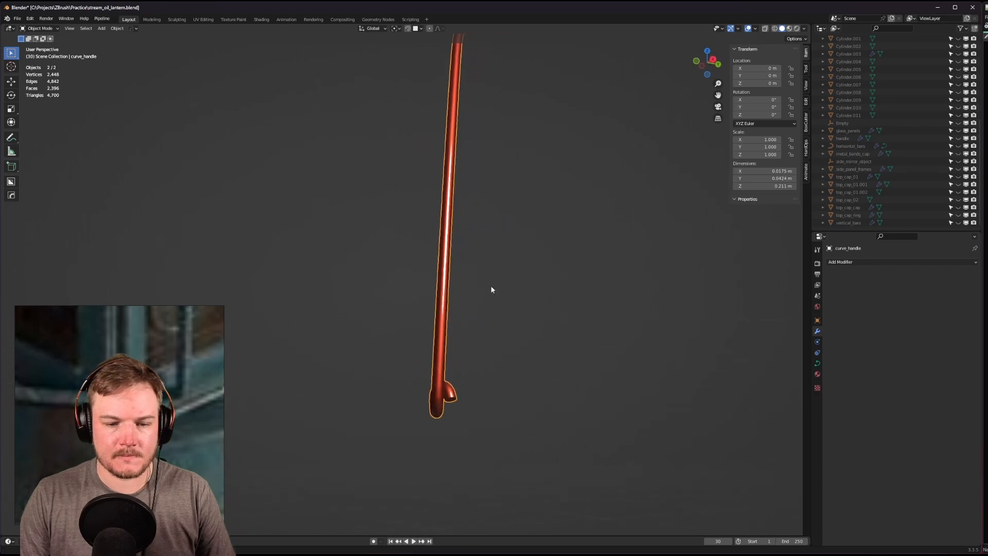
{"action": "right_click", "coordinate": [477, 260]}
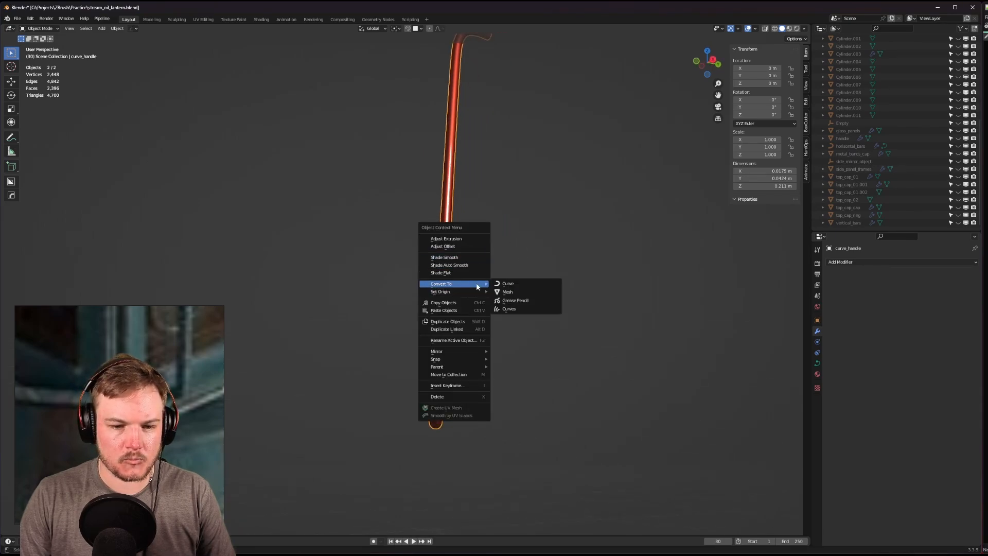
{"action": "left_click", "coordinate": [501, 292]}
{"action": "middle_click_drag", "start_coordinate": [491, 290], "coordinate": [456, 292]}
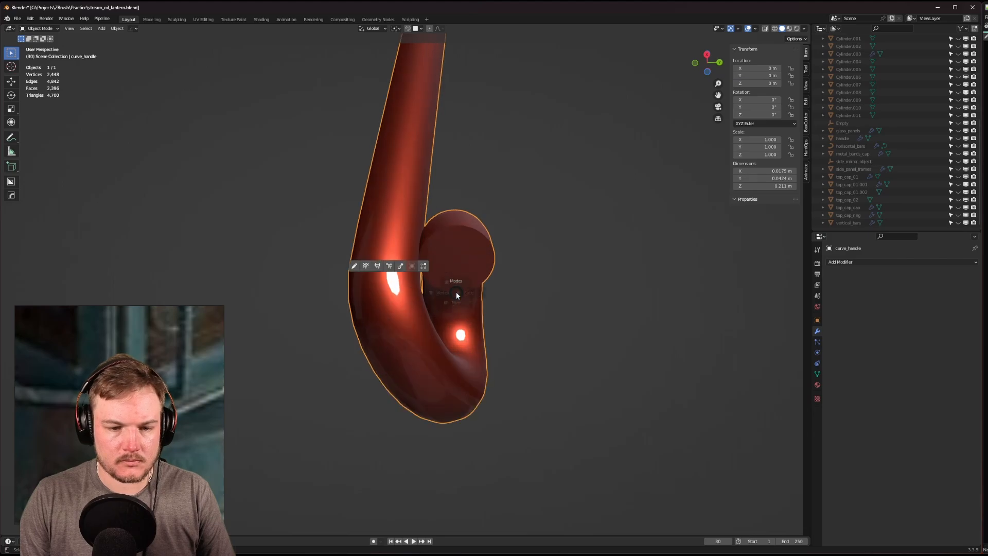
Reveal the lantern parts again and isolate the hooks together with the converted handle wire.
{"action": "scroll", "coordinate": [565, 256], "scroll_direction": "down", "scroll_amount": 7}
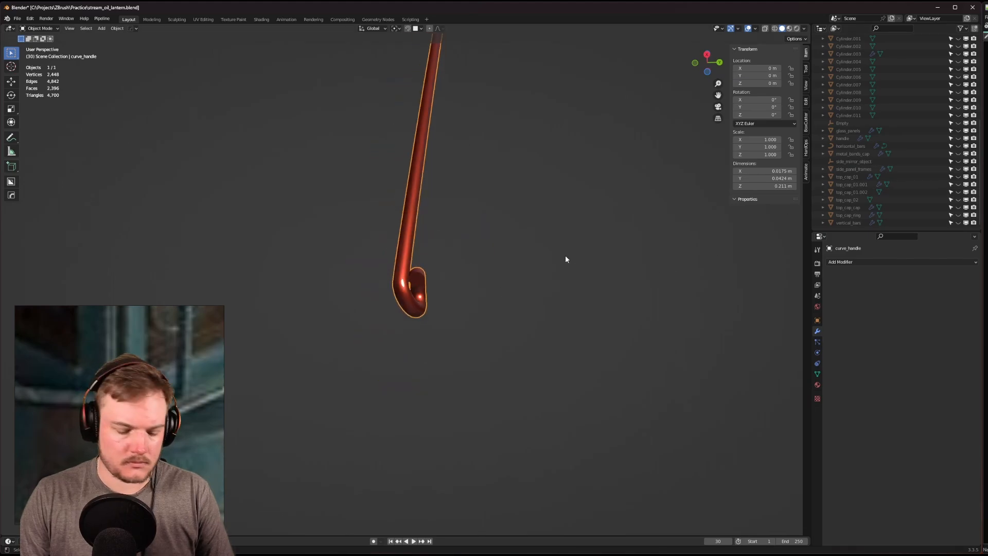
{"action": "key", "text": "alt+h"}
{"action": "left_click", "coordinate": [367, 240]}
{"action": "scroll", "coordinate": [367, 240], "scroll_direction": "up", "scroll_amount": 4}
{"action": "middle_click_drag", "start_coordinate": [447, 253], "coordinate": [452, 274]}
{"action": "left_click", "coordinate": [459, 307]}
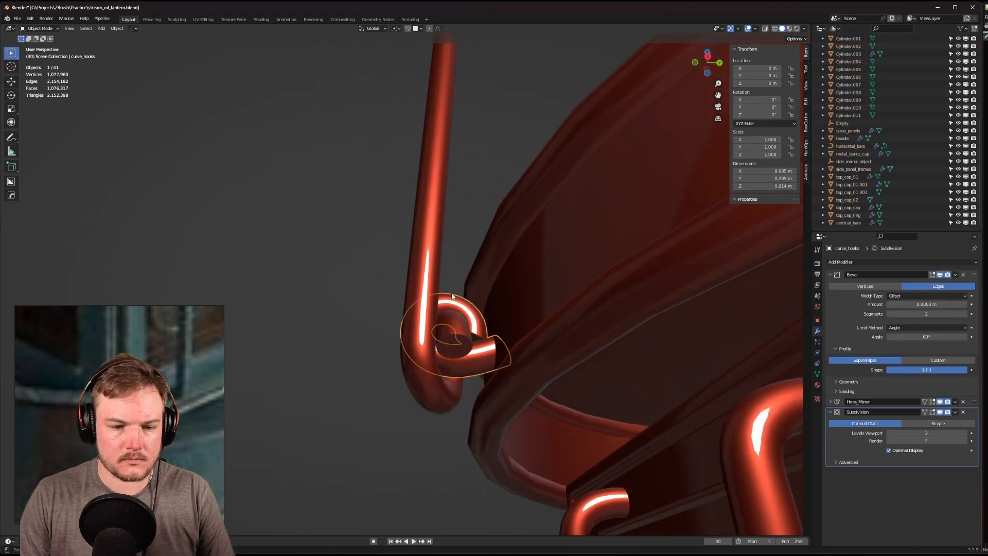
{"action": "left_click", "coordinate": [426, 263], "text": "shift"}
{"action": "key", "text": "KP_Divide"}
{"action": "scroll", "coordinate": [521, 256], "scroll_direction": "up", "scroll_amount": 3}
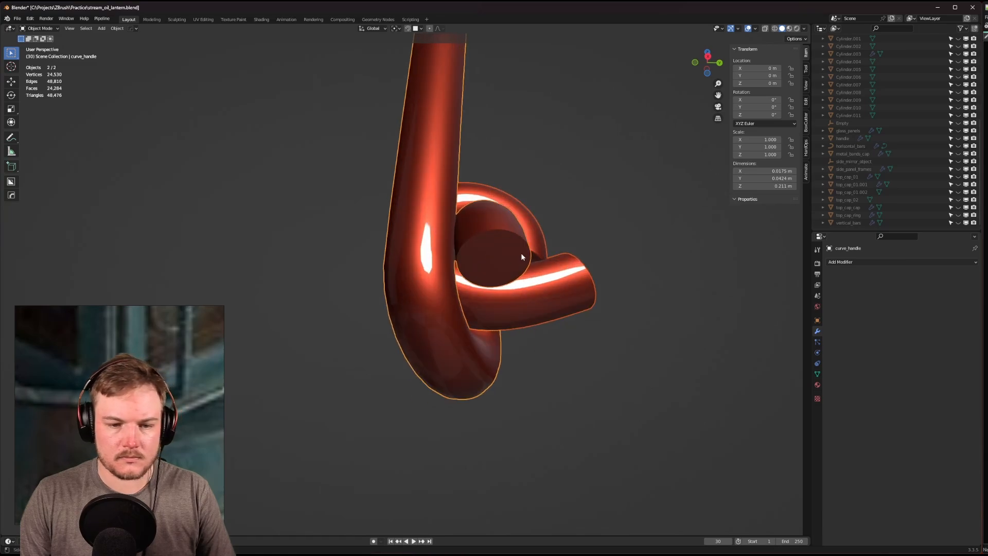
Copy the Bevel and Hops_Mirror modifiers from the hooks to the converted handle wire.
{"action": "left_click", "coordinate": [524, 201], "text": "shift"}
{"action": "key", "text": "ctrl+c"}
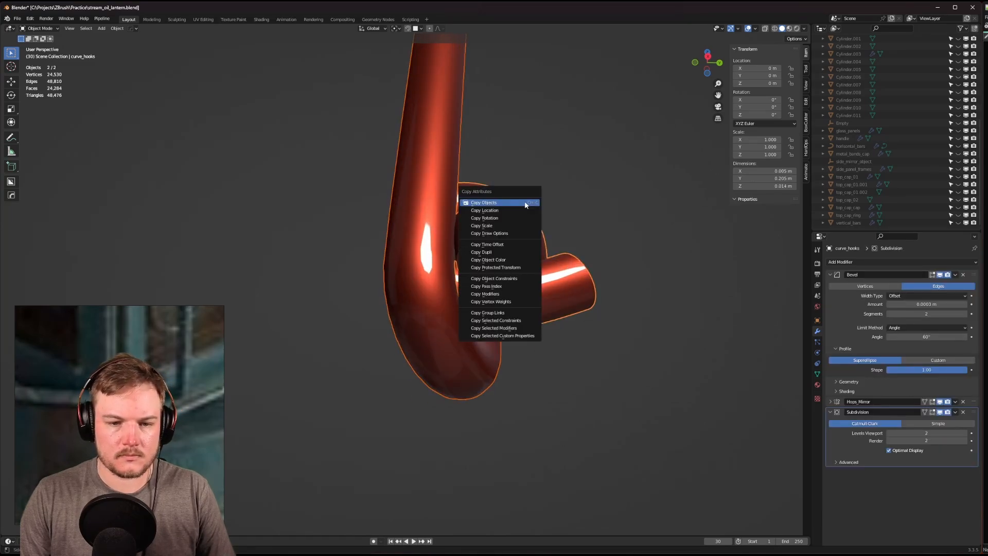
{"action": "left_click", "coordinate": [514, 328]}
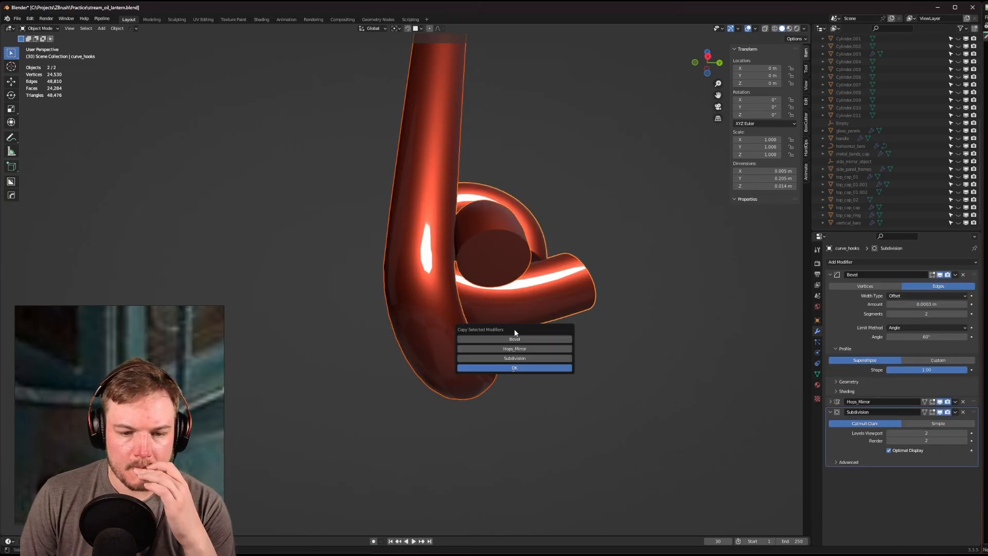
{"action": "left_click", "coordinate": [512, 339]}
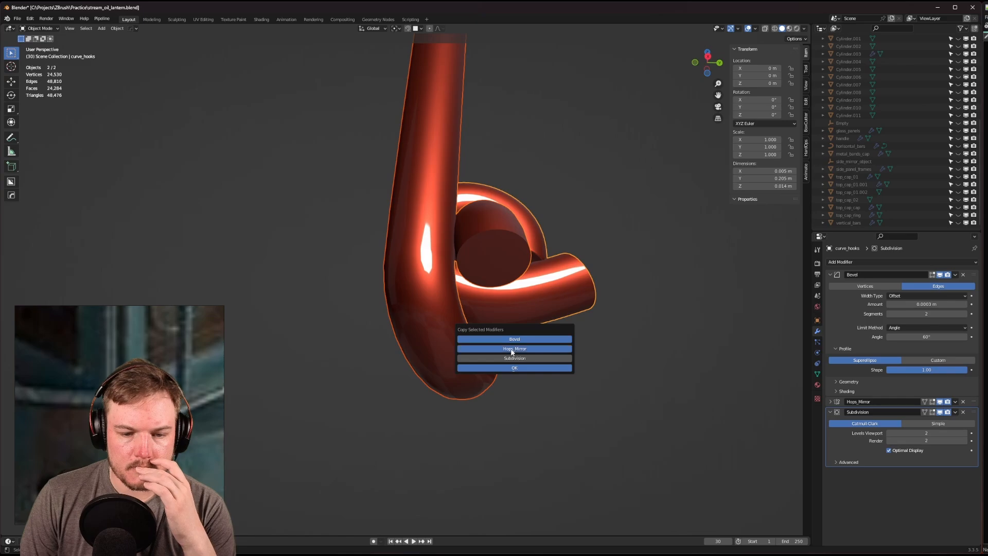
{"action": "left_click", "coordinate": [549, 368]}
{"action": "scroll", "coordinate": [511, 301], "scroll_direction": "down", "scroll_amount": 6}
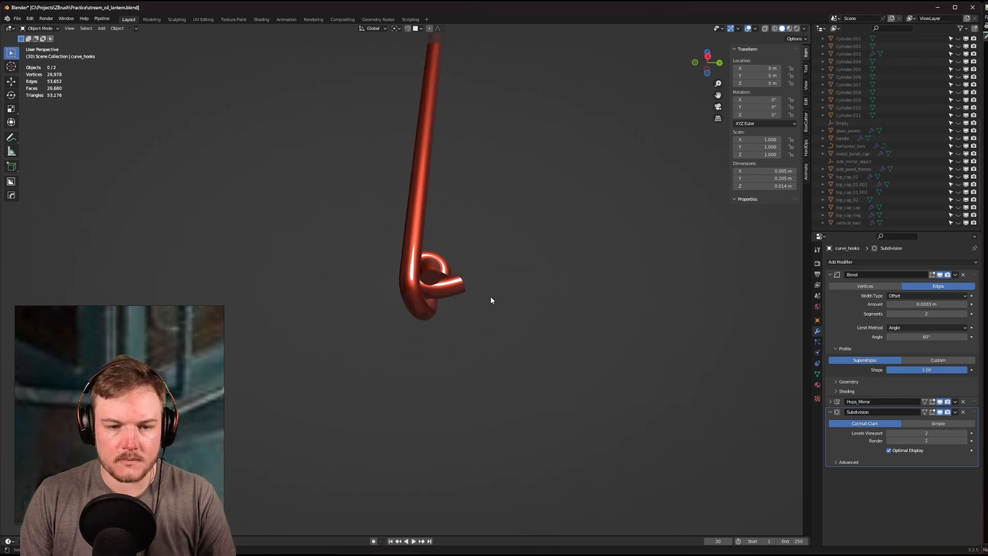
Add a Subdivision modifier with level 2 to the handle wire.
{"action": "scroll", "coordinate": [490, 297], "scroll_direction": "up", "scroll_amount": 4}
{"action": "left_click", "coordinate": [441, 272]}
{"action": "scroll", "coordinate": [525, 288], "scroll_direction": "down", "scroll_amount": 4}
{"action": "scroll", "coordinate": [525, 289], "scroll_direction": "up", "scroll_amount": 4}
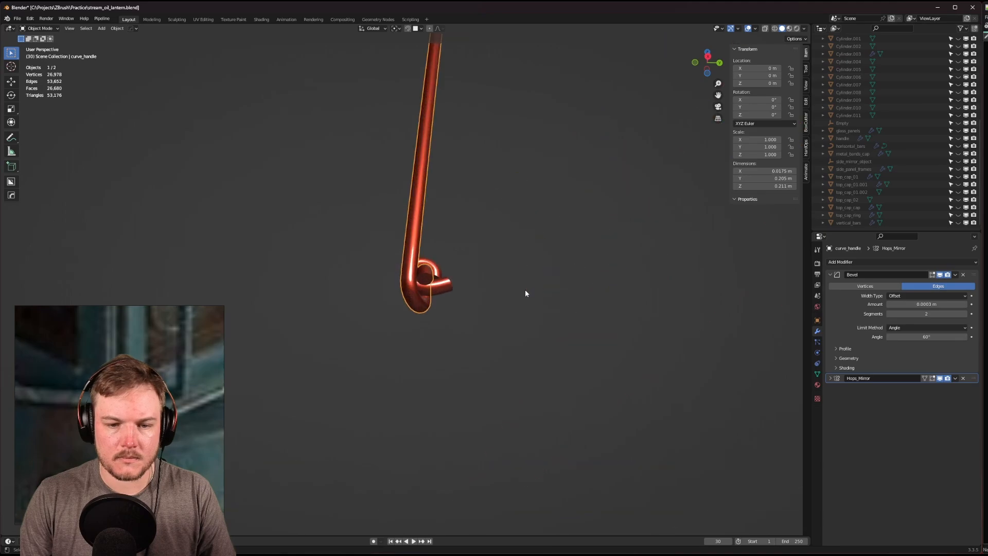
{"action": "key", "text": "q"}
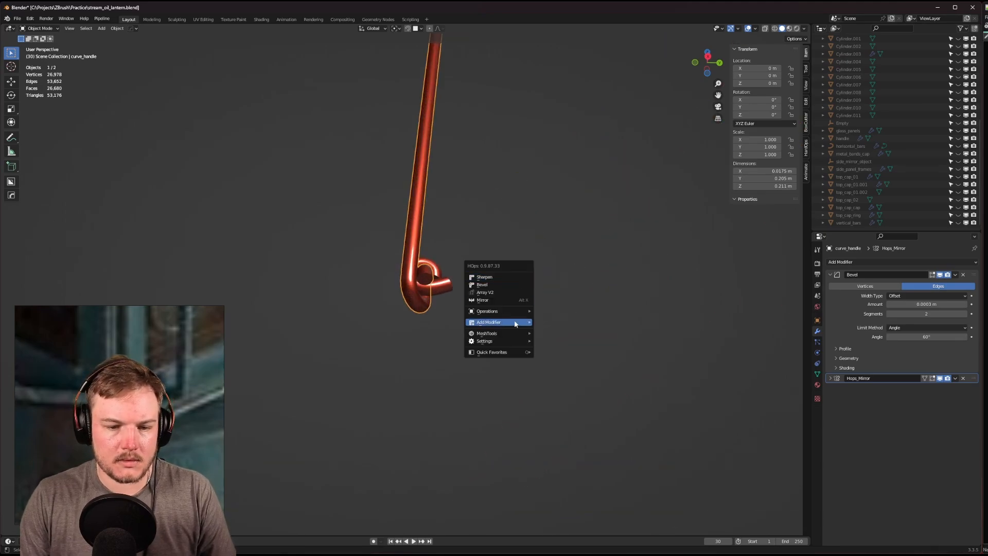
{"action": "mouse_move", "coordinate": [521, 322]}
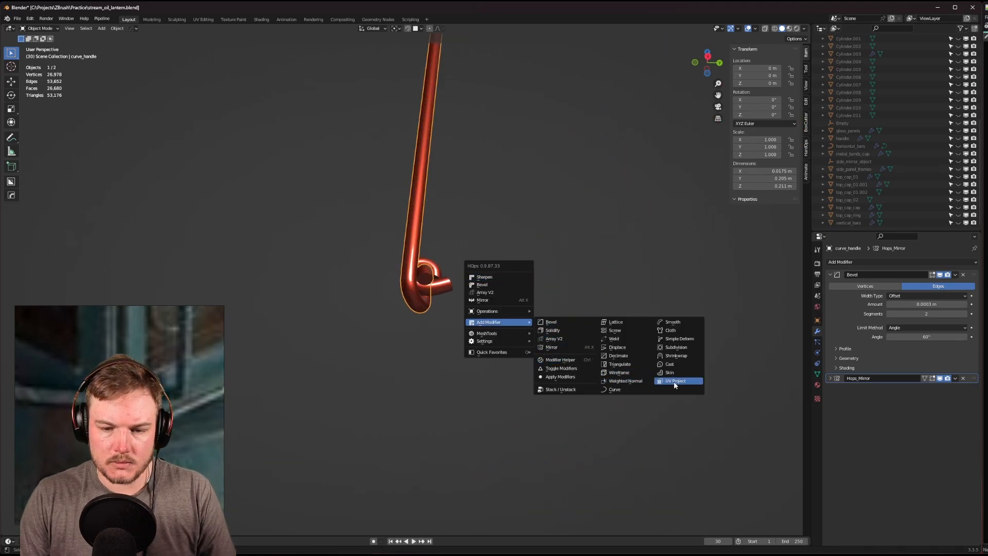
{"action": "left_click", "coordinate": [691, 350]}
{"action": "scroll", "coordinate": [516, 330], "scroll_direction": "up", "scroll_amount": 5}
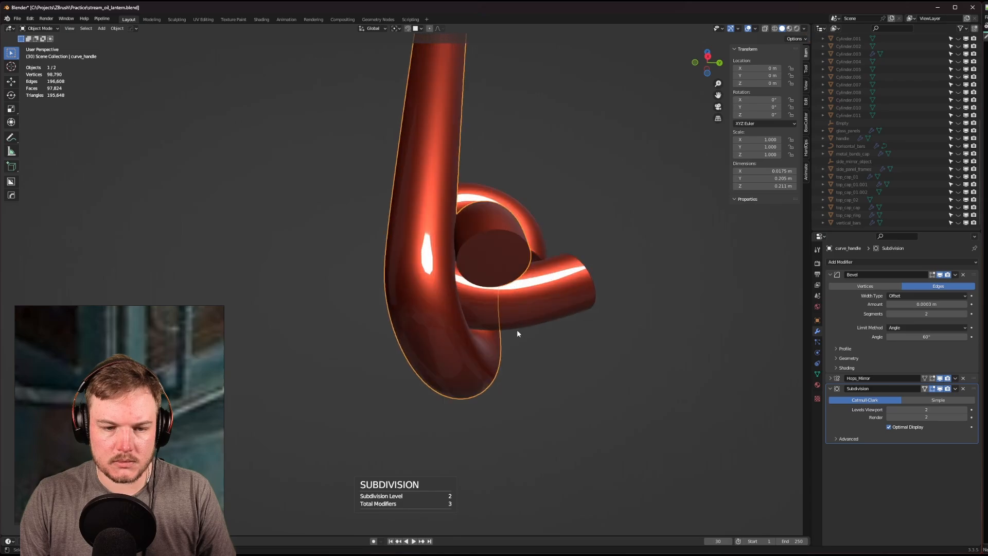
{"action": "scroll", "coordinate": [540, 344], "scroll_direction": "up", "scroll_amount": 1}
{"action": "middle_click_drag", "start_coordinate": [539, 344], "coordinate": [538, 308], "text": "shift"}
{"action": "left_click", "coordinate": [441, 316]}
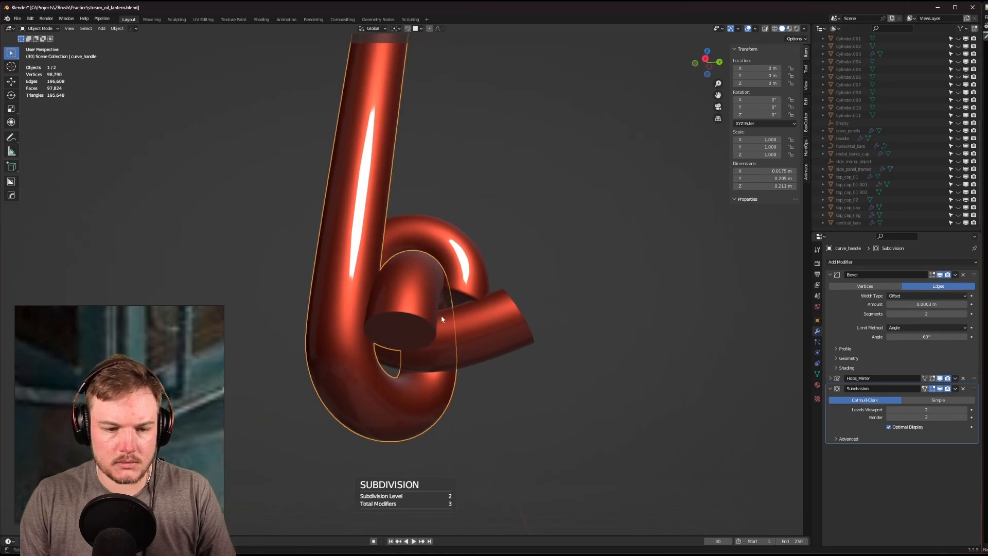
Collapse the Bevel modifier's settings and turn off the Subdivision modifier's viewport display on the handle wire.
{"action": "left_click", "coordinate": [831, 275]}
{"action": "middle_click_drag", "start_coordinate": [594, 374], "coordinate": [679, 277], "text": "shift"}
{"action": "scroll", "coordinate": [634, 315], "scroll_direction": "up", "scroll_amount": 3}
{"action": "left_click", "coordinate": [838, 345]}
{"action": "left_click", "coordinate": [838, 345]}
{"action": "left_click", "coordinate": [942, 296]}
{"action": "left_click", "coordinate": [942, 296]}
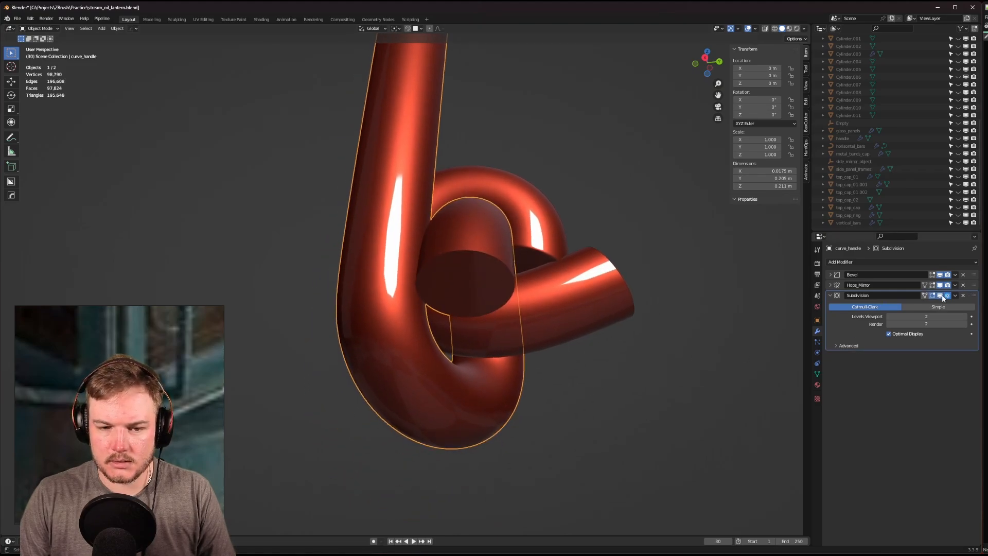
{"action": "left_click", "coordinate": [943, 296]}
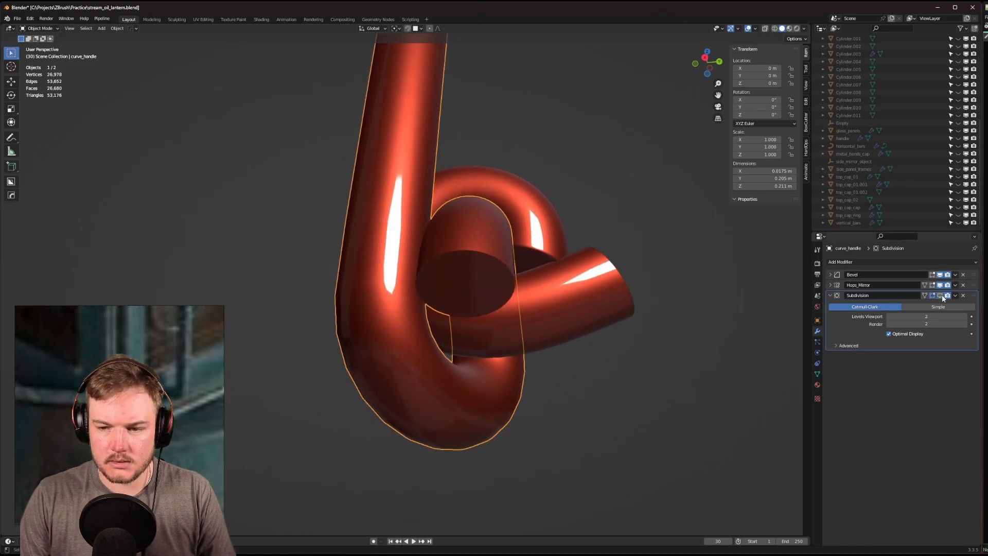
Set the handle wire's Bevel amount to 0.001 m.
{"action": "left_click", "coordinate": [832, 275]}
{"action": "double_click", "coordinate": [905, 304]}
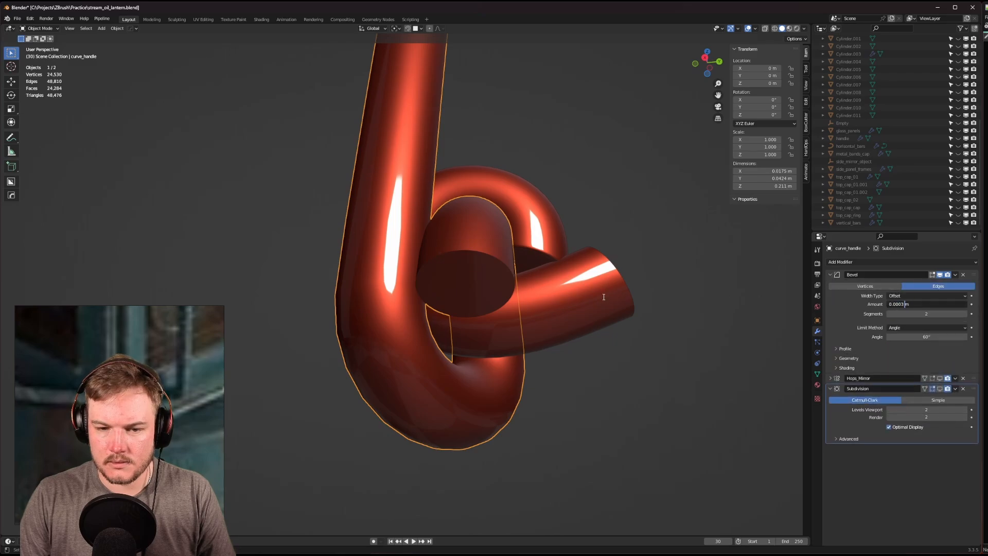
{"action": "key", "text": "BackSpace"}
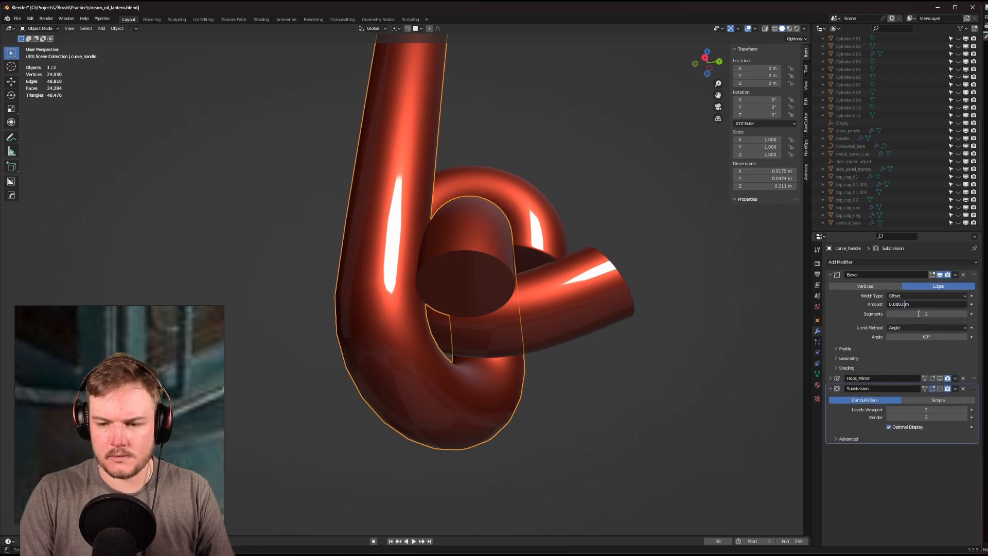
{"action": "key", "text": "Return"}
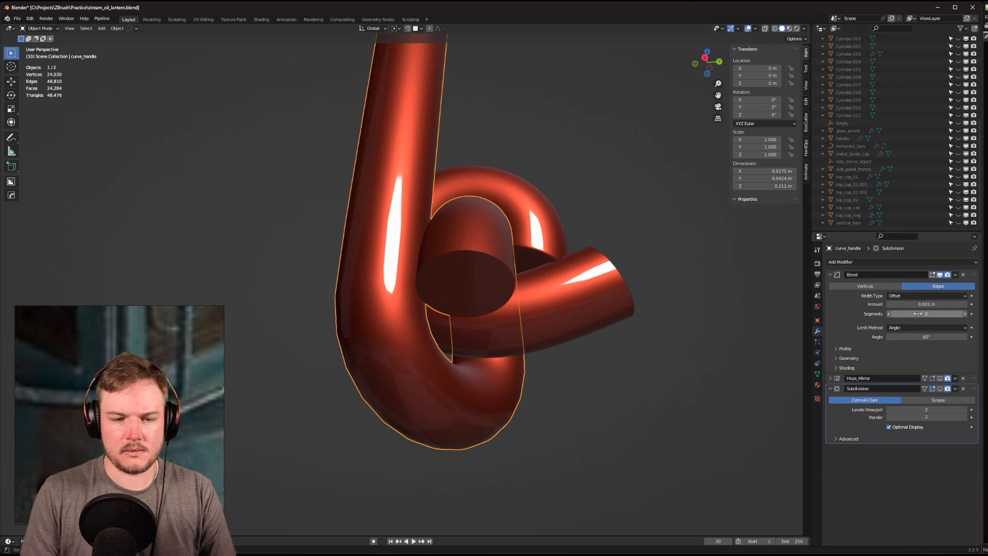
Examine the handle wire's mesh around its lower end cap in Edit Mode.
{"action": "key", "text": "Tab"}
{"action": "left_click", "coordinate": [484, 251], "text": "alt"}
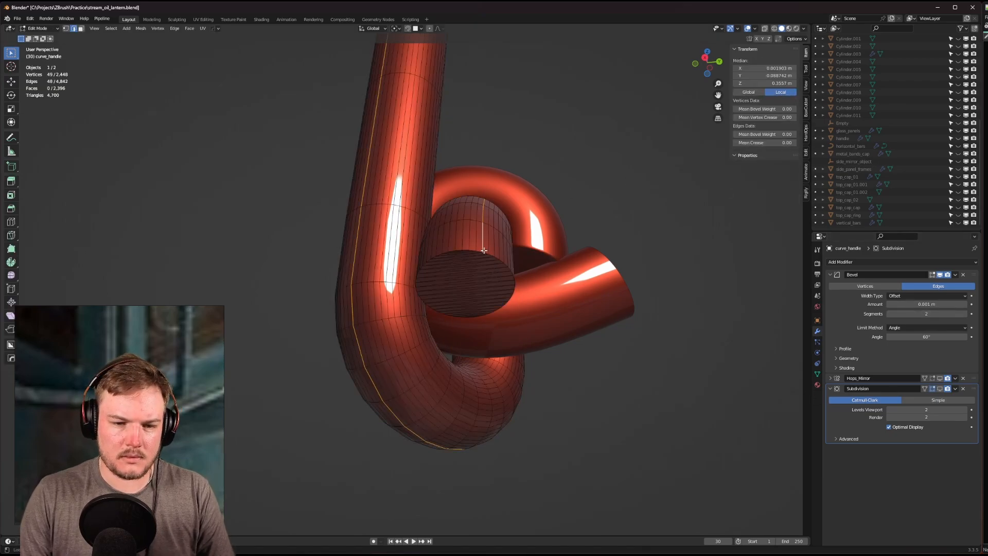
{"action": "key", "text": "Tab"}
{"action": "scroll", "coordinate": [490, 226], "scroll_direction": "up", "scroll_amount": 4}
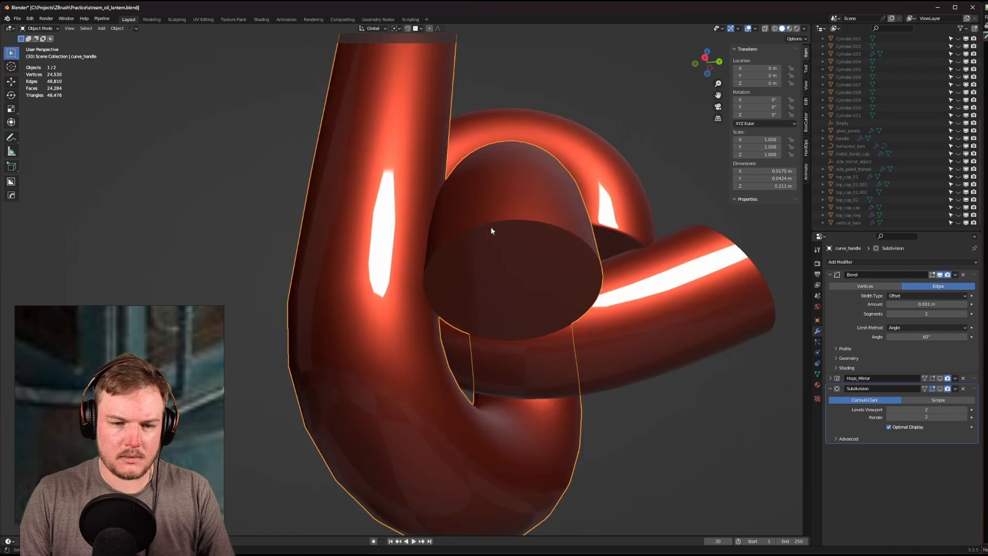
{"action": "key", "text": "Tab"}
{"action": "left_click", "coordinate": [517, 220]}
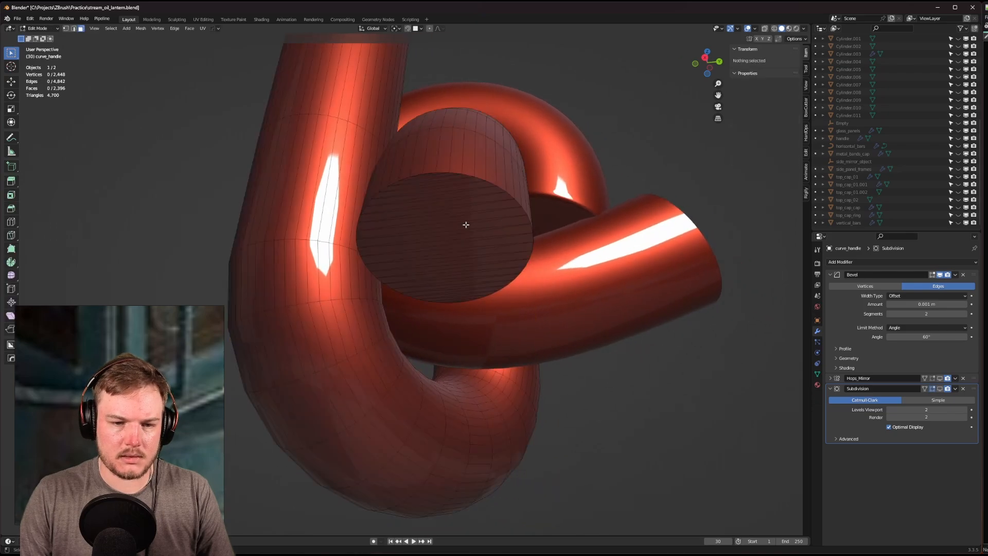
{"action": "scroll", "coordinate": [453, 220], "scroll_direction": "up", "scroll_amount": 4}
{"action": "scroll", "coordinate": [502, 242], "scroll_direction": "down", "scroll_amount": 7}
{"action": "middle_click_drag", "start_coordinate": [501, 242], "coordinate": [484, 236]}
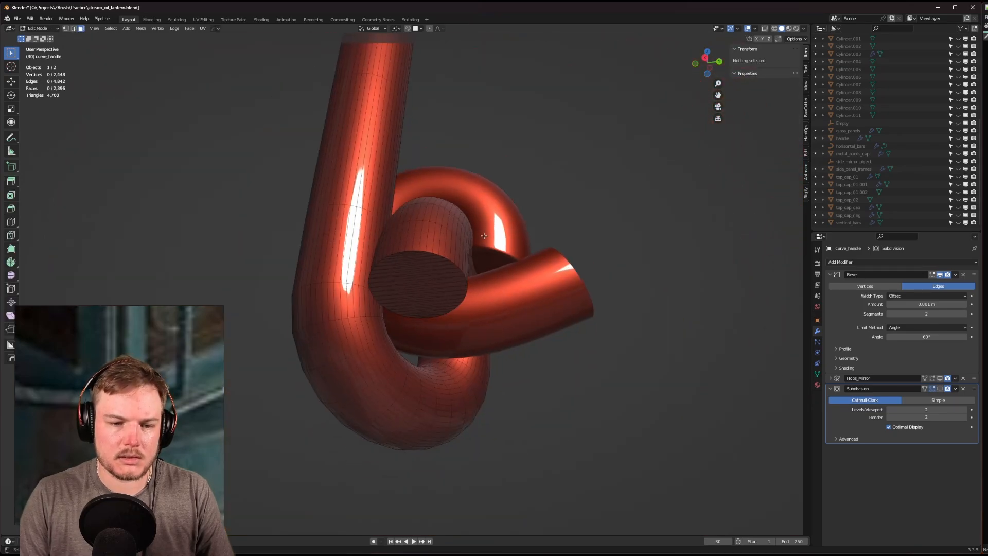
Select all linked faces of the handle wire's lower end cap and dissolve them into a single face.
{"action": "left_click", "coordinate": [413, 284]}
{"action": "key", "text": "ctrl+l"}
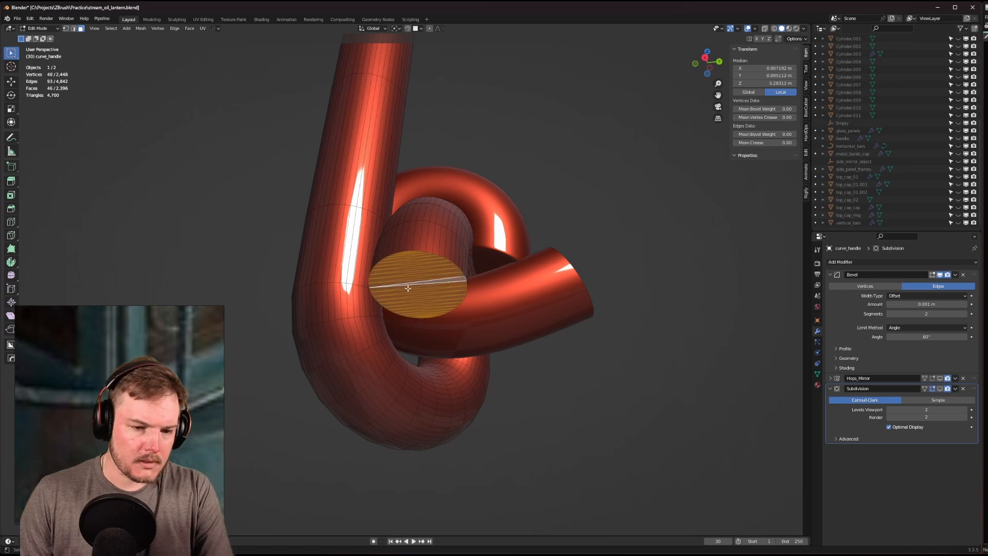
{"action": "key", "text": "x"}
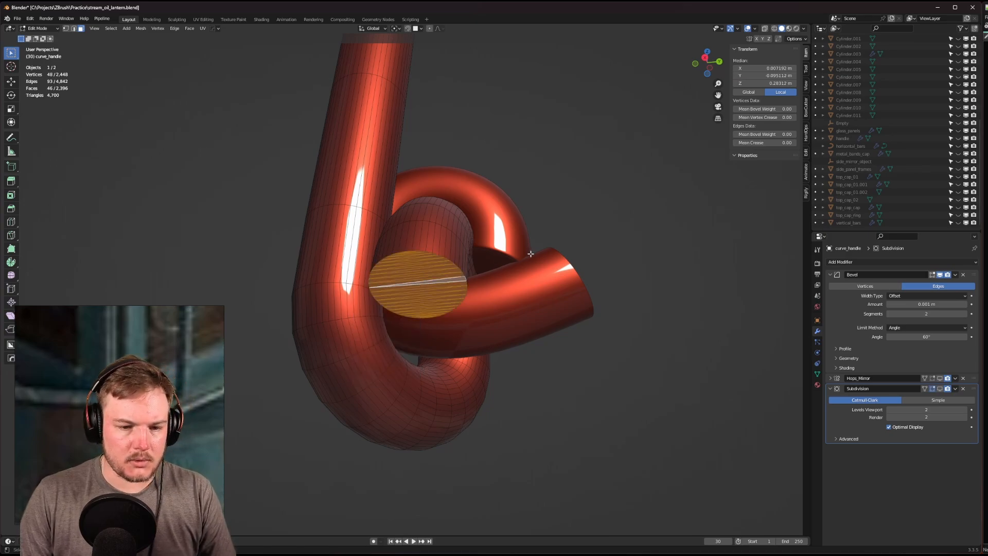
{"action": "key", "text": "alt+j"}
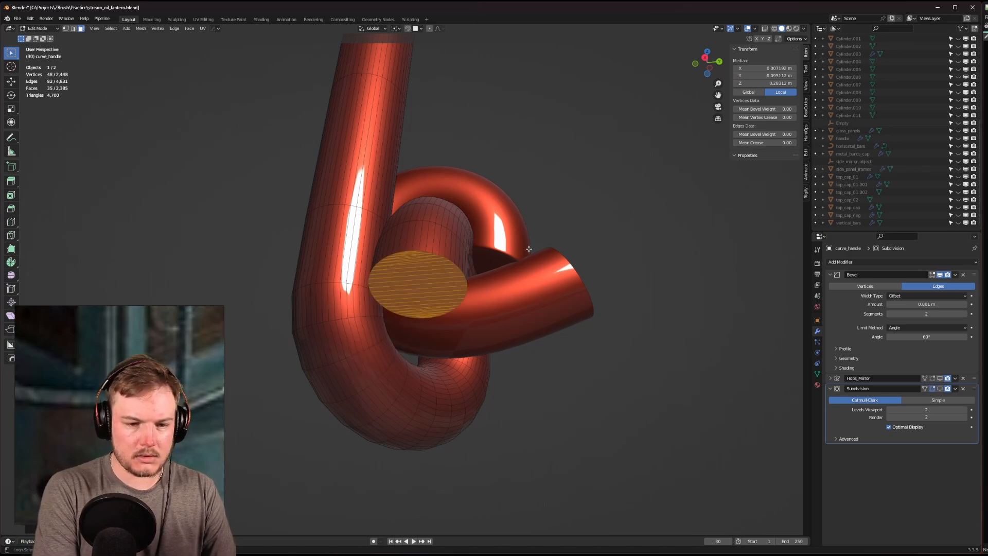
{"action": "key", "text": "ctrl+z"}
{"action": "key", "text": "x"}
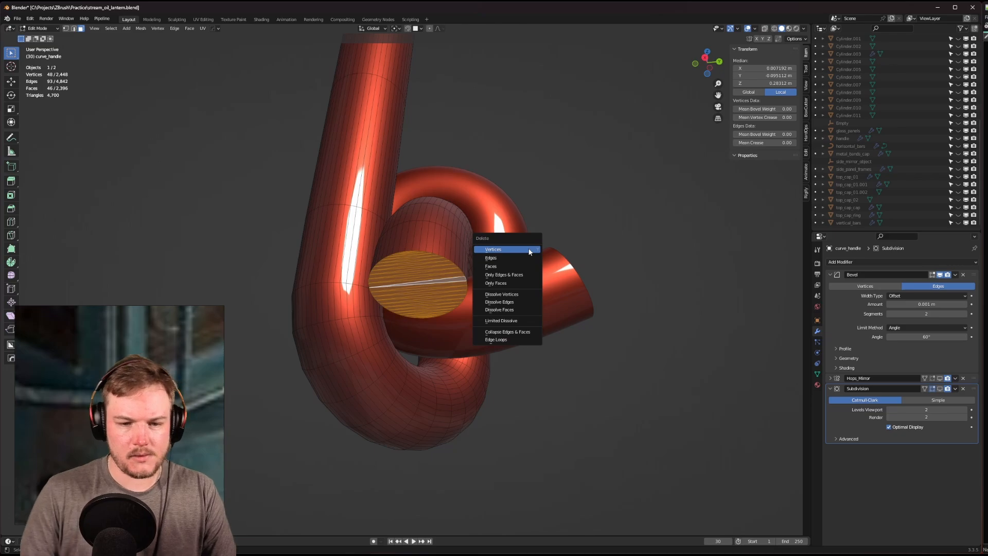
{"action": "left_click", "coordinate": [503, 313]}
{"action": "scroll", "coordinate": [487, 268], "scroll_direction": "up", "scroll_amount": 8}
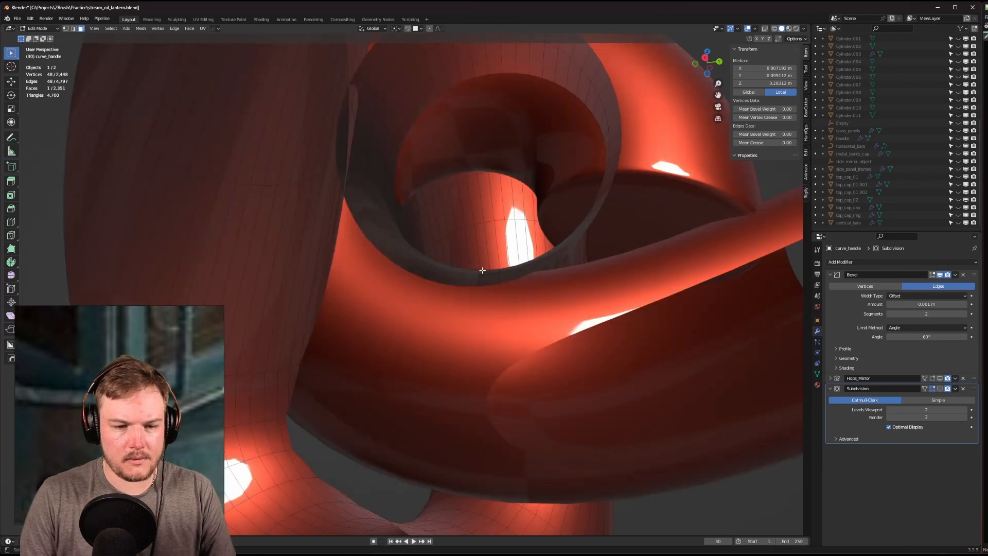
{"action": "scroll", "coordinate": [484, 270], "scroll_direction": "down", "scroll_amount": 5}
{"action": "key", "text": "Tab"}
{"action": "left_click", "coordinate": [486, 238]}
Delete the linked end-cap faces at the handle wire's upper end, on the mirror plane, and return to Object Mode.
{"action": "scroll", "coordinate": [487, 212], "scroll_direction": "down", "scroll_amount": 10}
{"action": "middle_click_drag", "start_coordinate": [487, 209], "coordinate": [433, 316]}
{"action": "scroll", "coordinate": [448, 299], "scroll_direction": "up", "scroll_amount": 6}
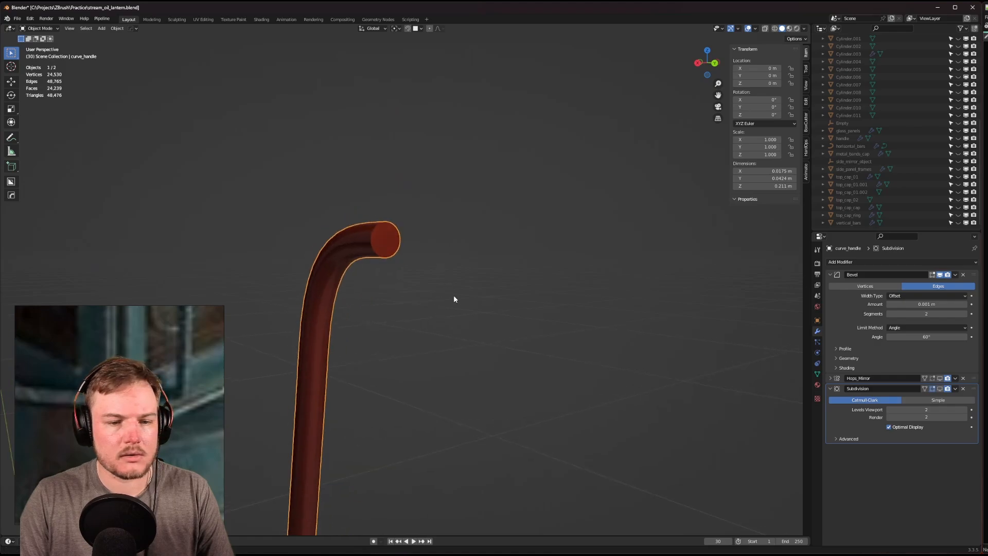
{"action": "key", "text": "Tab"}
{"action": "left_click", "coordinate": [414, 308]}
{"action": "key", "text": "Tab"}
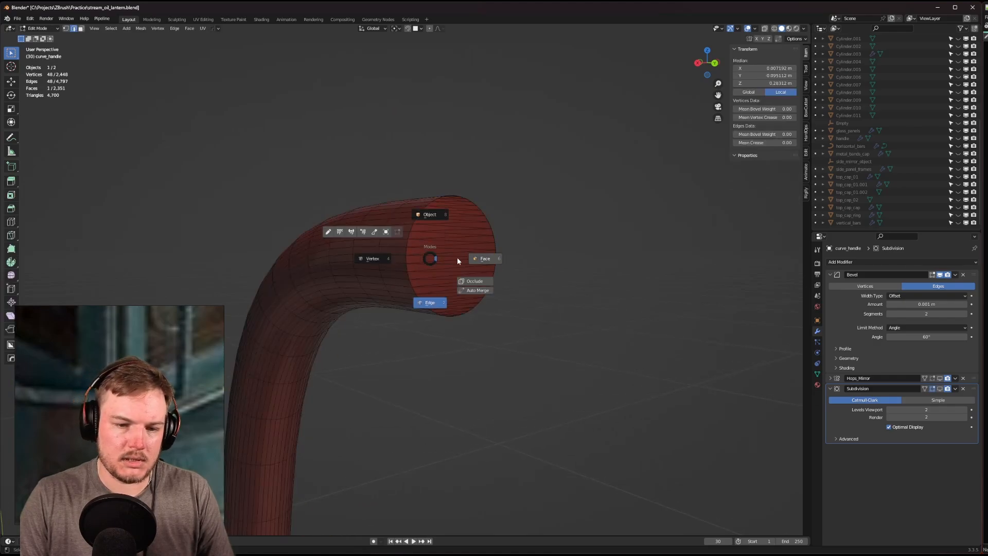
{"action": "left_click", "coordinate": [457, 257]}
{"action": "left_click", "coordinate": [450, 251]}
{"action": "key", "text": "ctrl+l"}
{"action": "key", "text": "x"}
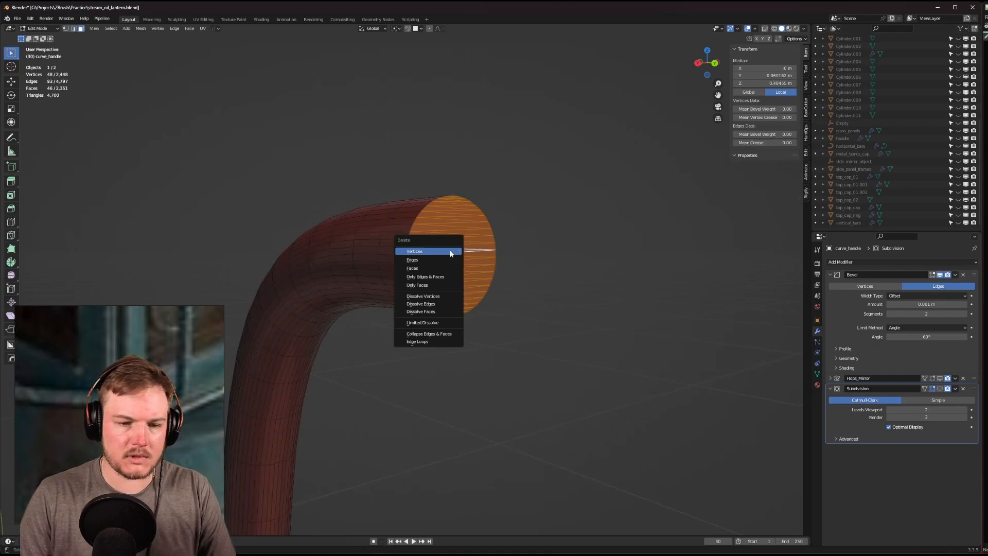
{"action": "left_click", "coordinate": [453, 266]}
{"action": "scroll", "coordinate": [463, 319], "scroll_direction": "down", "scroll_amount": 8}
{"action": "scroll", "coordinate": [445, 209], "scroll_direction": "up", "scroll_amount": 8}
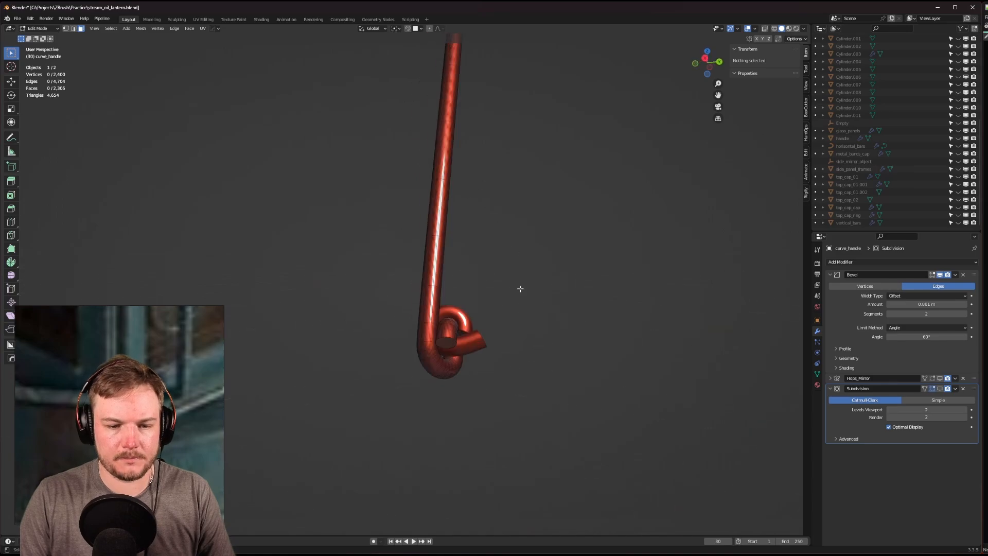
{"action": "key", "text": "Tab"}
{"action": "left_click", "coordinate": [433, 193]}
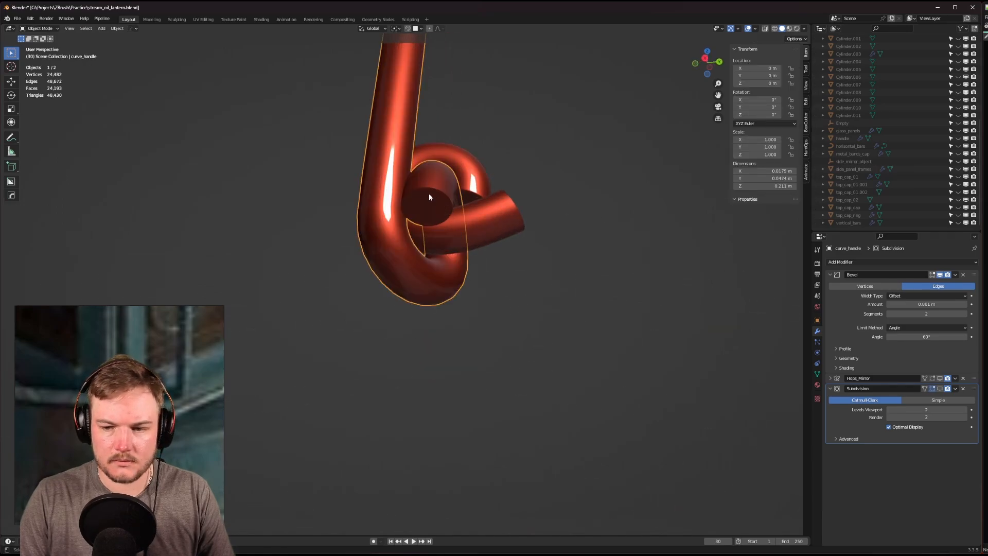
Check the lower end cap and adjust the handle wire's Bevel amount to 0.547 m.
{"action": "scroll", "coordinate": [428, 193], "scroll_direction": "up", "scroll_amount": 3}
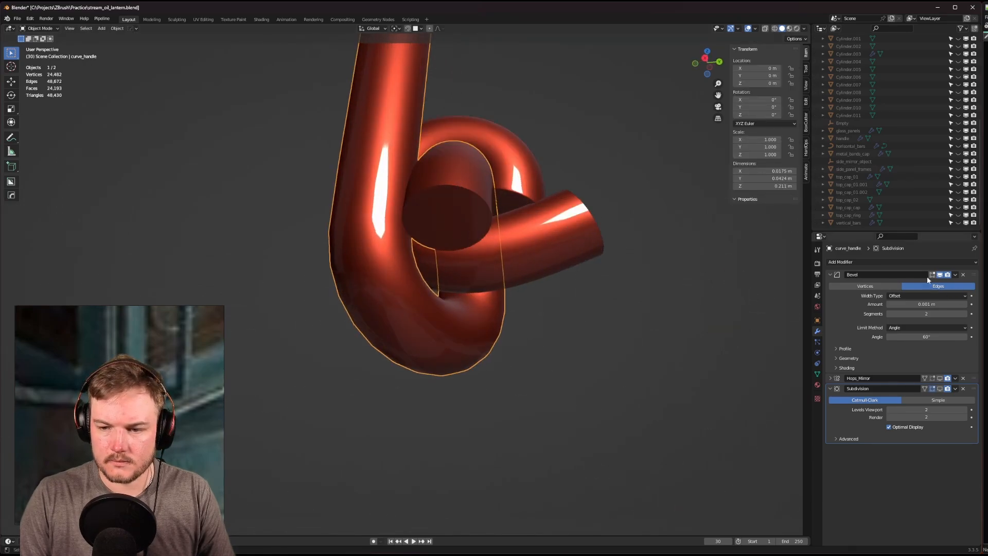
{"action": "key", "text": "Tab"}
{"action": "left_click", "coordinate": [488, 205]}
{"action": "key", "text": "Tab"}
{"action": "left_click", "coordinate": [479, 214]}
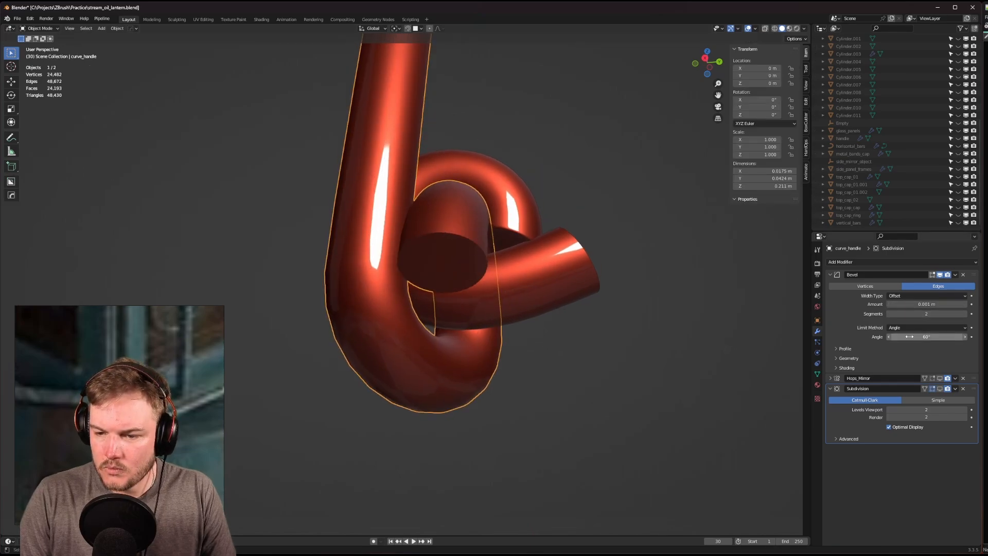
{"action": "left_click_drag", "start_coordinate": [922, 304], "coordinate": [922, 304]}
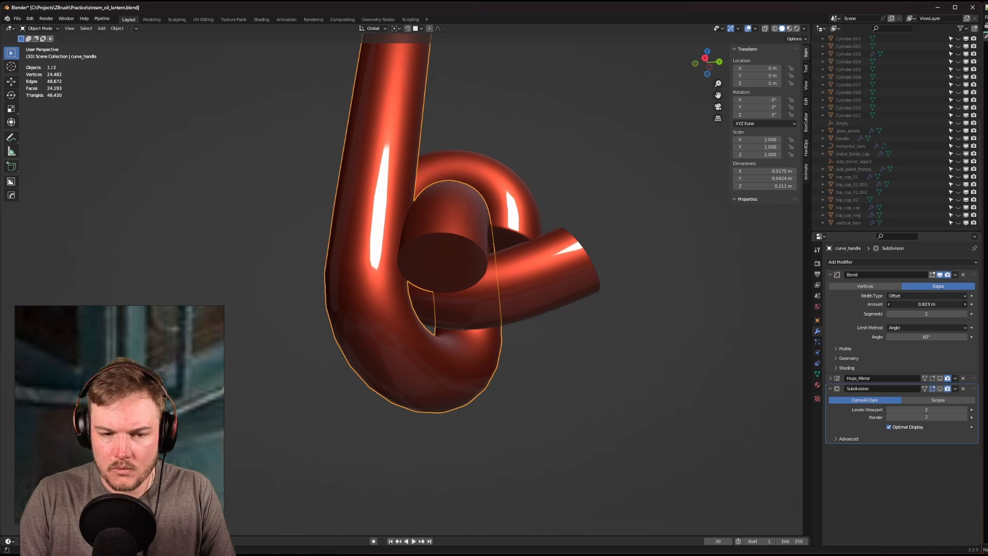
{"action": "left_click_drag", "start_coordinate": [922, 304], "coordinate": [925, 304]}
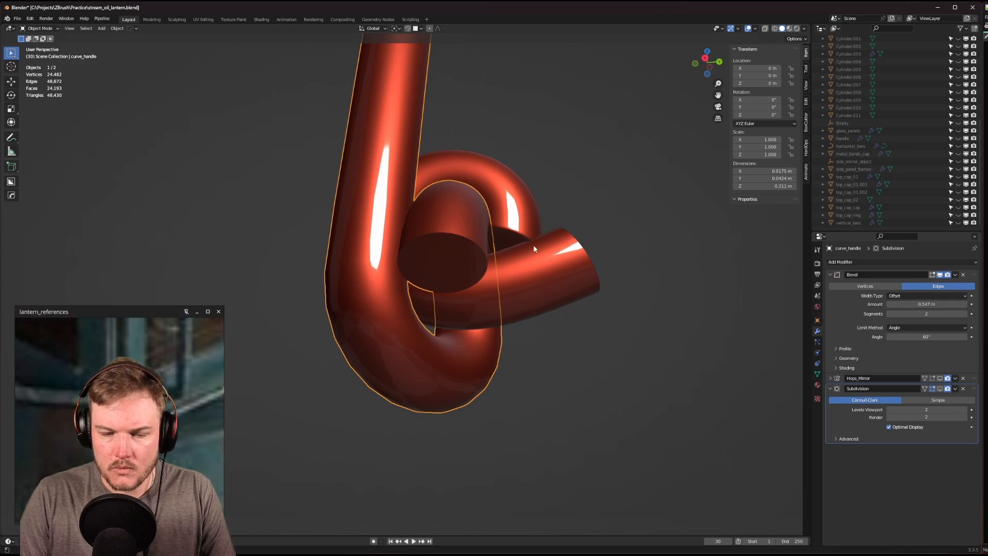
Turn on the wireframe overlay and inspect the handle wire's lower end-cap face for bevel edges.
{"action": "key", "text": "alt+v"}
{"action": "left_click", "coordinate": [392, 268]}
{"action": "scroll", "coordinate": [429, 256], "scroll_direction": "up", "scroll_amount": 5}
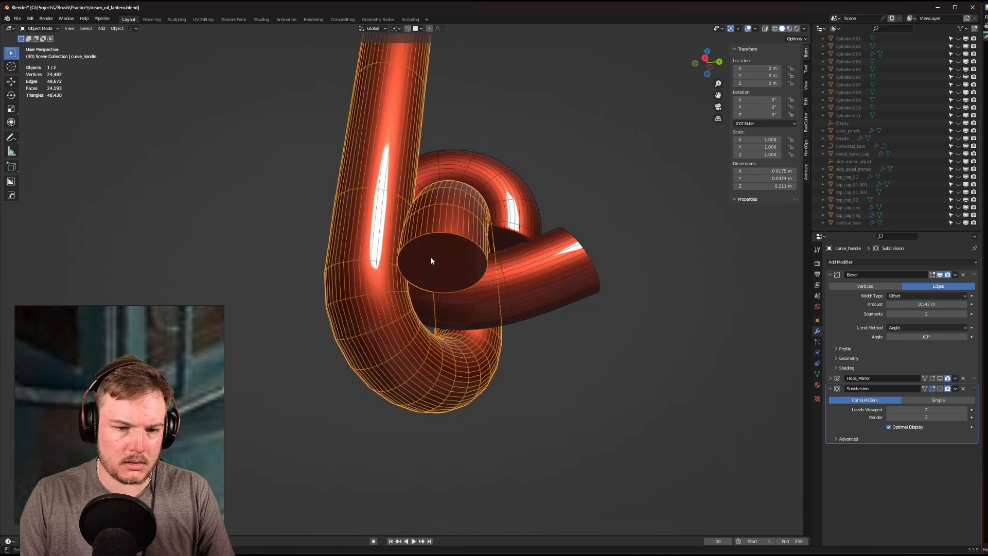
{"action": "key", "text": "Tab"}
{"action": "left_click", "coordinate": [454, 236]}
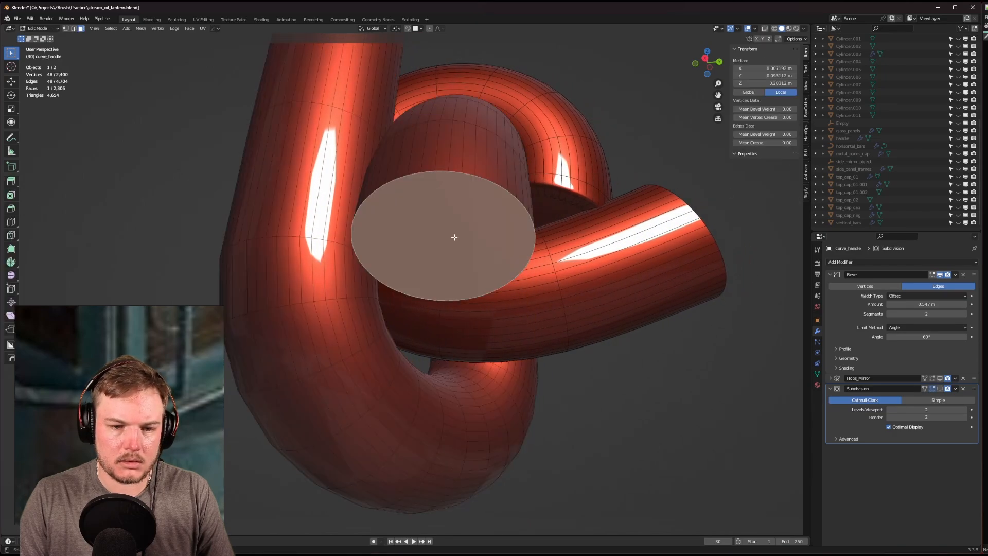
{"action": "key", "text": "Tab"}
{"action": "left_click", "coordinate": [446, 199]}
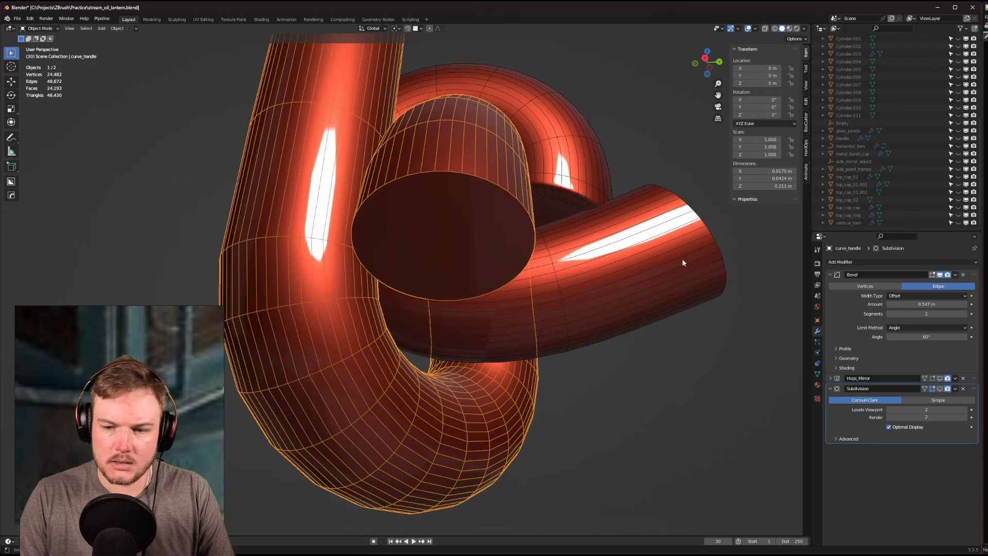
Merge all of the handle wire's vertices by distance and check how the lower end cap bevels.
{"action": "key", "text": "Tab"}
{"action": "left_click", "coordinate": [557, 252]}
{"action": "key", "text": "m"}
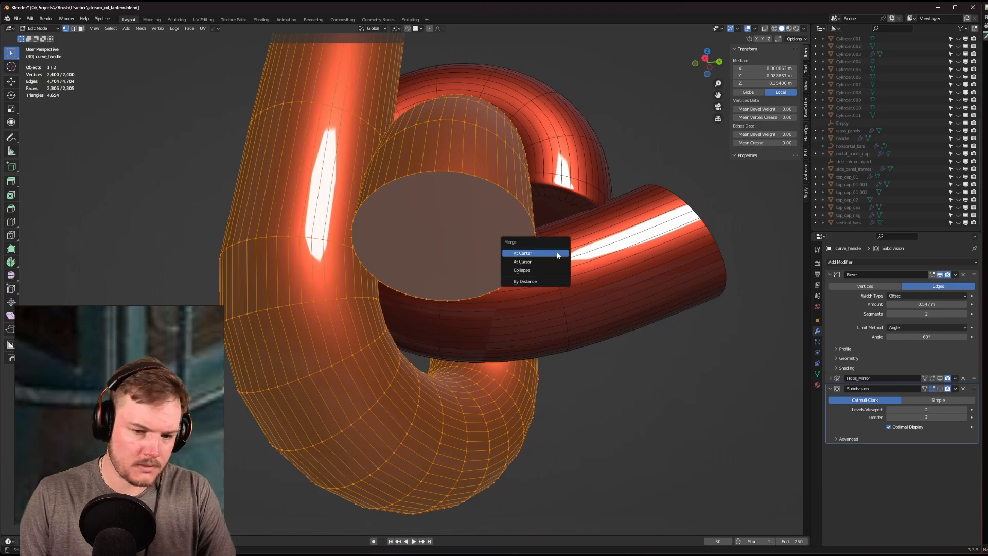
{"action": "left_click", "coordinate": [542, 285]}
{"action": "key", "text": "Tab"}
{"action": "left_click", "coordinate": [454, 224]}
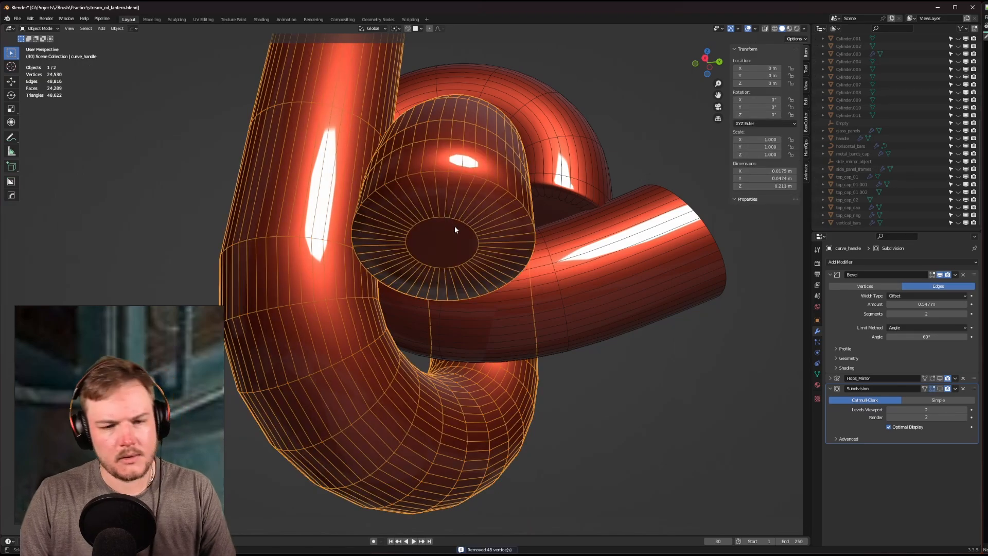
{"action": "scroll", "coordinate": [455, 227], "scroll_direction": "down", "scroll_amount": 2}
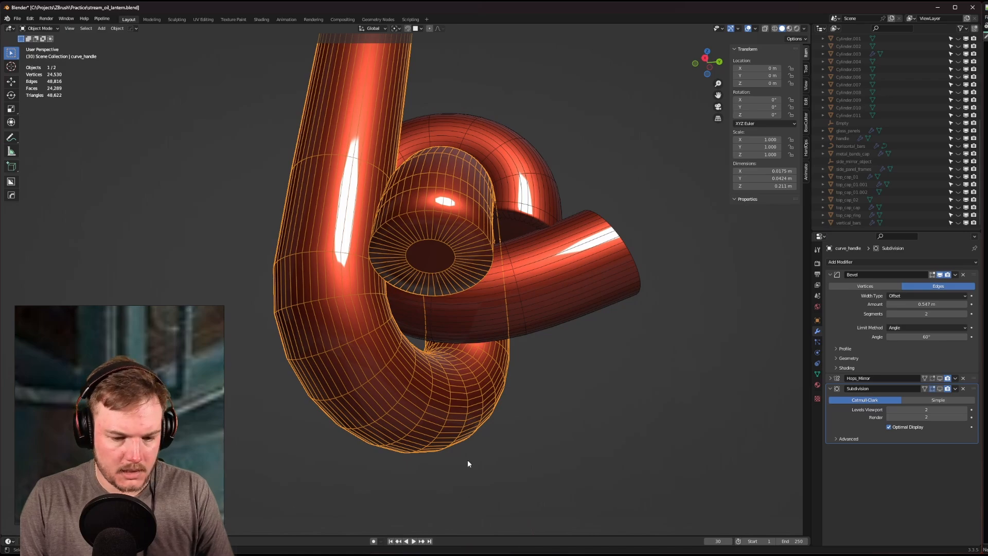
Repeat the by-distance merge on the handle wire's whole mesh in vertex mode and return to Object Mode.
{"action": "key", "text": "Tab"}
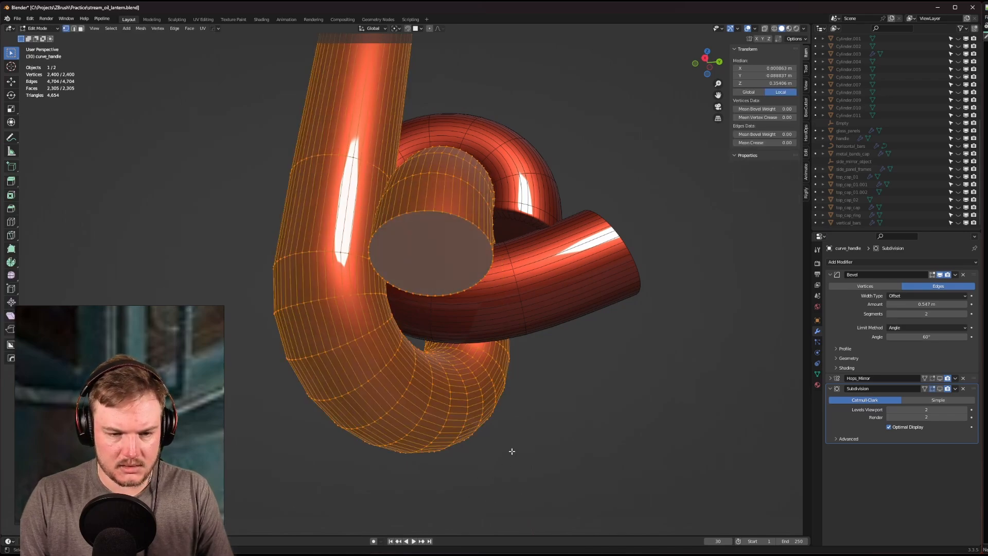
{"action": "key", "text": "Tab"}
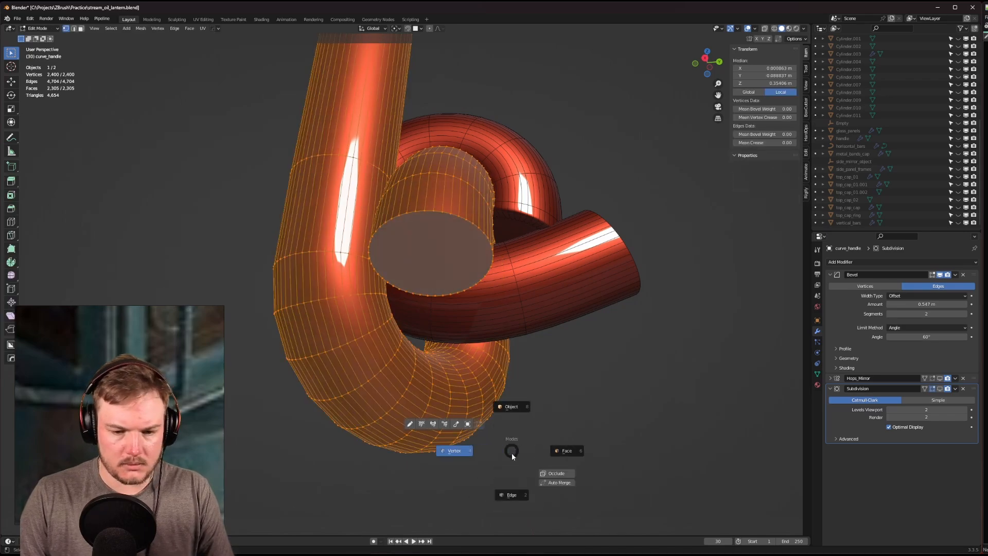
{"action": "left_click", "coordinate": [477, 458]}
{"action": "key", "text": "m"}
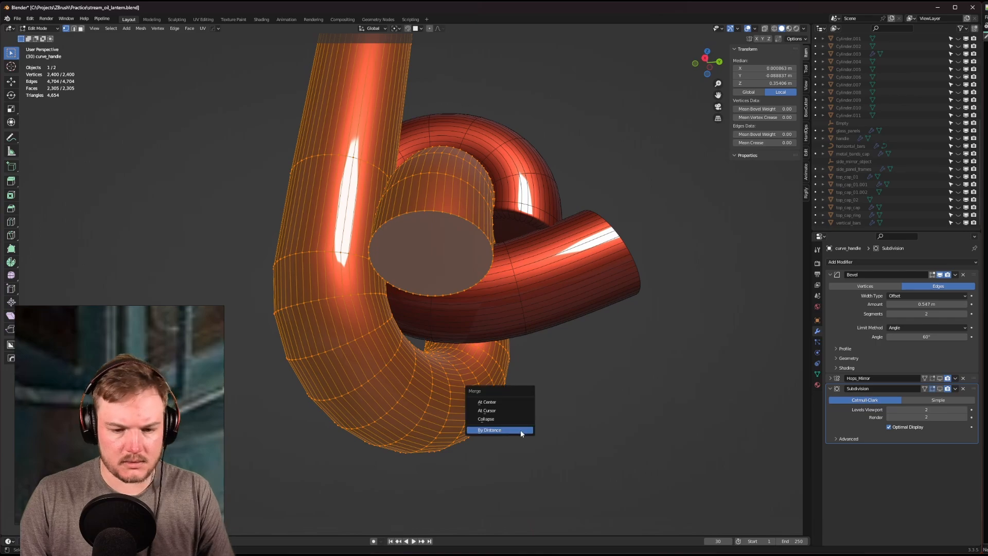
{"action": "left_click", "coordinate": [520, 430]}
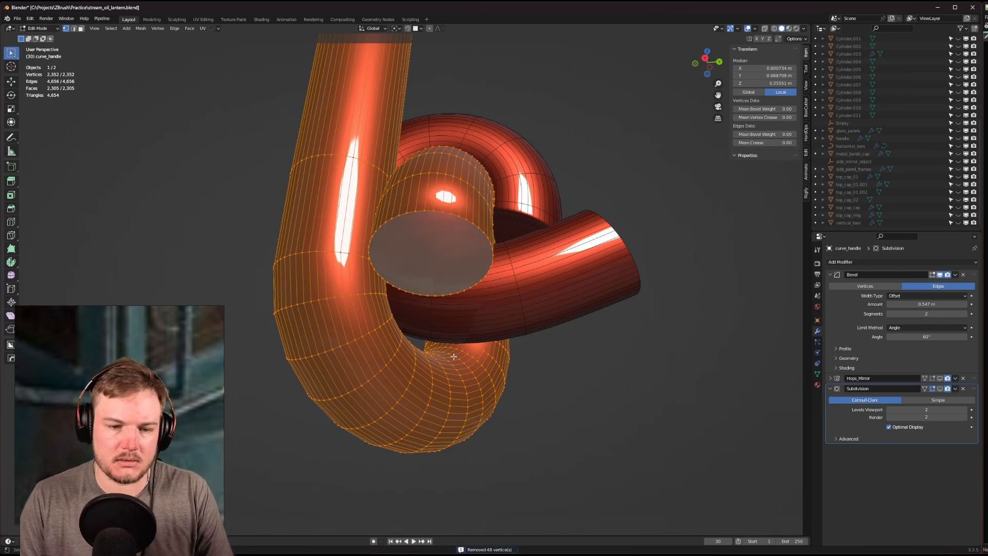
{"action": "middle_click_drag", "start_coordinate": [454, 356], "coordinate": [432, 291]}
{"action": "key", "text": "Tab"}
{"action": "left_click", "coordinate": [424, 262]}
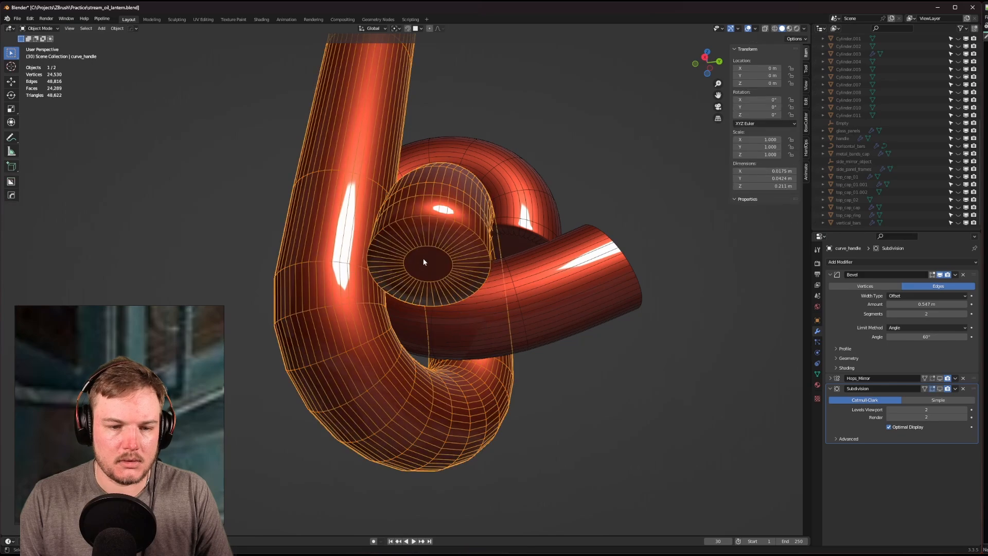
{"action": "scroll", "coordinate": [426, 266], "scroll_direction": "up", "scroll_amount": 4}
{"action": "scroll", "coordinate": [432, 272], "scroll_direction": "down", "scroll_amount": 6}
{"action": "scroll", "coordinate": [447, 278], "scroll_direction": "up", "scroll_amount": 2}
Reduce the handle wire's Bevel amount to 0.0005 m for a narrow rim around the lower end cap.
{"action": "left_click", "coordinate": [944, 300]}
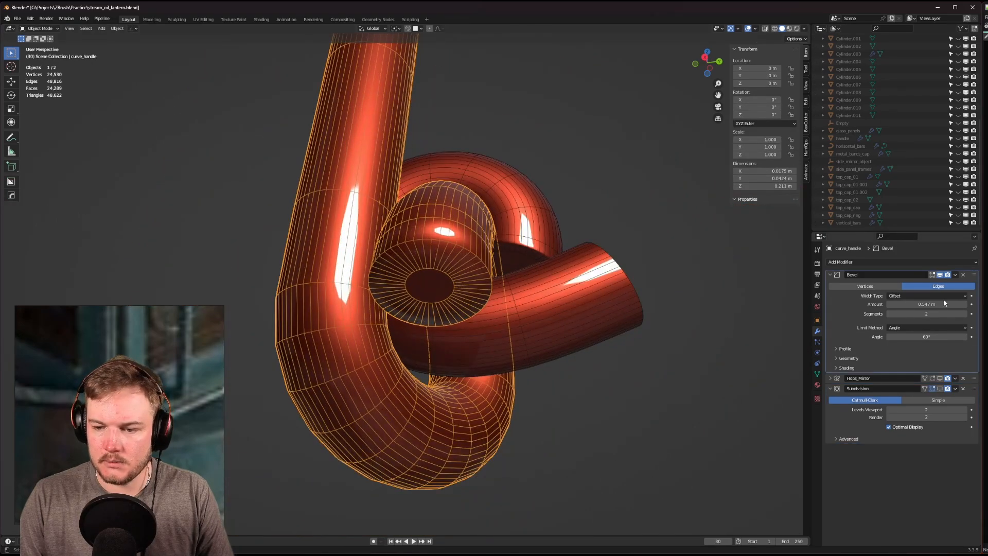
{"action": "left_click", "coordinate": [942, 304]}
{"action": "type", "text": "0.00"}
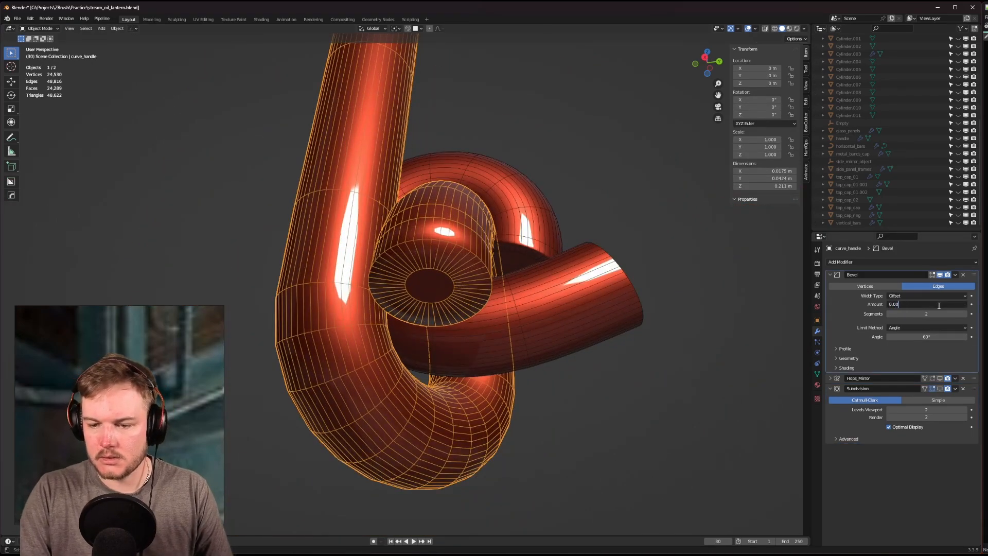
{"action": "type", "text": "5"}
{"action": "key", "text": "Return"}
{"action": "left_click", "coordinate": [938, 304]}
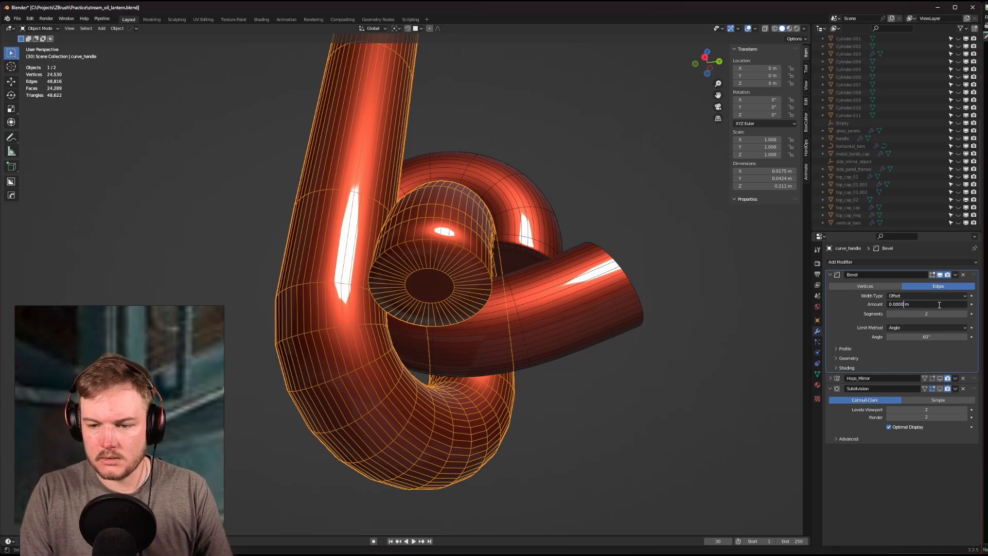
{"action": "key", "text": "Return"}
{"action": "left_click", "coordinate": [926, 304]}
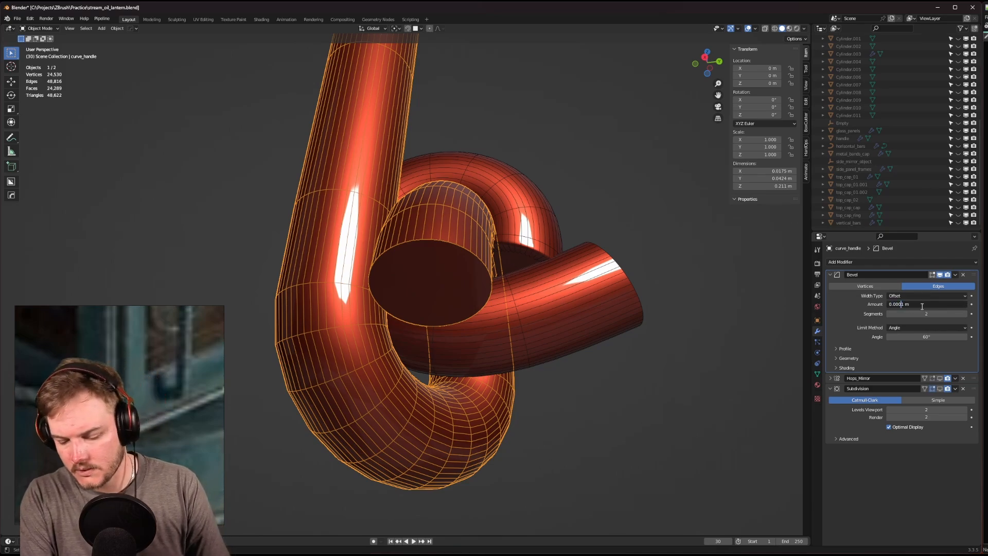
{"action": "key", "text": "Return"}
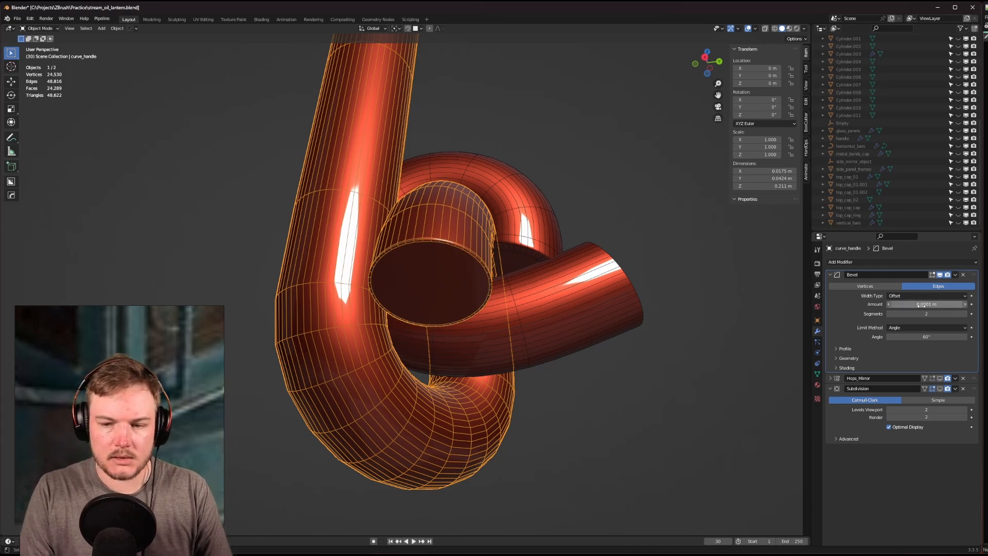
{"action": "left_click", "coordinate": [921, 304]}
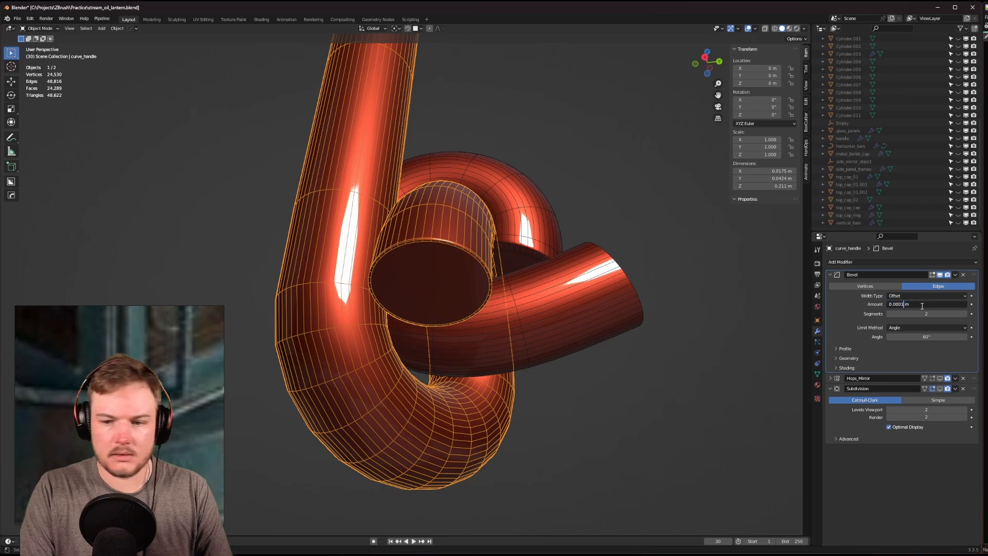
{"action": "key", "text": "Return"}
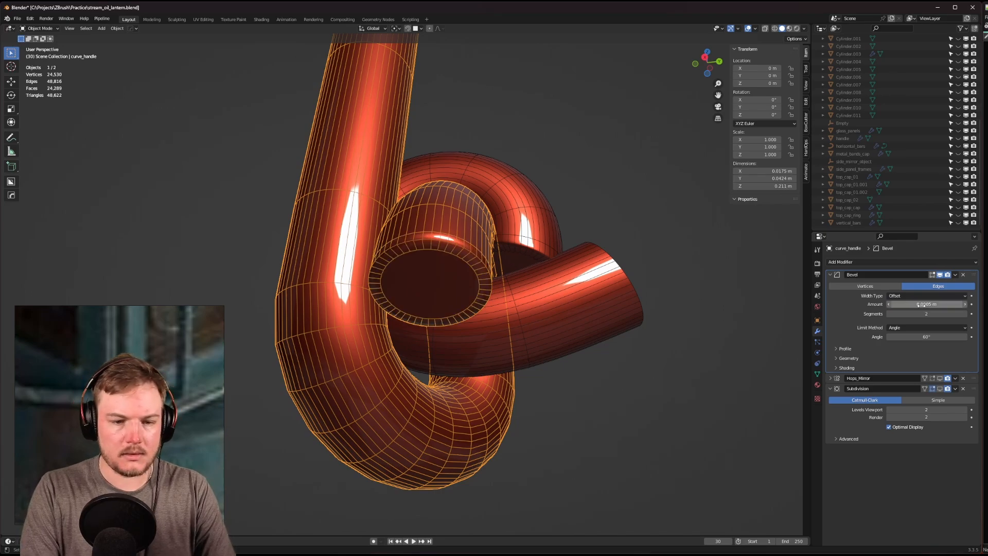
Show the handle wire's Mirror and Subdivision modifiers in the viewport and turn off the wireframe overlay.
{"action": "left_click", "coordinate": [829, 274]}
{"action": "left_click", "coordinate": [940, 295]}
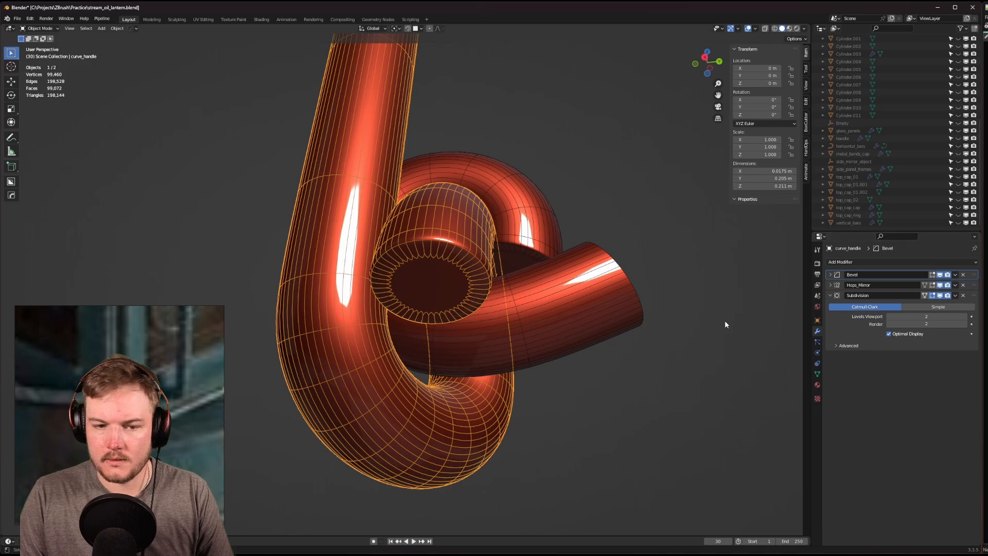
{"action": "left_click", "coordinate": [703, 329]}
{"action": "right_click", "coordinate": [702, 328]}
{"action": "left_click", "coordinate": [702, 327]}
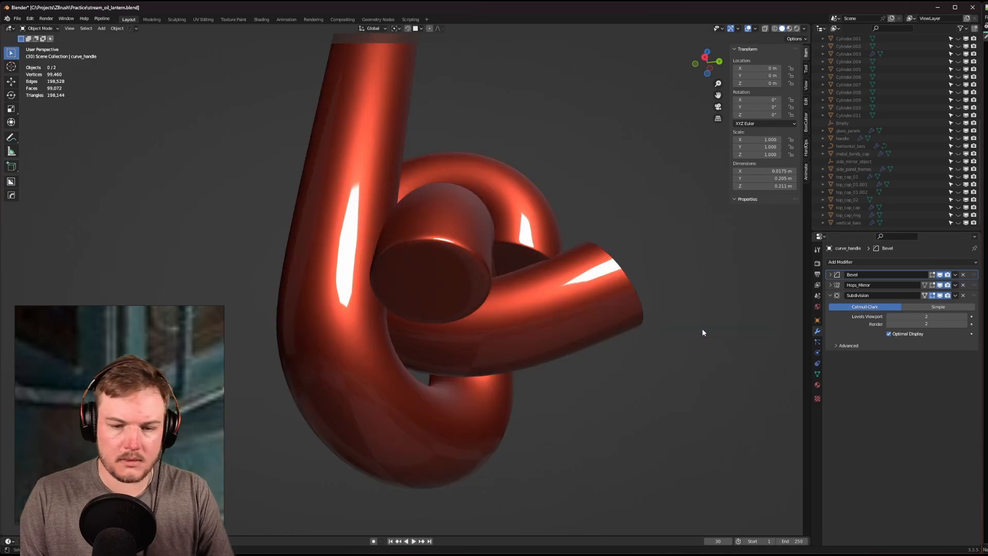
{"action": "middle_click_drag", "start_coordinate": [701, 296], "coordinate": [604, 336]}
{"action": "scroll", "coordinate": [604, 337], "scroll_direction": "up", "scroll_amount": 5}
{"action": "left_click", "coordinate": [494, 264]}
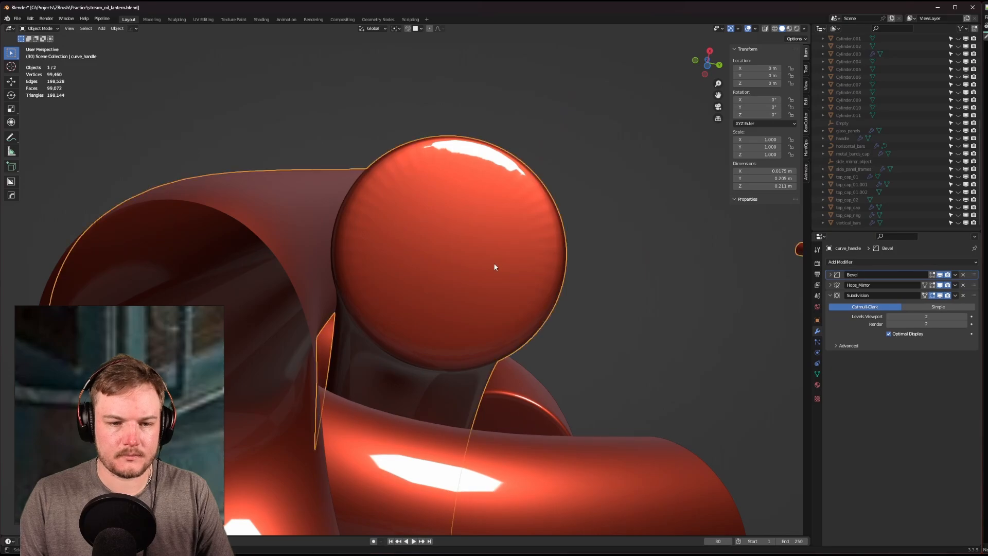
{"action": "key", "text": "Tab"}
{"action": "left_click", "coordinate": [531, 264]}
{"action": "left_click", "coordinate": [486, 257]}
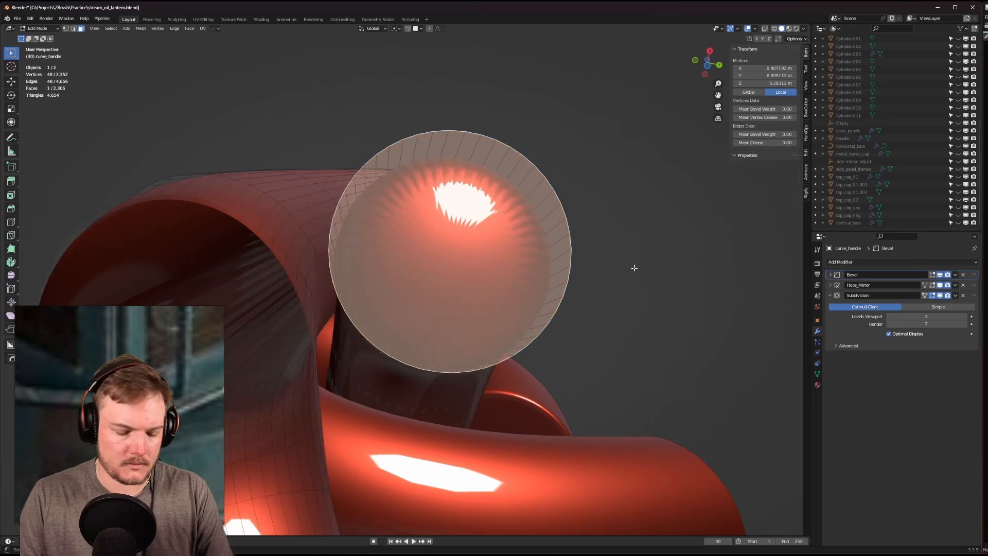
{"action": "key", "text": "i"}
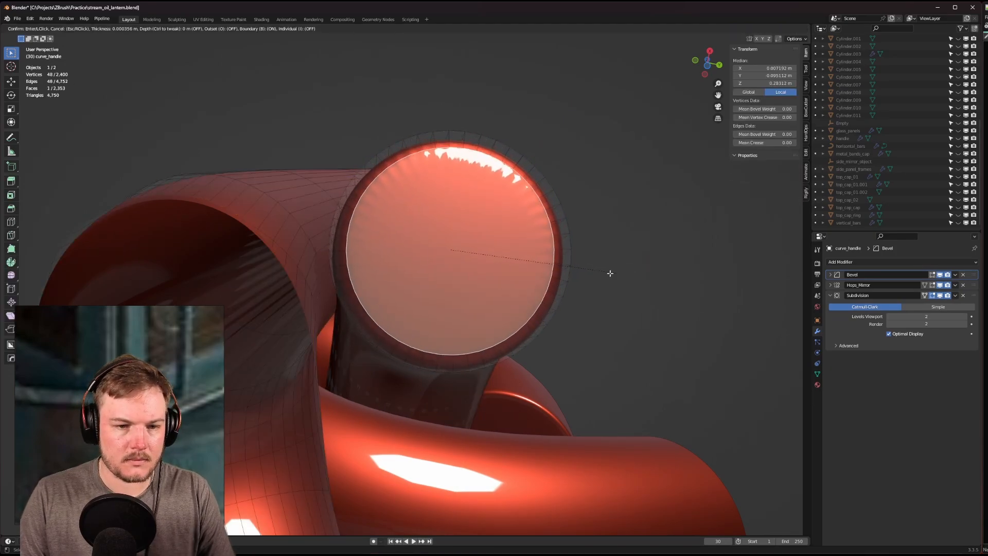
{"action": "key", "text": "Escape"}
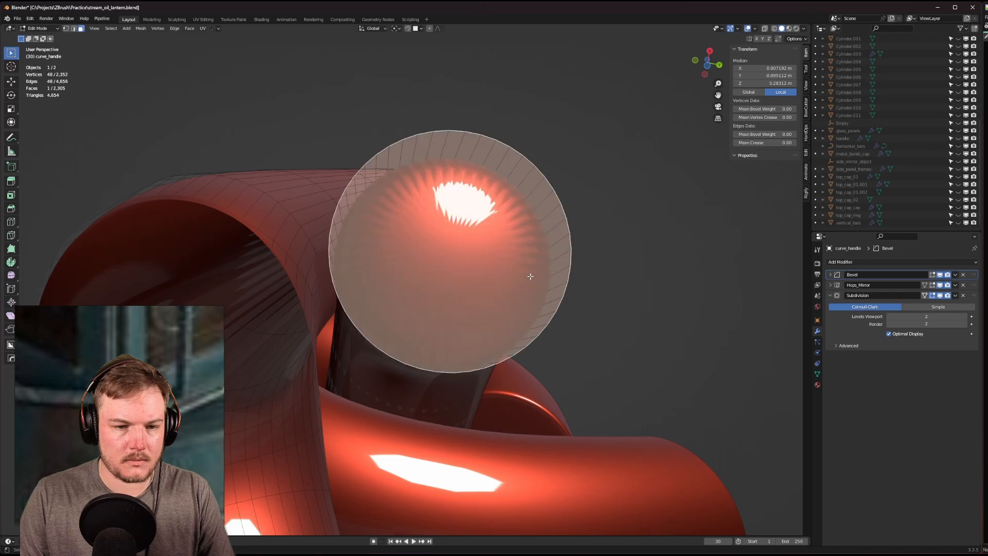
{"action": "key", "text": "a"}
{"action": "middle_click_drag", "start_coordinate": [528, 273], "coordinate": [497, 146]}
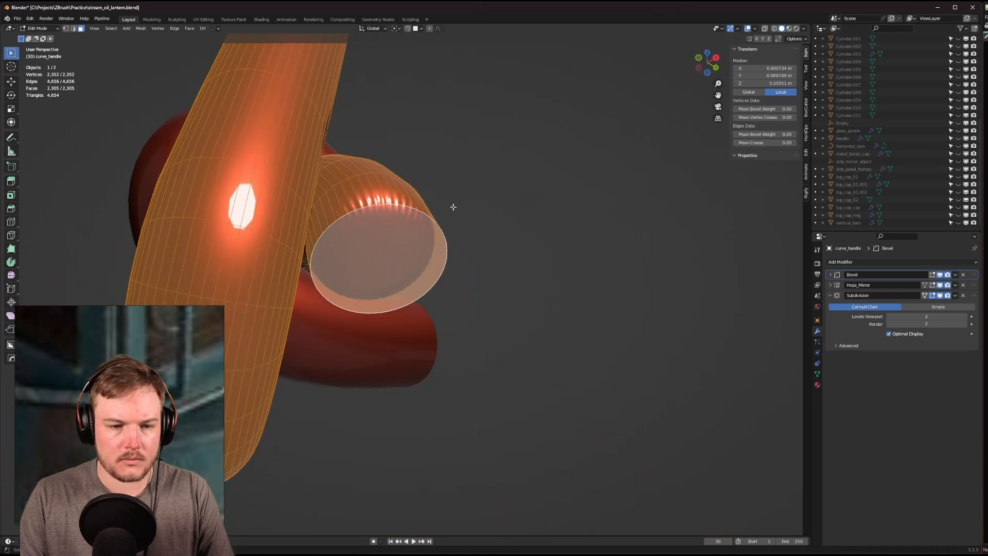
{"action": "key", "text": "Tab"}
{"action": "left_click", "coordinate": [445, 182]}
{"action": "middle_click_drag", "start_coordinate": [444, 189], "coordinate": [505, 190]}
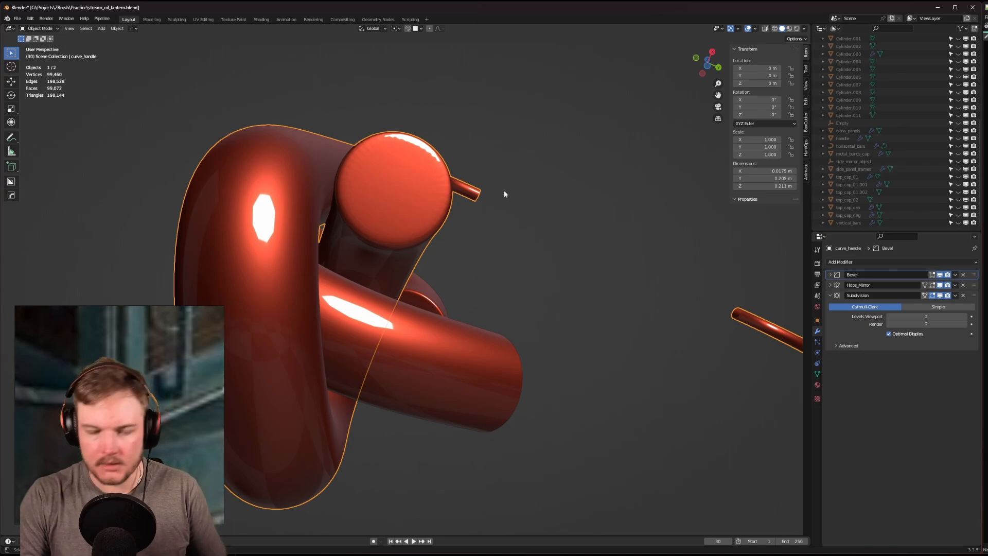
Check the complete mirrored handle wire, and unhide all other lantern parts with nothing left selected.
{"action": "key", "text": "KP_Decimal"}
{"action": "middle_click_drag", "start_coordinate": [504, 191], "coordinate": [534, 273]}
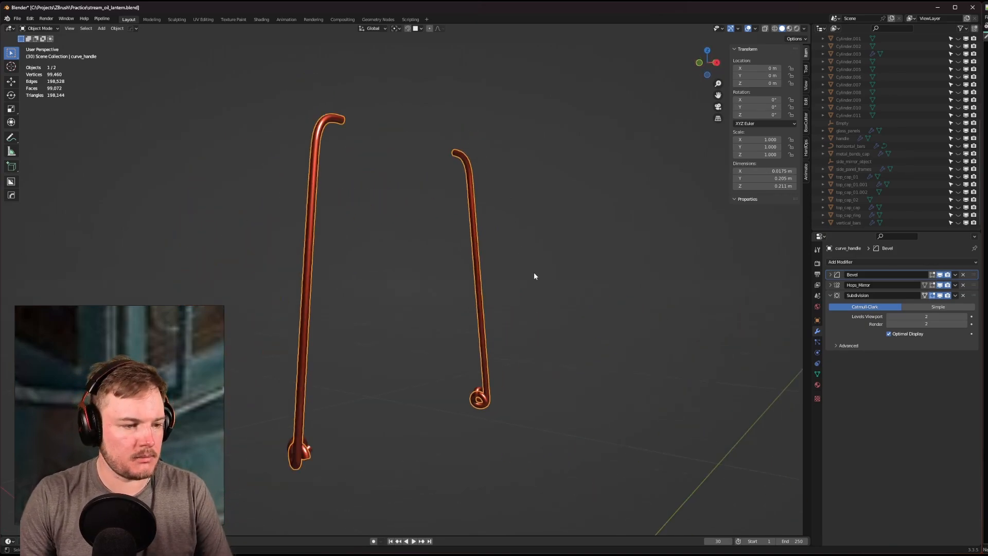
{"action": "scroll", "coordinate": [534, 281], "scroll_direction": "down", "scroll_amount": 3}
{"action": "key", "text": "alt+h"}
{"action": "left_click", "coordinate": [535, 298]}
Add a plane on the lantern's flat top cap and scale it down to about 0.023 m square.
{"action": "middle_click_drag", "start_coordinate": [542, 387], "coordinate": [467, 270], "text": "shift"}
{"action": "scroll", "coordinate": [391, 270], "scroll_direction": "up", "scroll_amount": 3}
{"action": "scroll", "coordinate": [391, 271], "scroll_direction": "down", "scroll_amount": 2}
{"action": "scroll", "coordinate": [547, 244], "scroll_direction": "up", "scroll_amount": 2}
{"action": "middle_click_drag", "start_coordinate": [466, 270], "coordinate": [403, 271]}
{"action": "scroll", "coordinate": [417, 206], "scroll_direction": "up", "scroll_amount": 4}
{"action": "scroll", "coordinate": [392, 266], "scroll_direction": "up", "scroll_amount": 2}
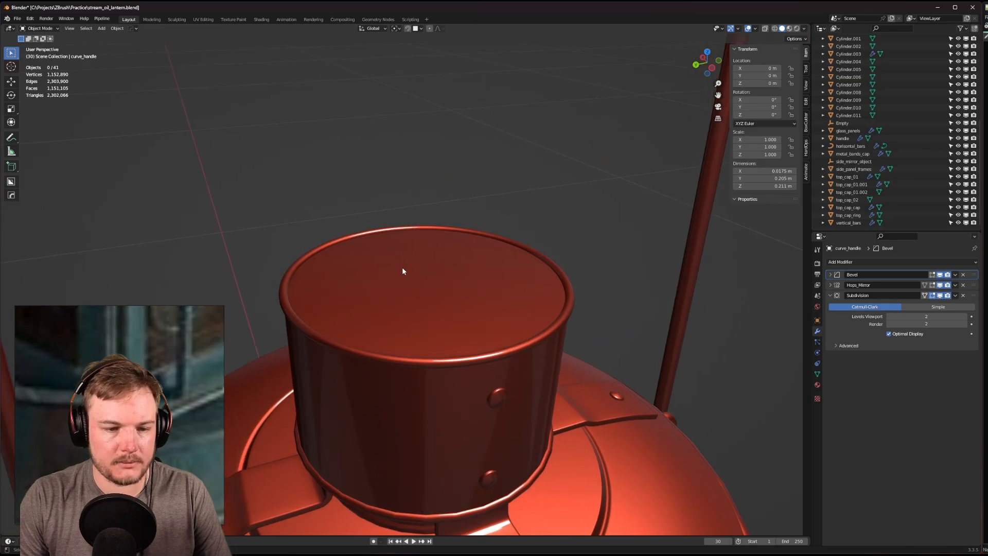
{"action": "key", "text": "shift+a"}
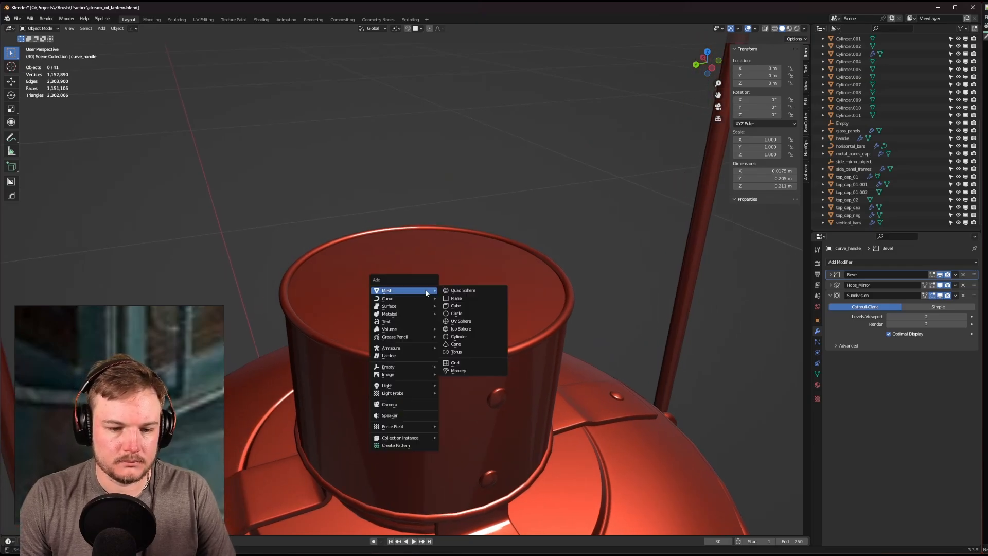
{"action": "left_click", "coordinate": [455, 298]}
{"action": "key", "text": "s"}
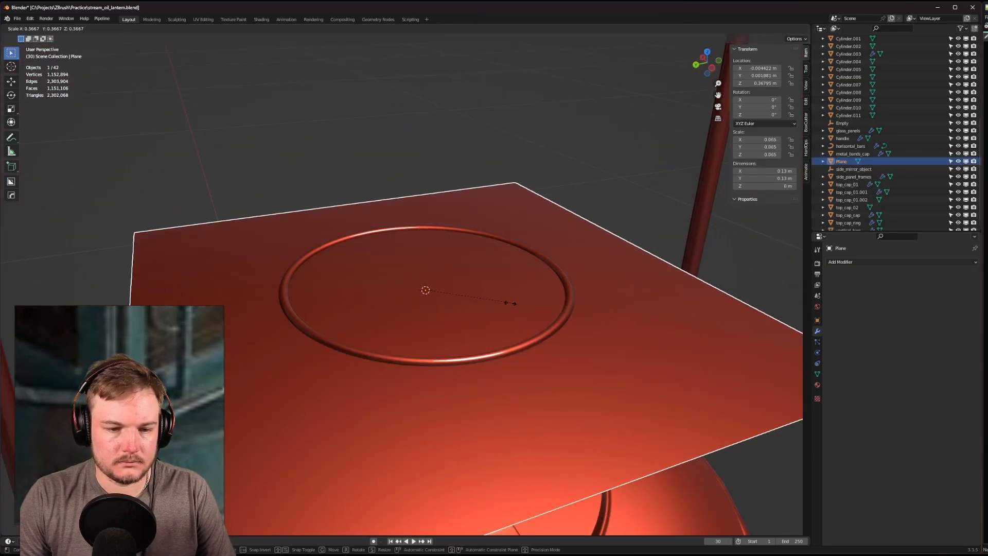
{"action": "left_click", "coordinate": [480, 305]}
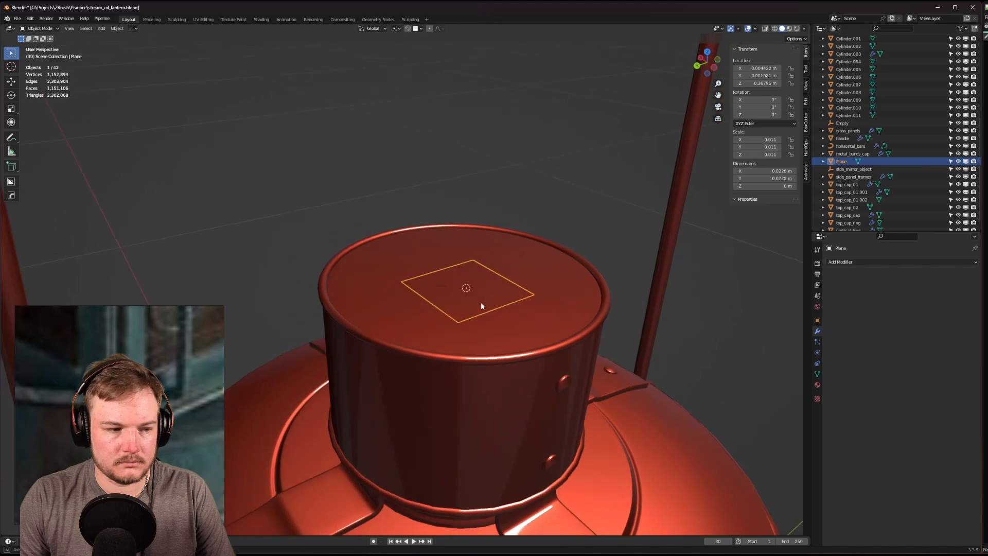
Extrude one side edge of the plane outward along X and raise the new edge about 0.005 m along Z.
{"action": "middle_click_drag", "start_coordinate": [481, 306], "coordinate": [507, 306]}
{"action": "key", "text": "Tab"}
{"action": "left_click", "coordinate": [547, 249]}
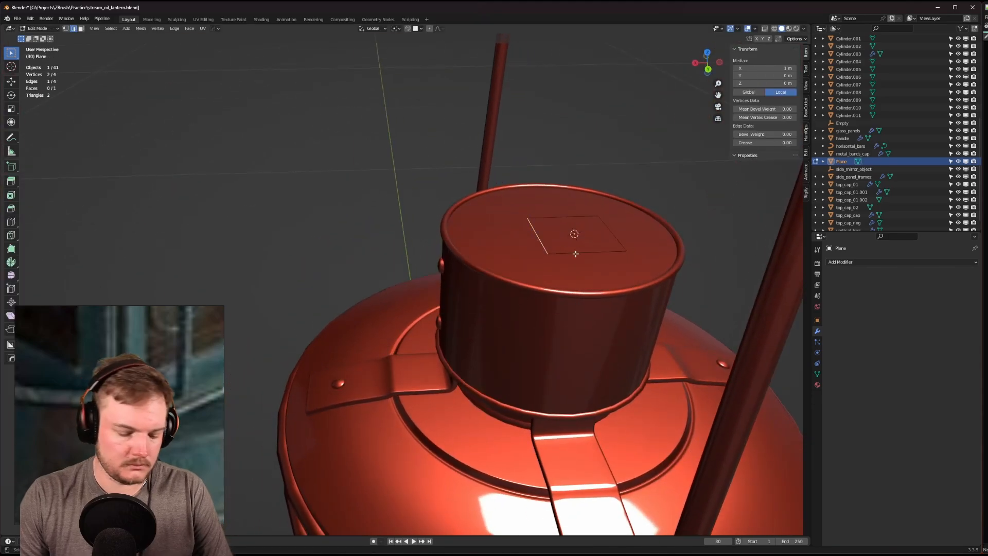
{"action": "key", "text": "g"}
{"action": "key", "text": "x"}
{"action": "key", "text": "Escape"}
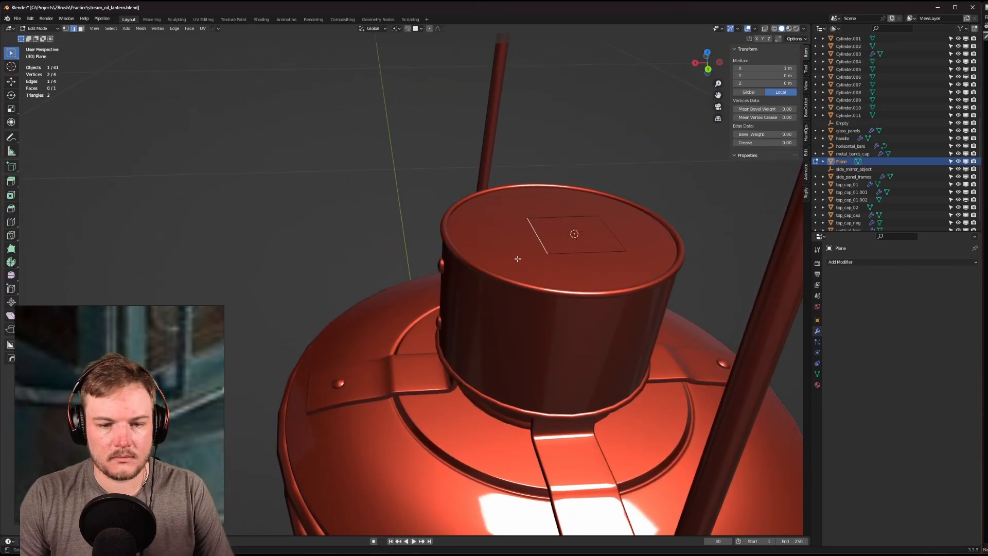
{"action": "key", "text": "e"}
{"action": "key", "text": "x"}
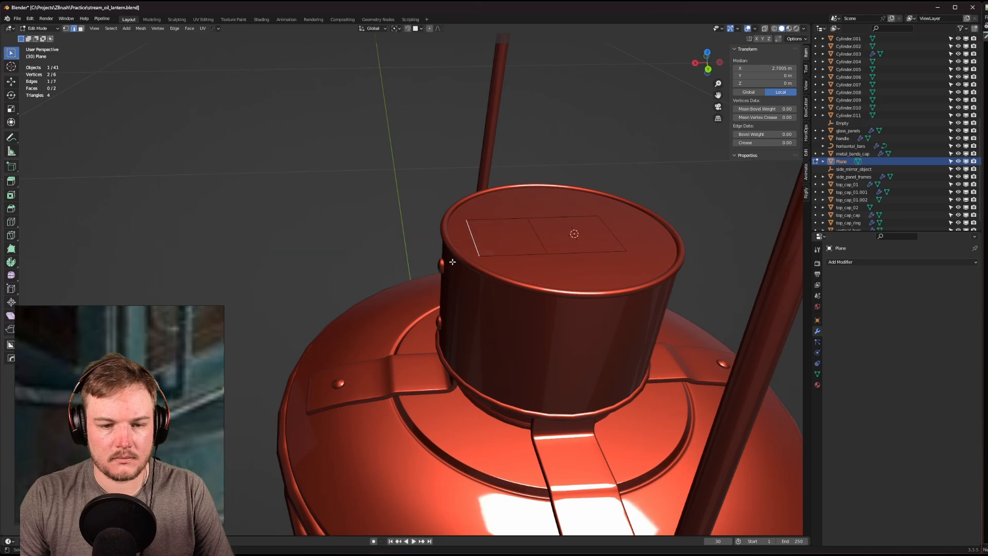
{"action": "key", "text": "z"}
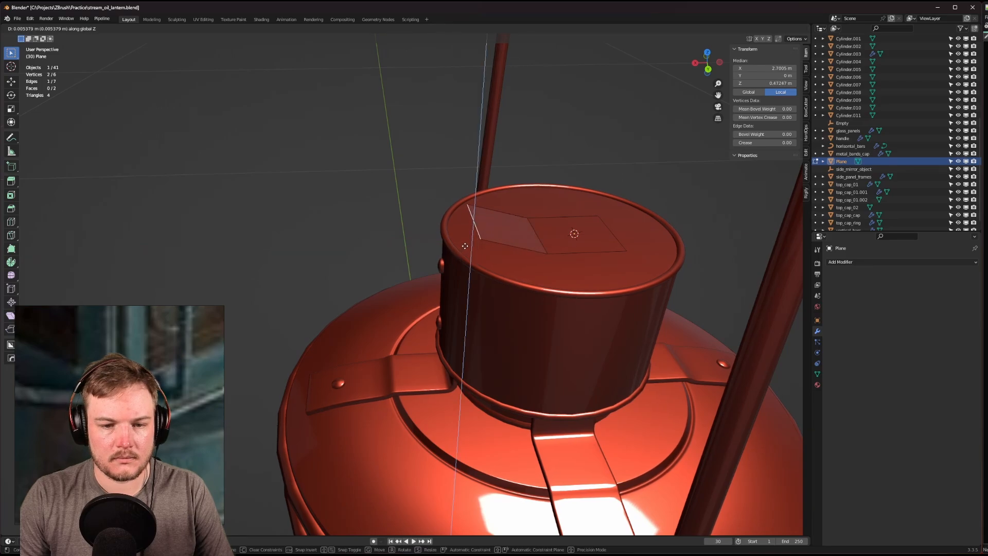
{"action": "left_click", "coordinate": [465, 246]}
Scale the whole bent strip down to about 0.028 m by 0.015 m and return to Object Mode.
{"action": "key", "text": "a"}
{"action": "middle_click_drag", "start_coordinate": [607, 258], "coordinate": [571, 280]}
{"action": "key", "text": "s"}
{"action": "left_click", "coordinate": [545, 270]}
{"action": "scroll", "coordinate": [613, 253], "scroll_direction": "up", "scroll_amount": 2}
{"action": "key", "text": "Tab"}
{"action": "left_click", "coordinate": [571, 263]}
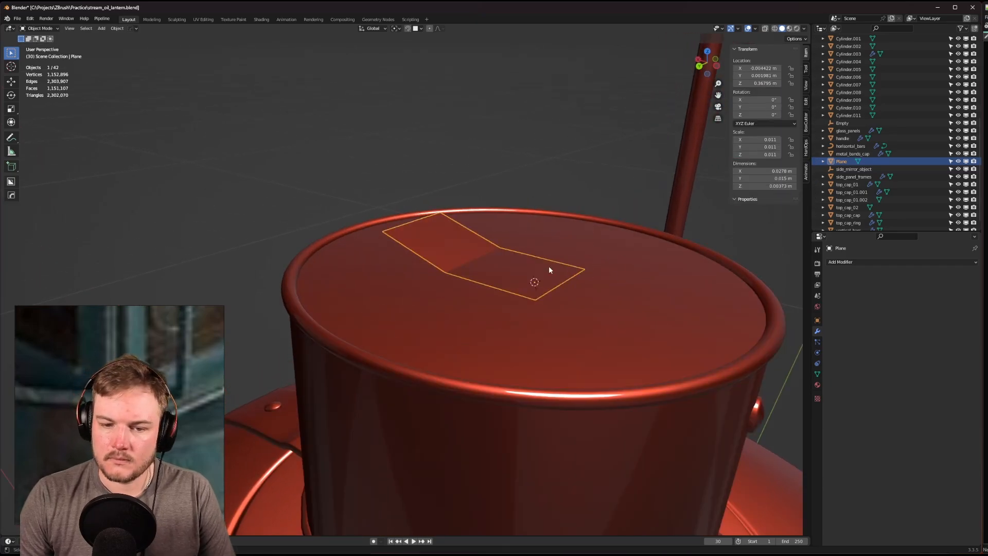
Add a Solidify modifier to the bent strip on the top cap with a thickness of about -0.156 m.
{"action": "key", "text": "q"}
{"action": "mouse_move", "coordinate": [544, 257]}
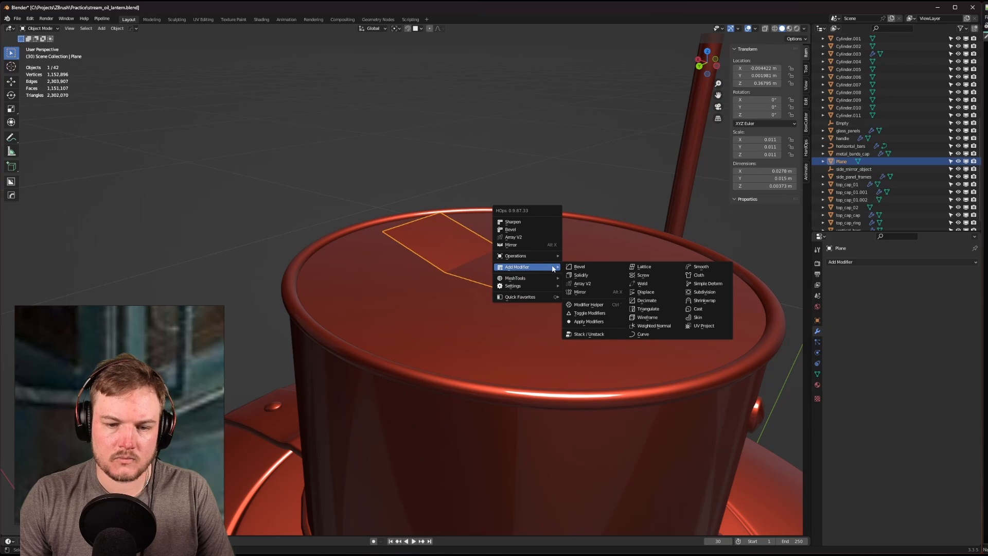
{"action": "left_click", "coordinate": [597, 275]}
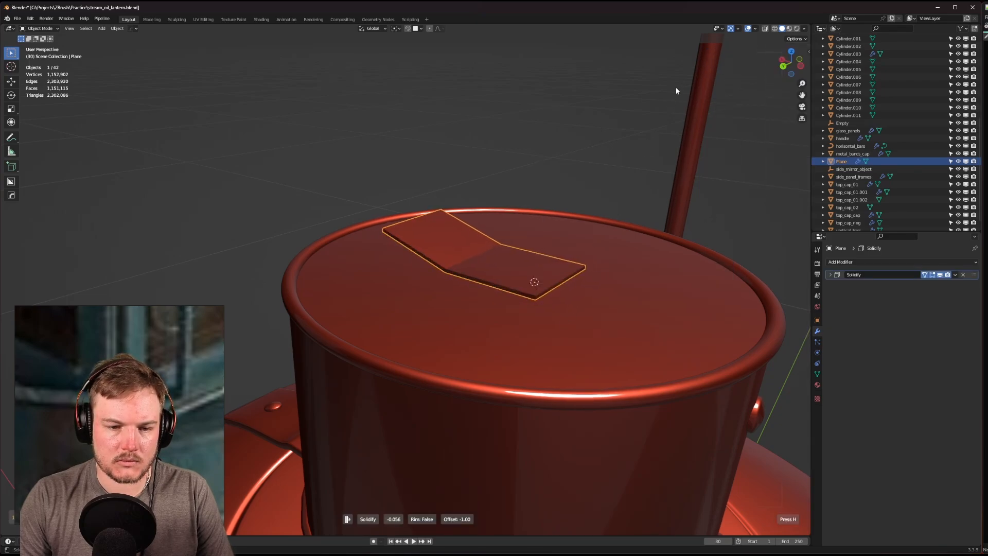
{"action": "left_click", "coordinate": [54, 221]}
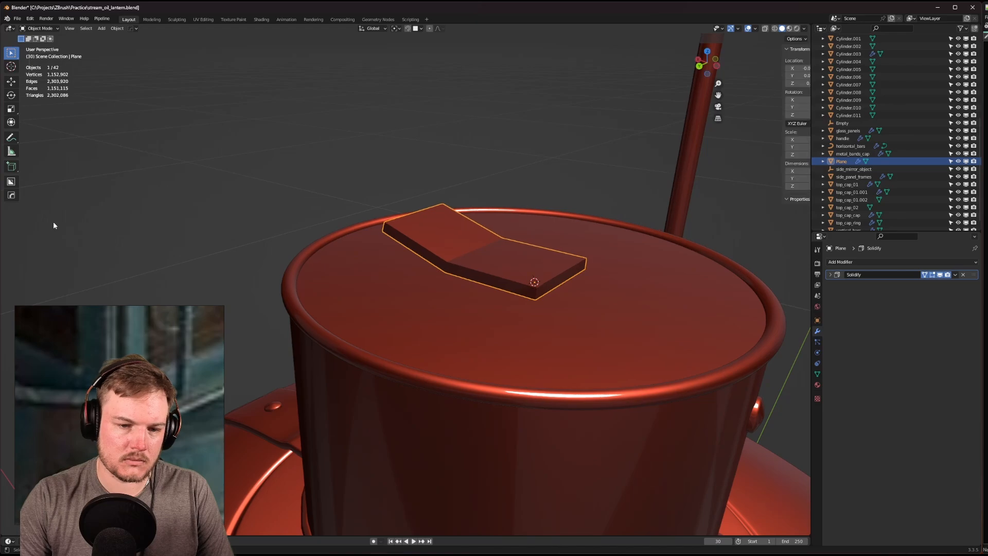
Move the strip outward to the top cap's rim, at about X 0.018 m and Y 0.003 m, and deselect it.
{"action": "scroll", "coordinate": [532, 263], "scroll_direction": "down", "scroll_amount": 4}
{"action": "middle_click_drag", "start_coordinate": [532, 266], "coordinate": [527, 283]}
{"action": "key", "text": "g"}
{"action": "key", "text": "x"}
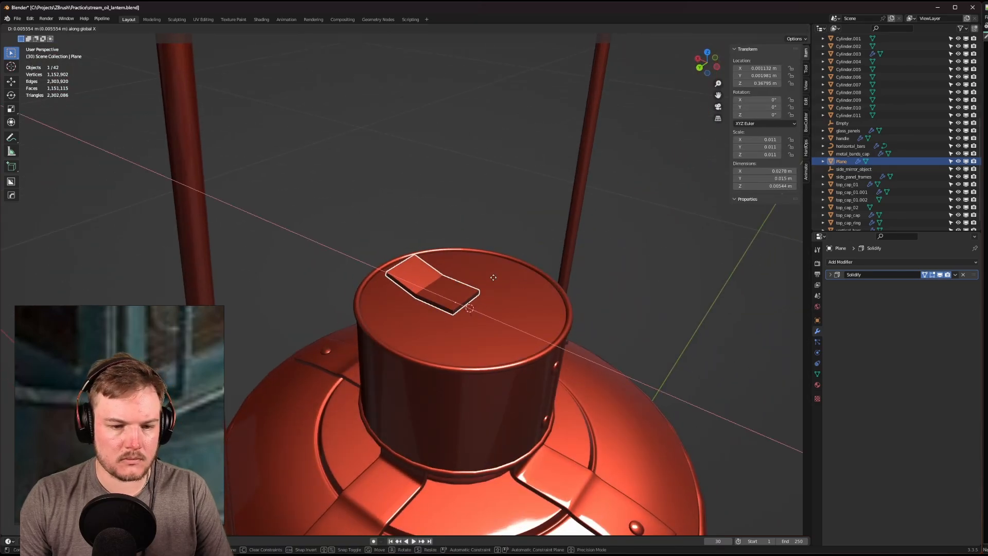
{"action": "left_click", "coordinate": [467, 276]}
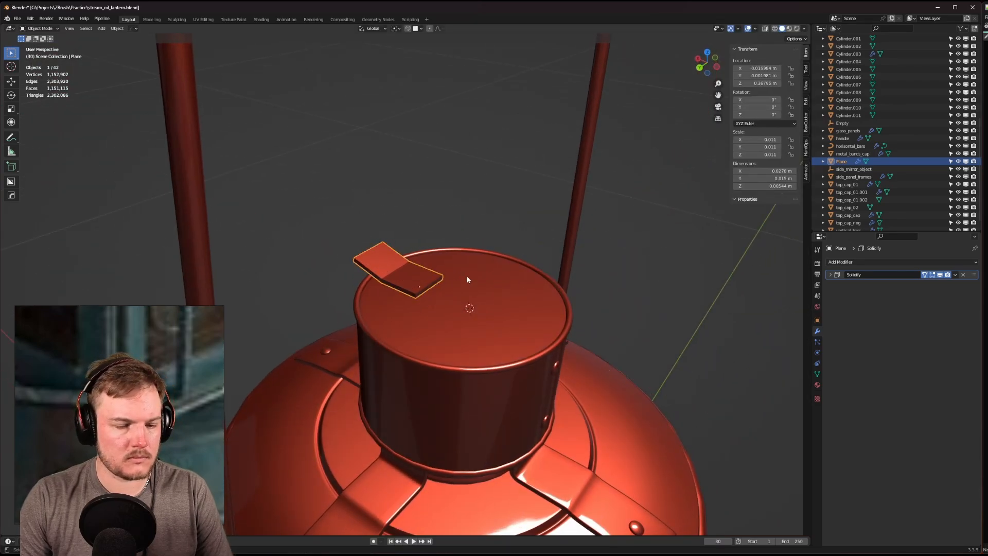
{"action": "middle_click_drag", "start_coordinate": [467, 276], "coordinate": [448, 282]}
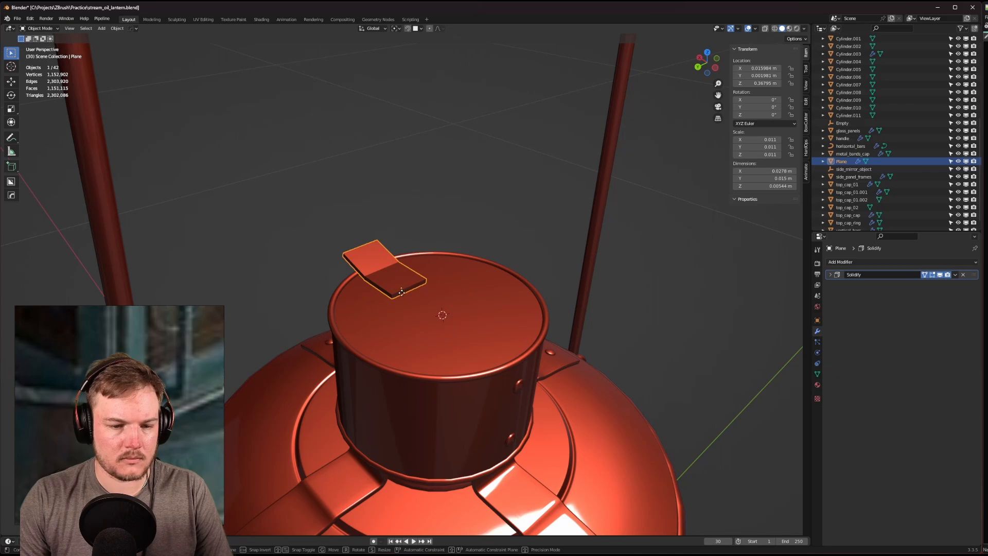
{"action": "key", "text": "g"}
{"action": "left_click", "coordinate": [441, 279]}
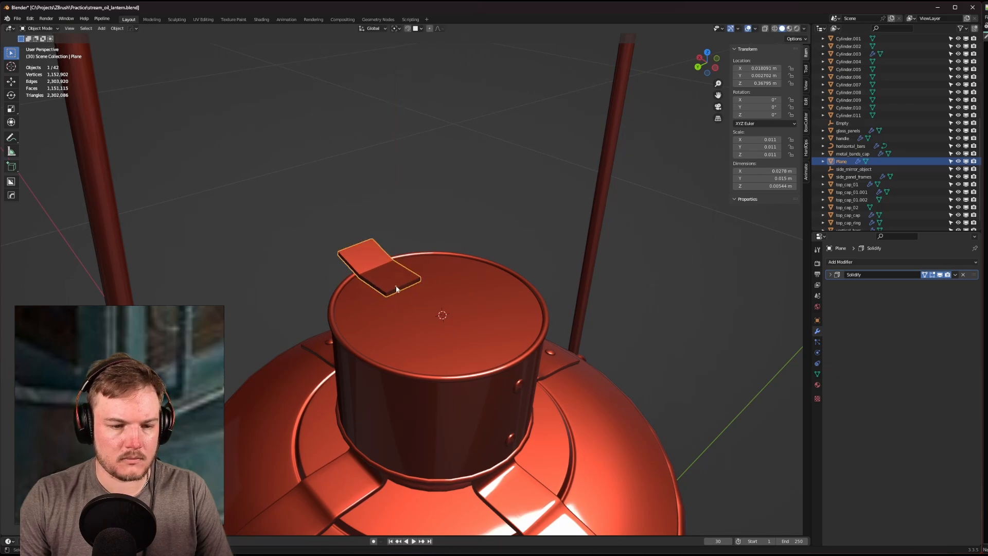
{"action": "scroll", "coordinate": [547, 327], "scroll_direction": "down", "scroll_amount": 8}
{"action": "left_click", "coordinate": [547, 326]}
{"action": "scroll", "coordinate": [546, 325], "scroll_direction": "down", "scroll_amount": 4}
{"action": "mouse_move", "coordinate": [538, 324]}
{"action": "middle_mouse_down"}
{"action": "mouse_move", "coordinate": [521, 321]}
{"action": "mouse_move", "coordinate": [558, 313]}
{"action": "mouse_move", "coordinate": [544, 320]}
{"action": "middle_mouse_up"}
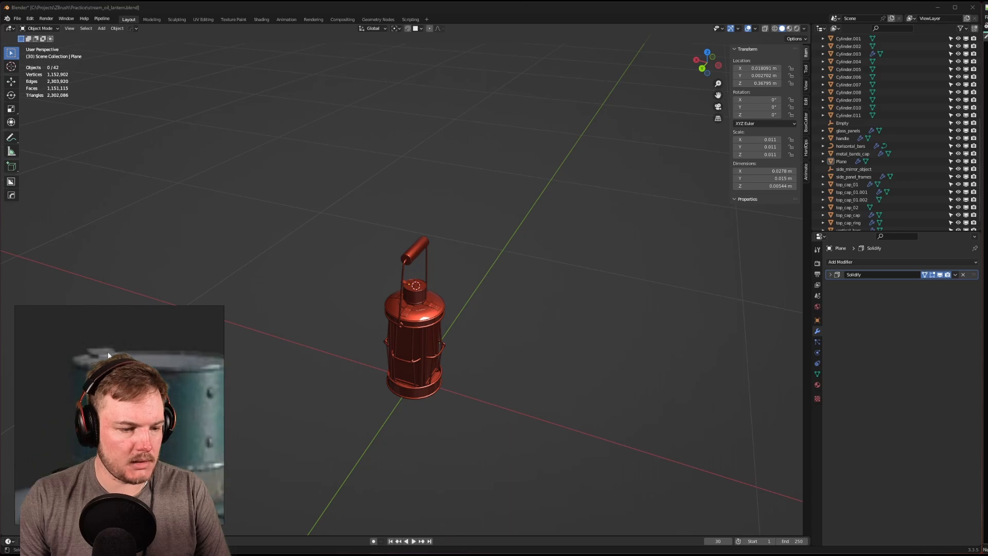
Scale the strip down along X and up along Y to about 0.018 m square.
{"action": "scroll", "coordinate": [354, 367], "scroll_direction": "up", "scroll_amount": 1}
{"action": "middle_click_drag", "start_coordinate": [354, 366], "coordinate": [421, 296]}
{"action": "scroll", "coordinate": [357, 340], "scroll_direction": "up", "scroll_amount": 3}
{"action": "scroll", "coordinate": [420, 329], "scroll_direction": "up", "scroll_amount": 5}
{"action": "left_click", "coordinate": [422, 288]}
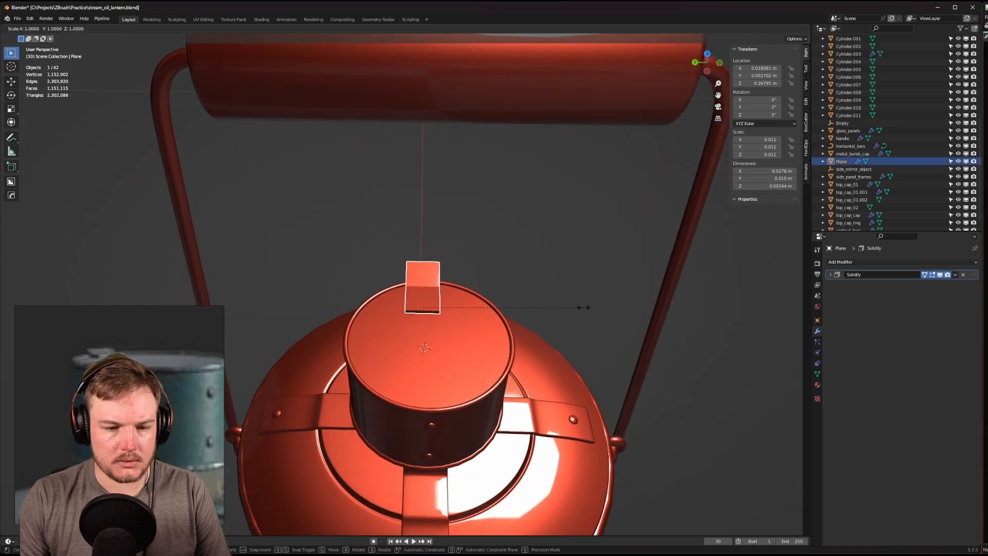
{"action": "key", "text": "s"}
{"action": "key", "text": "x"}
{"action": "left_click", "coordinate": [597, 310]}
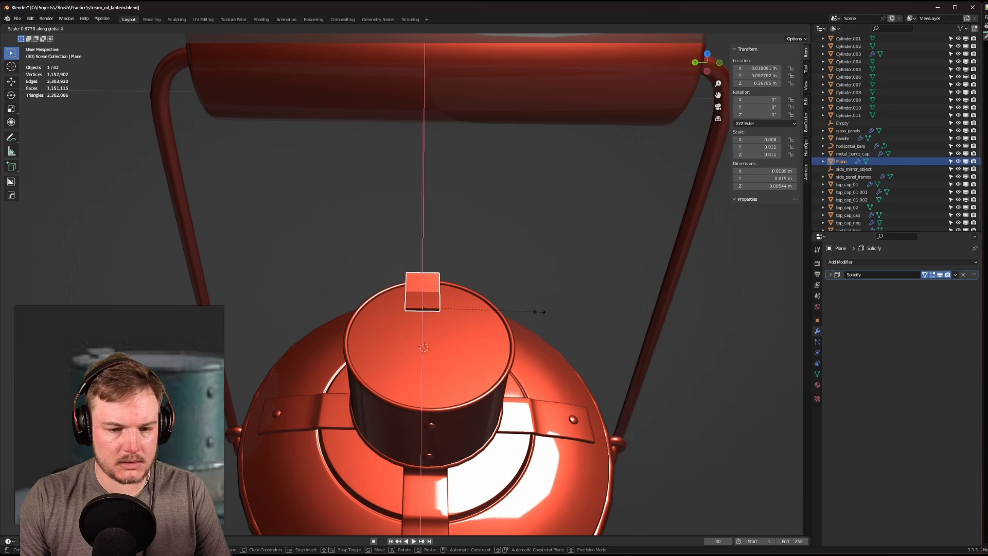
{"action": "key", "text": "y"}
{"action": "left_click", "coordinate": [561, 310]}
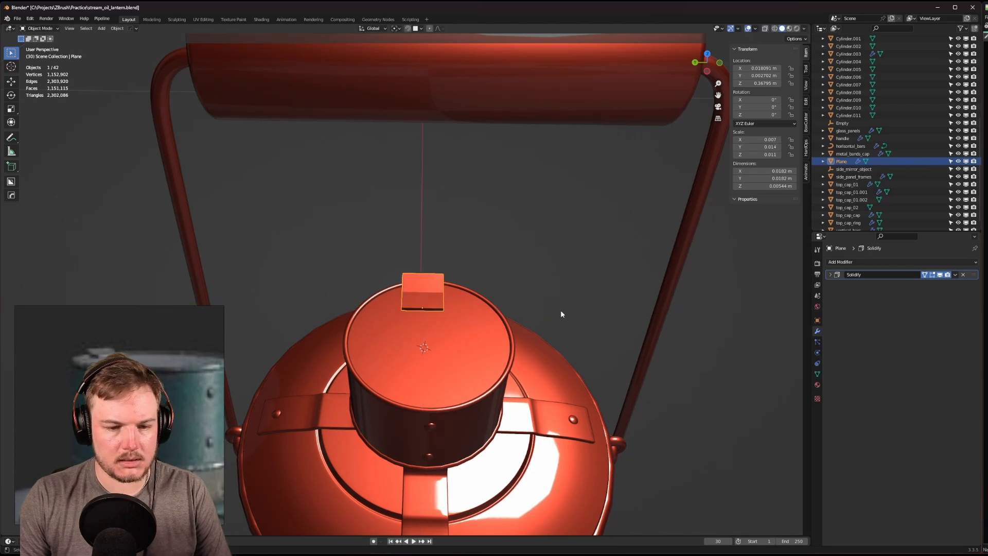
Move the strip horizontally to overhang the cap's rim in line with the cap's centre, at about X 0.023 m and Y 0 m.
{"action": "key", "text": "g"}
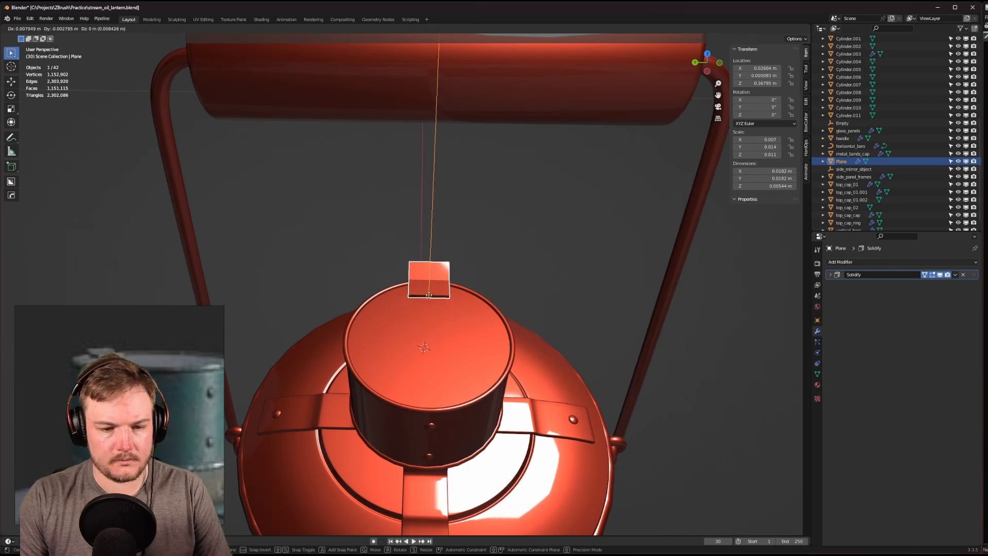
{"action": "left_click", "coordinate": [429, 297]}
{"action": "middle_click_drag", "start_coordinate": [428, 297], "coordinate": [611, 341]}
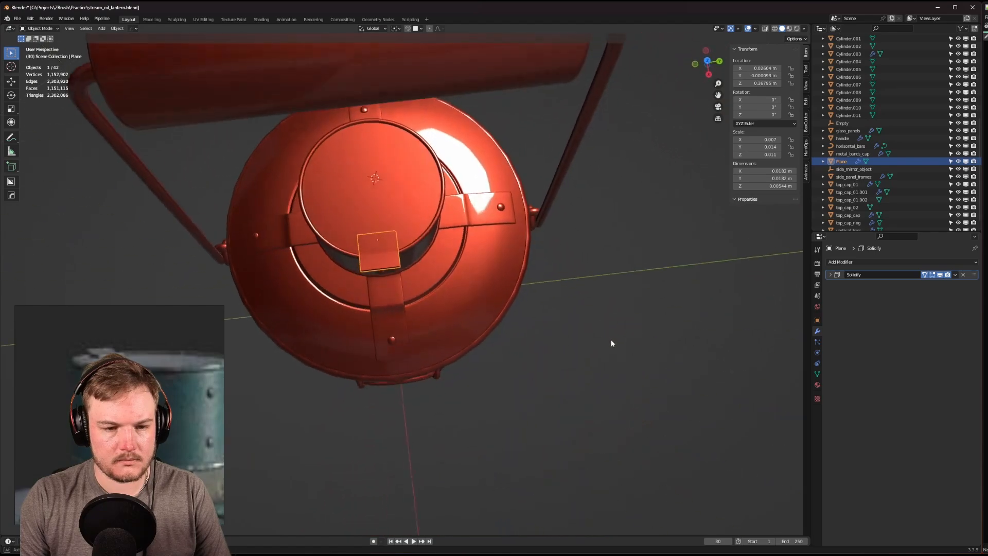
{"action": "key", "text": "g"}
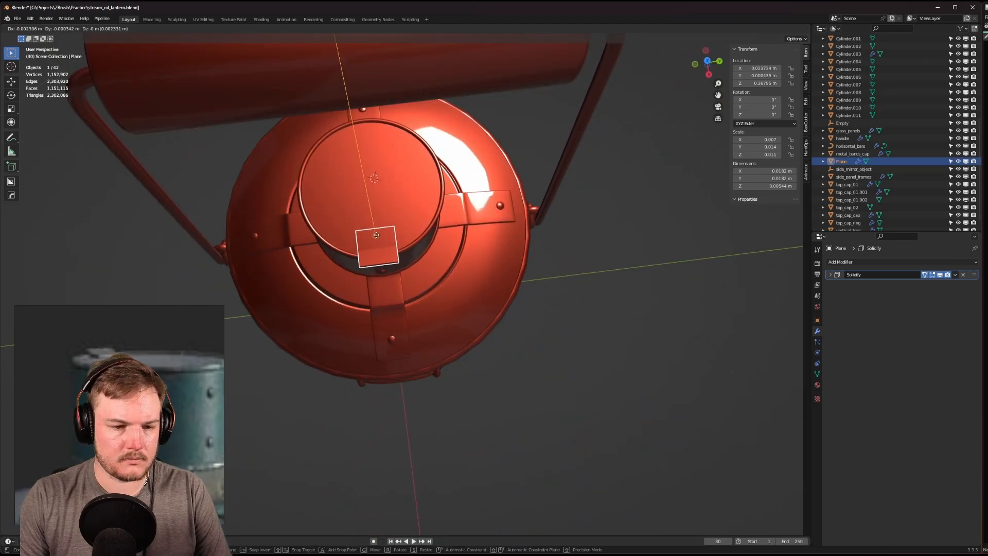
{"action": "left_click", "coordinate": [375, 233]}
{"action": "middle_click_drag", "start_coordinate": [375, 234], "coordinate": [410, 214]}
{"action": "scroll", "coordinate": [425, 316], "scroll_direction": "up", "scroll_amount": 6}
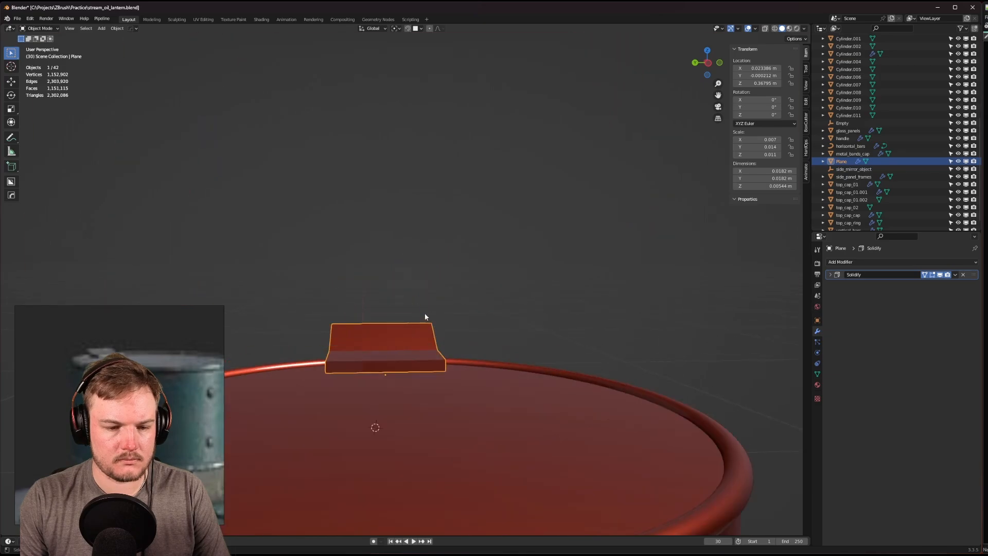
Lower the strip about 0.001 m along Z so it sits into the cap's surface.
{"action": "middle_click_drag", "start_coordinate": [425, 317], "coordinate": [455, 296]}
{"action": "scroll", "coordinate": [454, 296], "scroll_direction": "up", "scroll_amount": 3}
{"action": "key", "text": "g"}
{"action": "key", "text": "z"}
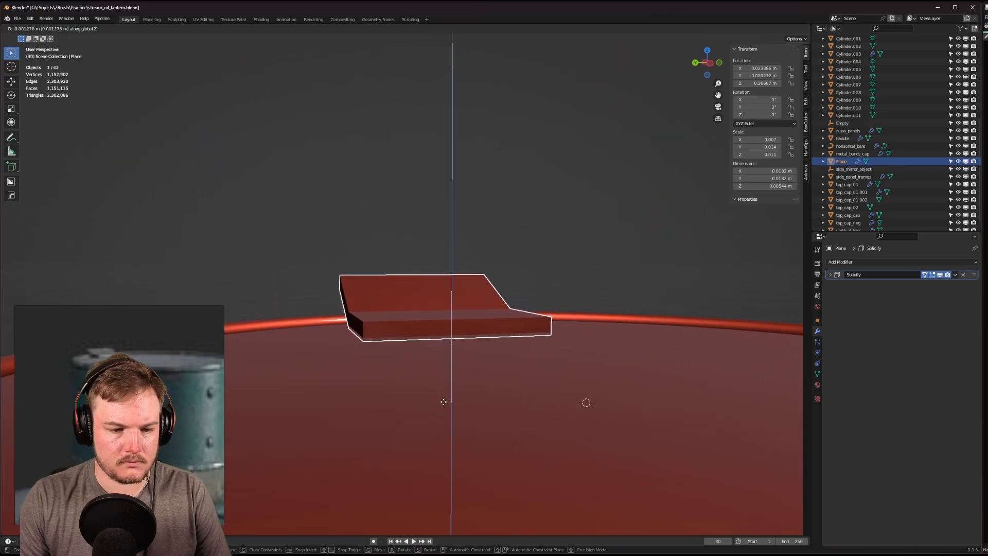
{"action": "left_click", "coordinate": [444, 383]}
{"action": "middle_click_drag", "start_coordinate": [444, 383], "coordinate": [470, 369]}
Bevel the strip's middle bend edge with two segments in Edit Mode.
{"action": "key", "text": "Tab"}
{"action": "left_click", "coordinate": [466, 393]}
{"action": "left_click", "coordinate": [484, 344]}
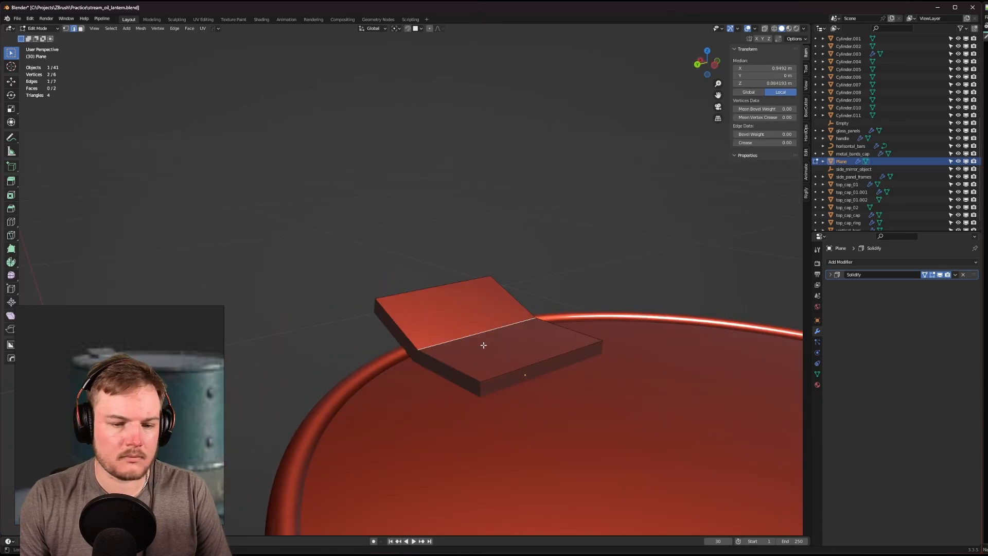
{"action": "key", "text": "ctrl+b"}
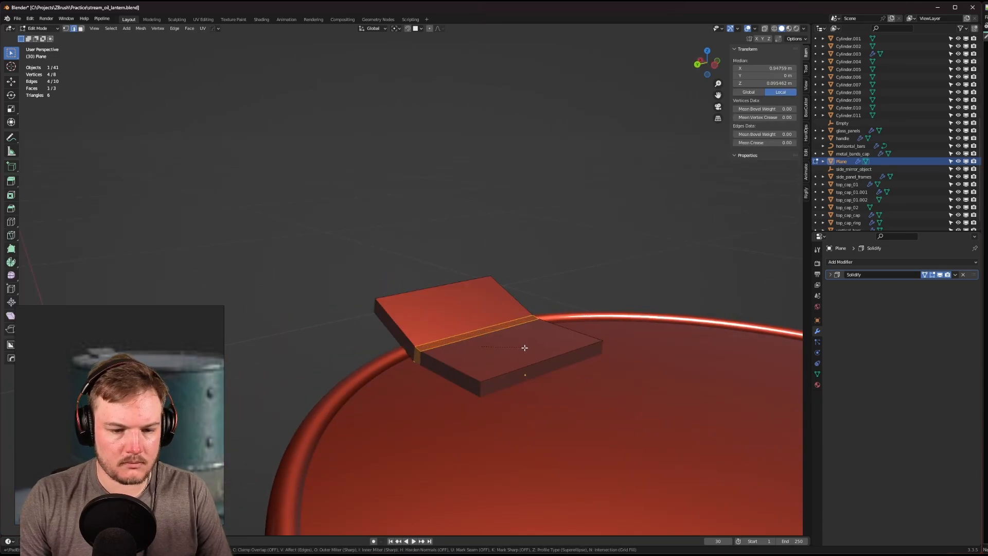
{"action": "scroll", "coordinate": [532, 356], "scroll_direction": "up", "scroll_amount": 1}
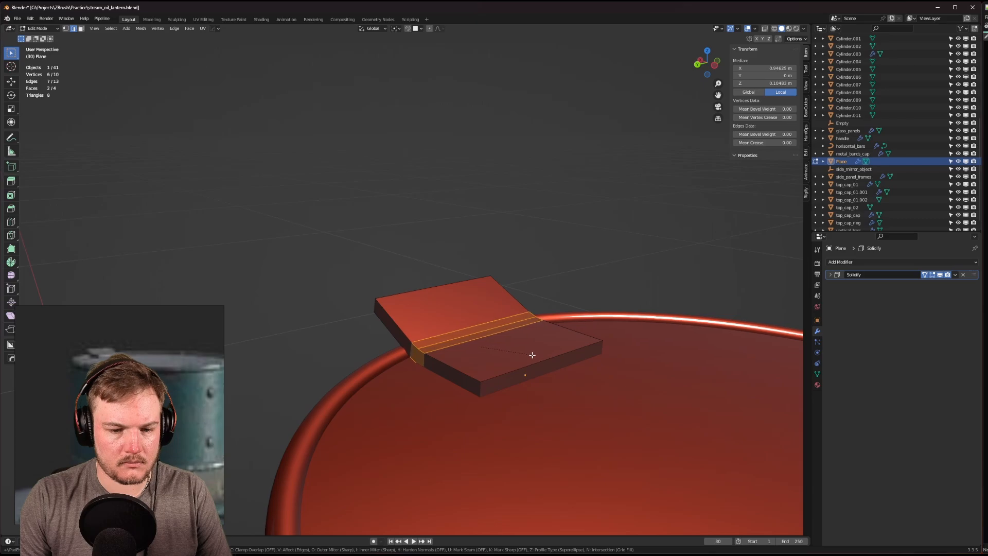
{"action": "left_click", "coordinate": [533, 357]}
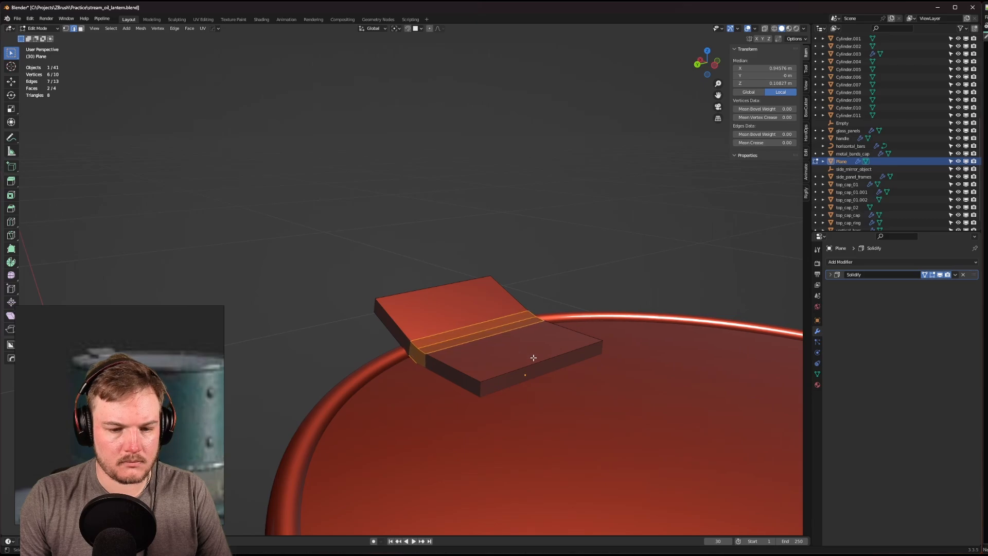
Return to Object Mode and add a HardOps Bevel modifier to the strip with a 60° angle limit.
{"action": "key", "text": "Tab"}
{"action": "key", "text": "q"}
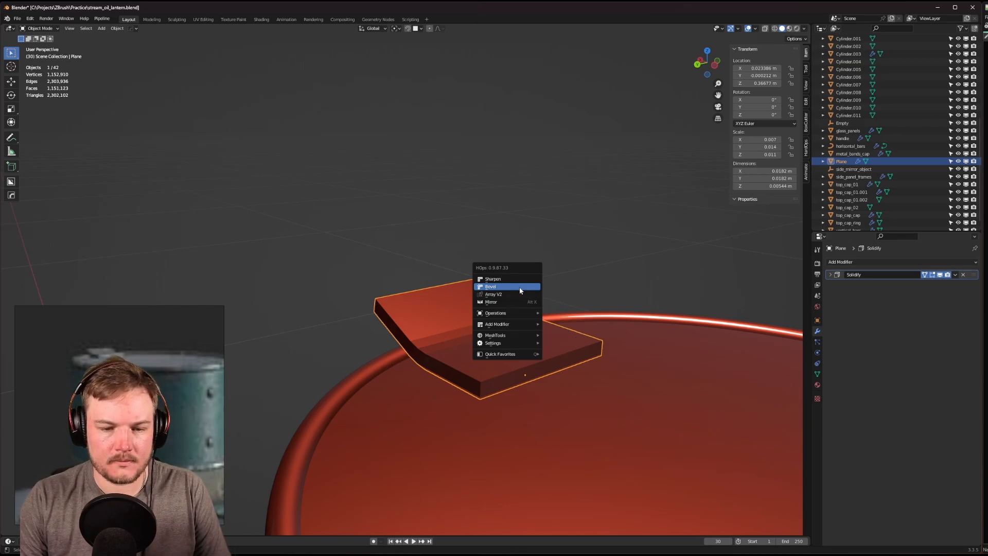
{"action": "left_click", "coordinate": [521, 290]}
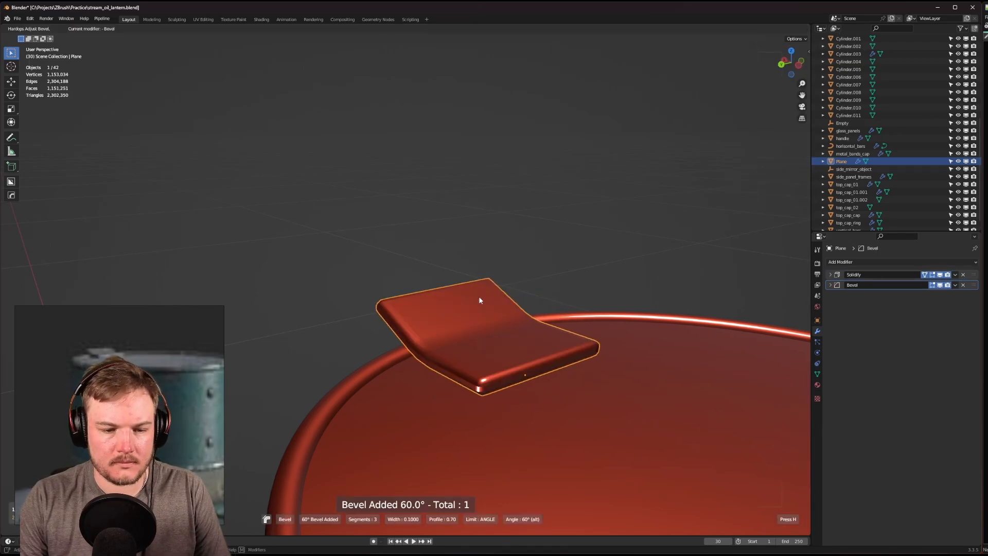
{"action": "right_click", "coordinate": [579, 295]}
Set the Bevel modifier's profile shape to 1 and its amount to 0.005 m.
{"action": "left_click", "coordinate": [830, 285]}
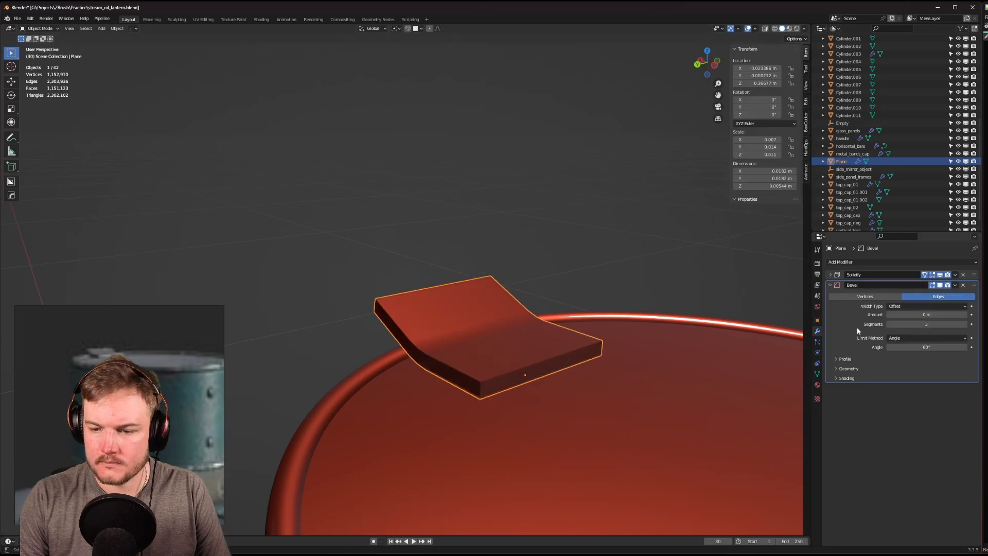
{"action": "left_click", "coordinate": [836, 359]}
{"action": "left_click", "coordinate": [890, 380]}
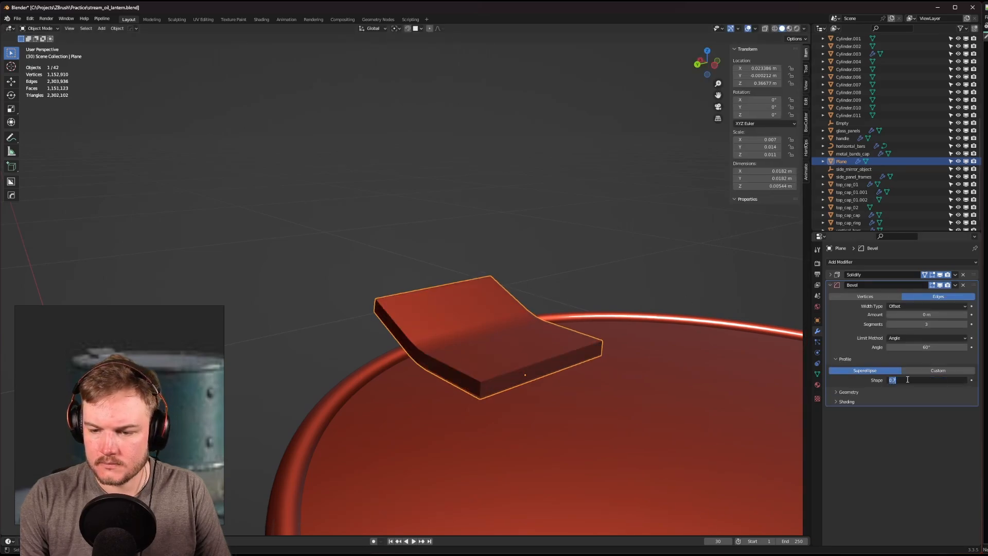
{"action": "type", "text": "1"}
{"action": "key", "text": "Return"}
{"action": "left_click", "coordinate": [927, 314]}
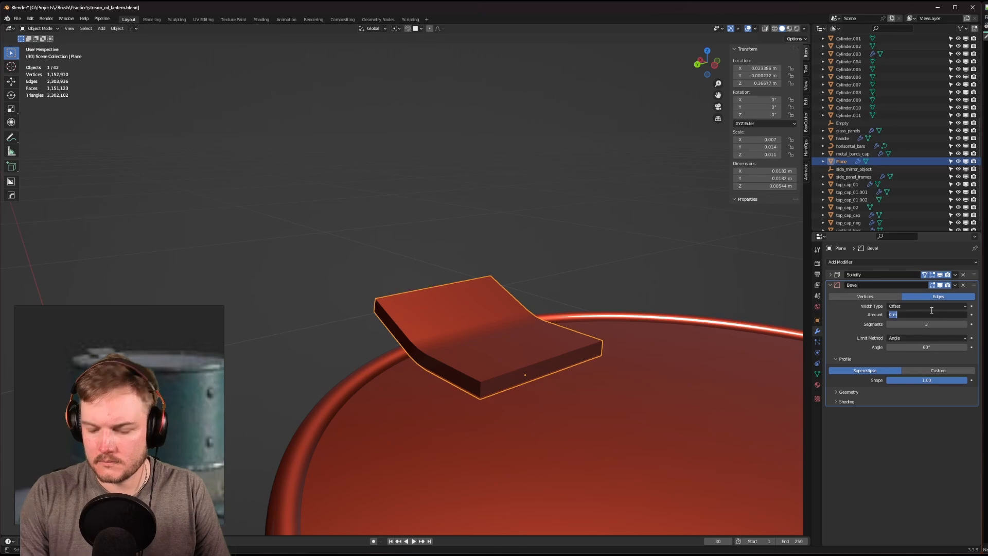
{"action": "type", "text": "0.005"}
{"action": "key", "text": "Return"}
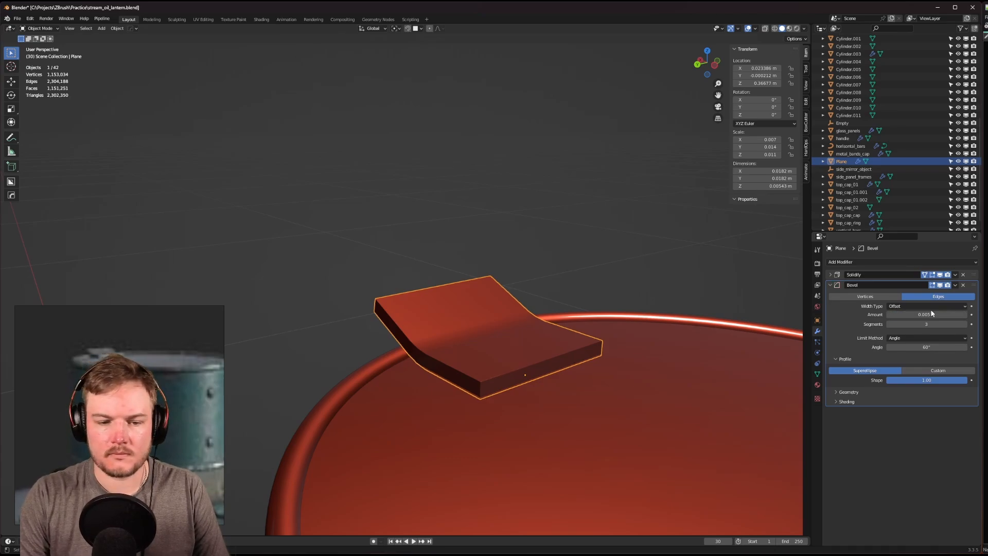
{"action": "scroll", "coordinate": [558, 325], "scroll_direction": "up", "scroll_amount": 5}
{"action": "middle_click_drag", "start_coordinate": [642, 379], "coordinate": [616, 350], "text": "shift"}
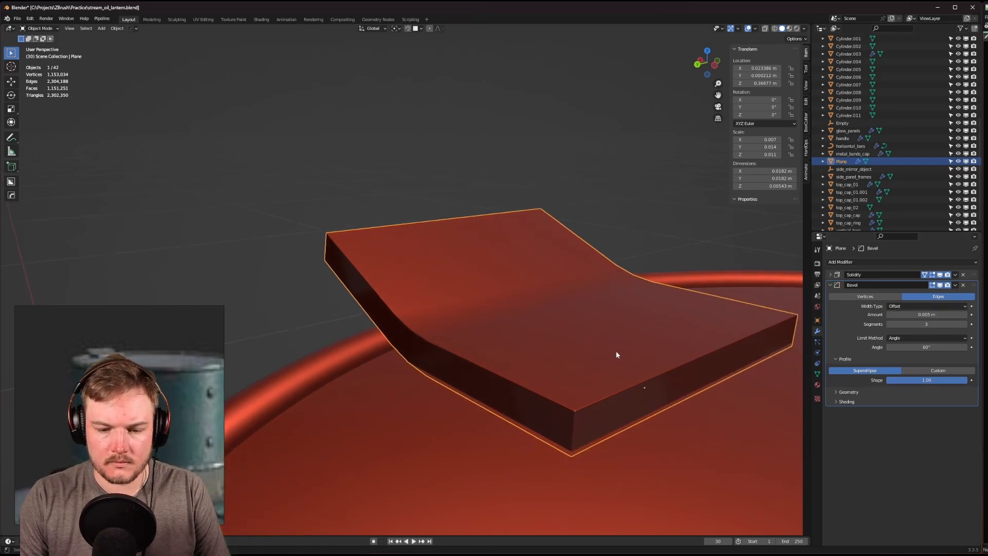
Apply the strip's scale and set the Solidify thickness to about -0.002 m, hiding the Bevel modifier while adjusting.
{"action": "key", "text": "ctrl+a"}
{"action": "left_click", "coordinate": [630, 377]}
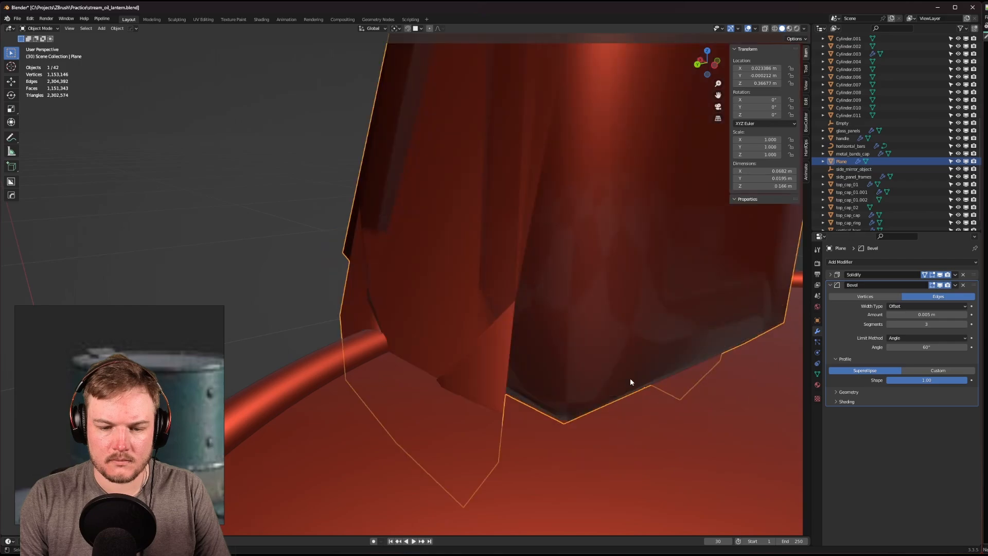
{"action": "left_click", "coordinate": [830, 274]}
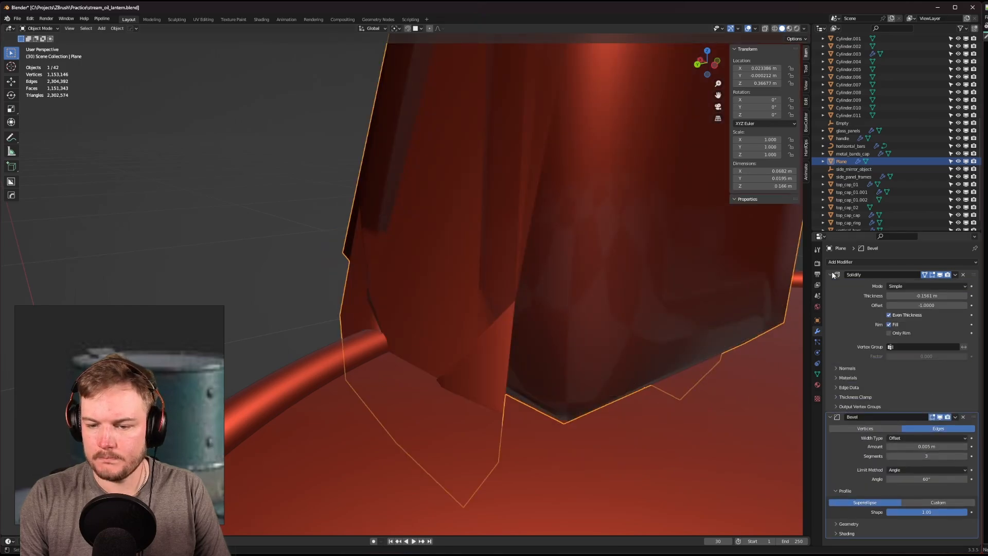
{"action": "left_click_drag", "start_coordinate": [916, 296], "coordinate": [946, 296]}
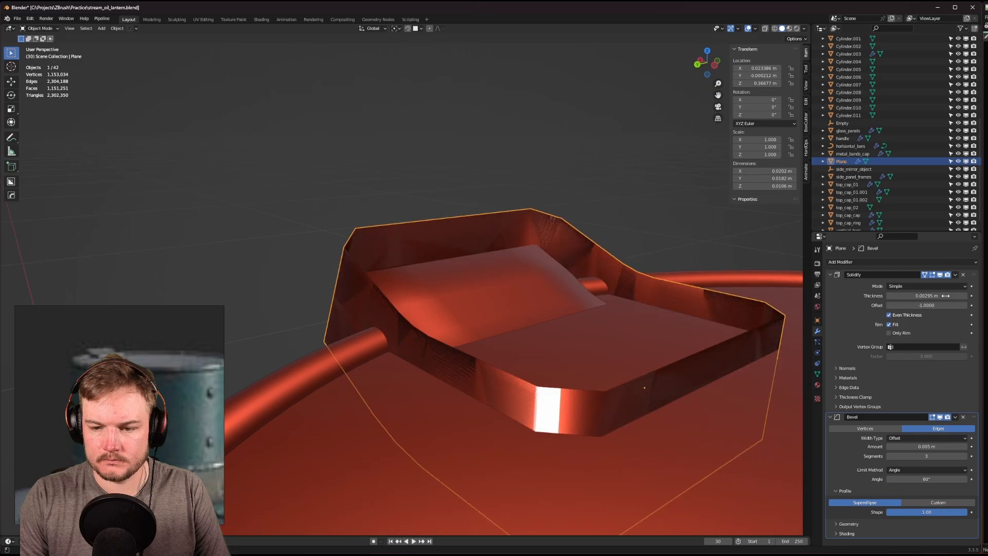
{"action": "left_click", "coordinate": [940, 416]}
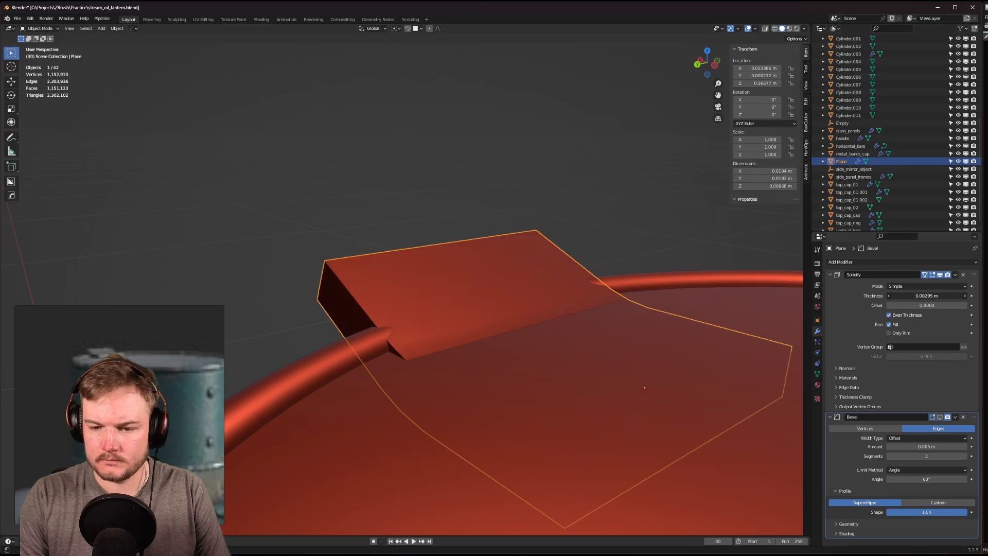
{"action": "left_click_drag", "start_coordinate": [940, 296], "coordinate": [929, 296]}
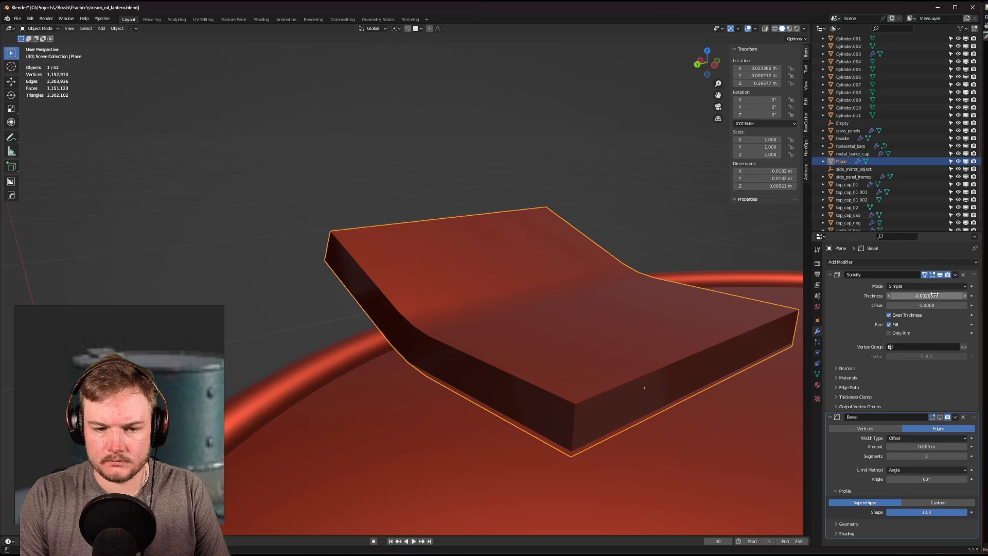
{"action": "left_click", "coordinate": [940, 417]}
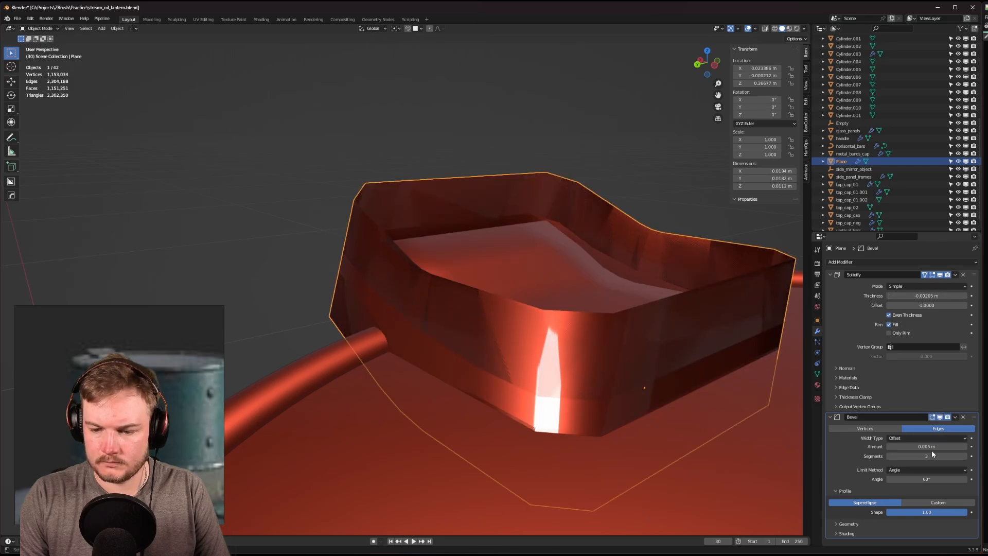
Set the Bevel modifier's amount to 0.0005 m.
{"action": "left_click", "coordinate": [900, 447]}
{"action": "type", "text": "0"}
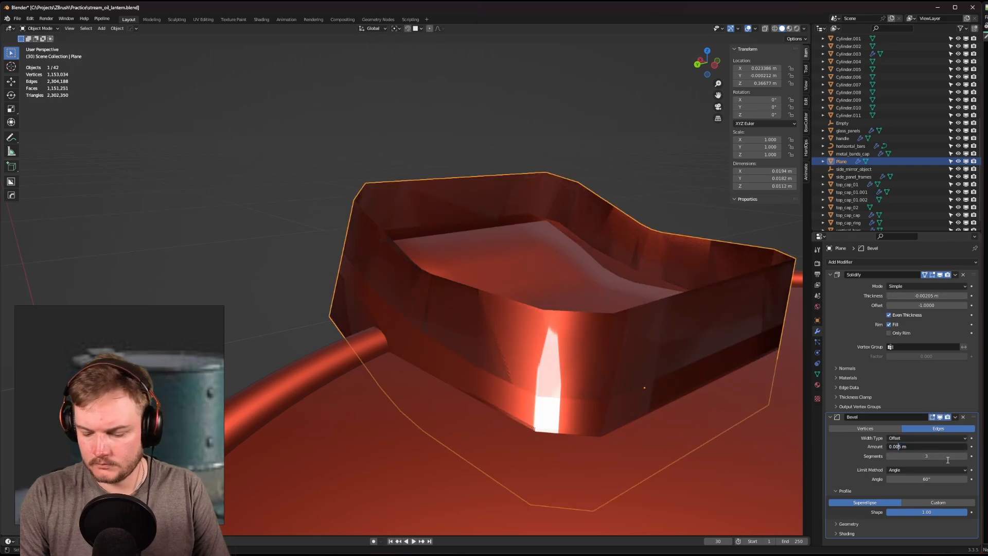
{"action": "key", "text": "Return"}
{"action": "scroll", "coordinate": [406, 316], "scroll_direction": "down", "scroll_amount": 15}
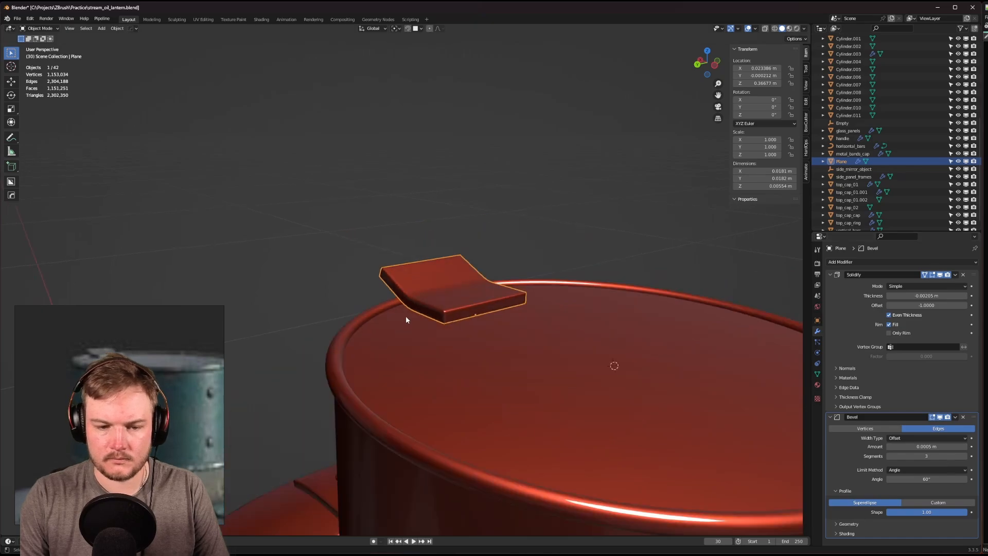
Set the tab's Bevel modifier amount to 0.00075 m.
{"action": "left_click", "coordinate": [528, 344]}
{"action": "scroll", "coordinate": [537, 352], "scroll_direction": "up", "scroll_amount": 1}
{"action": "middle_click_drag", "start_coordinate": [537, 352], "coordinate": [548, 357]}
{"action": "scroll", "coordinate": [525, 368], "scroll_direction": "up", "scroll_amount": 8}
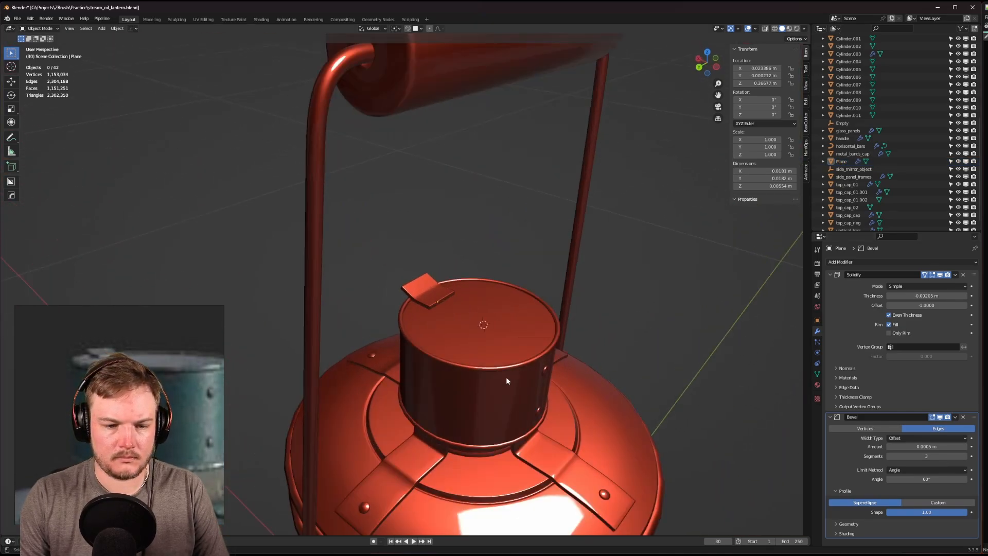
{"action": "left_click", "coordinate": [924, 447]}
{"action": "left_click", "coordinate": [902, 449]}
{"action": "type", "text": "7"}
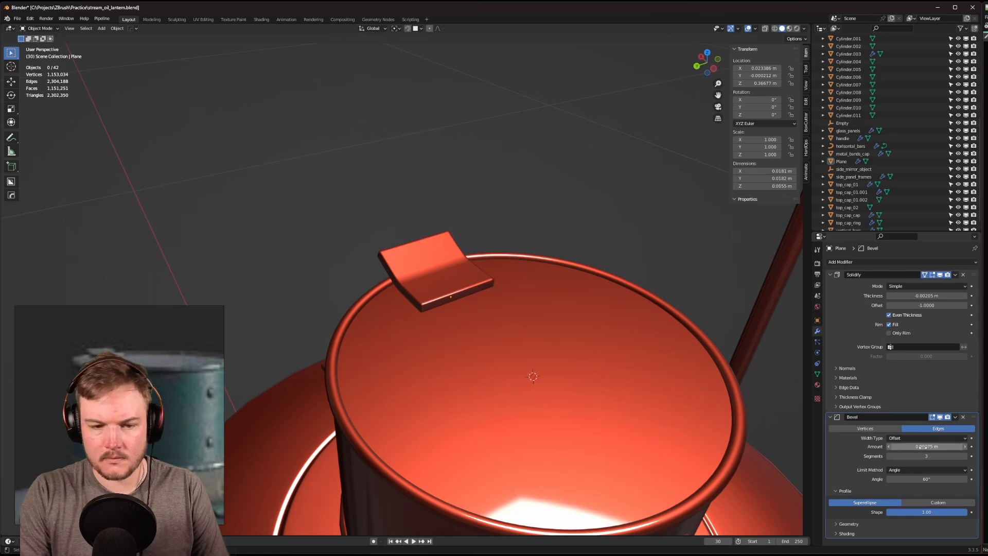
{"action": "key", "text": "Return"}
Reset the 3D cursor to the world origin and save the lantern file.
{"action": "middle_click_drag", "start_coordinate": [391, 242], "coordinate": [580, 224]}
{"action": "scroll", "coordinate": [590, 298], "scroll_direction": "down", "scroll_amount": 8}
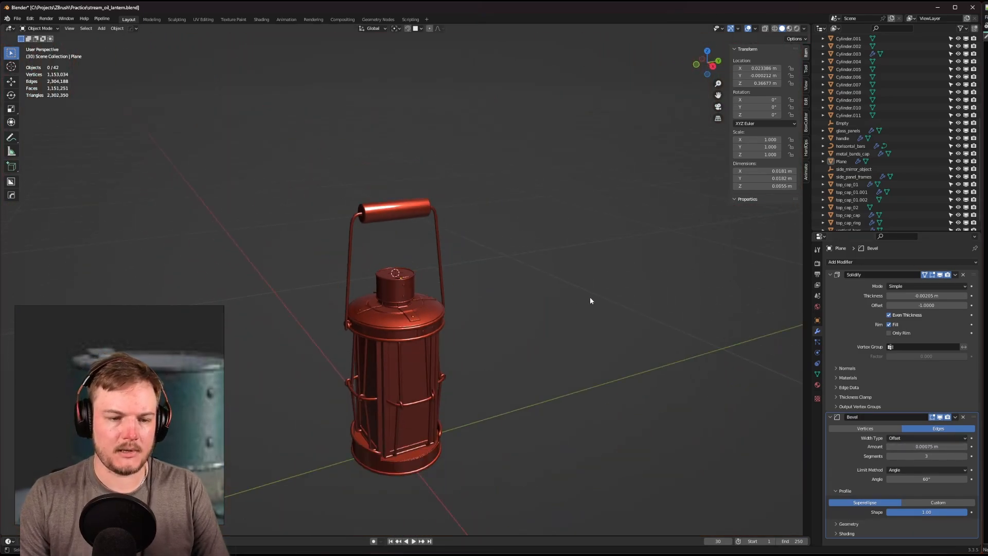
{"action": "middle_click_drag", "start_coordinate": [589, 297], "coordinate": [407, 293]}
{"action": "scroll", "coordinate": [554, 320], "scroll_direction": "down", "scroll_amount": 1}
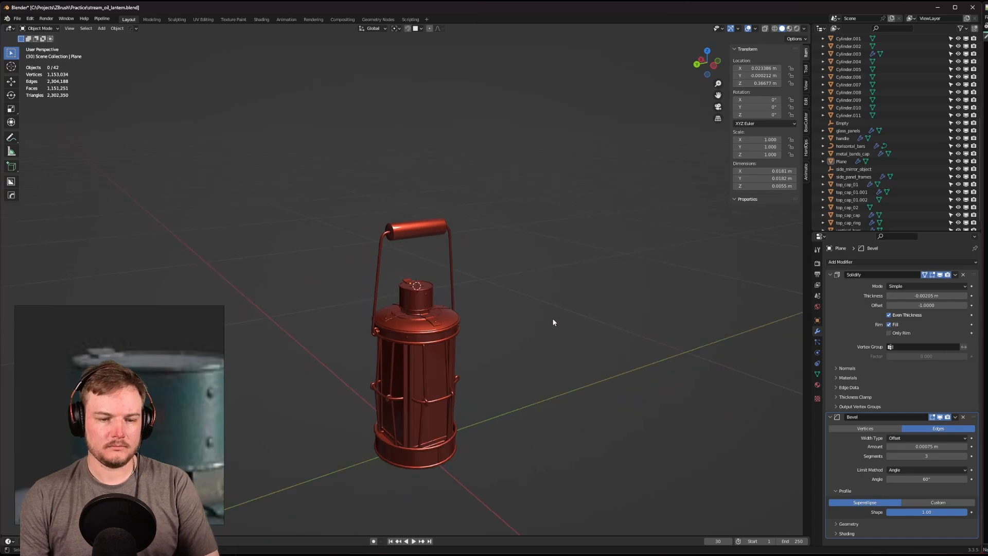
{"action": "key", "text": "shift+s"}
{"action": "left_click", "coordinate": [527, 339]}
{"action": "middle_click_drag", "start_coordinate": [527, 339], "coordinate": [537, 254], "text": "shift"}
{"action": "key", "text": "ctrl+s"}
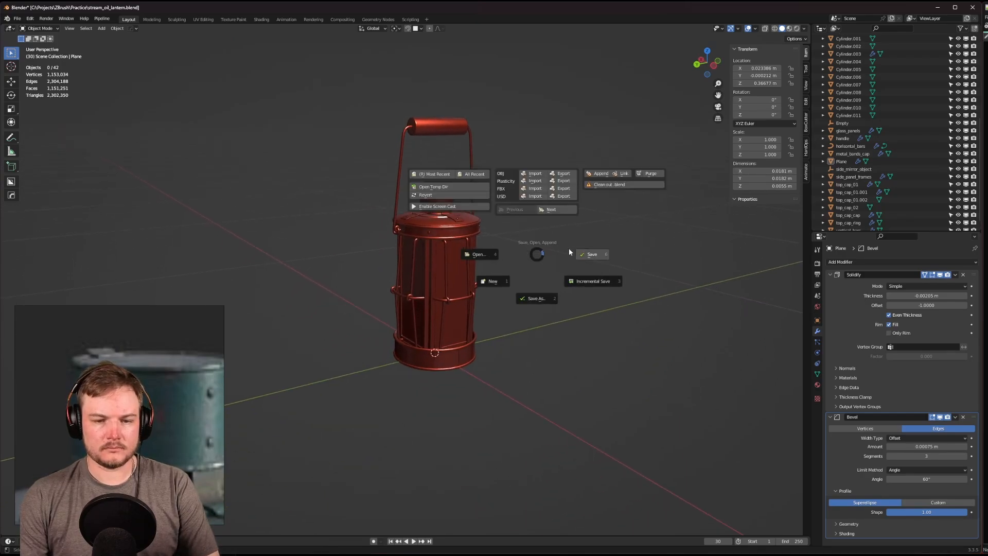
{"action": "left_click", "coordinate": [570, 248]}
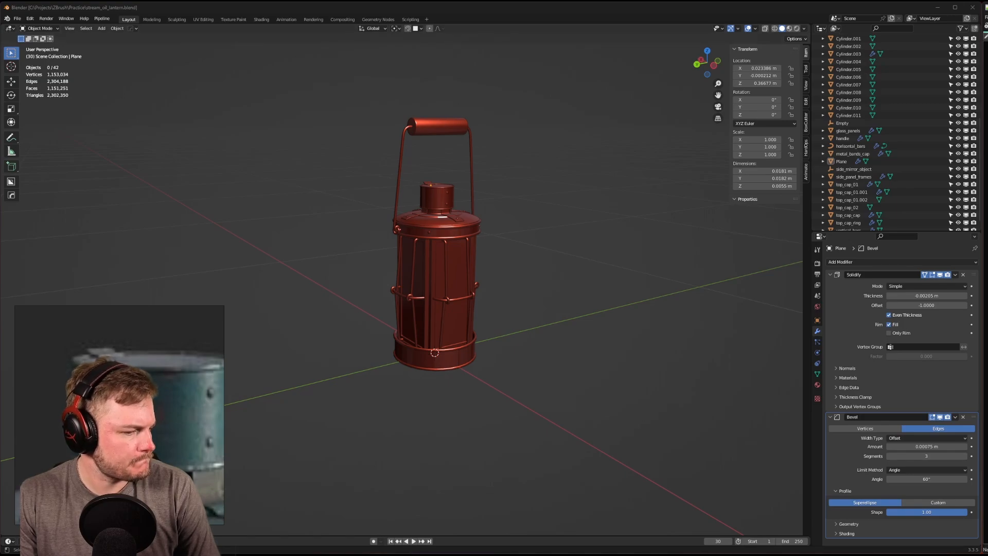
Examine the whole lantern from several sides and compare its body, caps and base band with the reference photo.
{"action": "middle_click_drag", "start_coordinate": [564, 247], "coordinate": [509, 266]}
{"action": "scroll", "coordinate": [541, 265], "scroll_direction": "up", "scroll_amount": 5}
{"action": "middle_click_drag", "start_coordinate": [576, 264], "coordinate": [672, 291]}
{"action": "scroll", "coordinate": [542, 241], "scroll_direction": "up", "scroll_amount": 3}
{"action": "middle_click_drag", "start_coordinate": [675, 280], "coordinate": [509, 185]}
{"action": "scroll", "coordinate": [566, 214], "scroll_direction": "down", "scroll_amount": 3}
{"action": "scroll", "coordinate": [530, 185], "scroll_direction": "up", "scroll_amount": 2}
{"action": "scroll", "coordinate": [505, 187], "scroll_direction": "up", "scroll_amount": 2}
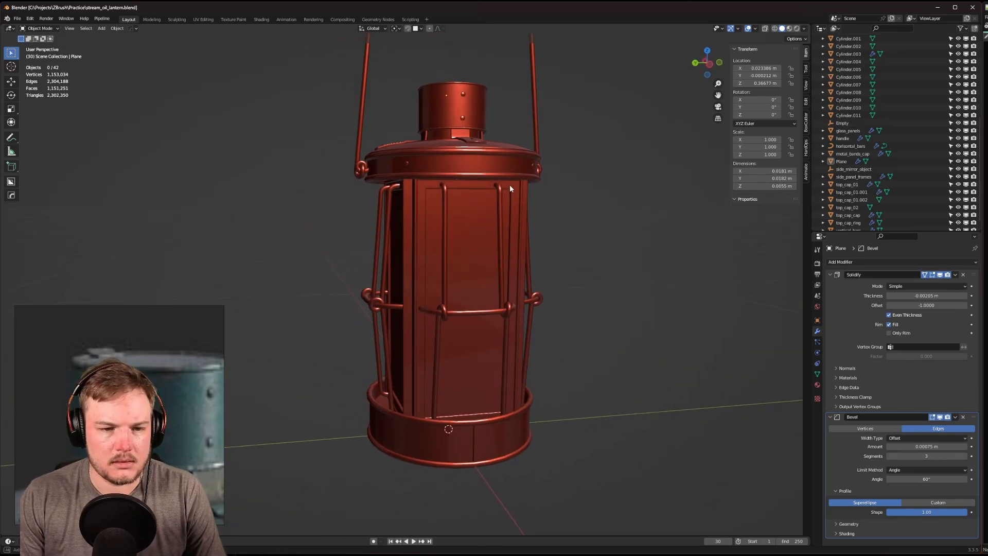
{"action": "scroll", "coordinate": [174, 370], "scroll_direction": "down", "scroll_amount": 4}
{"action": "middle_click_drag", "start_coordinate": [180, 378], "coordinate": [137, 342]}
{"action": "scroll", "coordinate": [134, 350], "scroll_direction": "up", "scroll_amount": 3}
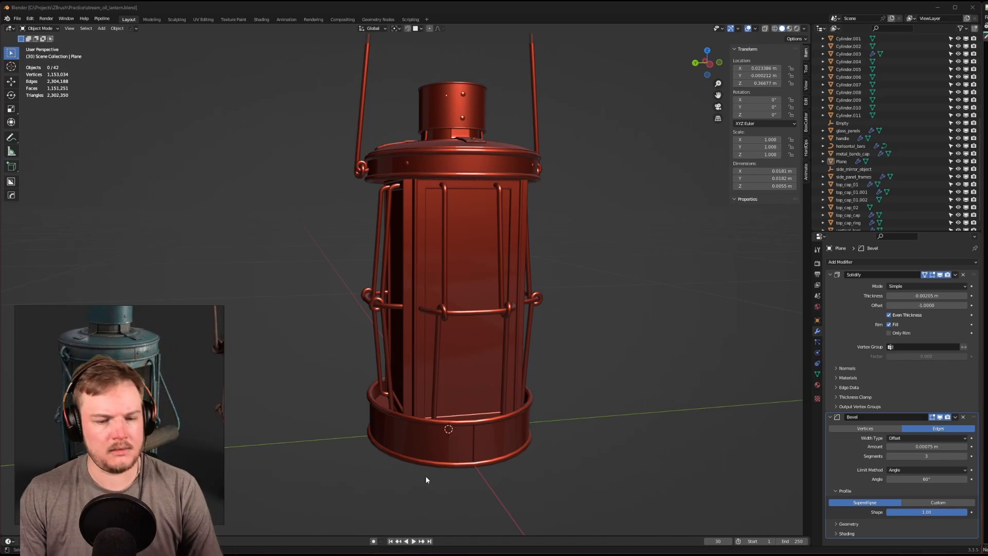
{"action": "middle_click_drag", "start_coordinate": [425, 479], "coordinate": [465, 417]}
Duplicate a rivet from the chimney cap and place the copy beside the upper end of the base band's seam.
{"action": "left_click", "coordinate": [401, 182]}
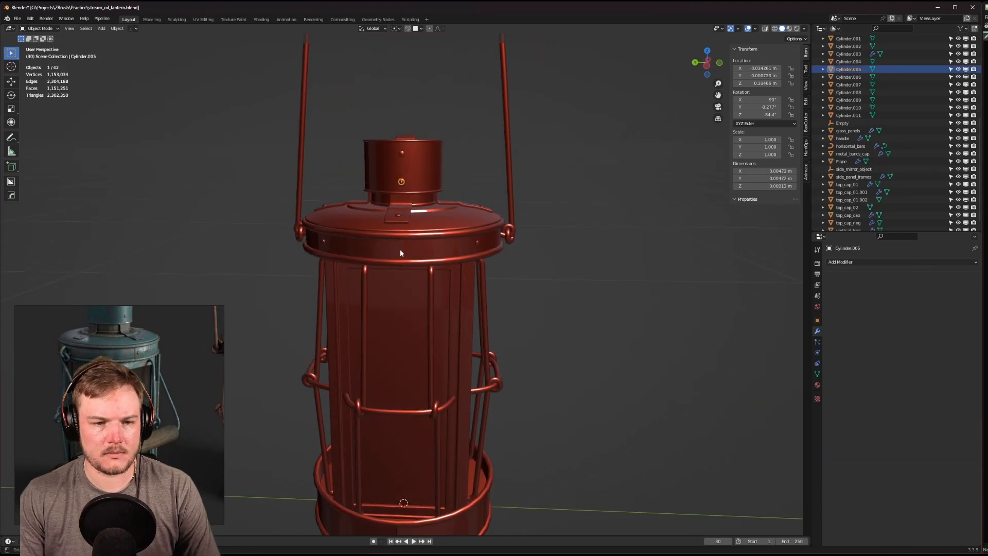
{"action": "middle_click_drag", "start_coordinate": [401, 253], "coordinate": [402, 159], "text": "shift"}
{"action": "middle_click_drag", "start_coordinate": [401, 160], "coordinate": [386, 281]}
{"action": "scroll", "coordinate": [432, 283], "scroll_direction": "up", "scroll_amount": 2}
{"action": "scroll", "coordinate": [476, 305], "scroll_direction": "up", "scroll_amount": 3}
{"action": "middle_click_drag", "start_coordinate": [478, 306], "coordinate": [441, 274]}
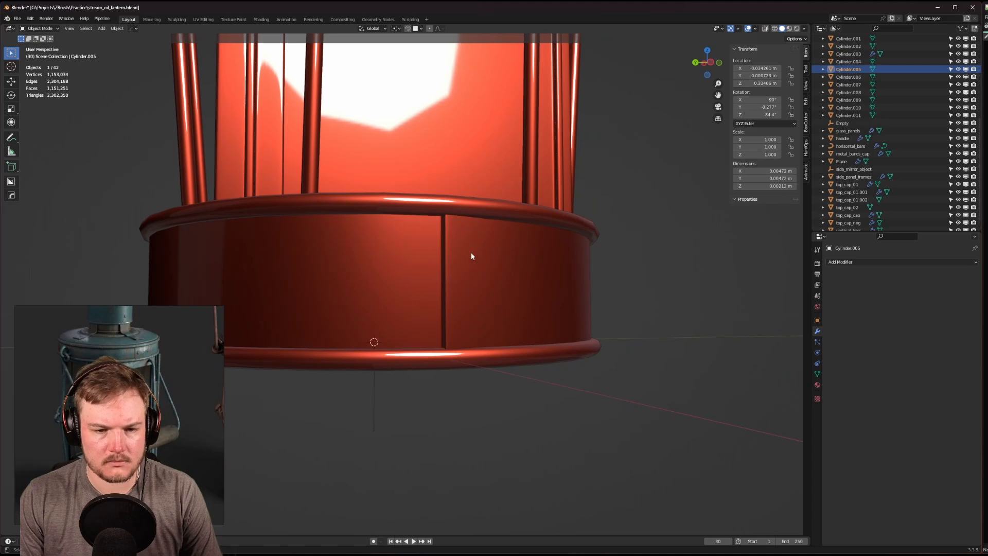
{"action": "key", "text": "shift+d"}
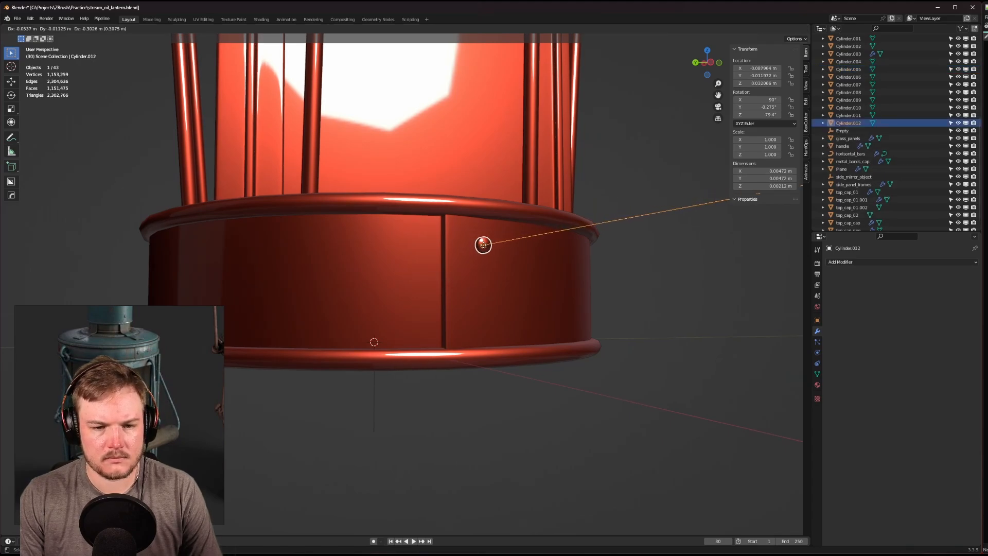
{"action": "left_click", "coordinate": [483, 245]}
Duplicate the base band rivet and place the second copy directly below it, near the band's lower edge.
{"action": "key", "text": "shift+d"}
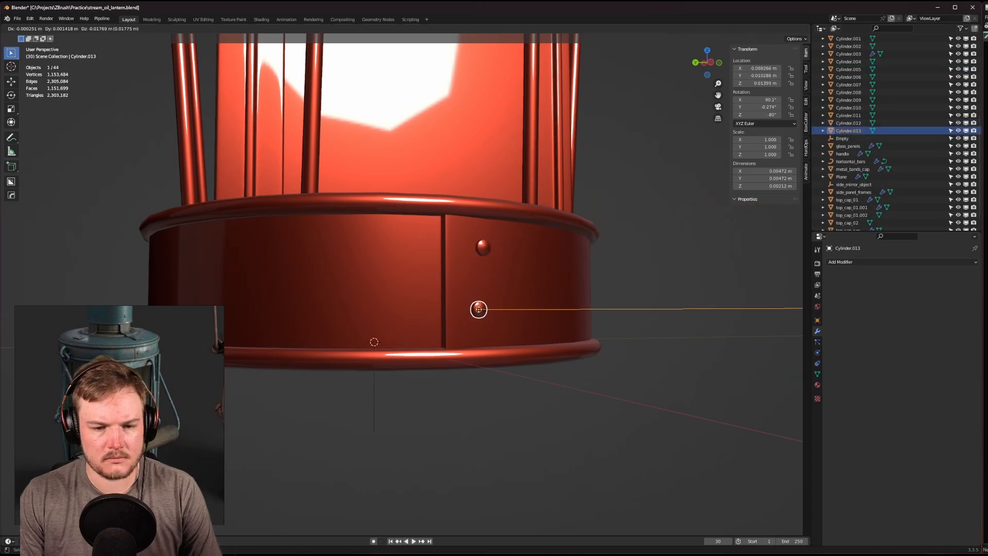
{"action": "left_click", "coordinate": [482, 311]}
{"action": "scroll", "coordinate": [481, 310], "scroll_direction": "down", "scroll_amount": 5}
{"action": "middle_click_drag", "start_coordinate": [481, 311], "coordinate": [552, 328]}
{"action": "left_click", "coordinate": [553, 327]}
{"action": "left_click", "coordinate": [608, 367]}
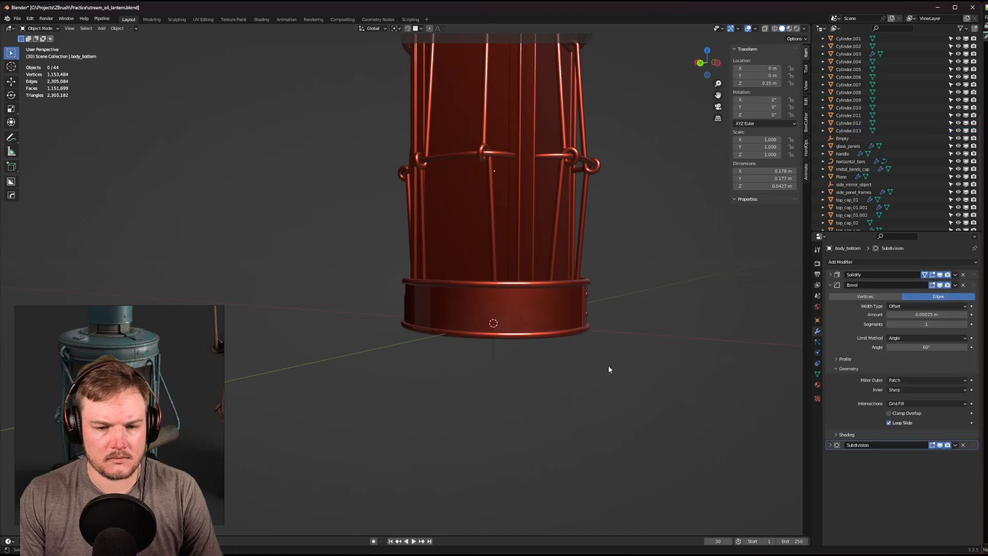
Review the complete lantern from different angles against the reference photos for missing details.
{"action": "middle_click_drag", "start_coordinate": [608, 369], "coordinate": [557, 362]}
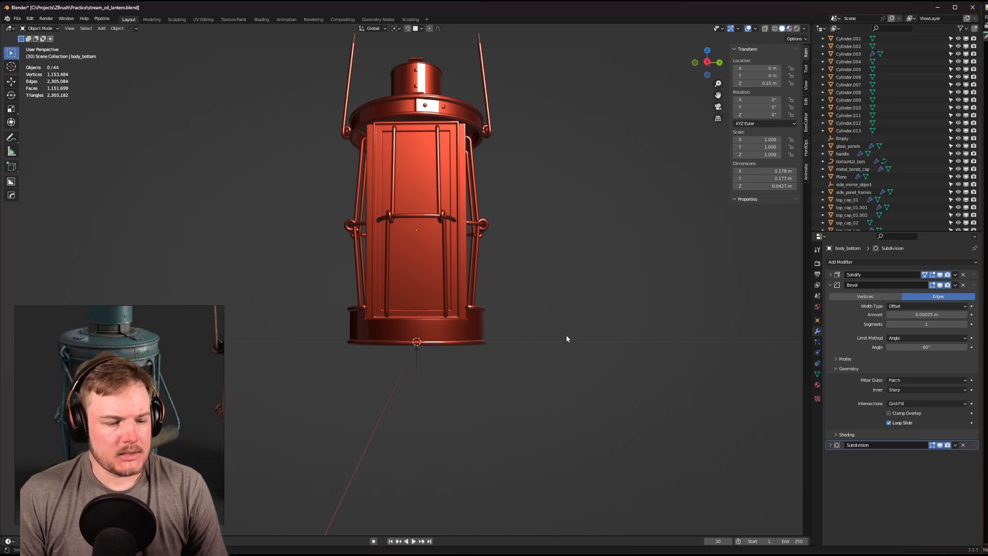
{"action": "middle_click_drag", "start_coordinate": [566, 338], "coordinate": [505, 326]}
{"action": "scroll", "coordinate": [505, 327], "scroll_direction": "down", "scroll_amount": 5}
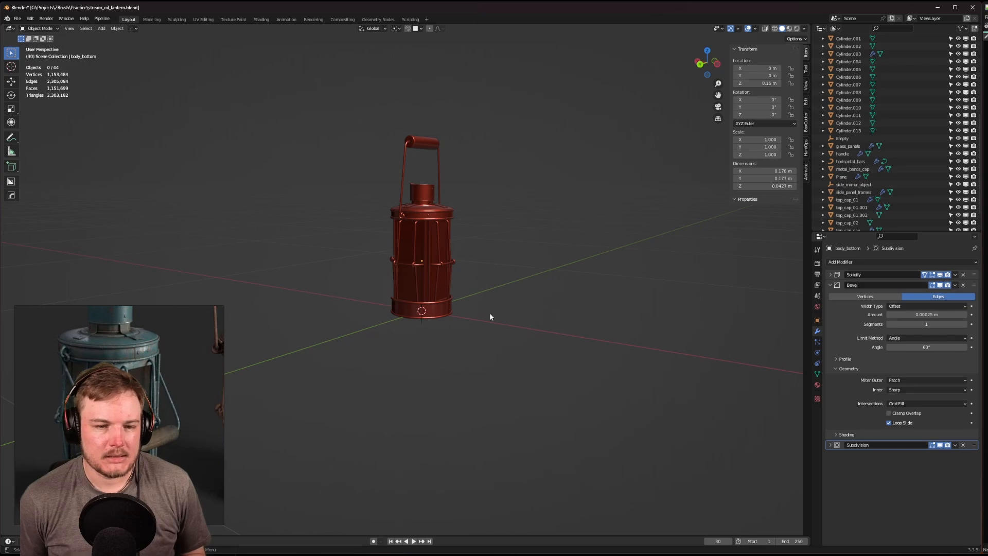
{"action": "middle_click_drag", "start_coordinate": [512, 276], "coordinate": [483, 317]}
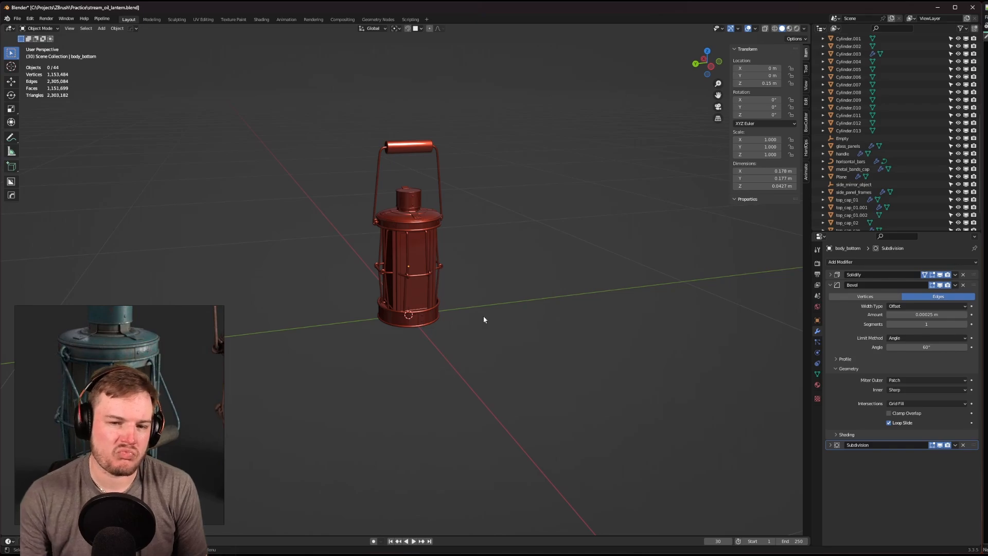
{"action": "middle_click_drag", "start_coordinate": [433, 202], "coordinate": [453, 191]}
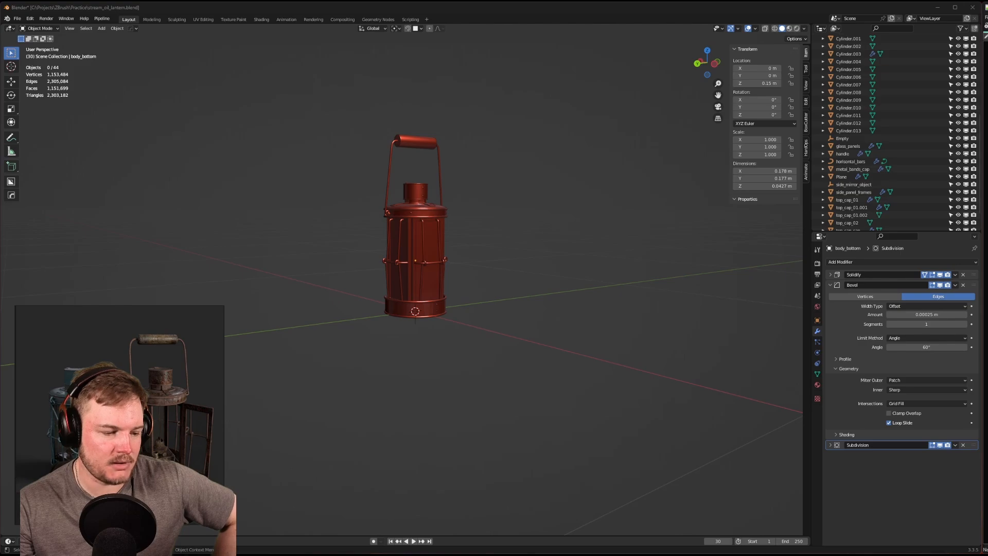
{"action": "scroll", "coordinate": [147, 455], "scroll_direction": "up", "scroll_amount": 2}
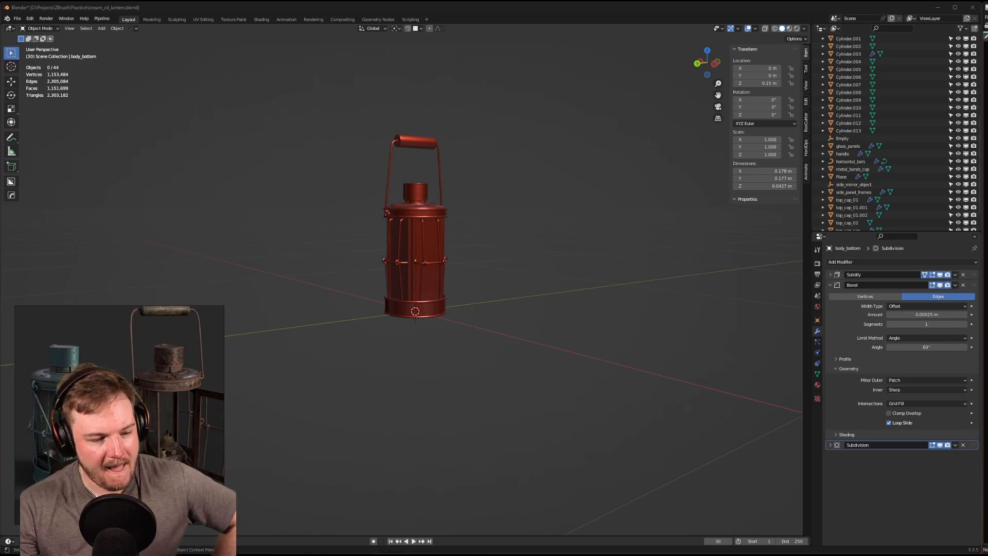
{"action": "mouse_move", "coordinate": [146, 456]}
{"action": "middle_mouse_down"}
{"action": "mouse_move", "coordinate": [187, 445]}
{"action": "mouse_move", "coordinate": [137, 462]}
{"action": "middle_mouse_up"}
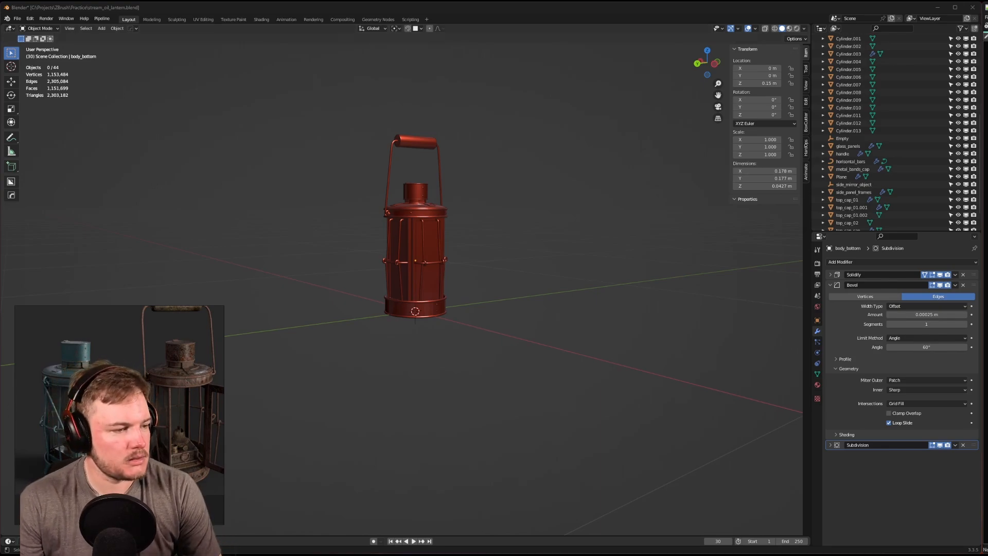
{"action": "middle_click_drag", "start_coordinate": [377, 251], "coordinate": [496, 259]}
{"action": "scroll", "coordinate": [560, 291], "scroll_direction": "up", "scroll_amount": 4}
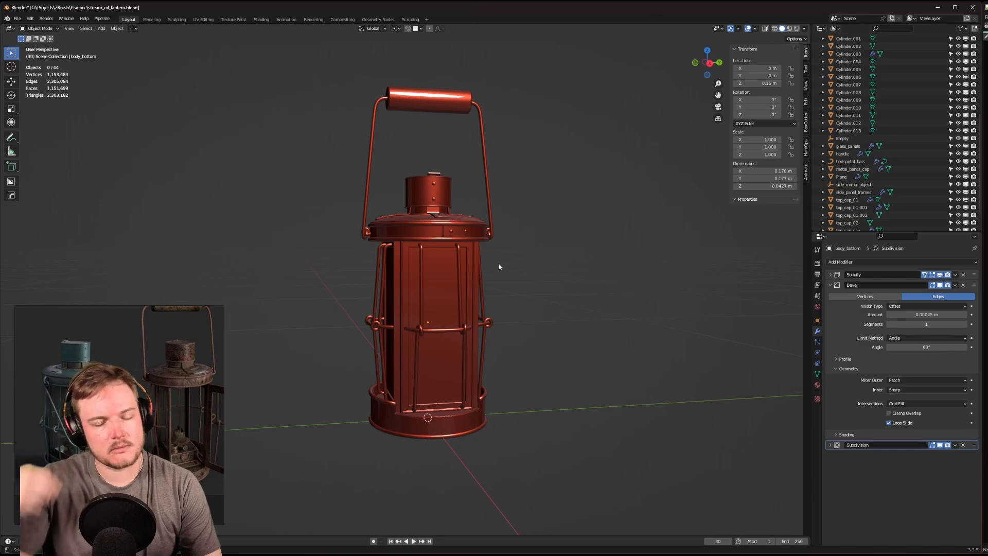
{"action": "middle_click_drag", "start_coordinate": [240, 258], "coordinate": [242, 270]}
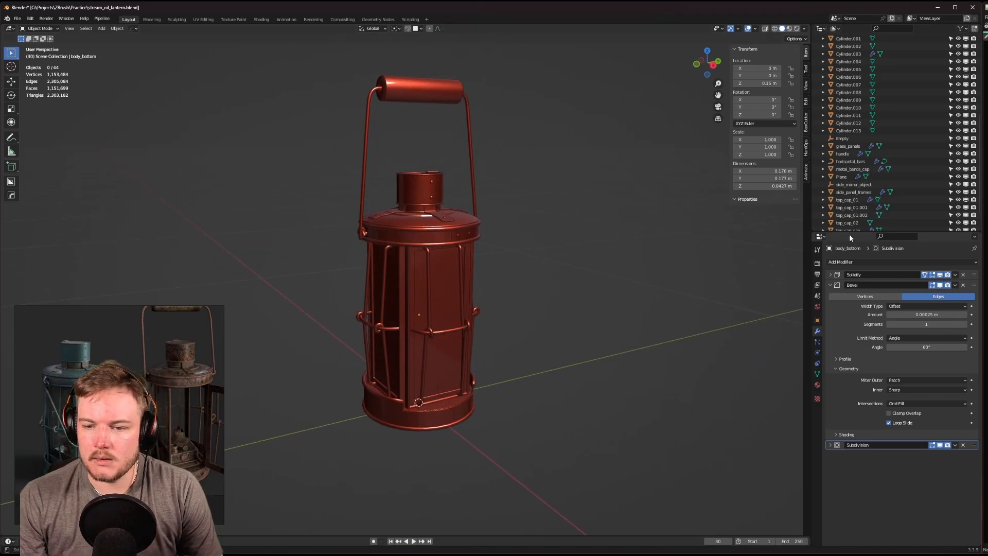
Duplicate horizontal_bars in place and move the copy to the Backup collection.
{"action": "left_click_drag", "start_coordinate": [851, 232], "coordinate": [862, 395]}
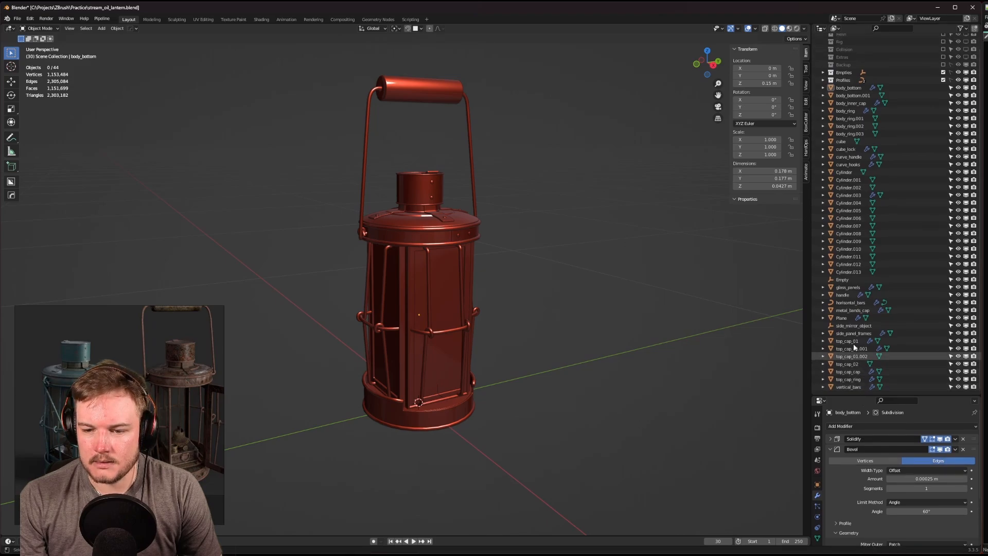
{"action": "left_click", "coordinate": [851, 303]}
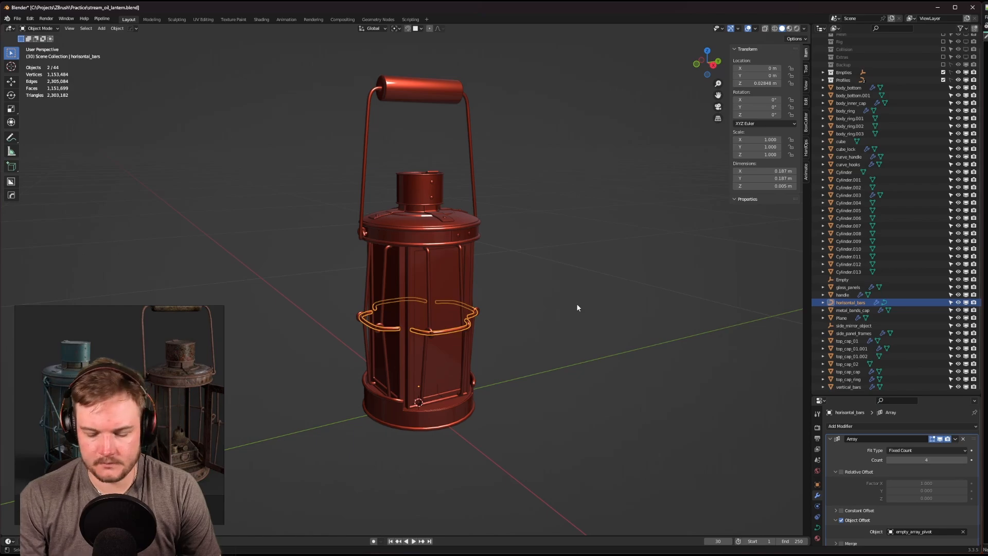
{"action": "key", "text": "KP_Decimal"}
{"action": "scroll", "coordinate": [583, 311], "scroll_direction": "down", "scroll_amount": 3}
{"action": "scroll", "coordinate": [585, 304], "scroll_direction": "up", "scroll_amount": 2}
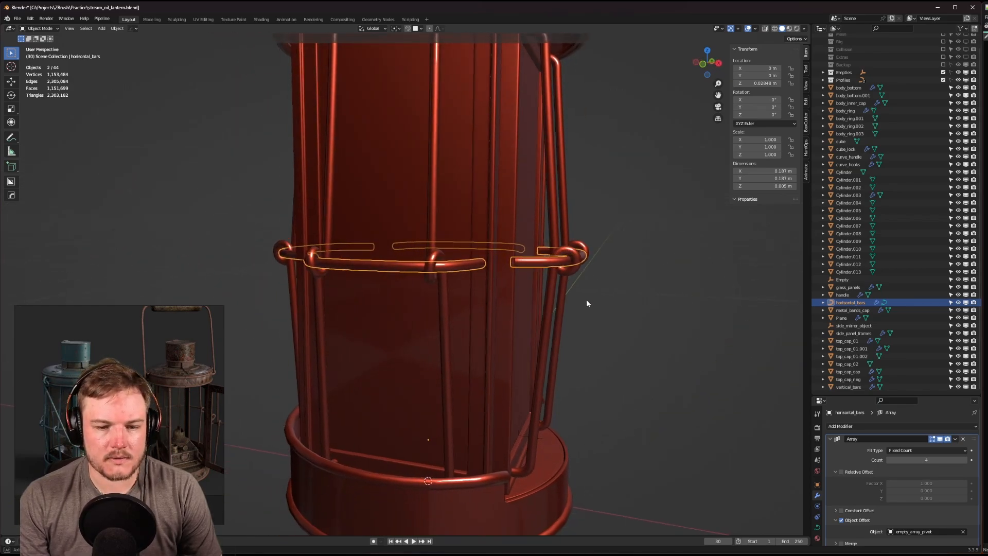
{"action": "middle_click_drag", "start_coordinate": [587, 300], "coordinate": [580, 304]}
{"action": "scroll", "coordinate": [593, 311], "scroll_direction": "up", "scroll_amount": 1}
{"action": "middle_click_drag", "start_coordinate": [682, 322], "coordinate": [655, 303]}
{"action": "key", "text": "shift+d"}
{"action": "right_click", "coordinate": [655, 302]}
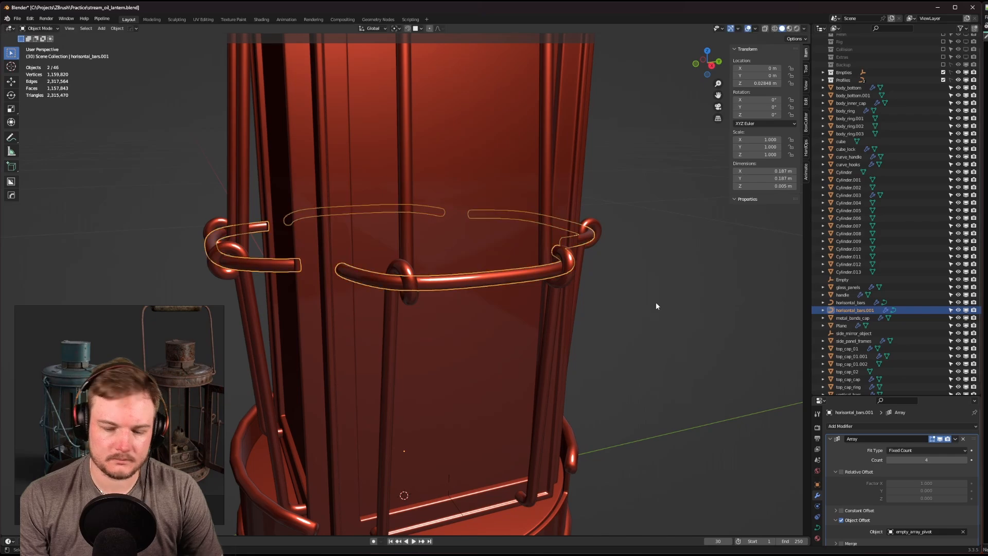
{"action": "key", "text": "m"}
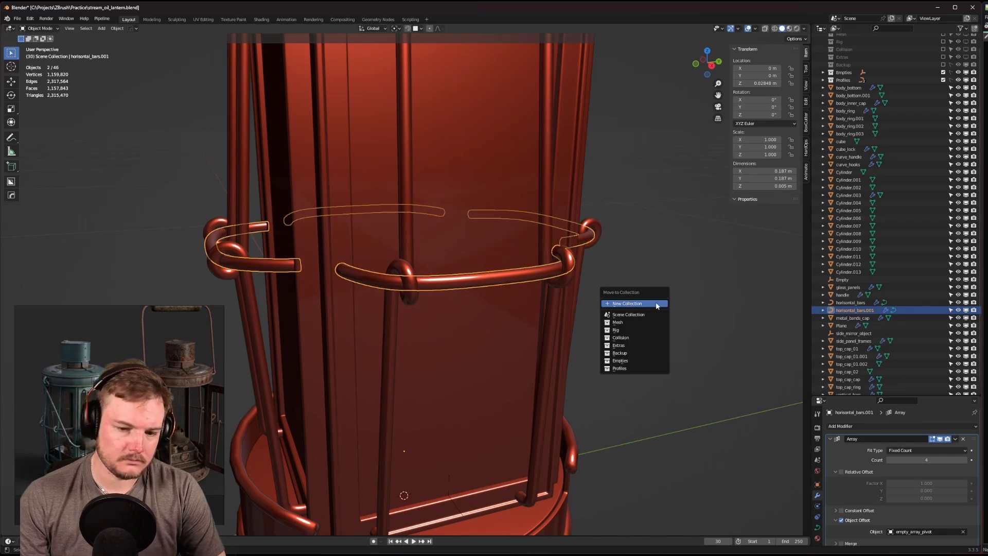
{"action": "left_click", "coordinate": [647, 354]}
Select the original horizontal_bars curve and convert it to a mesh.
{"action": "middle_click_drag", "start_coordinate": [641, 338], "coordinate": [545, 289]}
{"action": "left_click", "coordinate": [529, 284]}
{"action": "right_click", "coordinate": [645, 295]}
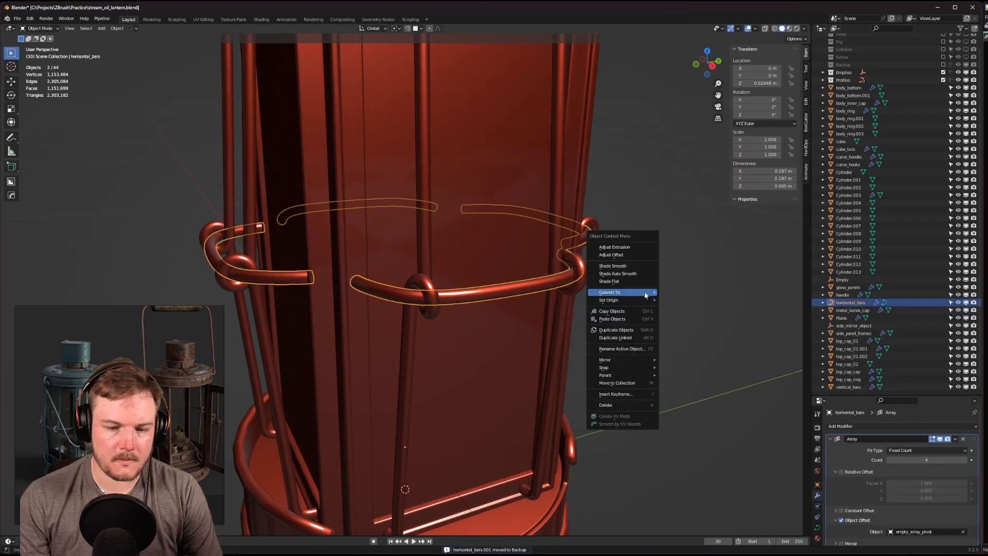
{"action": "mouse_move", "coordinate": [645, 294]}
{"action": "left_click", "coordinate": [675, 301]}
{"action": "key", "text": "KP_Decimal"}
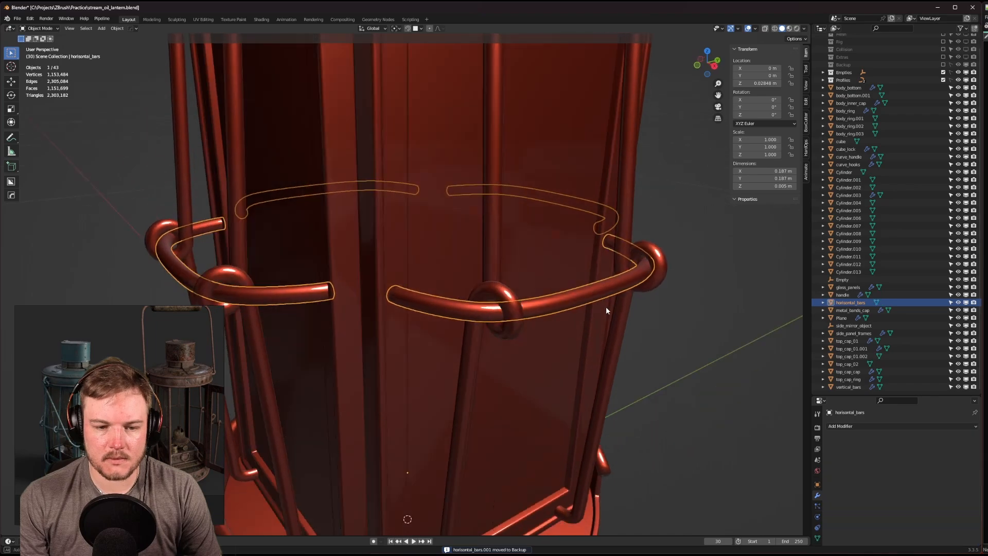
Isolate the horizontal bars, add a Subdivision Surface modifier to them, and return to the full scene.
{"action": "key", "text": "KP_Divide"}
{"action": "key", "text": "shift+g"}
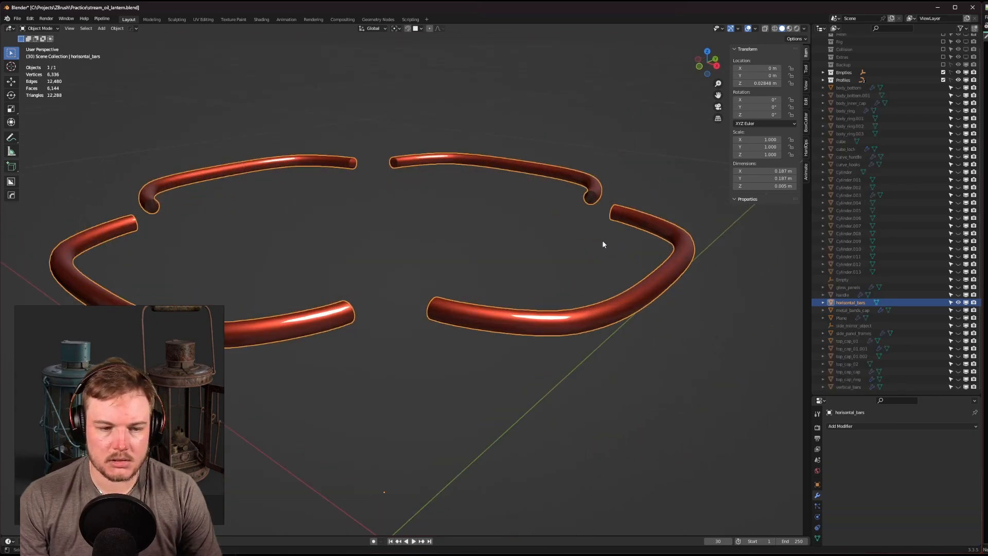
{"action": "scroll", "coordinate": [521, 240], "scroll_direction": "up", "scroll_amount": 5}
{"action": "scroll", "coordinate": [510, 230], "scroll_direction": "down", "scroll_amount": 3}
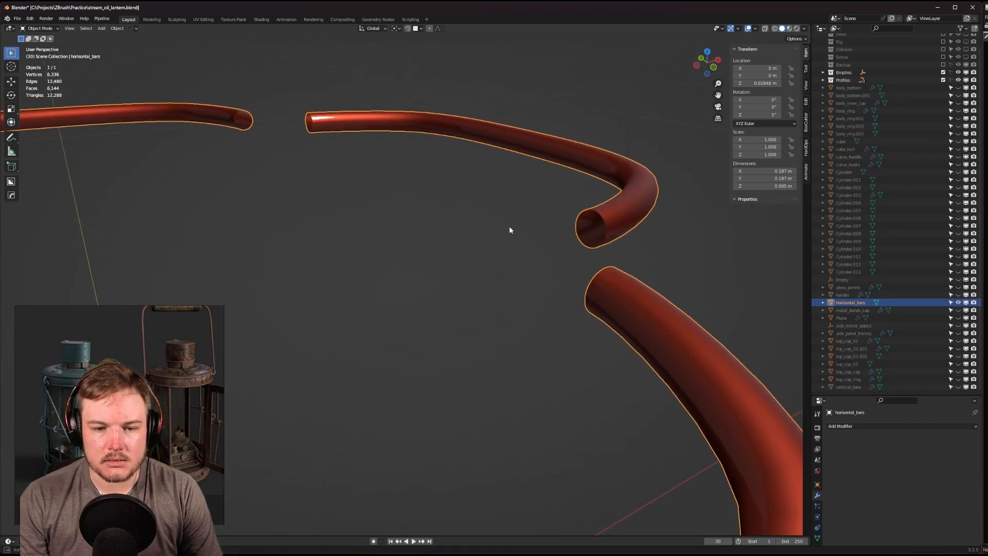
{"action": "middle_click_drag", "start_coordinate": [509, 230], "coordinate": [461, 291]}
{"action": "left_click", "coordinate": [851, 427]}
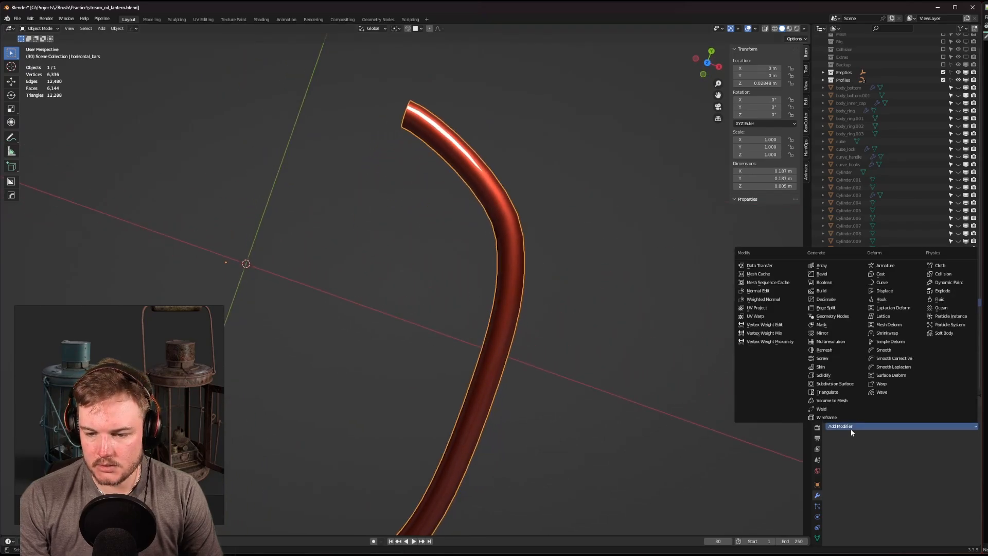
{"action": "left_click", "coordinate": [843, 383]}
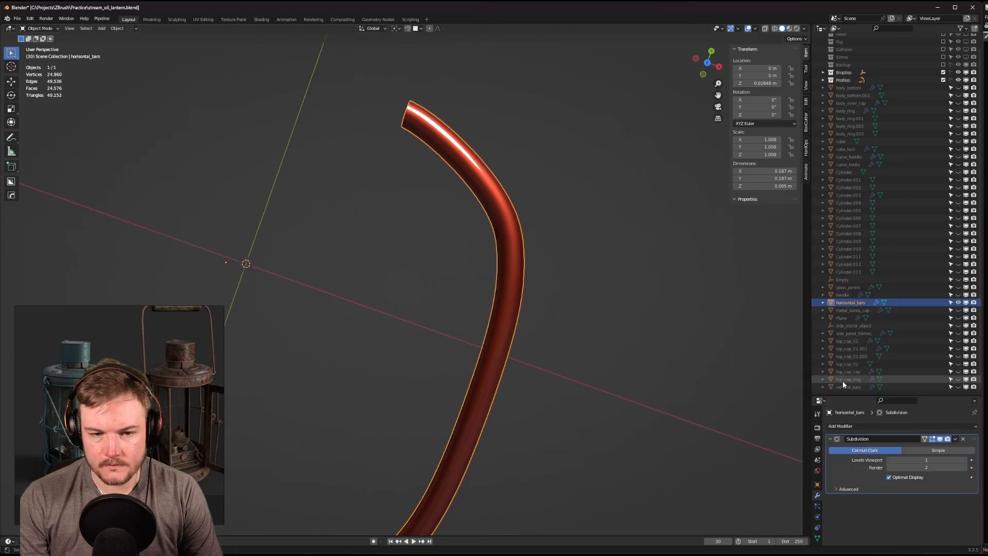
{"action": "left_click", "coordinate": [609, 375]}
{"action": "scroll", "coordinate": [566, 372], "scroll_direction": "down", "scroll_amount": 4}
{"action": "middle_click_drag", "start_coordinate": [502, 367], "coordinate": [445, 266]}
{"action": "key", "text": "KP_Divide"}
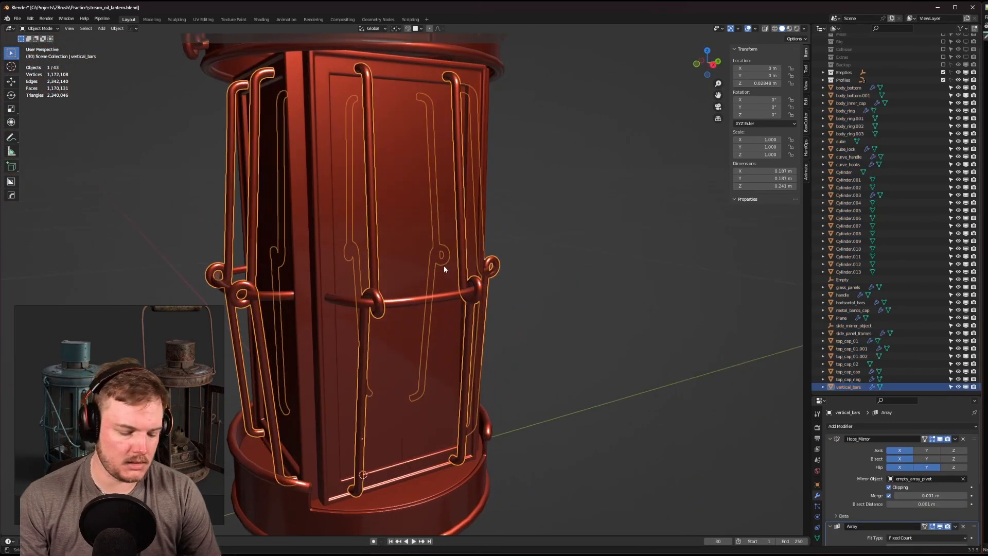
Isolate the vertical bars and turn off the viewport display of their Hops_Mirror and Array modifiers to inspect a single bar.
{"action": "left_click", "coordinate": [444, 265]}
{"action": "key", "text": "KP_Divide"}
{"action": "middle_click_drag", "start_coordinate": [508, 294], "coordinate": [533, 312]}
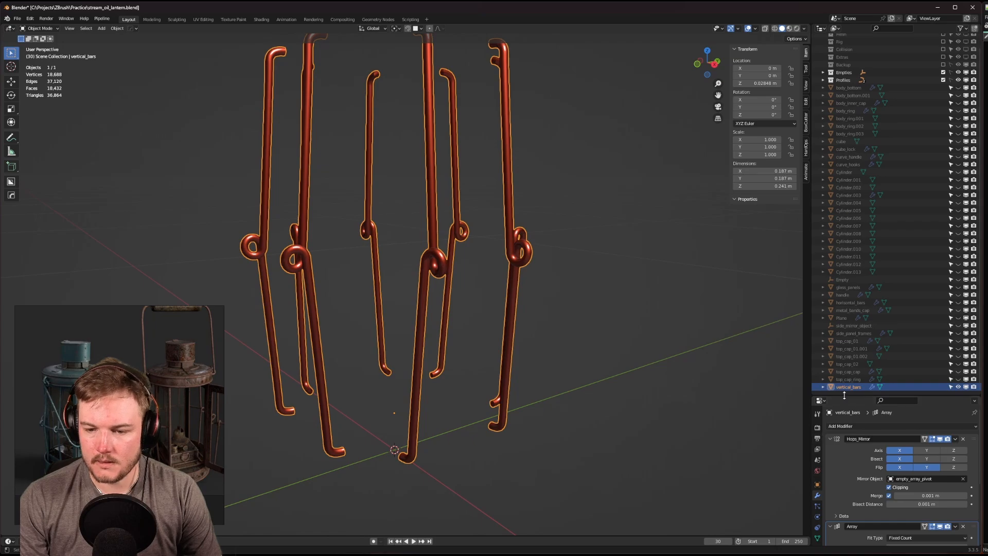
{"action": "left_click_drag", "start_coordinate": [843, 395], "coordinate": [846, 172]}
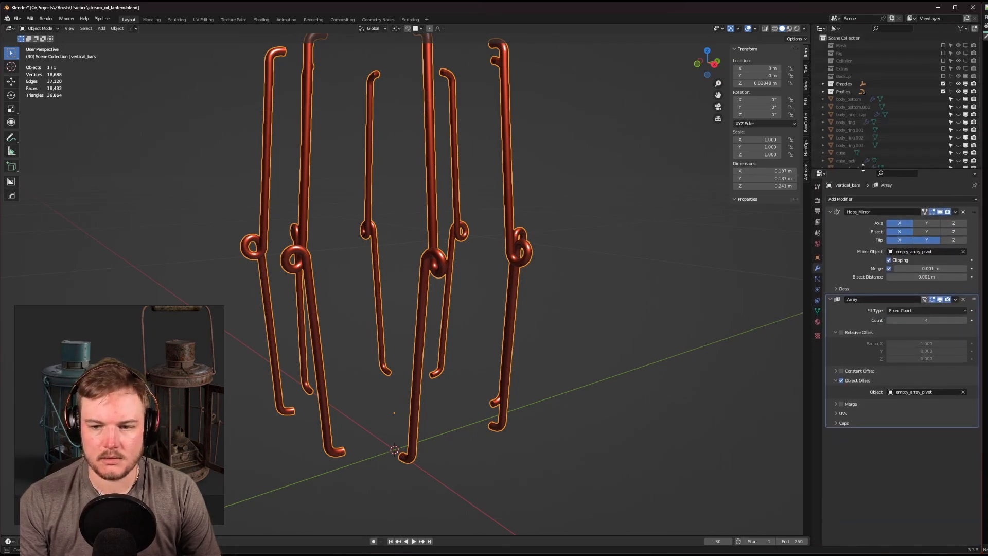
{"action": "left_click", "coordinate": [830, 213]}
{"action": "left_click", "coordinate": [829, 224]}
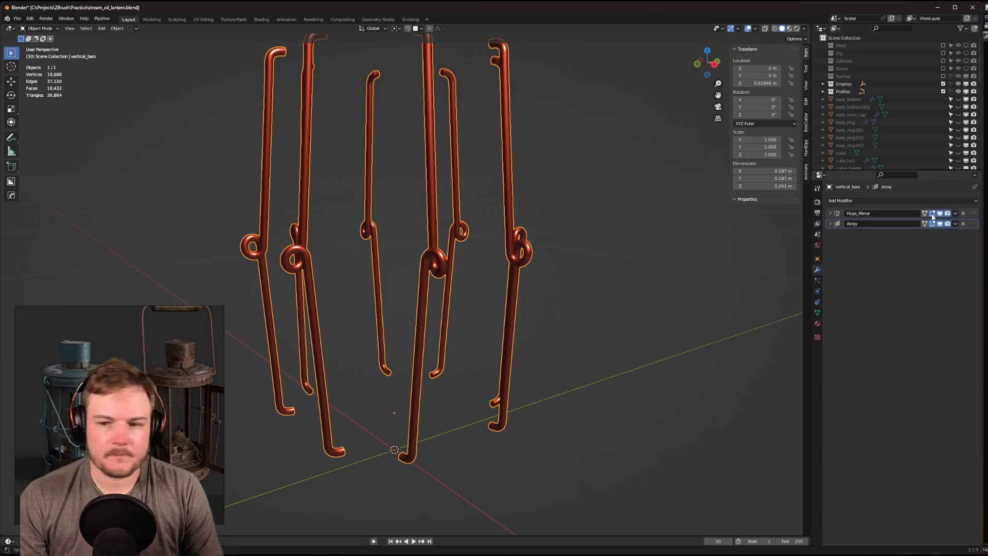
{"action": "left_click_drag", "start_coordinate": [940, 213], "coordinate": [940, 224]}
{"action": "scroll", "coordinate": [535, 288], "scroll_direction": "up", "scroll_amount": 5}
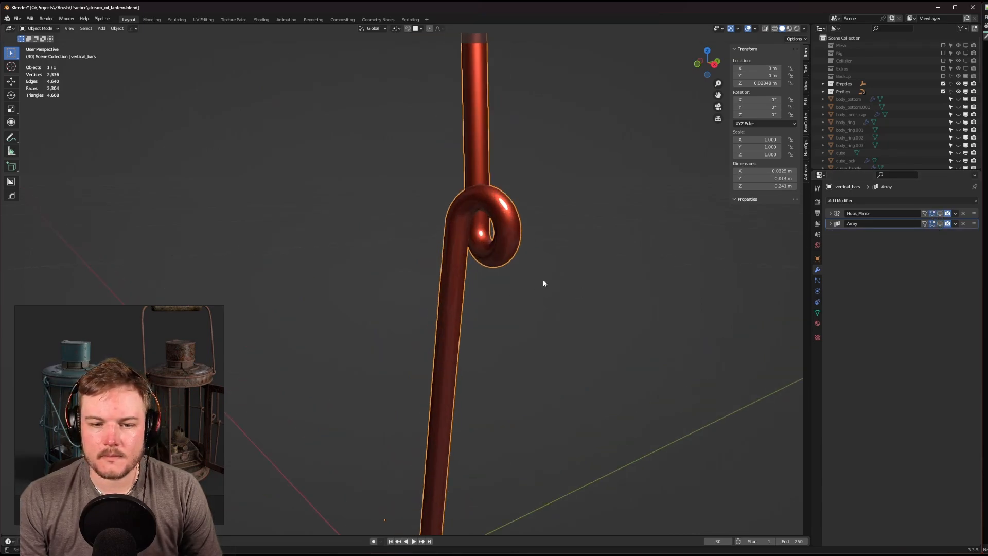
{"action": "middle_click_drag", "start_coordinate": [542, 279], "coordinate": [486, 294]}
{"action": "scroll", "coordinate": [575, 292], "scroll_direction": "up", "scroll_amount": 4}
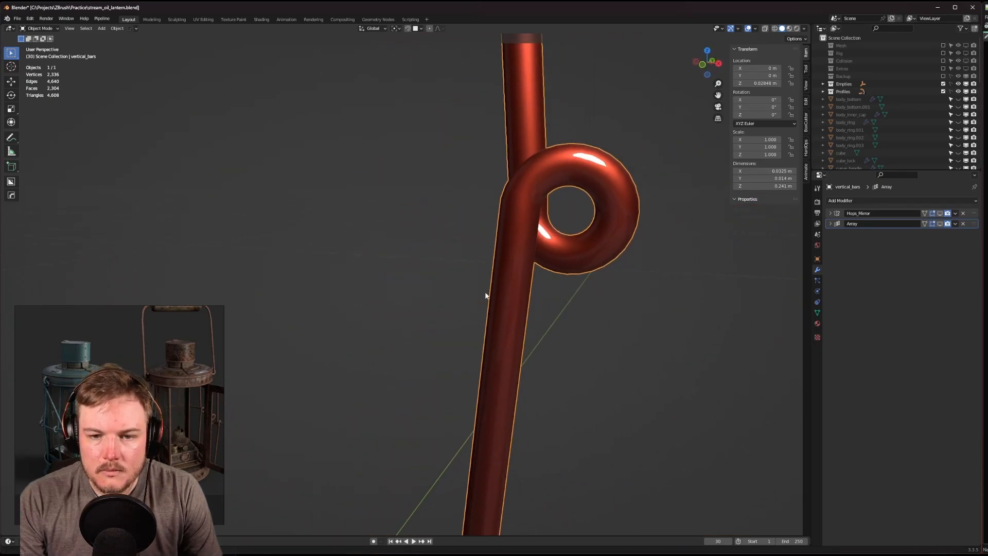
Add a Subdivision Surface modifier to the vertical bars, turn the mirror and array display back on, and return to the full scene.
{"action": "left_click", "coordinate": [878, 201]}
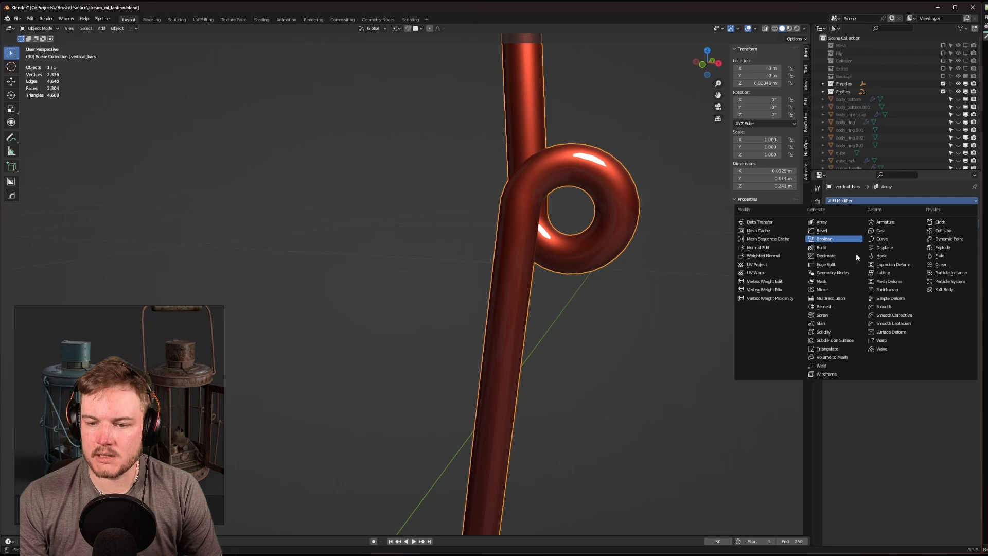
{"action": "left_click", "coordinate": [845, 344]}
{"action": "scroll", "coordinate": [680, 295], "scroll_direction": "down", "scroll_amount": 5}
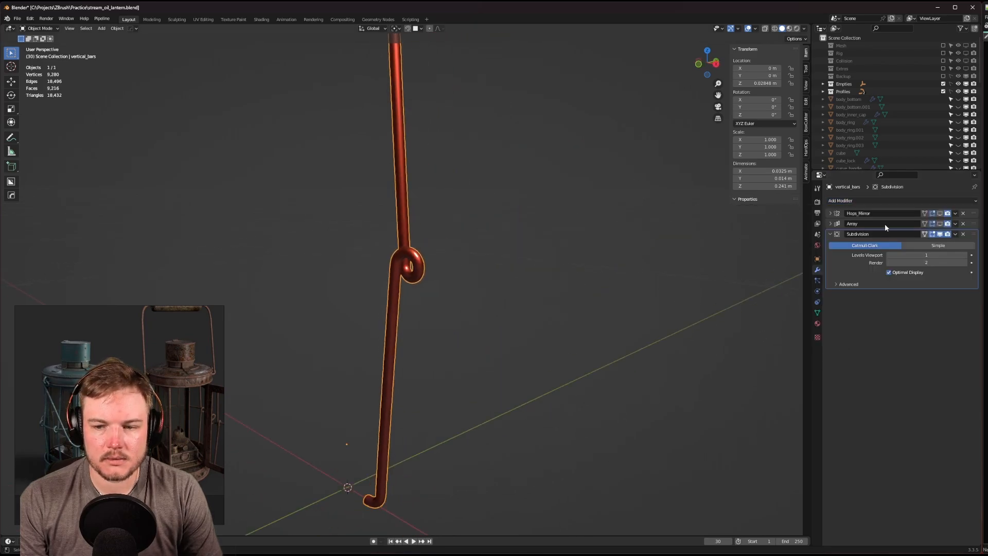
{"action": "left_click", "coordinate": [939, 214]}
{"action": "left_click", "coordinate": [939, 223]}
{"action": "middle_click_drag", "start_coordinate": [603, 280], "coordinate": [569, 387], "text": "shift"}
{"action": "left_click", "coordinate": [646, 258]}
{"action": "key", "text": "alt+h"}
Add a Subdivision Surface modifier to the lantern's cylindrical handle grip after its bevel and mirror.
{"action": "left_click", "coordinate": [653, 265]}
{"action": "scroll", "coordinate": [569, 387], "scroll_direction": "up", "scroll_amount": 3}
{"action": "middle_click_drag", "start_coordinate": [520, 262], "coordinate": [492, 327], "text": "shift"}
{"action": "scroll", "coordinate": [492, 327], "scroll_direction": "down", "scroll_amount": 7}
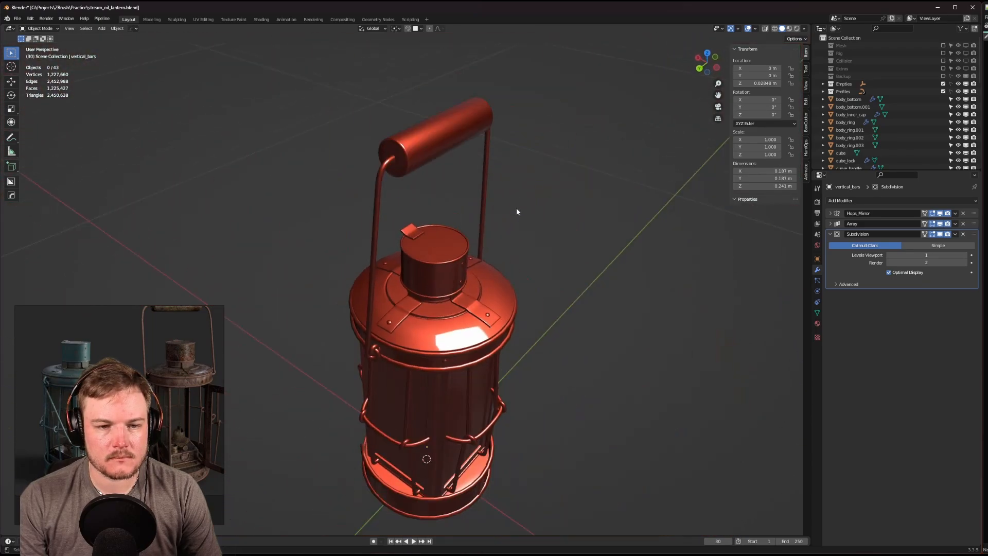
{"action": "scroll", "coordinate": [504, 311], "scroll_direction": "up", "scroll_amount": 5}
{"action": "middle_click_drag", "start_coordinate": [516, 208], "coordinate": [442, 271], "text": "shift"}
{"action": "left_click", "coordinate": [443, 271]}
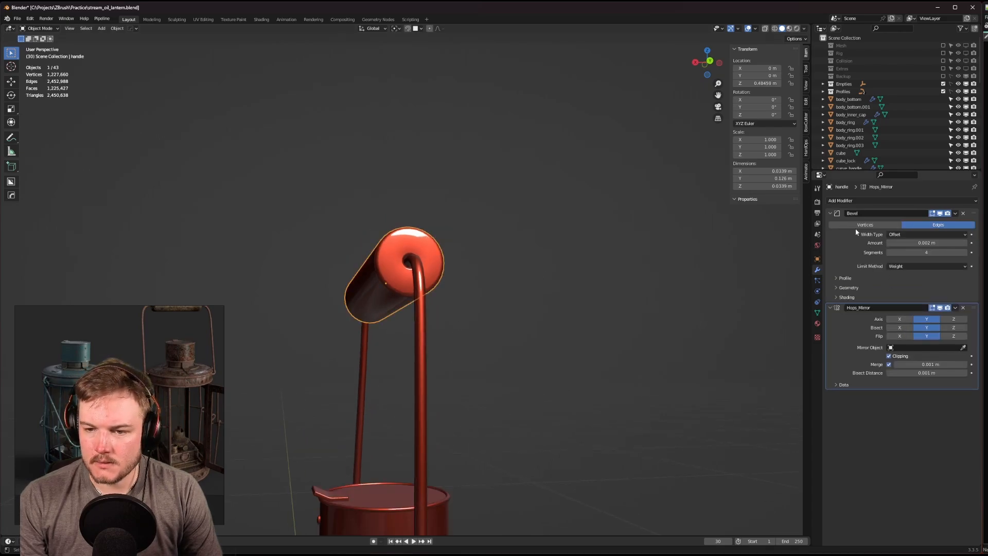
{"action": "left_click", "coordinate": [829, 213]}
{"action": "left_click", "coordinate": [832, 224]}
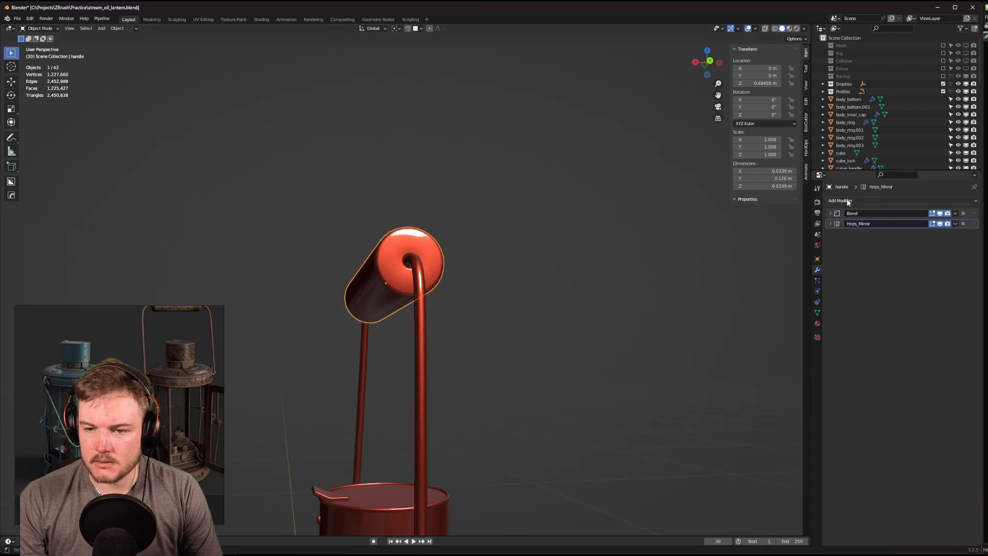
{"action": "left_click", "coordinate": [849, 202]}
{"action": "left_click", "coordinate": [851, 340]}
{"action": "left_click", "coordinate": [644, 303]}
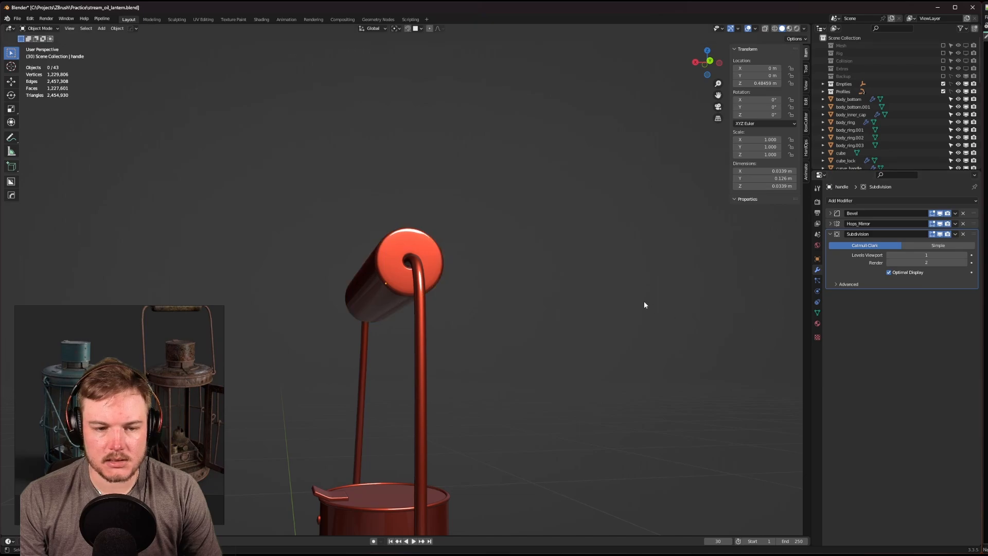
Save the lantern file and collapse the settings of the handle's Subdivision modifier.
{"action": "scroll", "coordinate": [643, 303], "scroll_direction": "down", "scroll_amount": 5}
{"action": "middle_click_drag", "start_coordinate": [628, 308], "coordinate": [553, 334]}
{"action": "middle_click_drag", "start_coordinate": [553, 334], "coordinate": [635, 193], "text": "shift"}
{"action": "middle_click_drag", "start_coordinate": [591, 247], "coordinate": [619, 240]}
{"action": "key", "text": "ctrl+s"}
{"action": "left_click", "coordinate": [639, 237]}
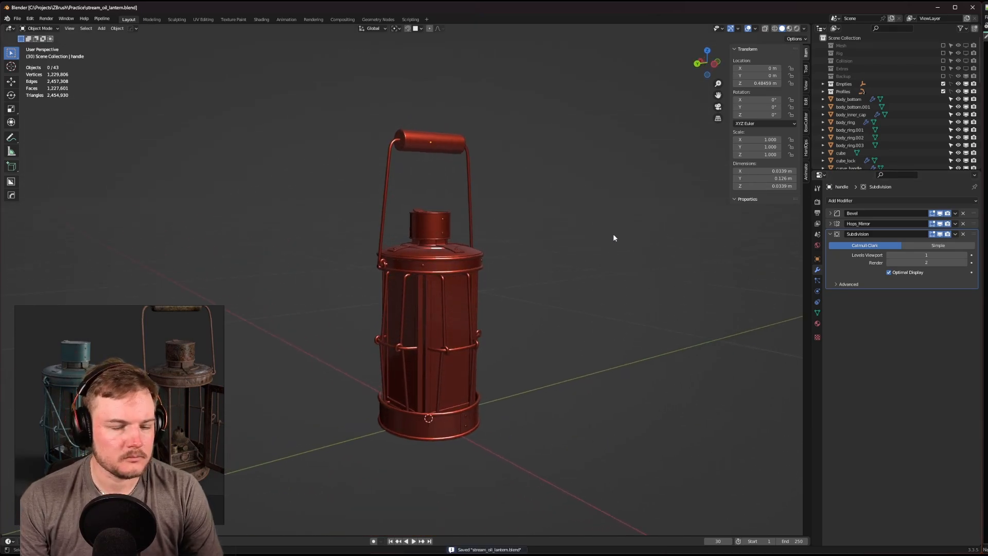
{"action": "left_click", "coordinate": [831, 235]}
{"action": "middle_click_drag", "start_coordinate": [648, 233], "coordinate": [621, 246]}
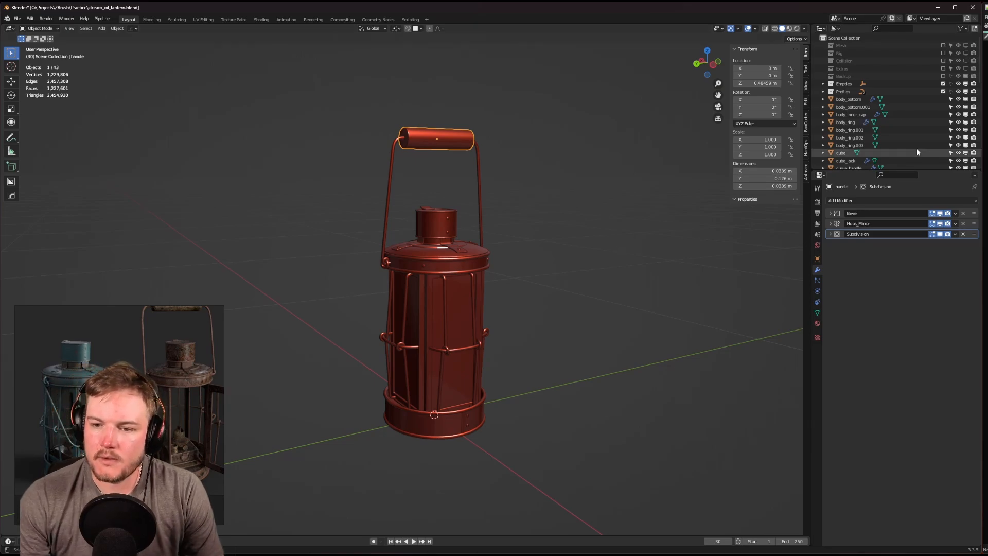
Select every lantern mesh from vertical_bars up to body_bottom, leaving out the empties, and move them to a new collection named Highpoly.
{"action": "left_click_drag", "start_coordinate": [868, 171], "coordinate": [869, 437]}
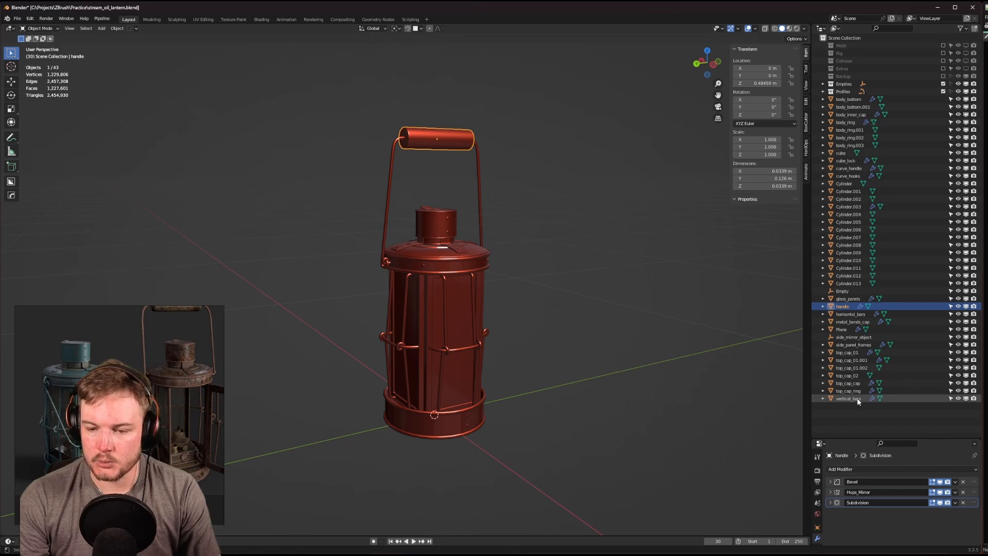
{"action": "left_click", "coordinate": [858, 399]}
{"action": "left_click", "coordinate": [857, 348], "text": "shift"}
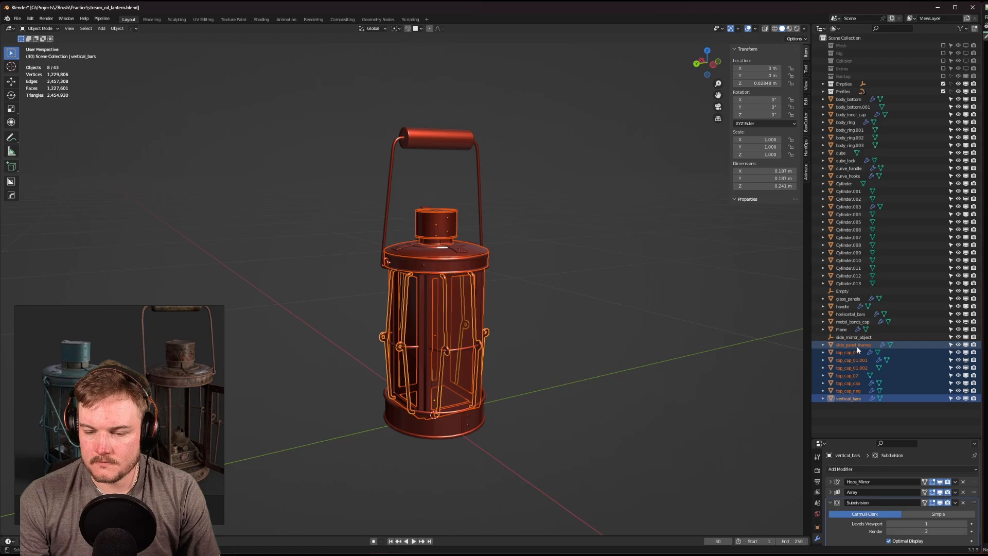
{"action": "left_click", "coordinate": [849, 321], "text": "shift"}
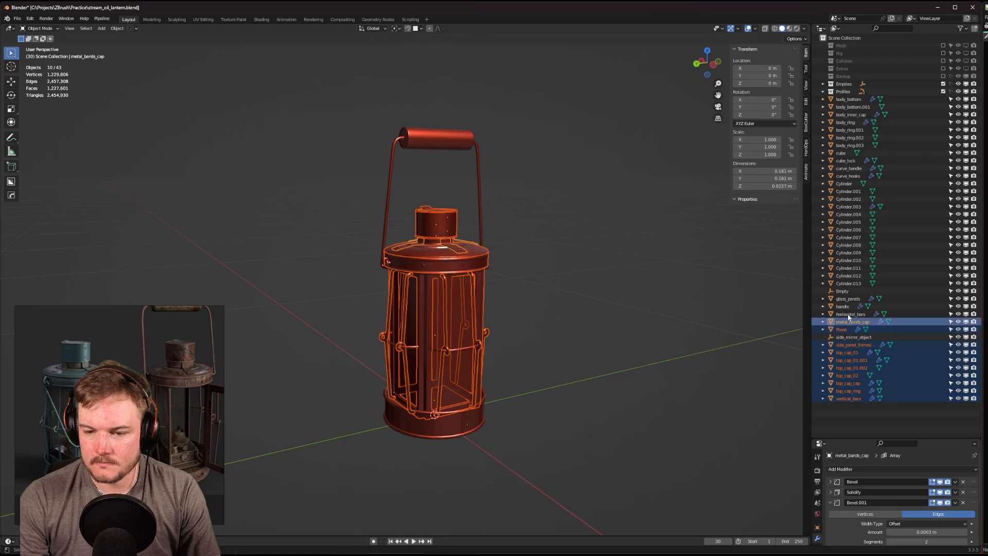
{"action": "left_click", "coordinate": [849, 314], "text": "ctrl"}
{"action": "left_click", "coordinate": [844, 307], "text": "ctrl"}
{"action": "left_click", "coordinate": [847, 299], "text": "ctrl"}
{"action": "left_click", "coordinate": [840, 276], "text": "ctrl"}
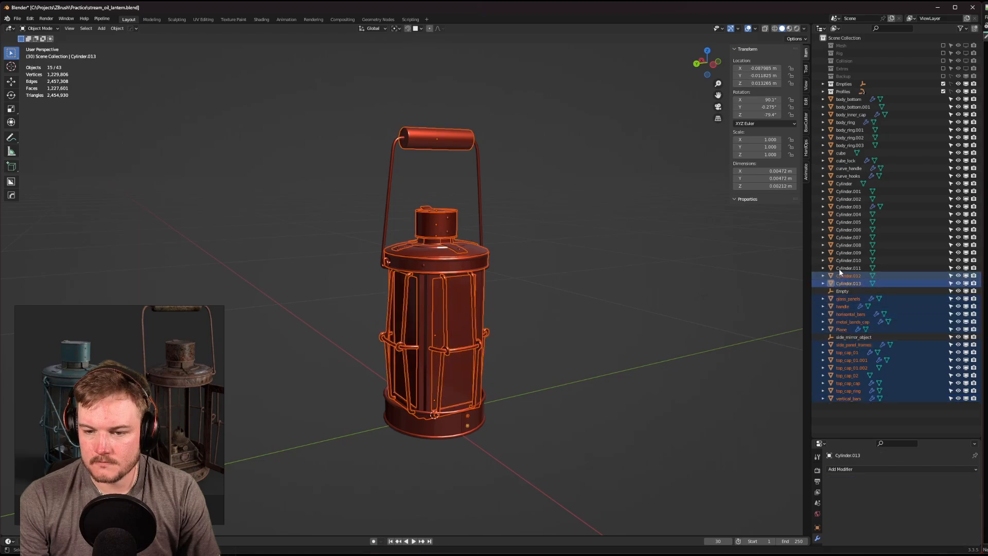
{"action": "left_click", "coordinate": [846, 267], "text": "ctrl"}
{"action": "left_click", "coordinate": [847, 260], "text": "ctrl"}
{"action": "left_click", "coordinate": [846, 252], "text": "ctrl"}
{"action": "left_click", "coordinate": [846, 244], "text": "ctrl"}
{"action": "left_click", "coordinate": [846, 237], "text": "ctrl"}
{"action": "left_click", "coordinate": [845, 230], "text": "ctrl"}
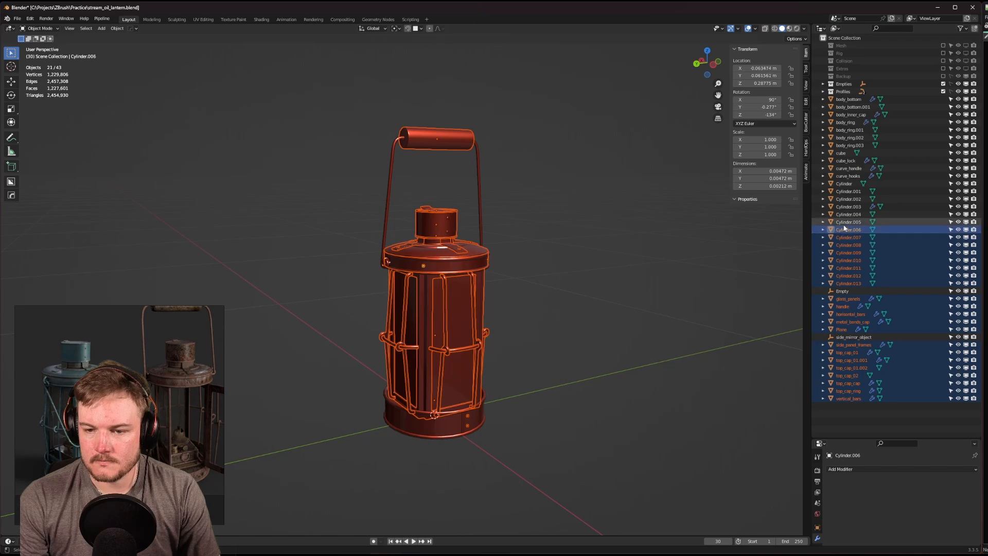
{"action": "left_click", "coordinate": [843, 223], "text": "ctrl"}
{"action": "left_click", "coordinate": [845, 221], "text": "ctrl"}
{"action": "left_click", "coordinate": [846, 215], "text": "ctrl"}
{"action": "left_click", "coordinate": [847, 221], "text": "ctrl"}
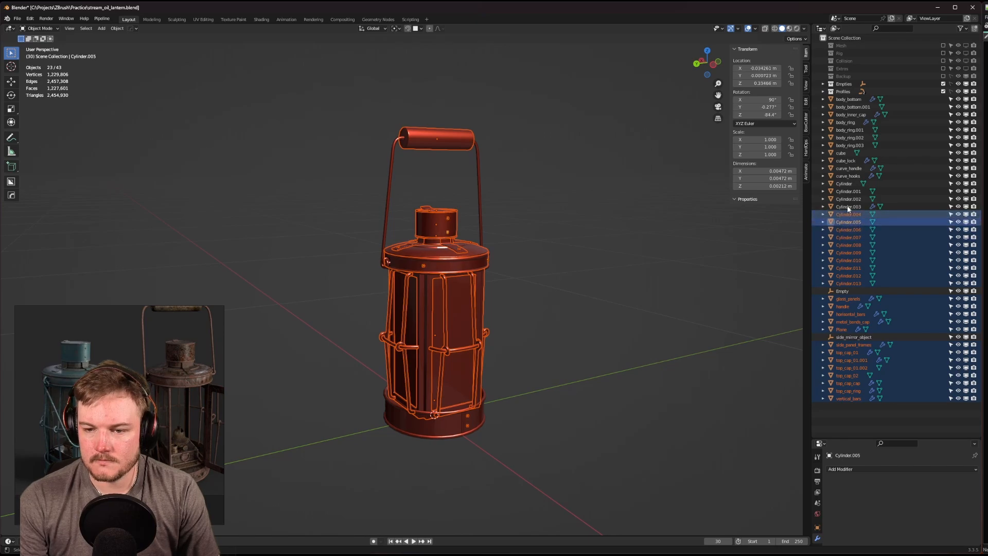
{"action": "left_click", "coordinate": [847, 206], "text": "ctrl"}
{"action": "left_click", "coordinate": [847, 198], "text": "ctrl"}
{"action": "left_click", "coordinate": [847, 191], "text": "ctrl"}
{"action": "left_click", "coordinate": [846, 184], "text": "ctrl"}
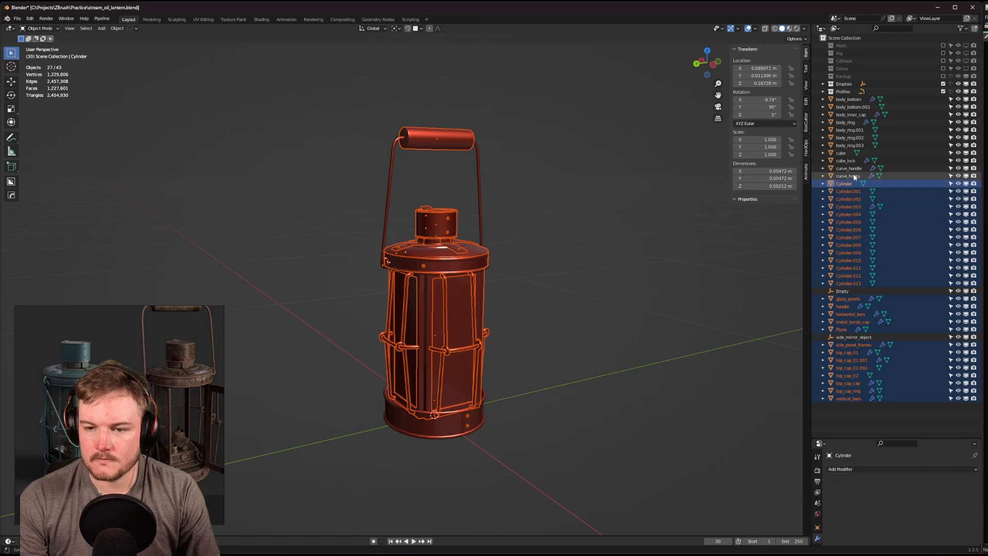
{"action": "left_click", "coordinate": [853, 176], "text": "ctrl"}
{"action": "left_click", "coordinate": [850, 168], "text": "ctrl"}
{"action": "left_click", "coordinate": [847, 160], "text": "ctrl"}
{"action": "left_click", "coordinate": [844, 153], "text": "ctrl"}
{"action": "left_click", "coordinate": [844, 146], "text": "ctrl"}
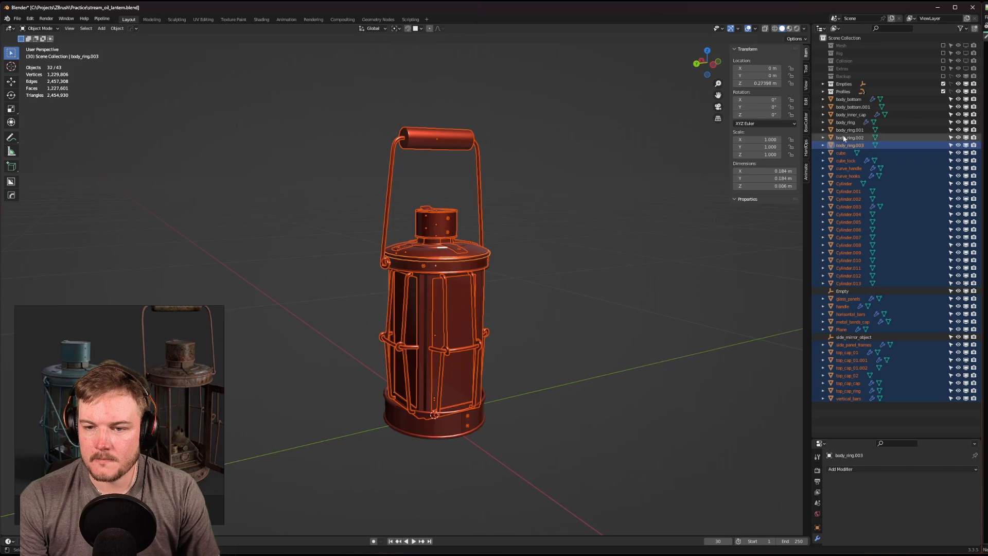
{"action": "left_click", "coordinate": [843, 138], "text": "ctrl"}
{"action": "left_click", "coordinate": [844, 130], "text": "ctrl"}
{"action": "left_click", "coordinate": [844, 123], "text": "ctrl"}
{"action": "left_click", "coordinate": [844, 101], "text": "shift"}
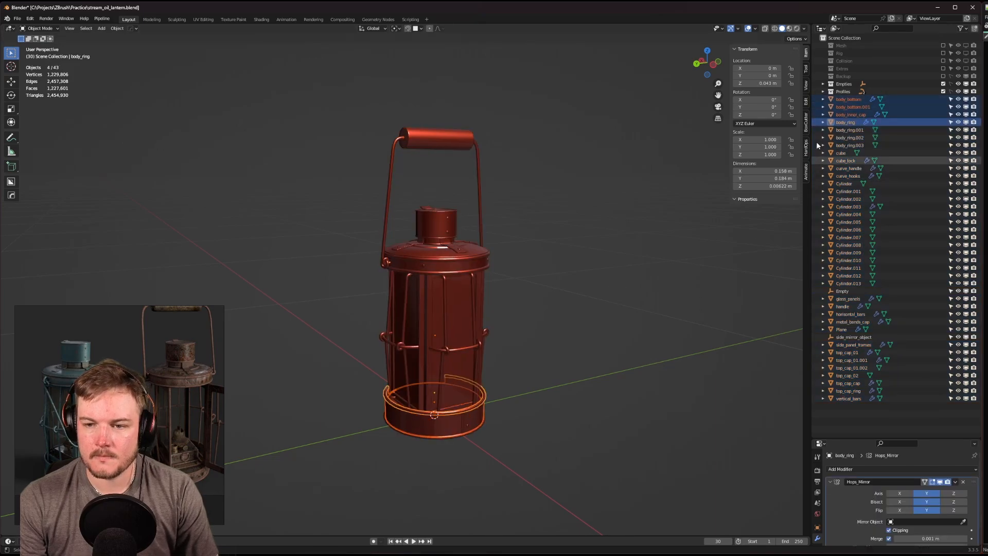
{"action": "key", "text": "ctrl+z"}
{"action": "left_click", "coordinate": [847, 115], "text": "ctrl"}
{"action": "left_click", "coordinate": [848, 108], "text": "ctrl"}
{"action": "left_click", "coordinate": [848, 99], "text": "ctrl"}
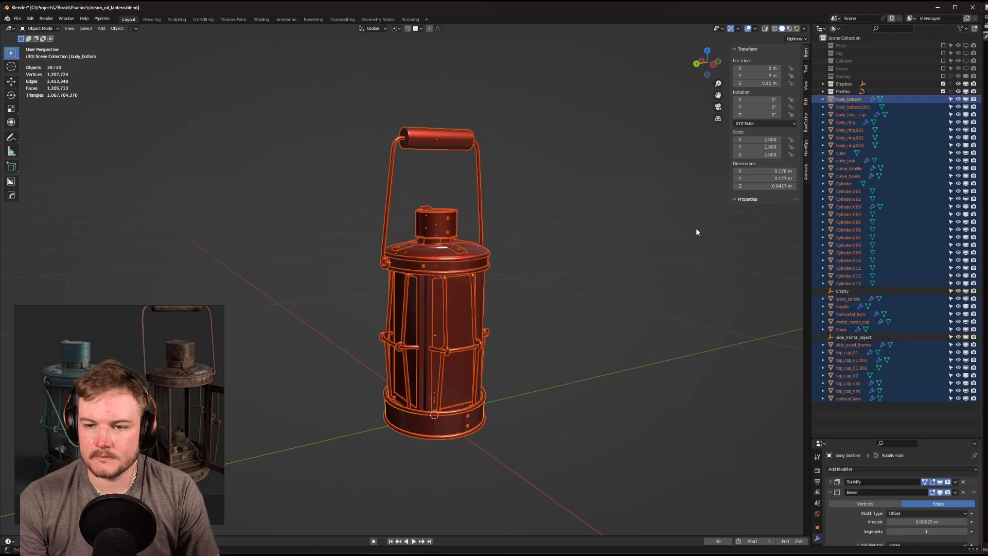
{"action": "key", "text": "m"}
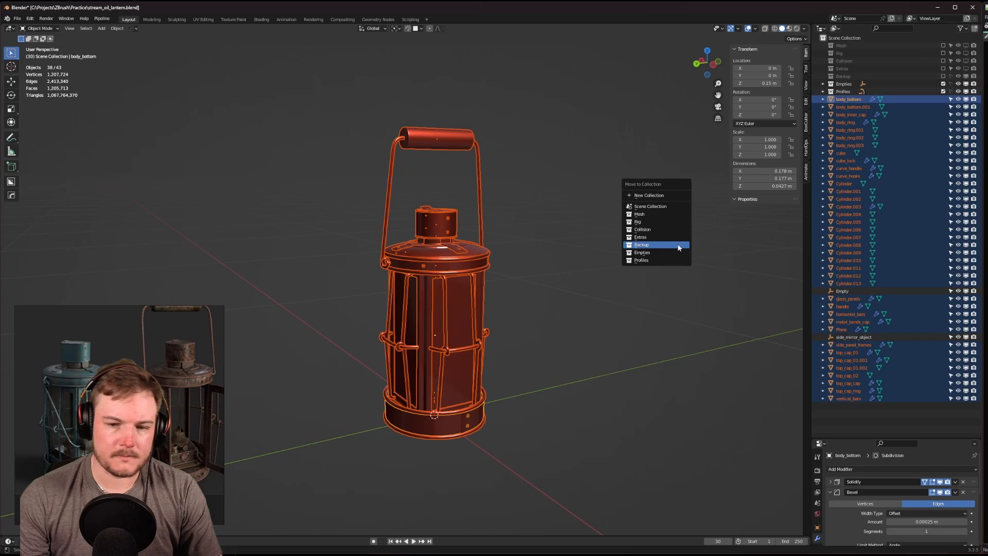
{"action": "left_click", "coordinate": [677, 200]}
{"action": "type", "text": "Highpoly"}
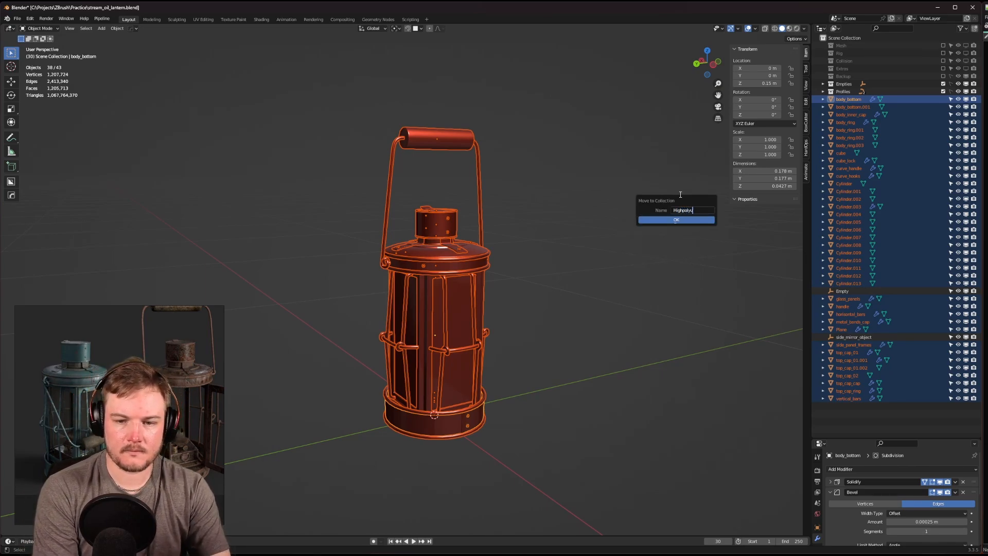
{"action": "left_click", "coordinate": [705, 220]}
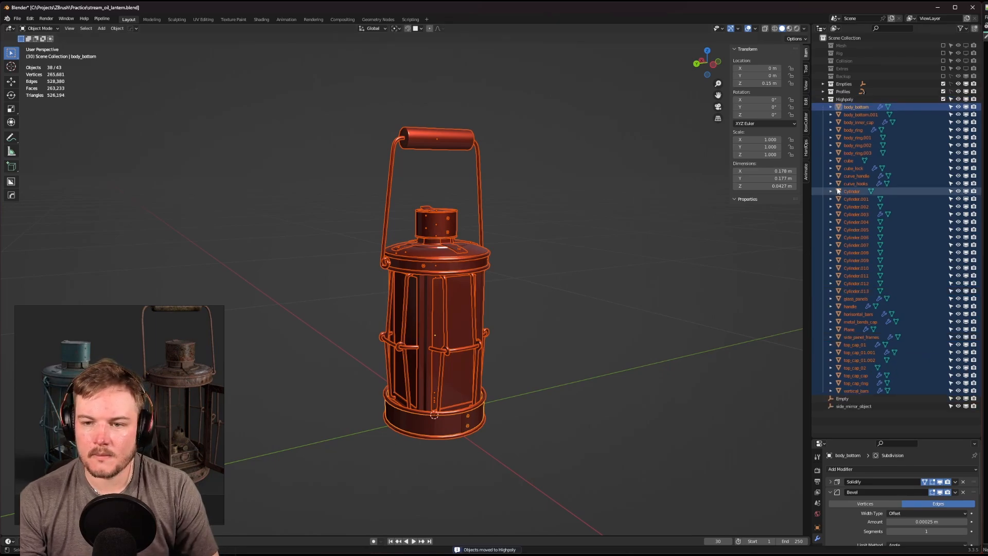
Collapse the Highpoly collection, exclude it from the view layer, and duplicate it with its objects.
{"action": "left_click", "coordinate": [823, 99]}
{"action": "left_click", "coordinate": [844, 99]}
{"action": "right_click", "coordinate": [837, 100]}
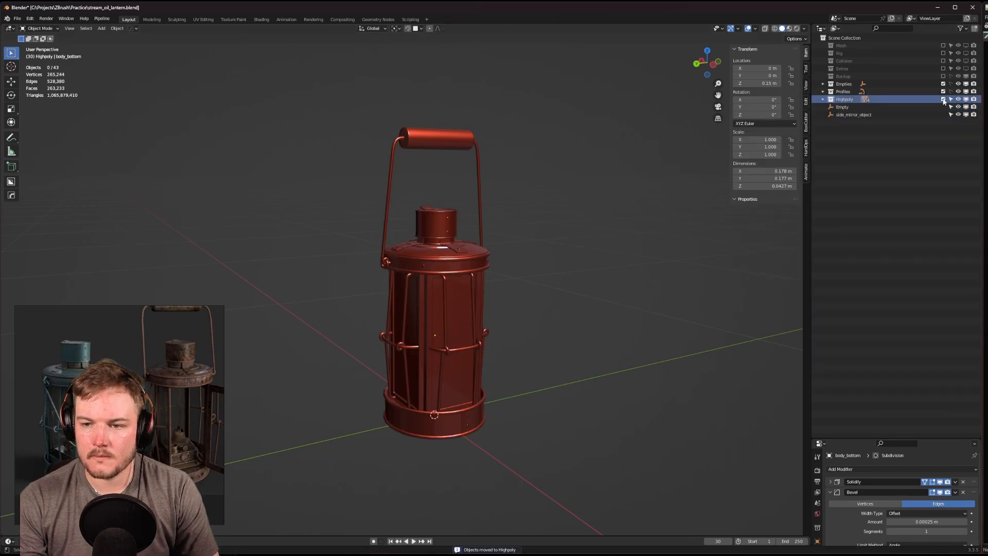
{"action": "left_click", "coordinate": [944, 99]}
{"action": "right_click", "coordinate": [845, 99]}
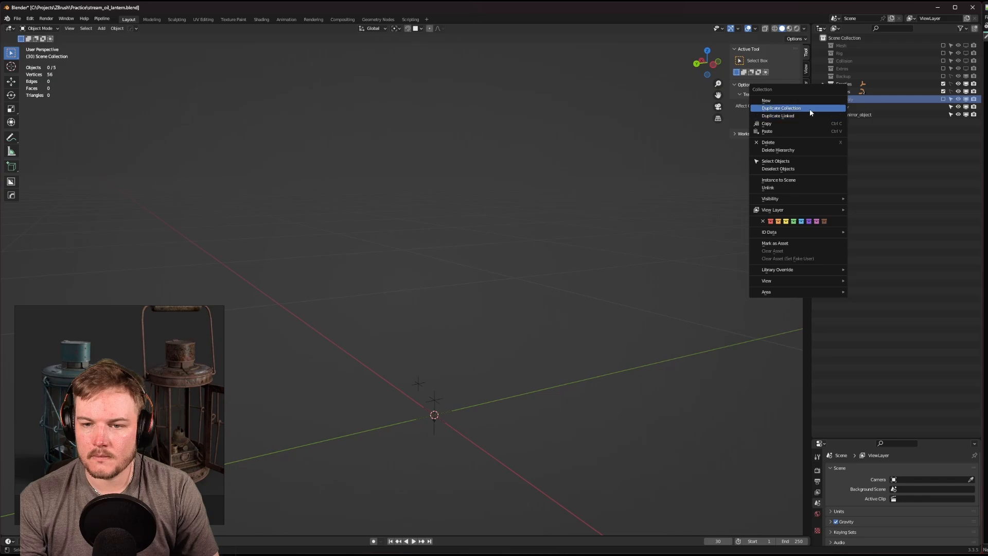
{"action": "key", "text": "Return"}
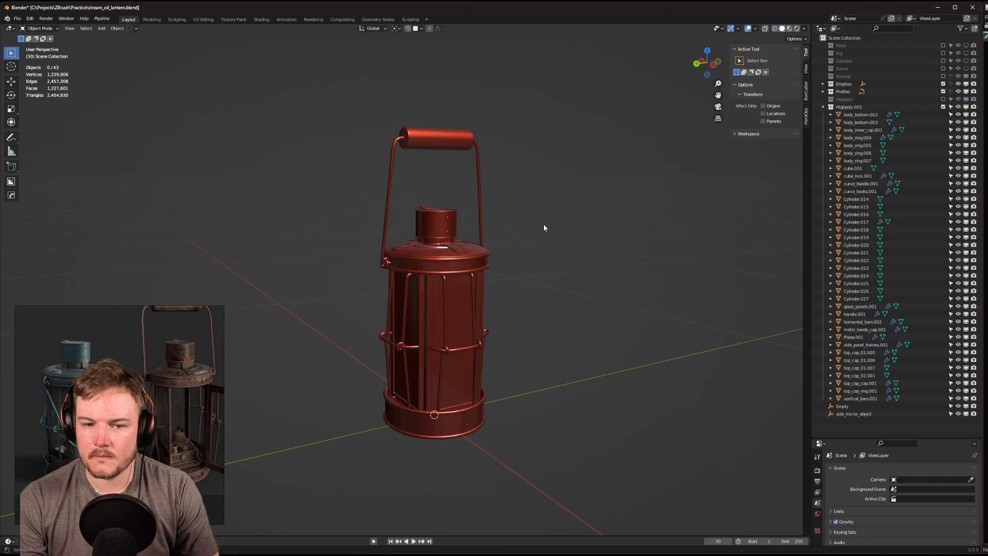
Rename the duplicated collection as Lowpoly and collapse it.
{"action": "left_click", "coordinate": [861, 107]}
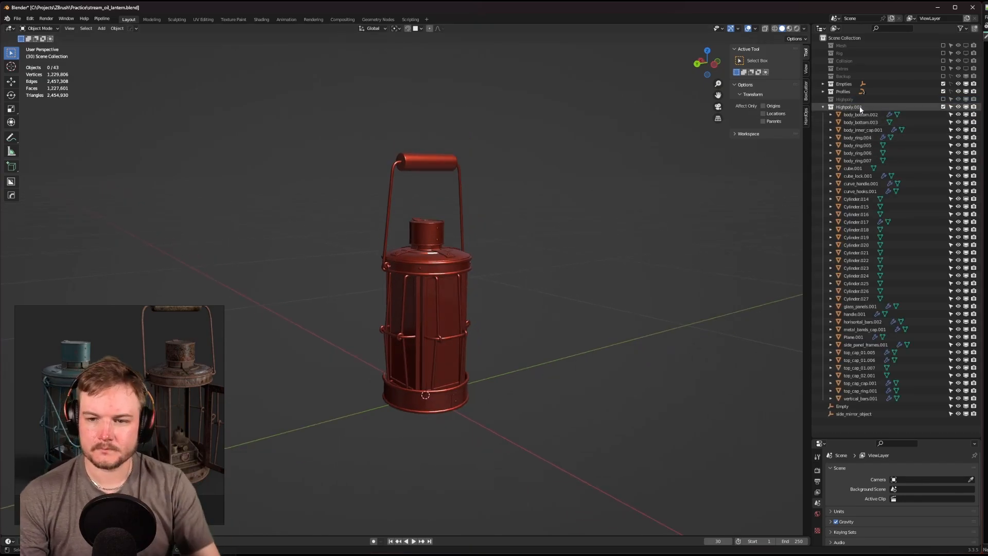
{"action": "double_click", "coordinate": [860, 107]}
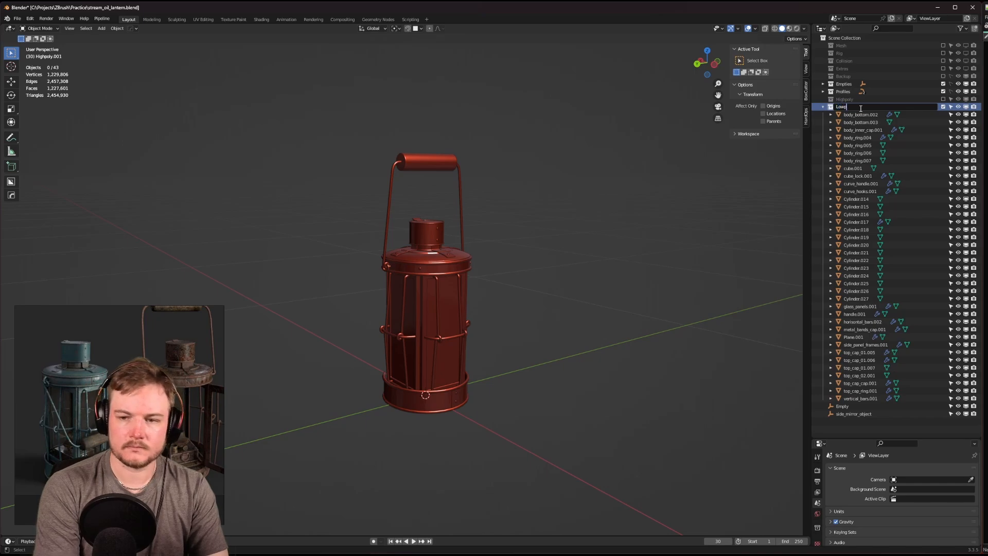
{"action": "left_click", "coordinate": [823, 106]}
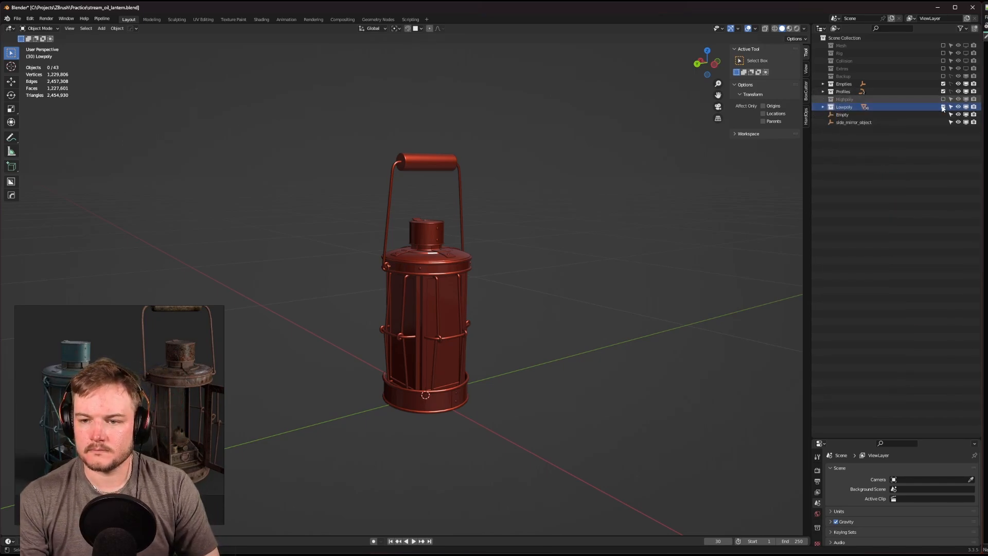
Bring the Highpoly collection back into view, delete the Lowpoly collection with its whole hierarchy, and expand Highpoly.
{"action": "key", "text": "ctrl+z"}
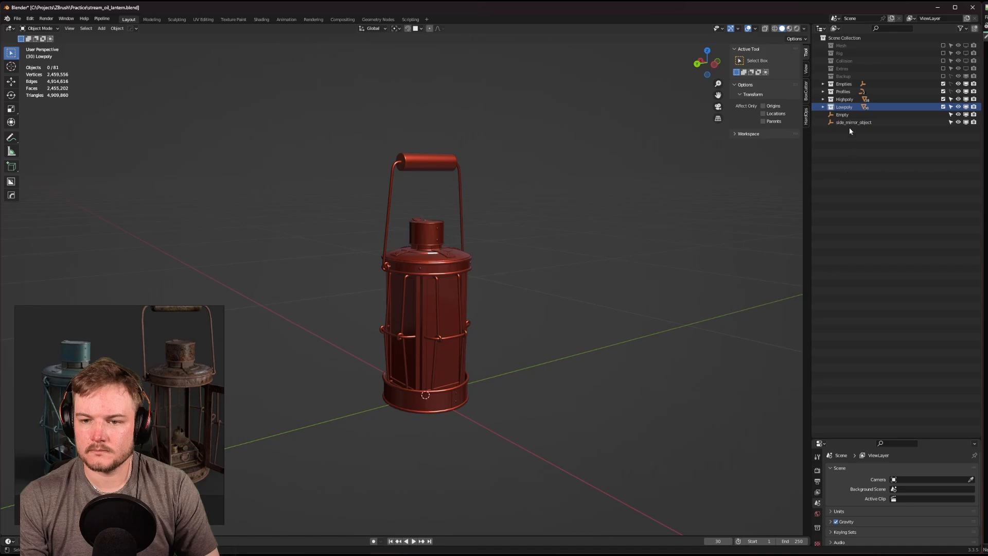
{"action": "right_click", "coordinate": [845, 106]}
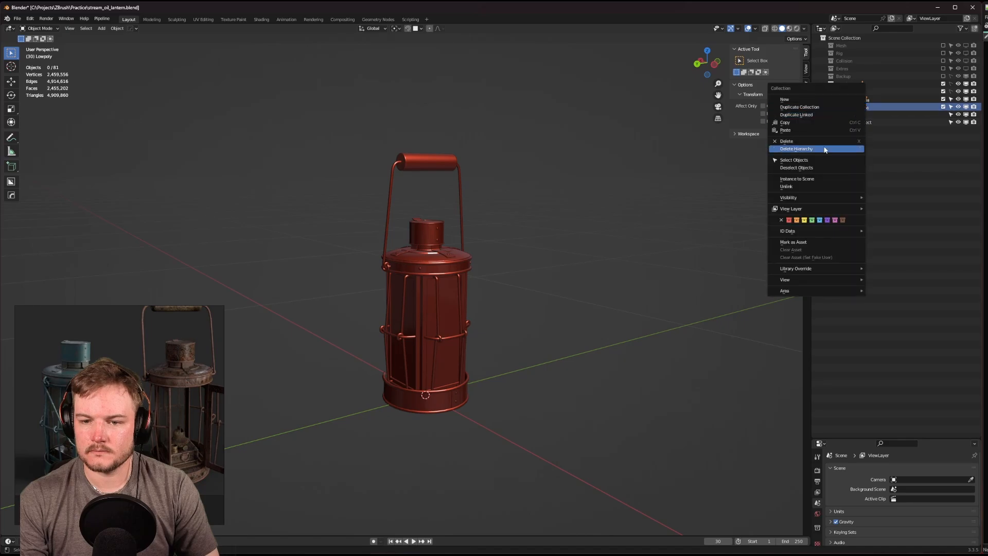
{"action": "left_click", "coordinate": [822, 149]}
{"action": "left_click", "coordinate": [823, 99]}
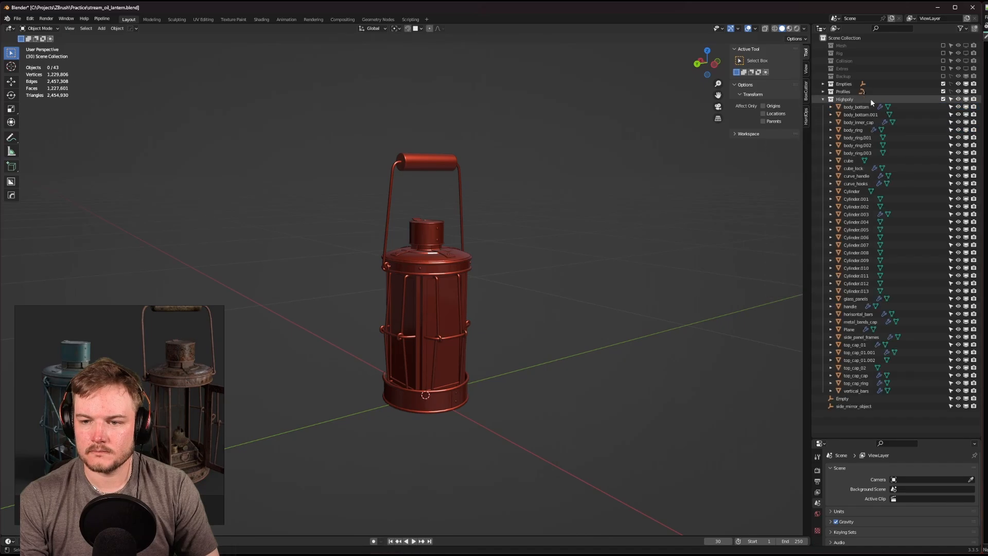
Select Cylinder.001 through Cylinder.013, making the subdivided Cylinder.003 the active object.
{"action": "scroll", "coordinate": [549, 293], "scroll_direction": "down", "scroll_amount": 2}
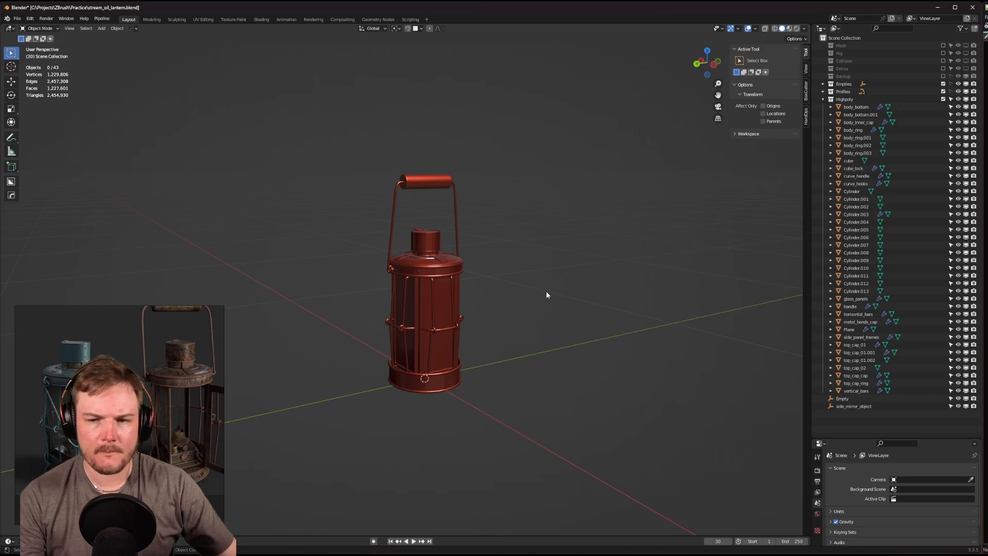
{"action": "left_click", "coordinate": [850, 201]}
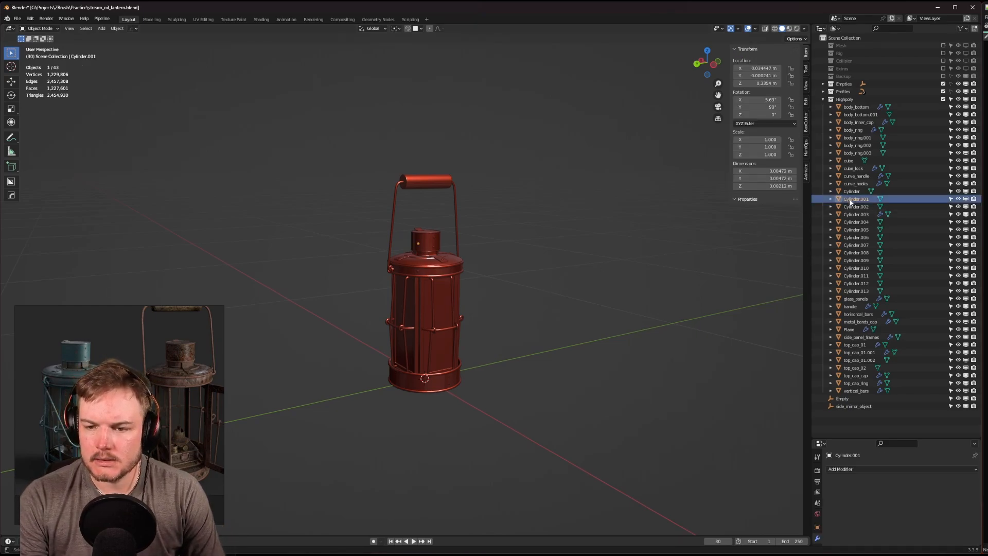
{"action": "middle_click_drag", "start_coordinate": [452, 266], "coordinate": [669, 258]}
{"action": "scroll", "coordinate": [492, 268], "scroll_direction": "up", "scroll_amount": 3}
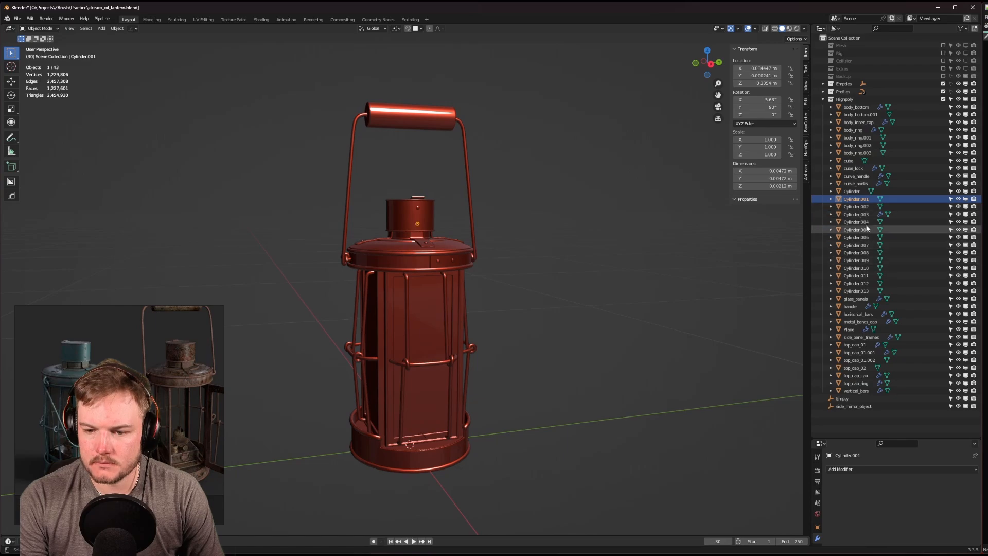
{"action": "middle_click_drag", "start_coordinate": [520, 309], "coordinate": [535, 245]}
{"action": "scroll", "coordinate": [506, 279], "scroll_direction": "up", "scroll_amount": 2}
{"action": "mouse_move", "coordinate": [537, 267]}
{"action": "middle_mouse_down"}
{"action": "mouse_move", "coordinate": [515, 274]}
{"action": "mouse_move", "coordinate": [525, 273]}
{"action": "middle_mouse_up"}
{"action": "left_click", "coordinate": [848, 214], "text": "ctrl"}
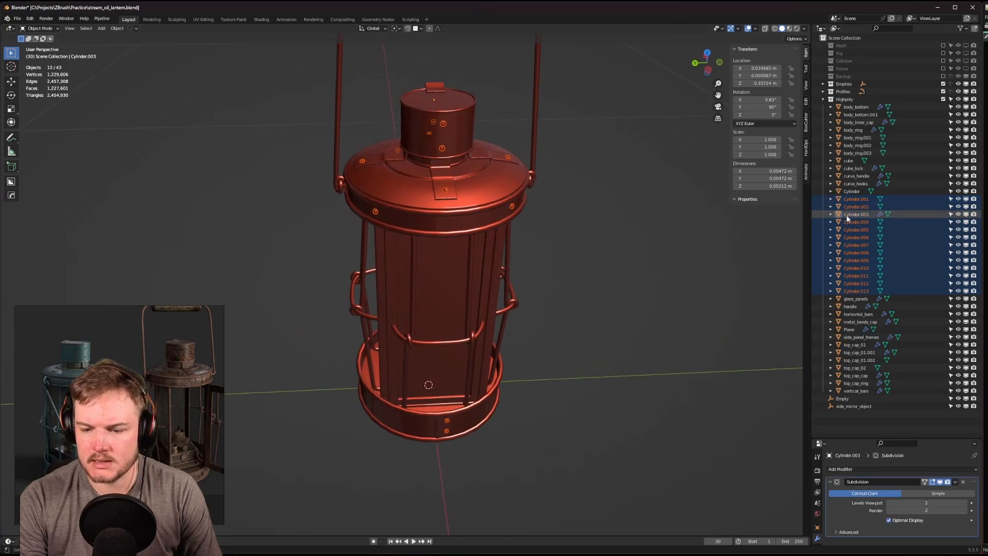
Copy the Subdivision modifier from Cylinder.003 to the other selected cylinders and save the file.
{"action": "left_click_drag", "start_coordinate": [860, 433], "coordinate": [860, 242]}
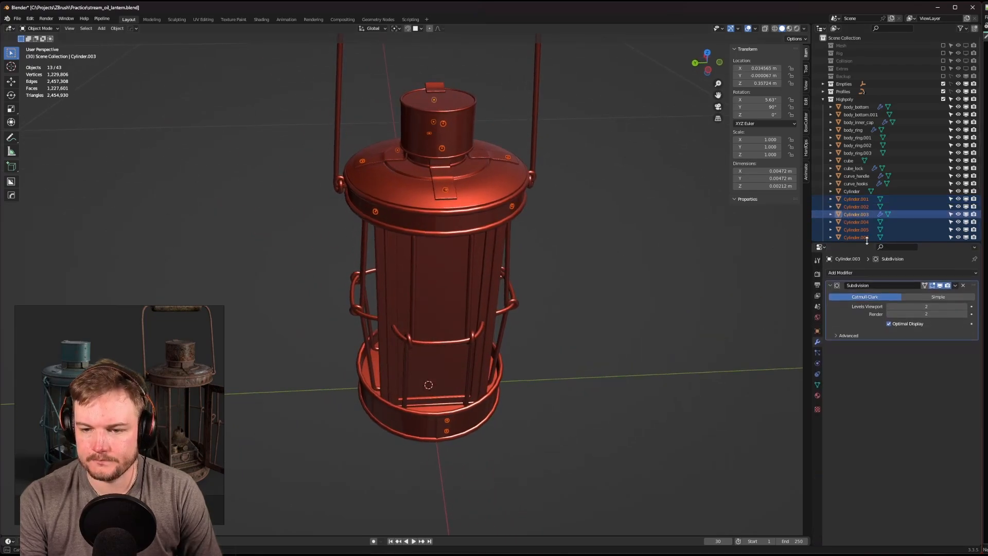
{"action": "key", "text": "ctrl+c"}
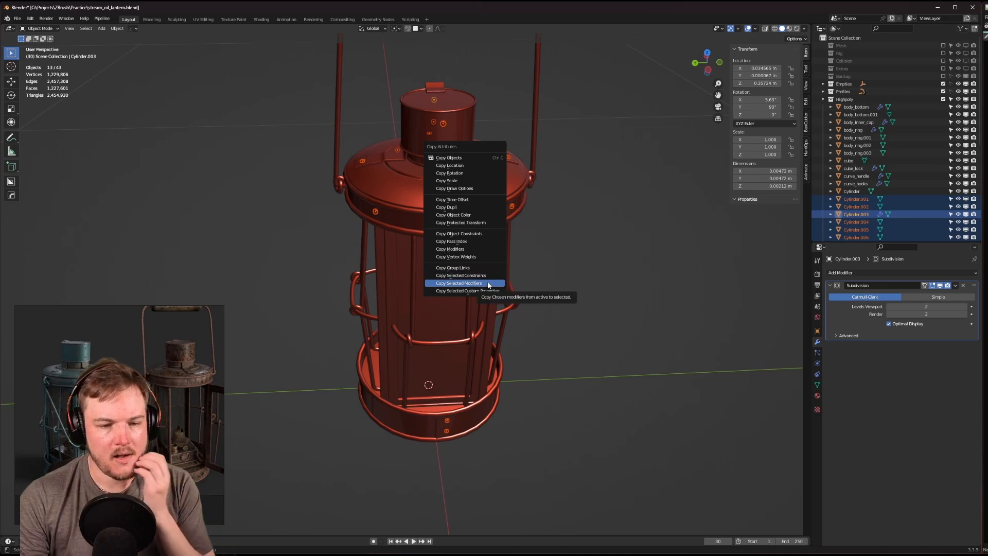
{"action": "left_click", "coordinate": [487, 283]}
{"action": "left_click", "coordinate": [498, 296]}
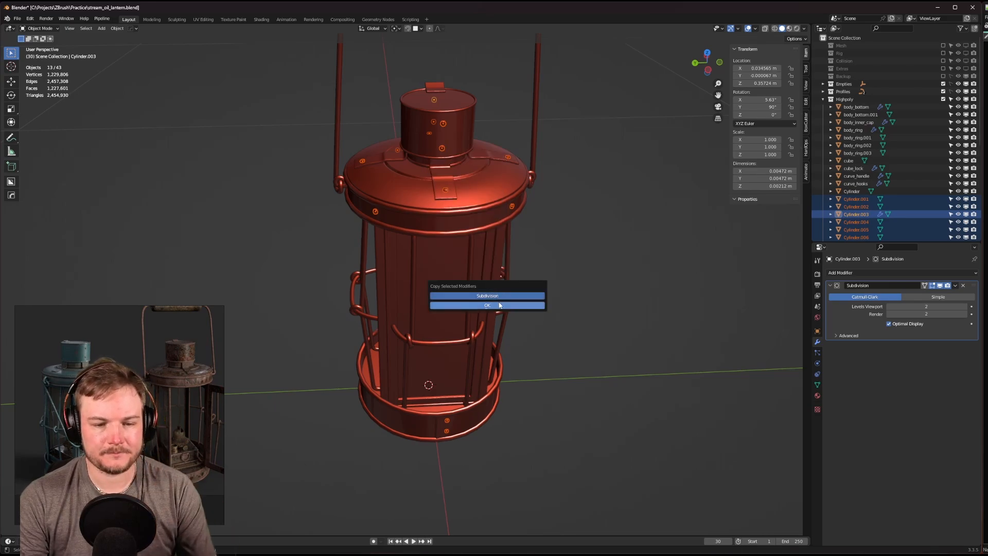
{"action": "left_click", "coordinate": [502, 304]}
{"action": "middle_click_drag", "start_coordinate": [589, 274], "coordinate": [578, 261]}
{"action": "key", "text": "ctrl+s"}
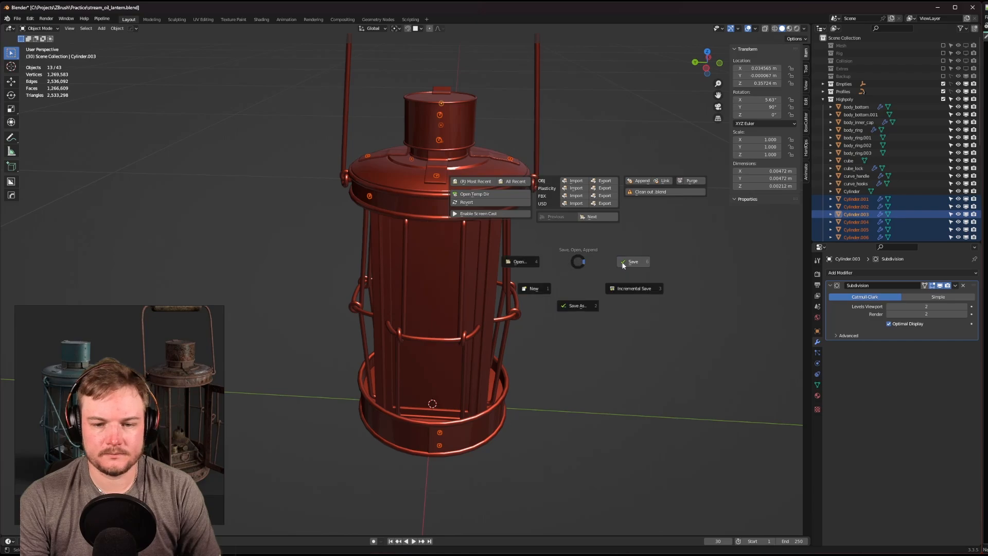
{"action": "left_click", "coordinate": [644, 267]}
Join the selected cylinders into one object and rename it nail_heads_Small.
{"action": "middle_click_drag", "start_coordinate": [644, 267], "coordinate": [632, 250]}
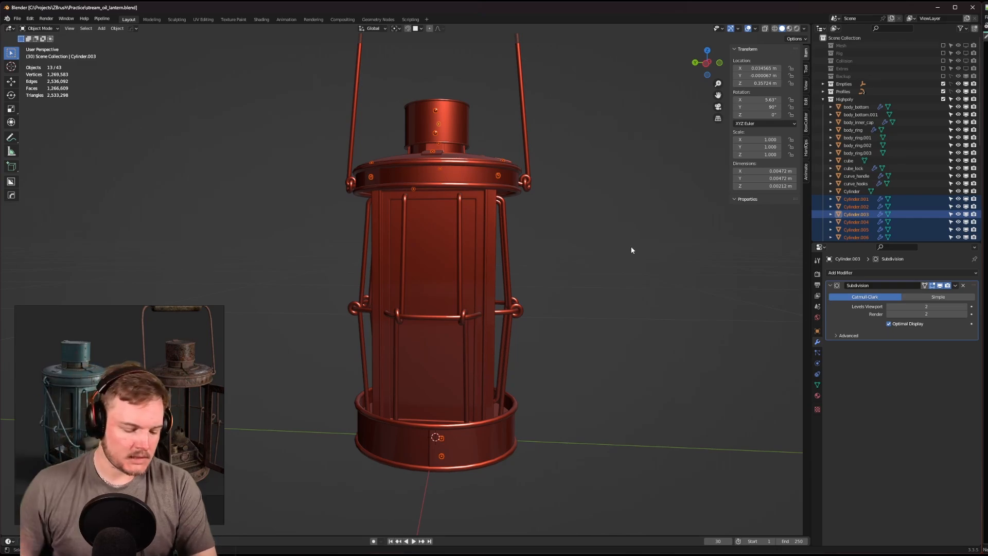
{"action": "key", "text": "ctrl+j"}
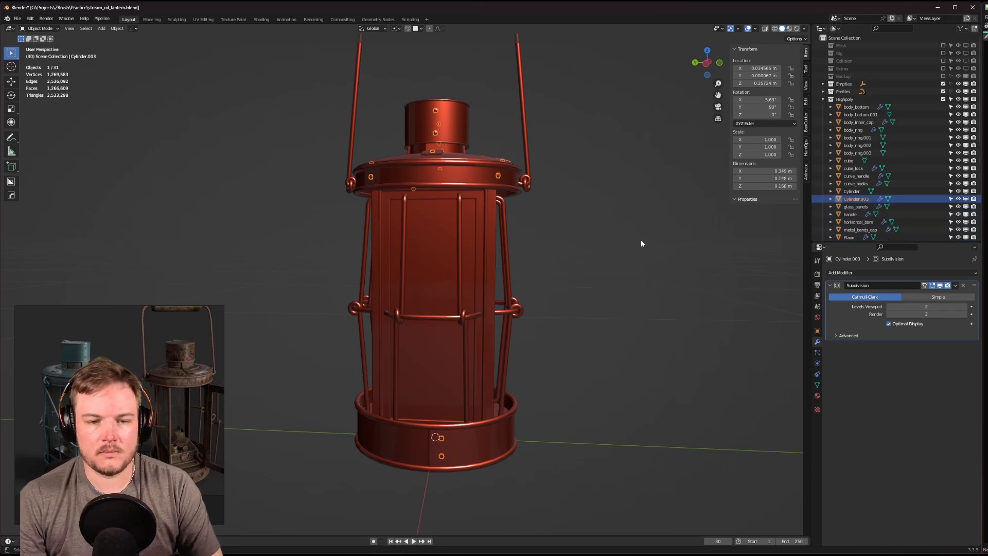
{"action": "middle_click_drag", "start_coordinate": [641, 240], "coordinate": [618, 248]}
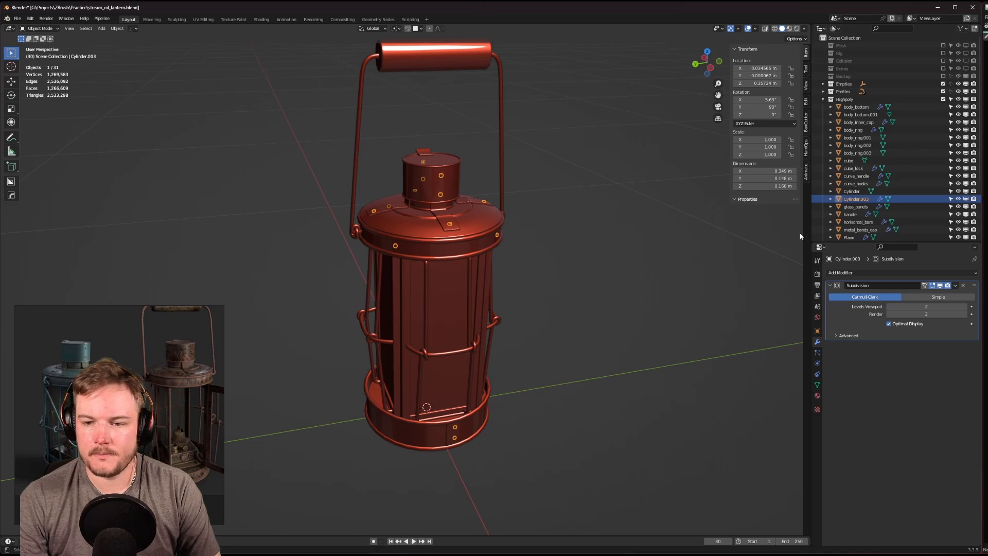
{"action": "double_click", "coordinate": [857, 199]}
{"action": "scroll", "coordinate": [858, 200], "scroll_direction": "down", "scroll_amount": 4}
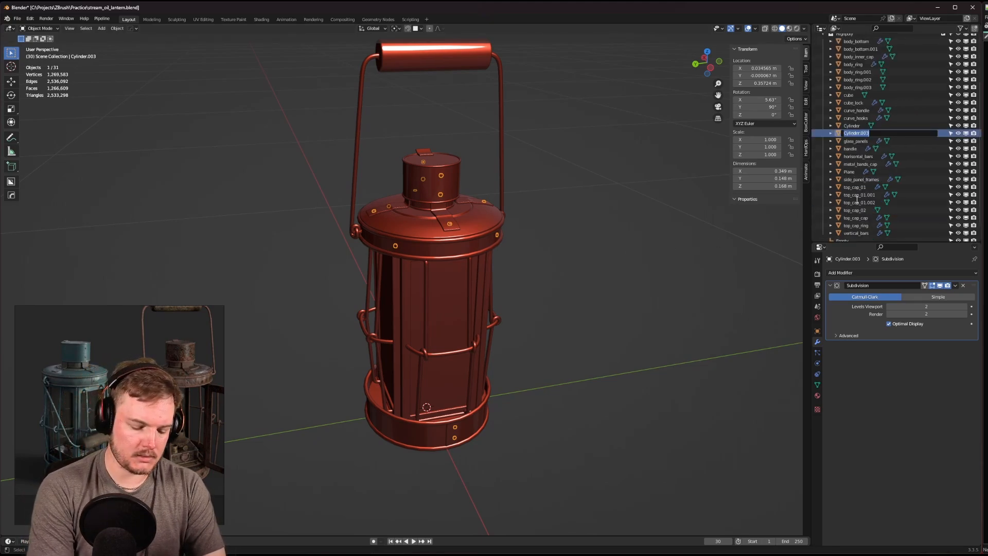
{"action": "type", "text": "r"}
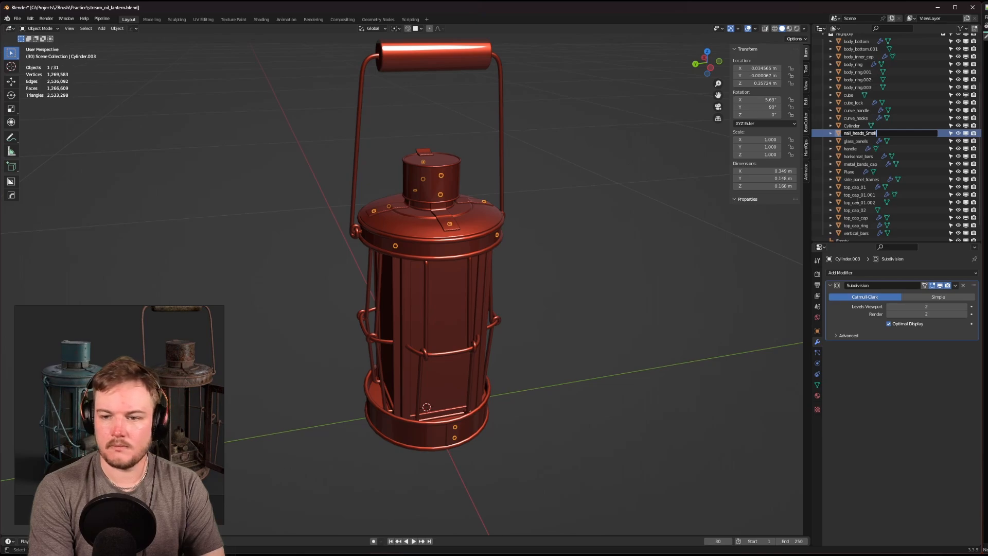
{"action": "key", "text": "Return"}
Rename the ring object top_cap_01.001 as top_cap_ring_01.
{"action": "scroll", "coordinate": [872, 195], "scroll_direction": "down", "scroll_amount": 1}
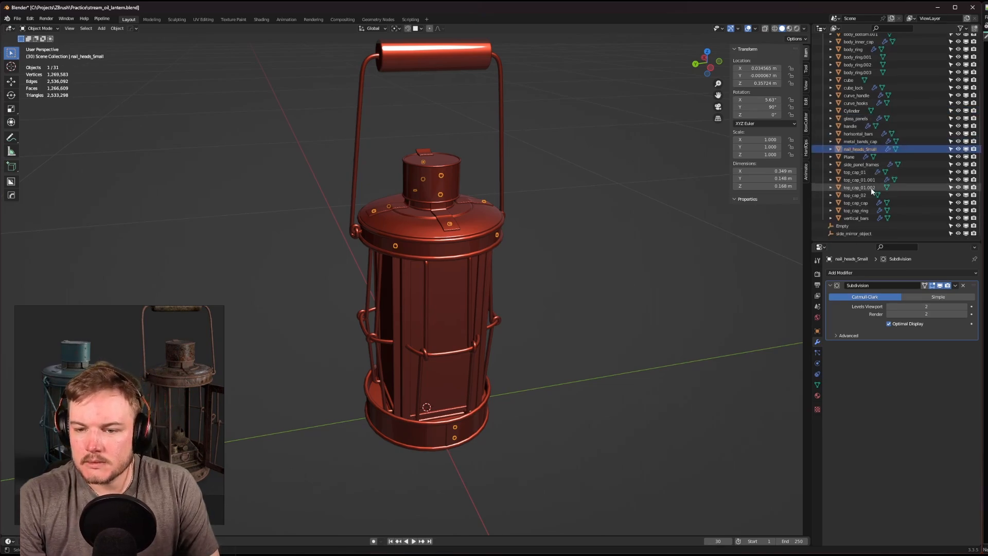
{"action": "left_click", "coordinate": [867, 172]}
{"action": "left_click", "coordinate": [870, 180]}
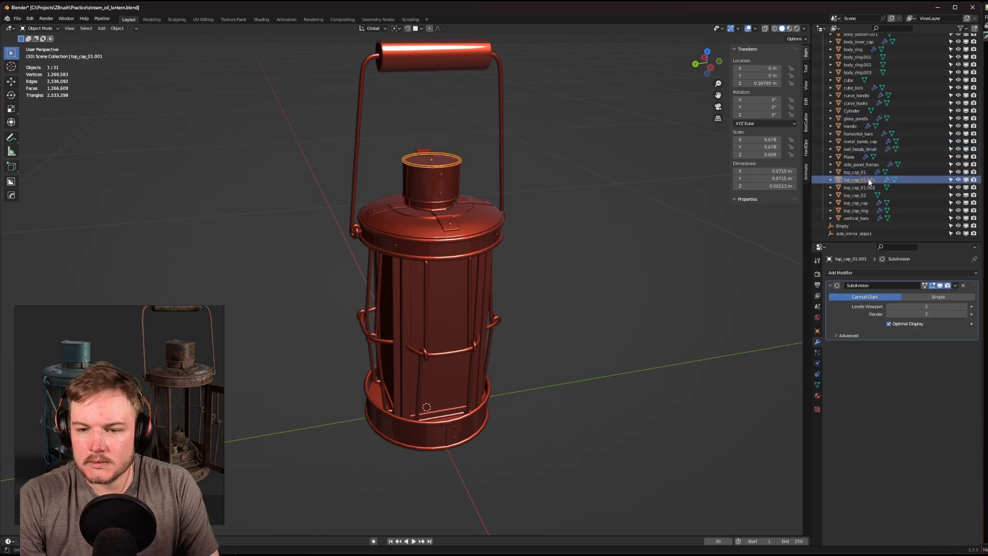
{"action": "double_click", "coordinate": [869, 181]}
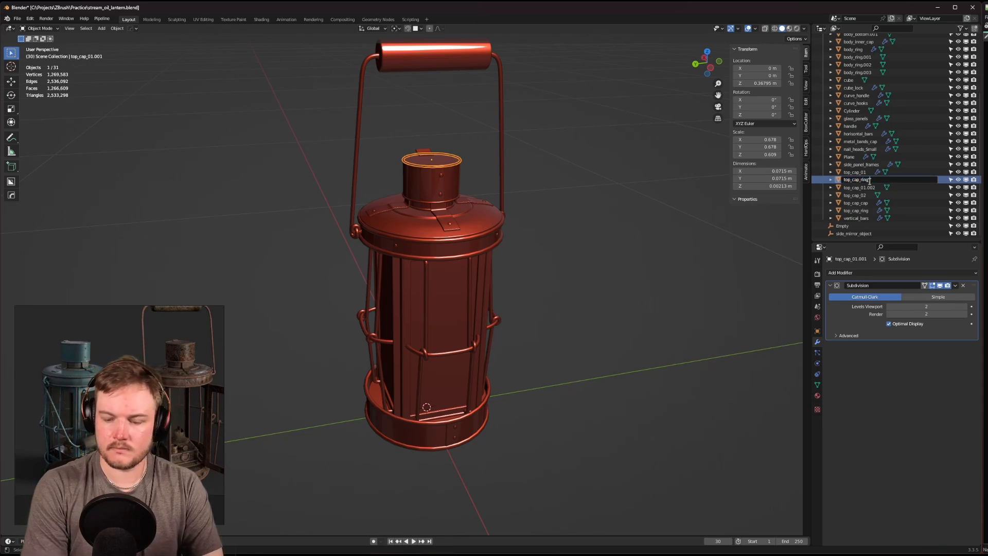
{"action": "type", "text": "top_cap_ring_01"}
{"action": "key", "text": "Return"}
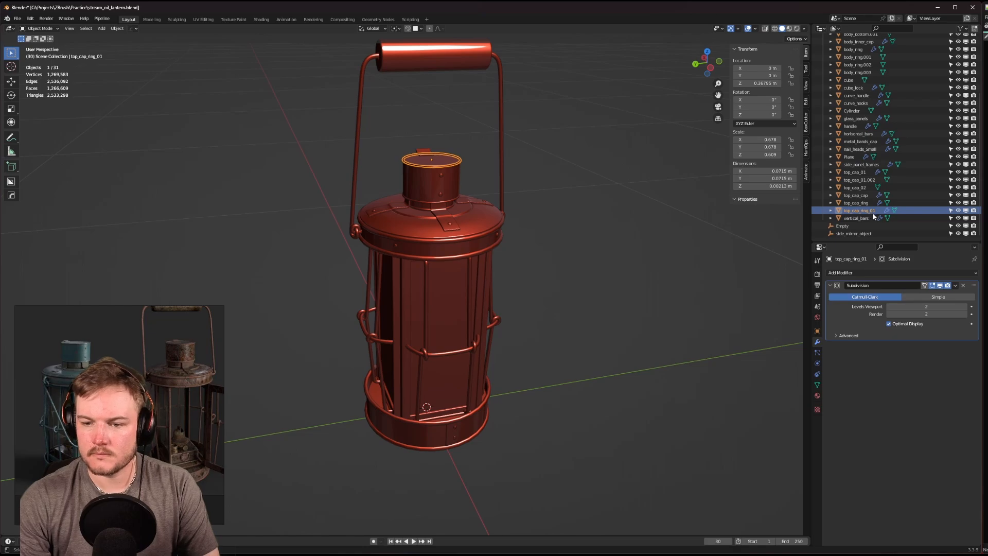
Reuse the name of top_cap_ring_01 to rename top_cap_01.002 as top_cap_ring_02.
{"action": "double_click", "coordinate": [910, 213]}
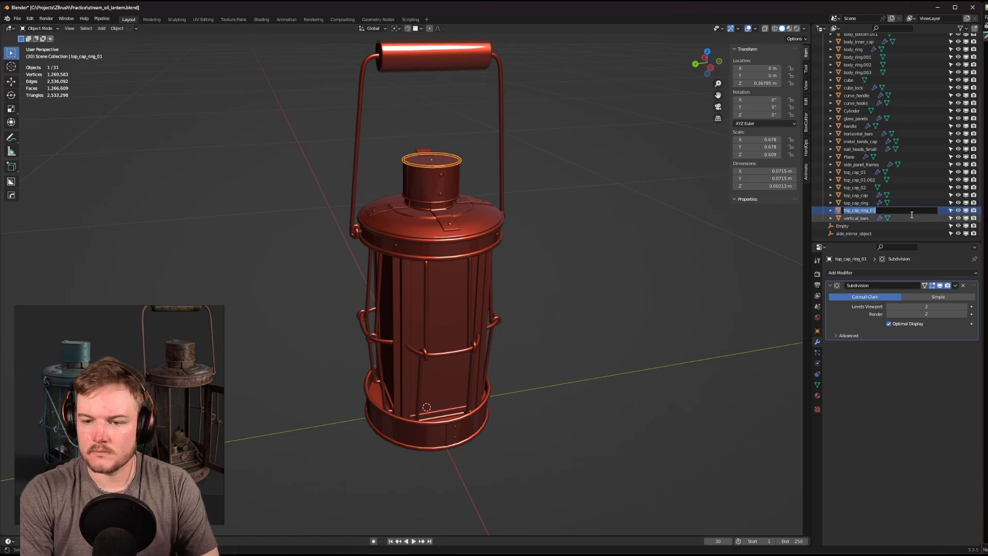
{"action": "key", "text": "ctrl+c"}
{"action": "key", "text": "Return"}
{"action": "key", "text": "Up"}
{"action": "key", "text": "Up"}
{"action": "key", "text": "Up"}
{"action": "key", "text": "Up"}
{"action": "key", "text": "F2"}
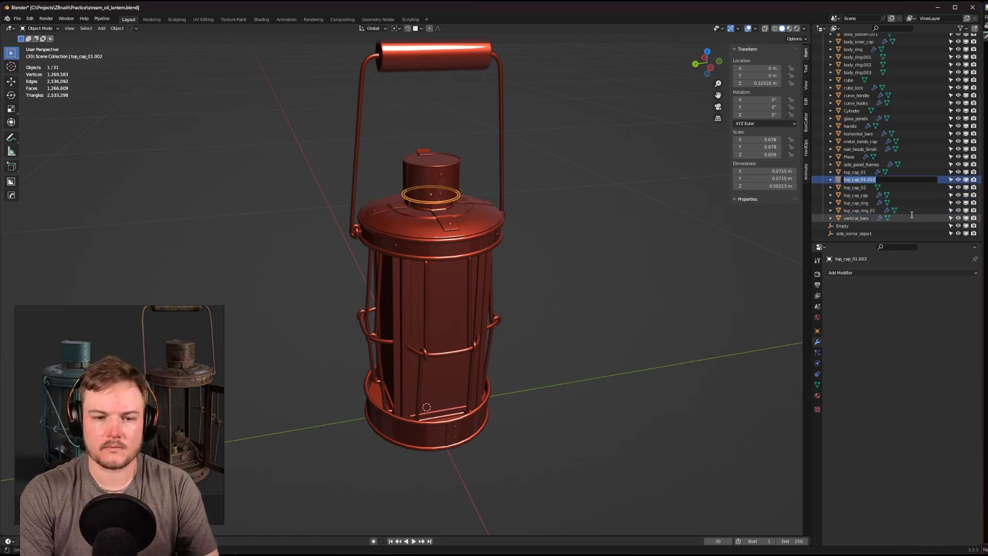
{"action": "key", "text": "ctrl+v"}
{"action": "key", "text": "Return"}
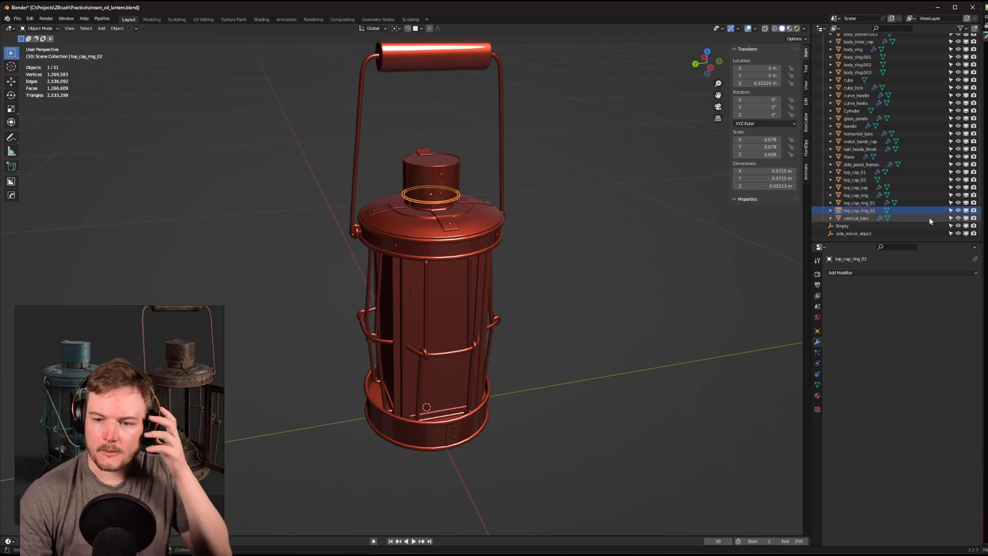
Rename the Plane object on top of the lantern cap as metal_flap_top.
{"action": "middle_click_drag", "start_coordinate": [582, 228], "coordinate": [586, 231]}
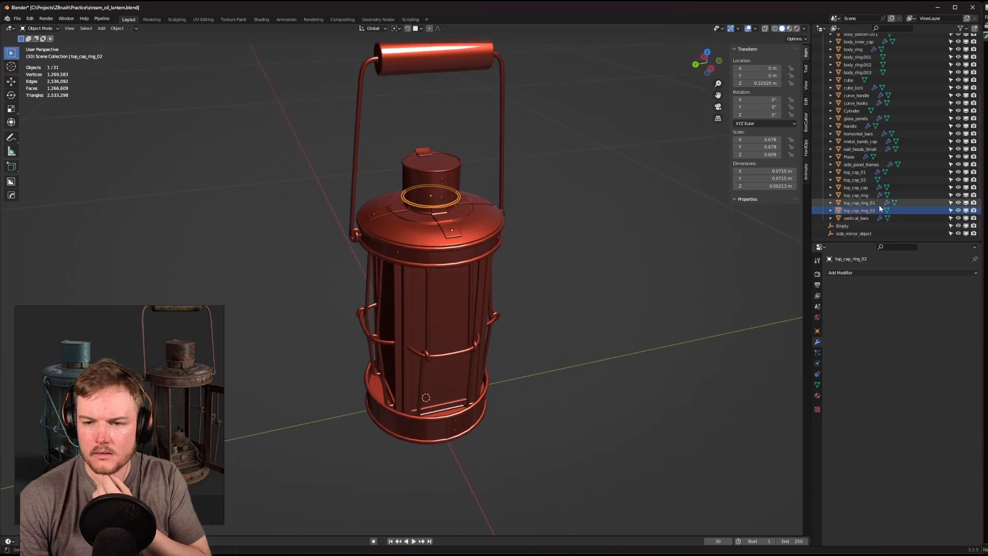
{"action": "scroll", "coordinate": [864, 195], "scroll_direction": "up", "scroll_amount": 1}
{"action": "left_click", "coordinate": [849, 172]}
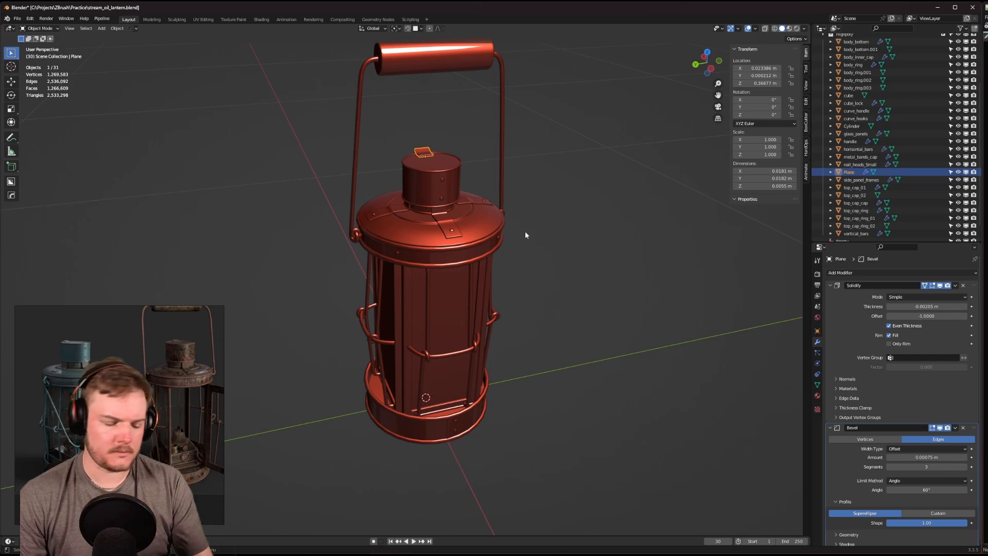
{"action": "key", "text": "F2"}
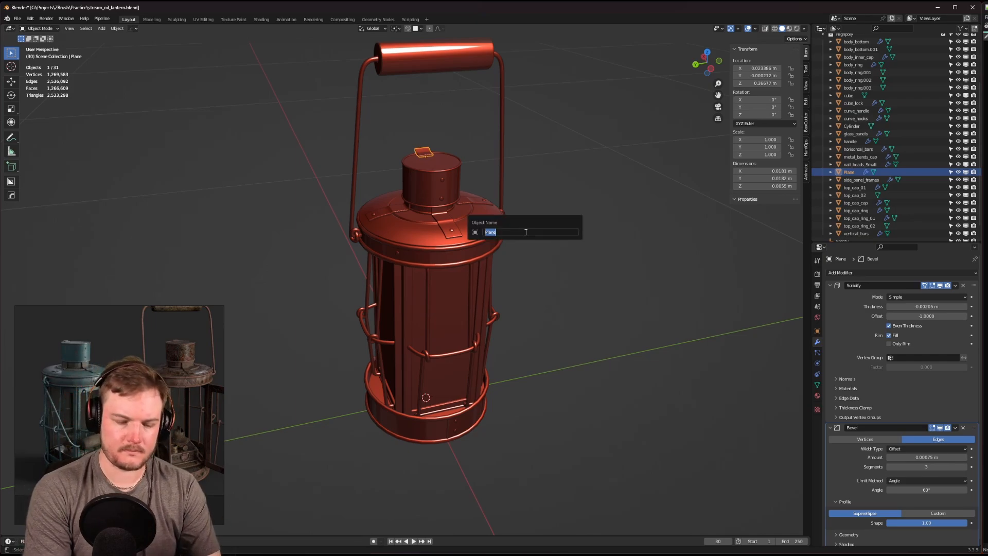
{"action": "type", "text": "metal_flap_top"}
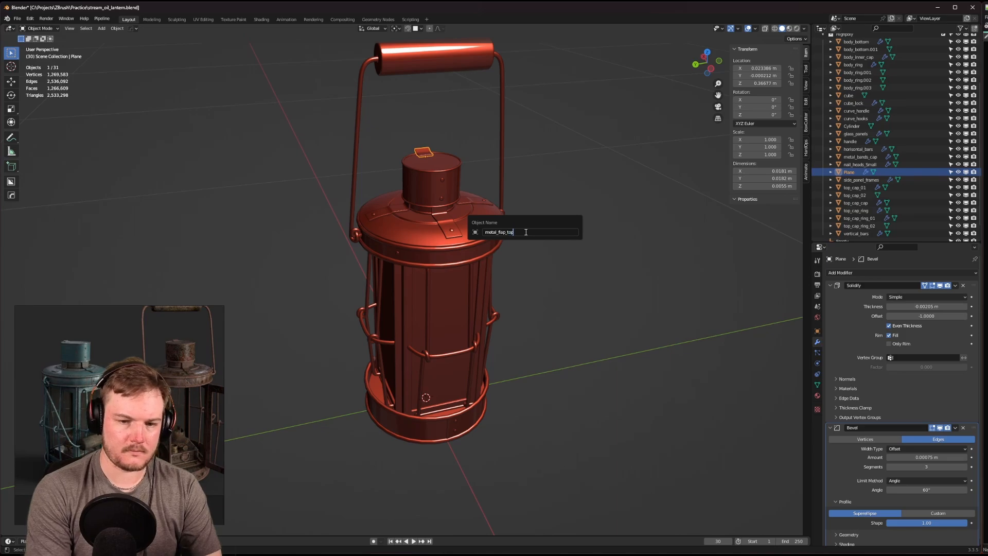
{"action": "key", "text": "Return"}
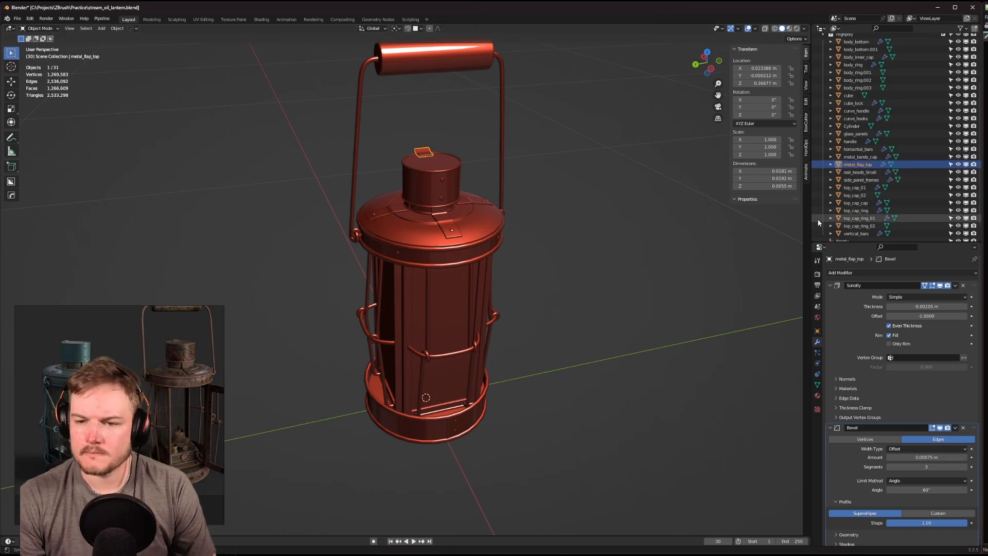
Join the remaining Cylinder nail head on the cap's rim into nail_heads_Small.
{"action": "scroll", "coordinate": [863, 172], "scroll_direction": "up", "scroll_amount": 1}
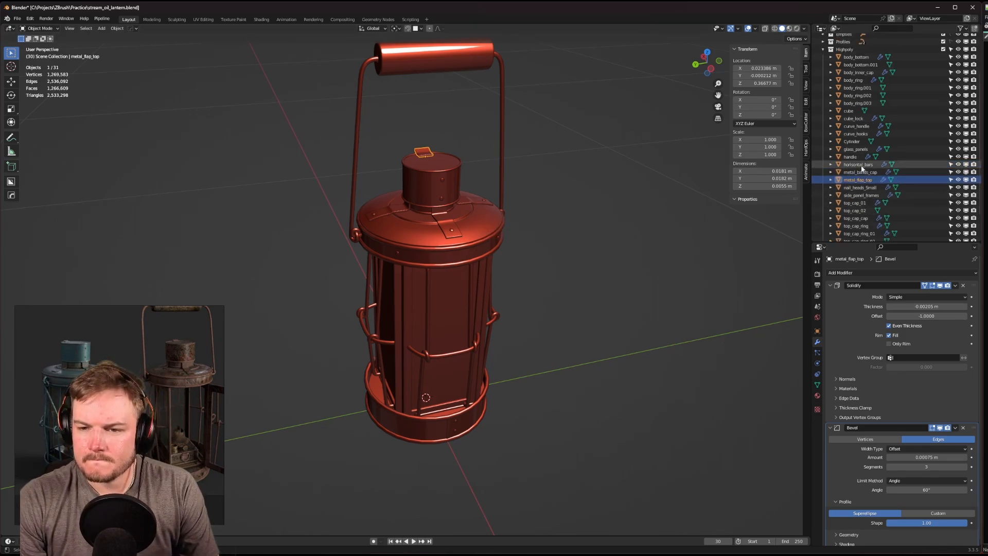
{"action": "left_click", "coordinate": [852, 141]}
{"action": "middle_click_drag", "start_coordinate": [657, 244], "coordinate": [540, 276]}
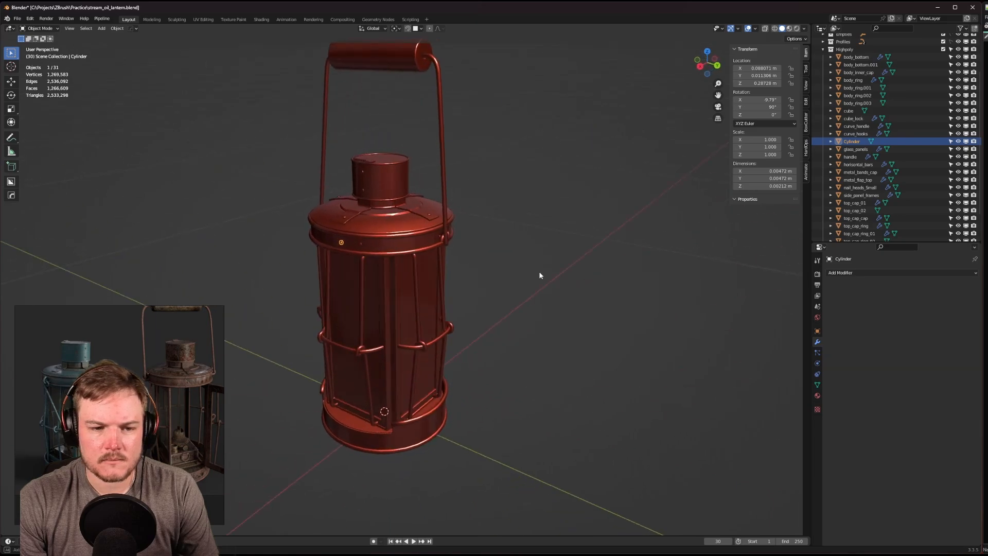
{"action": "scroll", "coordinate": [500, 270], "scroll_direction": "up", "scroll_amount": 5}
{"action": "scroll", "coordinate": [628, 252], "scroll_direction": "down", "scroll_amount": 3}
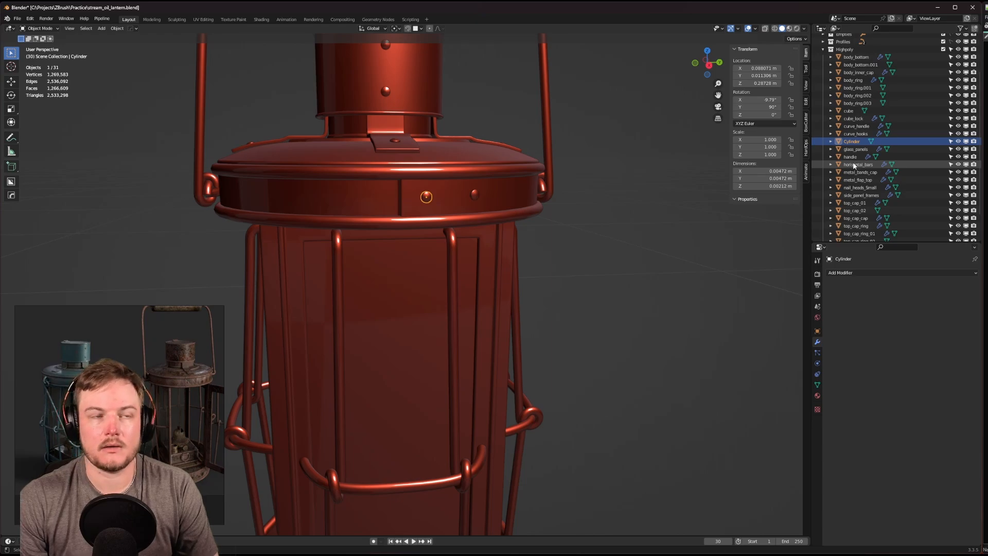
{"action": "scroll", "coordinate": [870, 190], "scroll_direction": "down", "scroll_amount": 2}
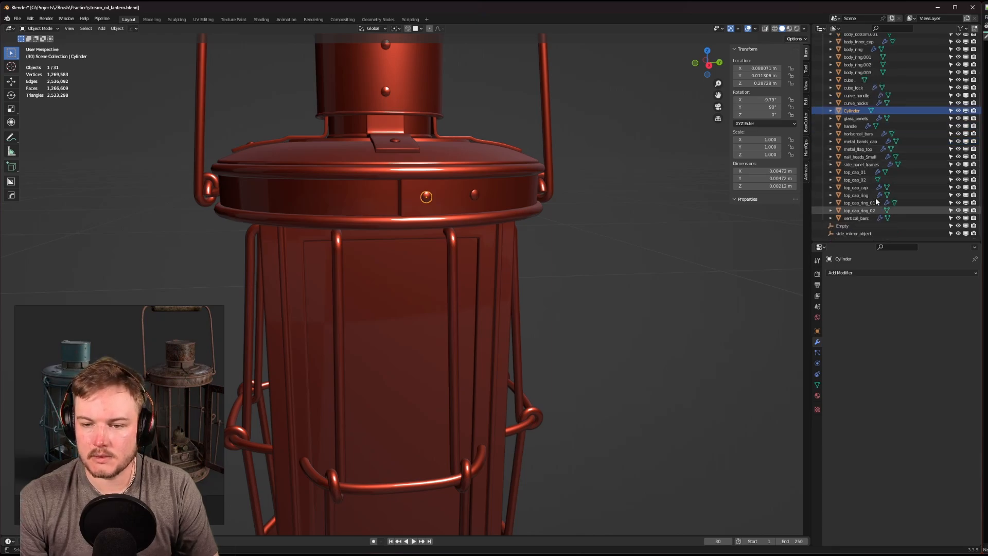
{"action": "left_click", "coordinate": [860, 157], "text": "ctrl"}
{"action": "middle_click_drag", "start_coordinate": [681, 182], "coordinate": [677, 202]}
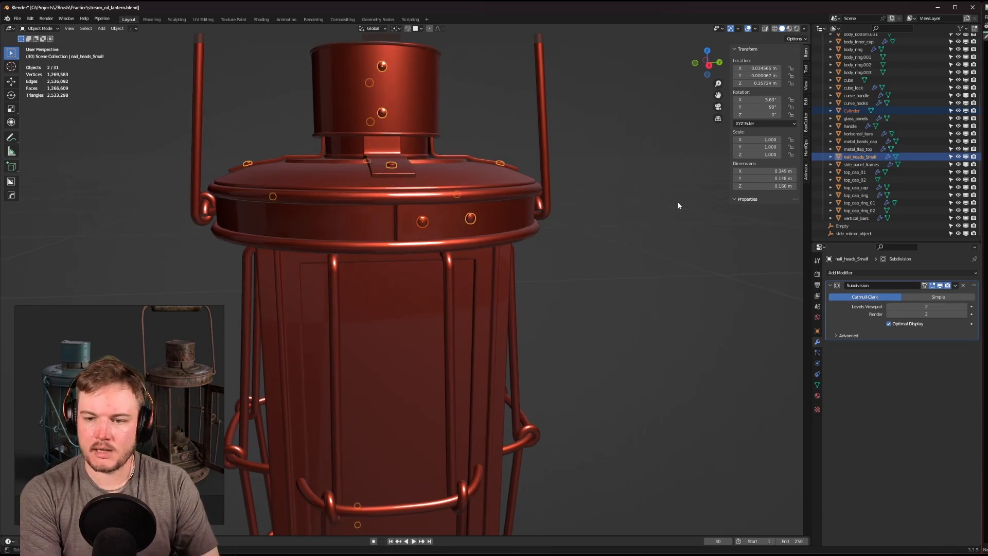
{"action": "key", "text": "ctrl+j"}
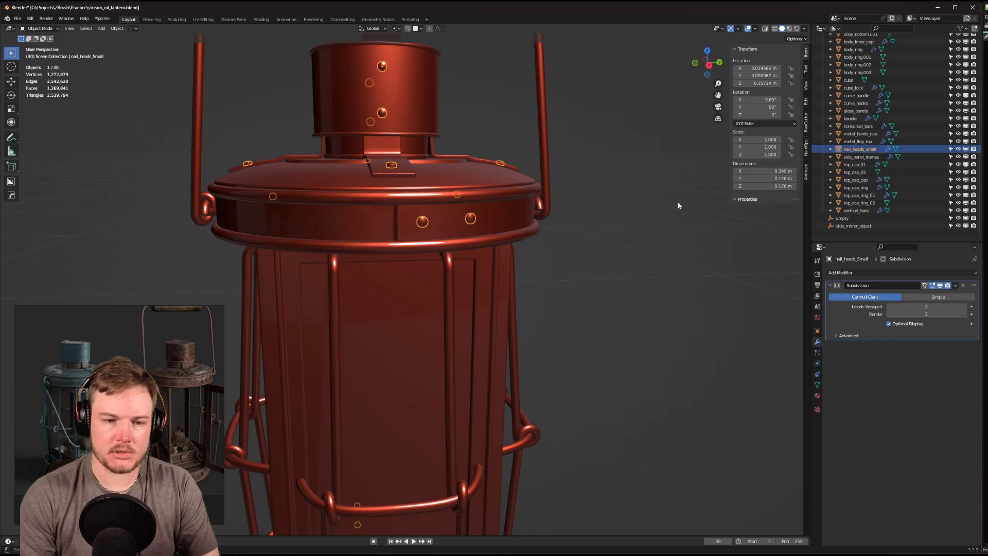
Isolate nail_heads_Small and examine the wireframe and base mesh of the nail heads in Edit Mode.
{"action": "scroll", "coordinate": [458, 191], "scroll_direction": "up", "scroll_amount": 5}
{"action": "middle_click_drag", "start_coordinate": [467, 199], "coordinate": [497, 204]}
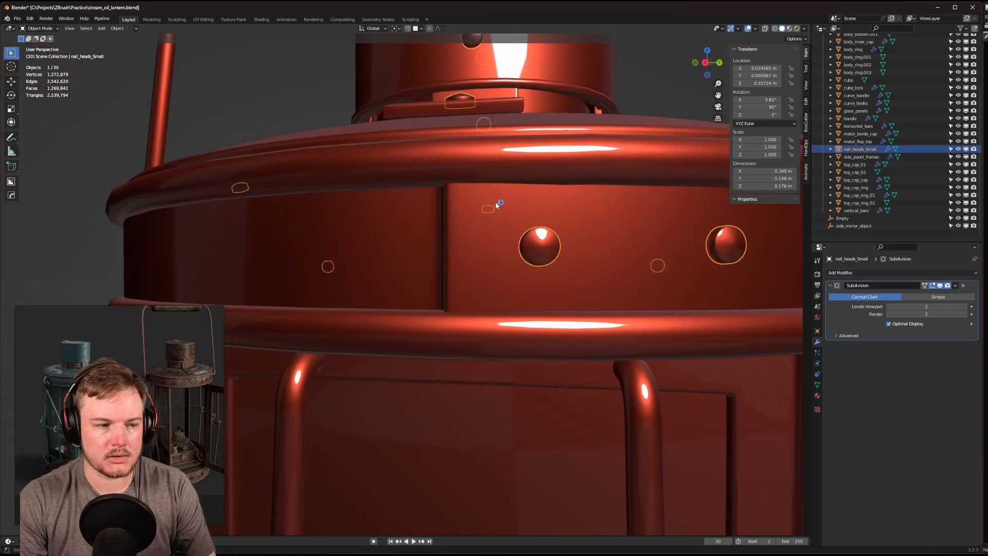
{"action": "key", "text": "shift+h"}
{"action": "key", "text": "q"}
{"action": "left_click", "coordinate": [545, 243]}
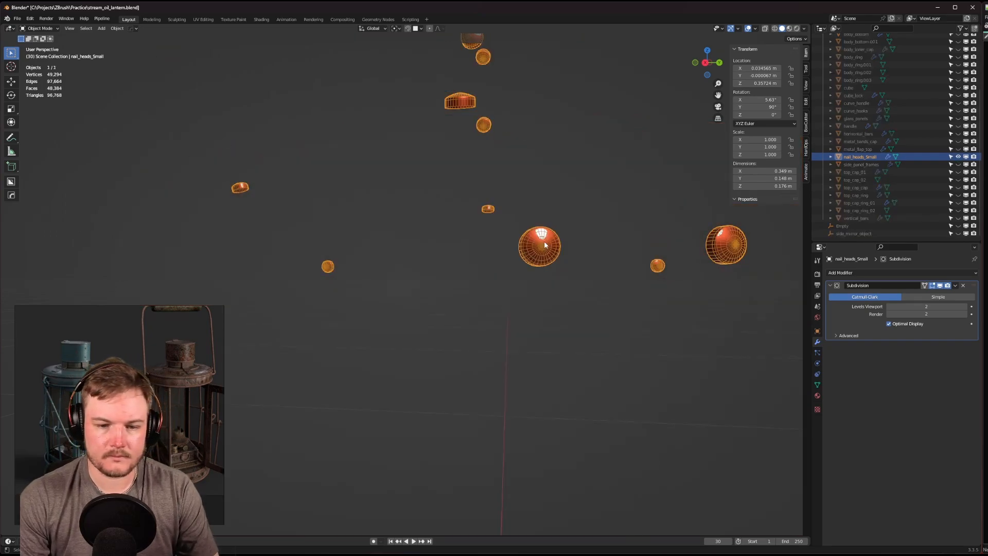
{"action": "middle_click_drag", "start_coordinate": [545, 244], "coordinate": [448, 256]}
{"action": "key", "text": "Tab"}
{"action": "left_click", "coordinate": [449, 218]}
{"action": "key", "text": "Tab"}
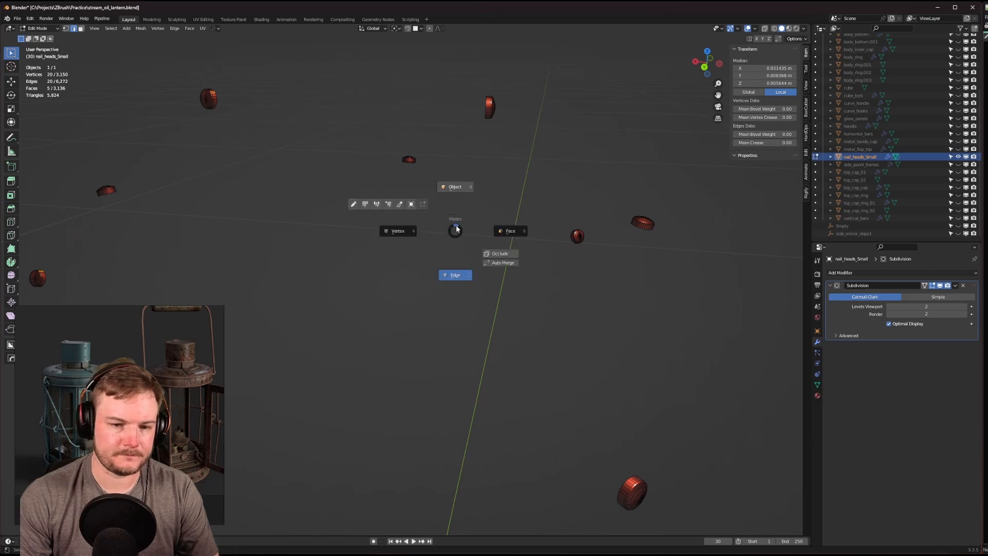
Return to Object Mode, unhide all the lantern parts and deselect everything.
{"action": "left_click", "coordinate": [461, 202]}
{"action": "key", "text": "alt+h"}
{"action": "key", "text": "alt+a"}
{"action": "middle_click_drag", "start_coordinate": [471, 221], "coordinate": [549, 255]}
{"action": "key", "text": "alt+v"}
{"action": "left_click", "coordinate": [580, 268]}
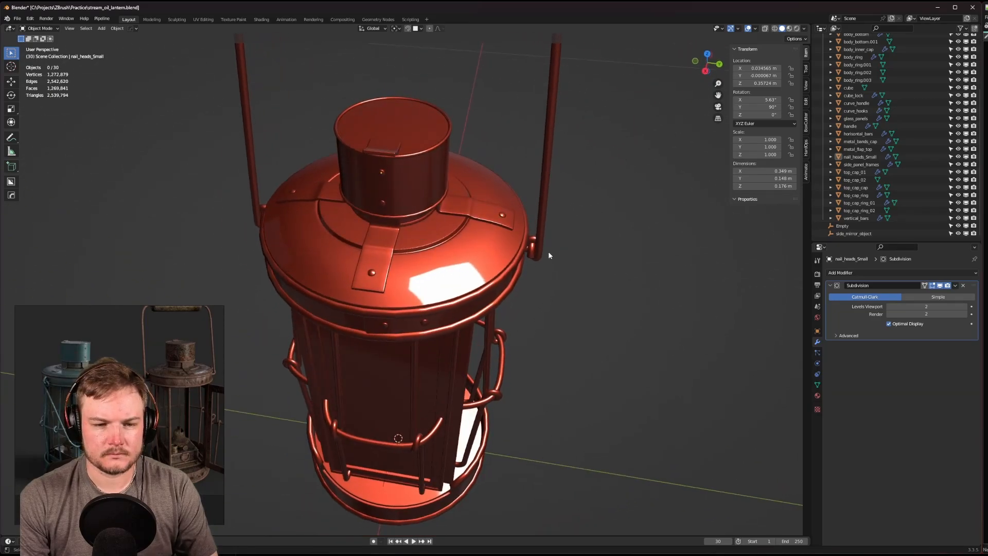
Collapse the Bevel and Subdivision modifiers of top_cap_cap and save the lantern file.
{"action": "left_click", "coordinate": [475, 266]}
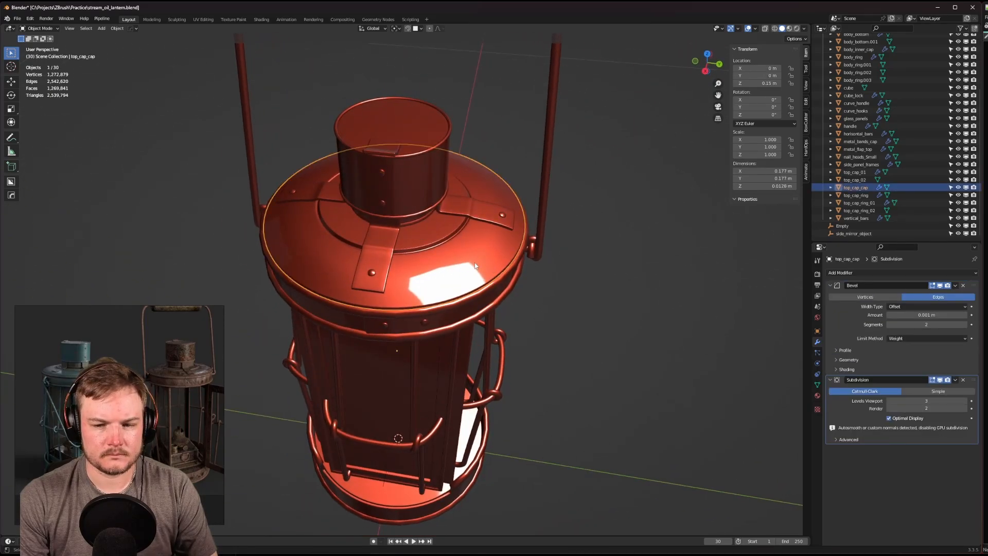
{"action": "left_click", "coordinate": [830, 286]}
{"action": "left_click", "coordinate": [829, 295]}
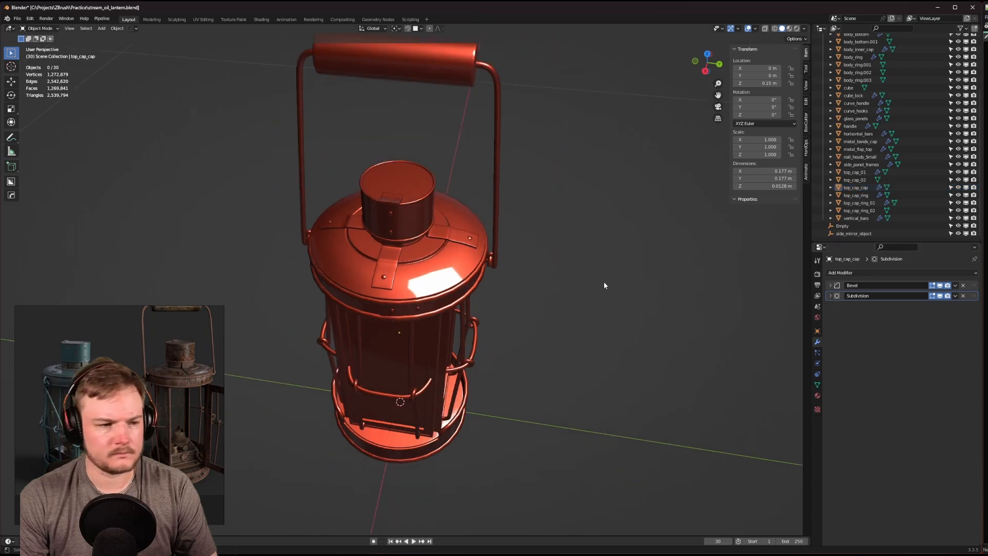
{"action": "middle_click_drag", "start_coordinate": [604, 282], "coordinate": [597, 270]}
{"action": "key", "text": "ctrl+s"}
{"action": "left_click", "coordinate": [656, 268]}
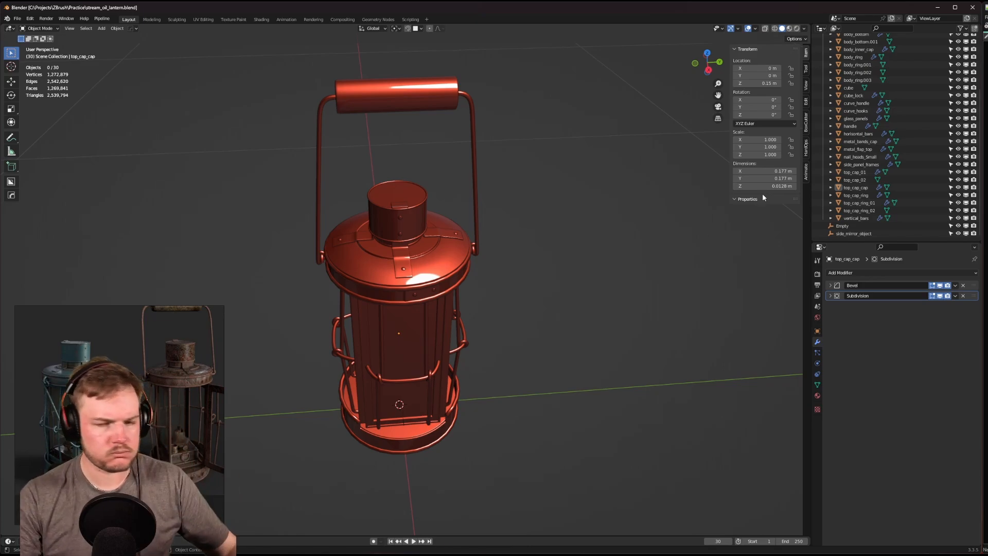
Delete the leftover cube and cube_lock objects from the Highpoly collection.
{"action": "left_click", "coordinate": [849, 88]}
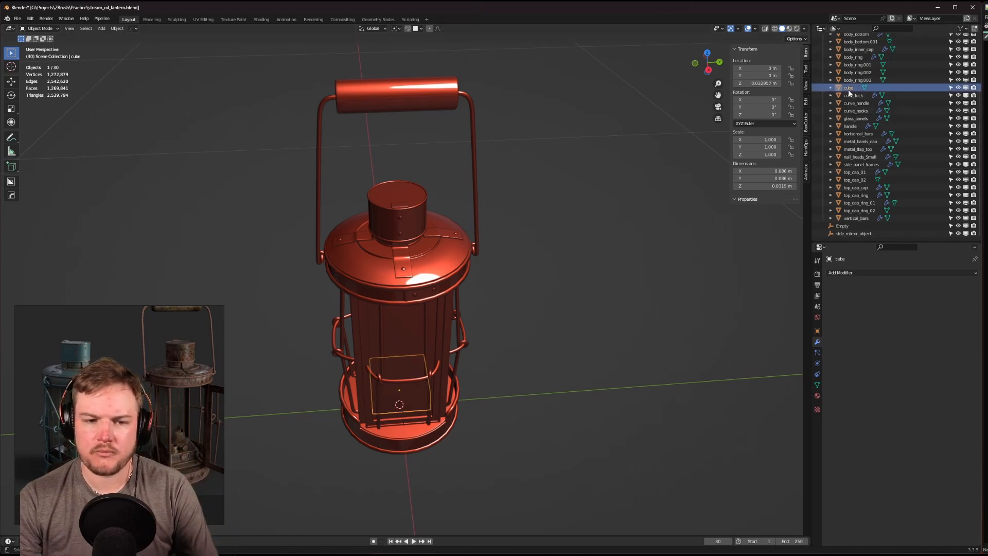
{"action": "middle_click_drag", "start_coordinate": [604, 218], "coordinate": [631, 183], "text": "shift"}
{"action": "key", "text": "x"}
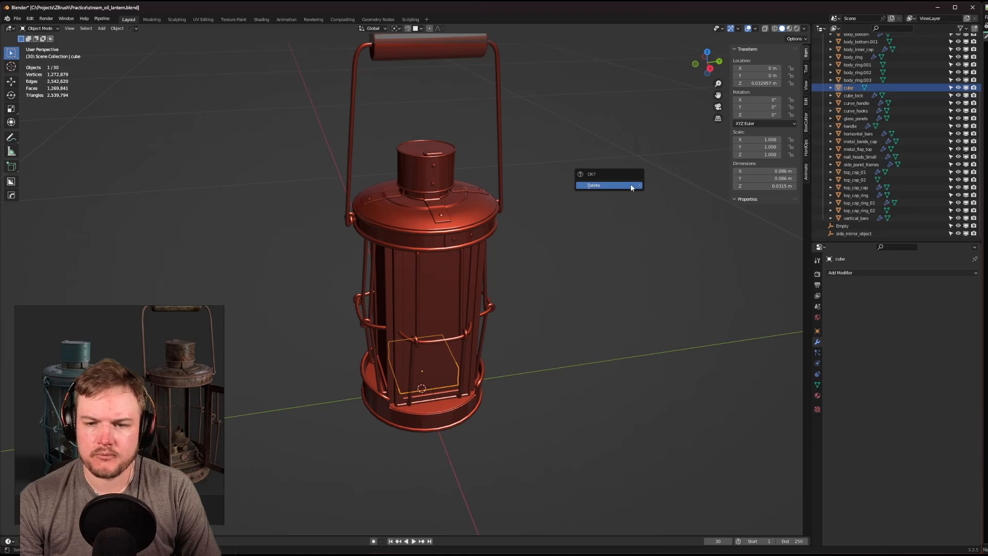
{"action": "left_click", "coordinate": [631, 184]}
{"action": "left_click", "coordinate": [856, 98]}
{"action": "key", "text": "x"}
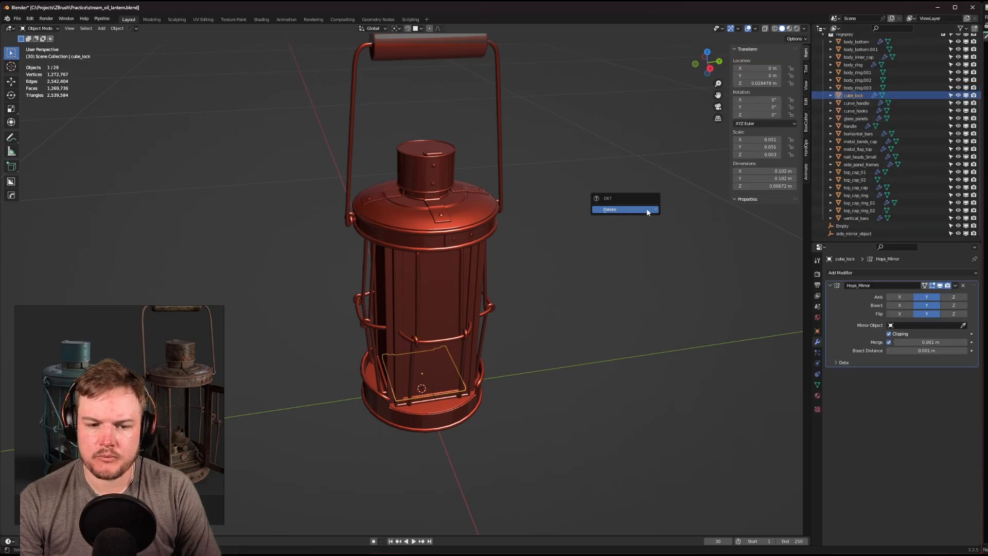
{"action": "left_click", "coordinate": [646, 208]}
Check which lantern part each name in the Highpoly collection belongs to, including the body rings, body bottoms, vertical bars and top_cap_ring_02.
{"action": "left_click", "coordinate": [863, 105]}
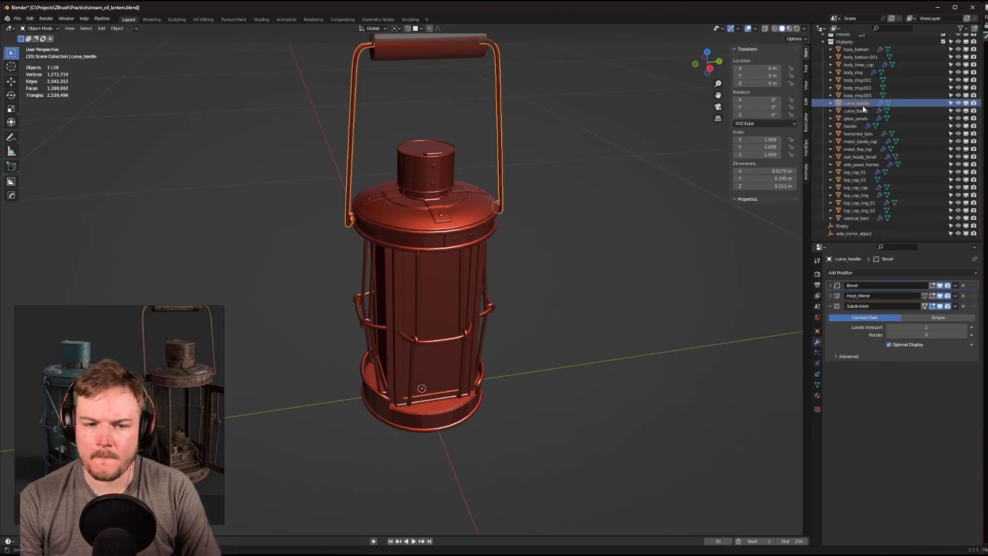
{"action": "left_click", "coordinate": [858, 95]}
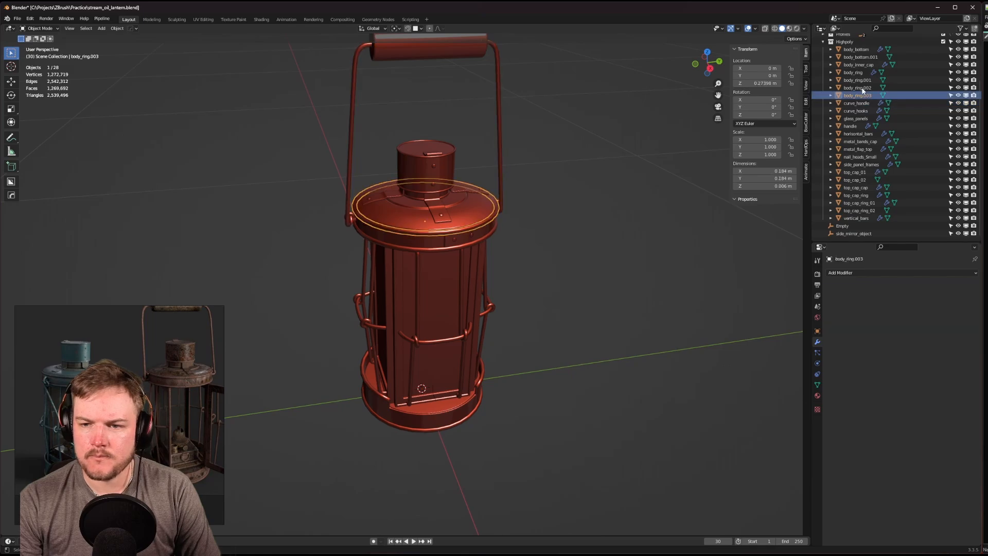
{"action": "left_click", "coordinate": [861, 85]}
{"action": "left_click", "coordinate": [860, 73]}
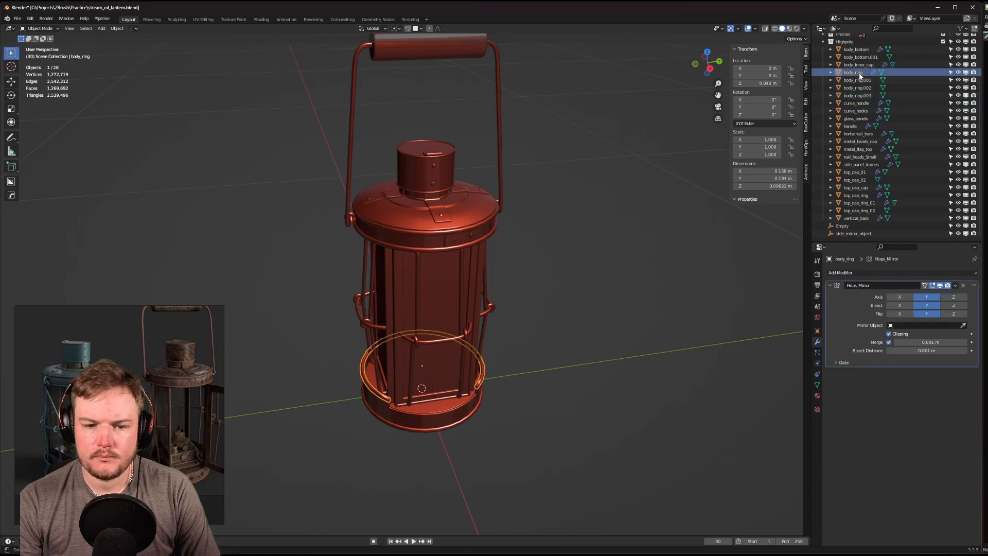
{"action": "left_click", "coordinate": [860, 80]}
{"action": "left_click", "coordinate": [859, 88]}
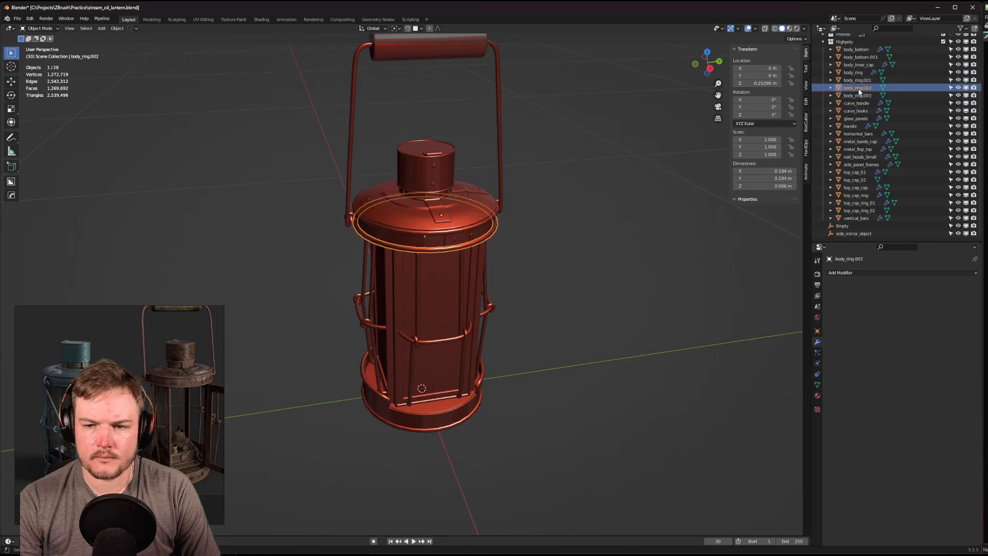
{"action": "left_click", "coordinate": [858, 95]}
{"action": "left_click", "coordinate": [860, 89]}
{"action": "left_click", "coordinate": [859, 82]}
{"action": "left_click", "coordinate": [860, 75]}
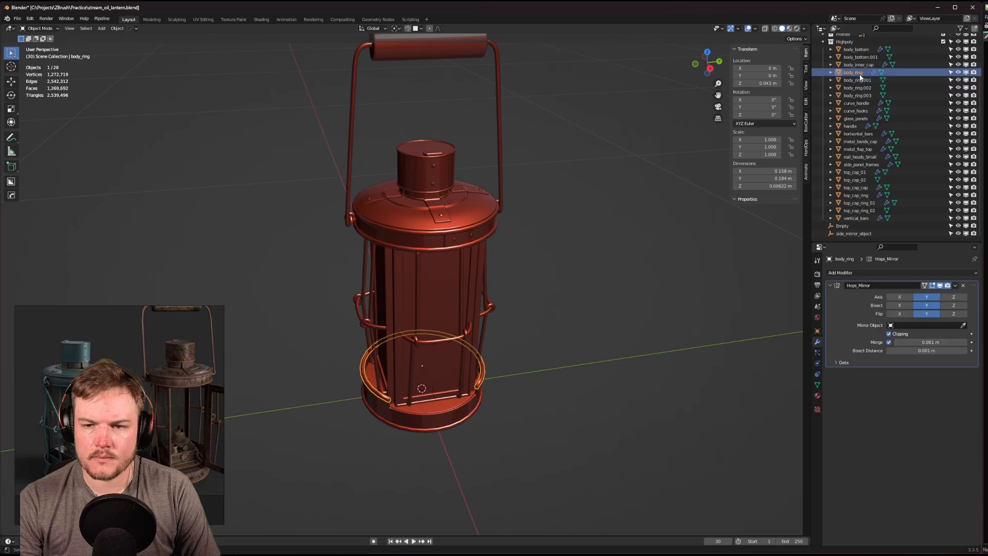
{"action": "left_click", "coordinate": [861, 66]}
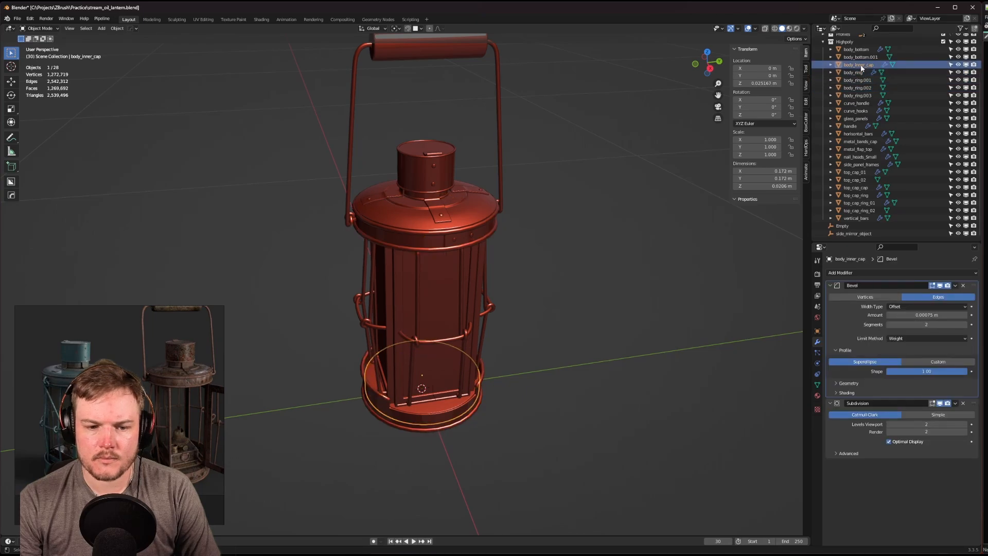
{"action": "left_click", "coordinate": [861, 57]}
{"action": "left_click", "coordinate": [856, 50]}
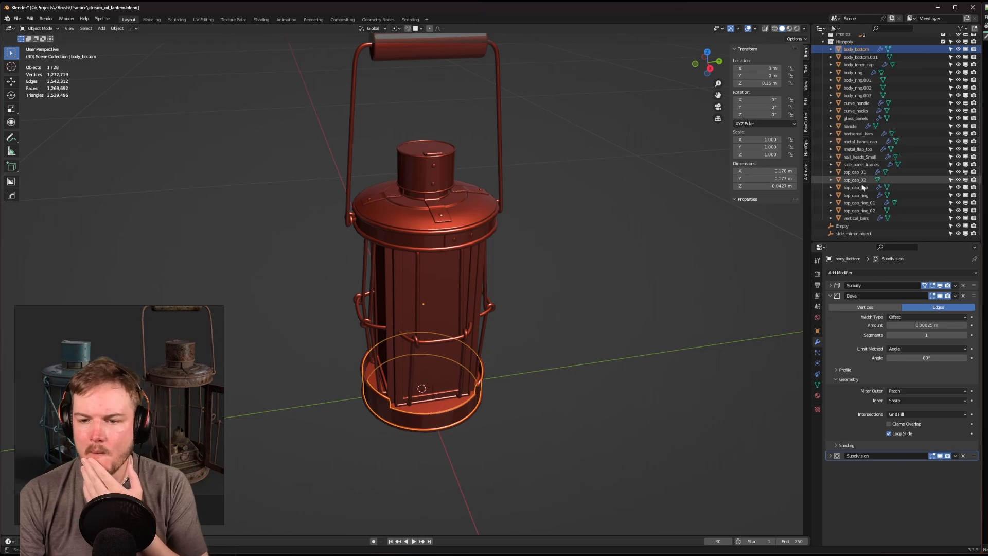
{"action": "left_click", "coordinate": [863, 218]}
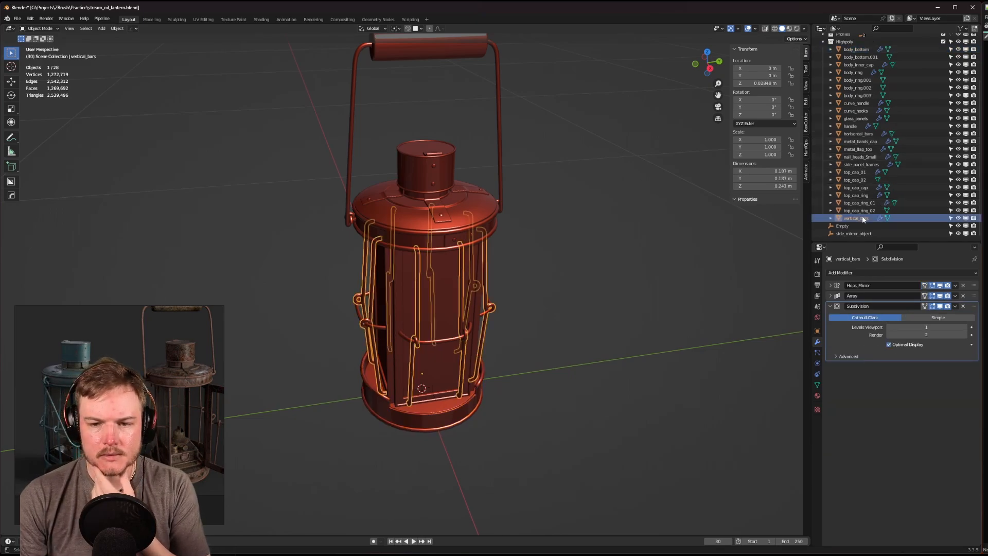
{"action": "left_click", "coordinate": [864, 210]}
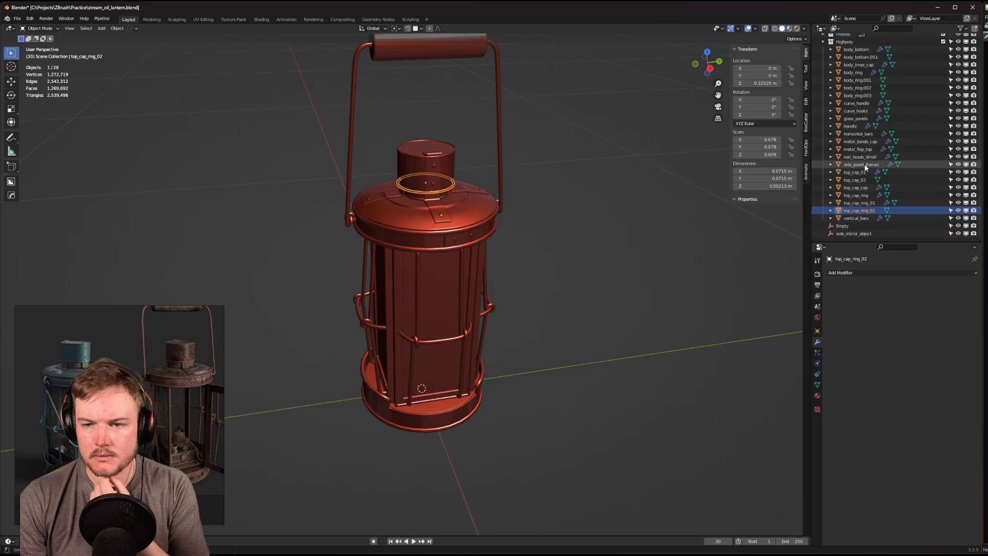
Duplicate the Highpoly collection with all its objects and exclude the original Highpoly collection from the view layer.
{"action": "scroll", "coordinate": [865, 164], "scroll_direction": "up", "scroll_amount": 2}
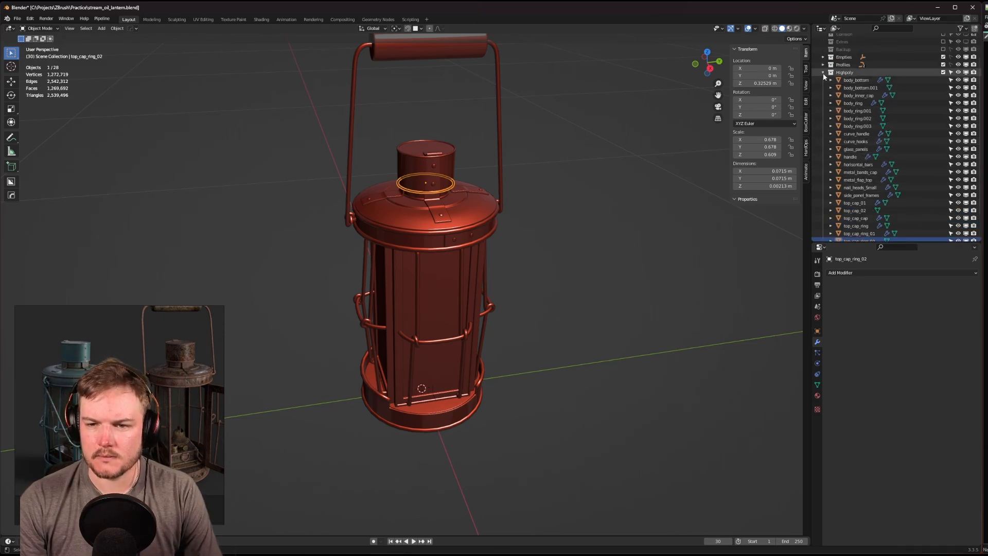
{"action": "right_click", "coordinate": [841, 72]}
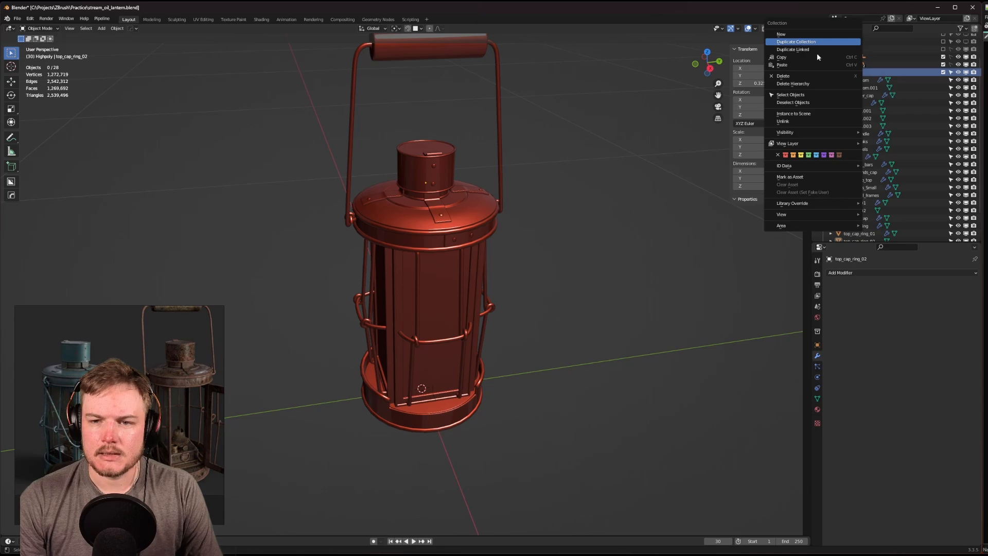
{"action": "key", "text": "Return"}
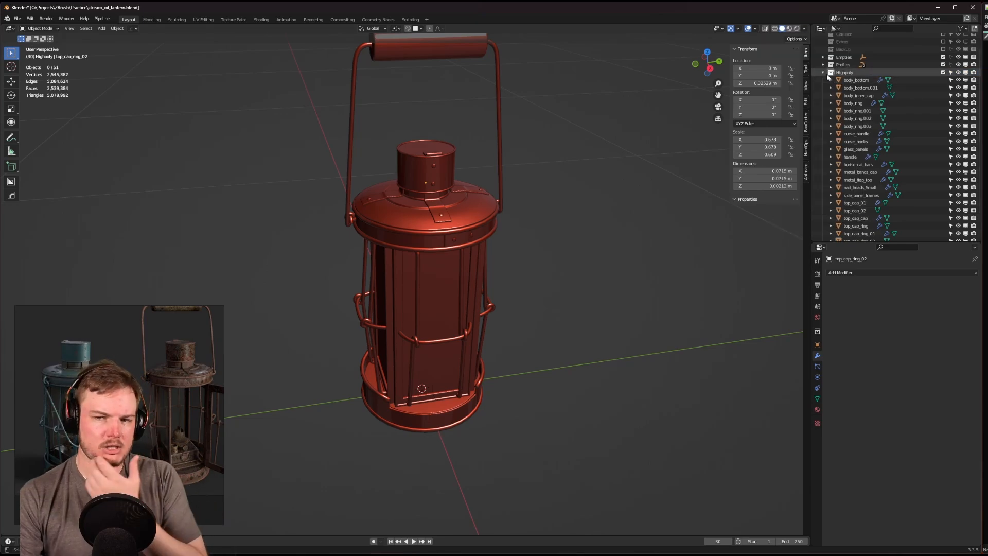
{"action": "left_click", "coordinate": [943, 73]}
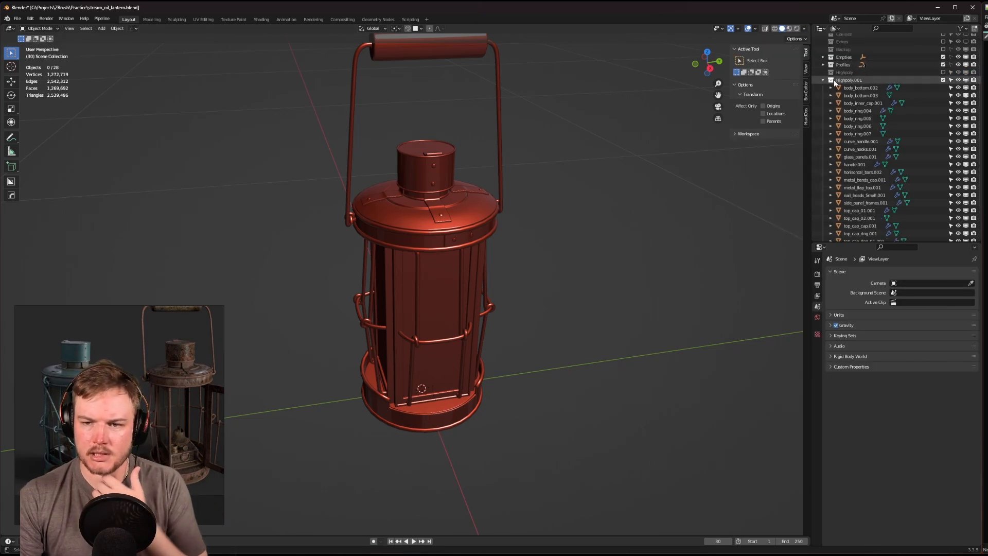
Rename the duplicated collection as Lowpoly.
{"action": "double_click", "coordinate": [834, 79]}
{"action": "scroll", "coordinate": [853, 81], "scroll_direction": "up", "scroll_amount": 2}
{"action": "type", "text": "Lowpoly"}
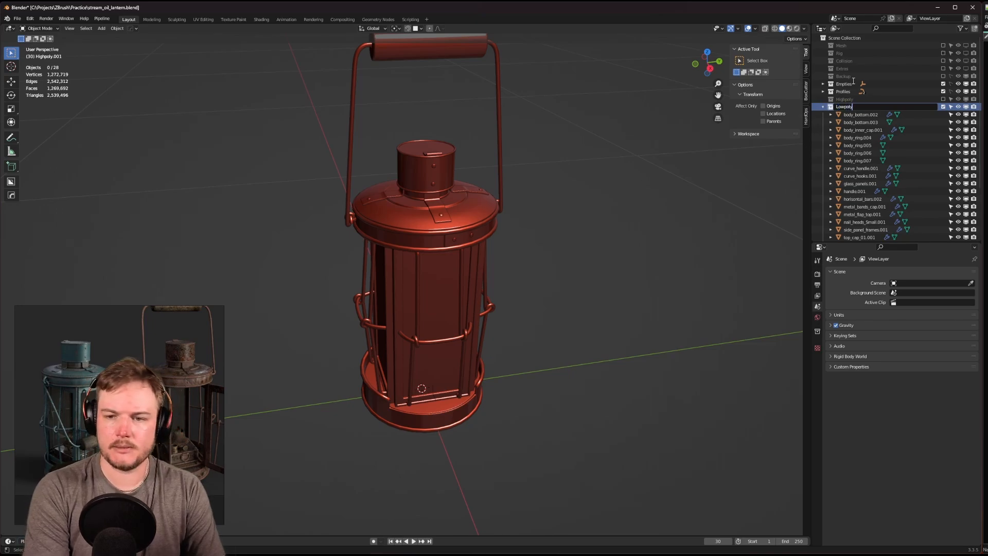
{"action": "key", "text": "Return"}
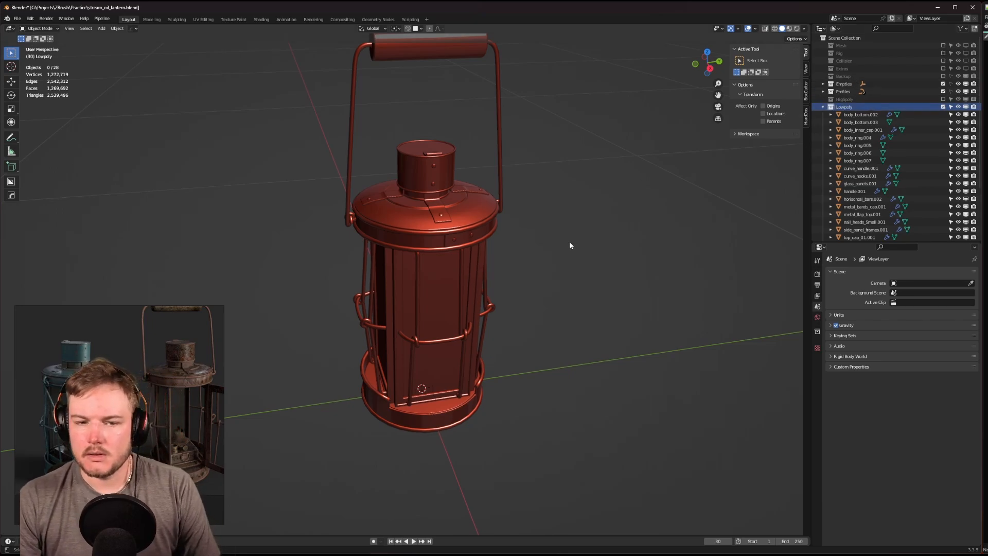
{"action": "middle_click_drag", "start_coordinate": [569, 241], "coordinate": [606, 268]}
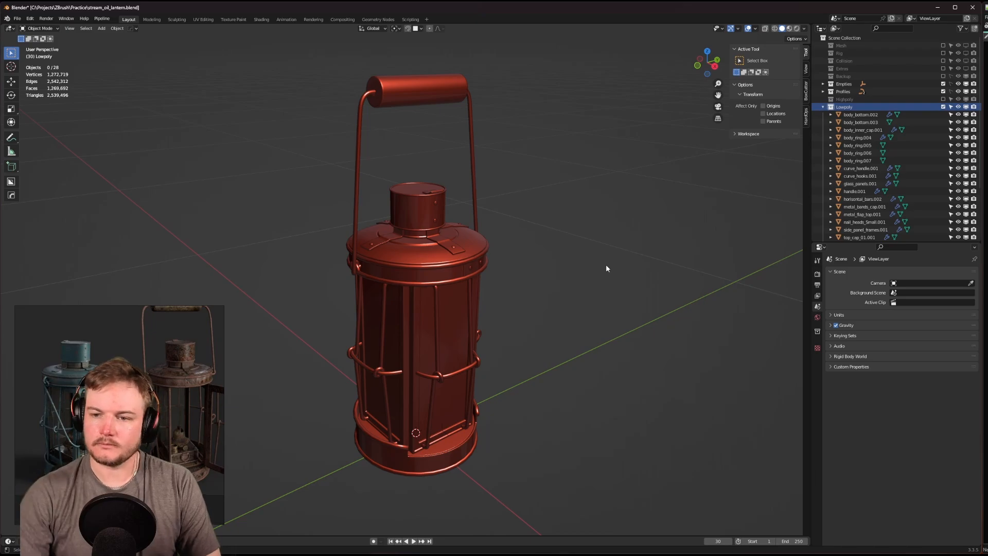
Isolate the body_bottom.002 ring in the Lowpoly collection and frame it in the view.
{"action": "left_click", "coordinate": [890, 115]}
{"action": "middle_click_drag", "start_coordinate": [578, 374], "coordinate": [582, 327]}
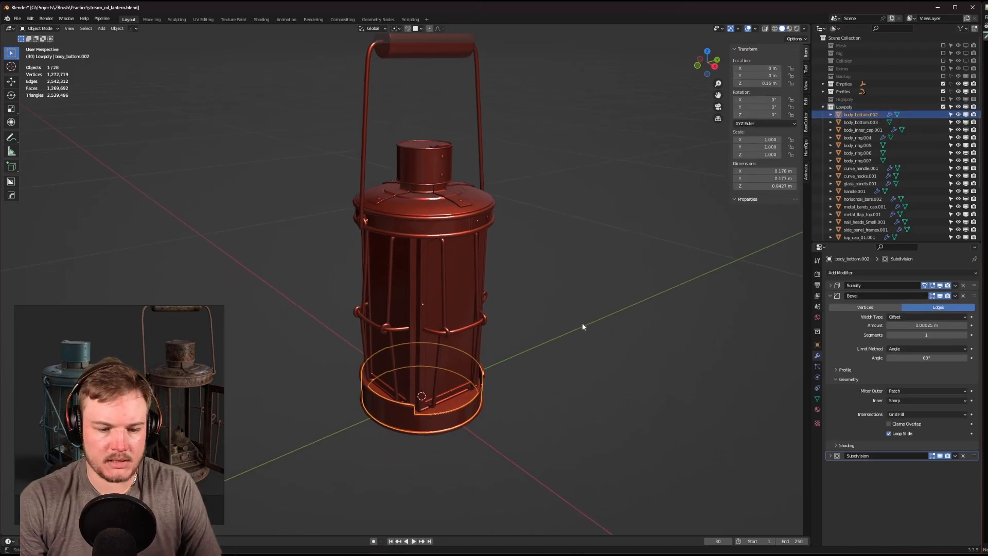
{"action": "key", "text": "shift+h"}
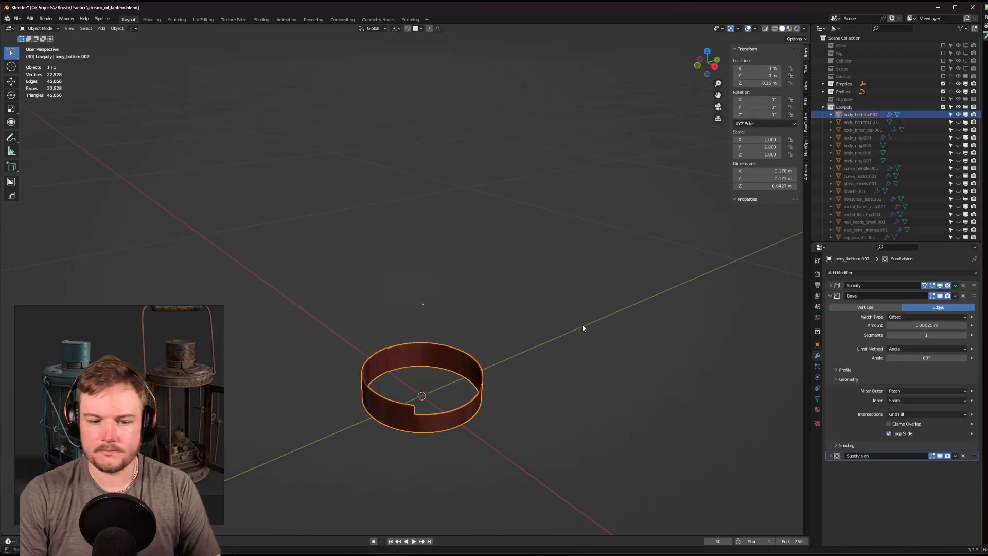
{"action": "key", "text": "KP_Decimal"}
{"action": "scroll", "coordinate": [575, 324], "scroll_direction": "up", "scroll_amount": 4}
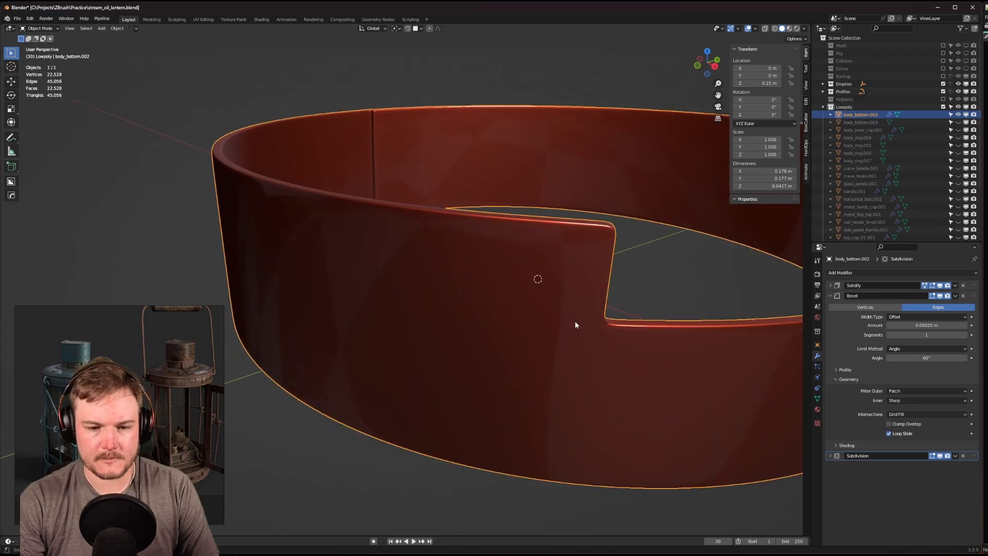
Remove the Subdivision modifier from body_bottom.002, keeping its Solidify and Bevel modifiers.
{"action": "middle_click_drag", "start_coordinate": [575, 322], "coordinate": [609, 354]}
{"action": "scroll", "coordinate": [537, 324], "scroll_direction": "up", "scroll_amount": 2}
{"action": "scroll", "coordinate": [553, 329], "scroll_direction": "down", "scroll_amount": 3}
{"action": "scroll", "coordinate": [541, 333], "scroll_direction": "down", "scroll_amount": 4}
{"action": "left_click", "coordinate": [830, 296]}
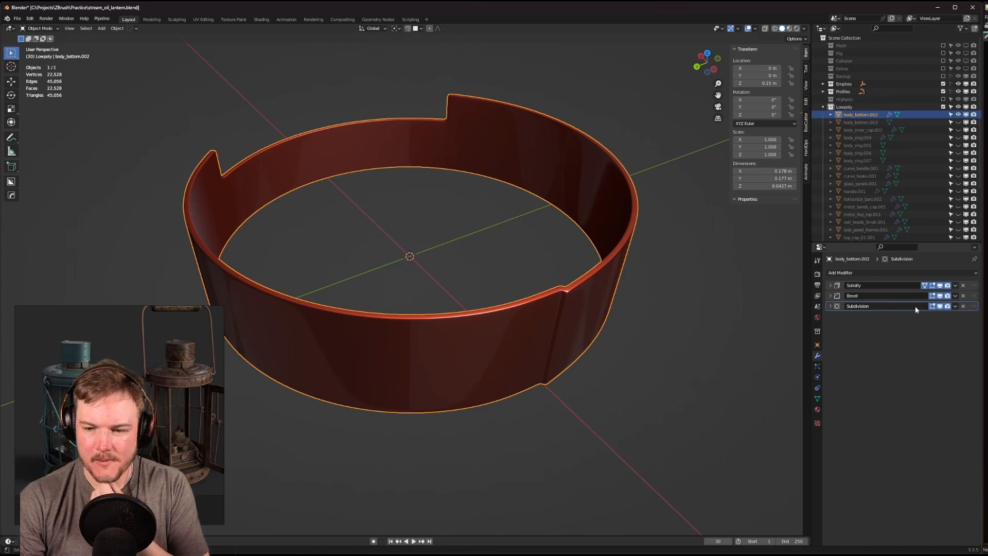
{"action": "left_click", "coordinate": [963, 306]}
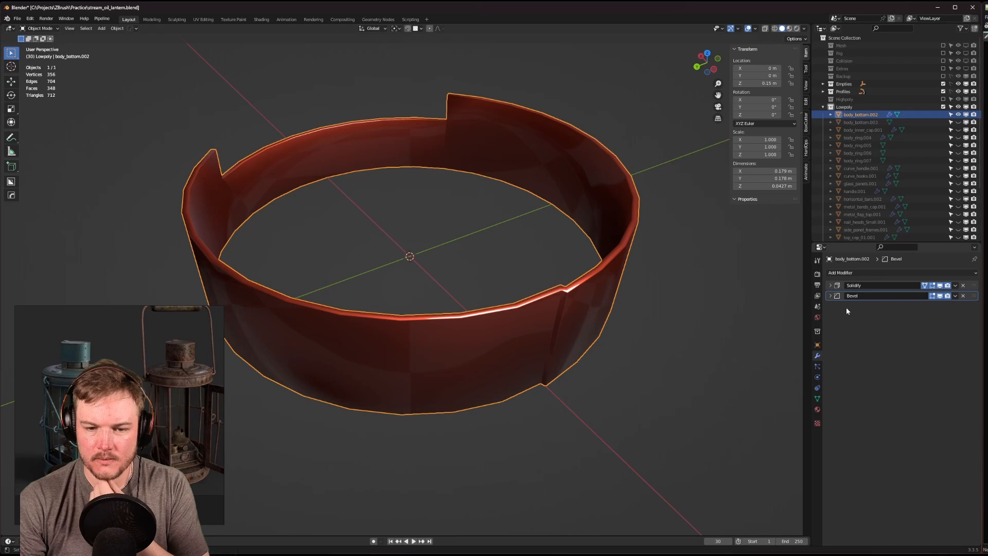
In Edit Mode, select the two stacked vertical edges along the outer side of the small step in the body_bottom.002 ring.
{"action": "middle_click_drag", "start_coordinate": [630, 296], "coordinate": [468, 282]}
{"action": "scroll", "coordinate": [509, 267], "scroll_direction": "up", "scroll_amount": 3}
{"action": "scroll", "coordinate": [509, 267], "scroll_direction": "down", "scroll_amount": 1}
{"action": "scroll", "coordinate": [490, 276], "scroll_direction": "up", "scroll_amount": 2}
{"action": "key", "text": "Tab"}
{"action": "key", "text": "ctrl+Tab"}
{"action": "left_click", "coordinate": [471, 322]}
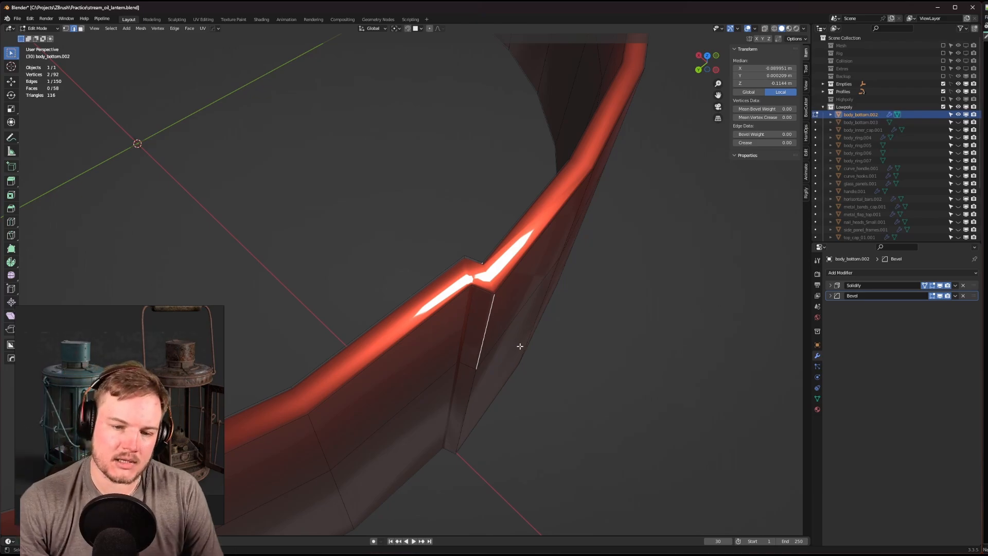
{"action": "middle_click_drag", "start_coordinate": [520, 347], "coordinate": [478, 298]}
{"action": "left_click", "coordinate": [444, 186], "text": "shift"}
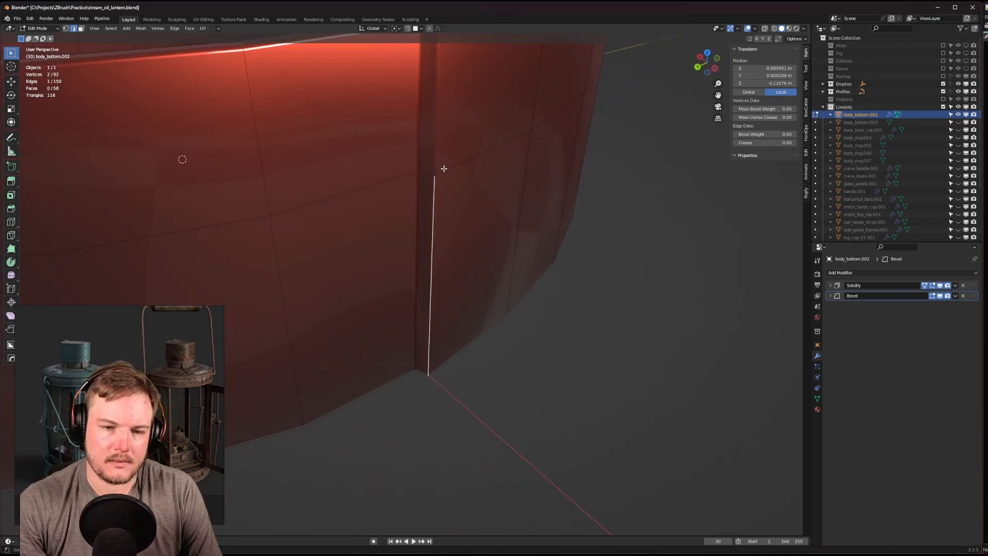
{"action": "mouse_move", "coordinate": [444, 178]}
{"action": "middle_mouse_down"}
{"action": "mouse_move", "coordinate": [465, 223]}
{"action": "mouse_move", "coordinate": [461, 185]}
{"action": "middle_mouse_up"}
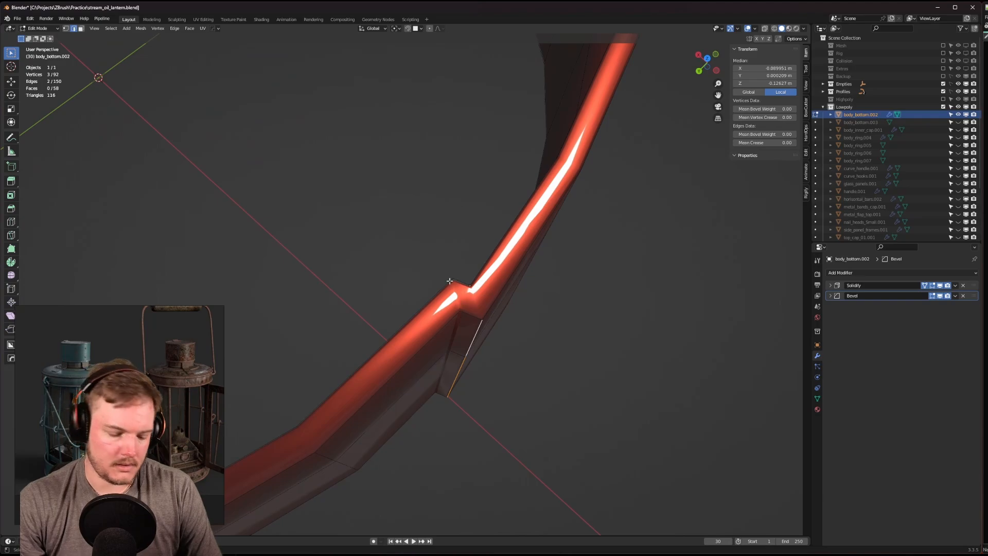
{"action": "key", "text": "g"}
{"action": "key", "text": "x"}
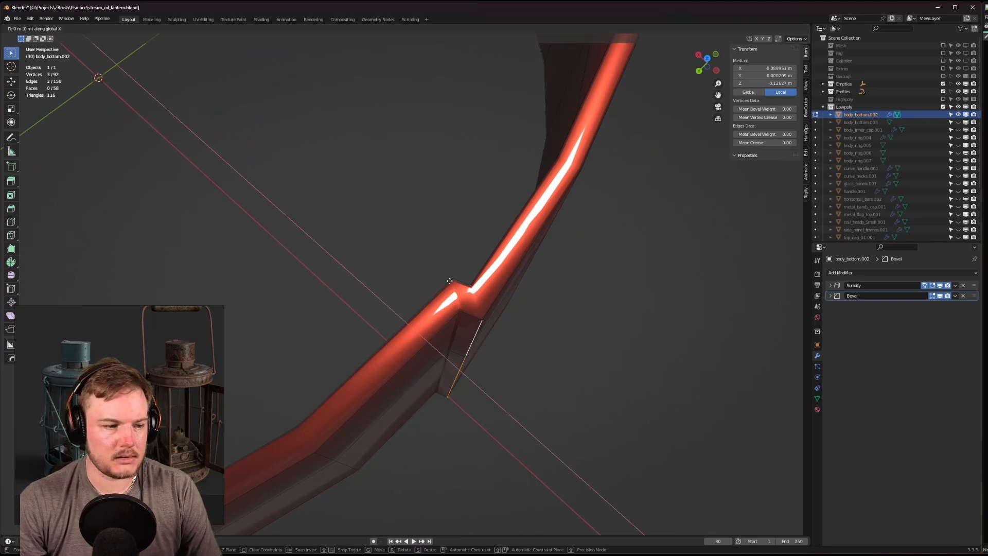
{"action": "right_click", "coordinate": [449, 281]}
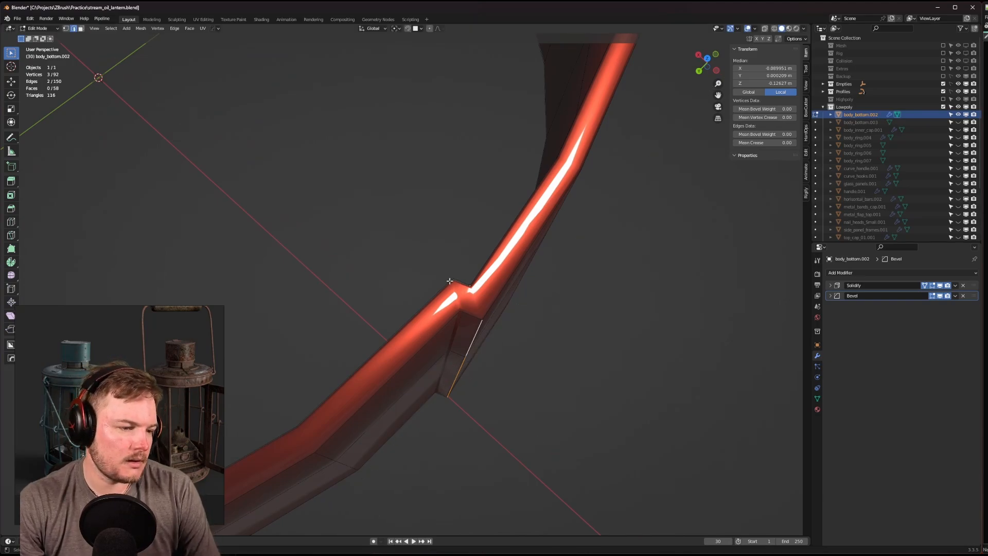
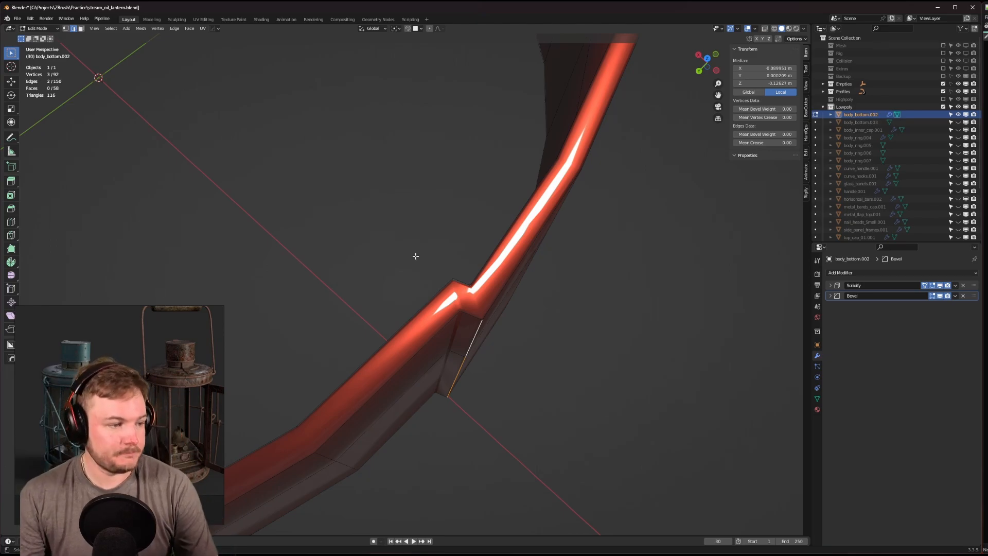
{"action": "middle_click_drag", "start_coordinate": [550, 348], "coordinate": [550, 345]}
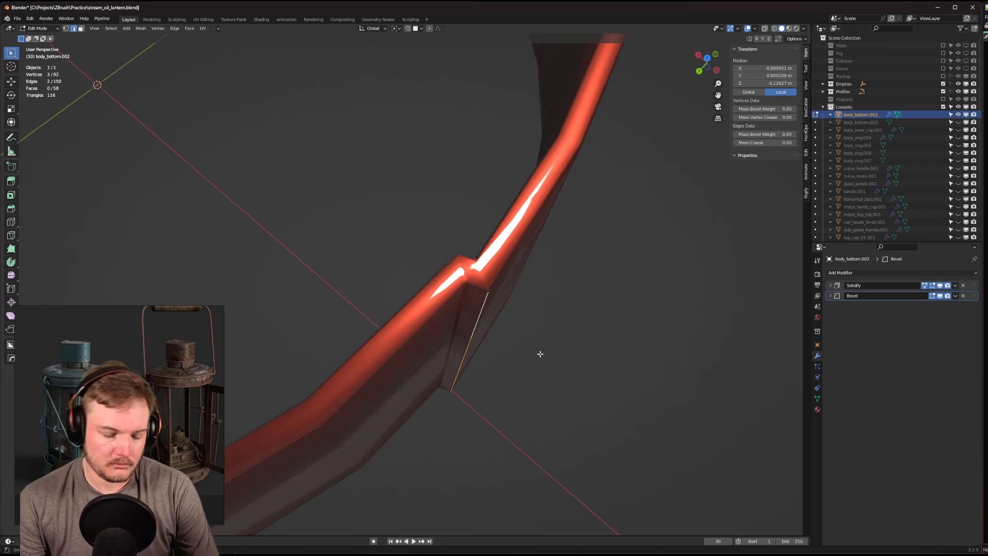
{"action": "key", "text": "g"}
{"action": "key", "text": "x"}
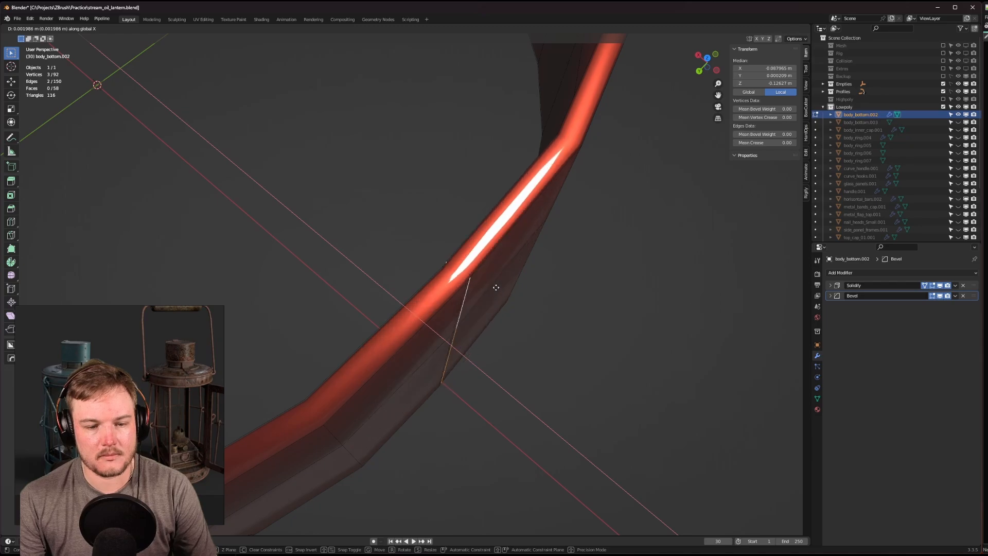
{"action": "key", "text": "Return"}
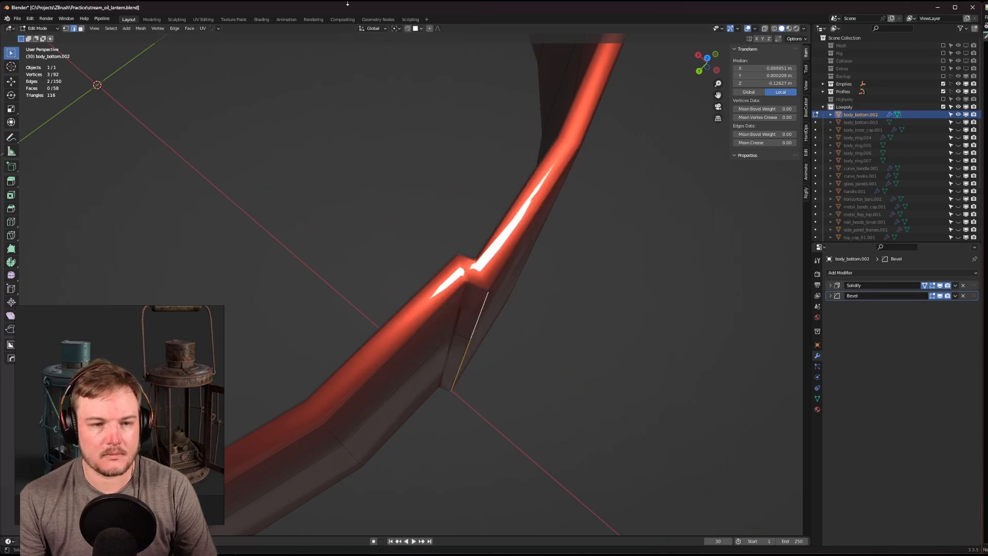
Set snapping to Vertex with Closest, and snap the selected edges along global X to the inner side of the step, flattening it.
{"action": "left_click", "coordinate": [421, 28]}
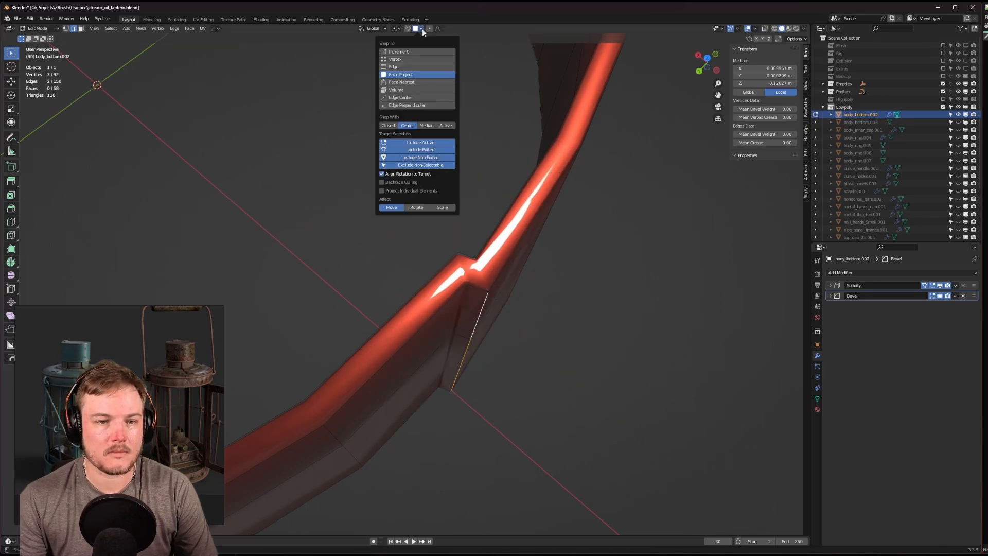
{"action": "left_click", "coordinate": [406, 60]}
{"action": "left_click", "coordinate": [391, 126]}
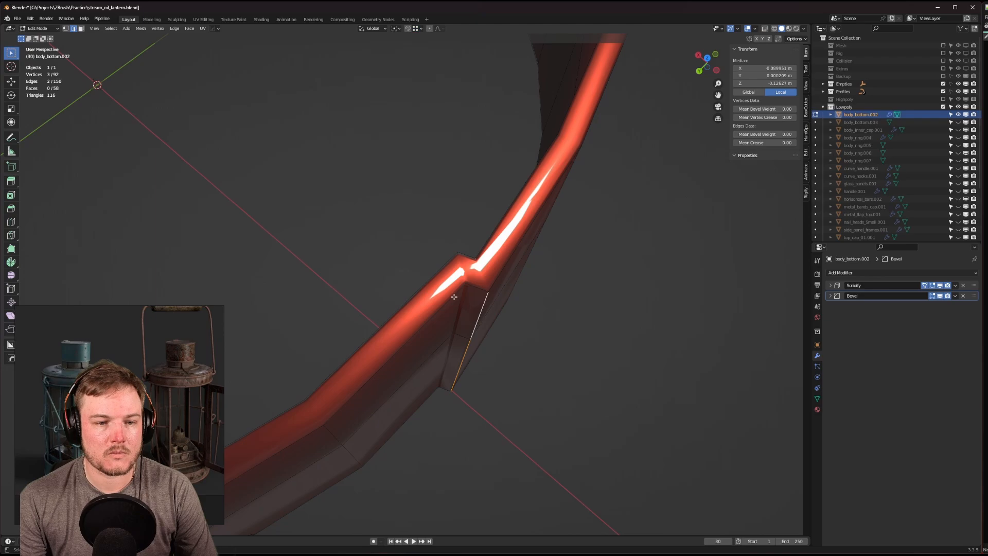
{"action": "key", "text": "g"}
{"action": "key", "text": "x"}
{"action": "left_click", "coordinate": [475, 284]}
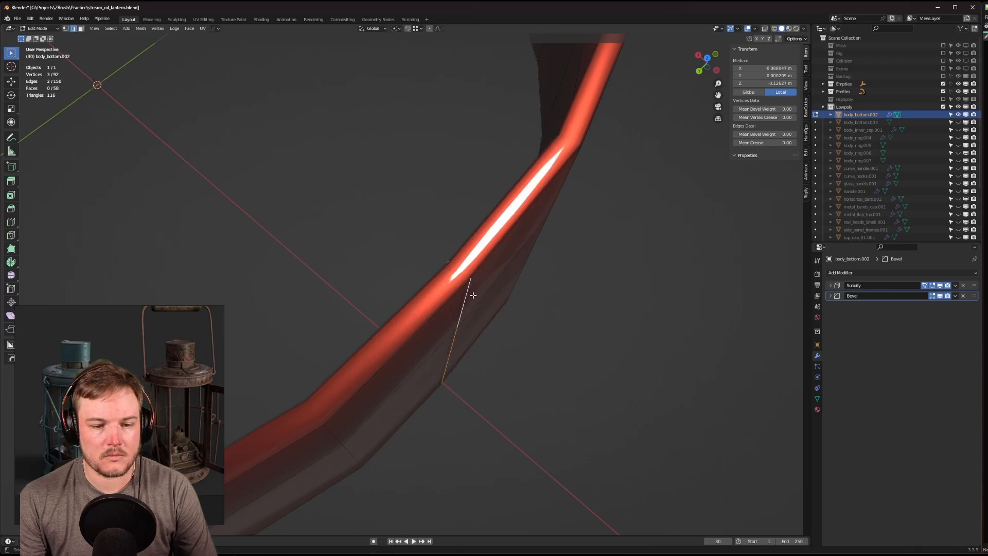
Dissolve the vertical edge loop on the ring's outer wall beside the flattened step.
{"action": "middle_click_drag", "start_coordinate": [472, 293], "coordinate": [434, 256]}
{"action": "left_click", "coordinate": [383, 177], "text": "alt"}
{"action": "key", "text": "ctrl+x"}
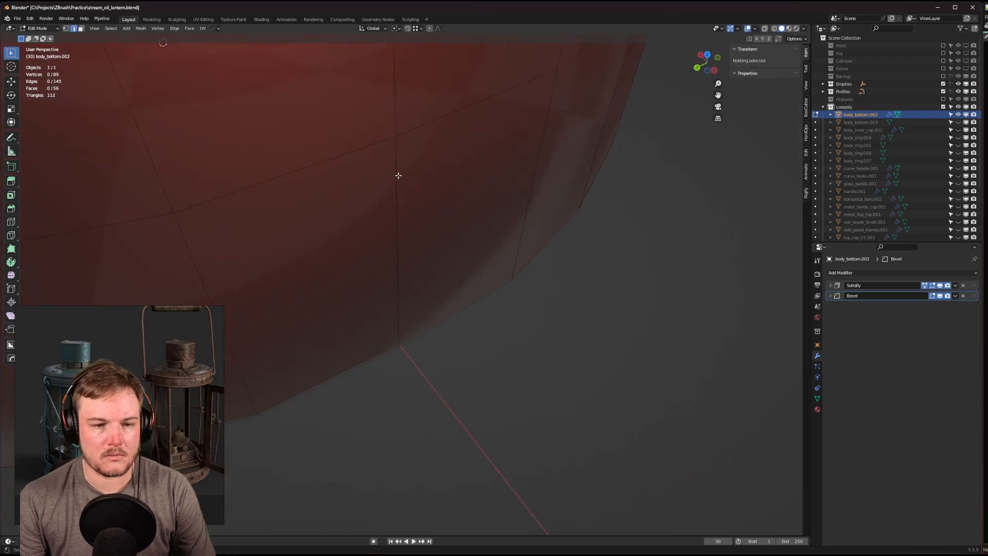
{"action": "middle_click_drag", "start_coordinate": [396, 172], "coordinate": [516, 337]}
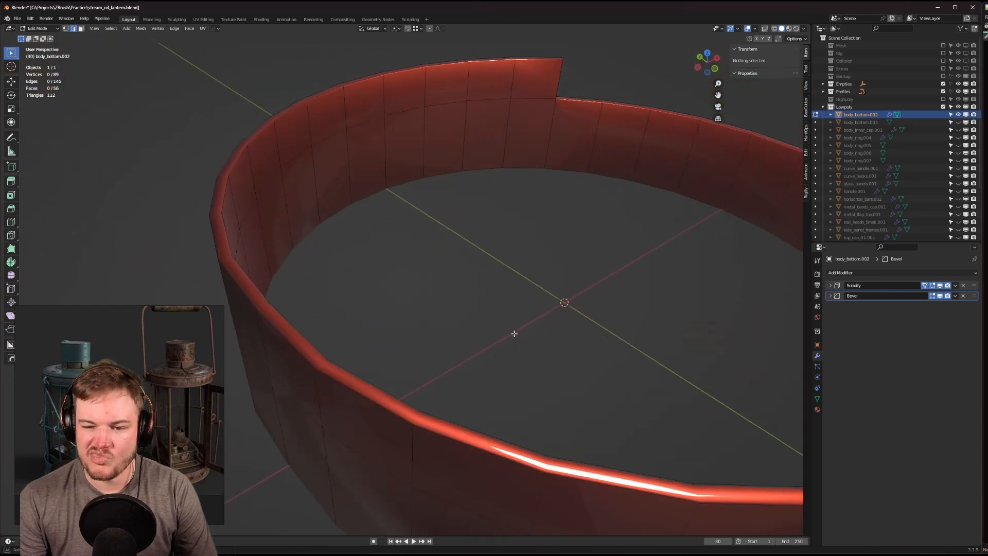
Return body_bottom.002 to Object Mode and set its Bevel modifier to 2 segments.
{"action": "key", "text": "Tab"}
{"action": "left_click", "coordinate": [341, 278]}
{"action": "middle_click_drag", "start_coordinate": [340, 278], "coordinate": [333, 231]}
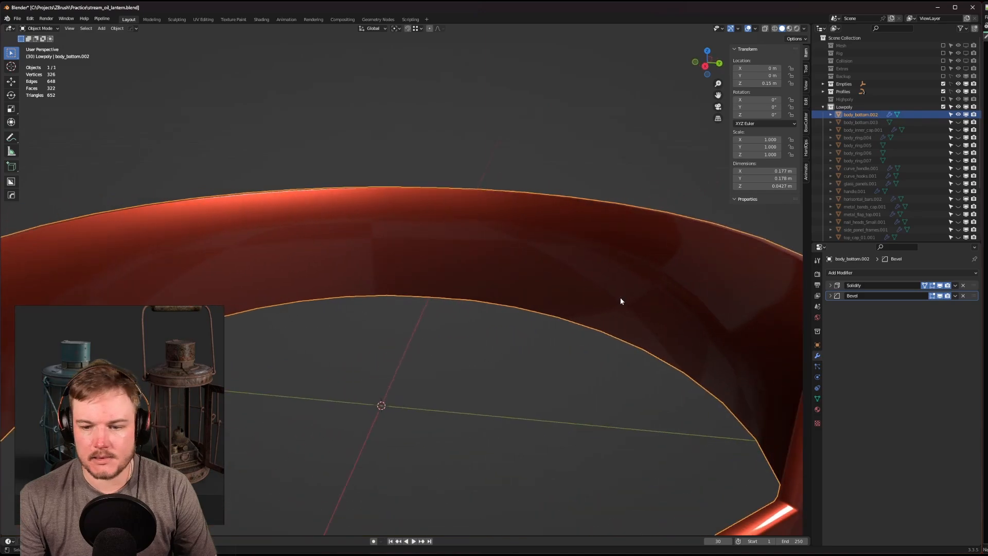
{"action": "left_click", "coordinate": [830, 296]}
{"action": "middle_click_drag", "start_coordinate": [717, 295], "coordinate": [588, 250]}
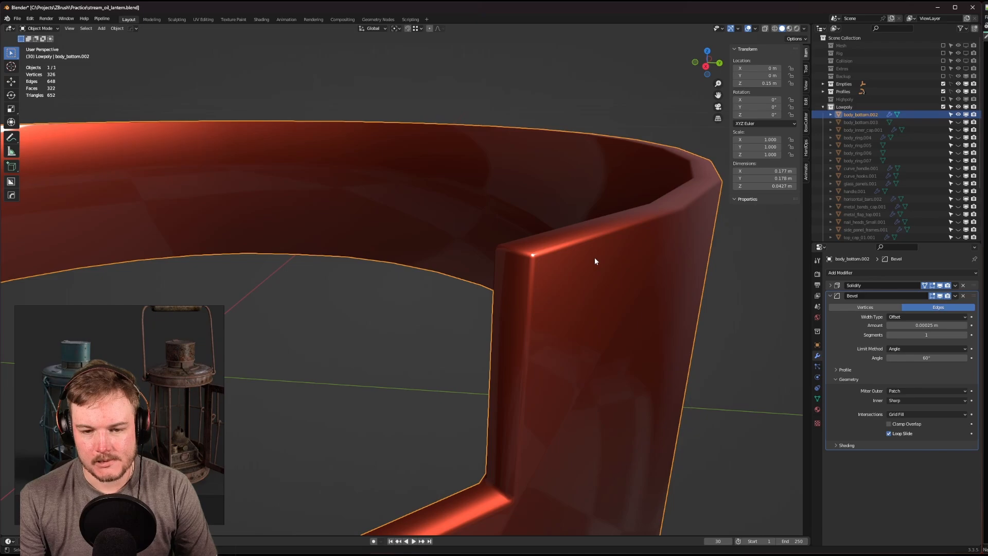
{"action": "key", "text": "Tab"}
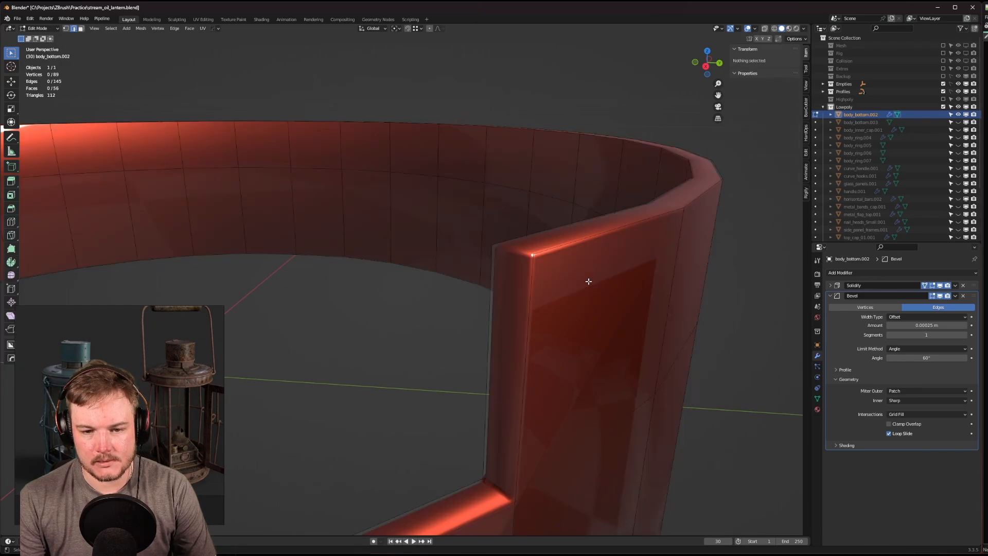
{"action": "key", "text": "Tab"}
{"action": "key", "text": "Tab"}
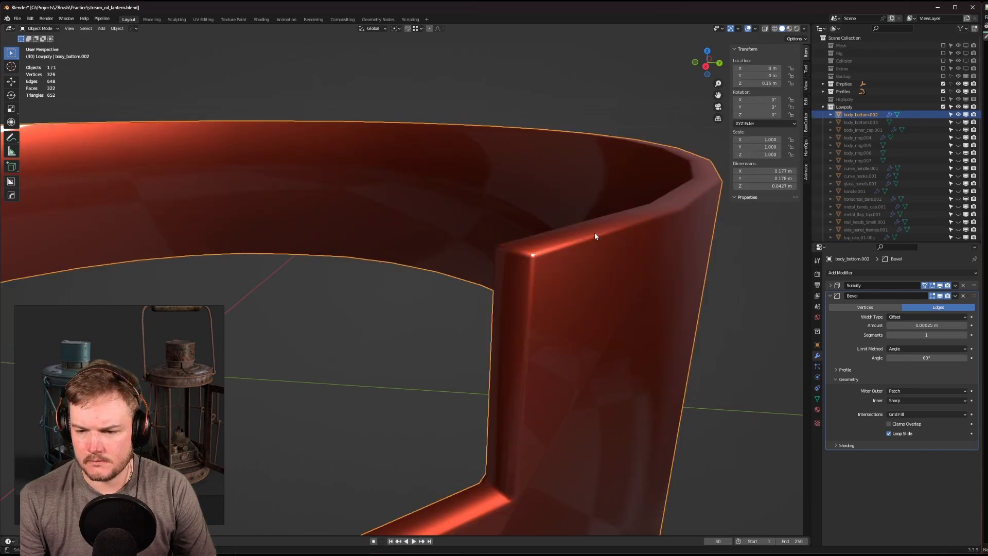
{"action": "left_click", "coordinate": [965, 335]}
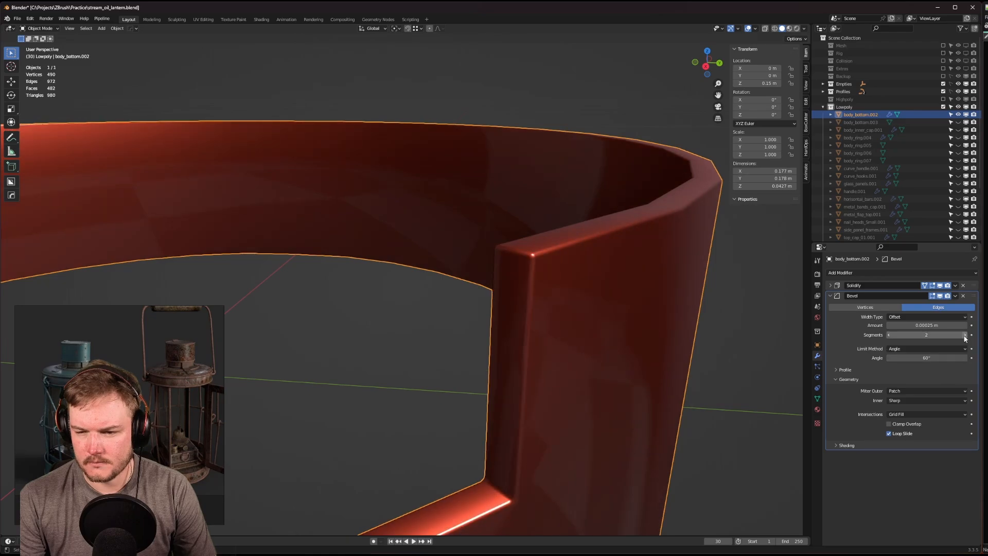
Exclude the Lowpoly collection, enable Highpoly, and set the Bevel modifier of body_bottom to 2 segments.
{"action": "left_click", "coordinate": [943, 107]}
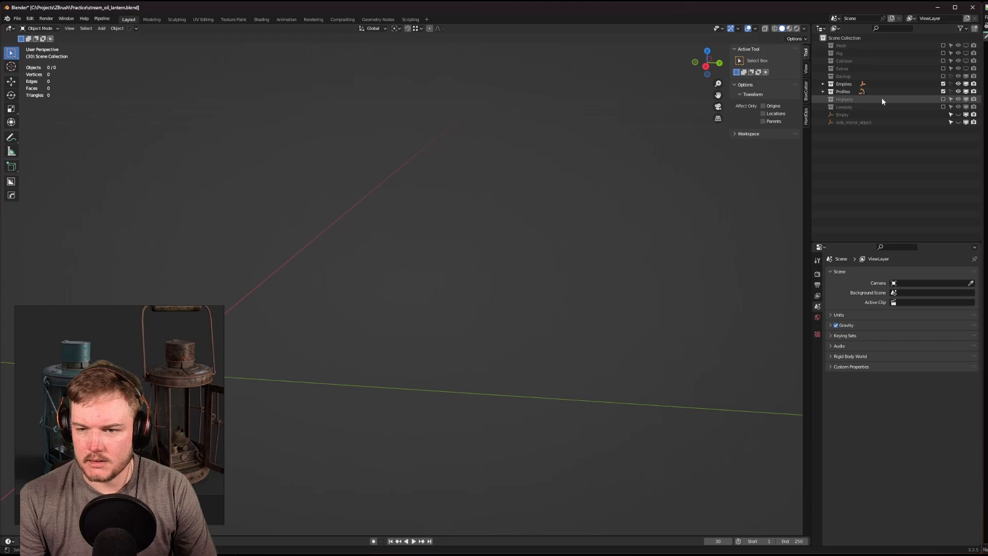
{"action": "left_click", "coordinate": [943, 99]}
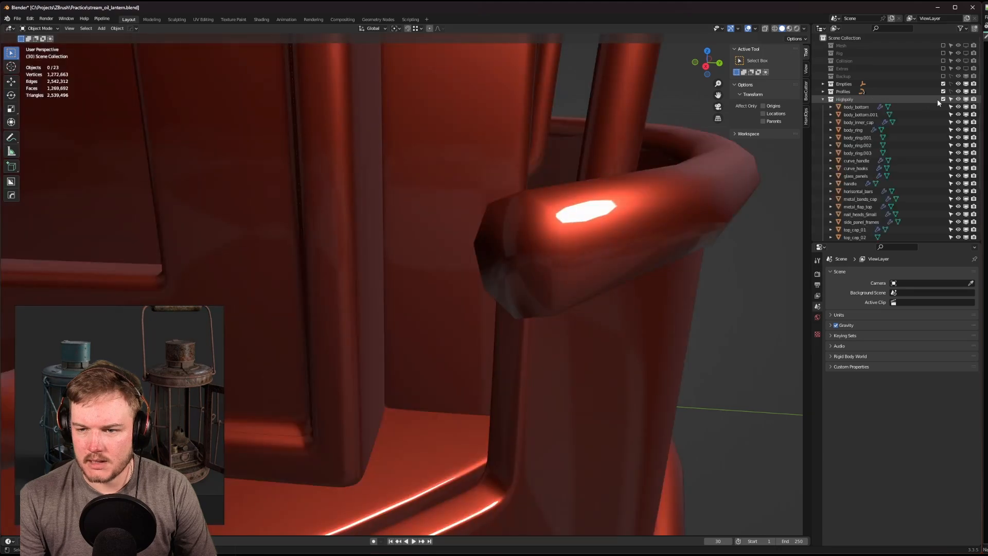
{"action": "left_click", "coordinate": [606, 311]}
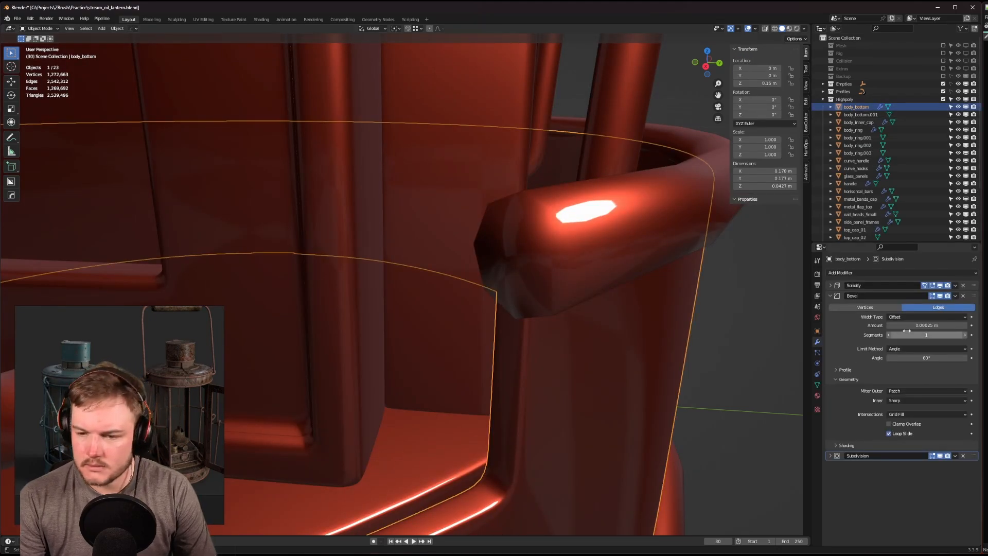
{"action": "left_click", "coordinate": [964, 336]}
Set the Bevel amount of body_bottom to 0.0005 m.
{"action": "scroll", "coordinate": [619, 372], "scroll_direction": "down", "scroll_amount": 8}
{"action": "middle_click_drag", "start_coordinate": [523, 378], "coordinate": [728, 344], "text": "shift"}
{"action": "scroll", "coordinate": [432, 337], "scroll_direction": "up", "scroll_amount": 4}
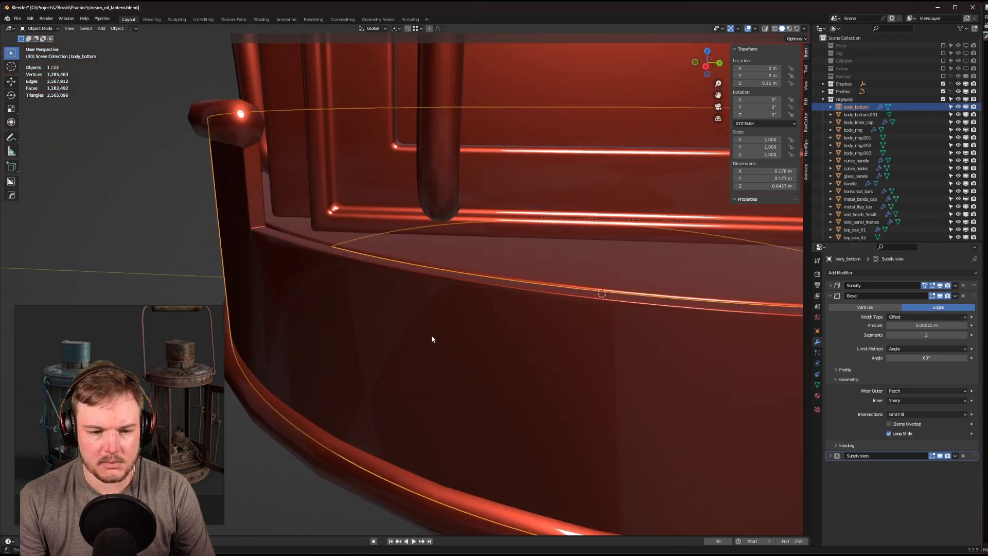
{"action": "mouse_move", "coordinate": [431, 338]}
{"action": "middle_mouse_down"}
{"action": "mouse_move", "coordinate": [504, 356]}
{"action": "mouse_move", "coordinate": [434, 348]}
{"action": "middle_mouse_up"}
{"action": "scroll", "coordinate": [430, 348], "scroll_direction": "up", "scroll_amount": 3}
{"action": "left_click", "coordinate": [911, 327]}
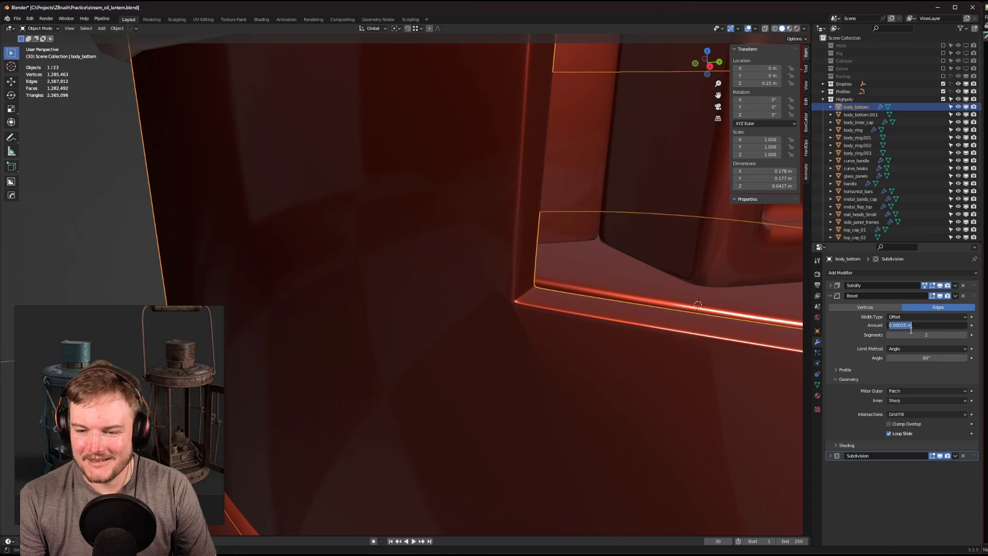
{"action": "left_click", "coordinate": [908, 327]}
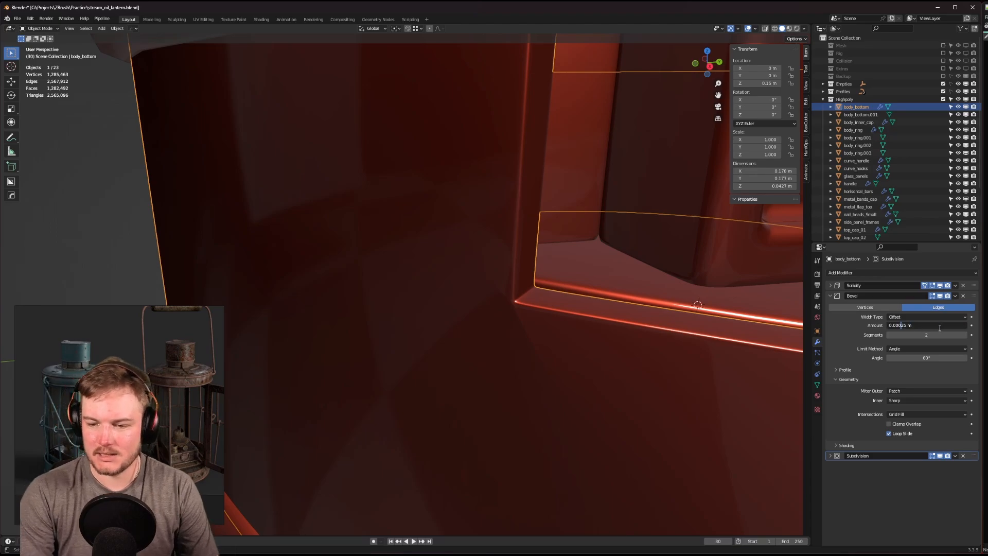
{"action": "key", "text": "Return"}
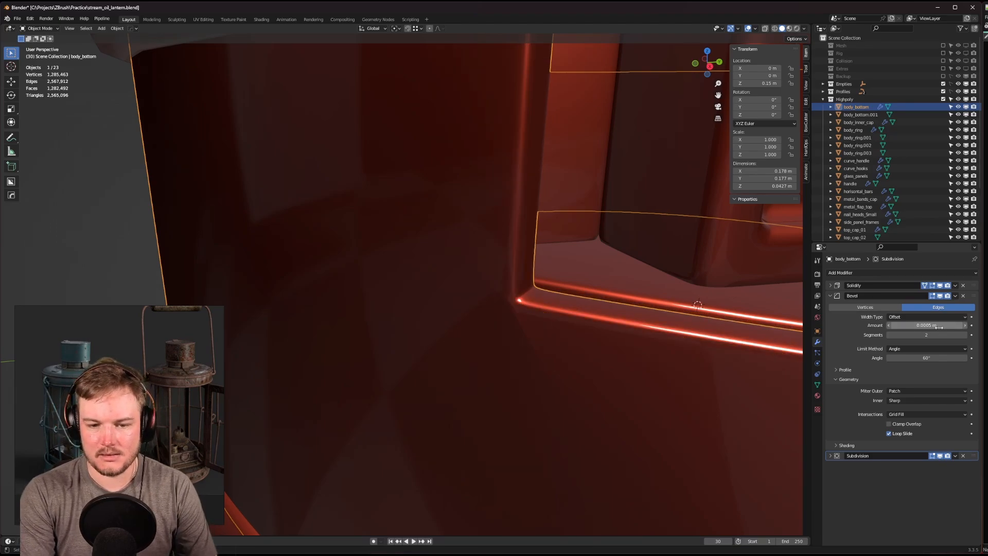
Change the Bevel modifier's outer miter to Arc on body_bottom and check the notch corner.
{"action": "scroll", "coordinate": [629, 318], "scroll_direction": "down", "scroll_amount": 8}
{"action": "middle_click_drag", "start_coordinate": [555, 312], "coordinate": [580, 298]}
{"action": "middle_click_drag", "start_coordinate": [581, 297], "coordinate": [510, 346], "text": "shift"}
{"action": "scroll", "coordinate": [510, 343], "scroll_direction": "up", "scroll_amount": 2}
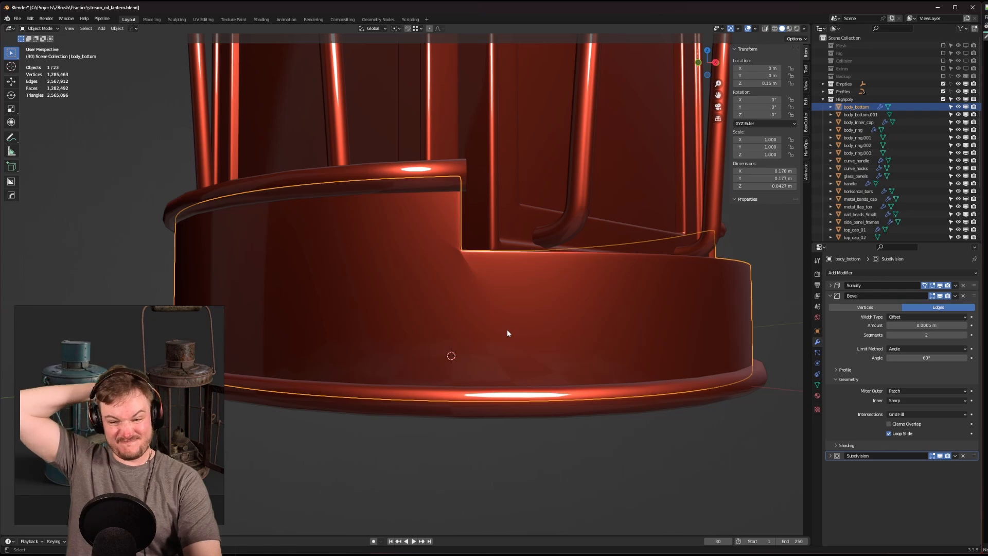
{"action": "left_click", "coordinate": [901, 391]}
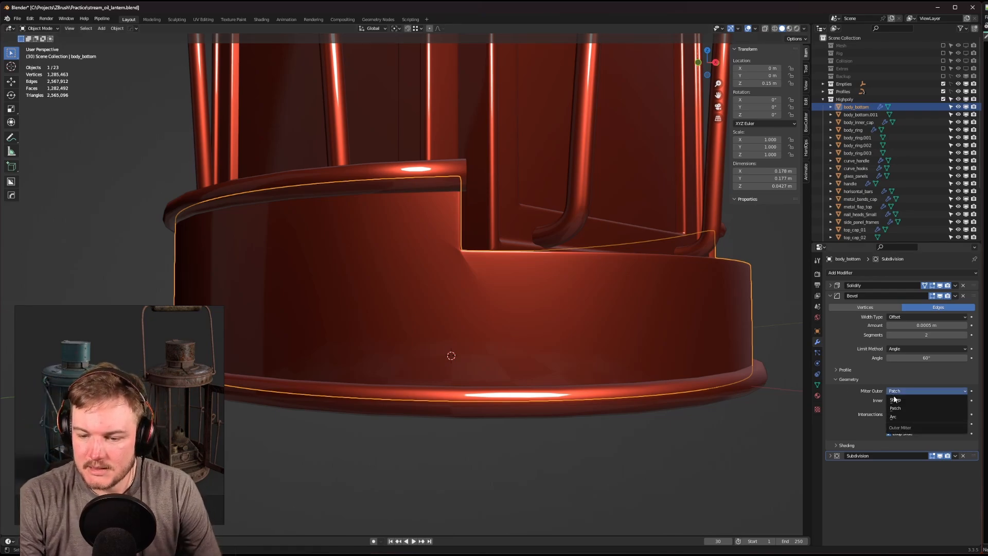
{"action": "left_click", "coordinate": [894, 419]}
{"action": "scroll", "coordinate": [518, 295], "scroll_direction": "up", "scroll_amount": 5}
{"action": "scroll", "coordinate": [517, 295], "scroll_direction": "down", "scroll_amount": 3}
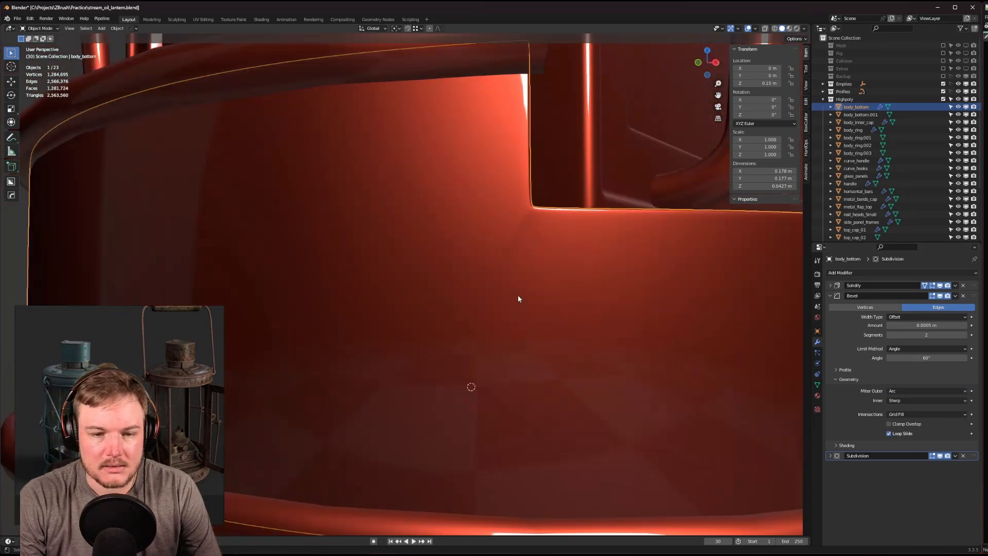
{"action": "scroll", "coordinate": [526, 290], "scroll_direction": "up", "scroll_amount": 1}
{"action": "scroll", "coordinate": [530, 284], "scroll_direction": "down", "scroll_amount": 8}
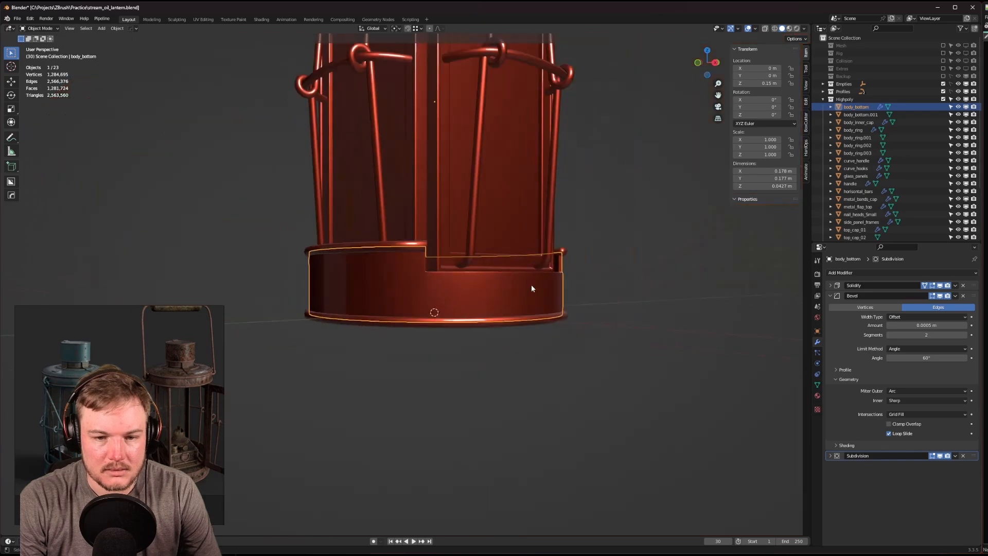
Try the Arc inner miter and the Clamp Overlap option on the Bevel modifier of body_bottom.
{"action": "left_click", "coordinate": [549, 359]}
{"action": "scroll", "coordinate": [548, 359], "scroll_direction": "up", "scroll_amount": 4}
{"action": "middle_click_drag", "start_coordinate": [547, 359], "coordinate": [526, 305]}
{"action": "scroll", "coordinate": [526, 306], "scroll_direction": "up", "scroll_amount": 3}
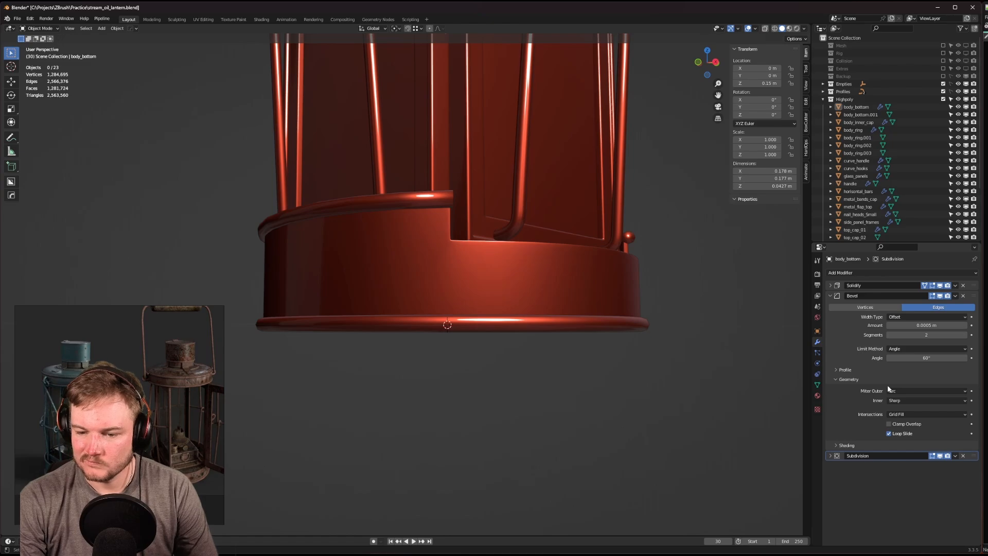
{"action": "left_click", "coordinate": [895, 400]}
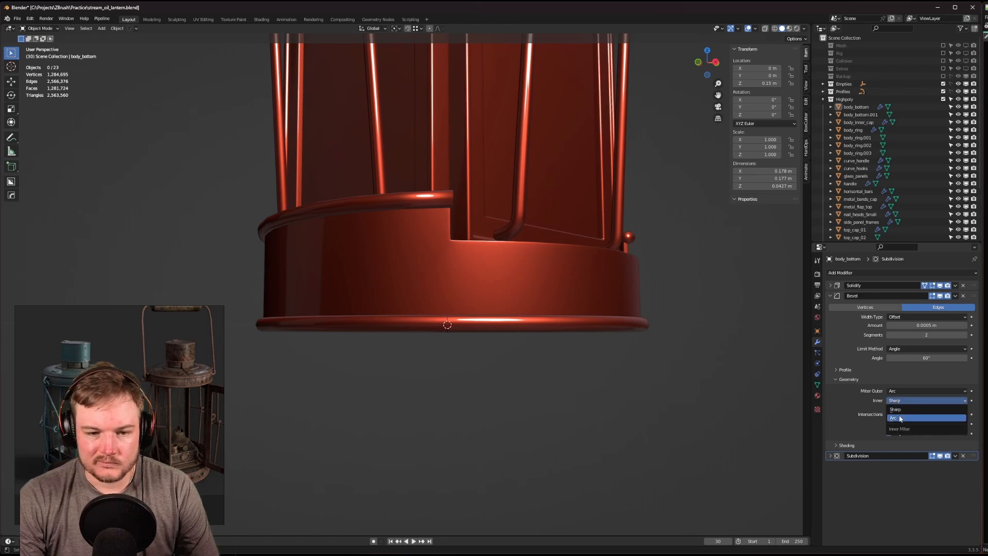
{"action": "left_click", "coordinate": [900, 418]}
{"action": "key", "text": "ctrl+z"}
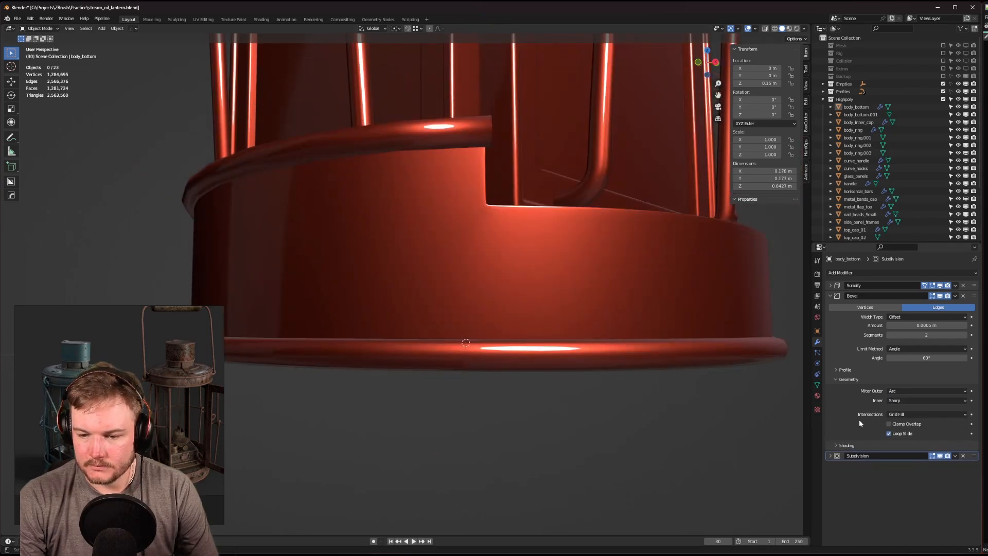
{"action": "left_click", "coordinate": [888, 426]}
Isolate body_bottom in local view and inspect the shading around its notch corner up close.
{"action": "middle_click_drag", "start_coordinate": [590, 270], "coordinate": [521, 311]}
{"action": "left_click", "coordinate": [520, 312]}
{"action": "key", "text": "KP_Divide"}
{"action": "scroll", "coordinate": [464, 304], "scroll_direction": "up", "scroll_amount": 6}
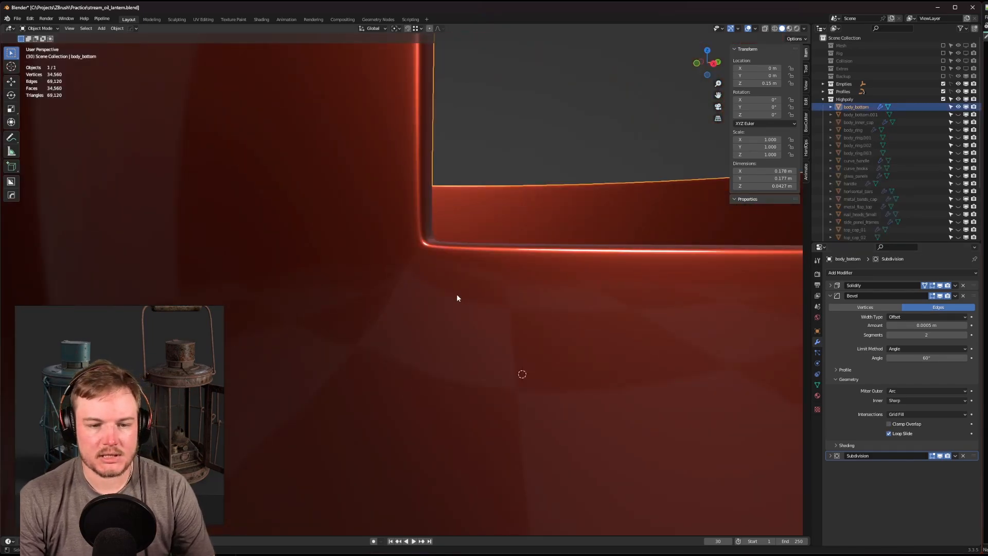
{"action": "middle_click_drag", "start_coordinate": [461, 303], "coordinate": [518, 236]}
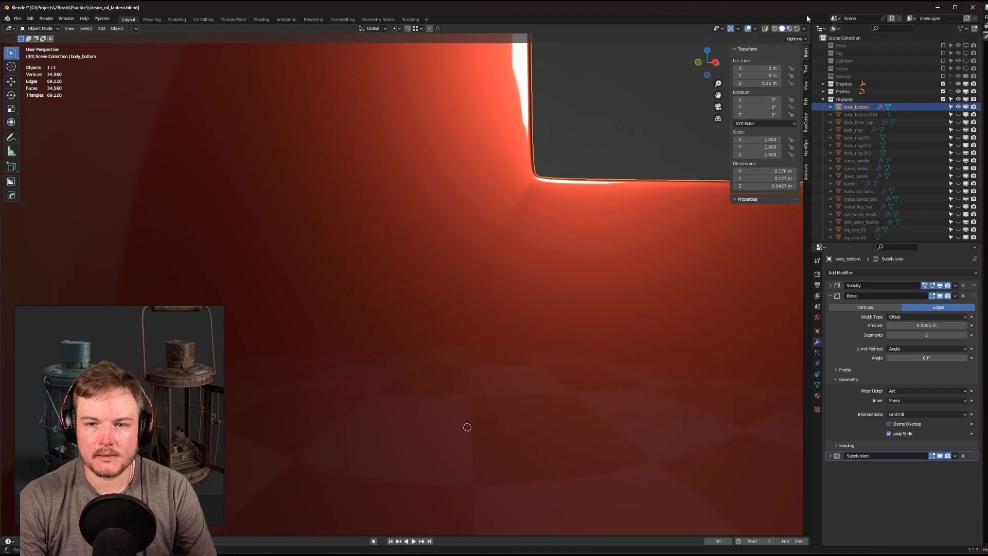
Switch the viewport shading from the red MatCap to the blue-grey metallic one and view the whole notch.
{"action": "left_click", "coordinate": [804, 29]}
{"action": "left_click", "coordinate": [799, 85]}
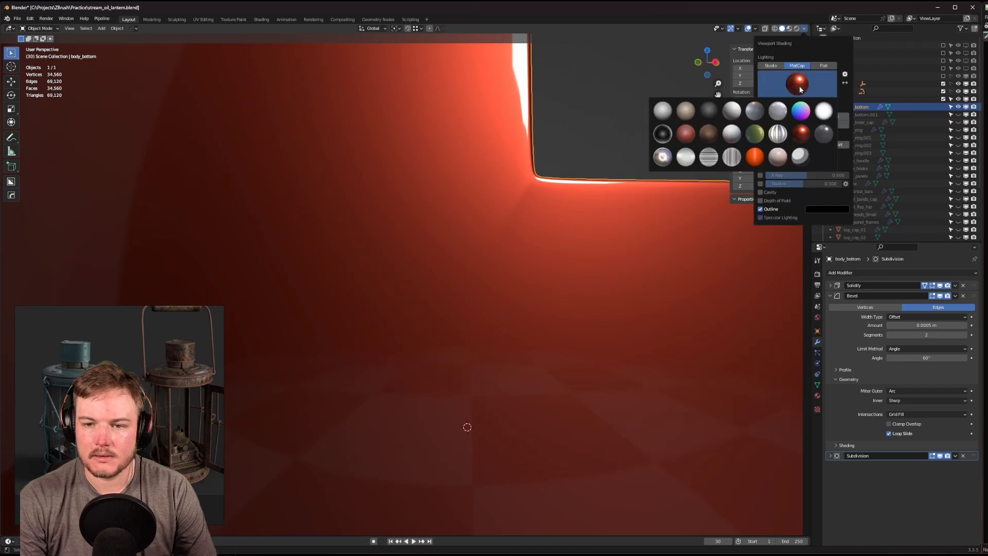
{"action": "left_click", "coordinate": [754, 110]}
{"action": "scroll", "coordinate": [572, 198], "scroll_direction": "down", "scroll_amount": 5}
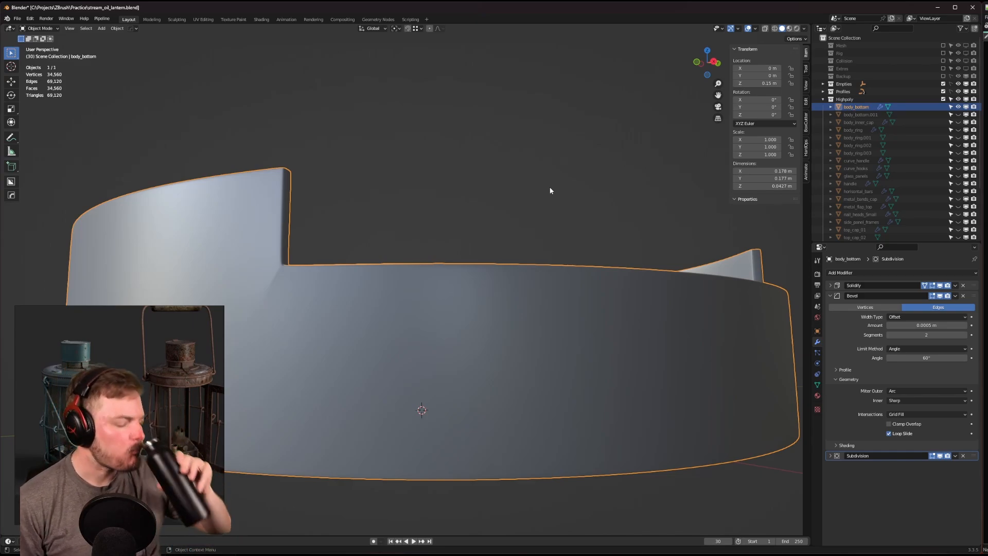
{"action": "middle_click_drag", "start_coordinate": [515, 146], "coordinate": [502, 138]}
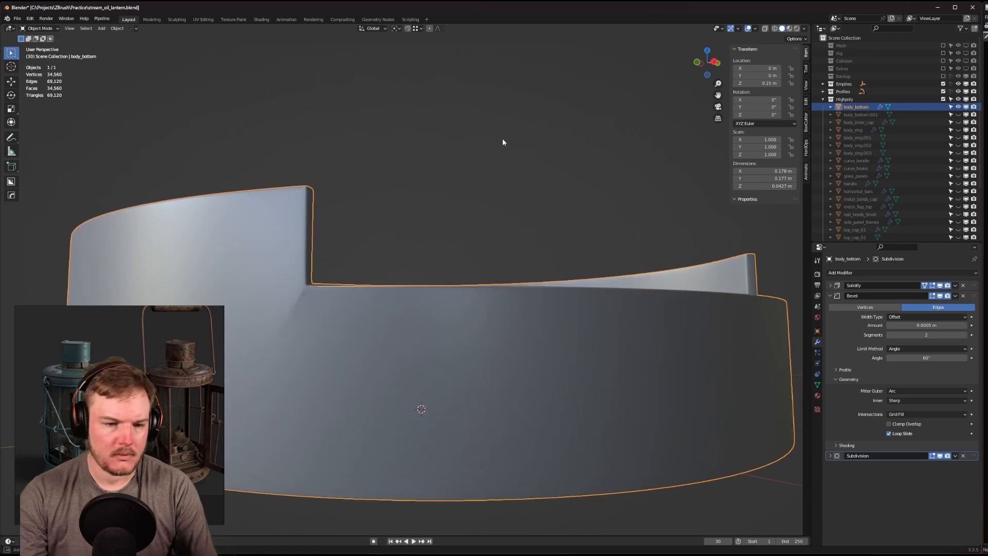
Duplicate body_bottom in place and move the copy into the Scene Collection.
{"action": "key", "text": "shift+d"}
{"action": "right_click", "coordinate": [517, 184]}
{"action": "key", "text": "comma"}
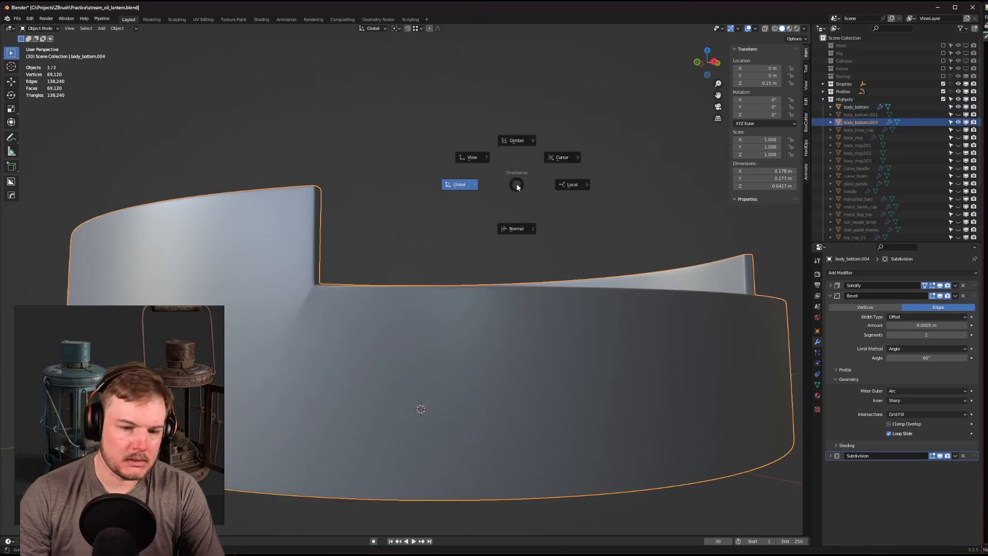
{"action": "right_click", "coordinate": [517, 184]}
{"action": "key", "text": "m"}
{"action": "left_click", "coordinate": [515, 197]}
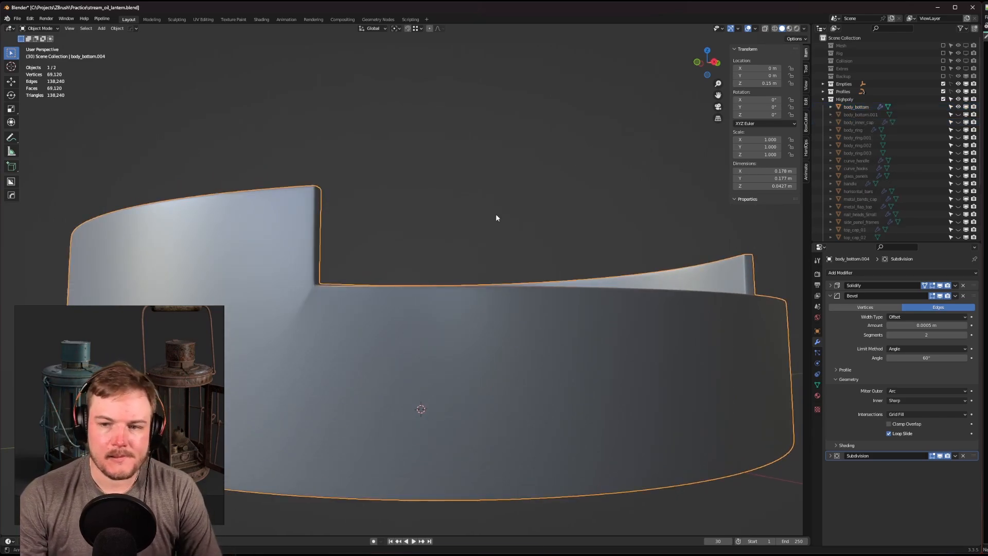
Hide every object except the duplicated bottom ring and frame its notch corner.
{"action": "middle_click_drag", "start_coordinate": [497, 216], "coordinate": [578, 202], "text": "shift"}
{"action": "key", "text": "shift+h"}
{"action": "scroll", "coordinate": [567, 221], "scroll_direction": "up", "scroll_amount": 3}
{"action": "scroll", "coordinate": [566, 227], "scroll_direction": "down", "scroll_amount": 6}
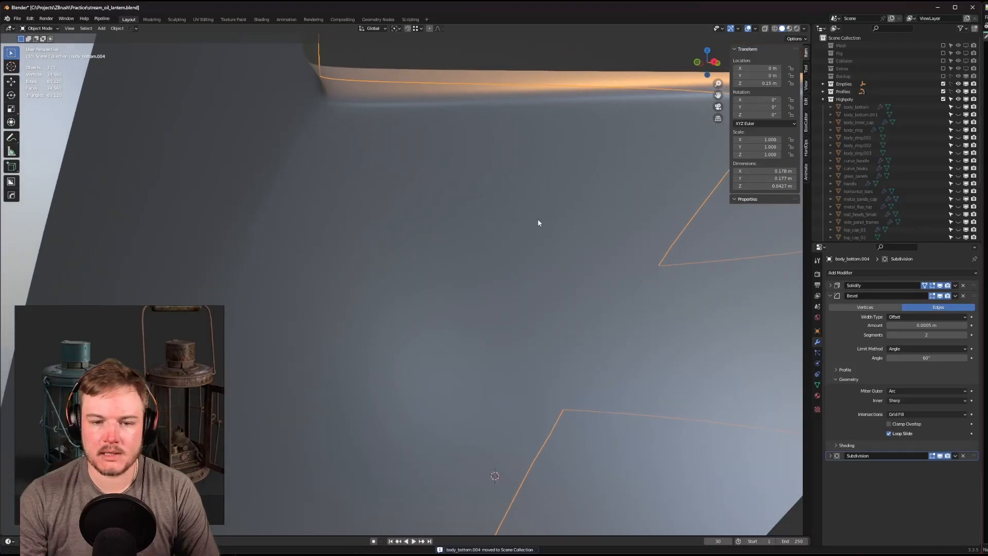
Delete the ring copy's Bevel modifier, disable Subdivision in the viewport and apply the Solidify modifier, then enter mesh editing.
{"action": "left_click", "coordinate": [962, 296]}
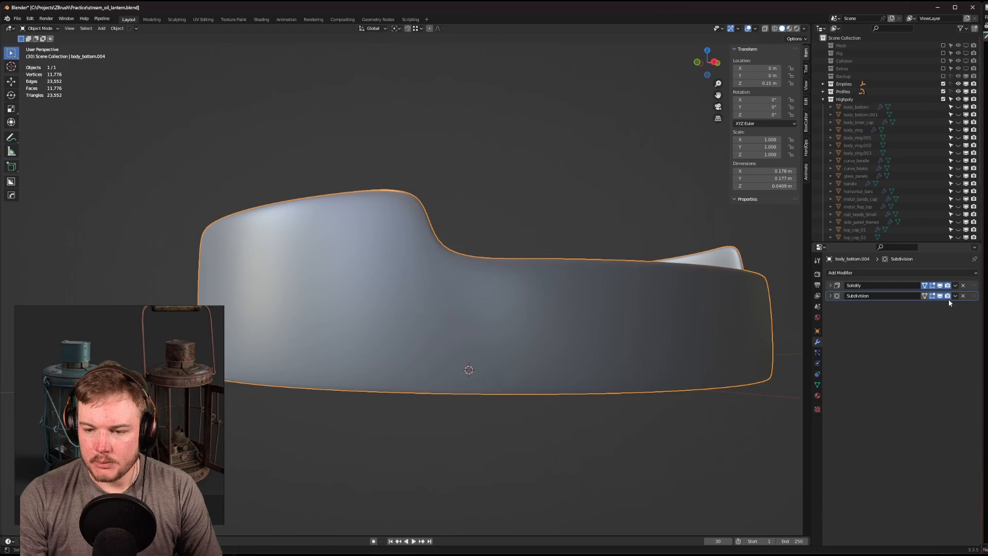
{"action": "left_click", "coordinate": [940, 297]}
{"action": "left_click", "coordinate": [955, 285]}
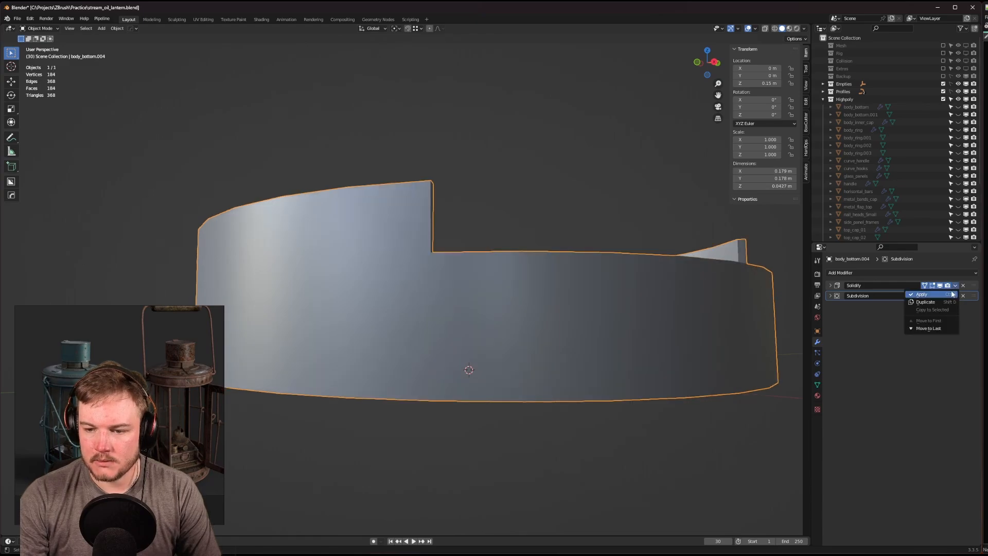
{"action": "left_click", "coordinate": [949, 293]}
{"action": "scroll", "coordinate": [439, 272], "scroll_direction": "up", "scroll_amount": 4}
{"action": "middle_click_drag", "start_coordinate": [439, 271], "coordinate": [433, 283]}
{"action": "scroll", "coordinate": [434, 287], "scroll_direction": "down", "scroll_amount": 5}
{"action": "key", "text": "Tab"}
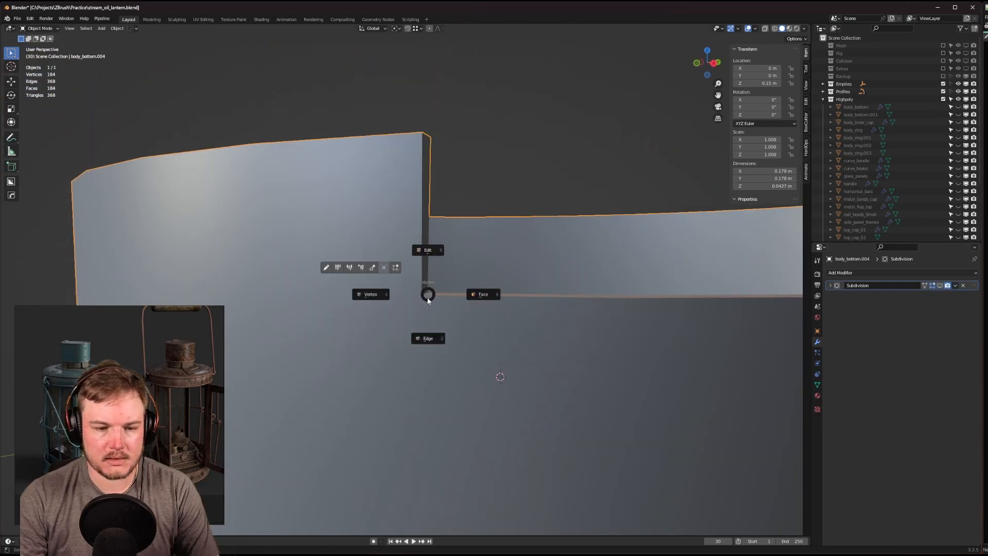
Try an edge loop around the ring's lower band, slid up close below the notch floor, and undo it.
{"action": "key", "text": "ctrl+r"}
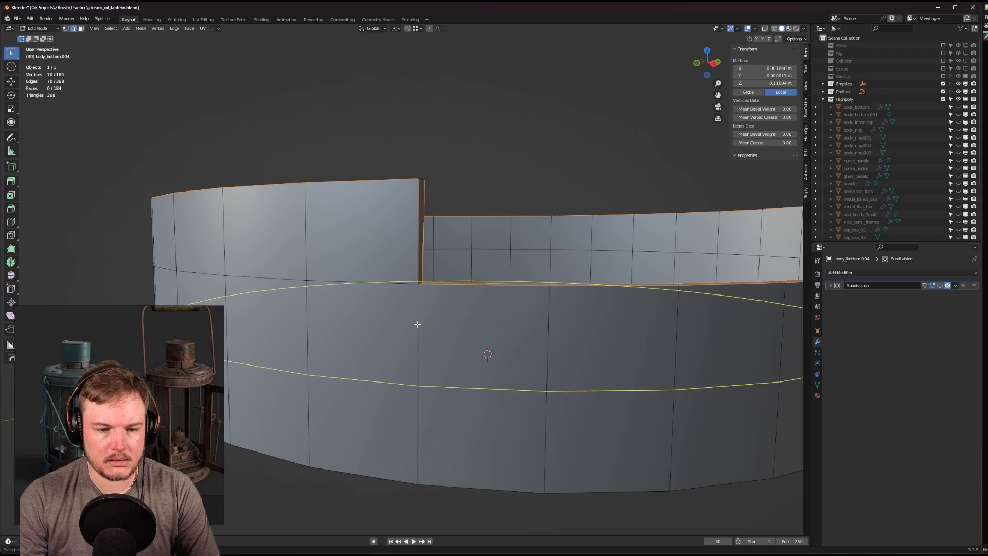
{"action": "left_click", "coordinate": [419, 320]}
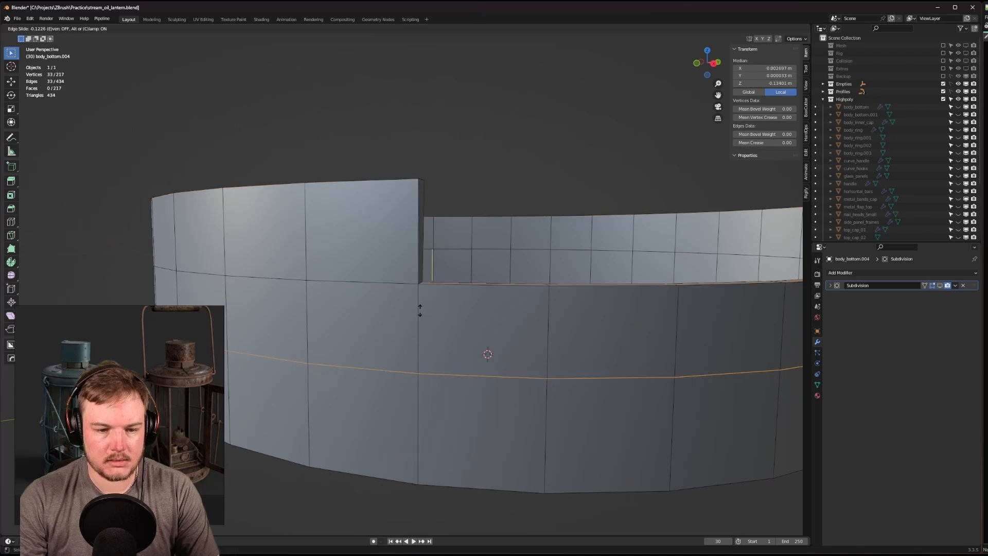
{"action": "left_click", "coordinate": [451, 247]}
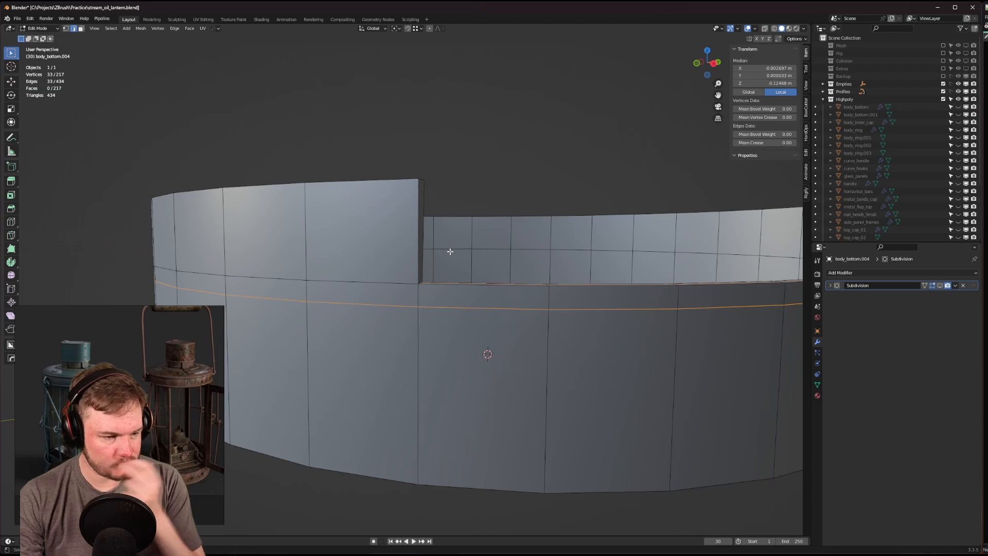
{"action": "key", "text": "ctrl+z"}
Add one centred edge loop around the ring's lower band, below the notch floor.
{"action": "mouse_move", "coordinate": [437, 302]}
{"action": "middle_mouse_down", "text": "shift"}
{"action": "mouse_move", "coordinate": [446, 284]}
{"action": "mouse_move", "coordinate": [477, 287]}
{"action": "mouse_move", "coordinate": [452, 299]}
{"action": "mouse_move", "coordinate": [443, 344]}
{"action": "mouse_move", "coordinate": [422, 332]}
{"action": "mouse_move", "coordinate": [424, 315]}
{"action": "middle_mouse_up", "text": "shift"}
{"action": "key", "text": "ctrl+r"}
{"action": "left_click", "coordinate": [437, 299]}
{"action": "right_click", "coordinate": [437, 299]}
Connect the notch's inner corner vertex diagonally to the neighbouring vertex on the new edge loop, under the raised wall.
{"action": "key", "text": "Tab"}
{"action": "left_click", "coordinate": [384, 301]}
{"action": "scroll", "coordinate": [443, 309], "scroll_direction": "down", "scroll_amount": 6}
{"action": "scroll", "coordinate": [422, 332], "scroll_direction": "up", "scroll_amount": 3}
{"action": "scroll", "coordinate": [423, 331], "scroll_direction": "up", "scroll_amount": 1}
{"action": "left_click", "coordinate": [421, 310]}
{"action": "left_click", "coordinate": [352, 361], "text": "shift"}
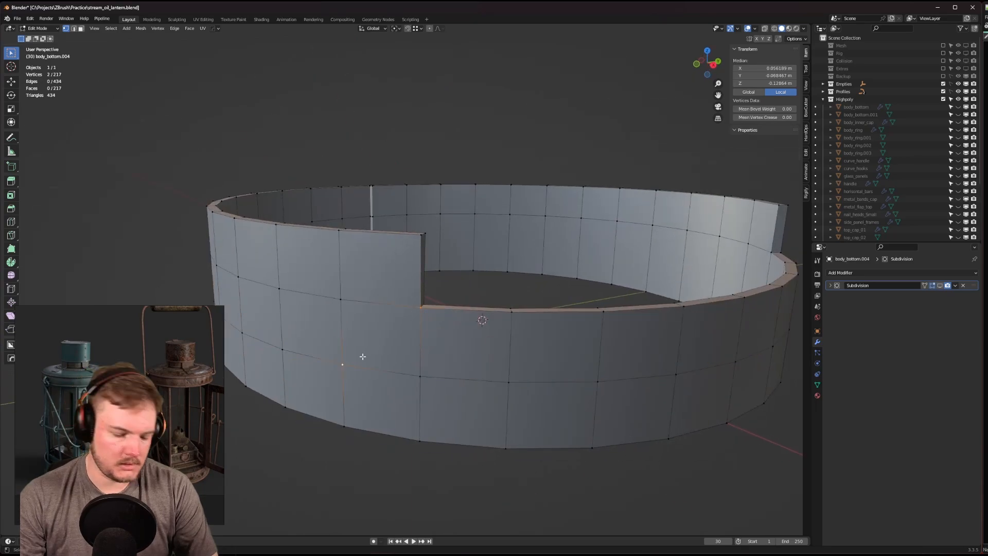
{"action": "key", "text": "j"}
Connect the corner vertex at the notch's opposite end diagonally to the edge-loop vertex below the raised wall.
{"action": "middle_click_drag", "start_coordinate": [380, 346], "coordinate": [469, 303]}
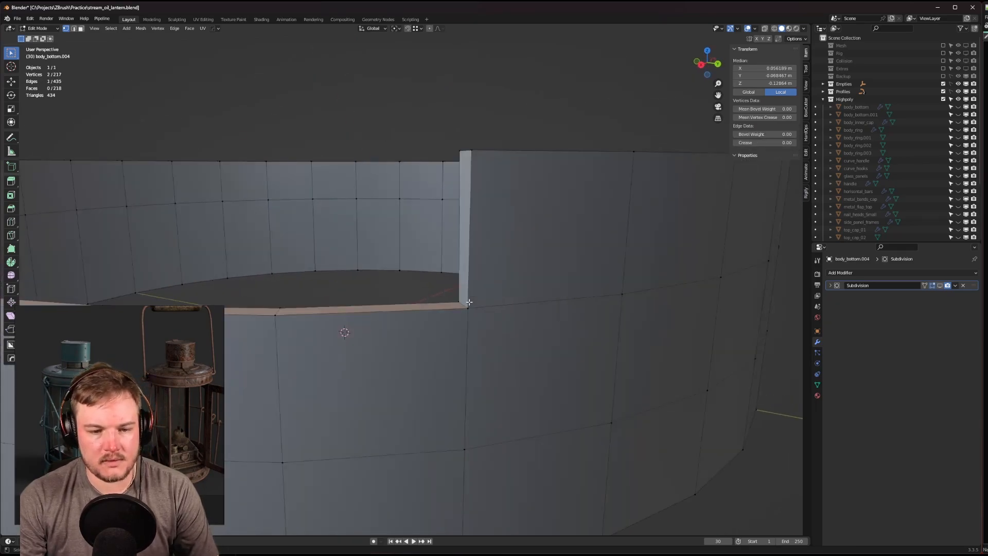
{"action": "left_click", "coordinate": [468, 304]}
{"action": "left_click", "coordinate": [605, 410], "text": "shift"}
{"action": "key", "text": "j"}
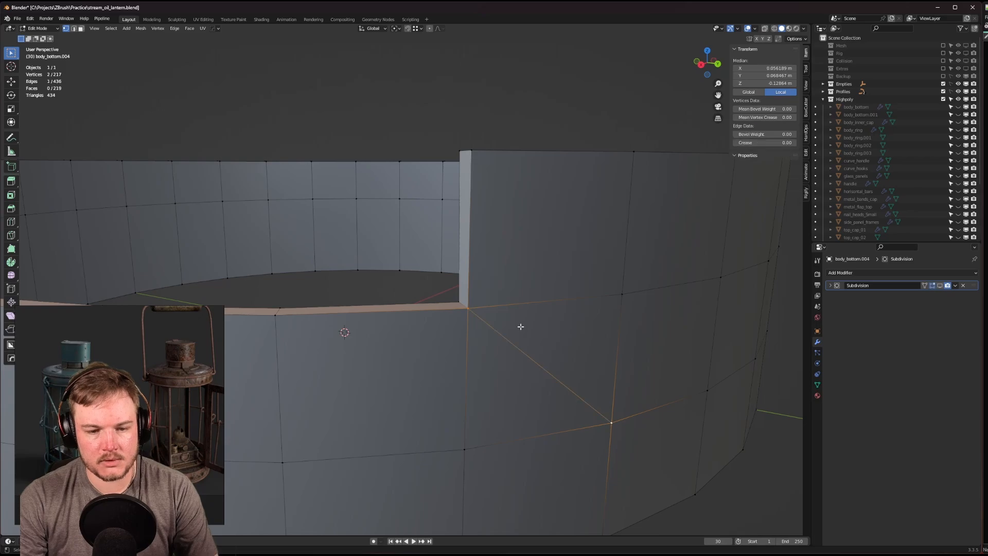
Select the raised wall's face beside the notch and examine the diagonal cut's topology straight on.
{"action": "middle_click_drag", "start_coordinate": [521, 327], "coordinate": [519, 313], "text": "shift"}
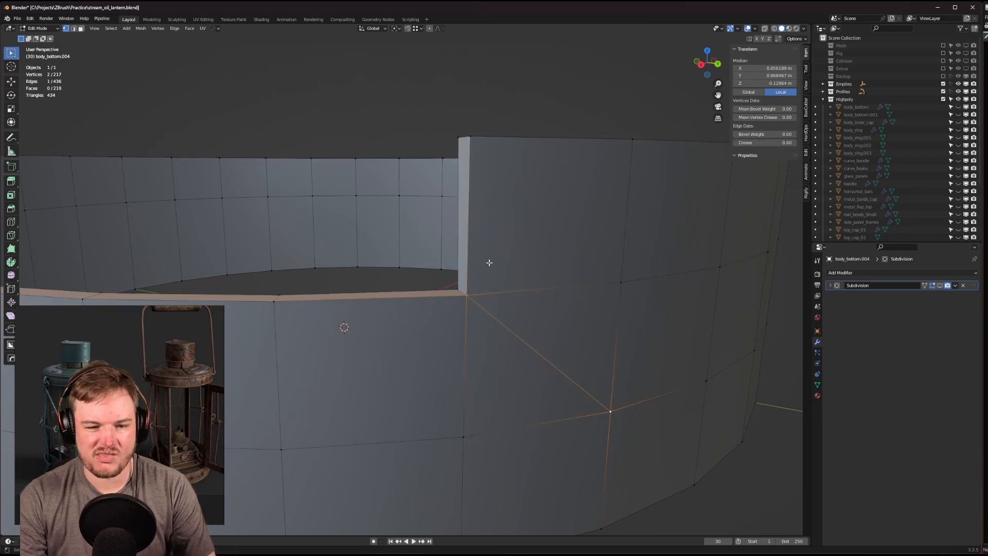
{"action": "key", "text": "3"}
{"action": "left_click", "coordinate": [525, 245]}
{"action": "middle_click_drag", "start_coordinate": [524, 245], "coordinate": [528, 243]}
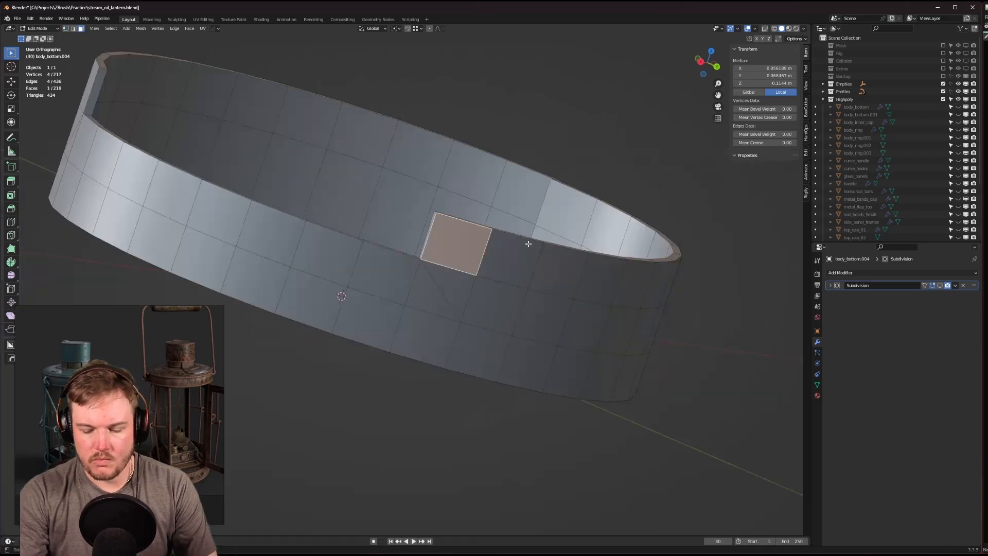
{"action": "key", "text": "shift+KP_7"}
{"action": "scroll", "coordinate": [541, 265], "scroll_direction": "up", "scroll_amount": 2}
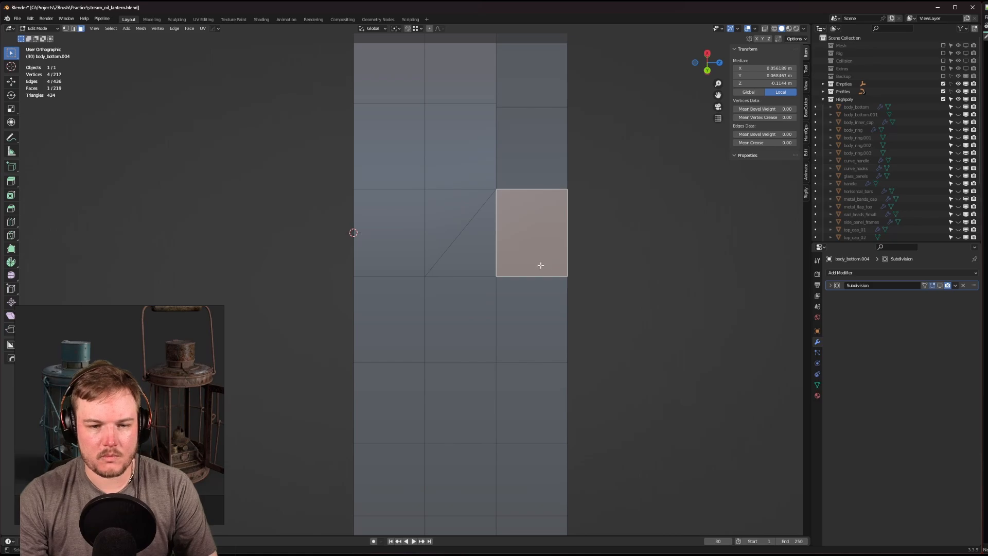
{"action": "scroll", "coordinate": [540, 265], "scroll_direction": "up", "scroll_amount": 2}
{"action": "middle_click_drag", "start_coordinate": [546, 296], "coordinate": [523, 289], "text": "shift"}
{"action": "scroll", "coordinate": [519, 315], "scroll_direction": "up", "scroll_amount": 2}
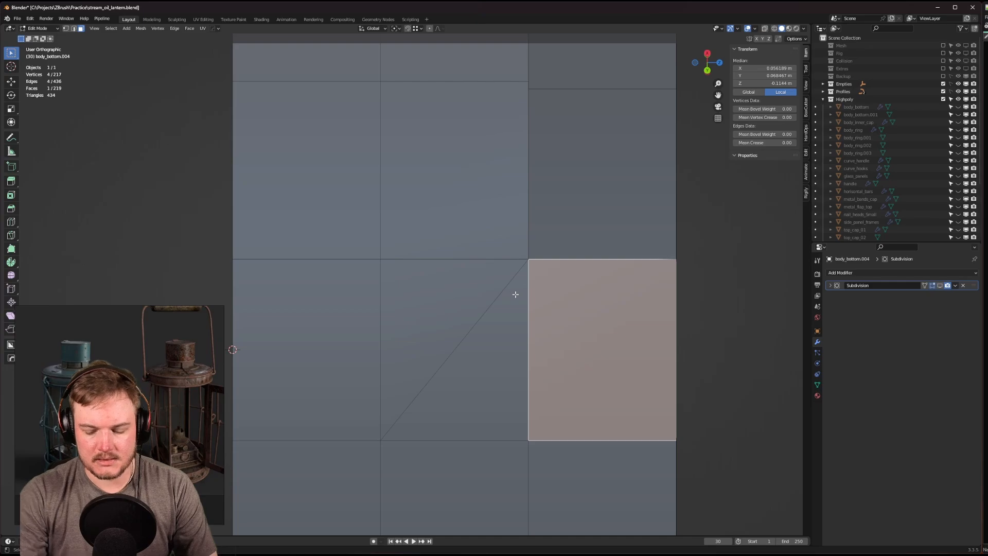
{"action": "scroll", "coordinate": [512, 294], "scroll_direction": "down", "scroll_amount": 6}
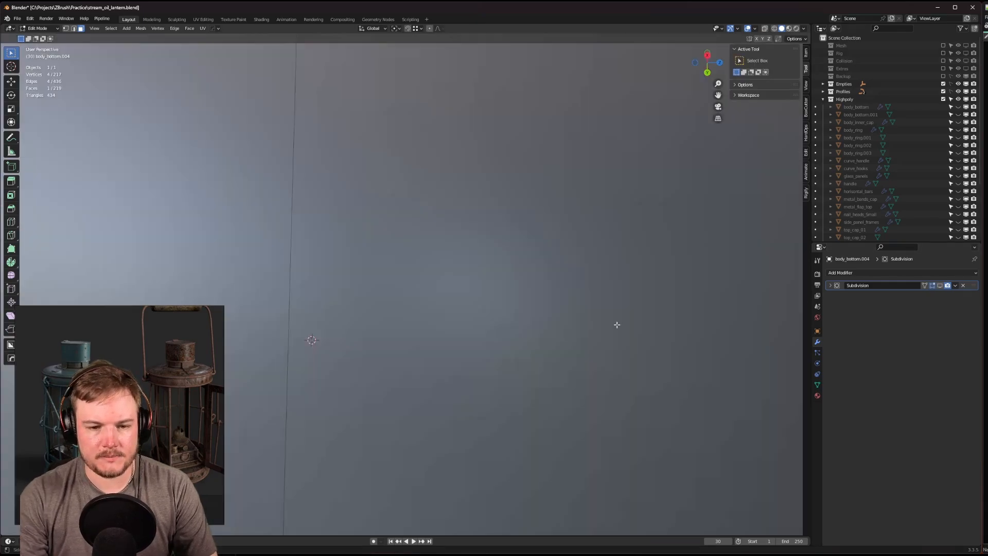
Undo the face selection and the diagonal cuts at both notch corners.
{"action": "middle_click_drag", "start_coordinate": [617, 325], "coordinate": [463, 308]}
{"action": "scroll", "coordinate": [515, 307], "scroll_direction": "down", "scroll_amount": 8}
{"action": "key", "text": "KP_1"}
{"action": "key", "text": "alt+a"}
{"action": "key", "text": "ctrl+z"}
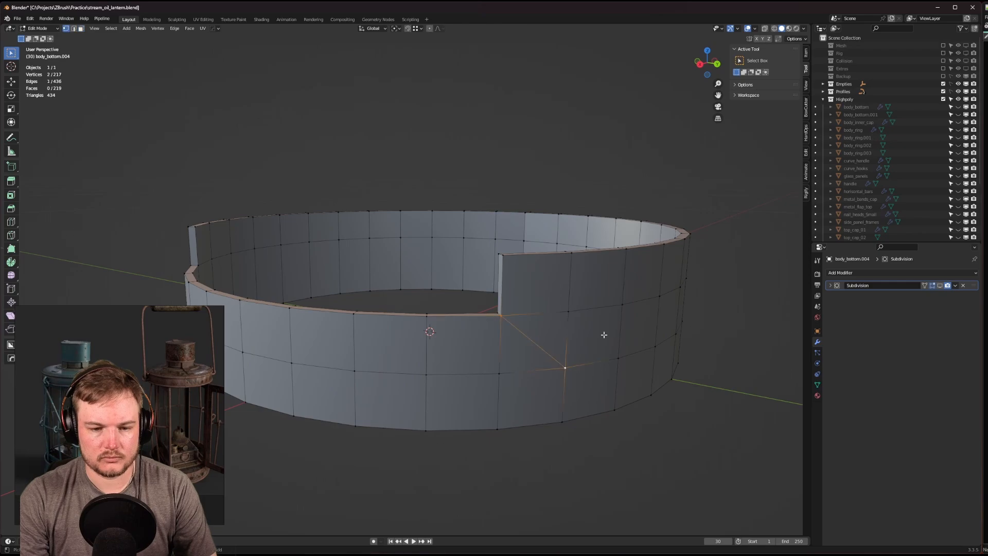
{"action": "middle_click_drag", "start_coordinate": [599, 335], "coordinate": [474, 321]}
{"action": "key", "text": "ctrl+z"}
Select all of the ring's sharp edges and try bevelling them with multiple segments.
{"action": "scroll", "coordinate": [474, 321], "scroll_direction": "down", "scroll_amount": 1}
{"action": "scroll", "coordinate": [412, 325], "scroll_direction": "up", "scroll_amount": 4}
{"action": "middle_click_drag", "start_coordinate": [410, 324], "coordinate": [433, 299]}
{"action": "key", "text": "ctrl+Tab"}
{"action": "left_click", "coordinate": [434, 326]}
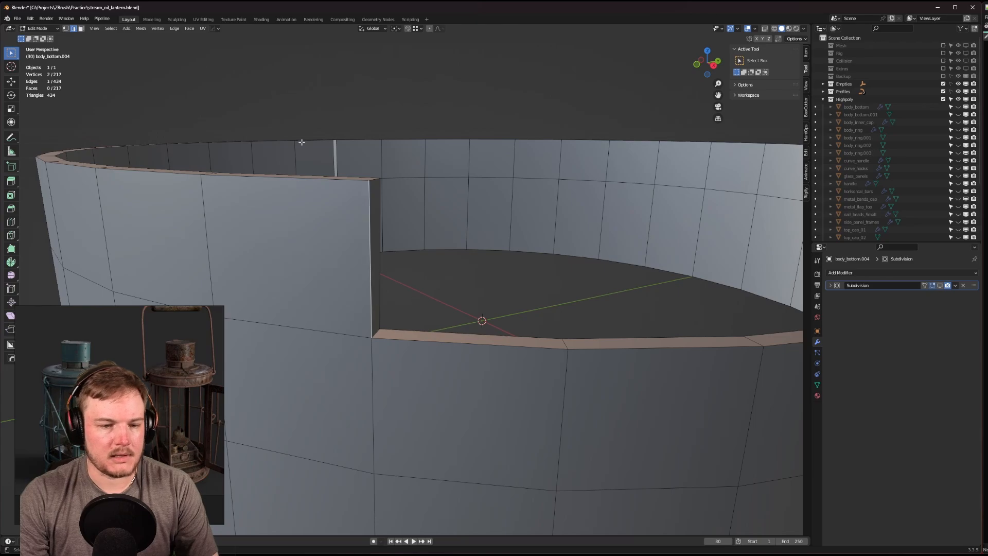
{"action": "left_click", "coordinate": [111, 28]}
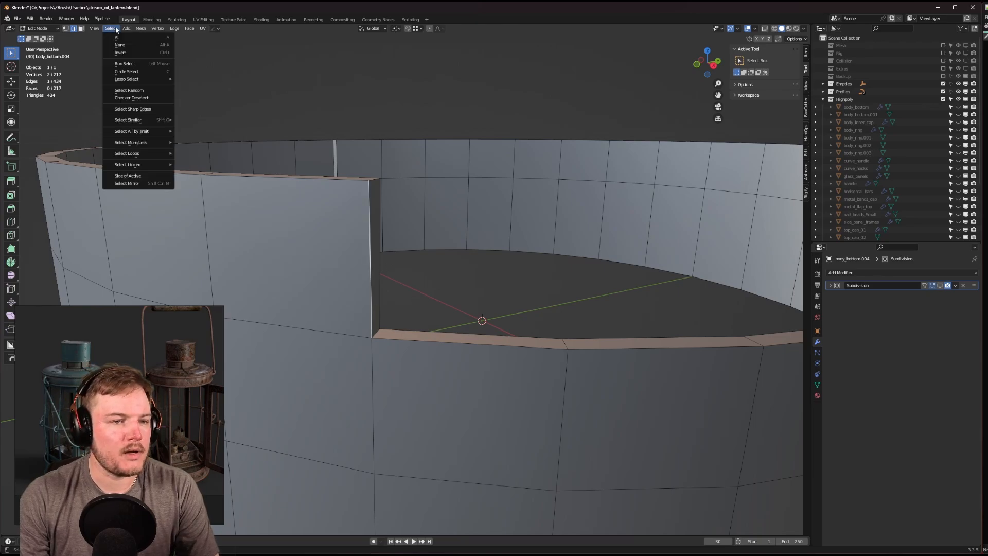
{"action": "left_click", "coordinate": [132, 110]}
{"action": "middle_click_drag", "start_coordinate": [247, 147], "coordinate": [424, 217]}
{"action": "scroll", "coordinate": [384, 194], "scroll_direction": "up", "scroll_amount": 3}
{"action": "scroll", "coordinate": [424, 216], "scroll_direction": "up", "scroll_amount": 3}
{"action": "middle_click_drag", "start_coordinate": [524, 225], "coordinate": [539, 218]}
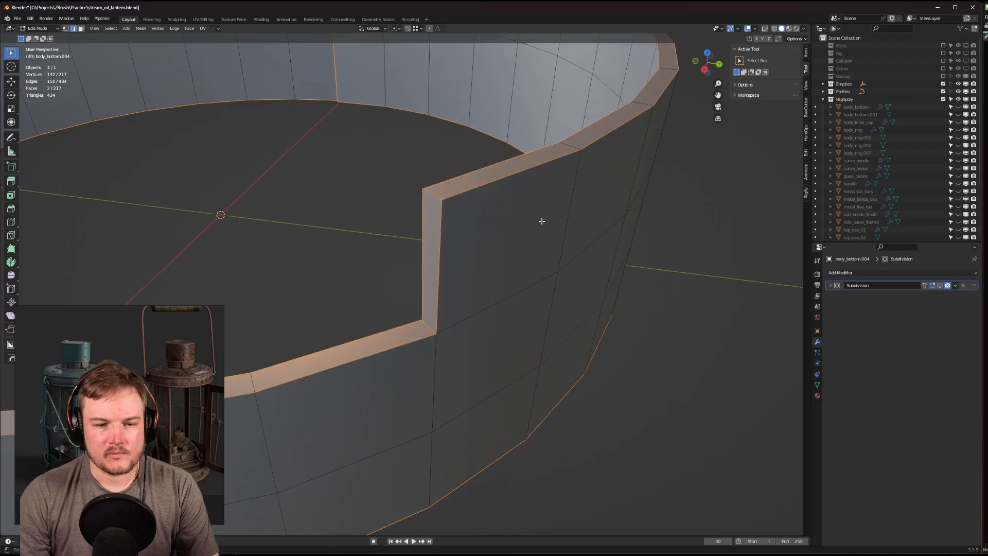
{"action": "key", "text": "ctrl+b"}
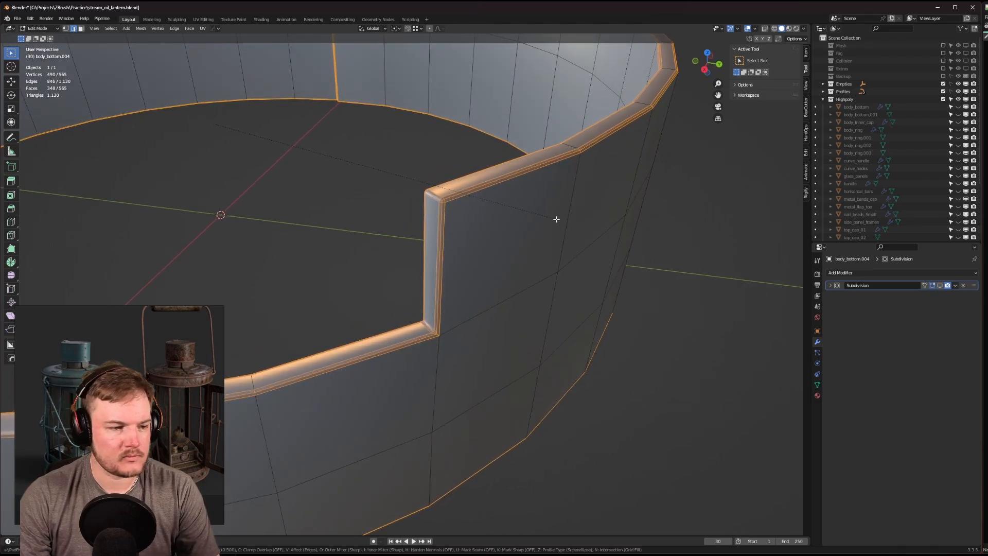
{"action": "key", "text": "Escape"}
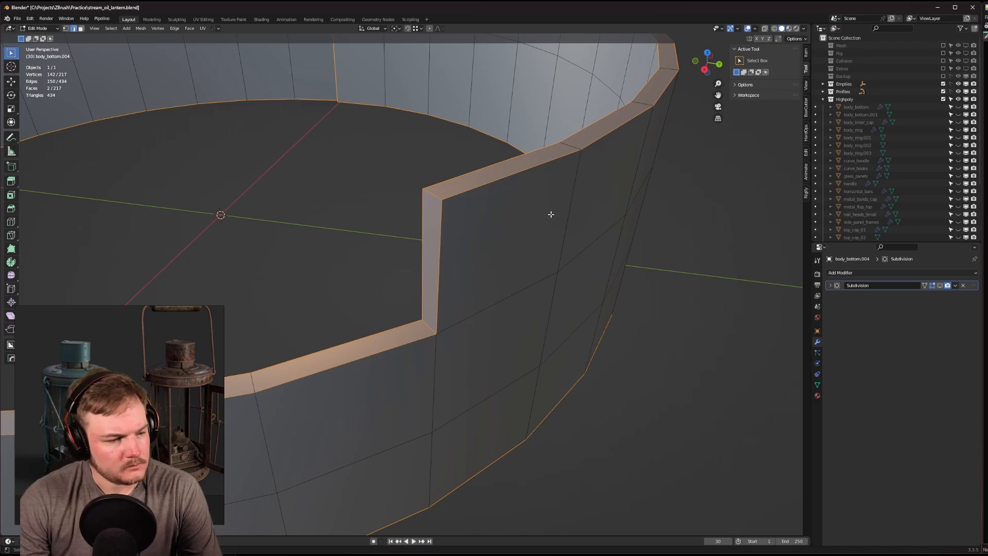
Return to Object Mode, re-enable the Subdivision modifier in the viewport and set its type to Simple.
{"action": "key", "text": "Tab"}
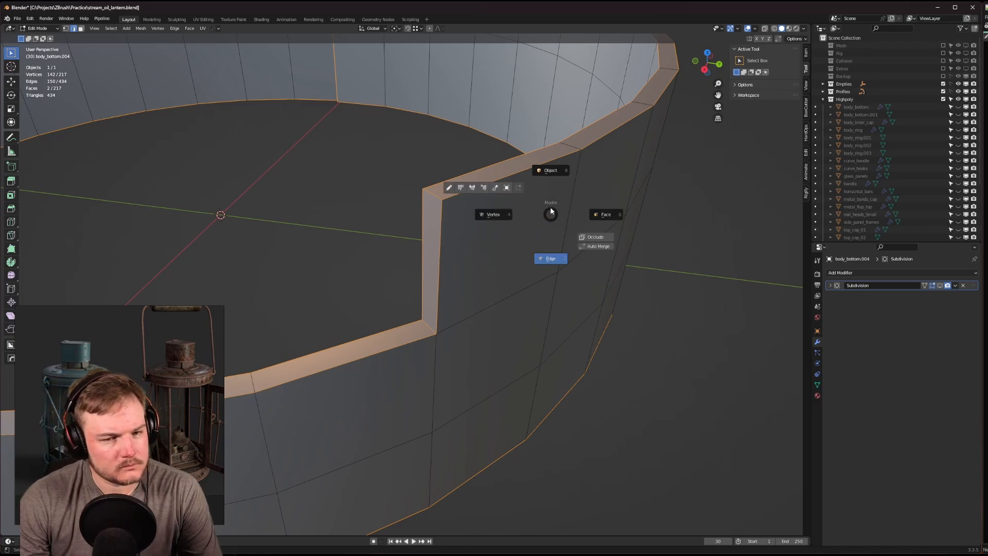
{"action": "left_click", "coordinate": [940, 285]}
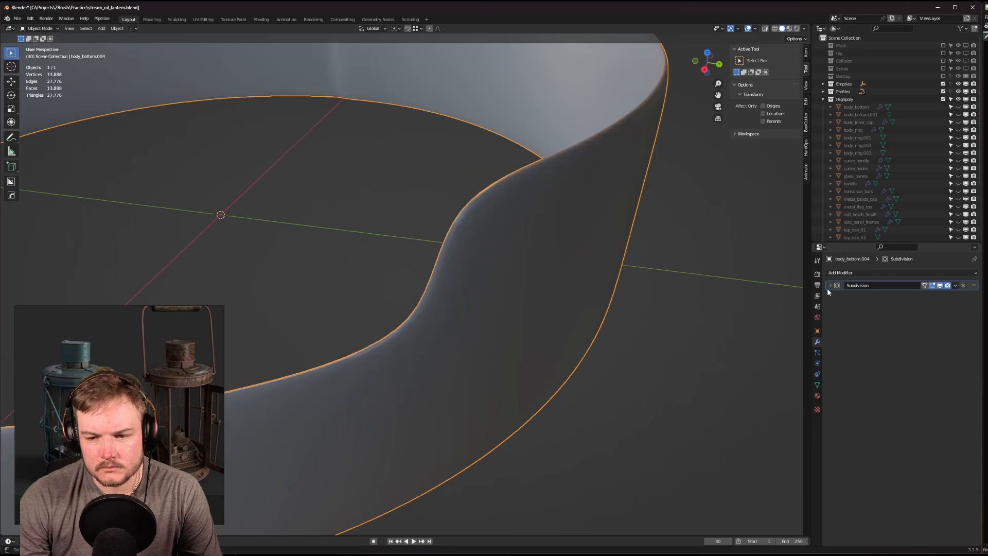
{"action": "left_click", "coordinate": [831, 285]}
{"action": "left_click", "coordinate": [937, 297]}
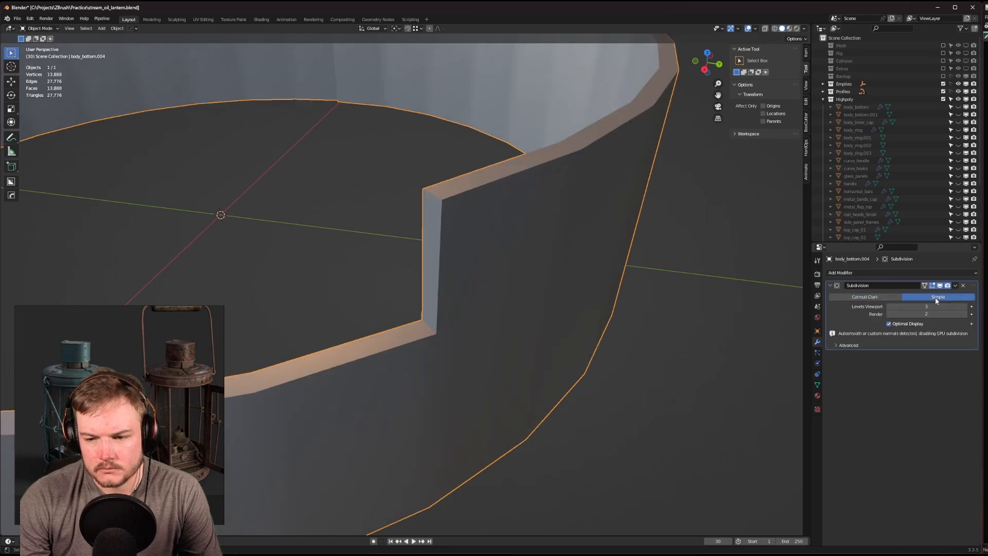
{"action": "mouse_move", "coordinate": [610, 277]}
{"action": "middle_mouse_down"}
{"action": "mouse_move", "coordinate": [630, 283]}
{"action": "mouse_move", "coordinate": [609, 284]}
{"action": "middle_mouse_up"}
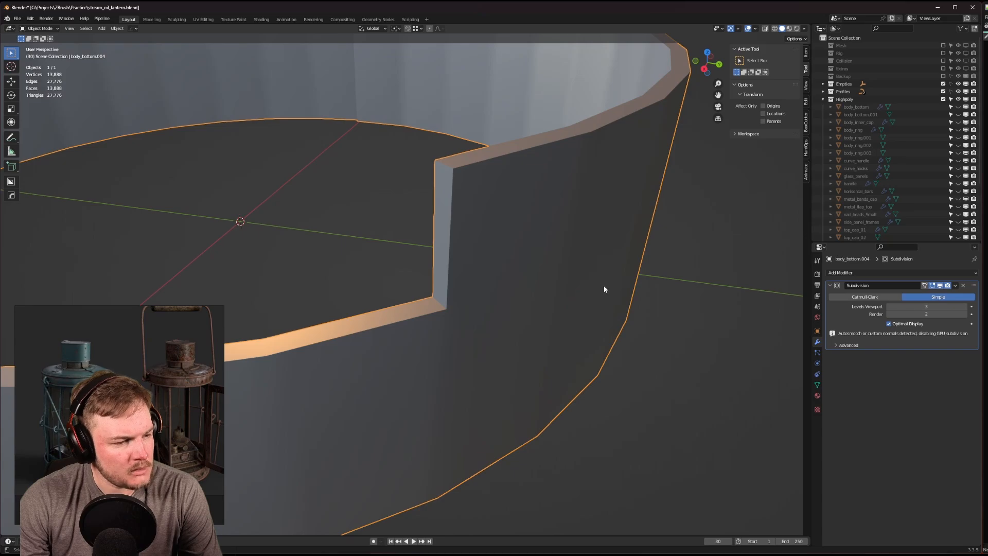
Add a Bevel modifier after the Subdivision and set it to 2 segments.
{"action": "left_click", "coordinate": [907, 274]}
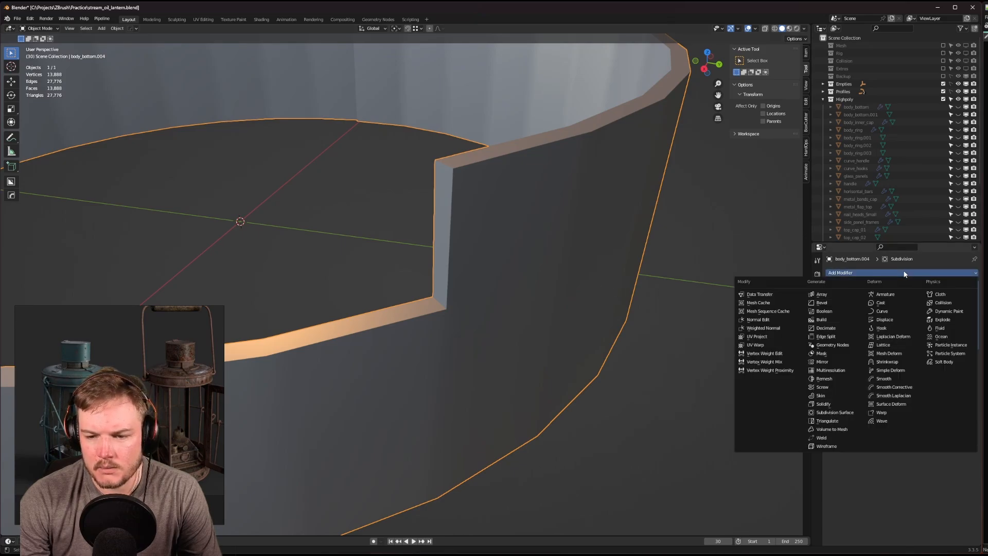
{"action": "left_click", "coordinate": [822, 303]}
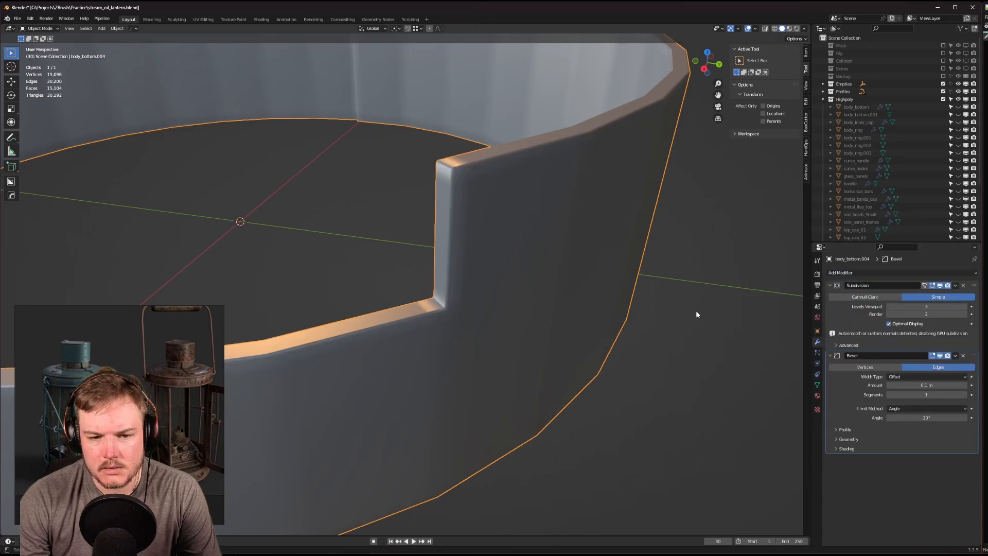
{"action": "left_click", "coordinate": [964, 395]}
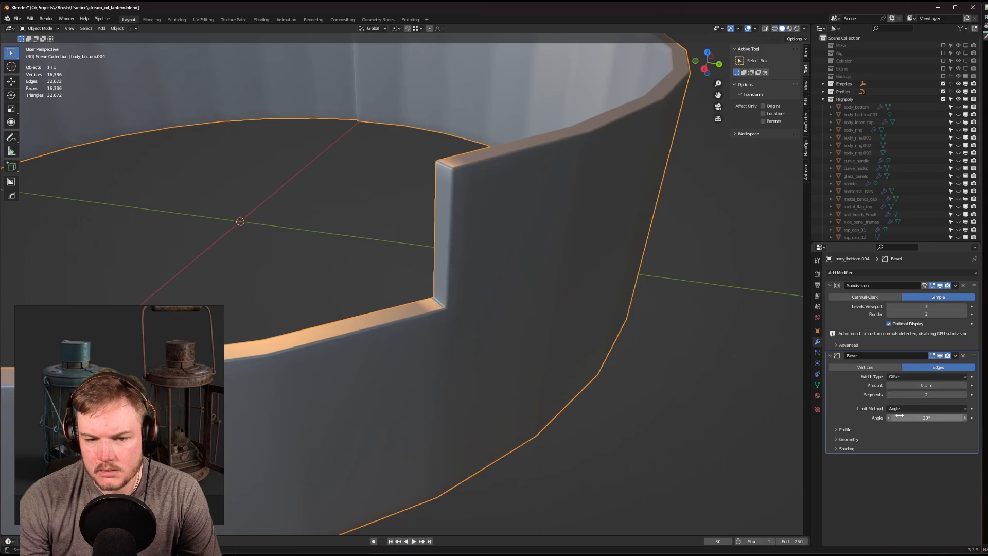
Examine the shading of the ring's outer wall and bevelled notch corners from several angles.
{"action": "middle_click_drag", "start_coordinate": [617, 309], "coordinate": [560, 329]}
{"action": "scroll", "coordinate": [550, 293], "scroll_direction": "down", "scroll_amount": 5}
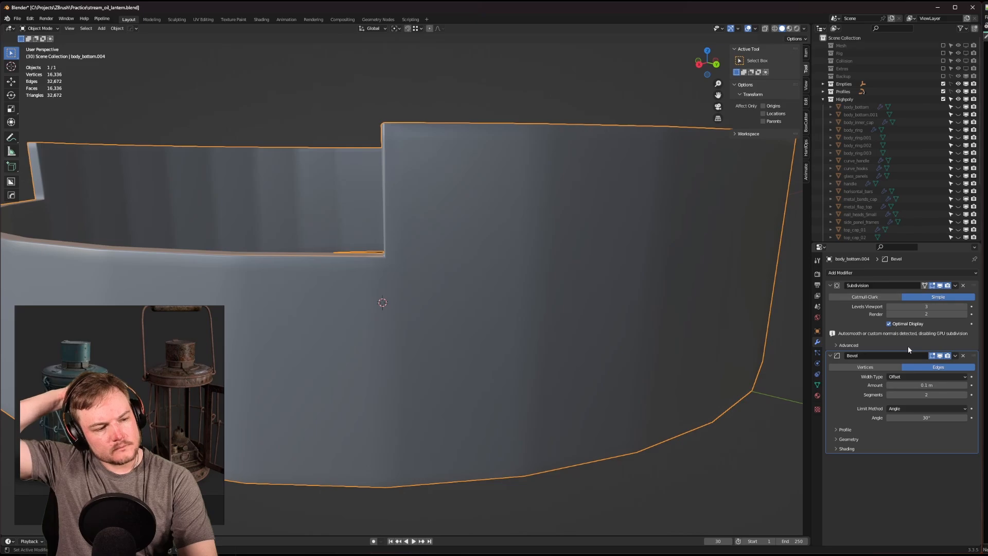
{"action": "middle_click_drag", "start_coordinate": [547, 157], "coordinate": [516, 154]}
{"action": "scroll", "coordinate": [481, 173], "scroll_direction": "down", "scroll_amount": 2}
{"action": "scroll", "coordinate": [519, 196], "scroll_direction": "down", "scroll_amount": 1}
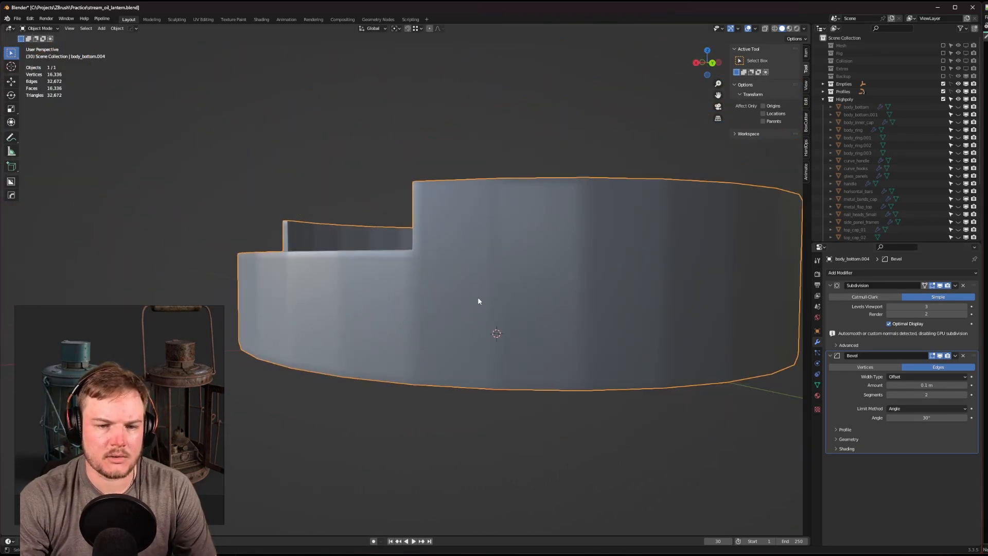
{"action": "middle_click_drag", "start_coordinate": [478, 298], "coordinate": [459, 289]}
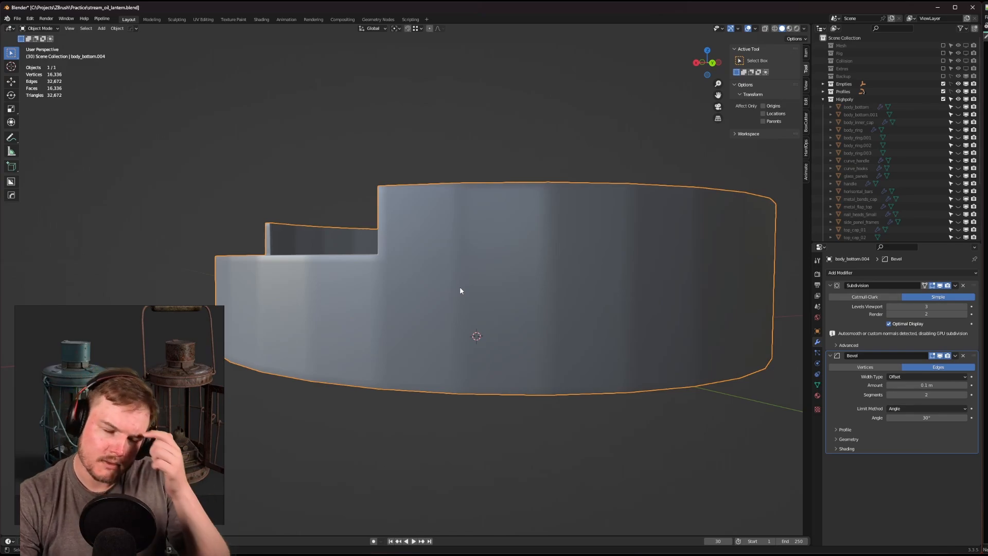
{"action": "middle_click_drag", "start_coordinate": [461, 291], "coordinate": [672, 293]}
{"action": "scroll", "coordinate": [536, 294], "scroll_direction": "up", "scroll_amount": 3}
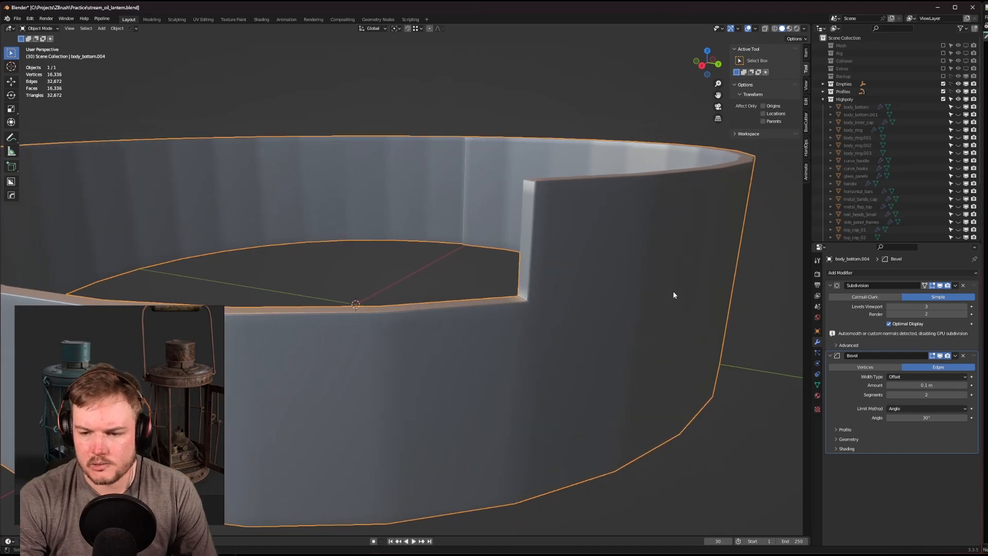
{"action": "middle_click_drag", "start_coordinate": [829, 309], "coordinate": [425, 280]}
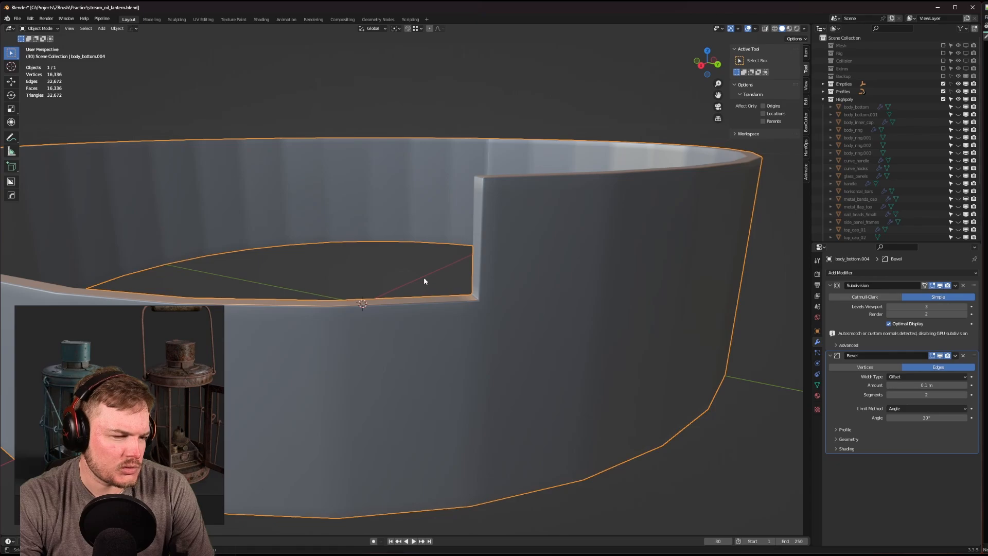
Switch the Subdivision modifier to Catmull-Clark and lower its viewport levels to 1.
{"action": "left_click", "coordinate": [847, 298]}
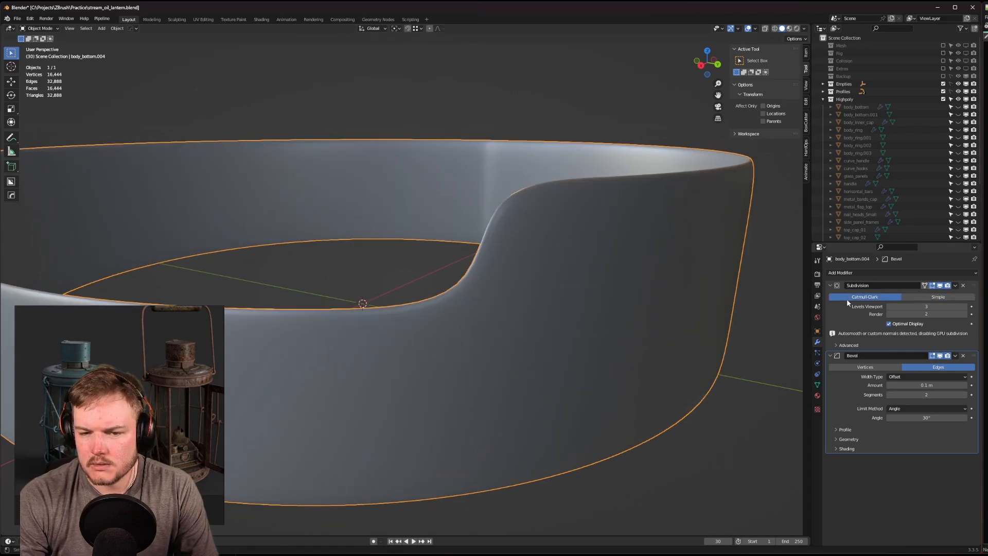
{"action": "left_click", "coordinate": [890, 308]}
{"action": "left_click", "coordinate": [890, 308]}
Enter Edit Mode on the notched ring and select all of its sharp edges.
{"action": "key", "text": "Tab"}
{"action": "left_click", "coordinate": [613, 302]}
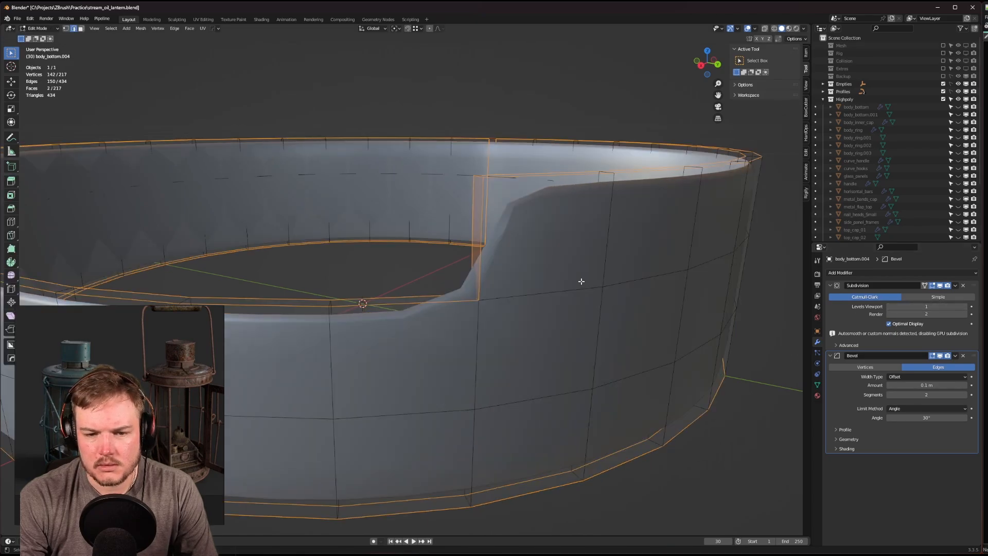
{"action": "middle_click_drag", "start_coordinate": [486, 227], "coordinate": [516, 246]}
{"action": "left_click", "coordinate": [499, 257]}
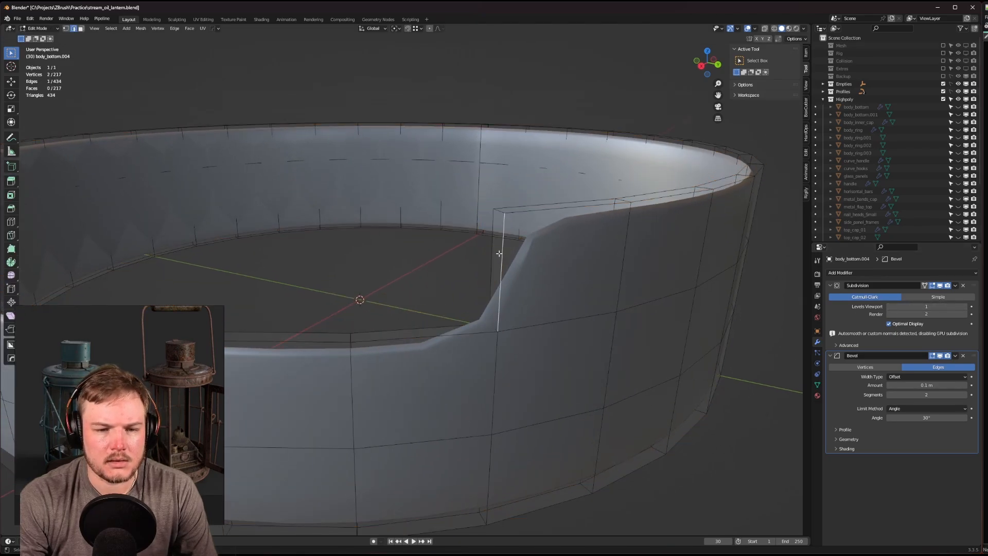
{"action": "left_click", "coordinate": [111, 29]}
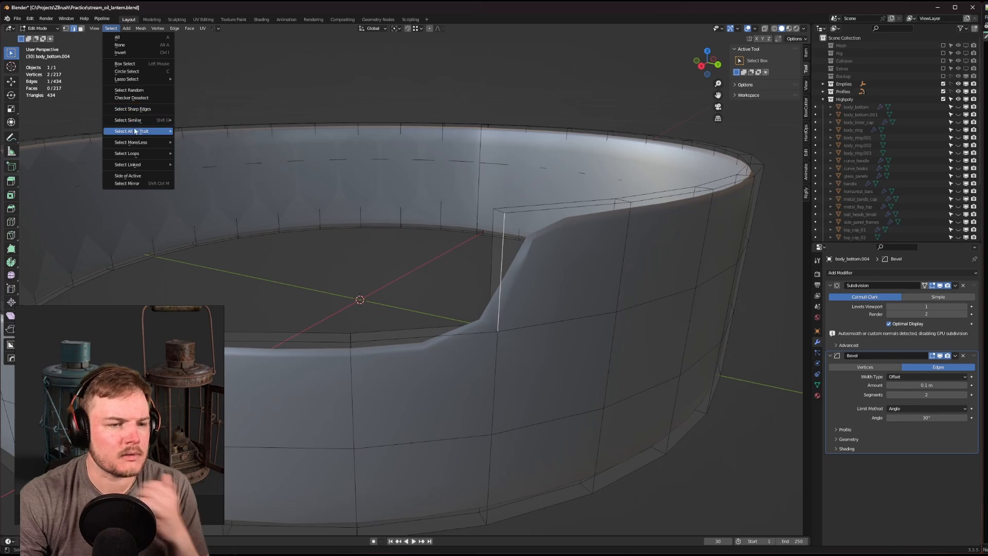
{"action": "mouse_move", "coordinate": [137, 122]}
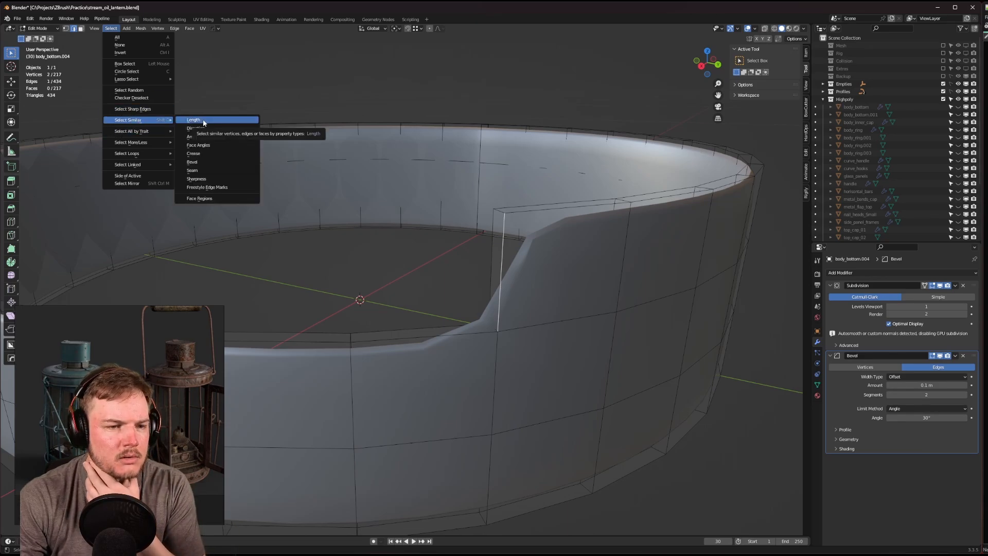
{"action": "left_click", "coordinate": [139, 109]}
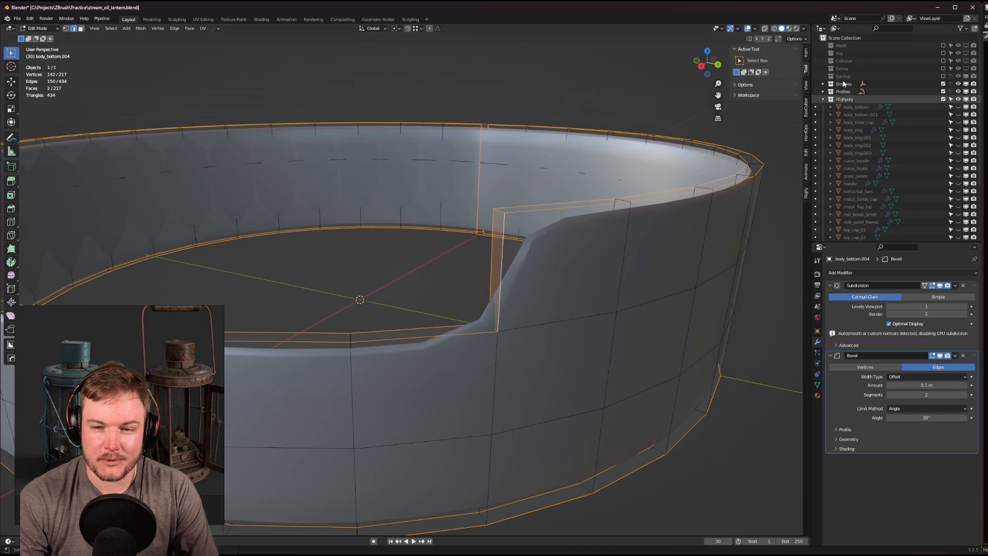
Apply a full edge crease of 1.00 to the selected sharp edges.
{"action": "left_click", "coordinate": [806, 53]}
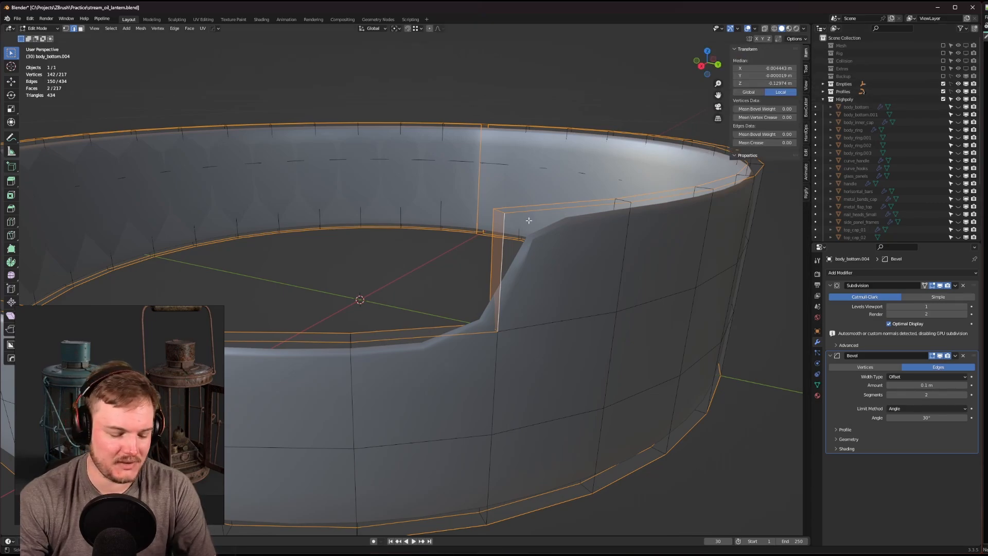
{"action": "key", "text": "s"}
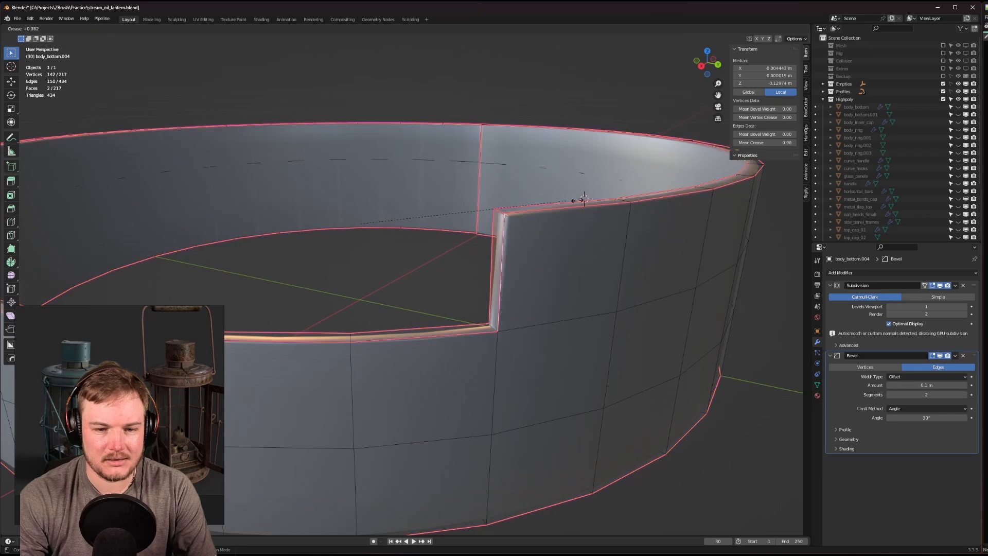
{"action": "left_click", "coordinate": [584, 201]}
Raise the Subdivision modifier's viewport levels to 3 and return to Object Mode.
{"action": "middle_click_drag", "start_coordinate": [344, 153], "coordinate": [360, 152]}
{"action": "middle_click_drag", "start_coordinate": [571, 229], "coordinate": [493, 293], "text": "shift"}
{"action": "scroll", "coordinate": [456, 216], "scroll_direction": "up", "scroll_amount": 4}
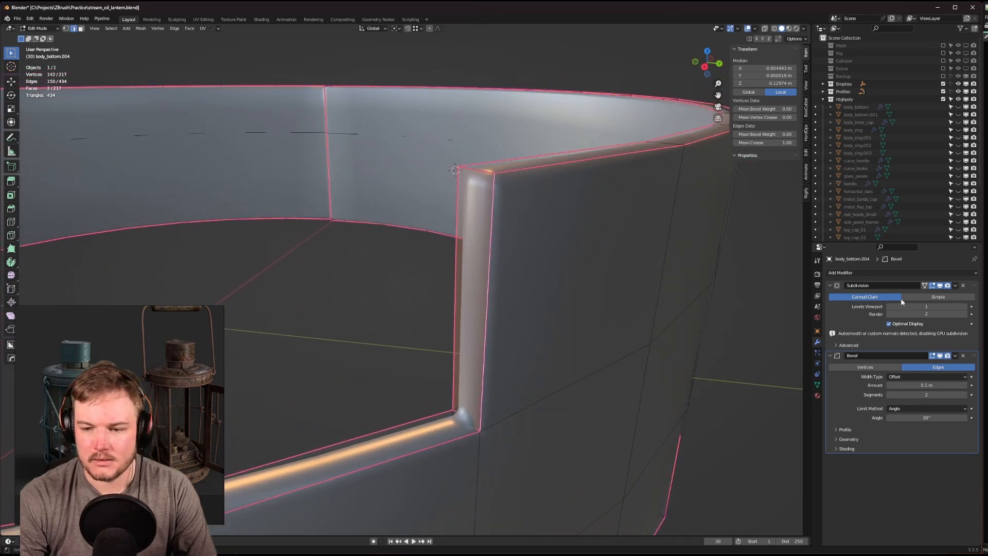
{"action": "left_click", "coordinate": [966, 306]}
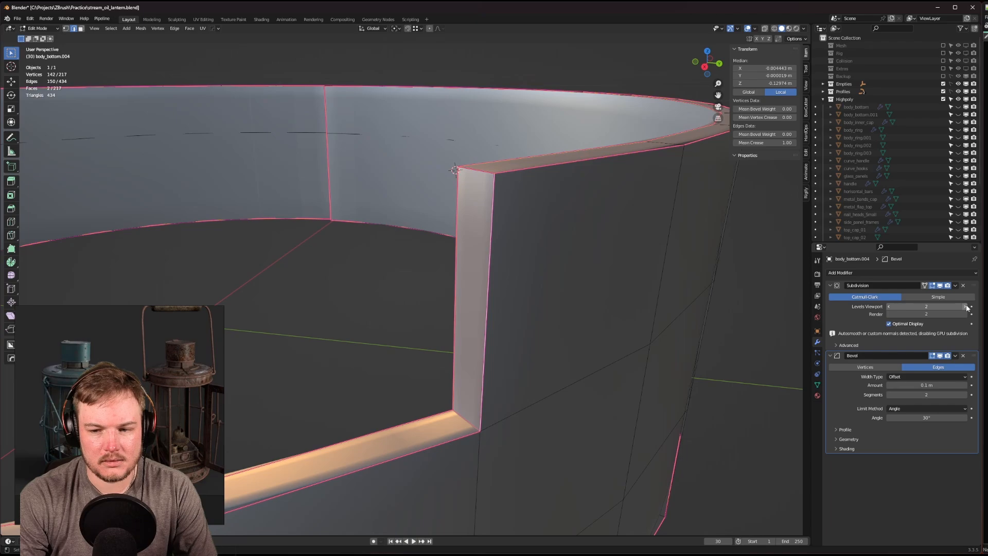
{"action": "left_click", "coordinate": [966, 307]}
{"action": "key", "text": "Tab"}
{"action": "left_click", "coordinate": [577, 247]}
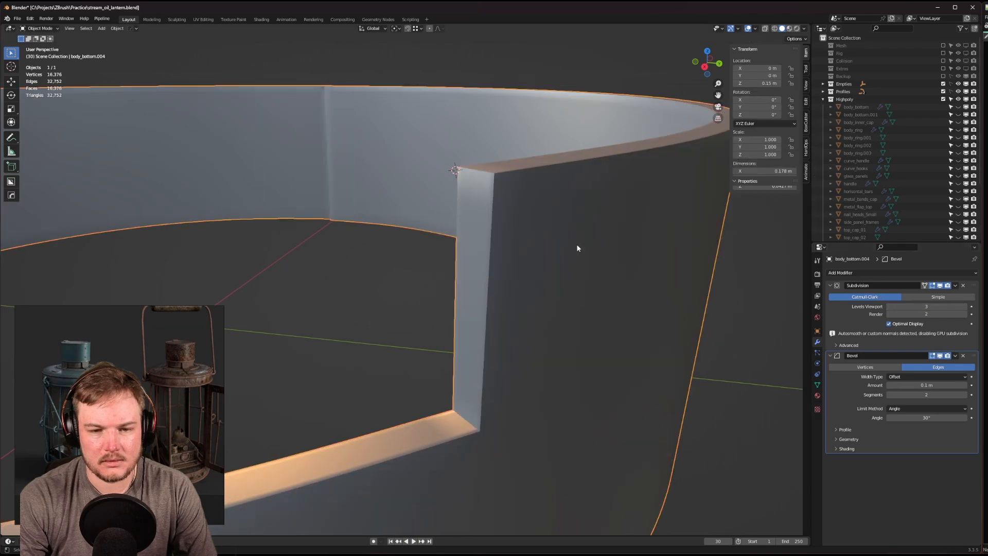
Set the Bevel modifier's amount to 0.005 m and compare the ring with the bevel hidden and shown.
{"action": "middle_click_drag", "start_coordinate": [591, 241], "coordinate": [612, 271]}
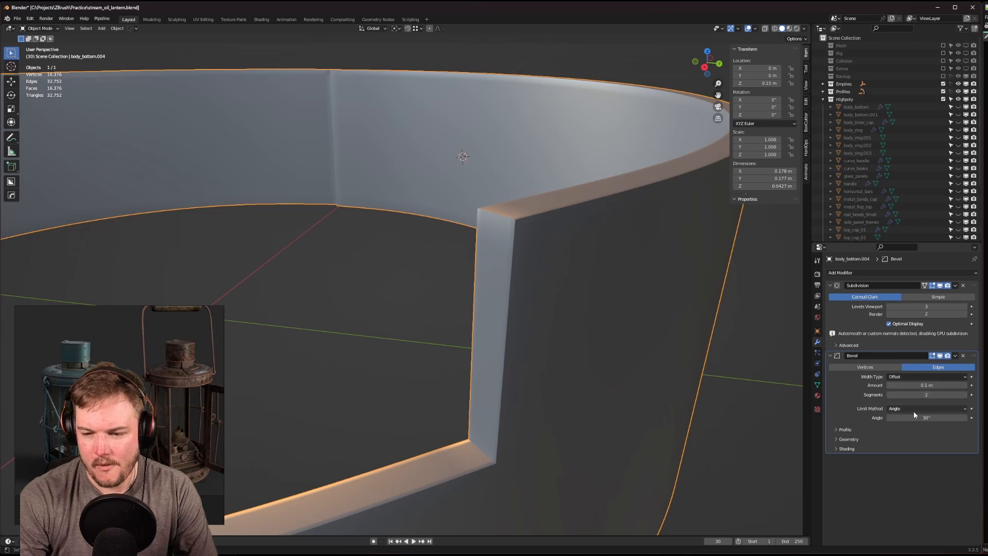
{"action": "left_click", "coordinate": [839, 431]}
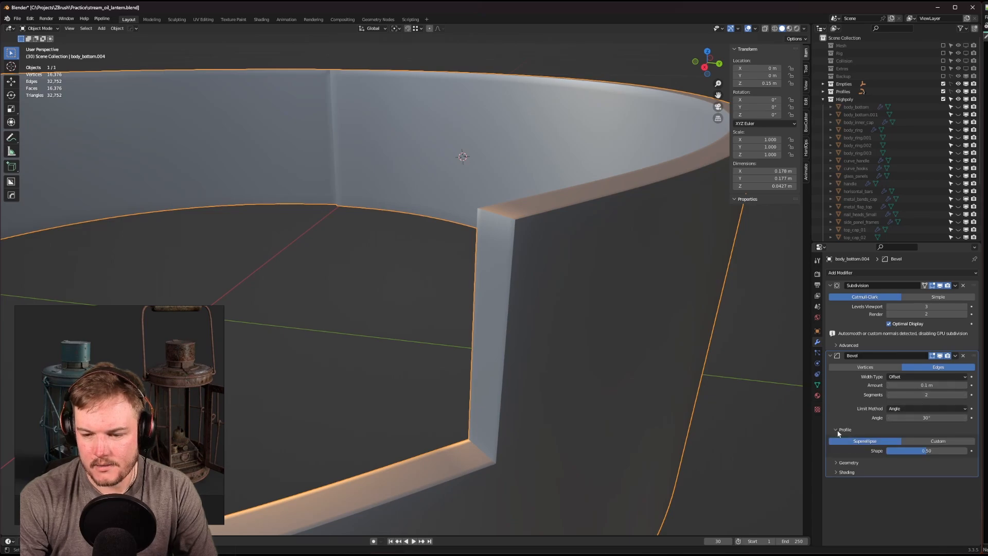
{"action": "left_click", "coordinate": [836, 431]}
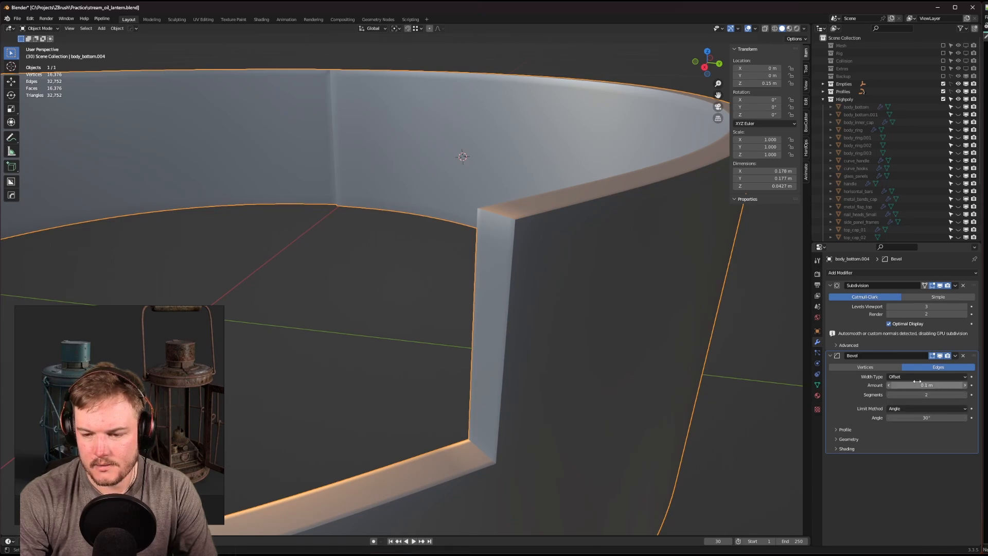
{"action": "left_click", "coordinate": [932, 386]}
{"action": "type", "text": "0.005"}
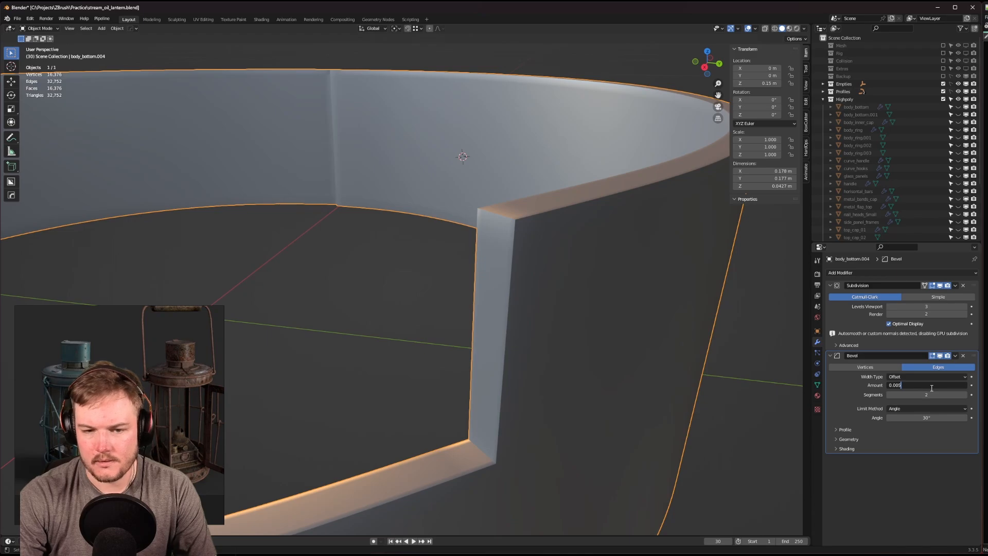
{"action": "key", "text": "Return"}
{"action": "left_click", "coordinate": [939, 356]}
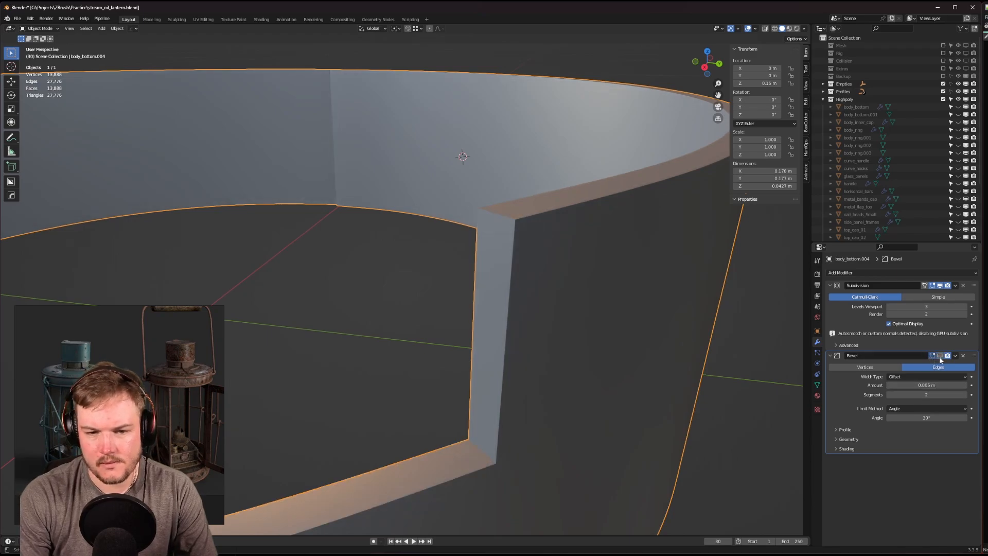
{"action": "left_click", "coordinate": [940, 356]}
Examine the ring's mesh density with the wireframe overlay on, and its notch shading with the overlay off.
{"action": "key", "text": "q"}
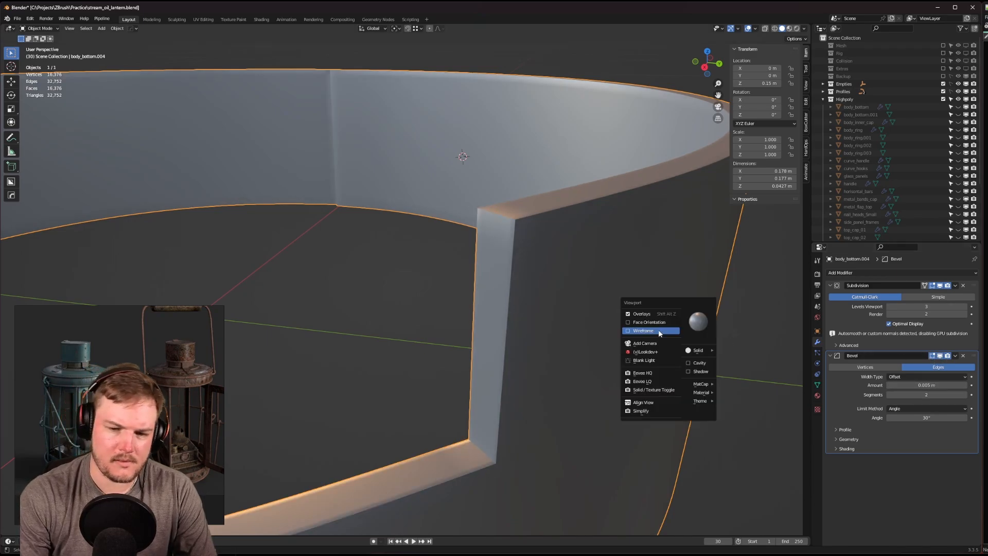
{"action": "left_click", "coordinate": [658, 332]}
{"action": "middle_click_drag", "start_coordinate": [646, 326], "coordinate": [609, 325]}
{"action": "scroll", "coordinate": [602, 329], "scroll_direction": "down", "scroll_amount": 8}
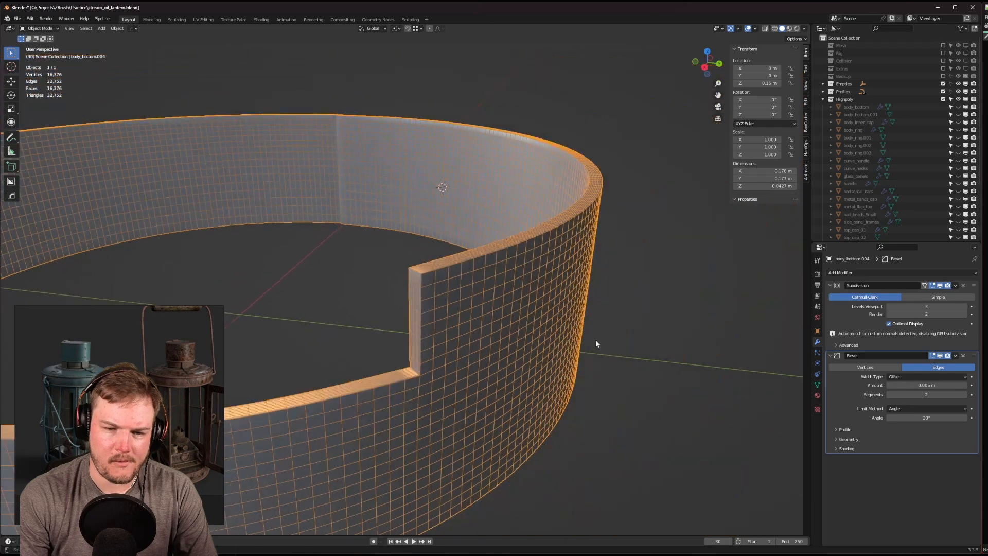
{"action": "left_click", "coordinate": [566, 357]}
{"action": "key", "text": "q"}
{"action": "left_click", "coordinate": [565, 357]}
{"action": "scroll", "coordinate": [556, 355], "scroll_direction": "up", "scroll_amount": 8}
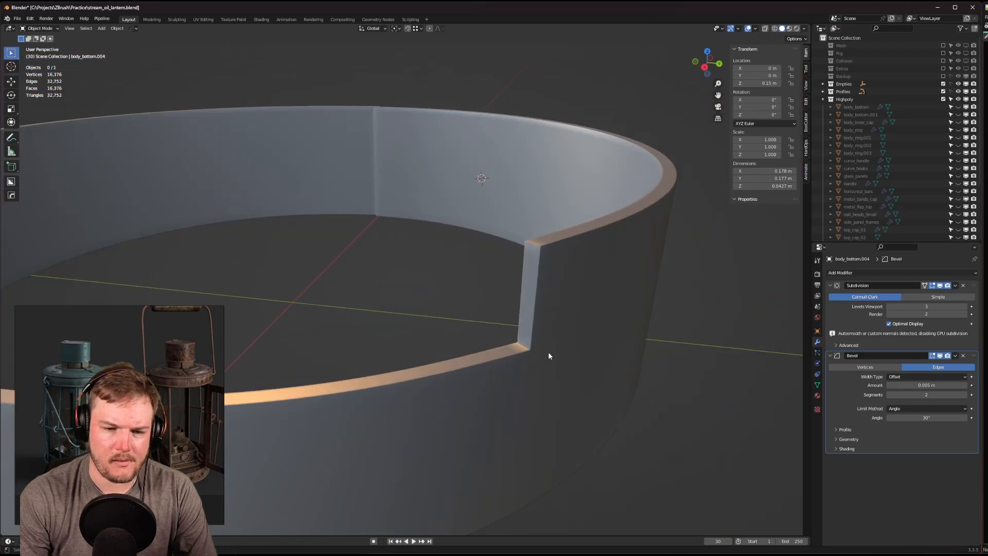
{"action": "middle_click_drag", "start_coordinate": [548, 351], "coordinate": [526, 358]}
{"action": "scroll", "coordinate": [525, 361], "scroll_direction": "up", "scroll_amount": 2}
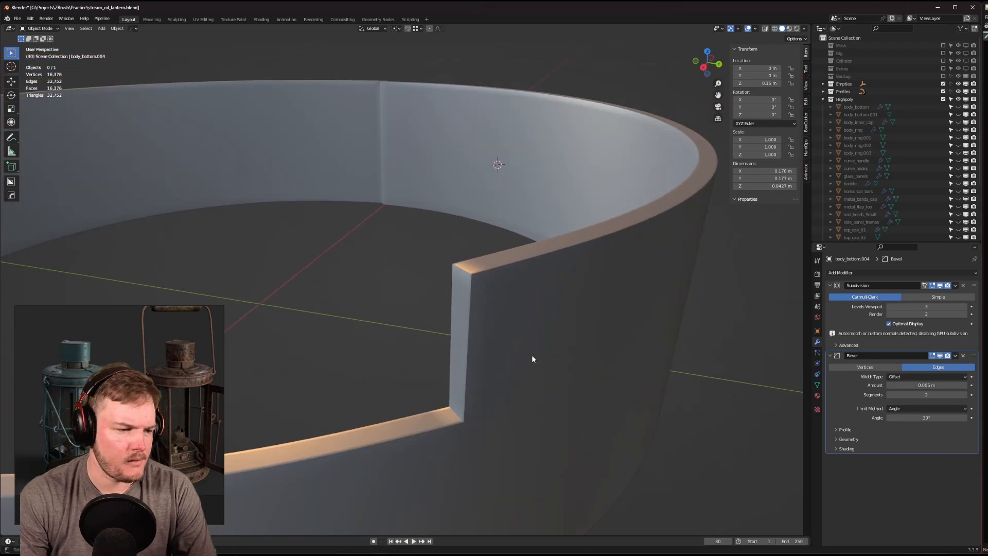
{"action": "scroll", "coordinate": [532, 357], "scroll_direction": "up", "scroll_amount": 3}
Disable Clamp Overlap in the Bevel modifier's geometry settings and set the bevel amount to 0.0005 m.
{"action": "left_click", "coordinate": [842, 439]}
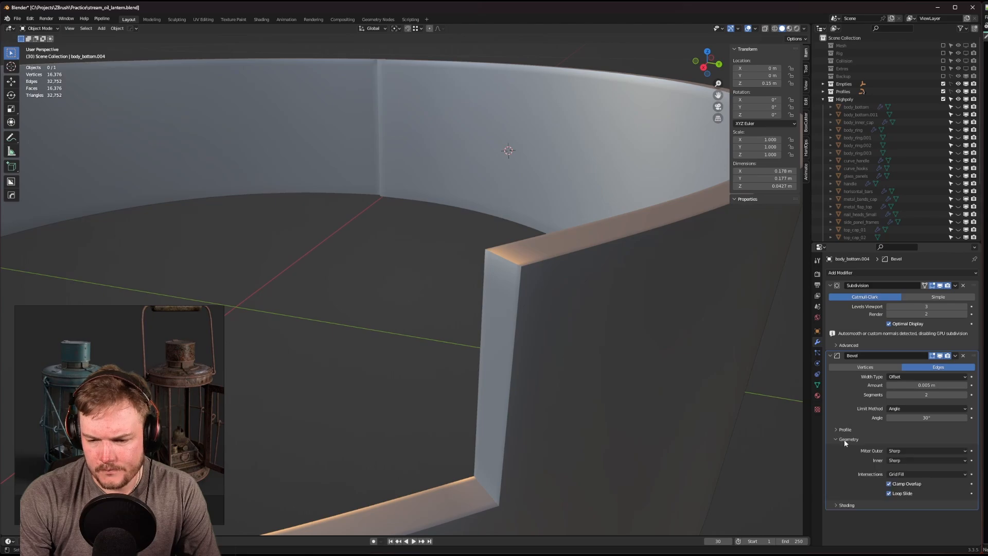
{"action": "left_click", "coordinate": [888, 484]}
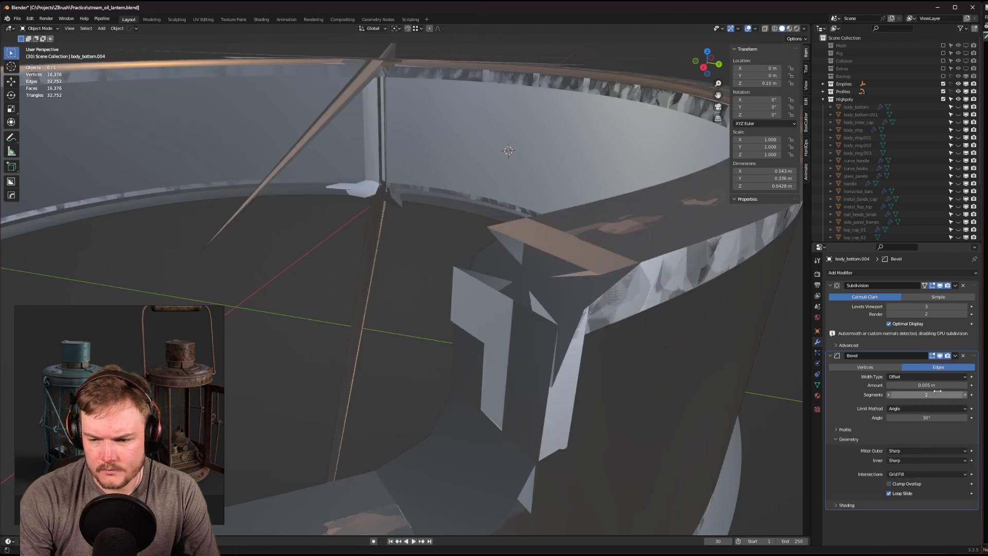
{"action": "left_click", "coordinate": [900, 386]}
{"action": "left_click", "coordinate": [903, 386]}
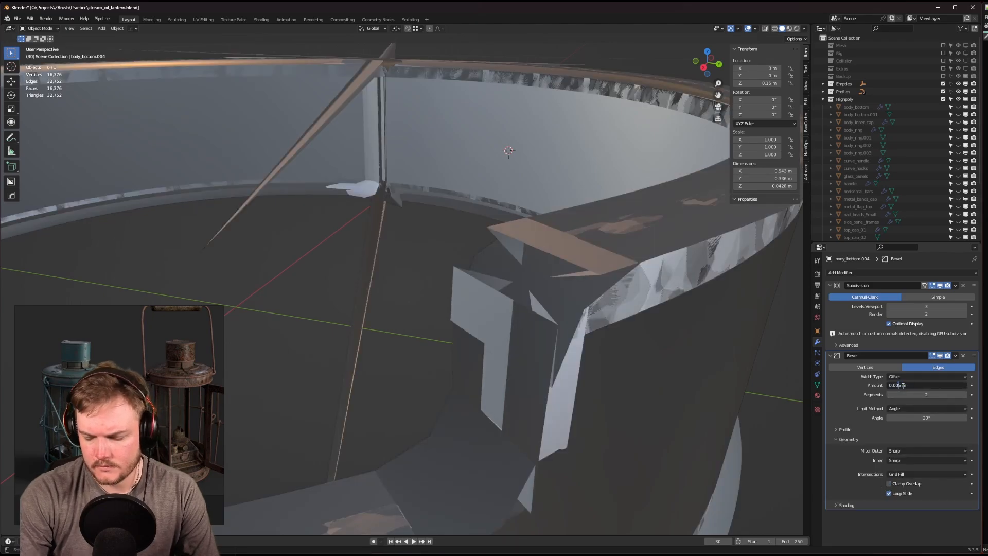
{"action": "type", "text": "0"}
{"action": "key", "text": "Return"}
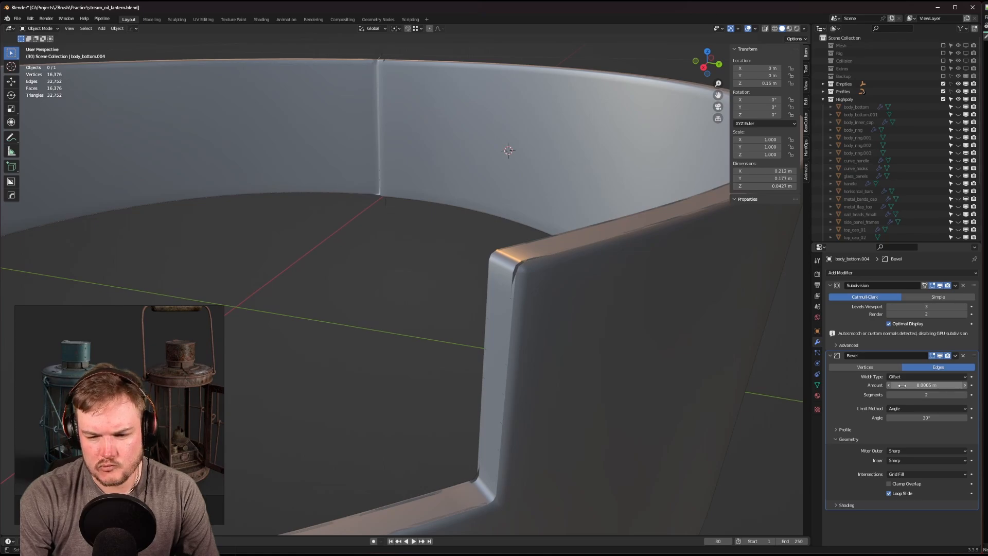
Show the wireframe overlay and lower the Subdivision modifier's viewport levels to 1.
{"action": "middle_click_drag", "start_coordinate": [584, 331], "coordinate": [532, 348]}
{"action": "scroll", "coordinate": [535, 341], "scroll_direction": "up", "scroll_amount": 3}
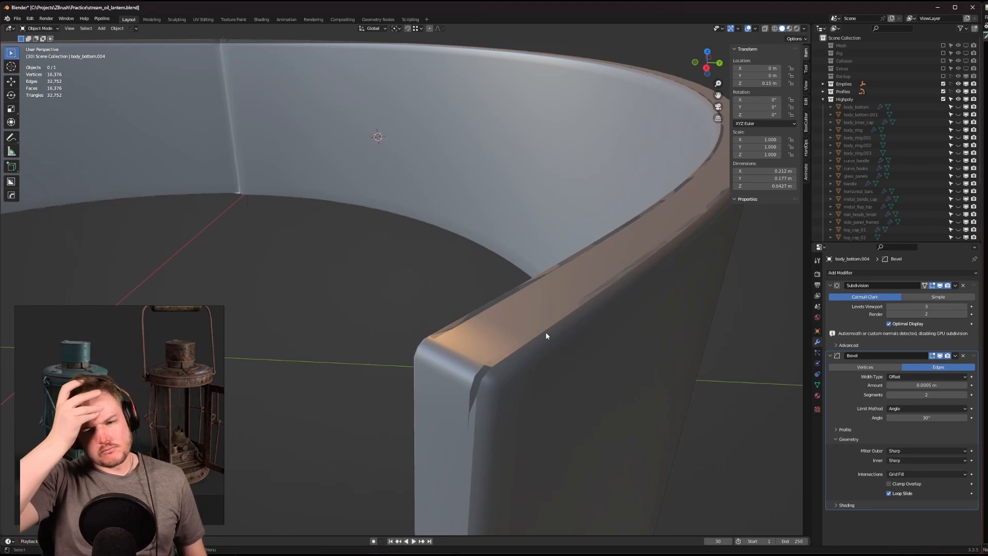
{"action": "key", "text": "q"}
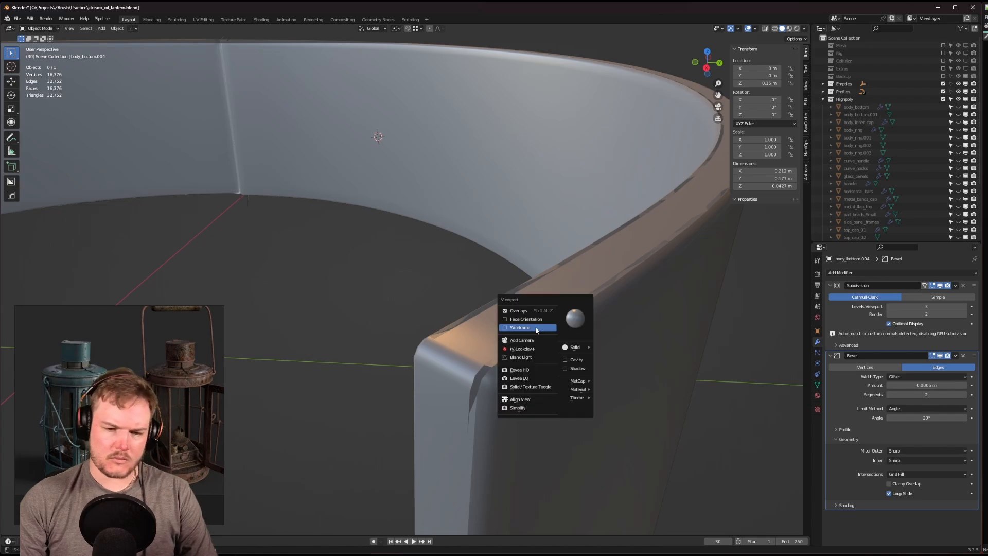
{"action": "left_click", "coordinate": [573, 344]}
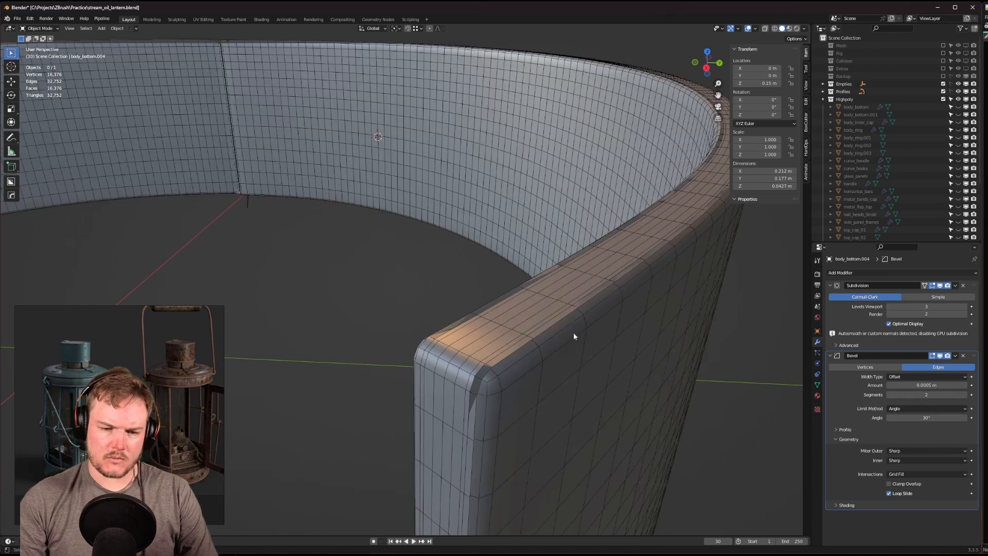
{"action": "left_click", "coordinate": [890, 307]}
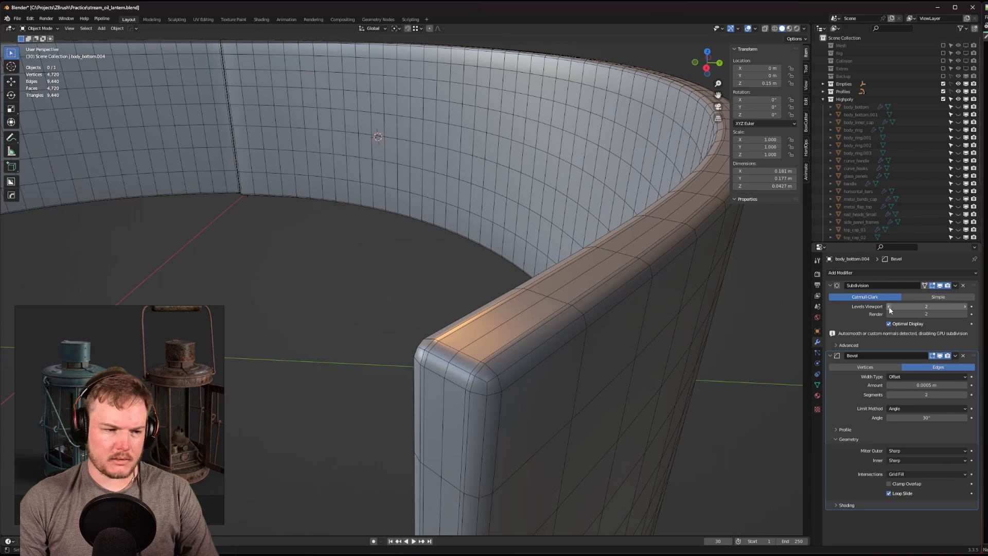
{"action": "left_click", "coordinate": [889, 307]}
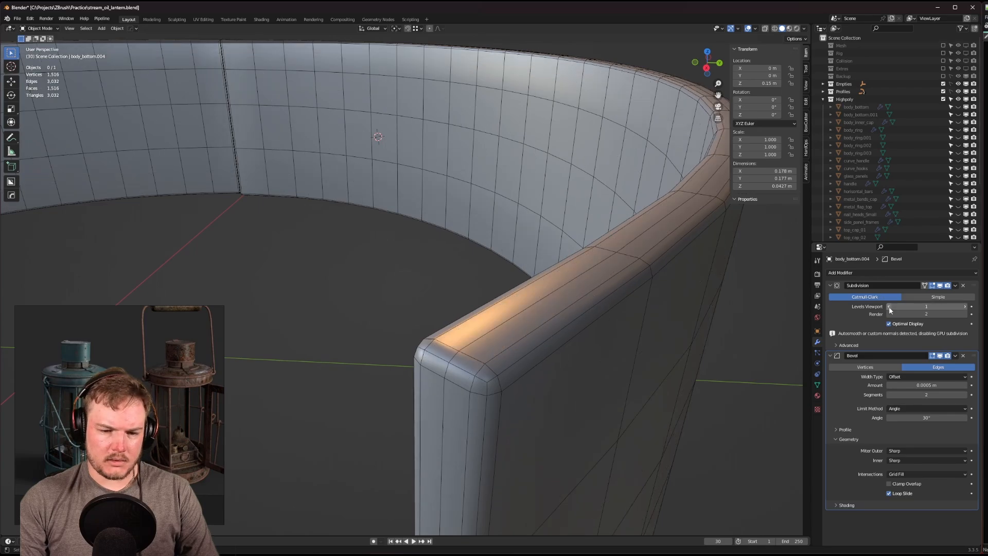
Set the Bevel modifier's outer miter to Patch to improve the notch's inner corner.
{"action": "scroll", "coordinate": [486, 335], "scroll_direction": "up", "scroll_amount": 8}
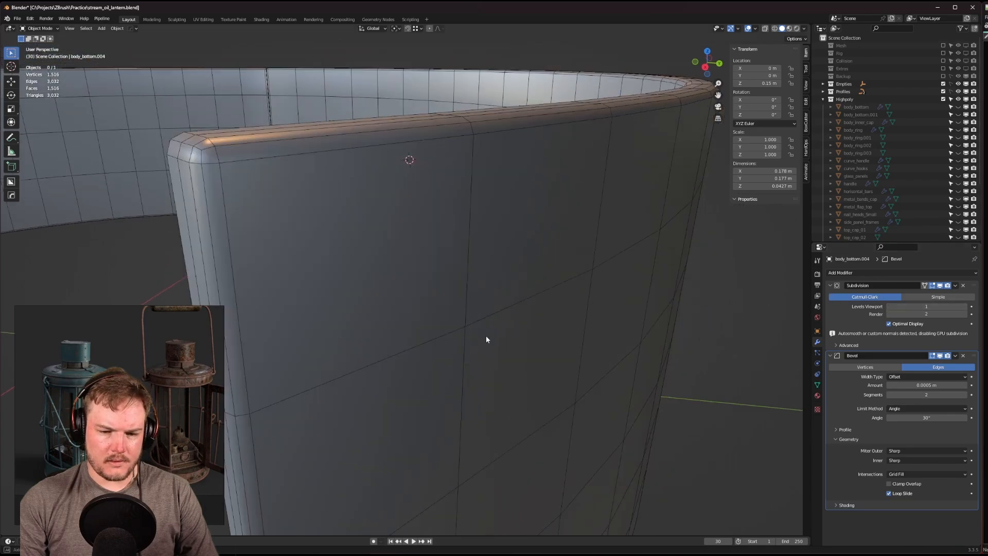
{"action": "middle_click_drag", "start_coordinate": [398, 285], "coordinate": [447, 302], "text": "shift"}
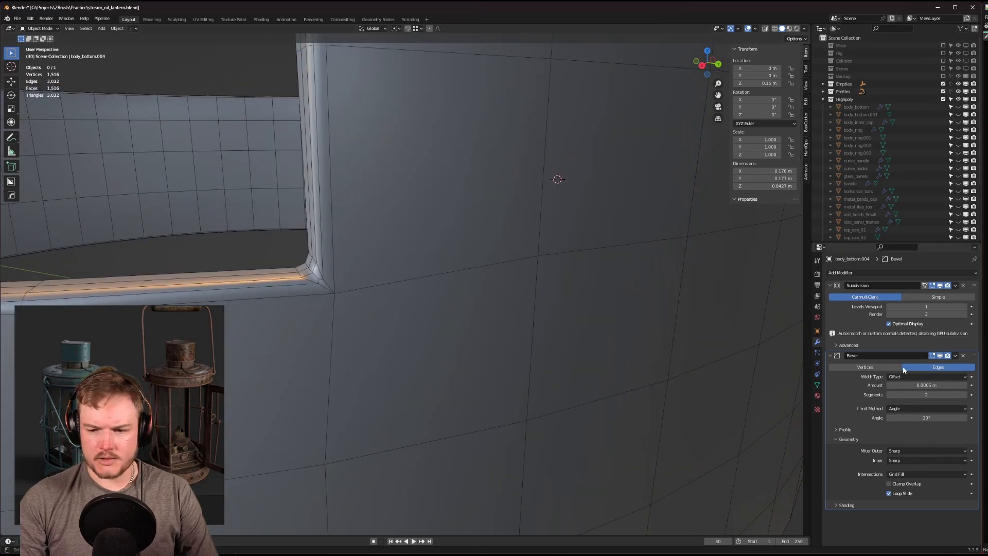
{"action": "left_click", "coordinate": [896, 451]}
{"action": "left_click", "coordinate": [899, 469]}
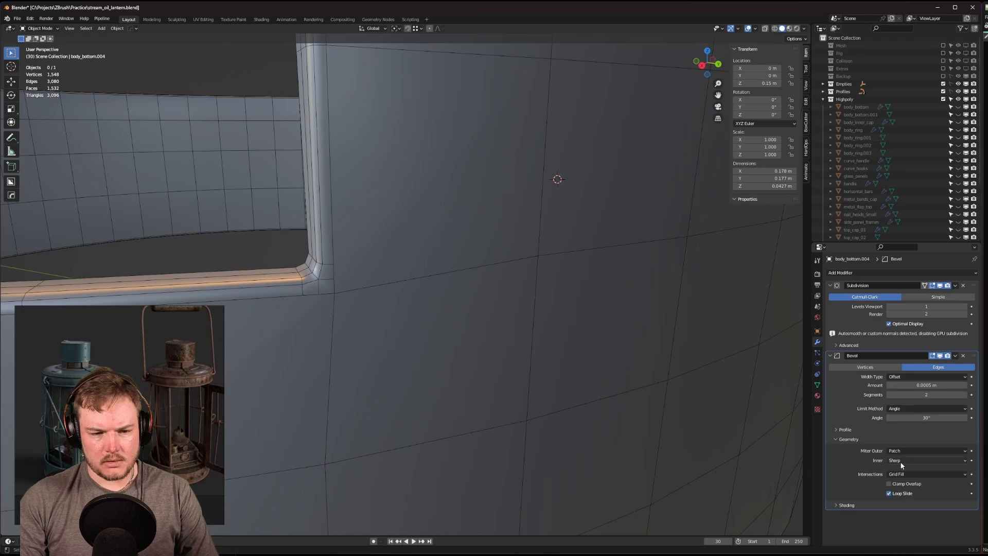
Add a second Subdivision Surface modifier after the Bevel and check the notch corner.
{"action": "scroll", "coordinate": [420, 263], "scroll_direction": "down", "scroll_amount": 10}
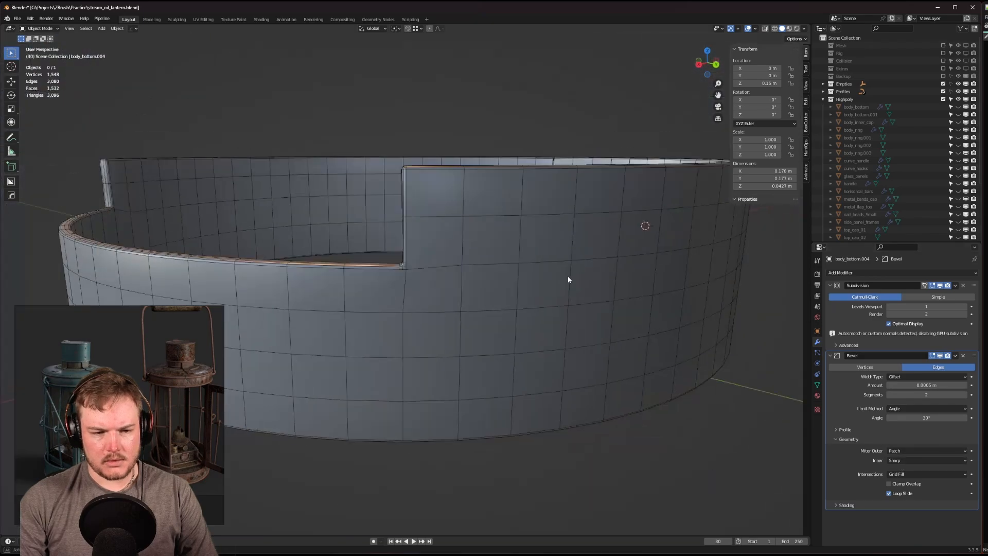
{"action": "left_click", "coordinate": [841, 274]}
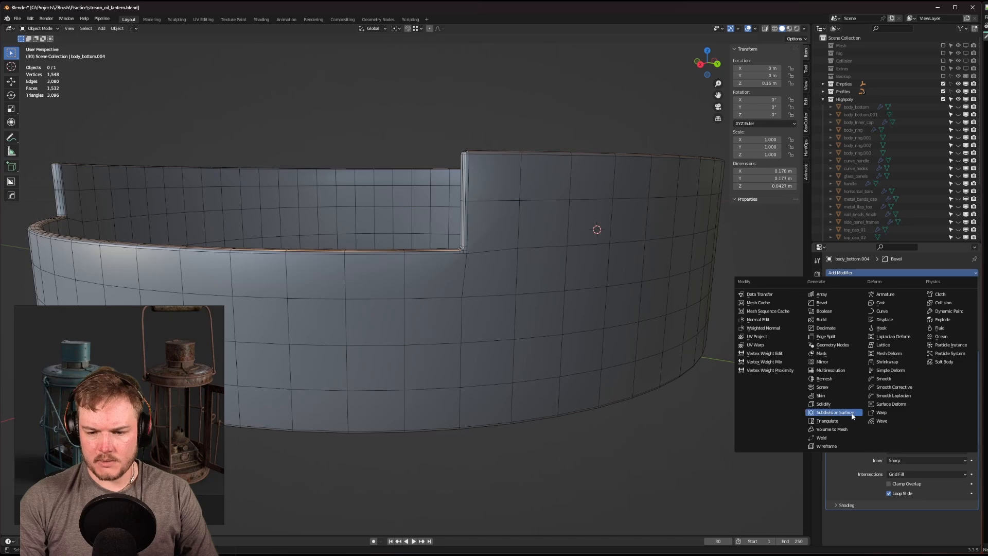
{"action": "left_click", "coordinate": [836, 411]}
{"action": "scroll", "coordinate": [663, 333], "scroll_direction": "up", "scroll_amount": 5}
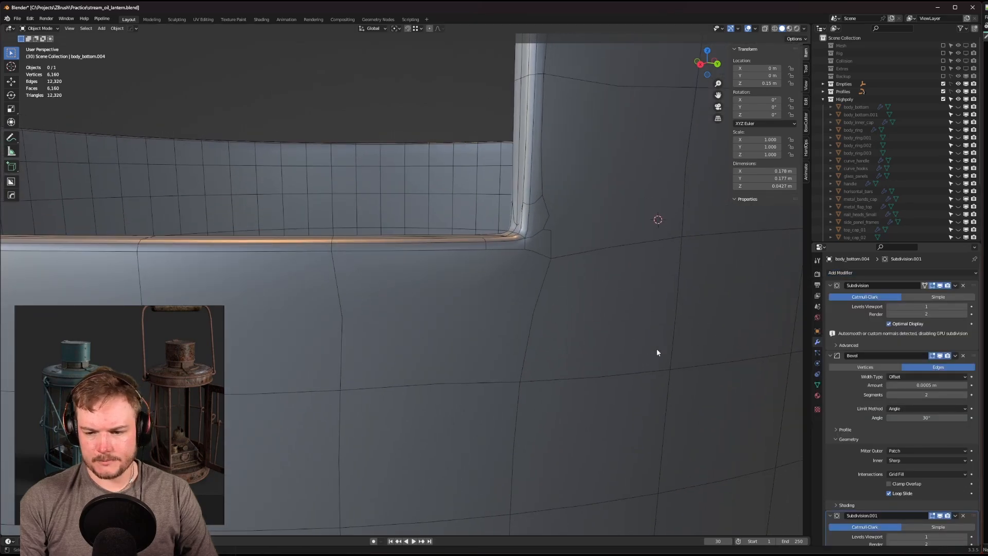
Collapse the first Subdivision and Bevel modifiers, hide the wireframe overlay and check the shading around the notch corner.
{"action": "left_click", "coordinate": [830, 356]}
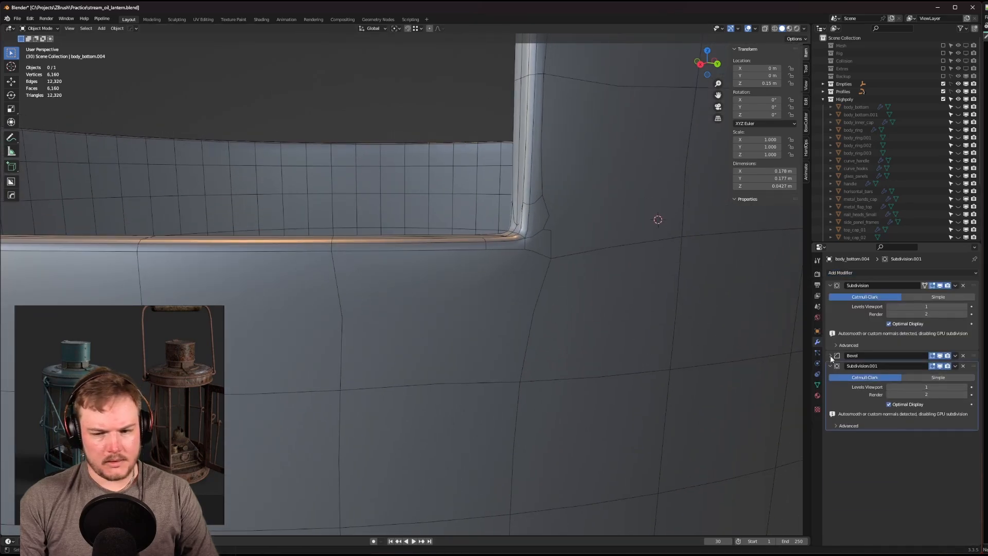
{"action": "left_click", "coordinate": [830, 285]}
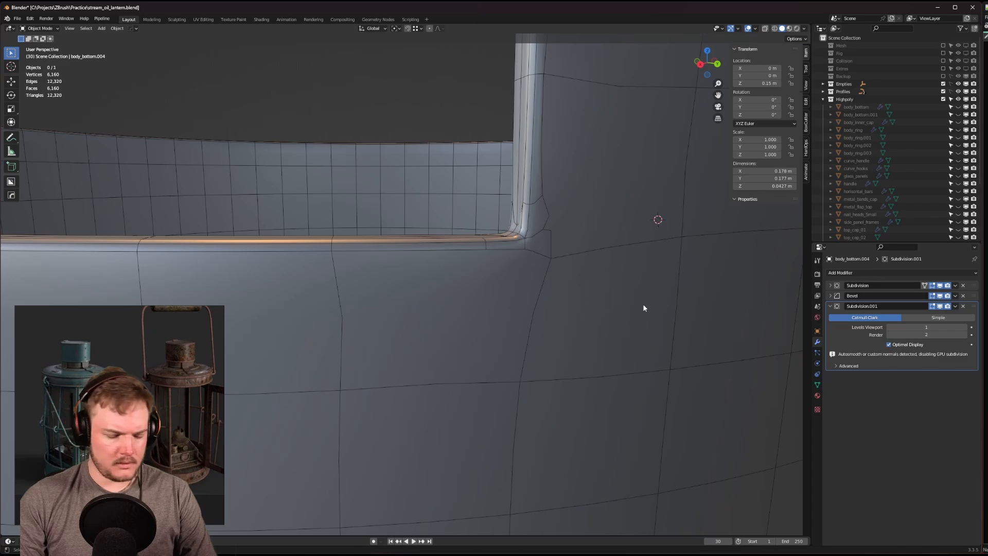
{"action": "key", "text": "alt+v"}
{"action": "left_click", "coordinate": [644, 304]}
{"action": "scroll", "coordinate": [643, 303], "scroll_direction": "down", "scroll_amount": 5}
{"action": "mouse_move", "coordinate": [632, 311]}
{"action": "middle_mouse_down"}
{"action": "mouse_move", "coordinate": [595, 304]}
{"action": "mouse_move", "coordinate": [631, 304]}
{"action": "middle_mouse_up"}
{"action": "scroll", "coordinate": [633, 307], "scroll_direction": "up", "scroll_amount": 5}
{"action": "scroll", "coordinate": [638, 308], "scroll_direction": "down", "scroll_amount": 3}
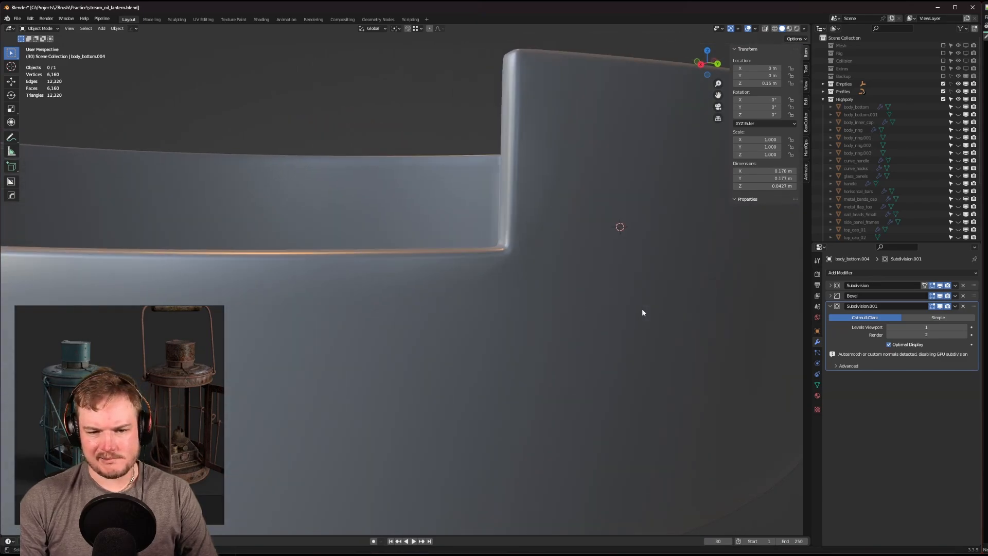
Remove the second Subdivision Surface modifier, expand the remaining one and select the body ring.
{"action": "left_click", "coordinate": [964, 306]}
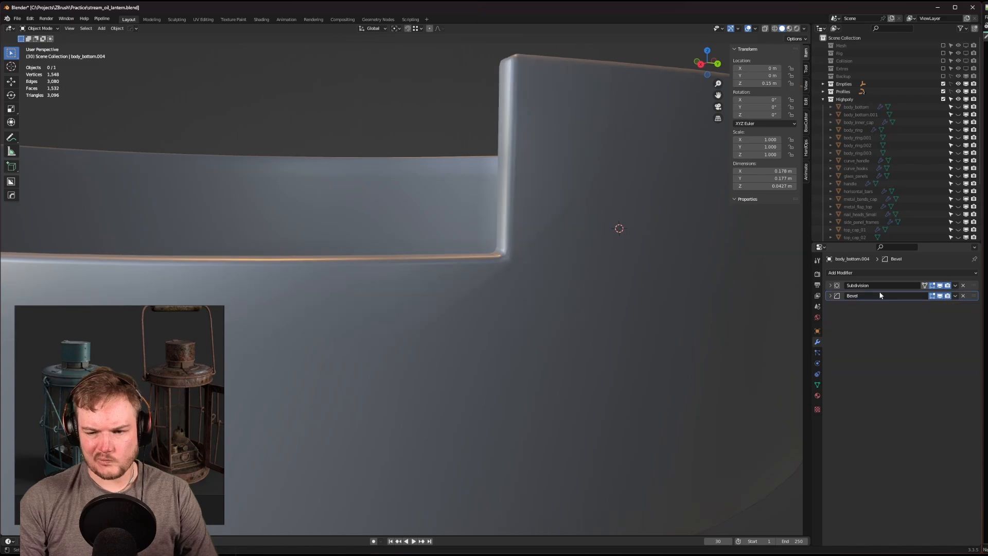
{"action": "left_click", "coordinate": [830, 287]}
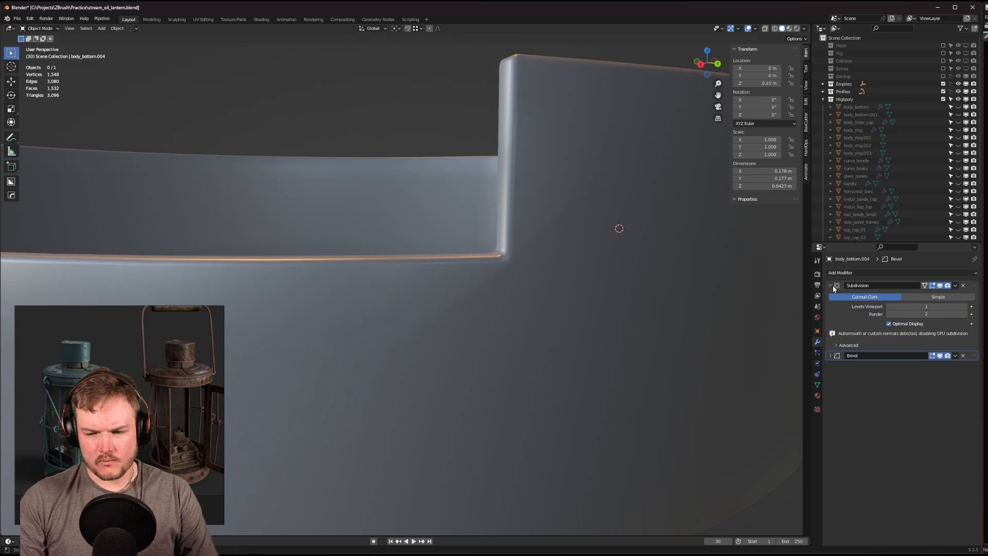
{"action": "right_click", "coordinate": [486, 290]}
{"action": "left_click", "coordinate": [554, 255]}
{"action": "right_click", "coordinate": [554, 255]}
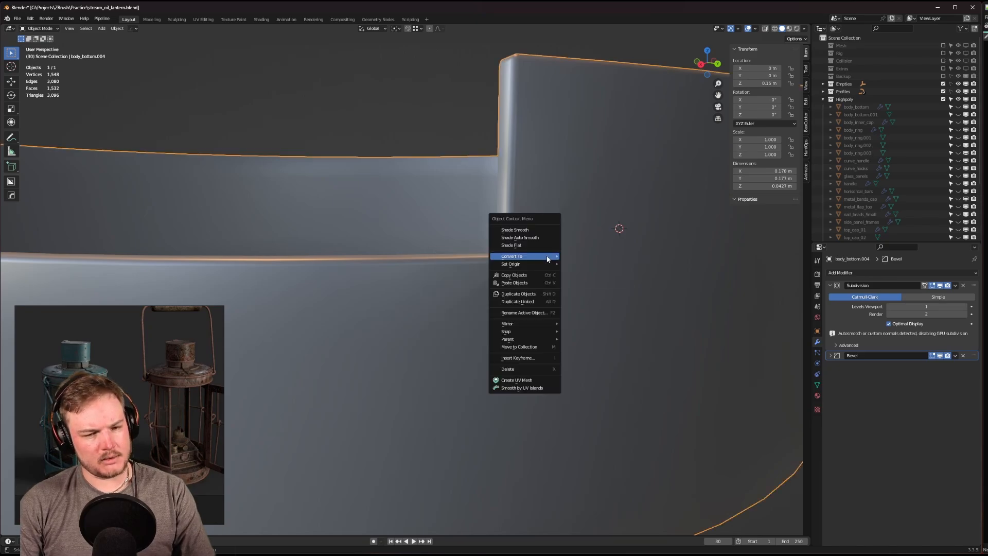
{"action": "key", "text": "Tab"}
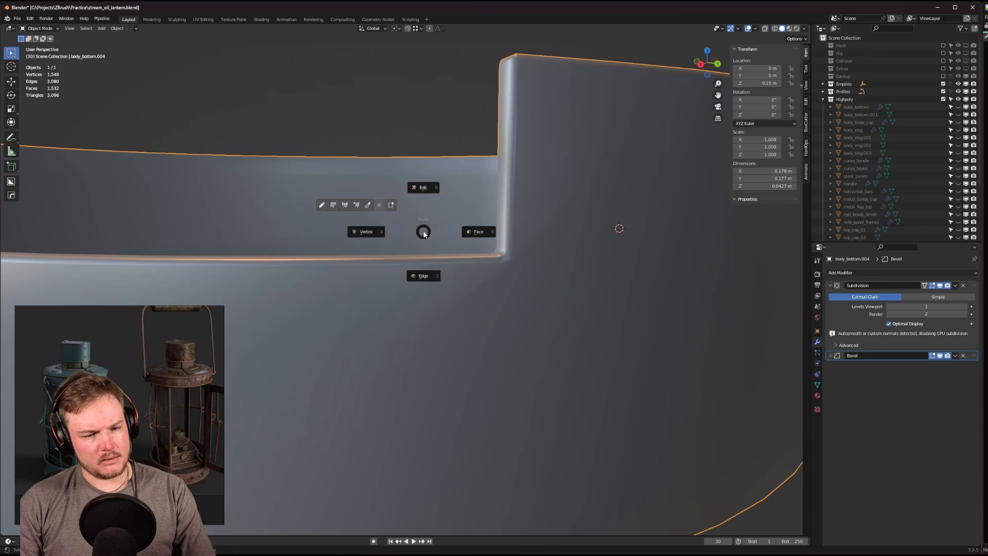
{"action": "left_click", "coordinate": [454, 236]}
{"action": "right_click", "coordinate": [459, 227]}
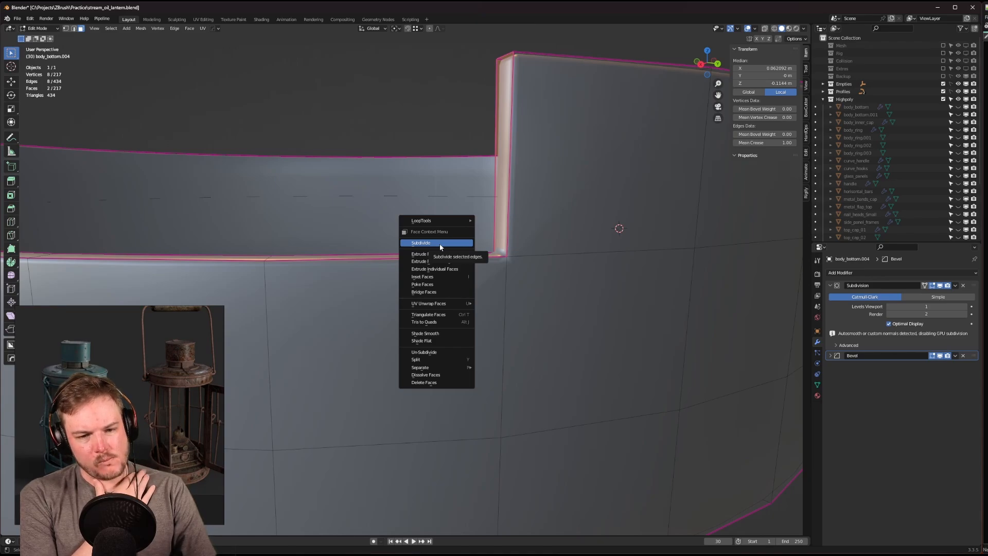
{"action": "key", "text": "Tab"}
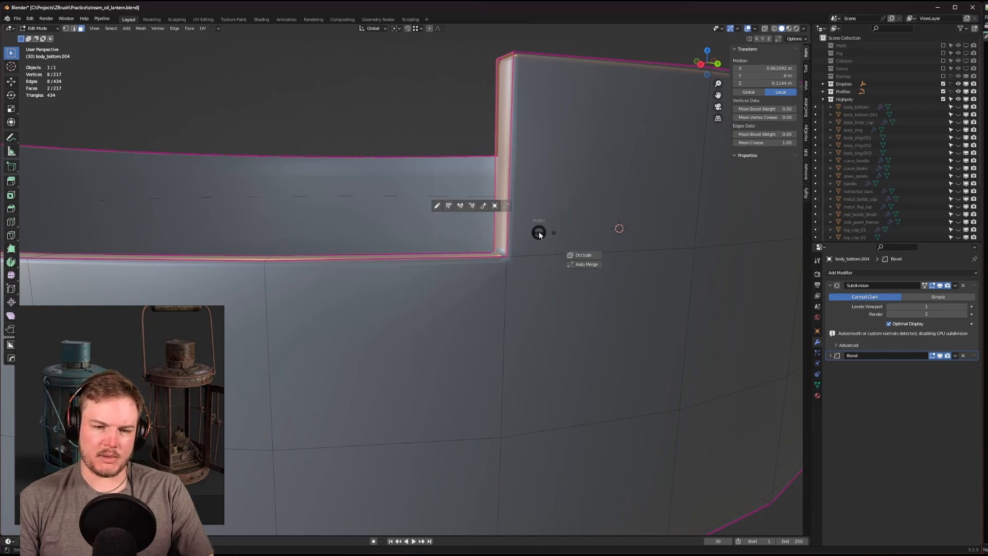
Turn off the viewport display of the Subdivision and Bevel modifiers and set the mean crease of all ring edges to 0.
{"action": "left_click", "coordinate": [940, 285]}
{"action": "left_click", "coordinate": [939, 355]}
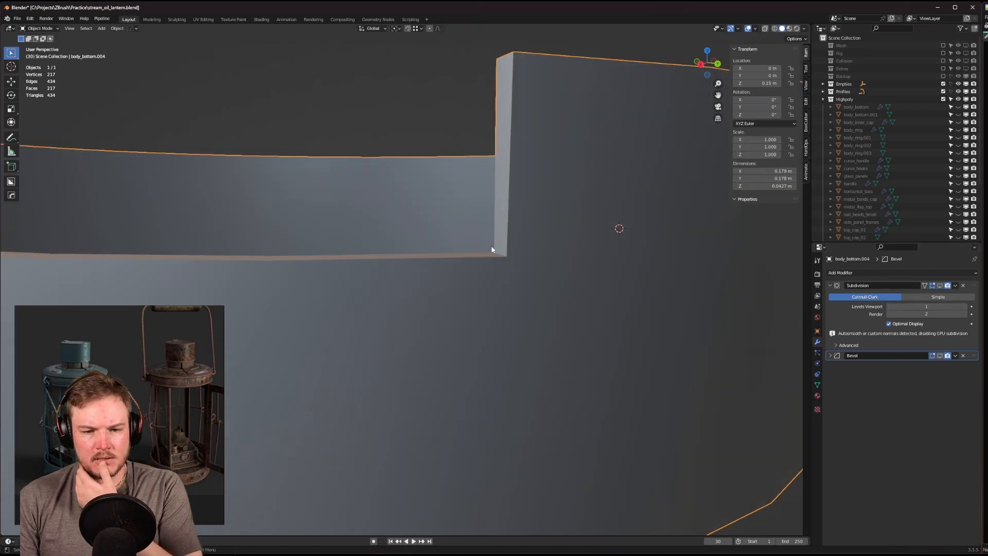
{"action": "middle_click_drag", "start_coordinate": [491, 245], "coordinate": [531, 302]}
{"action": "key", "text": "Tab"}
{"action": "left_click", "coordinate": [534, 313]}
{"action": "key", "text": "a"}
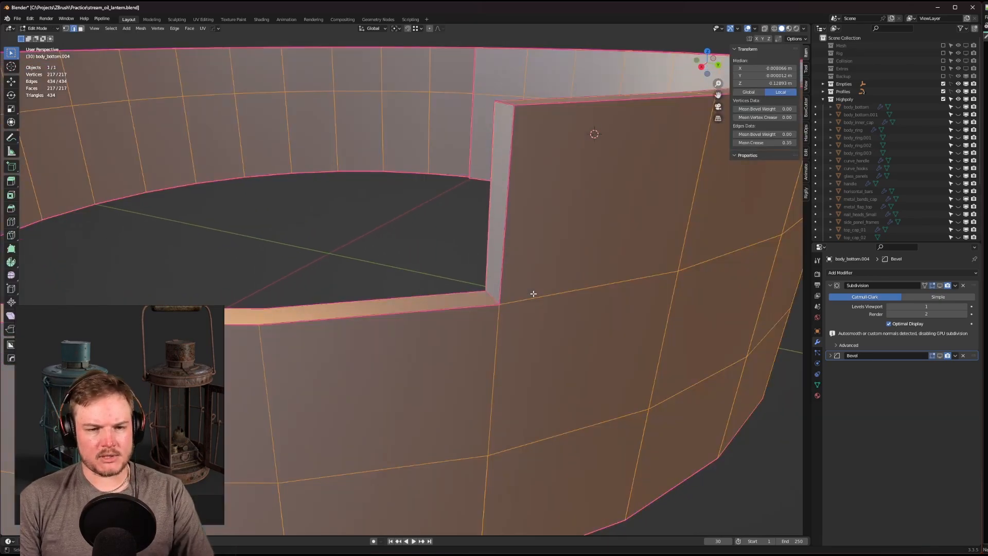
{"action": "left_click", "coordinate": [784, 142]}
{"action": "type", "text": "0"}
{"action": "key", "text": "Return"}
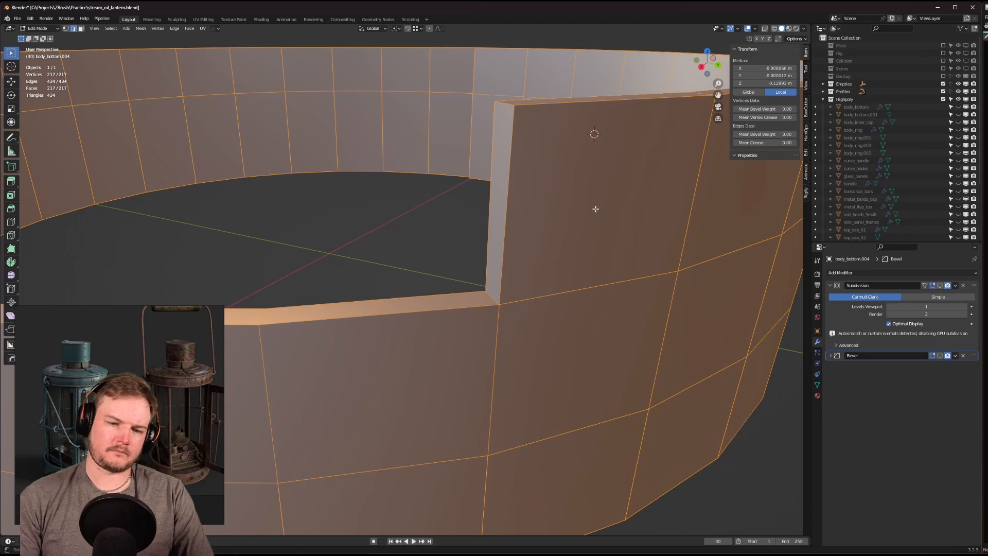
Examine the uncreased base mesh's edge layout around the notch corner in edge select mode.
{"action": "middle_click_drag", "start_coordinate": [595, 209], "coordinate": [598, 206], "text": "shift"}
{"action": "key", "text": "Tab"}
{"action": "left_click", "coordinate": [599, 226]}
{"action": "left_click", "coordinate": [508, 231]}
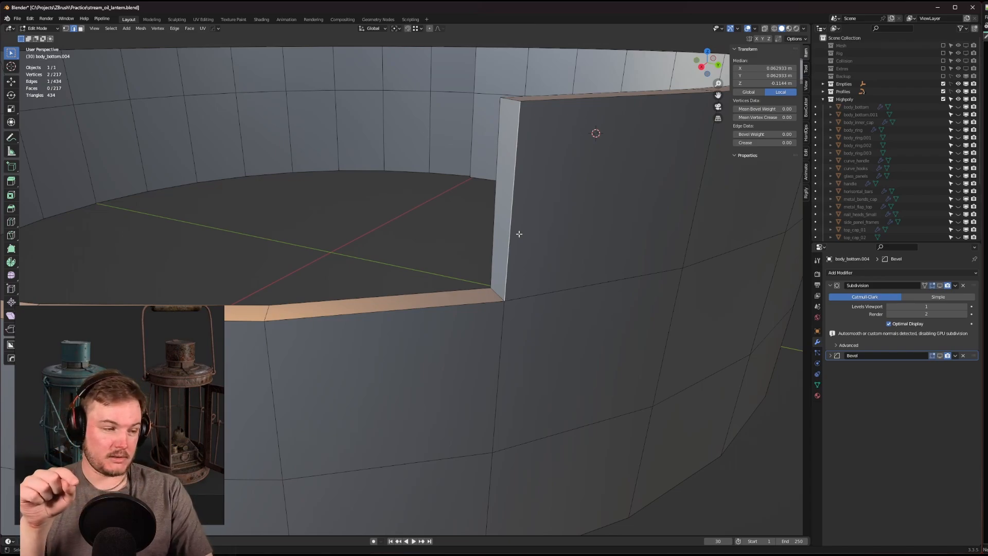
{"action": "middle_click_drag", "start_coordinate": [500, 314], "coordinate": [512, 231]}
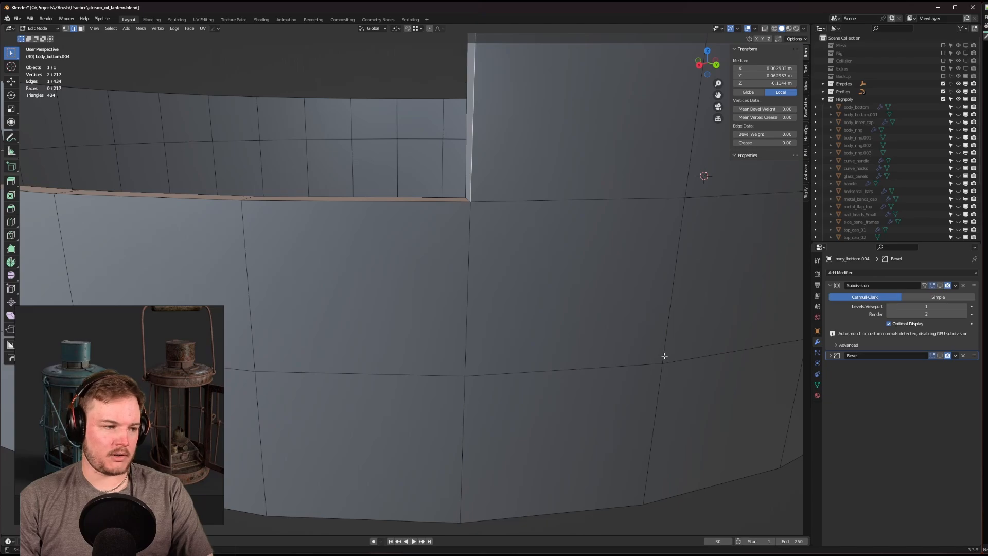
{"action": "scroll", "coordinate": [659, 347], "scroll_direction": "down", "scroll_amount": 2}
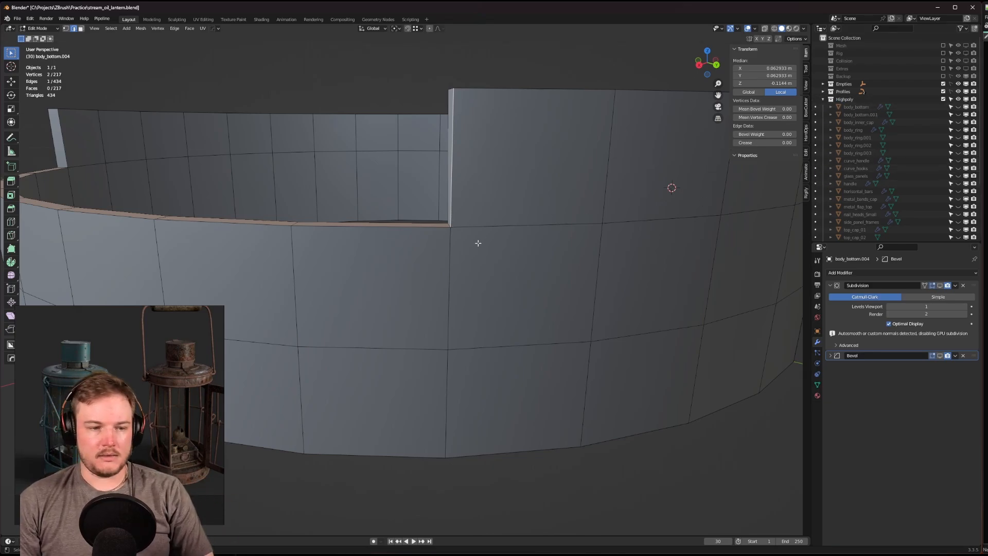
{"action": "middle_click_drag", "start_coordinate": [476, 242], "coordinate": [490, 251]}
{"action": "key", "text": "ctrl+s"}
{"action": "left_click", "coordinate": [538, 237]}
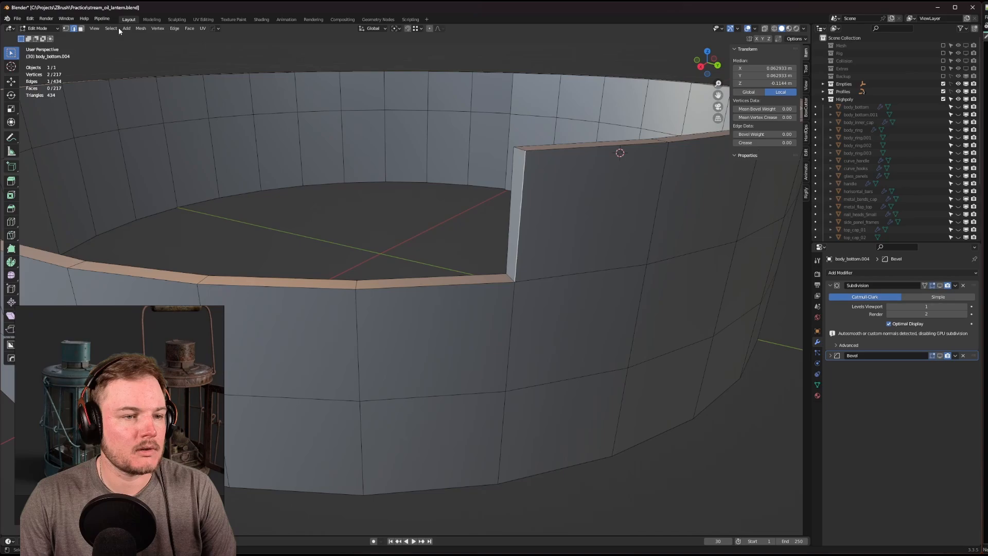
Select all sharp edges of the ring and give them a narrow, multi-segment bevel.
{"action": "left_click", "coordinate": [118, 28]}
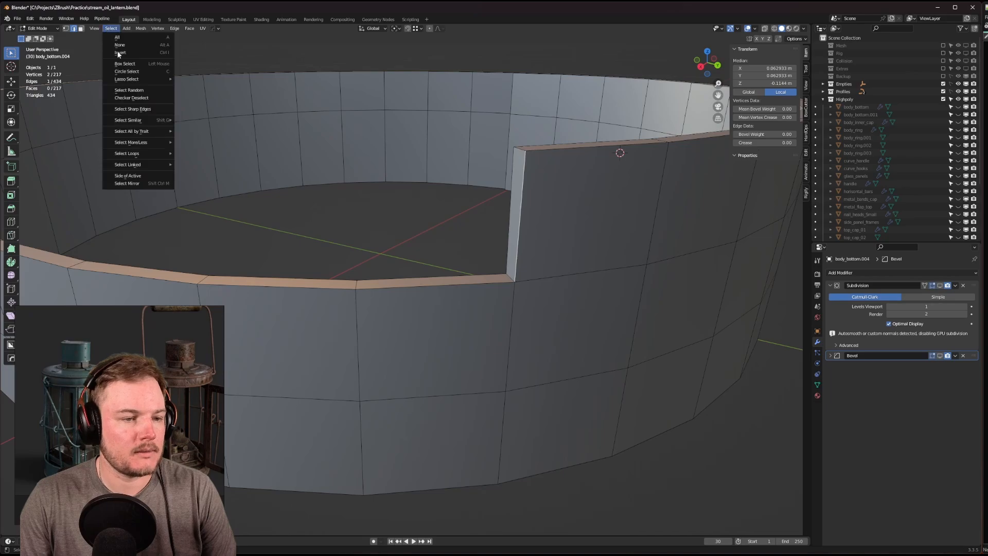
{"action": "left_click", "coordinate": [134, 111]}
{"action": "key", "text": "ctrl+e"}
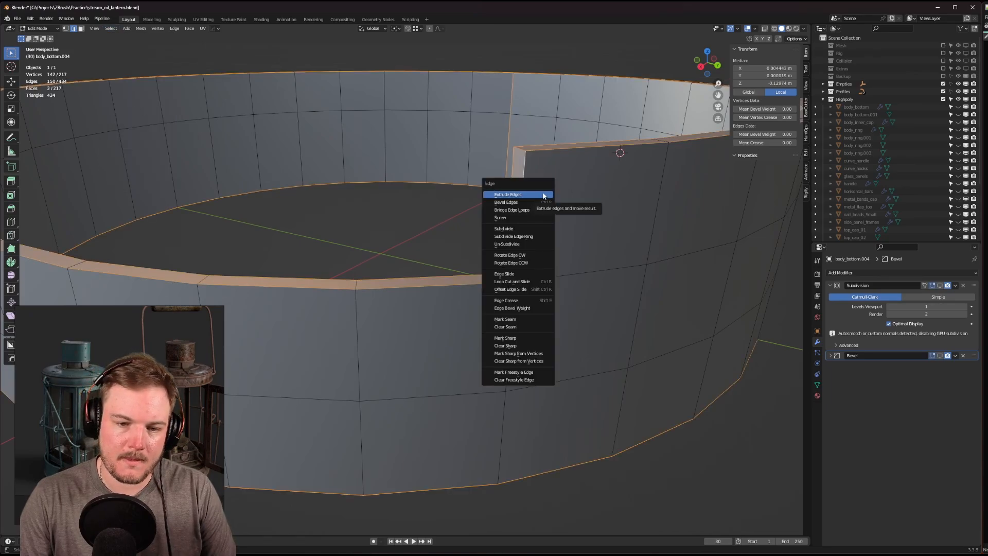
{"action": "key", "text": "ctrl+b"}
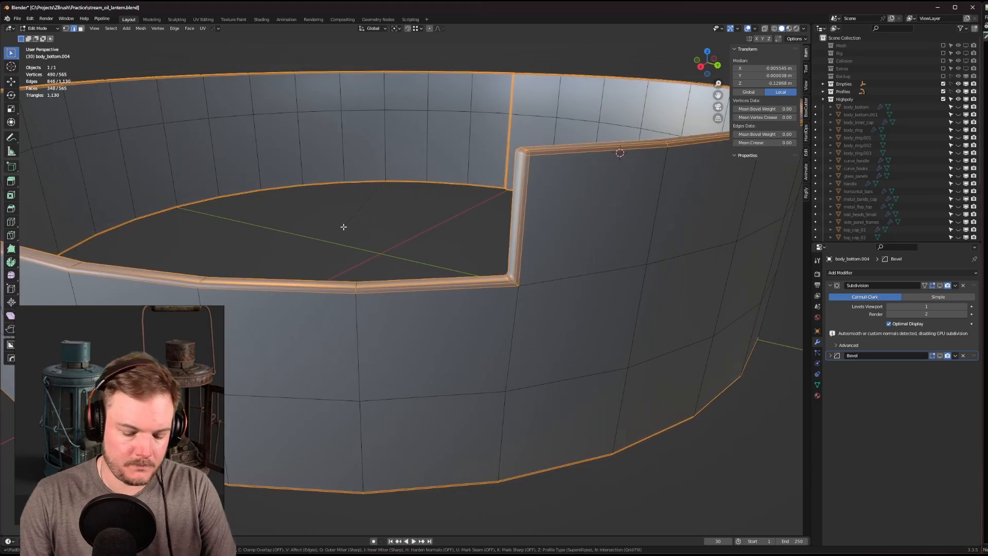
{"action": "left_click", "coordinate": [202, 223]}
Knife-cut from the notch's inner corner through the outer bevel corner and diagonally across the adjoining face to its opposite vertex.
{"action": "middle_click_drag", "start_coordinate": [452, 234], "coordinate": [491, 219]}
{"action": "scroll", "coordinate": [494, 223], "scroll_direction": "up", "scroll_amount": 2}
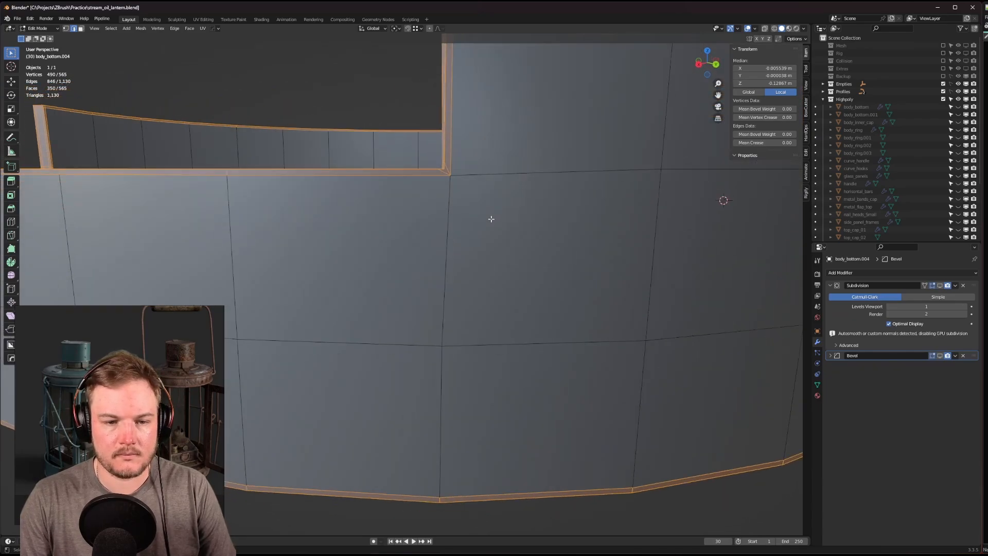
{"action": "key", "text": "ctrl+Tab"}
{"action": "left_click", "coordinate": [527, 177]}
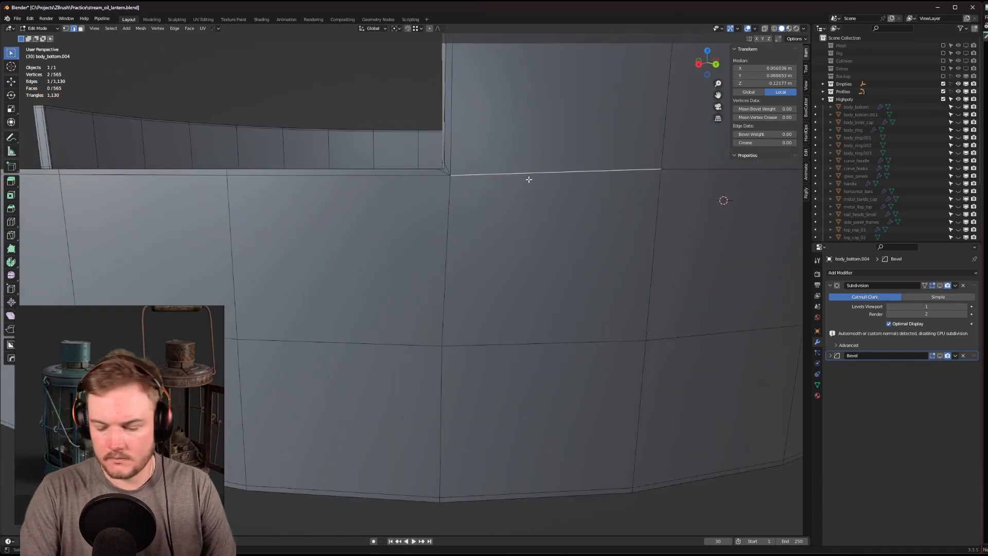
{"action": "middle_click_drag", "start_coordinate": [529, 179], "coordinate": [553, 222]}
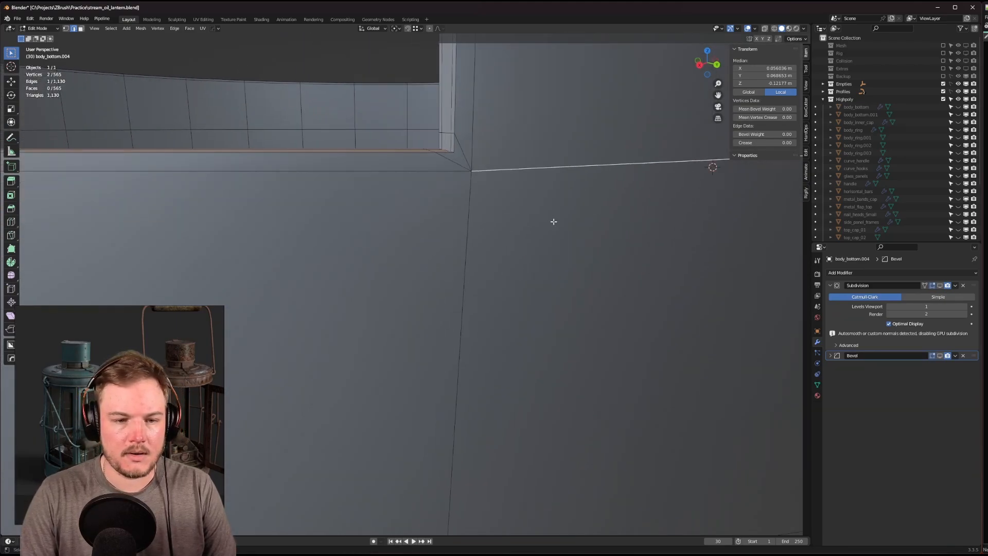
{"action": "key", "text": "k"}
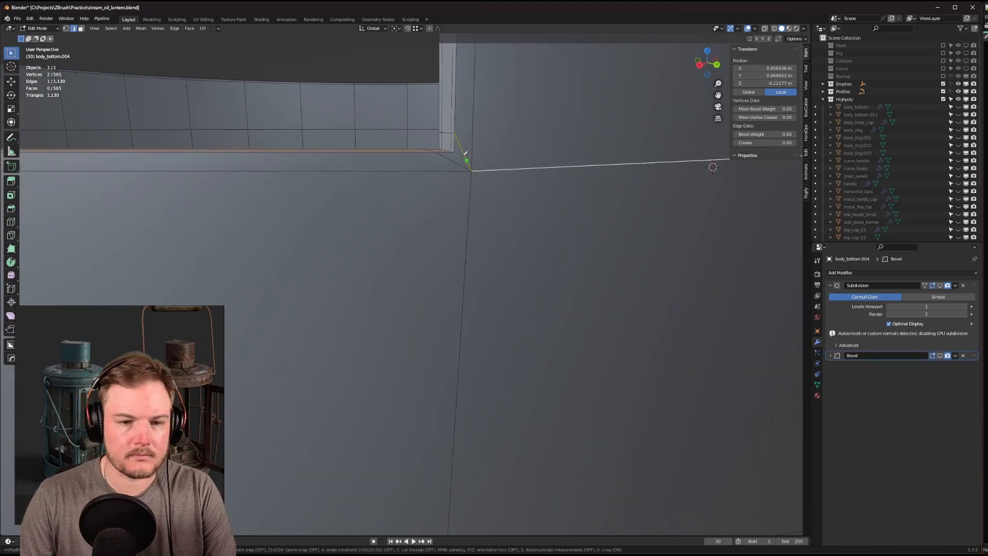
{"action": "left_click", "coordinate": [454, 152]}
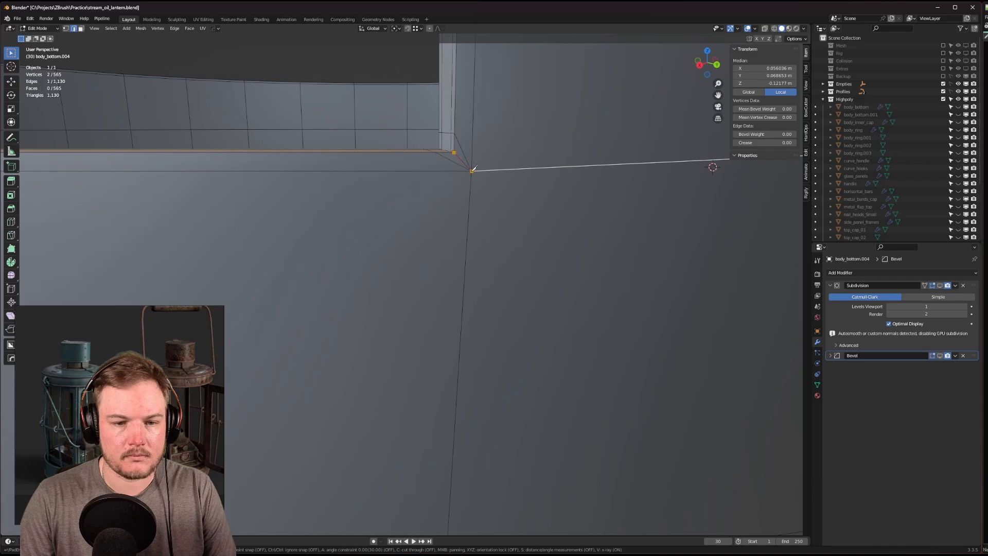
{"action": "scroll", "coordinate": [472, 170], "scroll_direction": "down", "scroll_amount": 10}
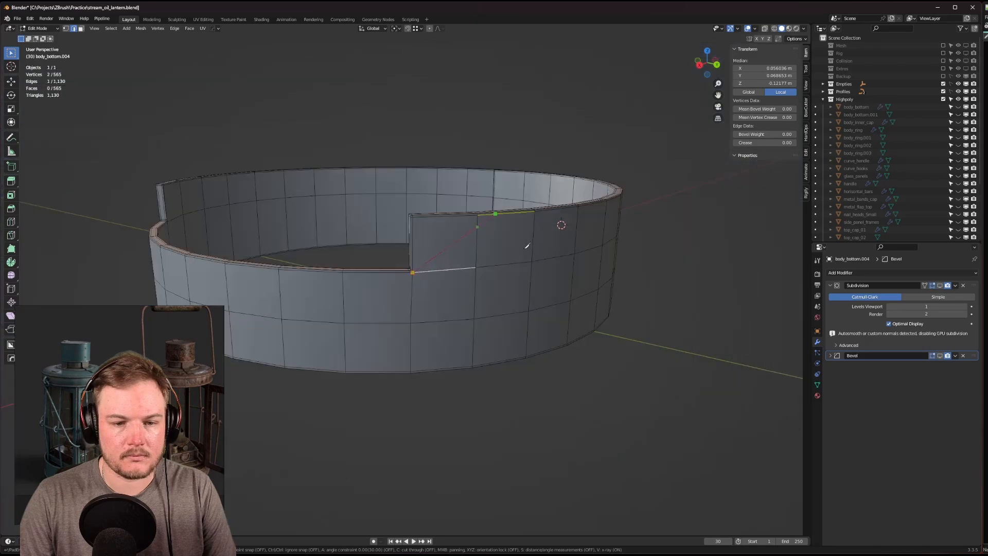
{"action": "left_click", "coordinate": [474, 319]}
{"action": "key", "text": "Return"}
Knife-cut a short vertical edge across the bevel strip just below the notch's horizontal rim, near the corner.
{"action": "scroll", "coordinate": [437, 270], "scroll_direction": "up", "scroll_amount": 8}
{"action": "middle_click_drag", "start_coordinate": [457, 249], "coordinate": [476, 203], "text": "shift"}
{"action": "scroll", "coordinate": [476, 201], "scroll_direction": "up", "scroll_amount": 4}
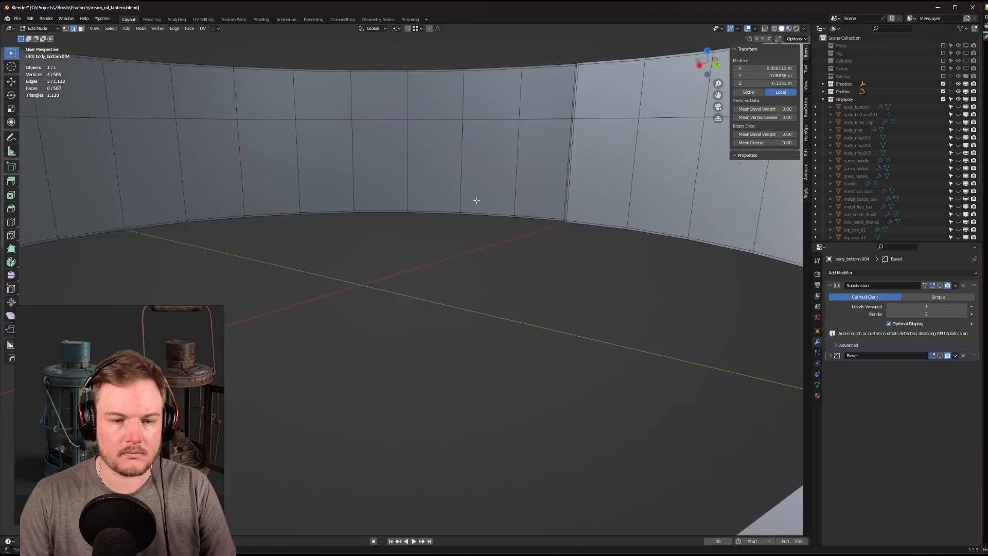
{"action": "scroll", "coordinate": [477, 208], "scroll_direction": "down", "scroll_amount": 4}
{"action": "scroll", "coordinate": [477, 209], "scroll_direction": "down", "scroll_amount": 2}
{"action": "scroll", "coordinate": [476, 211], "scroll_direction": "up", "scroll_amount": 2}
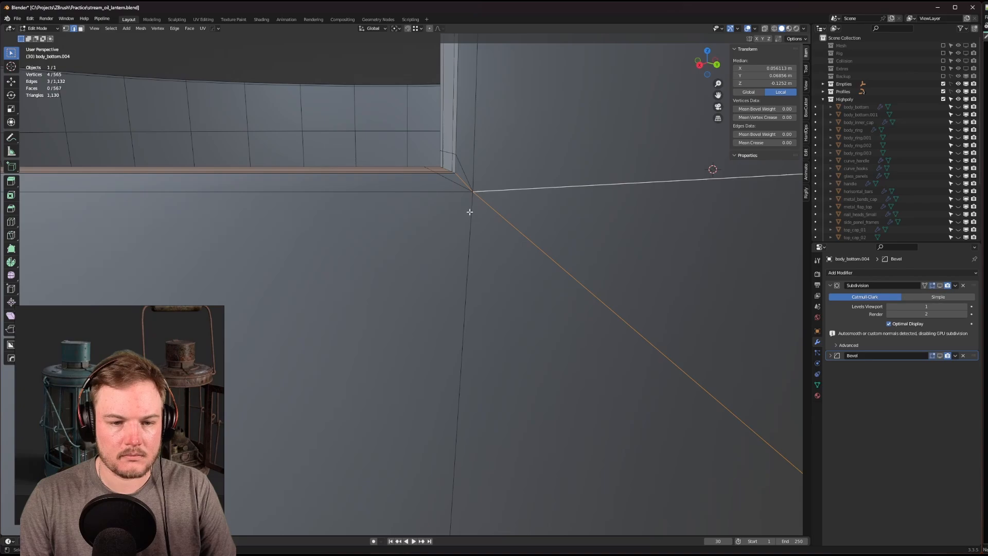
{"action": "key", "text": "k"}
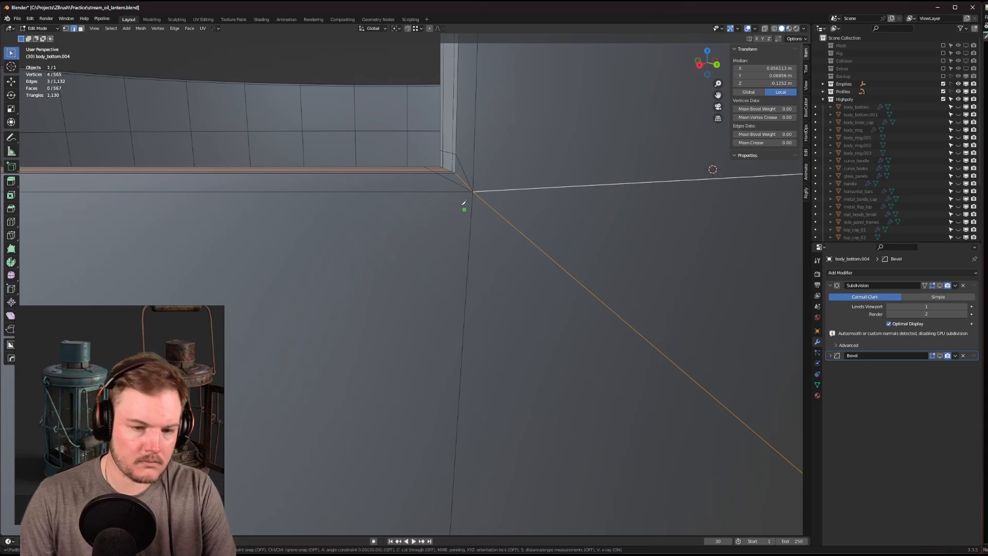
{"action": "left_click", "coordinate": [437, 191]}
{"action": "key", "text": "Return"}
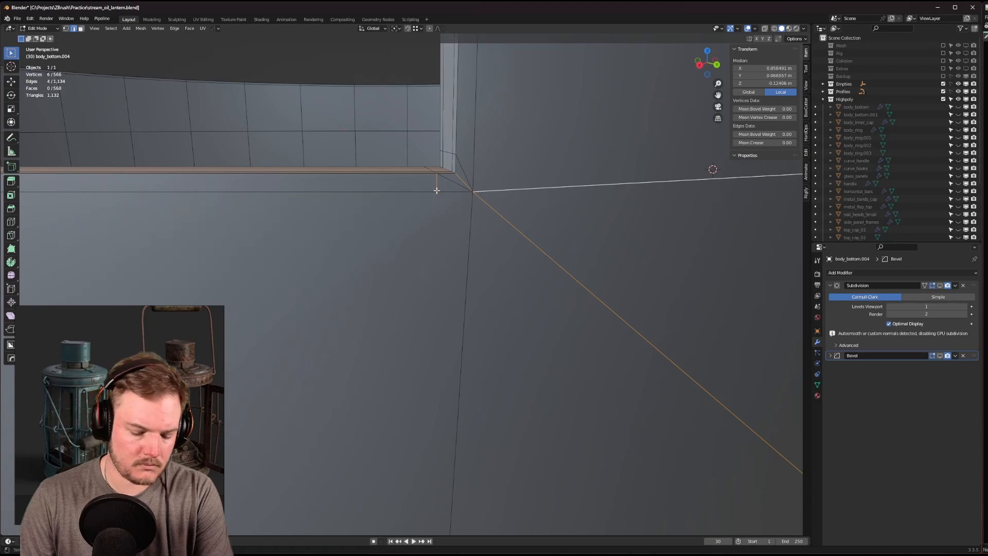
Knife-cut a short horizontal edge across the bevel strip beside the notch's vertical side, just above the corner.
{"action": "key", "text": "k"}
{"action": "left_click", "coordinate": [457, 153]}
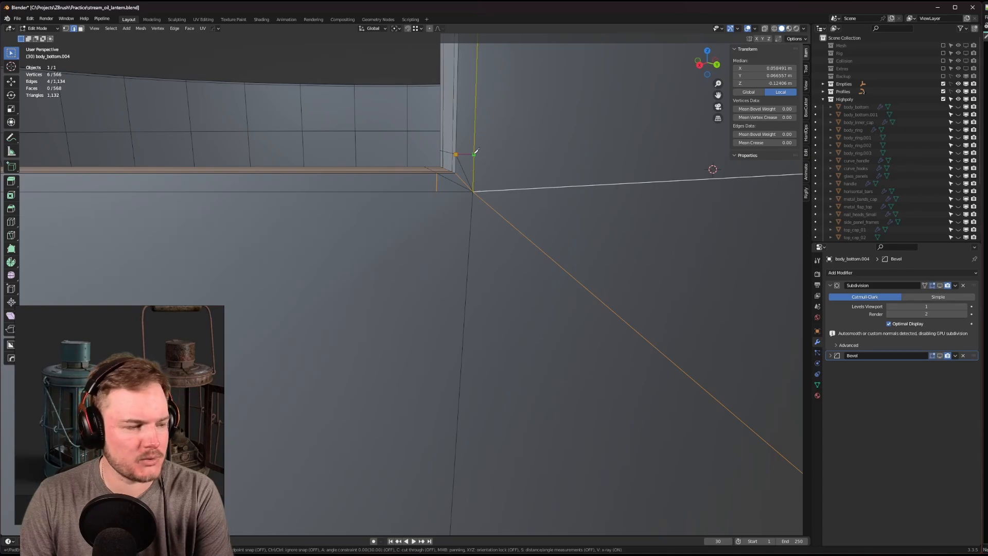
{"action": "left_click", "coordinate": [474, 154]}
{"action": "key", "text": "Return"}
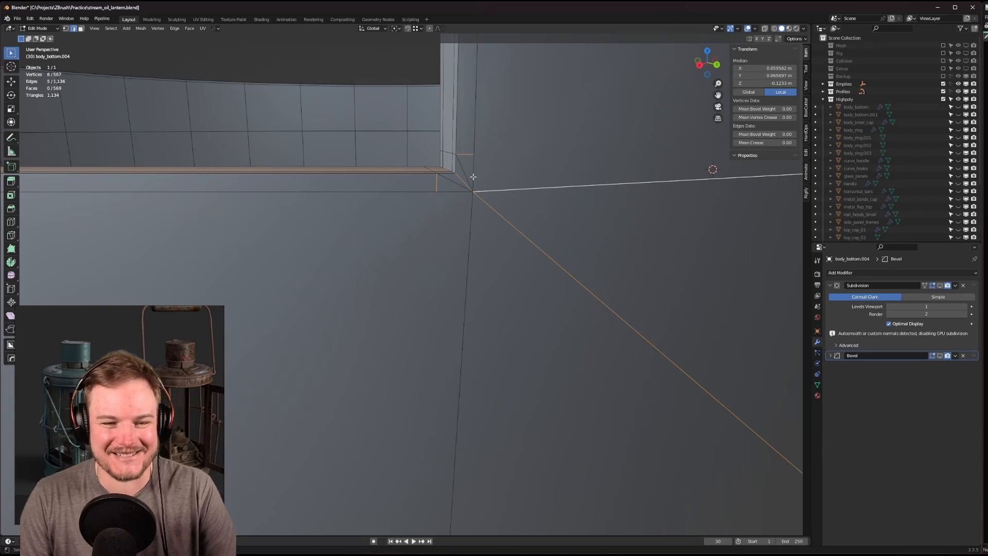
Dissolve the two leftover edges that converge on the outer bevel corner of the notch.
{"action": "left_click", "coordinate": [471, 176]}
{"action": "left_click", "coordinate": [459, 184]}
{"action": "left_click", "coordinate": [465, 176], "text": "shift"}
{"action": "key", "text": "ctrl+x"}
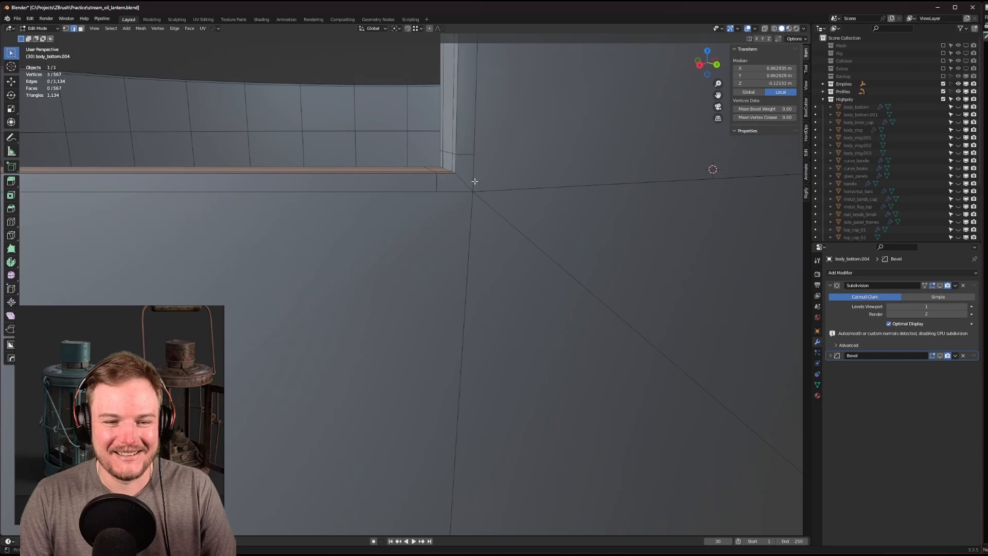
Return to object mode, turn the Subdivision modifier's viewport display back on and check the notch corner's shading.
{"action": "scroll", "coordinate": [476, 184], "scroll_direction": "down", "scroll_amount": 6}
{"action": "key", "text": "Tab"}
{"action": "left_click", "coordinate": [485, 167]}
{"action": "scroll", "coordinate": [501, 232], "scroll_direction": "up", "scroll_amount": 2}
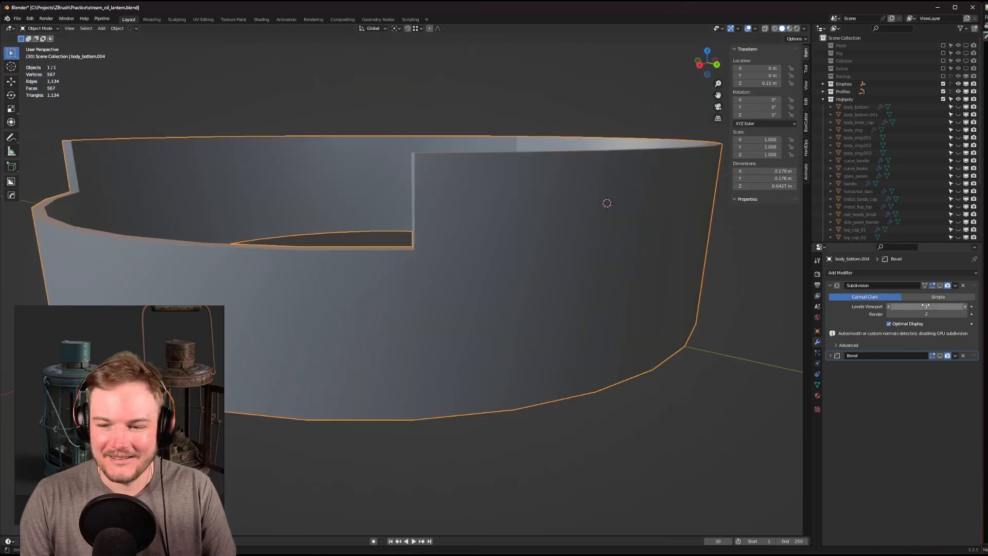
{"action": "left_click", "coordinate": [940, 285]}
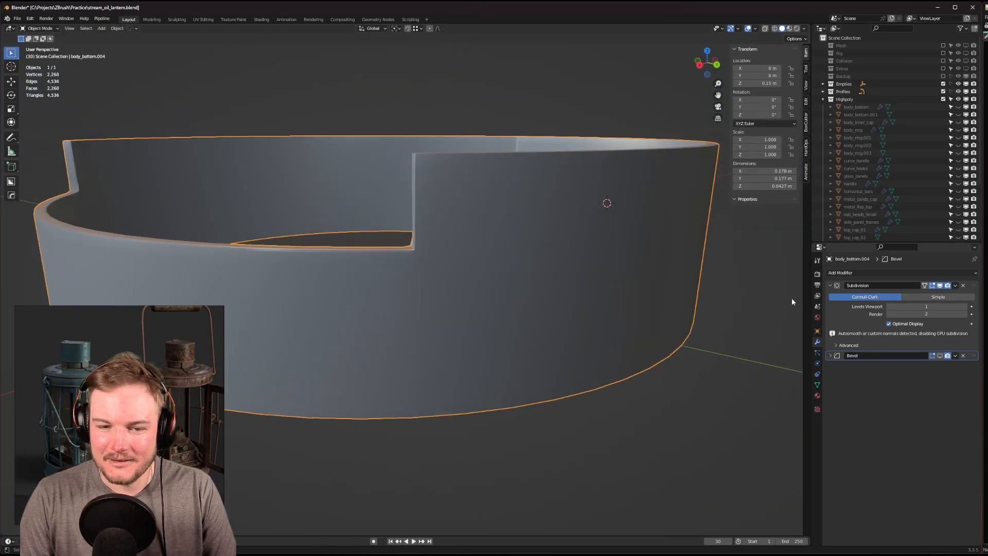
{"action": "scroll", "coordinate": [496, 260], "scroll_direction": "up", "scroll_amount": 3}
{"action": "middle_click_drag", "start_coordinate": [479, 235], "coordinate": [427, 203]}
{"action": "middle_click_drag", "start_coordinate": [427, 203], "coordinate": [526, 281], "text": "shift"}
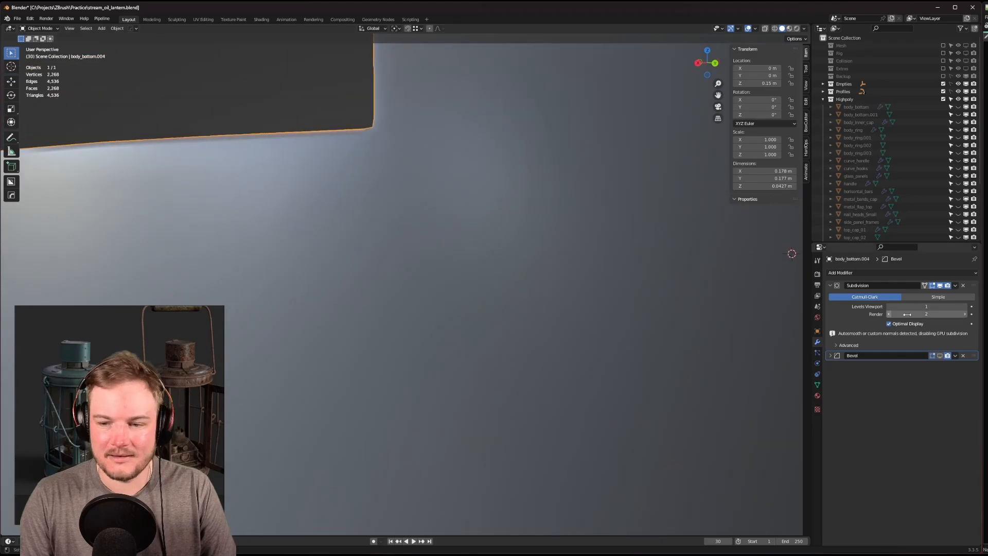
Raise the Subdivision modifier's viewport levels to 3 and check the shading around the notch corner.
{"action": "left_click", "coordinate": [964, 306]}
{"action": "left_click", "coordinate": [964, 307]}
{"action": "middle_click_drag", "start_coordinate": [571, 246], "coordinate": [451, 243]}
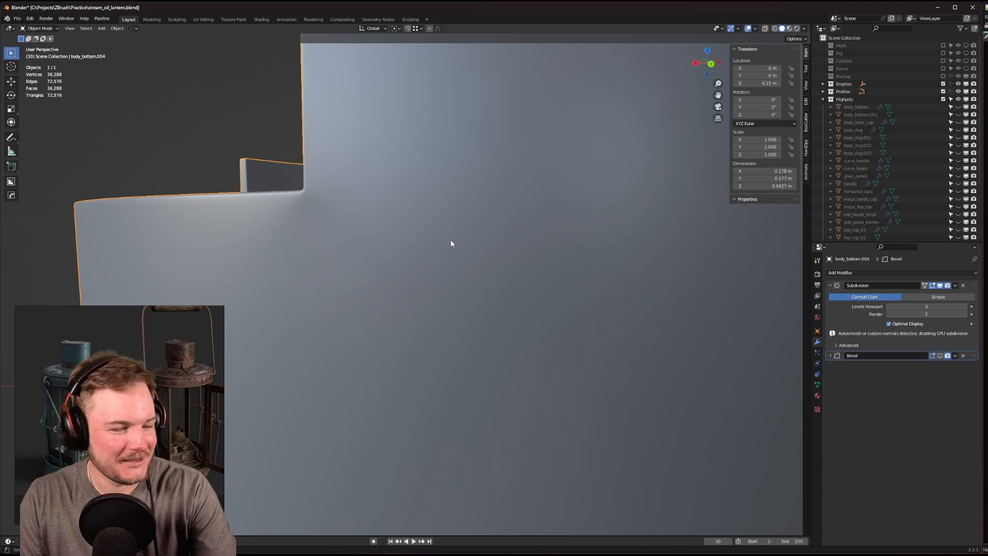
{"action": "middle_click_drag", "start_coordinate": [451, 242], "coordinate": [458, 242]}
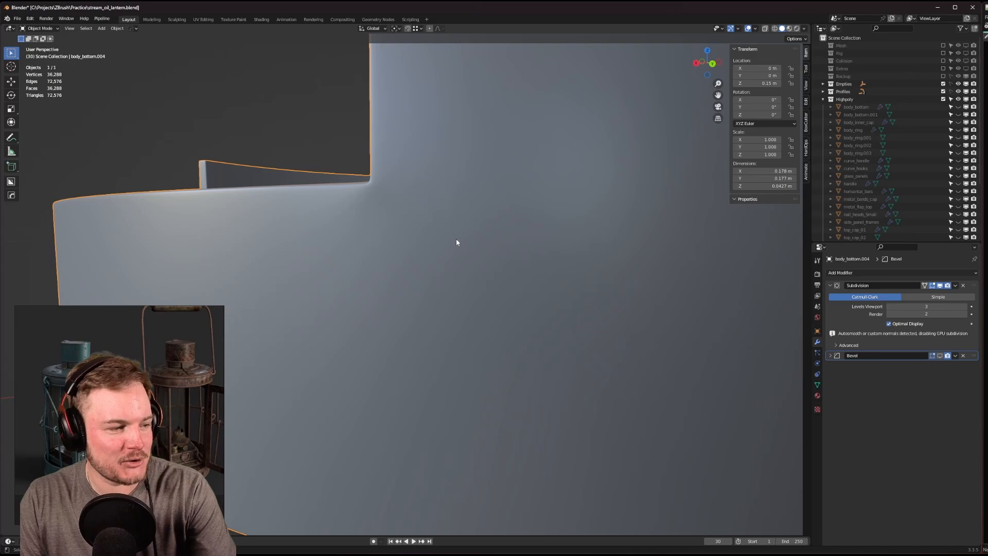
{"action": "middle_click_drag", "start_coordinate": [456, 240], "coordinate": [530, 250]}
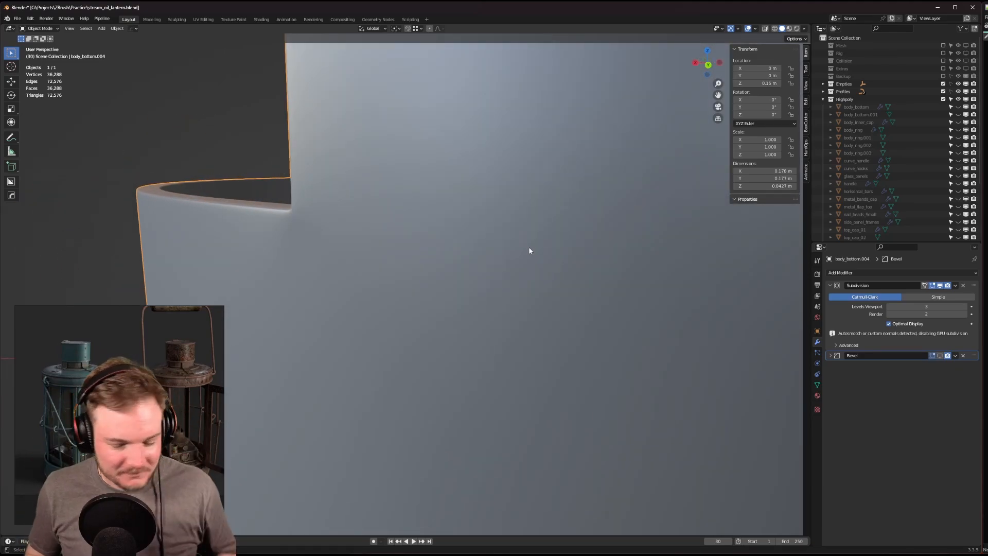
{"action": "middle_click_drag", "start_coordinate": [529, 249], "coordinate": [438, 199]}
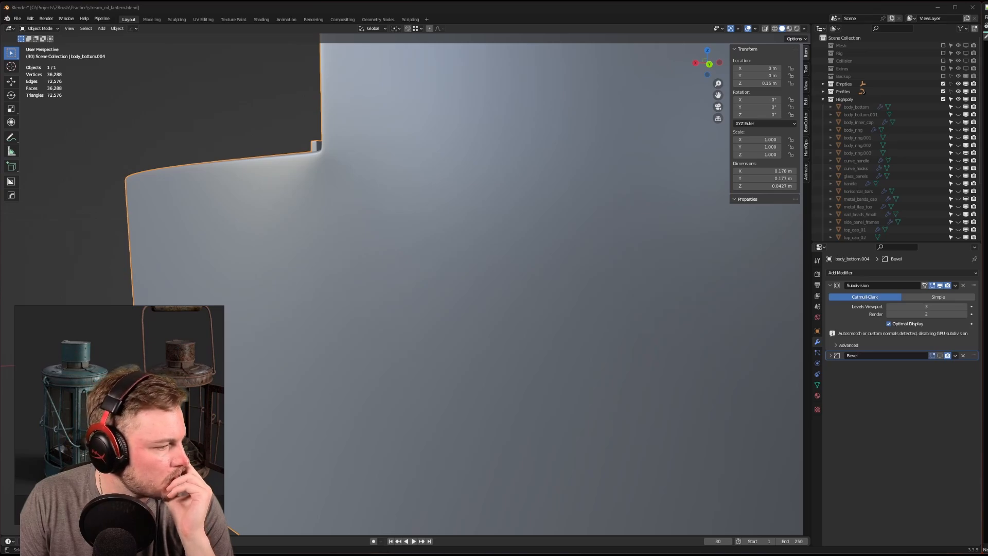
{"action": "middle_click_drag", "start_coordinate": [266, 112], "coordinate": [302, 120]}
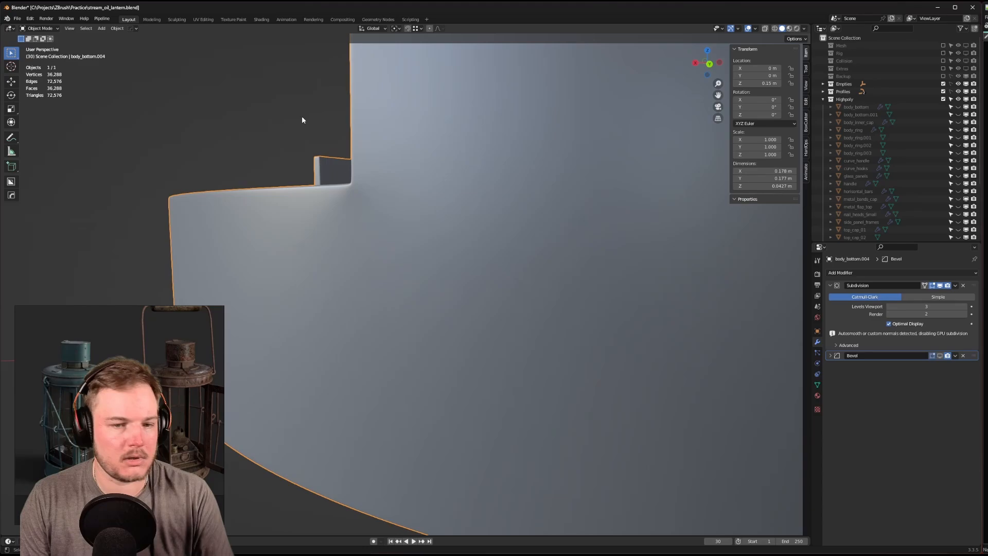
Switch the viewport lighting to the glossy red MatCap and examine the reflections around the notch corner.
{"action": "left_click", "coordinate": [805, 28]}
{"action": "left_click", "coordinate": [797, 86]}
{"action": "left_click", "coordinate": [802, 133]}
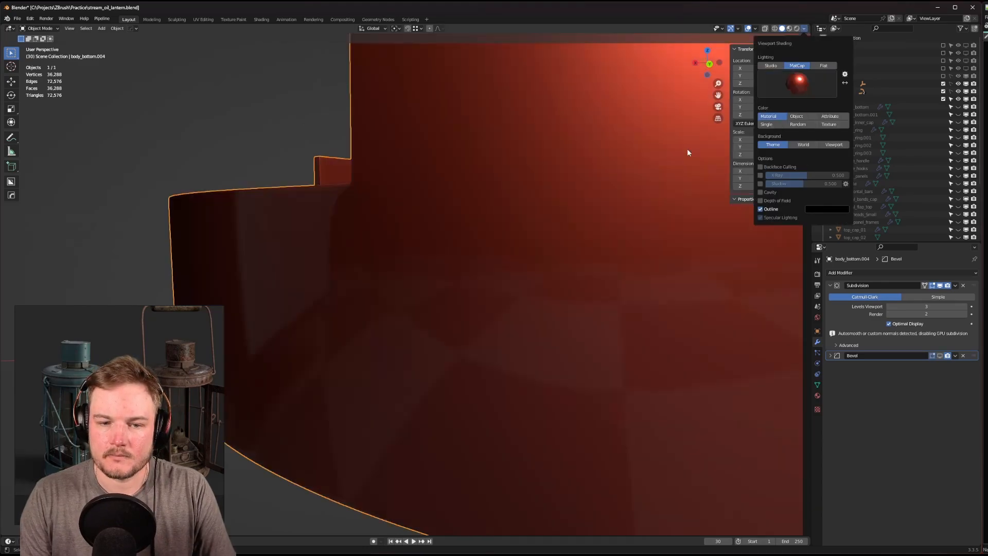
{"action": "middle_click_drag", "start_coordinate": [474, 191], "coordinate": [496, 181]}
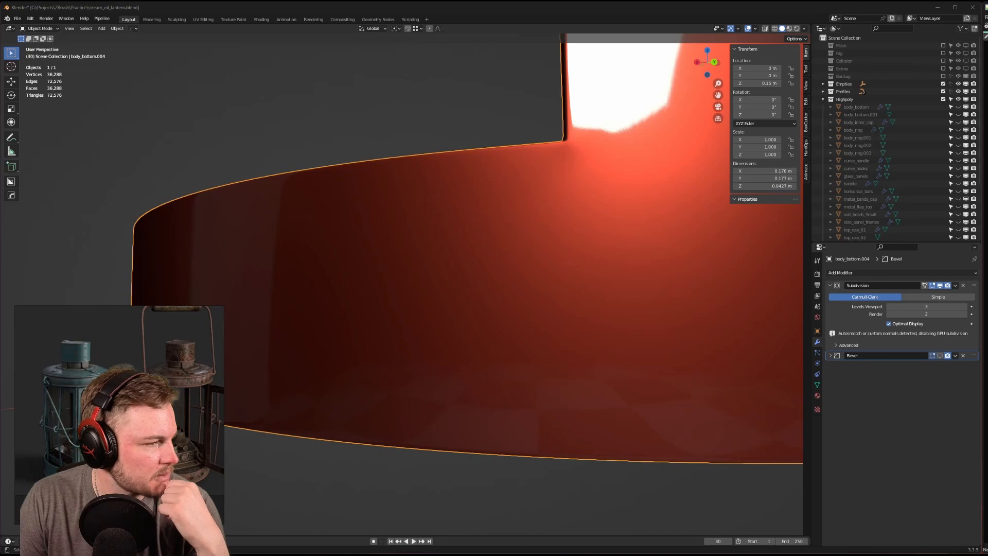
{"action": "key", "text": "ctrl+s"}
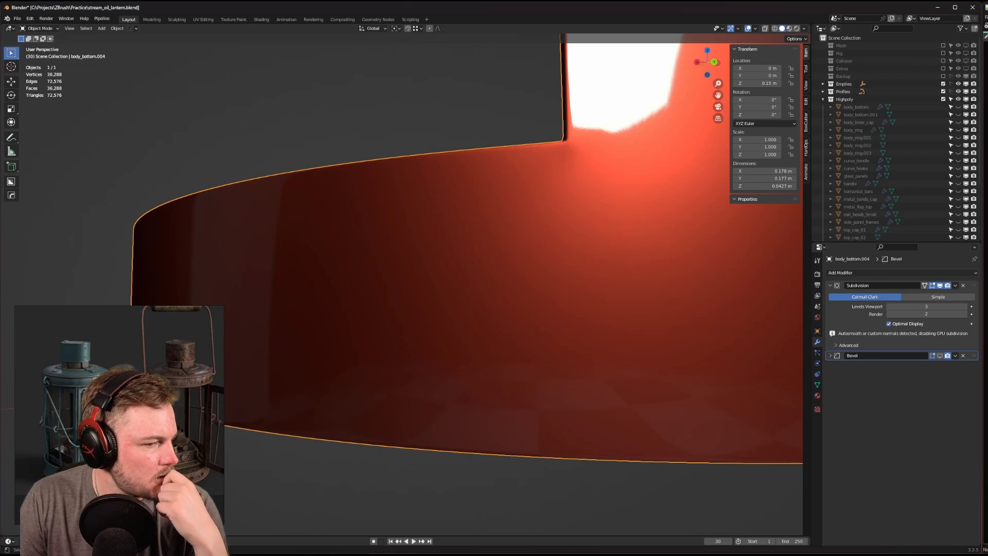
{"action": "middle_click_drag", "start_coordinate": [629, 182], "coordinate": [521, 189]}
{"action": "scroll", "coordinate": [487, 186], "scroll_direction": "down", "scroll_amount": 5}
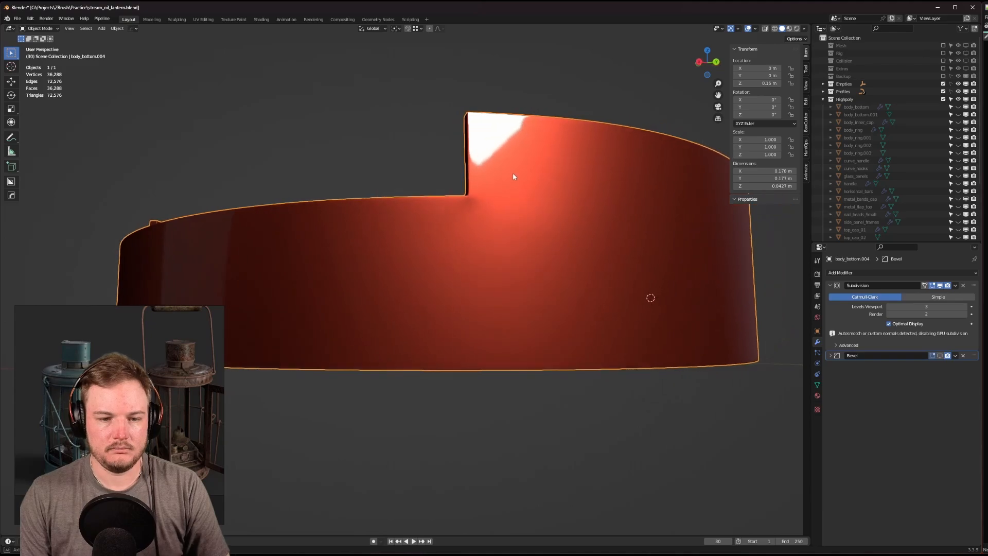
{"action": "scroll", "coordinate": [504, 187], "scroll_direction": "up", "scroll_amount": 2}
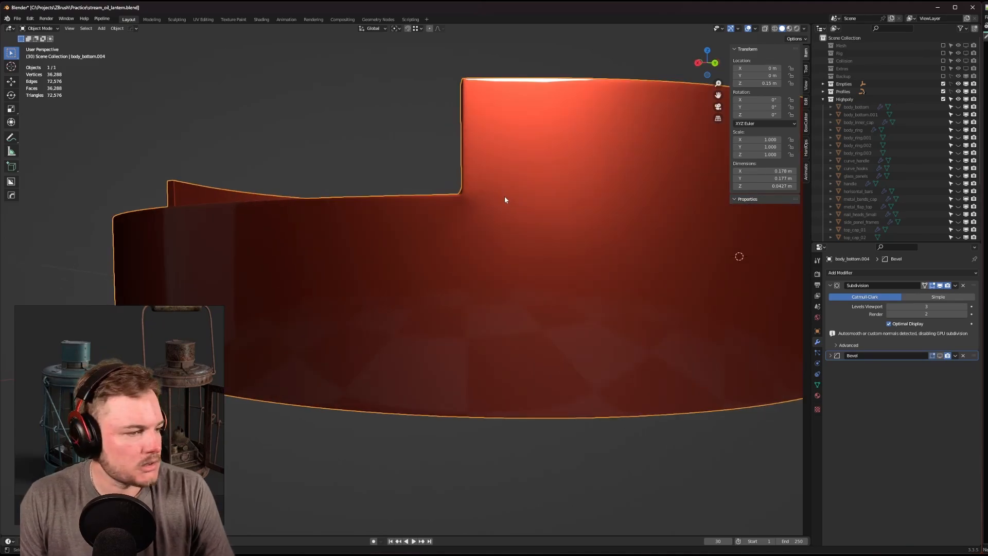
{"action": "scroll", "coordinate": [504, 200], "scroll_direction": "up", "scroll_amount": 2}
{"action": "middle_click_drag", "start_coordinate": [536, 168], "coordinate": [508, 203]}
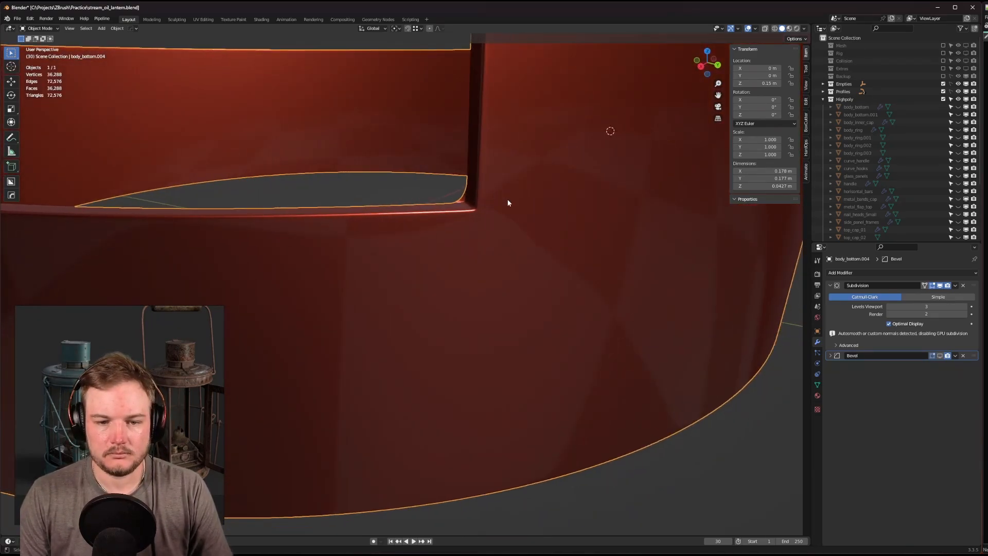
Turn off the ring's subdivision in the viewport and enter edit mode on the outer face around the notch corner.
{"action": "key", "text": "ctrl+2"}
{"action": "key", "text": "ctrl+1"}
{"action": "key", "text": "ctrl+0"}
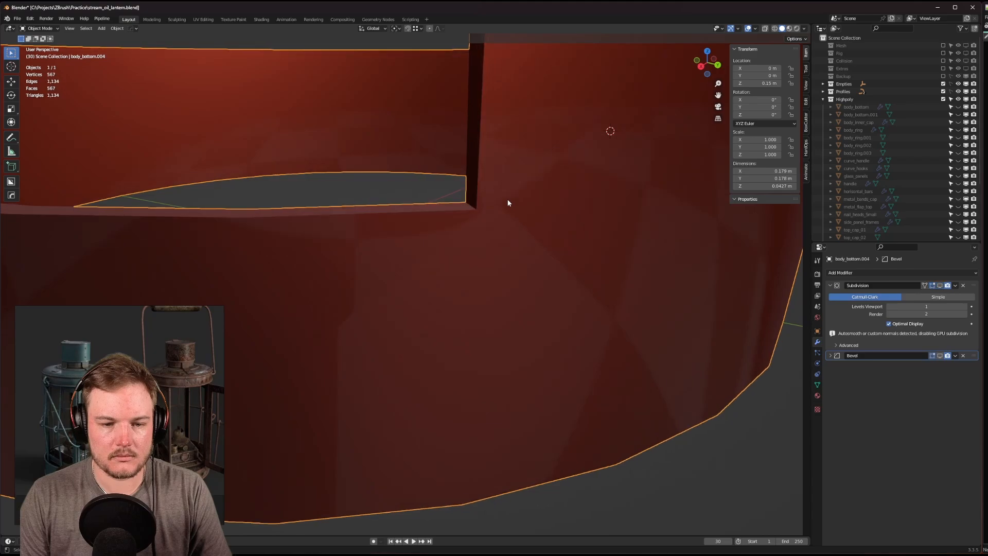
{"action": "key", "text": "Tab"}
{"action": "left_click", "coordinate": [507, 217]}
{"action": "scroll", "coordinate": [510, 216], "scroll_direction": "up", "scroll_amount": 4}
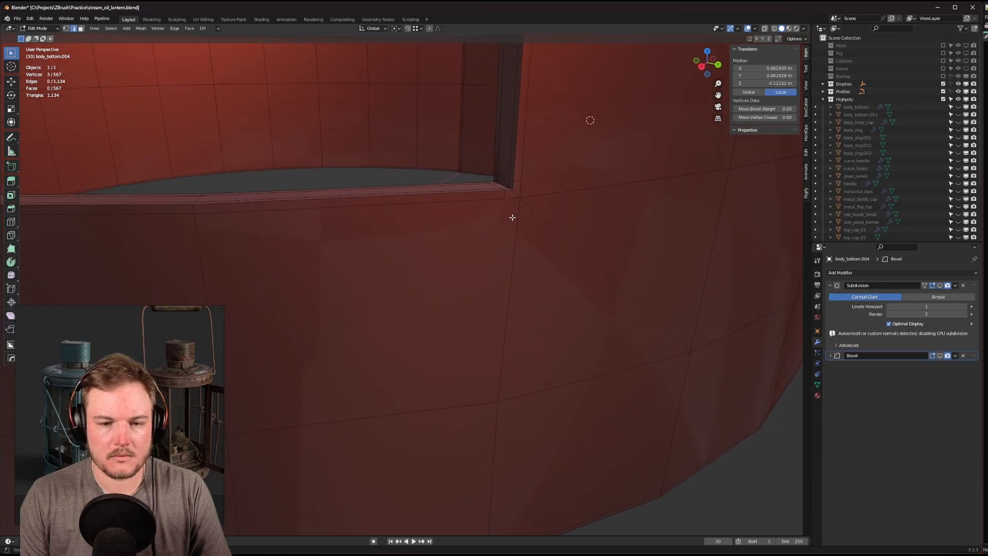
{"action": "middle_click_drag", "start_coordinate": [516, 216], "coordinate": [492, 216]}
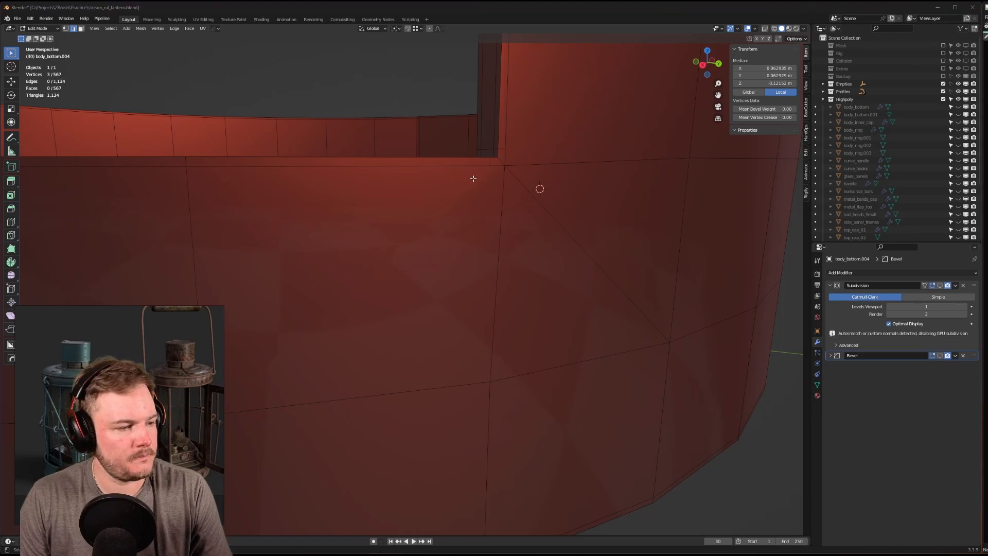
{"action": "middle_click_drag", "start_coordinate": [480, 181], "coordinate": [471, 175]}
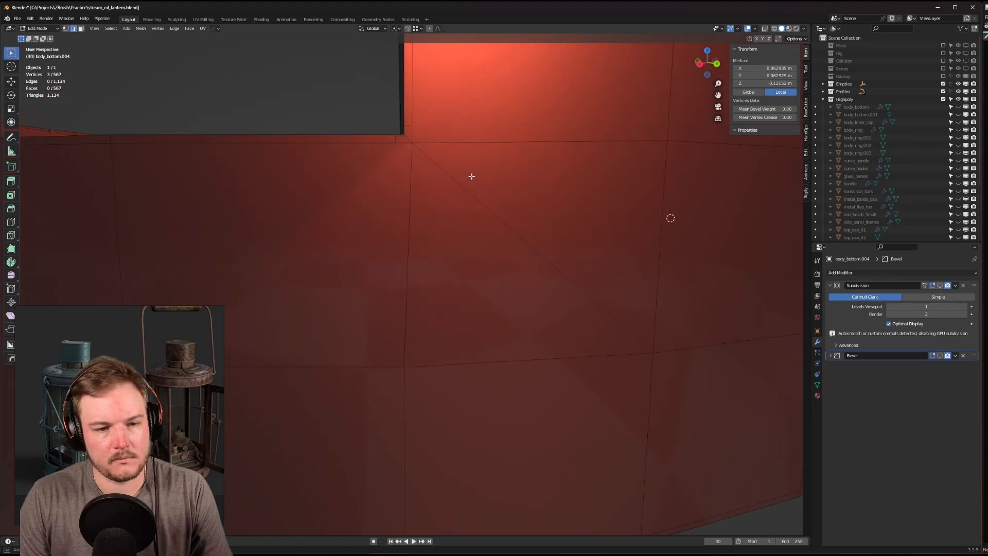
Knife-cut a small diamond-shaped path around the outer notch corner, crossing the edges below, diagonally outward and beside it.
{"action": "key", "text": "k"}
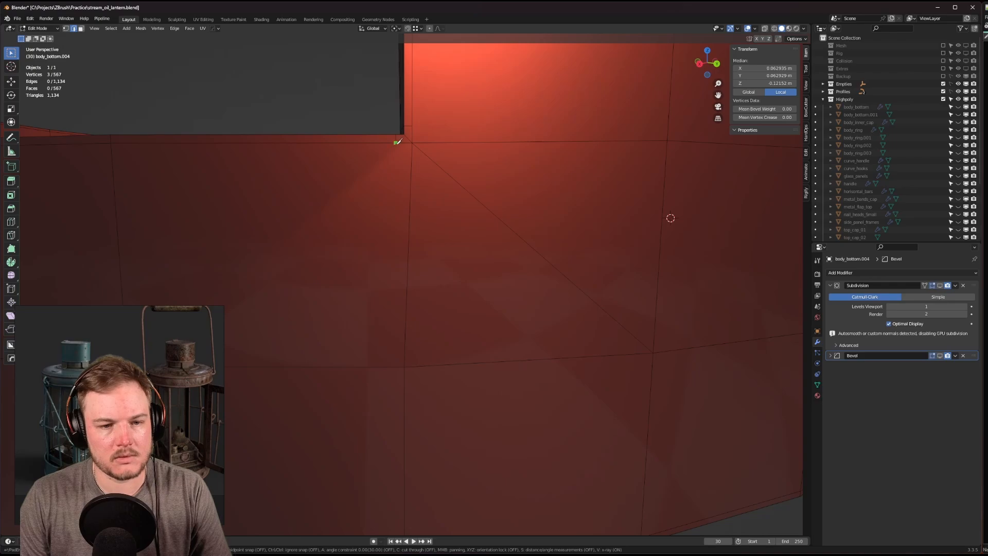
{"action": "left_click", "coordinate": [411, 156]}
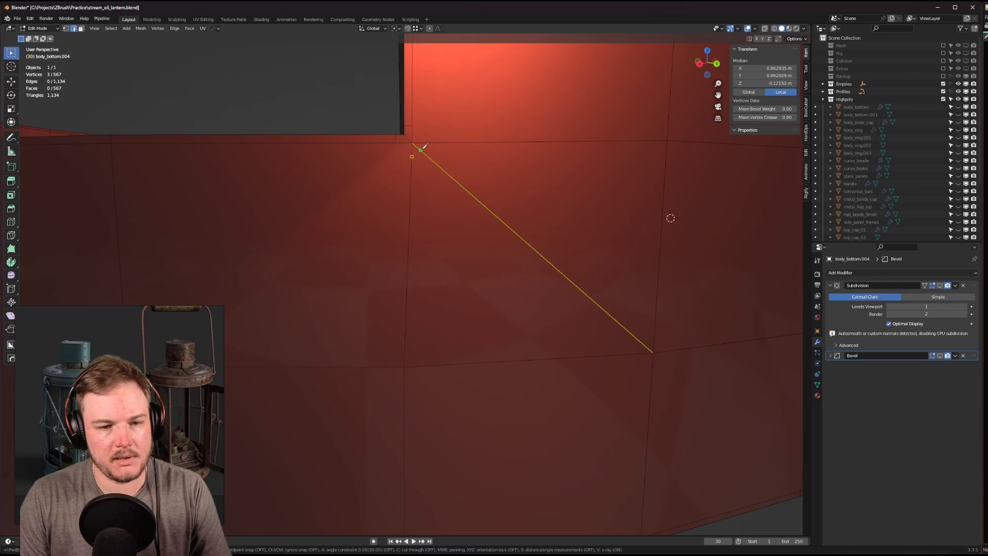
{"action": "left_click", "coordinate": [423, 142]}
{"action": "left_click", "coordinate": [413, 125]}
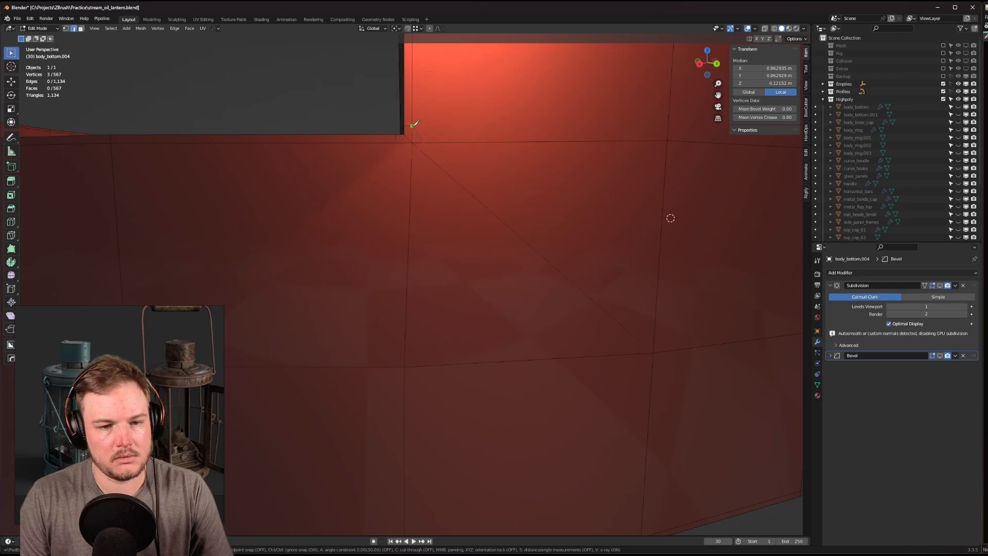
{"action": "key", "text": "space"}
In vertex mode, slide the new cut's horizontal-edge and diagonal-edge vertices slightly away from the notch corner.
{"action": "key", "text": "Tab"}
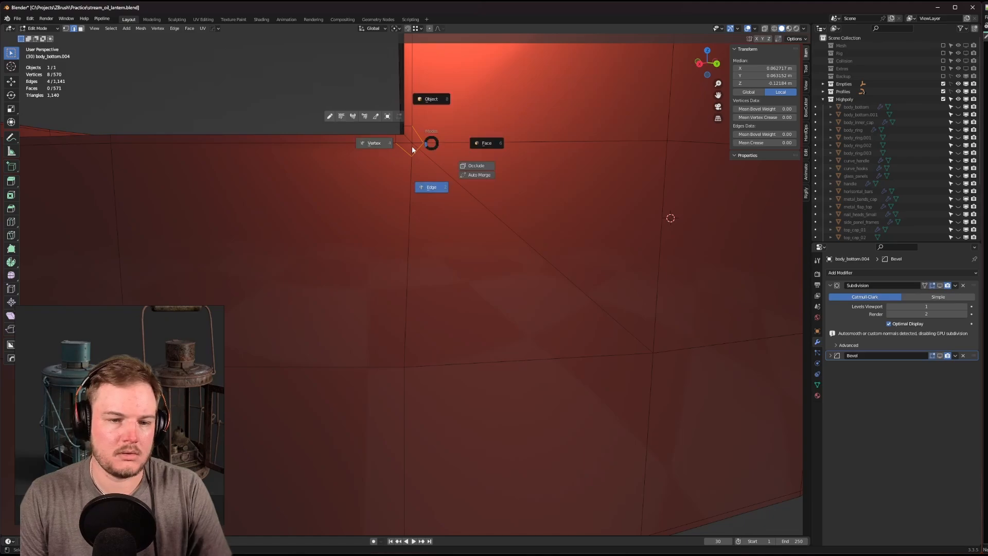
{"action": "left_click", "coordinate": [409, 147]}
{"action": "left_click", "coordinate": [426, 144]}
{"action": "key", "text": "shift+v"}
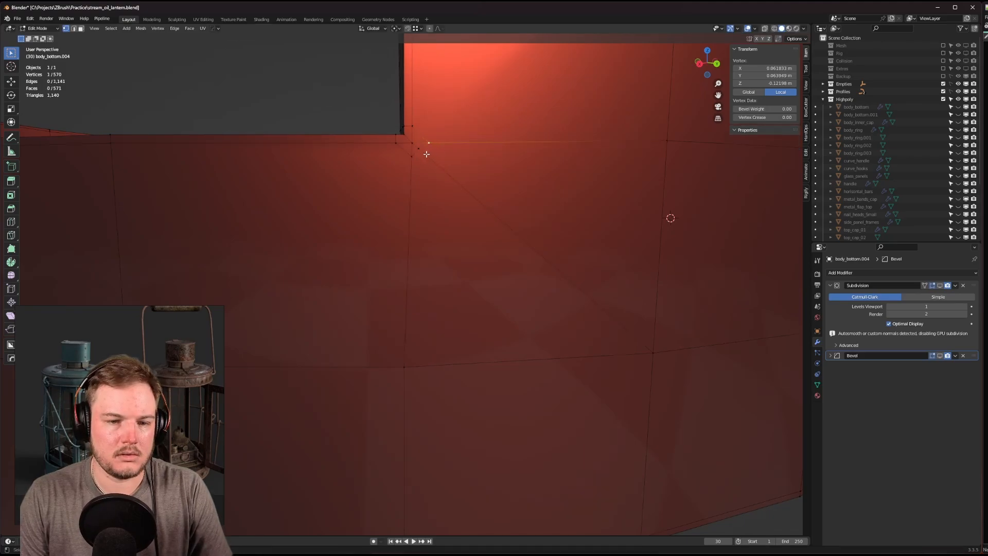
{"action": "left_click", "coordinate": [427, 156]}
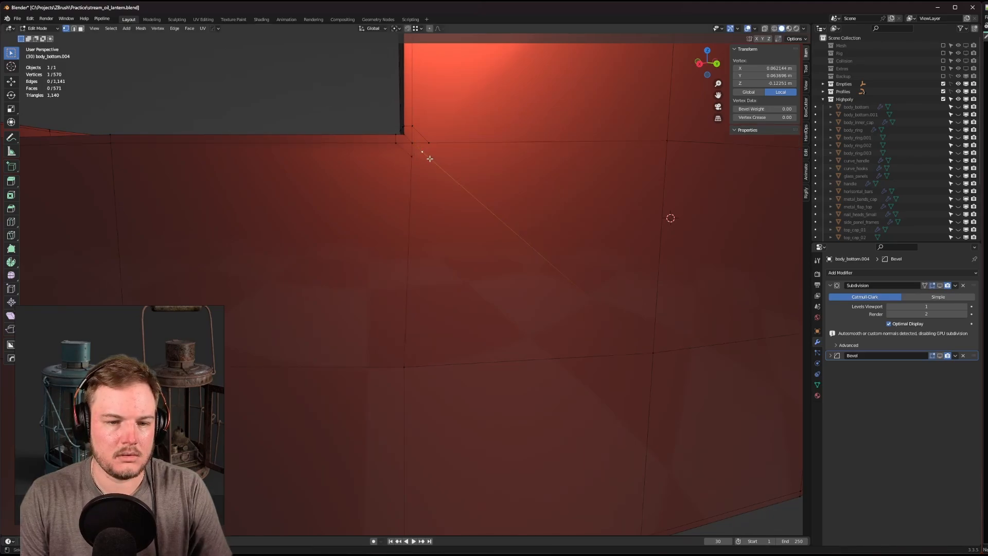
Dissolve the diagonal edge running from the notch corner across the outer face, including its short piece inside the diamond.
{"action": "key", "text": "Tab"}
{"action": "left_click", "coordinate": [430, 188]}
{"action": "left_click", "coordinate": [435, 165]}
{"action": "left_click", "coordinate": [419, 146], "text": "shift"}
{"action": "key", "text": "ctrl+x"}
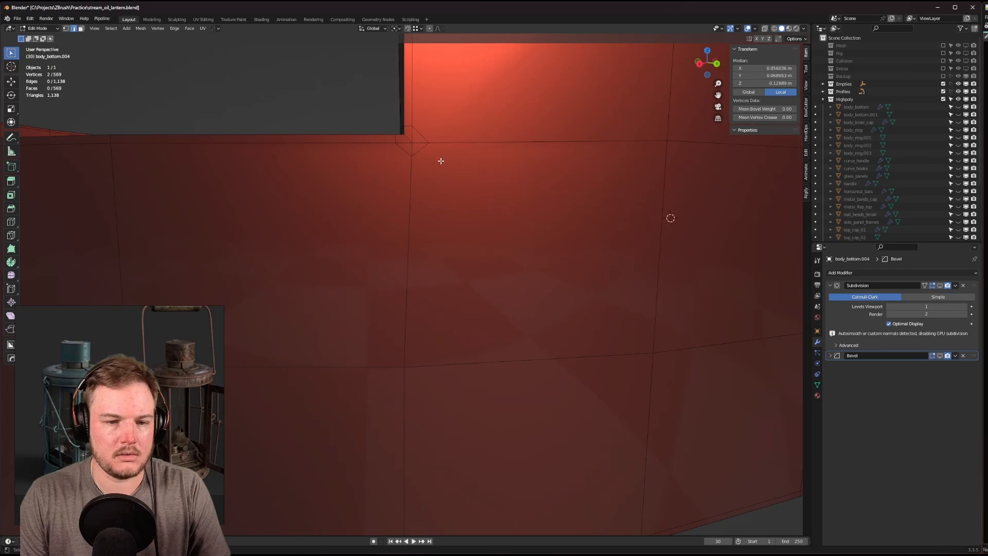
Return to object mode, show the Subdivision modifier at viewport level 3 and check the notch corner's shading.
{"action": "middle_click_drag", "start_coordinate": [440, 160], "coordinate": [472, 174]}
{"action": "key", "text": "Tab"}
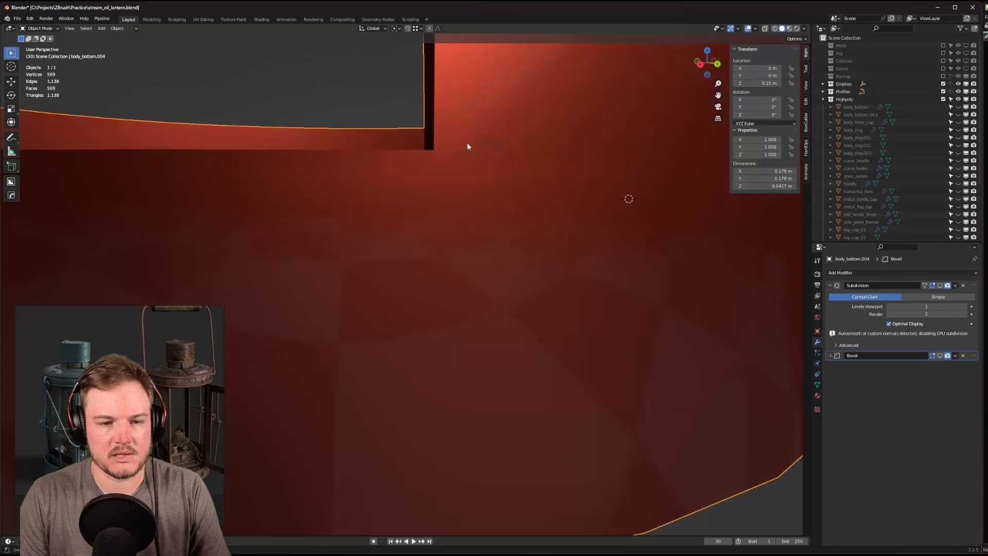
{"action": "key", "text": "KP_Decimal"}
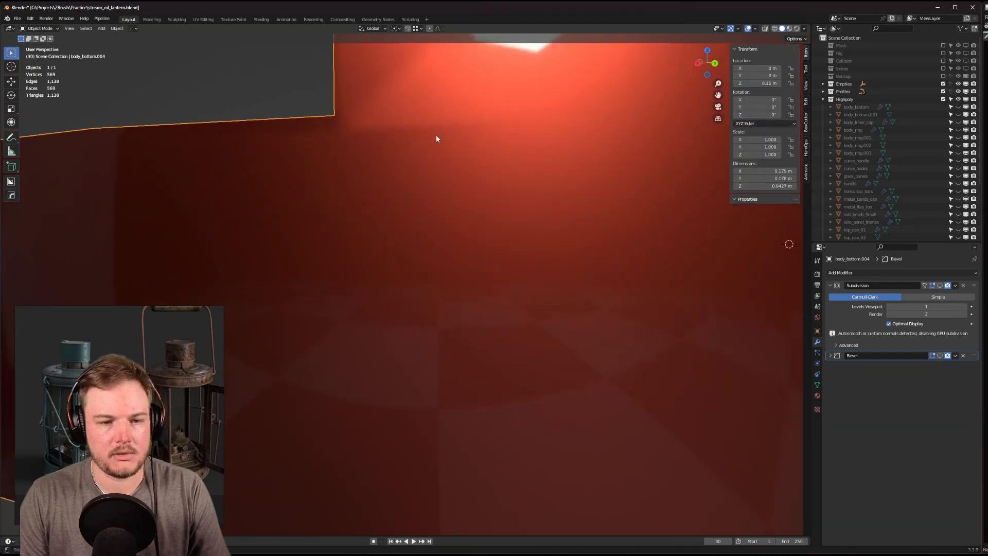
{"action": "left_click", "coordinate": [939, 285]}
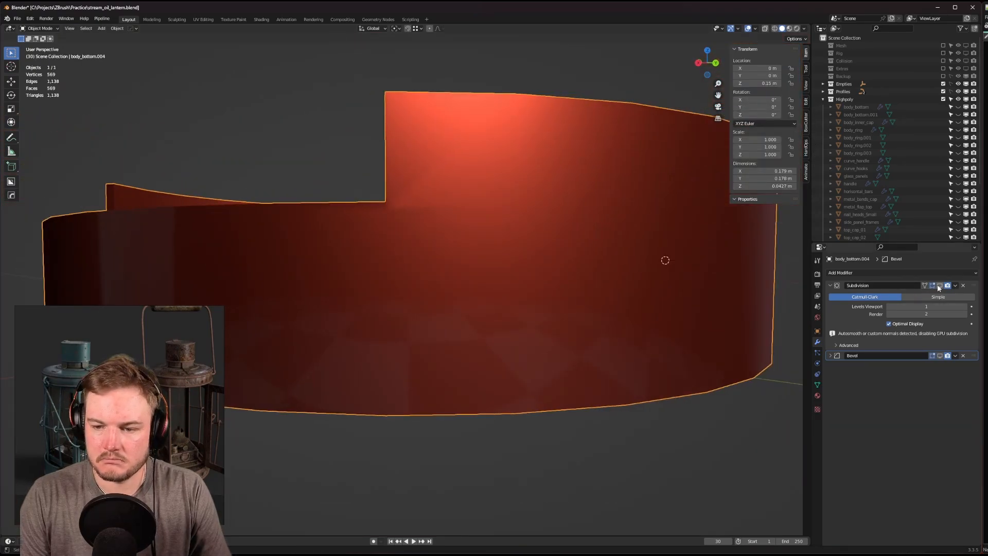
{"action": "middle_click_drag", "start_coordinate": [487, 202], "coordinate": [461, 230]}
{"action": "left_click", "coordinate": [965, 307]}
{"action": "left_click", "coordinate": [965, 306]}
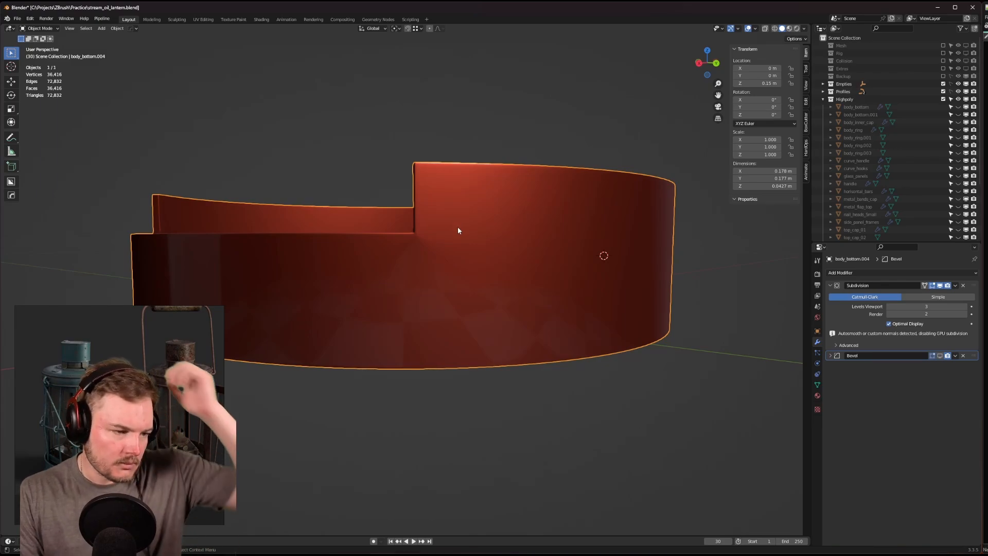
{"action": "middle_click_drag", "start_coordinate": [441, 236], "coordinate": [447, 236]}
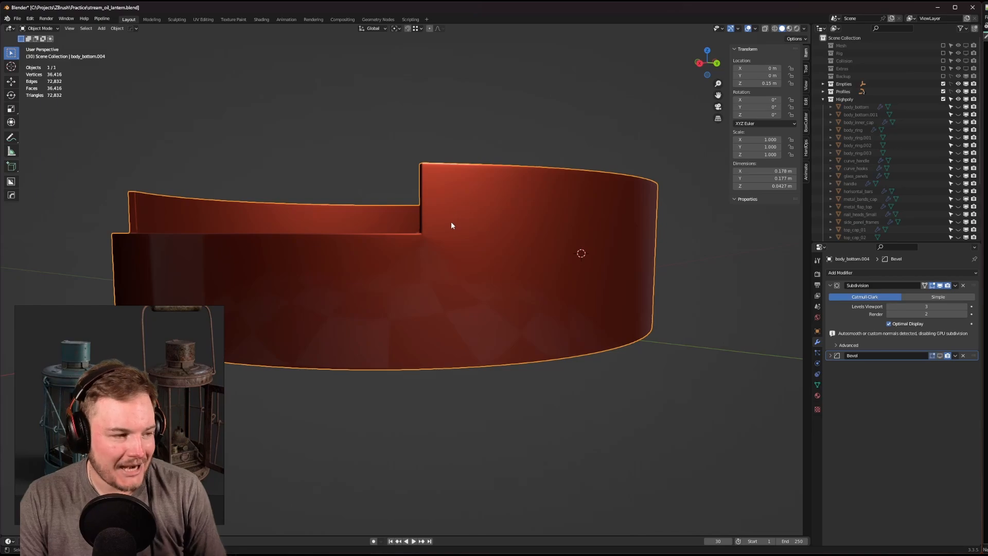
{"action": "middle_click_drag", "start_coordinate": [453, 225], "coordinate": [465, 225]}
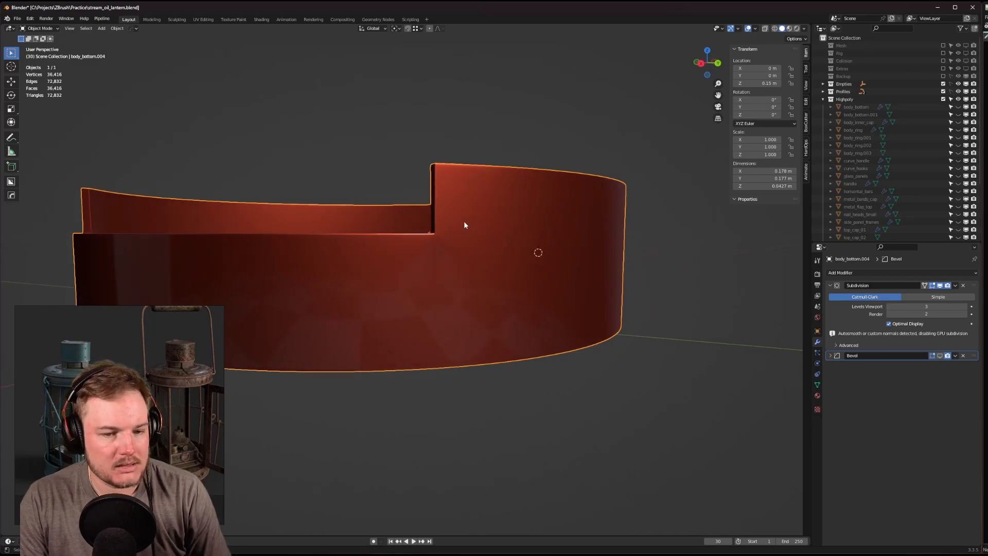
{"action": "scroll", "coordinate": [458, 232], "scroll_direction": "up", "scroll_amount": 5}
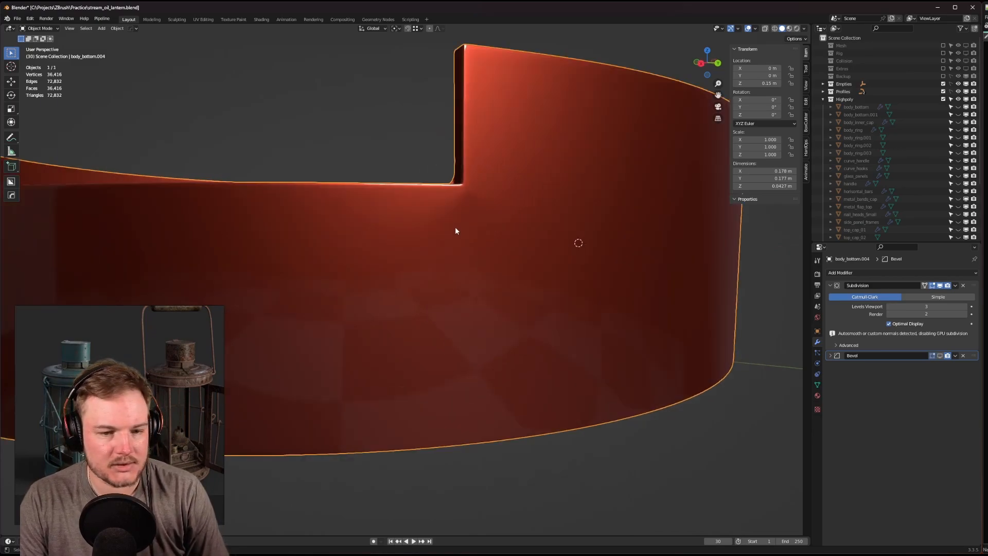
{"action": "middle_click_drag", "start_coordinate": [445, 161], "coordinate": [446, 197], "text": "shift"}
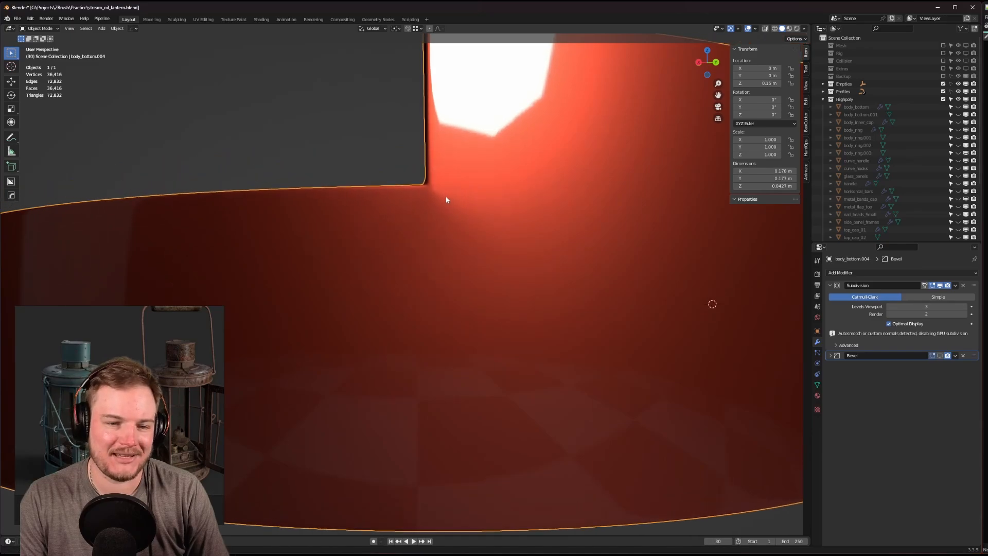
In edit mode, slide the short edge loop just above the notch corner slightly up along the vertical side.
{"action": "key", "text": "Tab"}
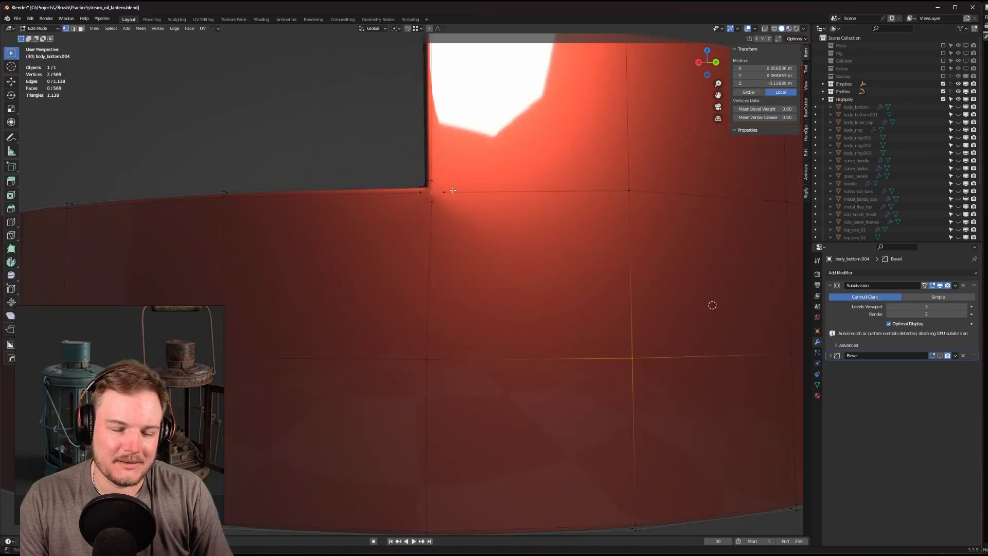
{"action": "scroll", "coordinate": [452, 190], "scroll_direction": "down", "scroll_amount": 3}
{"action": "mouse_move", "coordinate": [453, 190]}
{"action": "middle_mouse_down"}
{"action": "mouse_move", "coordinate": [495, 228]}
{"action": "mouse_move", "coordinate": [453, 232]}
{"action": "mouse_move", "coordinate": [531, 238]}
{"action": "mouse_move", "coordinate": [530, 224]}
{"action": "mouse_move", "coordinate": [415, 223]}
{"action": "mouse_move", "coordinate": [454, 205]}
{"action": "mouse_move", "coordinate": [474, 210]}
{"action": "middle_mouse_up"}
{"action": "key", "text": "alt+z"}
{"action": "key", "text": "alt+z"}
{"action": "left_click", "coordinate": [523, 213], "text": "alt"}
{"action": "key", "text": "alt+z"}
{"action": "key", "text": "alt+z"}
{"action": "scroll", "coordinate": [415, 222], "scroll_direction": "up", "scroll_amount": 3}
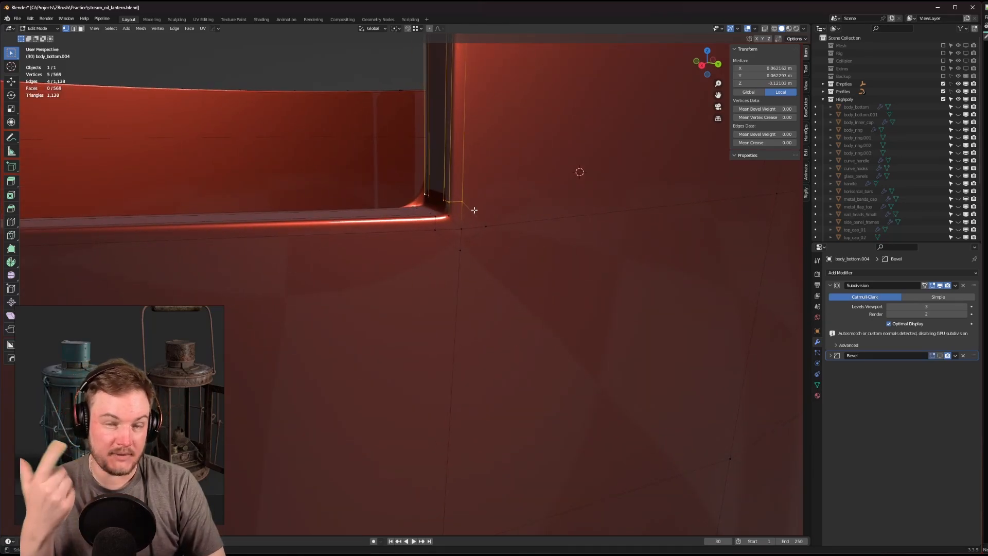
{"action": "key", "text": "g"}
{"action": "key", "text": "g"}
{"action": "left_click", "coordinate": [510, 204]}
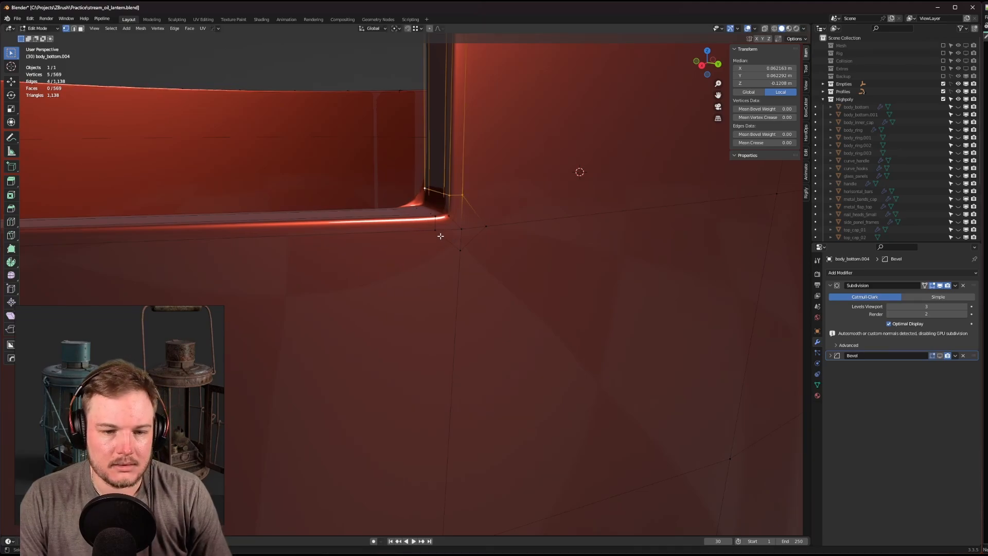
Examine the edge loops around the notch corner from the outer and inner sides of the ring.
{"action": "left_click", "coordinate": [440, 236]}
{"action": "key", "text": "alt+z"}
{"action": "left_click", "coordinate": [436, 219], "text": "alt"}
{"action": "key", "text": "alt+z"}
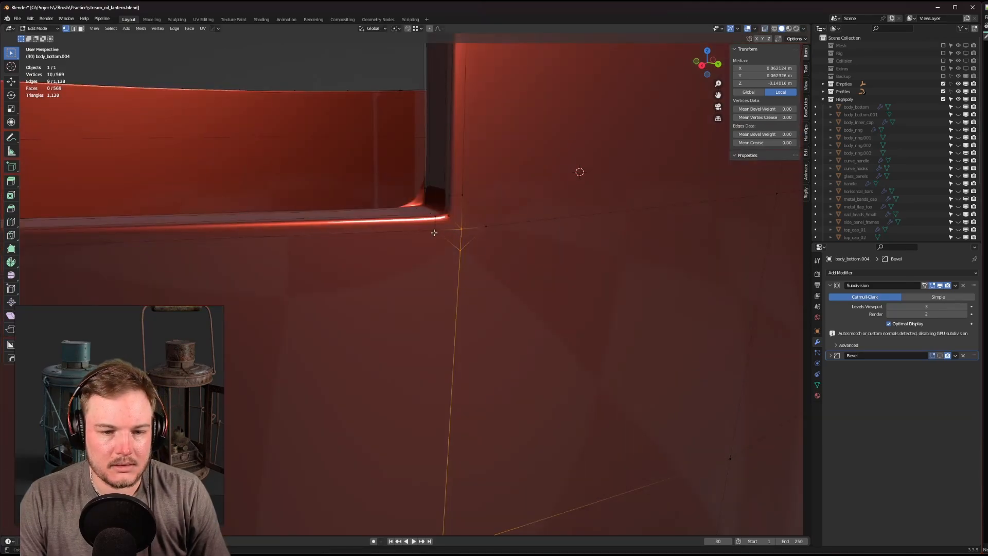
{"action": "left_click", "coordinate": [442, 232], "text": "alt"}
{"action": "left_click", "coordinate": [436, 230]}
{"action": "key", "text": "alt+z"}
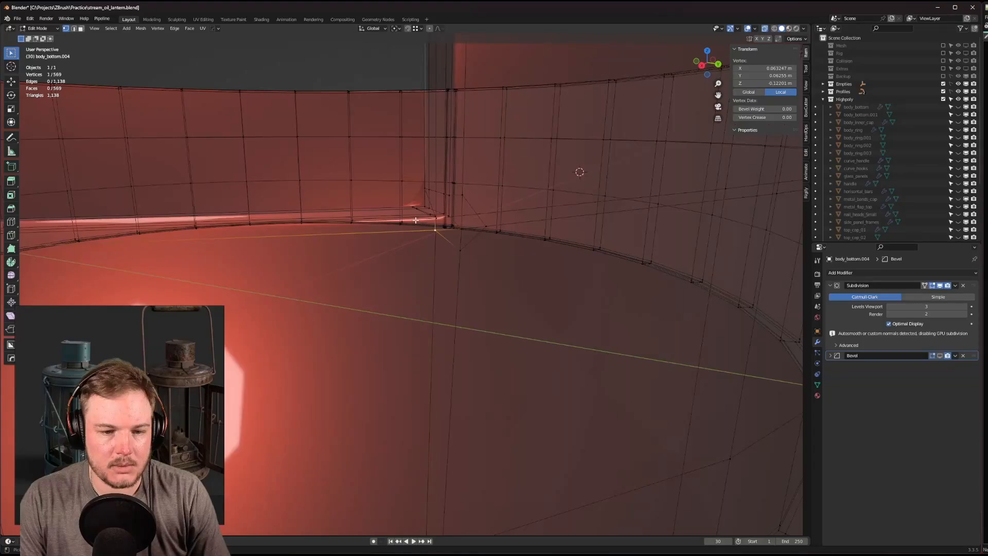
{"action": "left_click", "coordinate": [408, 208], "text": "ctrl"}
{"action": "middle_click_drag", "start_coordinate": [408, 208], "coordinate": [498, 233]}
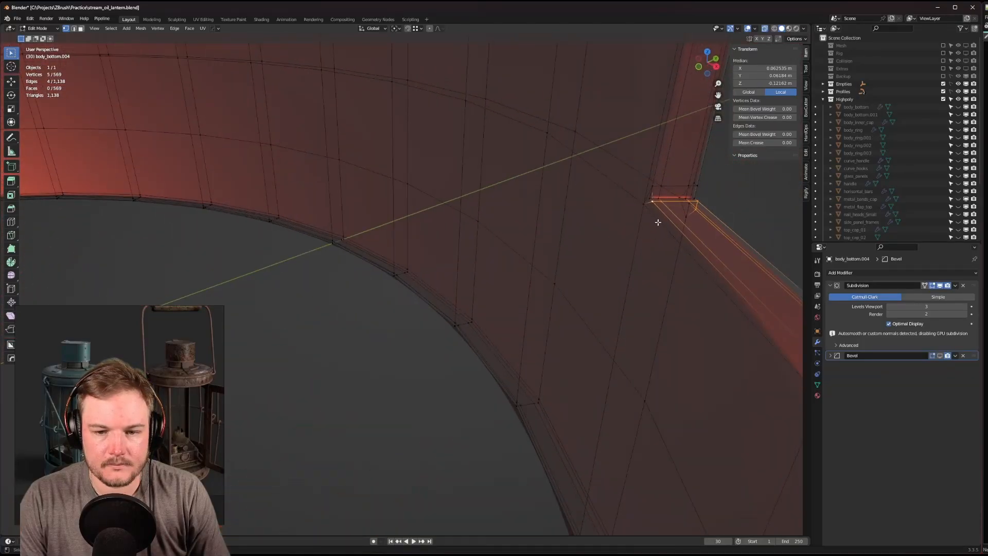
{"action": "middle_click_drag", "start_coordinate": [643, 210], "coordinate": [517, 262]}
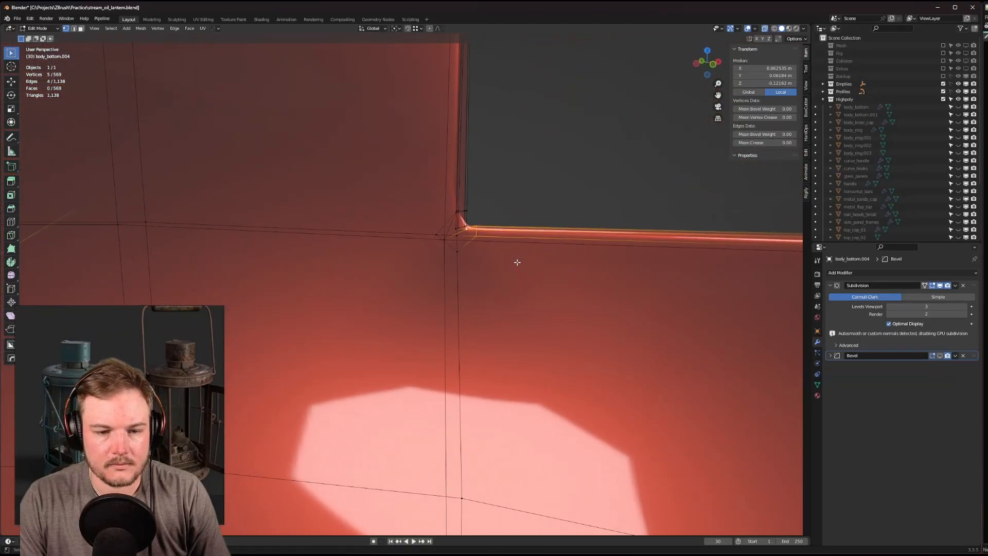
Hide the Subdivision modifier in edit mode and knife-cut a diamond around the loop crossing beside the notch corner on the inner face.
{"action": "left_click", "coordinate": [937, 285]}
{"action": "left_click", "coordinate": [462, 248]}
{"action": "key", "text": "alt+z"}
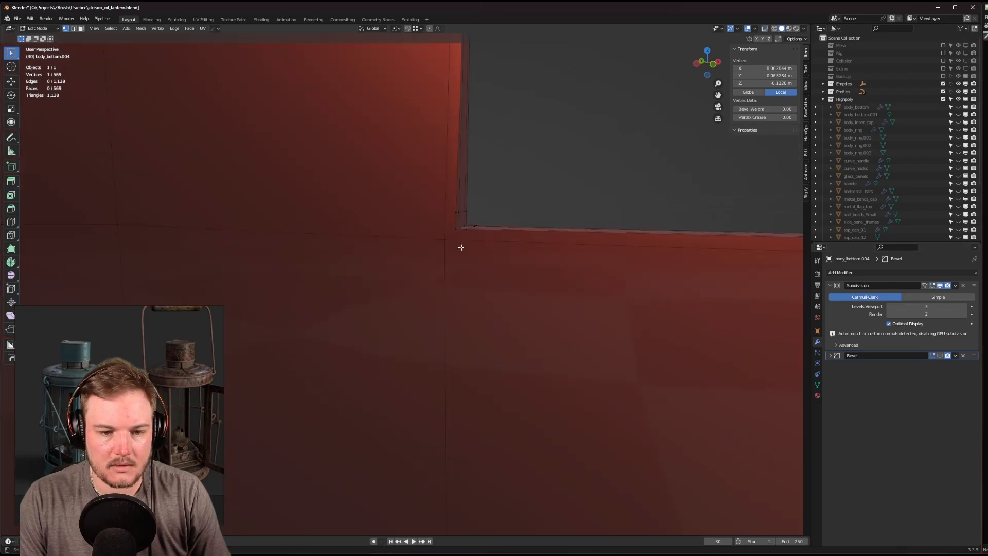
{"action": "mouse_move", "coordinate": [461, 247]}
{"action": "middle_mouse_down"}
{"action": "mouse_move", "coordinate": [481, 251]}
{"action": "mouse_move", "coordinate": [454, 260]}
{"action": "middle_mouse_up"}
{"action": "key", "text": "k"}
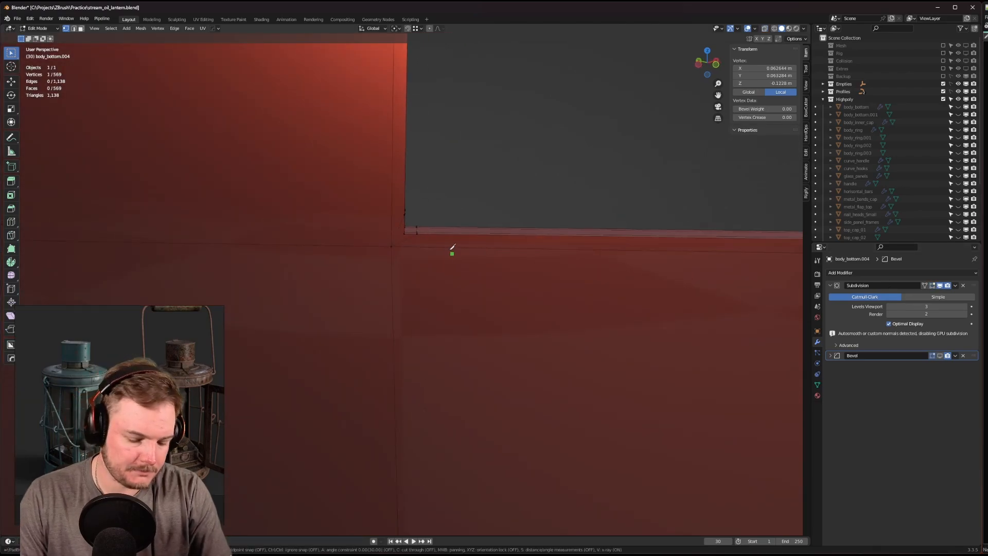
{"action": "left_click", "coordinate": [415, 244]}
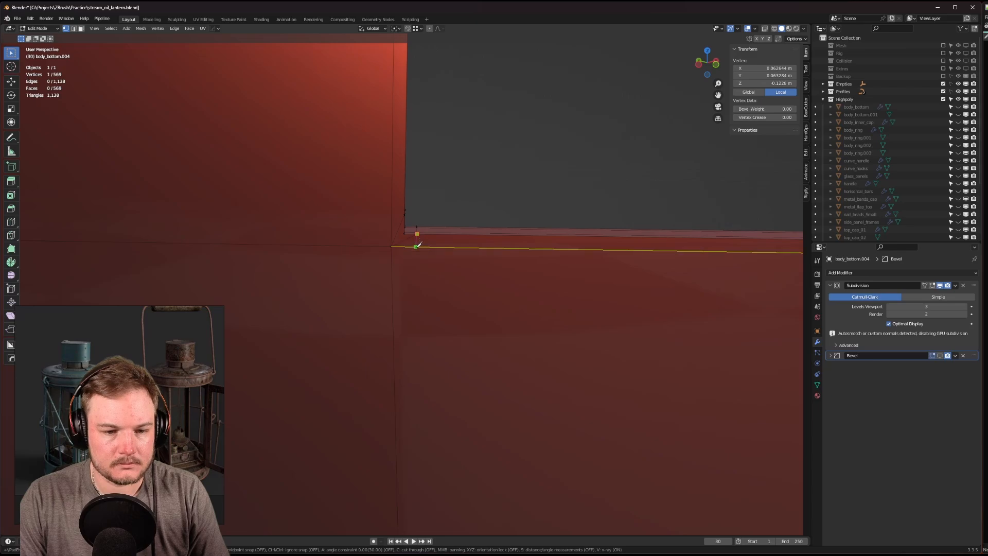
{"action": "left_click", "coordinate": [392, 266]}
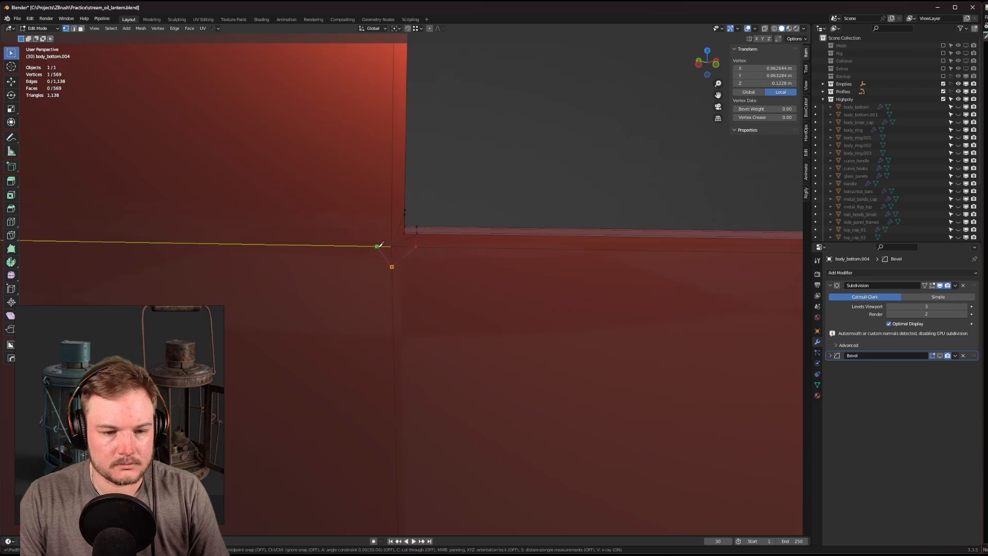
{"action": "left_click", "coordinate": [375, 245]}
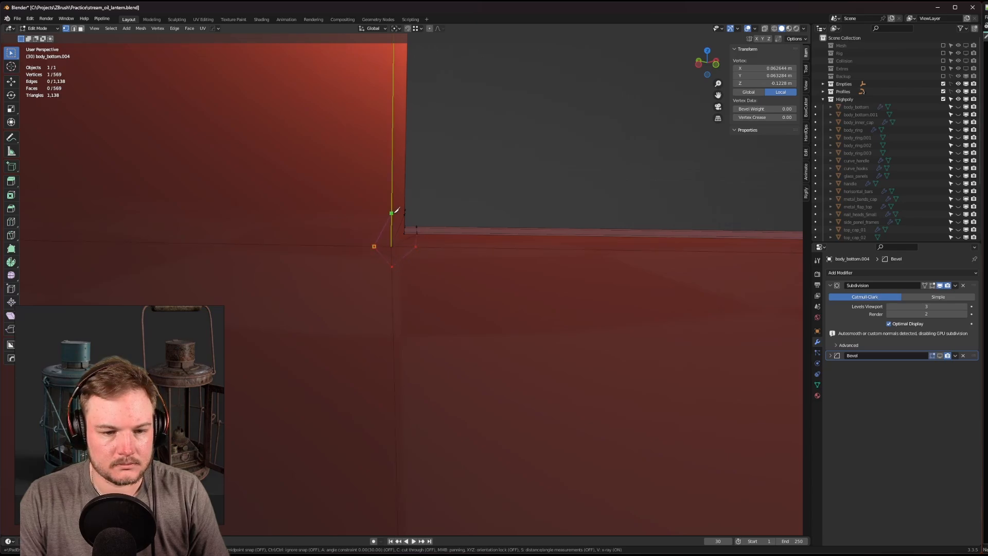
{"action": "left_click", "coordinate": [391, 214]}
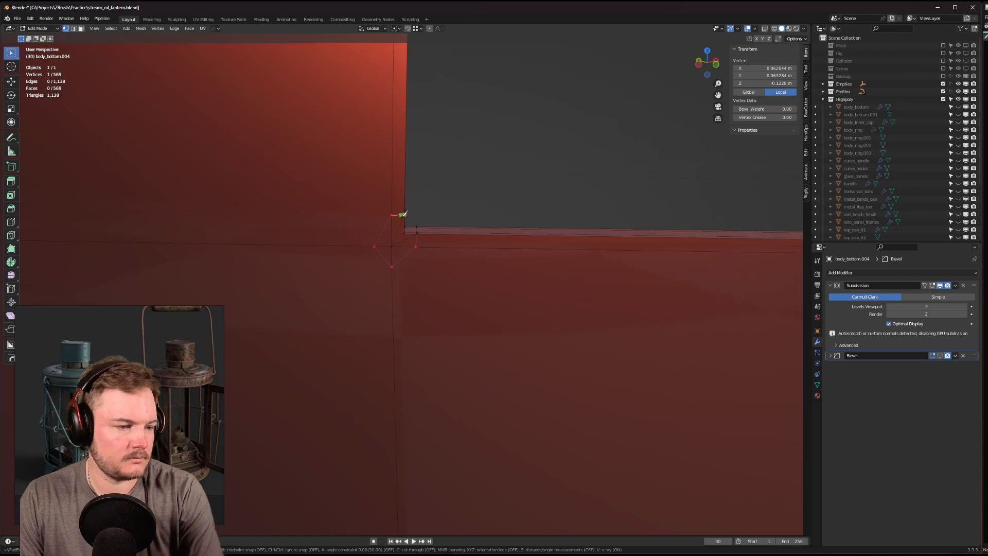
{"action": "key", "text": "Return"}
Connect the inner notch corner vertex to the loop crossing inside the new diamond and check the shading in object mode.
{"action": "middle_click_drag", "start_coordinate": [438, 225], "coordinate": [458, 243]}
{"action": "key", "text": "Tab"}
{"action": "left_click", "coordinate": [455, 262]}
{"action": "key", "text": "Tab"}
{"action": "left_click", "coordinate": [424, 244]}
{"action": "left_click", "coordinate": [393, 231]}
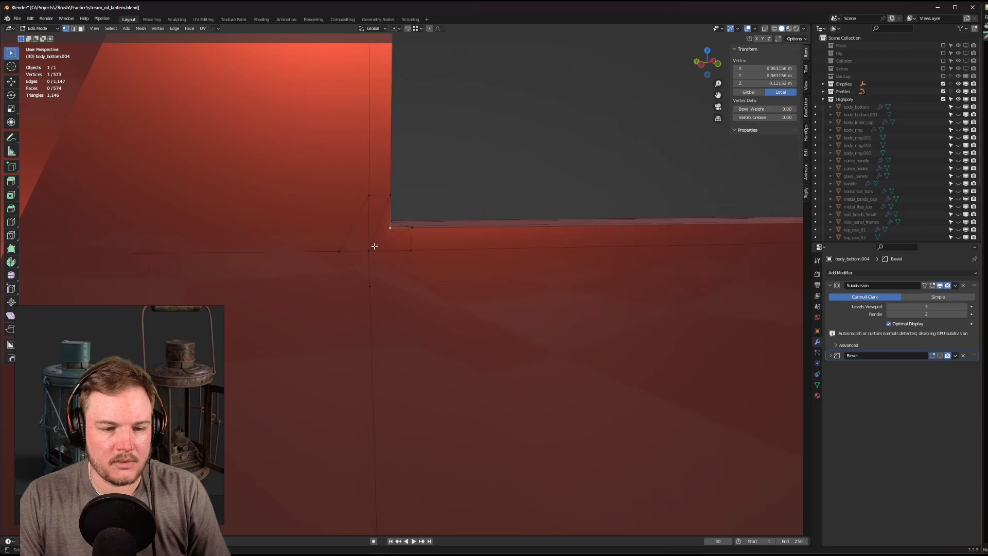
{"action": "left_click", "coordinate": [371, 248], "text": "shift"}
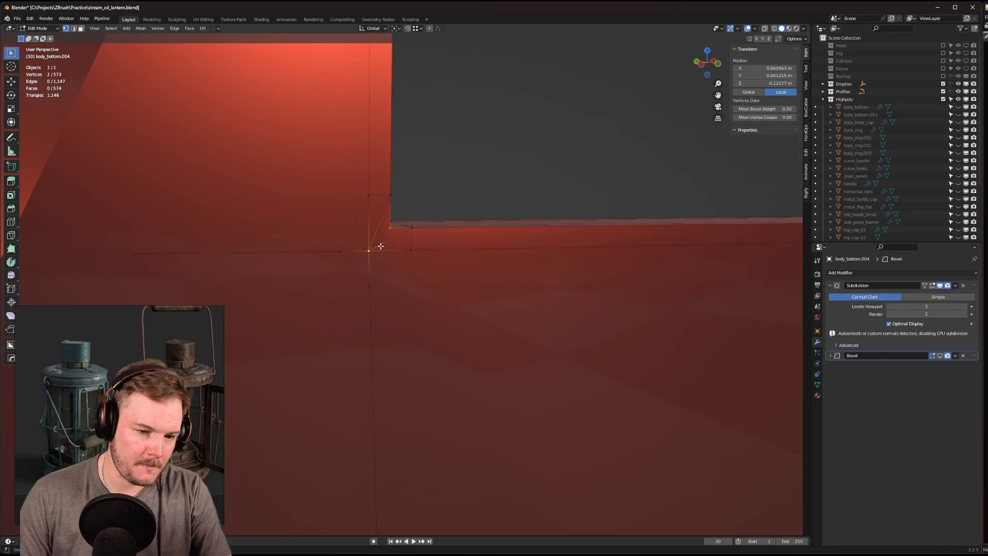
{"action": "key", "text": "Tab"}
{"action": "left_click", "coordinate": [425, 244]}
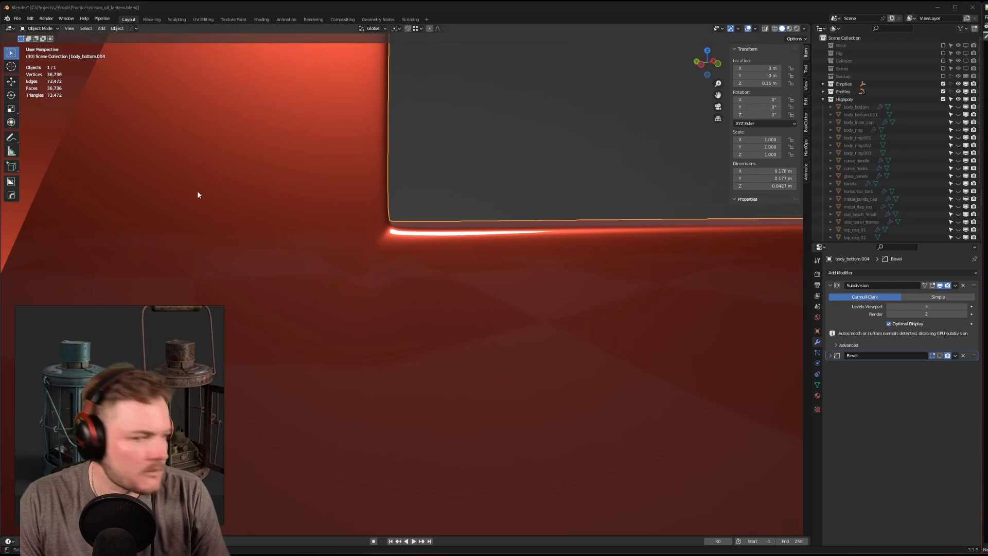
Slide the inner diamond's far horizontal-edge vertex and its lower vertex slightly away from the notch corner and check the shading.
{"action": "key", "text": "Tab"}
{"action": "left_click", "coordinate": [421, 212]}
{"action": "middle_click_drag", "start_coordinate": [421, 213], "coordinate": [382, 225], "text": "shift"}
{"action": "left_click", "coordinate": [390, 222]}
{"action": "key", "text": "g"}
{"action": "key", "text": "g"}
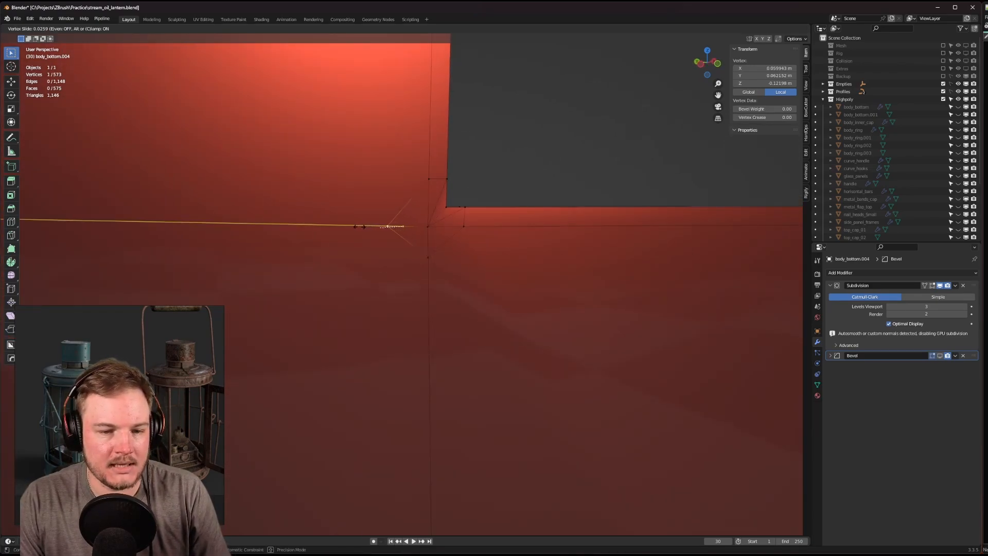
{"action": "left_click", "coordinate": [360, 227]}
{"action": "left_click", "coordinate": [428, 258]}
{"action": "key", "text": "g"}
{"action": "key", "text": "g"}
{"action": "left_click", "coordinate": [428, 268]}
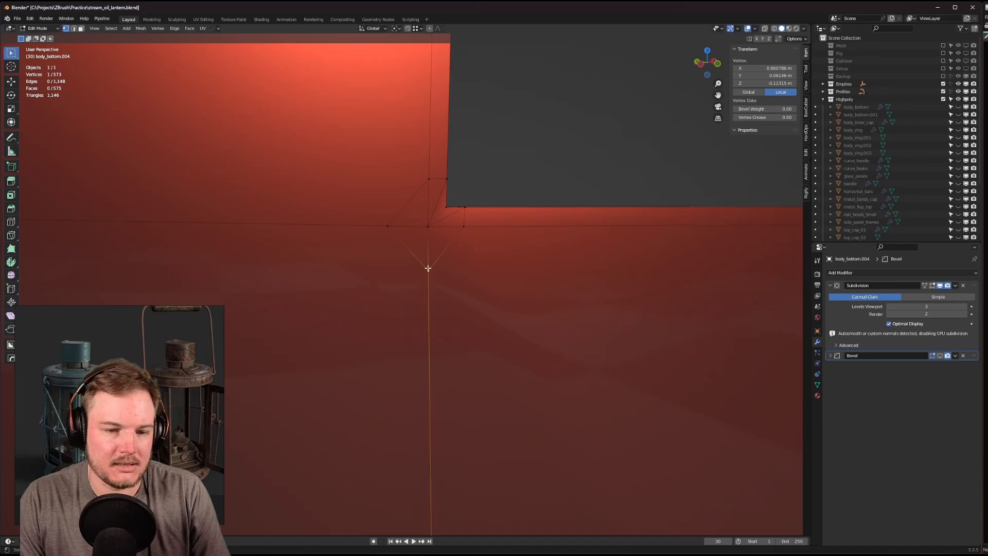
{"action": "middle_click_drag", "start_coordinate": [438, 261], "coordinate": [426, 265]}
{"action": "key", "text": "Tab"}
{"action": "left_click", "coordinate": [449, 269]}
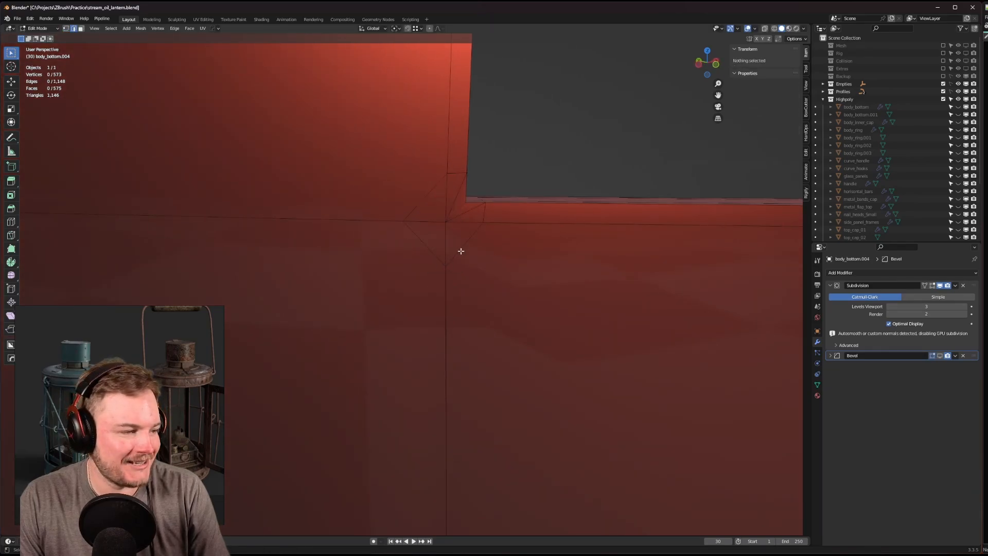
Dissolve the two short diagonal edges inside the inner diamond that flank the corner connection.
{"action": "left_click", "coordinate": [468, 212]}
{"action": "left_click", "coordinate": [457, 195], "text": "shift"}
{"action": "key", "text": "ctrl+z"}
{"action": "key", "text": "ctrl+x"}
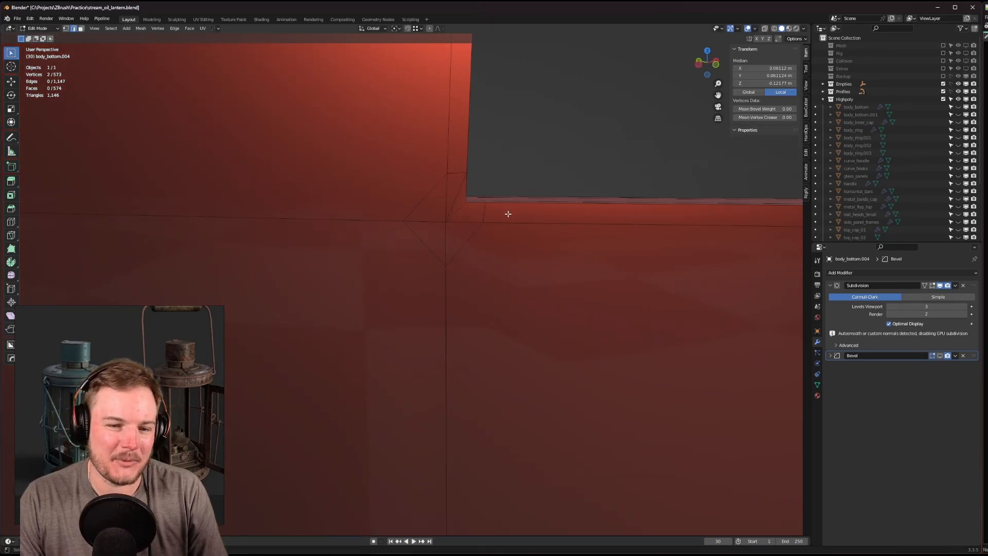
{"action": "middle_click_drag", "start_coordinate": [508, 214], "coordinate": [355, 247]}
{"action": "key", "text": "j"}
{"action": "left_click", "coordinate": [489, 217], "text": "shift"}
{"action": "key", "text": "ctrl+x"}
Slide the inner diamond's vertex below the notch's horizontal edge slightly away from the corner along its support loop.
{"action": "key", "text": "Tab"}
{"action": "left_click", "coordinate": [520, 222]}
{"action": "left_click", "coordinate": [503, 228]}
{"action": "key", "text": "g"}
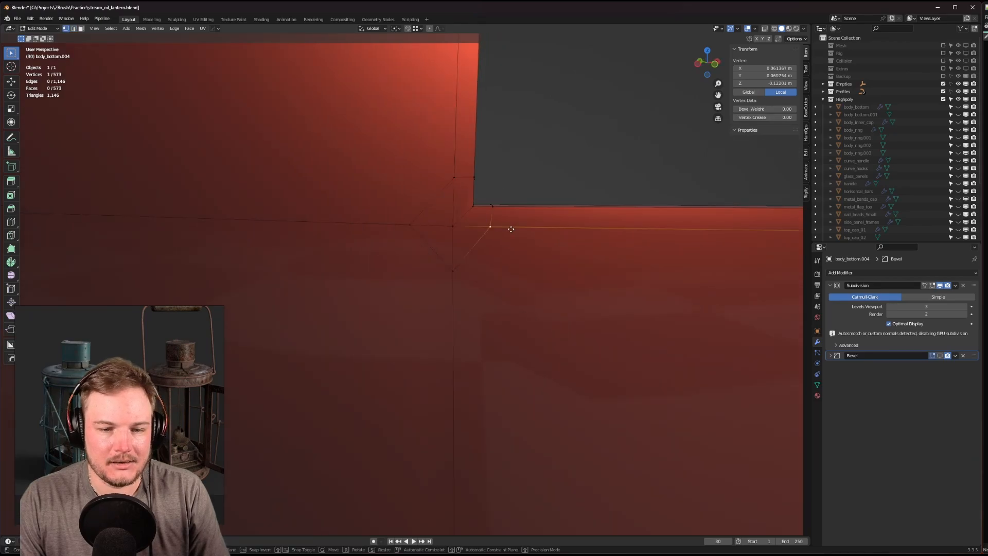
{"action": "key", "text": "g"}
{"action": "left_click", "coordinate": [515, 230]}
{"action": "scroll", "coordinate": [411, 249], "scroll_direction": "down", "scroll_amount": 8}
{"action": "key", "text": "Tab"}
{"action": "scroll", "coordinate": [432, 247], "scroll_direction": "up", "scroll_amount": 6}
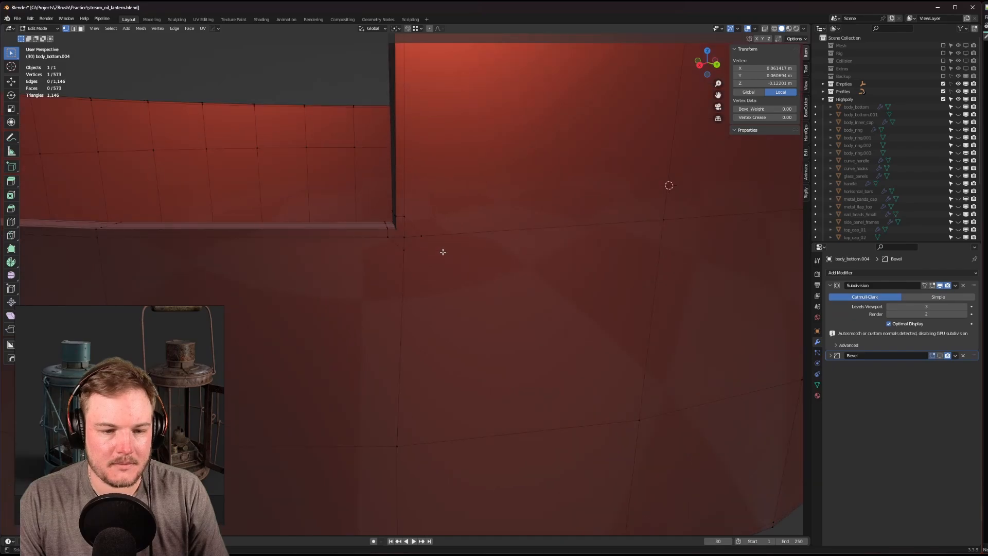
Slide the outer diamond's lower and side vertices farther from the notch corner and check the shading in object mode.
{"action": "scroll", "coordinate": [440, 220], "scroll_direction": "down", "scroll_amount": 5}
{"action": "mouse_move", "coordinate": [452, 223]}
{"action": "middle_mouse_down"}
{"action": "mouse_move", "coordinate": [588, 242]}
{"action": "mouse_move", "coordinate": [629, 210]}
{"action": "mouse_move", "coordinate": [442, 257]}
{"action": "mouse_move", "coordinate": [490, 172]}
{"action": "mouse_move", "coordinate": [441, 239]}
{"action": "middle_mouse_up"}
{"action": "scroll", "coordinate": [436, 260], "scroll_direction": "down", "scroll_amount": 5}
{"action": "scroll", "coordinate": [469, 199], "scroll_direction": "up", "scroll_amount": 3}
{"action": "scroll", "coordinate": [450, 230], "scroll_direction": "up", "scroll_amount": 2}
{"action": "key", "text": "Tab"}
{"action": "left_click", "coordinate": [443, 195]}
{"action": "middle_click_drag", "start_coordinate": [478, 198], "coordinate": [447, 250]}
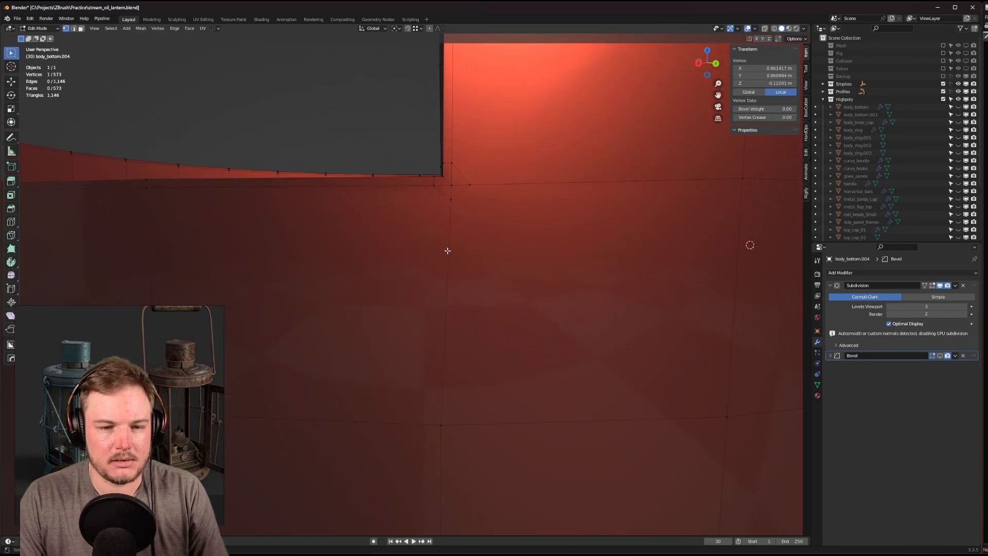
{"action": "key", "text": "g"}
{"action": "key", "text": "g"}
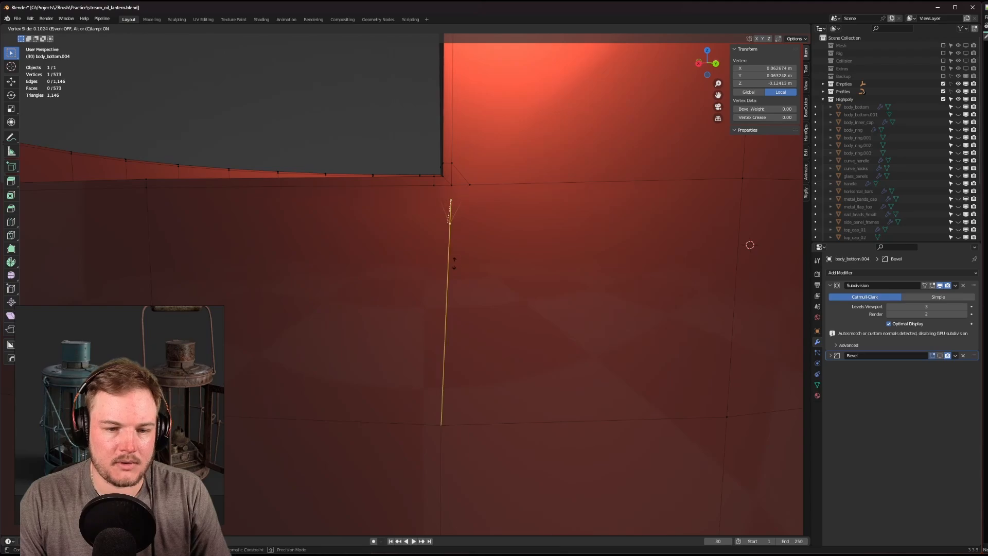
{"action": "left_click", "coordinate": [530, 199]}
{"action": "key", "text": "Tab"}
{"action": "left_click", "coordinate": [527, 171]}
{"action": "scroll", "coordinate": [522, 200], "scroll_direction": "down", "scroll_amount": 4}
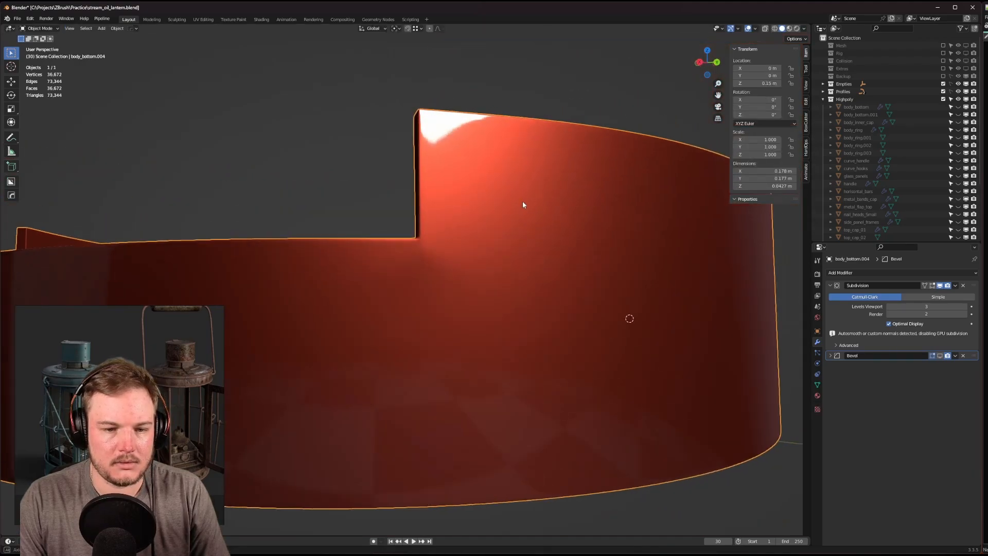
In edit mode, slide the short edge loop crossing the notch's horizontal edge slightly away from the corner.
{"action": "middle_click_drag", "start_coordinate": [523, 202], "coordinate": [522, 195]}
{"action": "key", "text": "Tab"}
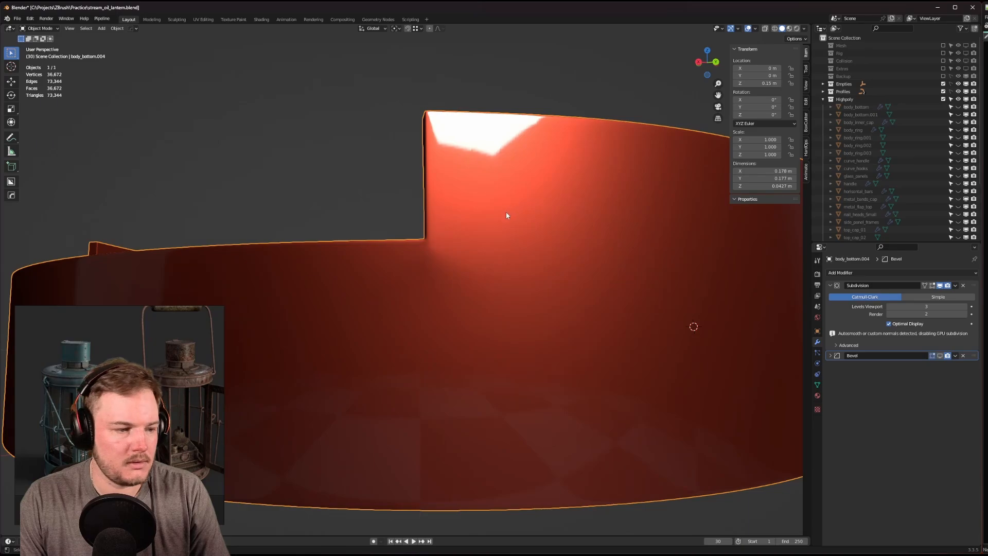
{"action": "scroll", "coordinate": [477, 228], "scroll_direction": "up", "scroll_amount": 2}
{"action": "middle_click_drag", "start_coordinate": [474, 236], "coordinate": [441, 264]}
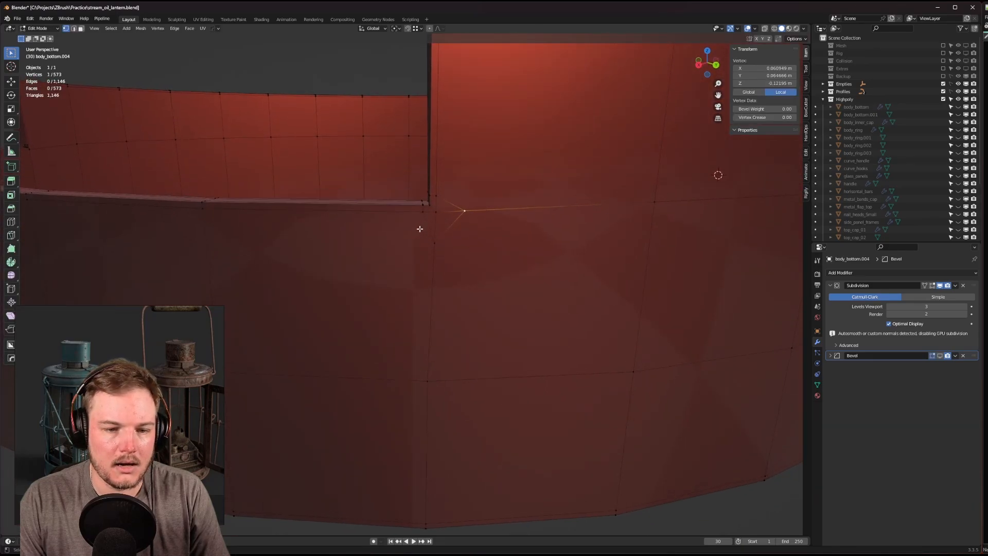
{"action": "left_click", "coordinate": [418, 224]}
{"action": "middle_click_drag", "start_coordinate": [418, 222], "coordinate": [443, 238]}
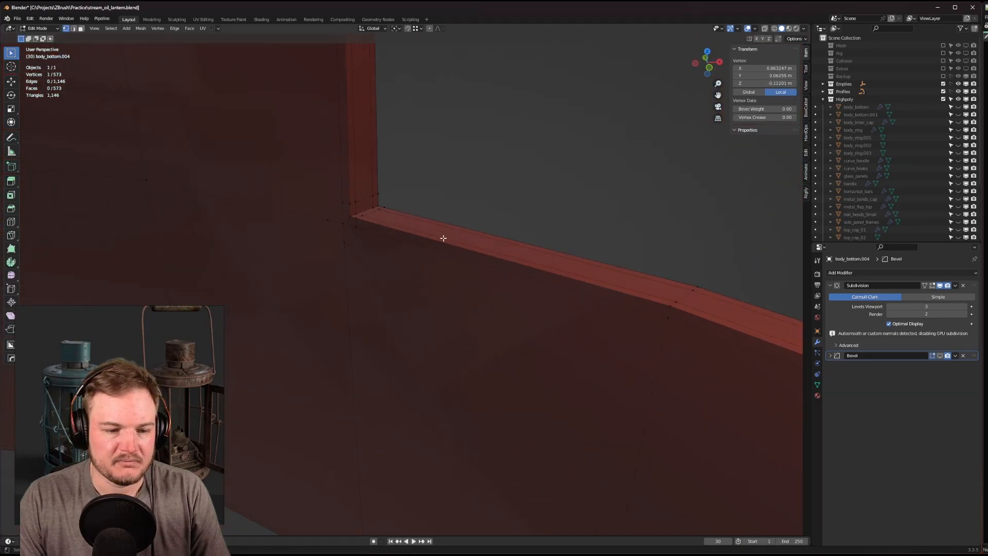
{"action": "left_click", "coordinate": [366, 230], "text": "alt"}
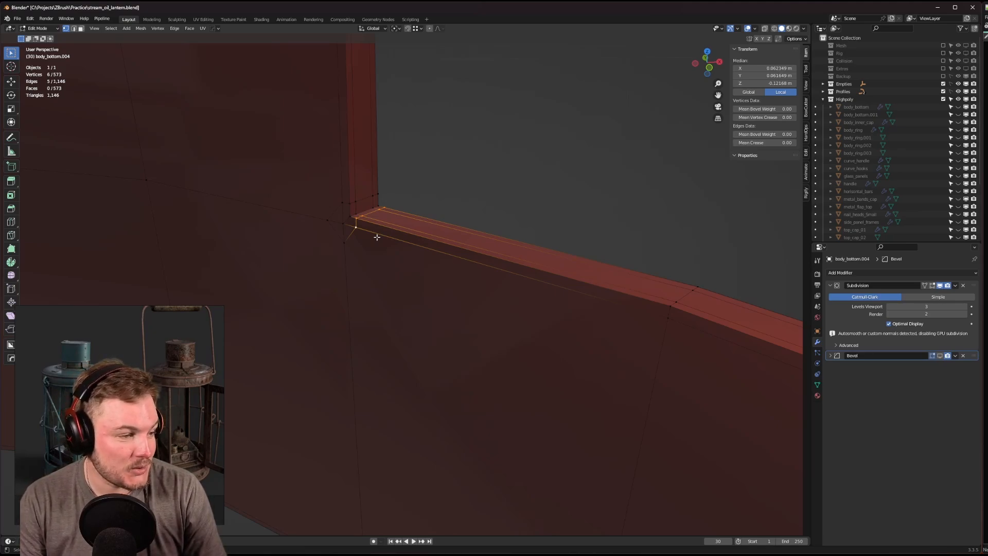
{"action": "middle_click_drag", "start_coordinate": [717, 203], "coordinate": [553, 197]}
{"action": "key", "text": "g"}
{"action": "key", "text": "g"}
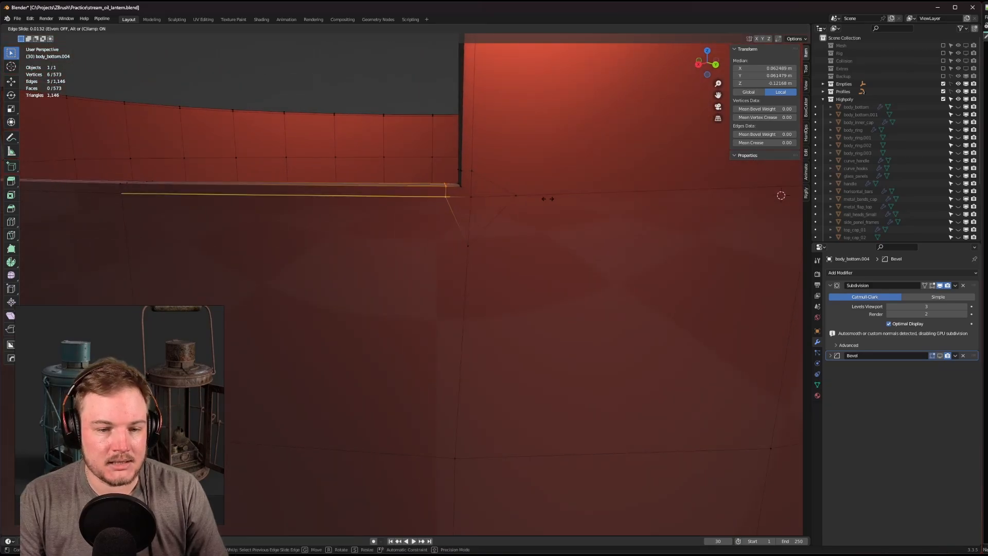
{"action": "left_click", "coordinate": [547, 198]}
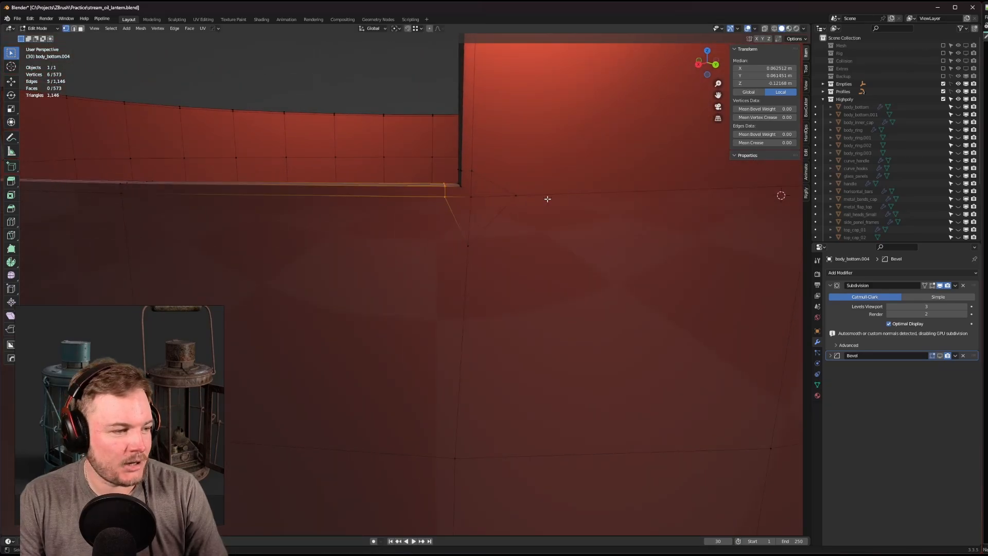
Slide the short edge loop just above the notch corner slightly along the vertical side.
{"action": "left_click", "coordinate": [491, 171]}
{"action": "middle_click_drag", "start_coordinate": [496, 170], "coordinate": [458, 165]}
{"action": "left_click", "coordinate": [393, 166], "text": "ctrl"}
{"action": "key", "text": "g"}
{"action": "key", "text": "g"}
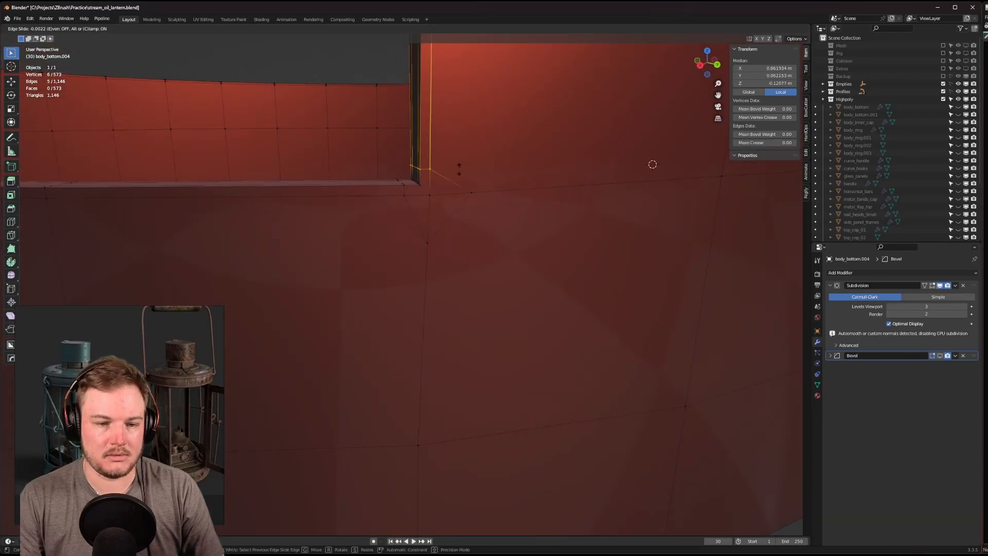
{"action": "left_click", "coordinate": [459, 169]}
Reselect the short loop across the notch's horizontal edge and slide it slightly farther from the corner.
{"action": "left_click", "coordinate": [407, 190]}
{"action": "middle_click_drag", "start_coordinate": [407, 189], "coordinate": [345, 194]}
{"action": "left_click", "coordinate": [418, 199], "text": "ctrl"}
{"action": "key", "text": "g"}
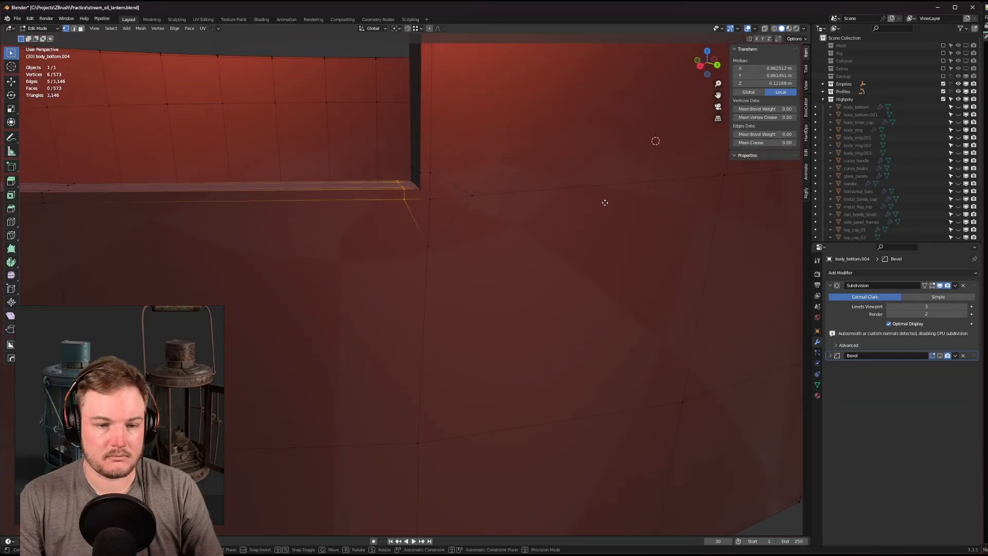
{"action": "key", "text": "g"}
{"action": "left_click", "coordinate": [603, 203]}
Check the notch corner's subdivided shading from several angles in object mode, and inspect the wireframe in edit mode.
{"action": "key", "text": "Tab"}
{"action": "left_click", "coordinate": [598, 189]}
{"action": "scroll", "coordinate": [591, 190], "scroll_direction": "down", "scroll_amount": 3}
{"action": "middle_click_drag", "start_coordinate": [566, 198], "coordinate": [543, 183]}
{"action": "scroll", "coordinate": [549, 178], "scroll_direction": "down", "scroll_amount": 3}
{"action": "middle_click_drag", "start_coordinate": [432, 298], "coordinate": [436, 305]}
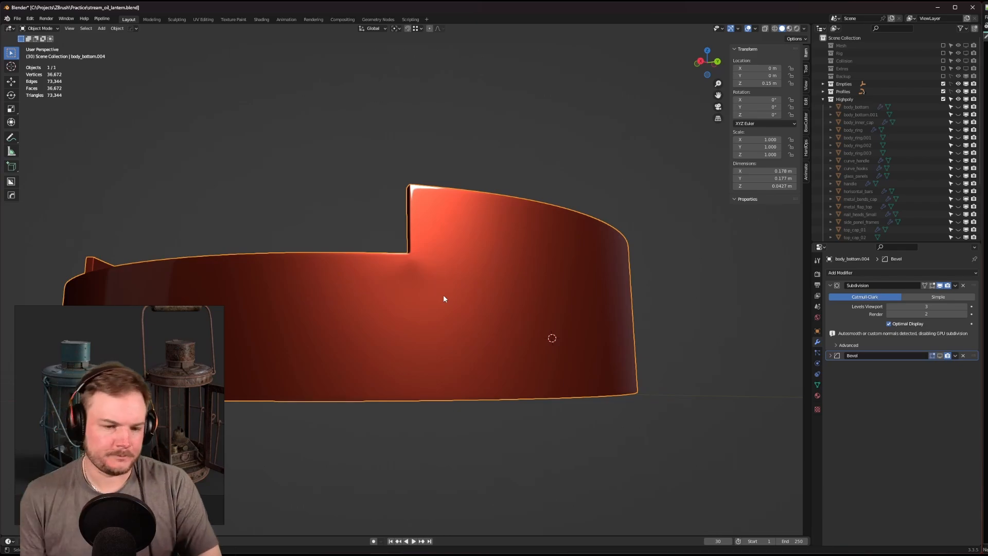
{"action": "middle_click_drag", "start_coordinate": [530, 318], "coordinate": [355, 255]}
{"action": "key", "text": "Tab"}
{"action": "middle_click_drag", "start_coordinate": [446, 269], "coordinate": [389, 283]}
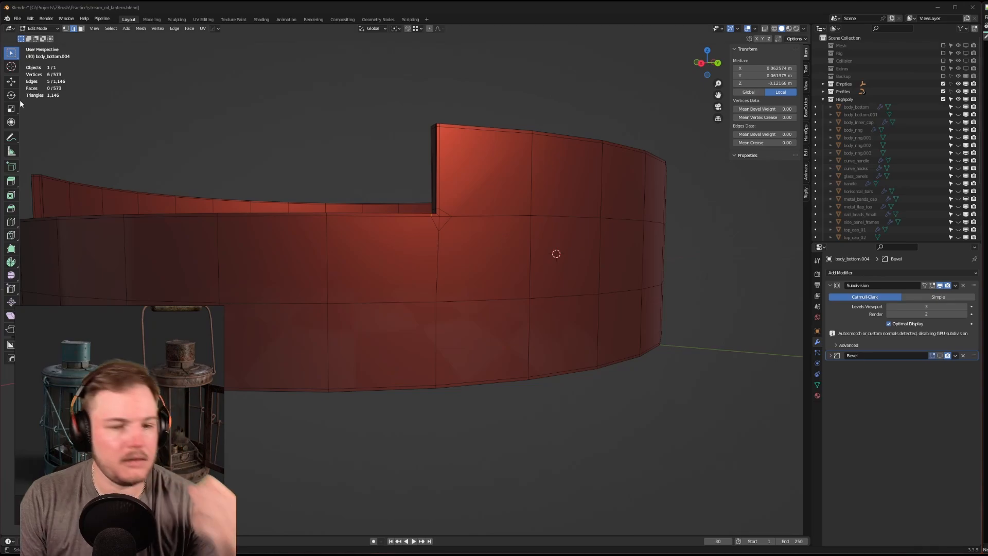
Undo the latest loop and vertex slides and the dissolving of the inner diamond's diagonal edges.
{"action": "middle_click_drag", "start_coordinate": [446, 165], "coordinate": [455, 220]}
{"action": "key", "text": "ctrl+z"}
{"action": "key", "text": "ctrl+z"}
{"action": "key", "text": "ctrl+z"}
{"action": "key", "text": "ctrl+z"}
{"action": "key", "text": "ctrl+z"}
{"action": "key", "text": "ctrl+z"}
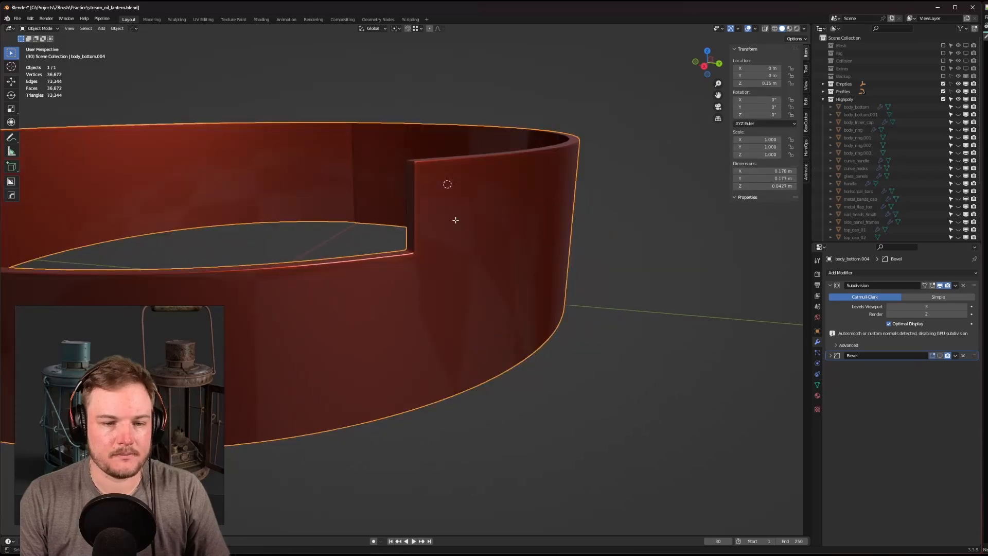
{"action": "key", "text": "ctrl+z"}
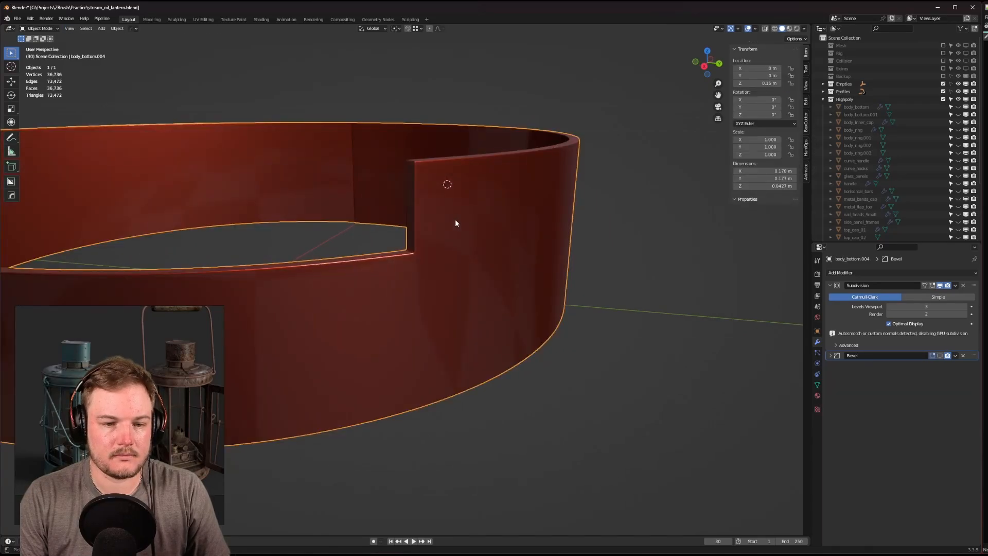
{"action": "scroll", "coordinate": [456, 220], "scroll_direction": "up", "scroll_amount": 1}
{"action": "key", "text": "Tab"}
{"action": "key", "text": "Escape"}
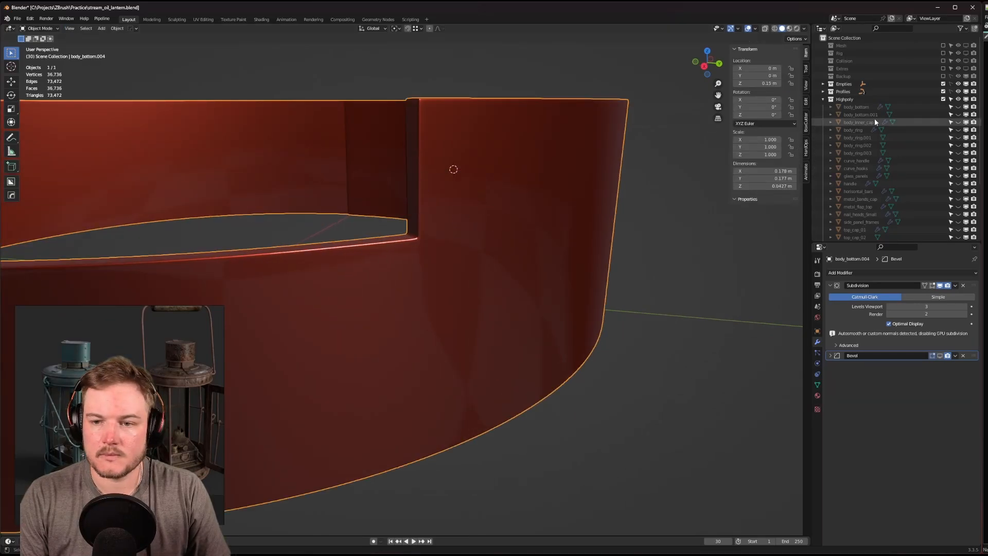
Unhide and isolate body_bottom from the Highpoly collection, duplicate it in place, and move the copy to the Scene Collection.
{"action": "left_click", "coordinate": [958, 107]}
{"action": "left_click", "coordinate": [863, 107]}
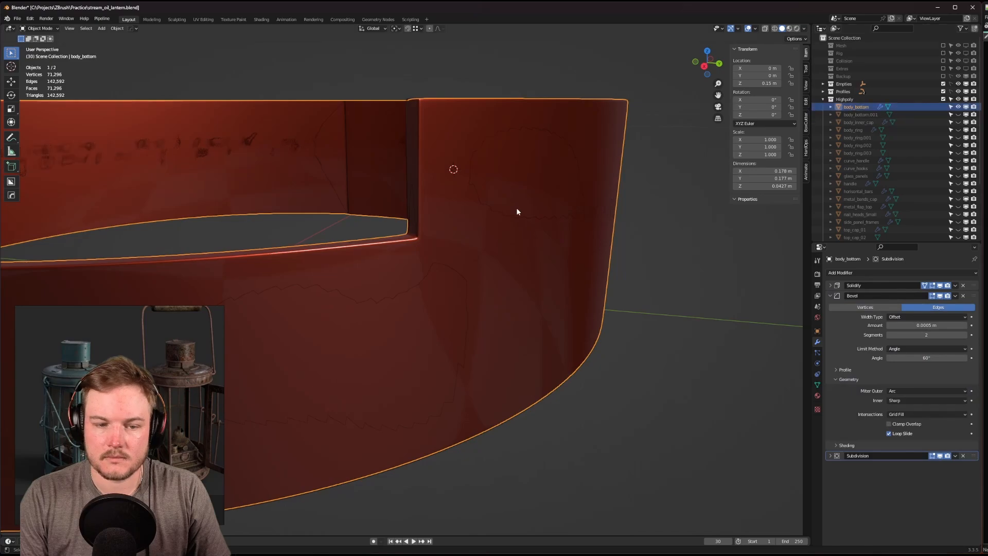
{"action": "key", "text": "shift+h"}
{"action": "key", "text": "shift+d"}
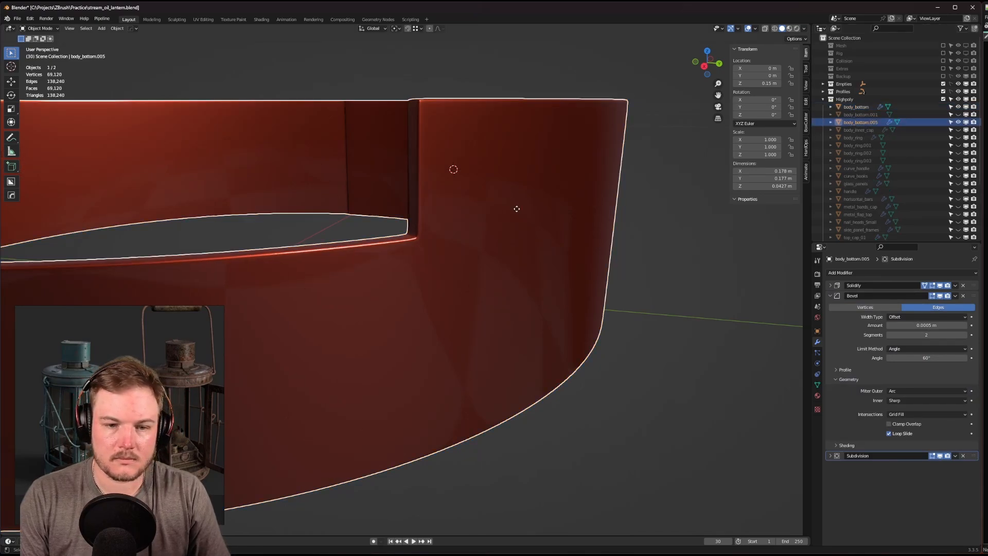
{"action": "right_click", "coordinate": [516, 212]}
{"action": "key", "text": "m"}
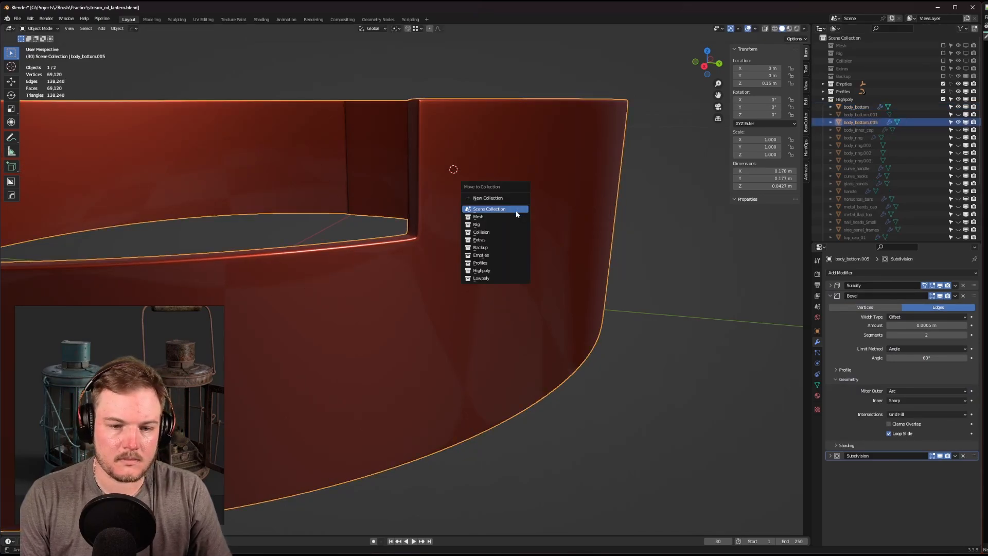
{"action": "left_click", "coordinate": [515, 210]}
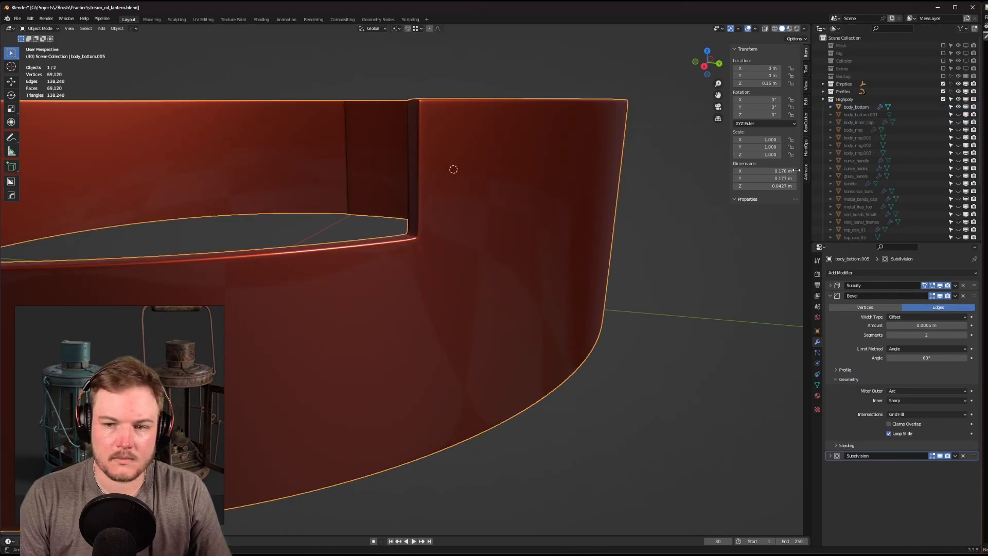
Collapse the Highpoly collection, then unhide body_bottom.004 and delete it.
{"action": "left_click", "coordinate": [824, 100]}
{"action": "left_click", "coordinate": [864, 158]}
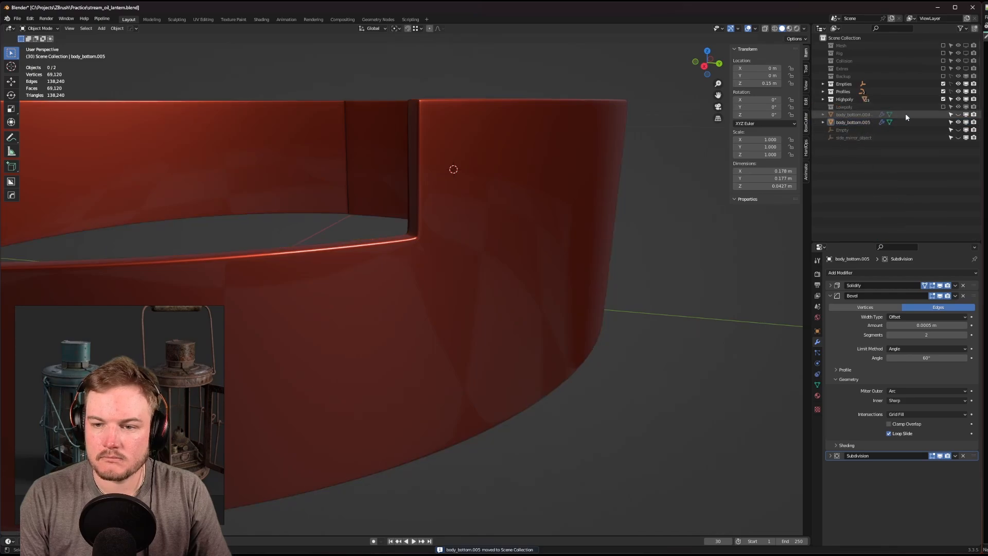
{"action": "left_click", "coordinate": [957, 115]}
{"action": "left_click", "coordinate": [860, 116]}
{"action": "key", "text": "x"}
{"action": "left_click", "coordinate": [546, 194]}
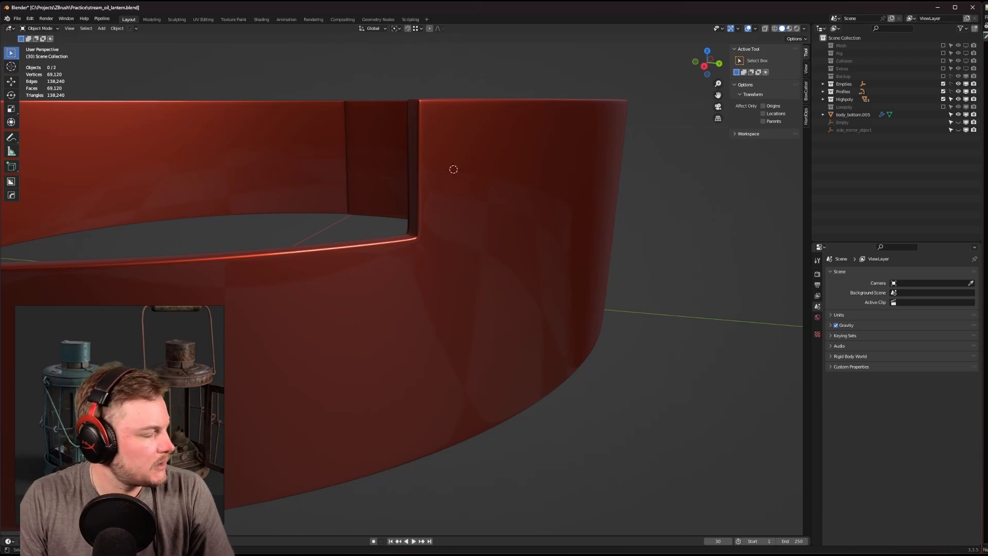
Select the duplicated ring body_bottom.005, collapse its modifier settings, and show the wireframe overlay.
{"action": "middle_click_drag", "start_coordinate": [413, 118], "coordinate": [464, 149]}
{"action": "left_click", "coordinate": [428, 130]}
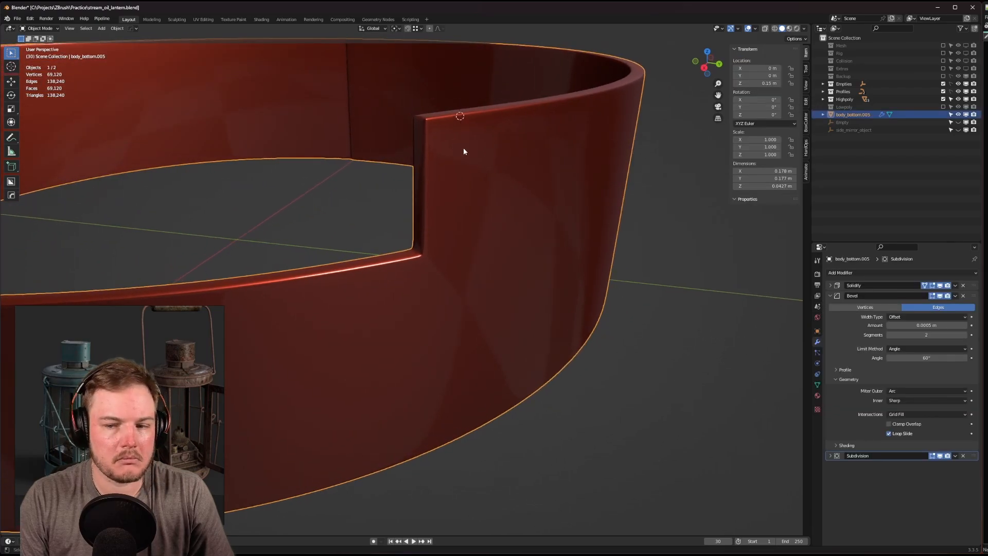
{"action": "left_click", "coordinate": [830, 296]}
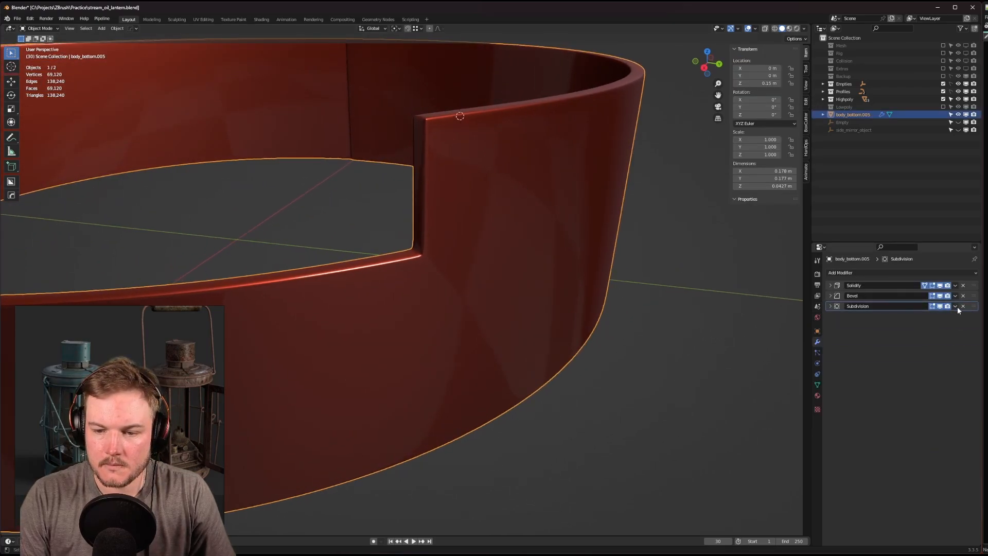
{"action": "key", "text": "q"}
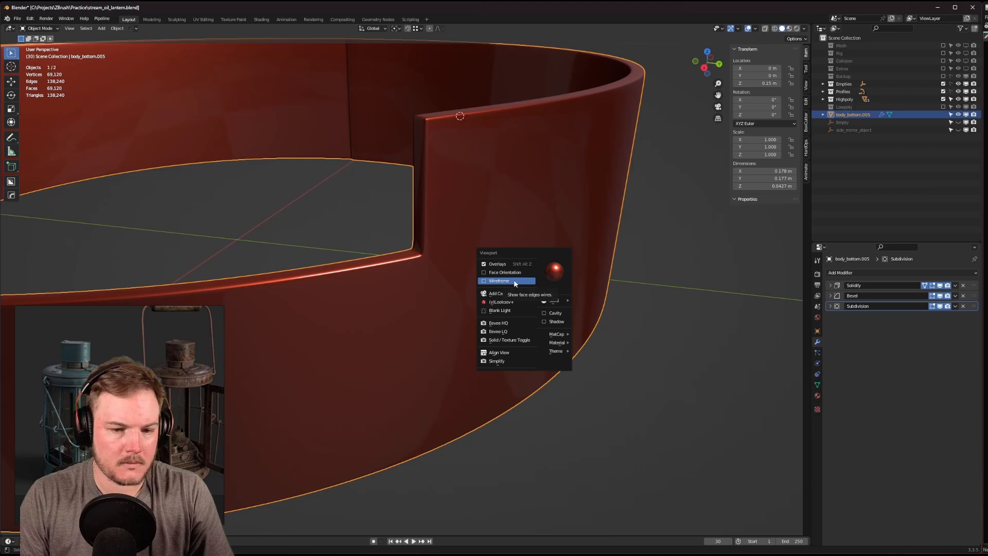
{"action": "left_click", "coordinate": [514, 280]}
{"action": "middle_click_drag", "start_coordinate": [515, 274], "coordinate": [524, 278], "text": "shift"}
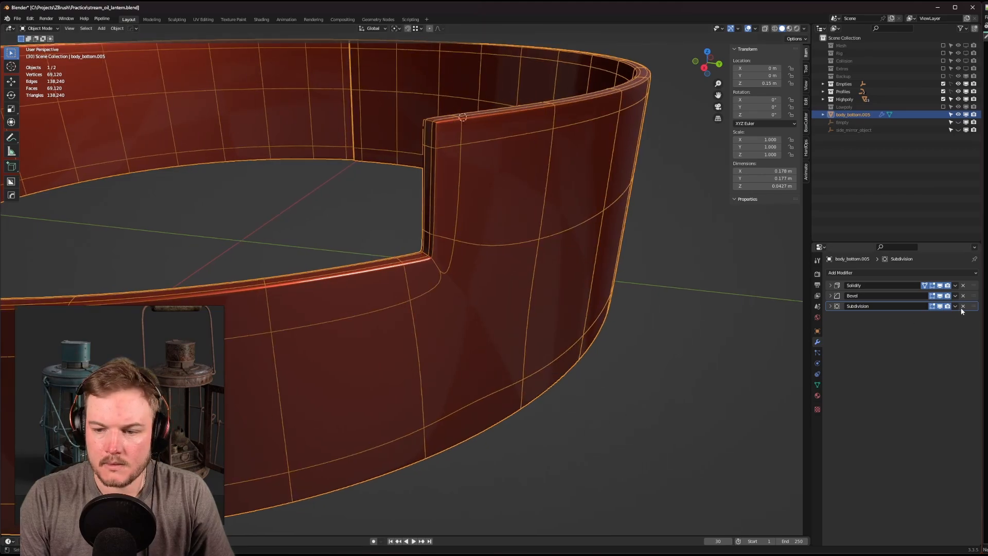
Remove the ring's Subdivision modifier, keep the Bevel modifier, and set its segments to 1.
{"action": "left_click", "coordinate": [963, 306]}
{"action": "left_click", "coordinate": [963, 296]}
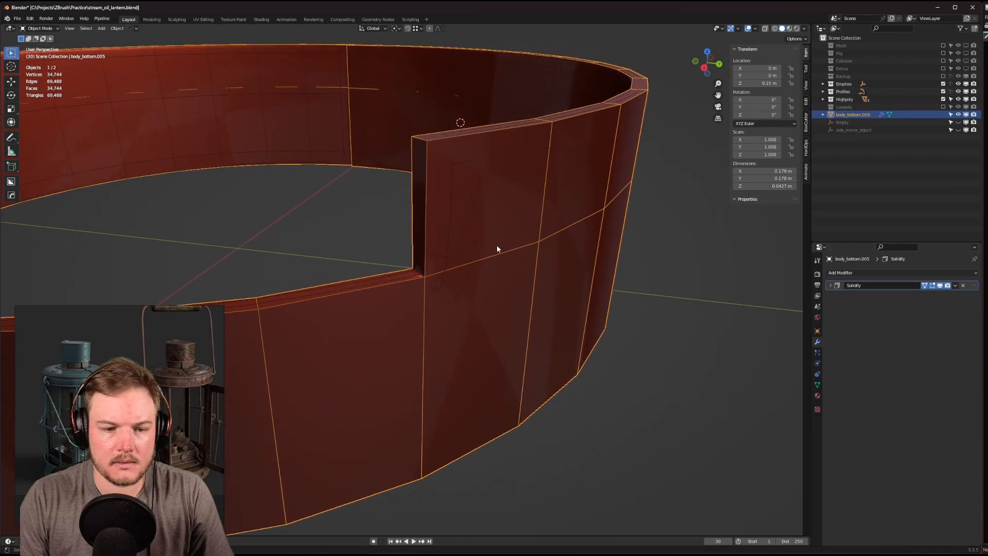
{"action": "scroll", "coordinate": [496, 245], "scroll_direction": "down", "scroll_amount": 3}
{"action": "key", "text": "ctrl+z"}
{"action": "scroll", "coordinate": [547, 280], "scroll_direction": "up", "scroll_amount": 2}
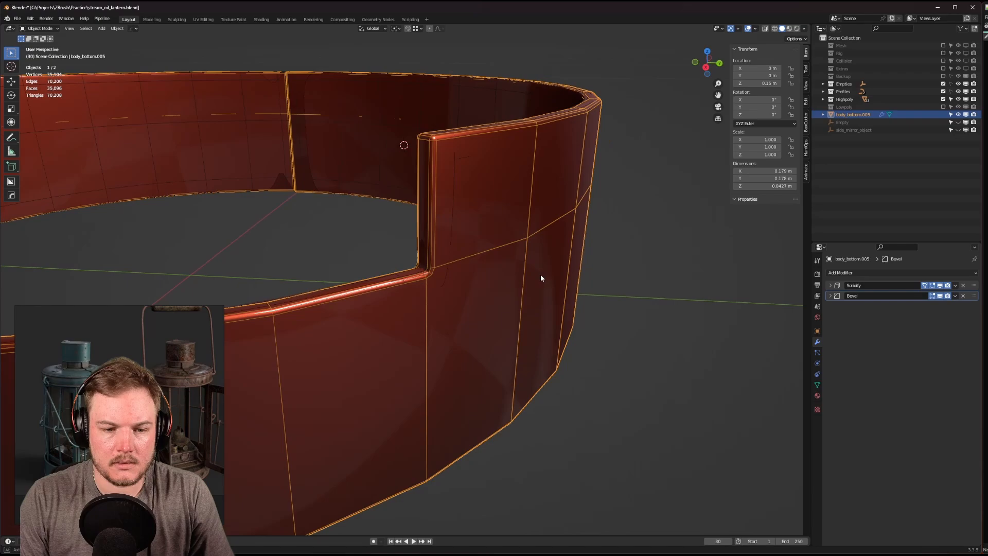
{"action": "left_click", "coordinate": [831, 297]}
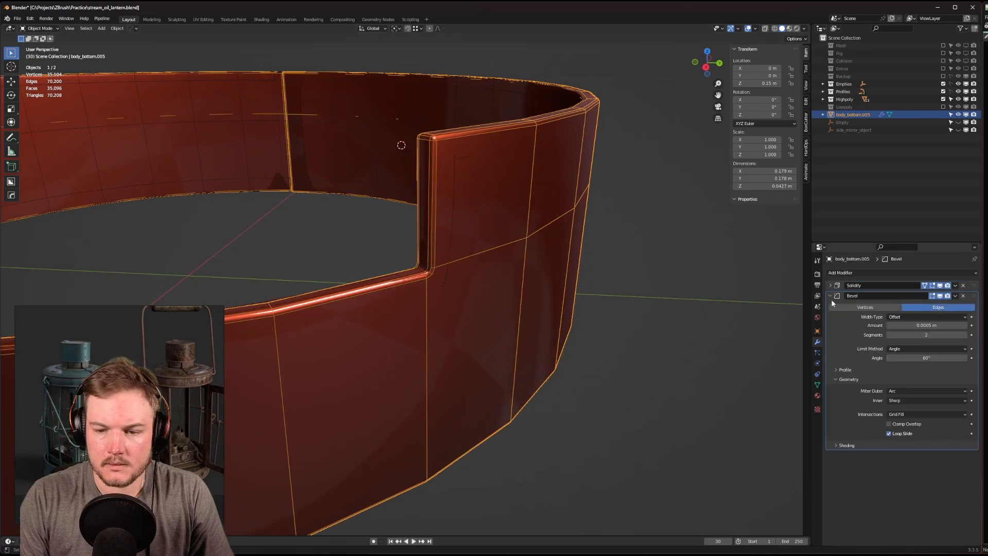
{"action": "left_click", "coordinate": [888, 335]}
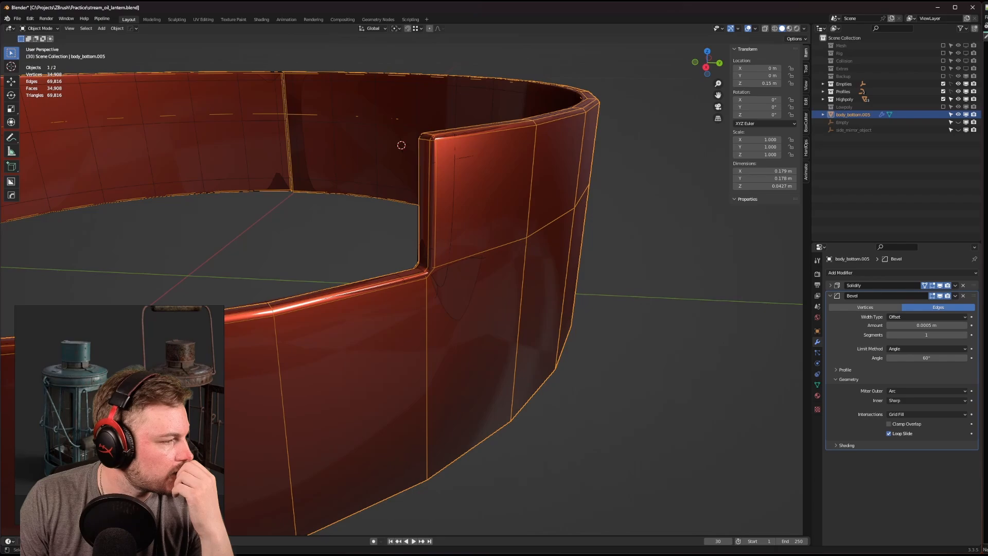
{"action": "middle_click_drag", "start_coordinate": [510, 213], "coordinate": [544, 209], "text": "shift"}
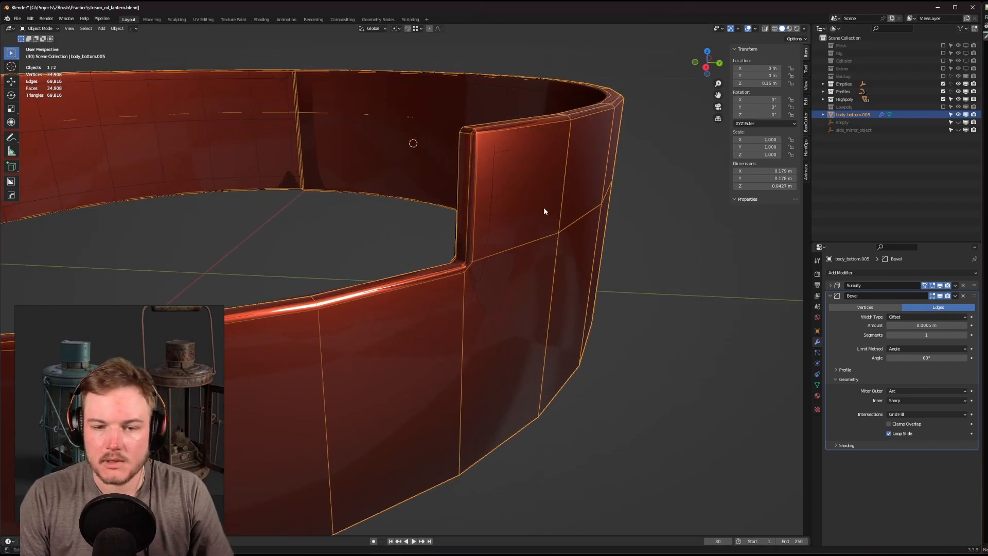
Turn off the Bevel modifier's viewport display and apply the Solidify modifier.
{"action": "left_click", "coordinate": [941, 297]}
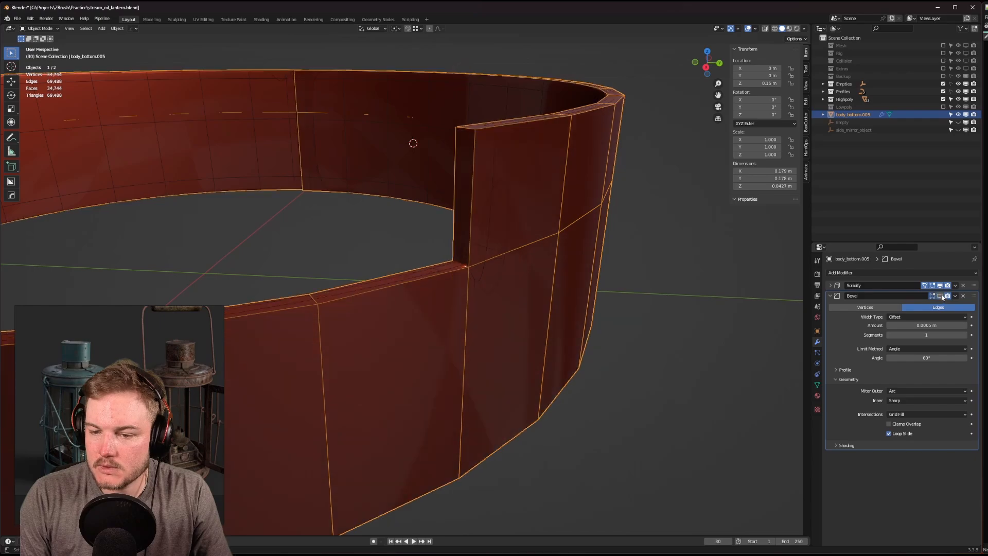
{"action": "left_click", "coordinate": [955, 285]}
{"action": "left_click", "coordinate": [924, 293]}
{"action": "scroll", "coordinate": [612, 233], "scroll_direction": "up", "scroll_amount": 1}
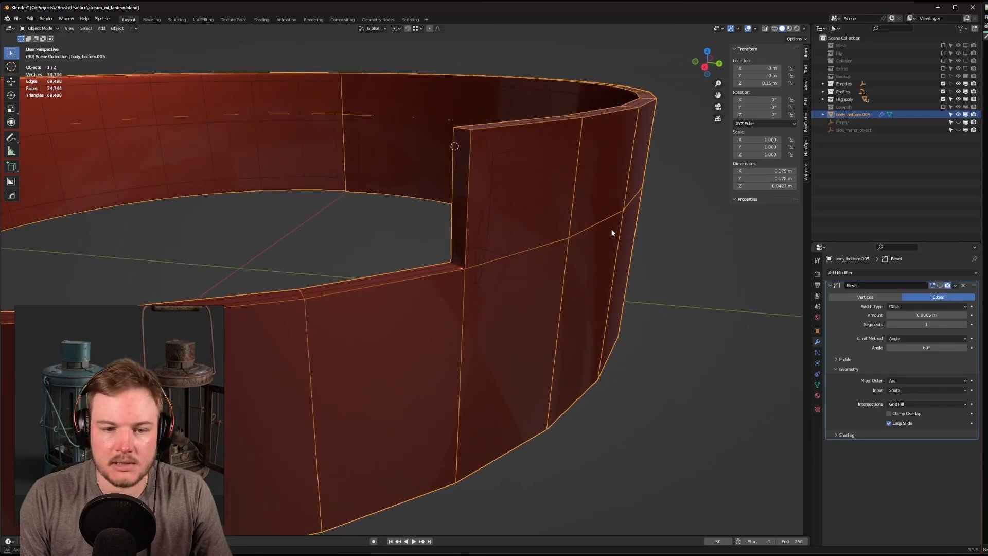
Isolate body_bottom.005 by hiding the original ring.
{"action": "middle_click_drag", "start_coordinate": [611, 233], "coordinate": [524, 210]}
{"action": "left_click", "coordinate": [459, 214]}
{"action": "middle_click_drag", "start_coordinate": [460, 214], "coordinate": [486, 215]}
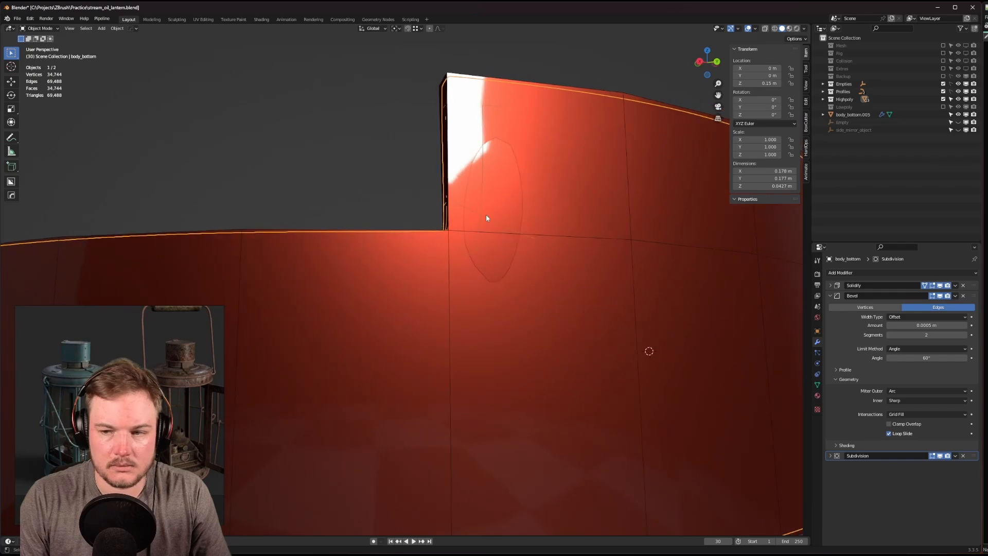
{"action": "left_click", "coordinate": [853, 114]}
{"action": "middle_click_drag", "start_coordinate": [576, 211], "coordinate": [572, 253]}
{"action": "key", "text": "shift+h"}
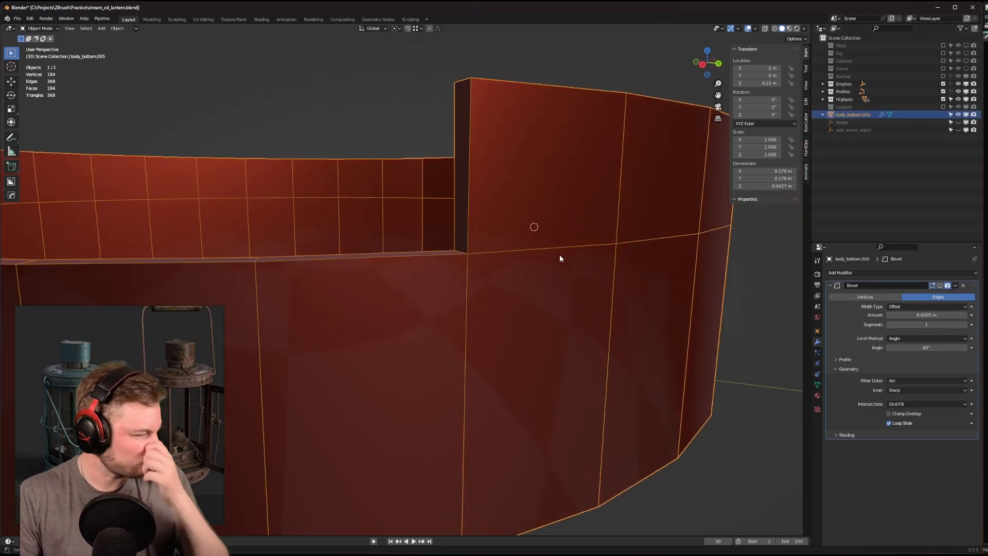
{"action": "scroll", "coordinate": [551, 258], "scroll_direction": "up", "scroll_amount": 3}
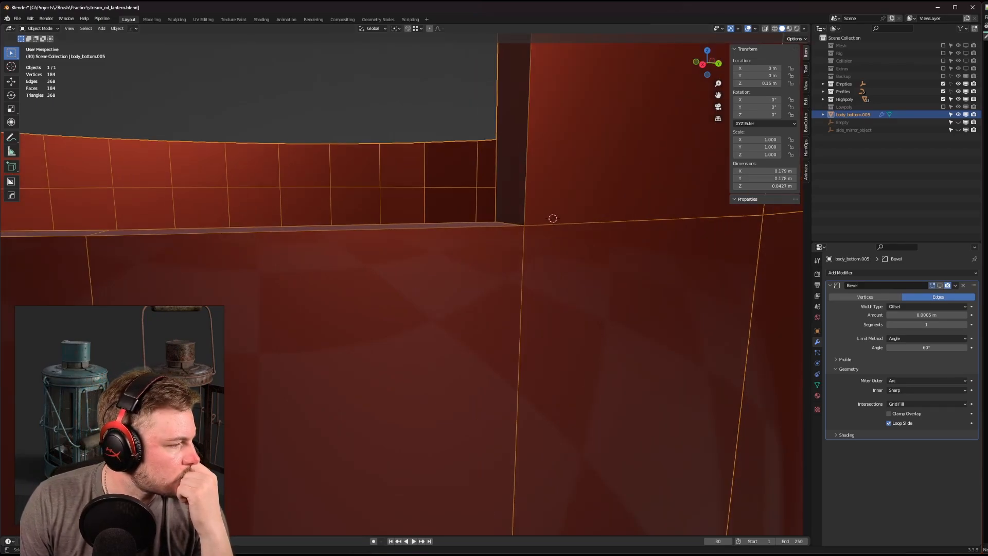
{"action": "middle_click_drag", "start_coordinate": [386, 213], "coordinate": [392, 218]}
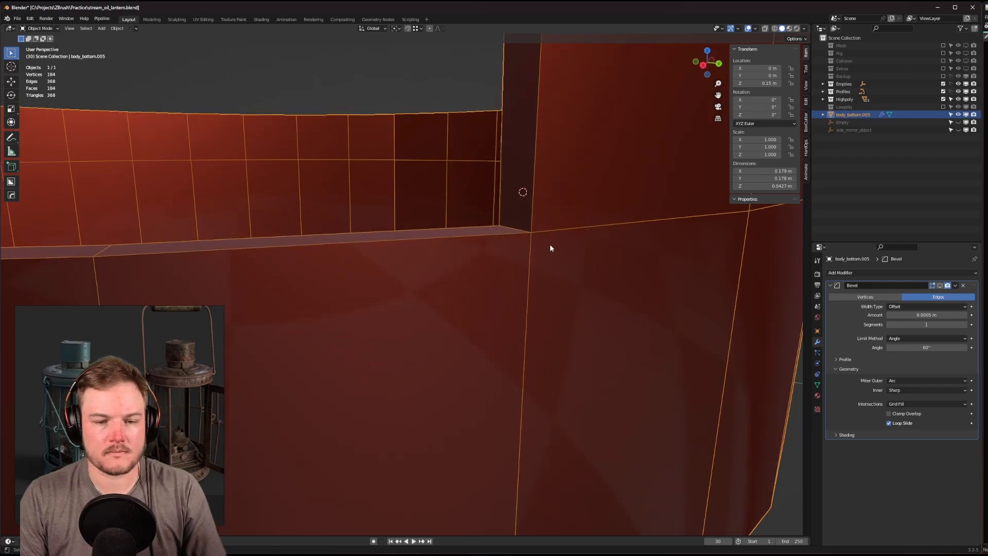
Select the short edges across the wall thickness at both notch corners and bevel them slightly.
{"action": "key", "text": "Tab"}
{"action": "left_click", "coordinate": [527, 233]}
{"action": "scroll", "coordinate": [514, 239], "scroll_direction": "down", "scroll_amount": 2}
{"action": "scroll", "coordinate": [500, 249], "scroll_direction": "up", "scroll_amount": 1}
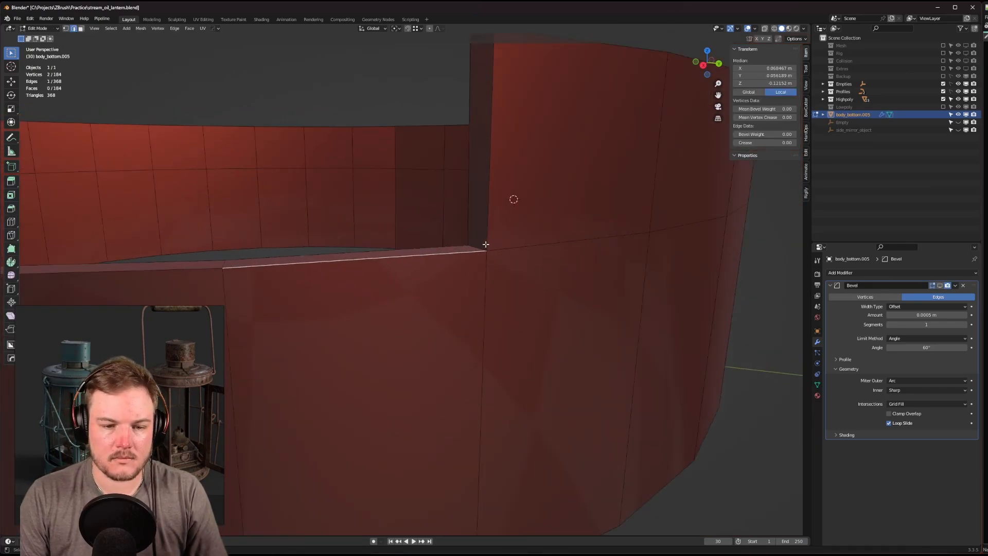
{"action": "left_click", "coordinate": [479, 246]}
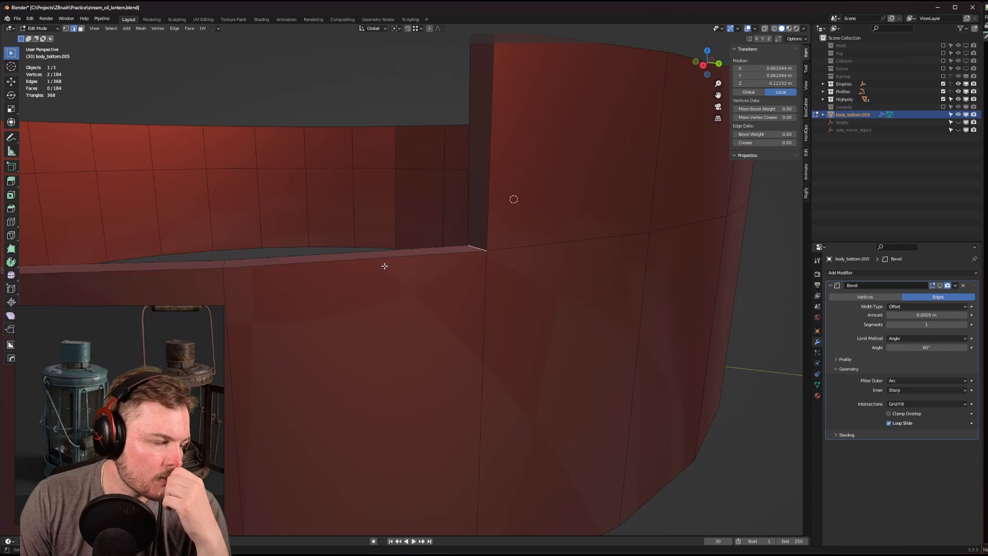
{"action": "middle_click_drag", "start_coordinate": [366, 260], "coordinate": [21, 283]}
{"action": "left_click", "coordinate": [409, 256], "text": "shift"}
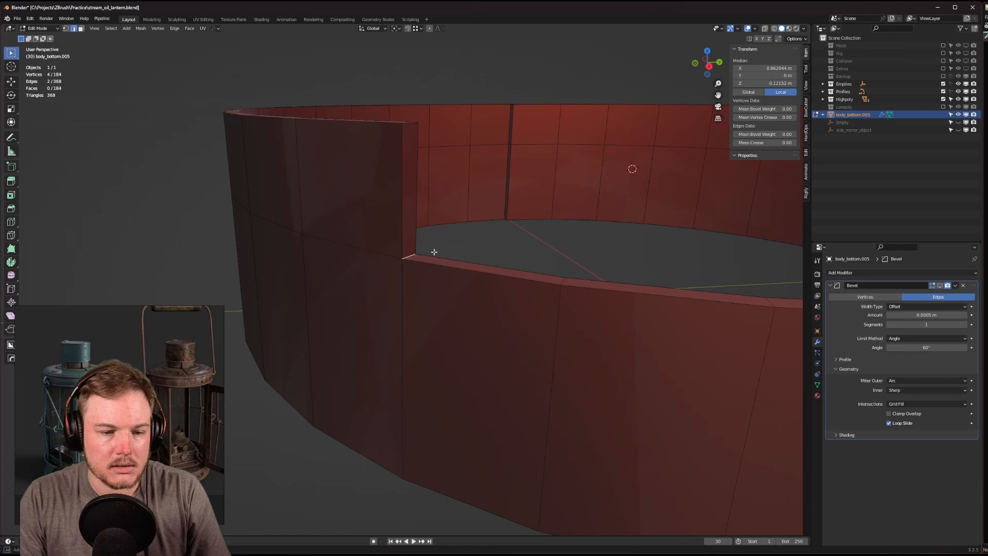
{"action": "scroll", "coordinate": [434, 251], "scroll_direction": "up", "scroll_amount": 3}
{"action": "key", "text": "ctrl+b"}
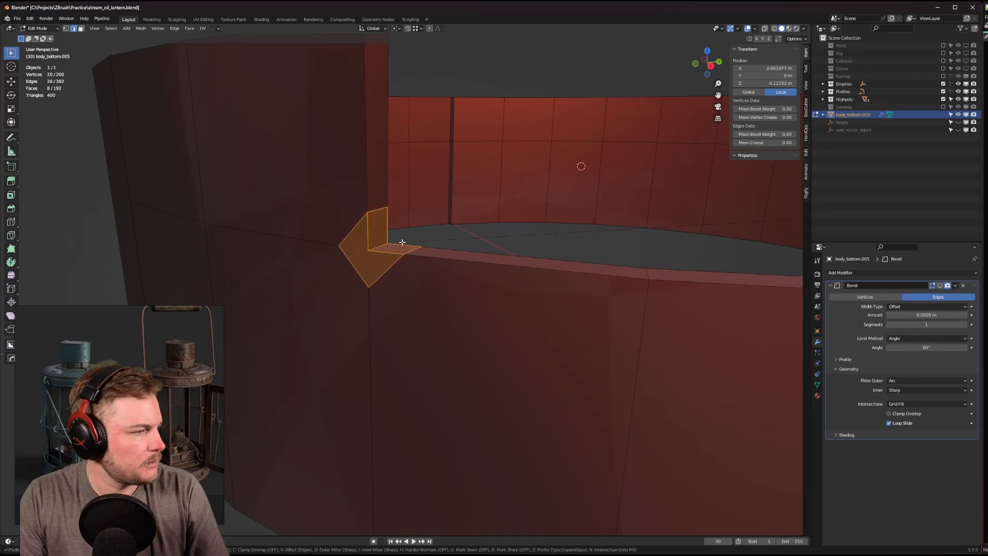
{"action": "left_click", "coordinate": [405, 242]}
Connect one notch corner's vertex to the neighbouring side and lower bevel vertices on the outer wall.
{"action": "middle_click_drag", "start_coordinate": [363, 270], "coordinate": [390, 253]}
{"action": "key", "text": "Tab"}
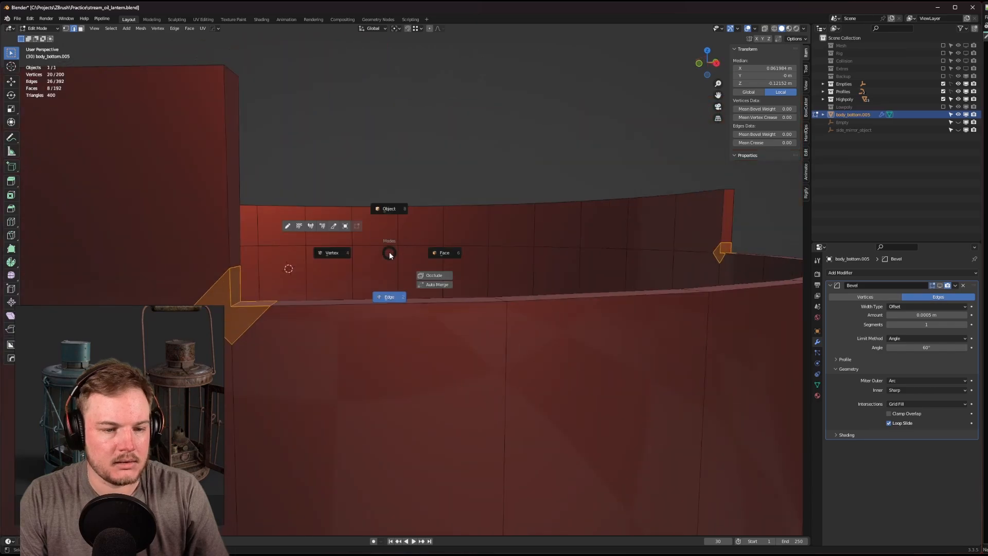
{"action": "left_click", "coordinate": [335, 259]}
{"action": "middle_click_drag", "start_coordinate": [300, 270], "coordinate": [385, 230], "text": "shift"}
{"action": "left_click", "coordinate": [286, 258]}
{"action": "left_click", "coordinate": [320, 258], "text": "shift"}
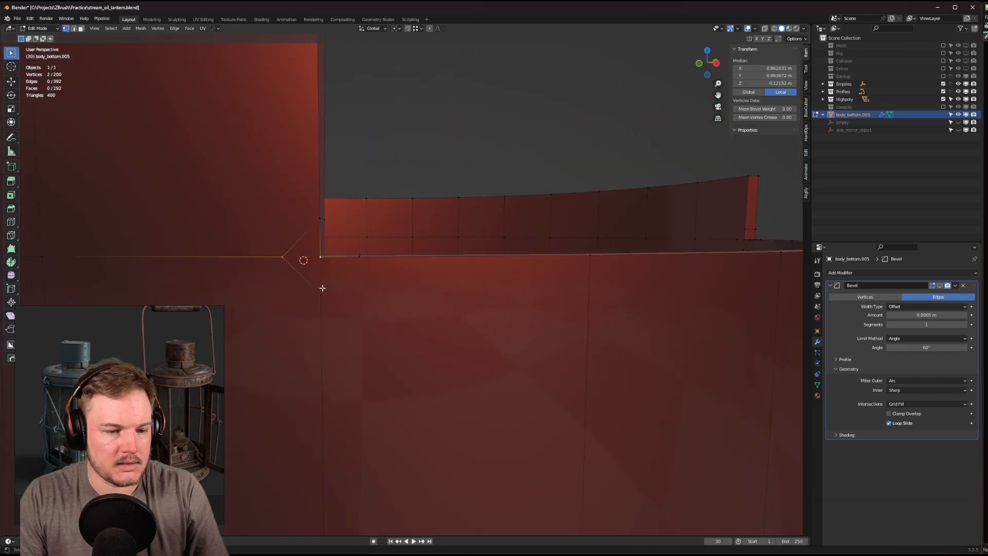
{"action": "left_click", "coordinate": [322, 292], "text": "shift"}
{"action": "key", "text": "j"}
{"action": "middle_click_drag", "start_coordinate": [342, 290], "coordinate": [393, 231]}
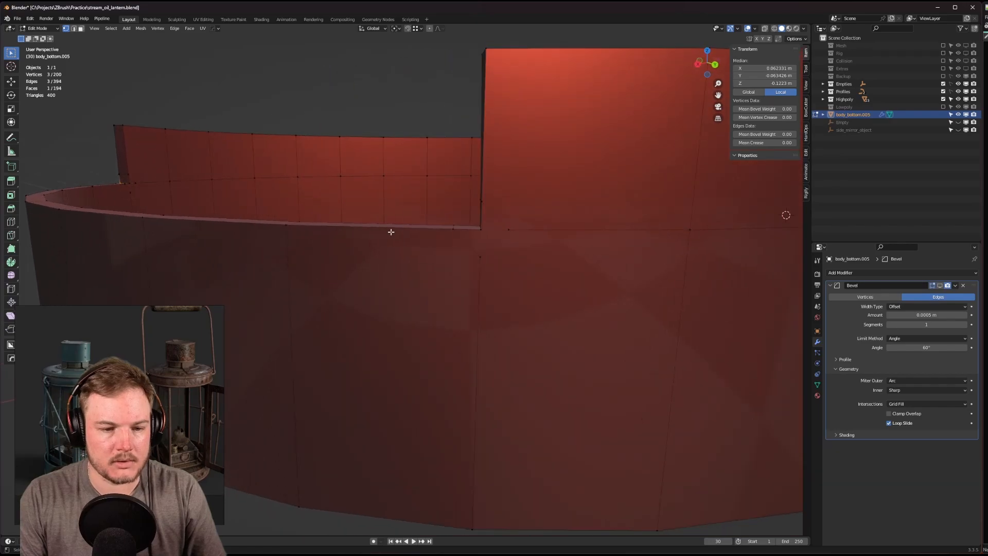
Connect the opposite notch corner's vertex to its lower and side bevel vertices on the outer wall.
{"action": "left_click", "coordinate": [479, 254]}
{"action": "left_click", "coordinate": [482, 230], "text": "shift"}
{"action": "left_click", "coordinate": [510, 231], "text": "shift"}
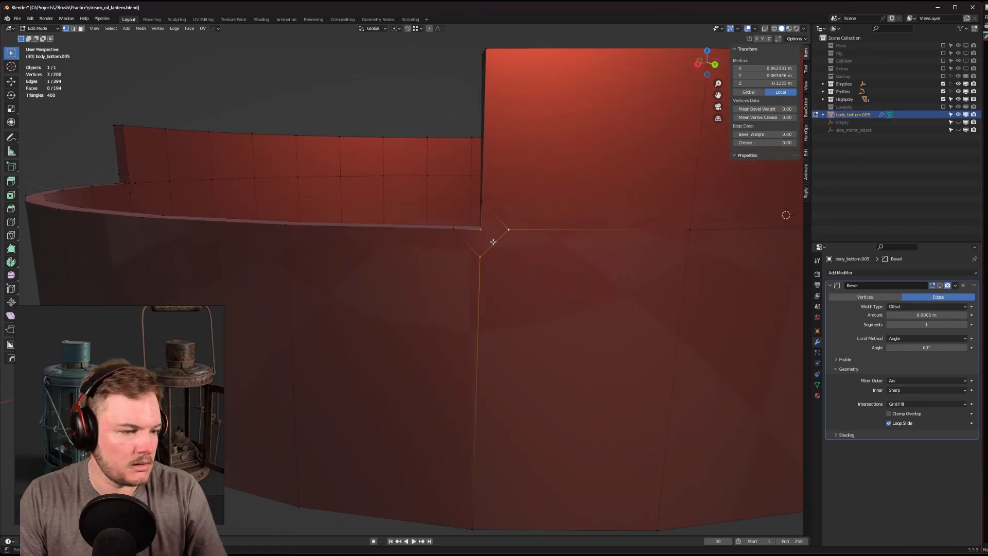
{"action": "middle_click_drag", "start_coordinate": [474, 272], "coordinate": [494, 279]}
{"action": "key", "text": "j"}
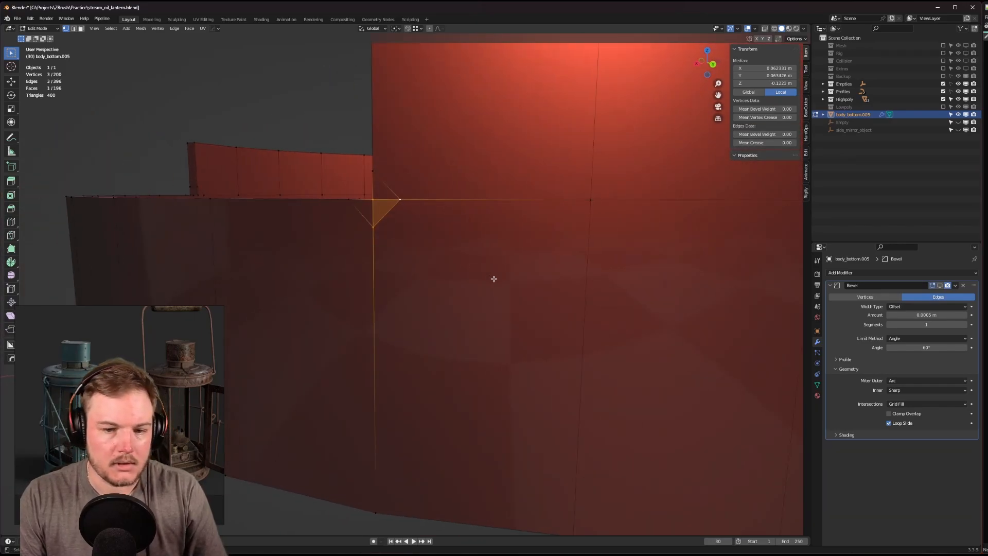
Switch to edge selection and select all sharp edges of the ring.
{"action": "key", "text": "Tab"}
{"action": "left_click", "coordinate": [489, 224]}
{"action": "middle_click_drag", "start_coordinate": [478, 237], "coordinate": [434, 294]}
{"action": "key", "text": "Tab"}
{"action": "left_click", "coordinate": [448, 270]}
{"action": "left_click", "coordinate": [446, 300]}
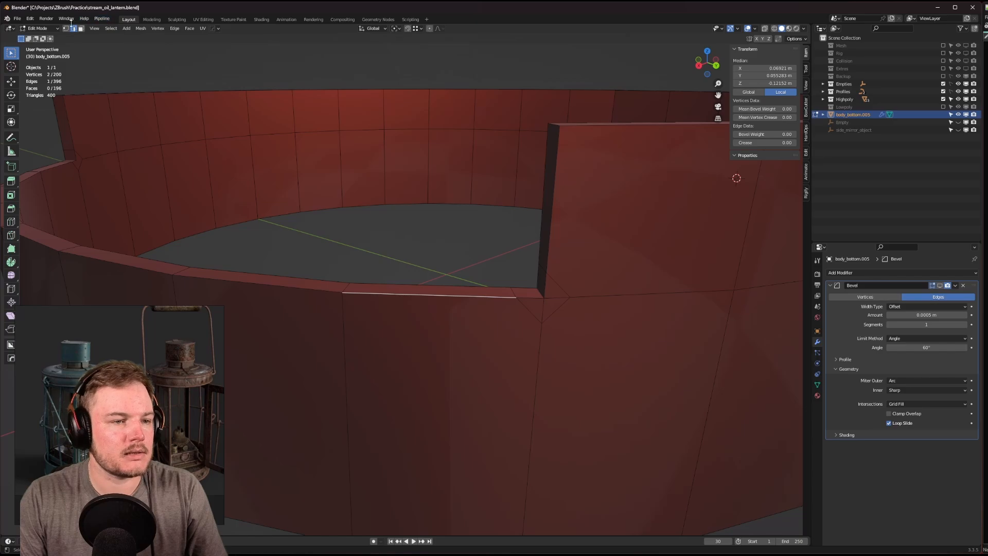
{"action": "left_click", "coordinate": [111, 28]}
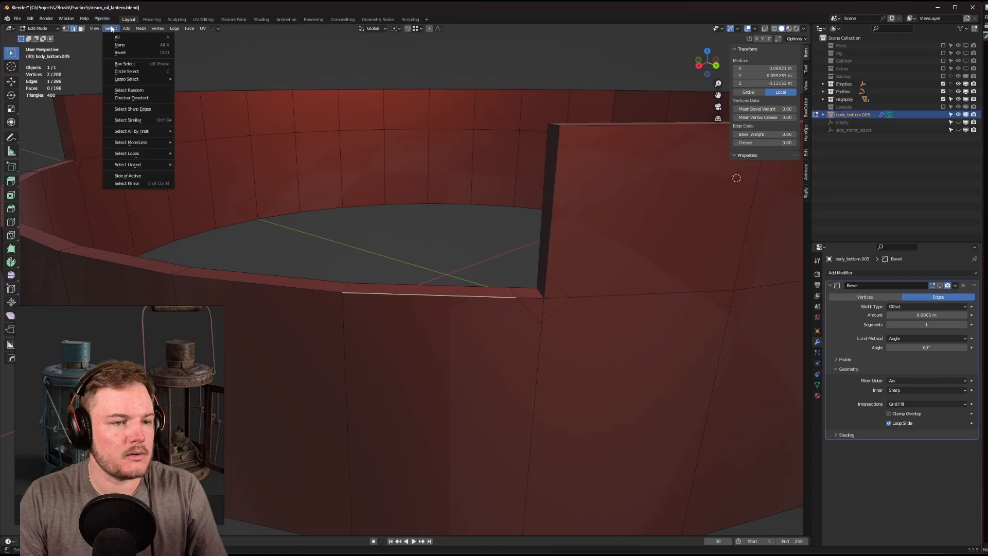
{"action": "left_click", "coordinate": [132, 112]}
Deselect the short edges across both notch corners and set the remaining sharp edges' mean bevel weight to 1.
{"action": "middle_click_drag", "start_coordinate": [452, 183], "coordinate": [642, 227]}
{"action": "left_click", "coordinate": [648, 305], "text": "shift"}
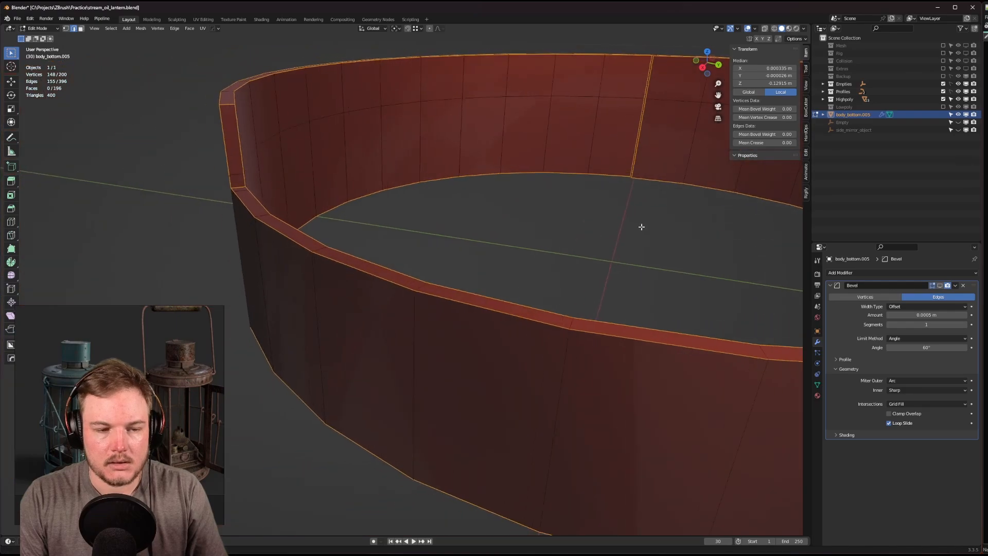
{"action": "left_click", "coordinate": [256, 183], "text": "shift"}
{"action": "middle_click_drag", "start_coordinate": [238, 188], "coordinate": [362, 195]}
{"action": "left_click", "coordinate": [767, 134]}
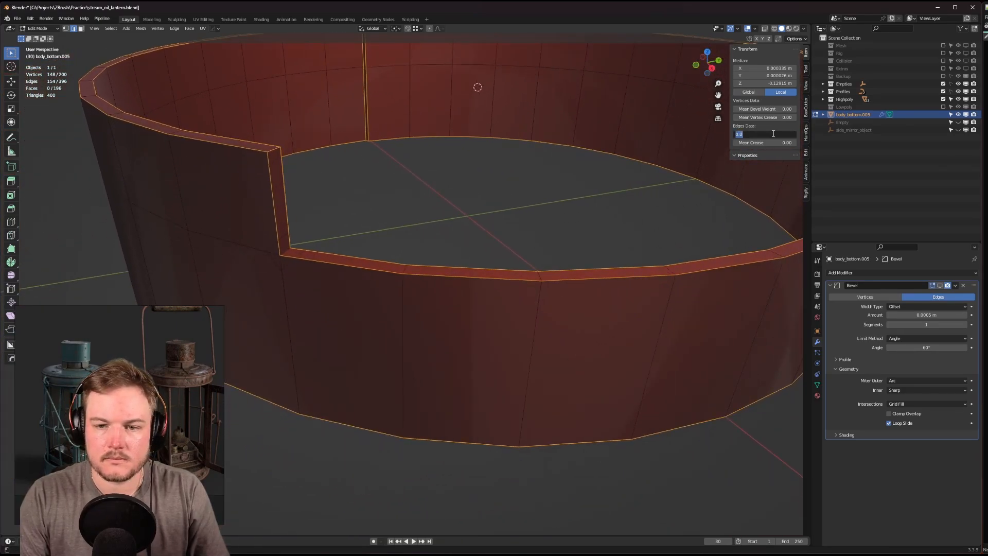
{"action": "type", "text": "1"}
{"action": "key", "text": "Return"}
{"action": "middle_click_drag", "start_coordinate": [673, 220], "coordinate": [682, 216], "text": "shift"}
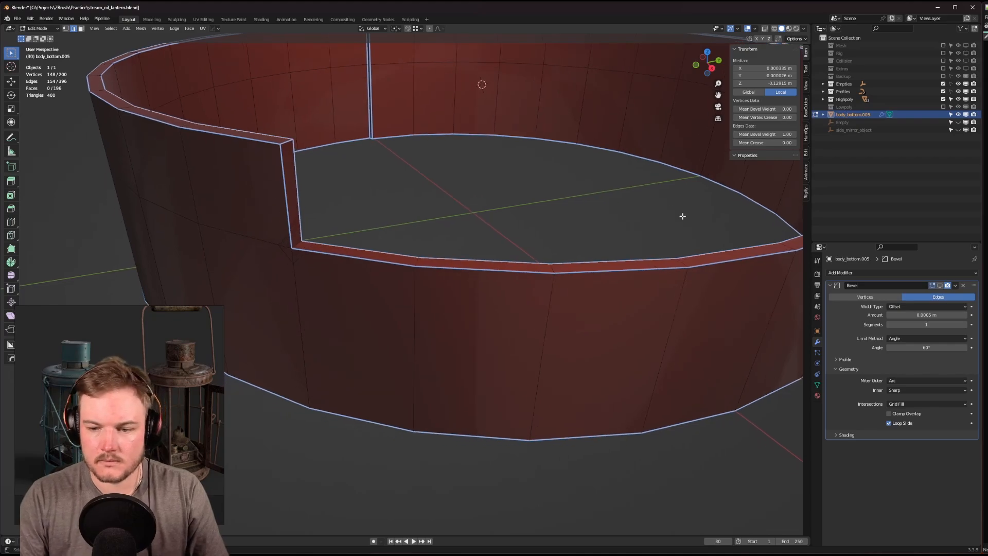
Limit the ring's Bevel modifier by Weight, enable its viewport display and return to object mode.
{"action": "left_click", "coordinate": [915, 340]}
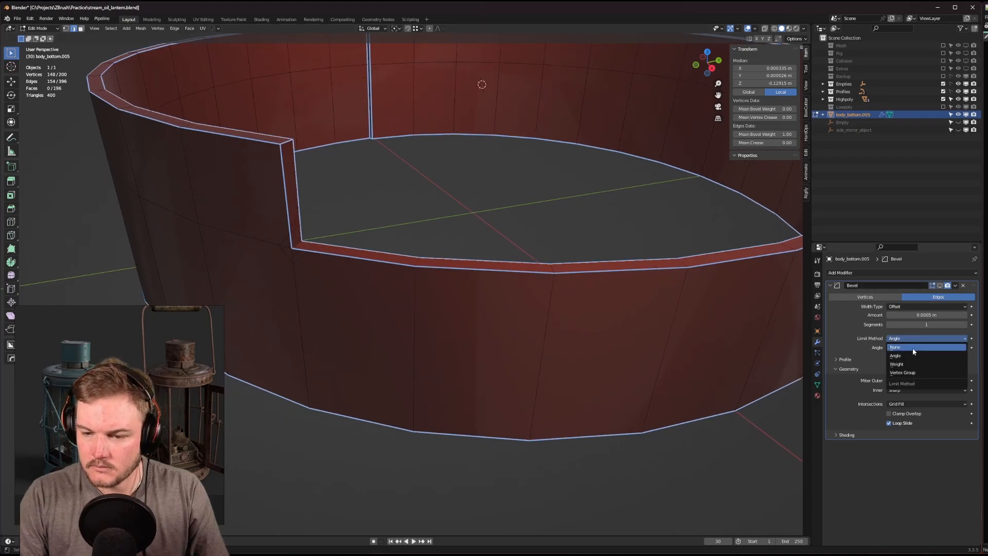
{"action": "left_click", "coordinate": [911, 362]}
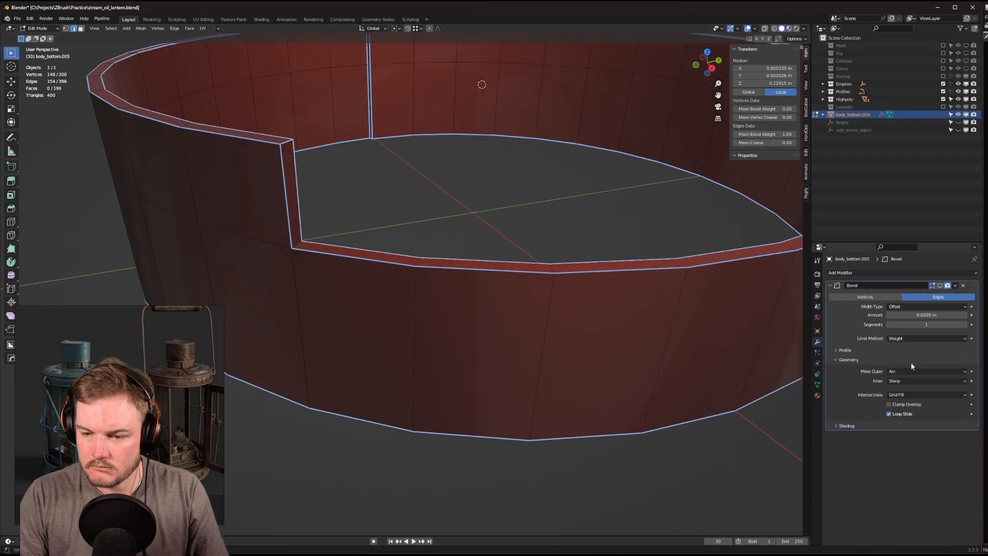
{"action": "left_click", "coordinate": [940, 285]}
{"action": "scroll", "coordinate": [405, 292], "scroll_direction": "up", "scroll_amount": 4}
{"action": "middle_click_drag", "start_coordinate": [335, 260], "coordinate": [431, 211], "text": "shift"}
{"action": "key", "text": "Tab"}
{"action": "left_click", "coordinate": [397, 263]}
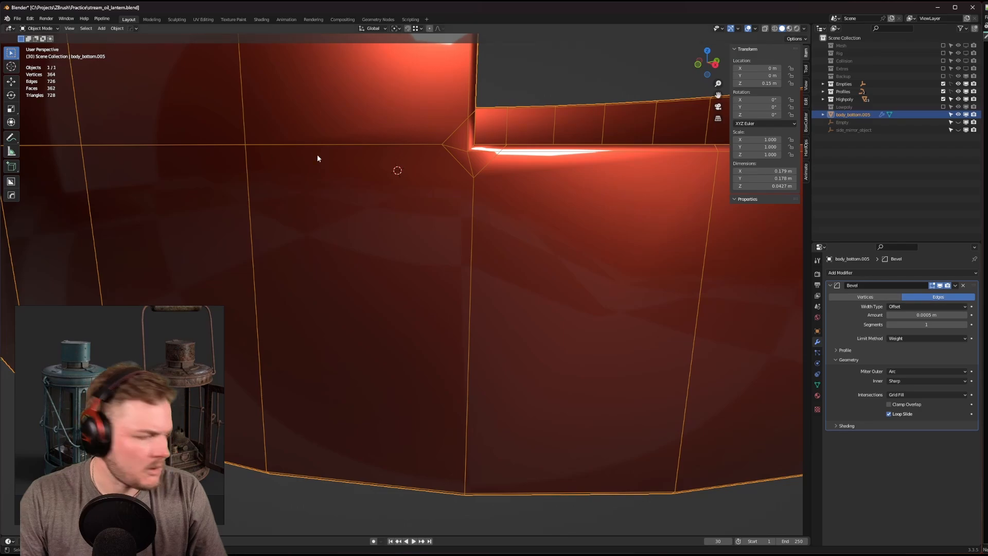
Switch the viewport matcap to the light grey one and inspect the beveled notch corner.
{"action": "mouse_move", "coordinate": [388, 164]}
{"action": "middle_mouse_down"}
{"action": "mouse_move", "coordinate": [359, 168]}
{"action": "mouse_move", "coordinate": [370, 167]}
{"action": "middle_mouse_up"}
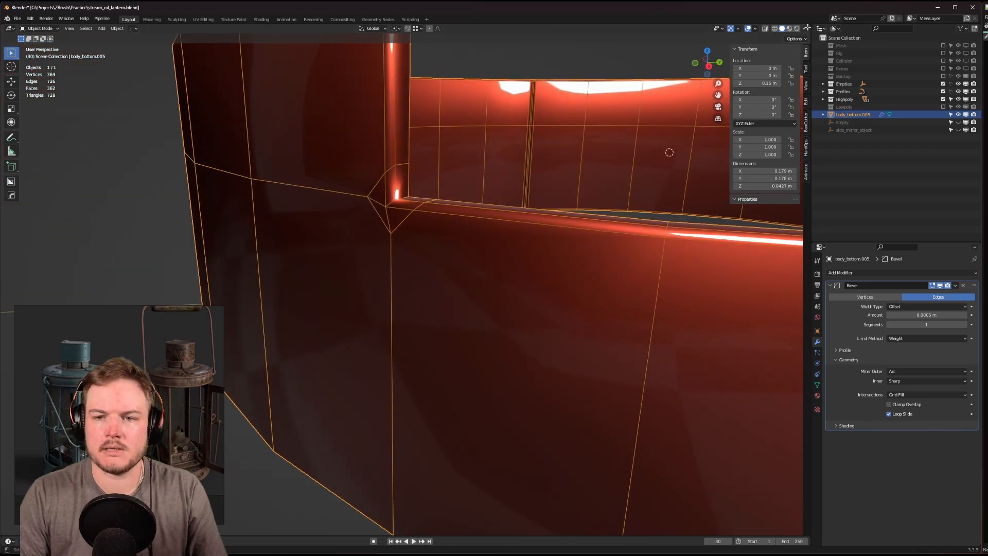
{"action": "left_click", "coordinate": [804, 28]}
{"action": "left_click", "coordinate": [797, 84]}
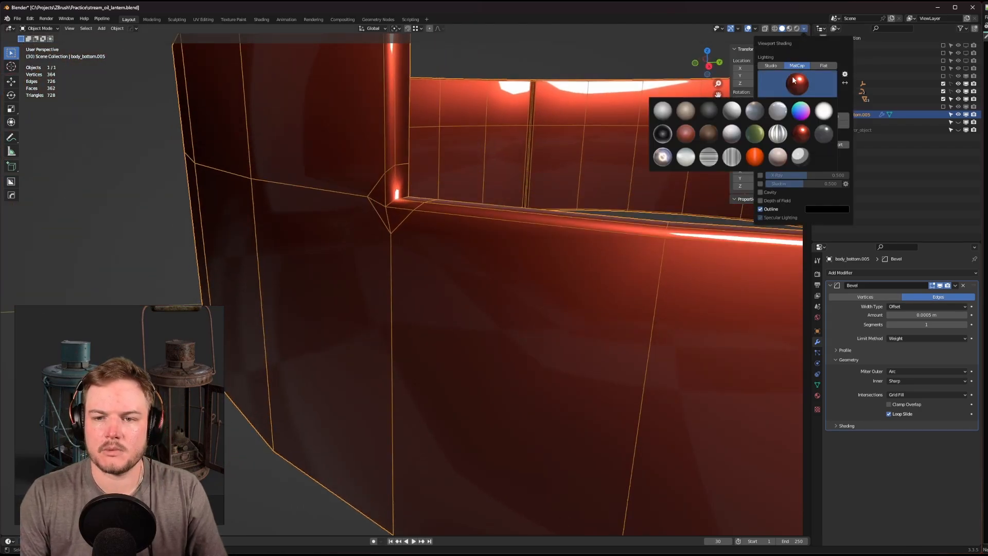
{"action": "left_click", "coordinate": [664, 111]}
{"action": "mouse_move", "coordinate": [667, 113]}
{"action": "middle_mouse_down"}
{"action": "mouse_move", "coordinate": [446, 182]}
{"action": "mouse_move", "coordinate": [428, 240]}
{"action": "mouse_move", "coordinate": [440, 220]}
{"action": "middle_mouse_up"}
{"action": "scroll", "coordinate": [449, 184], "scroll_direction": "down", "scroll_amount": 3}
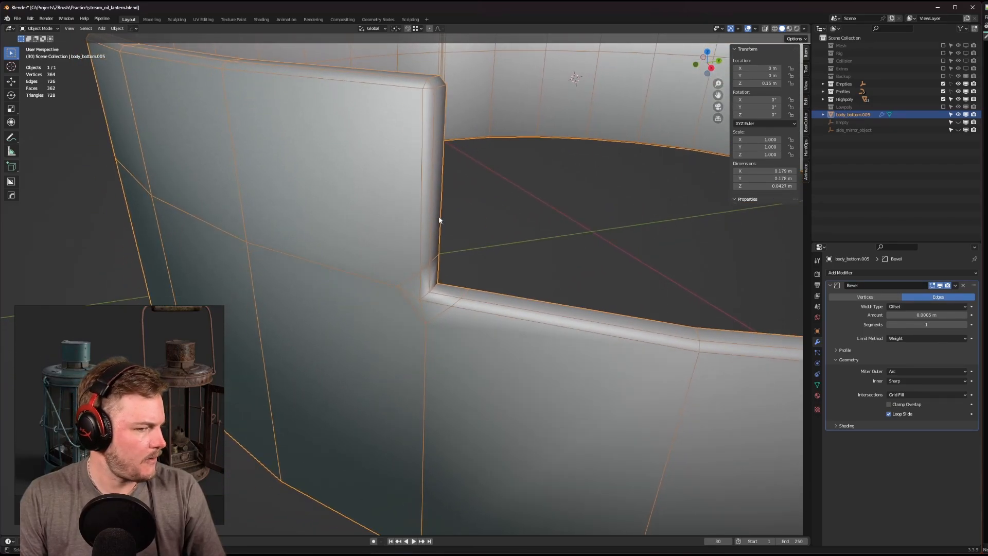
Add a Subdivision Surface modifier to the ring and turn off viewport display for both the Bevel and Subdivision modifiers.
{"action": "left_click", "coordinate": [863, 273]}
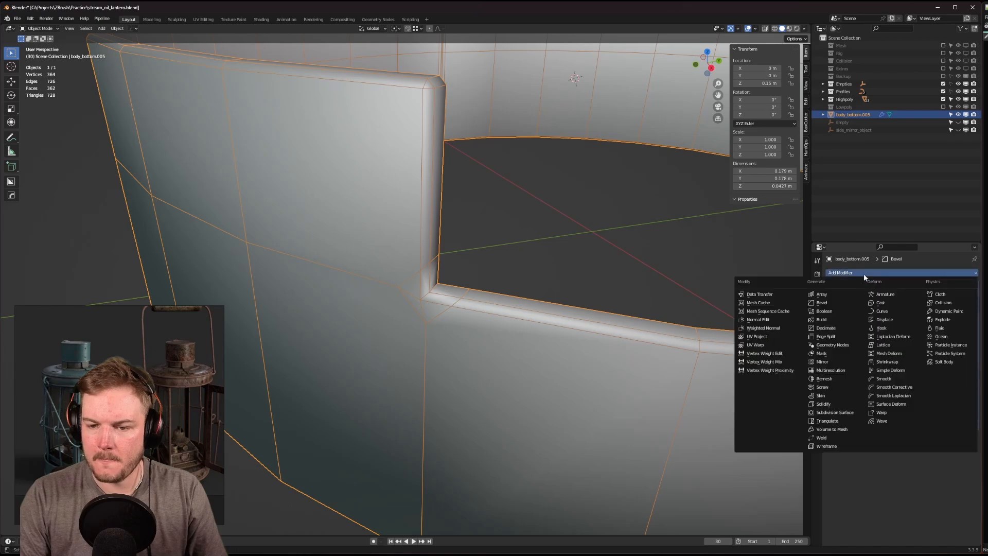
{"action": "left_click", "coordinate": [836, 412]}
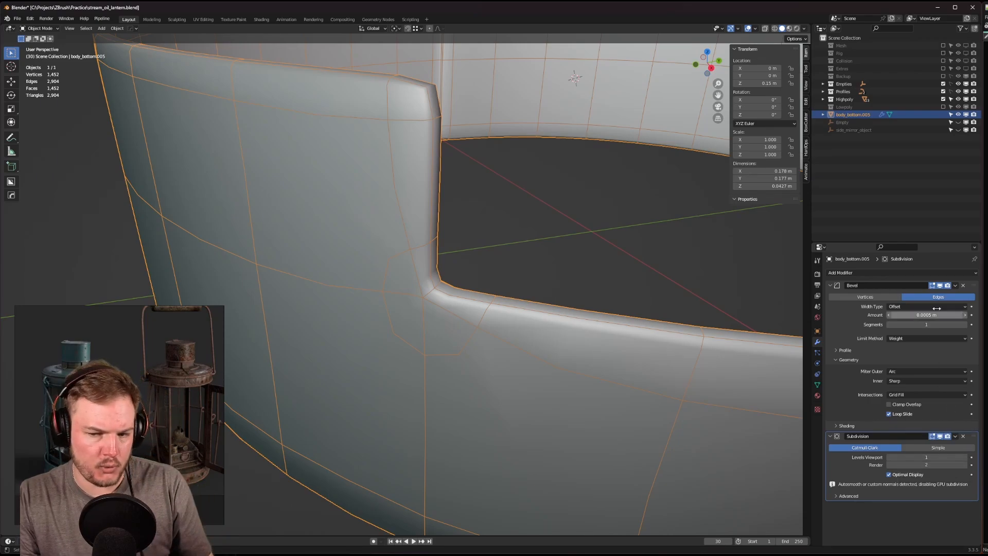
{"action": "left_click", "coordinate": [941, 286]}
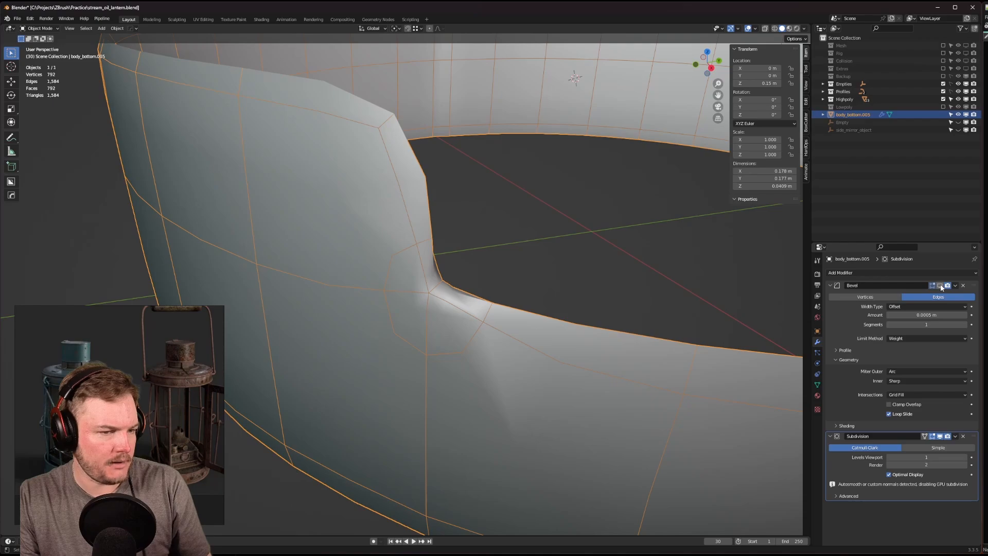
{"action": "left_click", "coordinate": [940, 436]}
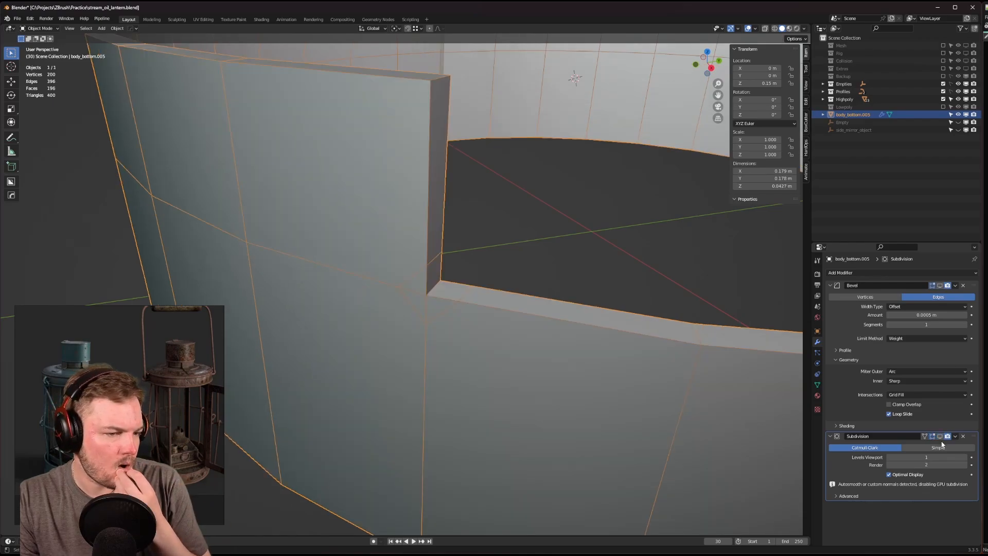
In edge selection, pick a sharp notch edge and select all edges with a similar bevel weight.
{"action": "key", "text": "Tab"}
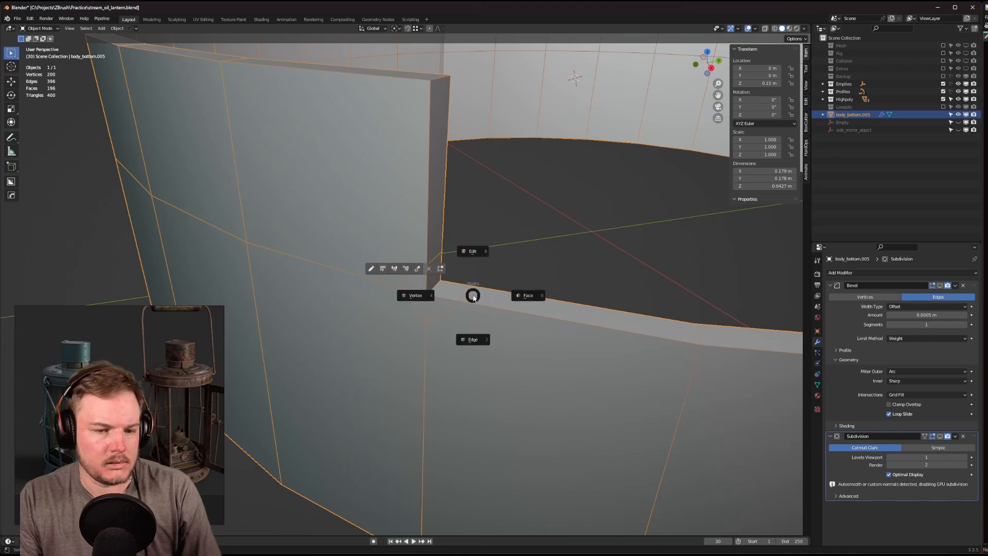
{"action": "left_click", "coordinate": [483, 315]}
{"action": "left_click", "coordinate": [422, 225]}
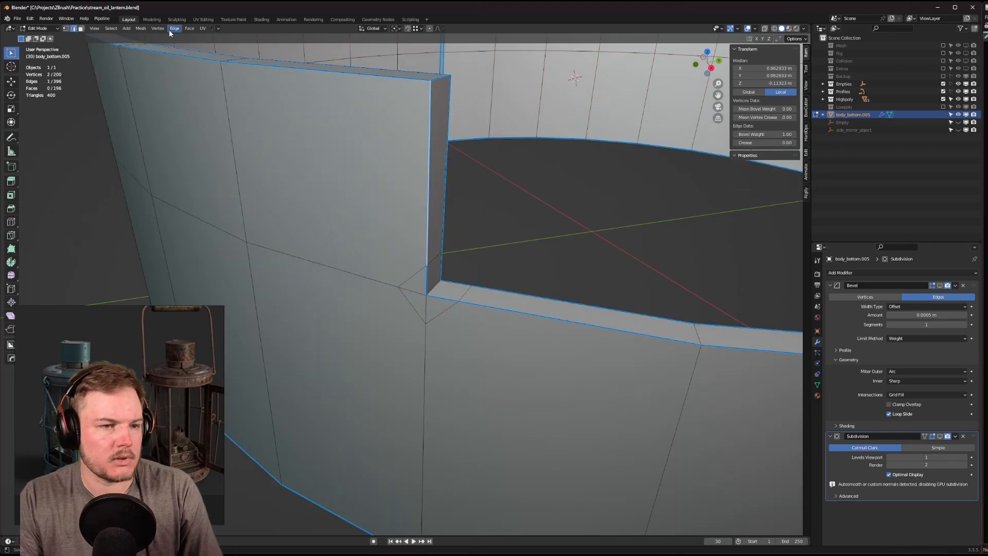
{"action": "left_click", "coordinate": [111, 28]}
{"action": "mouse_move", "coordinate": [131, 122]}
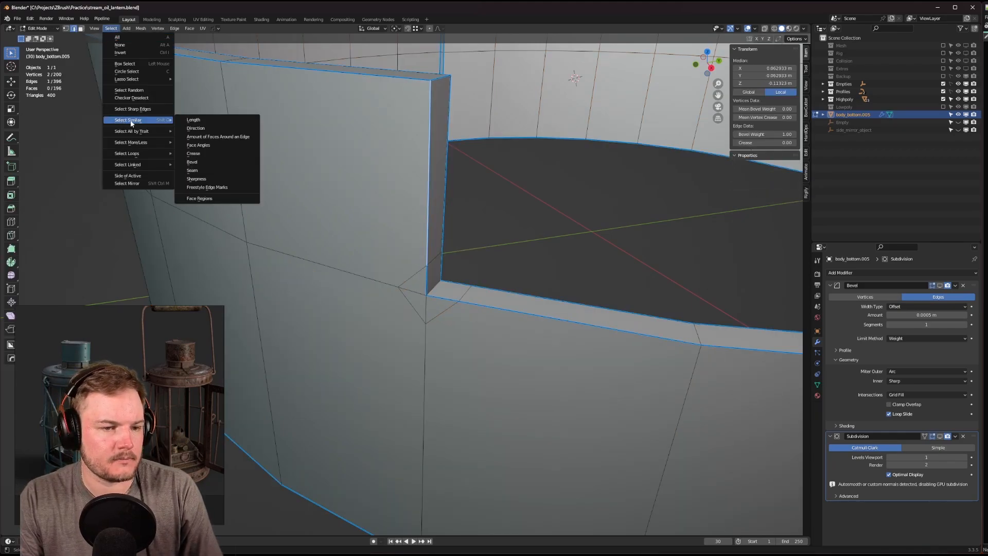
{"action": "left_click", "coordinate": [204, 170]}
{"action": "middle_click_drag", "start_coordinate": [553, 233], "coordinate": [538, 248]}
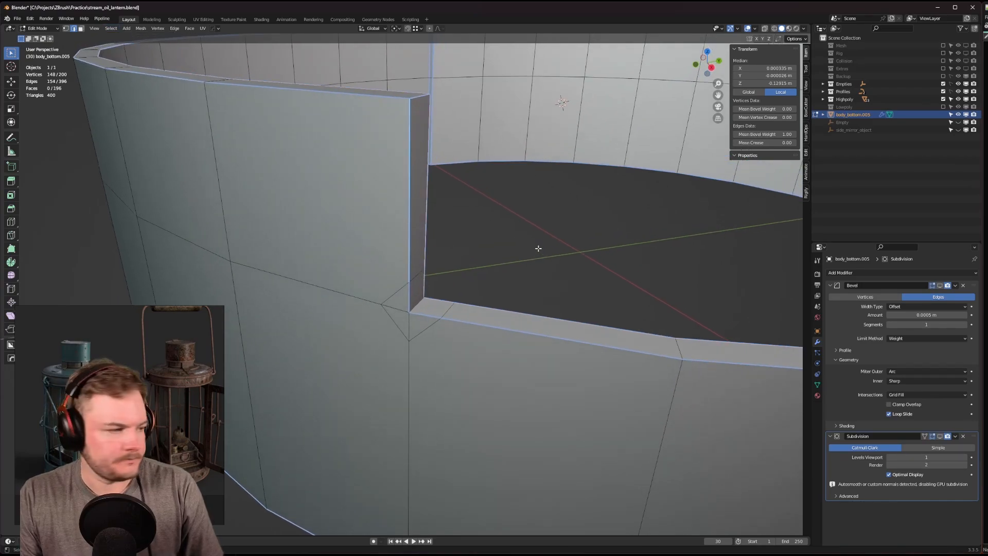
Bevel the selected edges directly in the mesh with a narrow single-segment bevel and return to object mode.
{"action": "key", "text": "ctrl+b"}
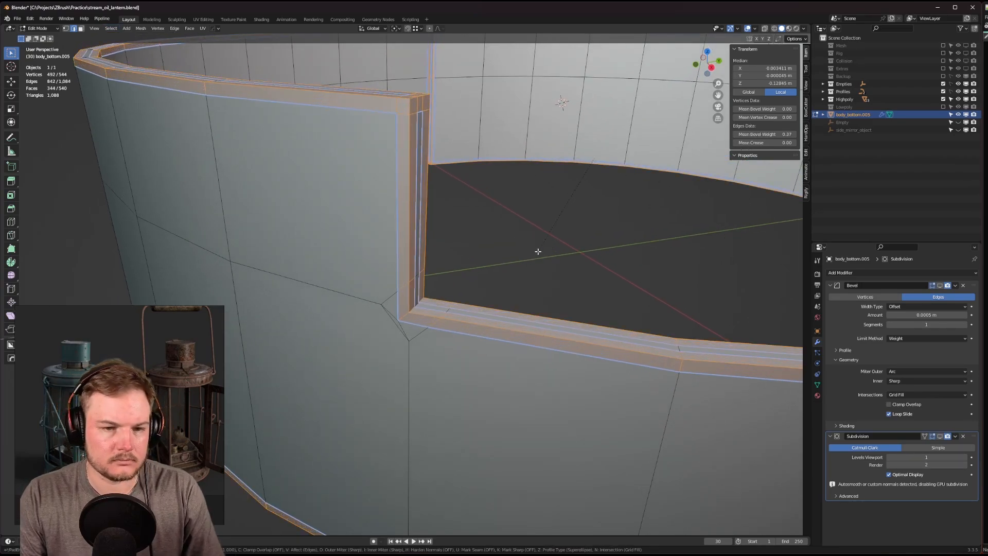
{"action": "scroll", "coordinate": [539, 251], "scroll_direction": "down", "scroll_amount": 2}
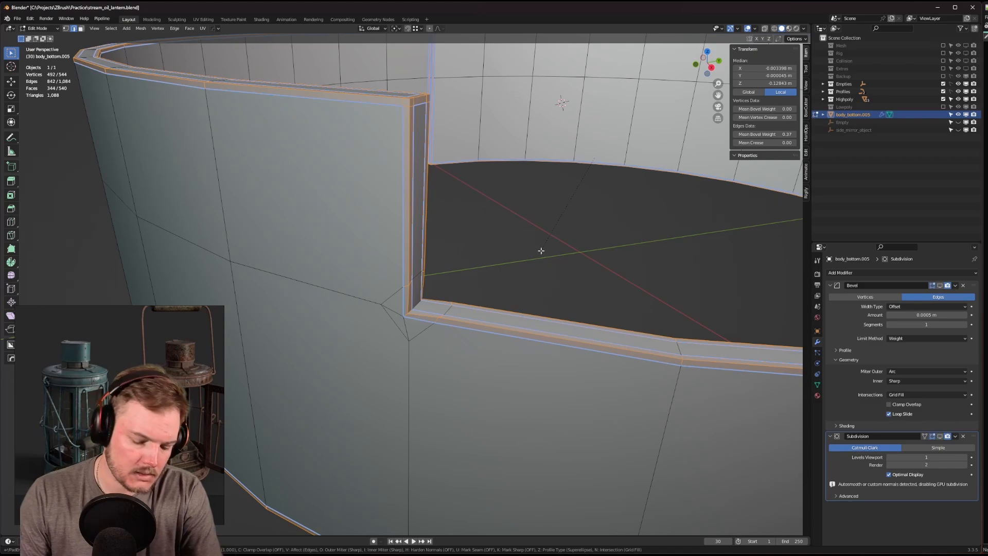
{"action": "scroll", "coordinate": [541, 251], "scroll_direction": "down", "scroll_amount": 1}
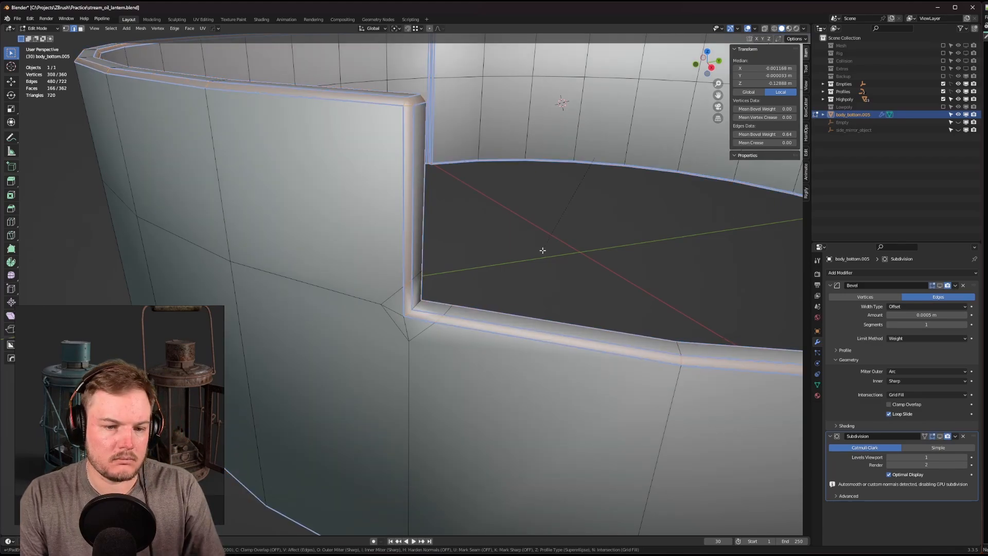
{"action": "left_click", "coordinate": [543, 251]}
{"action": "key", "text": "Tab"}
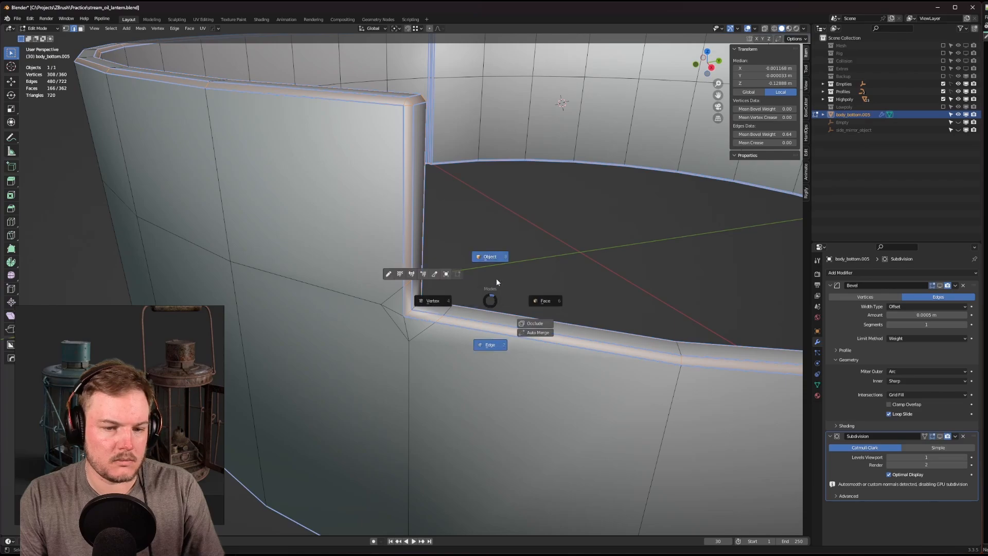
{"action": "left_click", "coordinate": [495, 277]}
{"action": "middle_click_drag", "start_coordinate": [492, 278], "coordinate": [464, 260]}
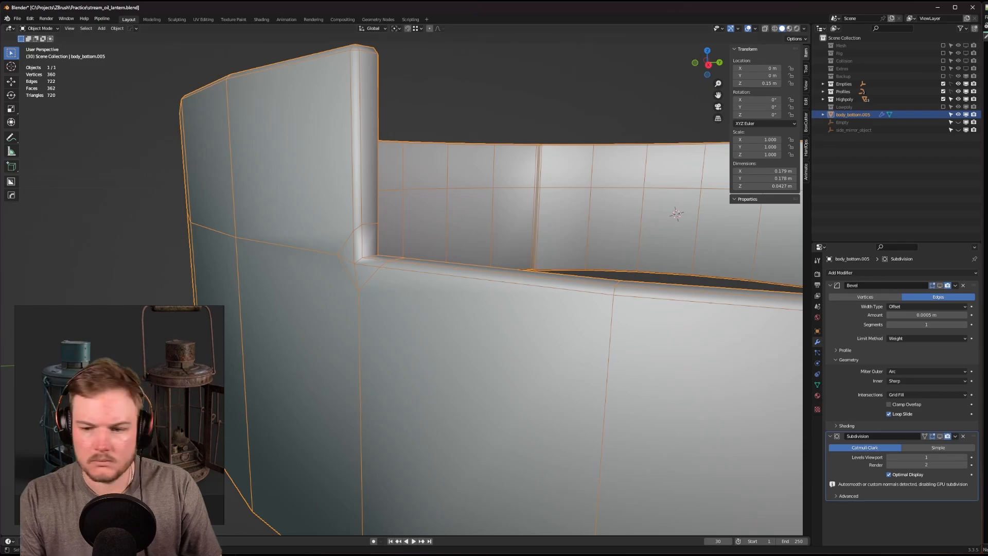
Turn the Subdivision modifier's viewport display back on and delete the Bevel modifier from the ring.
{"action": "left_click", "coordinate": [830, 285]}
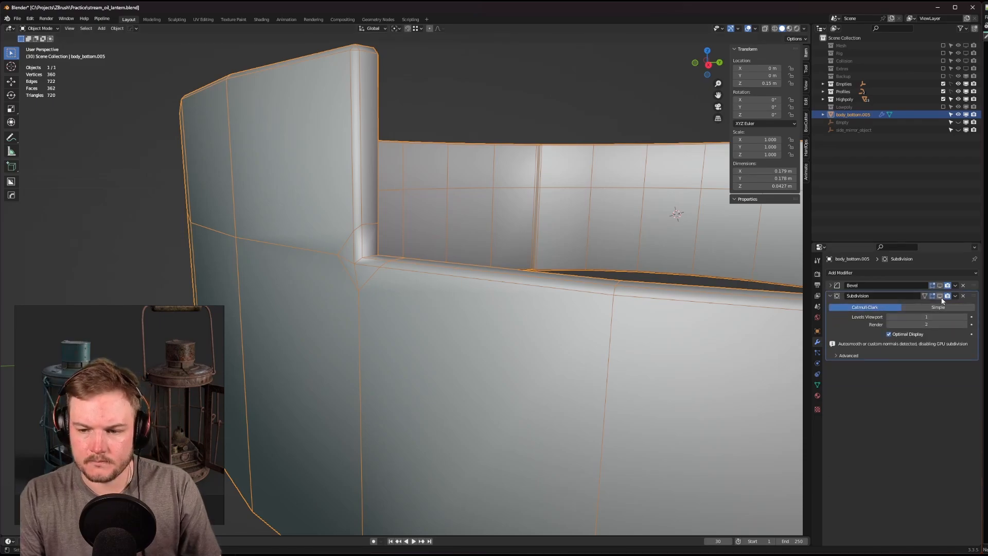
{"action": "left_click", "coordinate": [940, 296]}
{"action": "middle_click_drag", "start_coordinate": [518, 295], "coordinate": [521, 293]}
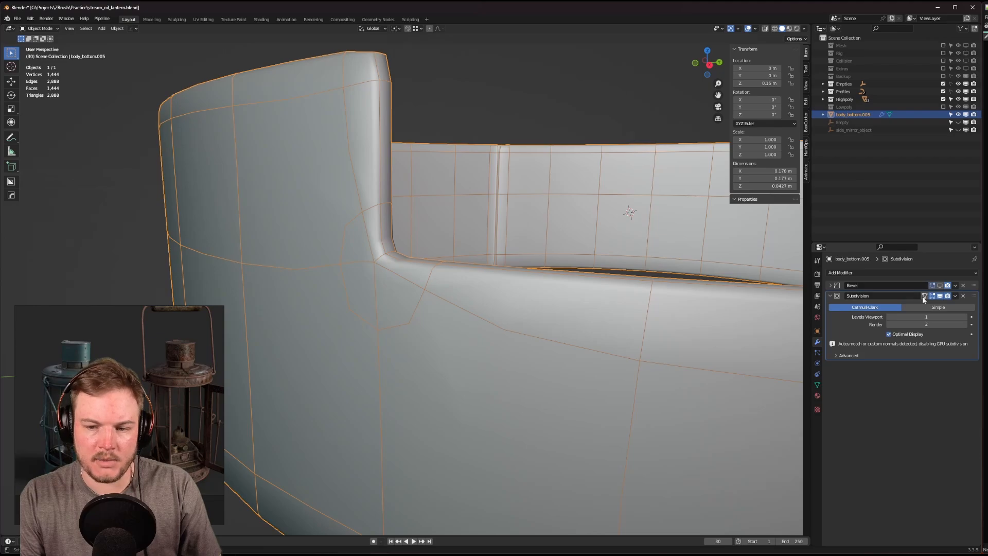
{"action": "left_click", "coordinate": [963, 285]}
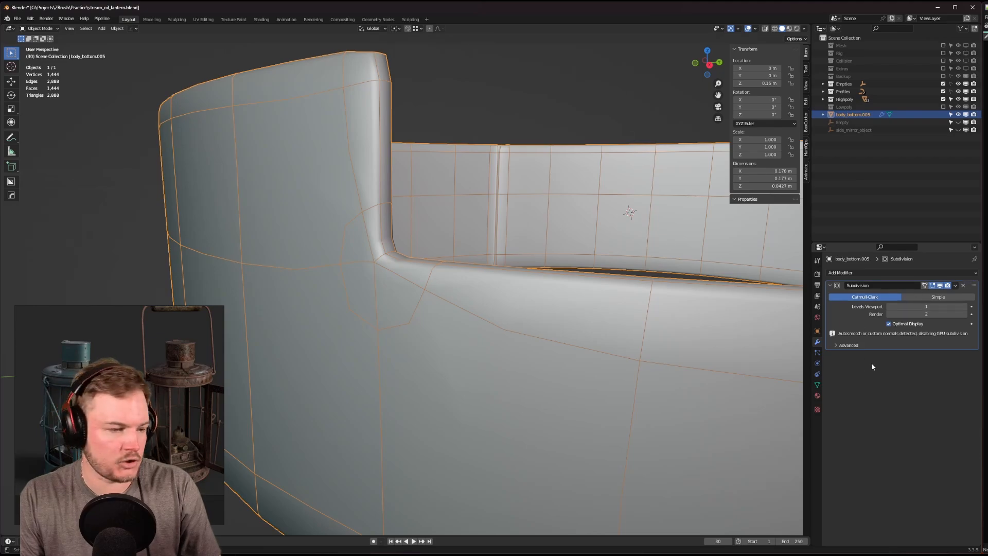
Set the Subdivision modifier's viewport level to 3 and deselect the ring.
{"action": "left_click", "coordinate": [965, 307]}
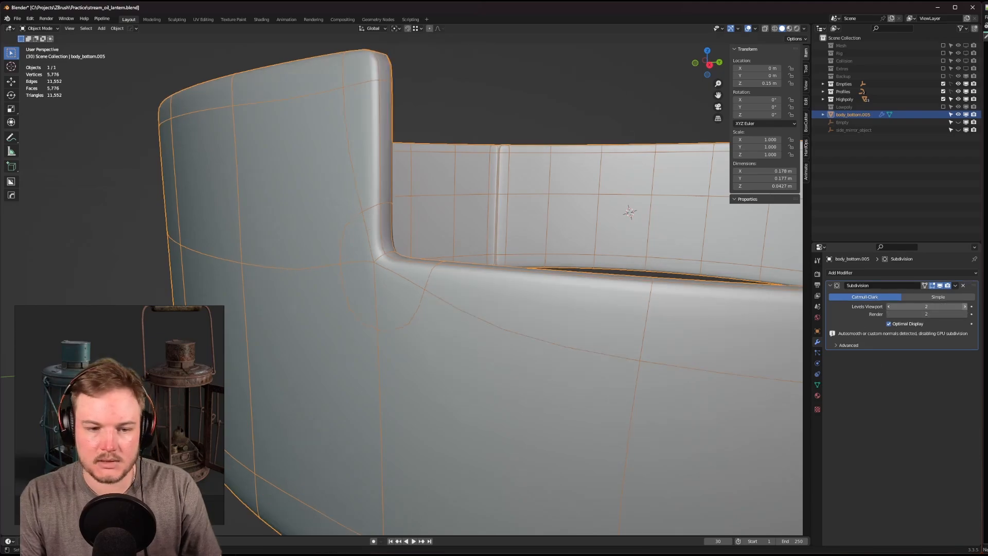
{"action": "left_click", "coordinate": [965, 307]}
{"action": "middle_click_drag", "start_coordinate": [513, 294], "coordinate": [526, 294]}
{"action": "left_click", "coordinate": [522, 110]}
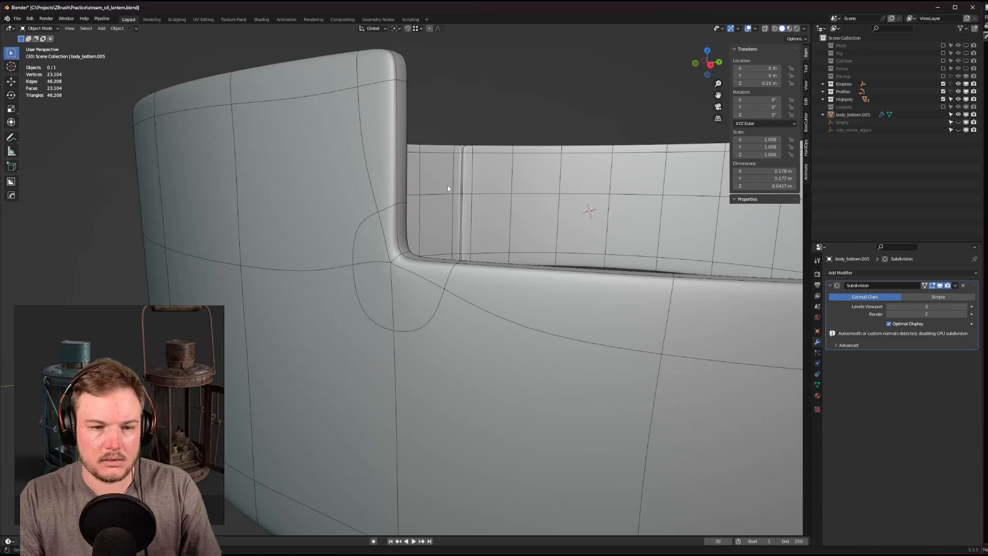
Hide the wireframe overlay and inspect the smoothed notch corner up close.
{"action": "key", "text": "alt+v"}
{"action": "left_click", "coordinate": [427, 230]}
{"action": "scroll", "coordinate": [469, 242], "scroll_direction": "up", "scroll_amount": 5}
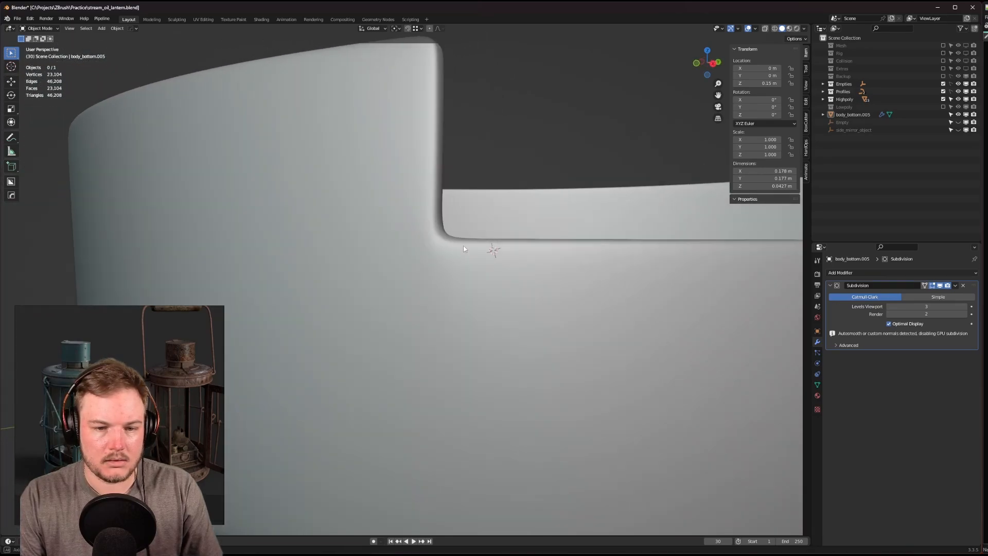
{"action": "middle_click_drag", "start_coordinate": [464, 246], "coordinate": [455, 265]}
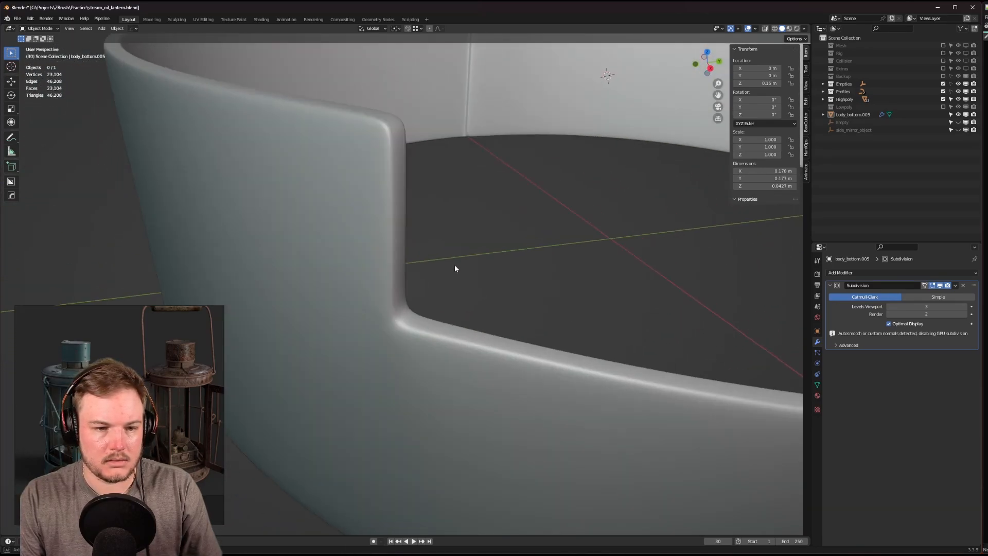
Switch the viewport matcap to the glossy red one and examine reflections around the ring's outer wall and notch corners.
{"action": "left_click", "coordinate": [805, 29]}
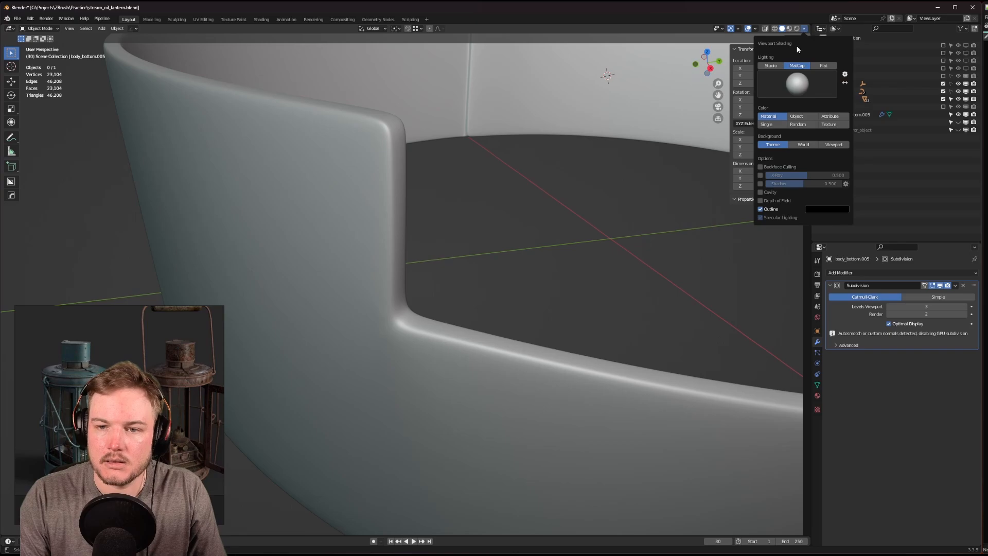
{"action": "left_click", "coordinate": [797, 83]}
{"action": "left_click", "coordinate": [800, 134]}
{"action": "scroll", "coordinate": [549, 251], "scroll_direction": "down", "scroll_amount": 5}
{"action": "middle_click_drag", "start_coordinate": [550, 251], "coordinate": [574, 192]}
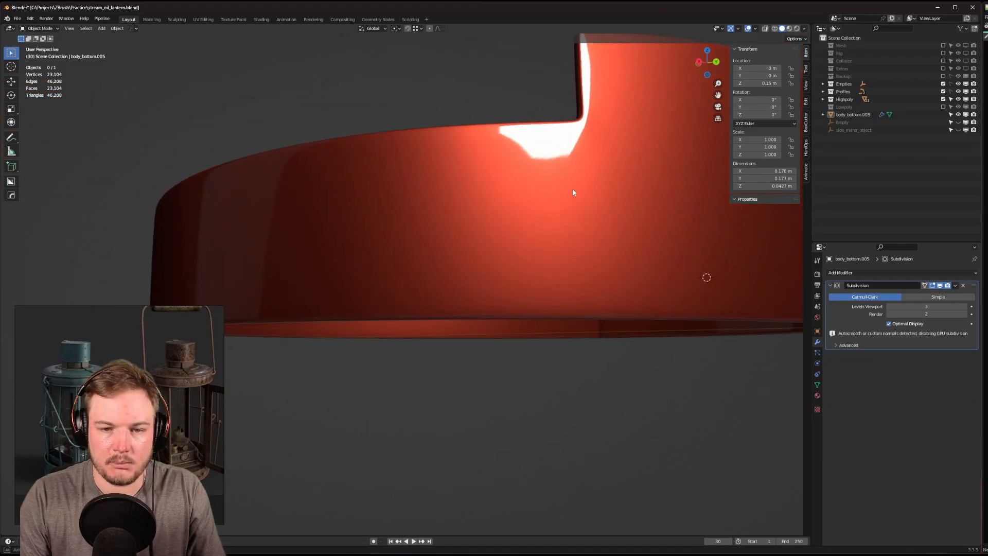
{"action": "middle_click_drag", "start_coordinate": [575, 138], "coordinate": [565, 138]}
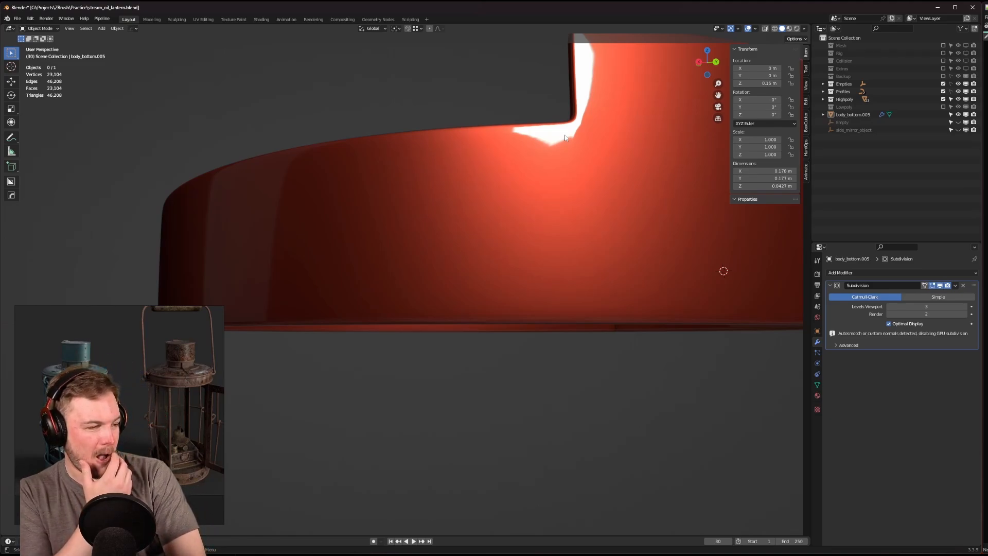
{"action": "scroll", "coordinate": [382, 156], "scroll_direction": "down", "scroll_amount": 1}
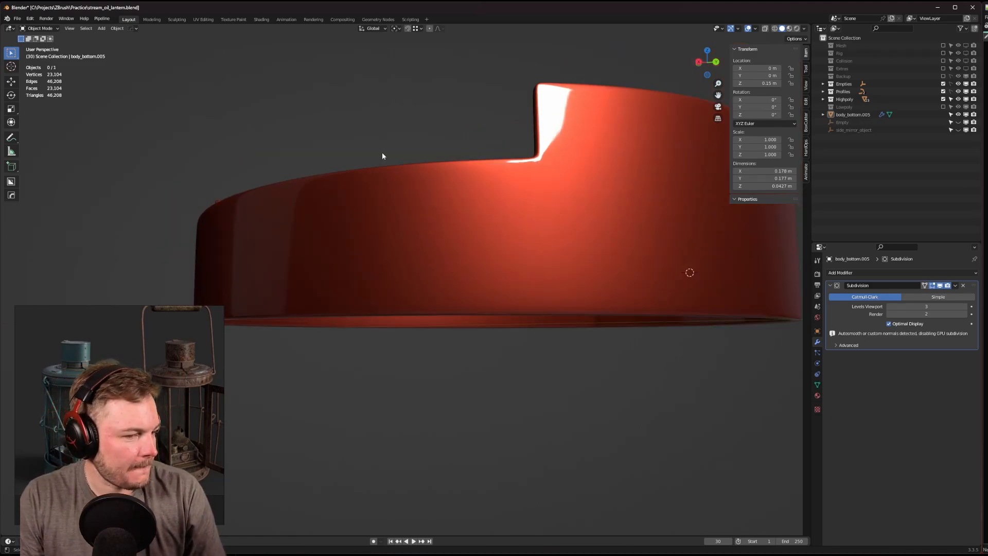
{"action": "middle_click_drag", "start_coordinate": [382, 156], "coordinate": [389, 210]}
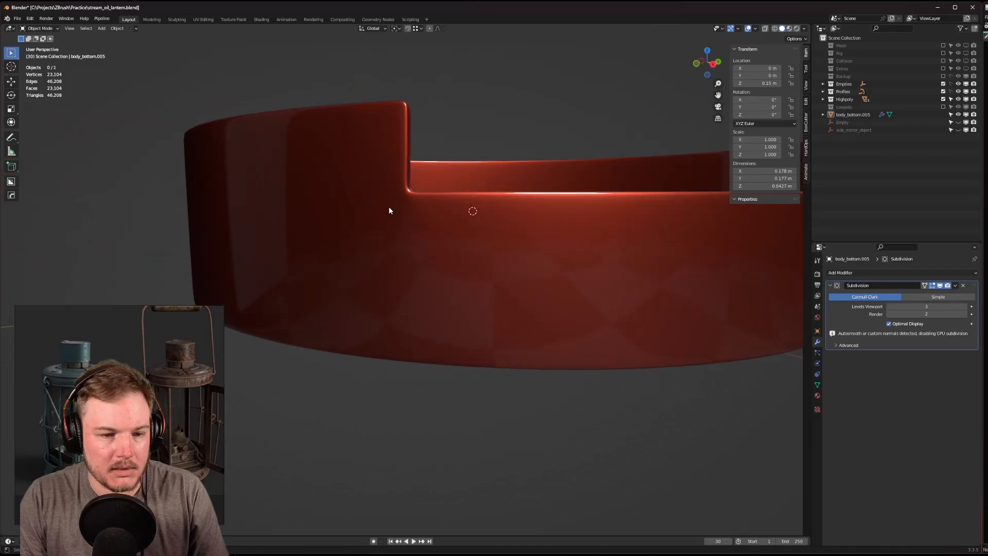
{"action": "scroll", "coordinate": [389, 210], "scroll_direction": "up", "scroll_amount": 3}
{"action": "scroll", "coordinate": [429, 178], "scroll_direction": "down", "scroll_amount": 3}
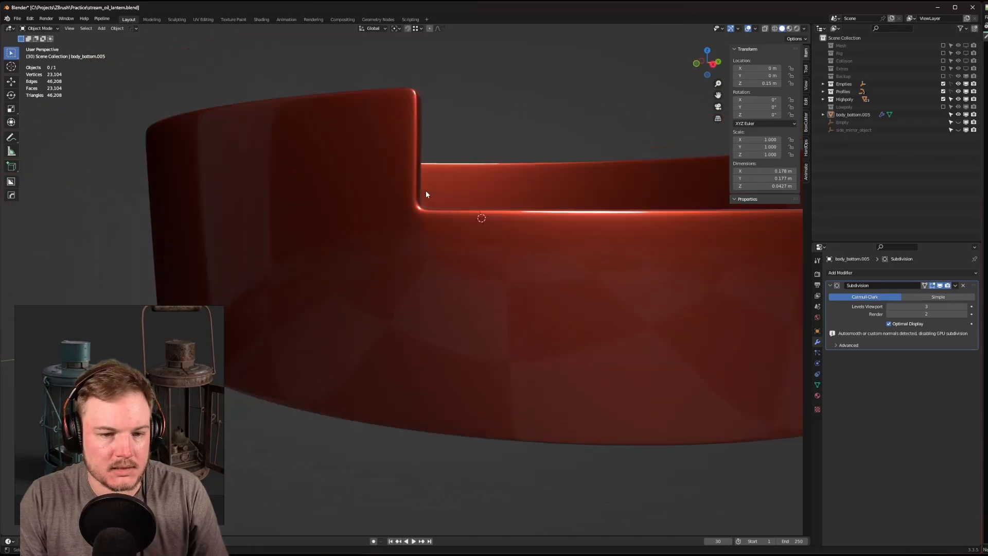
Leave the isolated view, expand the Highpoly collection and disable the original body_bottom object in the viewport.
{"action": "key", "text": "KP_Divide"}
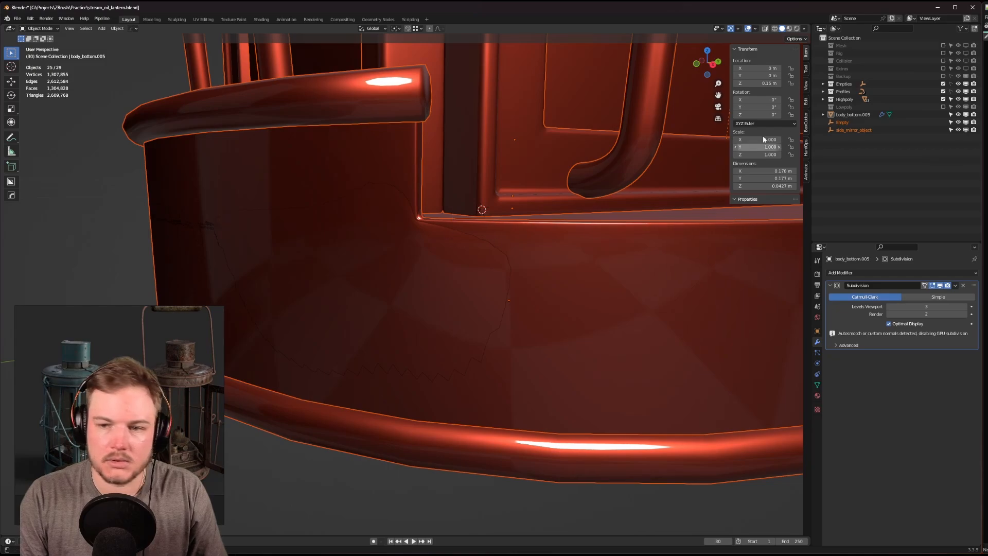
{"action": "left_click", "coordinate": [823, 99]}
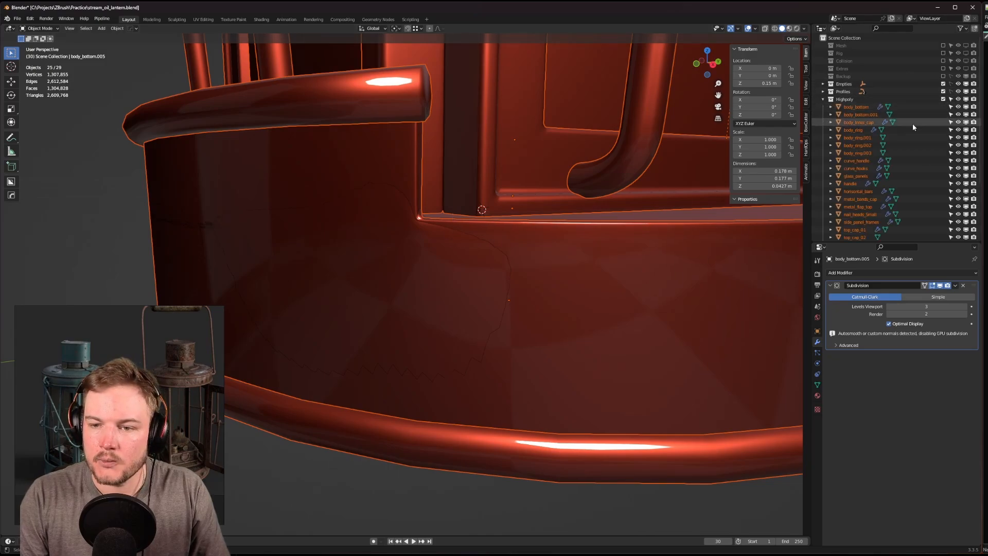
{"action": "left_click", "coordinate": [965, 107]}
{"action": "scroll", "coordinate": [483, 202], "scroll_direction": "down", "scroll_amount": 6}
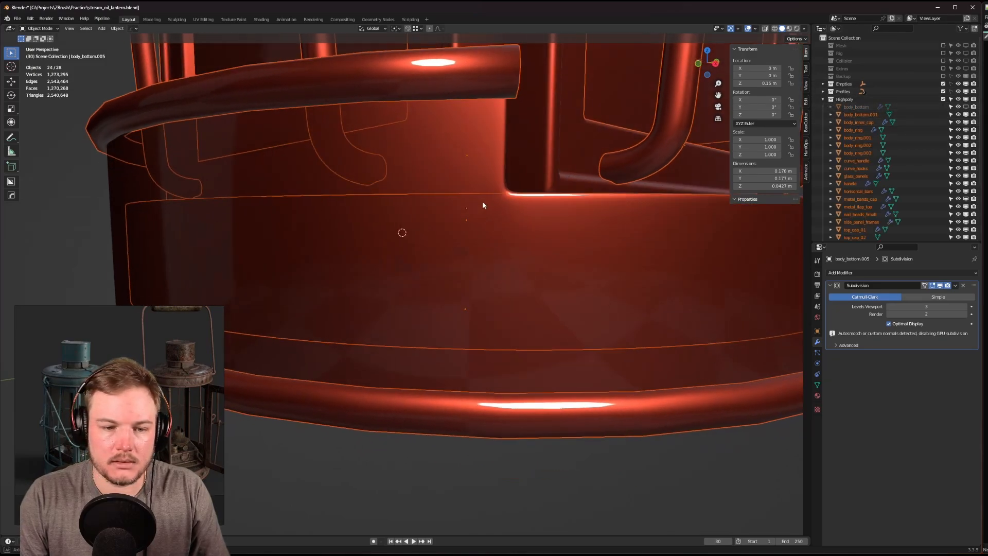
Select body_bottom.005 and toggle its viewport visibility to compare the rebuilt base with the rest of the lantern.
{"action": "left_click", "coordinate": [553, 331]}
{"action": "middle_click_drag", "start_coordinate": [530, 316], "coordinate": [441, 269]}
{"action": "scroll", "coordinate": [441, 269], "scroll_direction": "up", "scroll_amount": 3}
{"action": "scroll", "coordinate": [862, 232], "scroll_direction": "down", "scroll_amount": 5}
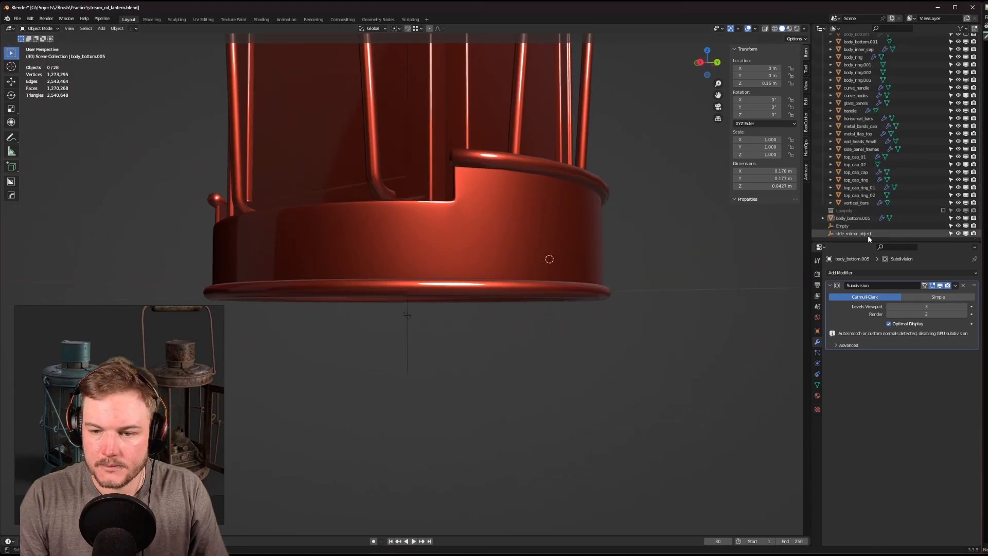
{"action": "left_click", "coordinate": [860, 218]}
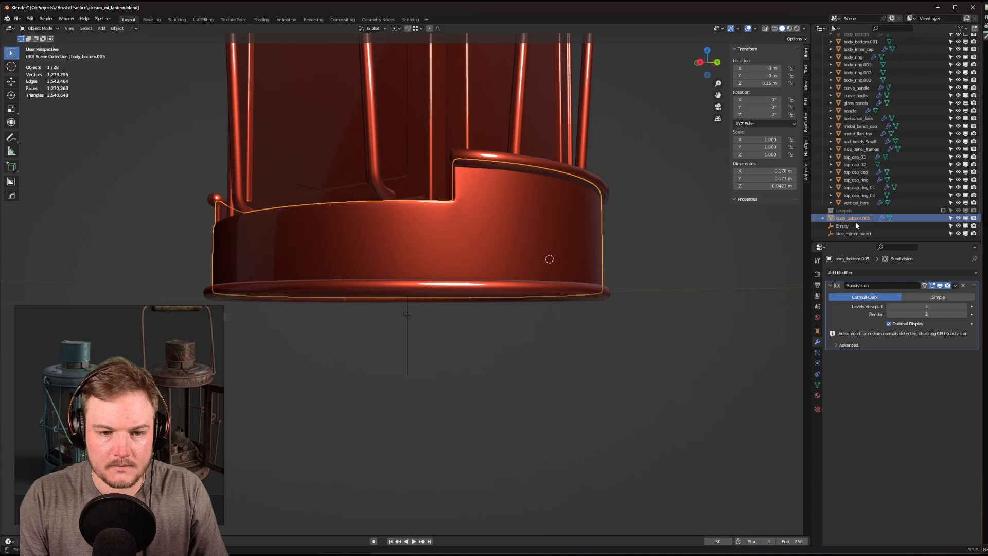
{"action": "left_click", "coordinate": [966, 218]}
{"action": "left_click", "coordinate": [967, 218]}
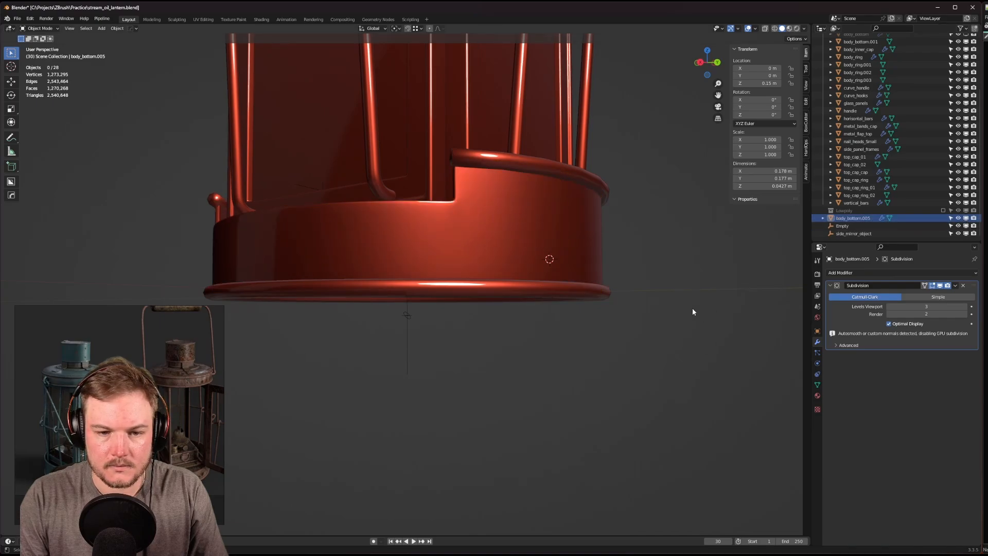
{"action": "scroll", "coordinate": [669, 304], "scroll_direction": "down", "scroll_amount": 5}
{"action": "mouse_move", "coordinate": [651, 298]}
{"action": "middle_mouse_down"}
{"action": "mouse_move", "coordinate": [653, 277]}
{"action": "mouse_move", "coordinate": [697, 300]}
{"action": "mouse_move", "coordinate": [670, 291]}
{"action": "mouse_move", "coordinate": [650, 311]}
{"action": "middle_mouse_up"}
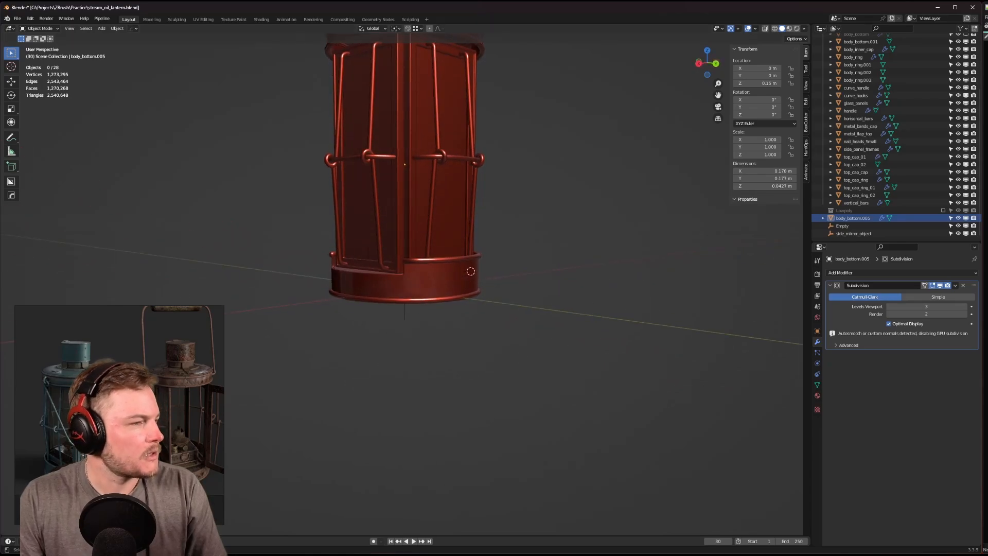
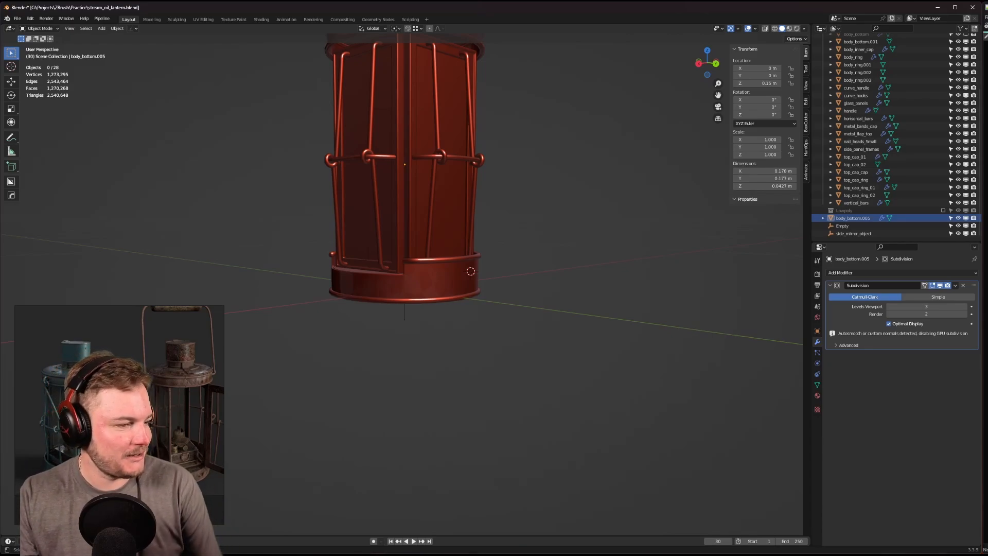
Select body_ring, the rim ring on top of the base, and examine its end at the notch.
{"action": "scroll", "coordinate": [296, 71], "scroll_direction": "down", "scroll_amount": 2}
{"action": "middle_click_drag", "start_coordinate": [298, 75], "coordinate": [507, 203]}
{"action": "key", "text": "Caps_Lock"}
{"action": "key", "text": "Caps_Lock"}
{"action": "scroll", "coordinate": [412, 200], "scroll_direction": "up", "scroll_amount": 2}
{"action": "scroll", "coordinate": [506, 202], "scroll_direction": "up", "scroll_amount": 3}
{"action": "scroll", "coordinate": [547, 176], "scroll_direction": "up", "scroll_amount": 2}
{"action": "middle_click_drag", "start_coordinate": [520, 247], "coordinate": [459, 206], "text": "shift"}
{"action": "scroll", "coordinate": [410, 197], "scroll_direction": "up", "scroll_amount": 2}
{"action": "left_click", "coordinate": [409, 196]}
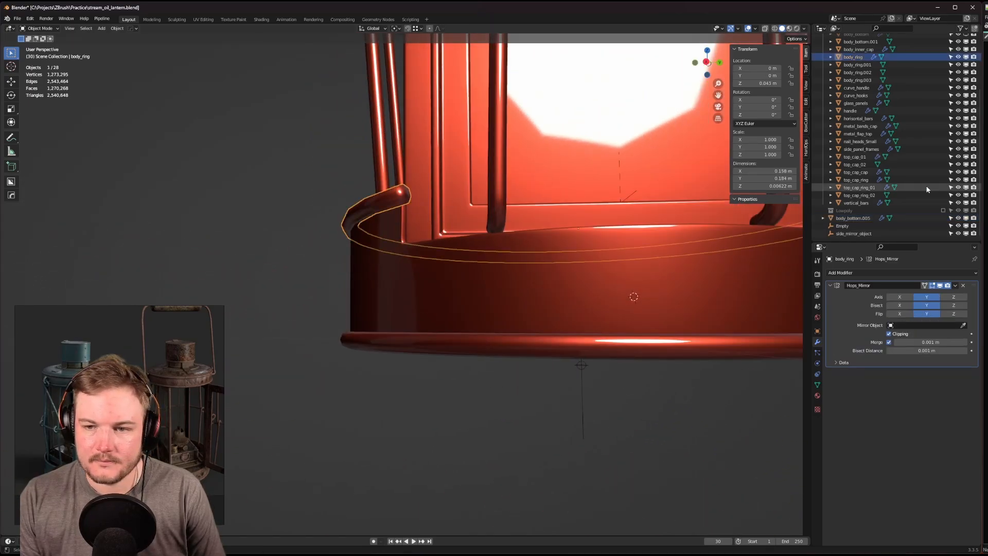
{"action": "scroll", "coordinate": [909, 161], "scroll_direction": "up", "scroll_amount": 4}
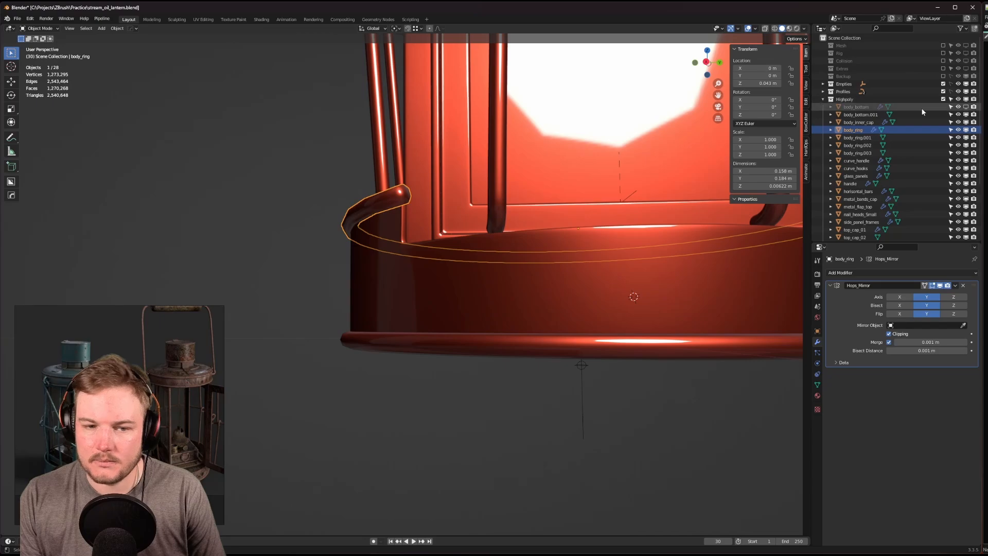
{"action": "scroll", "coordinate": [440, 254], "scroll_direction": "up", "scroll_amount": 1}
{"action": "middle_click_drag", "start_coordinate": [440, 253], "coordinate": [454, 272]}
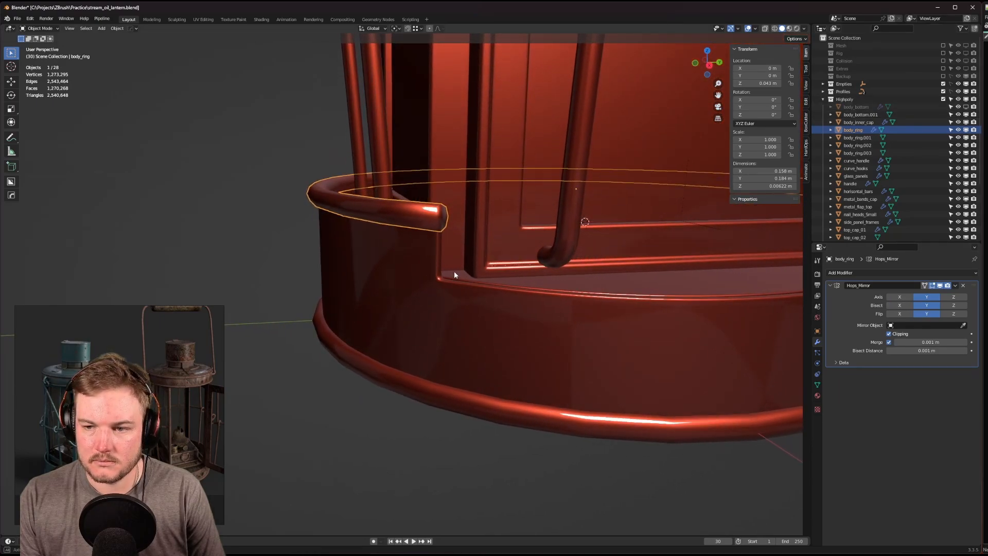
{"action": "left_click", "coordinate": [895, 273]}
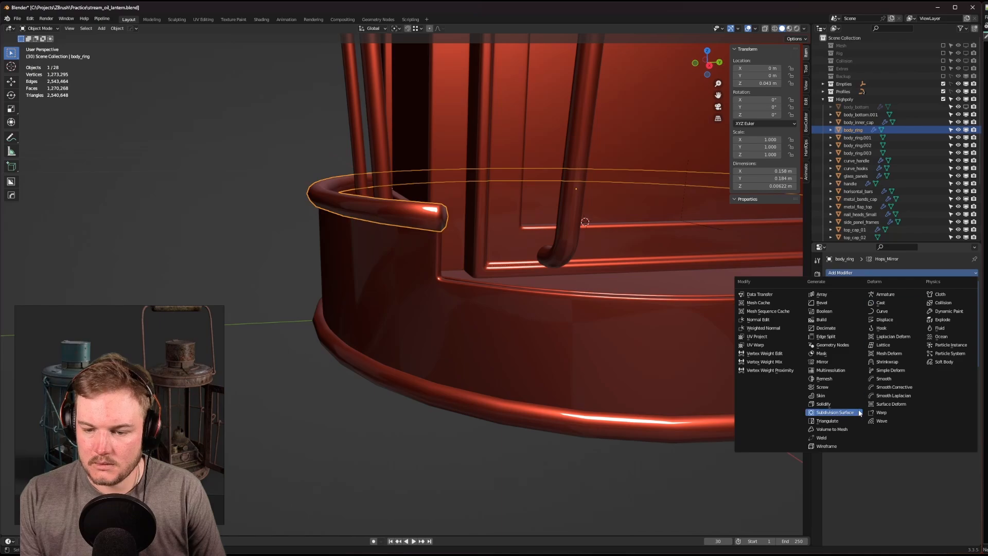
{"action": "left_click", "coordinate": [835, 413]}
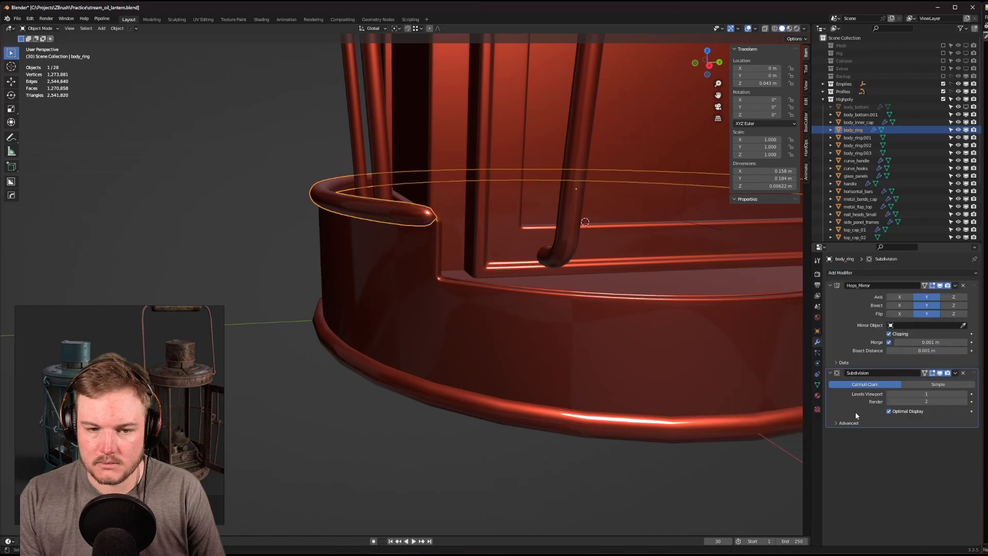
{"action": "left_click", "coordinate": [964, 375]}
{"action": "key", "text": "q"}
{"action": "left_click", "coordinate": [489, 293]}
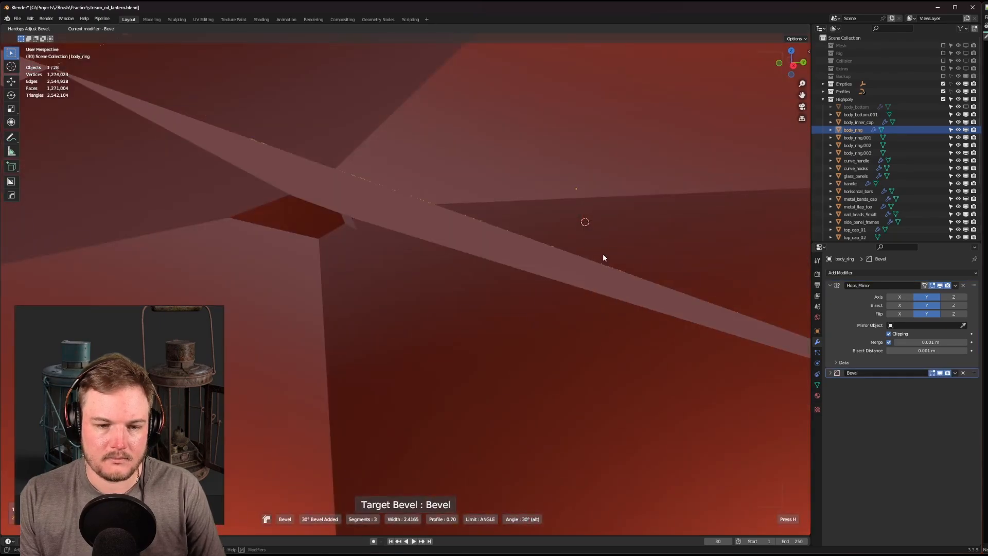
{"action": "right_click", "coordinate": [604, 255]}
Add a HardOps Bevel to body_ring with 3 segments, 0.0010 width and a 60° angle limit.
{"action": "key", "text": "q"}
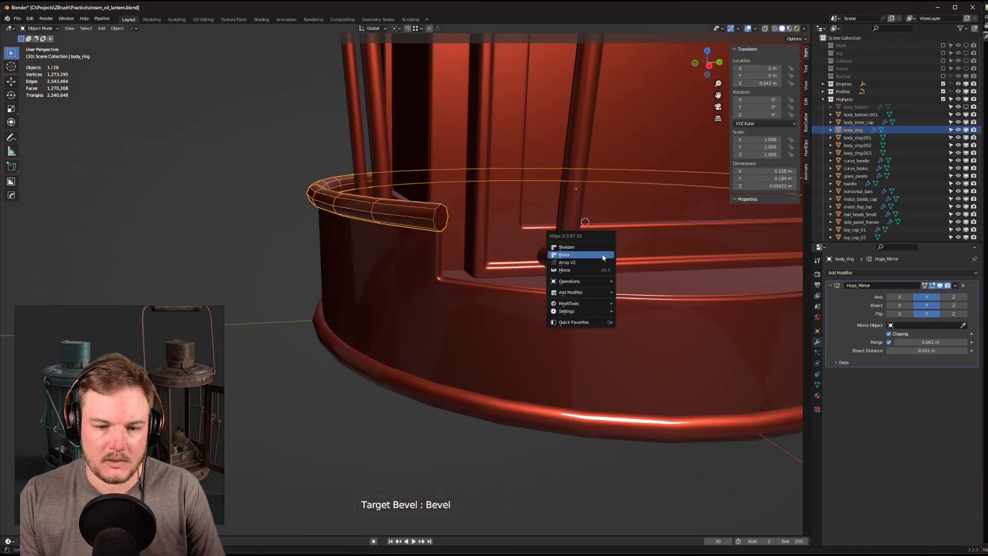
{"action": "left_click", "coordinate": [603, 256]}
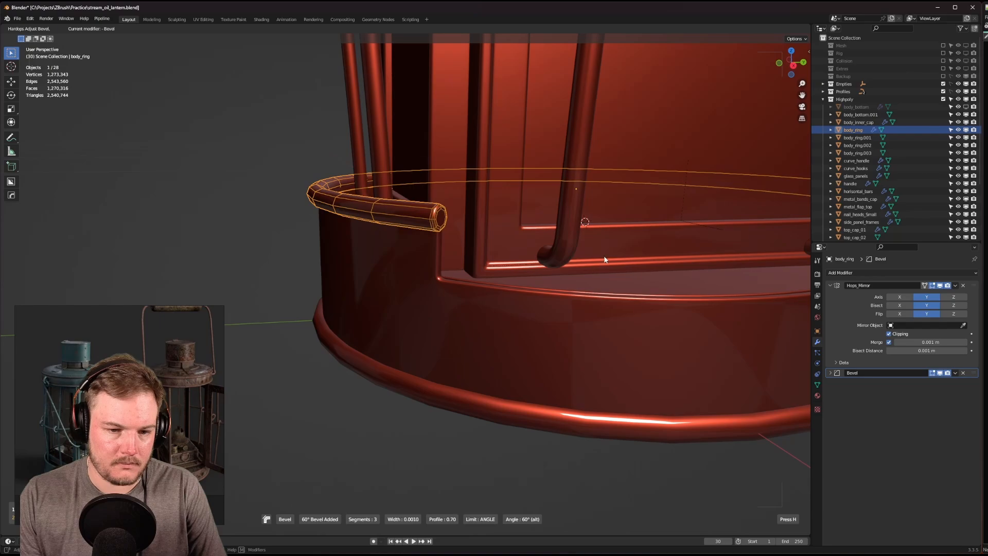
{"action": "left_click", "coordinate": [604, 254]}
{"action": "key", "text": "n"}
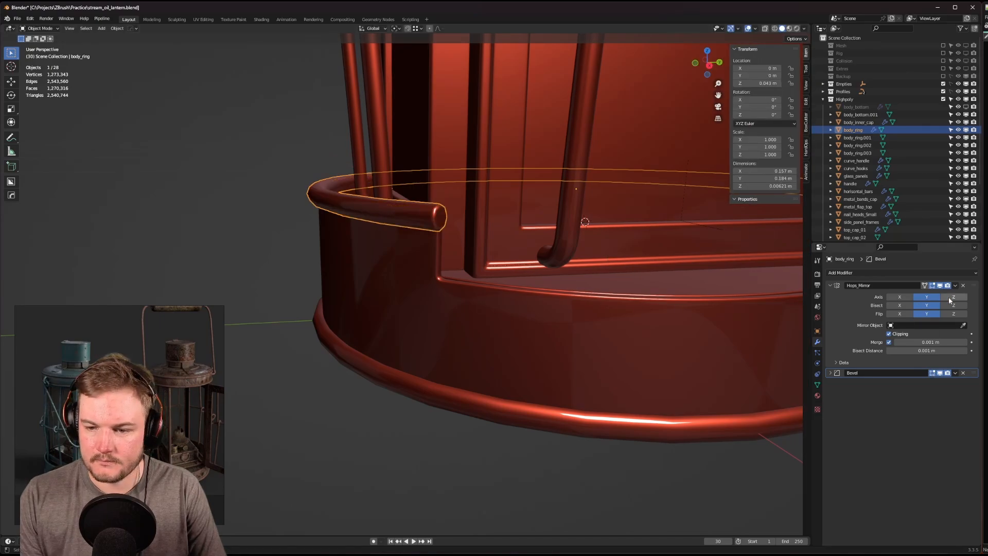
Add a Subdivision Surface modifier to body_ring with viewport level 3, and deselect the ring.
{"action": "left_click", "coordinate": [901, 274]}
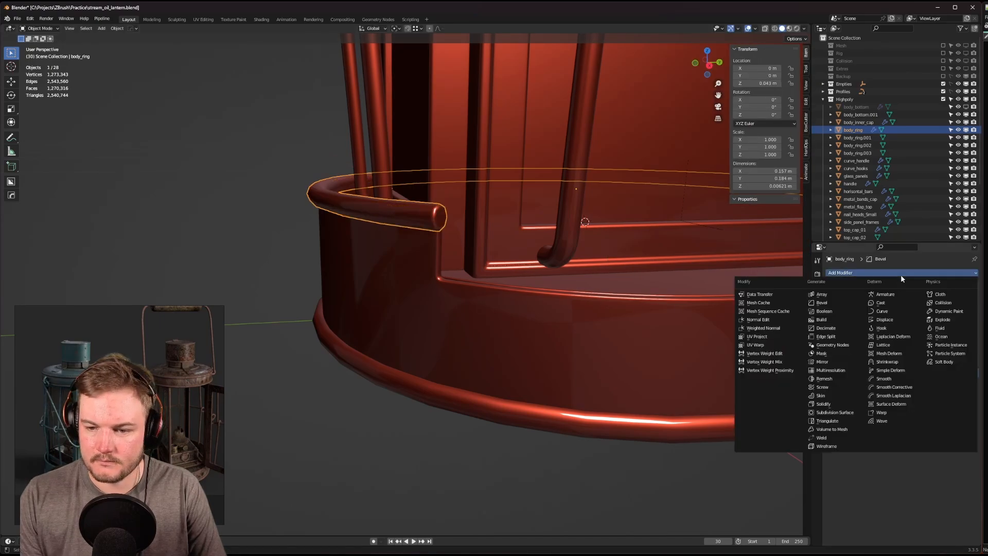
{"action": "left_click", "coordinate": [833, 412]}
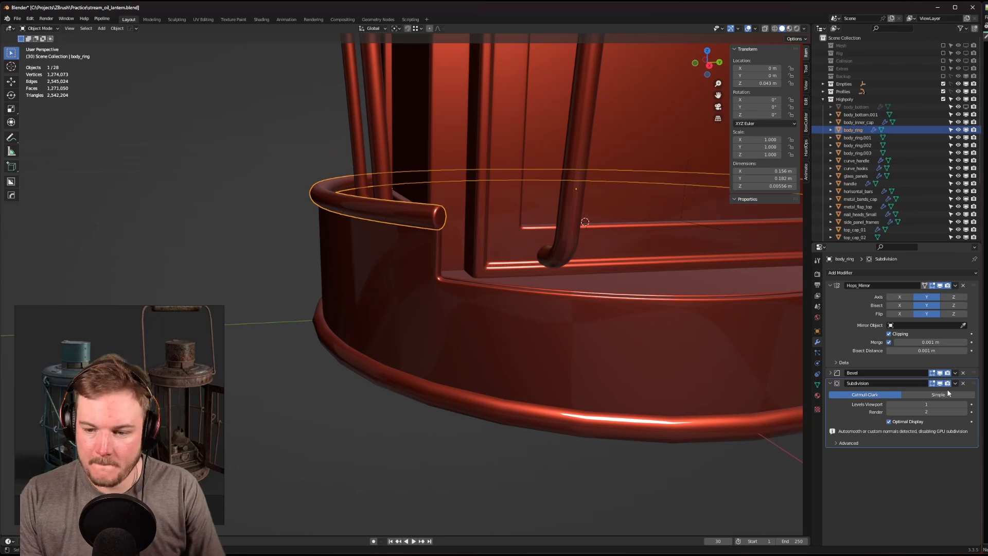
{"action": "left_click", "coordinate": [965, 405]}
{"action": "left_click", "coordinate": [965, 405]}
{"action": "key", "text": "alt+a"}
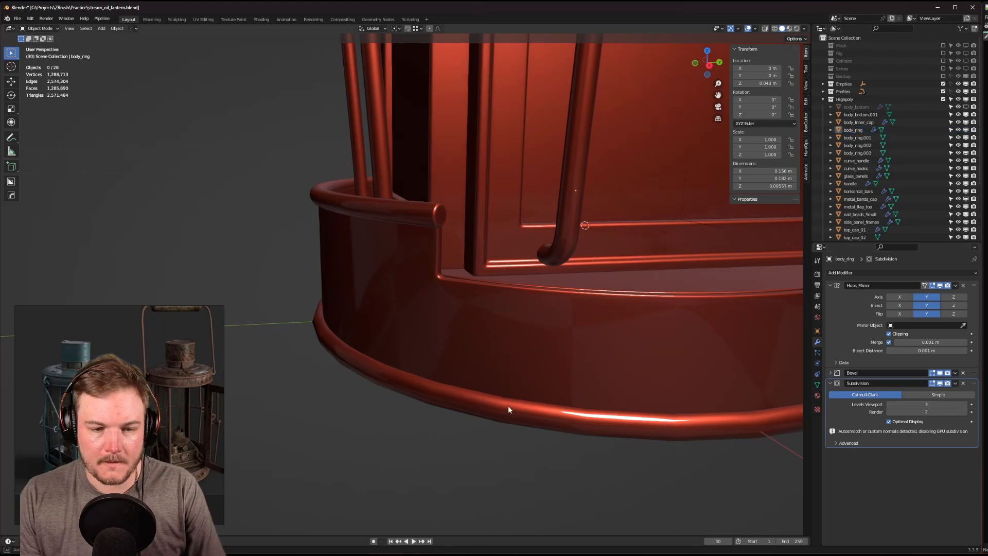
Collapse body_ring's modifier settings and save the lantern file.
{"action": "middle_click_drag", "start_coordinate": [508, 405], "coordinate": [900, 375]}
{"action": "left_click", "coordinate": [830, 286]}
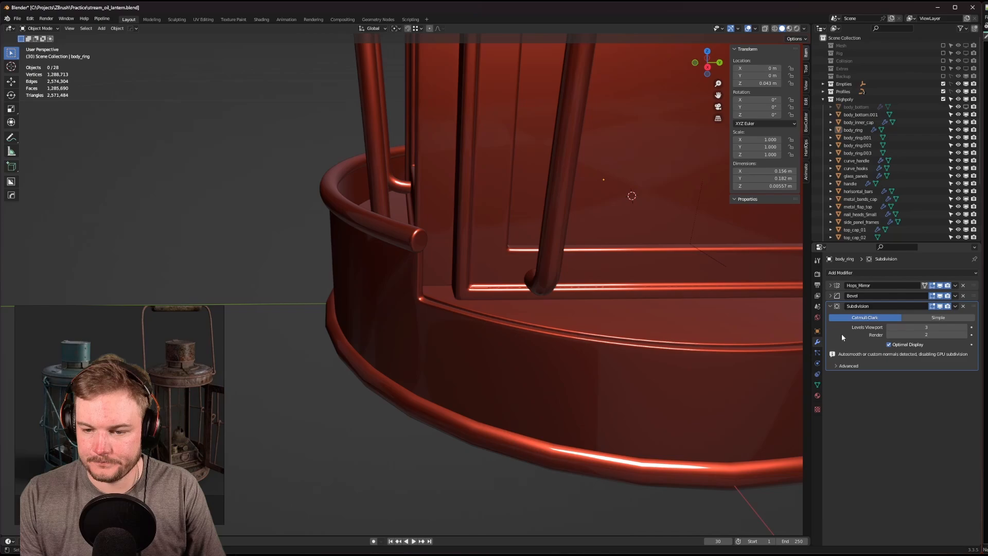
{"action": "left_click", "coordinate": [830, 307]}
{"action": "scroll", "coordinate": [659, 369], "scroll_direction": "down", "scroll_amount": 5}
{"action": "key", "text": "ctrl+s"}
{"action": "left_click", "coordinate": [682, 390]}
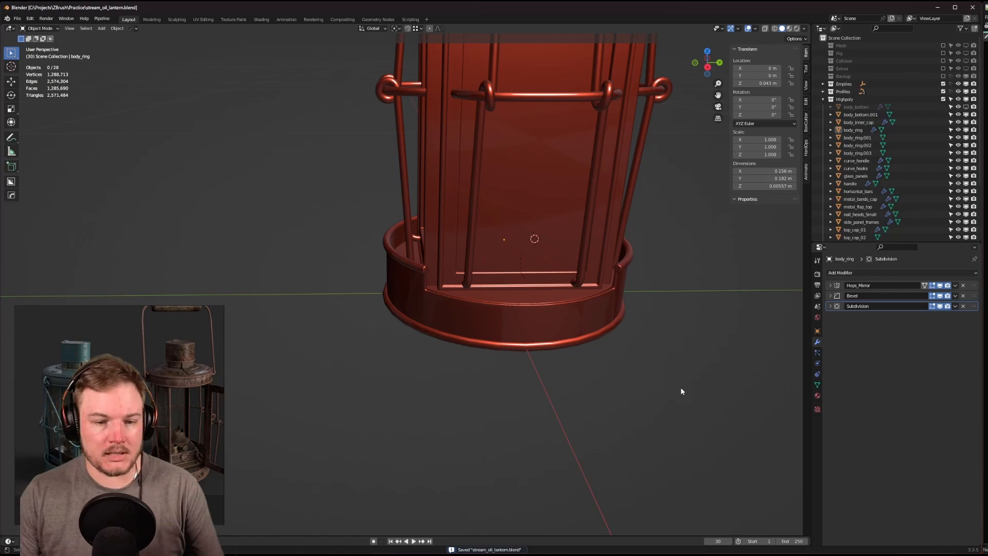
Inspect the base and notch in the red matcap, and switch the viewport matcap to the rainbow-coloured normal one.
{"action": "scroll", "coordinate": [680, 392], "scroll_direction": "up", "scroll_amount": 2}
{"action": "middle_click_drag", "start_coordinate": [665, 379], "coordinate": [721, 354]}
{"action": "middle_click_drag", "start_coordinate": [631, 314], "coordinate": [485, 305], "text": "shift"}
{"action": "scroll", "coordinate": [568, 347], "scroll_direction": "up", "scroll_amount": 3}
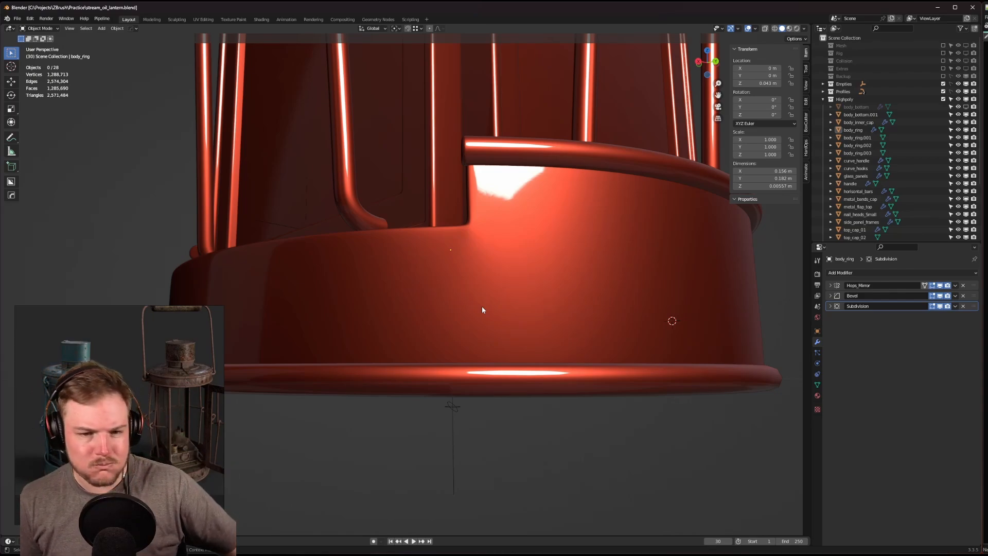
{"action": "scroll", "coordinate": [474, 267], "scroll_direction": "down", "scroll_amount": 3}
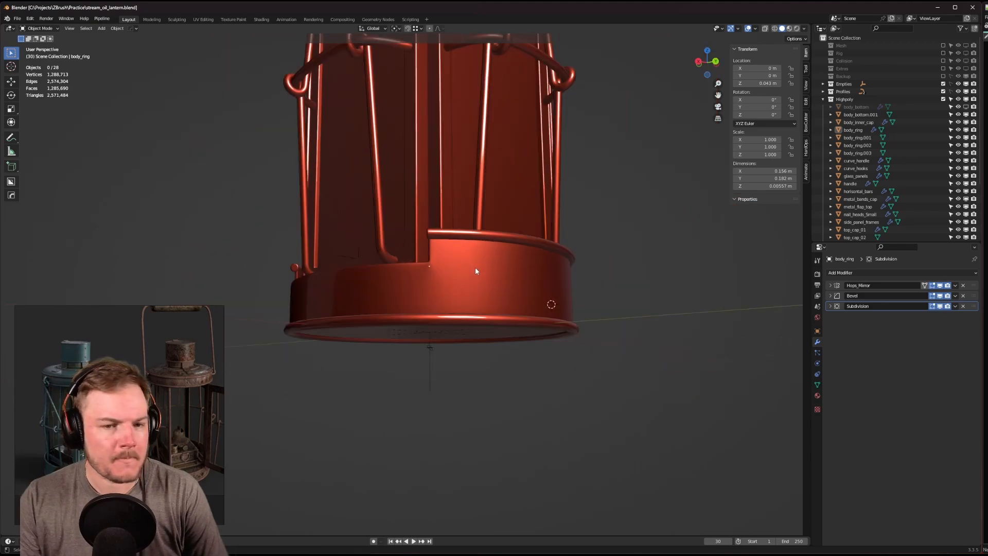
{"action": "mouse_move", "coordinate": [474, 267]}
{"action": "middle_mouse_down"}
{"action": "mouse_move", "coordinate": [537, 269]}
{"action": "mouse_move", "coordinate": [545, 252]}
{"action": "mouse_move", "coordinate": [585, 363]}
{"action": "mouse_move", "coordinate": [643, 355]}
{"action": "middle_mouse_up"}
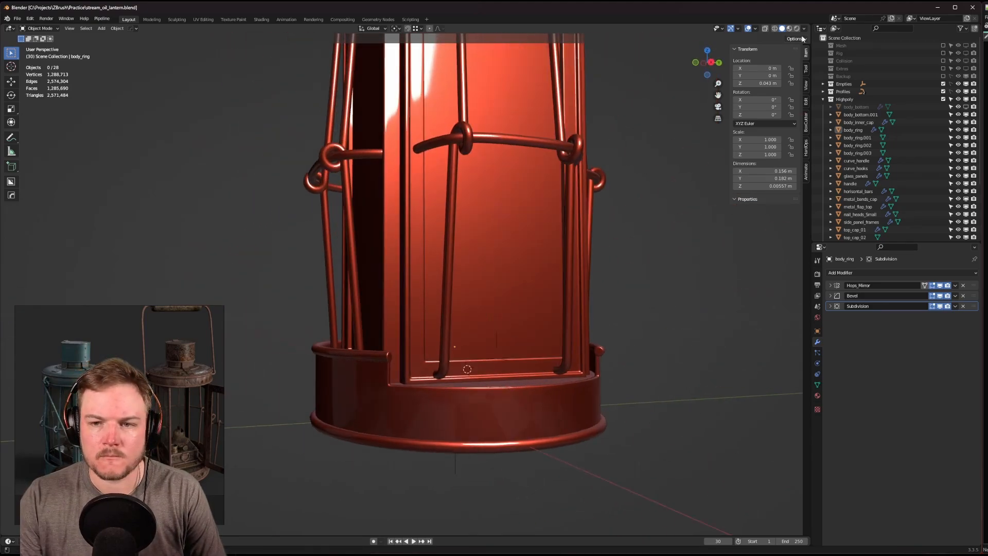
{"action": "left_click", "coordinate": [803, 29]}
{"action": "left_click", "coordinate": [796, 85]}
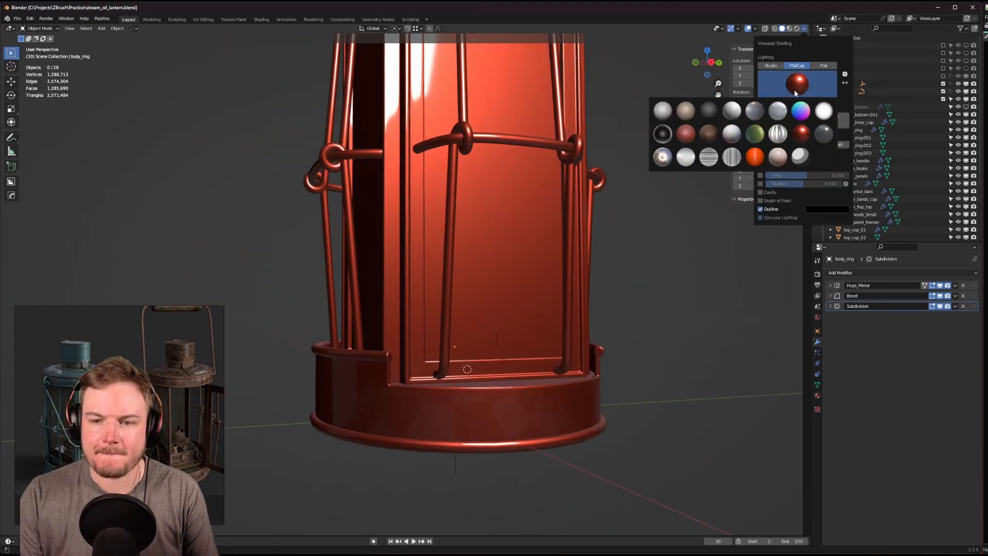
{"action": "left_click", "coordinate": [801, 110]}
Select body_ring.003 and body_ring.002 around the lantern's top cap and add a Subdivision Surface modifier to body_ring.002.
{"action": "scroll", "coordinate": [610, 189], "scroll_direction": "down", "scroll_amount": 3}
{"action": "middle_click_drag", "start_coordinate": [610, 189], "coordinate": [536, 304]}
{"action": "scroll", "coordinate": [537, 303], "scroll_direction": "up", "scroll_amount": 4}
{"action": "middle_click_drag", "start_coordinate": [530, 255], "coordinate": [591, 247], "text": "shift"}
{"action": "scroll", "coordinate": [534, 282], "scroll_direction": "down", "scroll_amount": 1}
{"action": "left_click", "coordinate": [857, 153]}
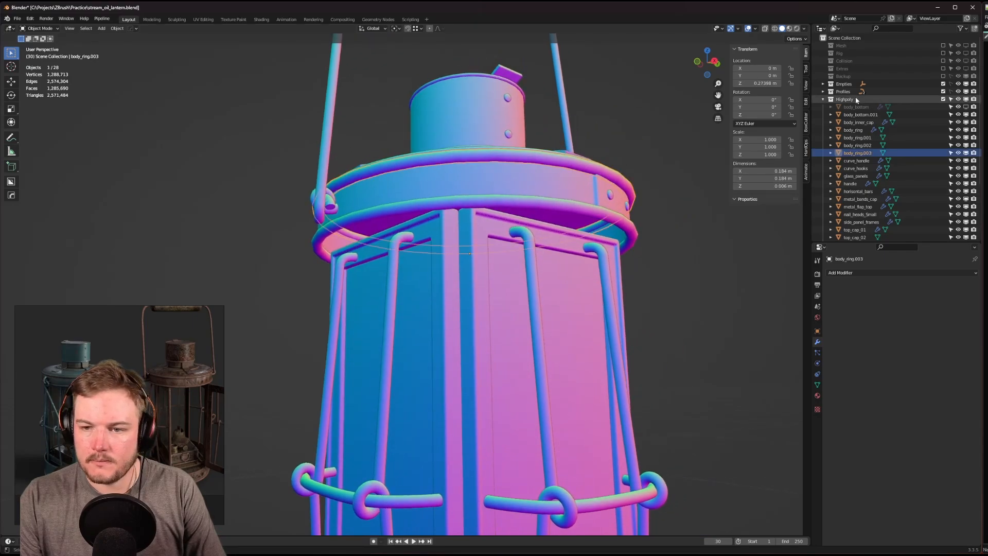
{"action": "left_click", "coordinate": [577, 211], "text": "shift"}
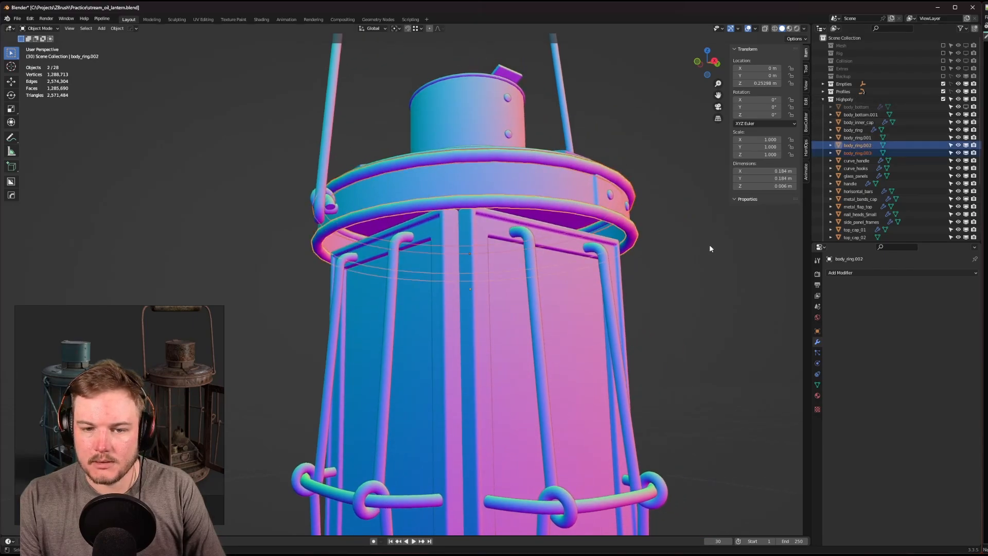
{"action": "left_click", "coordinate": [836, 273]}
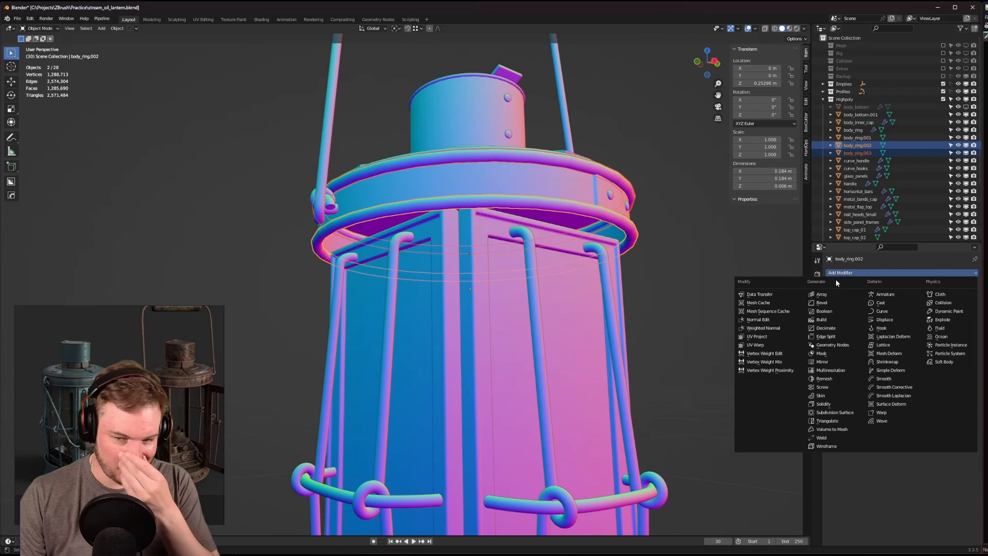
{"action": "left_click", "coordinate": [834, 413]}
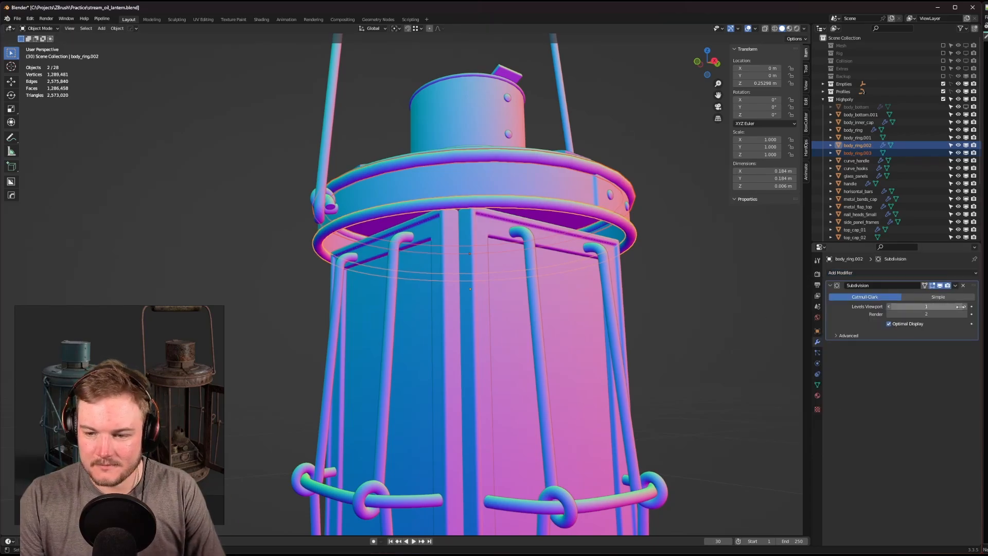
Set the viewport level of body_ring.002's Subdivision modifier to 2 while checking the ring's silhouette up close.
{"action": "scroll", "coordinate": [672, 274], "scroll_direction": "up", "scroll_amount": 1}
{"action": "middle_click_drag", "start_coordinate": [677, 278], "coordinate": [679, 319]}
{"action": "scroll", "coordinate": [678, 320], "scroll_direction": "up", "scroll_amount": 3}
{"action": "scroll", "coordinate": [678, 321], "scroll_direction": "up", "scroll_amount": 2}
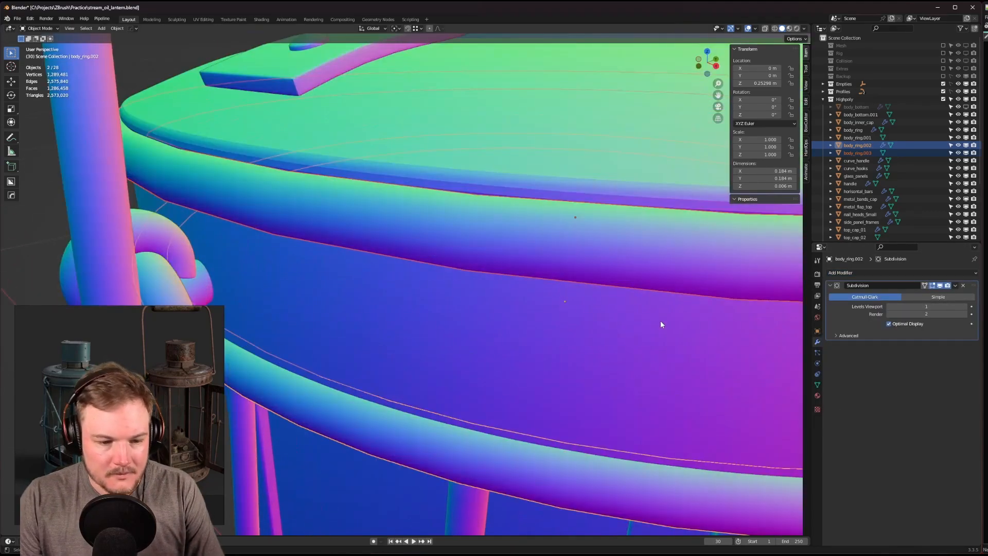
{"action": "left_click", "coordinate": [966, 307]}
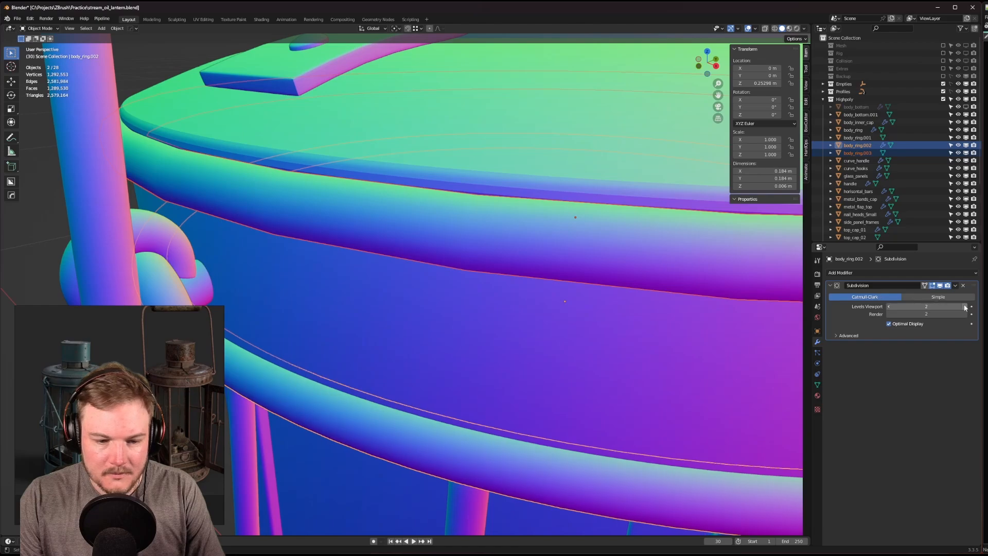
Copy the Subdivision modifier from body_ring.002 to body_ring.003 with Copy Selected Modifiers.
{"action": "scroll", "coordinate": [622, 305], "scroll_direction": "down", "scroll_amount": 5}
{"action": "key", "text": "ctrl+c"}
{"action": "left_click", "coordinate": [622, 307]}
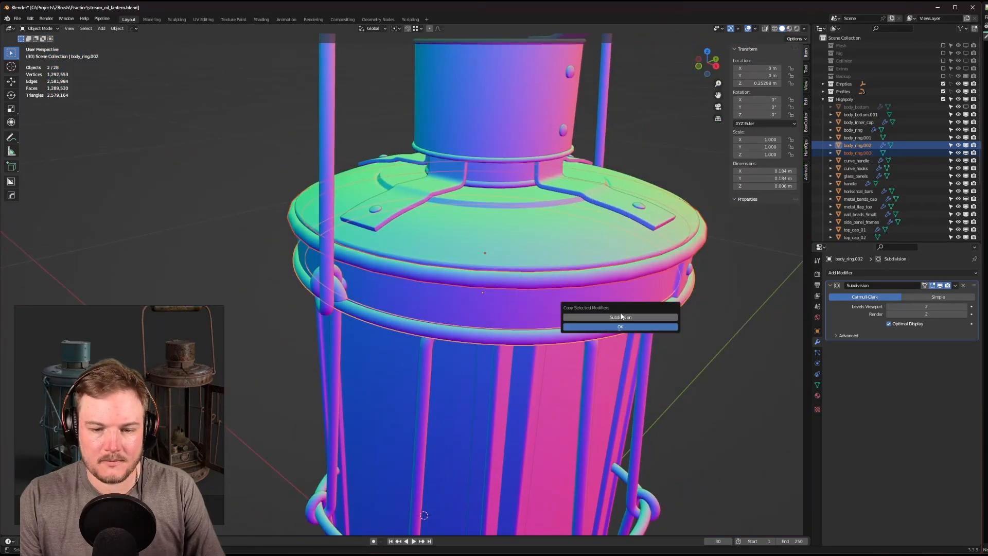
{"action": "left_click", "coordinate": [622, 323]}
{"action": "middle_click_drag", "start_coordinate": [634, 283], "coordinate": [616, 312]}
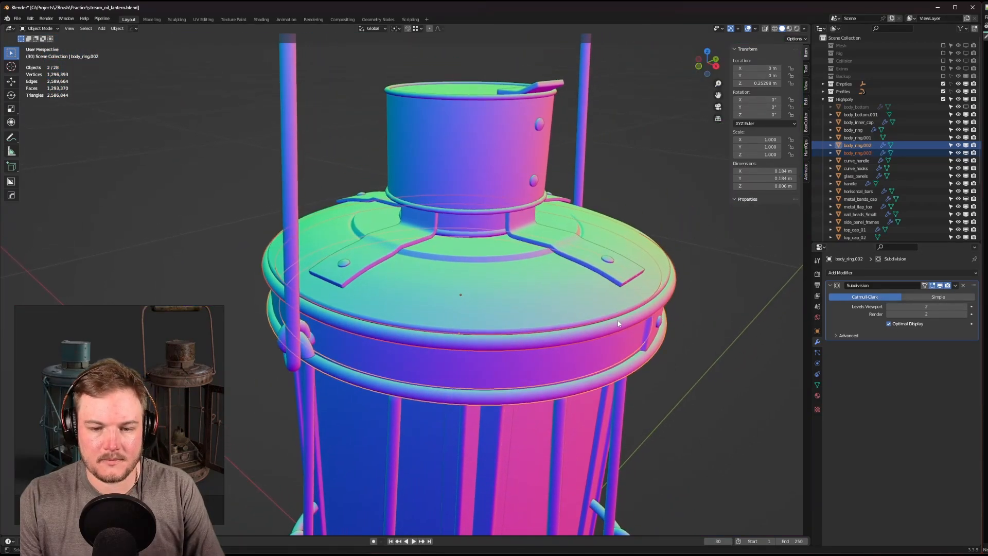
Copy the Subdivision modifier from top_cap_ring_01 to top_cap_ring_02 with Copy Selected Modifiers.
{"action": "left_click", "coordinate": [526, 205]}
{"action": "scroll", "coordinate": [840, 147], "scroll_direction": "down", "scroll_amount": 4}
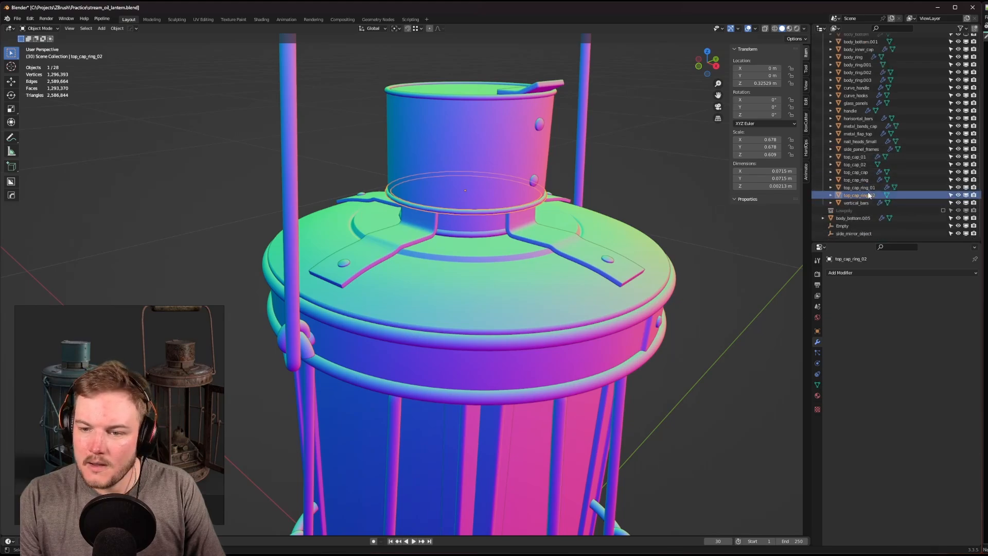
{"action": "left_click", "coordinate": [478, 99]}
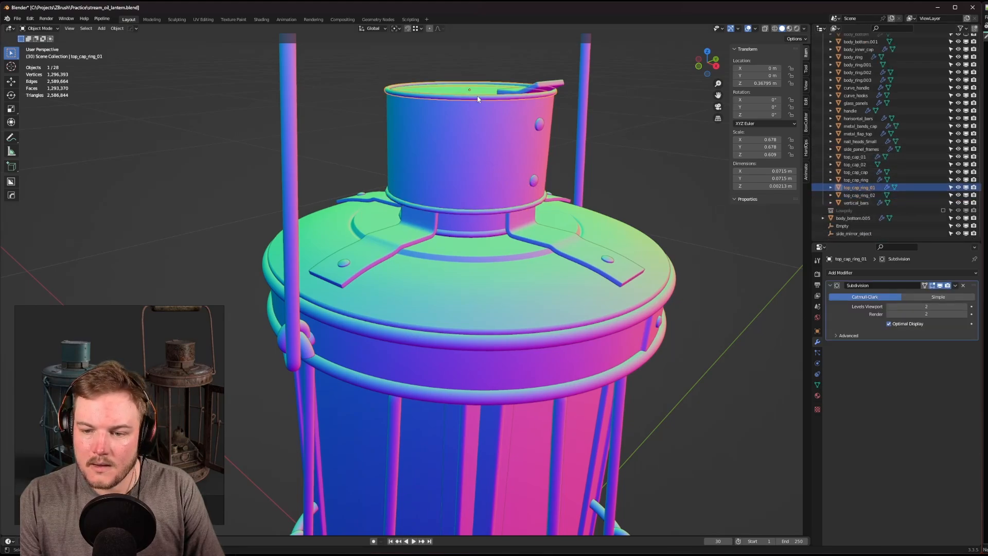
{"action": "left_click", "coordinate": [496, 214], "text": "shift"}
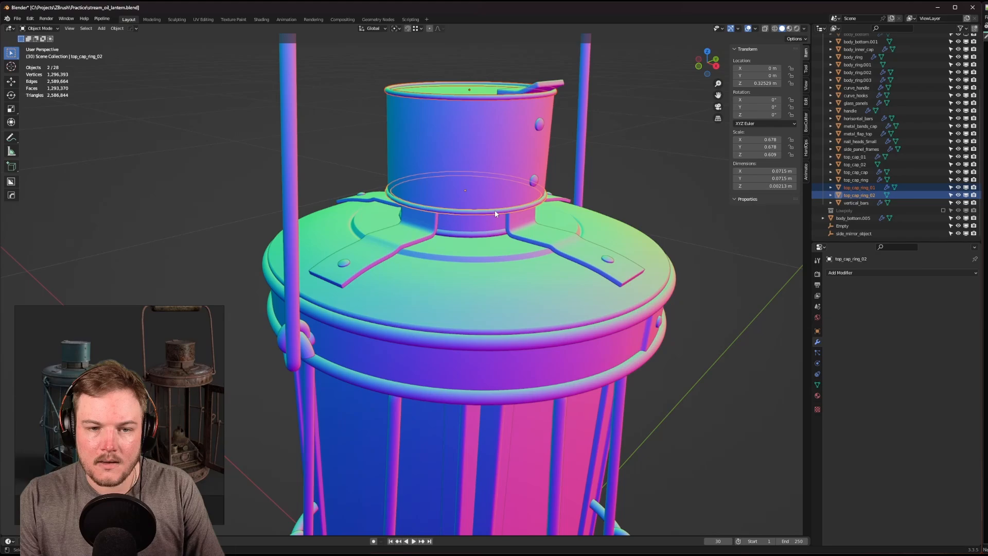
{"action": "left_click", "coordinate": [482, 98], "text": "shift"}
{"action": "key", "text": "ctrl+l"}
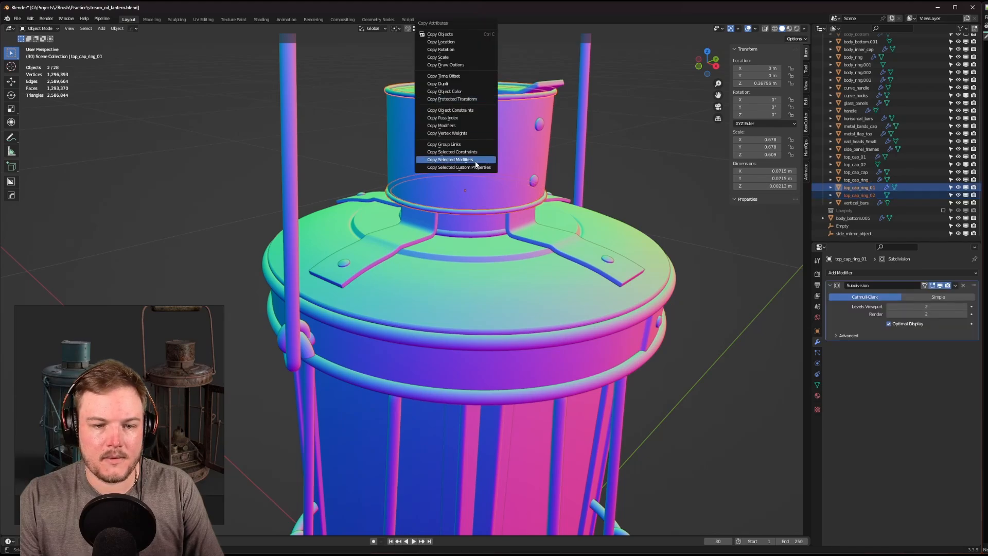
{"action": "left_click", "coordinate": [450, 159]}
Copy the Subdivision modifier from body_ring.002 to body_ring.001 at the foot of the lantern, and save the file.
{"action": "scroll", "coordinate": [618, 210], "scroll_direction": "down", "scroll_amount": 5}
{"action": "middle_click_drag", "start_coordinate": [604, 261], "coordinate": [590, 144], "text": "shift"}
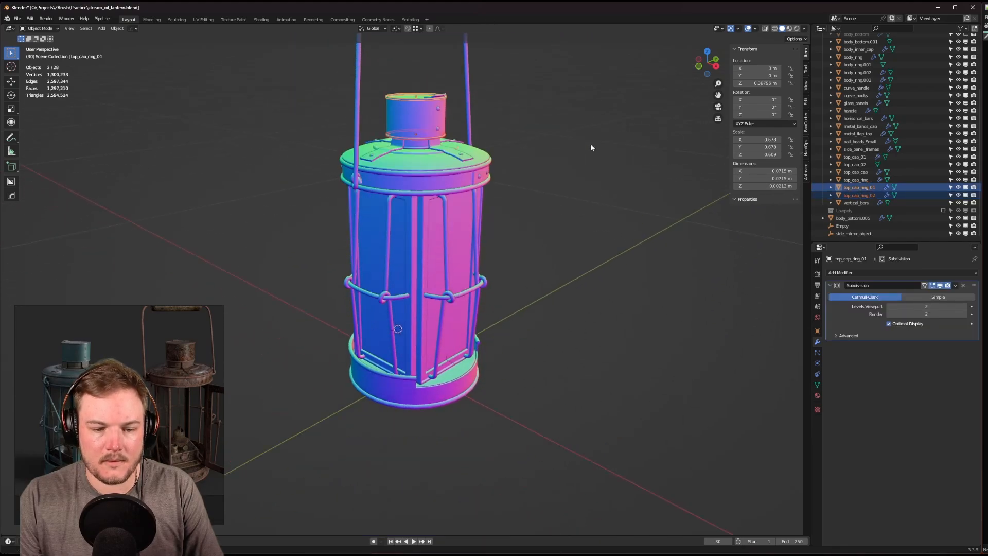
{"action": "middle_click_drag", "start_coordinate": [586, 286], "coordinate": [578, 230]}
{"action": "scroll", "coordinate": [542, 201], "scroll_direction": "up", "scroll_amount": 4}
{"action": "middle_click_drag", "start_coordinate": [573, 314], "coordinate": [566, 228], "text": "shift"}
{"action": "left_click", "coordinate": [544, 281]}
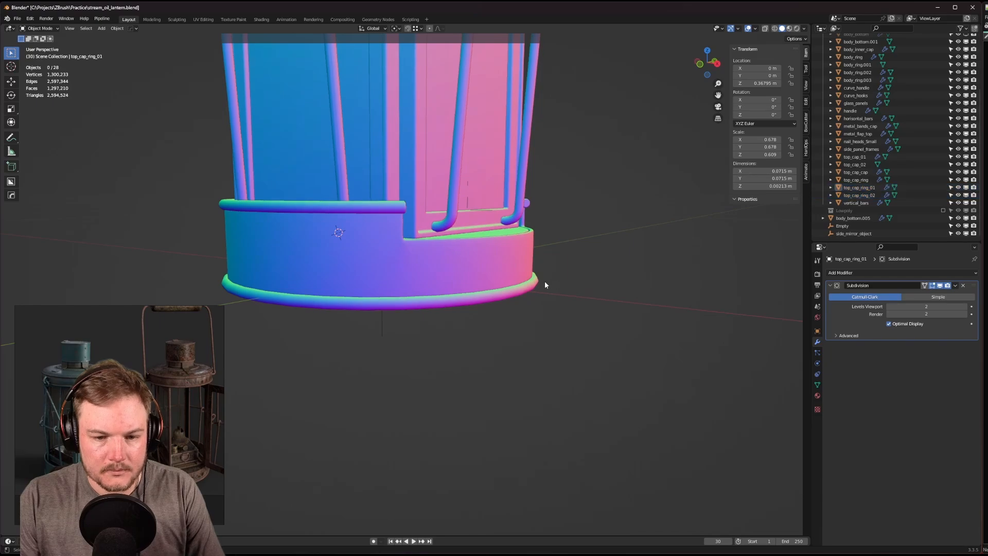
{"action": "left_click", "coordinate": [534, 282]}
{"action": "middle_click_drag", "start_coordinate": [559, 139], "coordinate": [565, 243], "text": "shift"}
{"action": "scroll", "coordinate": [565, 243], "scroll_direction": "down", "scroll_amount": 3}
{"action": "middle_click_drag", "start_coordinate": [484, 54], "coordinate": [482, 103], "text": "shift"}
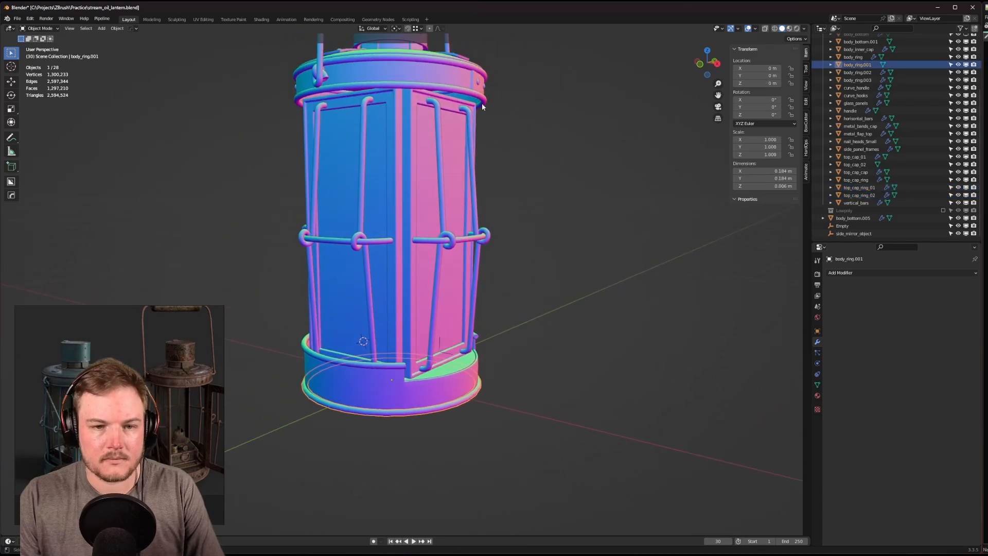
{"action": "left_click", "coordinate": [482, 103], "text": "shift"}
{"action": "key", "text": "ctrl+c"}
{"action": "left_click", "coordinate": [489, 160]}
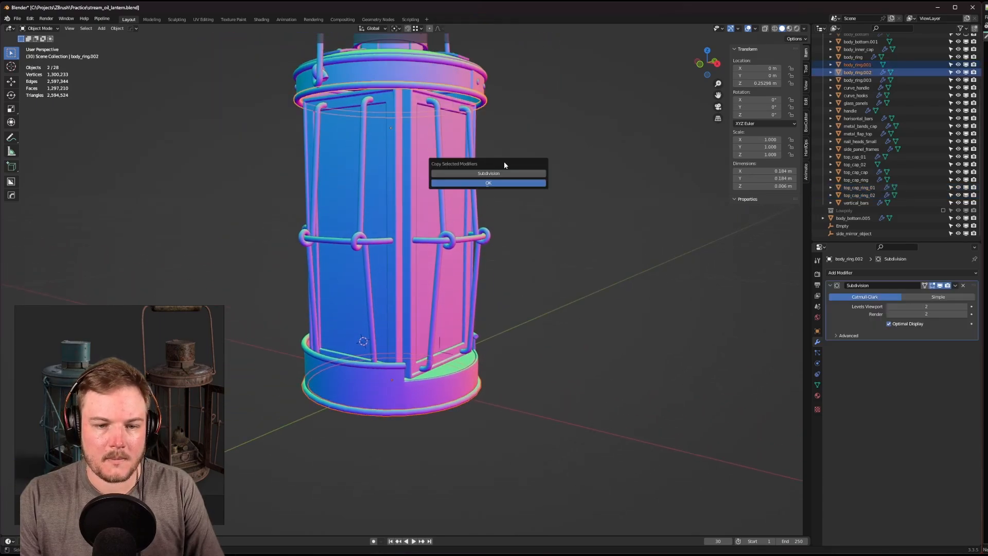
{"action": "left_click", "coordinate": [515, 186]}
{"action": "left_click", "coordinate": [515, 189]}
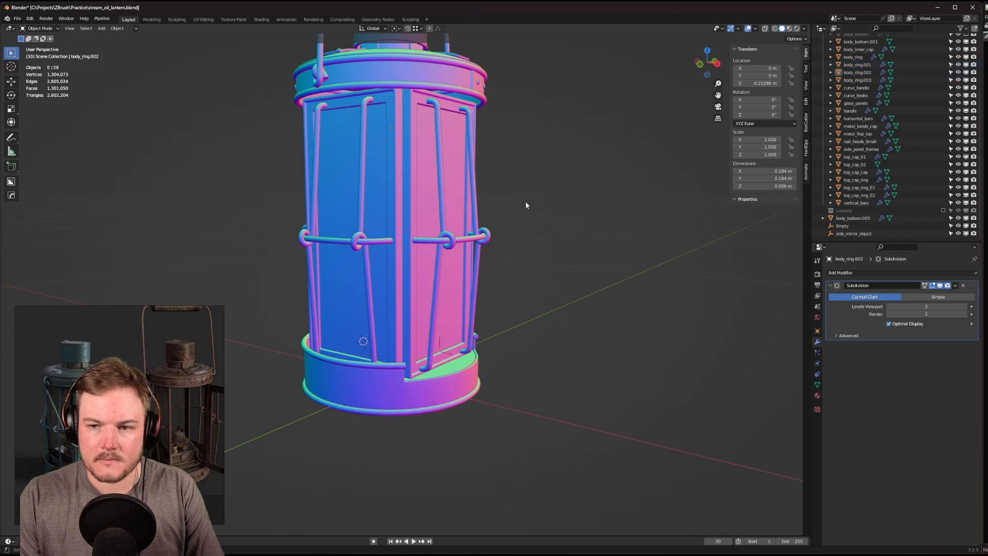
{"action": "scroll", "coordinate": [526, 201], "scroll_direction": "up", "scroll_amount": 2}
{"action": "key", "text": "ctrl+s"}
Add a Subdivision Surface modifier to top_cap_02, the neck beneath the chimney.
{"action": "middle_click_drag", "start_coordinate": [572, 243], "coordinate": [519, 227], "text": "shift"}
{"action": "scroll", "coordinate": [580, 221], "scroll_direction": "up", "scroll_amount": 6}
{"action": "scroll", "coordinate": [519, 226], "scroll_direction": "down", "scroll_amount": 6}
{"action": "middle_click_drag", "start_coordinate": [508, 191], "coordinate": [467, 291]}
{"action": "scroll", "coordinate": [459, 302], "scroll_direction": "up", "scroll_amount": 5}
{"action": "middle_click_drag", "start_coordinate": [466, 180], "coordinate": [476, 277], "text": "shift"}
{"action": "left_click", "coordinate": [422, 178]}
{"action": "middle_click_drag", "start_coordinate": [429, 178], "coordinate": [435, 175]}
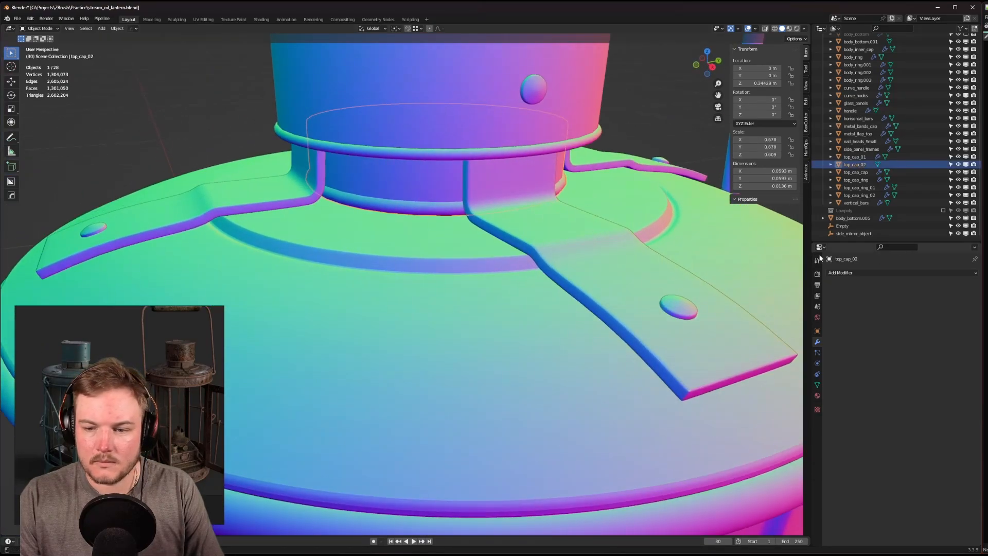
{"action": "left_click", "coordinate": [840, 274]}
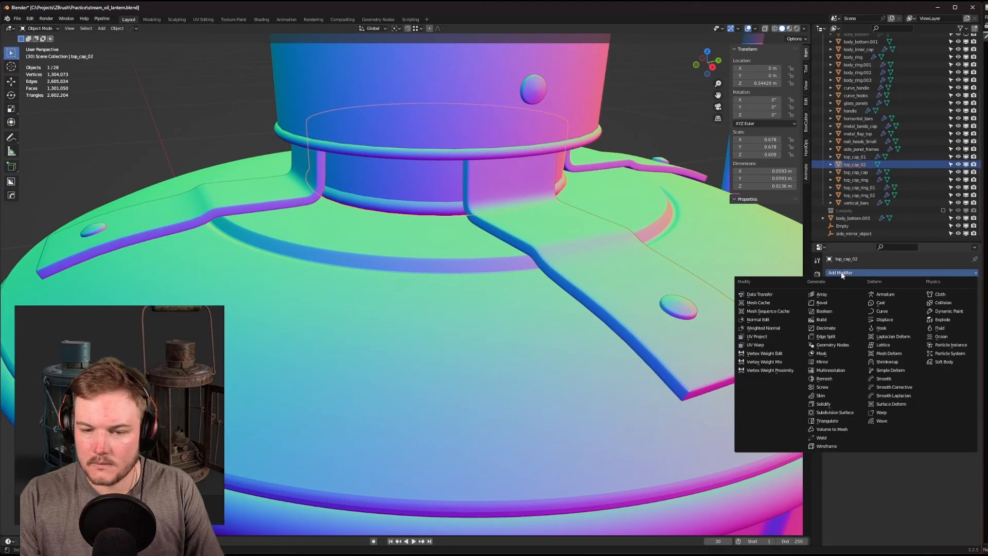
{"action": "left_click", "coordinate": [834, 412]}
Add a supporting edge loop around the wall of top_cap_02, slid down close to its lower rim.
{"action": "middle_click_drag", "start_coordinate": [567, 245], "coordinate": [628, 253]}
{"action": "middle_click_drag", "start_coordinate": [525, 205], "coordinate": [492, 203]}
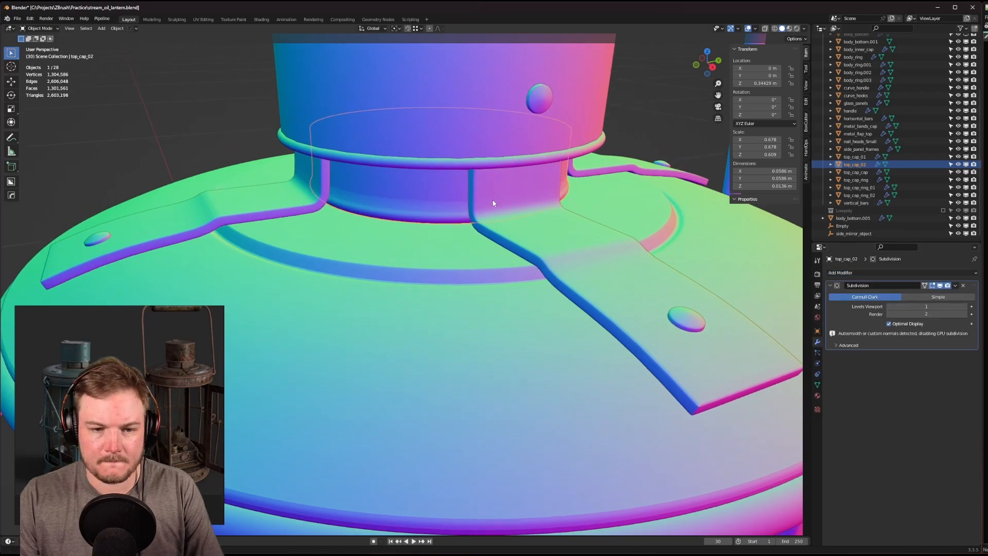
{"action": "scroll", "coordinate": [464, 221], "scroll_direction": "up", "scroll_amount": 4}
{"action": "key", "text": "Tab"}
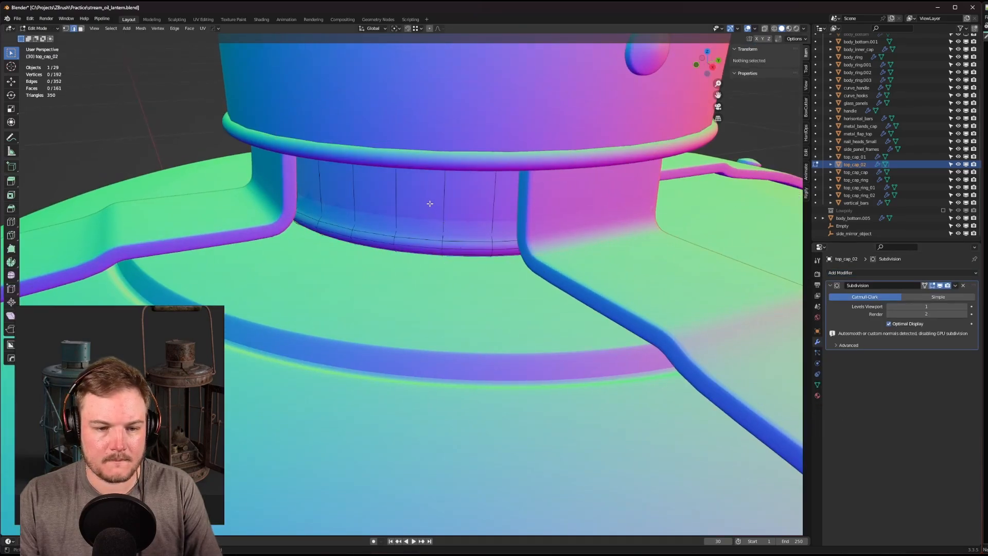
{"action": "key", "text": "ctrl+r"}
{"action": "left_click", "coordinate": [399, 201]}
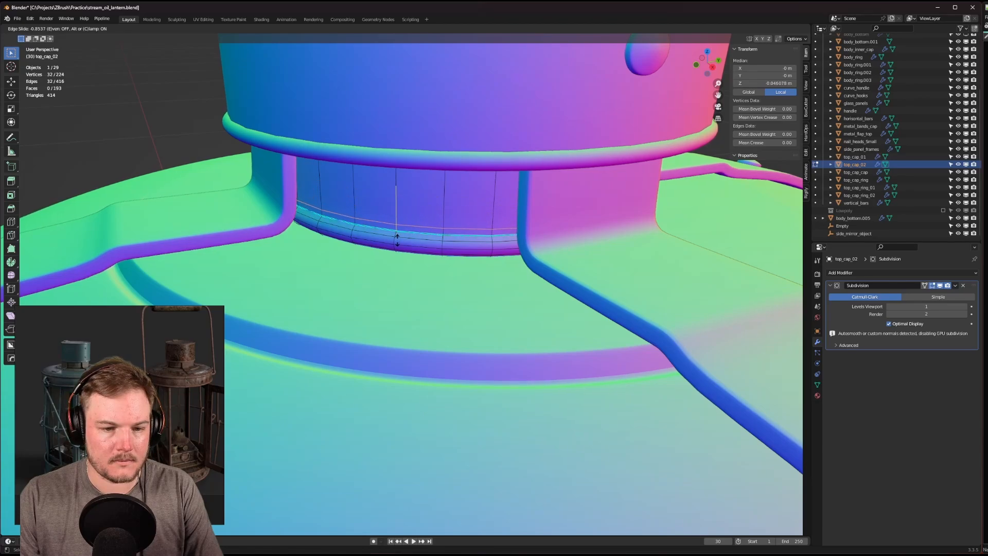
{"action": "left_click", "coordinate": [398, 240]}
{"action": "key", "text": "Tab"}
Set the viewport level of top_cap_02's Subdivision modifier to 2, check the lantern's cap, and save the file.
{"action": "left_click", "coordinate": [406, 214]}
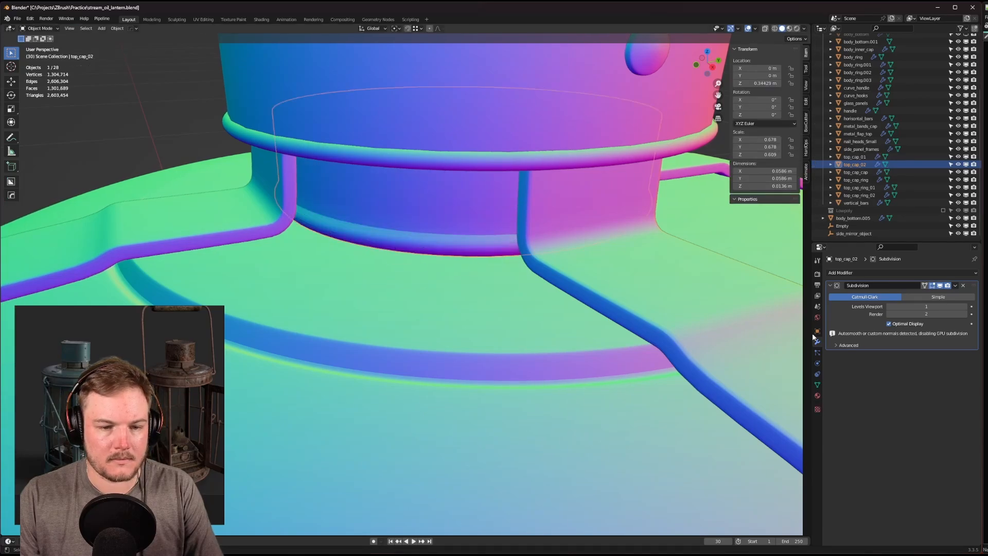
{"action": "left_click", "coordinate": [965, 307]}
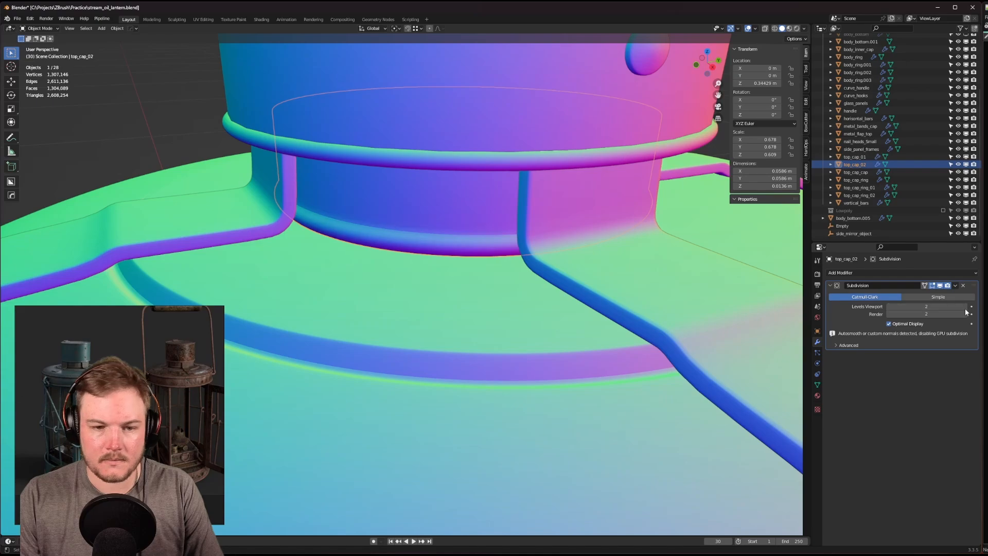
{"action": "scroll", "coordinate": [616, 247], "scroll_direction": "down", "scroll_amount": 7}
{"action": "left_click", "coordinate": [638, 265]}
{"action": "scroll", "coordinate": [512, 242], "scroll_direction": "up", "scroll_amount": 5}
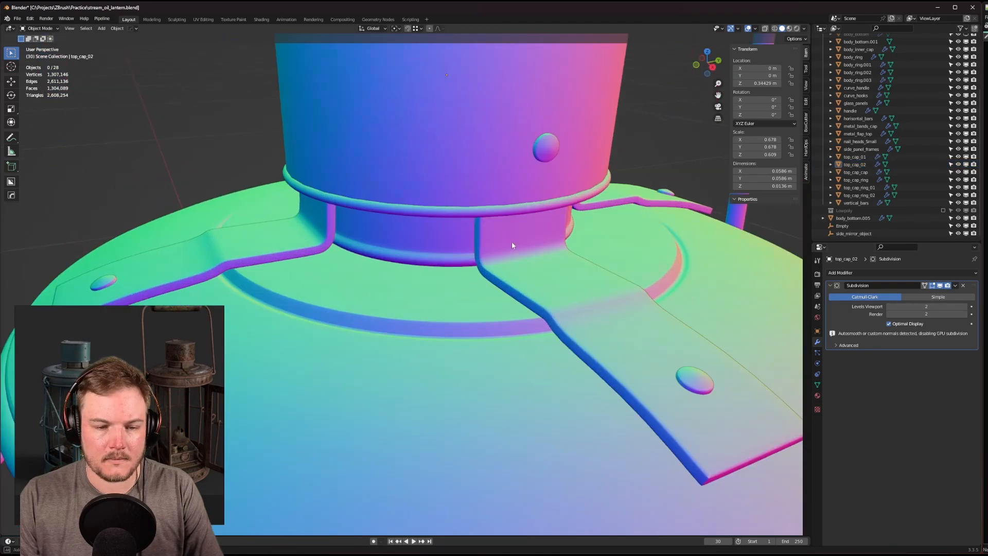
{"action": "middle_click_drag", "start_coordinate": [511, 241], "coordinate": [483, 277]}
{"action": "scroll", "coordinate": [514, 243], "scroll_direction": "down", "scroll_amount": 2}
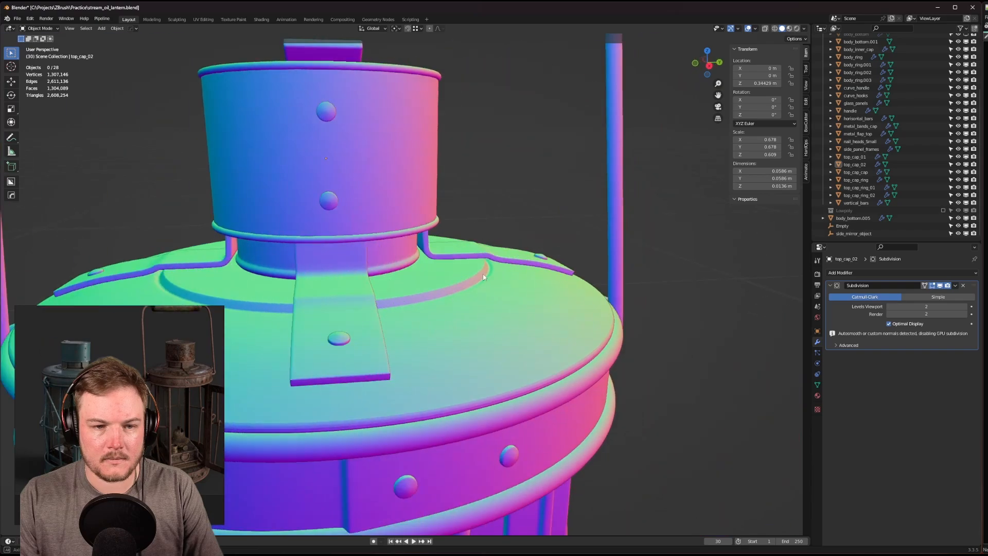
{"action": "scroll", "coordinate": [483, 278], "scroll_direction": "down", "scroll_amount": 5}
{"action": "middle_click_drag", "start_coordinate": [541, 212], "coordinate": [560, 225]}
{"action": "scroll", "coordinate": [561, 229], "scroll_direction": "down", "scroll_amount": 4}
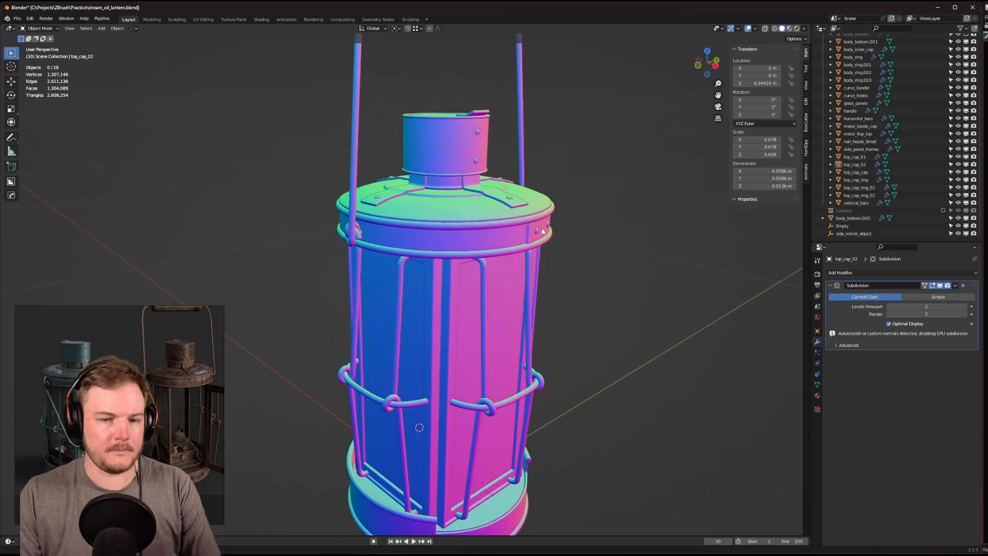
{"action": "key", "text": "ctrl+s"}
{"action": "left_click", "coordinate": [587, 229]}
Move the floating reference image off the viewport and frame the whole lantern.
{"action": "middle_click_drag", "start_coordinate": [642, 305], "coordinate": [606, 304]}
{"action": "right_click_drag", "start_coordinate": [203, 350], "coordinate": [987, 319]}
{"action": "left_click", "coordinate": [867, 320]}
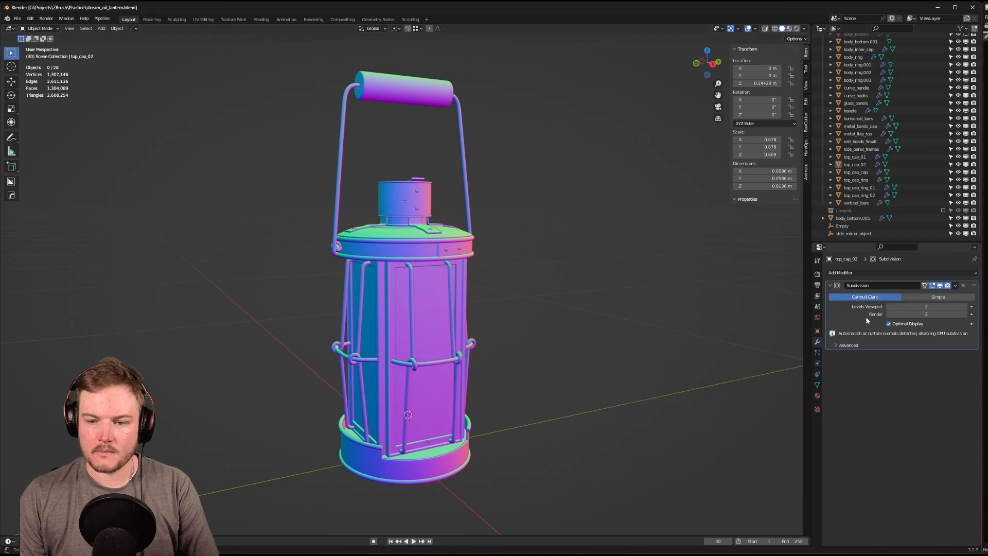
{"action": "middle_click_drag", "start_coordinate": [677, 267], "coordinate": [666, 275]}
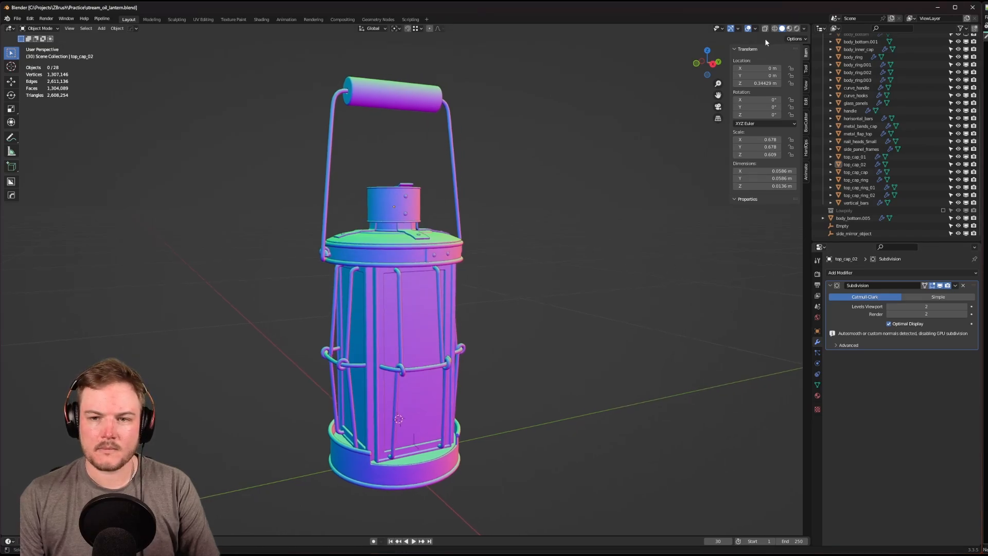
Hide the viewport overlays and take a screen snip of the whole lantern.
{"action": "left_click", "coordinate": [748, 29]}
{"action": "scroll", "coordinate": [606, 187], "scroll_direction": "down", "scroll_amount": 3}
{"action": "scroll", "coordinate": [606, 188], "scroll_direction": "up", "scroll_amount": 3}
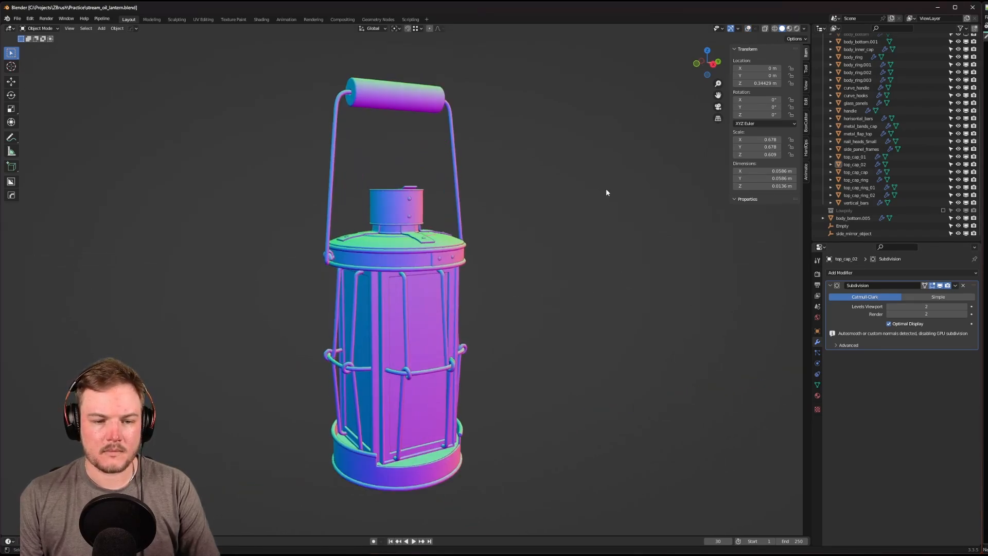
{"action": "middle_click_drag", "start_coordinate": [606, 189], "coordinate": [600, 205]}
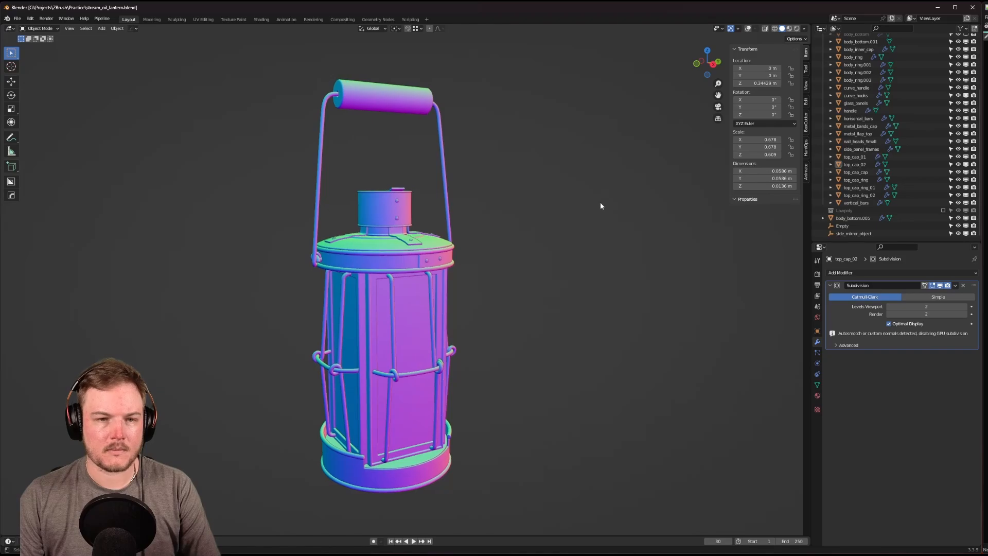
{"action": "key", "text": "super+shift+s"}
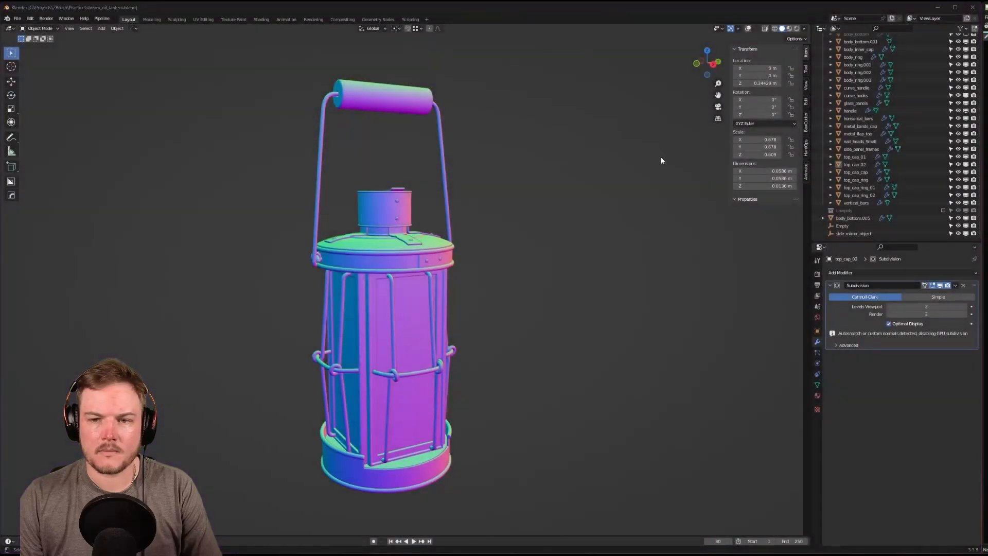
Turn the viewport overlays back on and save the file.
{"action": "left_click", "coordinate": [747, 29]}
{"action": "key", "text": "ctrl+s"}
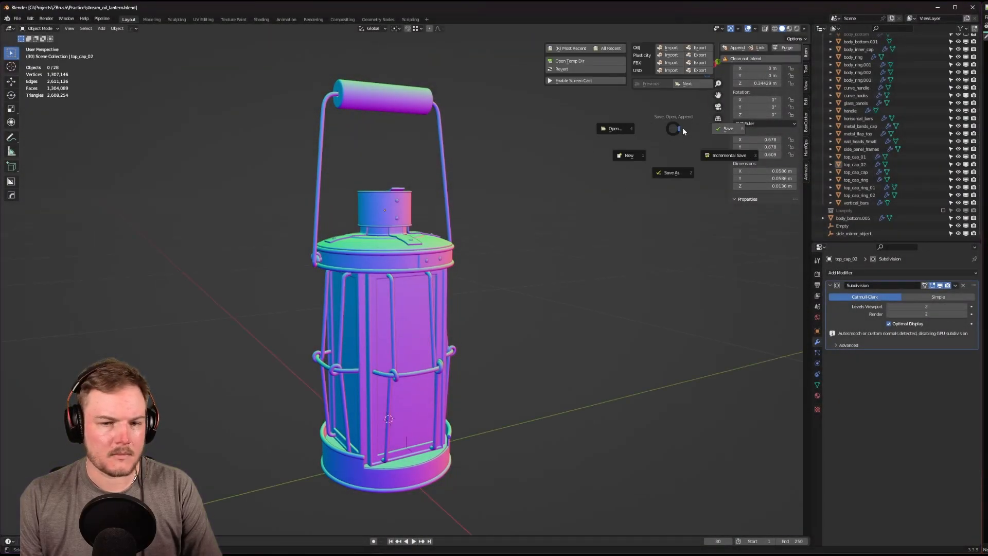
{"action": "left_click", "coordinate": [714, 135]}
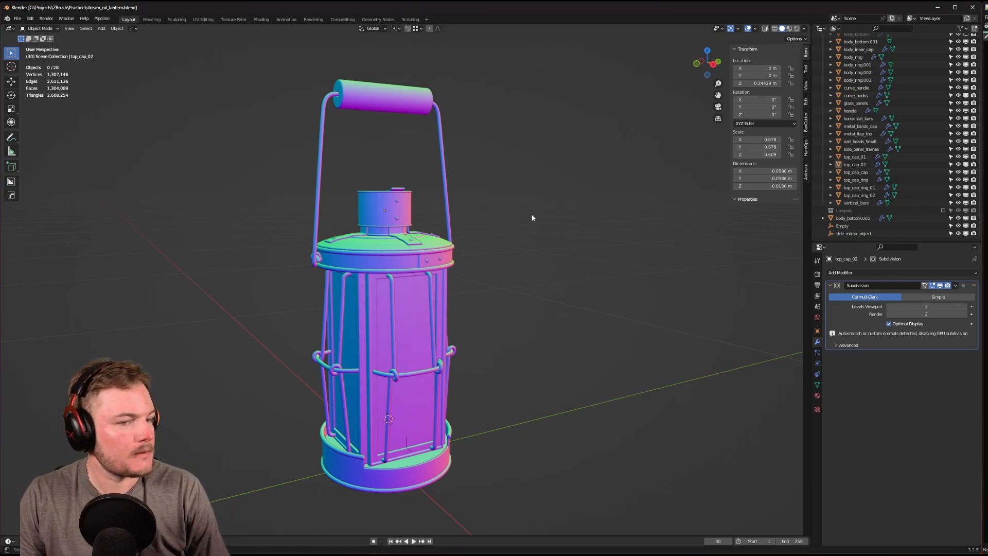
Unhide body_bottom in the Highpoly collection and isolate it in local view to inspect the notched base.
{"action": "middle_click_drag", "start_coordinate": [532, 217], "coordinate": [555, 218]}
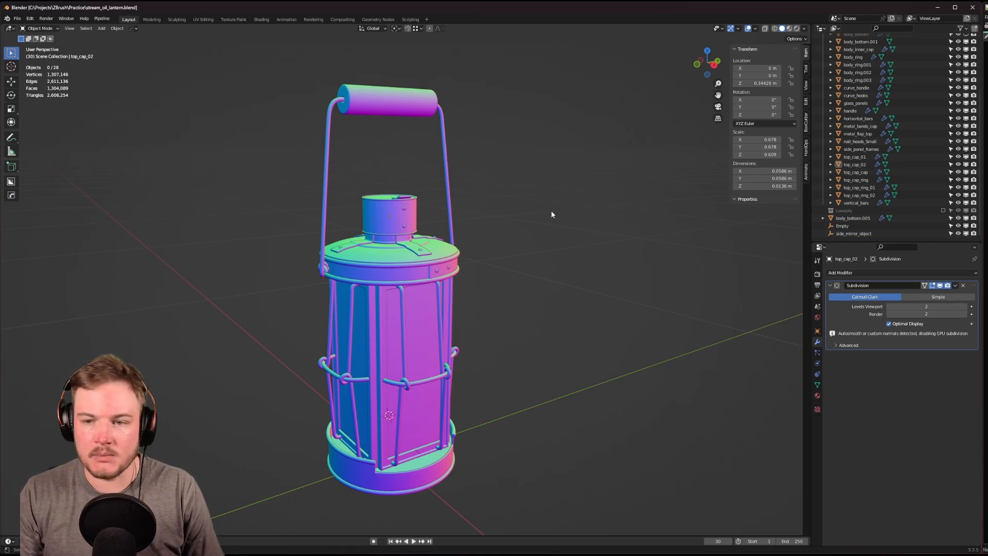
{"action": "scroll", "coordinate": [927, 184], "scroll_direction": "up", "scroll_amount": 3}
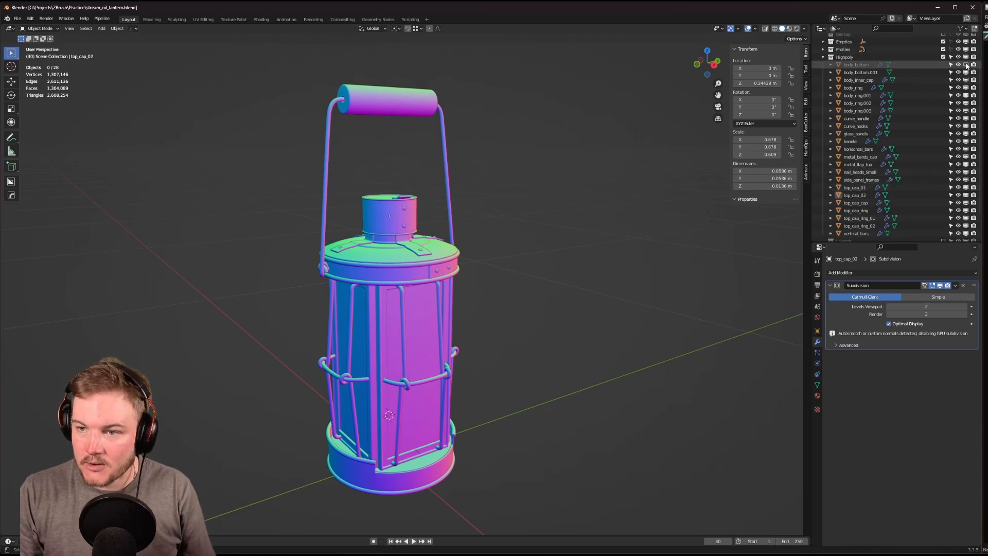
{"action": "left_click", "coordinate": [873, 65]}
{"action": "left_click", "coordinate": [967, 65]}
{"action": "middle_click_drag", "start_coordinate": [636, 216], "coordinate": [649, 174]}
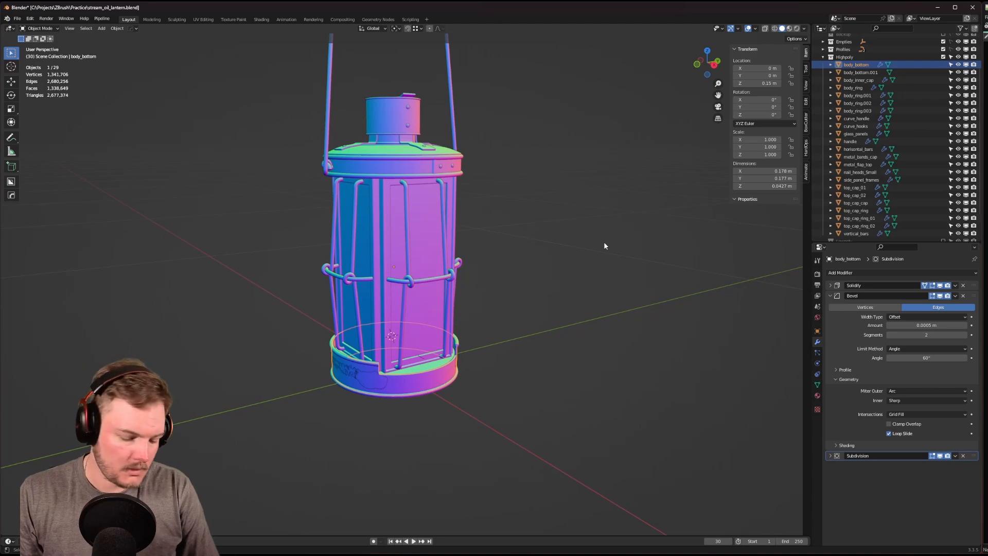
{"action": "key", "text": "KP_Divide"}
{"action": "middle_click_drag", "start_coordinate": [601, 257], "coordinate": [490, 223]}
{"action": "scroll", "coordinate": [489, 225], "scroll_direction": "up", "scroll_amount": 3}
{"action": "scroll", "coordinate": [488, 224], "scroll_direction": "down", "scroll_amount": 2}
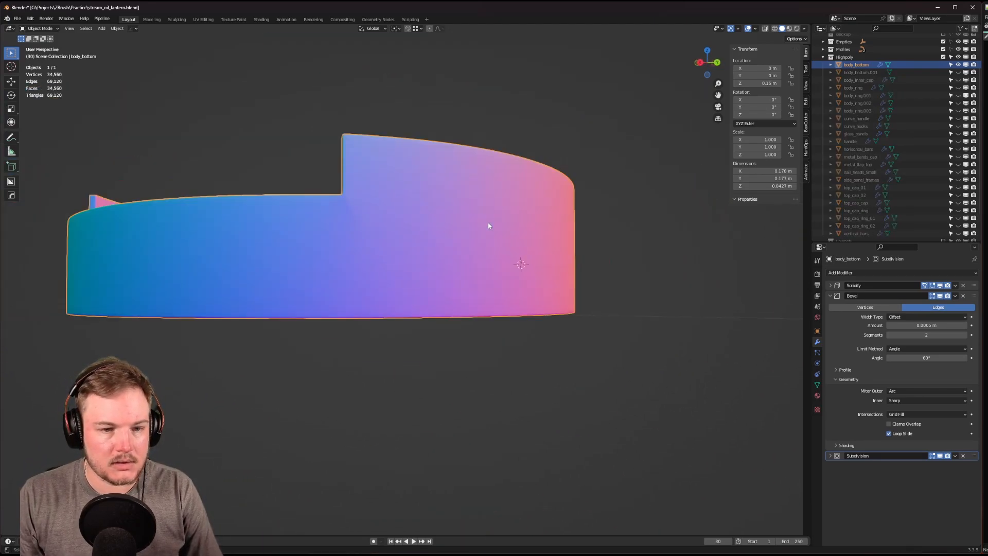
Delete the old notched base body_bottom.
{"action": "left_click", "coordinate": [806, 172]}
{"action": "scroll", "coordinate": [870, 211], "scroll_direction": "down", "scroll_amount": 2}
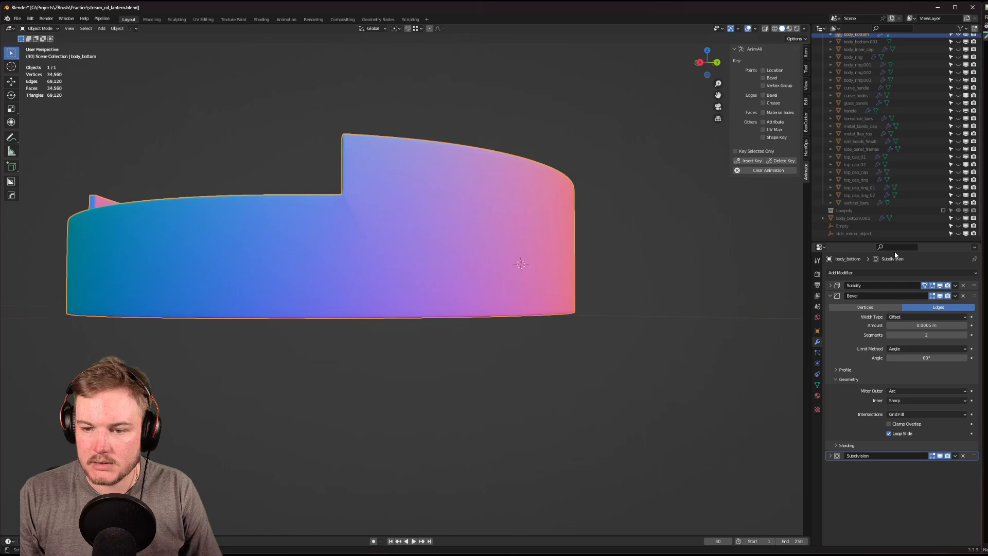
{"action": "key", "text": "Delete"}
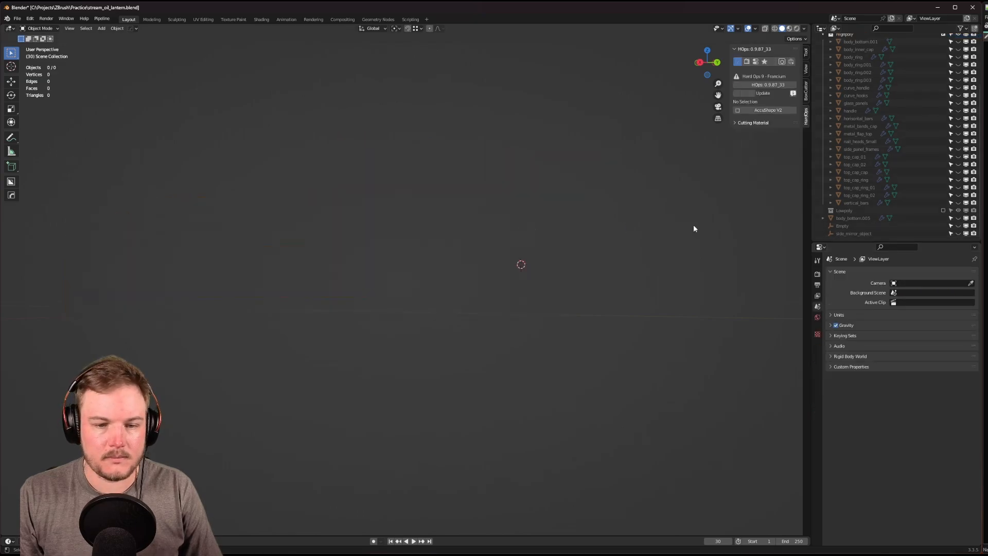
Show the replacement base body_bottom.005 and move it into the Highpoly collection.
{"action": "left_click", "coordinate": [958, 218]}
{"action": "left_click", "coordinate": [854, 218]}
{"action": "scroll", "coordinate": [859, 184], "scroll_direction": "up", "scroll_amount": 5}
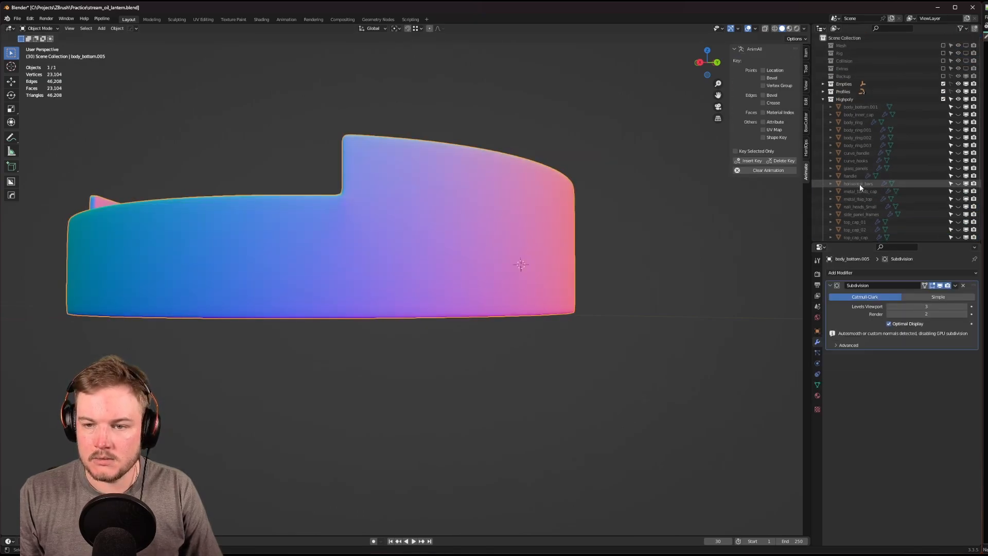
{"action": "key", "text": "m"}
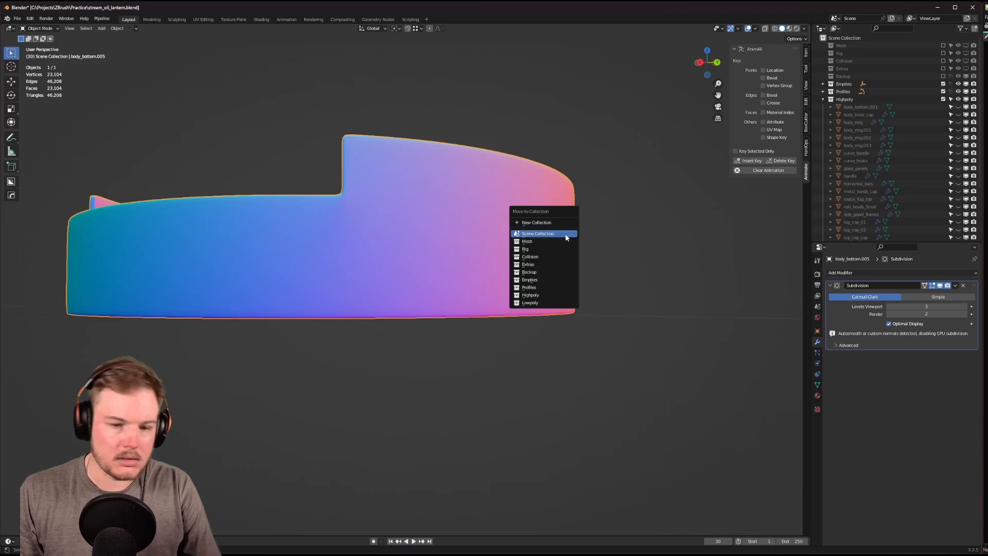
{"action": "left_click", "coordinate": [552, 296]}
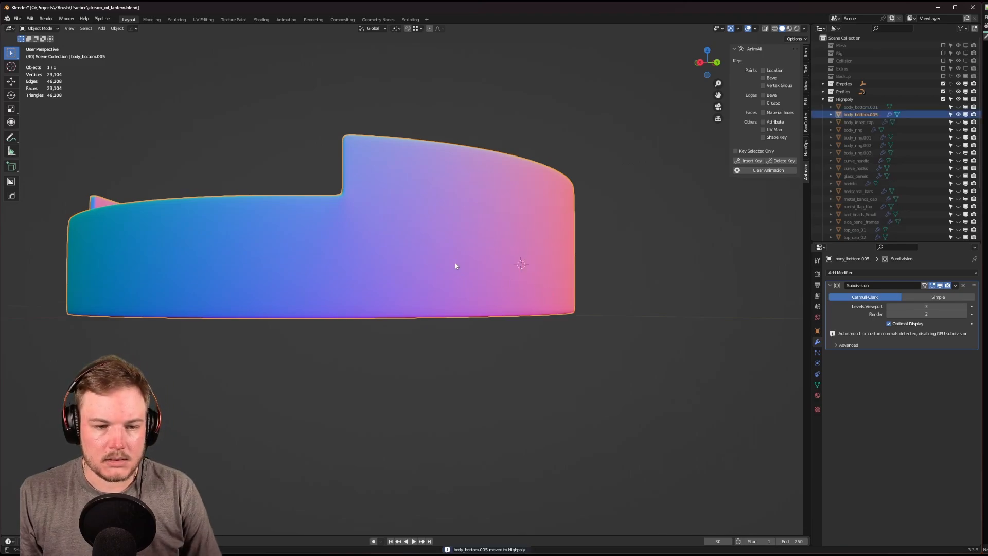
Examine the replacement base from several angles, checking the shading around its notch and along the vertical seam.
{"action": "middle_click_drag", "start_coordinate": [457, 268], "coordinate": [511, 282]}
{"action": "scroll", "coordinate": [512, 282], "scroll_direction": "down", "scroll_amount": 1}
{"action": "scroll", "coordinate": [511, 279], "scroll_direction": "down", "scroll_amount": 2}
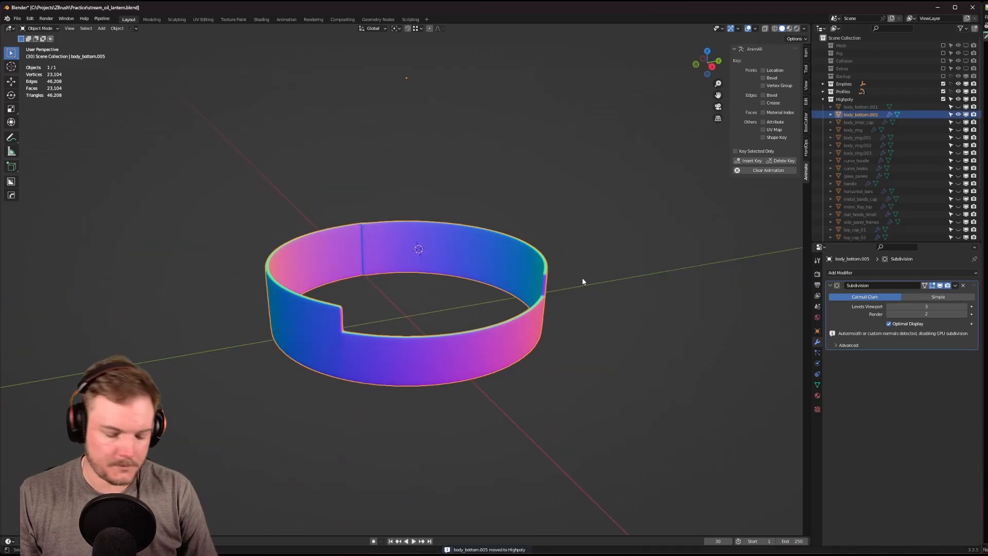
{"action": "middle_click_drag", "start_coordinate": [582, 277], "coordinate": [721, 272]}
{"action": "scroll", "coordinate": [721, 272], "scroll_direction": "up", "scroll_amount": 4}
{"action": "middle_click_drag", "start_coordinate": [535, 274], "coordinate": [451, 247]}
{"action": "scroll", "coordinate": [502, 264], "scroll_direction": "up", "scroll_amount": 3}
{"action": "key", "text": "Tab"}
{"action": "scroll", "coordinate": [452, 248], "scroll_direction": "up", "scroll_amount": 1}
{"action": "middle_click_drag", "start_coordinate": [515, 223], "coordinate": [460, 287]}
{"action": "scroll", "coordinate": [331, 294], "scroll_direction": "down", "scroll_amount": 3}
{"action": "scroll", "coordinate": [499, 300], "scroll_direction": "down", "scroll_amount": 3}
{"action": "scroll", "coordinate": [529, 302], "scroll_direction": "up", "scroll_amount": 3}
{"action": "key", "text": "Tab"}
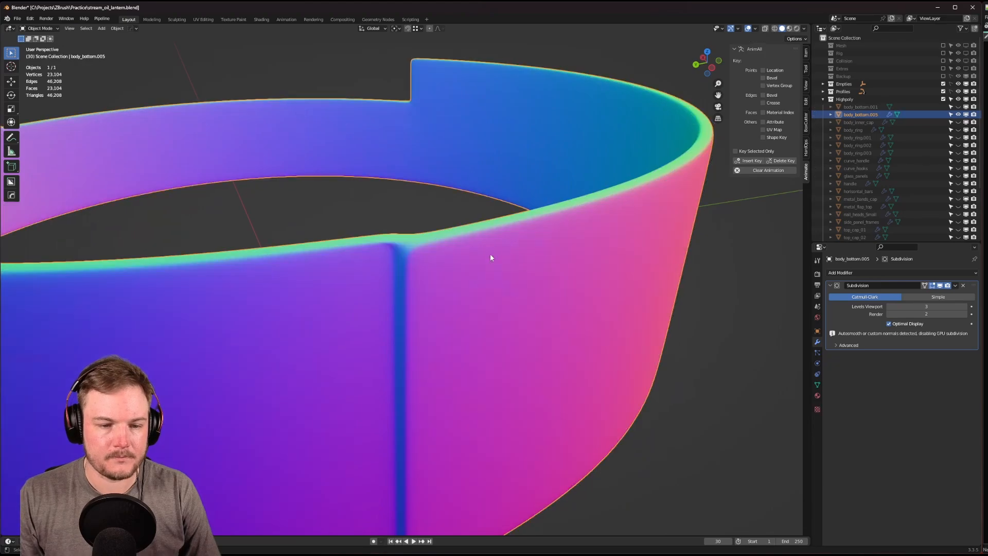
{"action": "scroll", "coordinate": [514, 247], "scroll_direction": "up", "scroll_amount": 4}
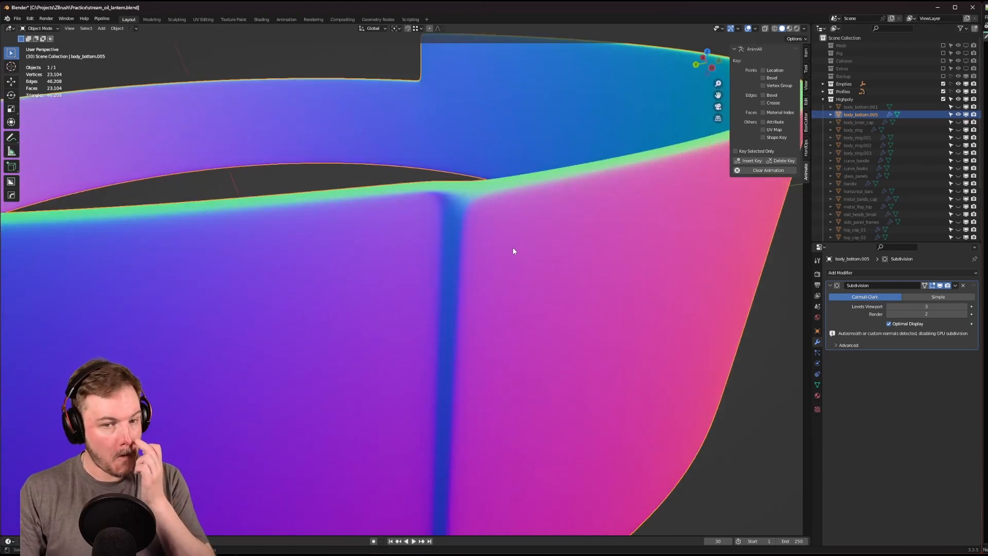
Select the entire base mesh and set its mean edge bevel weight to 0.
{"action": "key", "text": "Tab"}
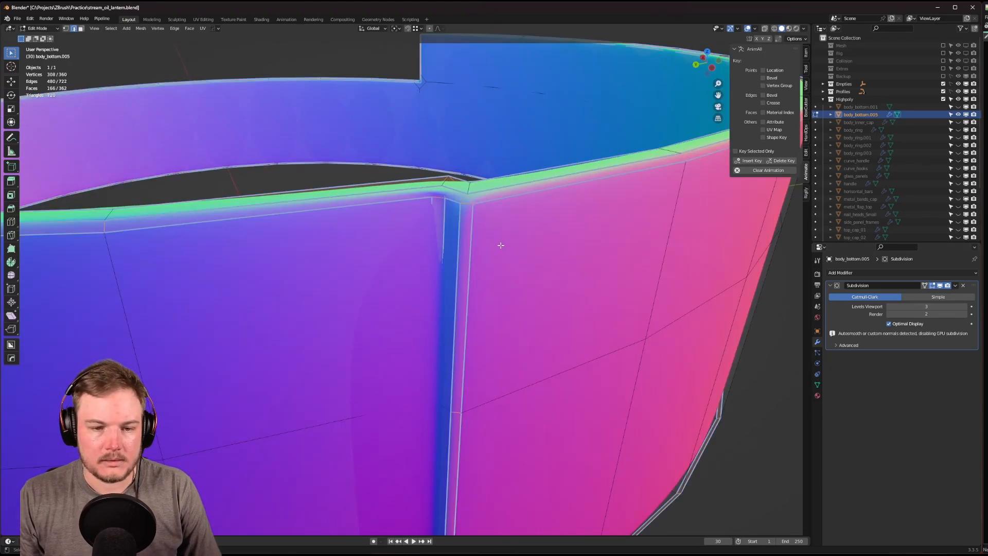
{"action": "left_click", "coordinate": [495, 239]}
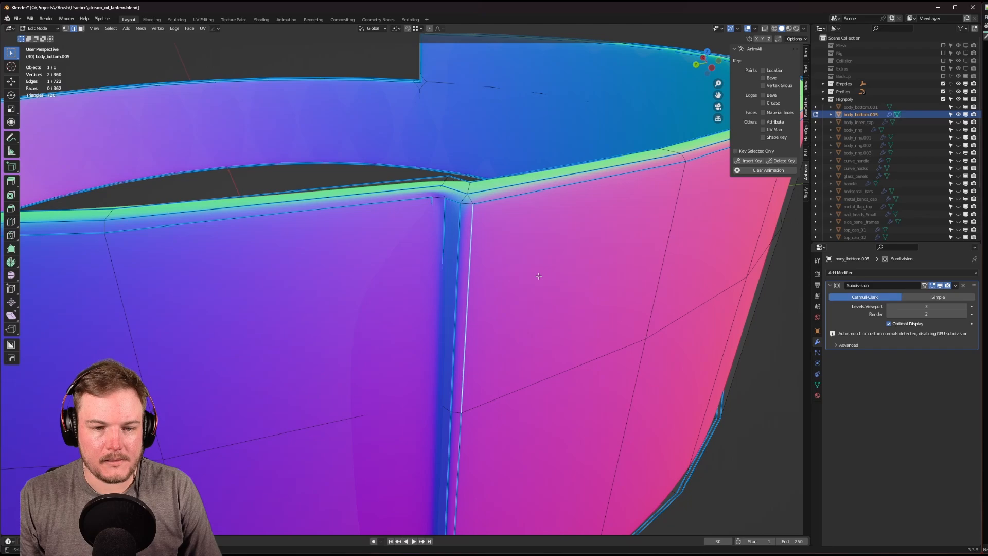
{"action": "key", "text": "a"}
{"action": "left_click", "coordinate": [806, 55]}
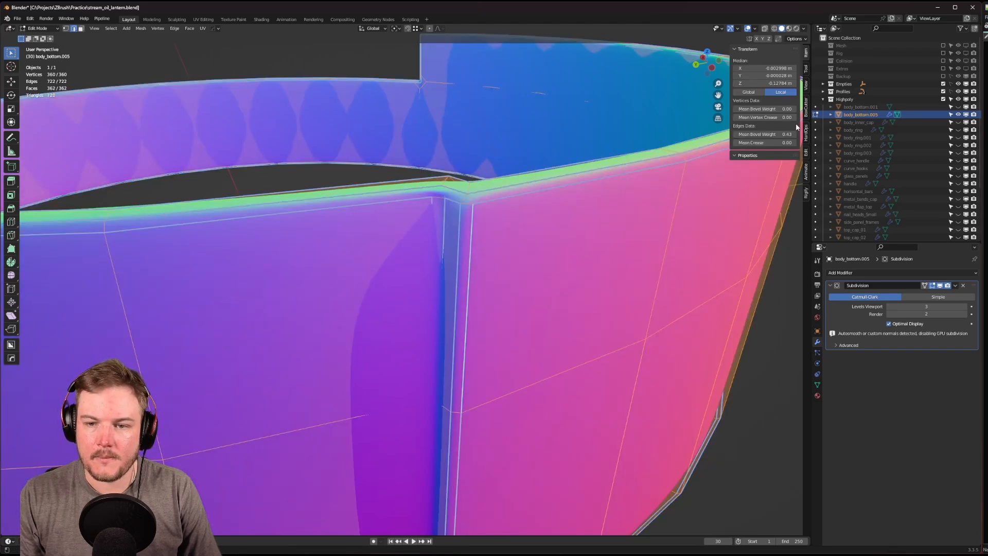
{"action": "type", "text": "0"}
{"action": "key", "text": "Return"}
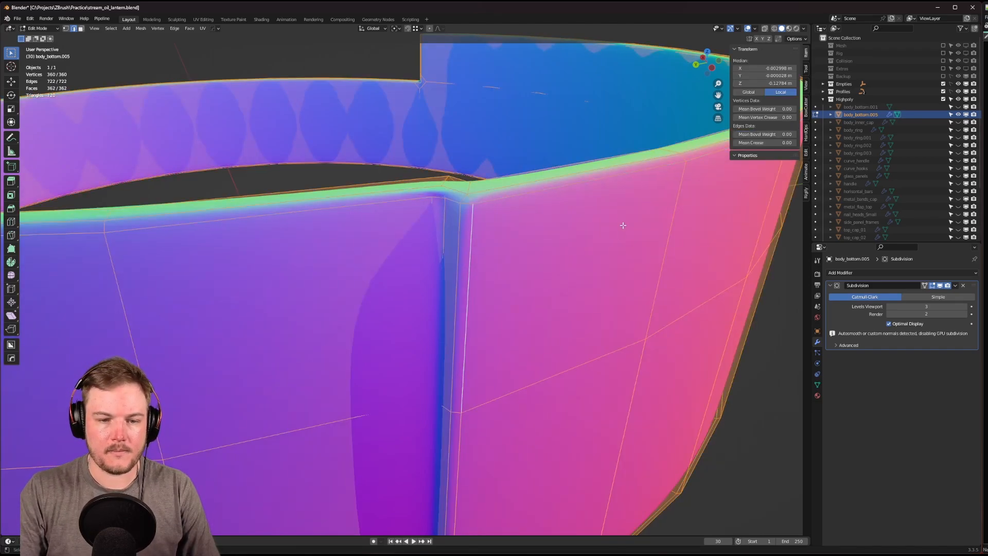
{"action": "middle_click_drag", "start_coordinate": [392, 227], "coordinate": [394, 227]}
{"action": "key", "text": "Tab"}
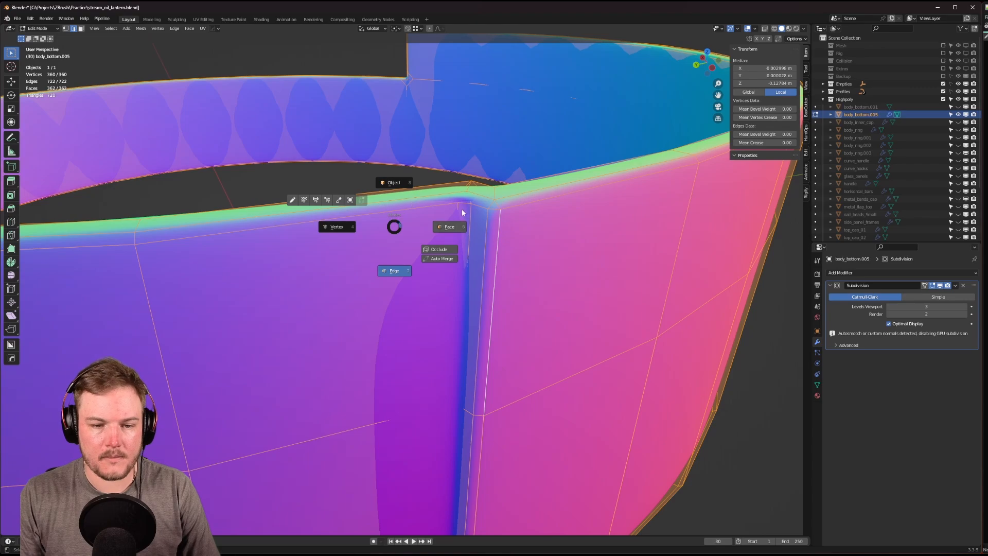
{"action": "key", "text": "Tab"}
Add two vertical loop cuts to the base, sliding one close to each side of the seam.
{"action": "scroll", "coordinate": [493, 229], "scroll_direction": "down", "scroll_amount": 4}
{"action": "key", "text": "Tab"}
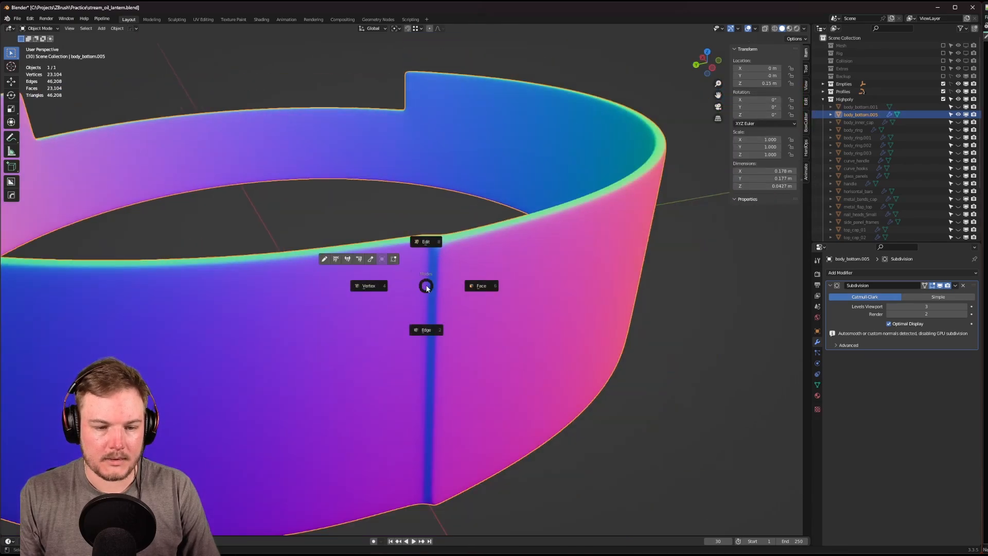
{"action": "left_click", "coordinate": [424, 266]}
{"action": "key", "text": "ctrl+r"}
{"action": "left_click", "coordinate": [406, 248]}
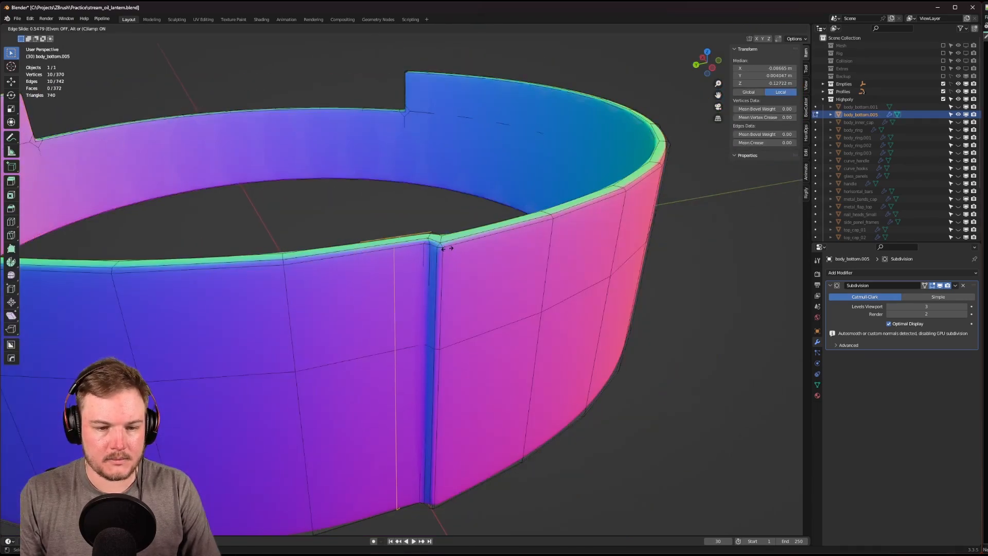
{"action": "left_click", "coordinate": [464, 246]}
{"action": "key", "text": "ctrl+r"}
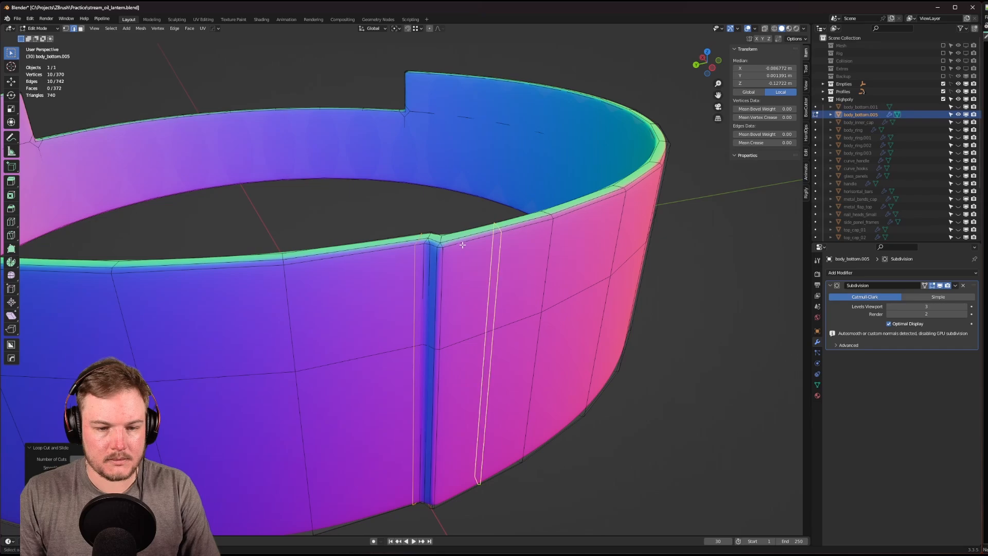
{"action": "left_click", "coordinate": [462, 245]}
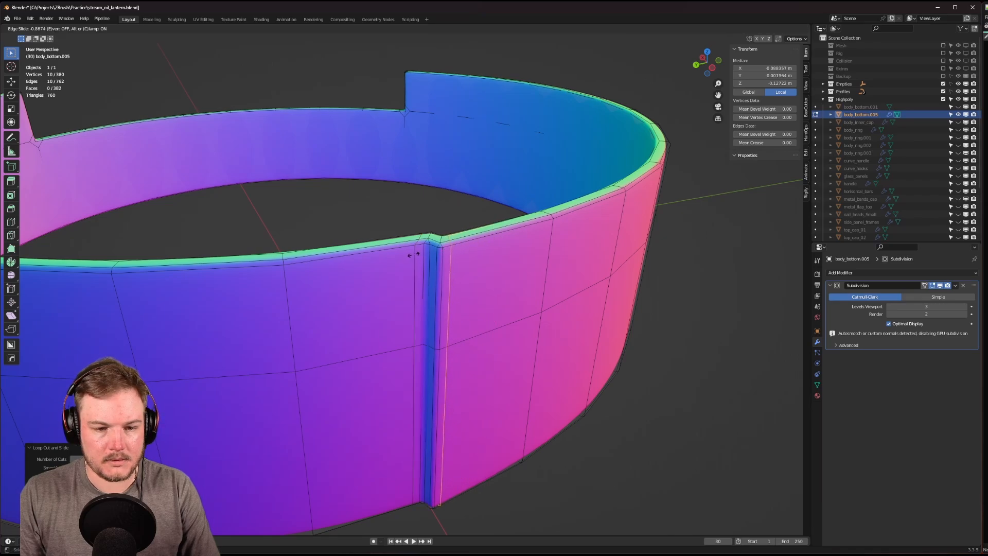
{"action": "left_click", "coordinate": [413, 254]}
Add two horizontal loop cuts around the base, sliding one toward the upper rim and one toward the lower rim.
{"action": "key", "text": "ctrl+r"}
{"action": "left_click", "coordinate": [414, 252]}
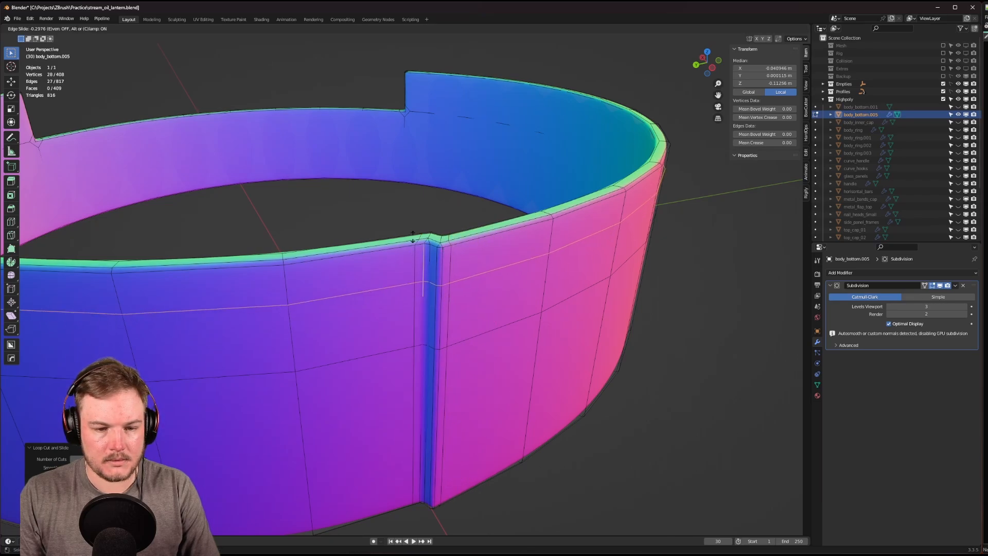
{"action": "left_click", "coordinate": [421, 363]}
{"action": "middle_click_drag", "start_coordinate": [421, 363], "coordinate": [437, 233]}
{"action": "key", "text": "ctrl+r"}
{"action": "left_click", "coordinate": [438, 230]}
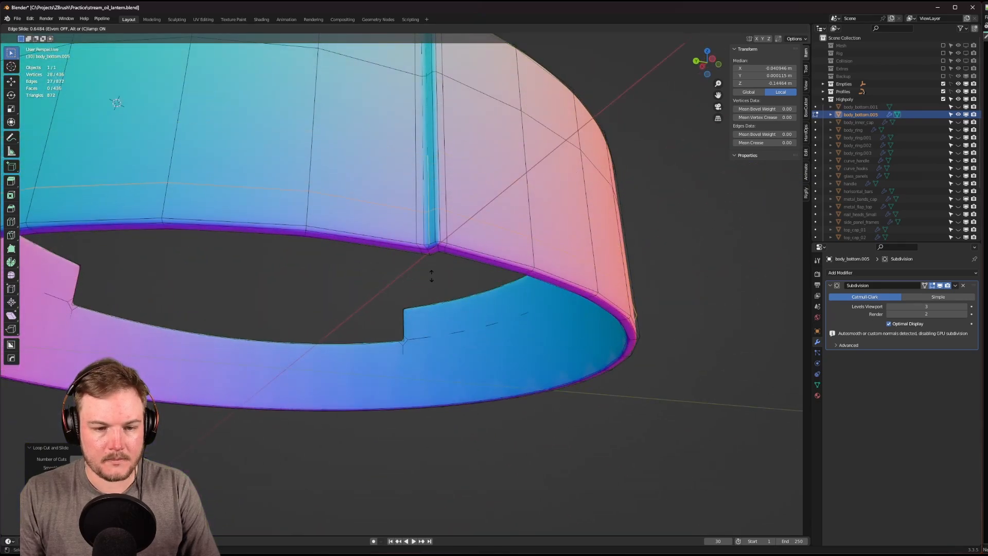
{"action": "left_click", "coordinate": [431, 297]}
{"action": "key", "text": "Tab"}
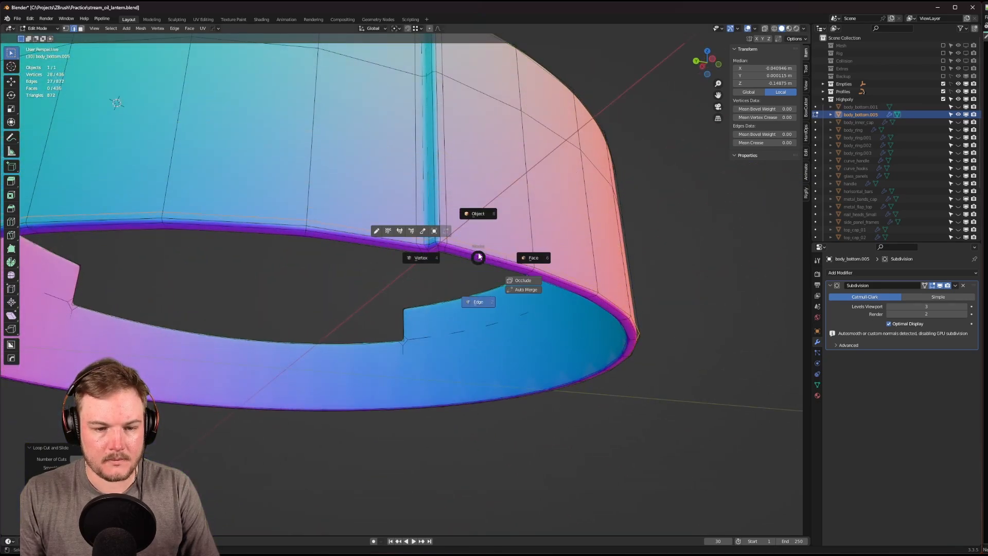
{"action": "left_click", "coordinate": [479, 216]}
Inspect the smoothed base all around, checking the shading at the notch corners, rims and seam.
{"action": "mouse_move", "coordinate": [482, 221]}
{"action": "middle_mouse_down"}
{"action": "mouse_move", "coordinate": [489, 286]}
{"action": "mouse_move", "coordinate": [486, 270]}
{"action": "mouse_move", "coordinate": [447, 267]}
{"action": "mouse_move", "coordinate": [486, 276]}
{"action": "mouse_move", "coordinate": [432, 278]}
{"action": "middle_mouse_up"}
{"action": "scroll", "coordinate": [463, 267], "scroll_direction": "down", "scroll_amount": 5}
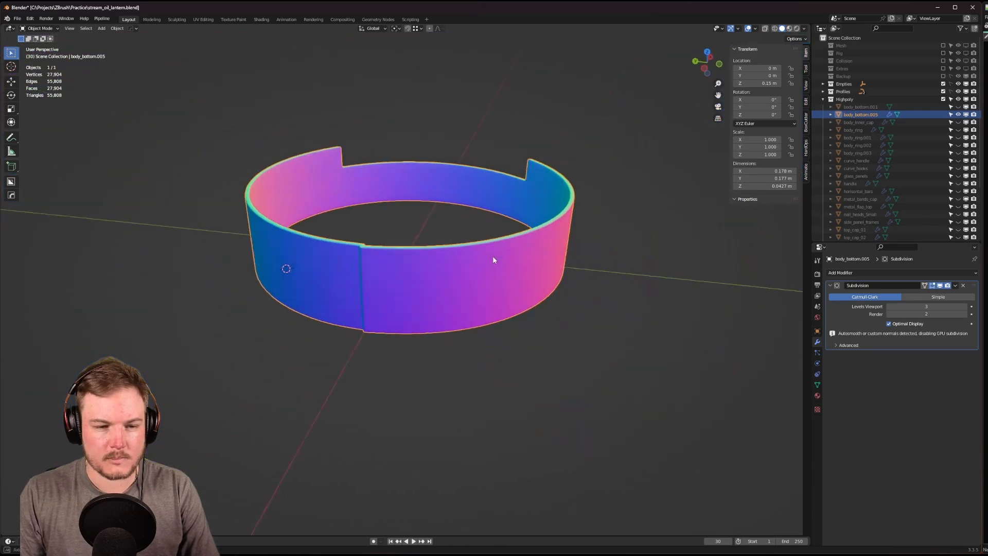
{"action": "middle_click_drag", "start_coordinate": [492, 257], "coordinate": [377, 340]}
{"action": "scroll", "coordinate": [528, 233], "scroll_direction": "down", "scroll_amount": 2}
{"action": "scroll", "coordinate": [352, 301], "scroll_direction": "up", "scroll_amount": 8}
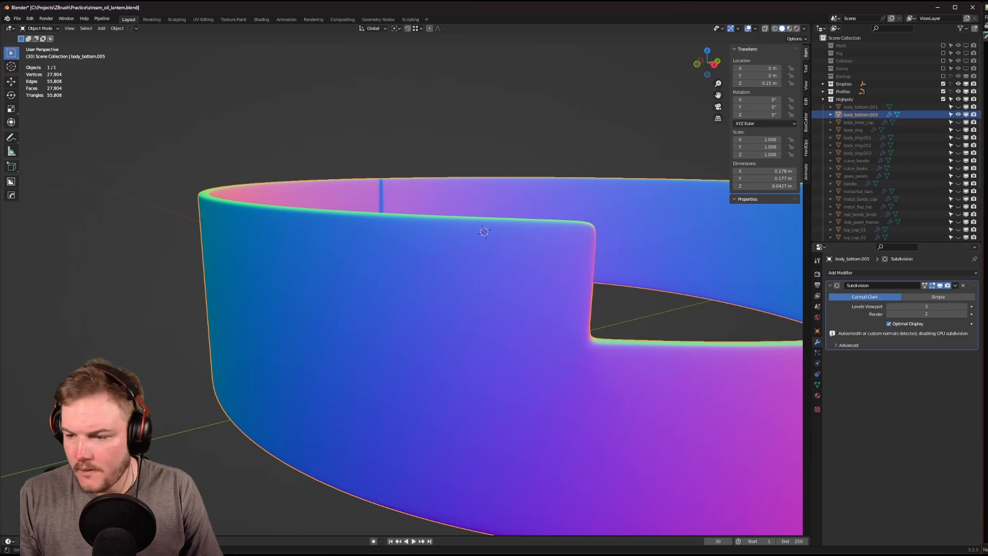
{"action": "scroll", "coordinate": [553, 271], "scroll_direction": "down", "scroll_amount": 6}
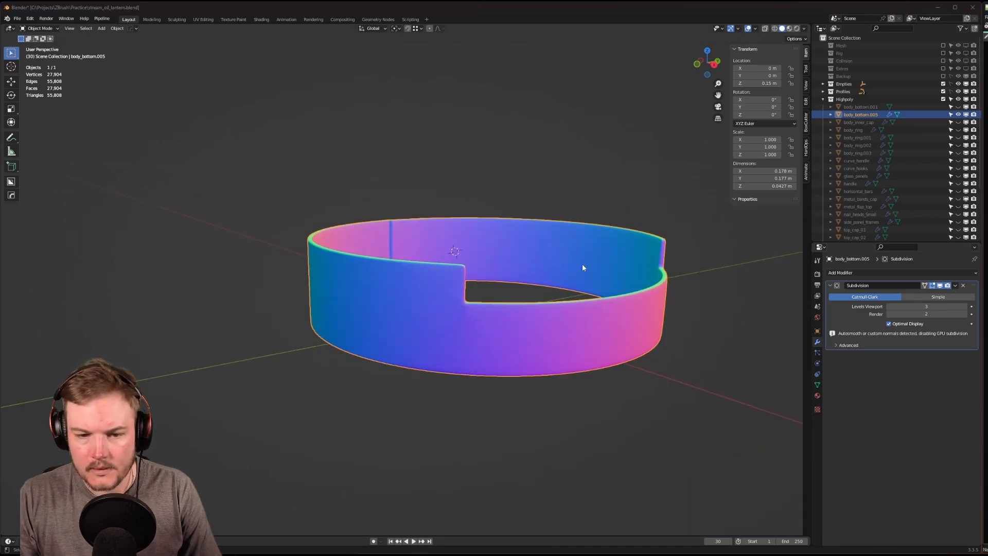
{"action": "middle_click_drag", "start_coordinate": [582, 267], "coordinate": [439, 298]}
{"action": "scroll", "coordinate": [555, 243], "scroll_direction": "up", "scroll_amount": 1}
{"action": "scroll", "coordinate": [526, 263], "scroll_direction": "up", "scroll_amount": 2}
{"action": "key", "text": "Tab"}
{"action": "scroll", "coordinate": [394, 237], "scroll_direction": "up", "scroll_amount": 2}
{"action": "scroll", "coordinate": [423, 274], "scroll_direction": "up", "scroll_amount": 2}
{"action": "scroll", "coordinate": [425, 275], "scroll_direction": "up", "scroll_amount": 2}
{"action": "scroll", "coordinate": [439, 297], "scroll_direction": "down", "scroll_amount": 1}
Slide the vertical support loop on the recessed side of the base's seam closer to the seam.
{"action": "key", "text": "Tab"}
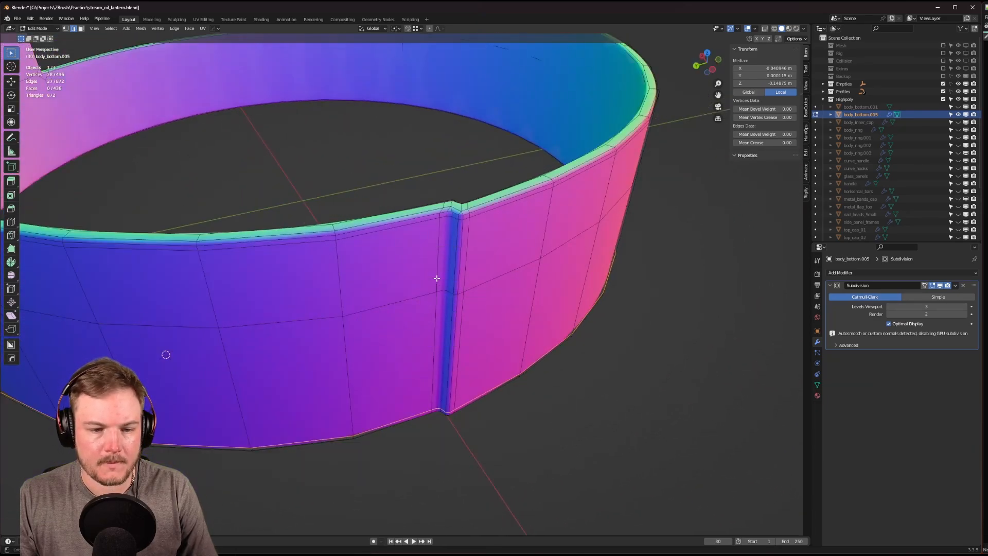
{"action": "left_click", "coordinate": [437, 279], "text": "alt"}
{"action": "key", "text": "g"}
{"action": "key", "text": "g"}
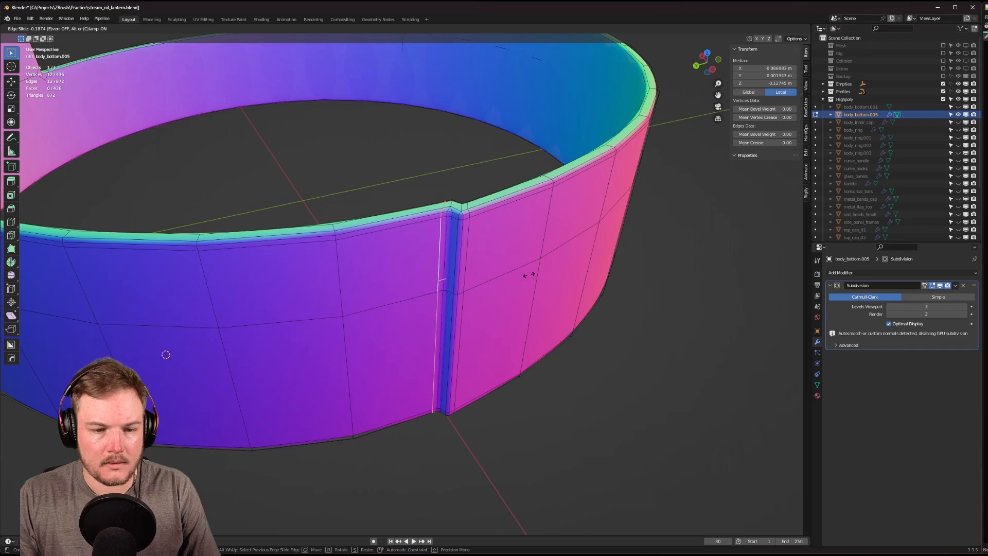
{"action": "left_click", "coordinate": [536, 271]}
Select a vertical edge path in the seam's step and move it slightly along the Y axis.
{"action": "scroll", "coordinate": [459, 251], "scroll_direction": "up", "scroll_amount": 5}
{"action": "middle_click_drag", "start_coordinate": [514, 210], "coordinate": [468, 263], "text": "shift"}
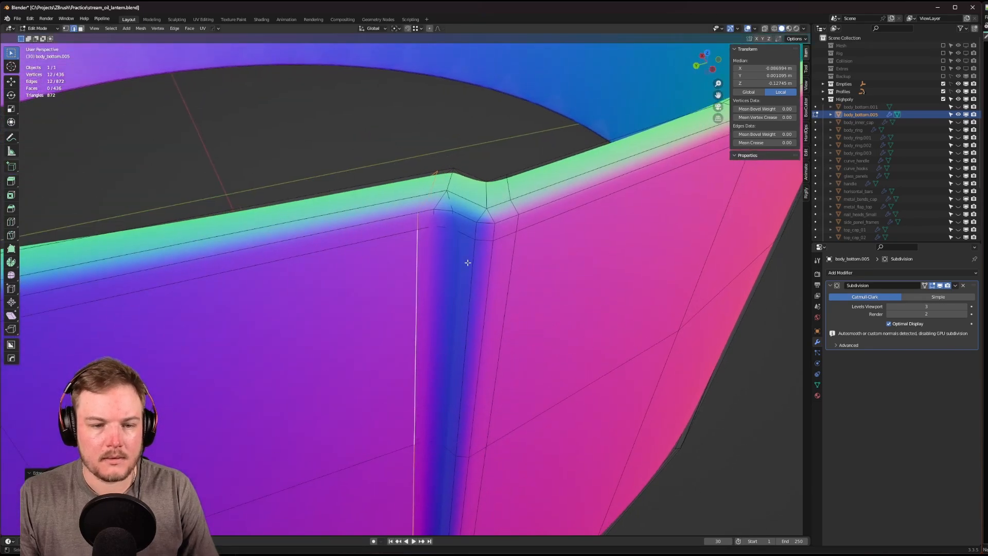
{"action": "left_click", "coordinate": [436, 275], "text": "alt"}
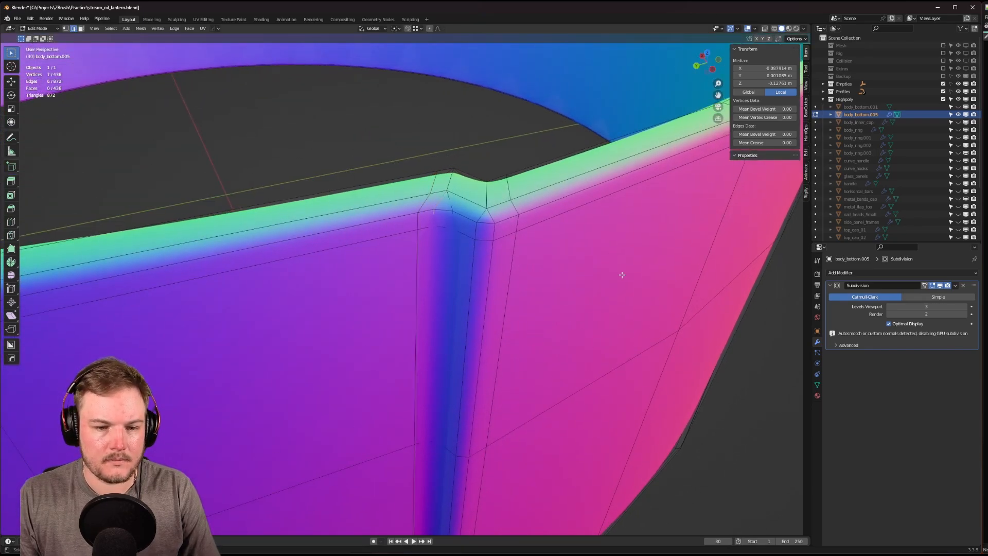
{"action": "right_click", "coordinate": [622, 275]}
{"action": "middle_click_drag", "start_coordinate": [445, 235], "coordinate": [440, 177]}
{"action": "key", "text": "g"}
{"action": "key", "text": "x"}
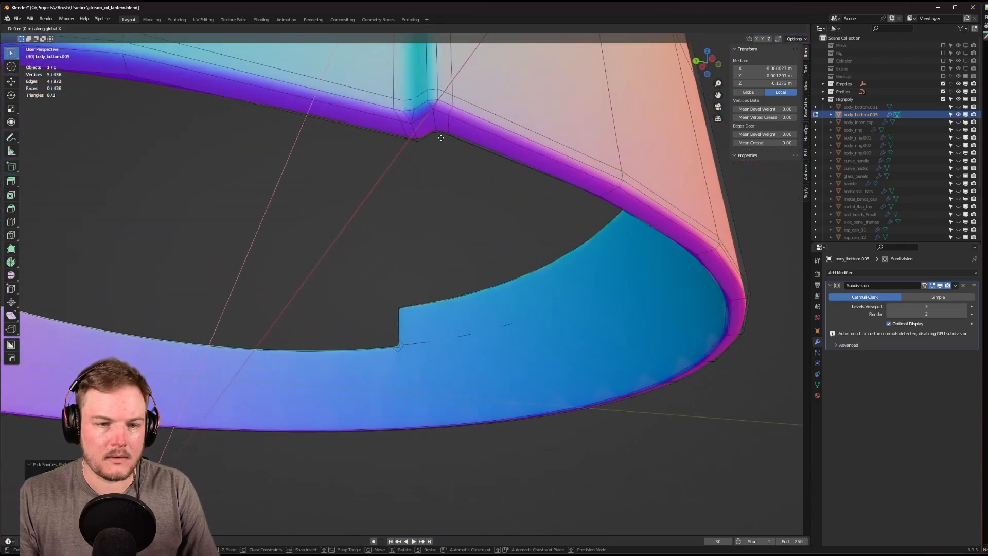
{"action": "key", "text": "y"}
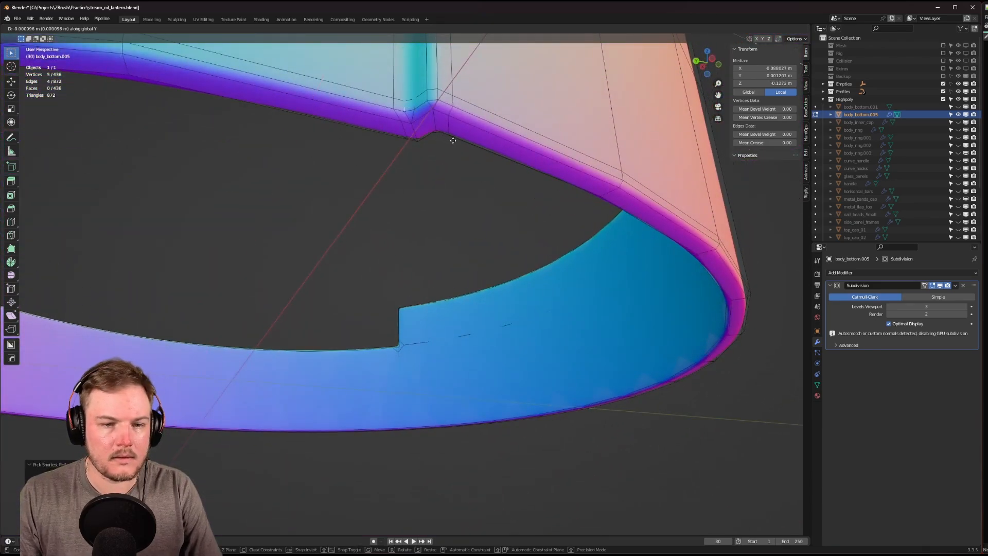
{"action": "left_click", "coordinate": [459, 142]}
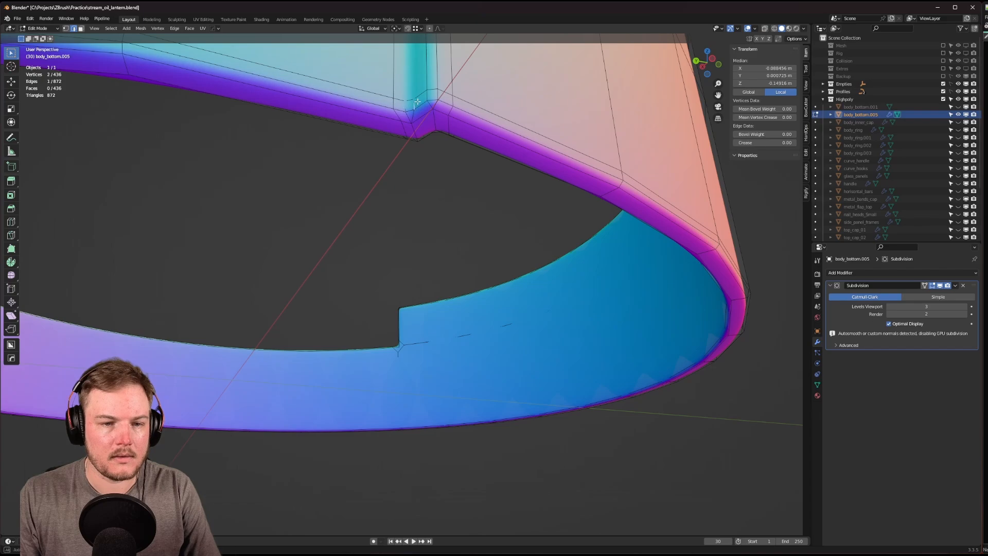
Select the neighbouring vertical edge path in the seam's step and move it about 0.0001 m along the X axis.
{"action": "middle_click_drag", "start_coordinate": [417, 102], "coordinate": [546, 215]}
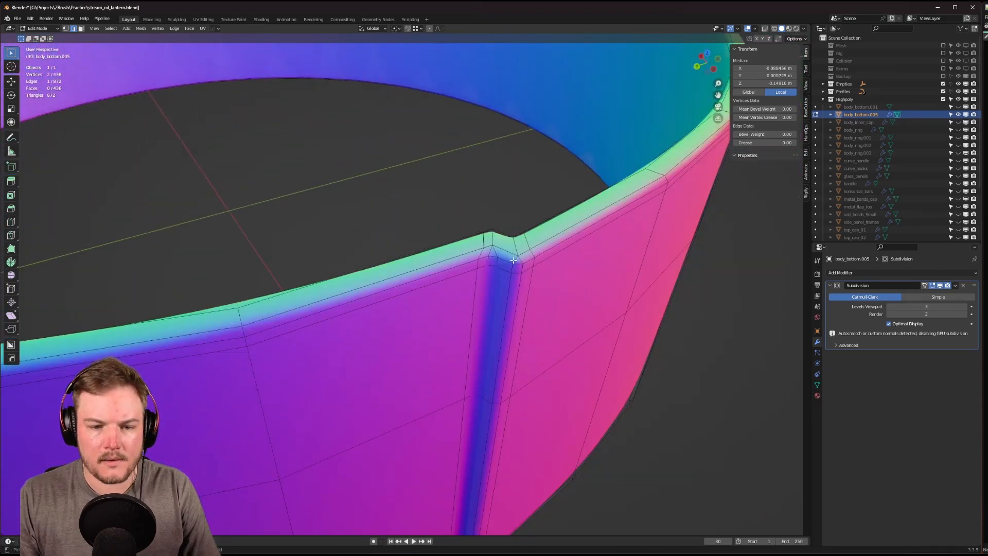
{"action": "left_click", "coordinate": [498, 260], "text": "ctrl"}
{"action": "key", "text": "g"}
{"action": "key", "text": "x"}
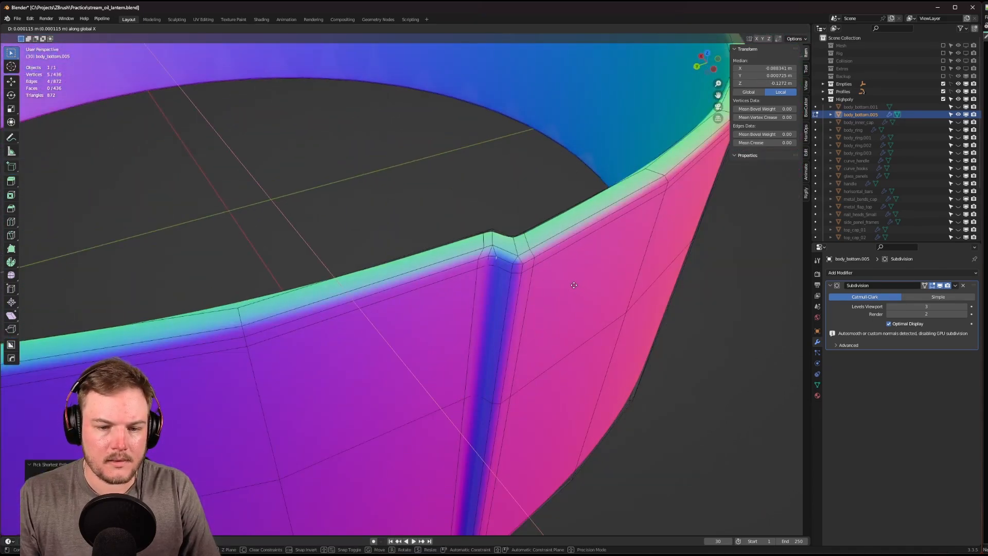
{"action": "left_click", "coordinate": [573, 288]}
Leave mesh editing, unhide all the other lantern parts and deselect everything.
{"action": "key", "text": "Tab"}
{"action": "scroll", "coordinate": [549, 273], "scroll_direction": "down", "scroll_amount": 5}
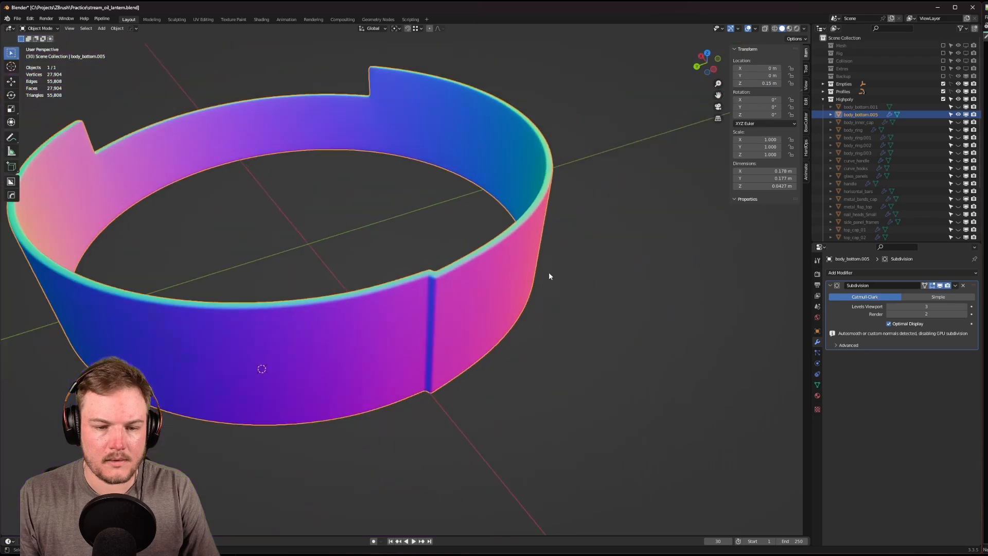
{"action": "scroll", "coordinate": [536, 278], "scroll_direction": "down", "scroll_amount": 7}
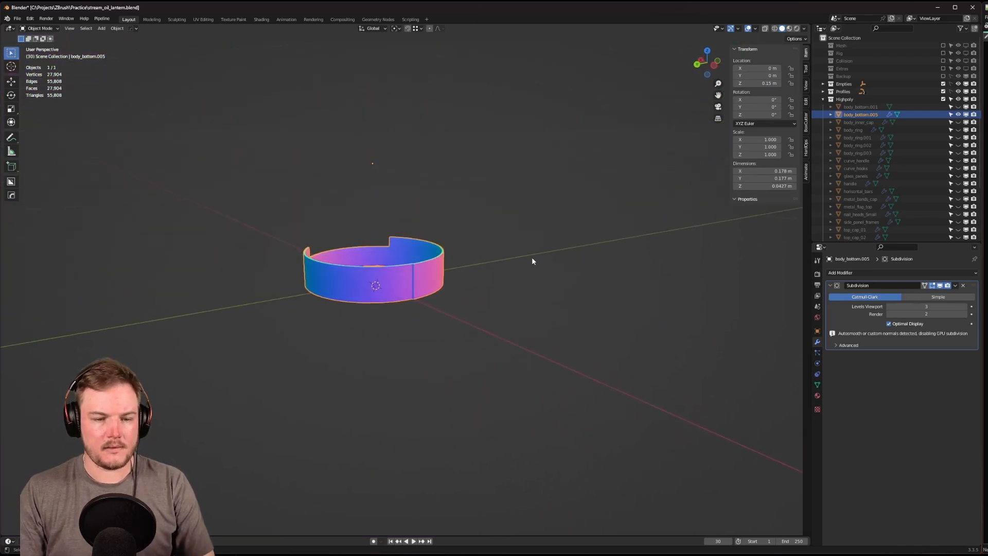
{"action": "key", "text": "alt+h"}
{"action": "key", "text": "alt+a"}
{"action": "middle_click_drag", "start_coordinate": [508, 285], "coordinate": [553, 256]}
{"action": "scroll", "coordinate": [535, 293], "scroll_direction": "up", "scroll_amount": 10}
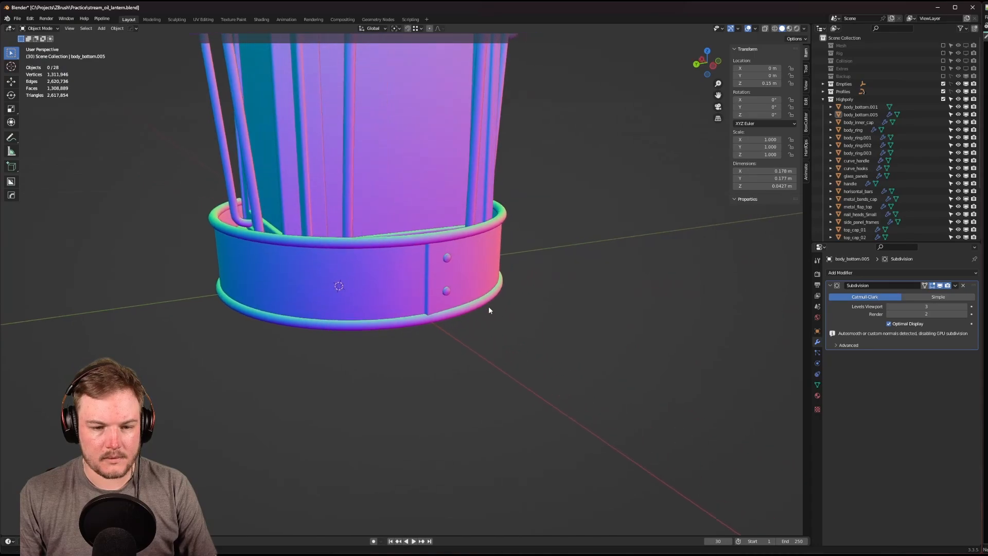
Edit the base mesh again and slide the vertical support loop on the rivet side closer to the seam.
{"action": "middle_click_drag", "start_coordinate": [489, 308], "coordinate": [472, 278]}
{"action": "key", "text": "Tab"}
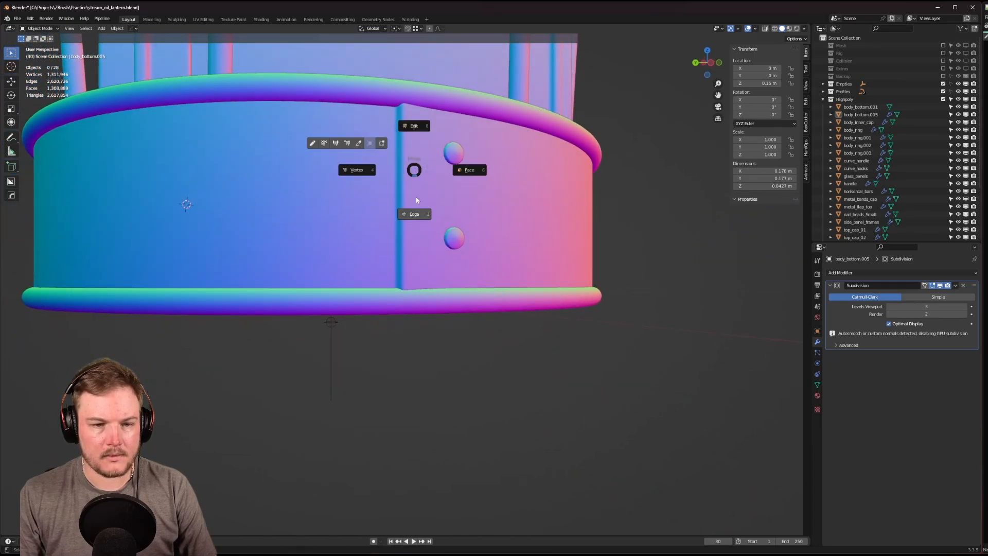
{"action": "left_click", "coordinate": [416, 209]}
{"action": "middle_click_drag", "start_coordinate": [415, 215], "coordinate": [414, 250]}
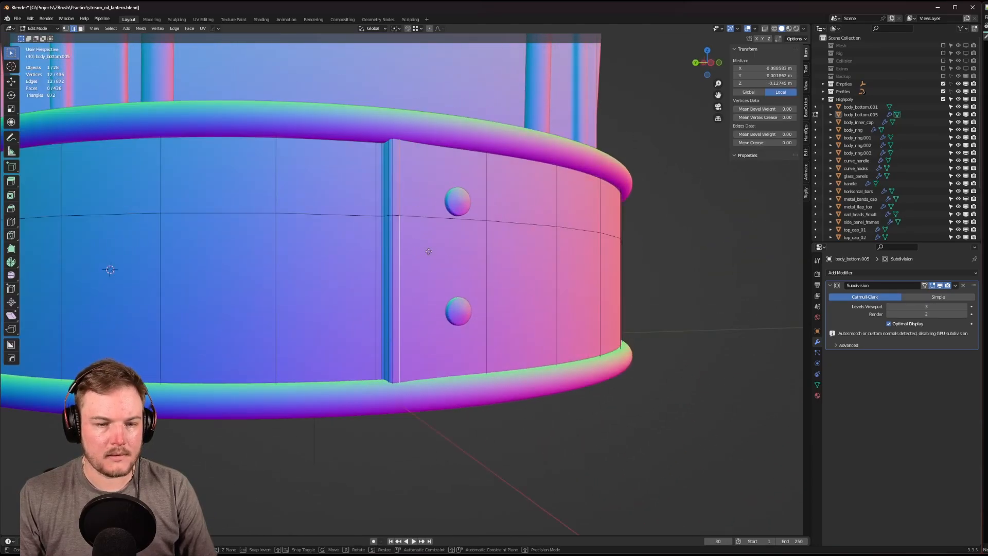
{"action": "key", "text": "g"}
{"action": "key", "text": "g"}
{"action": "left_click", "coordinate": [332, 251]}
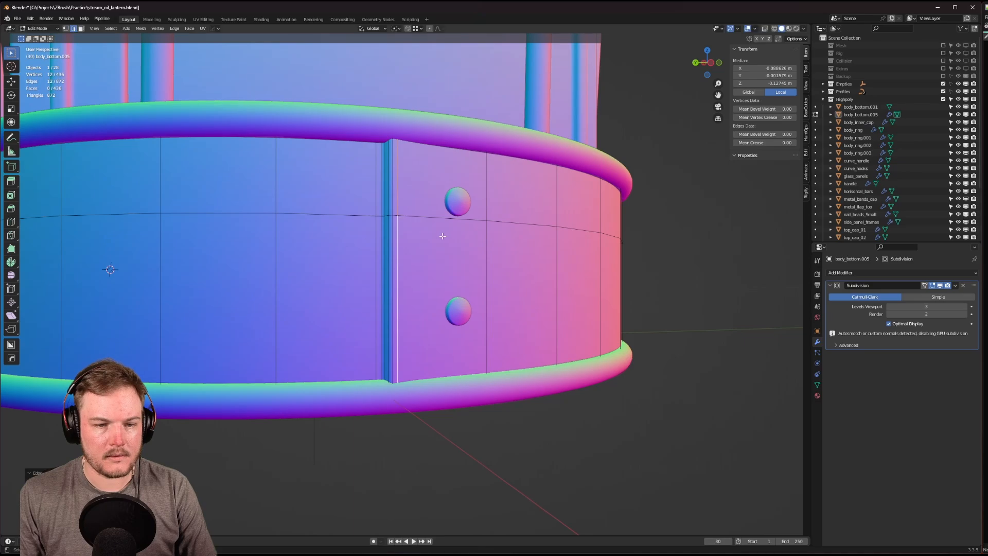
Select the vertical edge path on the rivet side of the seam and move it horizontally about 0.0002 m, locking Z.
{"action": "middle_click_drag", "start_coordinate": [332, 252], "coordinate": [456, 232]}
{"action": "left_click", "coordinate": [453, 233], "text": "alt"}
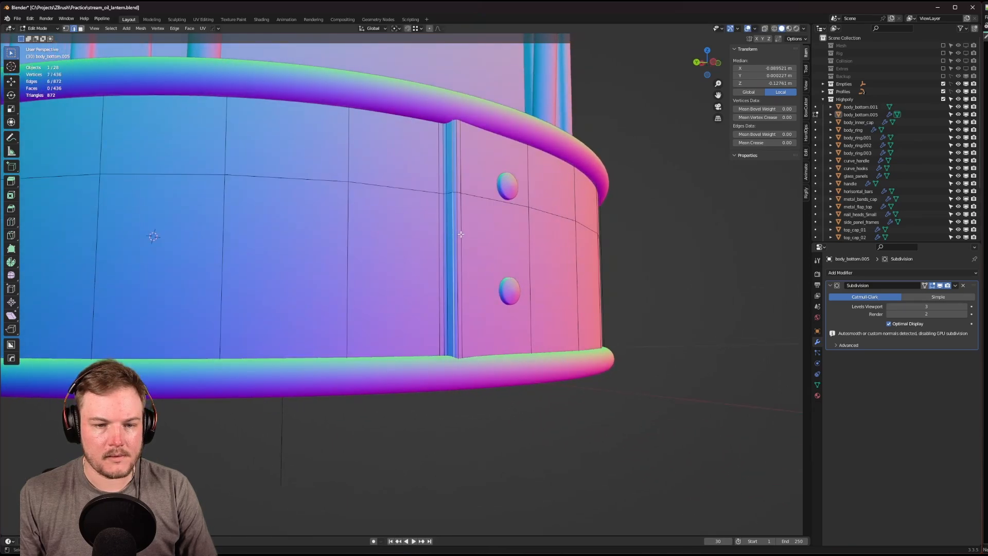
{"action": "middle_click_drag", "start_coordinate": [460, 234], "coordinate": [478, 261]}
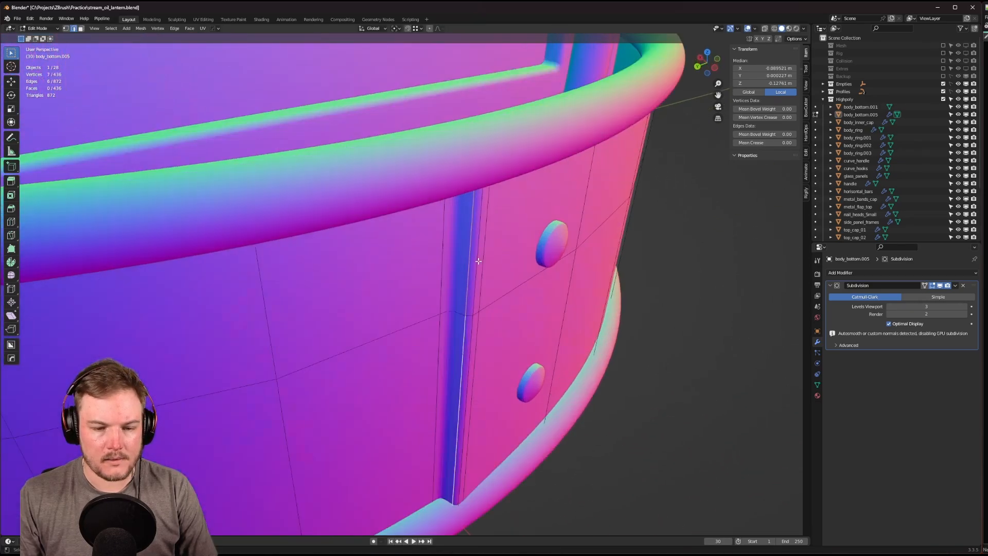
{"action": "left_click", "coordinate": [475, 269]}
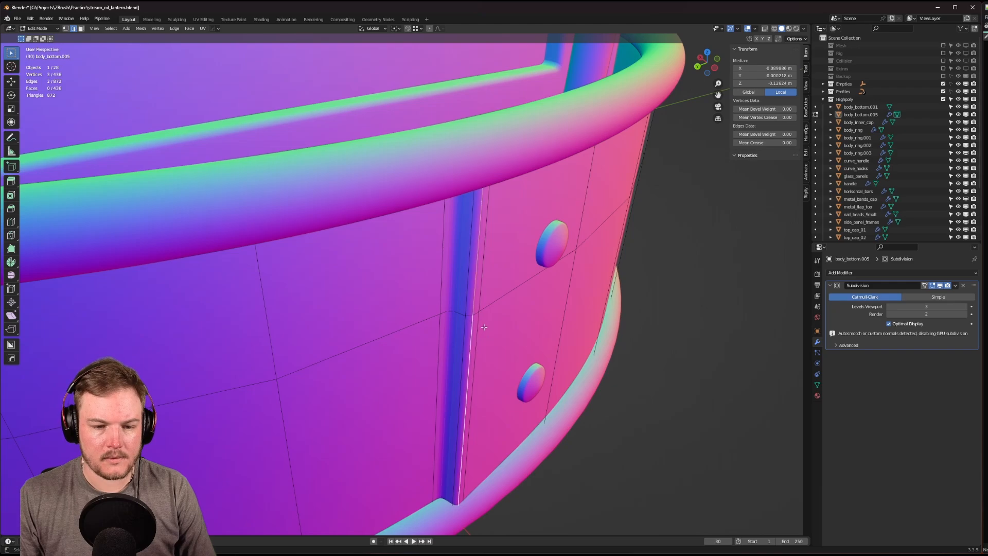
{"action": "middle_click_drag", "start_coordinate": [484, 327], "coordinate": [472, 313]}
{"action": "key", "text": "g"}
{"action": "key", "text": "shift+z"}
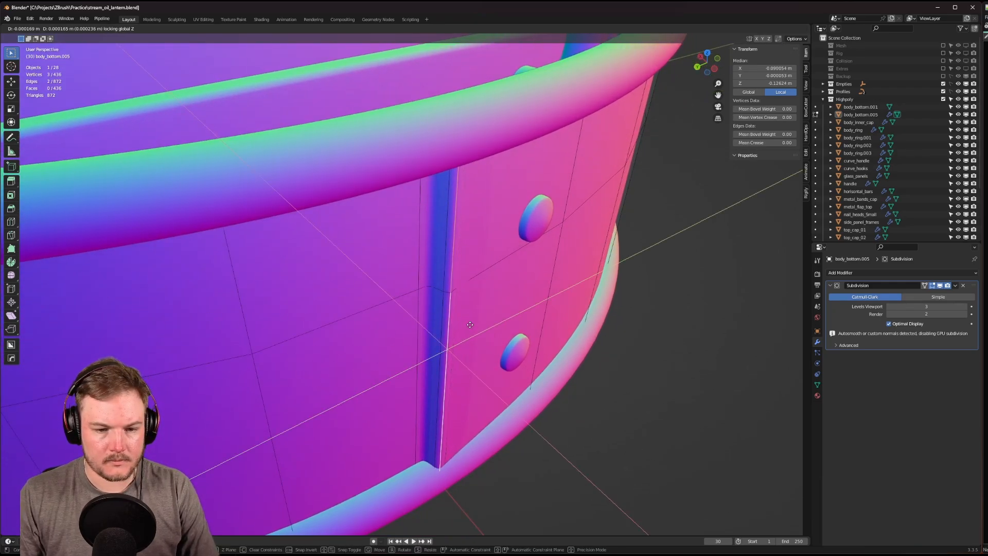
{"action": "left_click", "coordinate": [468, 324]}
Examine the seam's edges in x-ray, leave mesh editing and inspect the smoothed base from near and far.
{"action": "left_click", "coordinate": [431, 313], "text": "alt"}
{"action": "key", "text": "alt+z"}
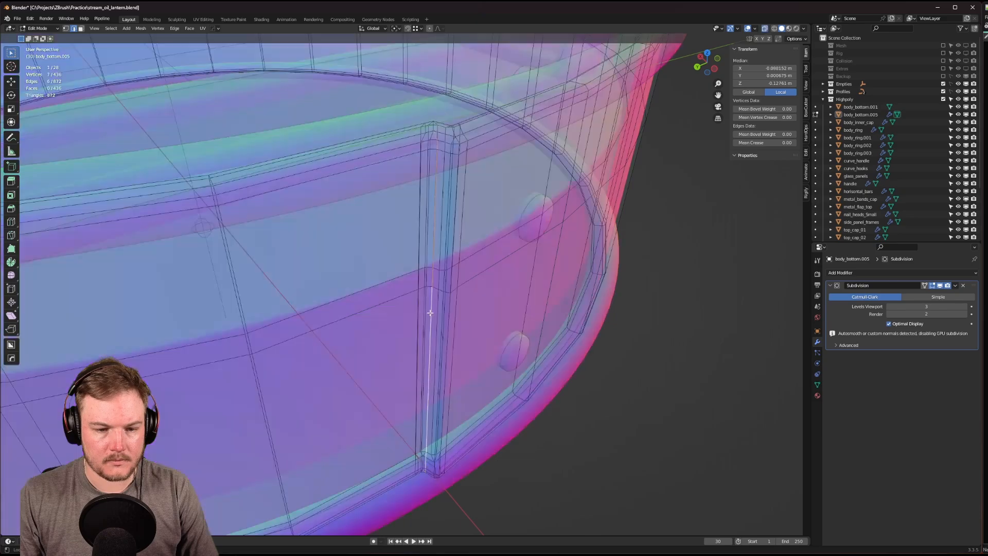
{"action": "middle_click_drag", "start_coordinate": [432, 305], "coordinate": [483, 303]}
{"action": "key", "text": "z"}
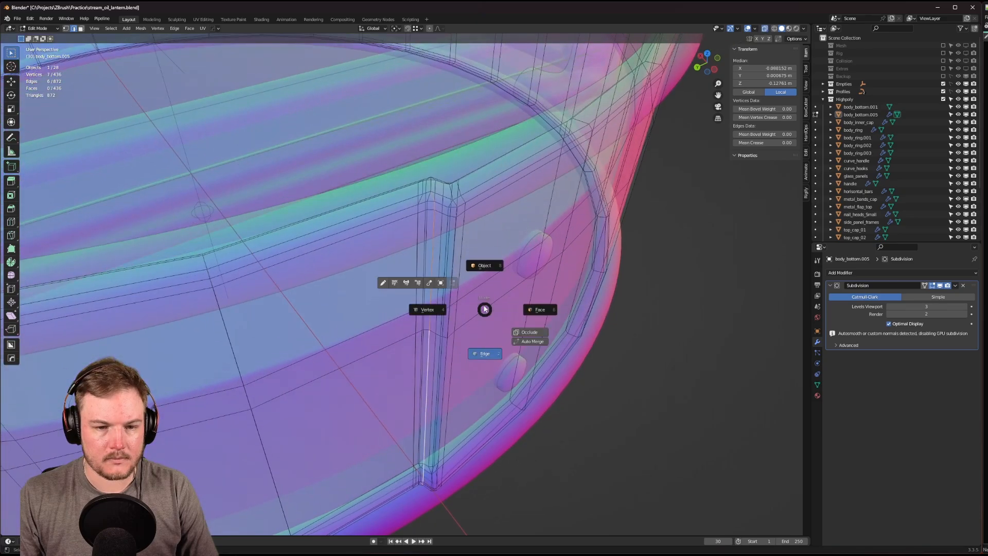
{"action": "key", "text": "alt+z"}
{"action": "key", "text": "Tab"}
{"action": "scroll", "coordinate": [502, 267], "scroll_direction": "down", "scroll_amount": 5}
{"action": "mouse_move", "coordinate": [554, 307]}
{"action": "middle_mouse_down"}
{"action": "mouse_move", "coordinate": [507, 259]}
{"action": "mouse_move", "coordinate": [543, 245]}
{"action": "mouse_move", "coordinate": [578, 261]}
{"action": "mouse_move", "coordinate": [557, 294]}
{"action": "middle_mouse_up"}
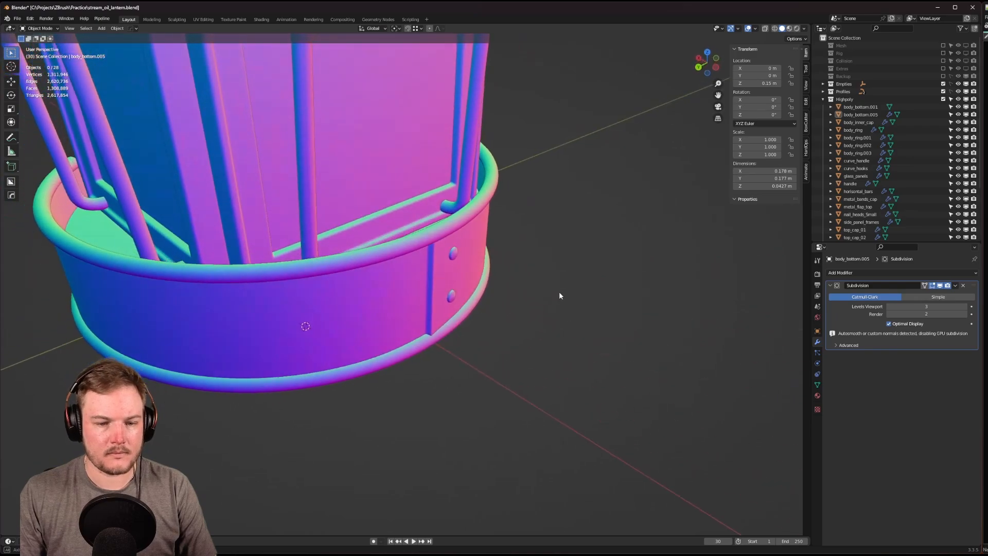
{"action": "scroll", "coordinate": [555, 293], "scroll_direction": "down", "scroll_amount": 7}
{"action": "scroll", "coordinate": [555, 296], "scroll_direction": "up", "scroll_amount": 2}
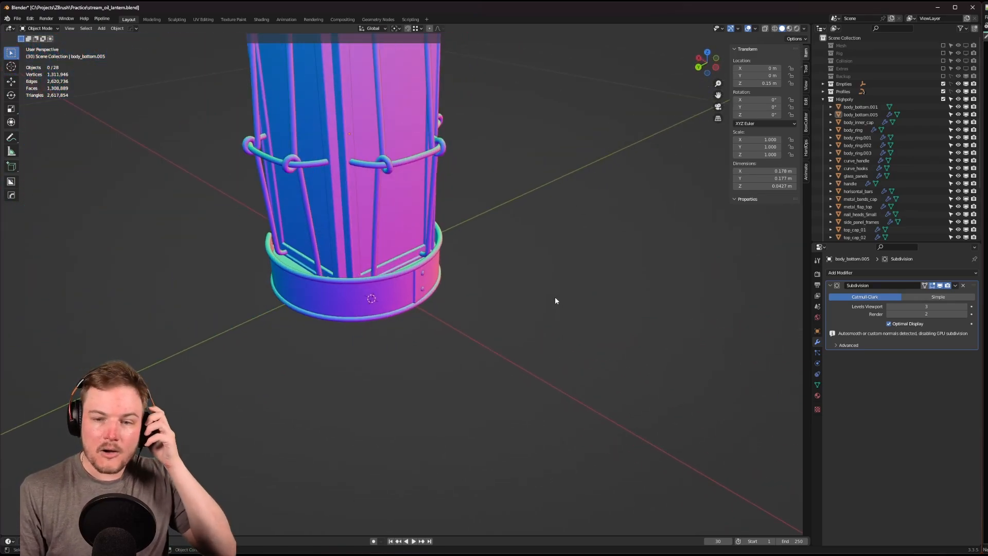
{"action": "scroll", "coordinate": [555, 296], "scroll_direction": "up", "scroll_amount": 6}
{"action": "scroll", "coordinate": [470, 318], "scroll_direction": "up", "scroll_amount": 3}
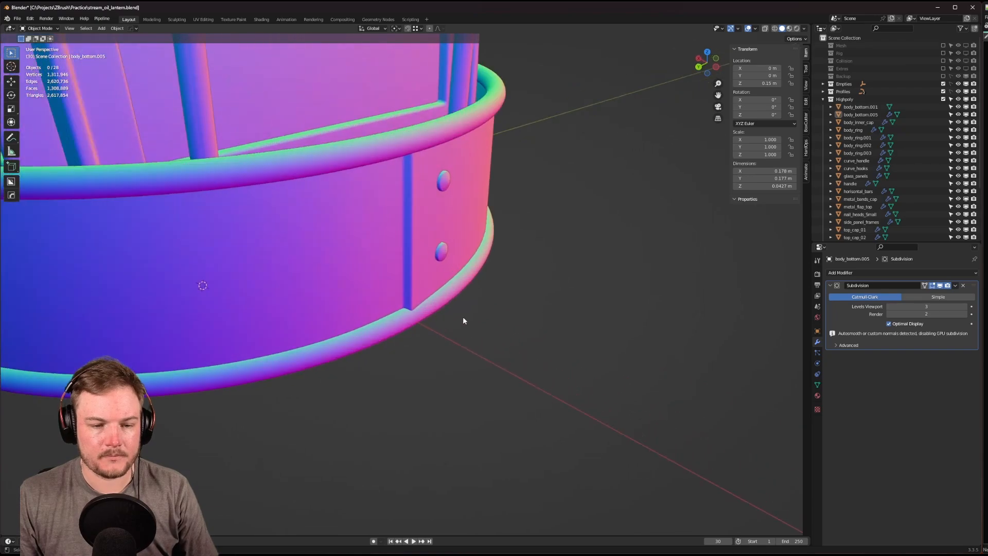
Isolate the base mesh and select all vertices of the seam's step through the full wall thickness.
{"action": "left_click", "coordinate": [412, 303]}
{"action": "key", "text": "Tab"}
{"action": "key", "text": "Escape"}
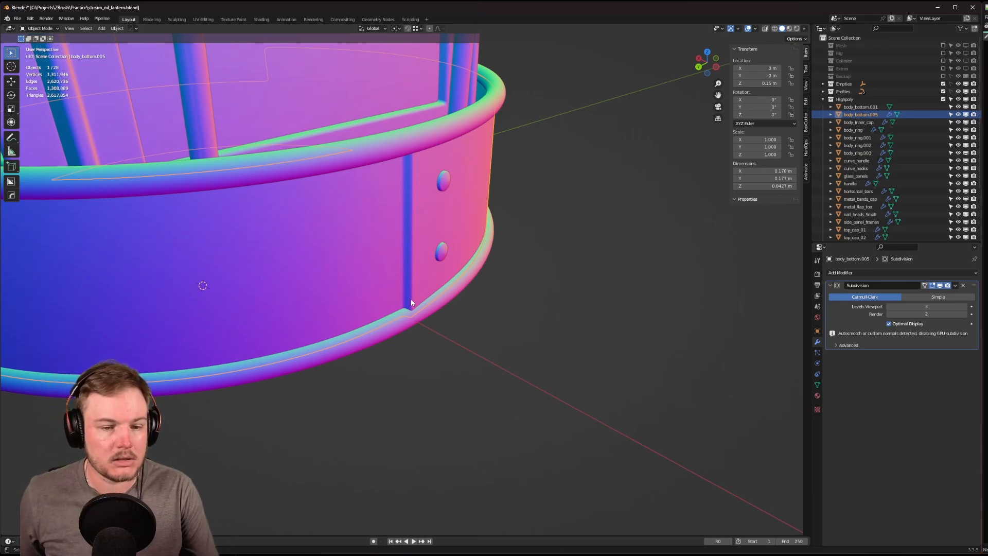
{"action": "middle_click_drag", "start_coordinate": [429, 286], "coordinate": [377, 298]}
{"action": "key", "text": "shift+h"}
{"action": "key", "text": "Tab"}
{"action": "left_click", "coordinate": [423, 291]}
{"action": "key", "text": "alt+z"}
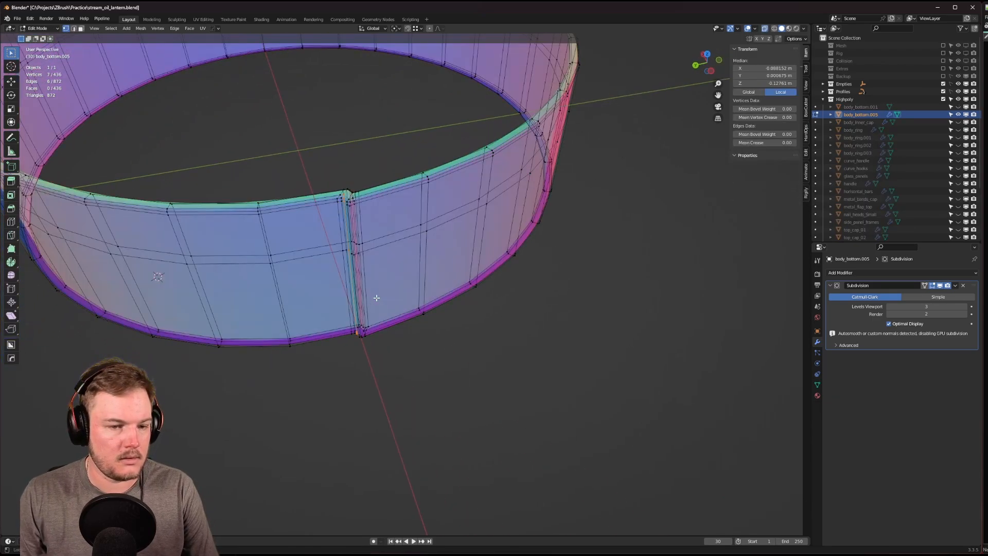
{"action": "left_click_drag", "start_coordinate": [309, 165], "coordinate": [381, 353]}
{"action": "key", "text": "alt+z"}
{"action": "middle_click_drag", "start_coordinate": [397, 358], "coordinate": [463, 331]}
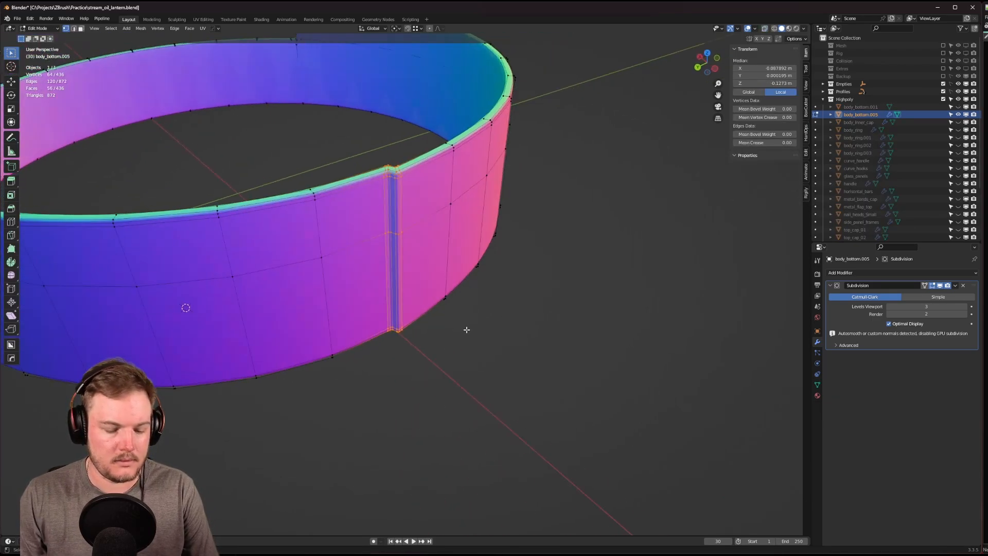
Leave mesh editing, unhide the other lantern parts and reselect only the base mesh.
{"action": "key", "text": "Tab"}
{"action": "left_click", "coordinate": [507, 304]}
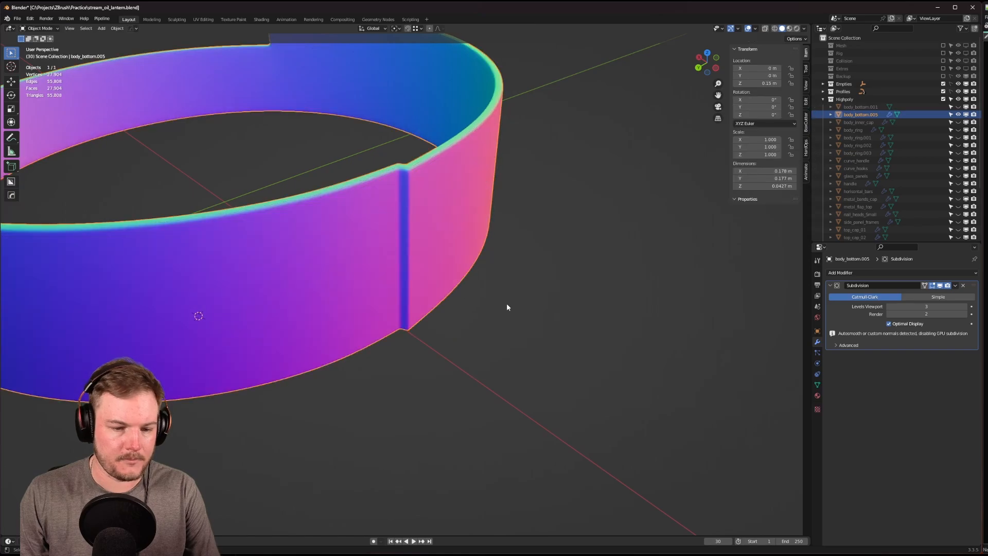
{"action": "key", "text": "alt+h"}
{"action": "key", "text": "Tab"}
{"action": "left_click", "coordinate": [486, 304]}
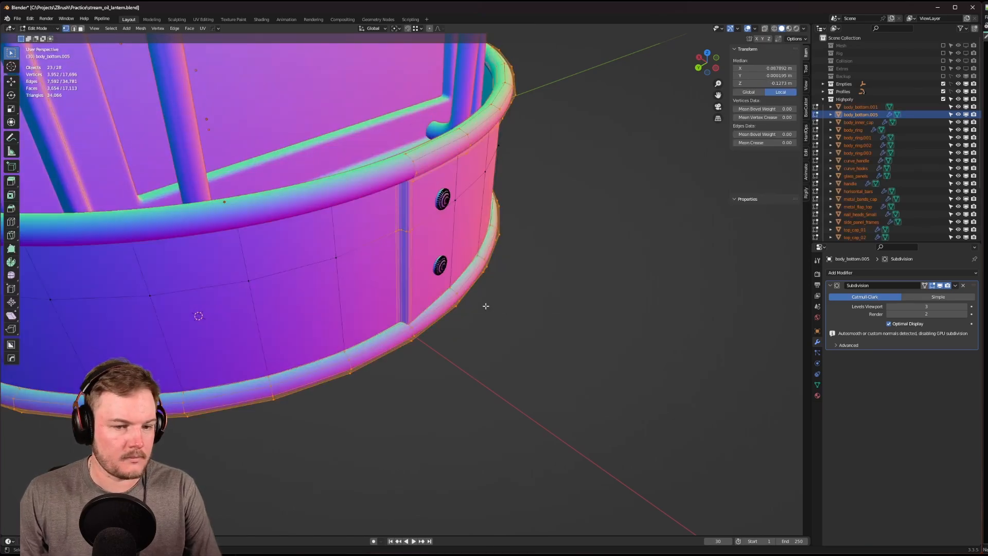
{"action": "middle_click_drag", "start_coordinate": [483, 310], "coordinate": [411, 300]}
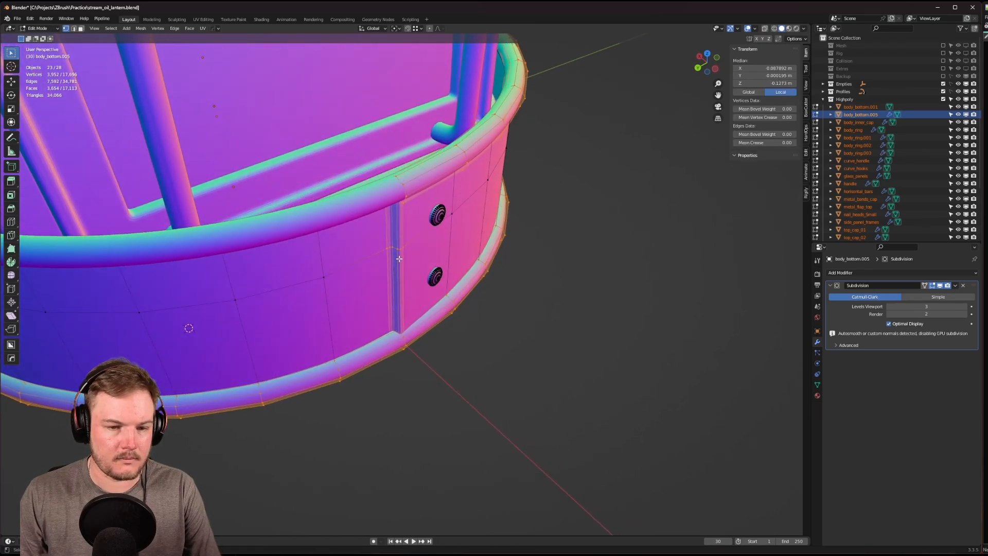
{"action": "key", "text": "Tab"}
{"action": "left_click", "coordinate": [403, 235]}
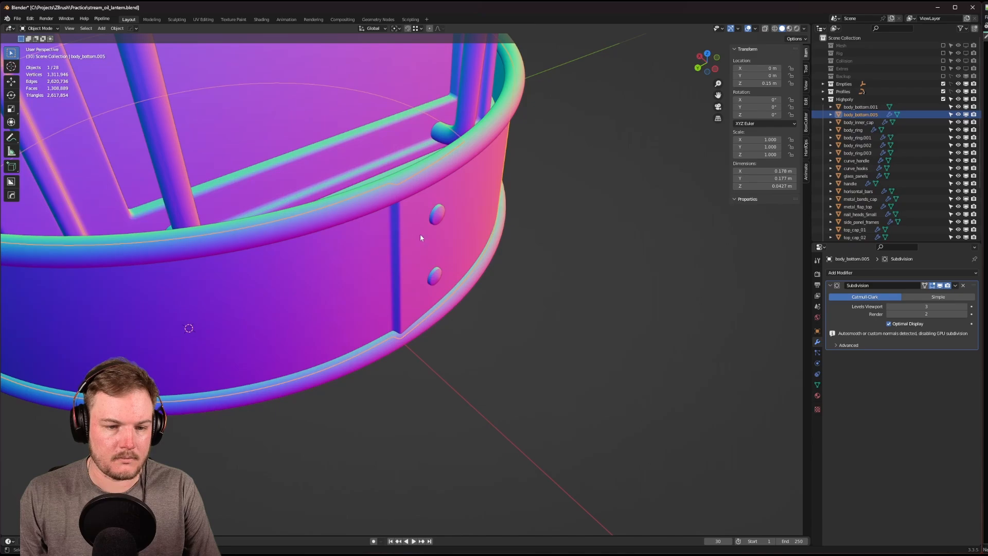
Move the base's selected seam vertices horizontally about 0.0004 m, locking Z, and return to object mode.
{"action": "key", "text": "Tab"}
{"action": "left_click", "coordinate": [453, 246]}
{"action": "middle_click_drag", "start_coordinate": [453, 246], "coordinate": [415, 270]}
{"action": "key", "text": "g"}
{"action": "key", "text": "shift+z"}
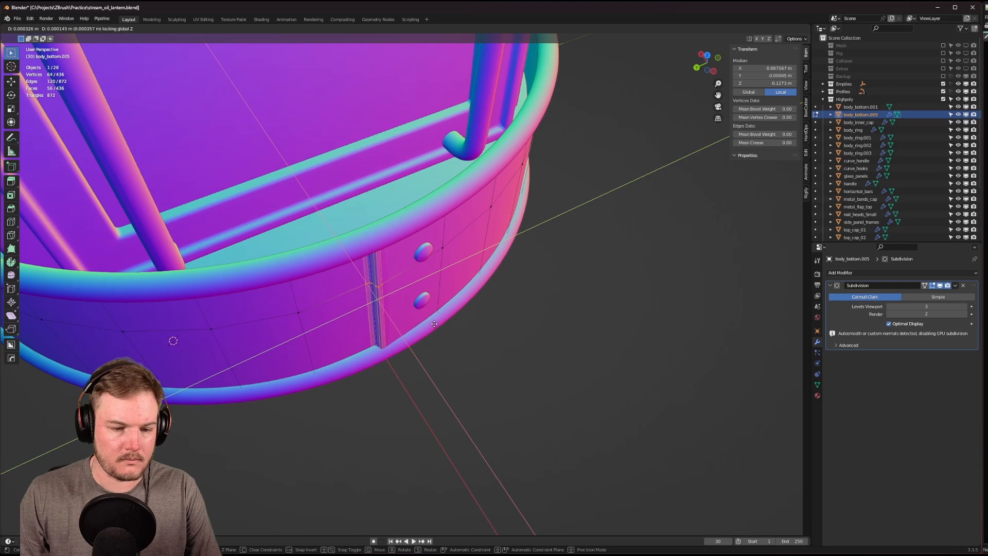
{"action": "left_click", "coordinate": [432, 326]}
{"action": "key", "text": "Tab"}
{"action": "left_click", "coordinate": [431, 311]}
Select the base's lower rim ring and start editing its vertices.
{"action": "left_click", "coordinate": [427, 327]}
{"action": "key", "text": "Tab"}
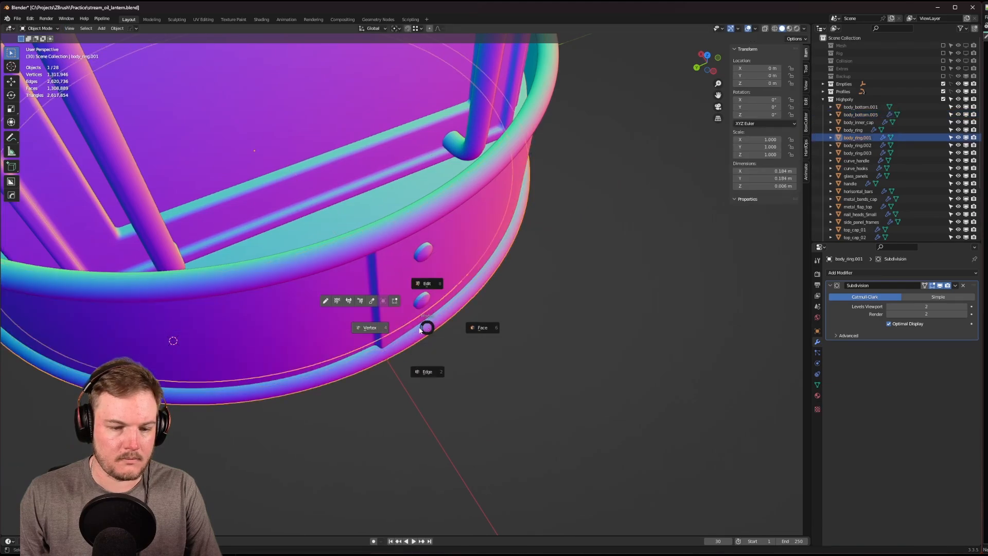
{"action": "left_click", "coordinate": [418, 330]}
{"action": "key", "text": "z"}
{"action": "left_click", "coordinate": [403, 359]}
{"action": "right_click", "coordinate": [403, 360]}
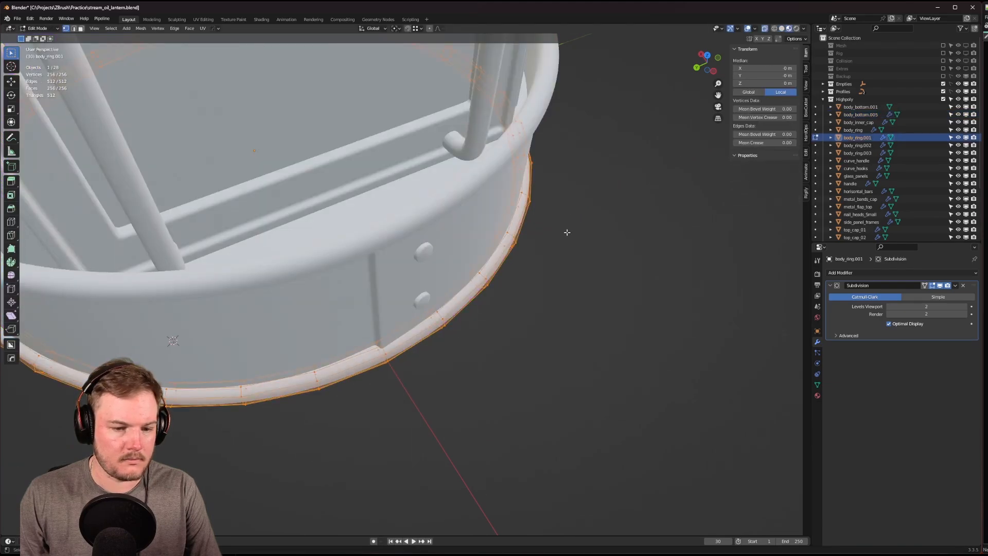
{"action": "key", "text": "z"}
{"action": "left_click", "coordinate": [550, 287]}
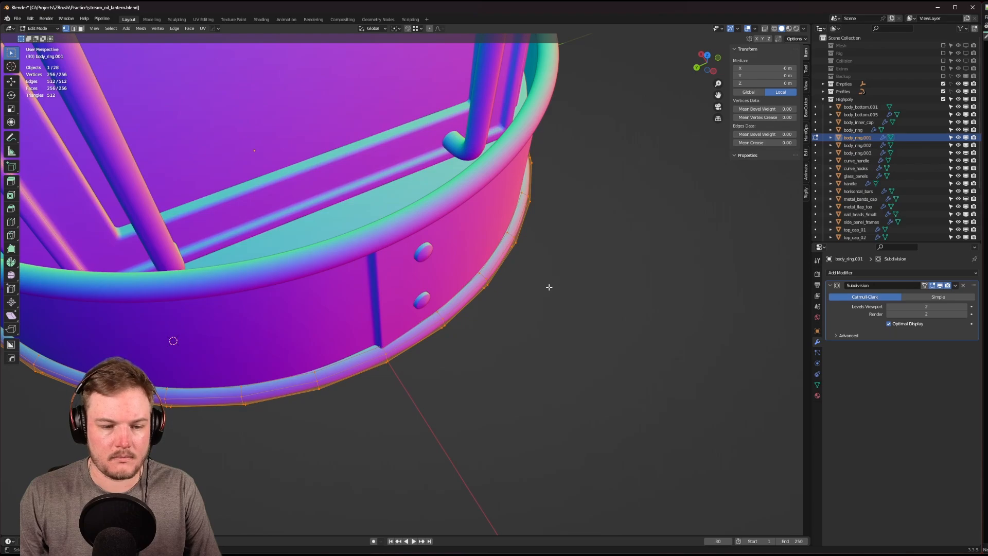
Move the lower ring's vertices at the seam outward about 0.0015 m with a 0.055 m proportional radius, locking Z, and leave mesh editing.
{"action": "key", "text": "alt+z"}
{"action": "left_click_drag", "start_coordinate": [366, 315], "coordinate": [435, 375]}
{"action": "key", "text": "alt+z"}
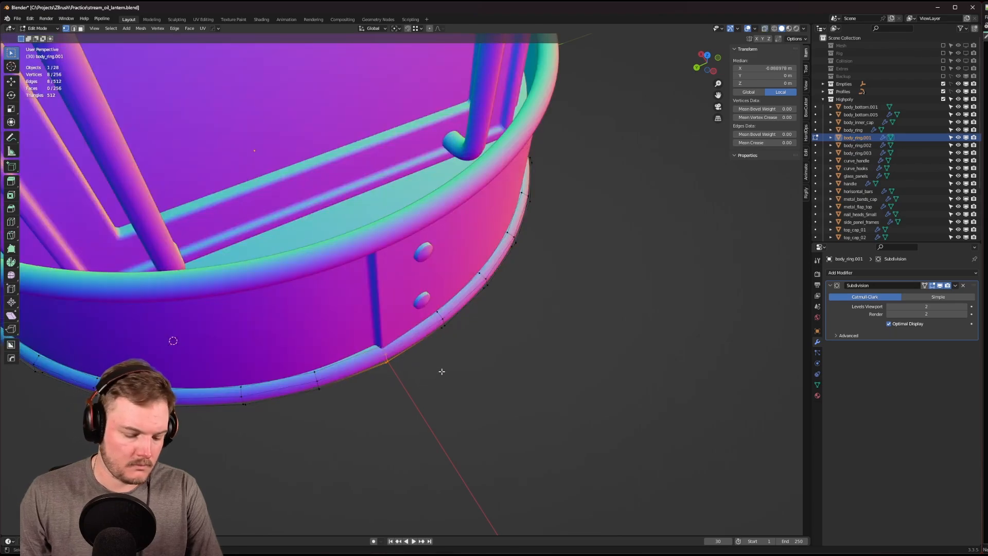
{"action": "key", "text": "g"}
{"action": "key", "text": "shift+z"}
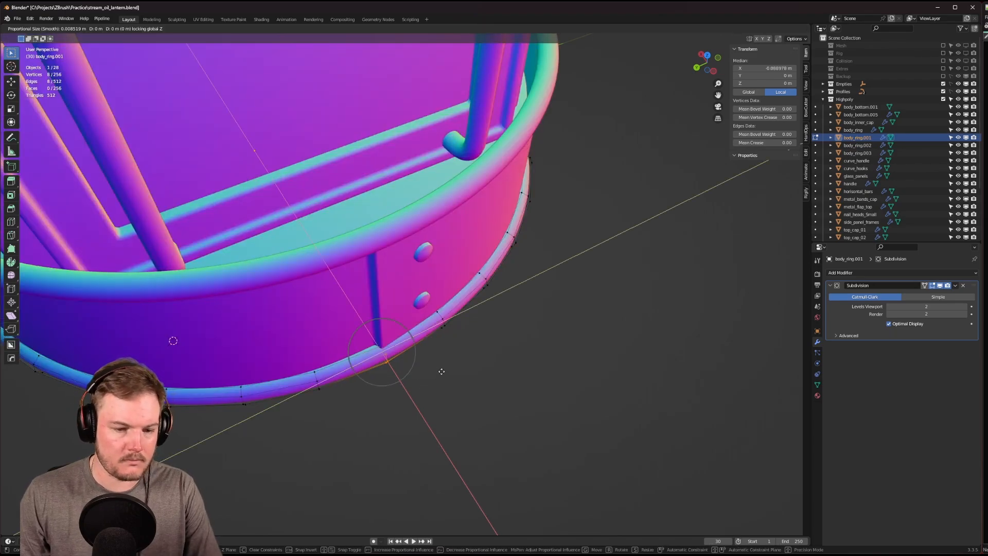
{"action": "scroll", "coordinate": [442, 372], "scroll_direction": "down", "scroll_amount": 19}
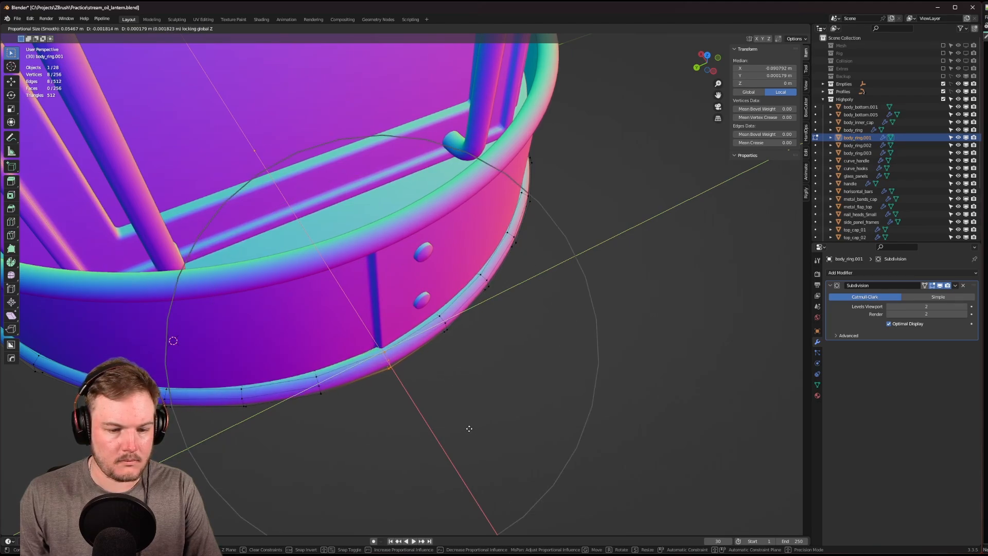
{"action": "left_click", "coordinate": [488, 370]}
{"action": "key", "text": "Tab"}
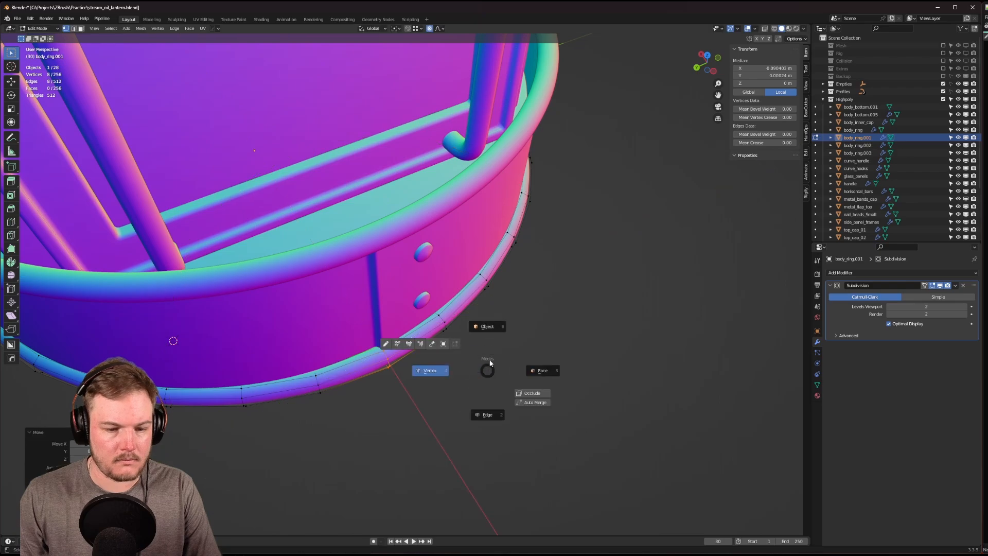
{"action": "left_click", "coordinate": [491, 332]}
{"action": "scroll", "coordinate": [502, 313], "scroll_direction": "down", "scroll_amount": 8}
{"action": "left_click", "coordinate": [503, 313]}
{"action": "middle_click_drag", "start_coordinate": [503, 313], "coordinate": [488, 272]}
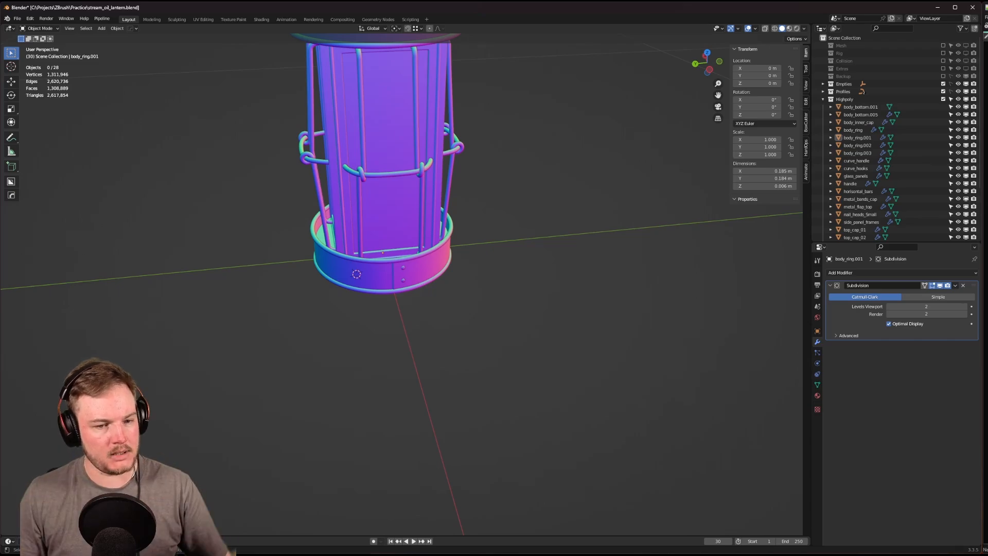
Isolate the base mesh, examine its notch and seam from several angles, and bring the whole lantern back into view.
{"action": "scroll", "coordinate": [278, 180], "scroll_direction": "up", "scroll_amount": 3}
{"action": "left_click", "coordinate": [443, 245]}
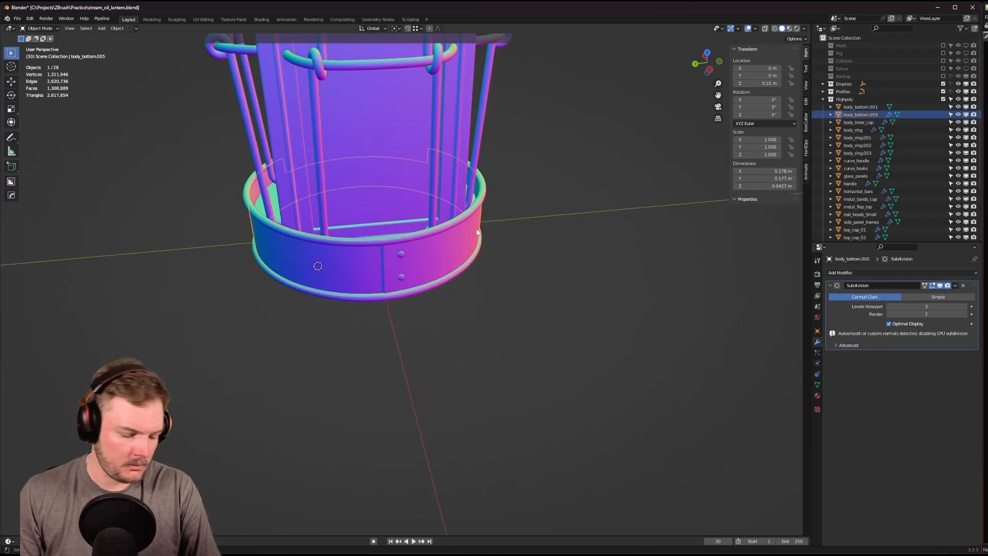
{"action": "key", "text": "KP_Divide"}
{"action": "middle_click_drag", "start_coordinate": [421, 215], "coordinate": [384, 230]}
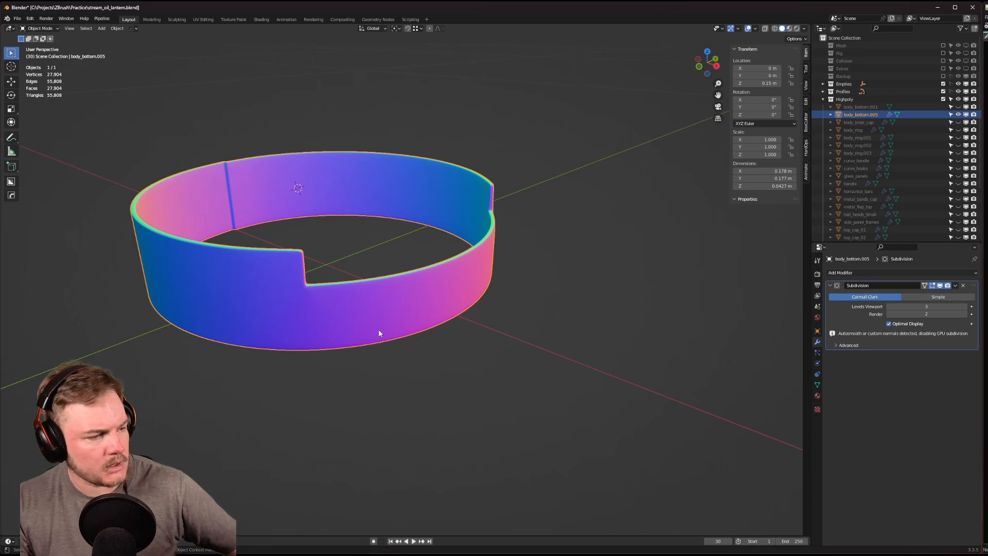
{"action": "middle_click_drag", "start_coordinate": [327, 289], "coordinate": [274, 299]}
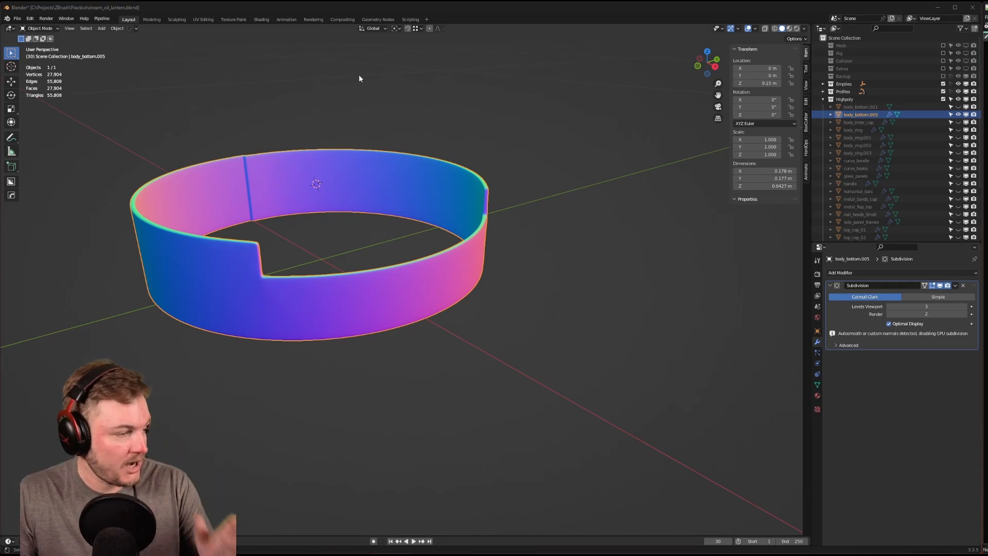
{"action": "middle_click_drag", "start_coordinate": [360, 170], "coordinate": [363, 168]}
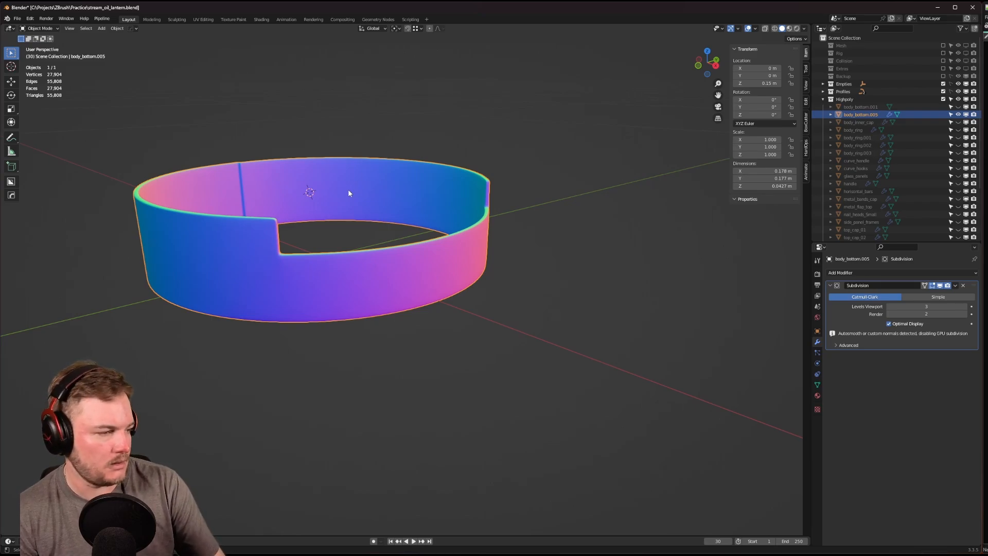
{"action": "middle_click_drag", "start_coordinate": [348, 191], "coordinate": [406, 235], "text": "shift"}
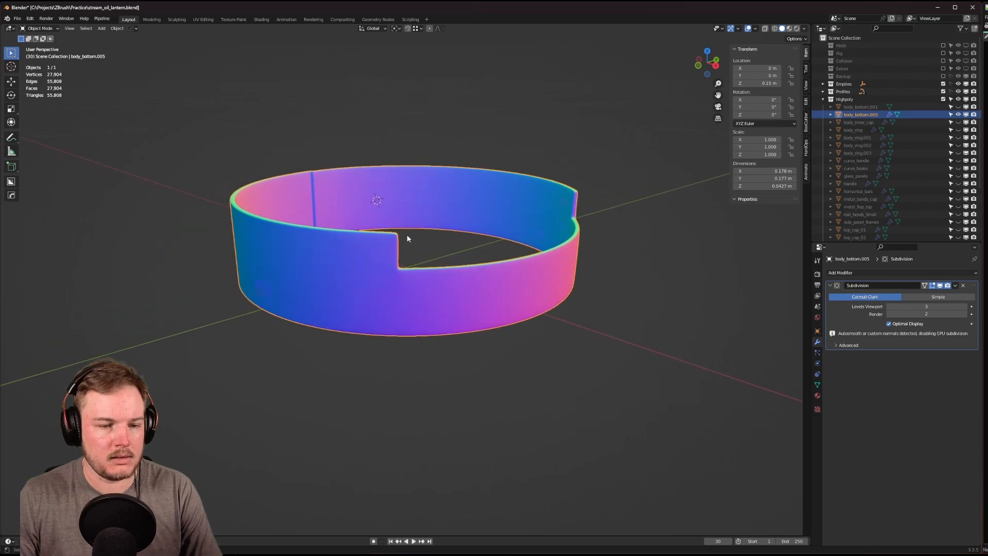
{"action": "scroll", "coordinate": [402, 227], "scroll_direction": "up", "scroll_amount": 7}
{"action": "scroll", "coordinate": [404, 214], "scroll_direction": "down", "scroll_amount": 2}
{"action": "key", "text": "alt+a"}
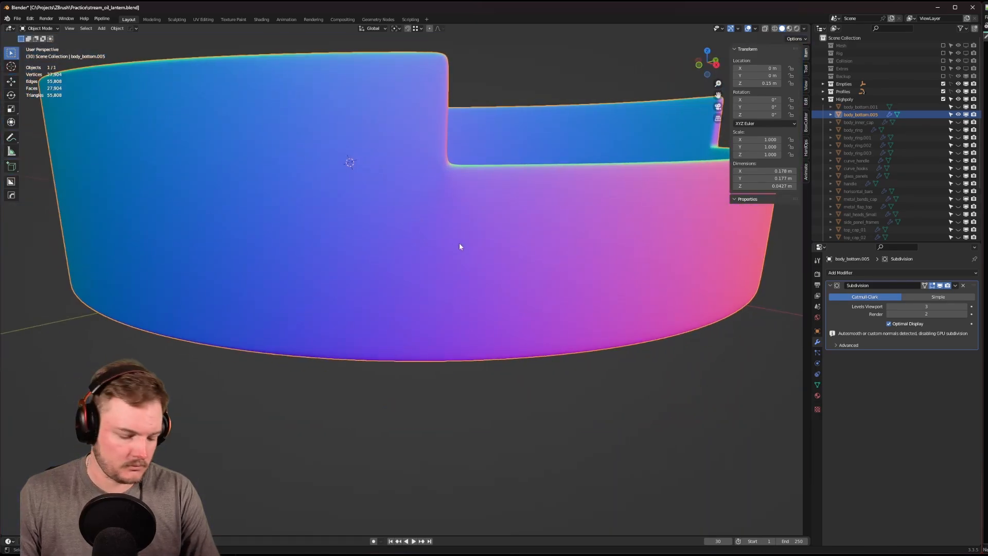
{"action": "key", "text": "KP_Divide"}
{"action": "middle_click_drag", "start_coordinate": [562, 312], "coordinate": [473, 330]}
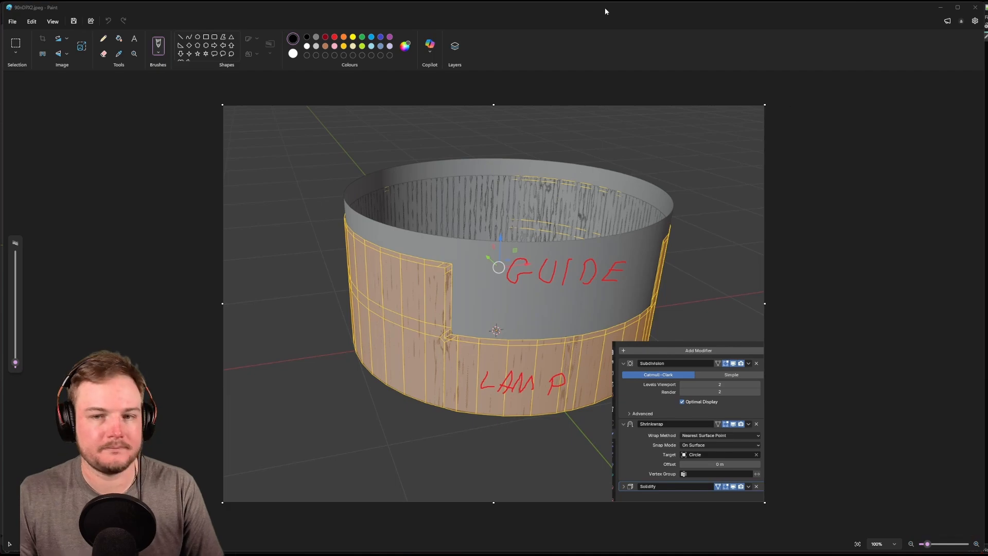
Move the Paint window with the guide image out of the way, return to Blender and collapse the Highpoly collection.
{"action": "left_click_drag", "start_coordinate": [607, 11], "coordinate": [0, 50]}
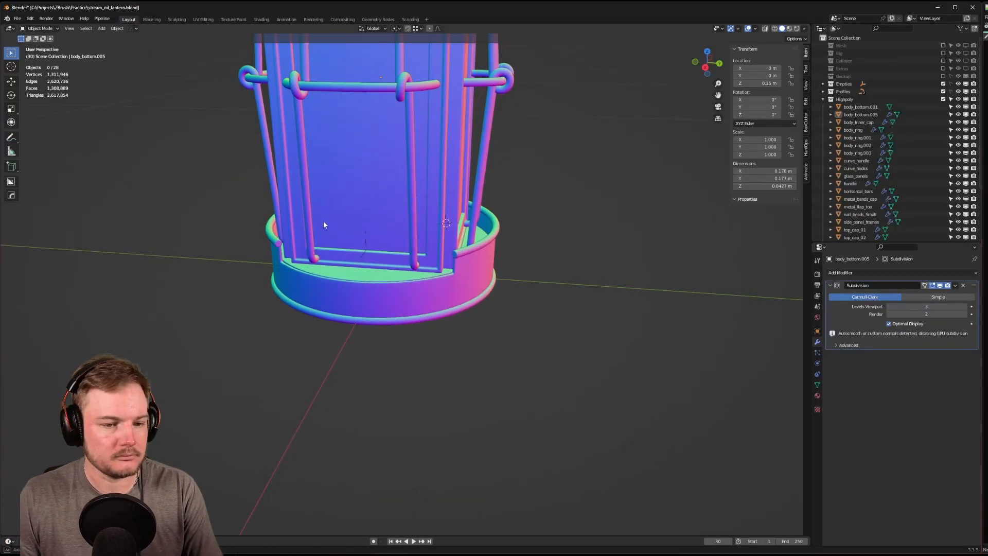
{"action": "middle_click_drag", "start_coordinate": [323, 221], "coordinate": [391, 222]}
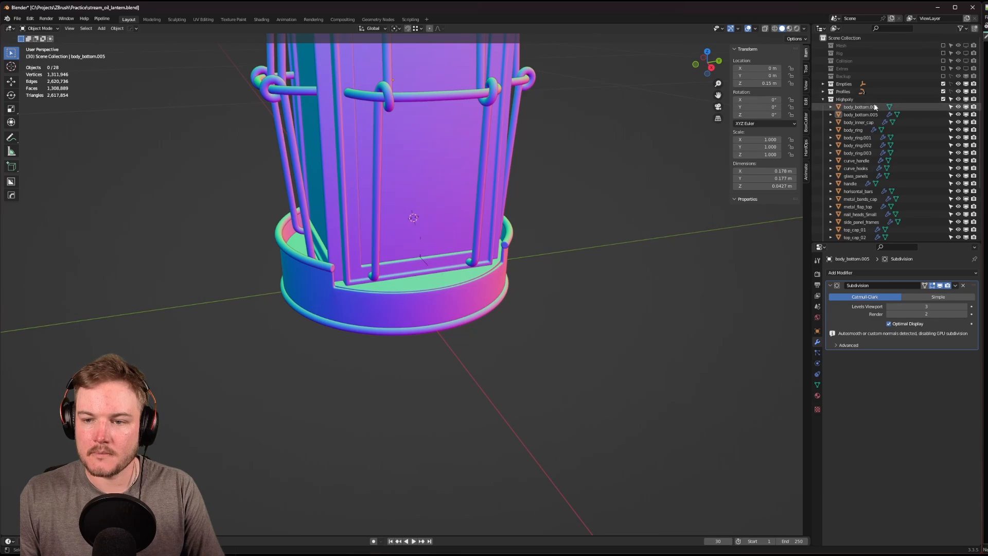
{"action": "left_click", "coordinate": [825, 98]}
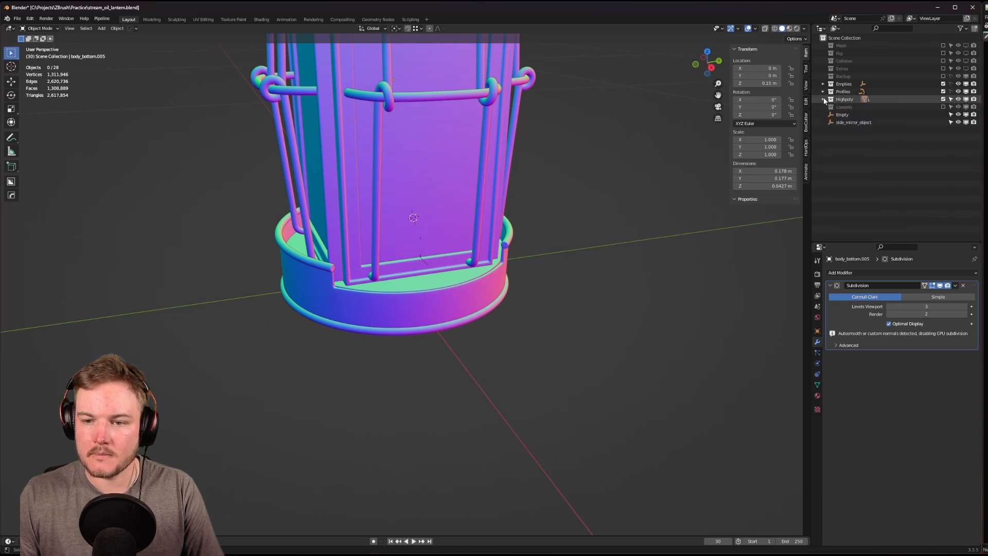
Select the notched base body_bottom.005 in the Highpoly collection and toggle its visibility to check which part it is.
{"action": "right_click", "coordinate": [847, 108]}
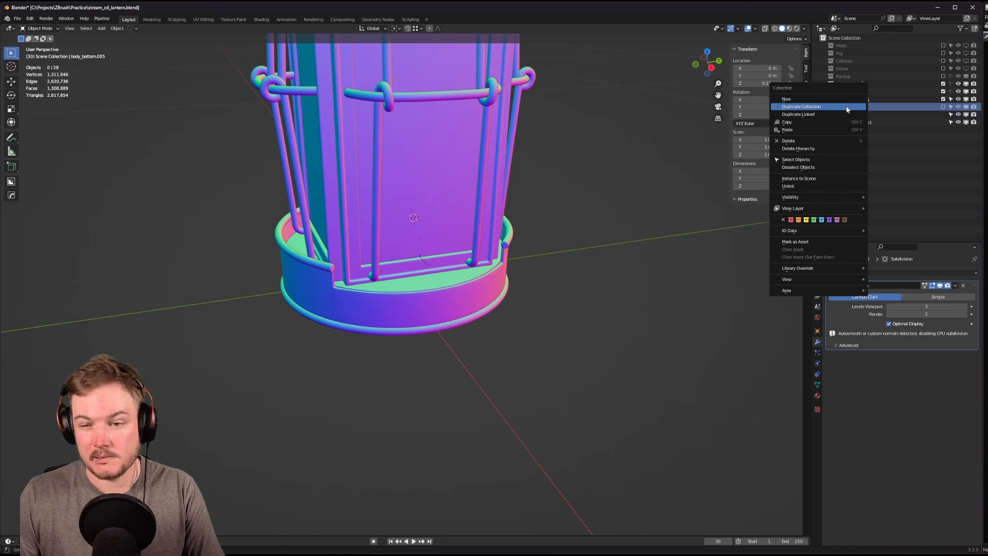
{"action": "left_click", "coordinate": [848, 116]}
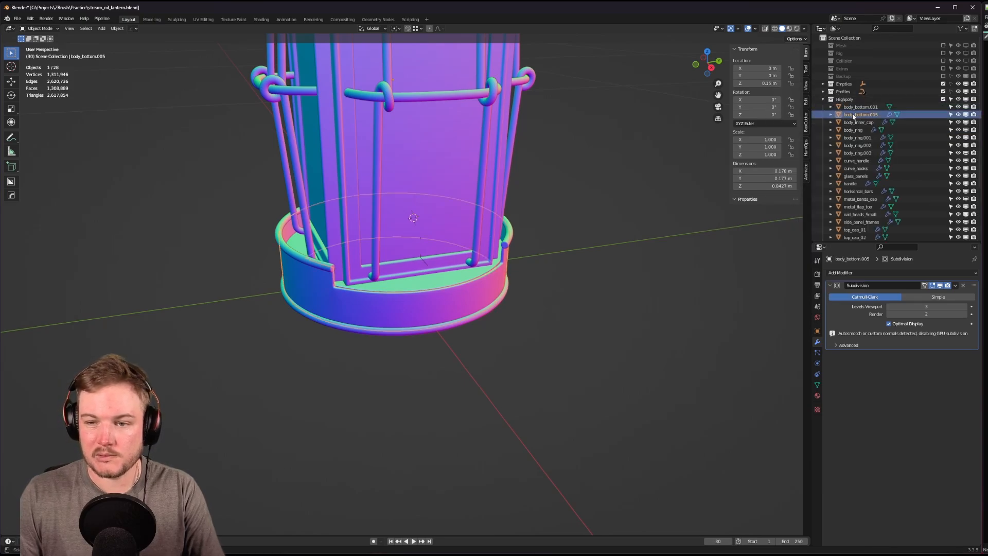
{"action": "middle_click_drag", "start_coordinate": [587, 221], "coordinate": [613, 222]}
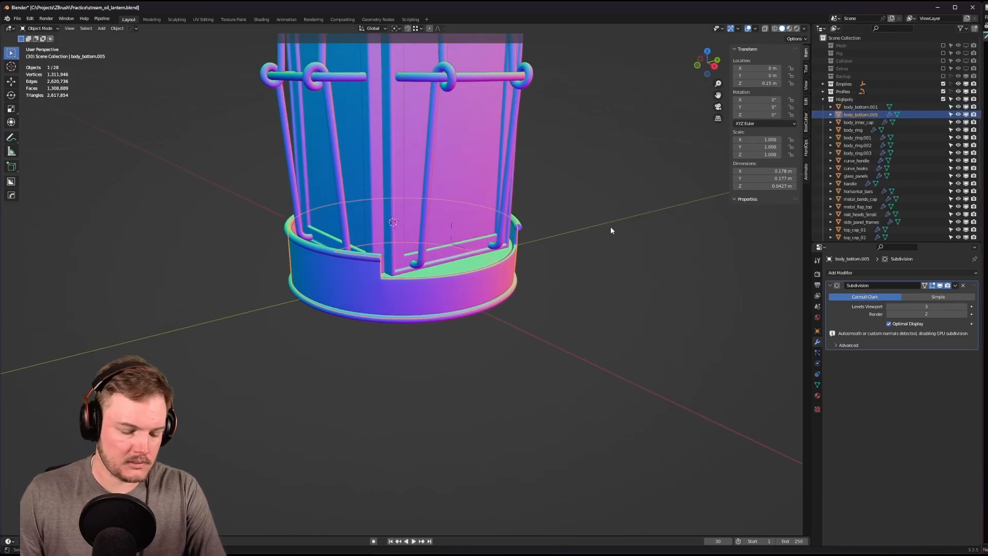
{"action": "key", "text": "h"}
{"action": "key", "text": "alt+h"}
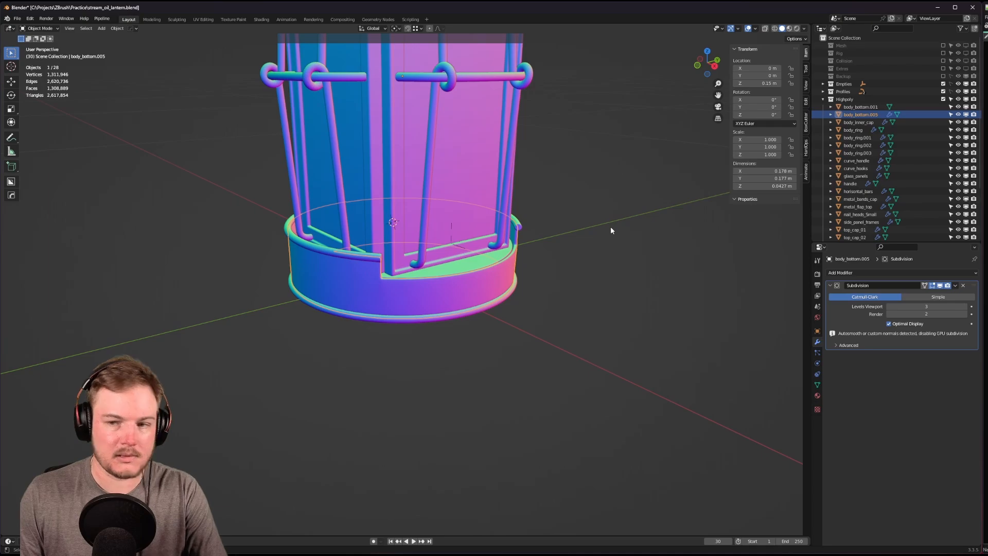
{"action": "key", "text": "F2"}
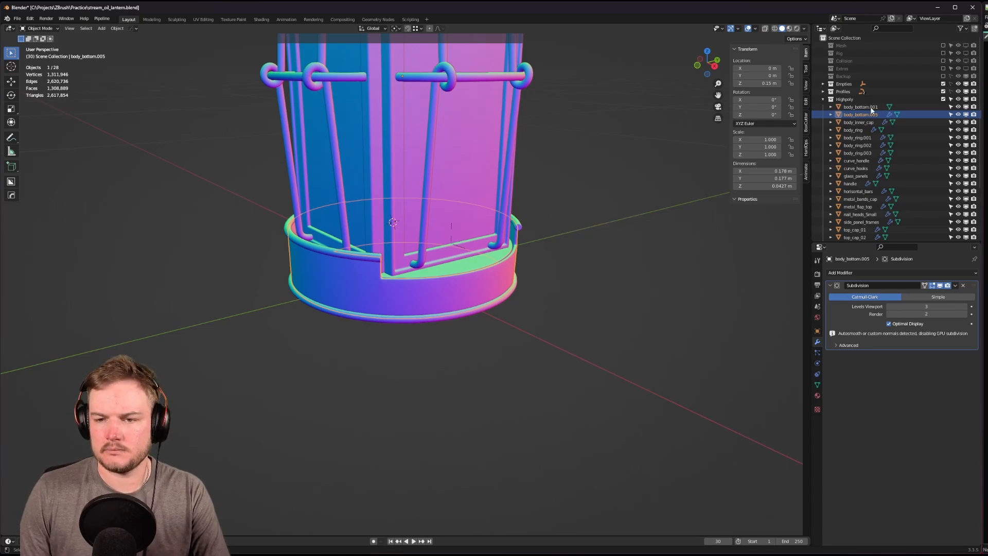
Select body_bottom.001 and check the lantern's underside with this disc hidden and shown again.
{"action": "left_click", "coordinate": [870, 107]}
{"action": "middle_click_drag", "start_coordinate": [552, 252], "coordinate": [560, 200]}
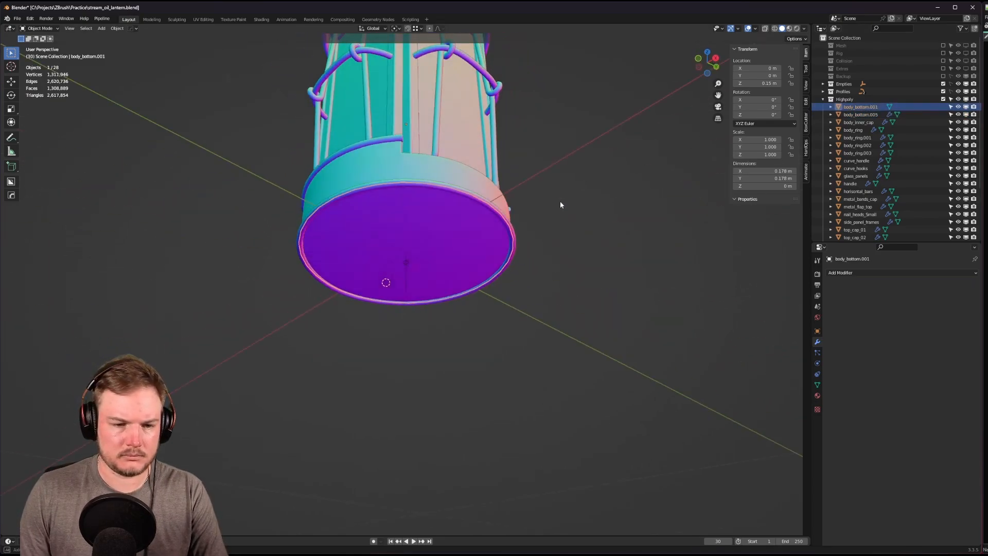
{"action": "scroll", "coordinate": [560, 202], "scroll_direction": "up", "scroll_amount": 3}
{"action": "key", "text": "h"}
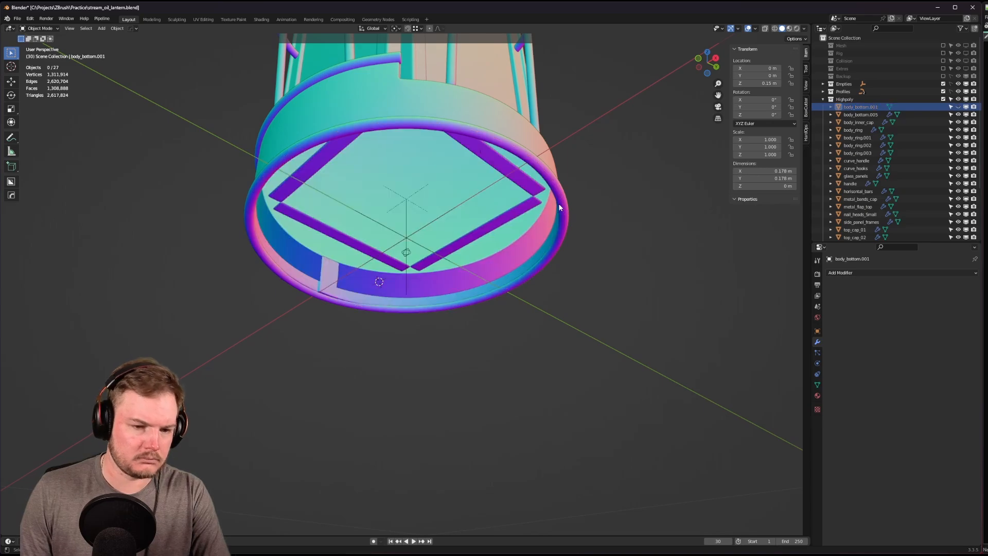
{"action": "key", "text": "alt+h"}
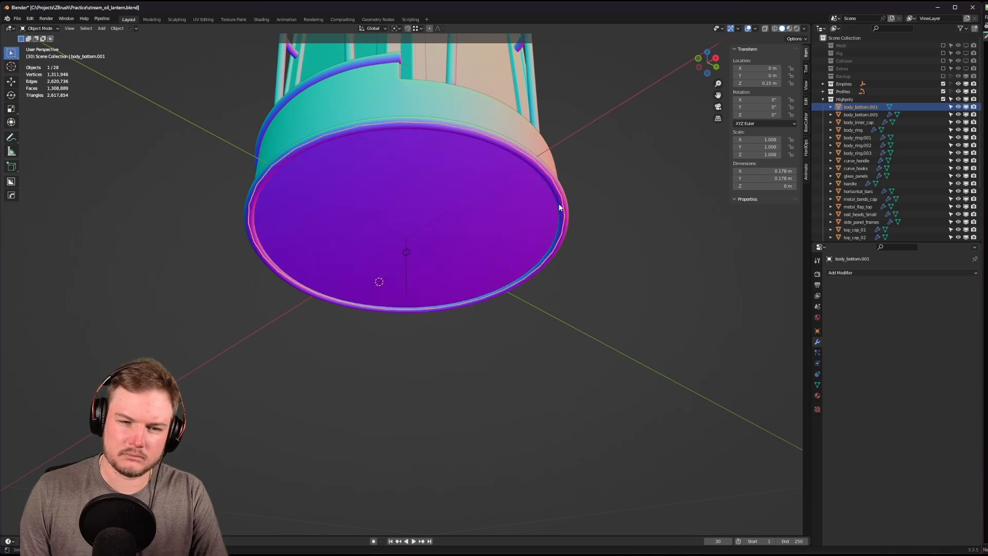
Try scaling the bottom disc's vertices within the lower rim, and return to object mode.
{"action": "middle_click_drag", "start_coordinate": [648, 222], "coordinate": [660, 231]}
{"action": "key", "text": "Tab"}
{"action": "left_click", "coordinate": [632, 233]}
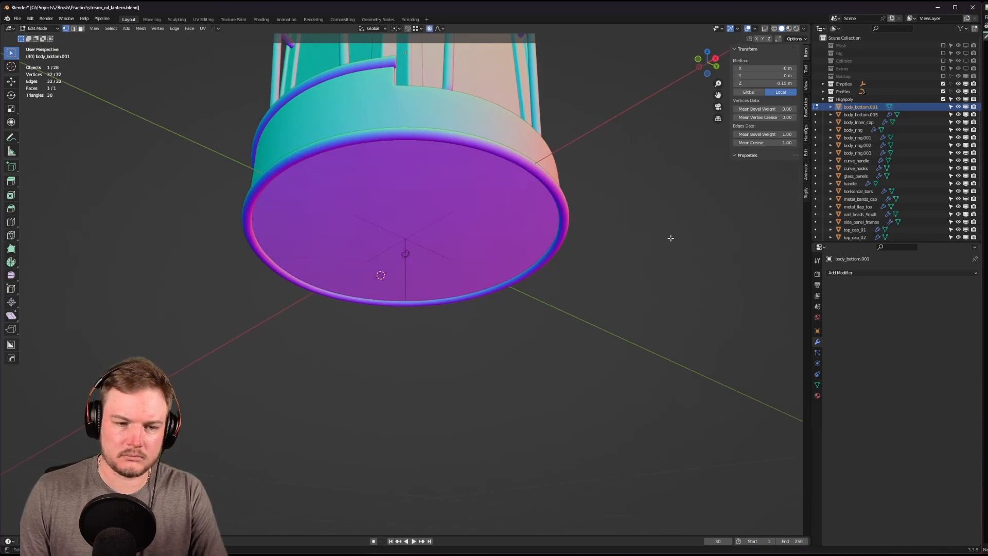
{"action": "key", "text": "s"}
{"action": "key", "text": "Escape"}
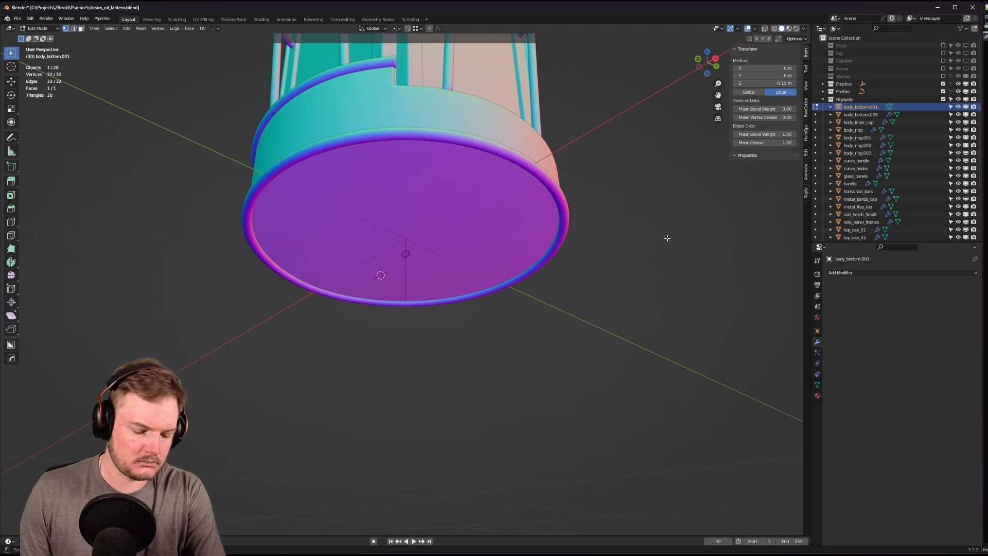
{"action": "key", "text": "s"}
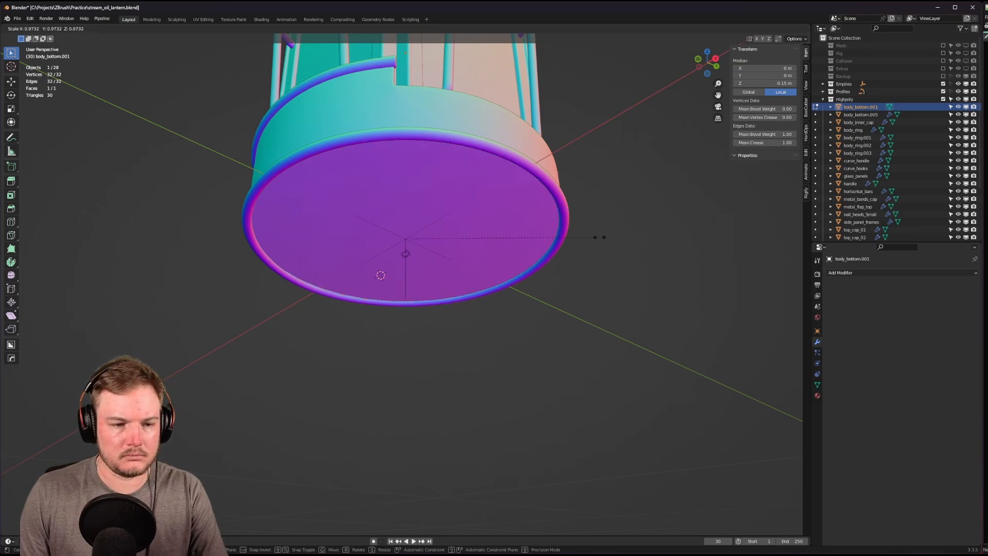
{"action": "left_click", "coordinate": [666, 237]}
{"action": "key", "text": "Tab"}
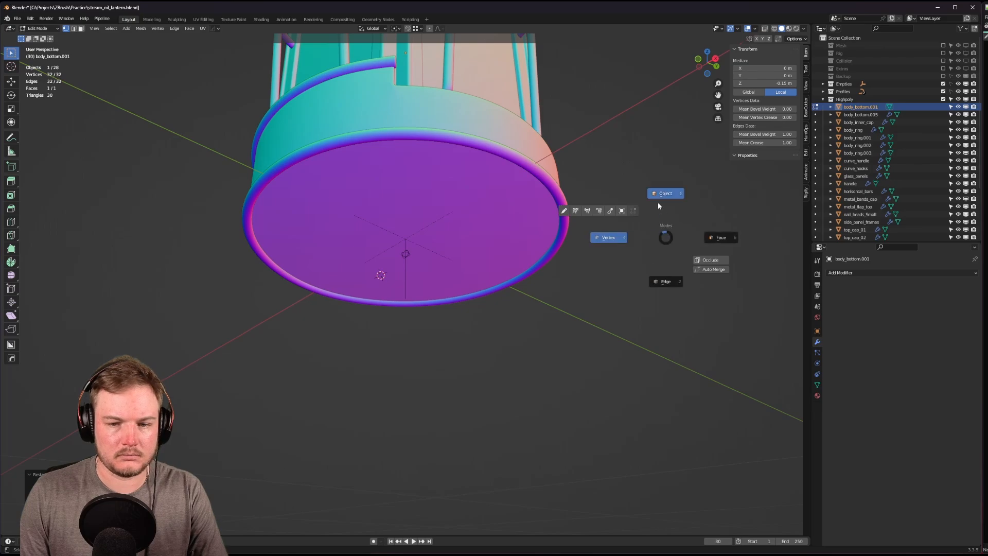
{"action": "left_click", "coordinate": [658, 202]}
{"action": "middle_click_drag", "start_coordinate": [658, 202], "coordinate": [598, 278]}
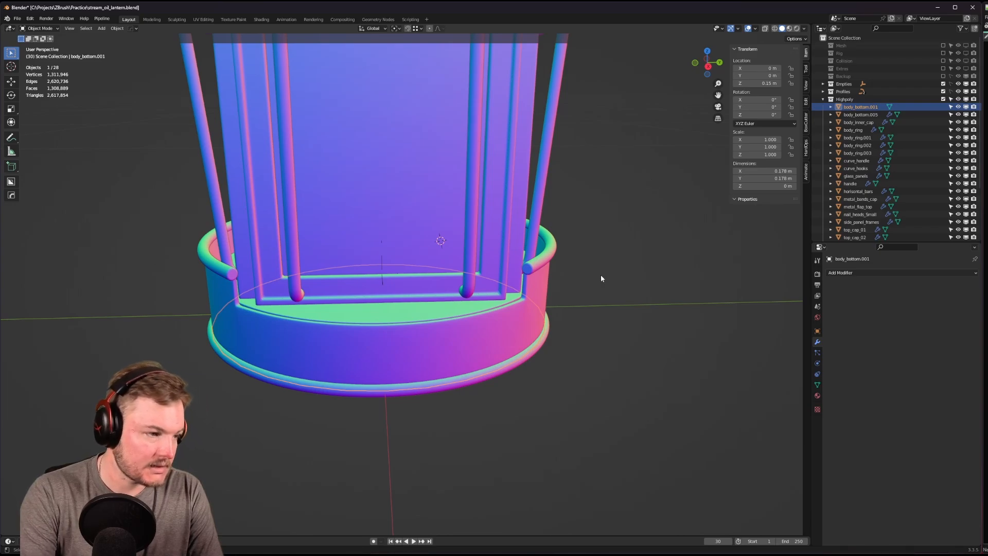
Clear the selection, collapse and exclude the Highpoly collection, and enable and select the Lowpoly collection.
{"action": "key", "text": "Up"}
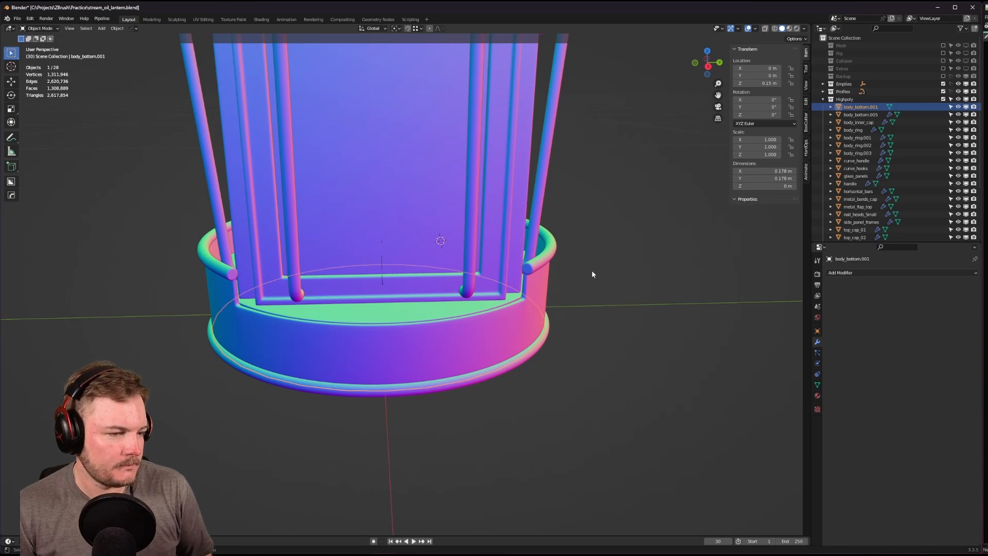
{"action": "middle_click_drag", "start_coordinate": [573, 260], "coordinate": [619, 342]}
{"action": "scroll", "coordinate": [599, 206], "scroll_direction": "down", "scroll_amount": 1}
{"action": "left_click", "coordinate": [626, 220]}
{"action": "scroll", "coordinate": [618, 342], "scroll_direction": "down", "scroll_amount": 1}
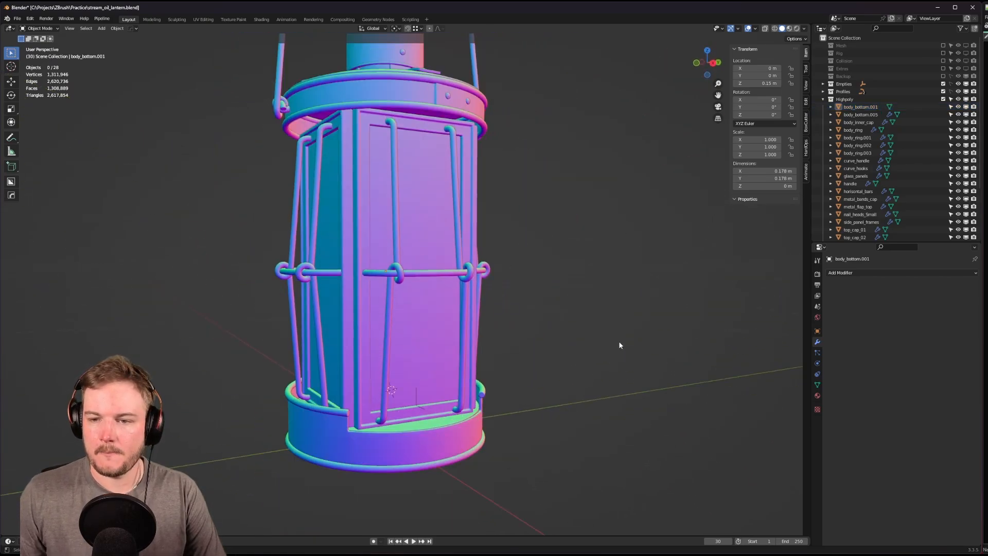
{"action": "left_click", "coordinate": [823, 99]}
{"action": "left_click", "coordinate": [943, 99]}
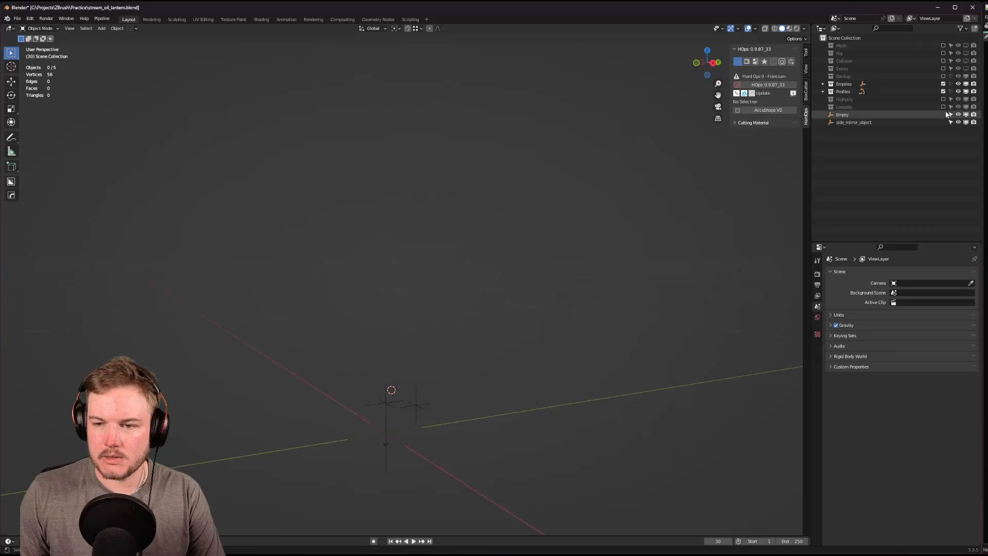
{"action": "left_click", "coordinate": [944, 107]}
{"action": "left_click", "coordinate": [858, 108]}
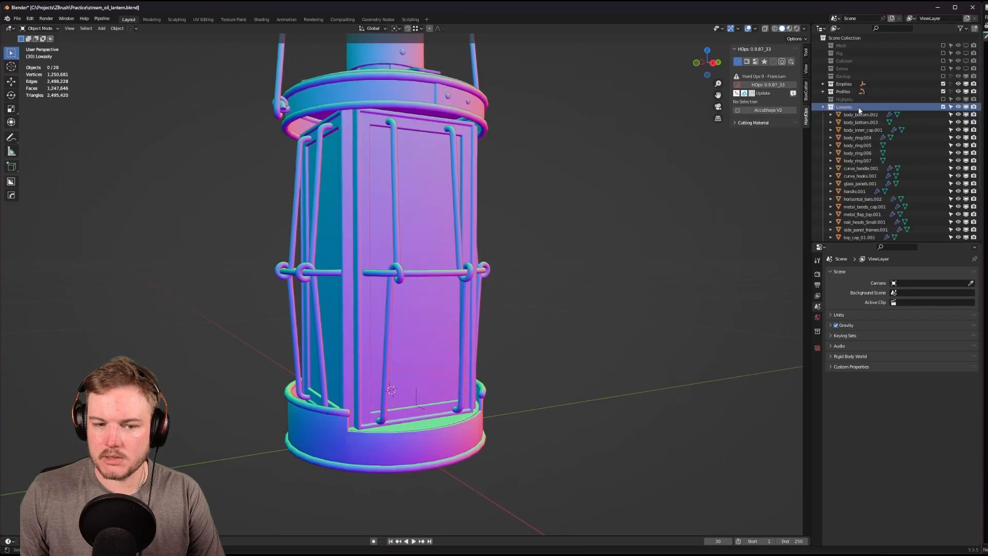
Delete the old notched base body_bottom.002 from the Lowpoly collection.
{"action": "middle_click_drag", "start_coordinate": [636, 273], "coordinate": [606, 252]}
{"action": "scroll", "coordinate": [606, 254], "scroll_direction": "down", "scroll_amount": 2}
{"action": "scroll", "coordinate": [606, 254], "scroll_direction": "up", "scroll_amount": 5}
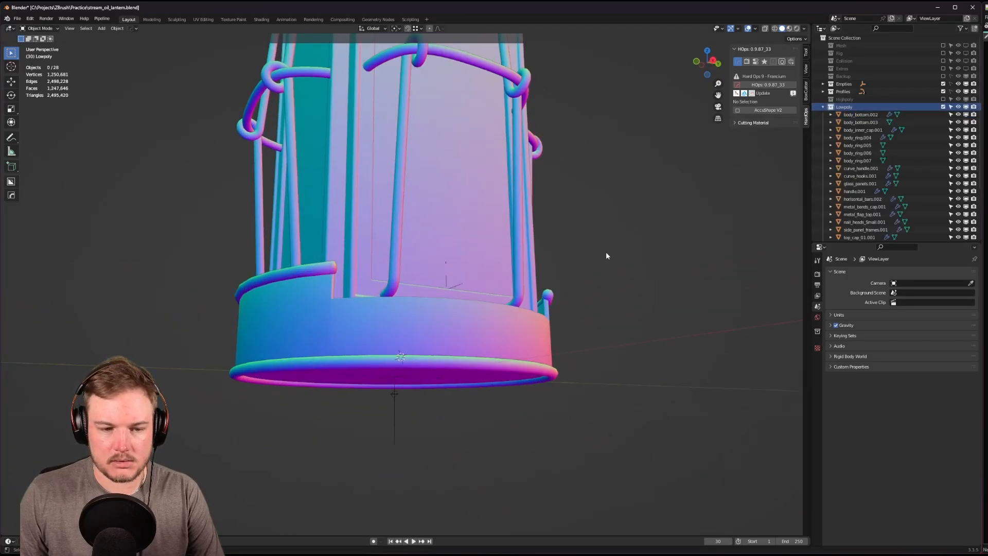
{"action": "left_click", "coordinate": [502, 319]}
{"action": "key", "text": "x"}
{"action": "left_click", "coordinate": [499, 320]}
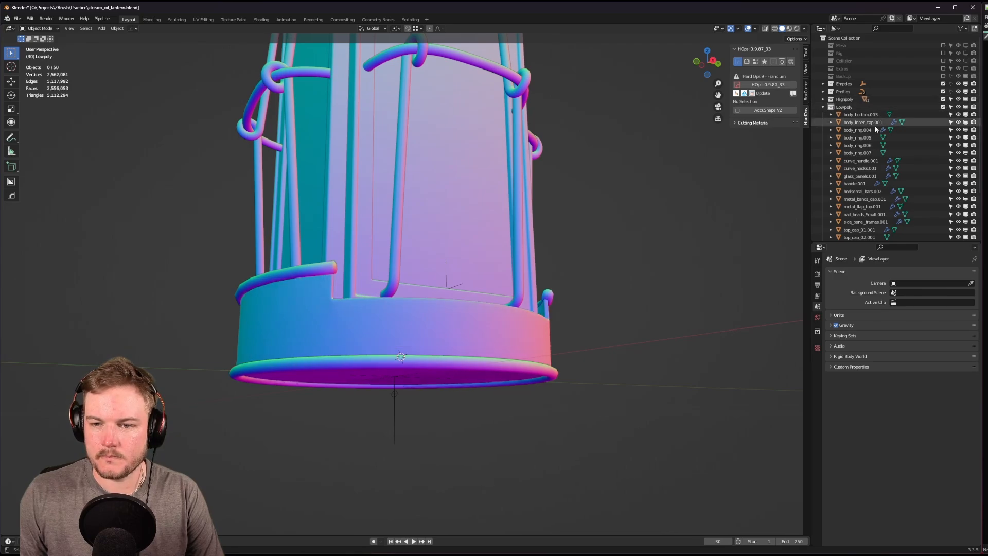
Duplicate the Highpoly collection's notched base body_bottom.005 in place and move the copy to the Lowpoly collection.
{"action": "left_click", "coordinate": [824, 99]}
{"action": "left_click", "coordinate": [834, 116]}
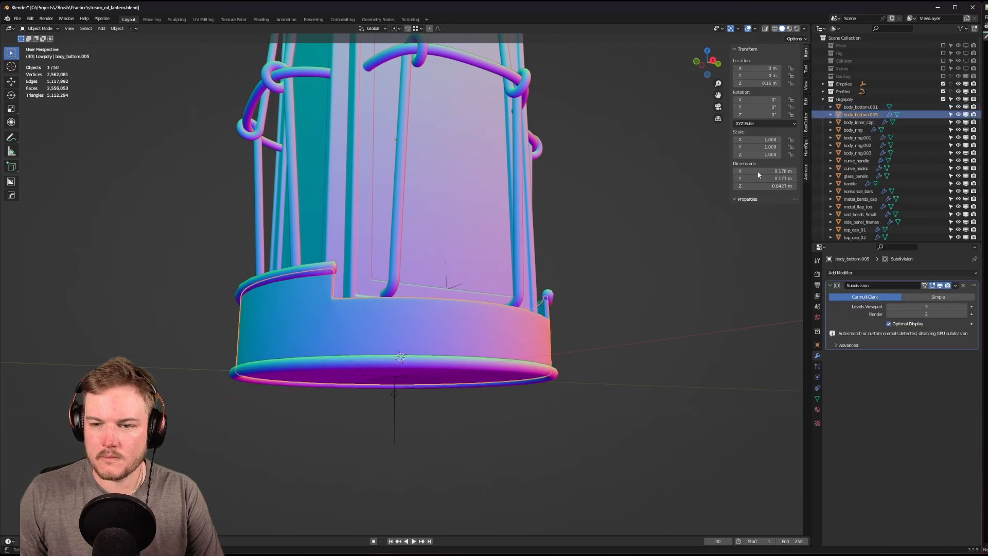
{"action": "key", "text": "shift+d"}
{"action": "right_click", "coordinate": [717, 208]}
{"action": "key", "text": "m"}
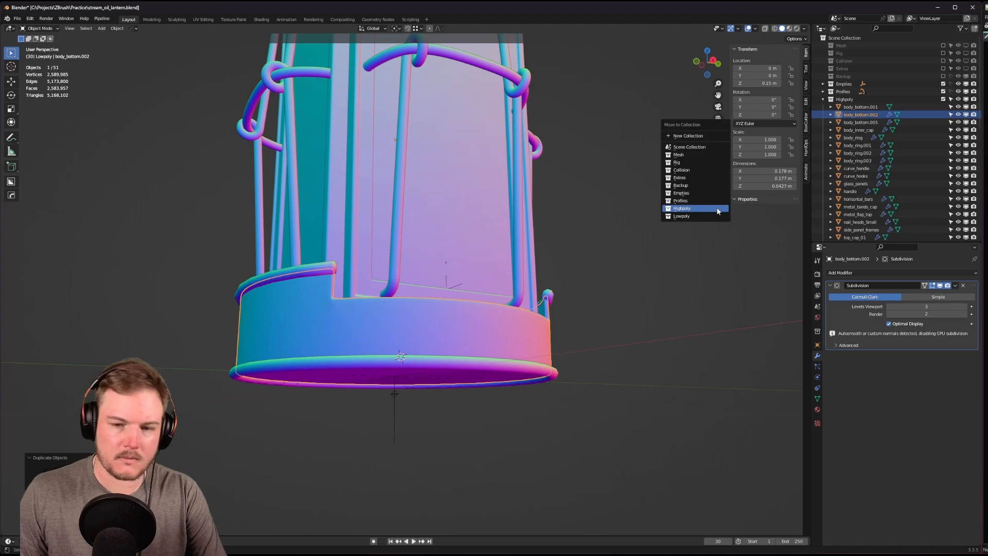
{"action": "left_click", "coordinate": [723, 213]}
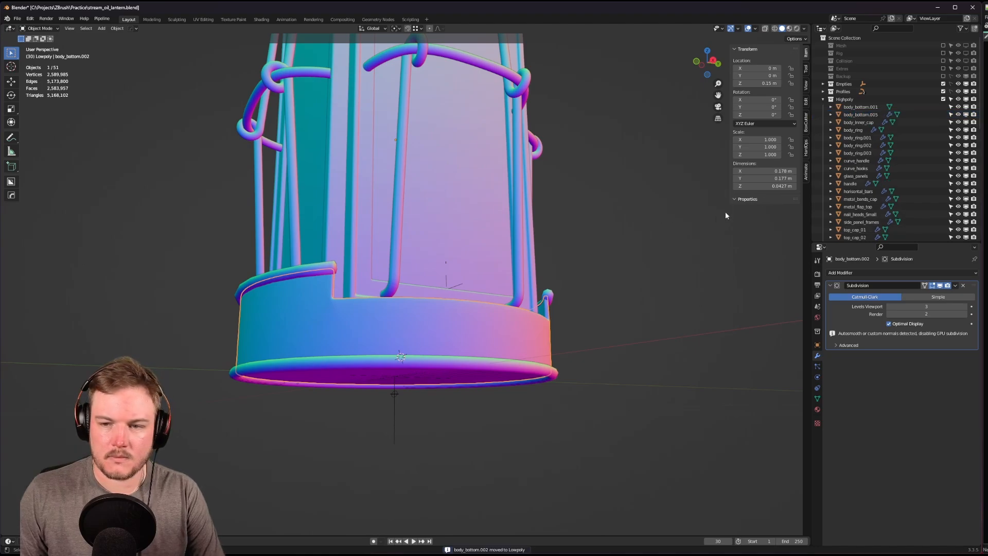
Exclude the Highpoly collection and isolate the copied base in Lowpoly around its notch.
{"action": "left_click", "coordinate": [943, 99]}
{"action": "middle_click_drag", "start_coordinate": [654, 280], "coordinate": [665, 276]}
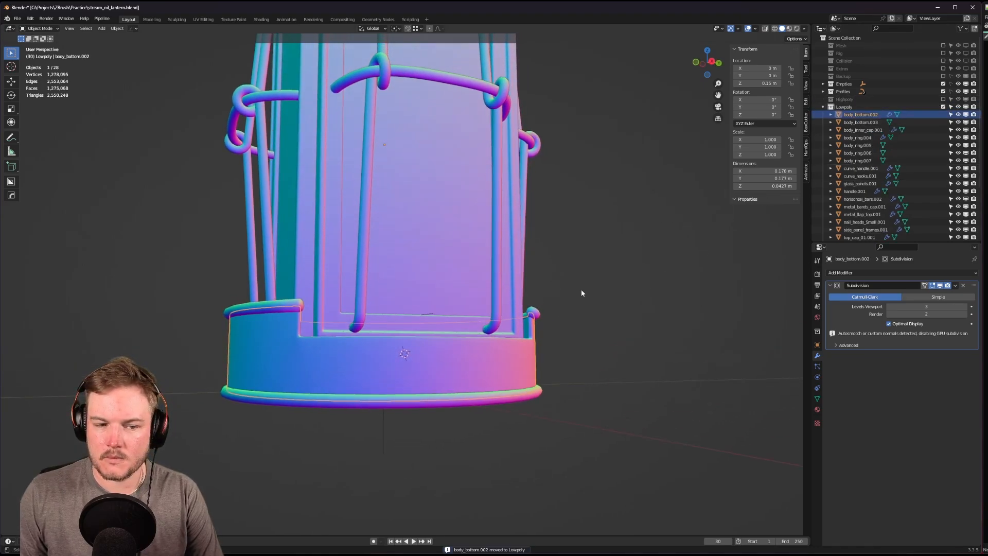
{"action": "key", "text": "shift+h"}
{"action": "scroll", "coordinate": [414, 326], "scroll_direction": "up", "scroll_amount": 5}
{"action": "middle_click_drag", "start_coordinate": [360, 354], "coordinate": [424, 292], "text": "shift"}
{"action": "scroll", "coordinate": [393, 328], "scroll_direction": "up", "scroll_amount": 4}
Inspect the copied base's edges around the notch in mesh editing, return to object mode and bring back the hidden parts.
{"action": "key", "text": "Tab"}
{"action": "left_click", "coordinate": [389, 352]}
{"action": "scroll", "coordinate": [390, 355], "scroll_direction": "down", "scroll_amount": 4}
{"action": "scroll", "coordinate": [389, 357], "scroll_direction": "up", "scroll_amount": 2}
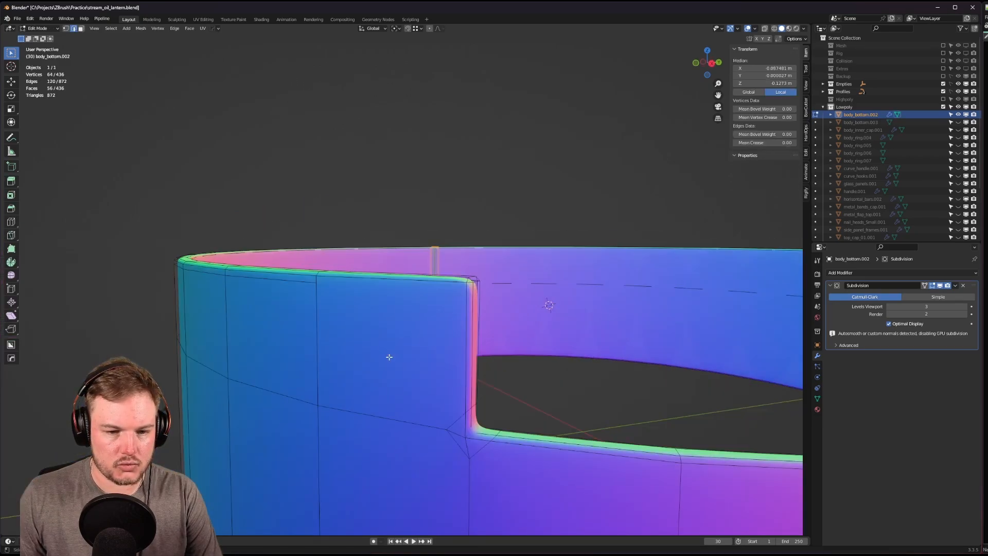
{"action": "right_click", "coordinate": [389, 356]}
{"action": "key", "text": "Escape"}
{"action": "key", "text": "Tab"}
{"action": "key", "text": "alt+h"}
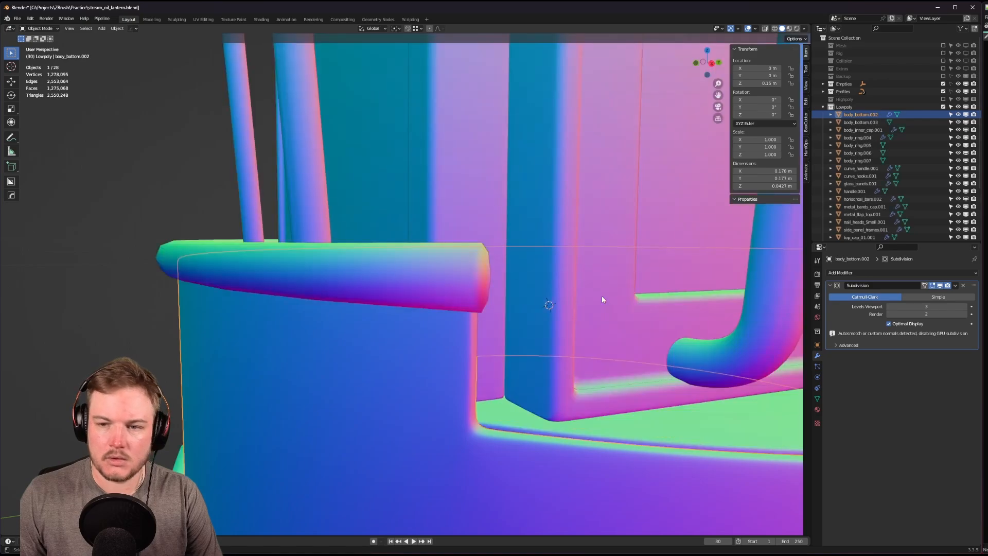
Delete the copied high-poly base from the Lowpoly collection.
{"action": "key", "text": "Delete"}
{"action": "scroll", "coordinate": [616, 289], "scroll_direction": "down", "scroll_amount": 5}
{"action": "middle_click_drag", "start_coordinate": [616, 289], "coordinate": [611, 267]}
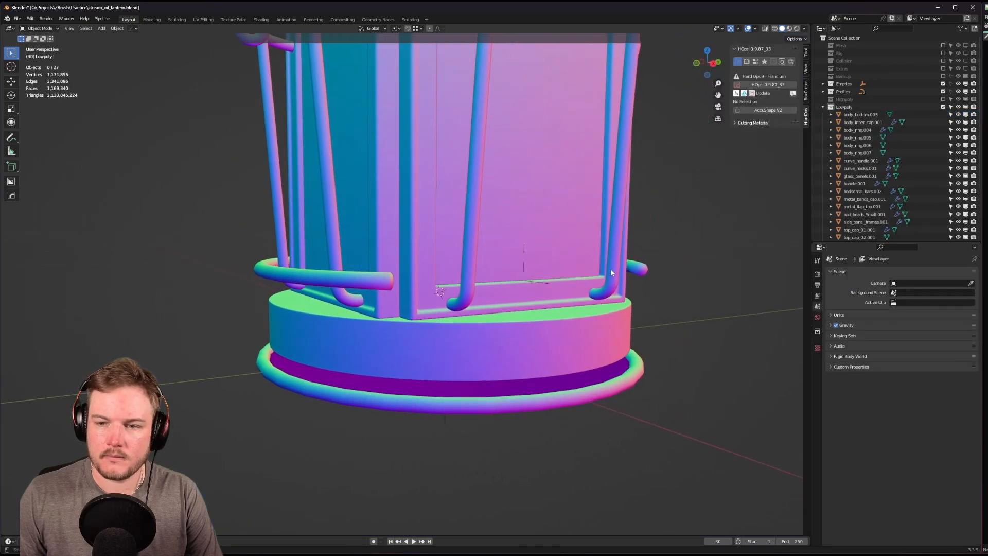
Toggle the Lowpoly collection and undo the base replacement back to the original body_bottom.002 with its Solidify and Bevel modifiers.
{"action": "left_click", "coordinate": [943, 106]}
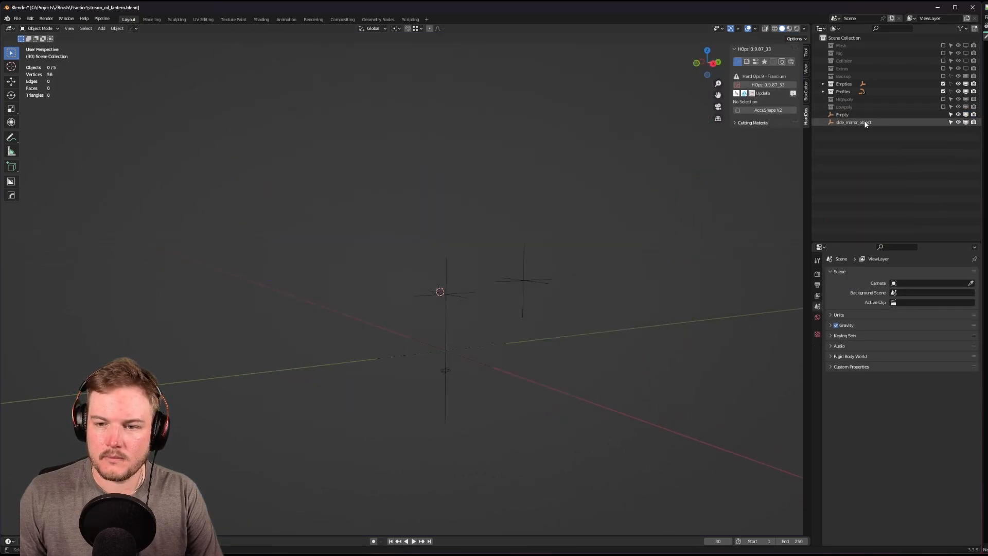
{"action": "left_click", "coordinate": [945, 107]}
{"action": "key", "text": "ctrl+z"}
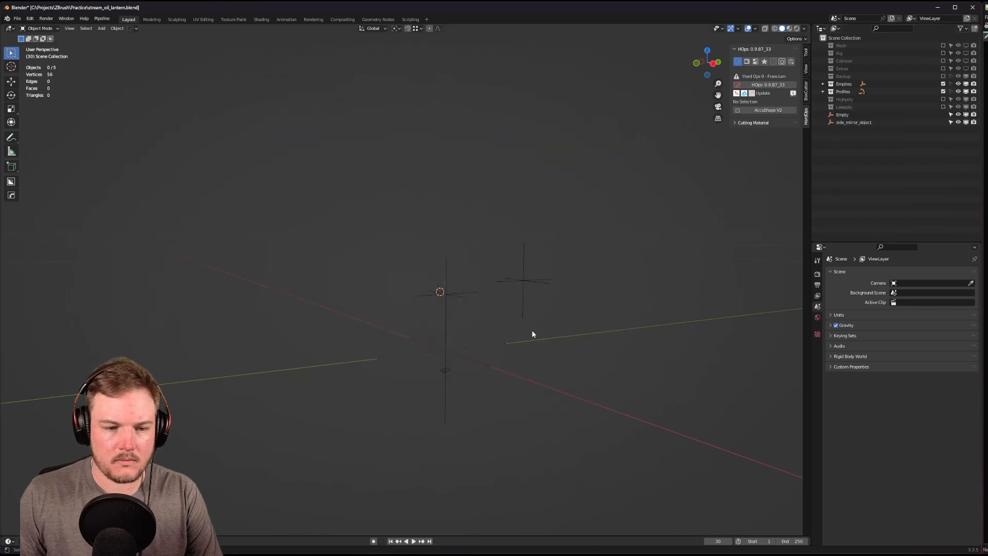
{"action": "key", "text": "ctrl+z"}
{"action": "key", "text": "ctrl+z"}
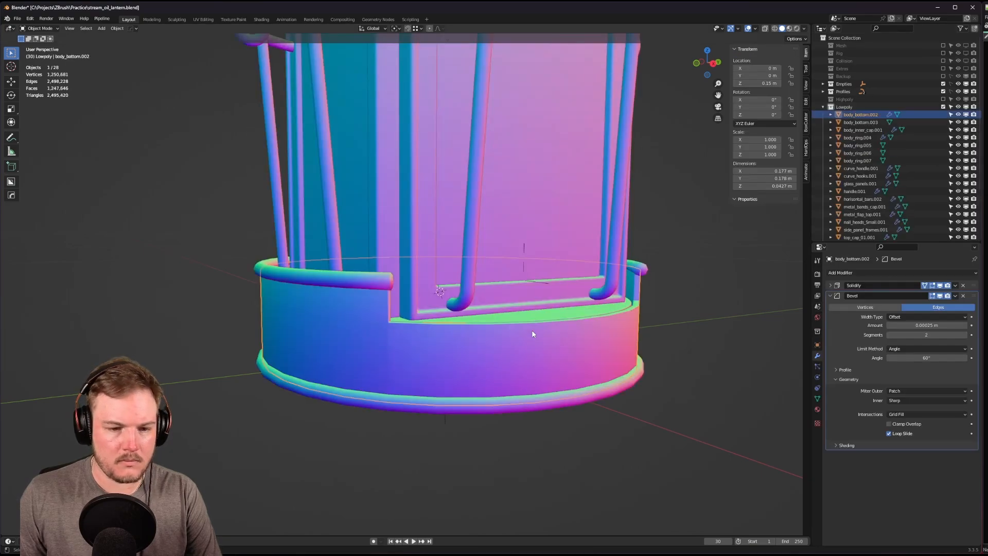
Review the original Lowpoly base and the whole lantern, and save the file.
{"action": "middle_click_drag", "start_coordinate": [532, 334], "coordinate": [527, 343]}
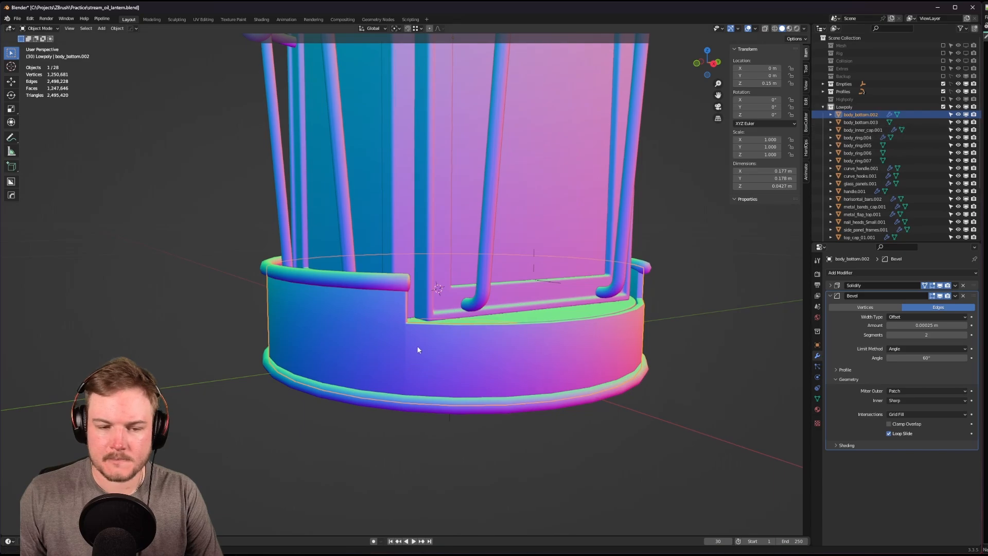
{"action": "scroll", "coordinate": [422, 338], "scroll_direction": "up", "scroll_amount": 3}
{"action": "scroll", "coordinate": [422, 338], "scroll_direction": "down", "scroll_amount": 6}
{"action": "mouse_move", "coordinate": [422, 338]}
{"action": "middle_mouse_down"}
{"action": "mouse_move", "coordinate": [564, 338]}
{"action": "mouse_move", "coordinate": [402, 338]}
{"action": "mouse_move", "coordinate": [412, 344]}
{"action": "middle_mouse_up"}
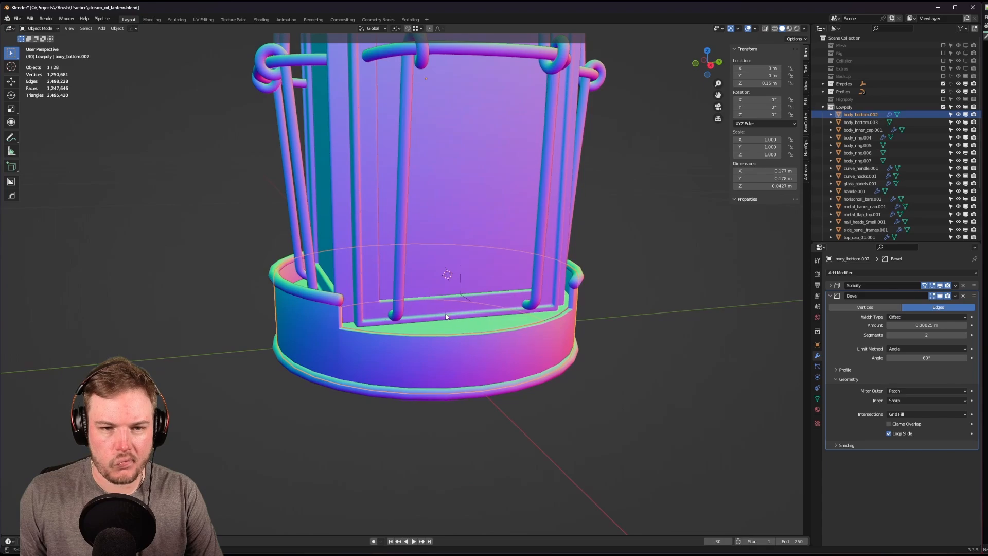
{"action": "scroll", "coordinate": [444, 425], "scroll_direction": "down", "scroll_amount": 5}
{"action": "middle_click_drag", "start_coordinate": [444, 425], "coordinate": [459, 411]}
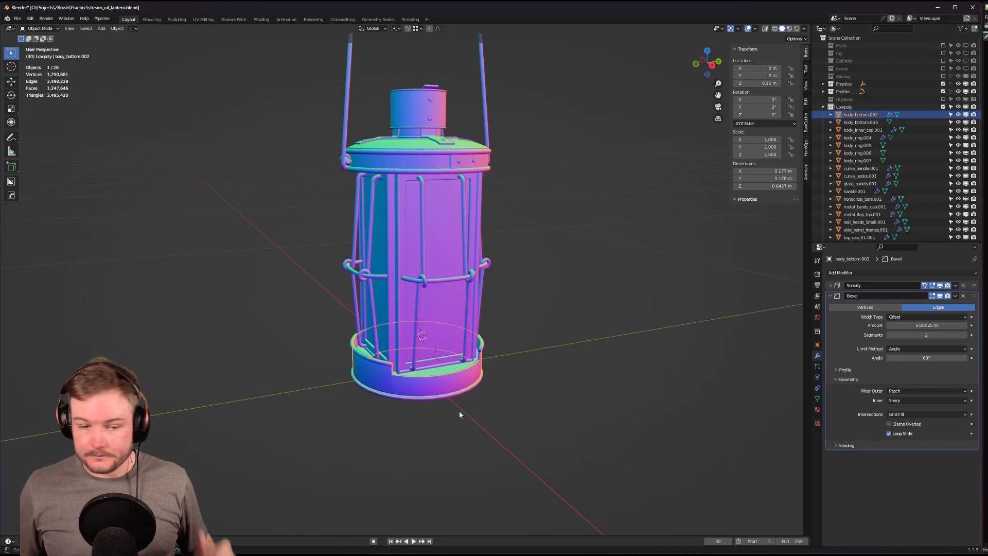
{"action": "key", "text": "ctrl+s"}
{"action": "left_click", "coordinate": [619, 213]}
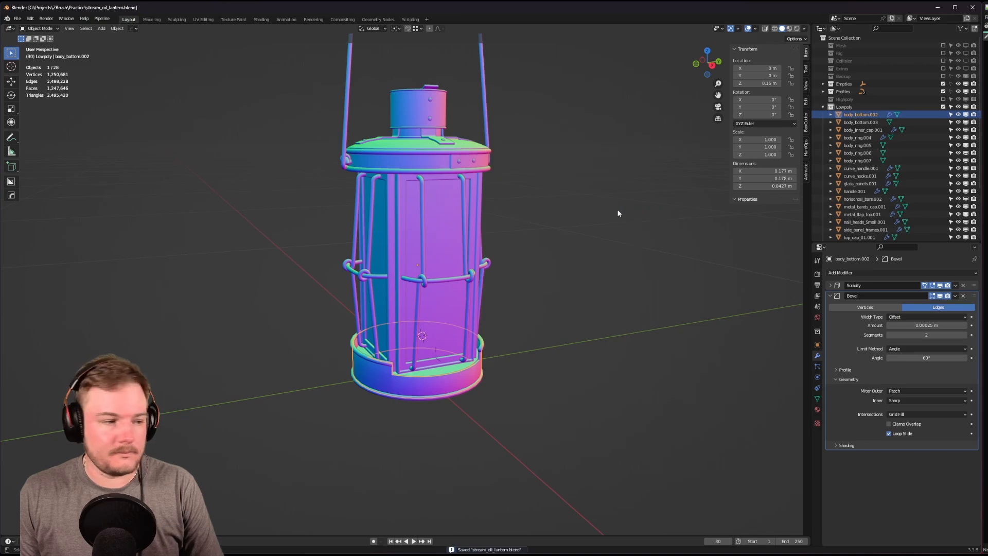